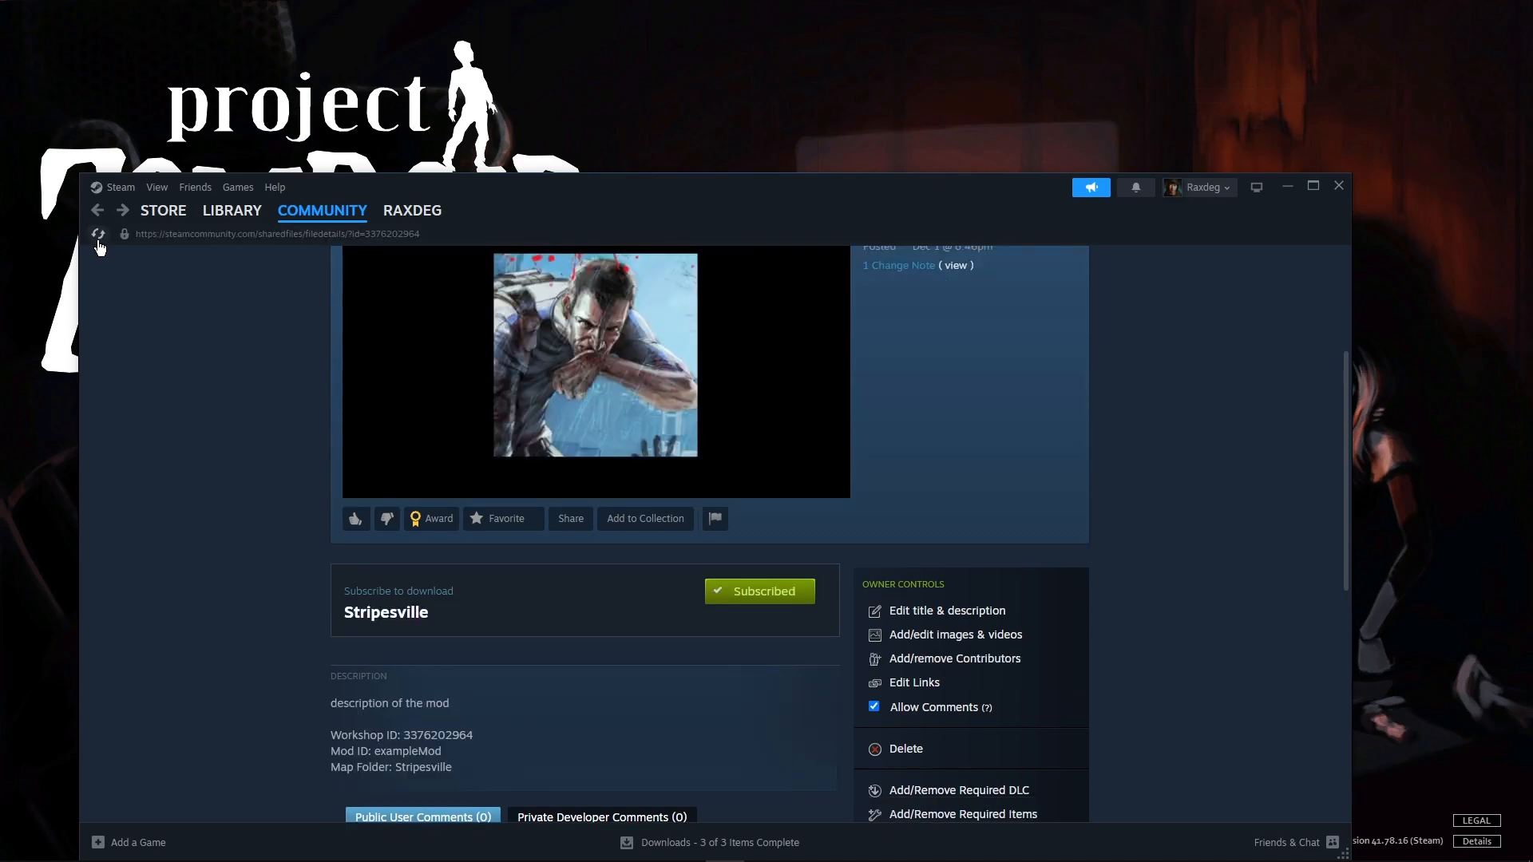
# - Review the Stripesville workshop page, including its title and the Workshop ID, Mod ID and Map Folder in the description
pyautogui.scroll(3, 257, 505)
pyautogui.scroll(-2, 257, 504)
pyautogui.scroll(2, 257, 504)
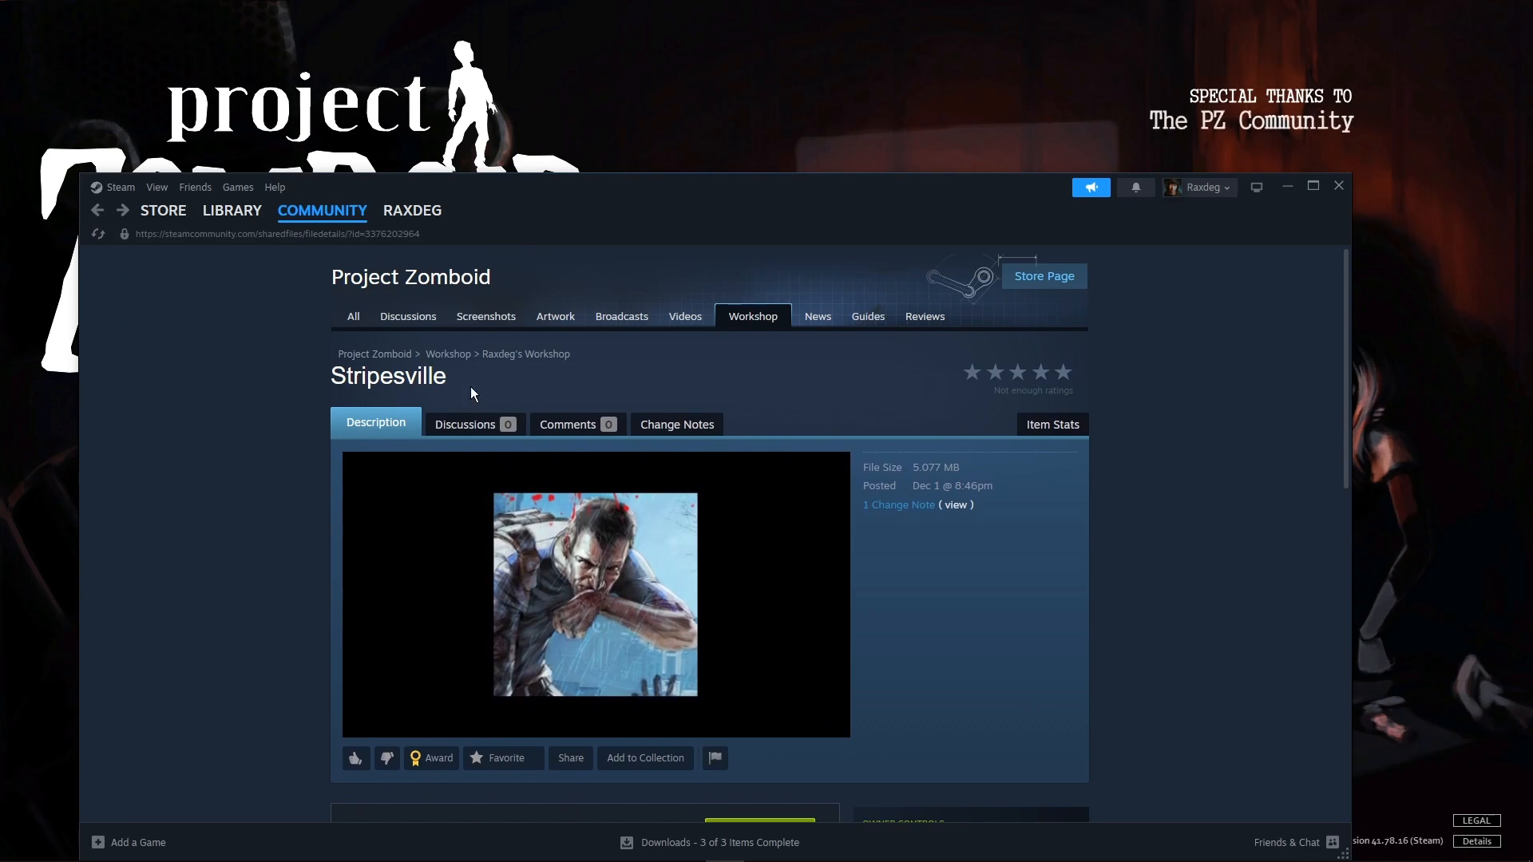
pyautogui.moveTo(471, 388); pyautogui.dragTo(303, 369)
pyautogui.click(304, 369)
pyautogui.scroll(-3, 303, 369)
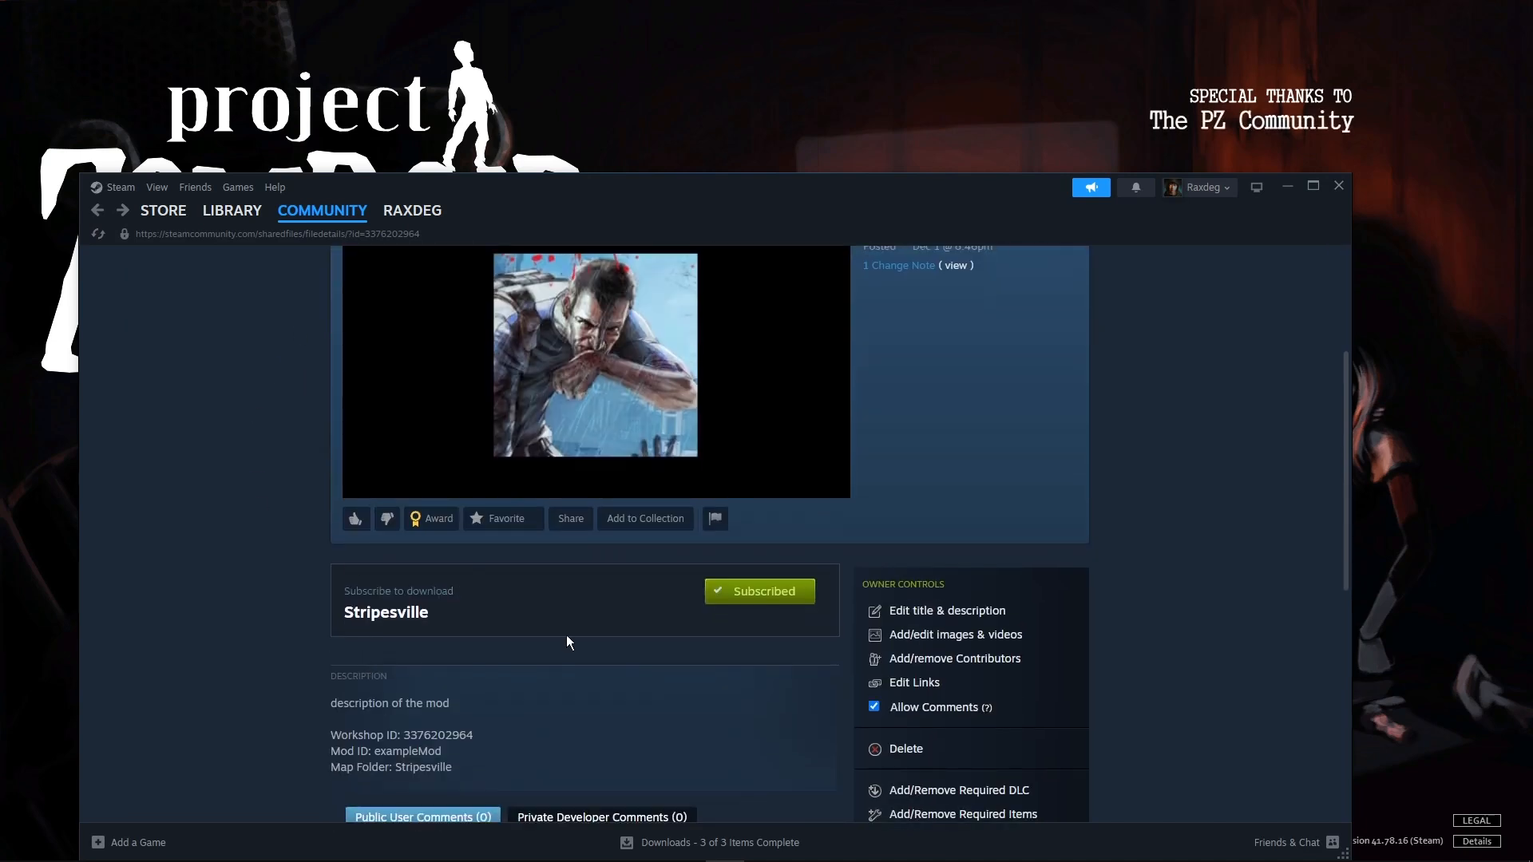
pyautogui.scroll(-2, 597, 708)
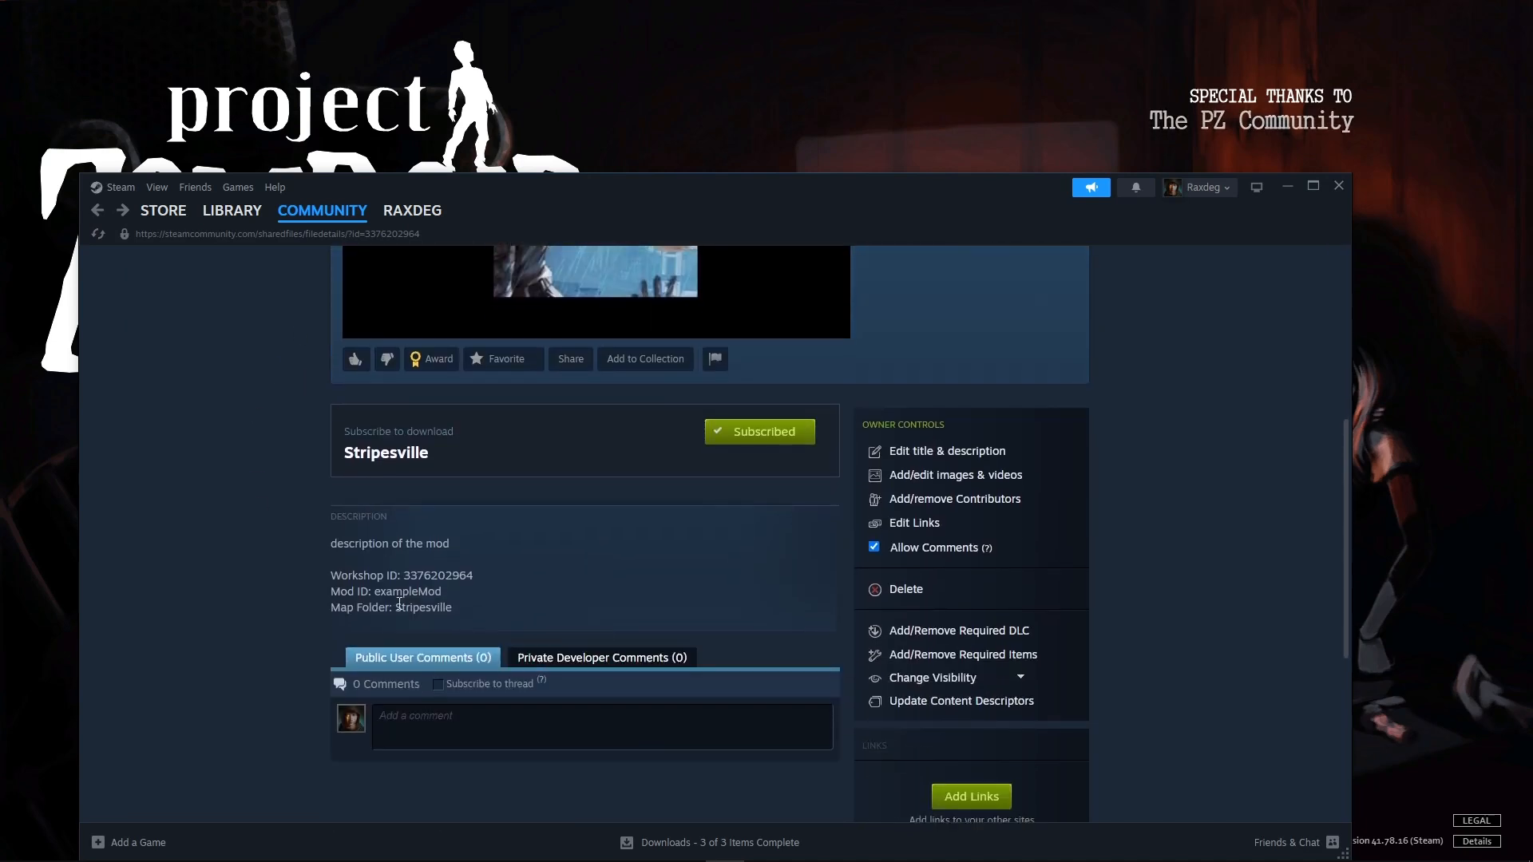
# - Unsubscribe from the Stripesville workshop item, subscribe to it again and switch back to Project Zomboid
pyautogui.click(733, 441)
pyautogui.click(763, 431)
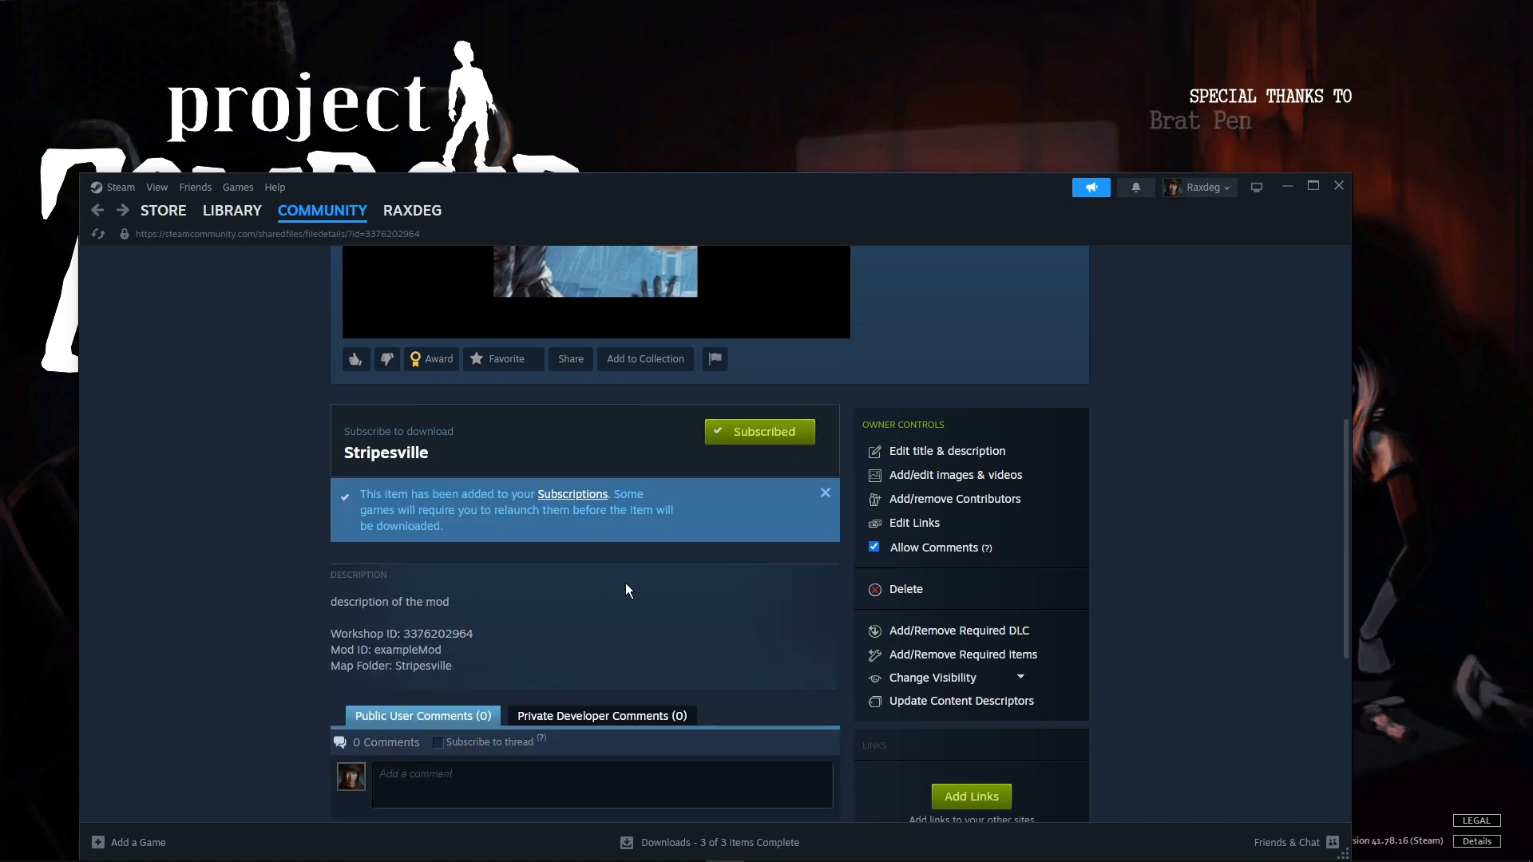
pyautogui.click(807, 47)
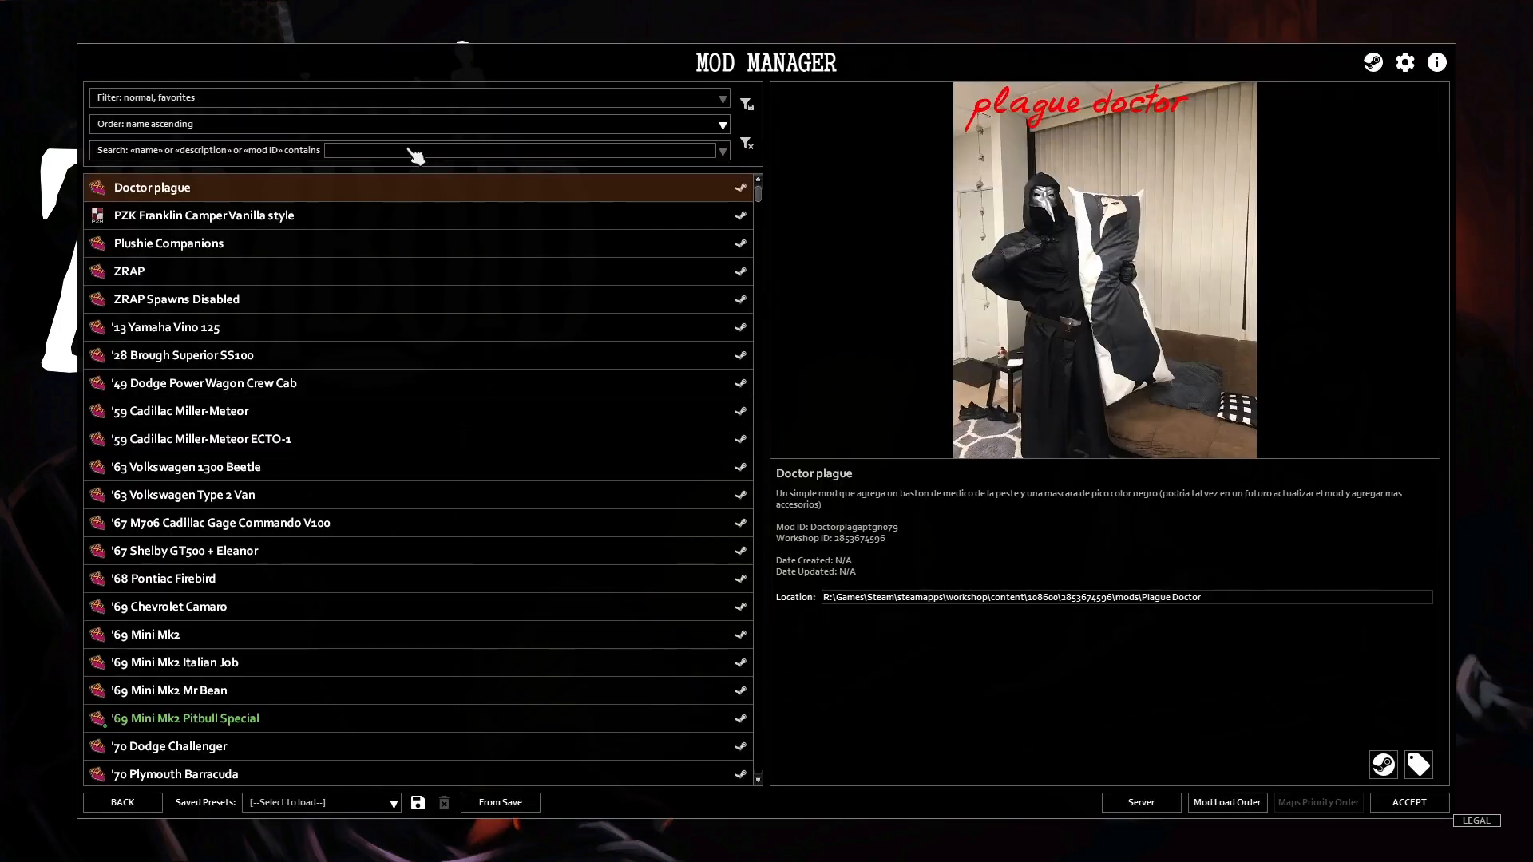
# - Search the mod manager for "strip" and toggle the Stripesville mod off and back on
pyautogui.click(461, 155)
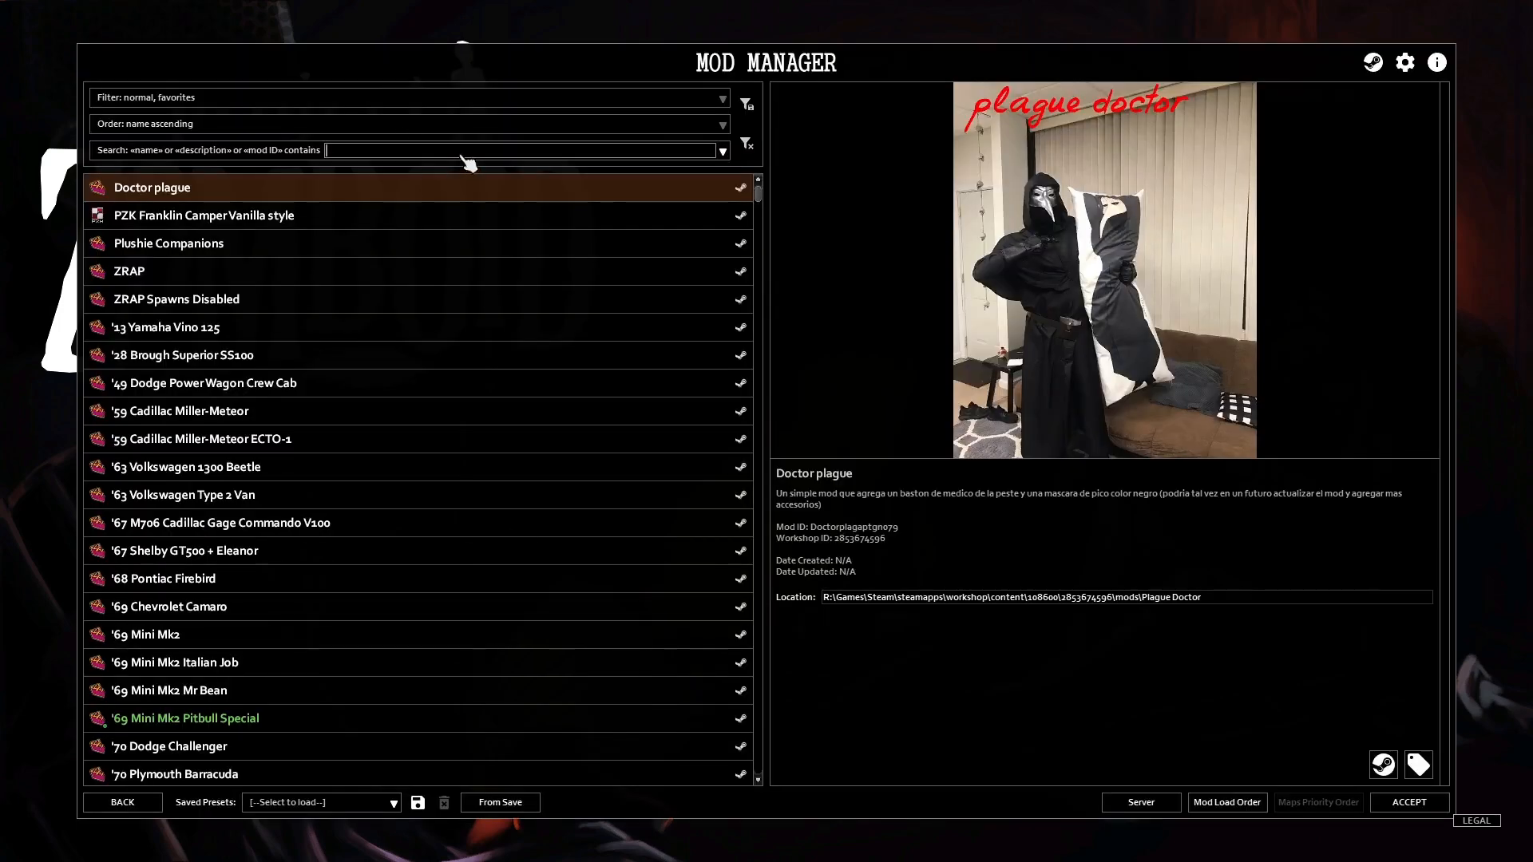
pyautogui.write('strip')
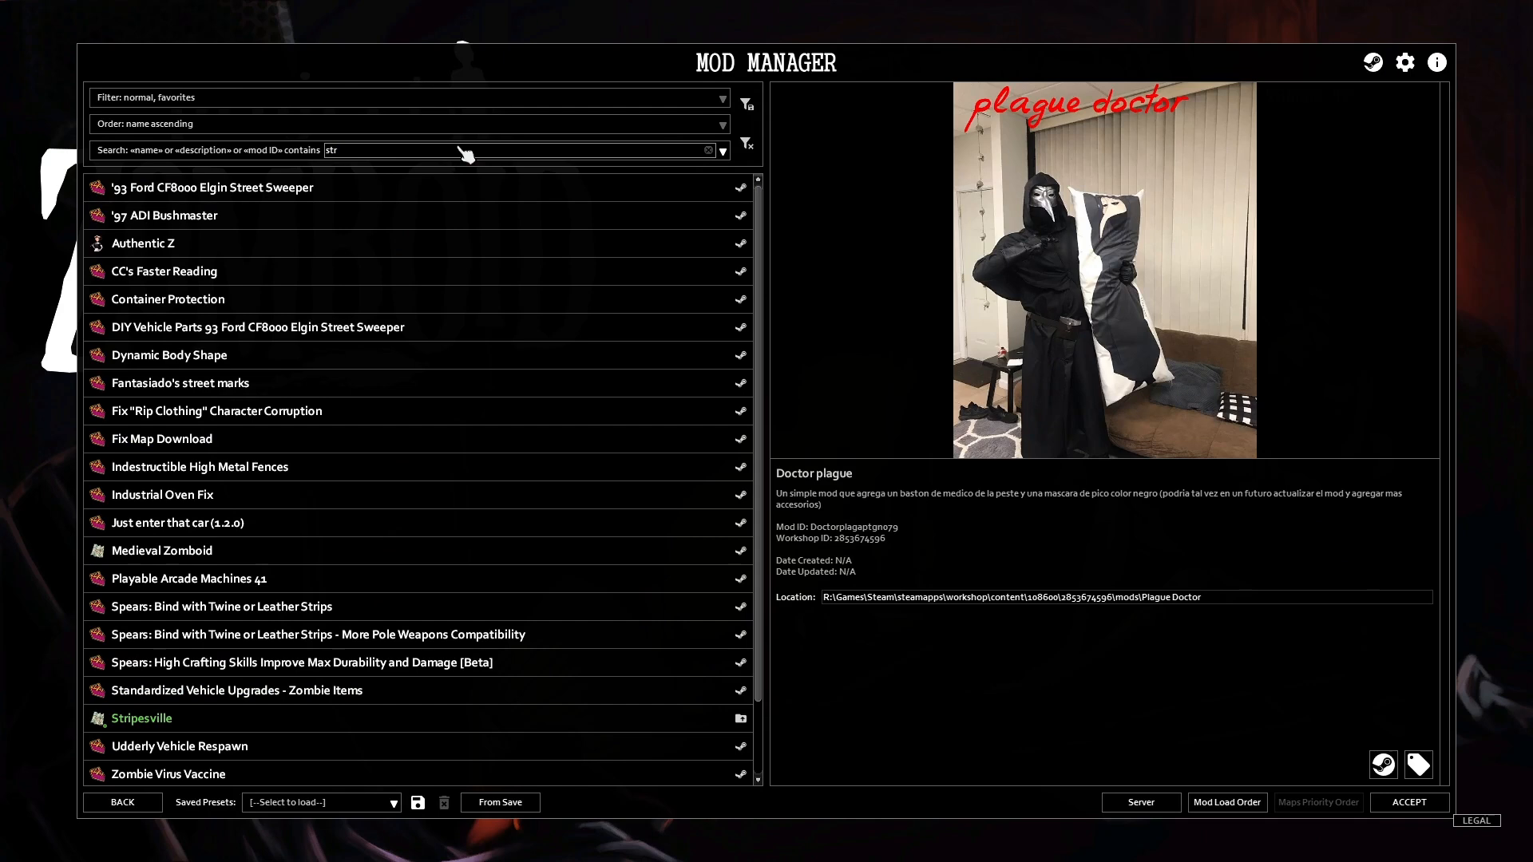
pyautogui.moveTo(332, 279)
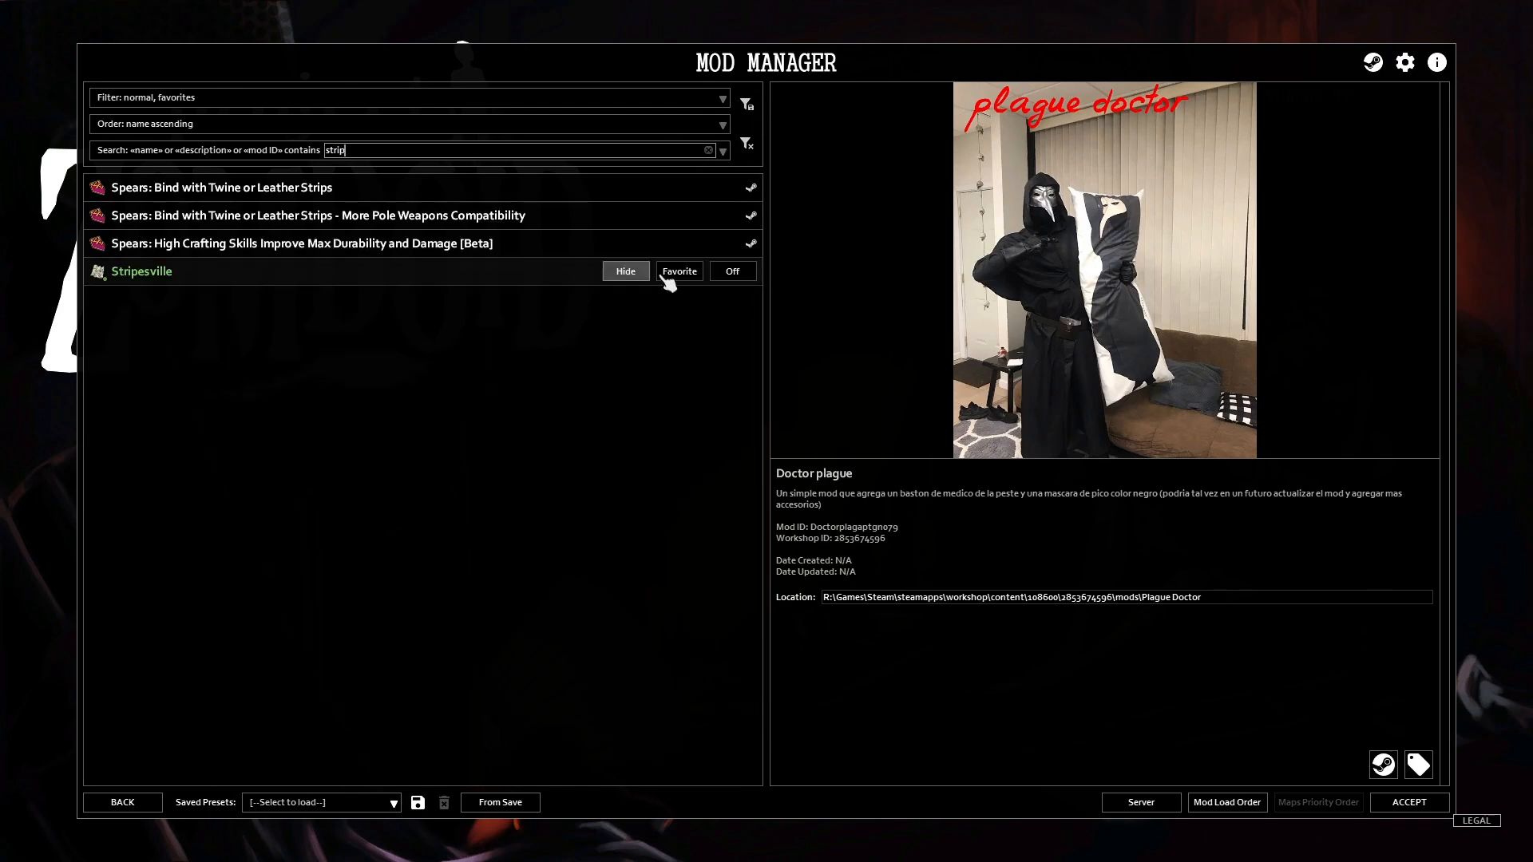
pyautogui.click(728, 277)
pyautogui.click(728, 277)
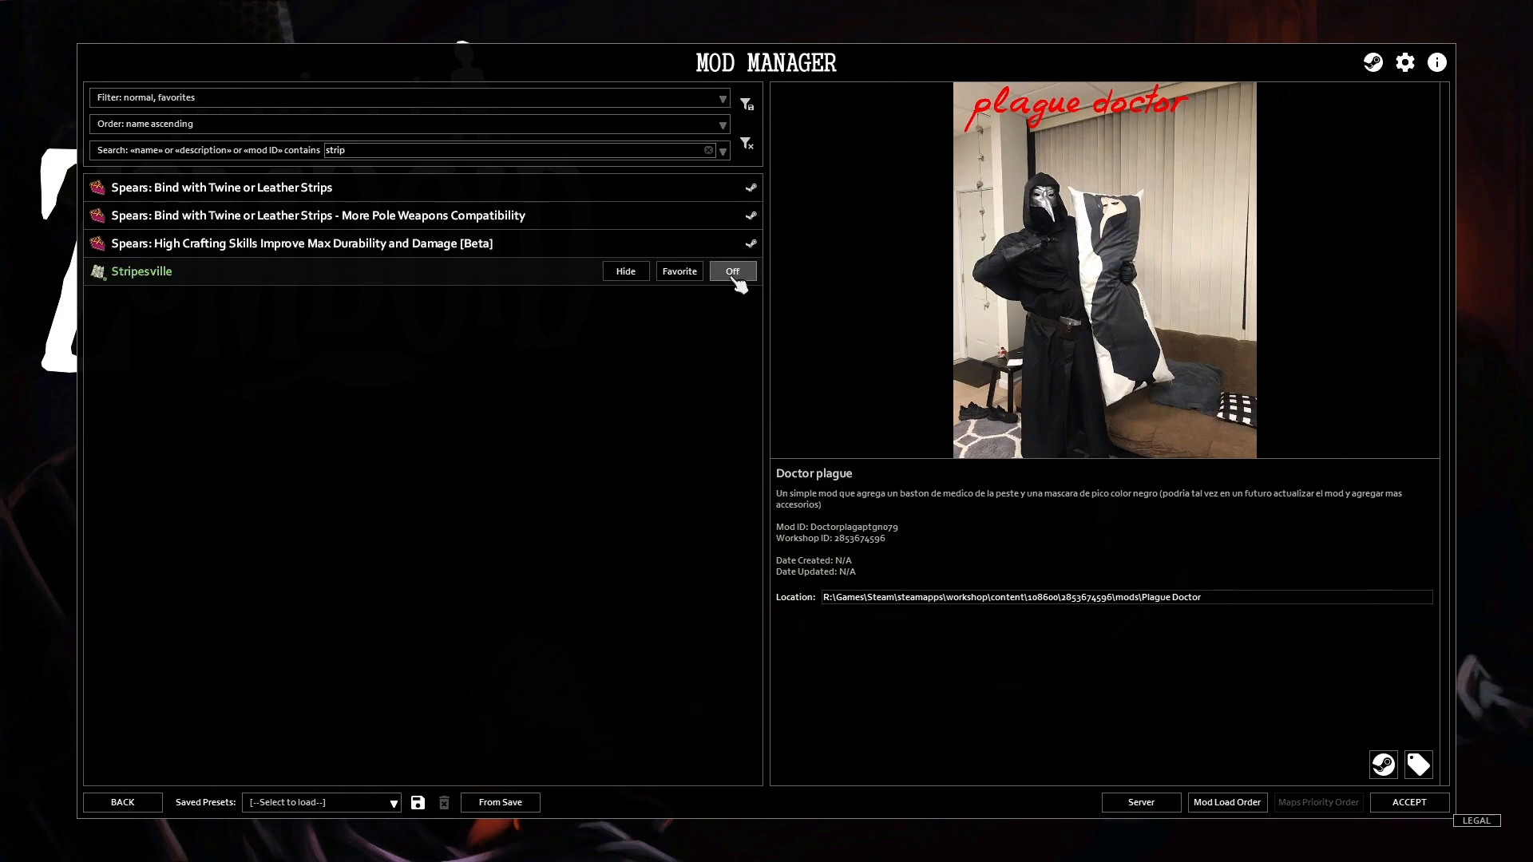
# - Load the sageN_betaTester config in the server mod manager and remove its sageN_betaTester mod
pyautogui.click(1153, 812)
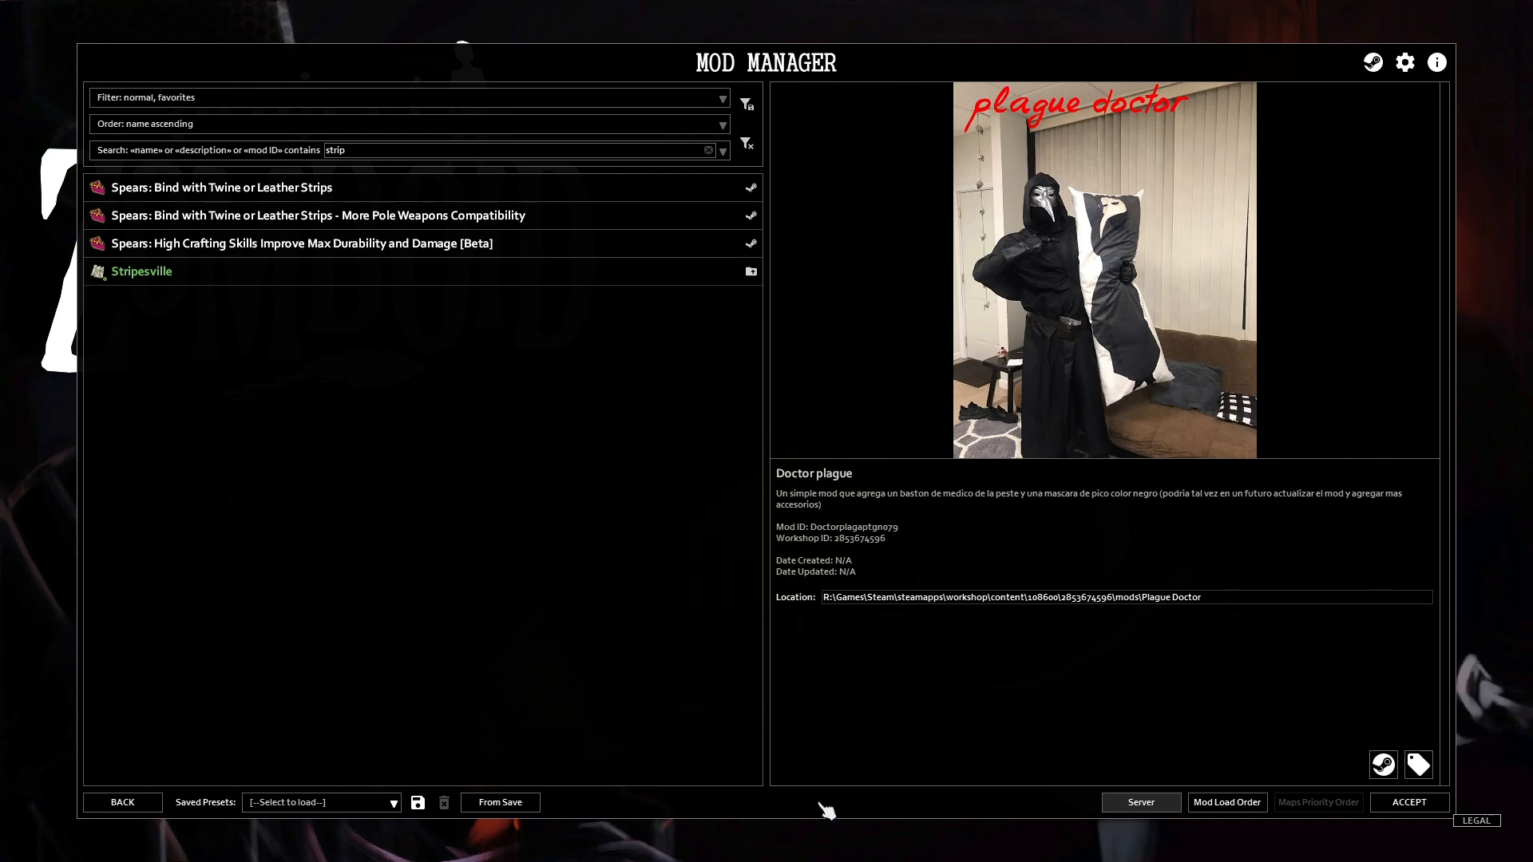
pyautogui.click(864, 809)
pyautogui.click(872, 781)
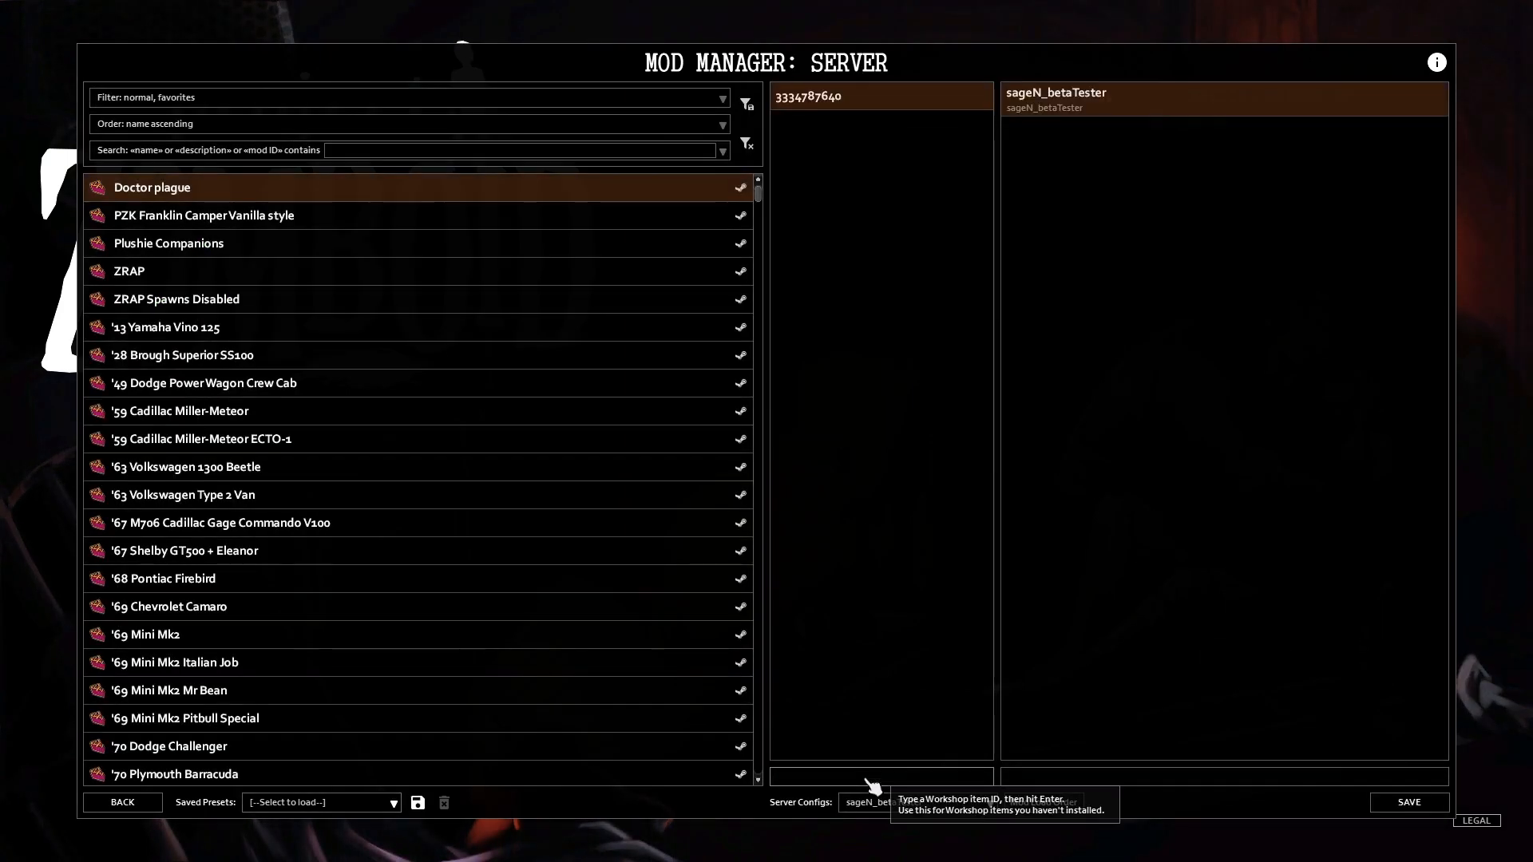
pyautogui.moveTo(1170, 96)
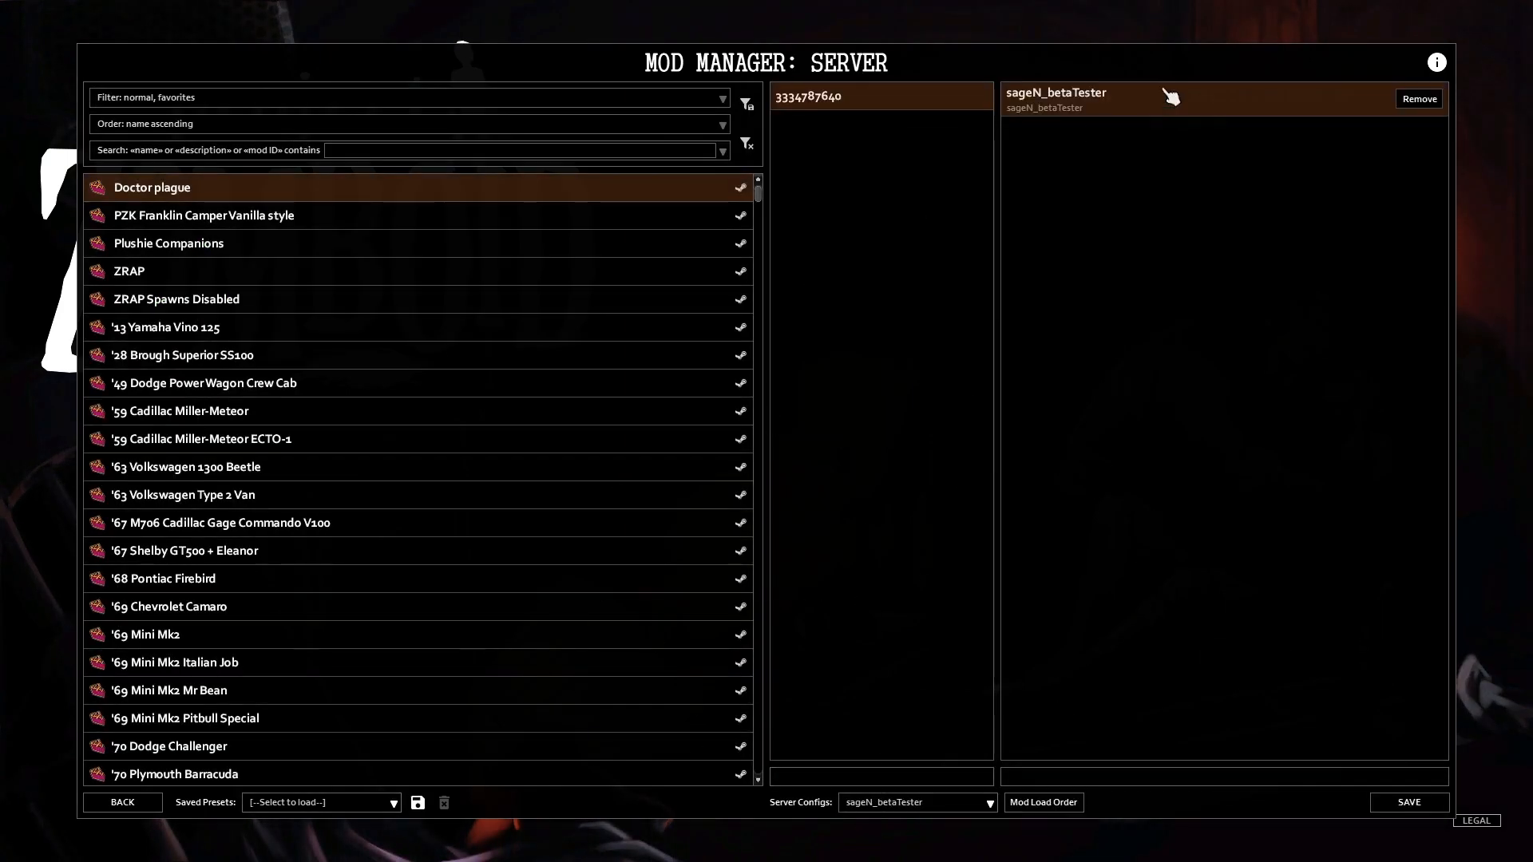
pyautogui.click(1415, 100)
# - Search the server mod list for "strip"
pyautogui.click(512, 153)
pyautogui.write('str')
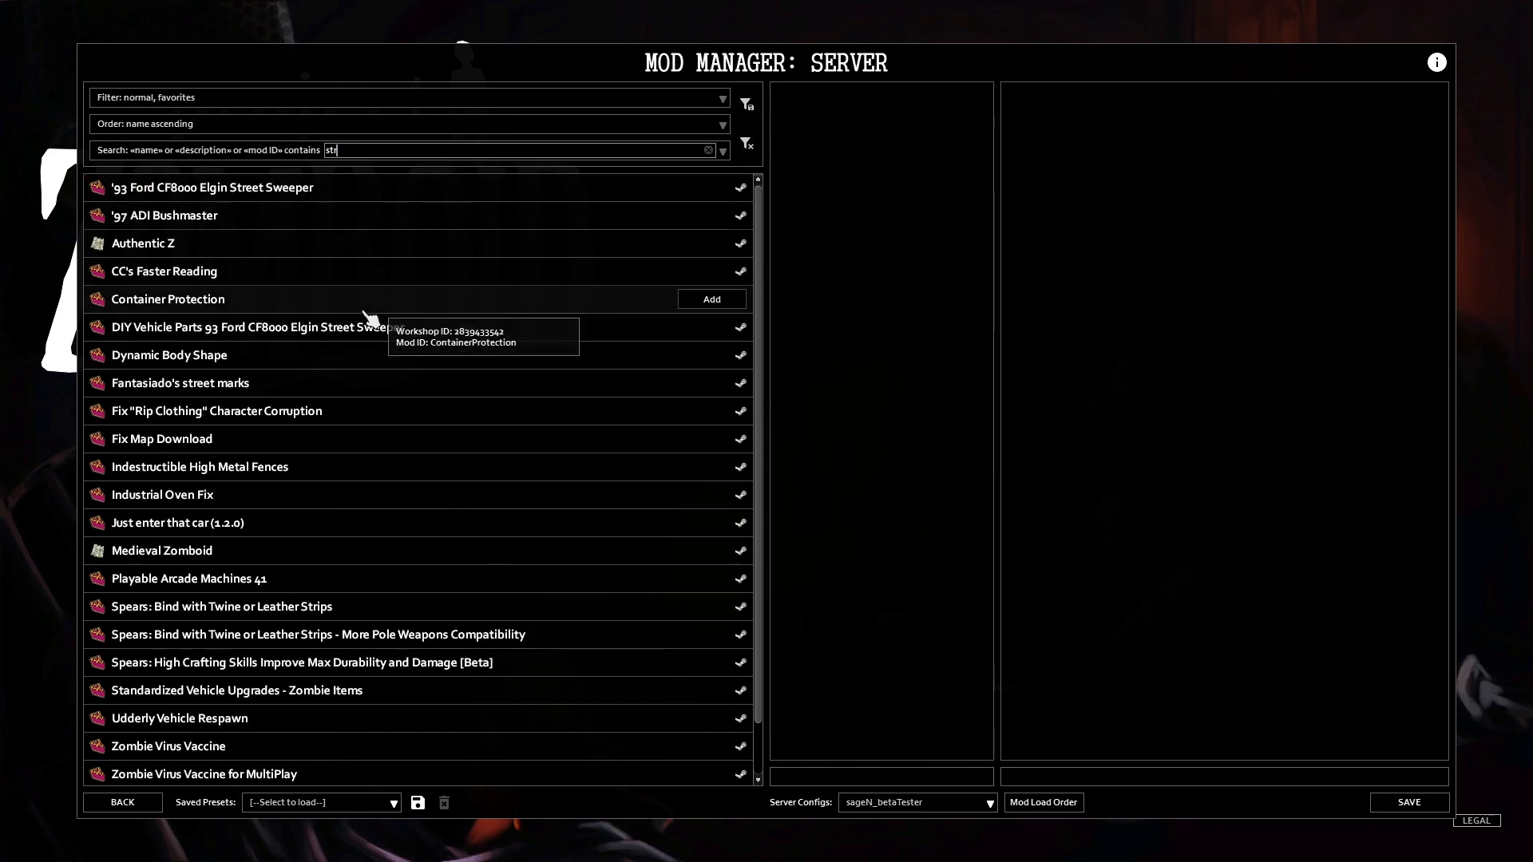
pyautogui.write('u')
pyautogui.press('BackSpace')
pyautogui.write('ip')
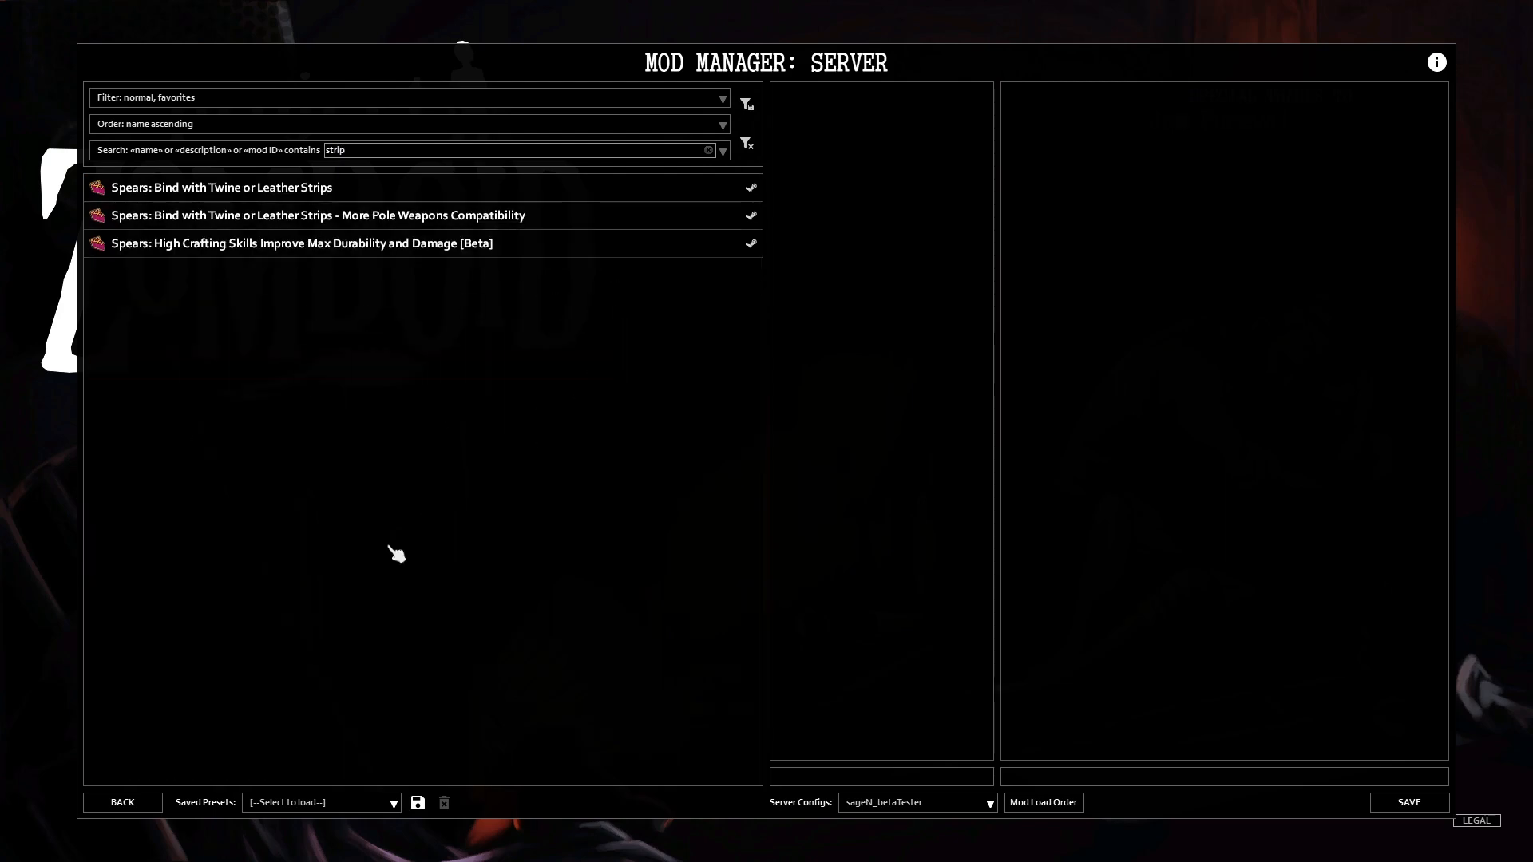
# - Leave the server mod manager, accept the mod selection and quit Project Zomboid
pyautogui.click(140, 805)
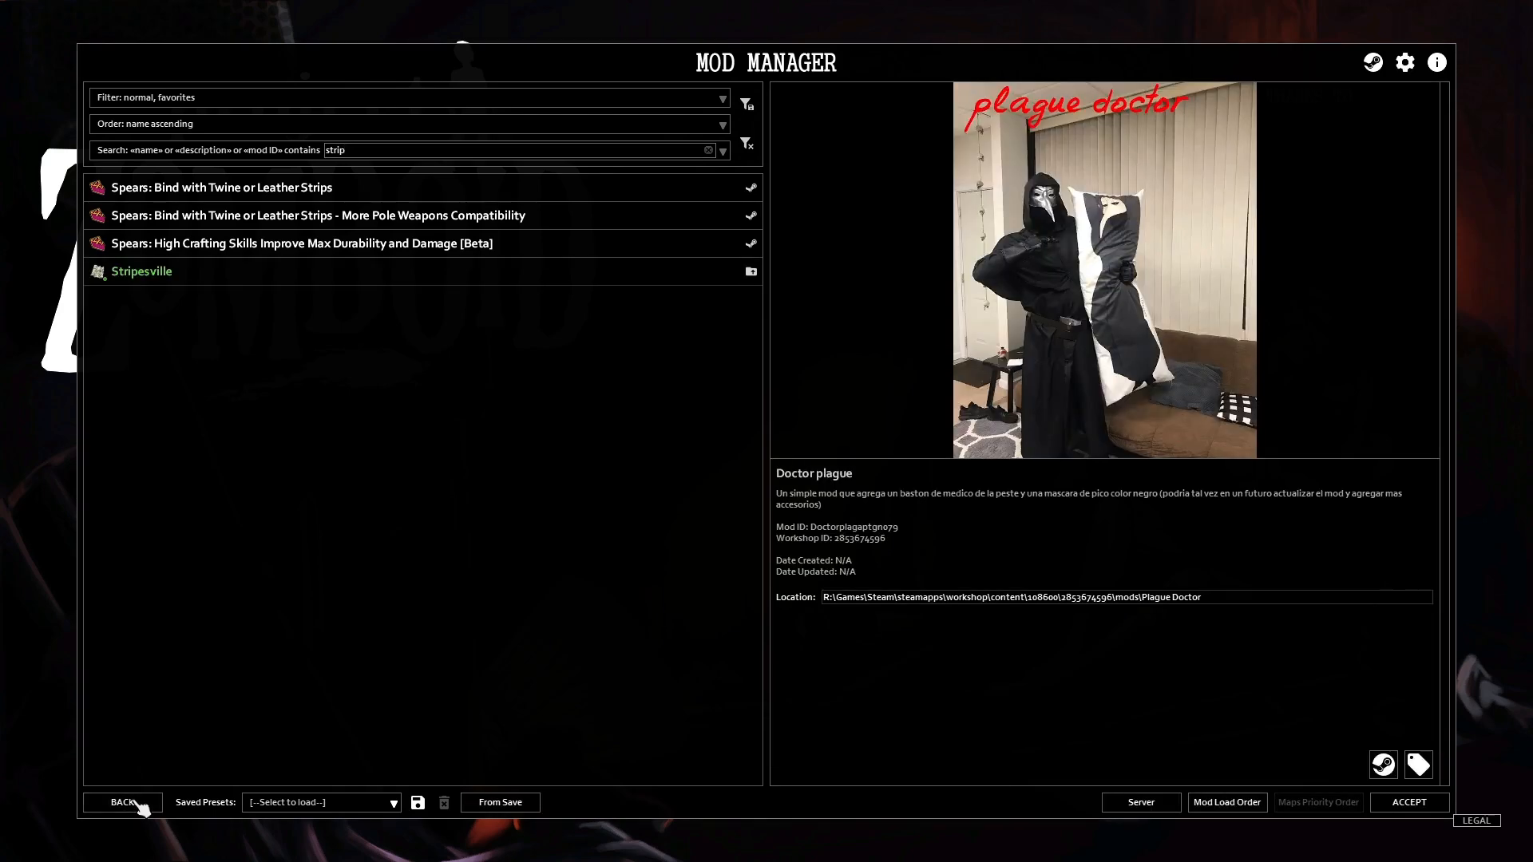
pyautogui.click(1414, 808)
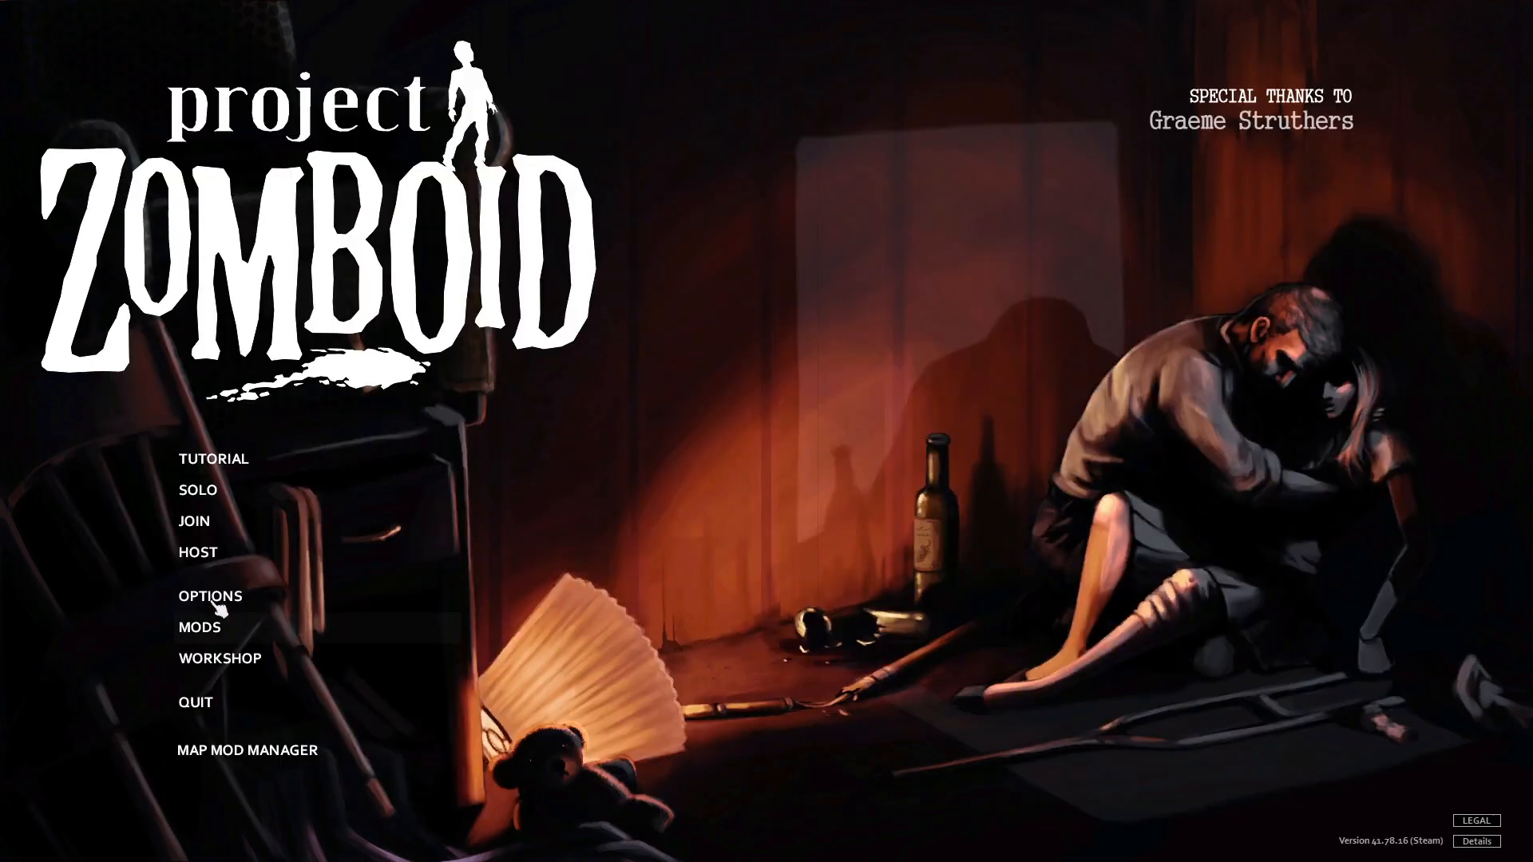
pyautogui.click(214, 706)
pyautogui.click(728, 467)
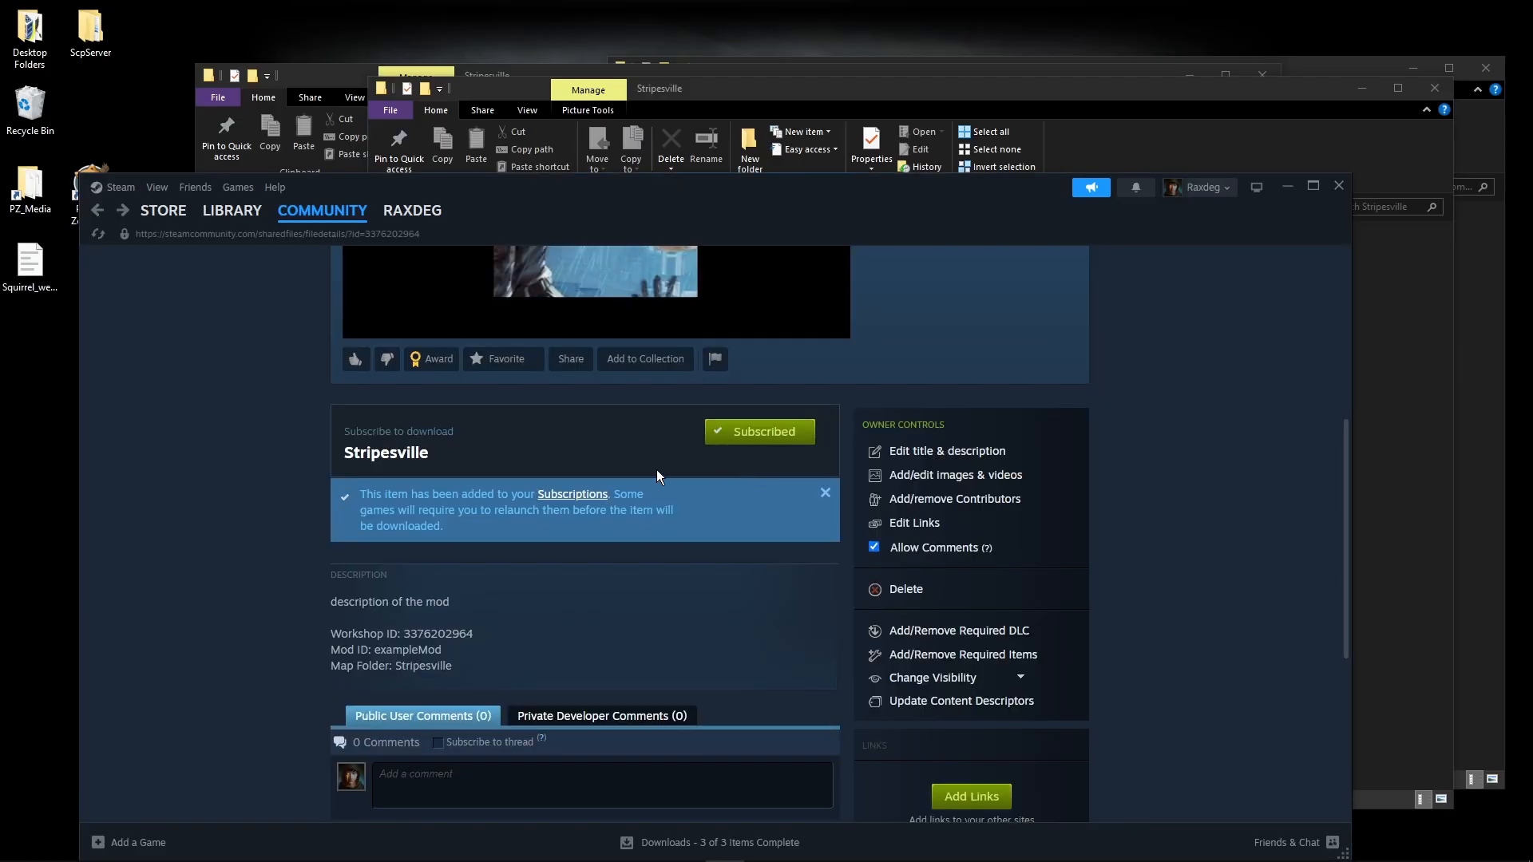
# - Relaunch Project Zomboid from the desktop and dismiss the Build 41 welcome message
pyautogui.moveTo(641, 857)
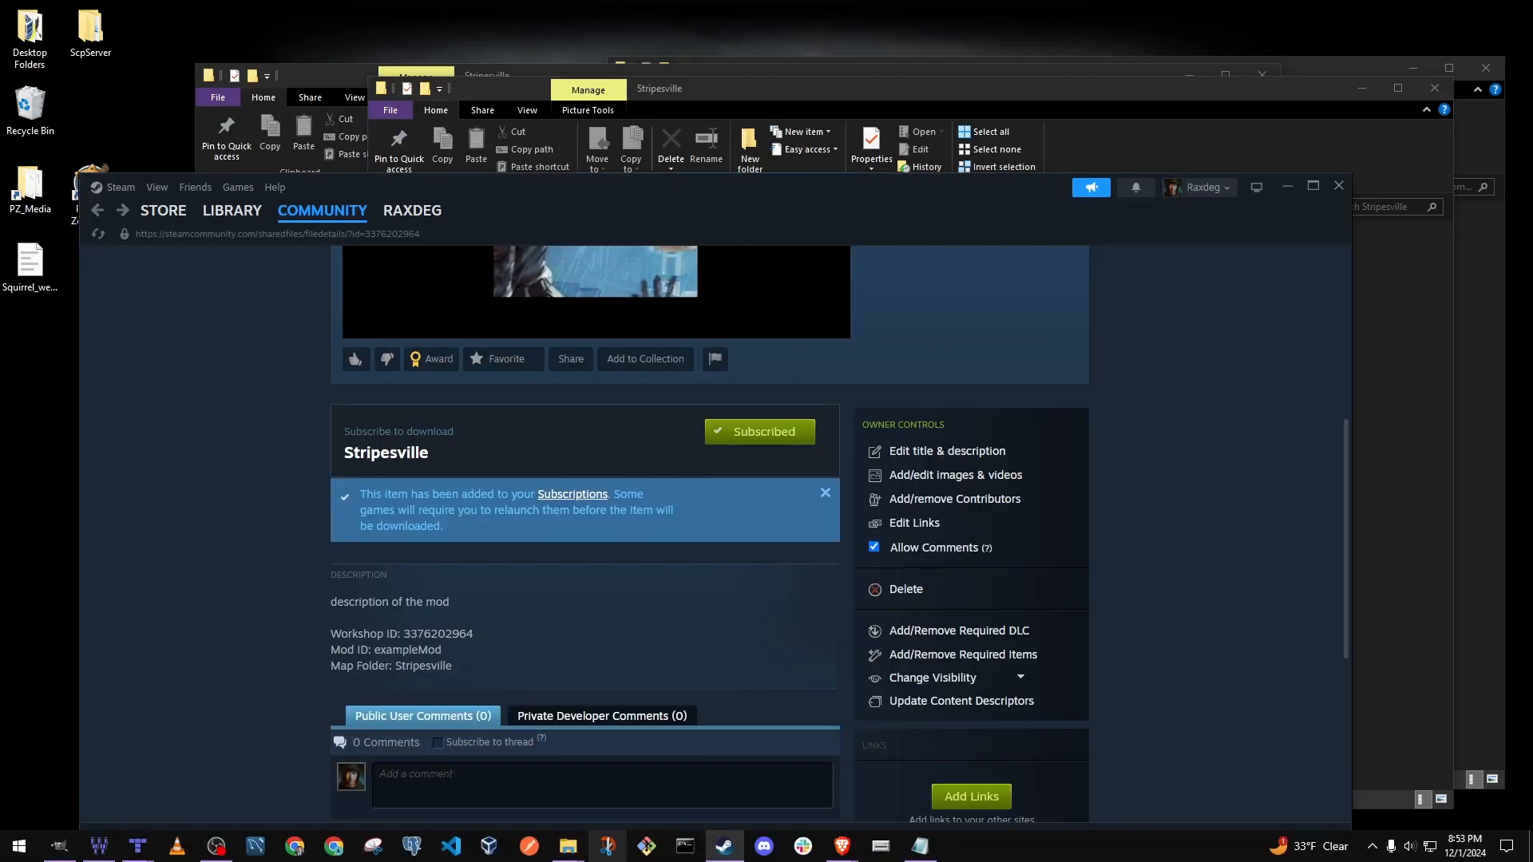
pyautogui.doubleClick(94, 169)
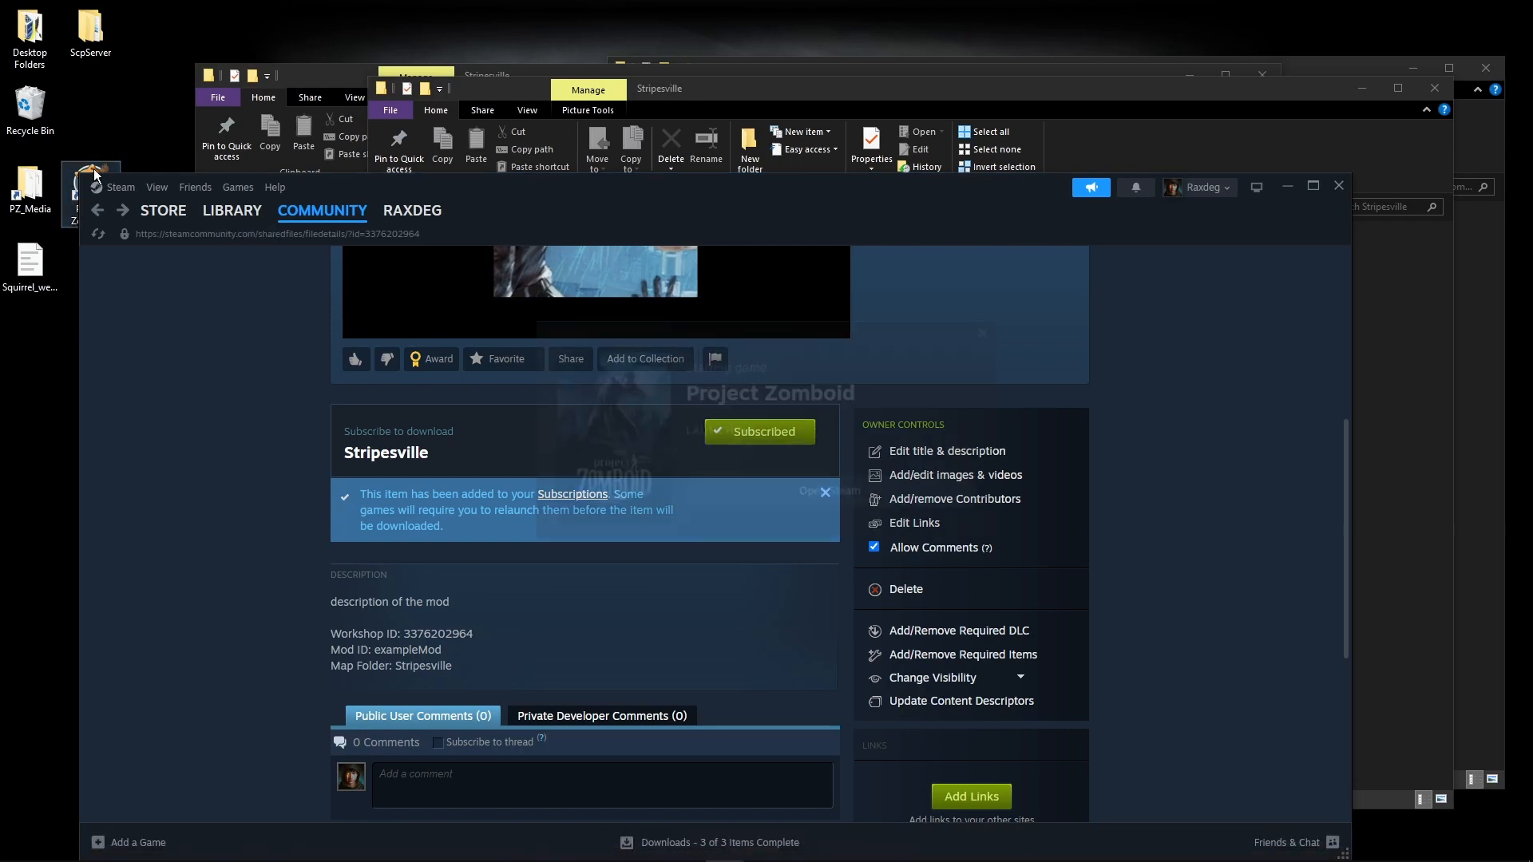
pyautogui.moveTo(628, 176); pyautogui.dragTo(706, 147)
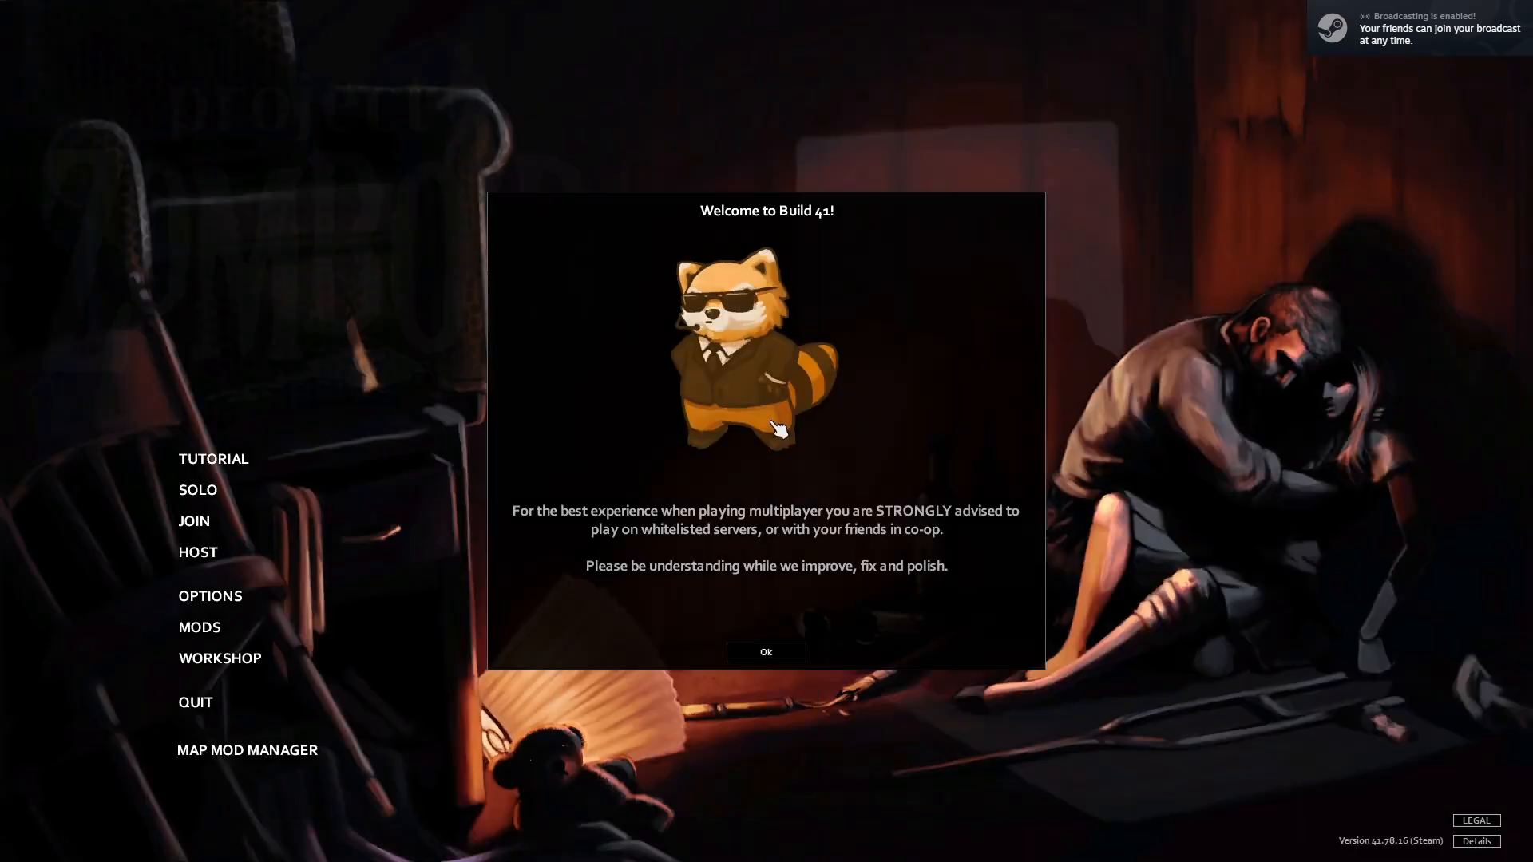
pyautogui.click(765, 652)
pyautogui.click(787, 574)
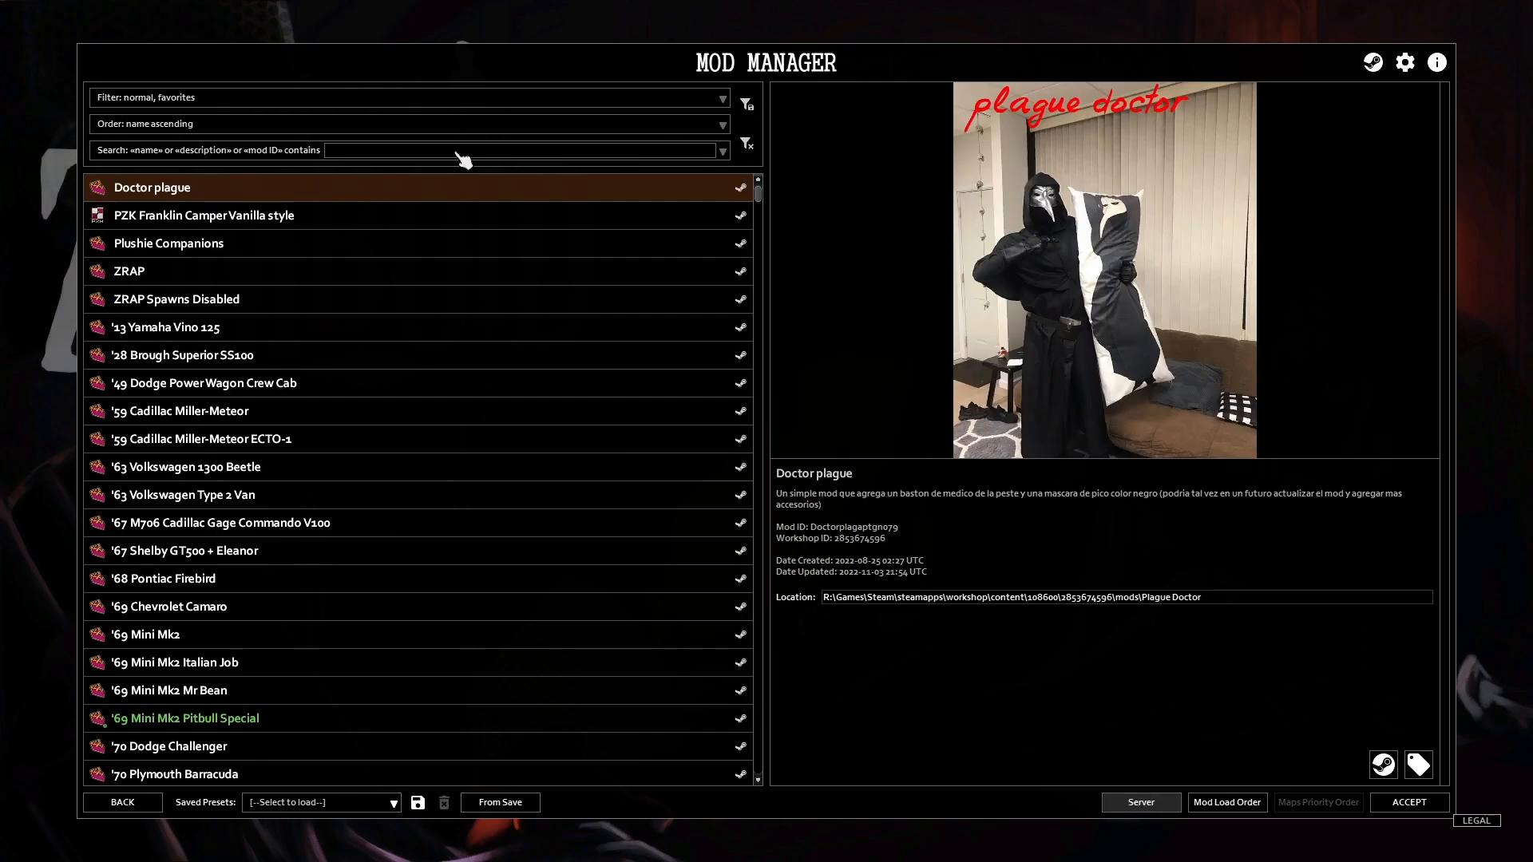
# - Load the sageN_betaTester server config, search for "strip" and add the Stripesville mod to it
pyautogui.click(1140, 802)
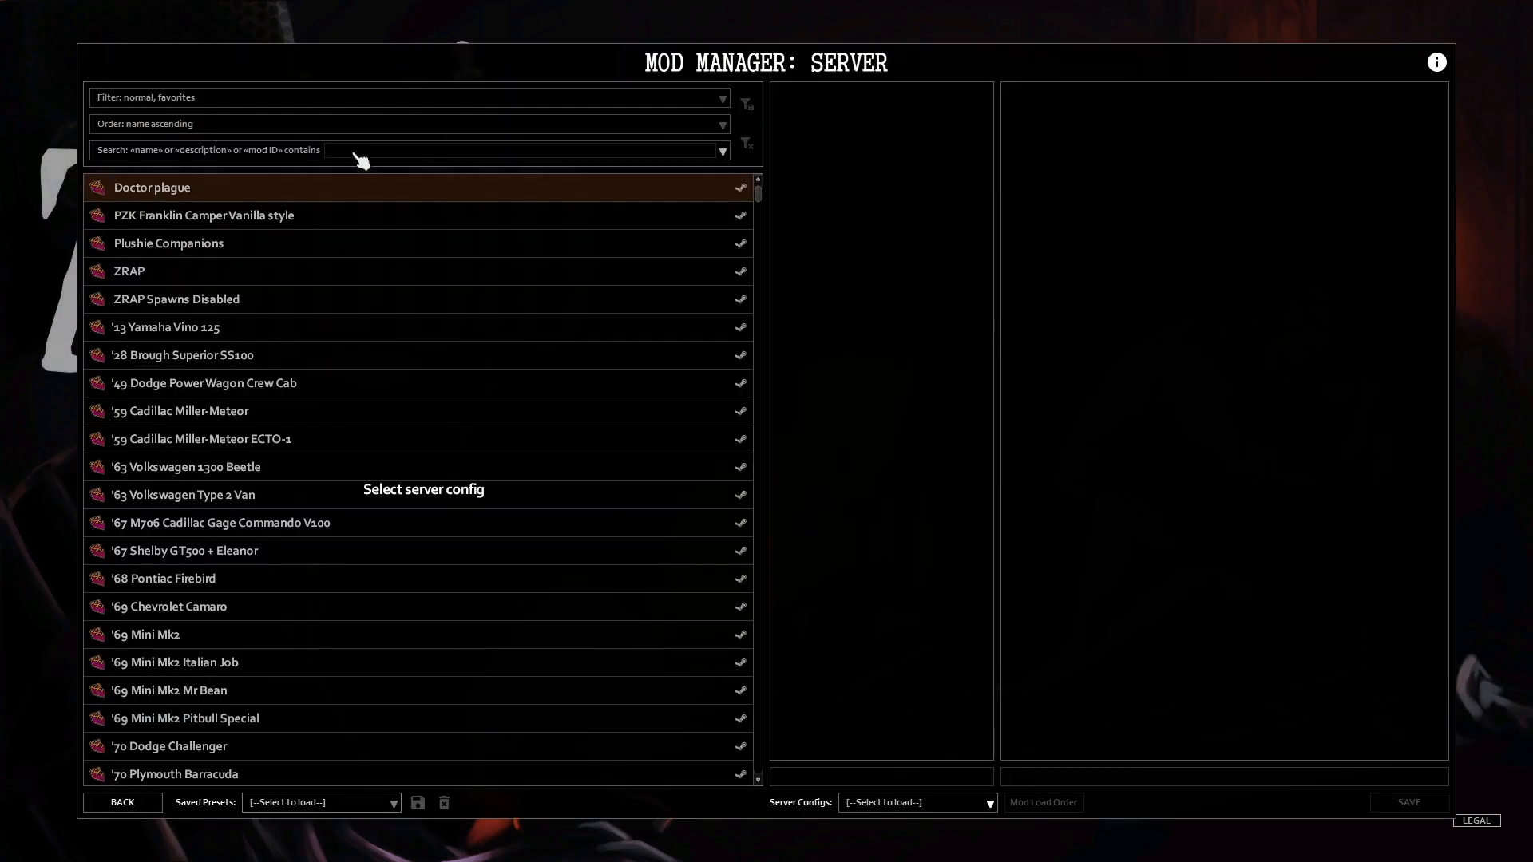
pyautogui.click(878, 803)
pyautogui.click(883, 787)
pyautogui.click(388, 153)
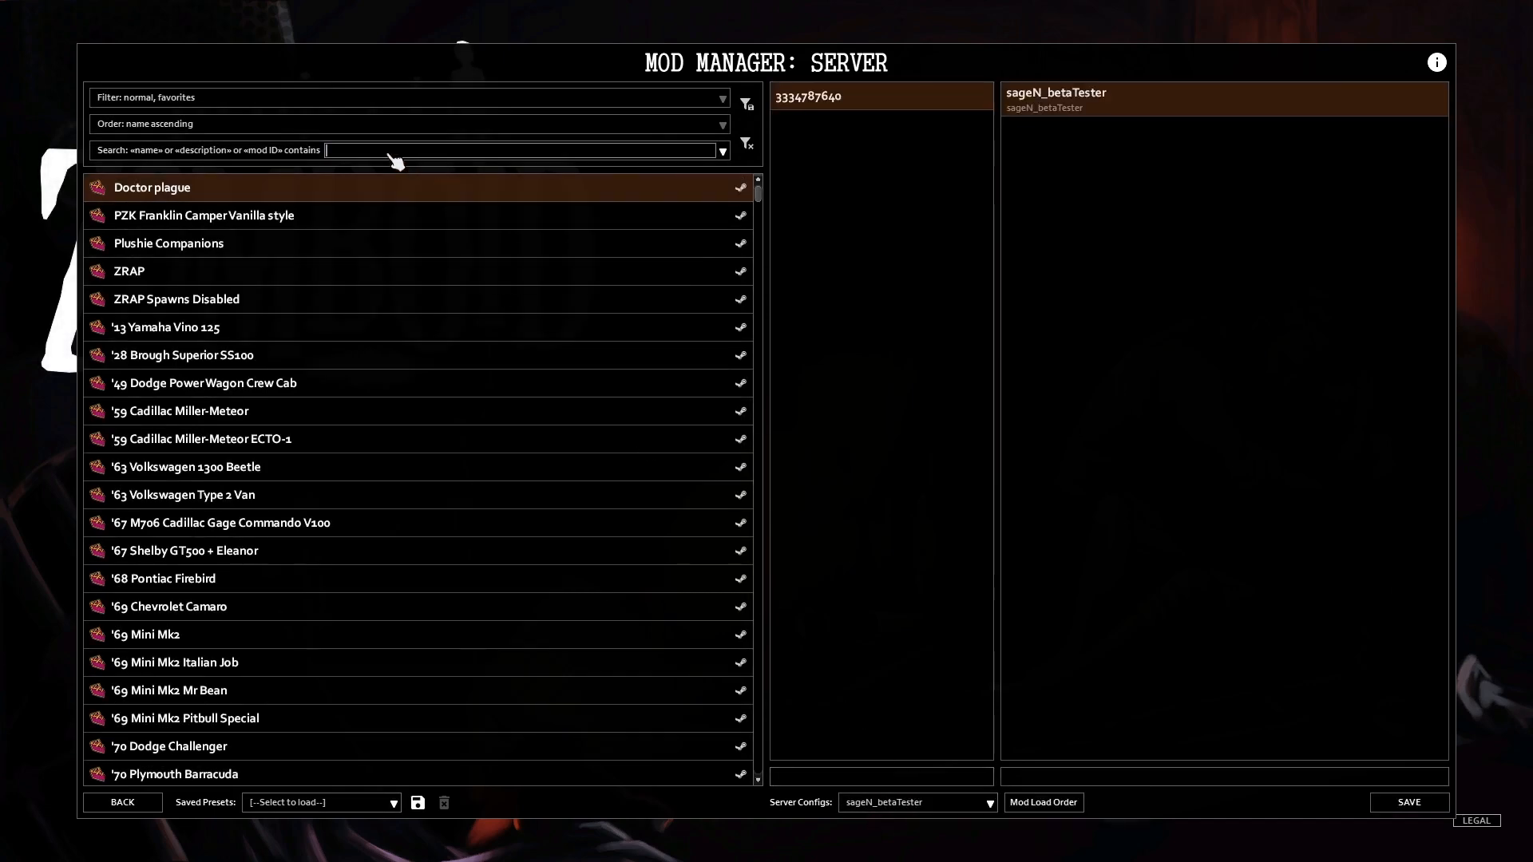
pyautogui.write('strip')
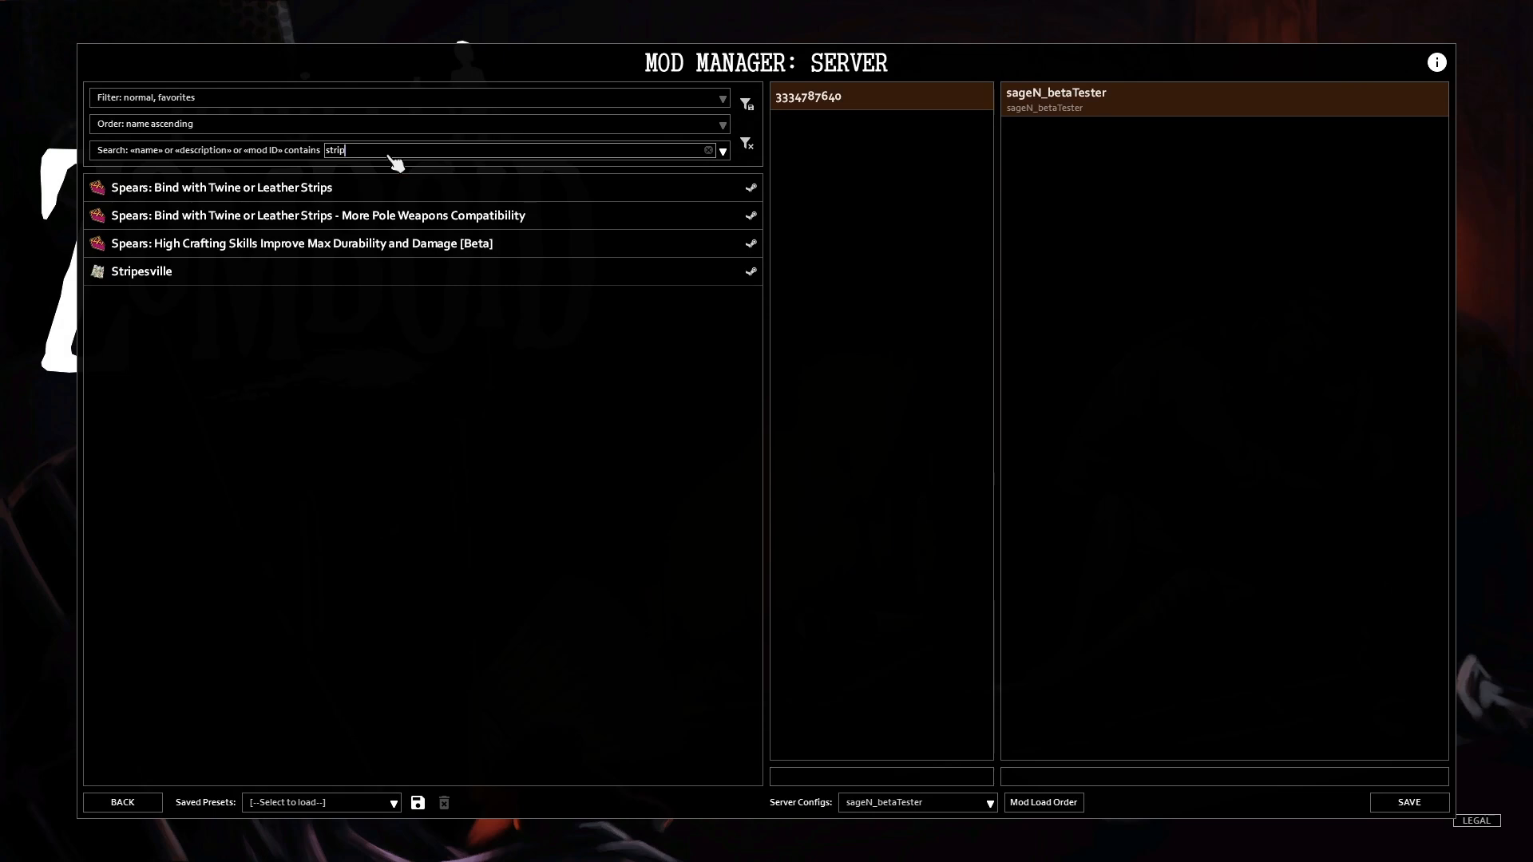
pyautogui.click(721, 271)
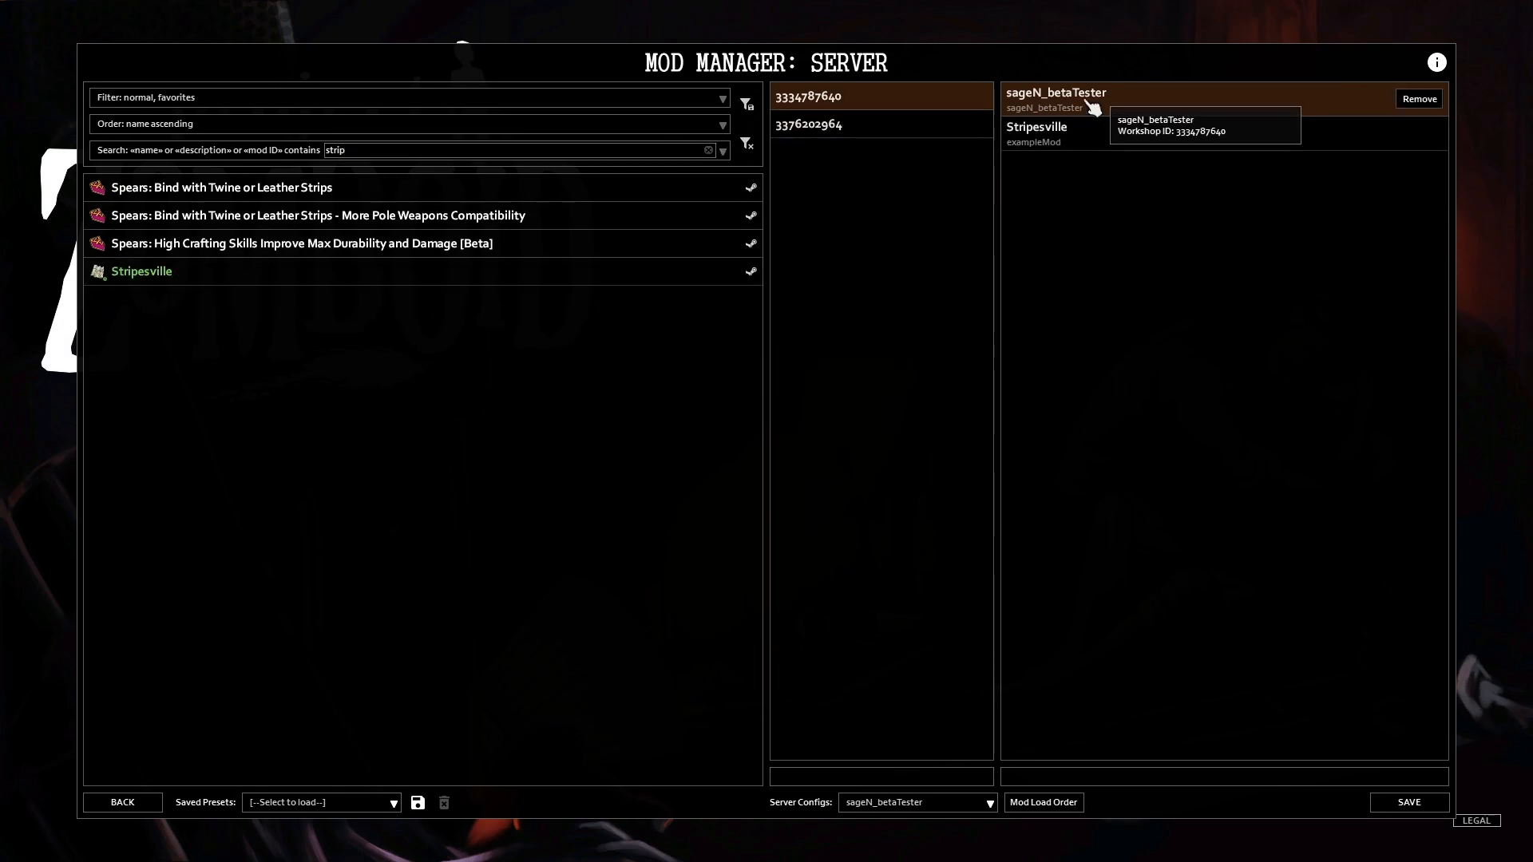
# - Search for "sage", remove the sageN_betaTester mod from the server config, save it and return to the main menu
pyautogui.click(387, 150)
pyautogui.hotkey('ctrl', 'a')
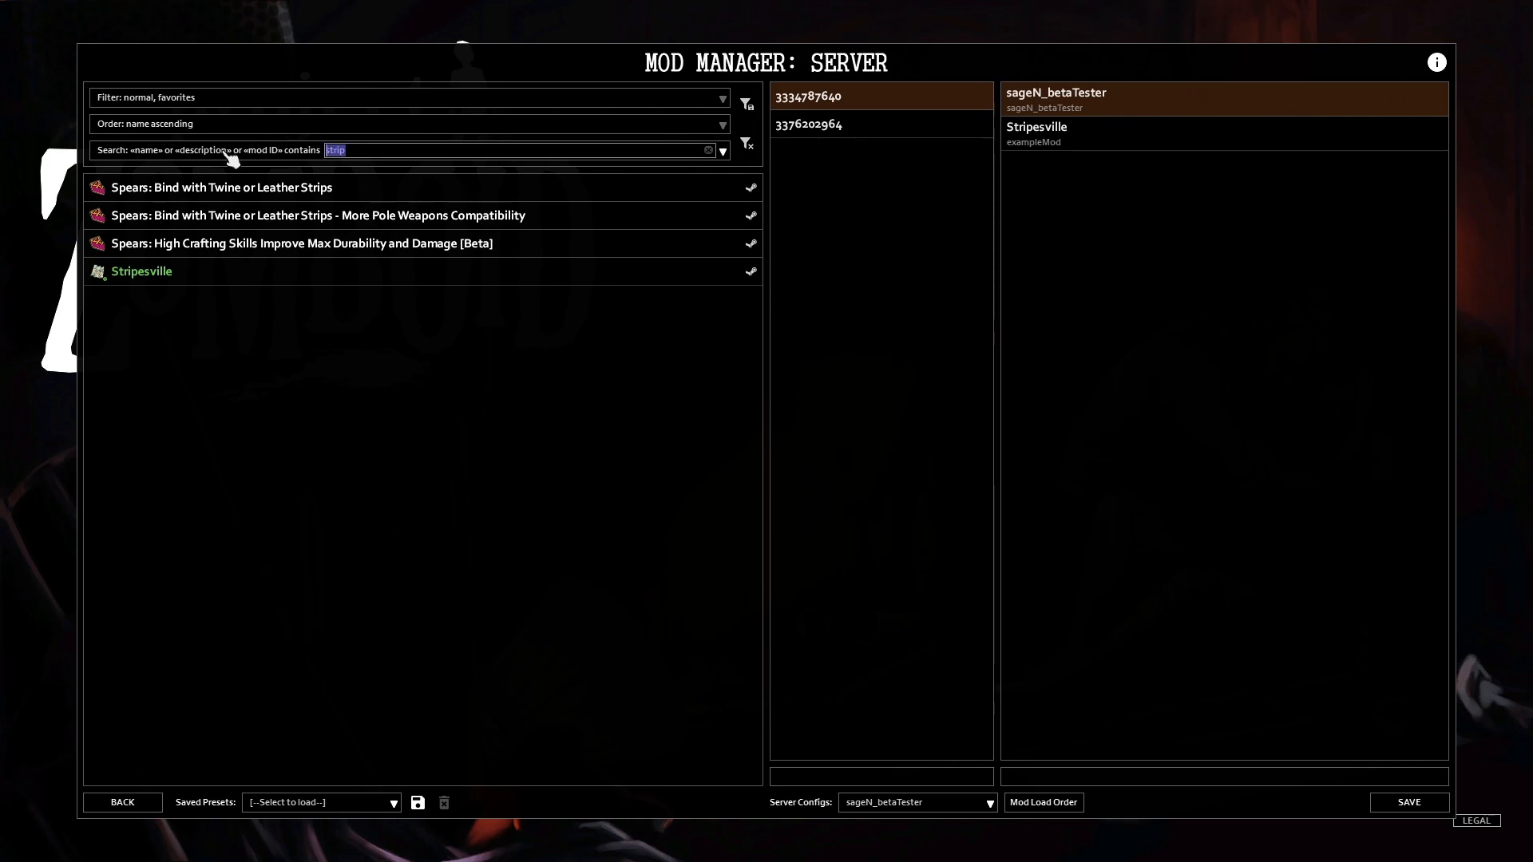
pyautogui.write('sage')
pyautogui.click(718, 355)
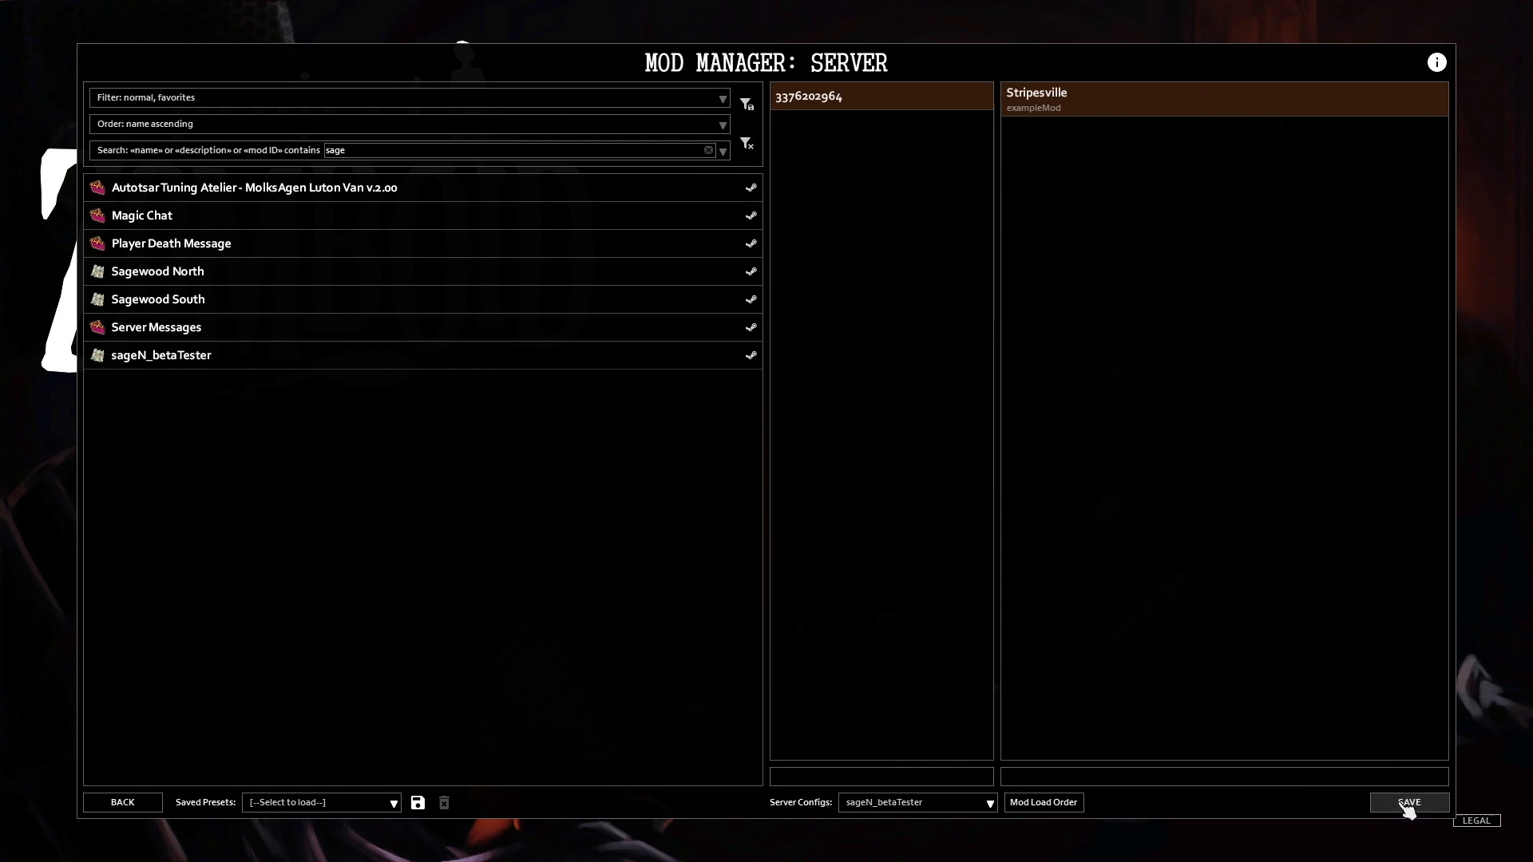
pyautogui.click(121, 803)
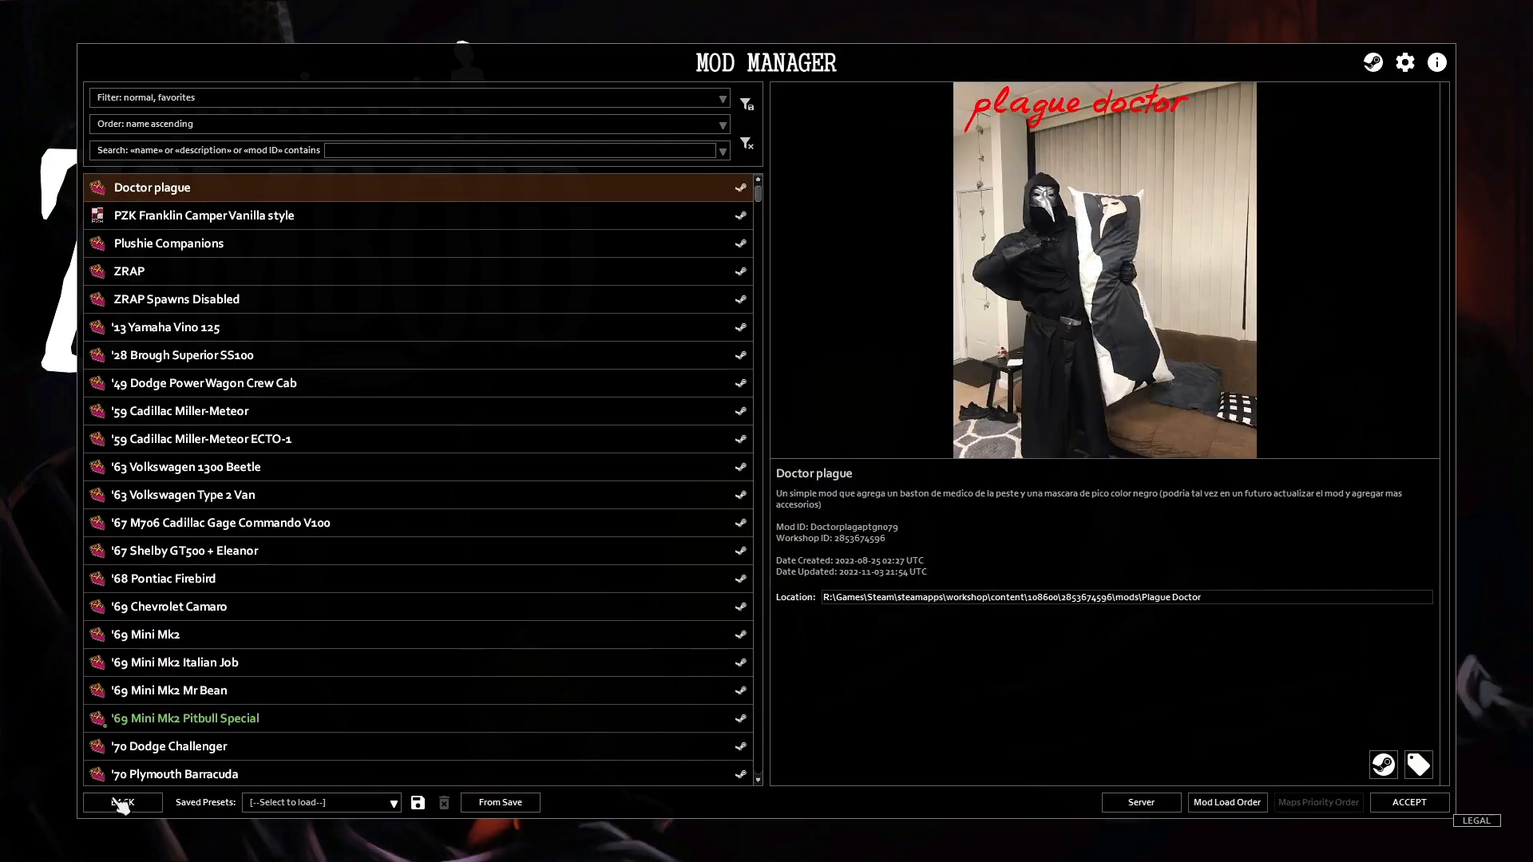
pyautogui.click(121, 803)
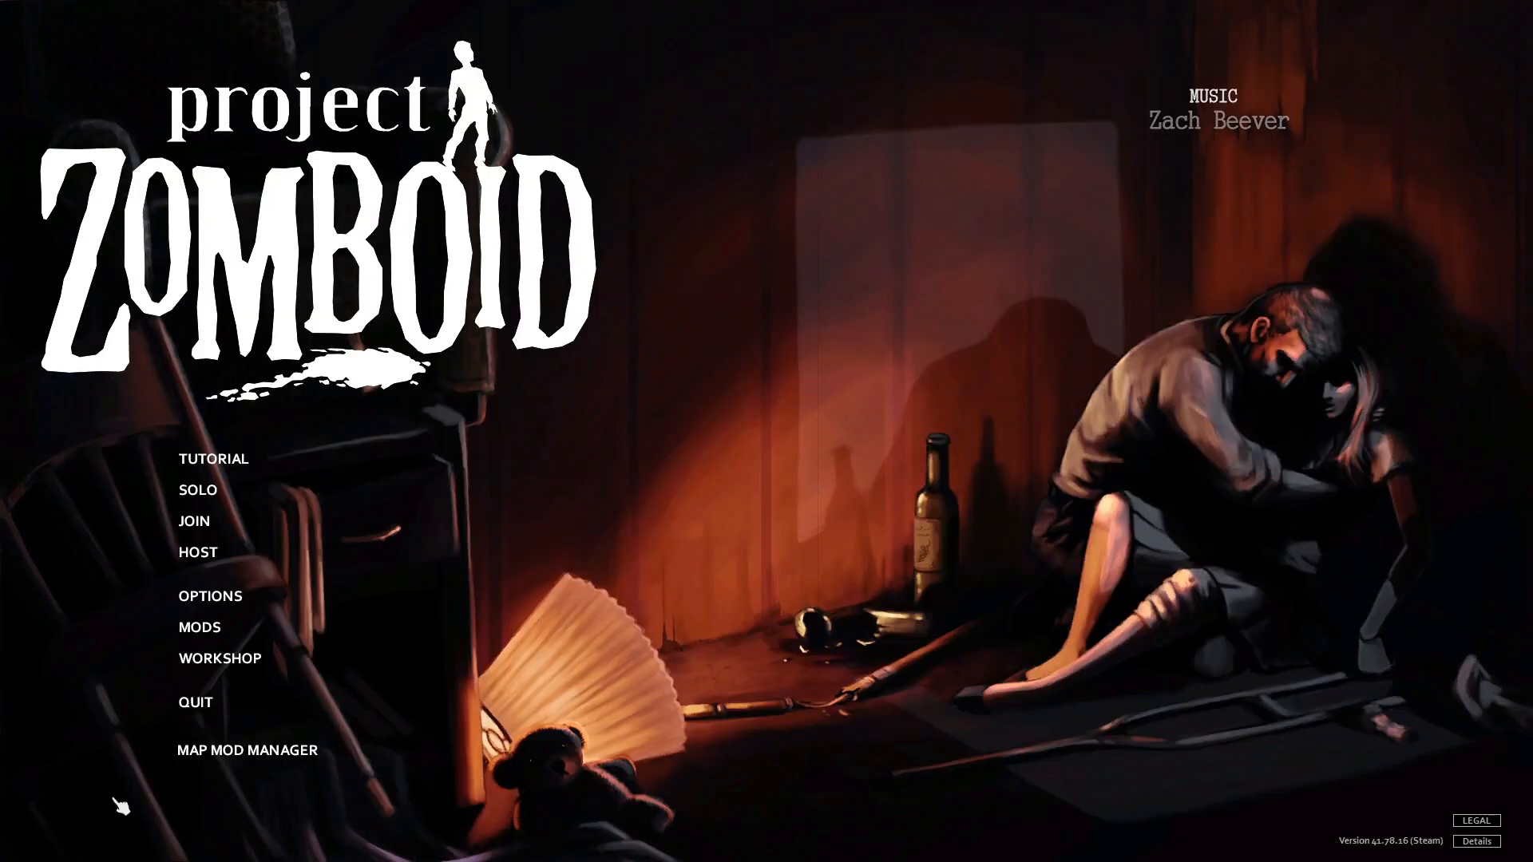
# - Look through the spawn locations offered for a new solo Apocalypse game, then return to the main menu
pyautogui.click(223, 484)
pyautogui.click(1254, 760)
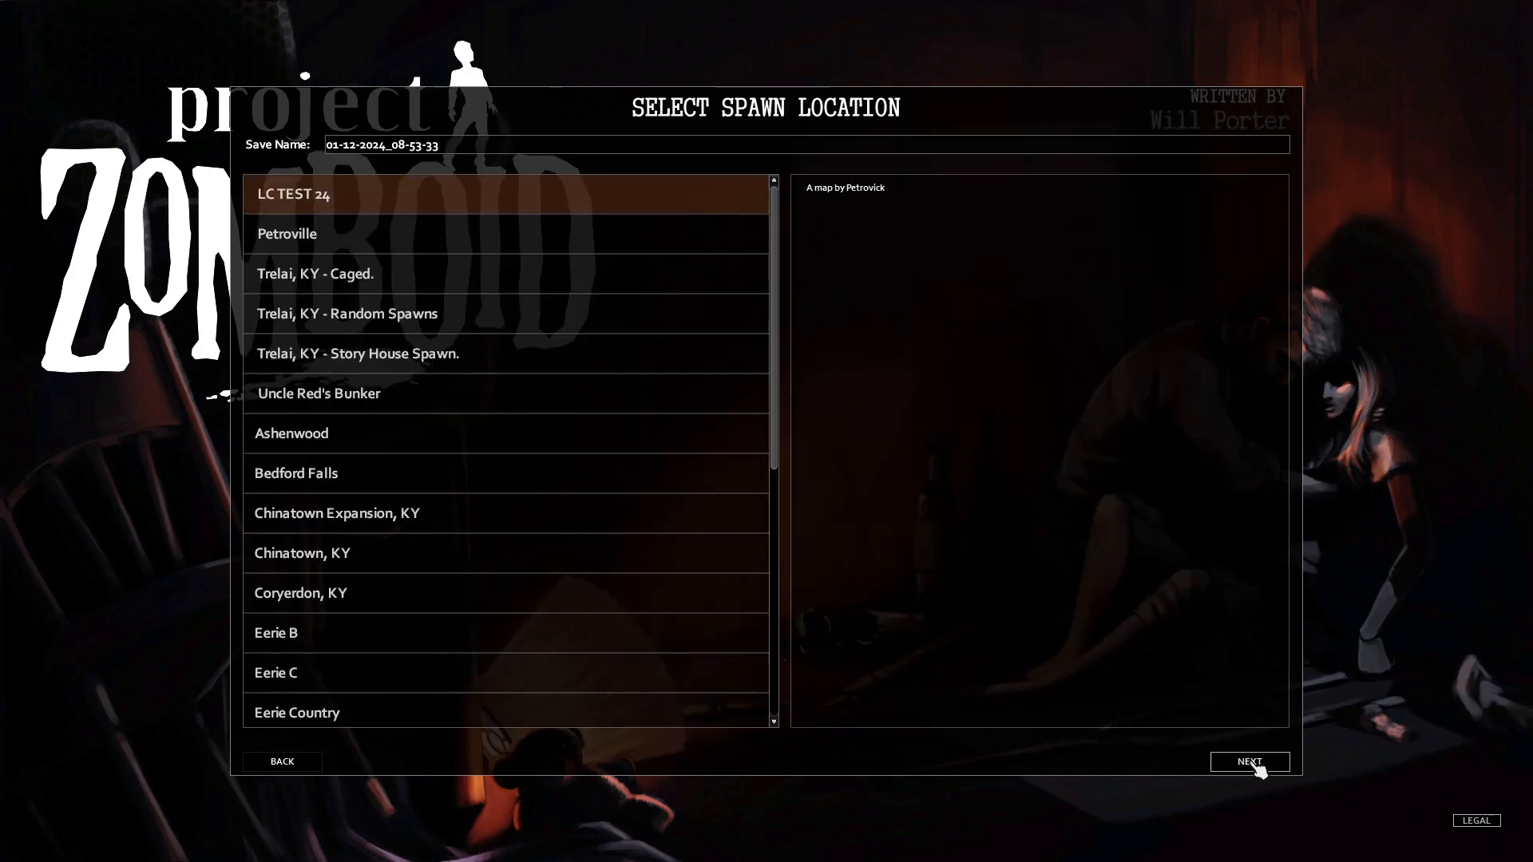
pyautogui.scroll(-5, 697, 585)
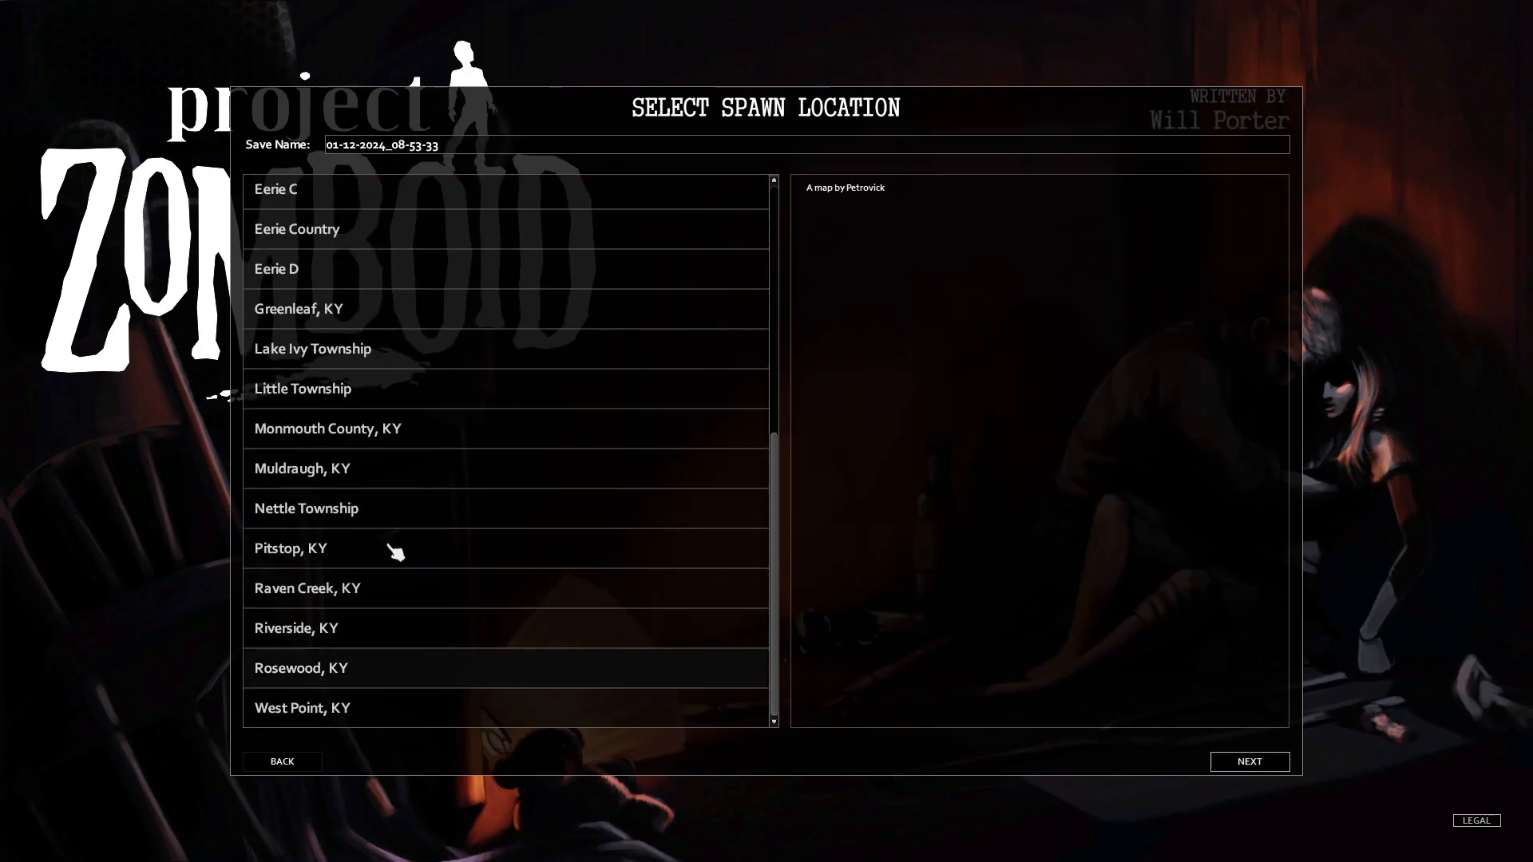
pyautogui.click(277, 763)
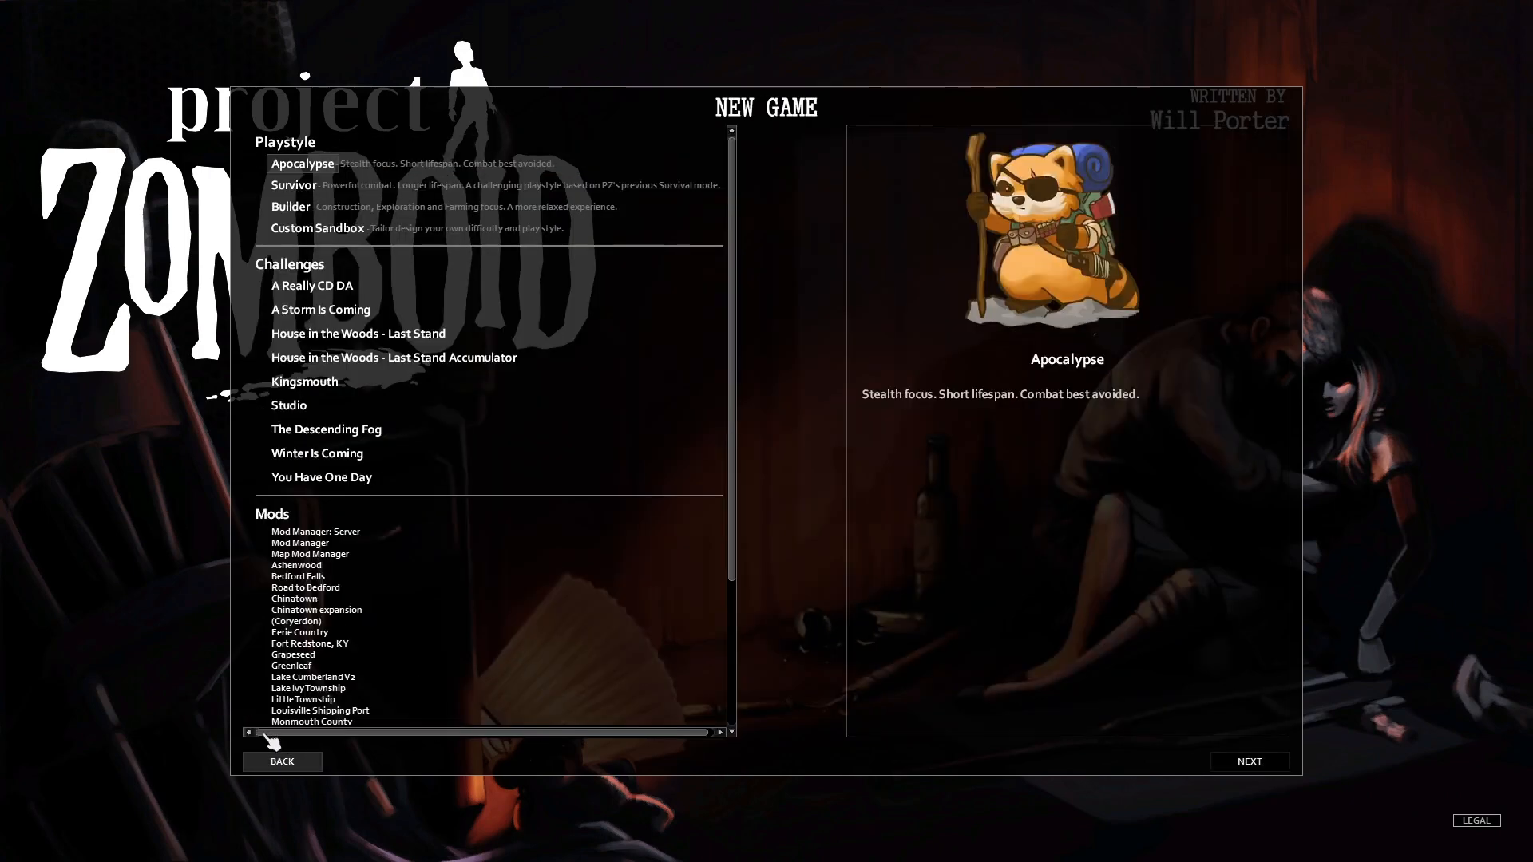
pyautogui.click(284, 760)
# - Delete the world of the sageN_betaTester server in the host game settings
pyautogui.click(240, 551)
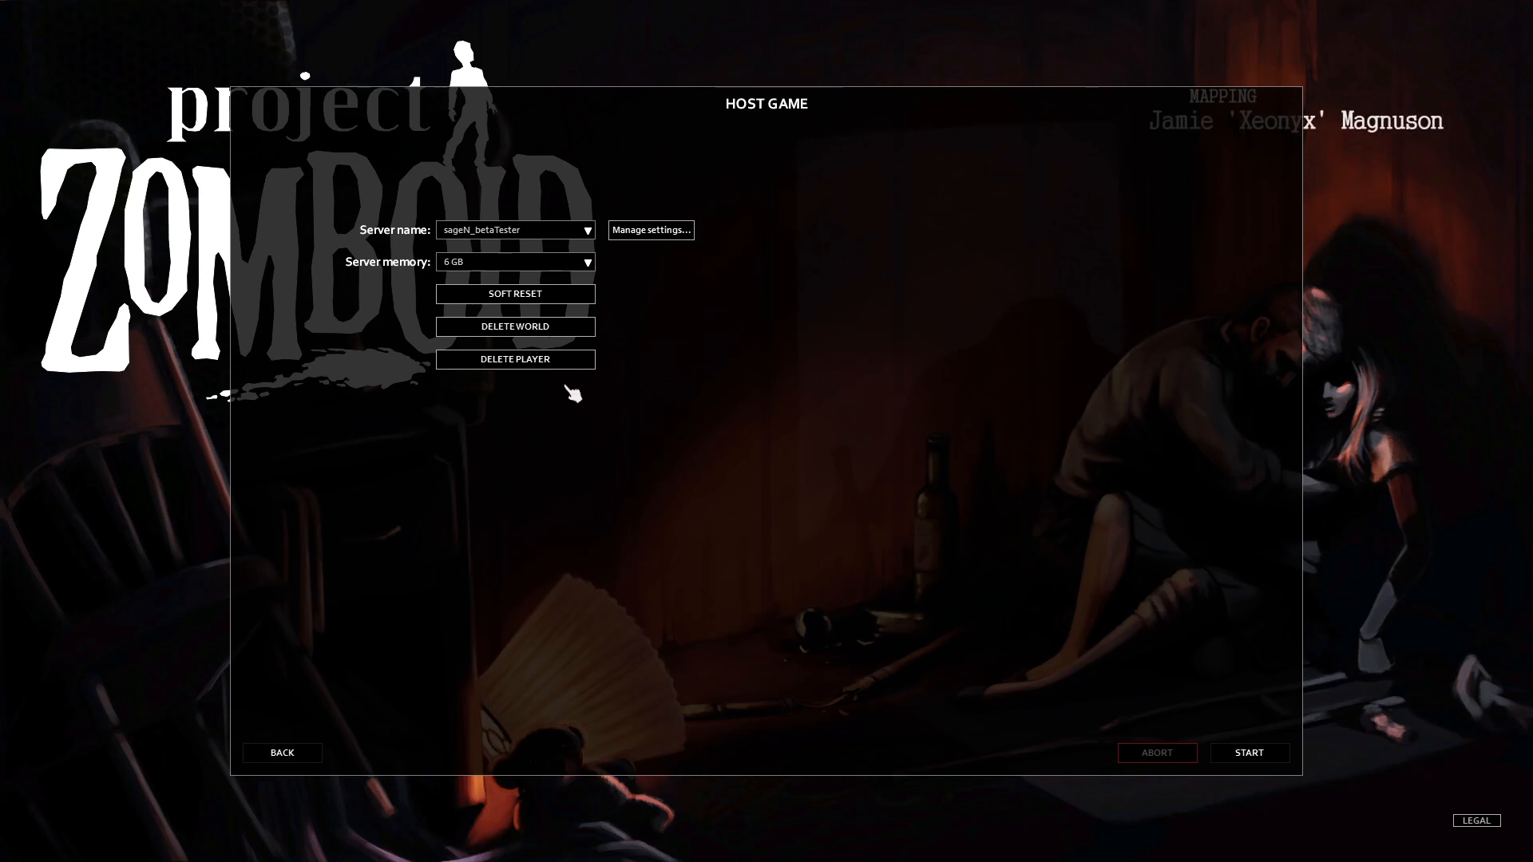
pyautogui.click(510, 327)
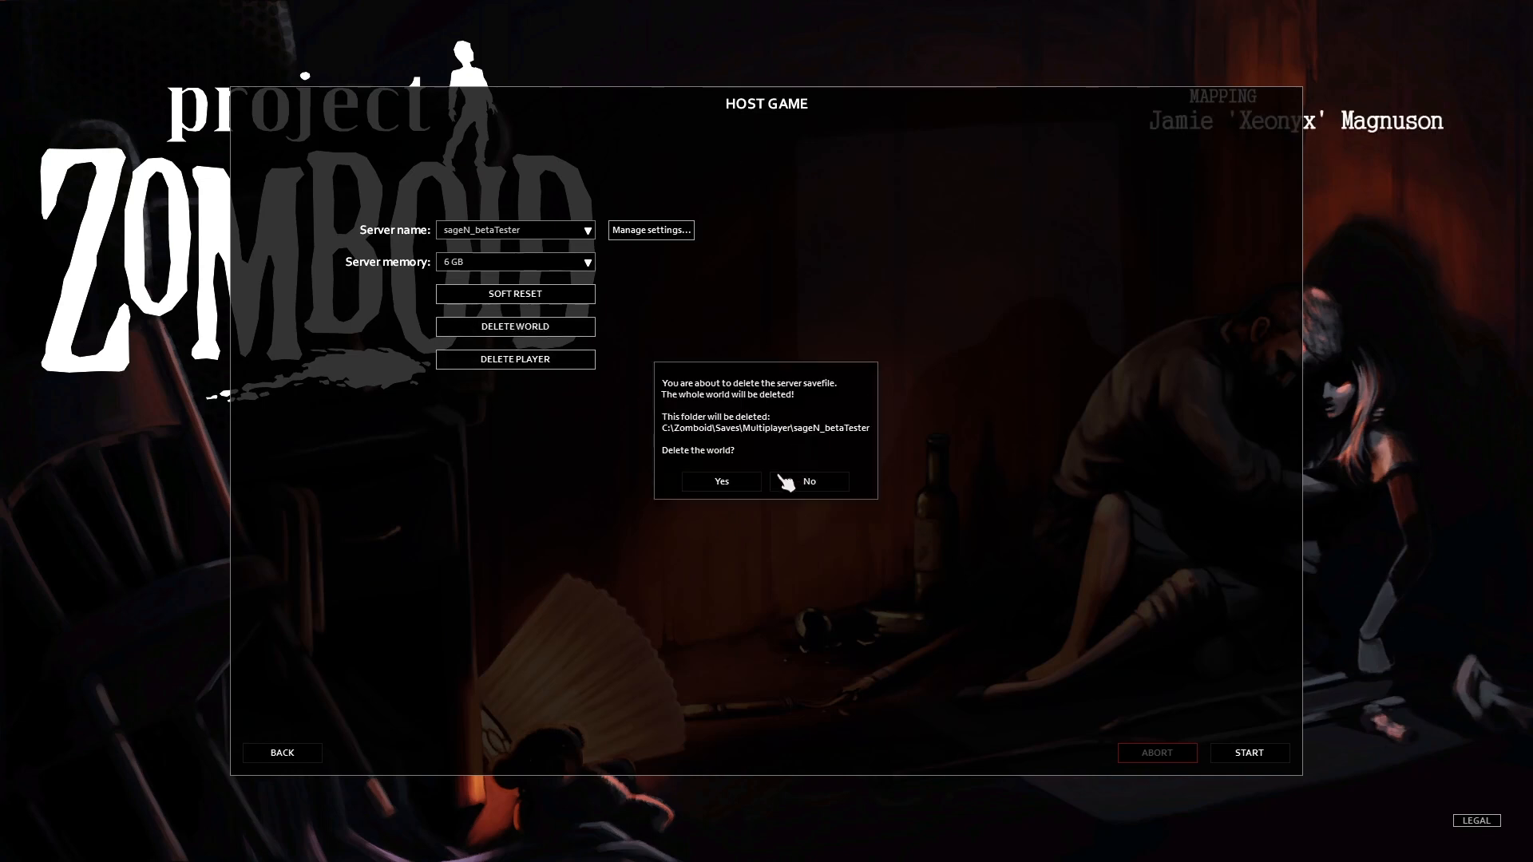
pyautogui.click(721, 481)
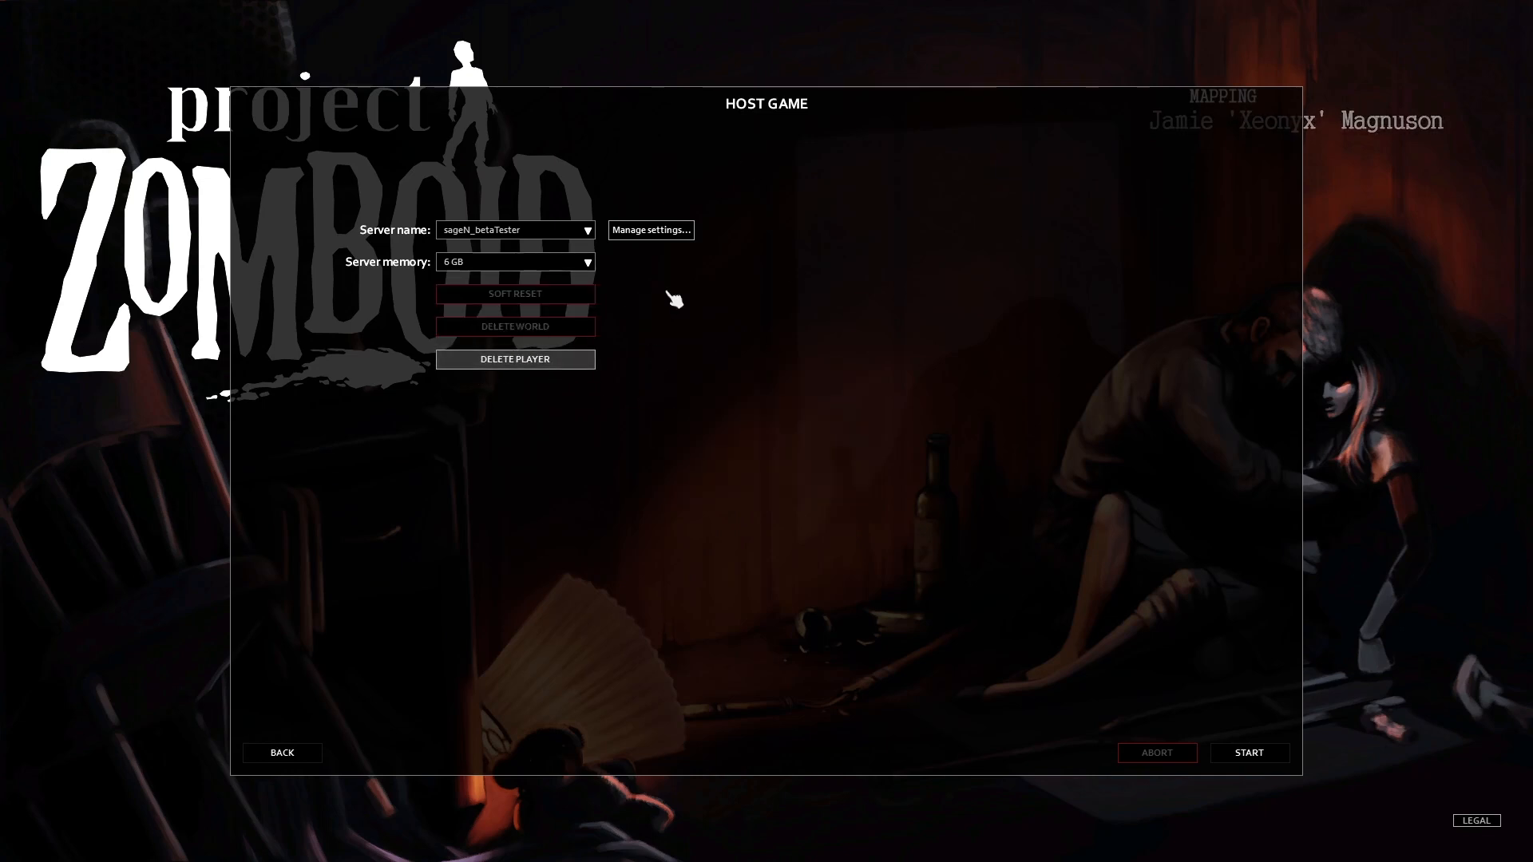
# - Edit the sageN_betaTester server config and remove the sageN_BetaTester map from its list of used maps
pyautogui.click(653, 231)
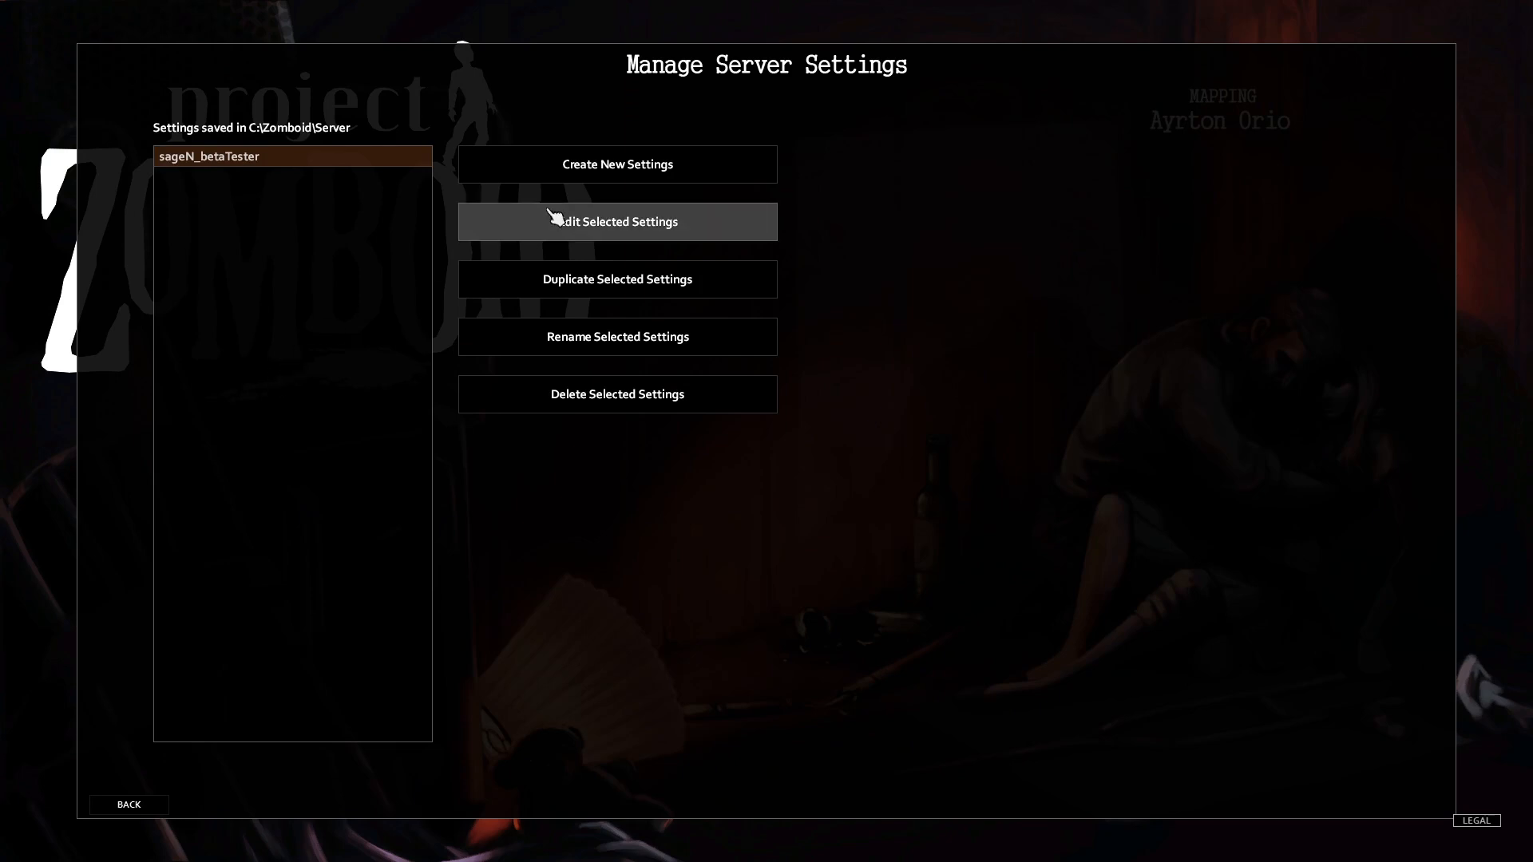
pyautogui.click(568, 221)
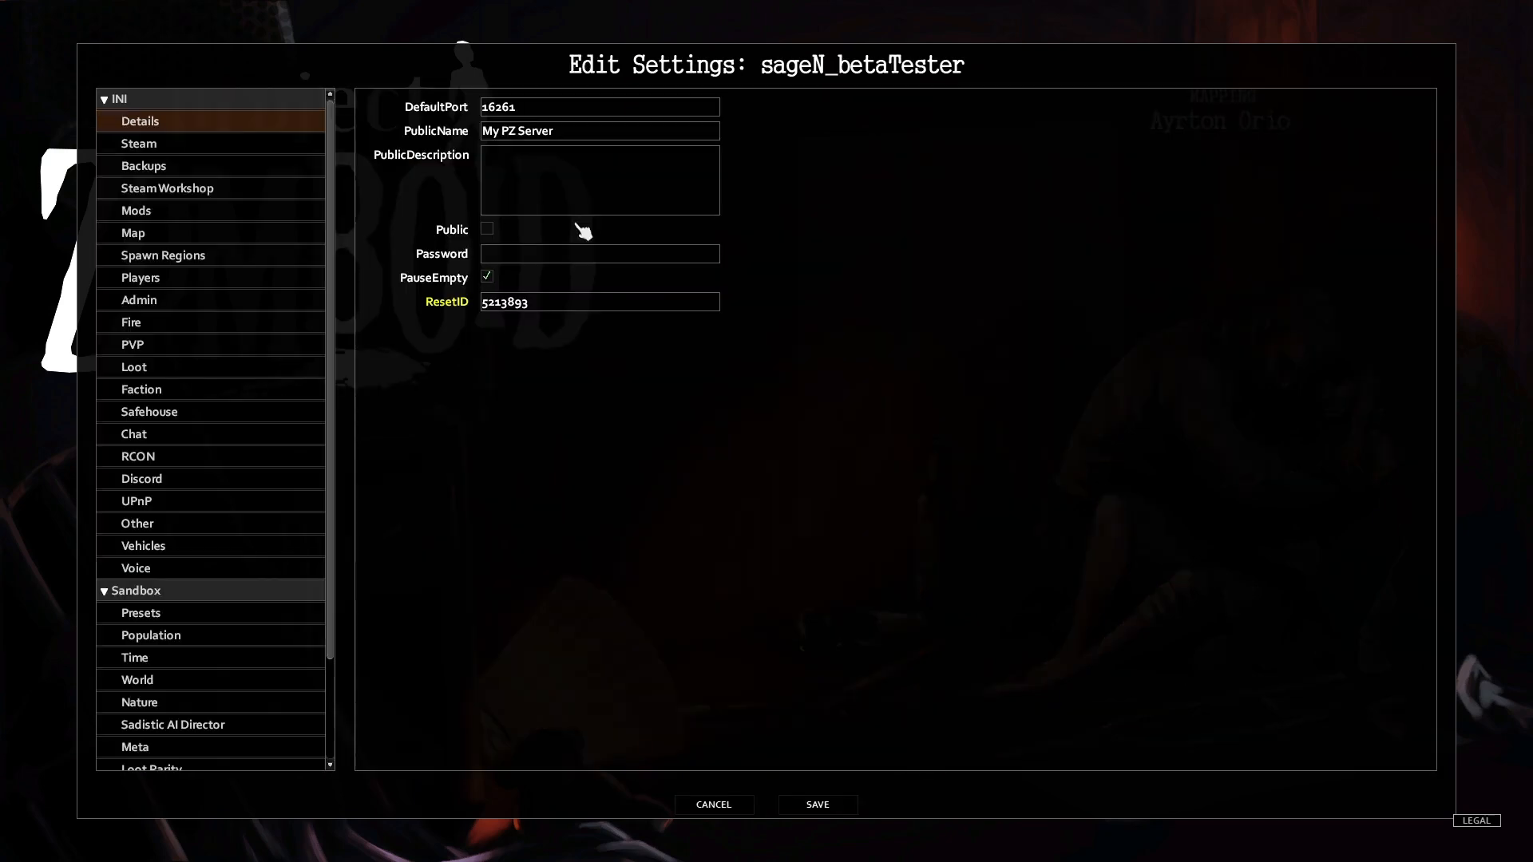
pyautogui.click(182, 233)
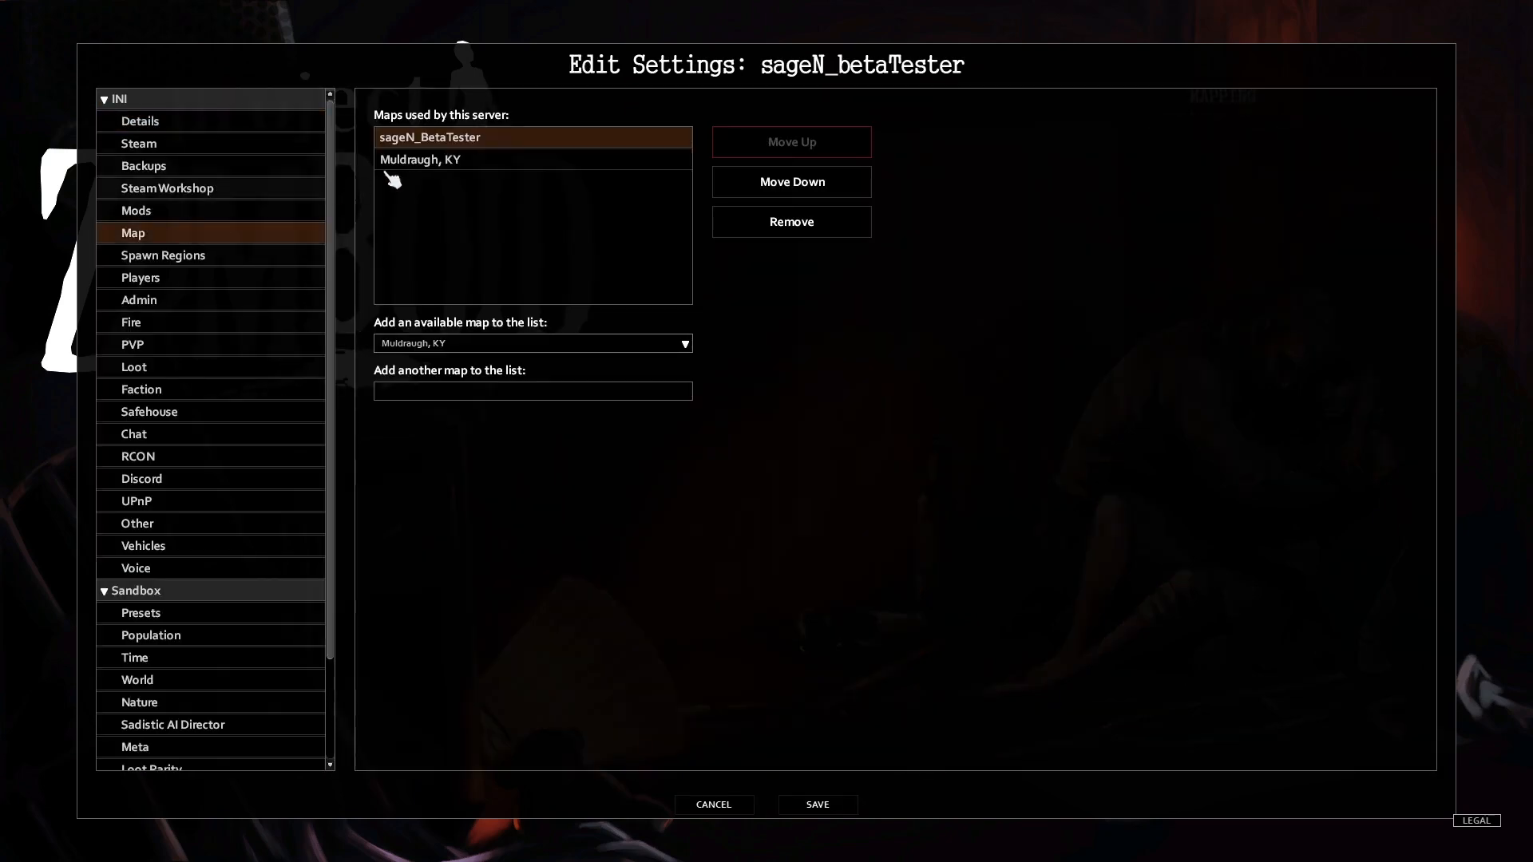
pyautogui.click(646, 139)
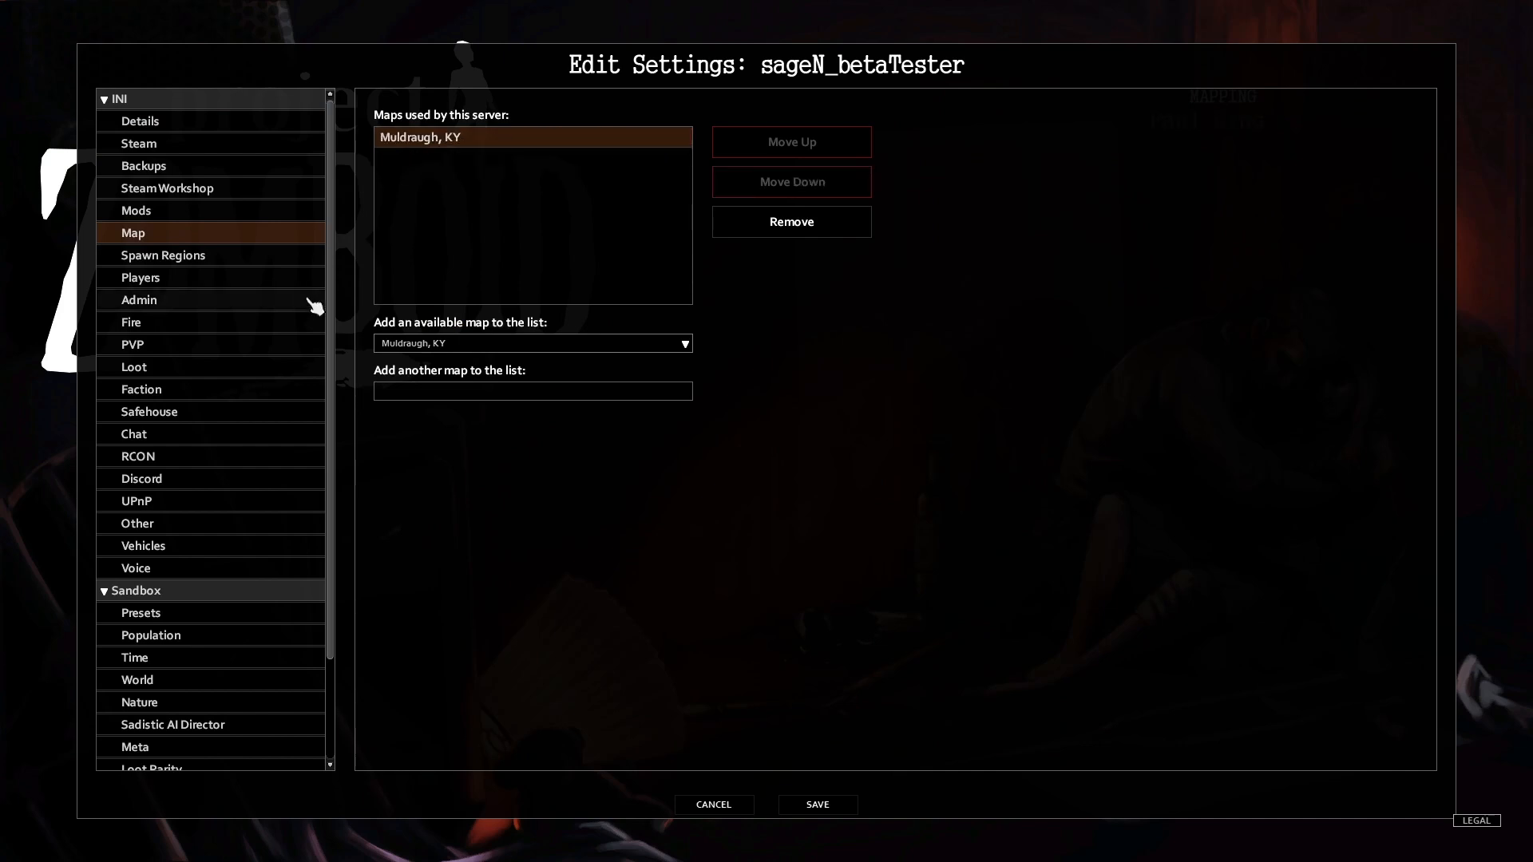
# - Add the Stripesville map to the server's map list and move it above Muldraugh, KY
pyautogui.click(422, 345)
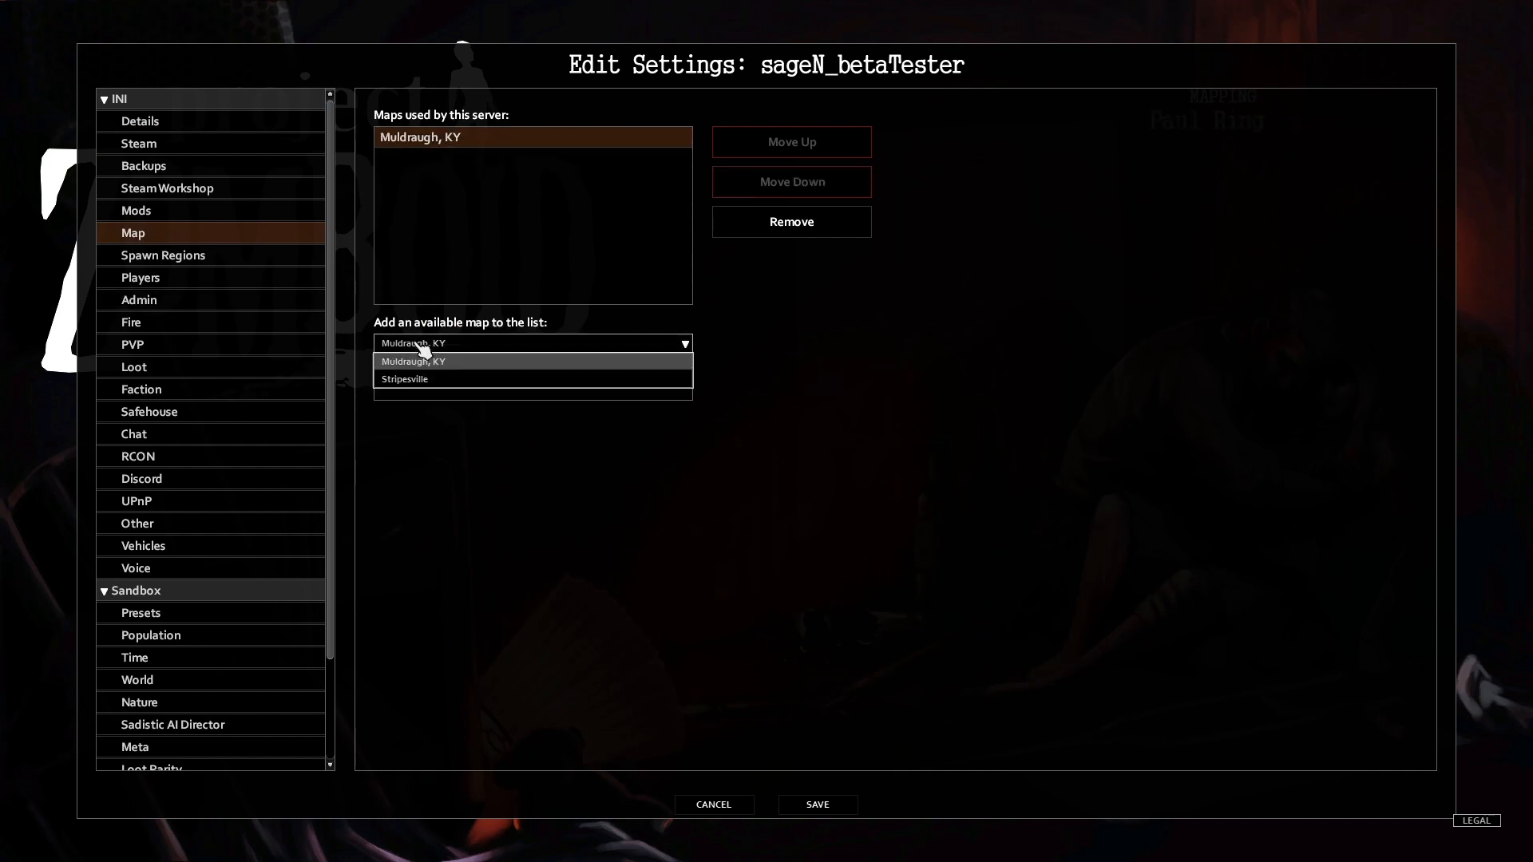
pyautogui.click(474, 382)
pyautogui.moveTo(461, 140)
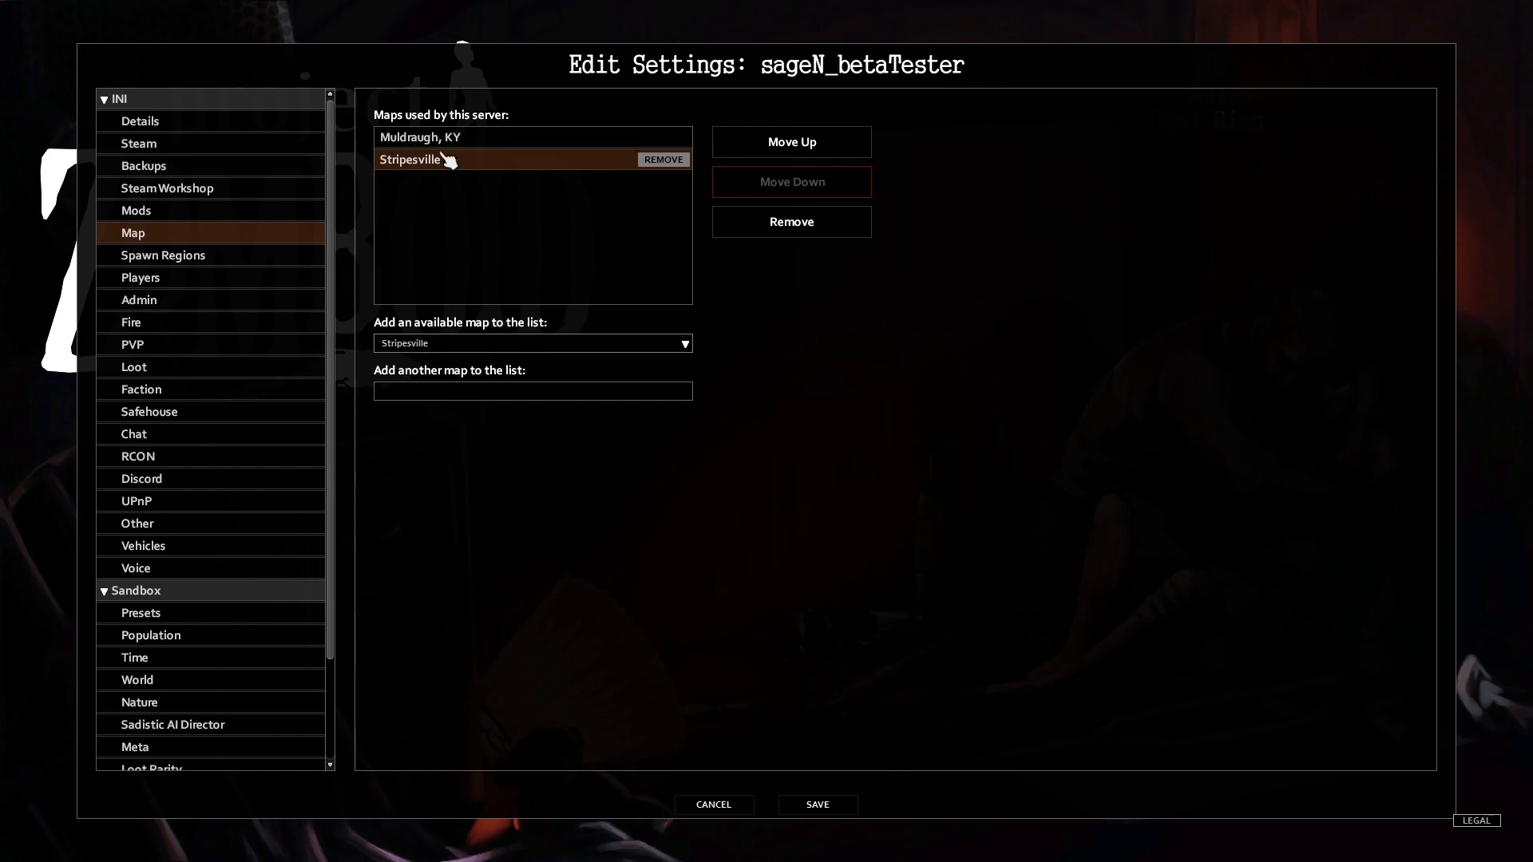
pyautogui.click(803, 151)
pyautogui.moveTo(399, 138)
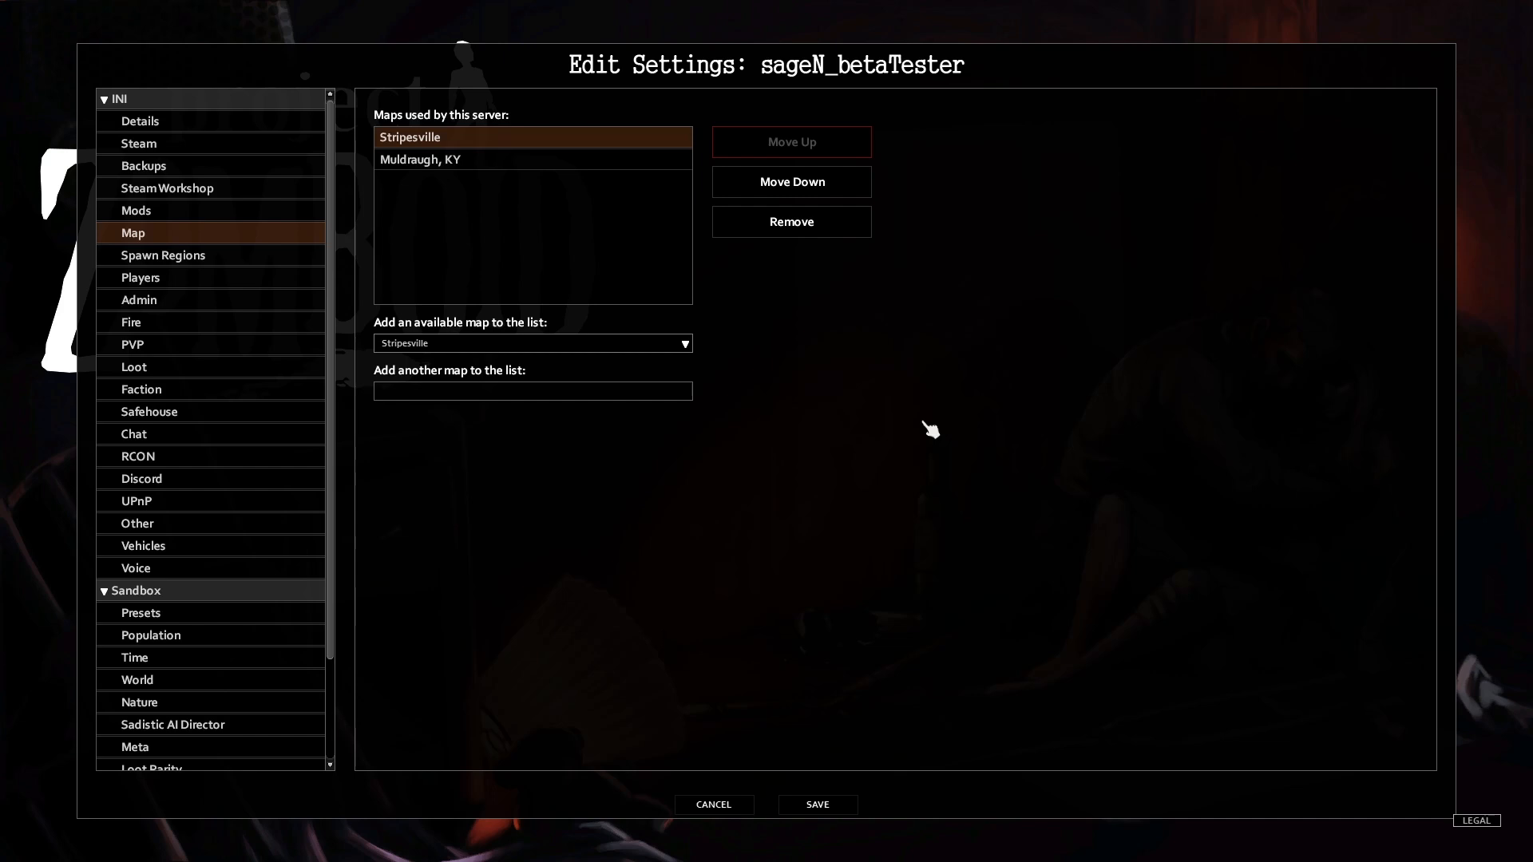
# - Save the edited server config and start hosting the sageN_betaTester server
pyautogui.click(816, 806)
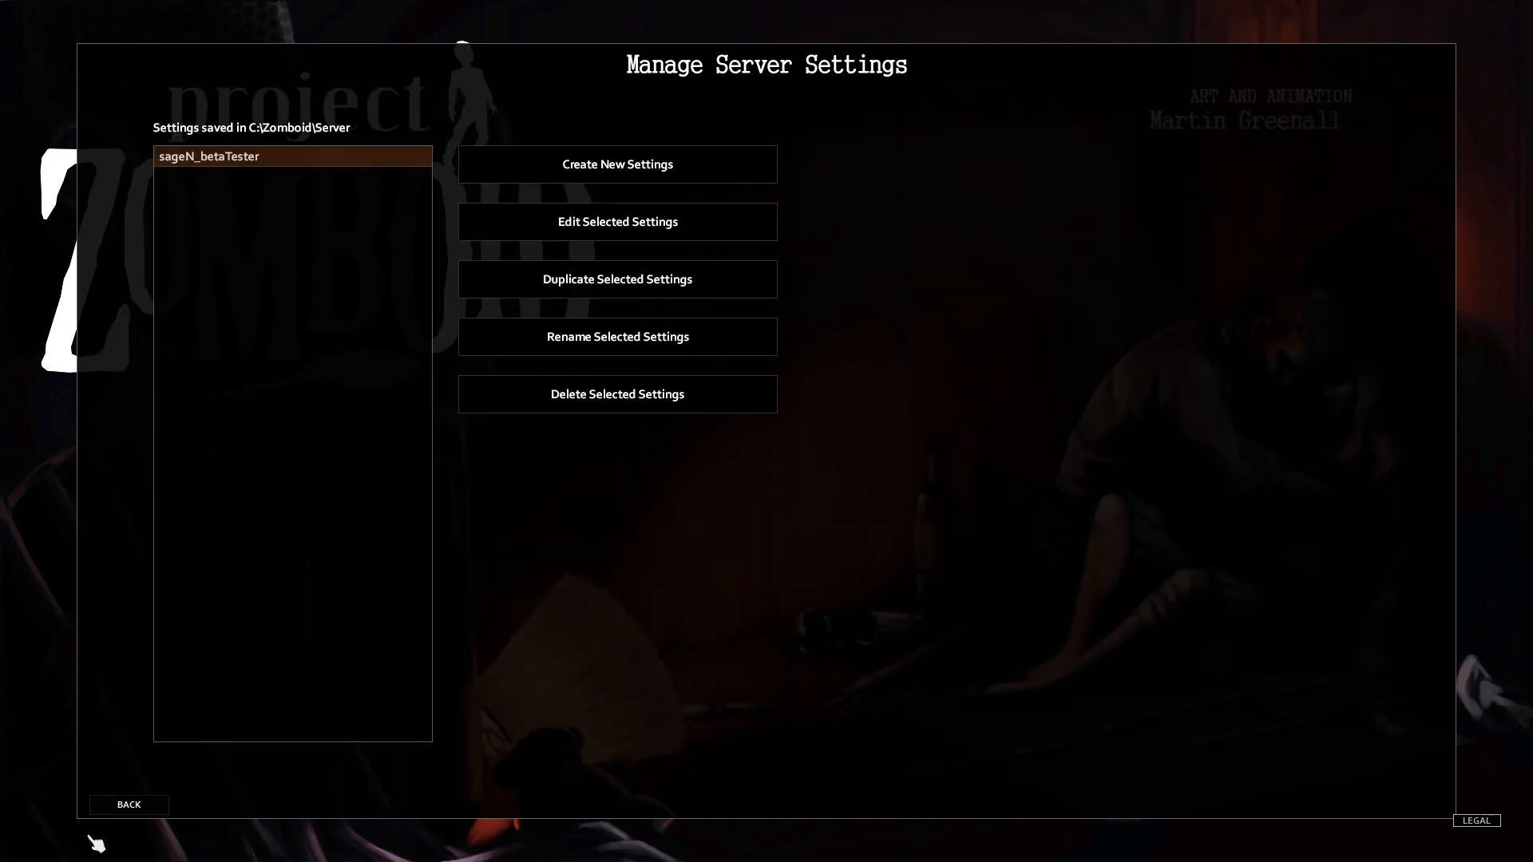
pyautogui.click(125, 804)
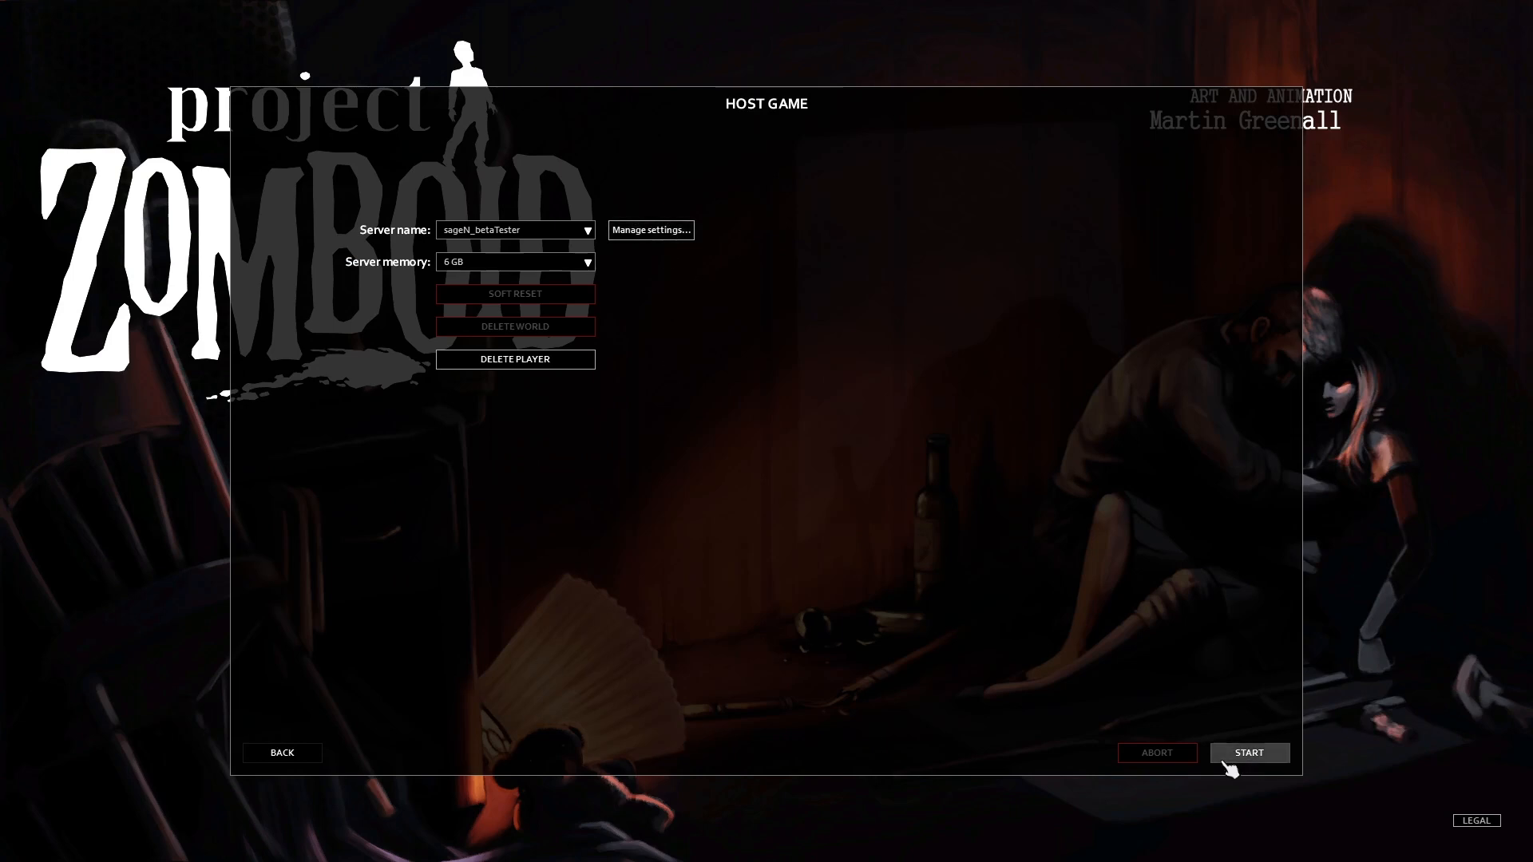
pyautogui.click(1249, 753)
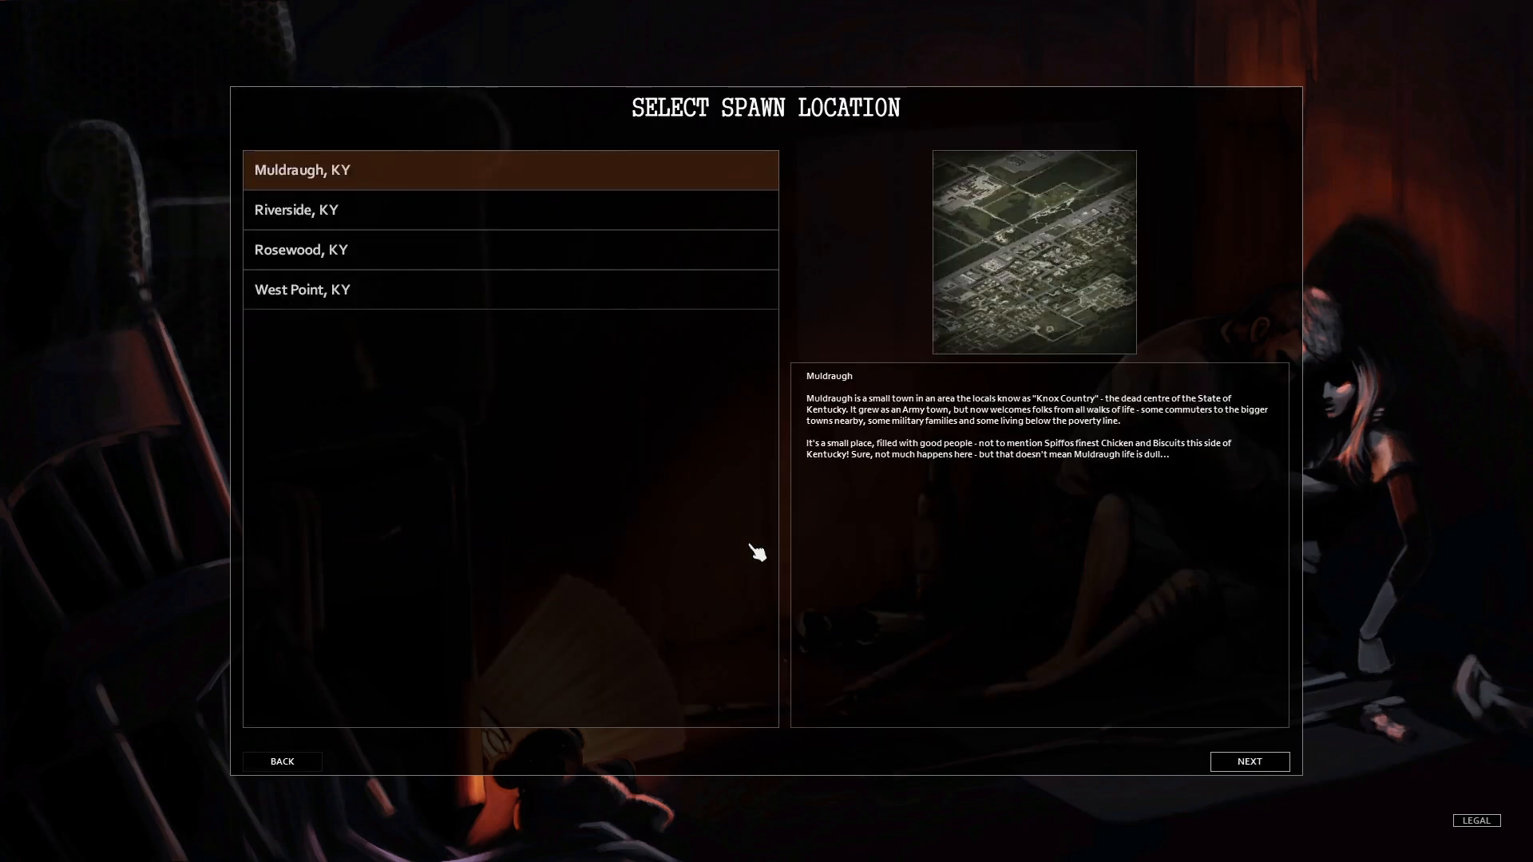
# - Look through the descriptions of the spawn locations offered on the hosted server
pyautogui.click(312, 206)
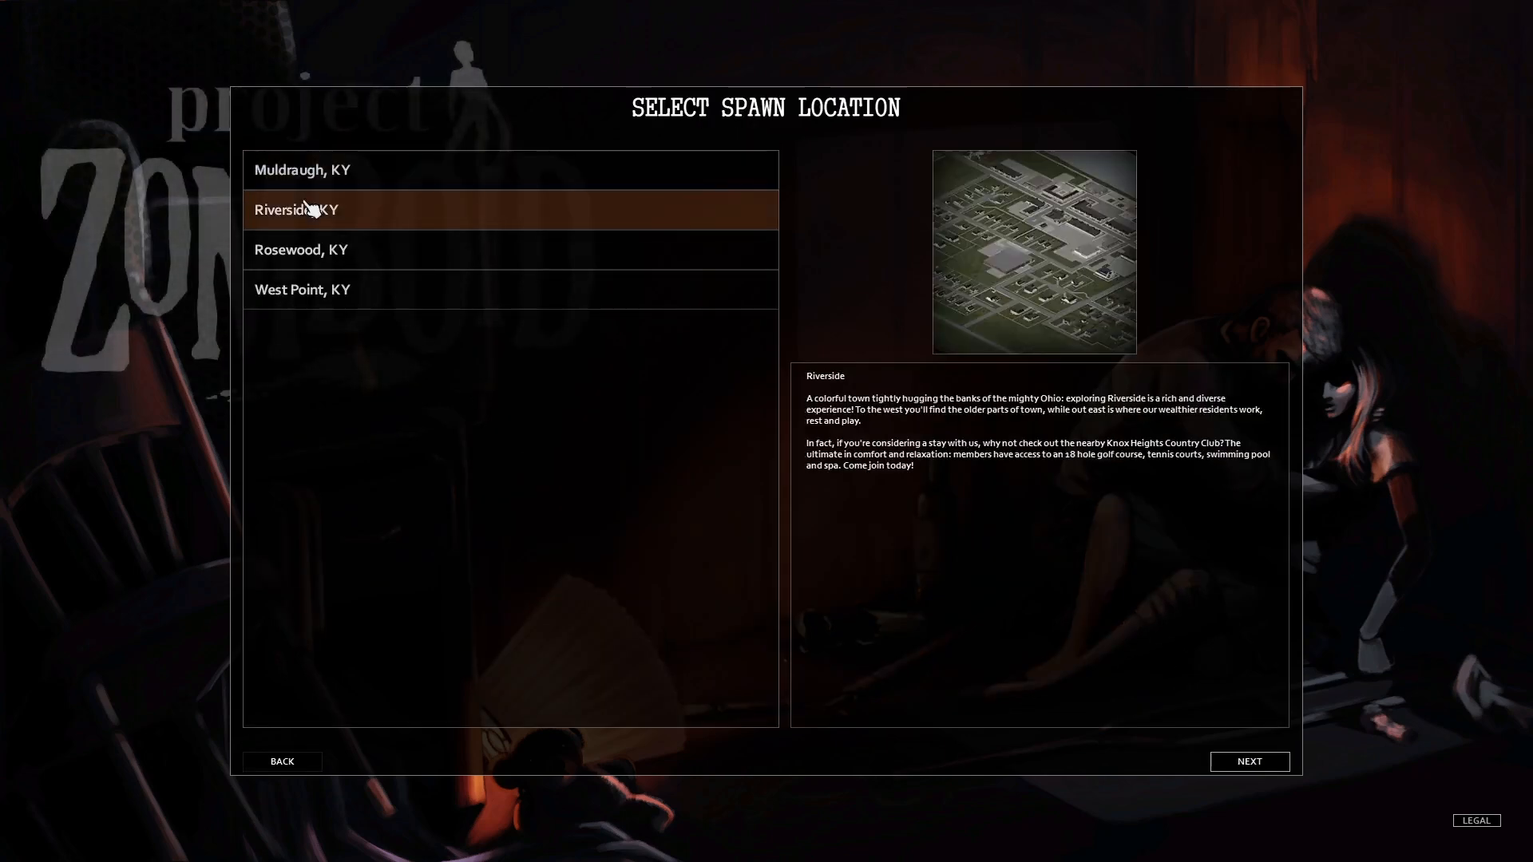
pyautogui.click(313, 249)
pyautogui.click(313, 289)
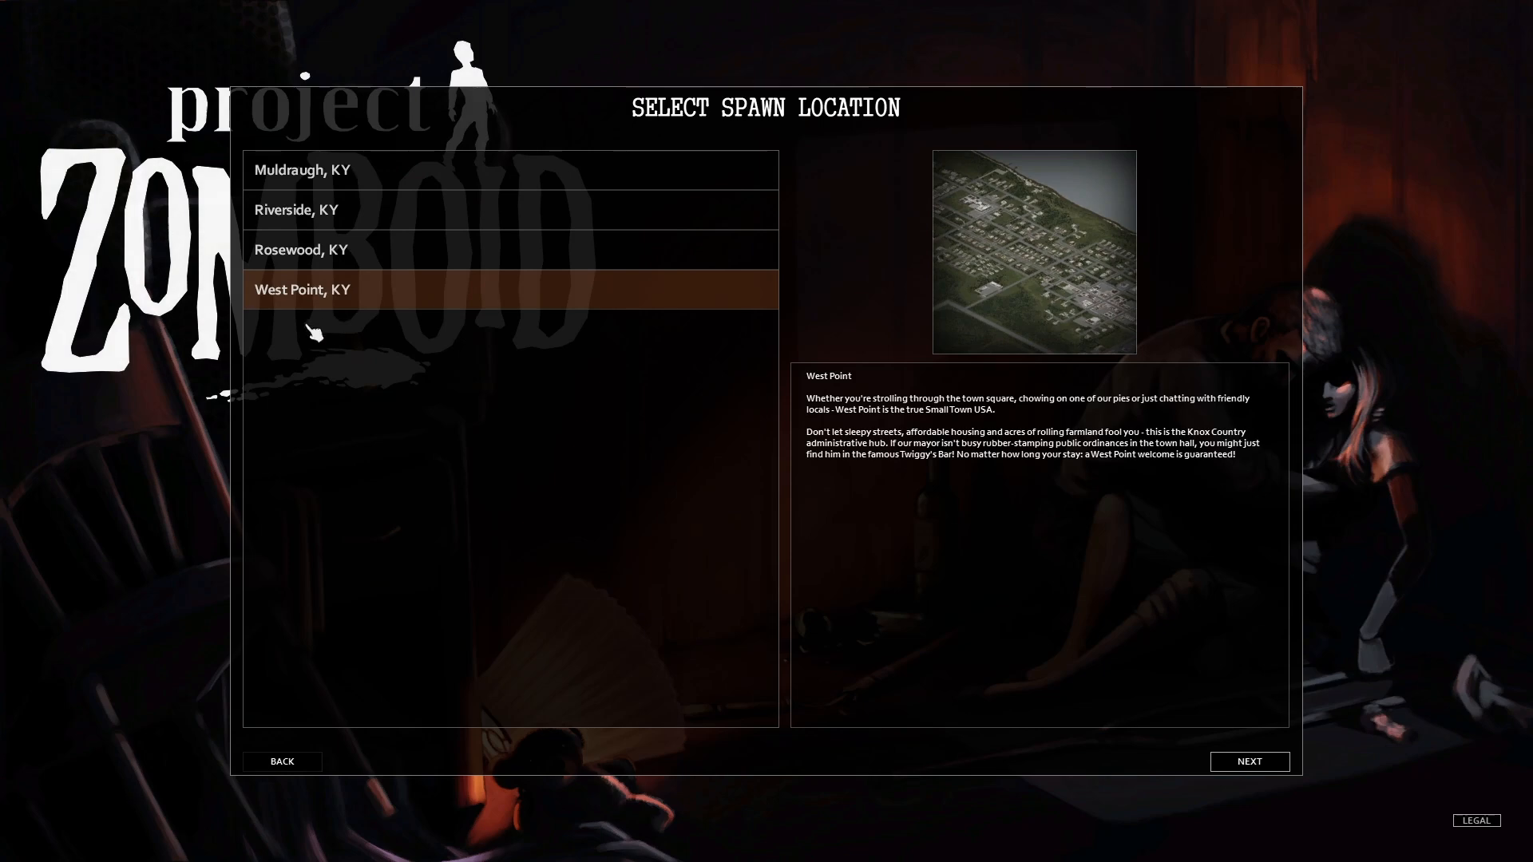
pyautogui.click(351, 171)
pyautogui.click(395, 287)
pyautogui.click(385, 250)
pyautogui.click(377, 210)
pyautogui.click(374, 172)
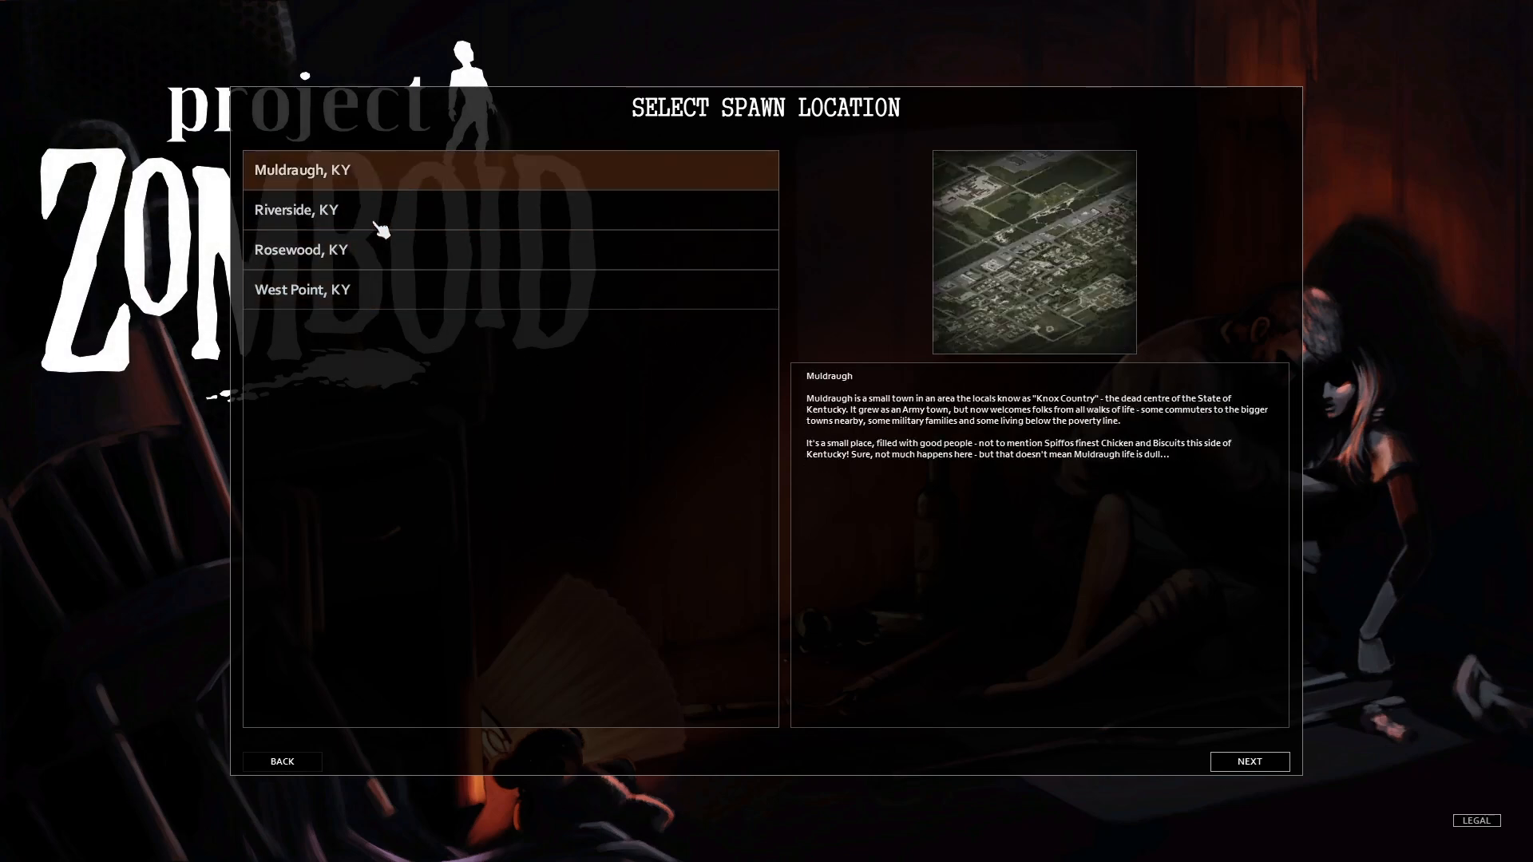
# - Choose West Point, KY as the spawn location and enter the world with the default Unemployed character and no traits
pyautogui.click(360, 293)
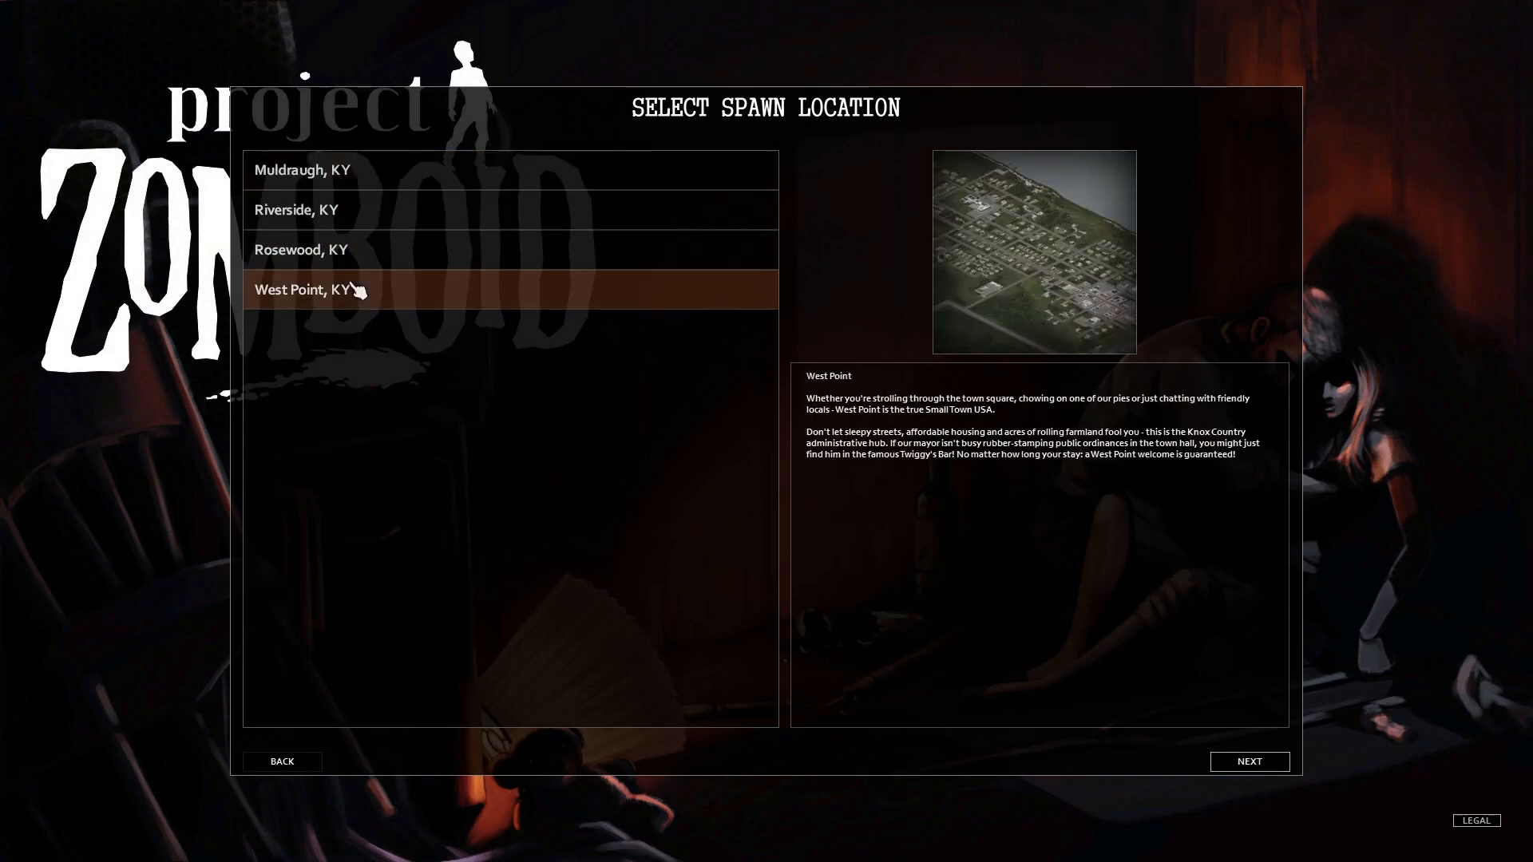
pyautogui.click(1247, 762)
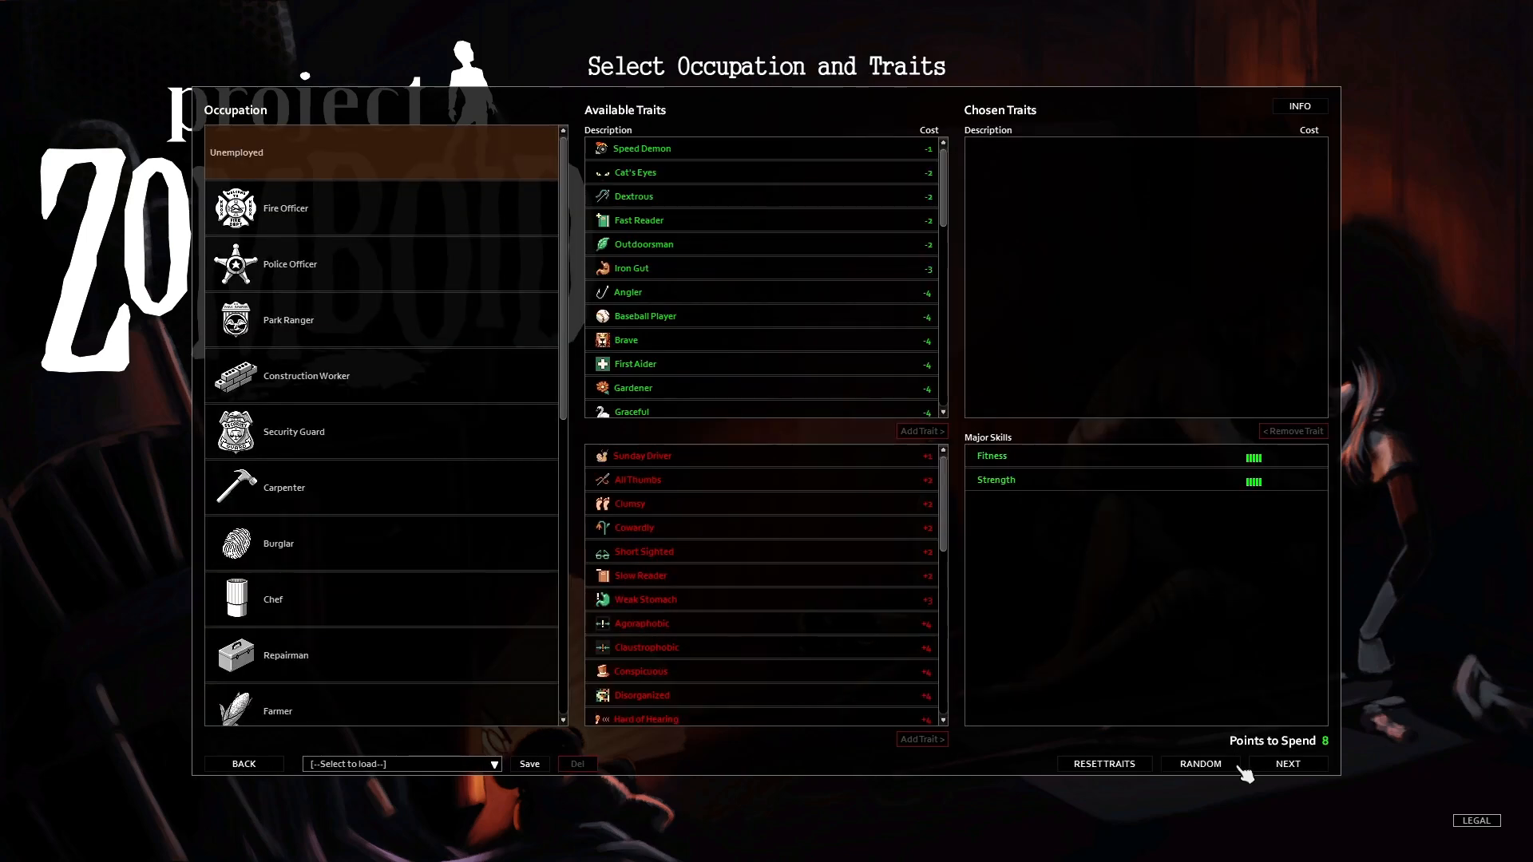
pyautogui.click(1288, 767)
pyautogui.click(1290, 764)
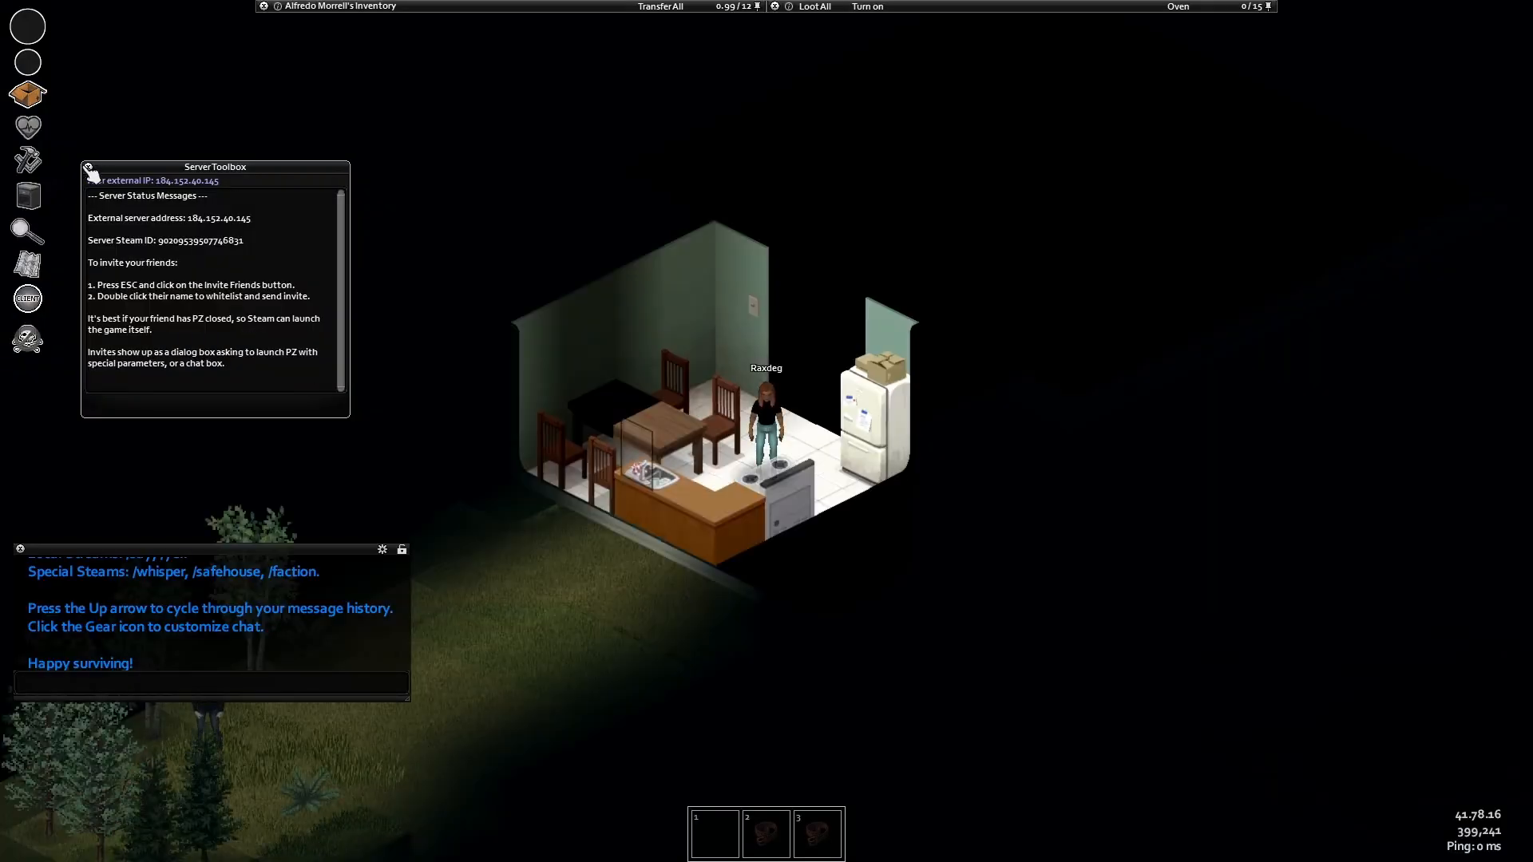
# - Close the Server Toolbox and give the player's own account admin access with the /setaccesslevel chat command
pyautogui.moveTo(86, 166); pyautogui.dragTo(87, 165)
pyautogui.click(89, 166)
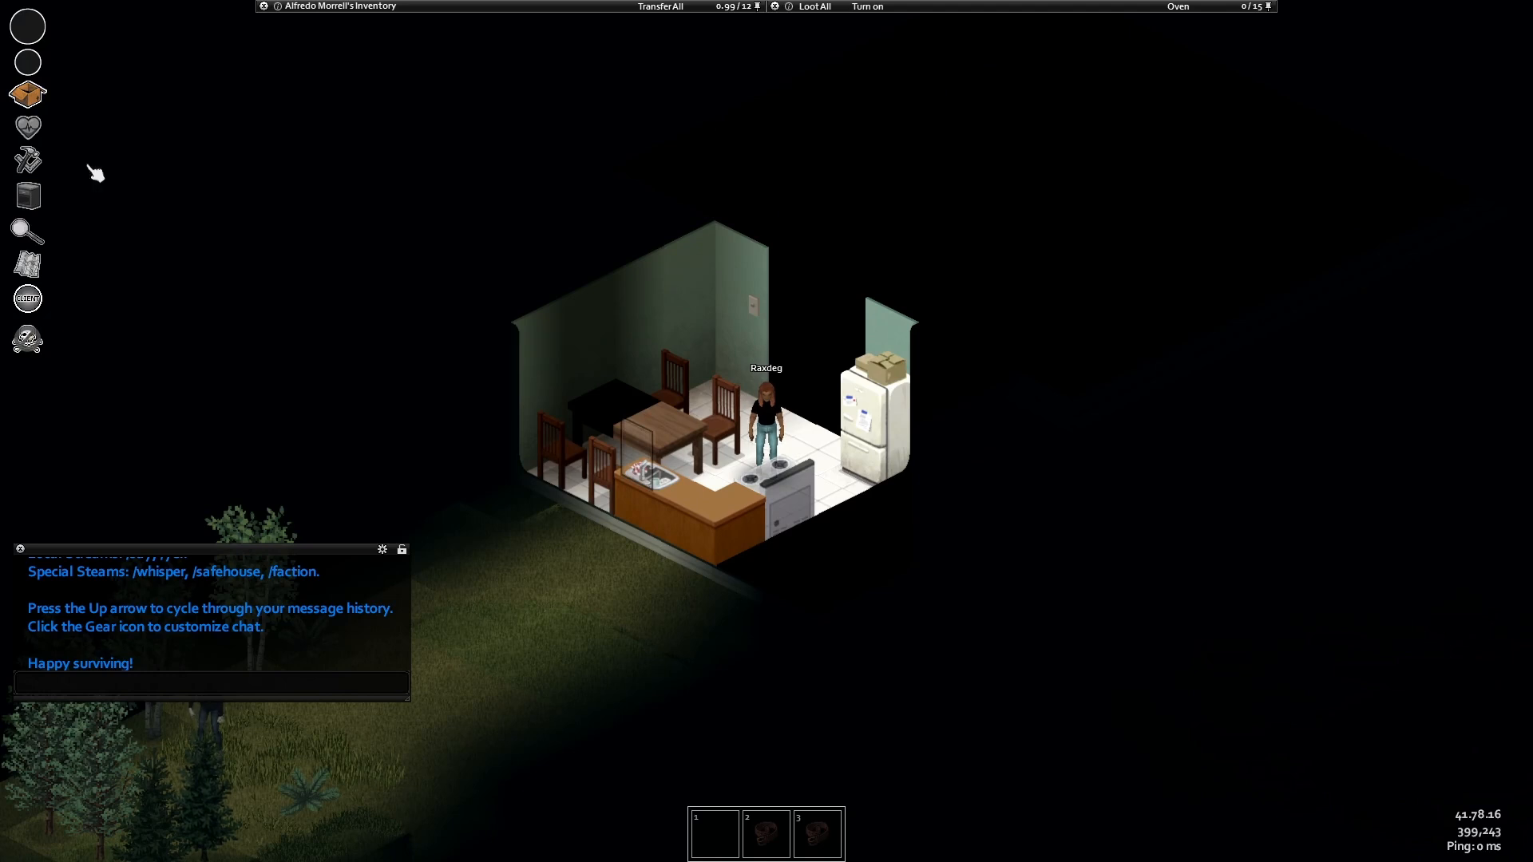
pyautogui.press('t')
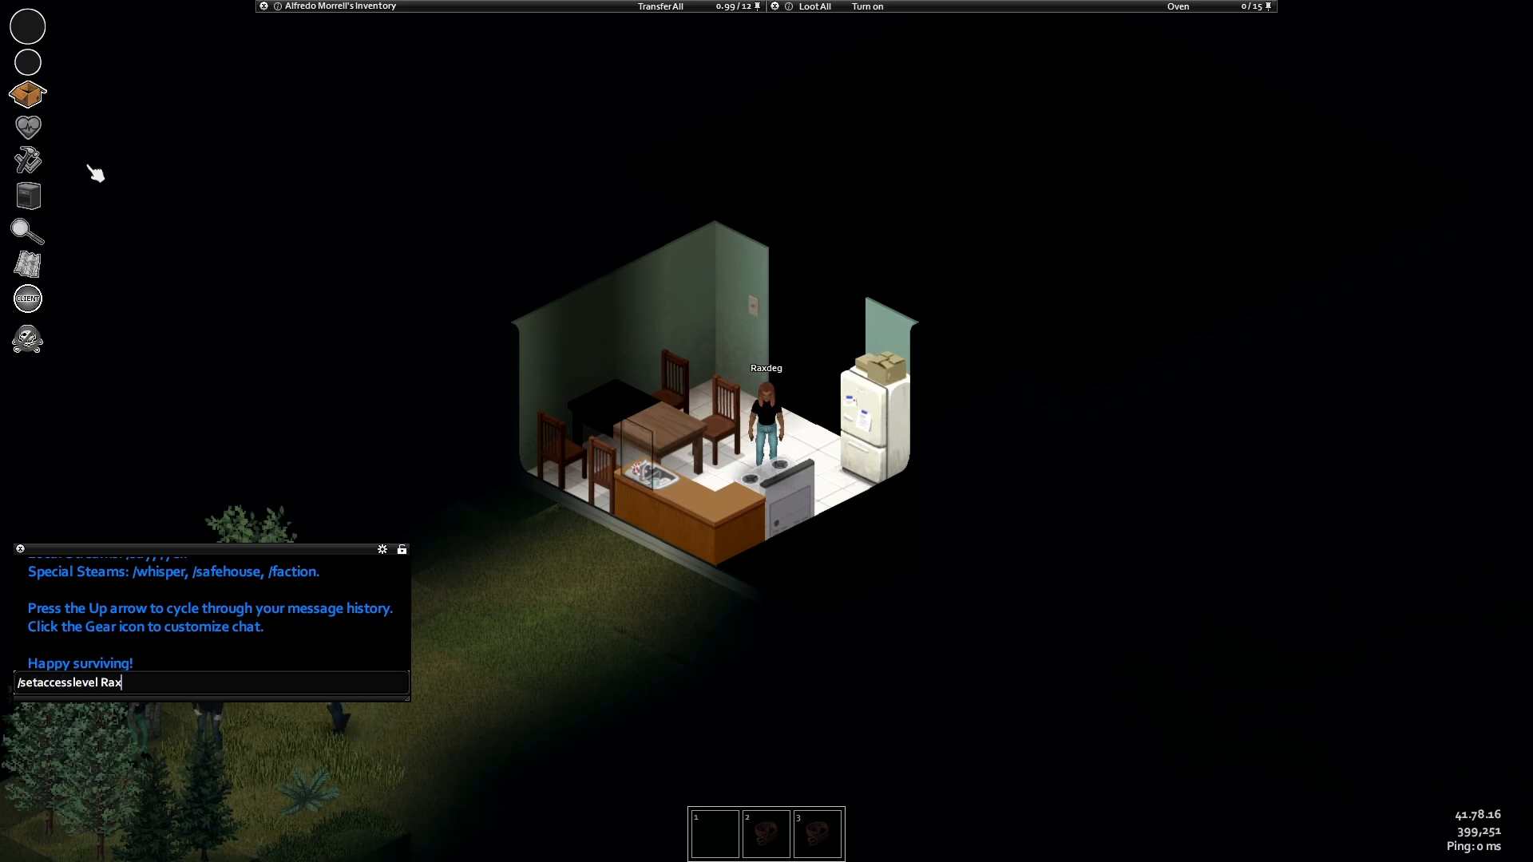
pyautogui.write('n')
pyautogui.press('Return')
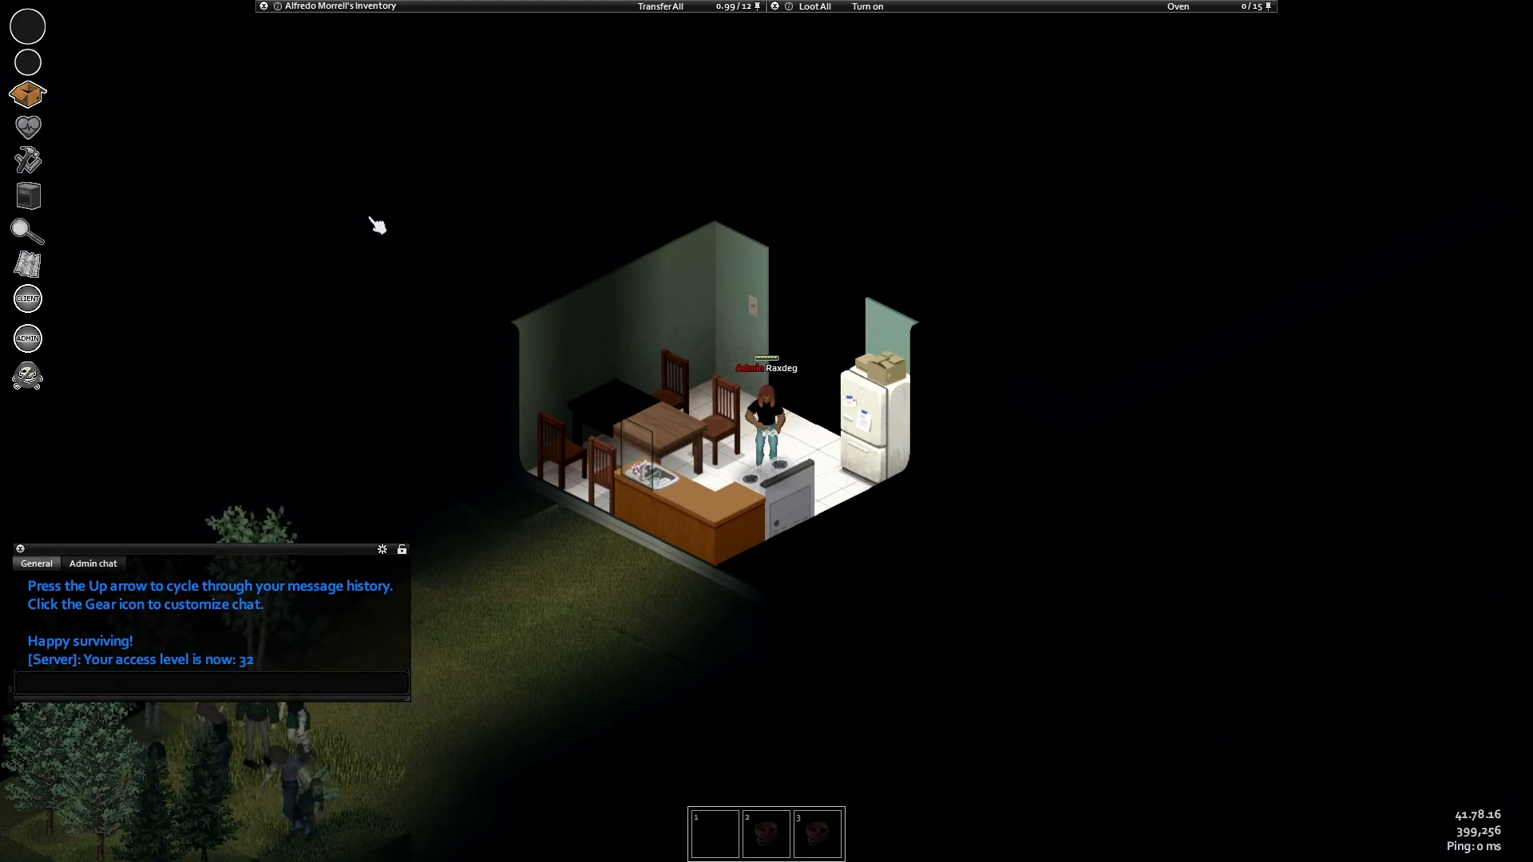
# - Open the world map, turn off its isometric view and stop hiding unvisited areas
pyautogui.press('m')
pyautogui.scroll(-2, 628, 385)
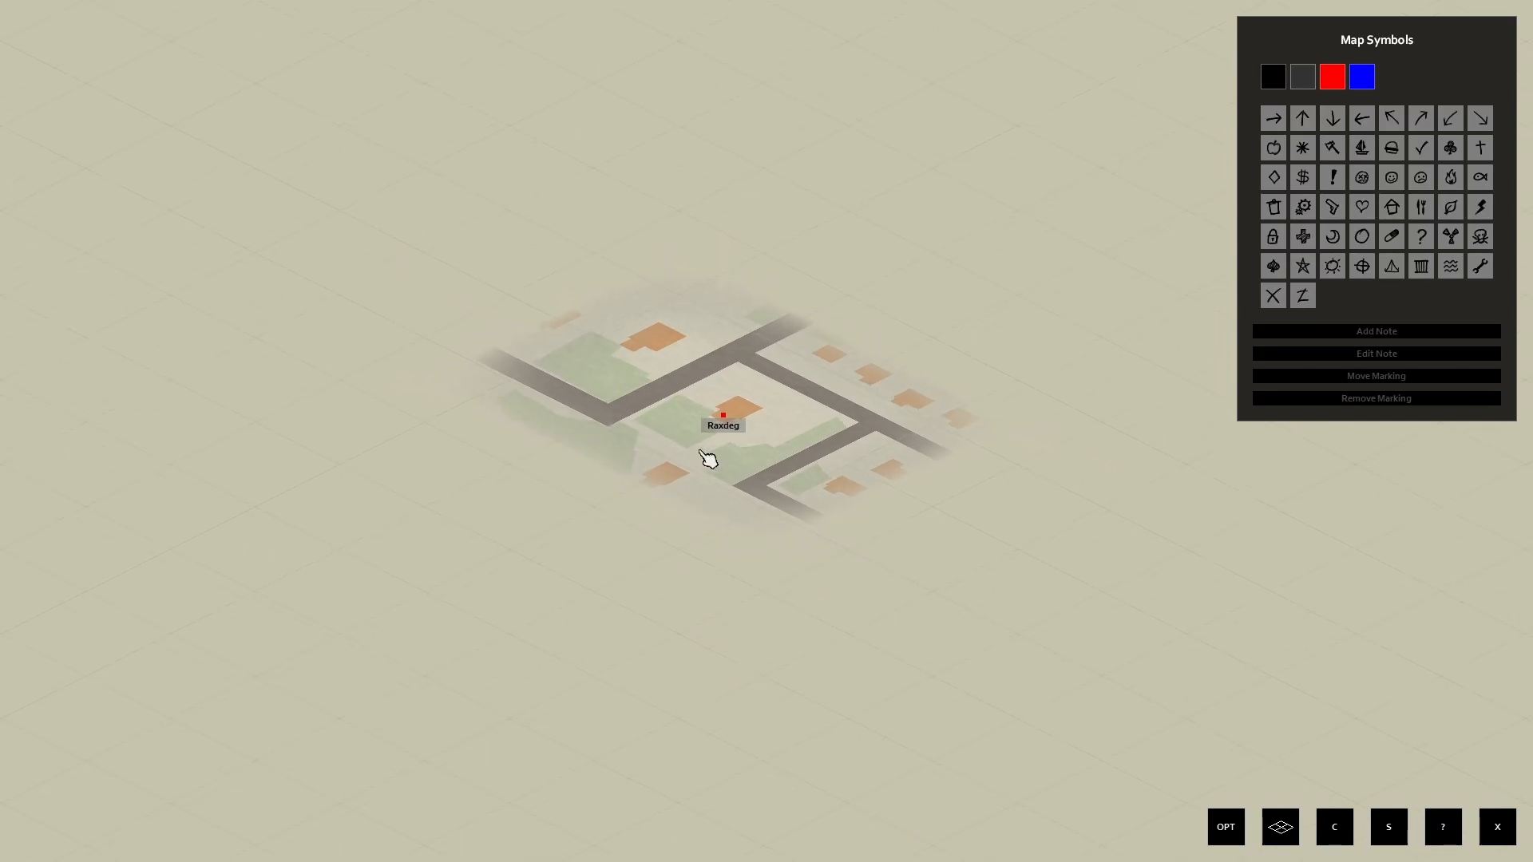
pyautogui.rightClick(708, 459)
pyautogui.click(757, 536)
pyautogui.rightClick(685, 409)
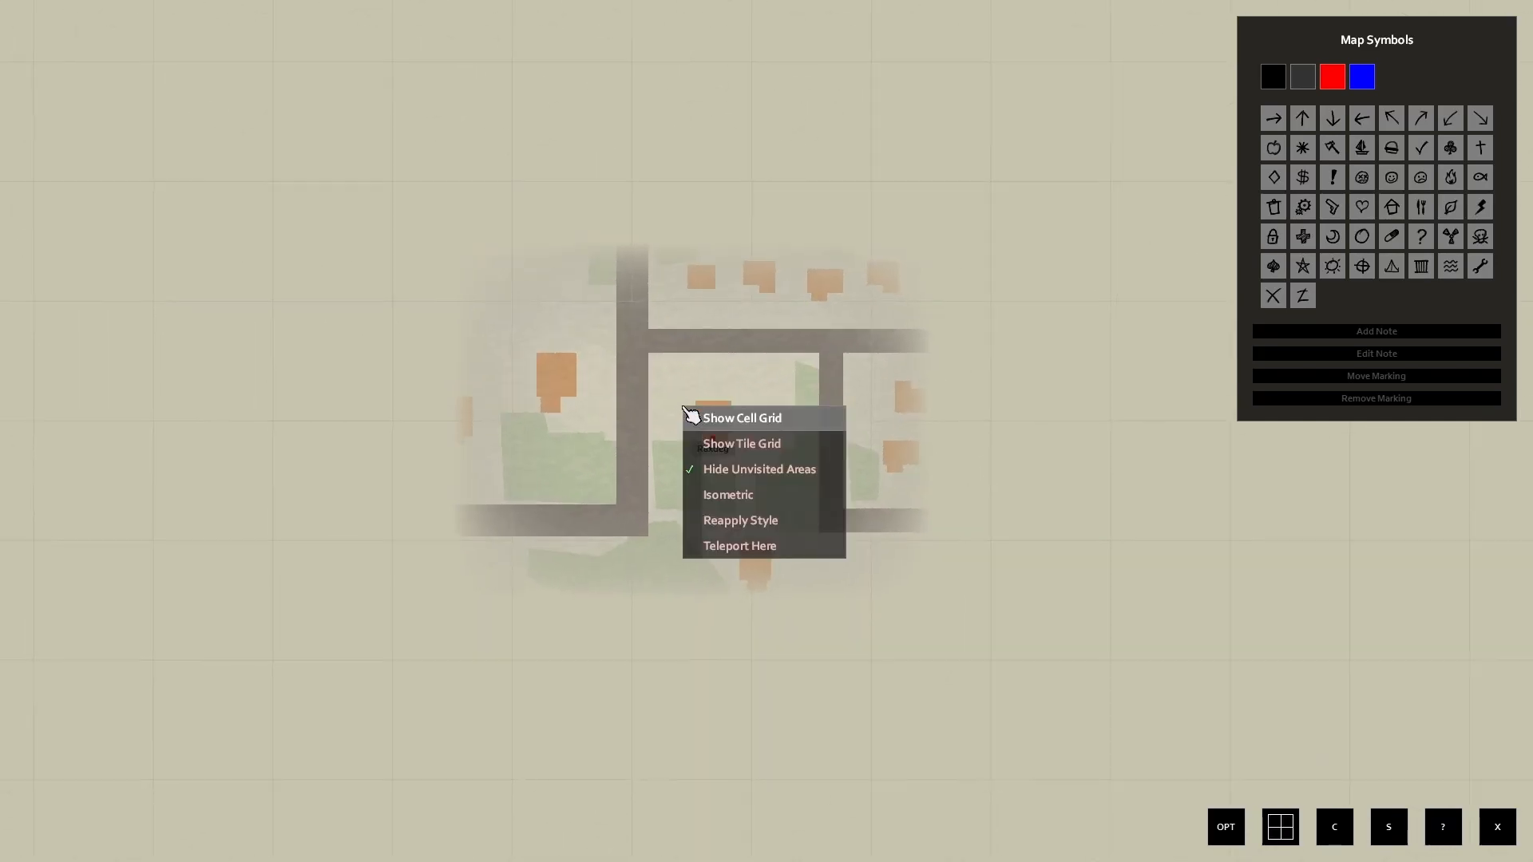
pyautogui.click(715, 471)
# - Teleport the character to the road end at the world map's western edge, just below the river, and close the map
pyautogui.scroll(-4, 650, 421)
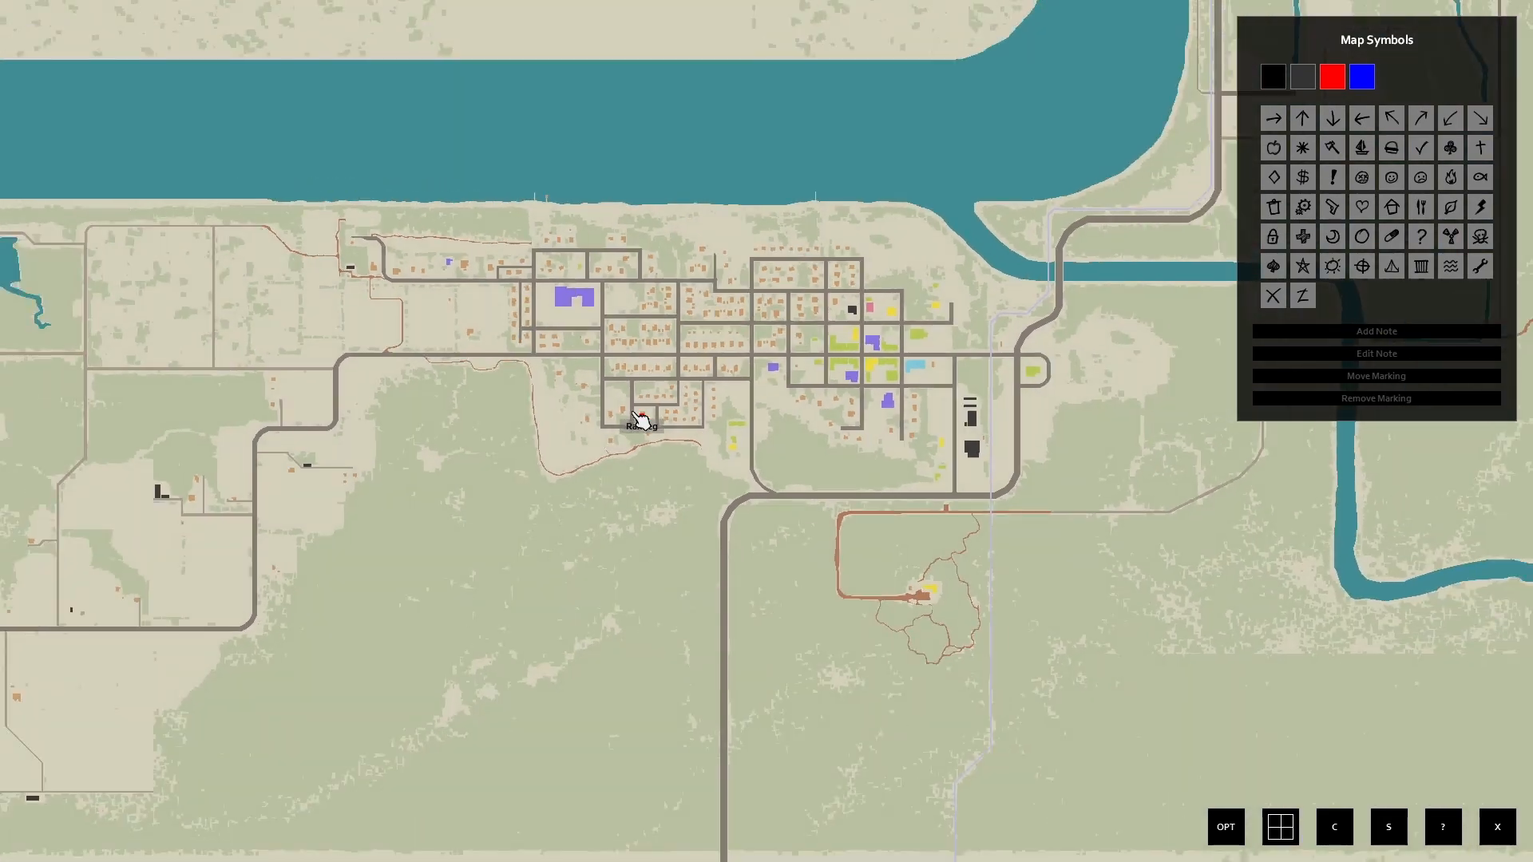
pyautogui.scroll(-2, 632, 412)
pyautogui.moveTo(323, 609); pyautogui.dragTo(795, 570)
pyautogui.scroll(-4, 795, 570)
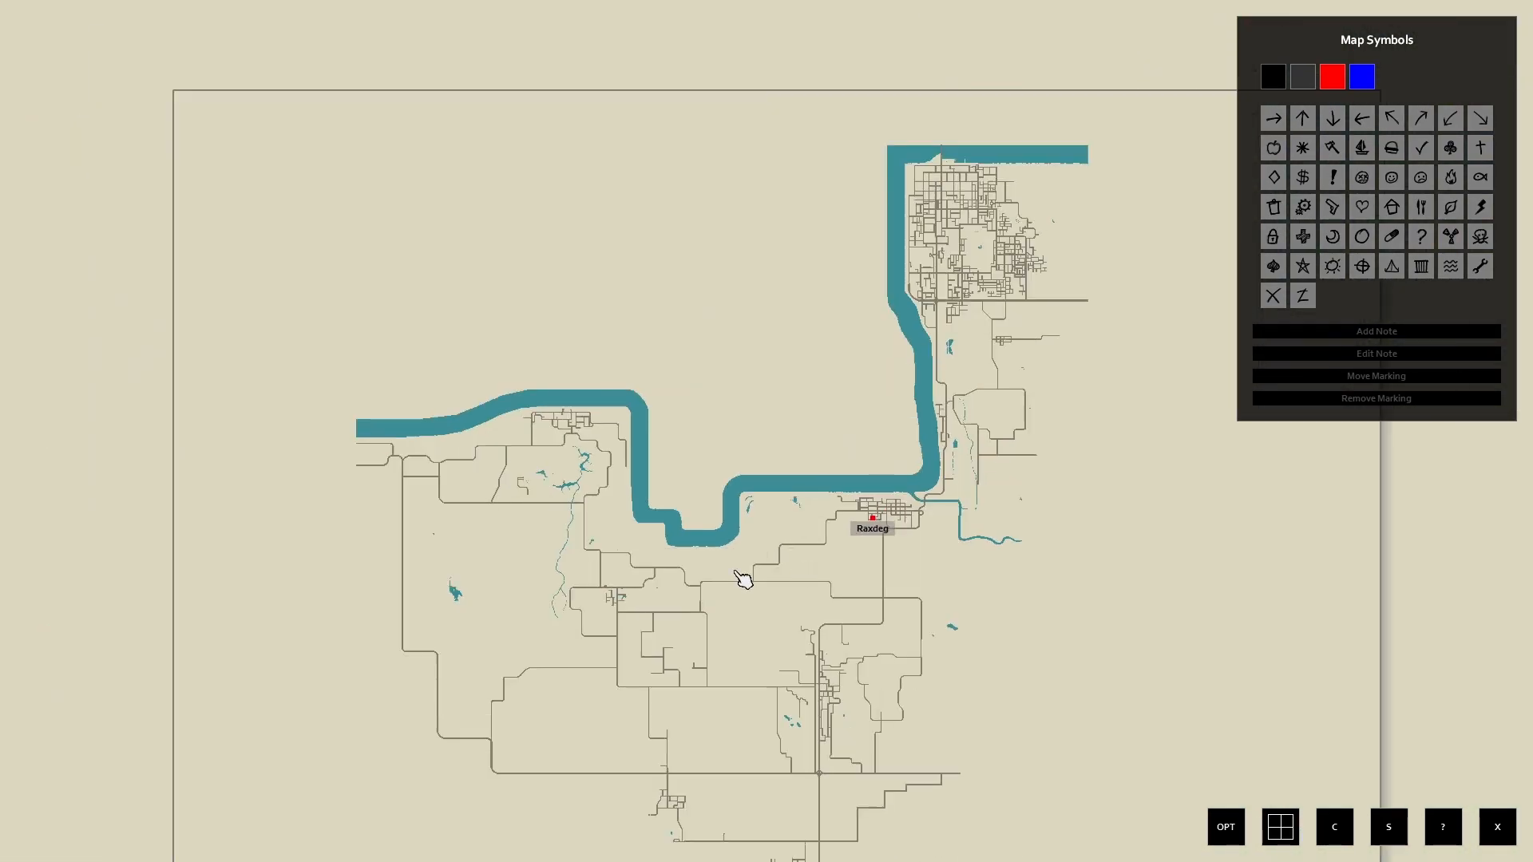
pyautogui.scroll(-2, 742, 579)
pyautogui.scroll(8, 612, 397)
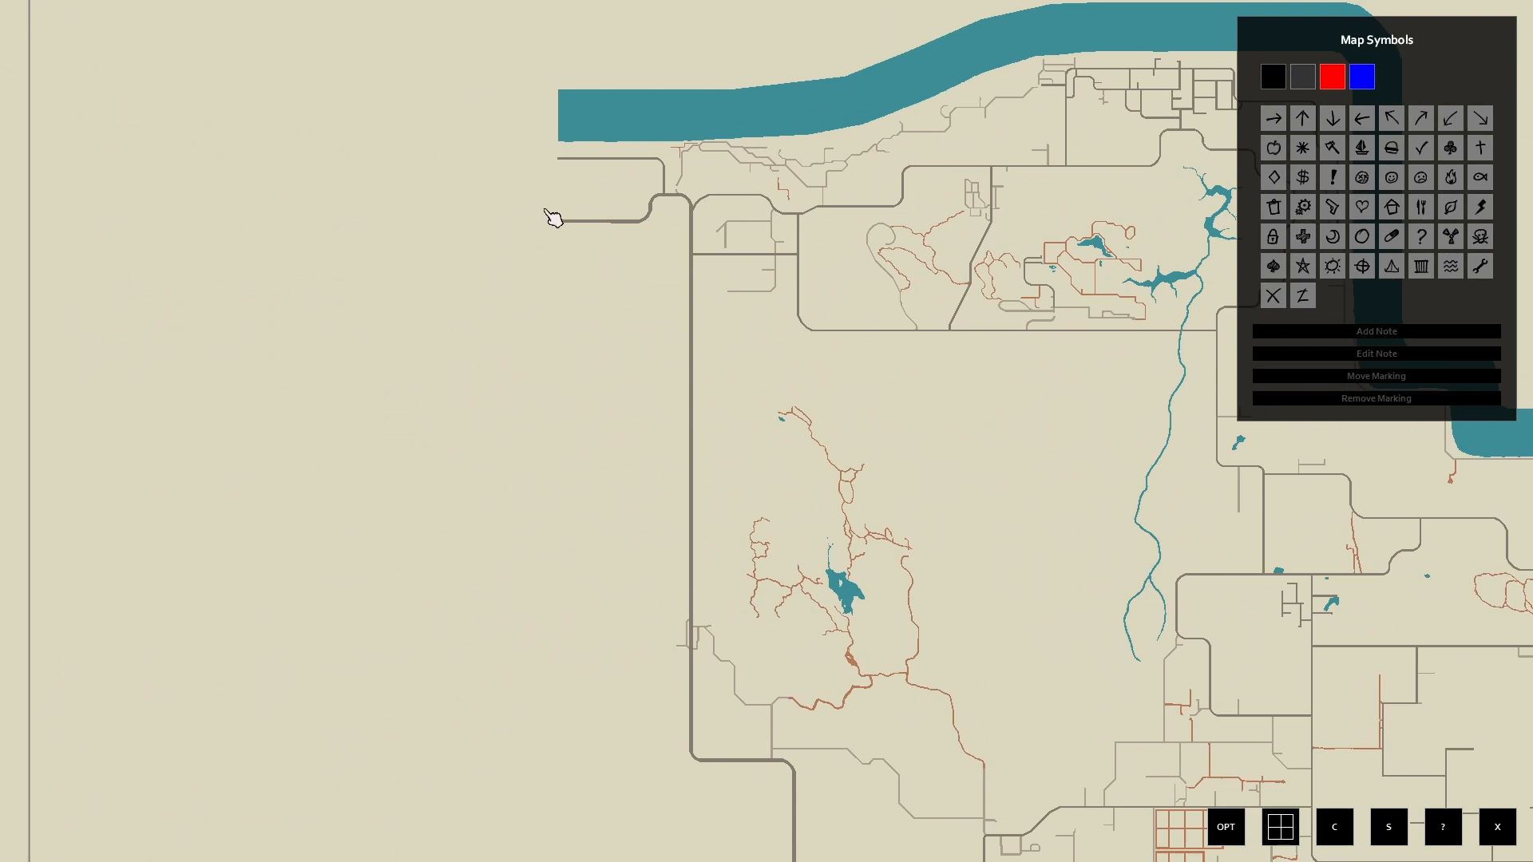
pyautogui.rightClick(564, 160)
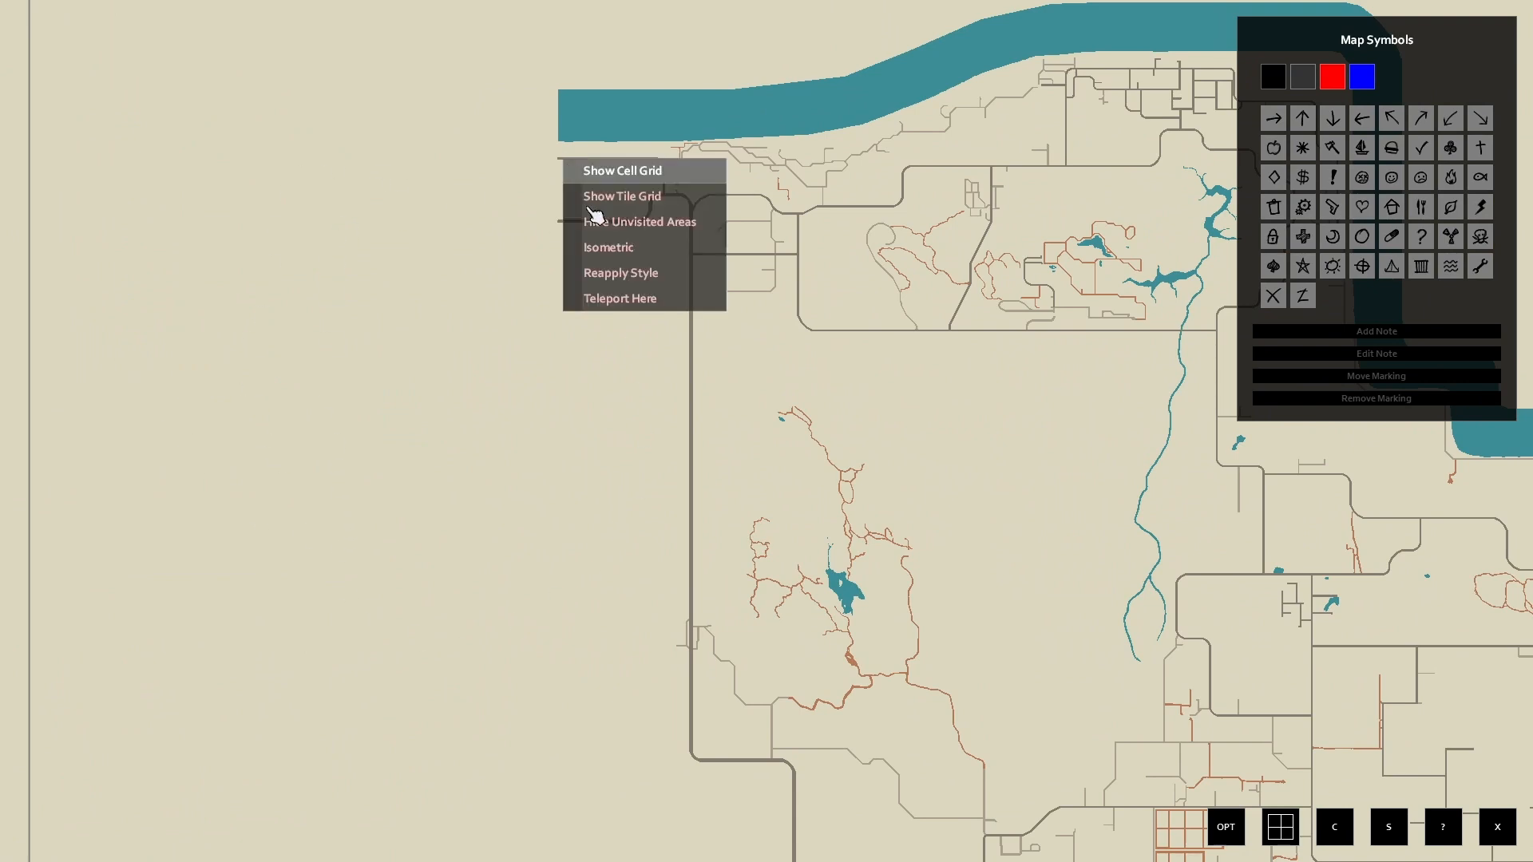
pyautogui.click(616, 296)
pyautogui.press('m')
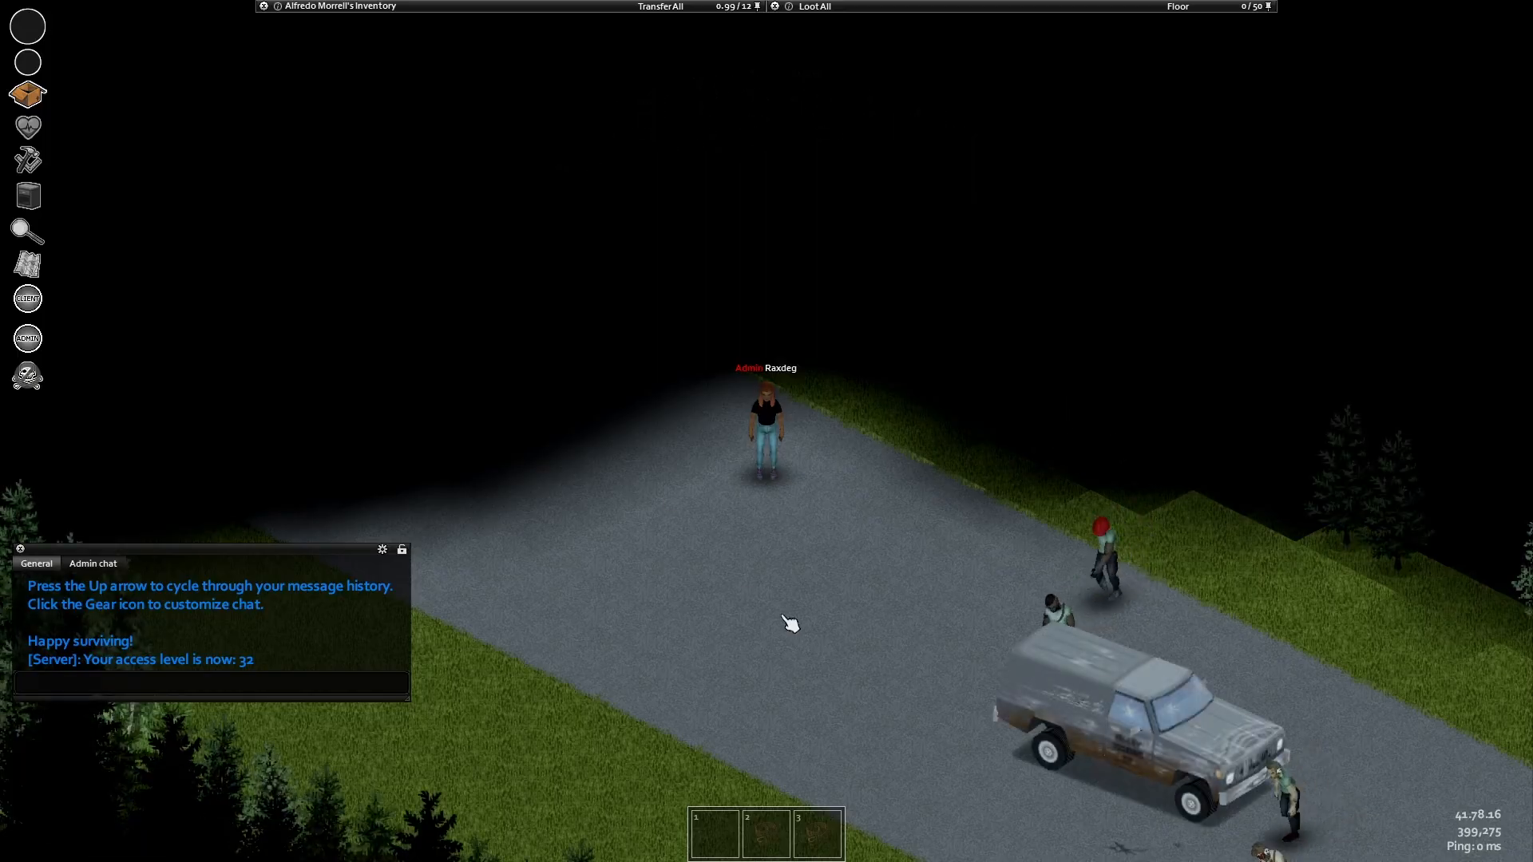
# - Set the admin powers to Invisible, God mode, Ghost mode, No Clip, Fast Move and Network Teleport Enabled, and save them
pyautogui.rightClick(717, 468)
pyautogui.click(717, 469)
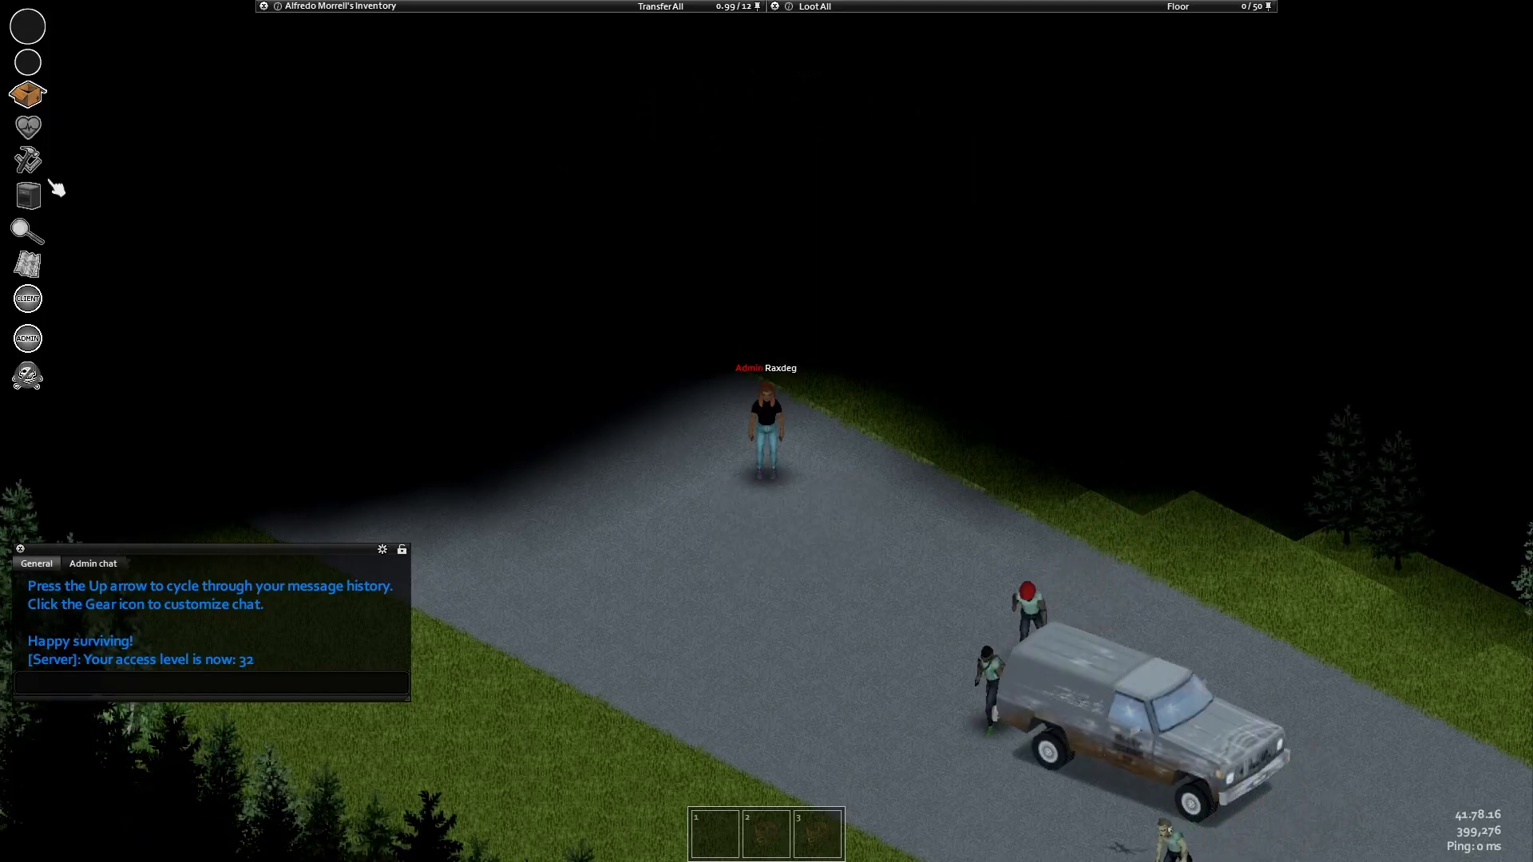
pyautogui.click(27, 338)
pyautogui.click(234, 300)
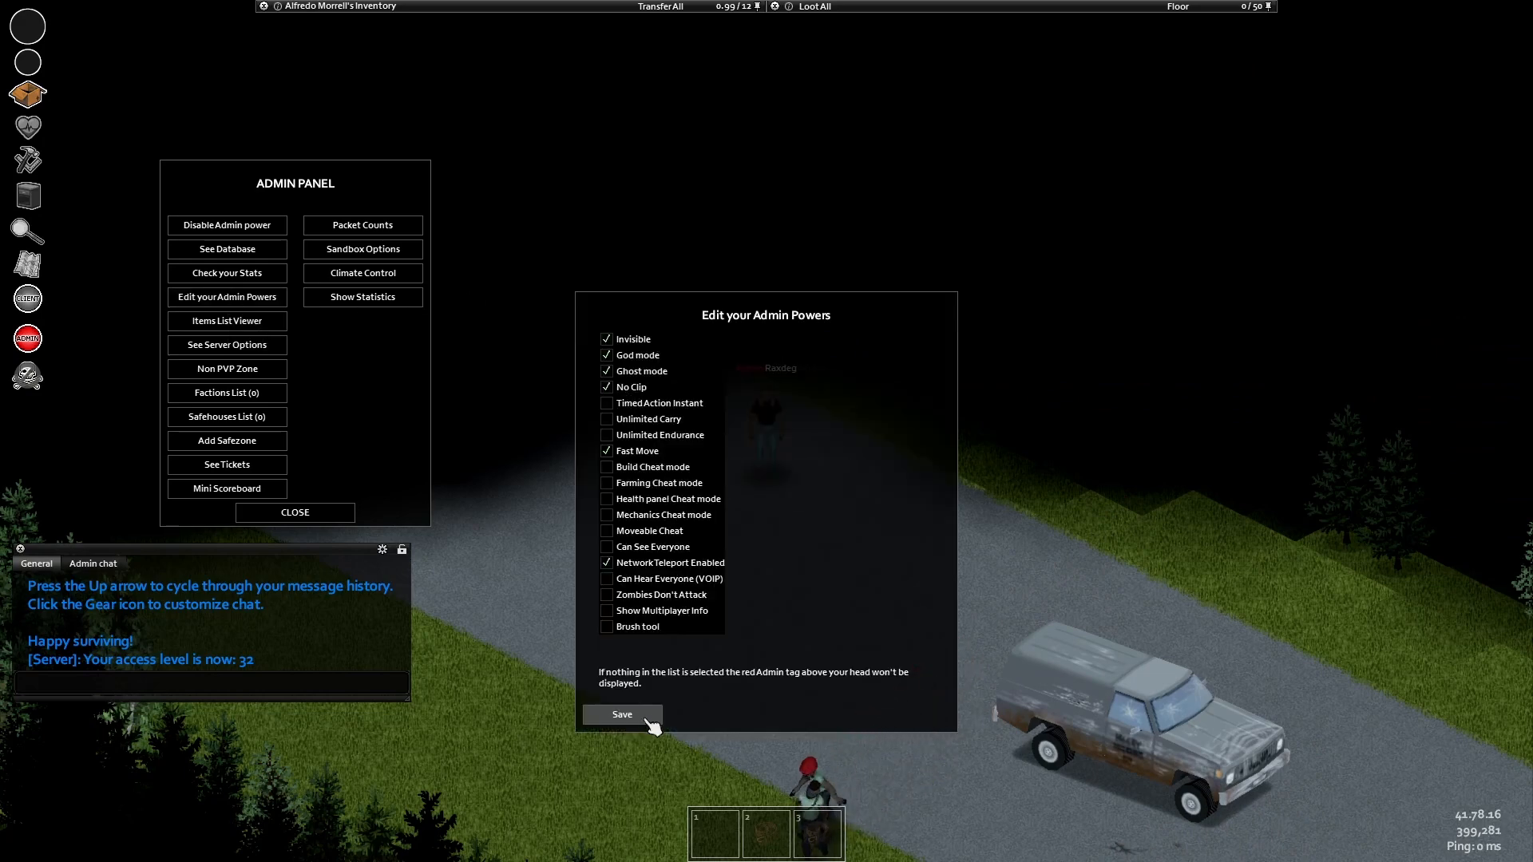
pyautogui.click(622, 715)
# - Move the character past the fenced road barrier and examine the open grassland and the road junction beyond it
pyautogui.scroll(-1, 794, 510)
pyautogui.hotkey('w', 'a')
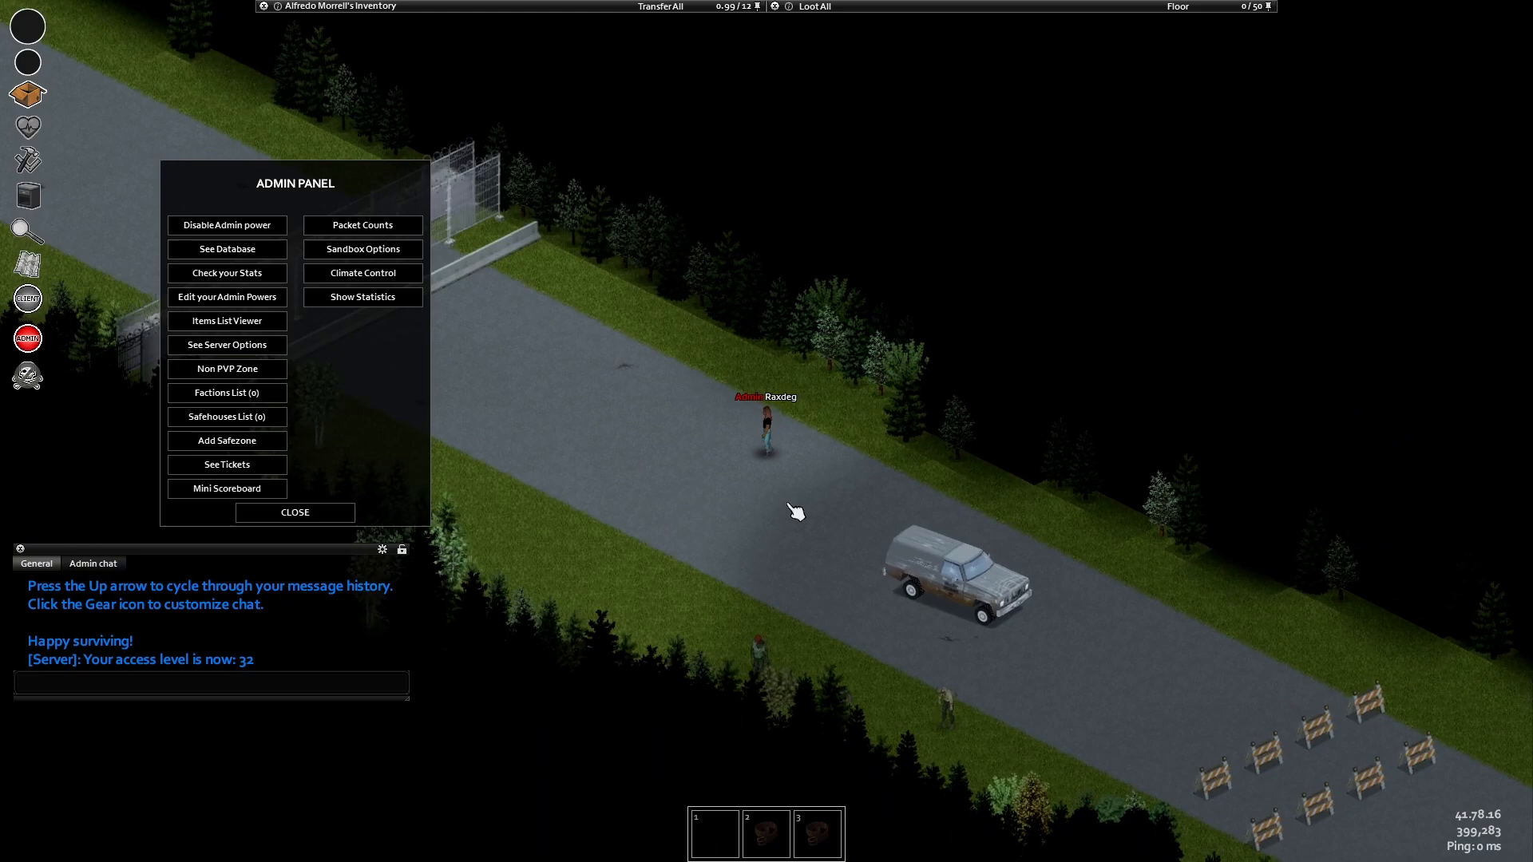
pyautogui.press('a')
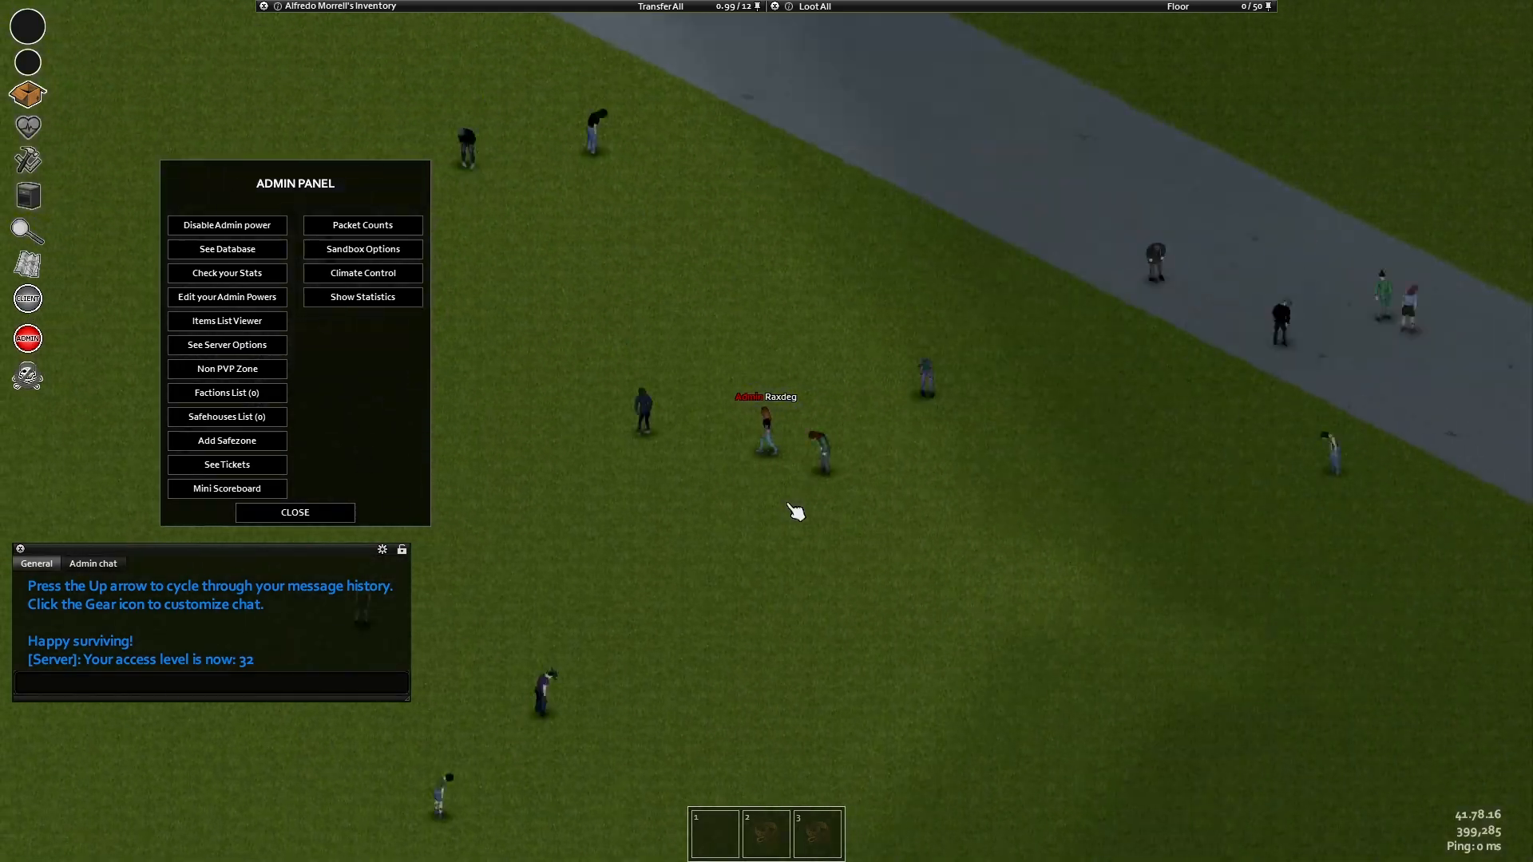
pyautogui.press('w')
pyautogui.press('s')
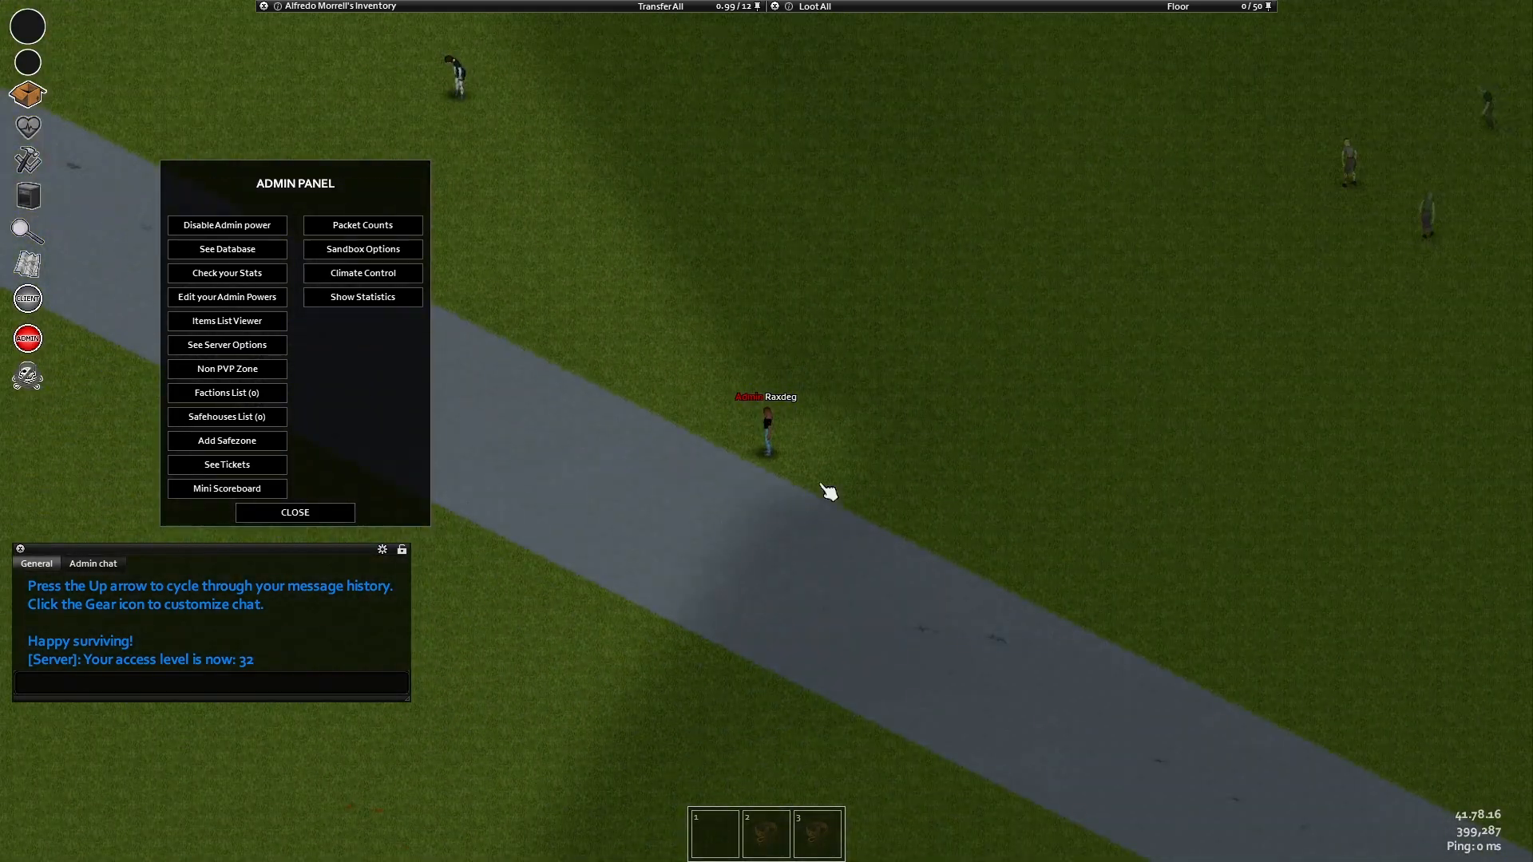
pyautogui.scroll(2, 825, 499)
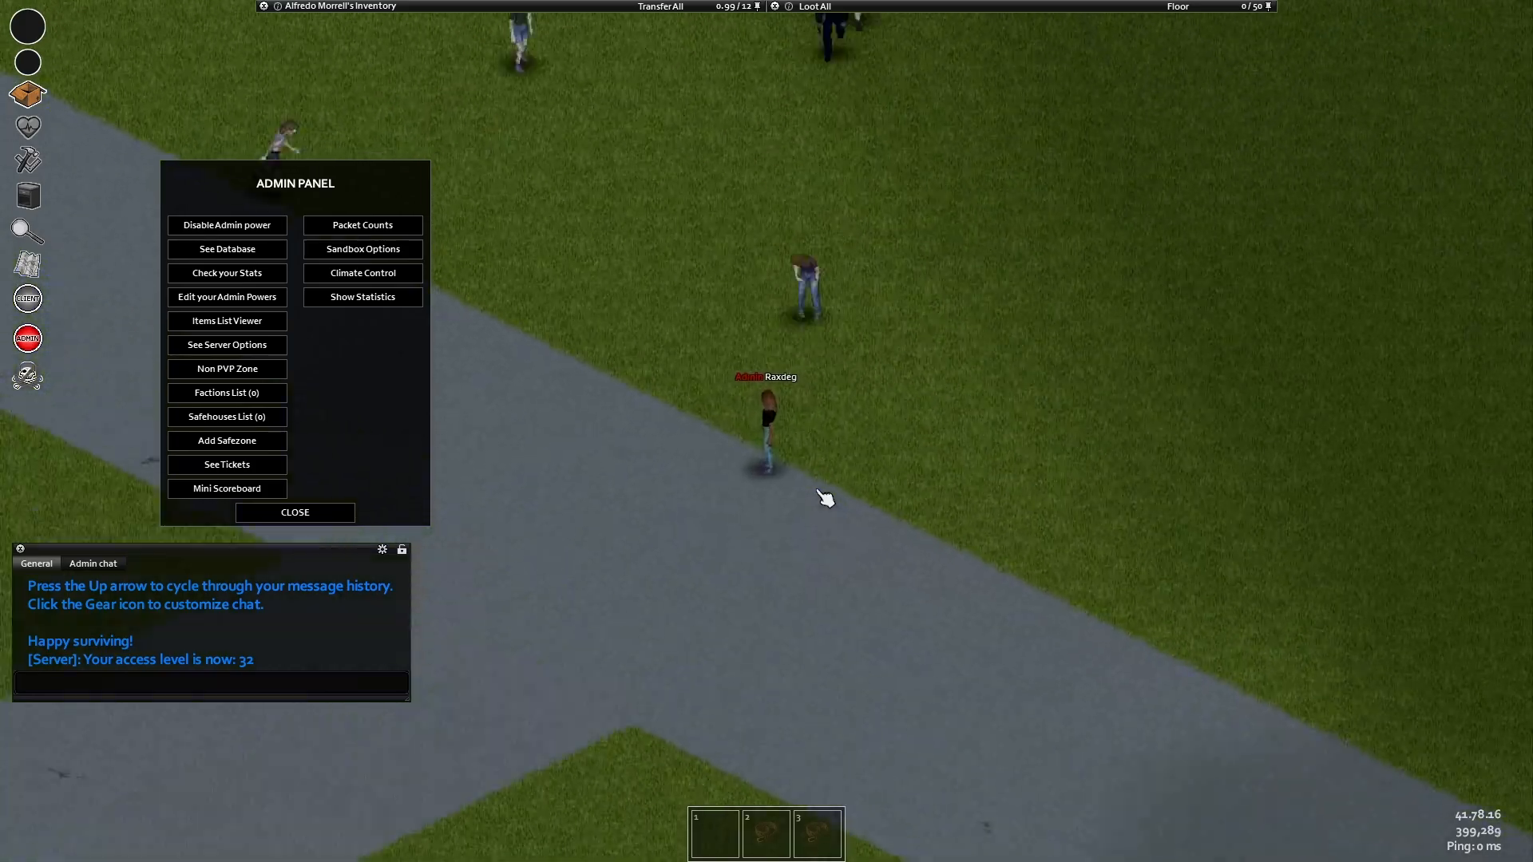
pyautogui.scroll(-3, 826, 499)
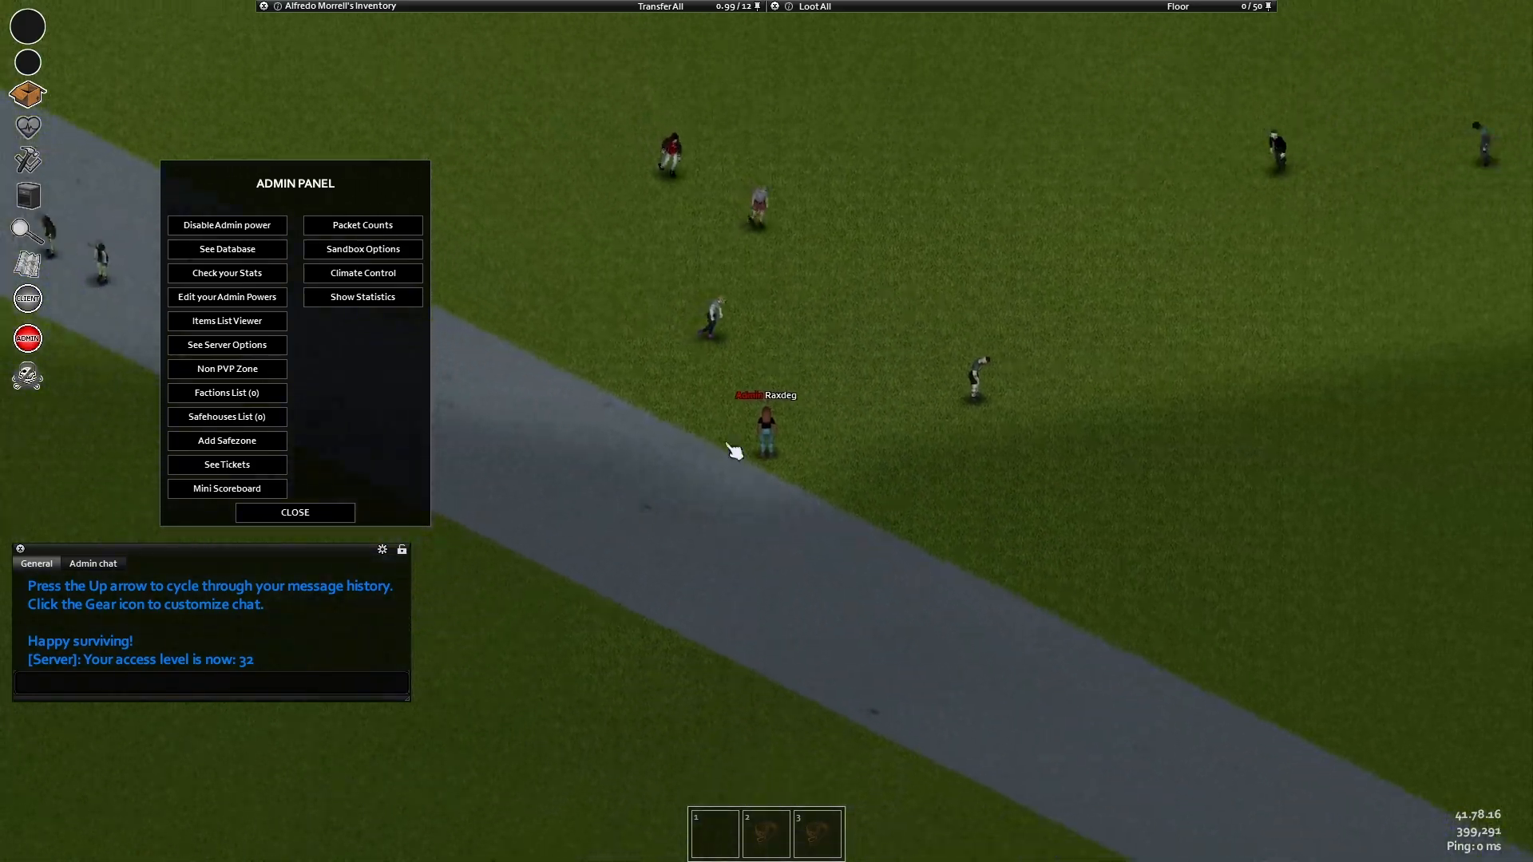
pyautogui.scroll(-3, 689, 416)
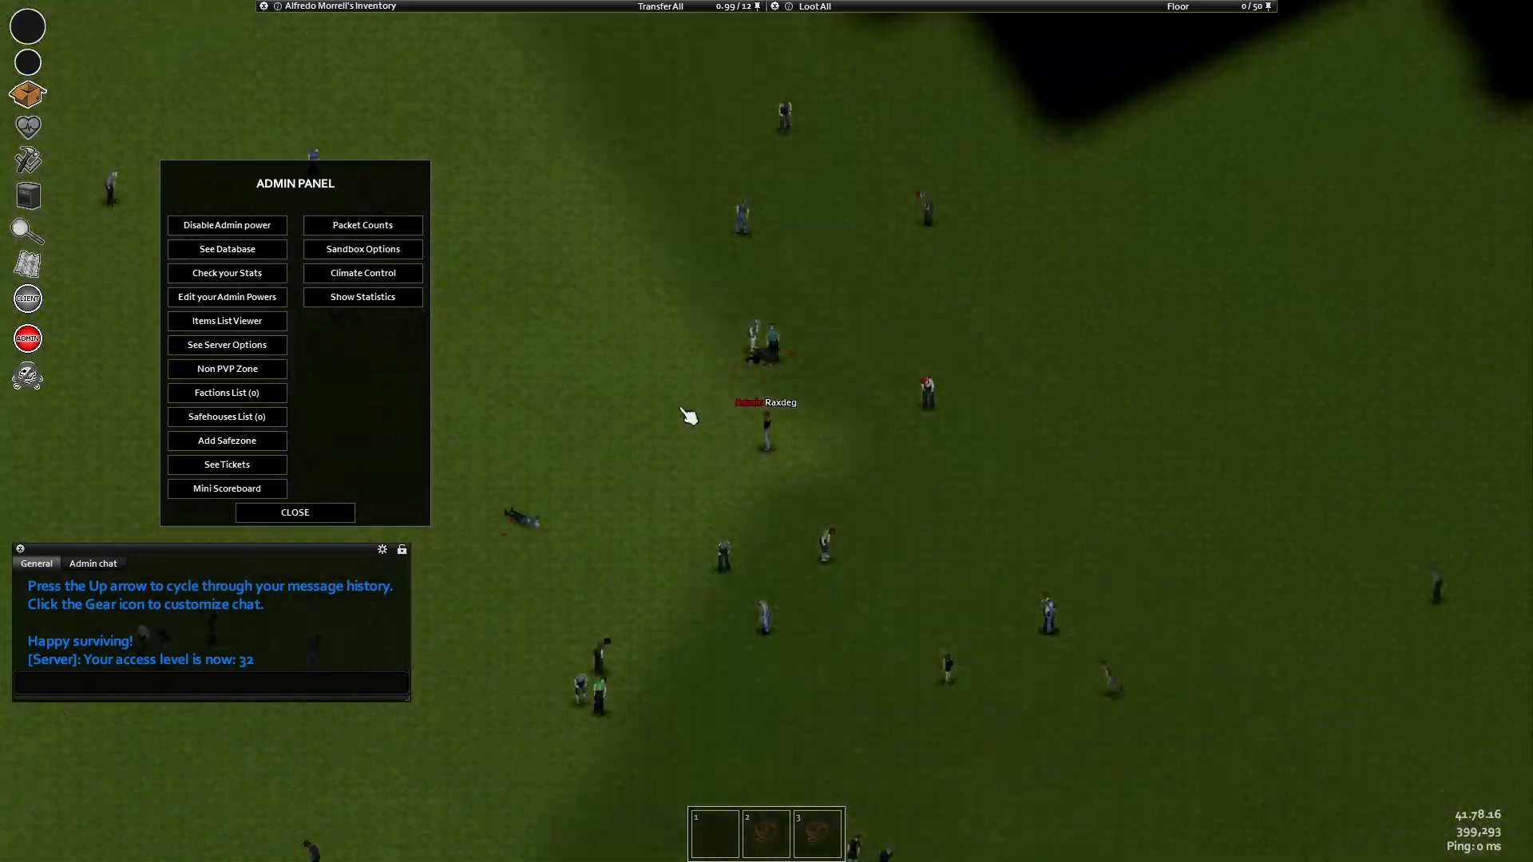
# - Roam the grass field near the row of traffic cones and follow the road to the T-junction by the bare trees
pyautogui.scroll(3, 688, 416)
pyautogui.press('w')
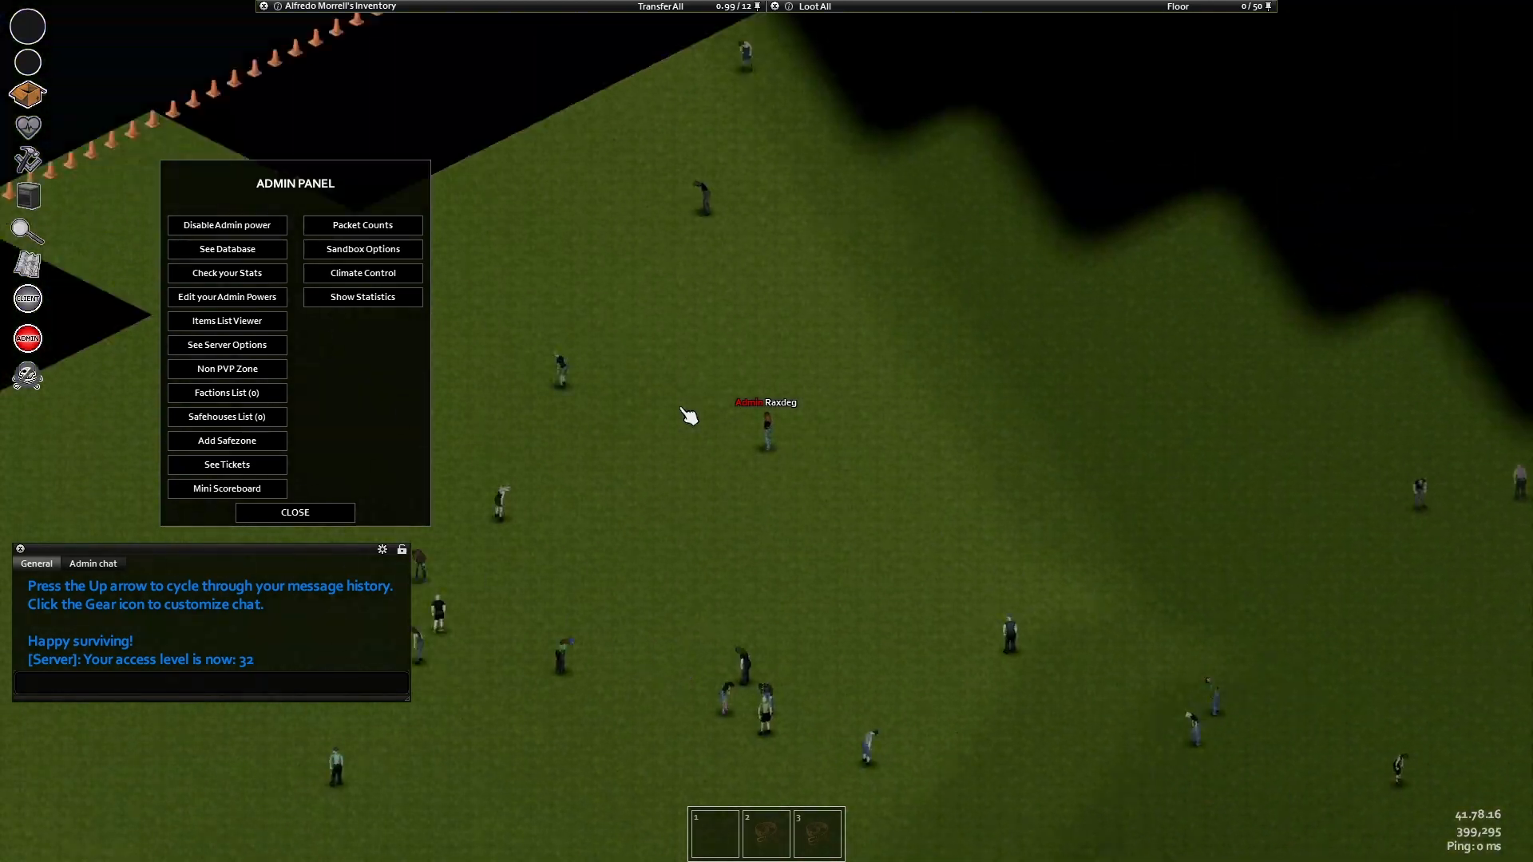
pyautogui.press('s')
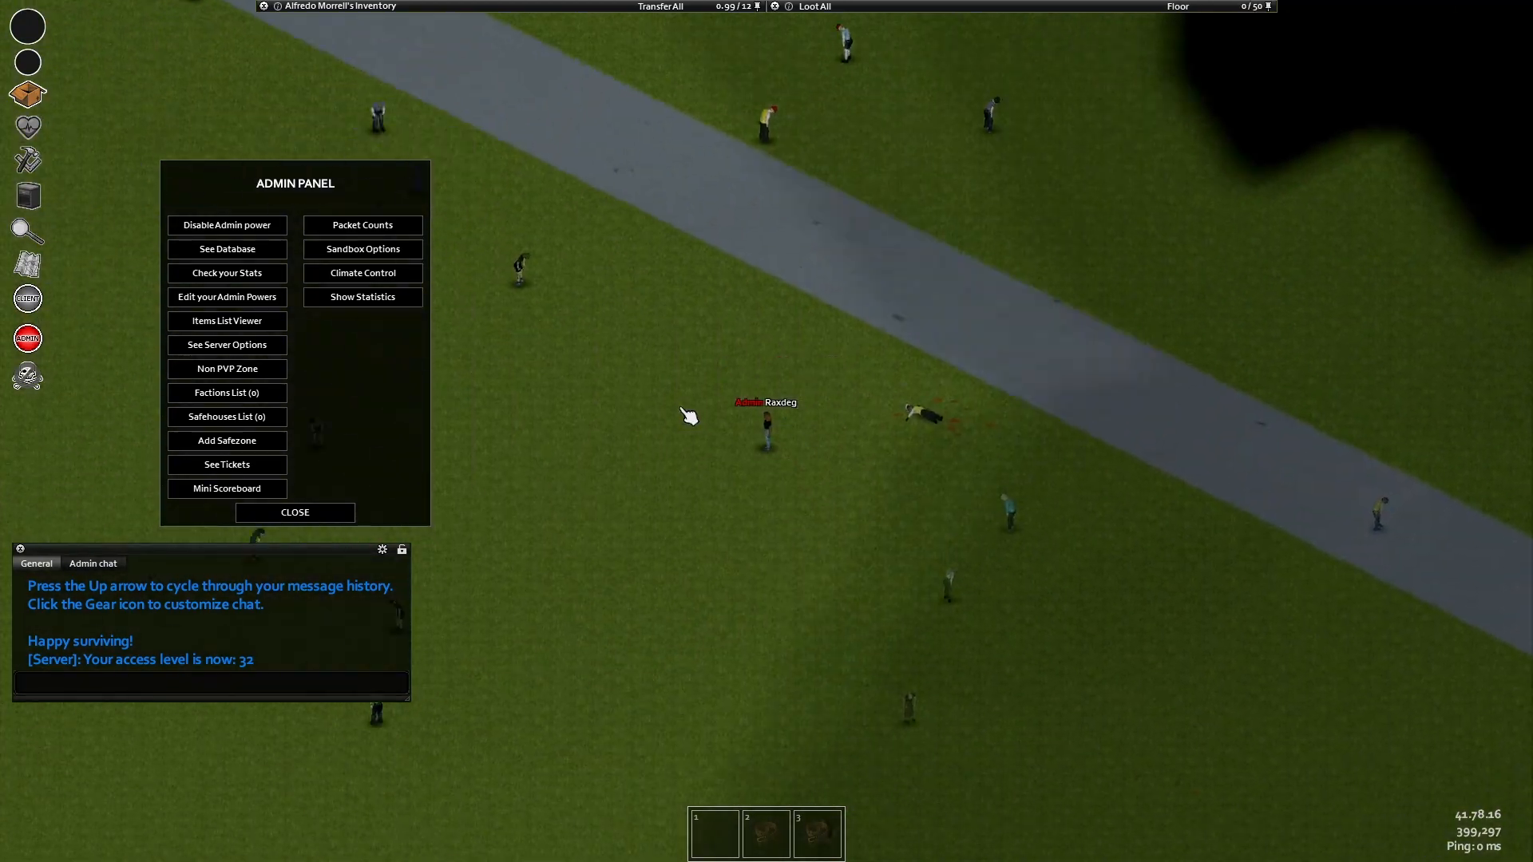
pyautogui.press('d')
pyautogui.press('a')
pyautogui.press('s')
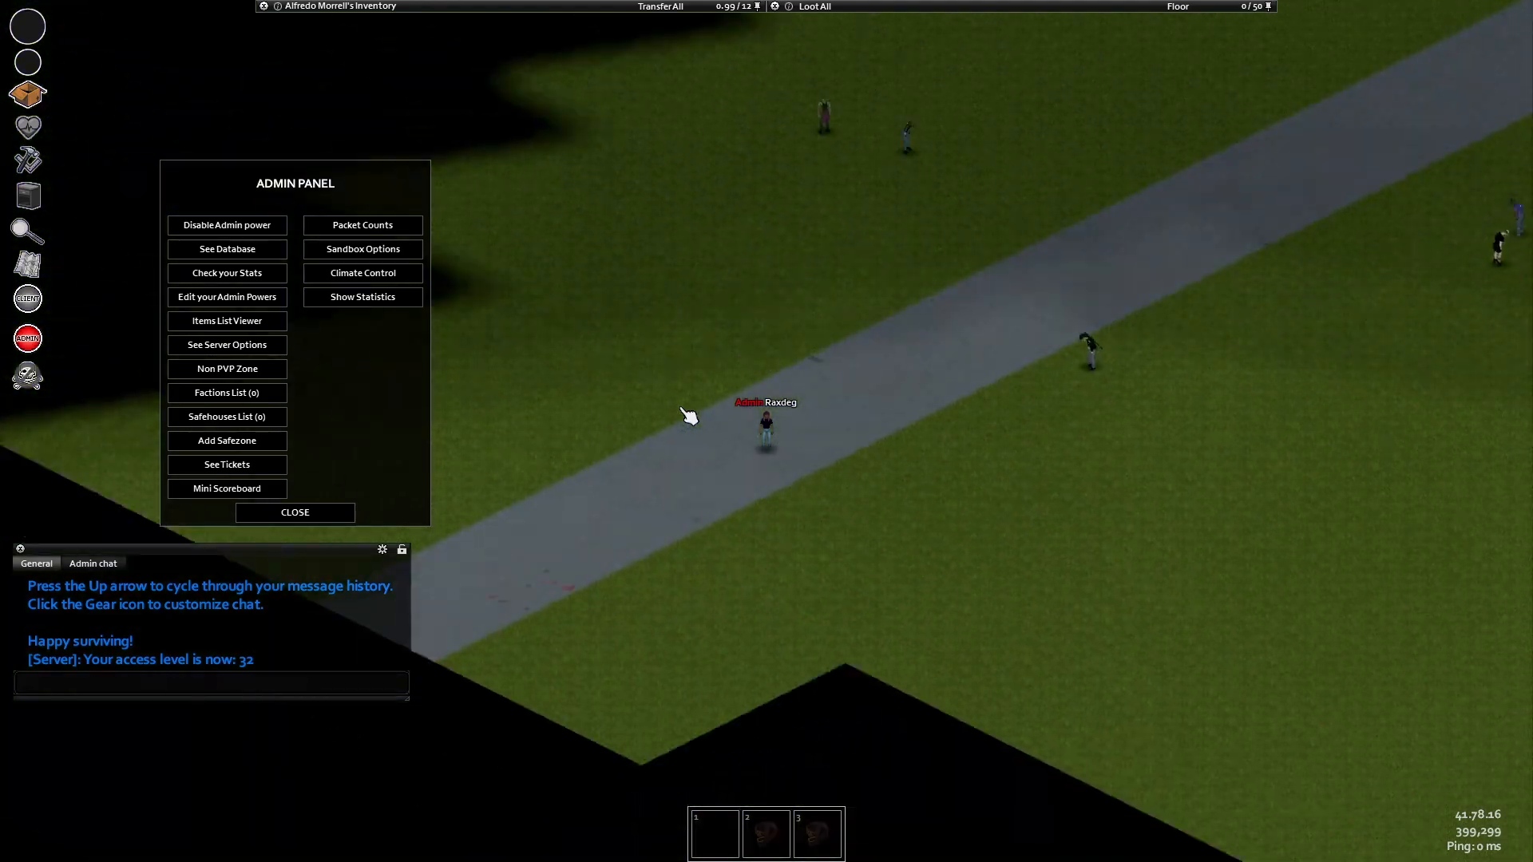
pyautogui.press('d')
pyautogui.press('w')
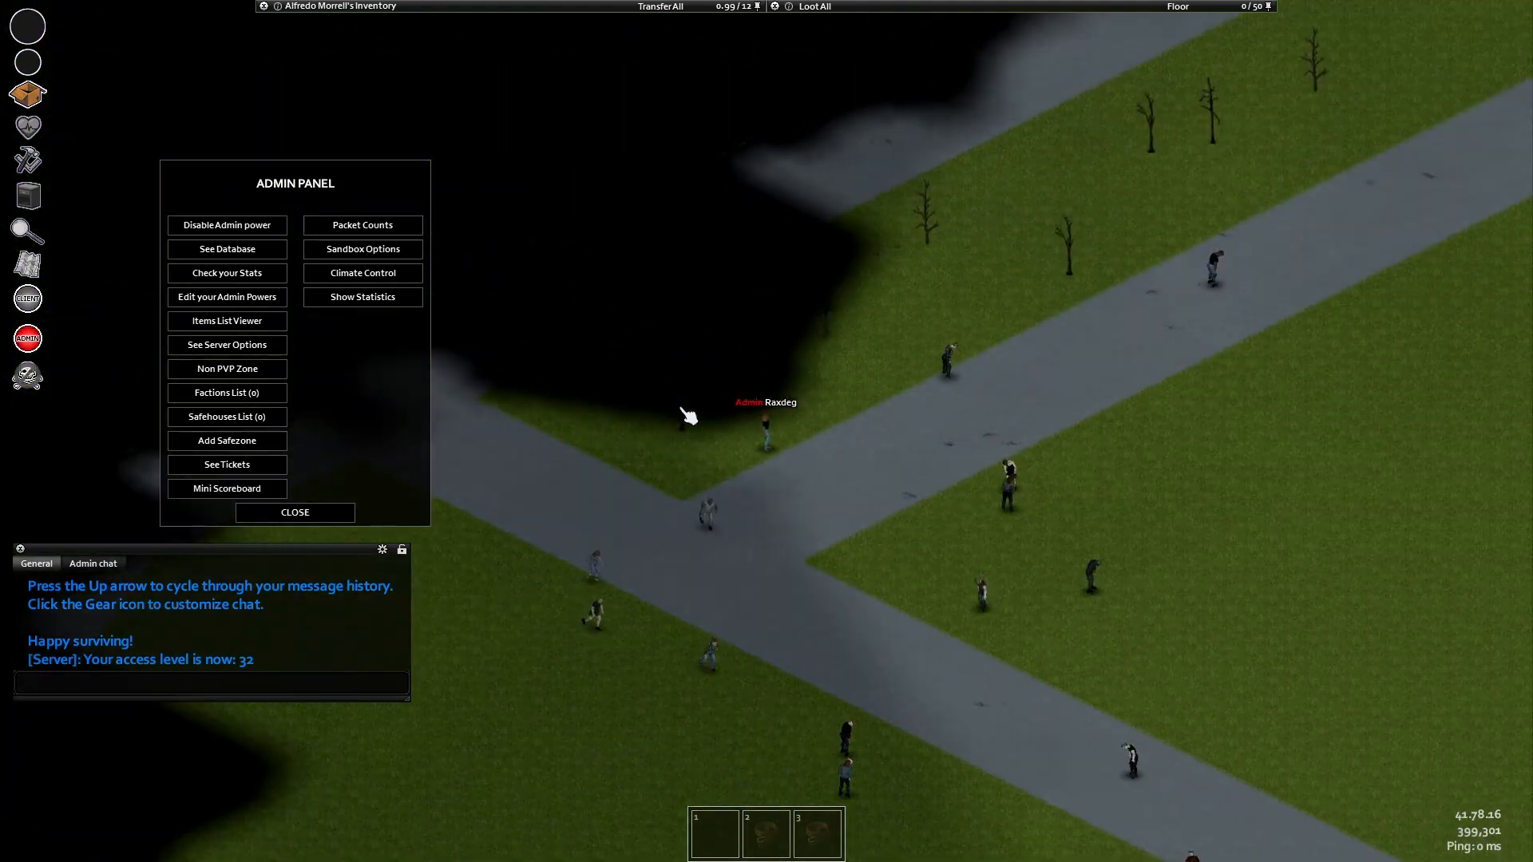
# - Examine the grassland beyond the T-junction, including the park-side road with white kerbs and the roads further on
pyautogui.press('a')
pyautogui.press('s')
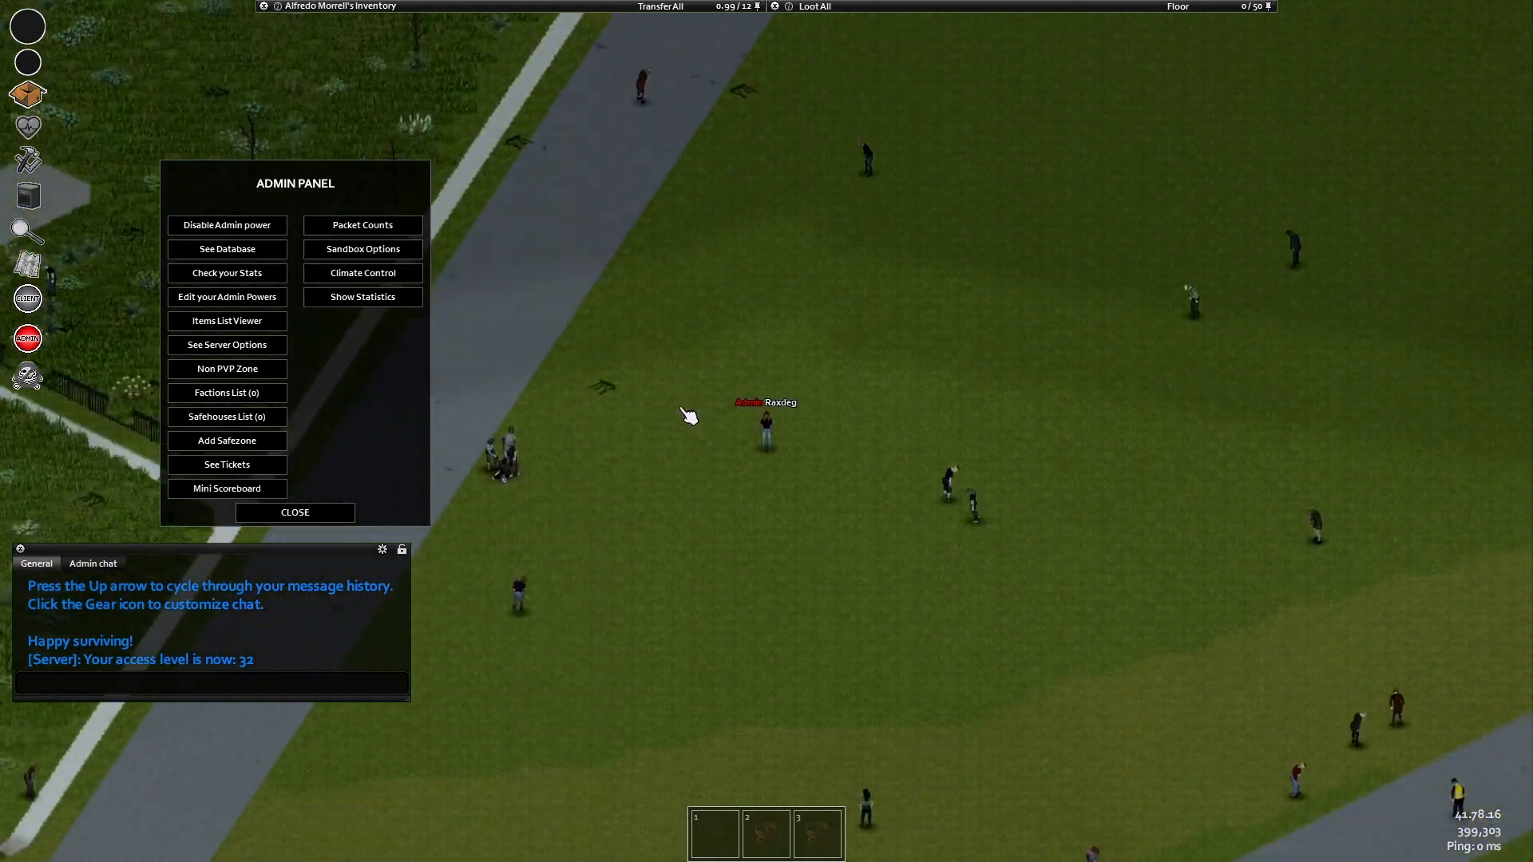
pyautogui.press('a')
pyautogui.press('s')
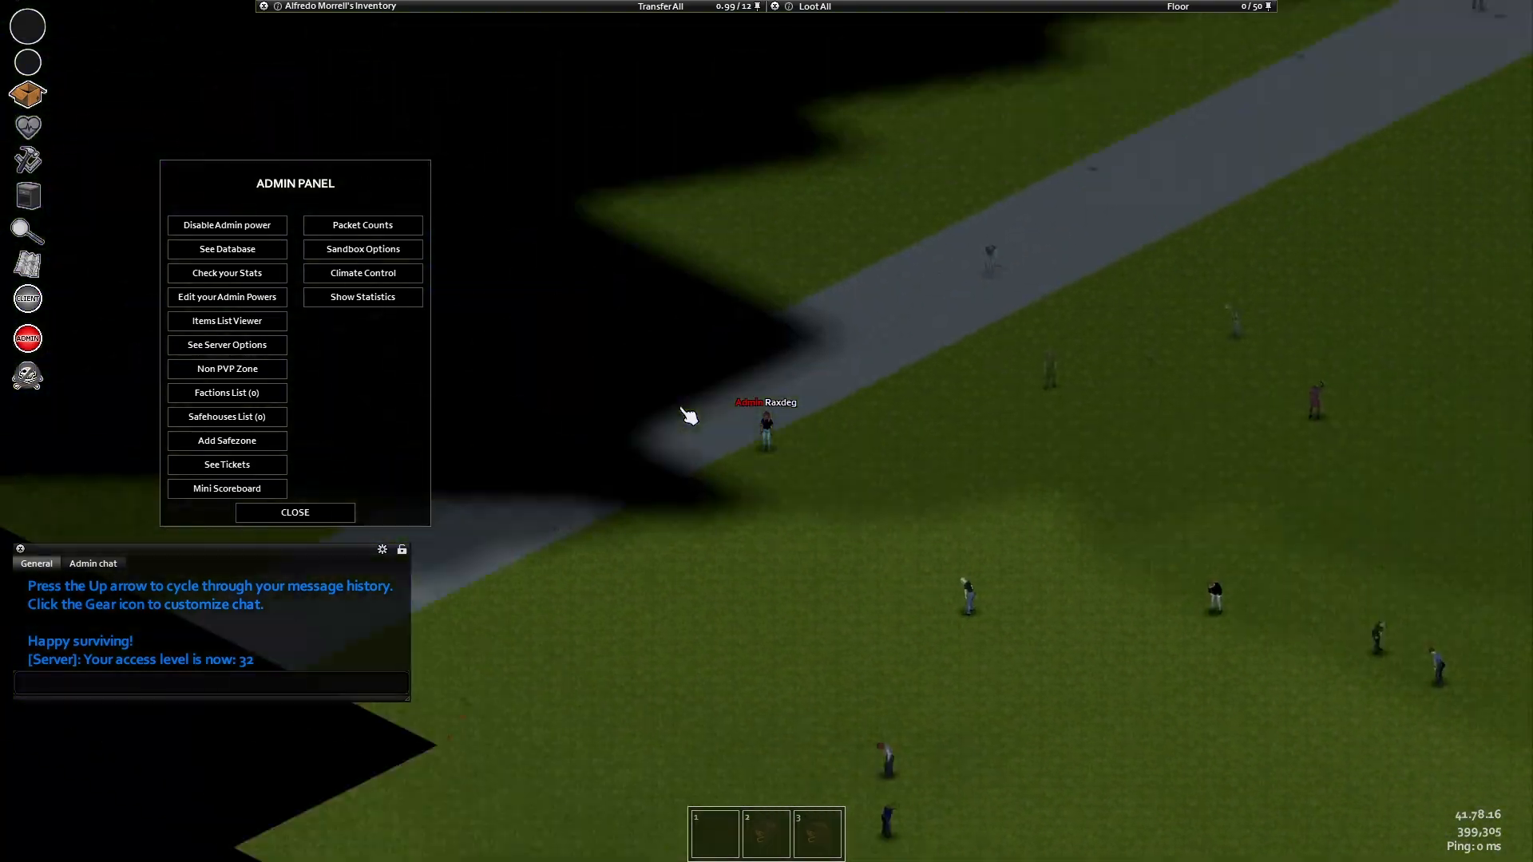
pyautogui.press('a')
pyautogui.press('s')
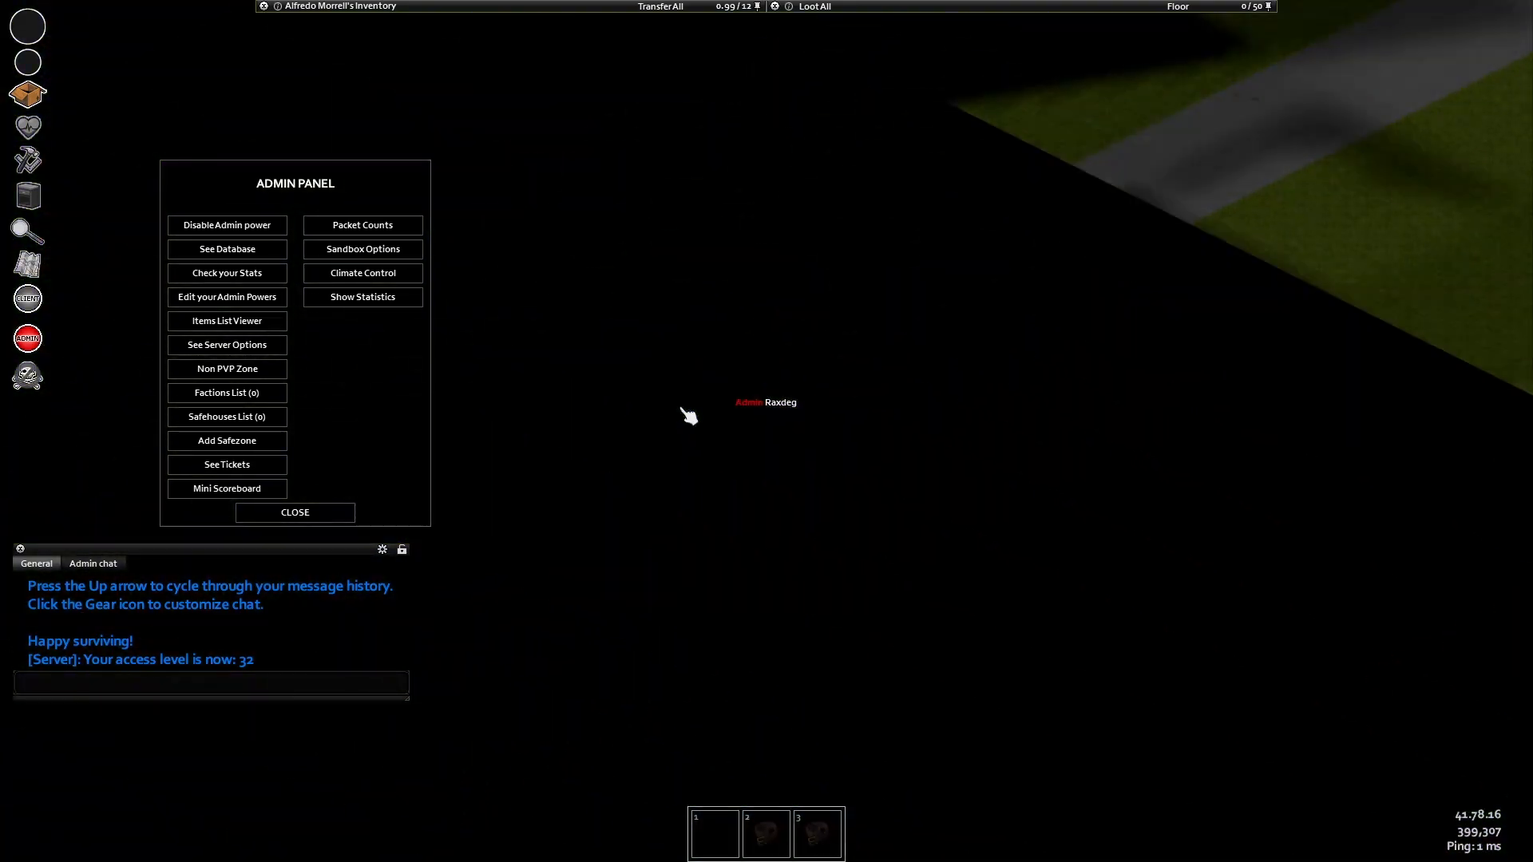
pyautogui.press('a')
pyautogui.press('s')
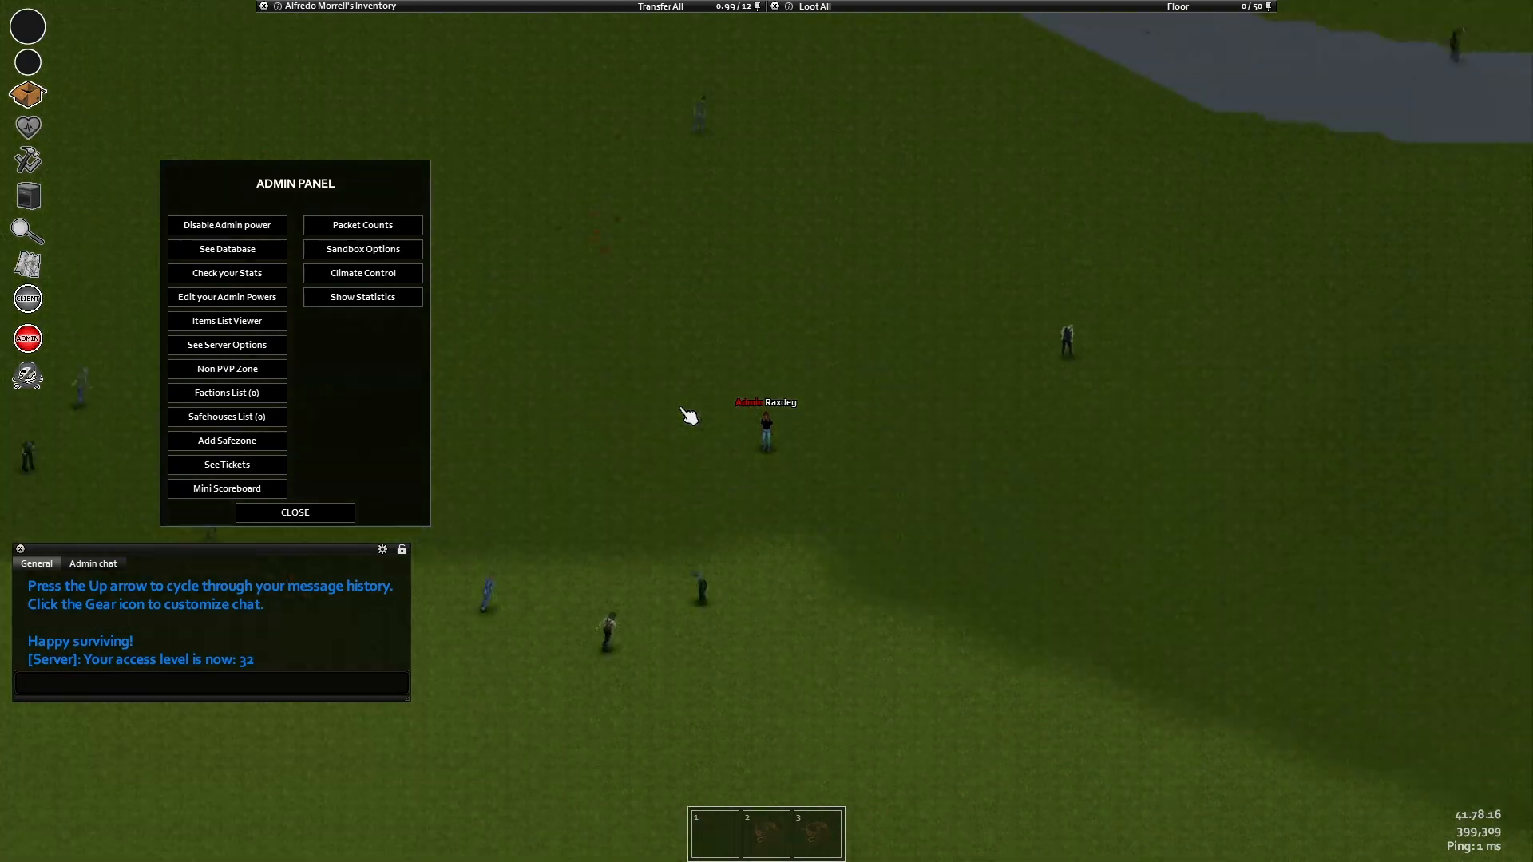
# - Continue across the grass fields to the railway crossing and inspect the dual road with its dug-up construction section
pyautogui.press('a')
pyautogui.press('s')
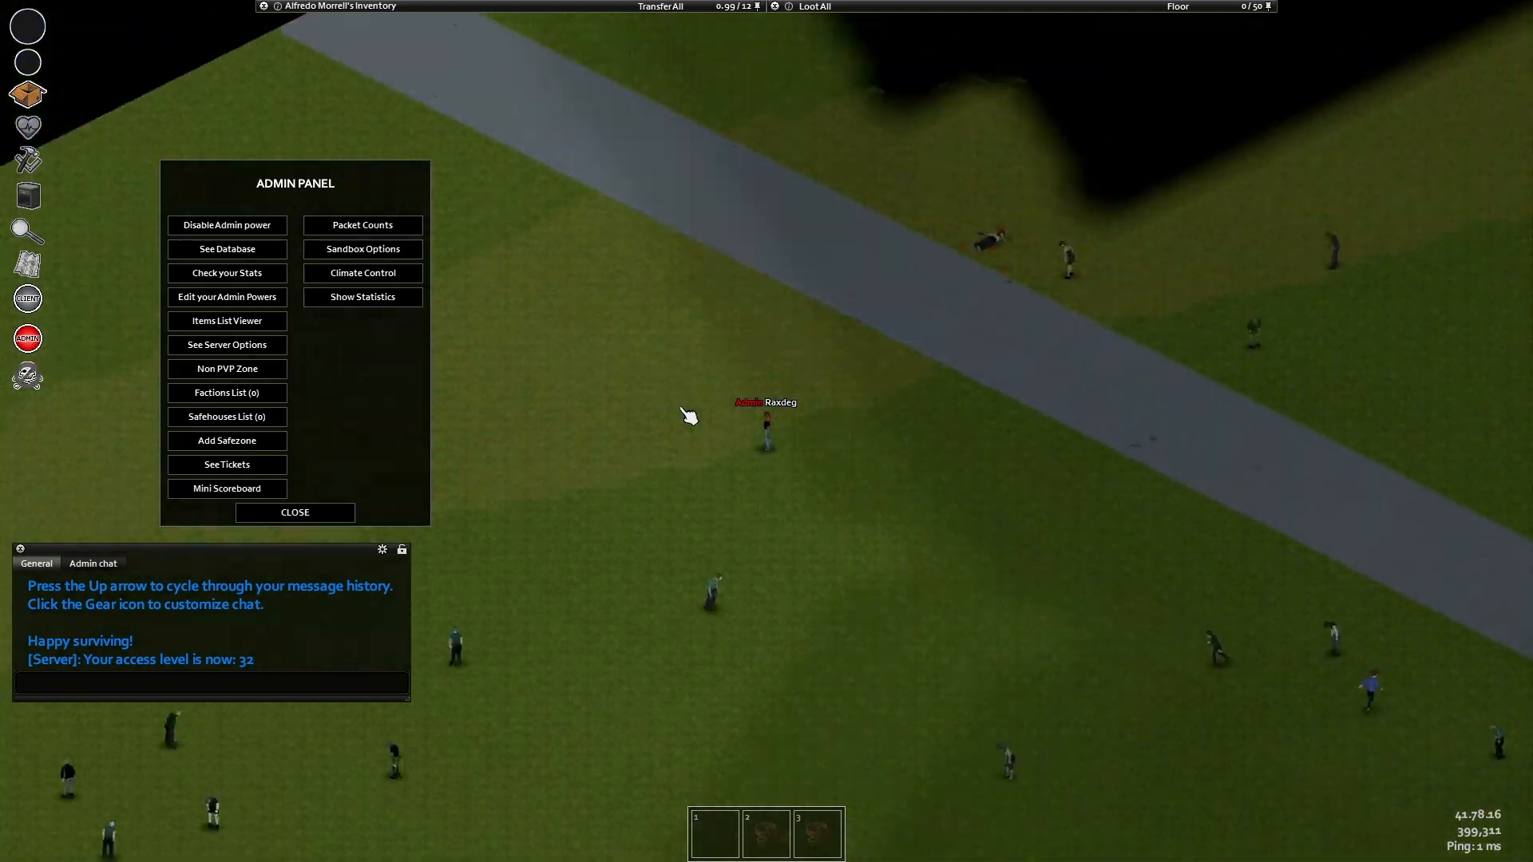
pyautogui.press('a')
pyautogui.press('s')
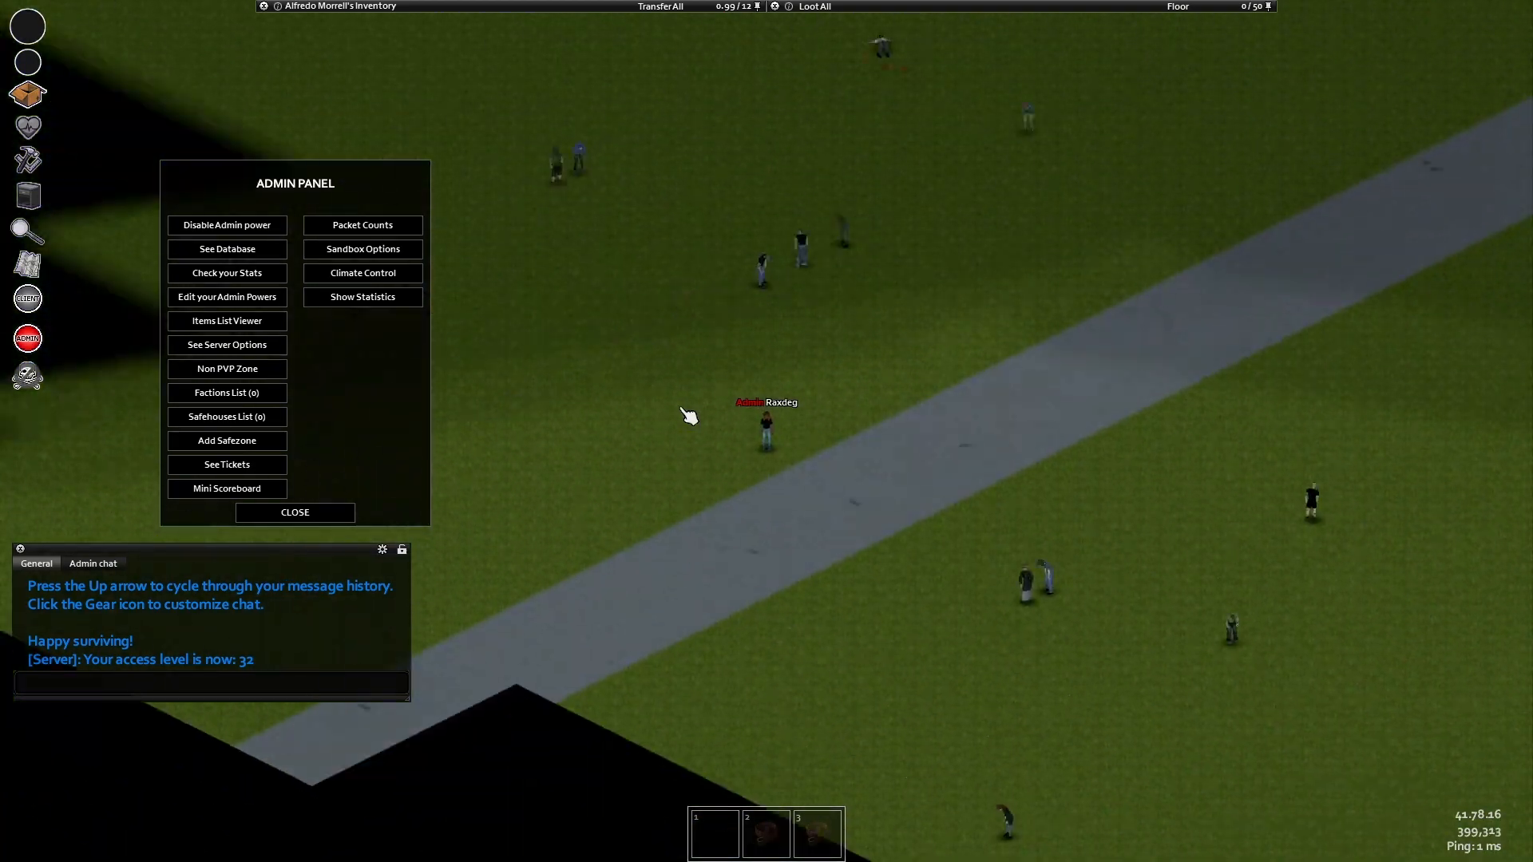
pyautogui.press('a')
pyautogui.press('s')
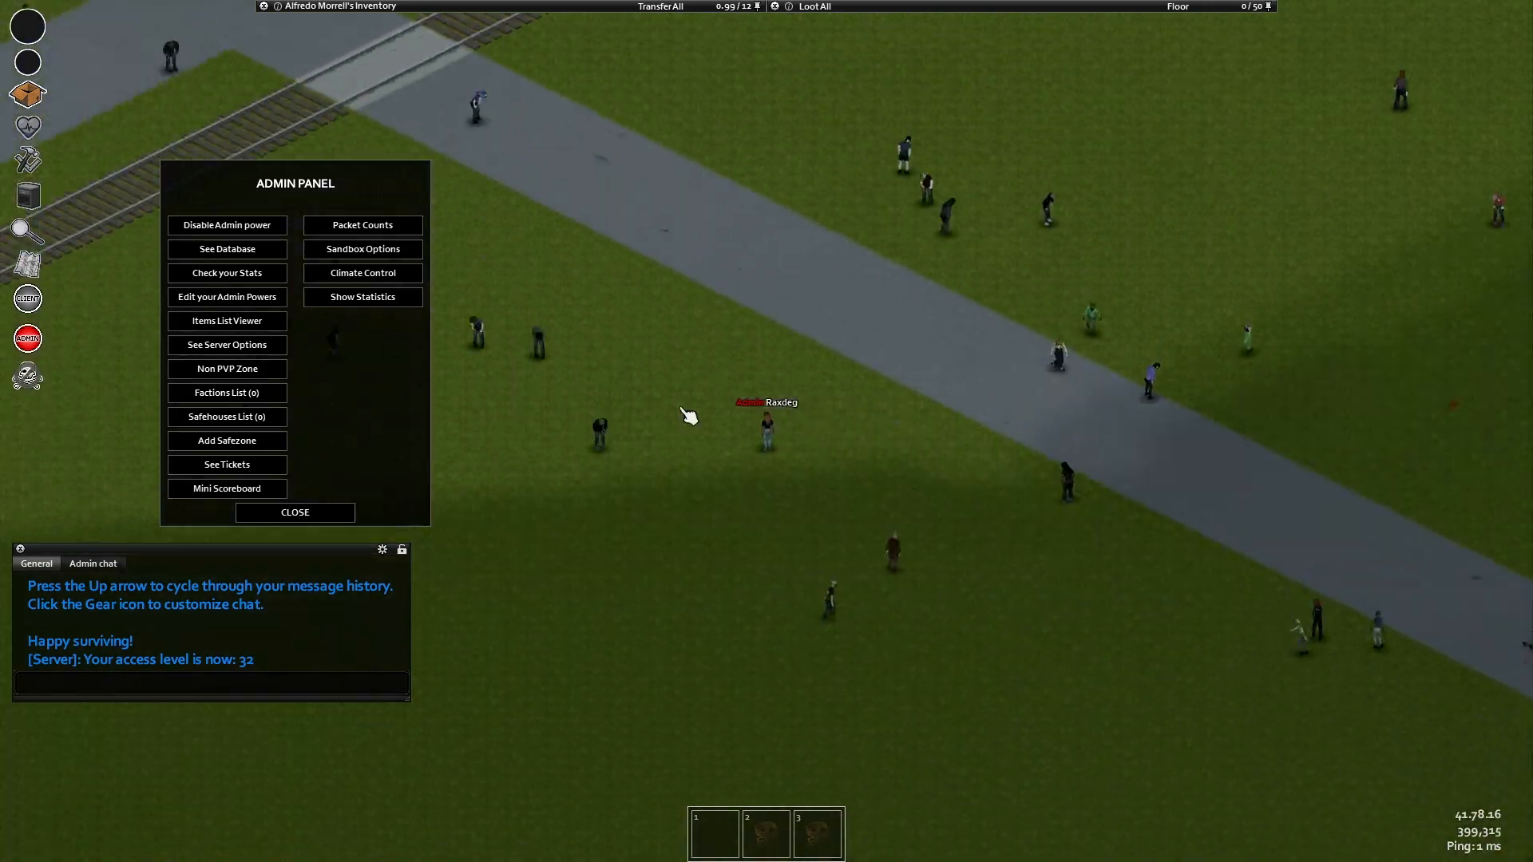
pyautogui.press('a')
pyautogui.press('s')
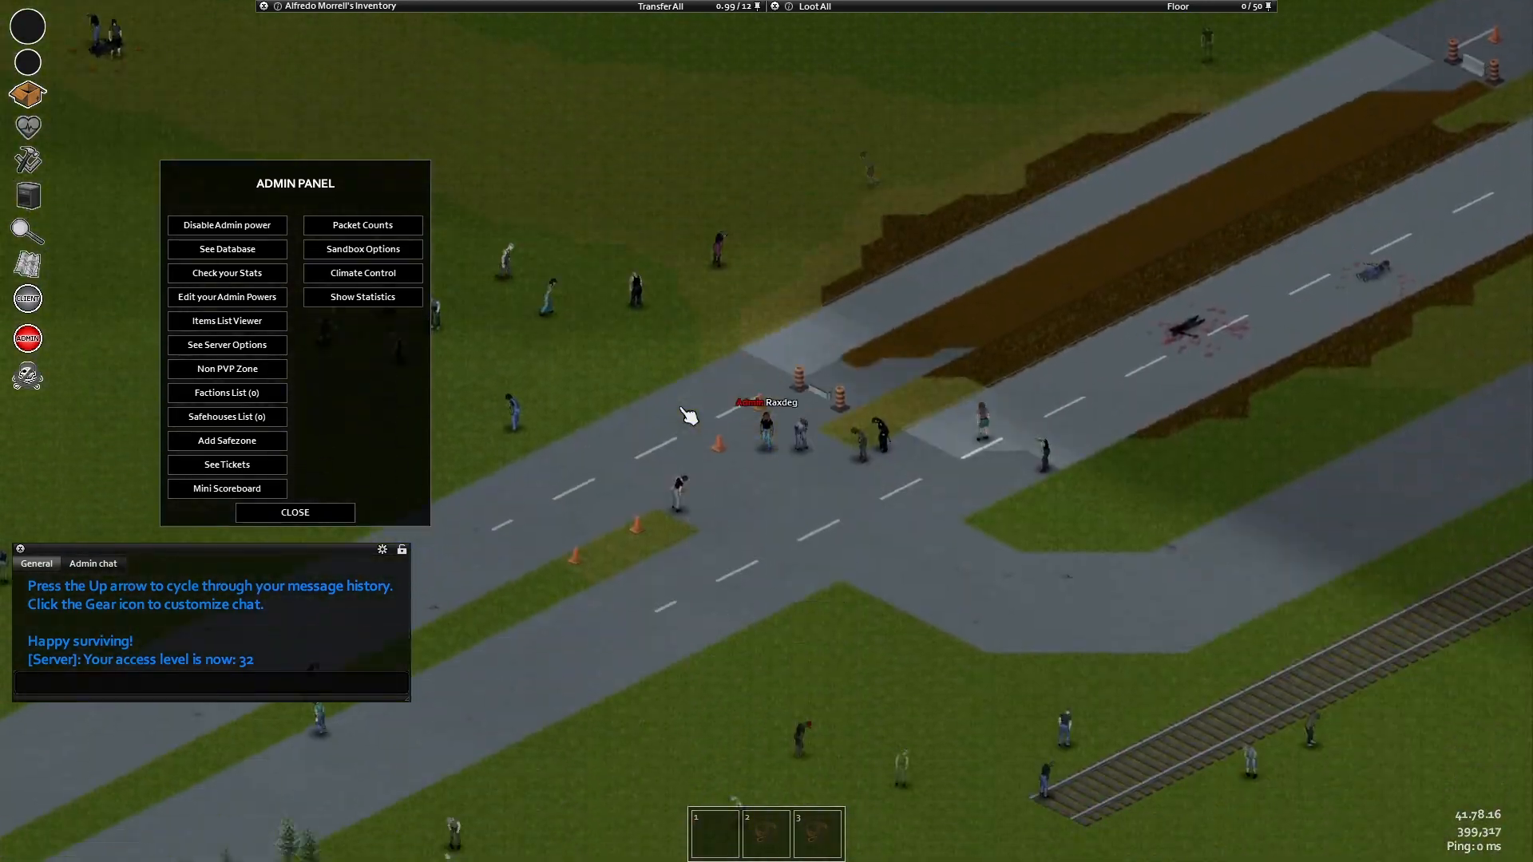
# - Follow the tree-lined dual road south from the construction site and check its terrain and roadside vegetation
pyautogui.press('a')
pyautogui.press('s')
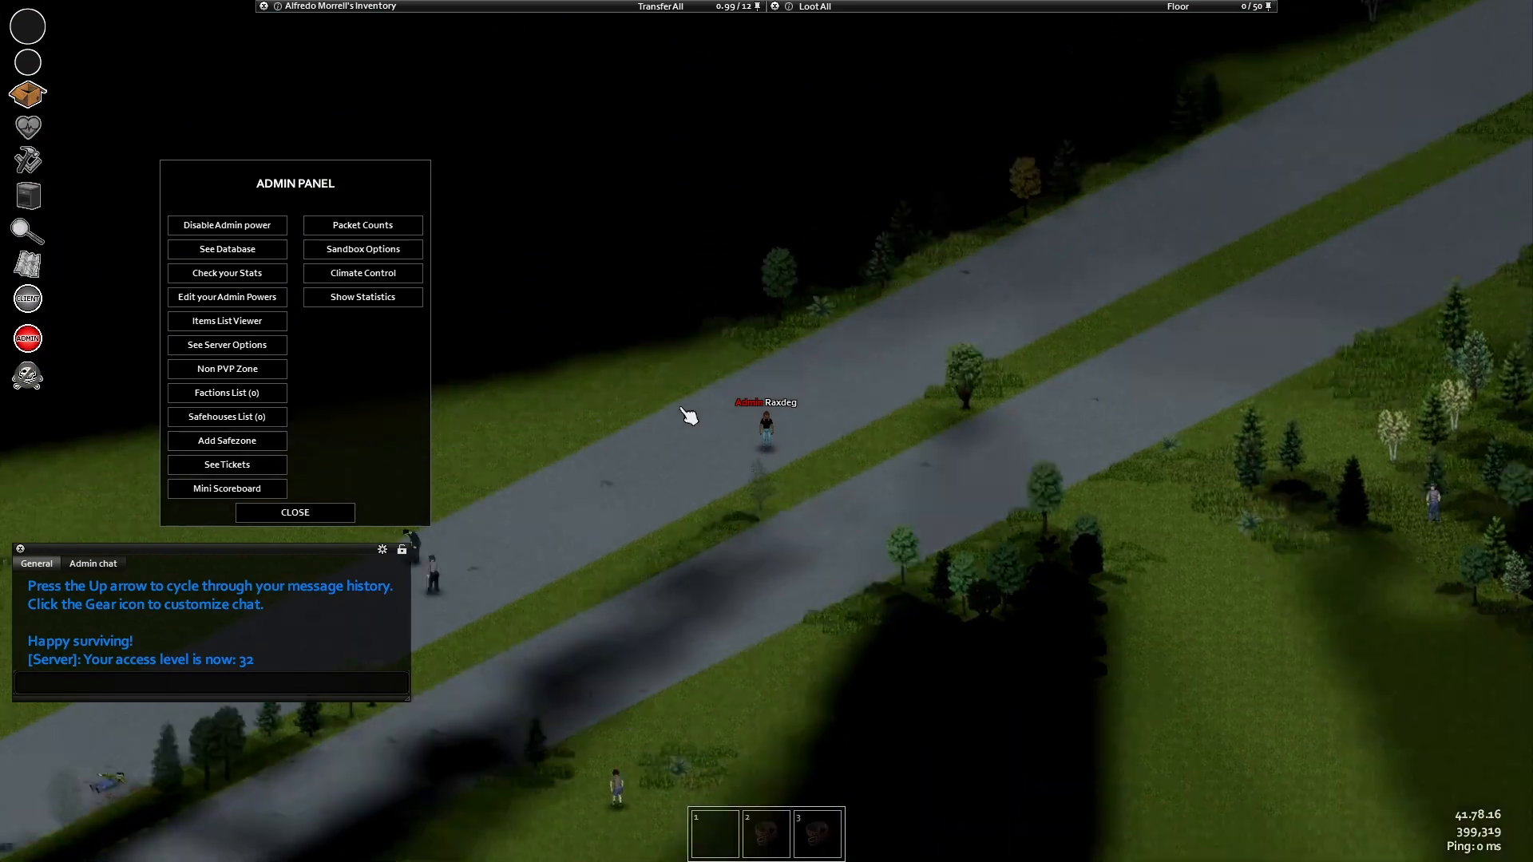
pyautogui.press('a')
pyautogui.press('s')
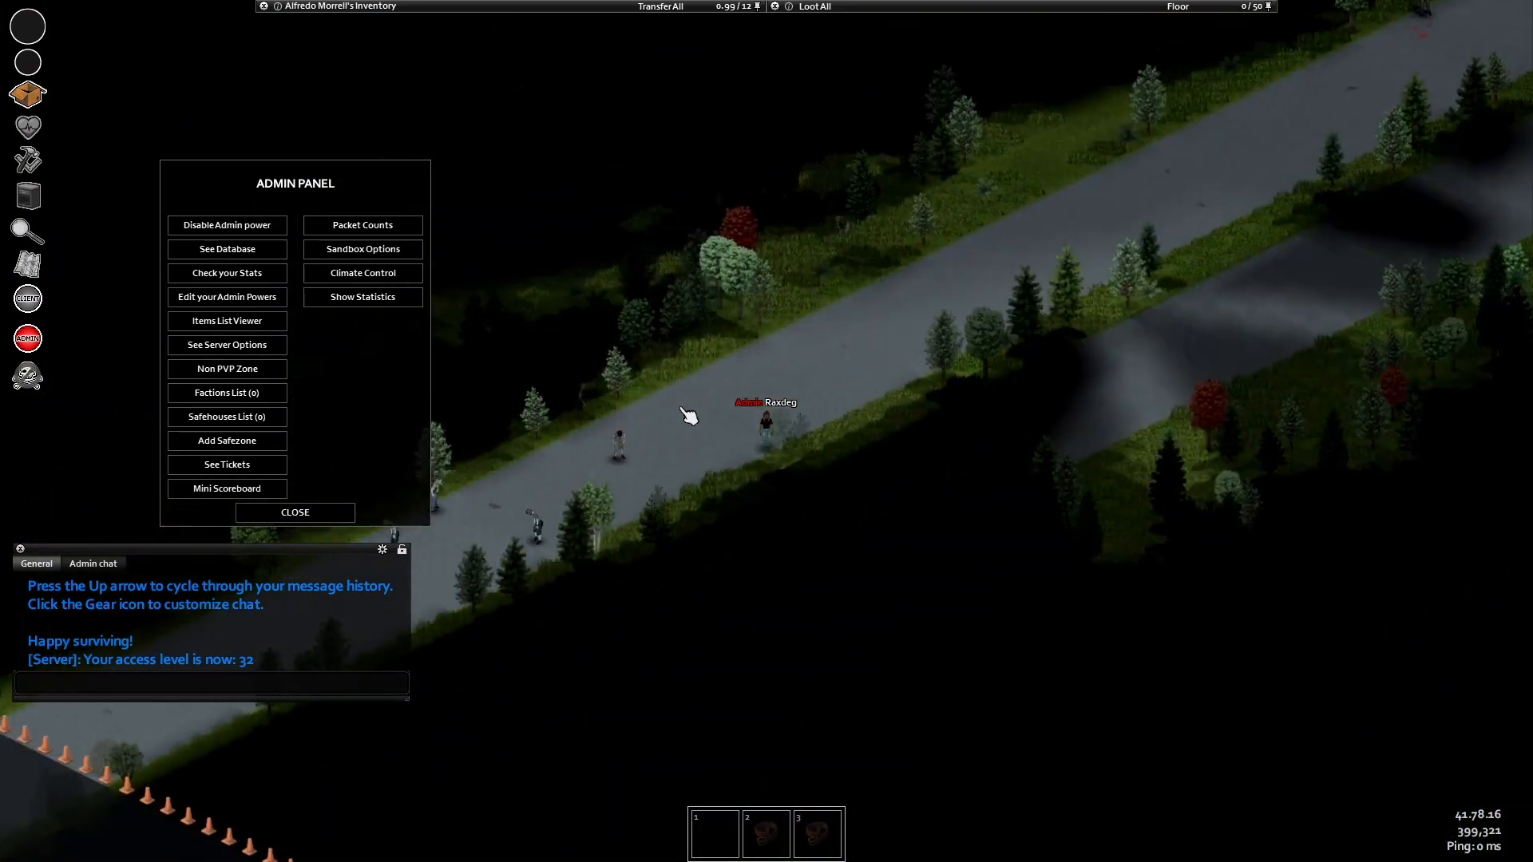
pyautogui.press('a')
pyautogui.press('s')
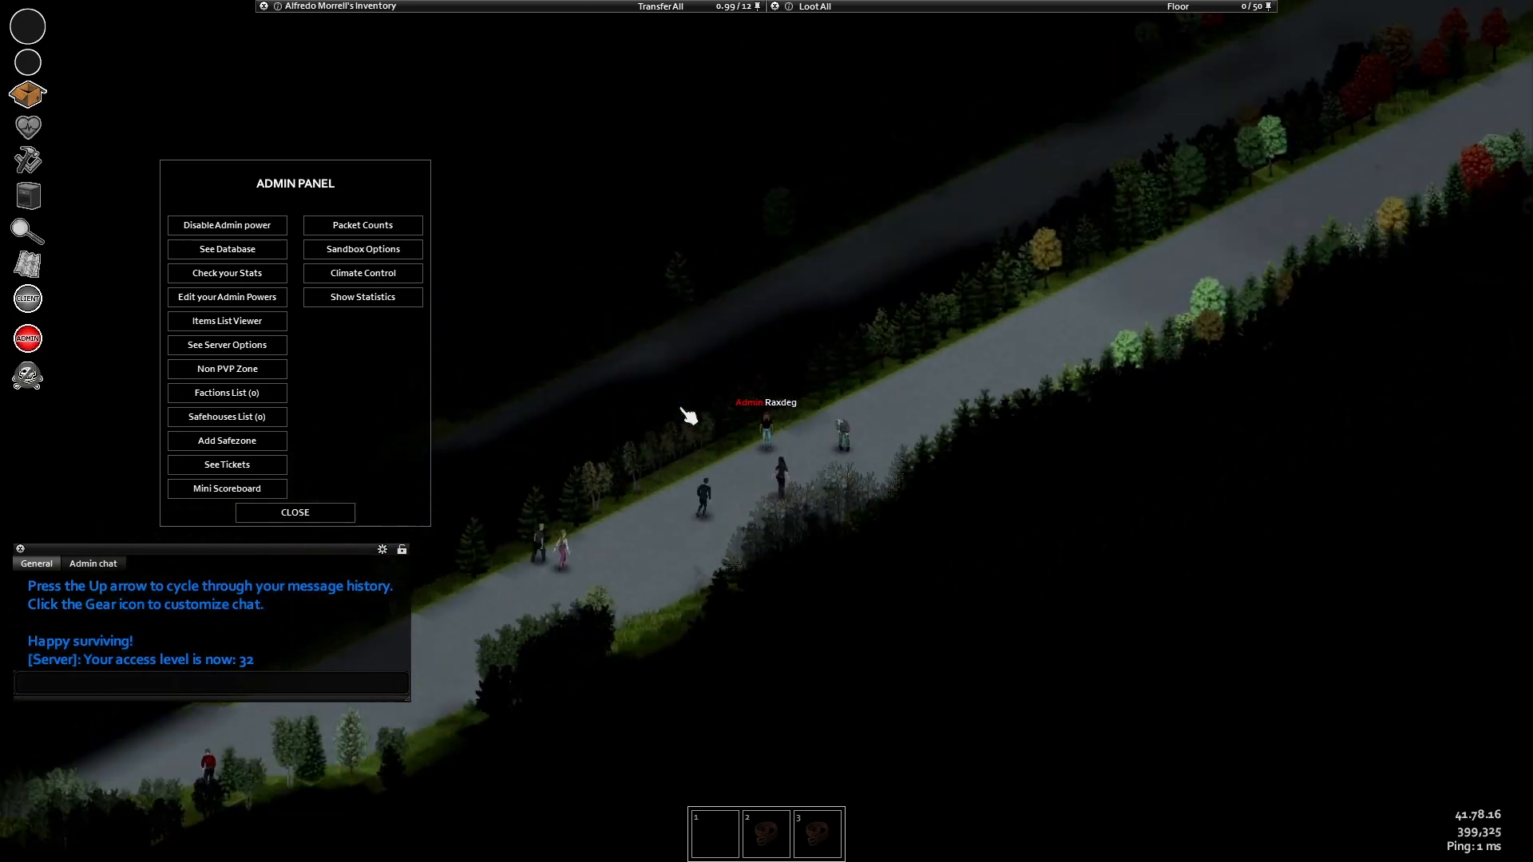
pyautogui.press('a')
pyautogui.press('s')
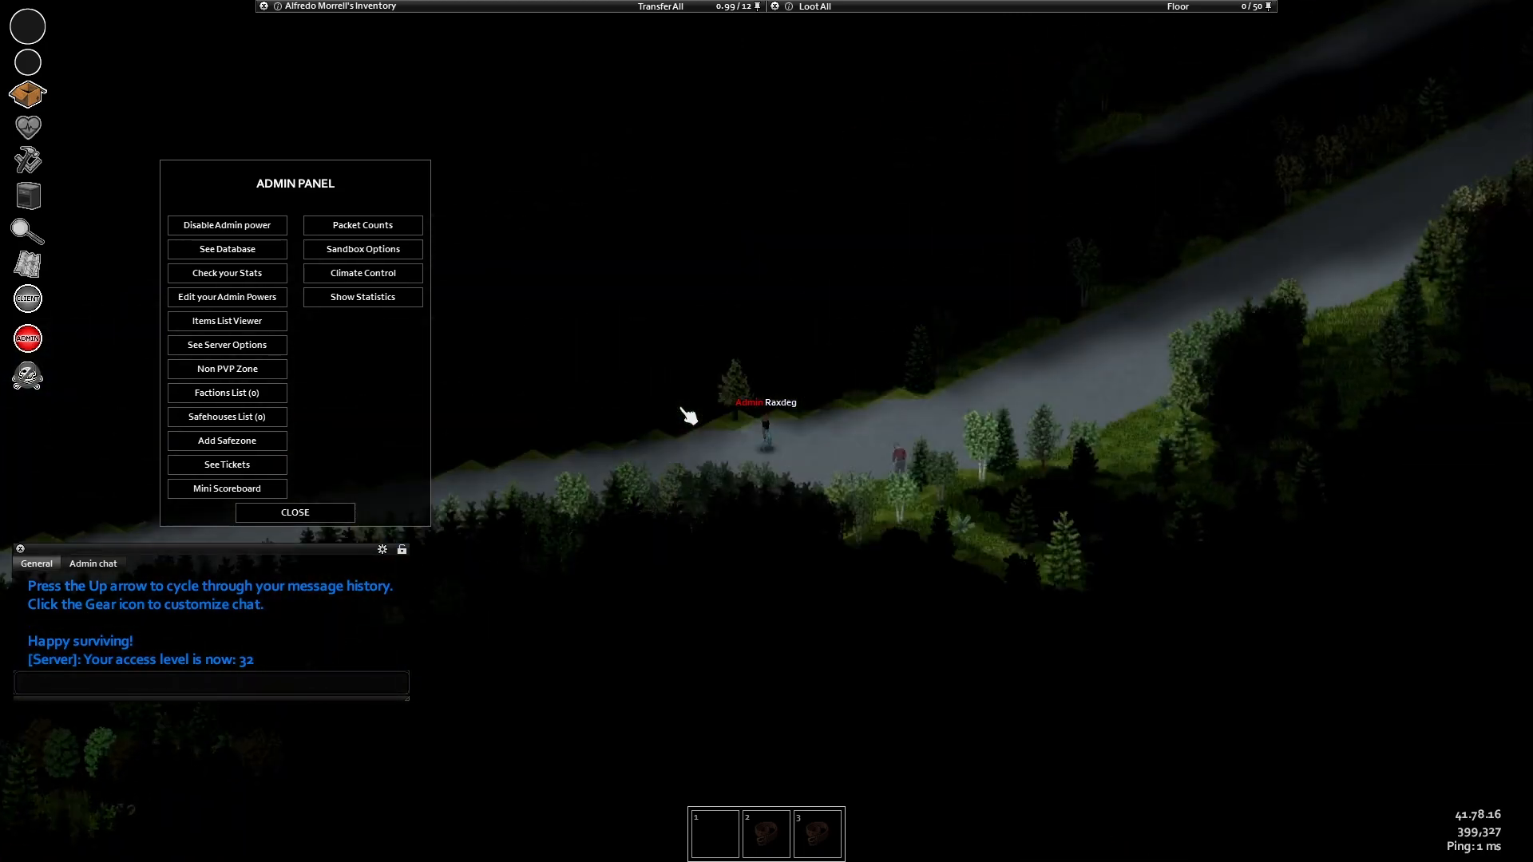
pyautogui.press('a')
pyautogui.press('s')
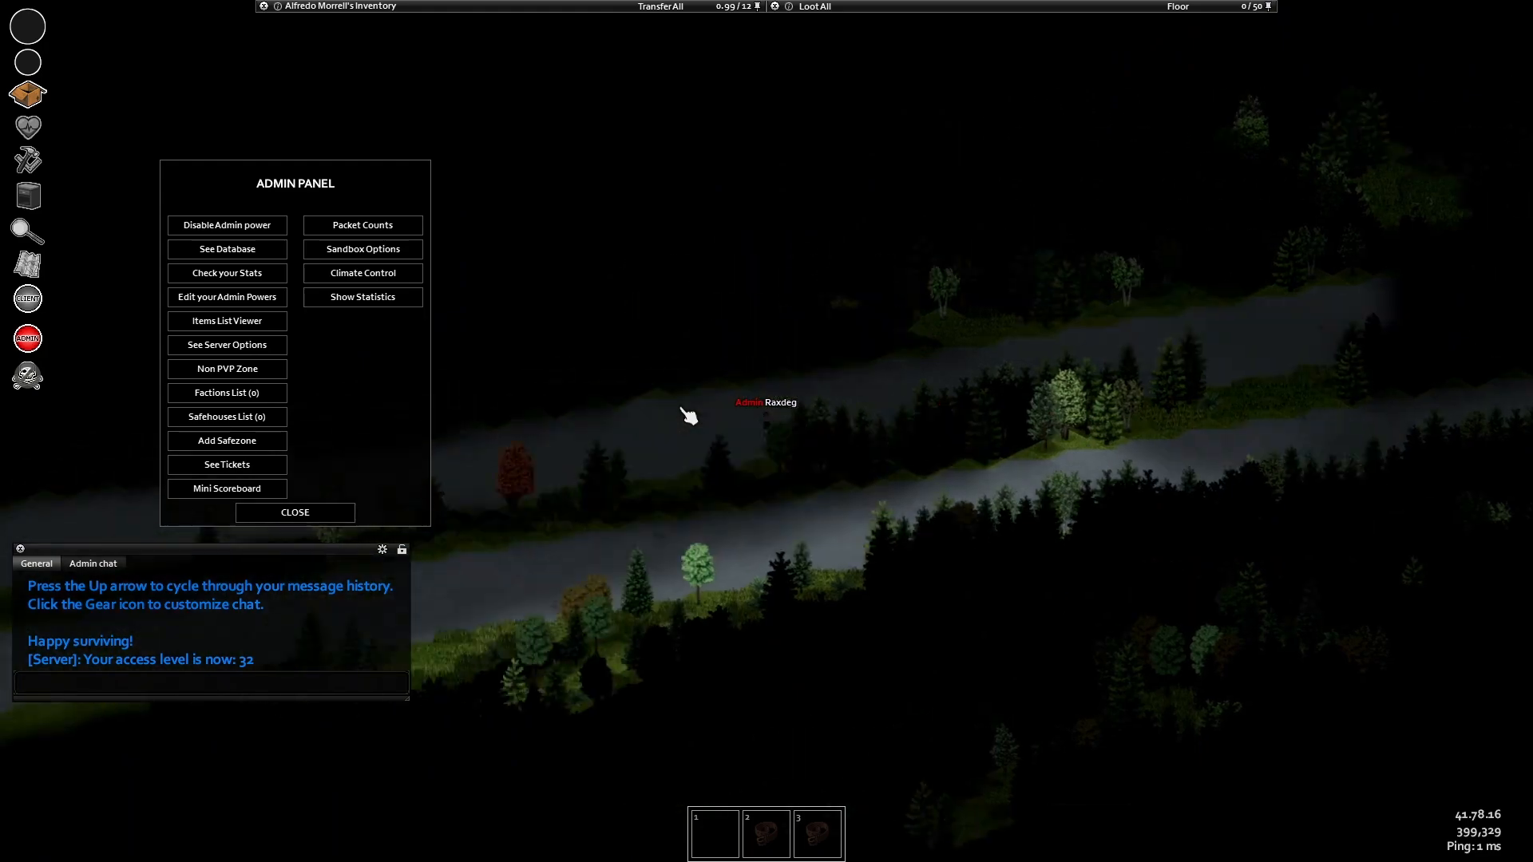
pyautogui.press('a')
pyautogui.press('s')
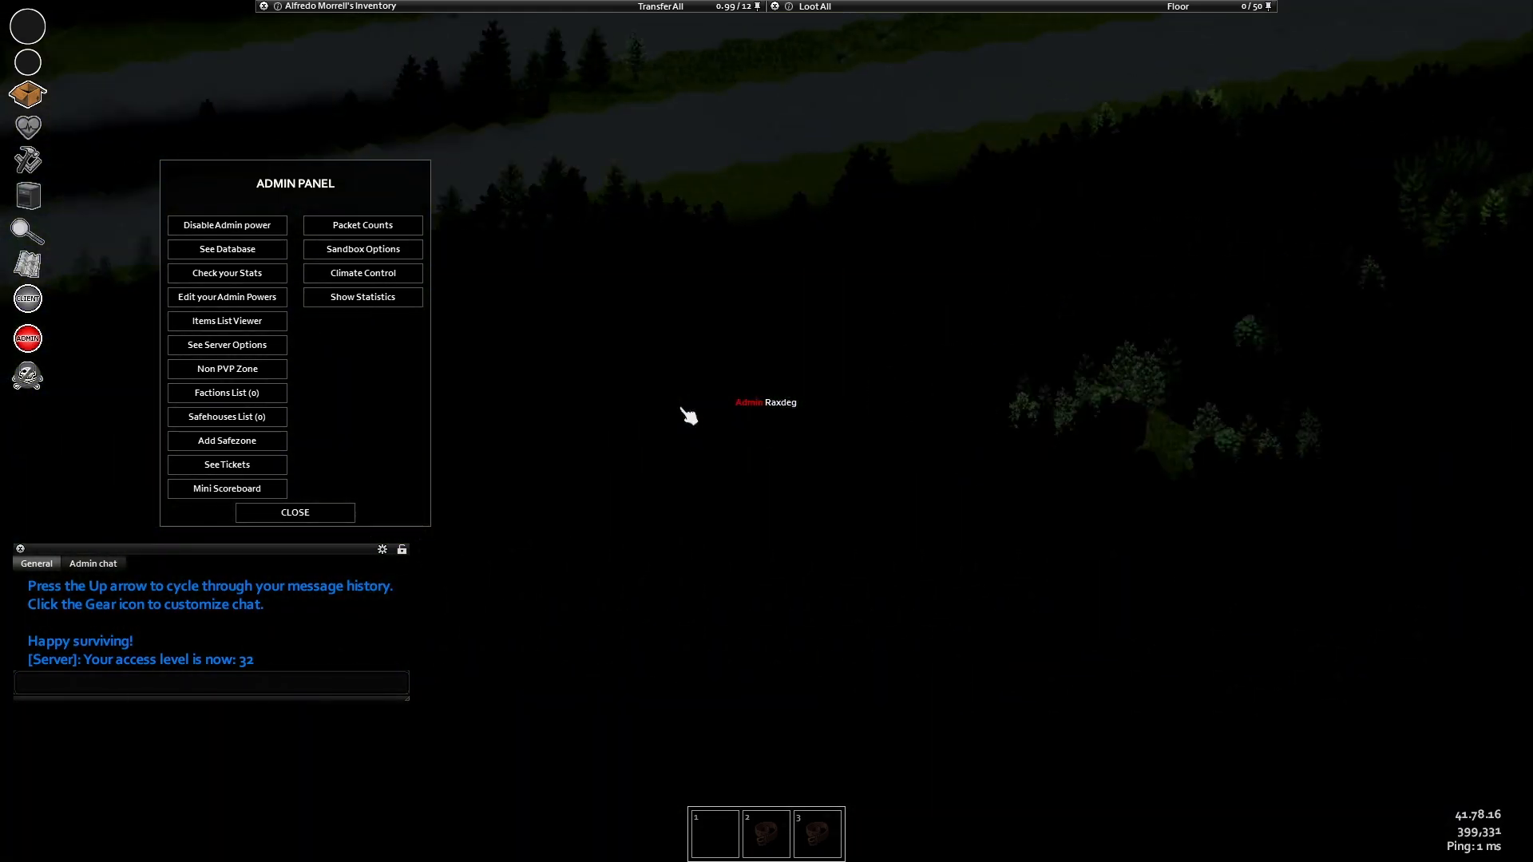
pyautogui.press('a')
pyautogui.press('s')
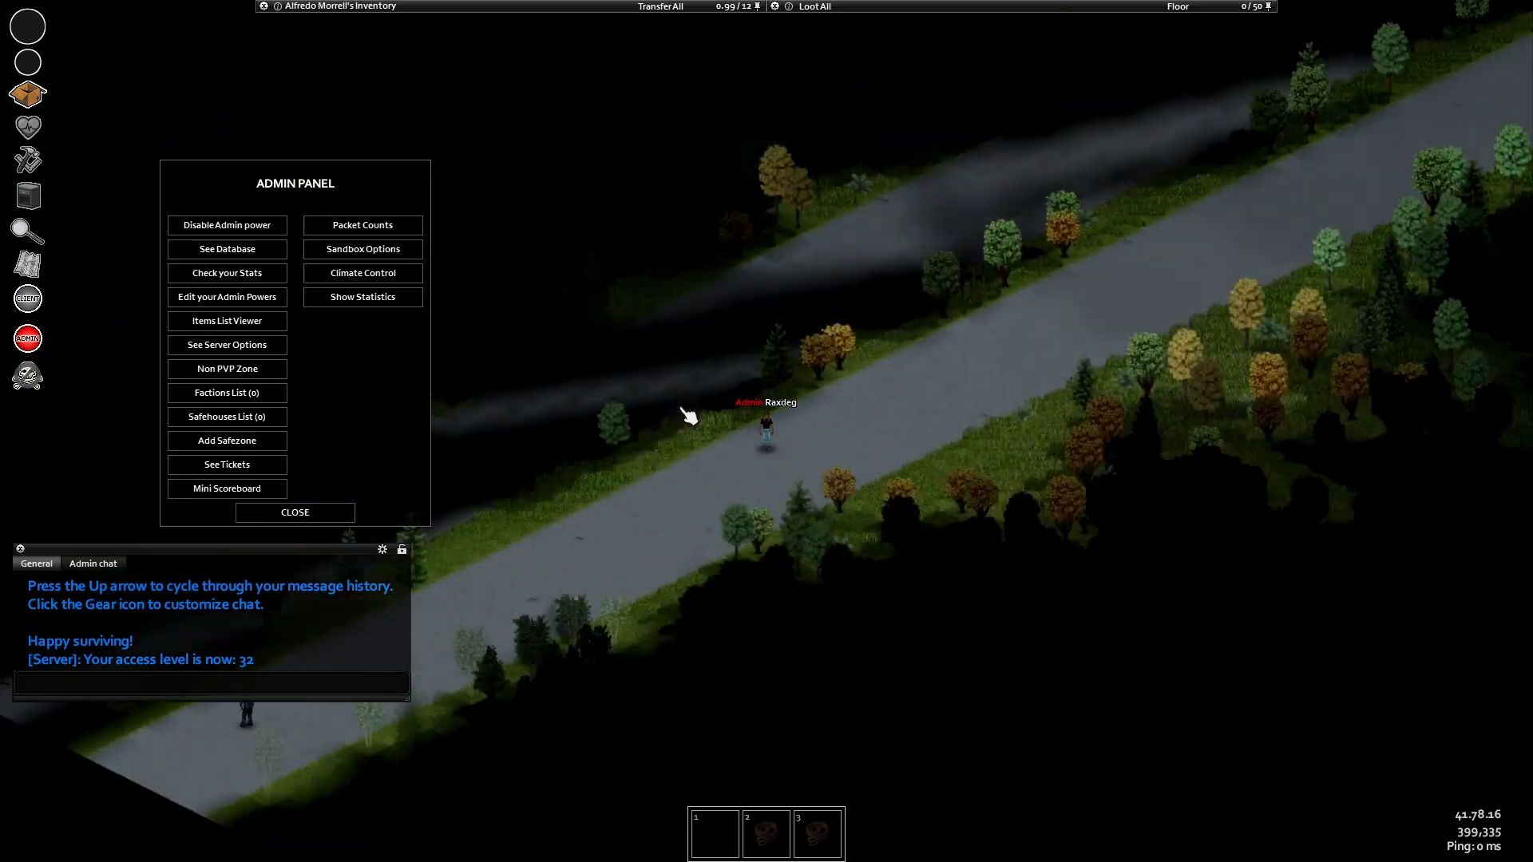
pyautogui.press('a')
pyautogui.press('s')
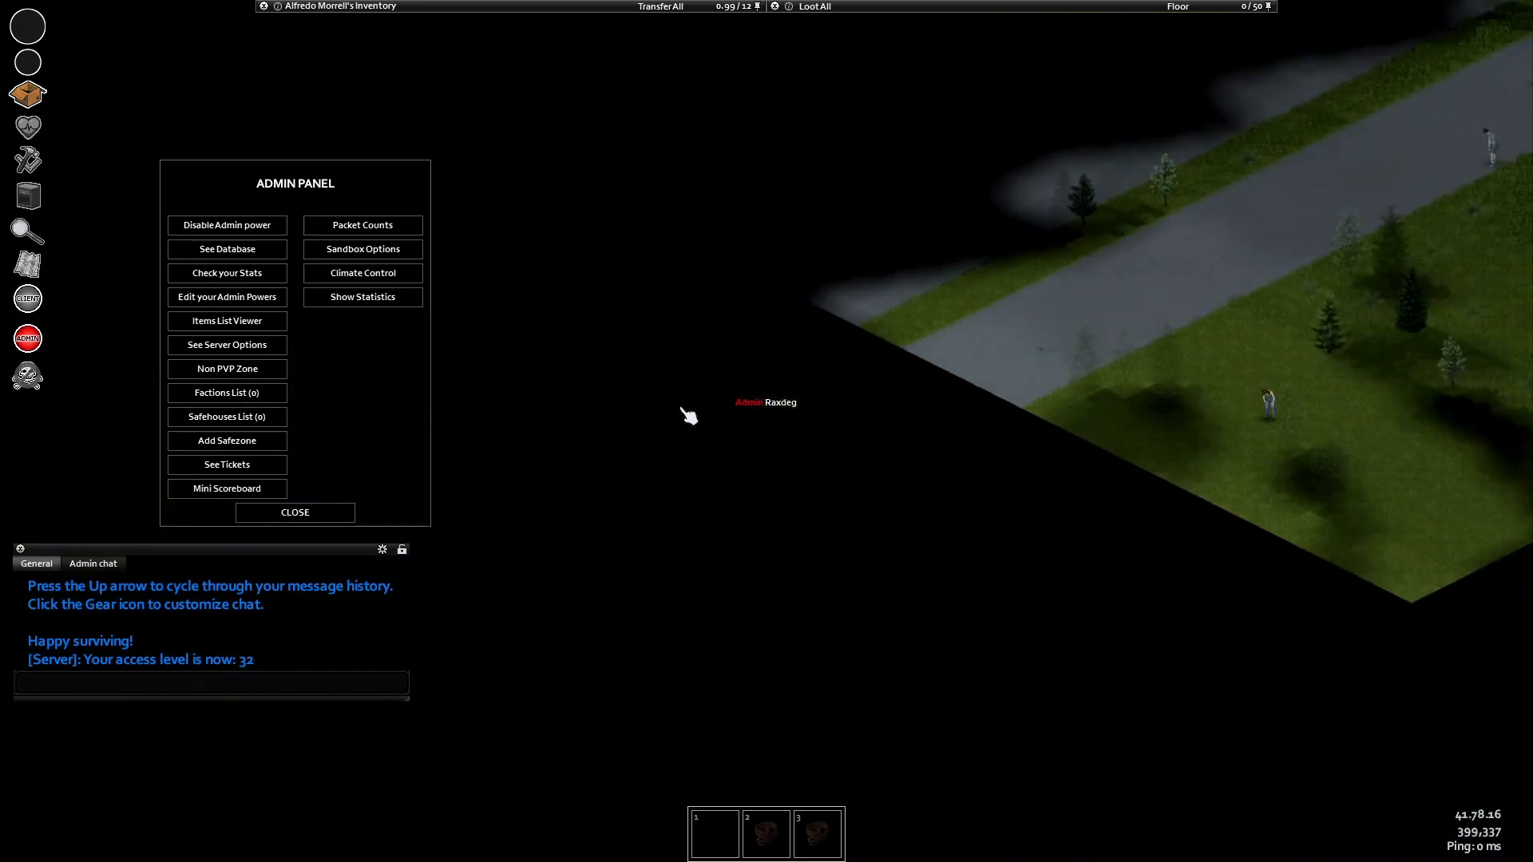
# - Inspect the large wooded crossroads on the dual road and the stretches of road around it
pyautogui.press('a')
pyautogui.press('s')
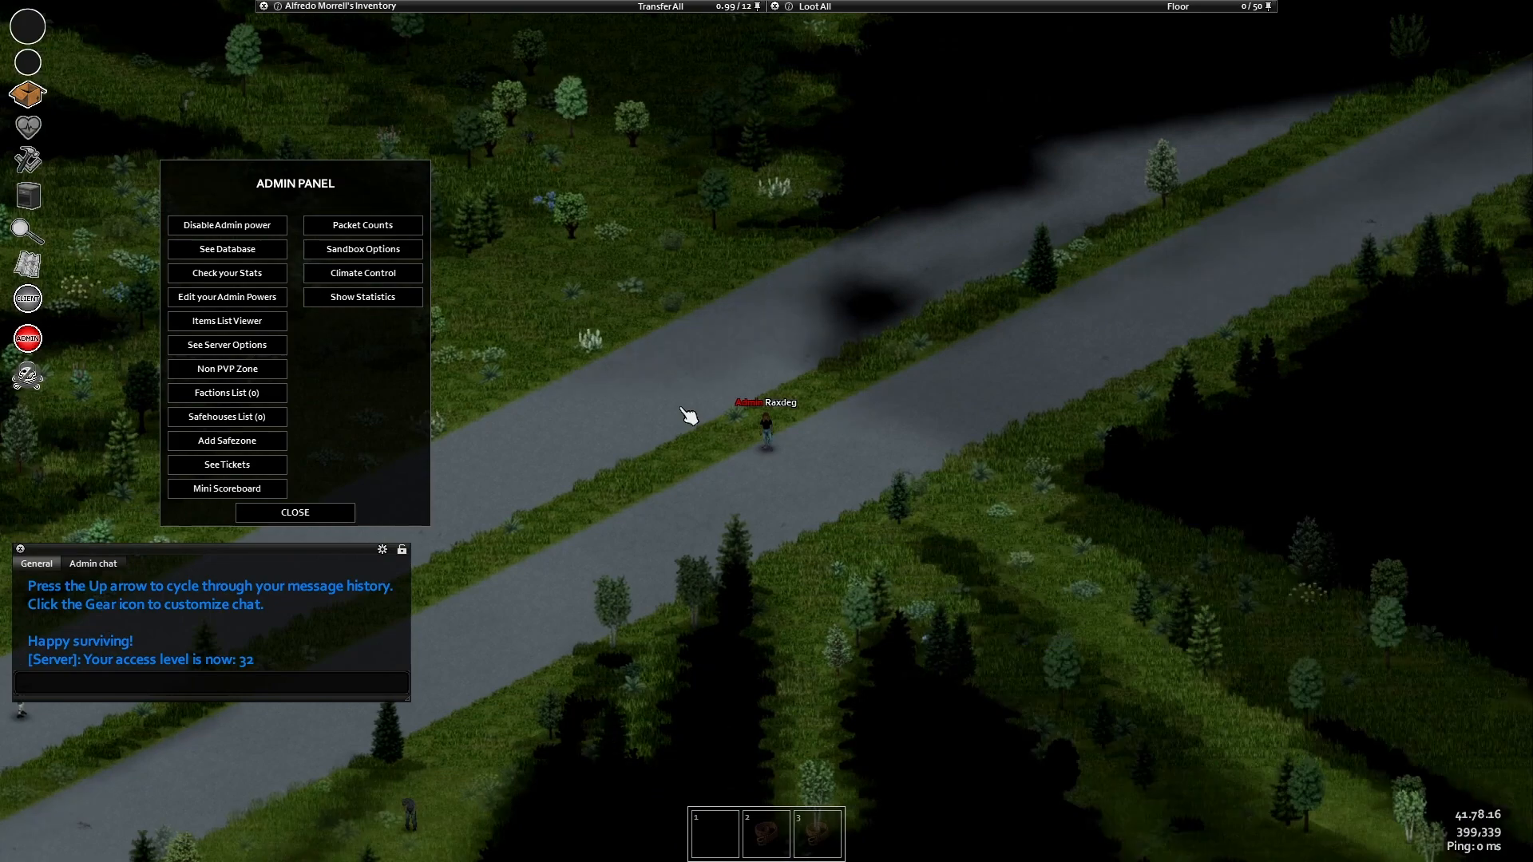
pyautogui.press('a')
pyautogui.press('s')
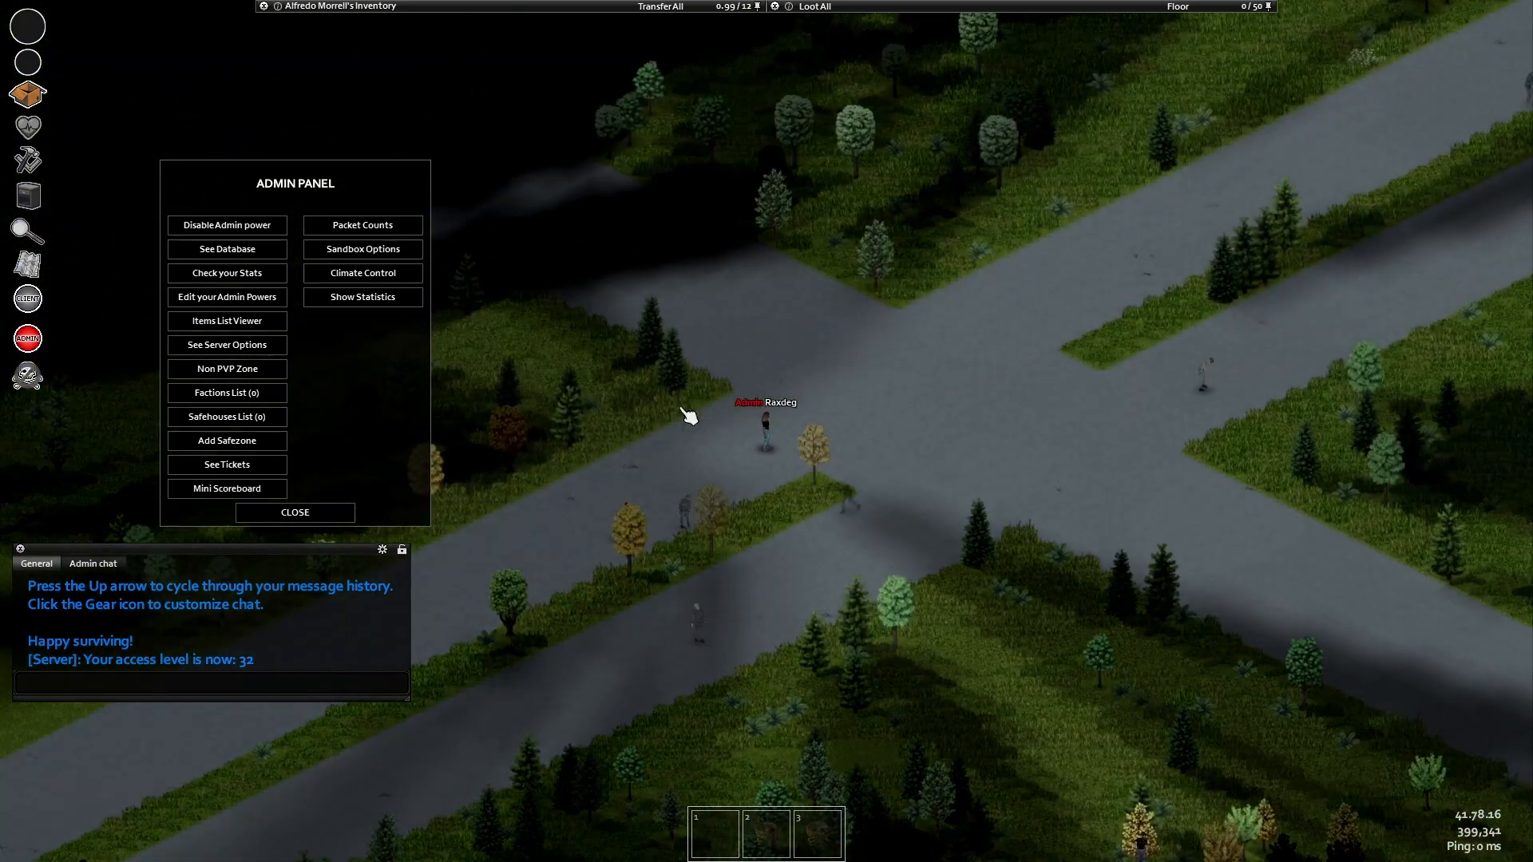
pyautogui.press('a')
pyautogui.press('s')
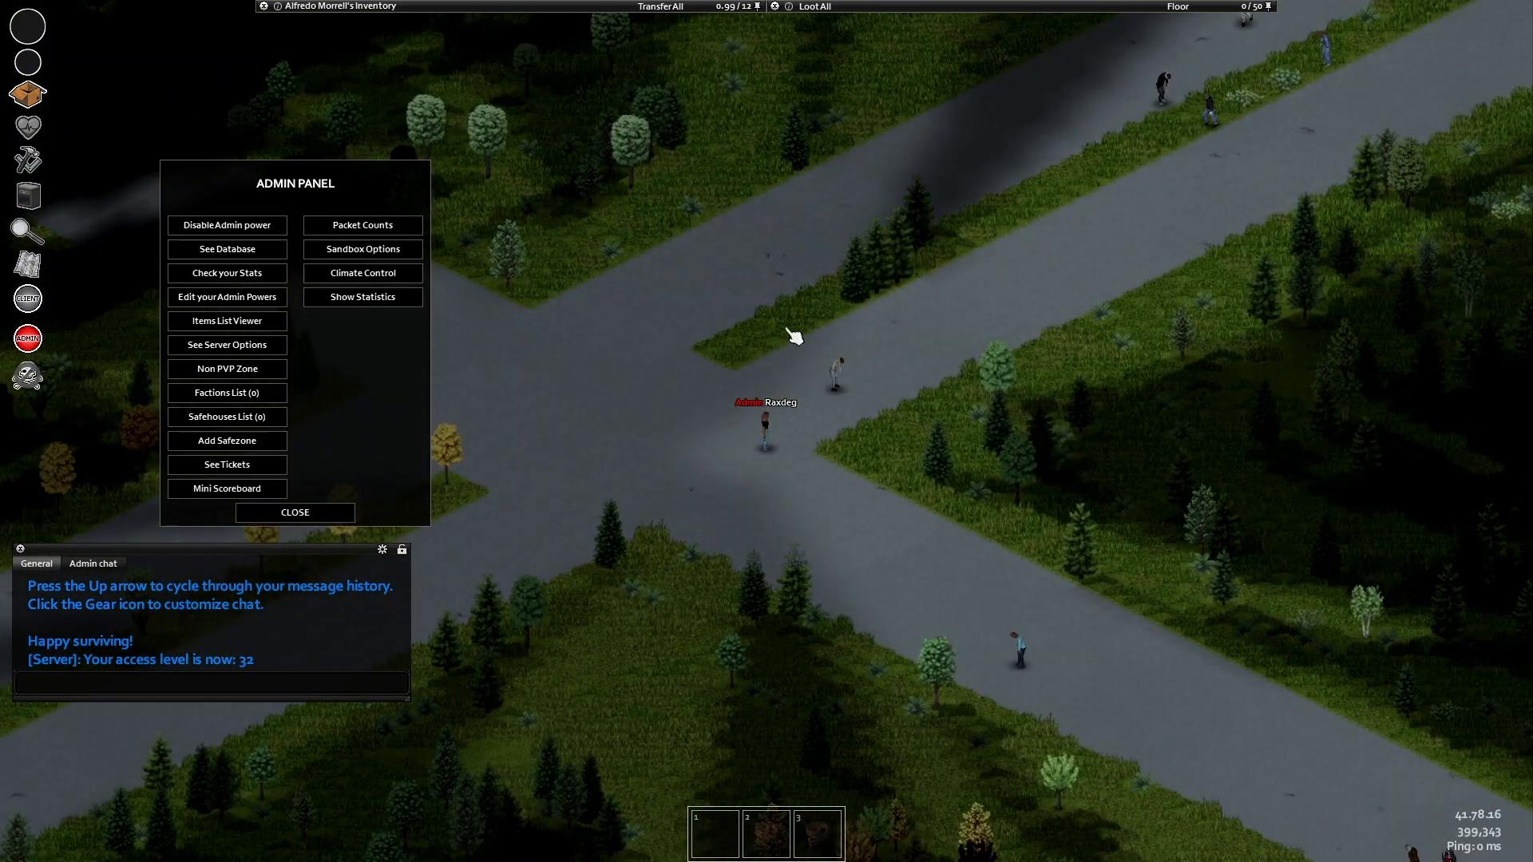
pyautogui.press('a')
pyautogui.press('s')
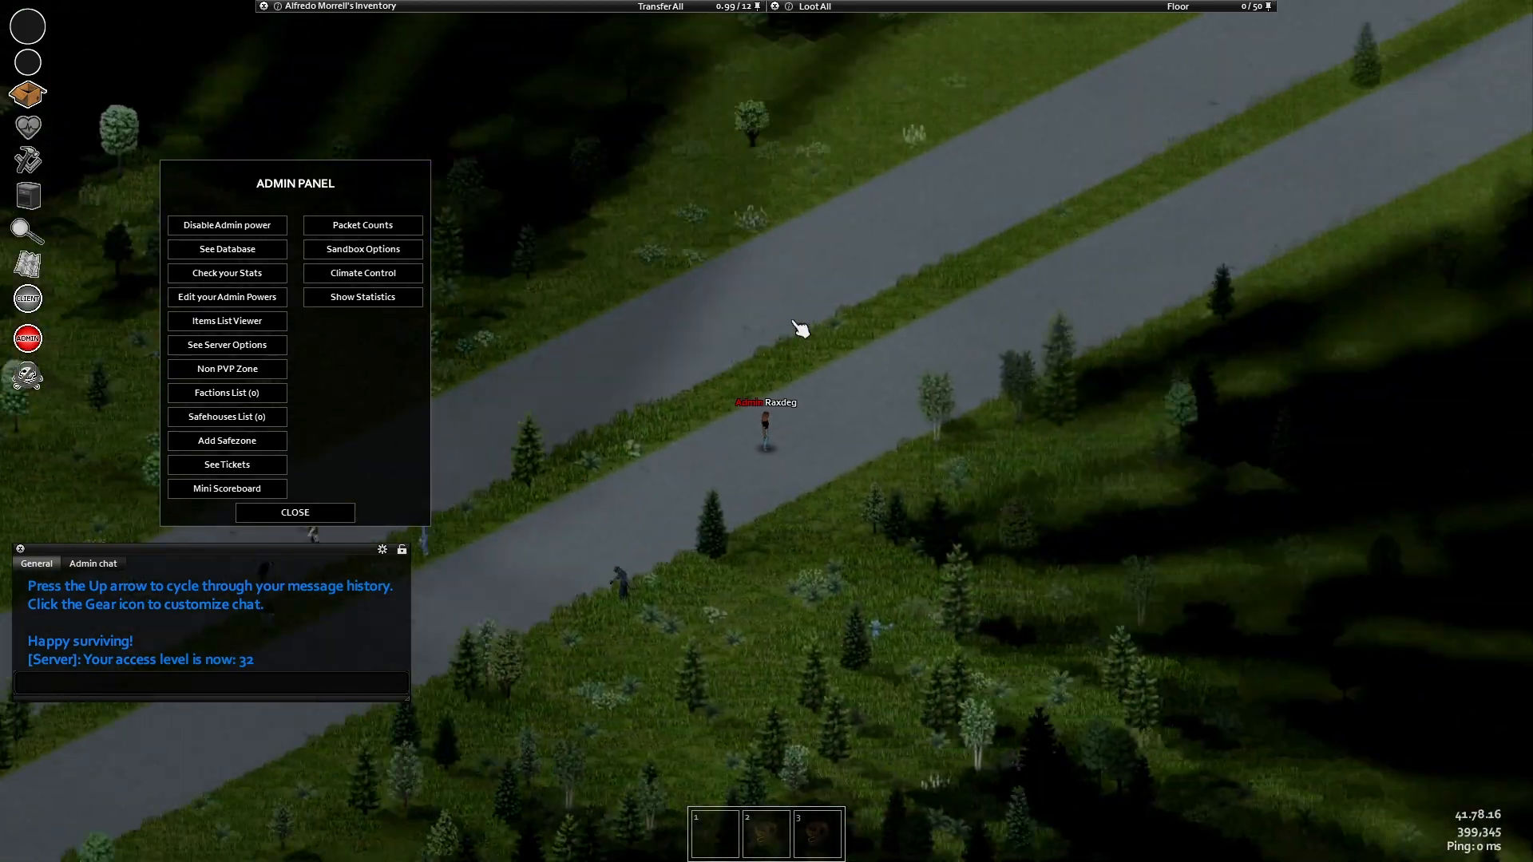
# - Leave the dual road and explore the surrounding forest, checking its trees, clearings and road crossings
pyautogui.press('a')
pyautogui.press('s')
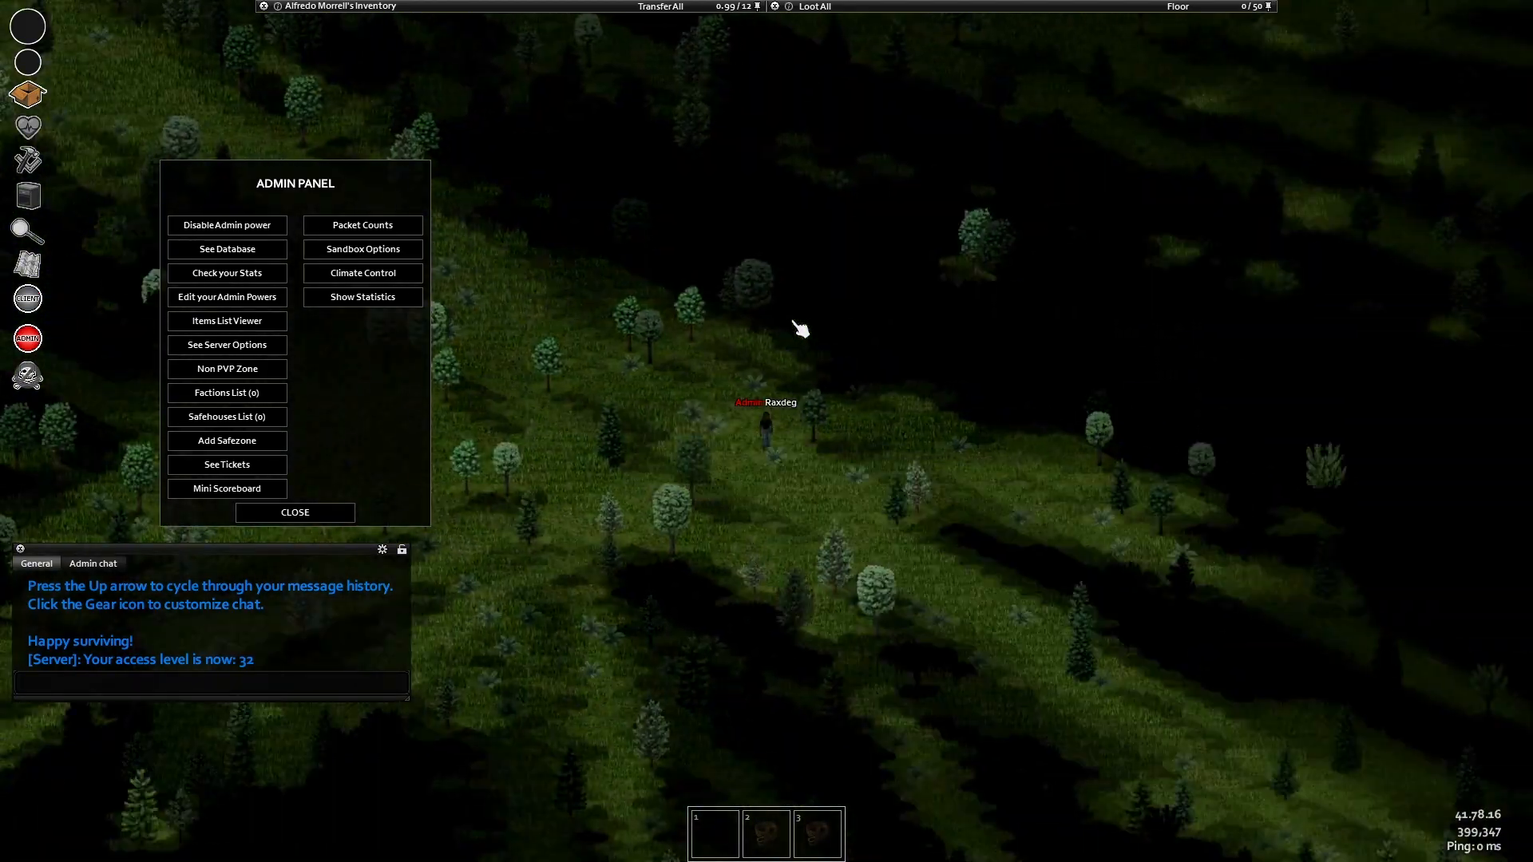
pyautogui.press('a')
pyautogui.press('s')
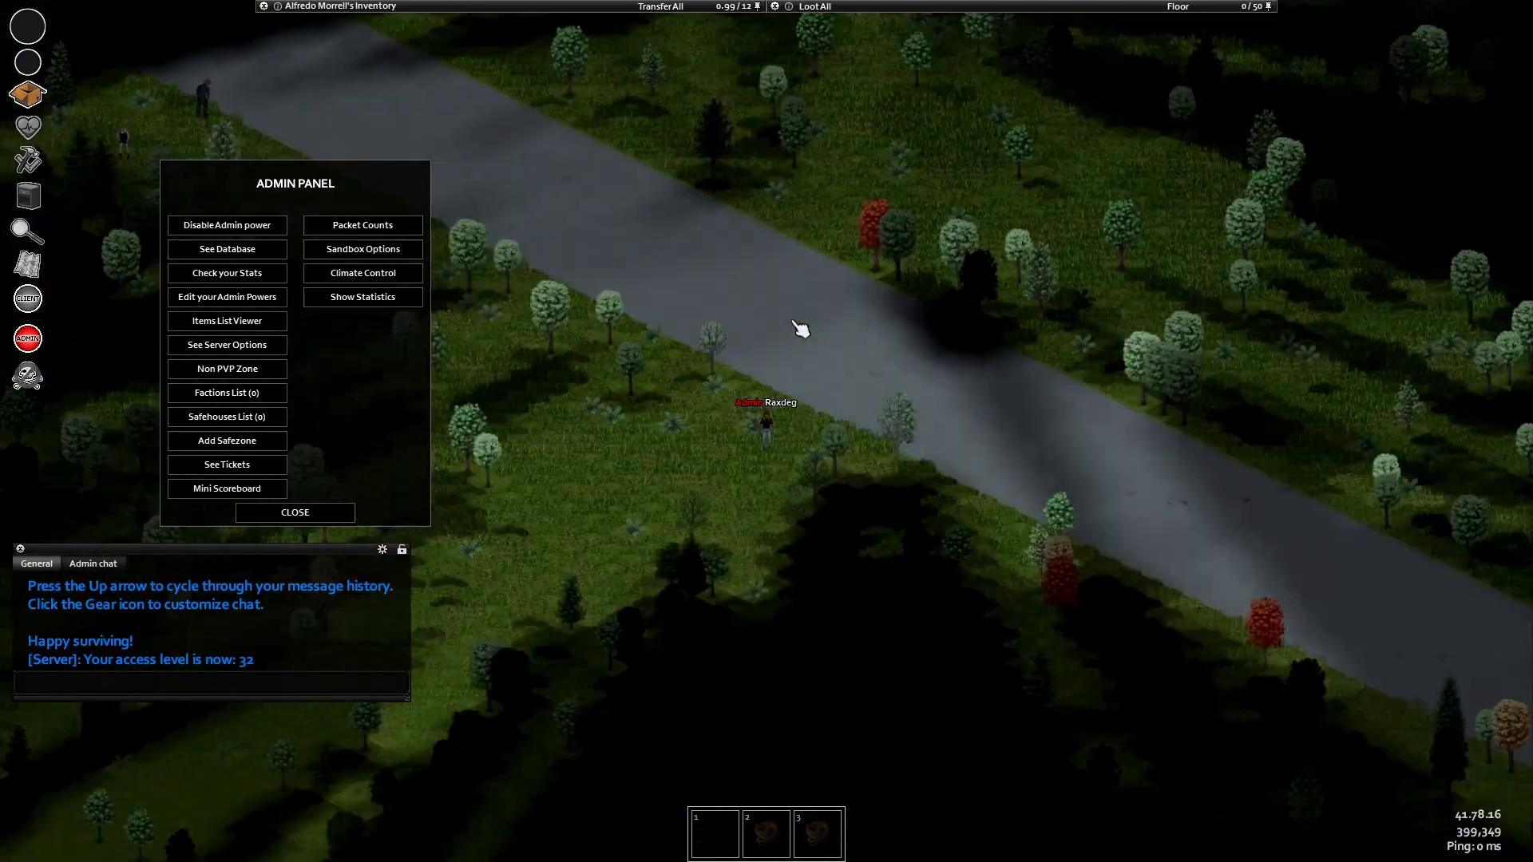
pyautogui.press('a')
pyautogui.press('s')
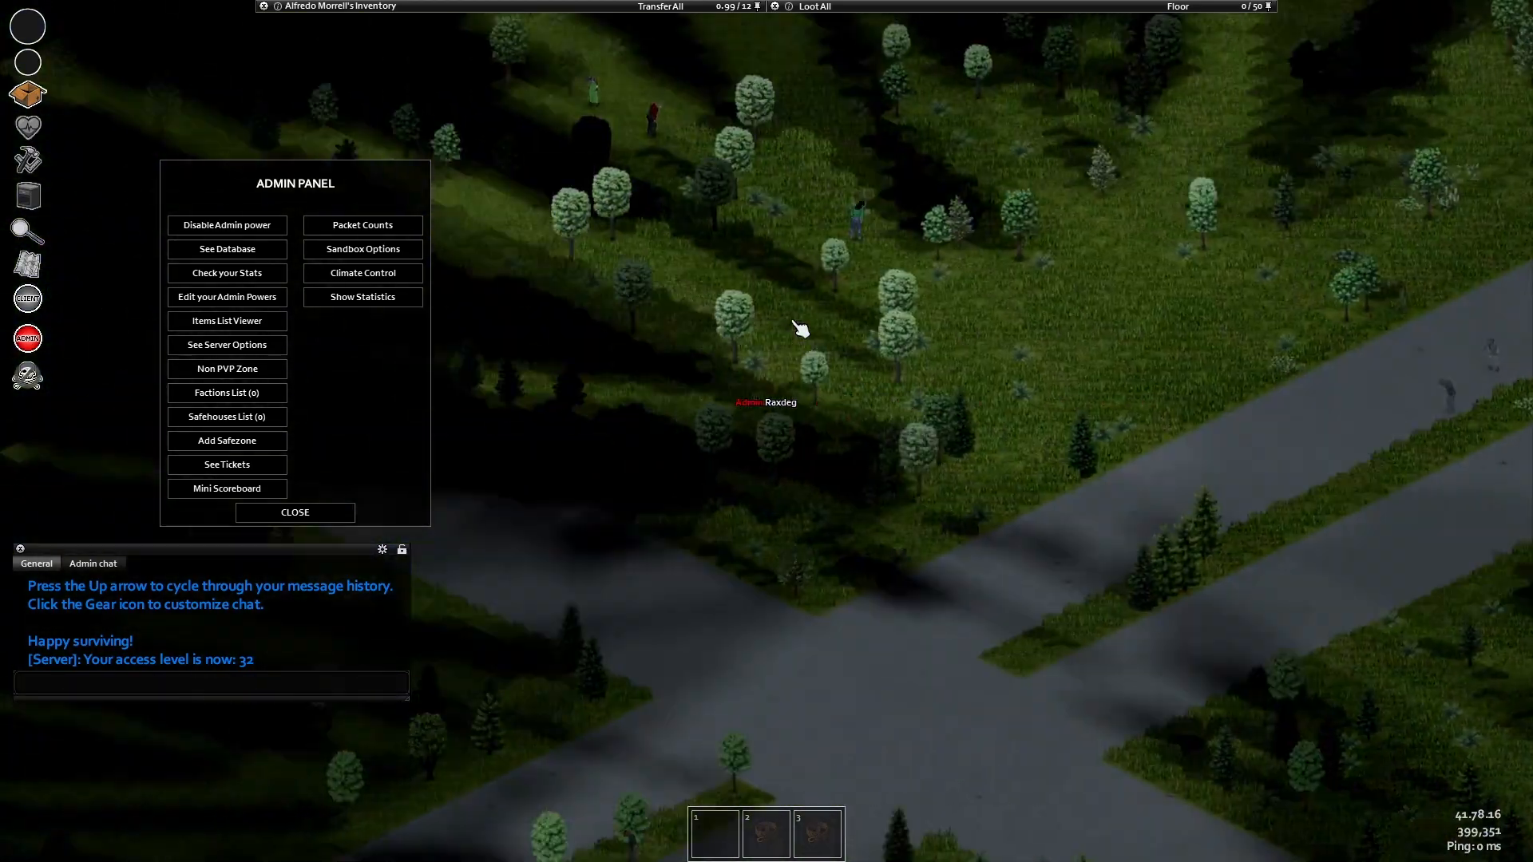
pyautogui.press('d')
pyautogui.press('w')
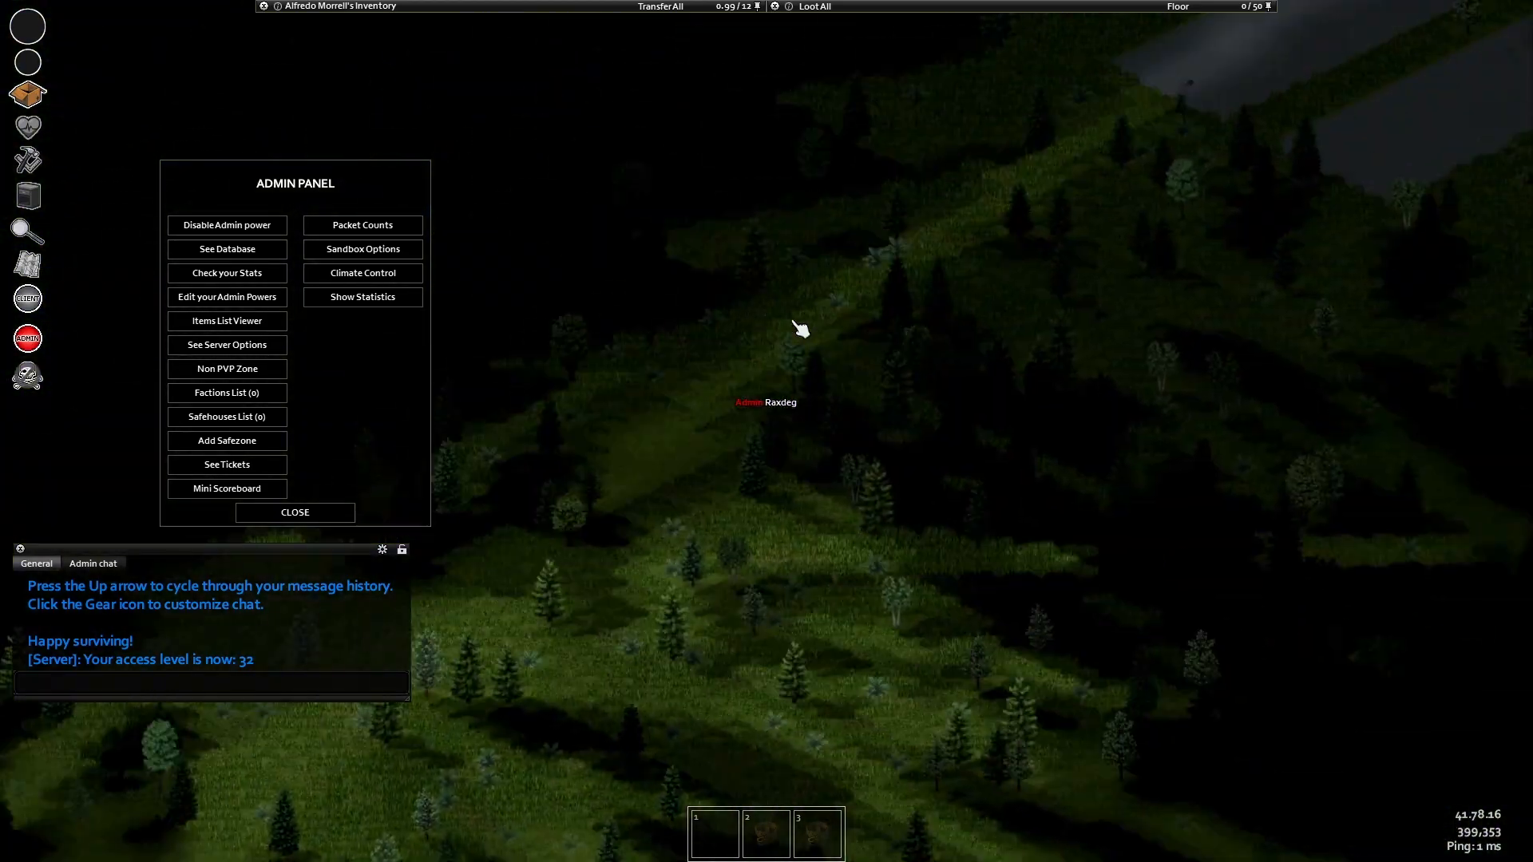
pyautogui.press('a')
pyautogui.press('s')
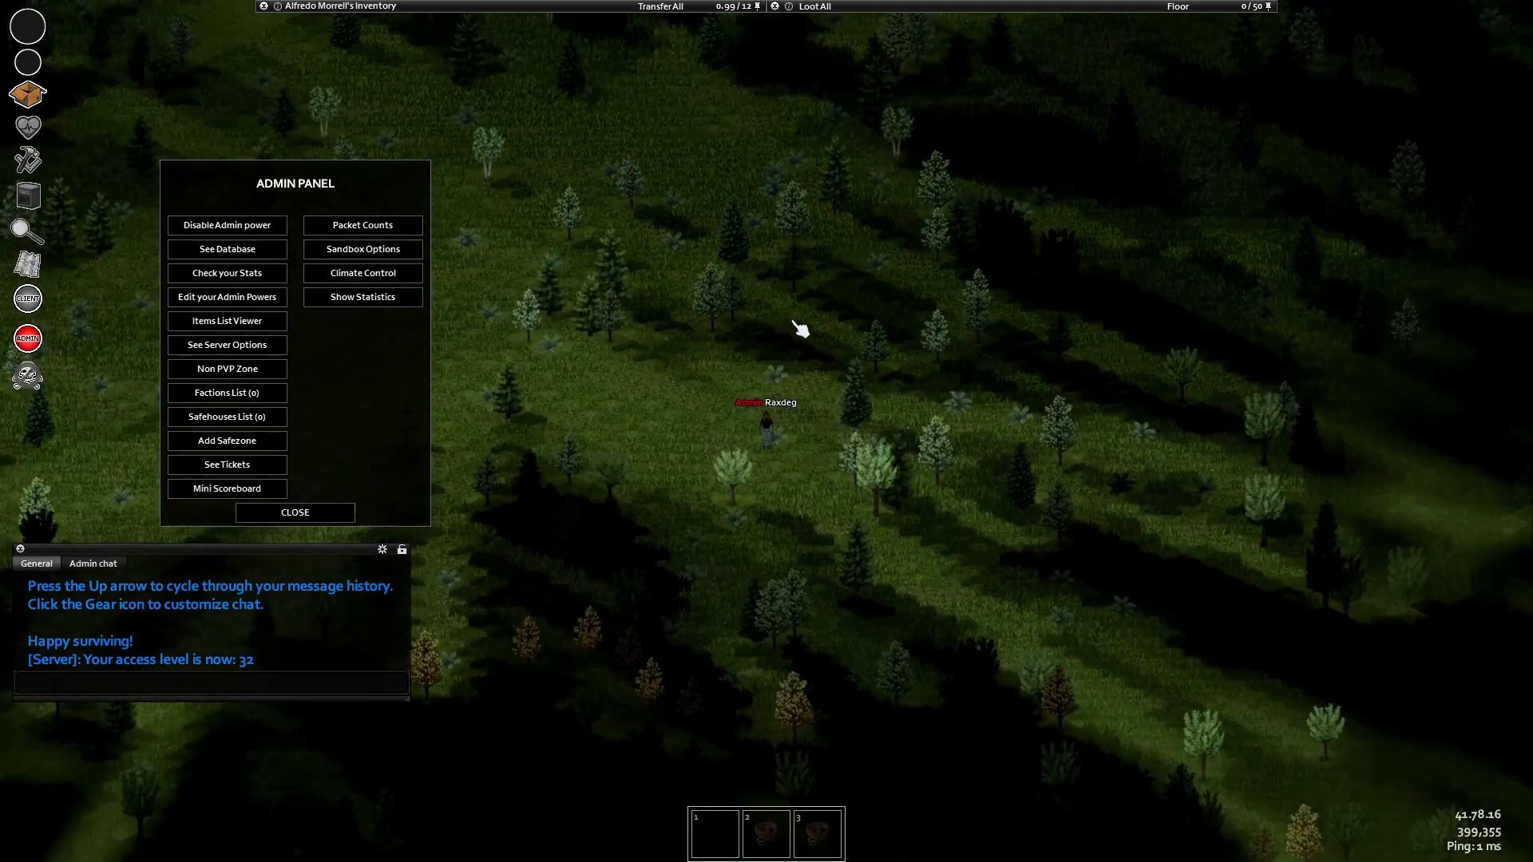
# - Walk through the forest to the cut-off end of the dual road and inspect where the asphalt stops in the grass
pyautogui.press('w')
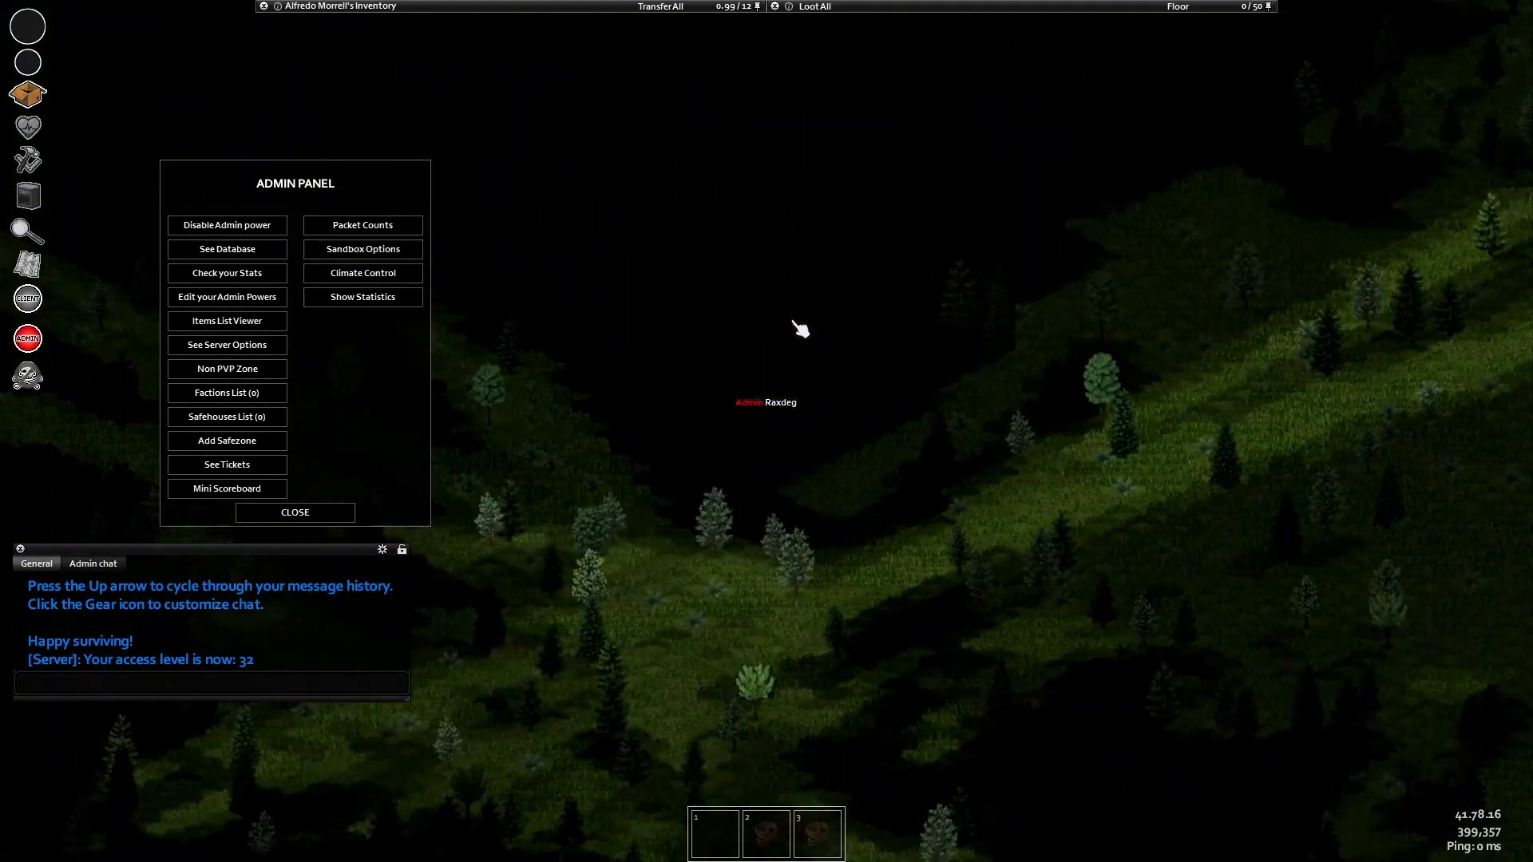
pyautogui.press('d')
pyautogui.press('w')
pyautogui.press('d')
pyautogui.press('s')
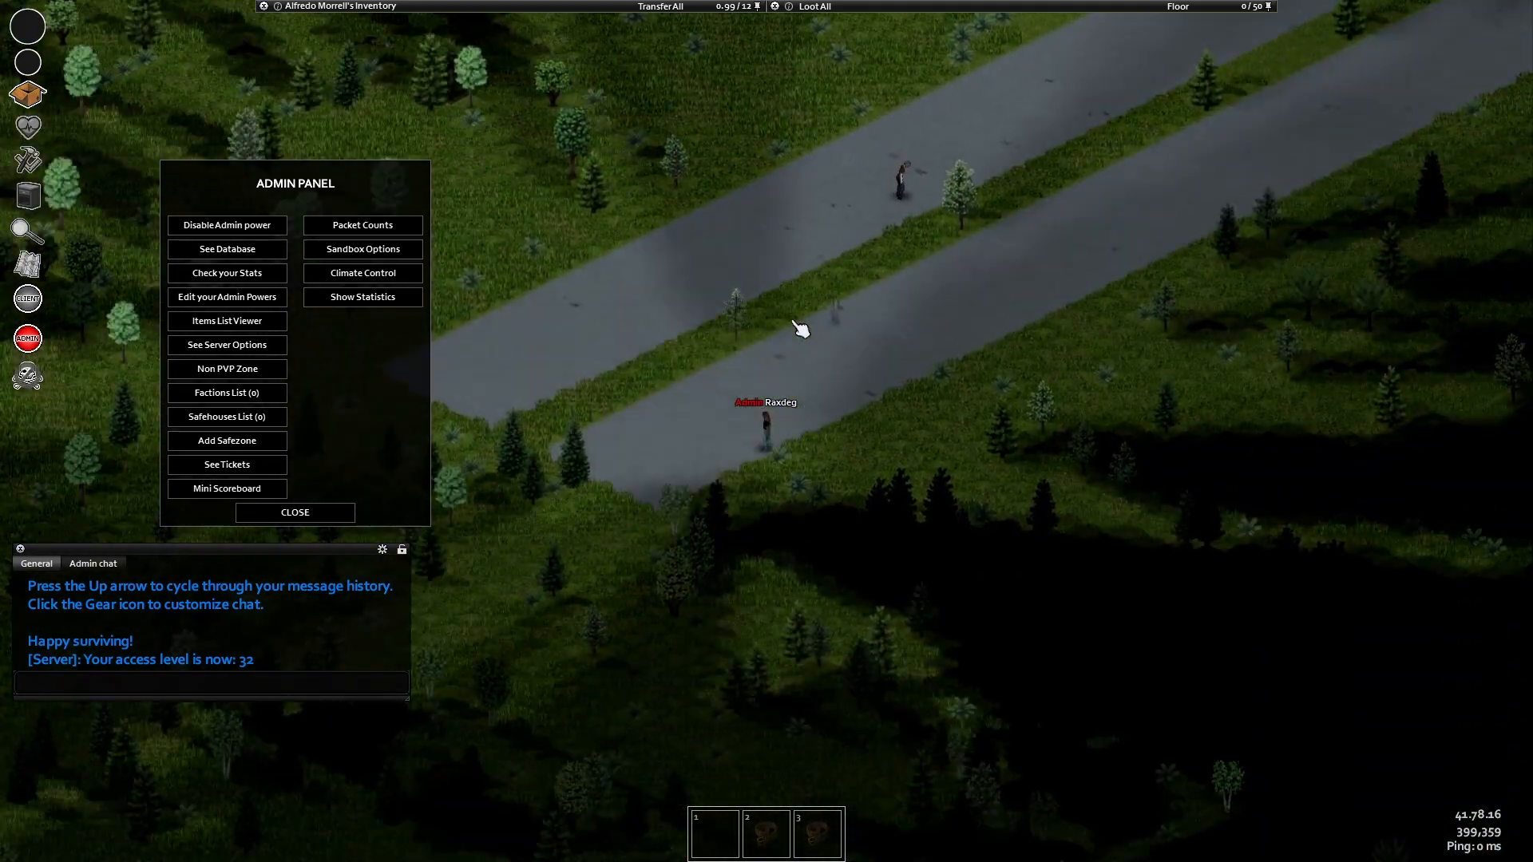
pyautogui.press('a')
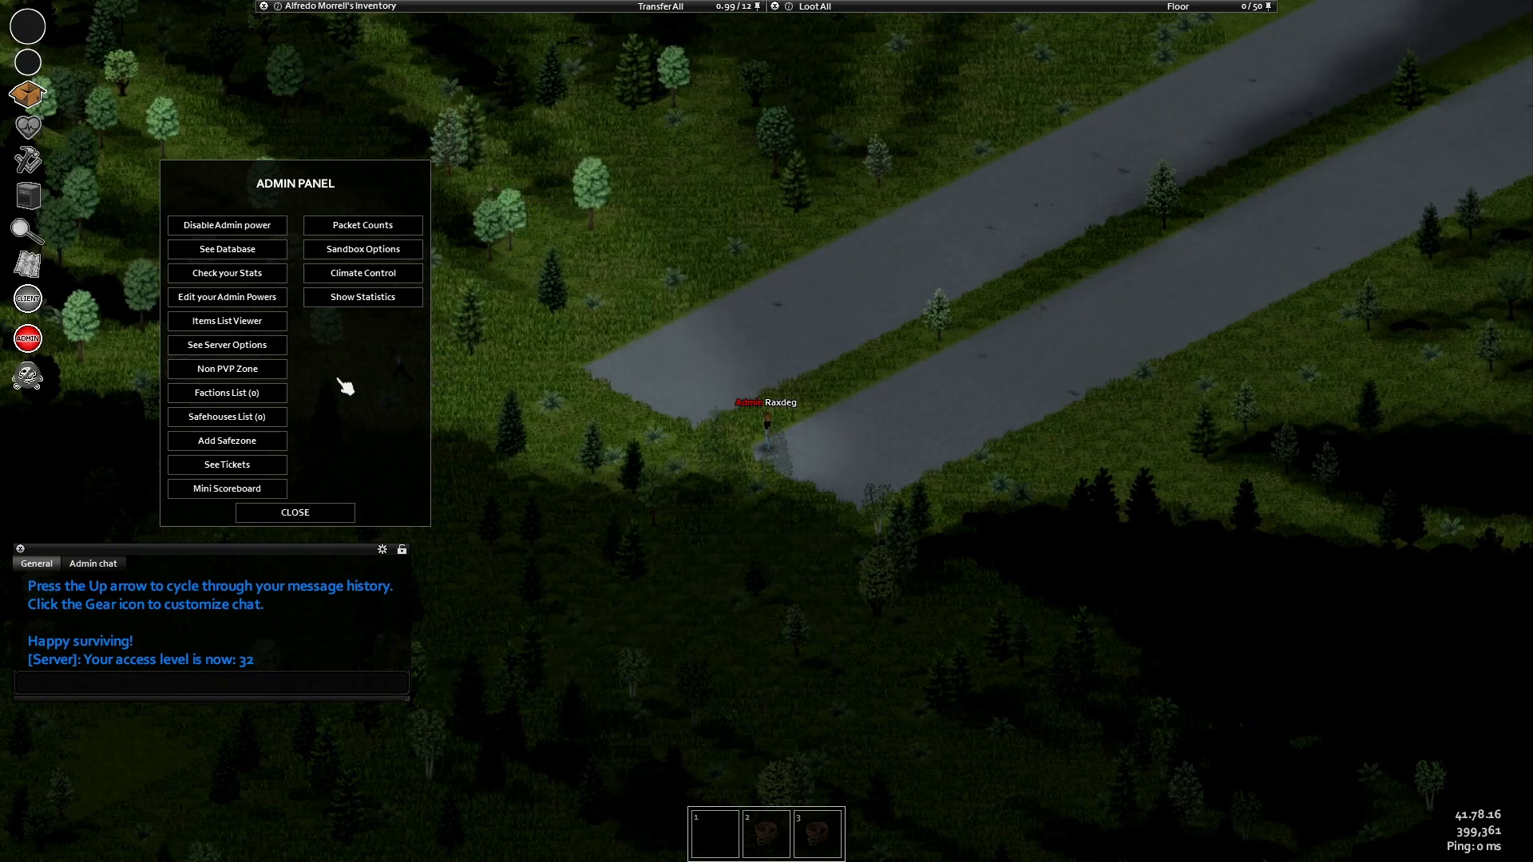
# - Close the admin panel and check the character's position on the world map
pyautogui.click(315, 527)
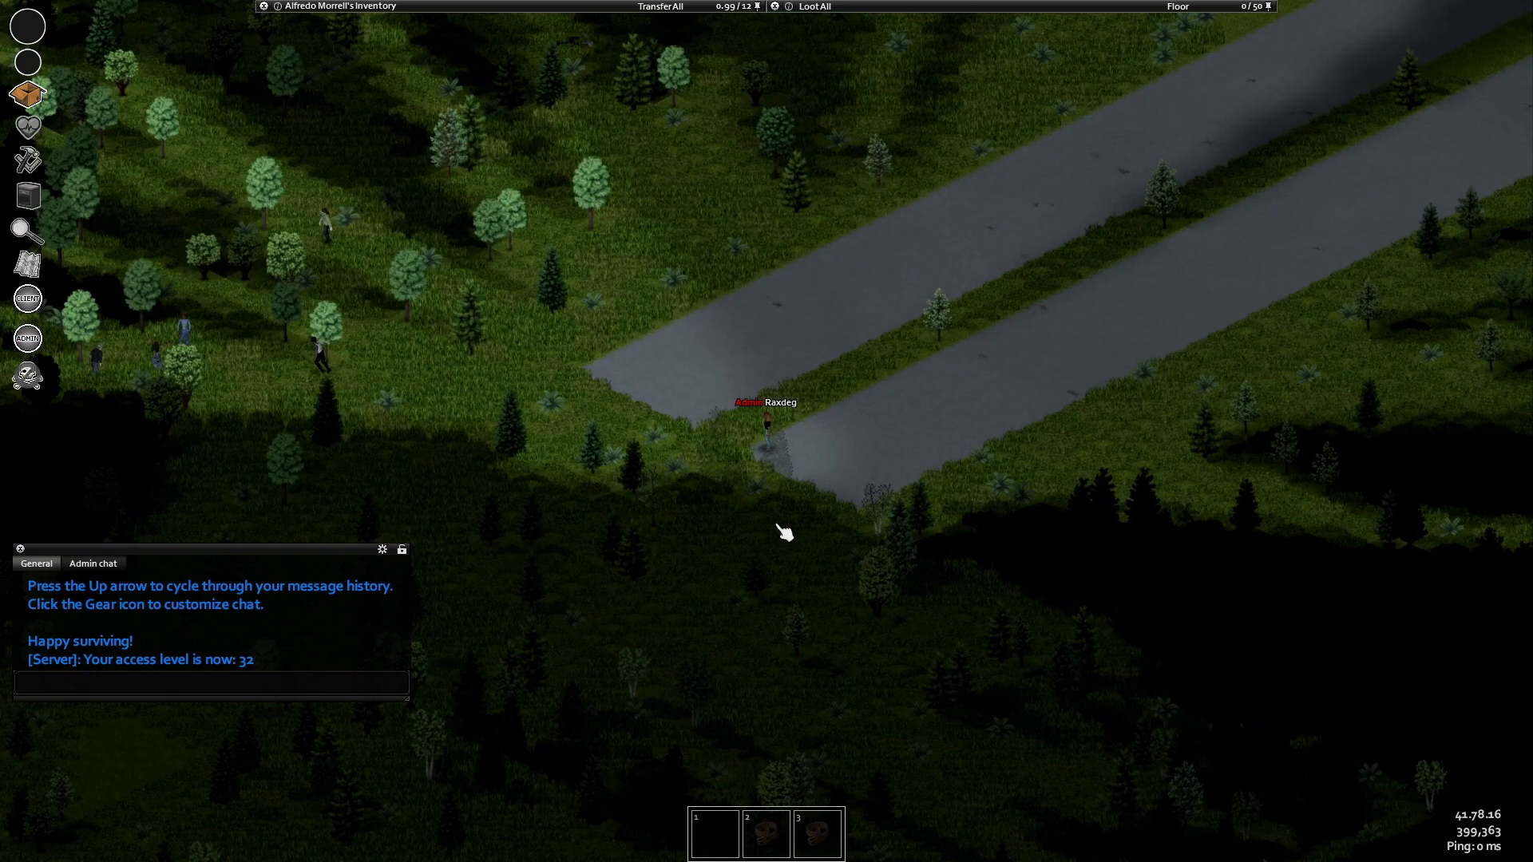
pyautogui.press('m')
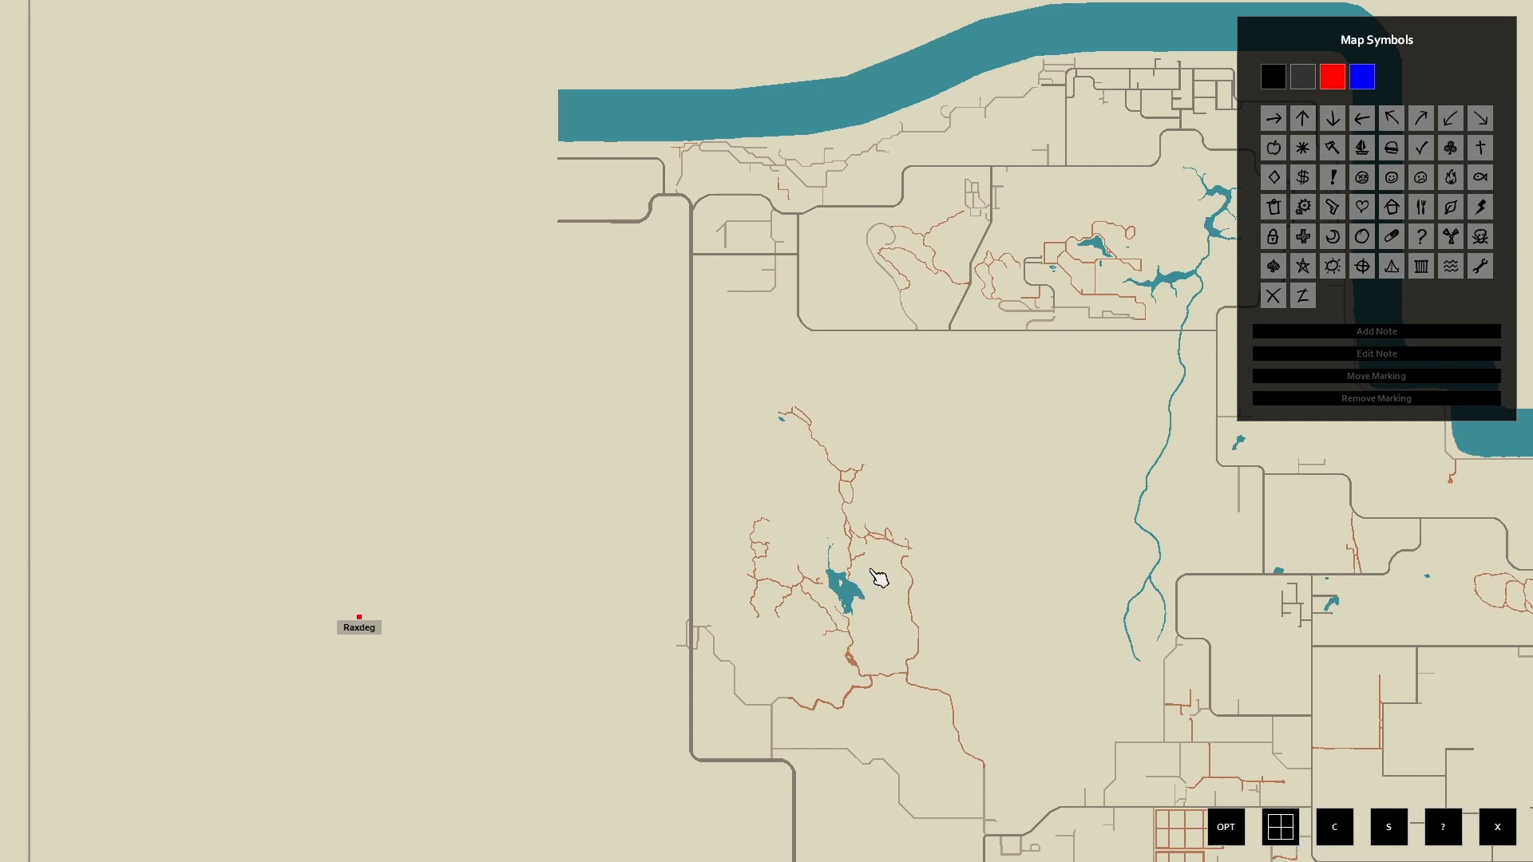
pyautogui.press('m')
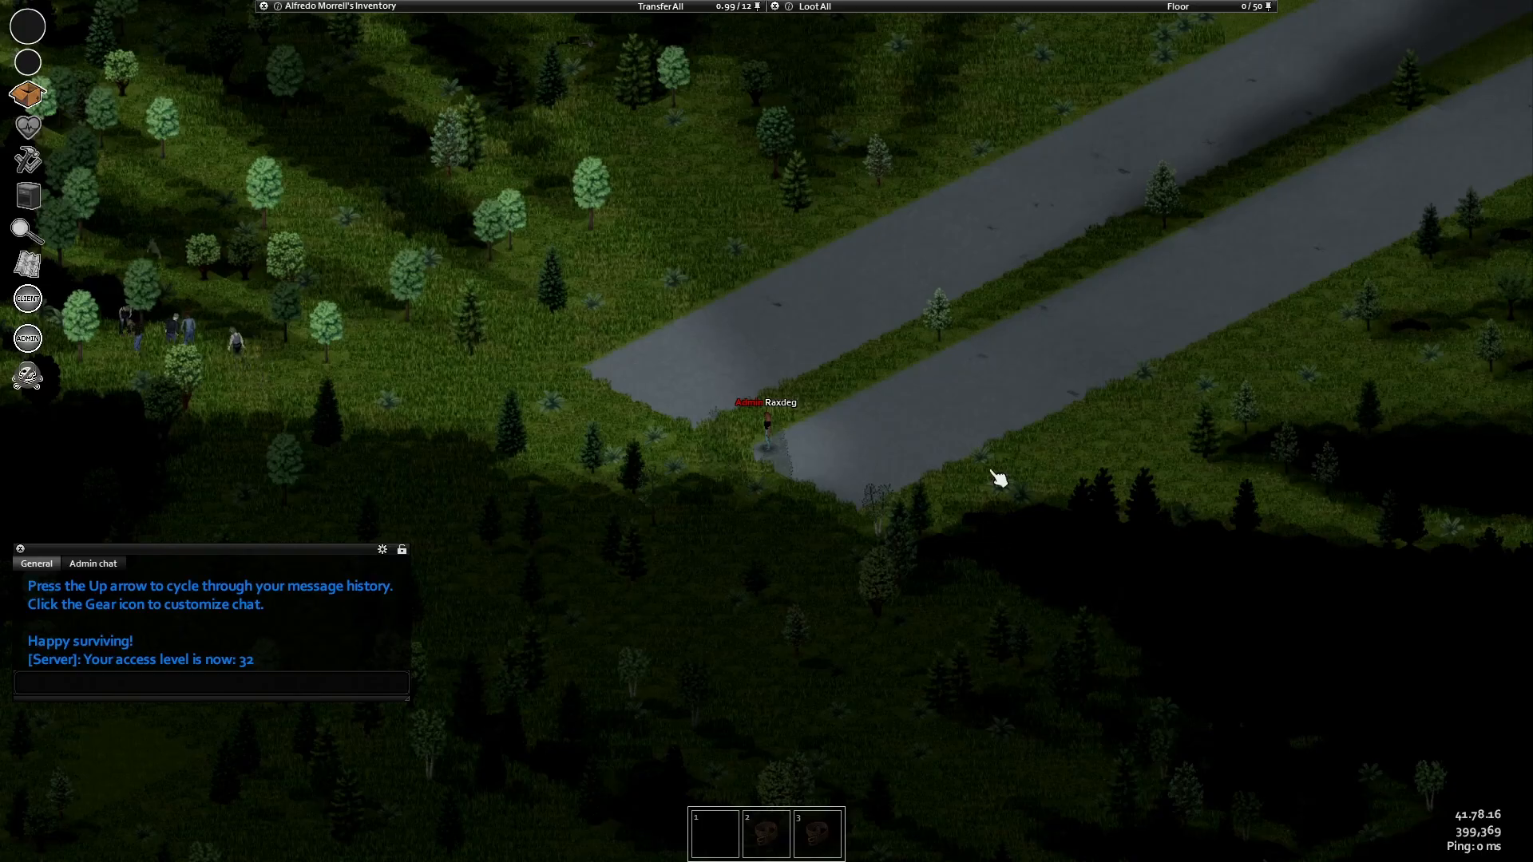
# - Walk along the dual road's end and through the surrounding forest, checking the road edges, median and tree cover
pyautogui.hotkey('s', 'd')
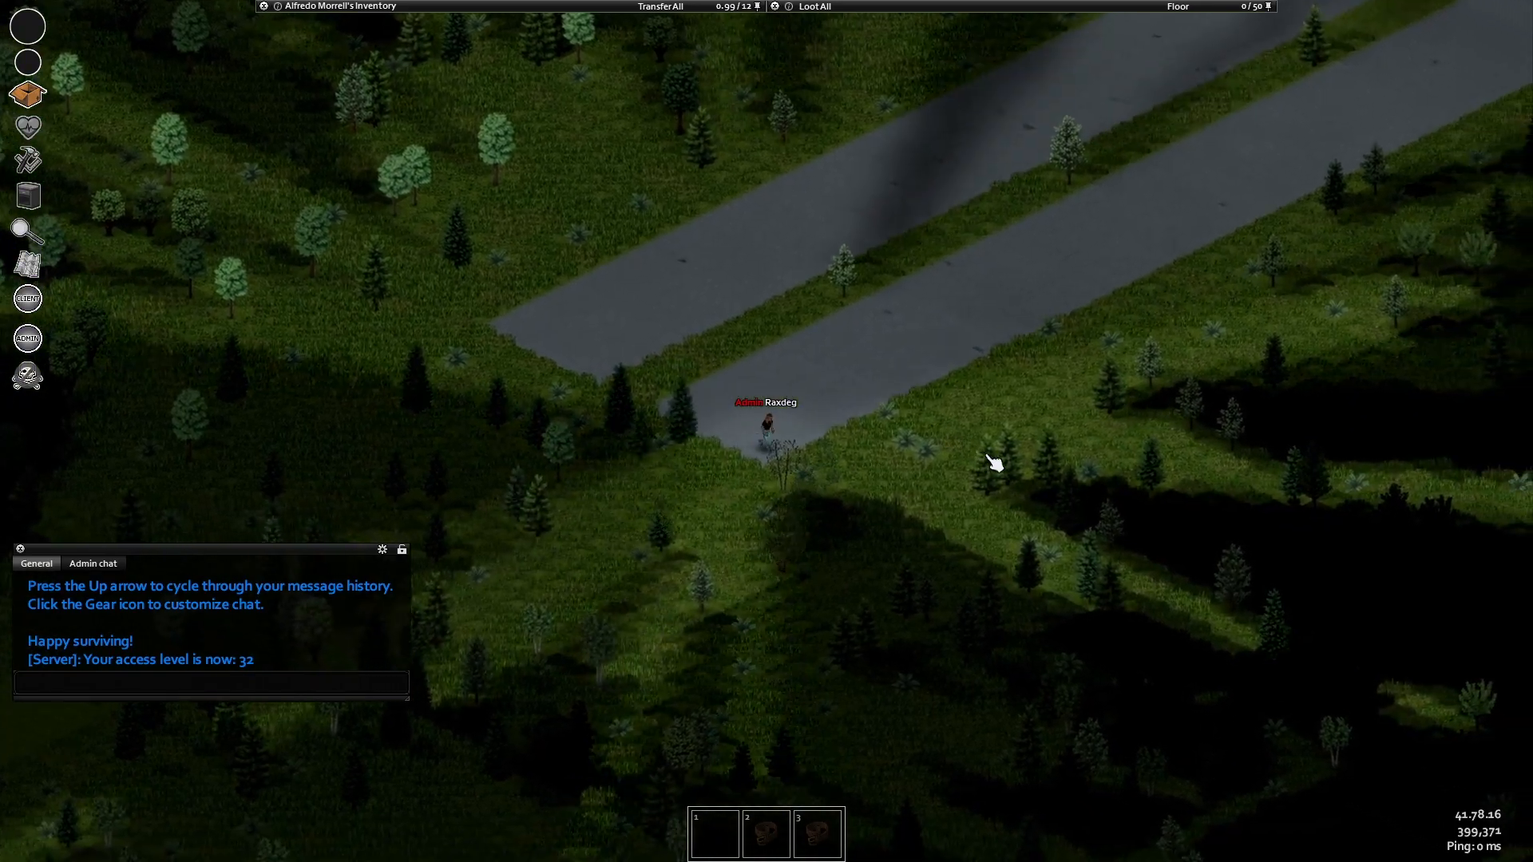
pyautogui.hotkey('s', 'd')
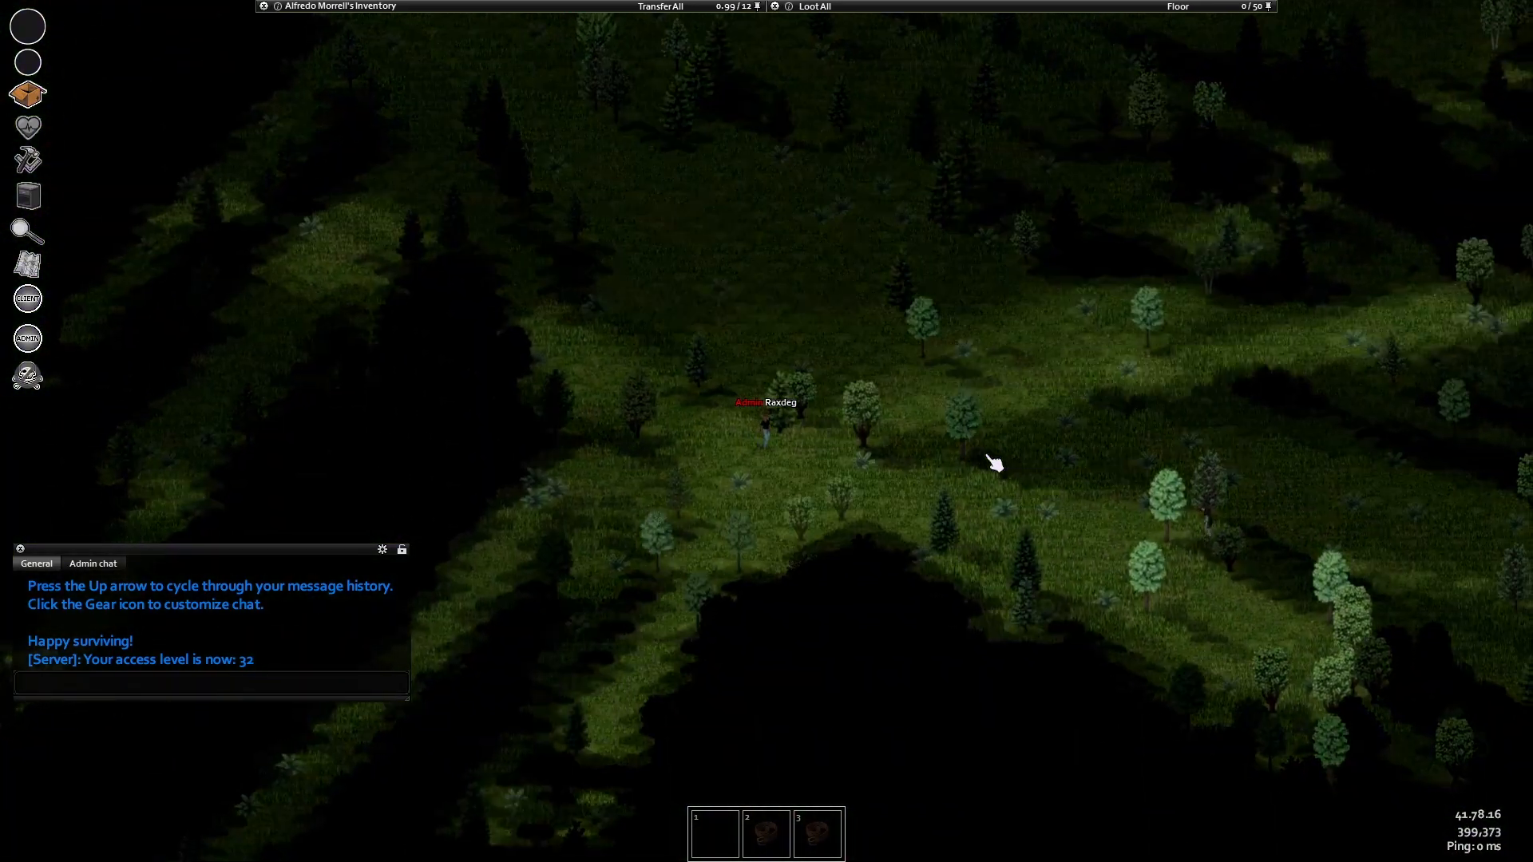
pyautogui.hotkey('s', 'd')
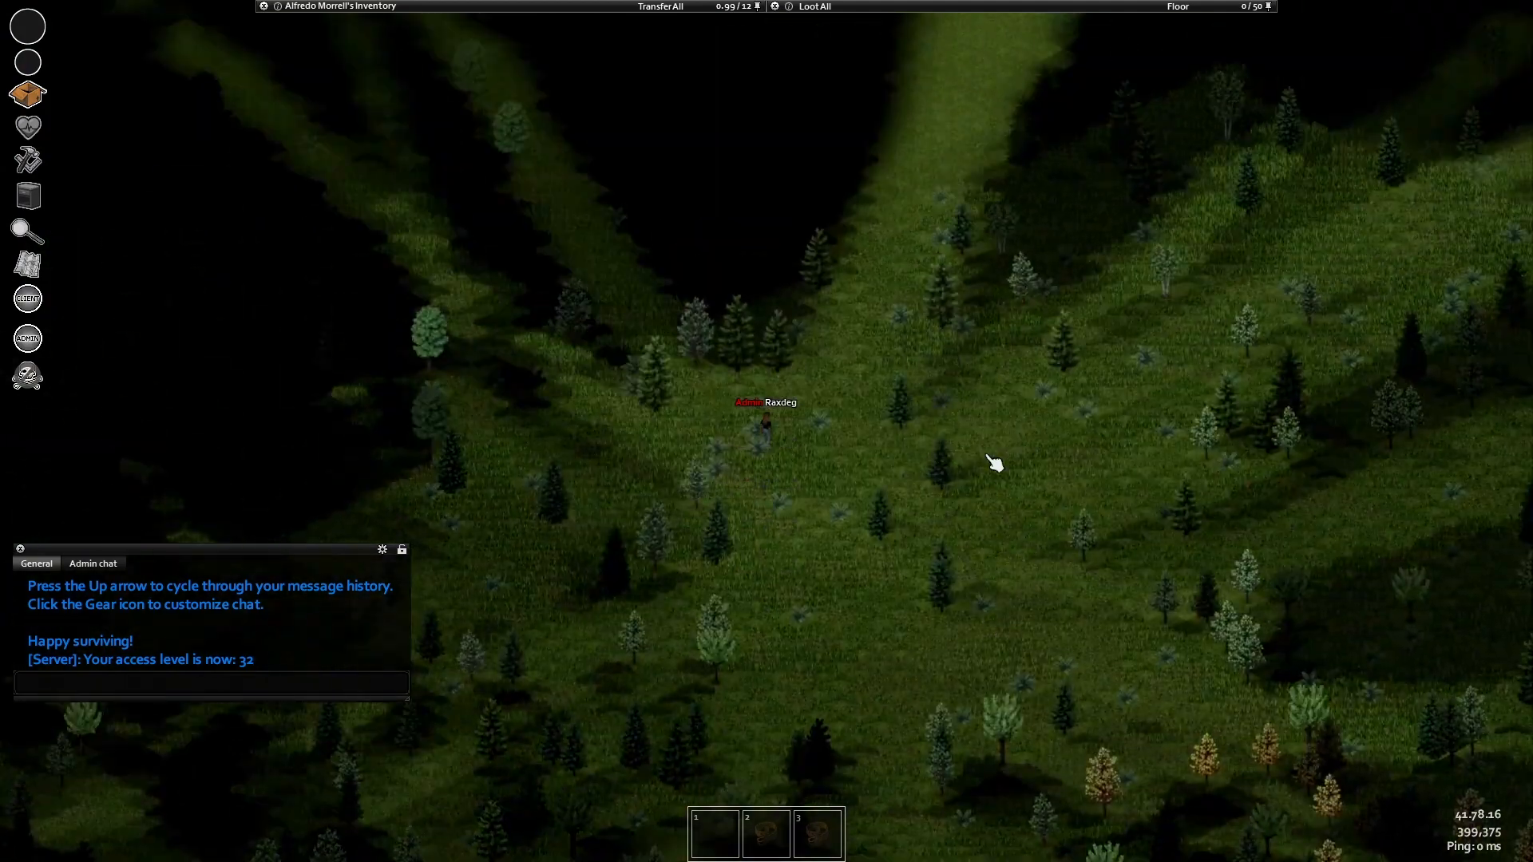
pyautogui.hotkey('s', 'd')
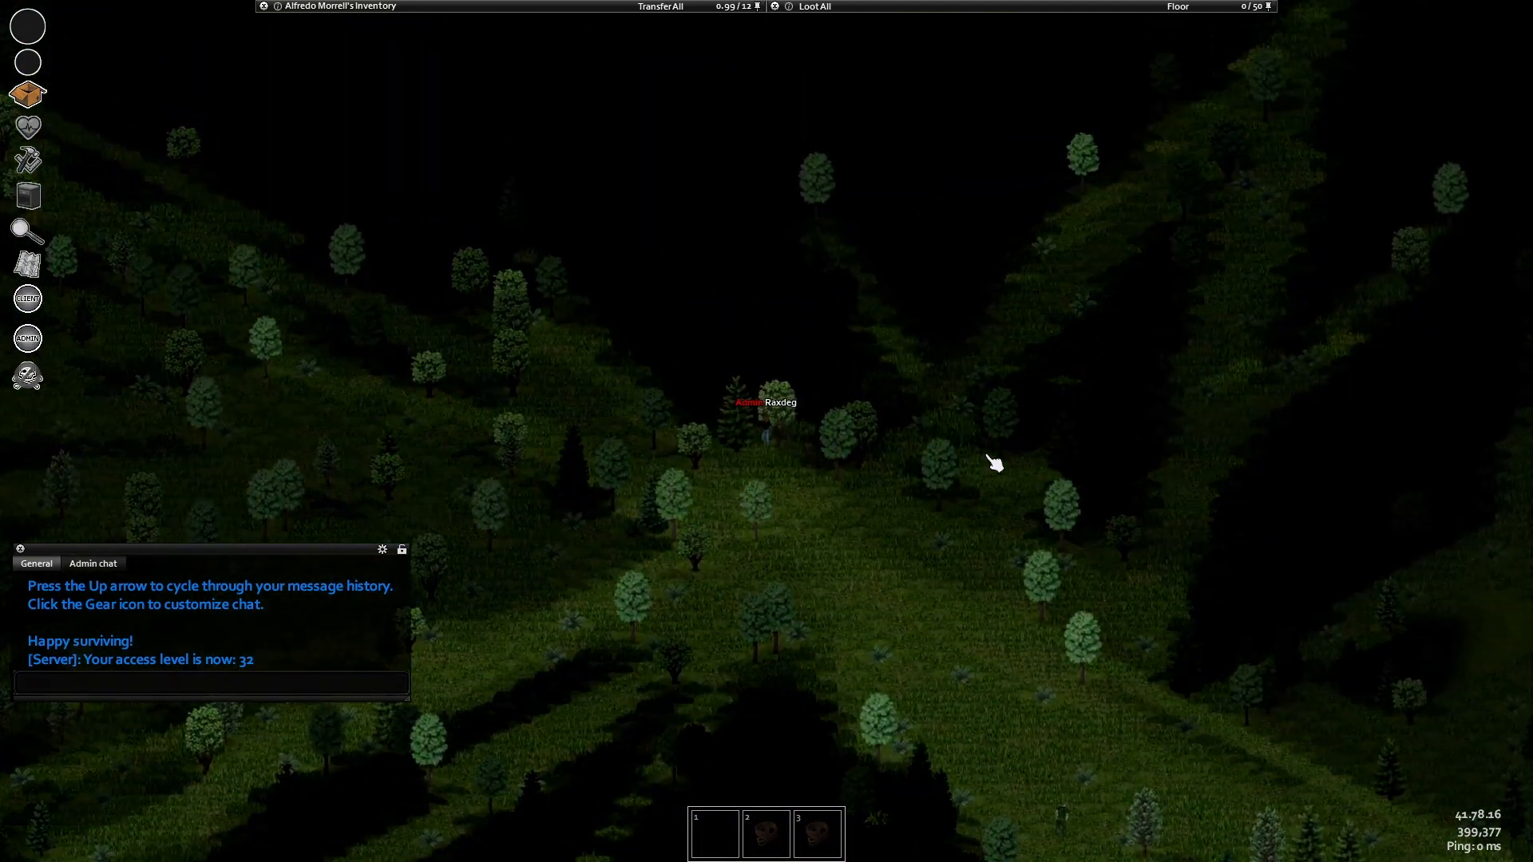
pyautogui.hotkey('s', 'd')
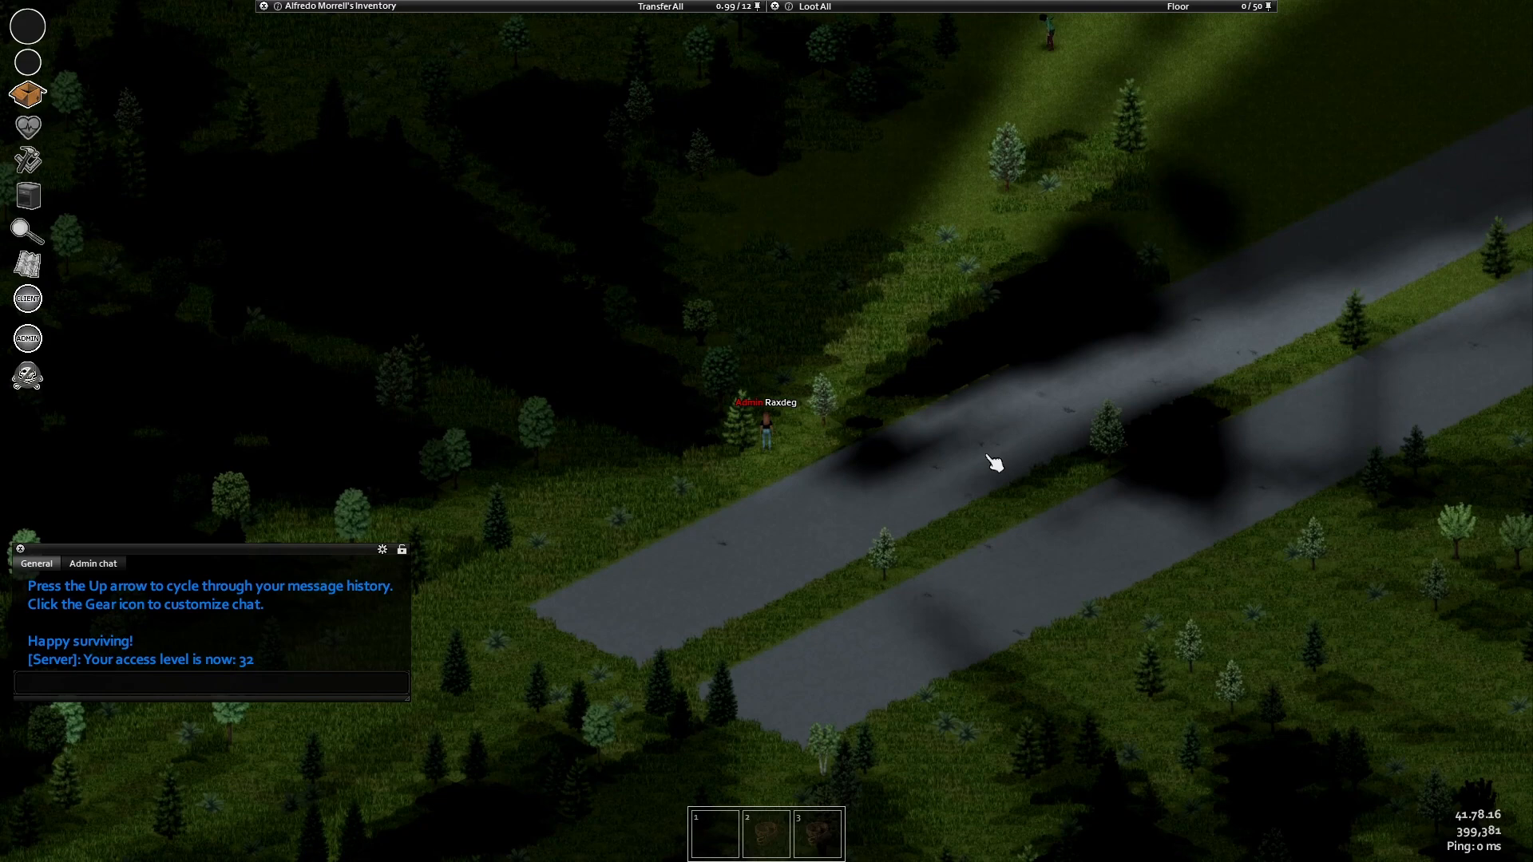
pyautogui.hotkey('s', 'd')
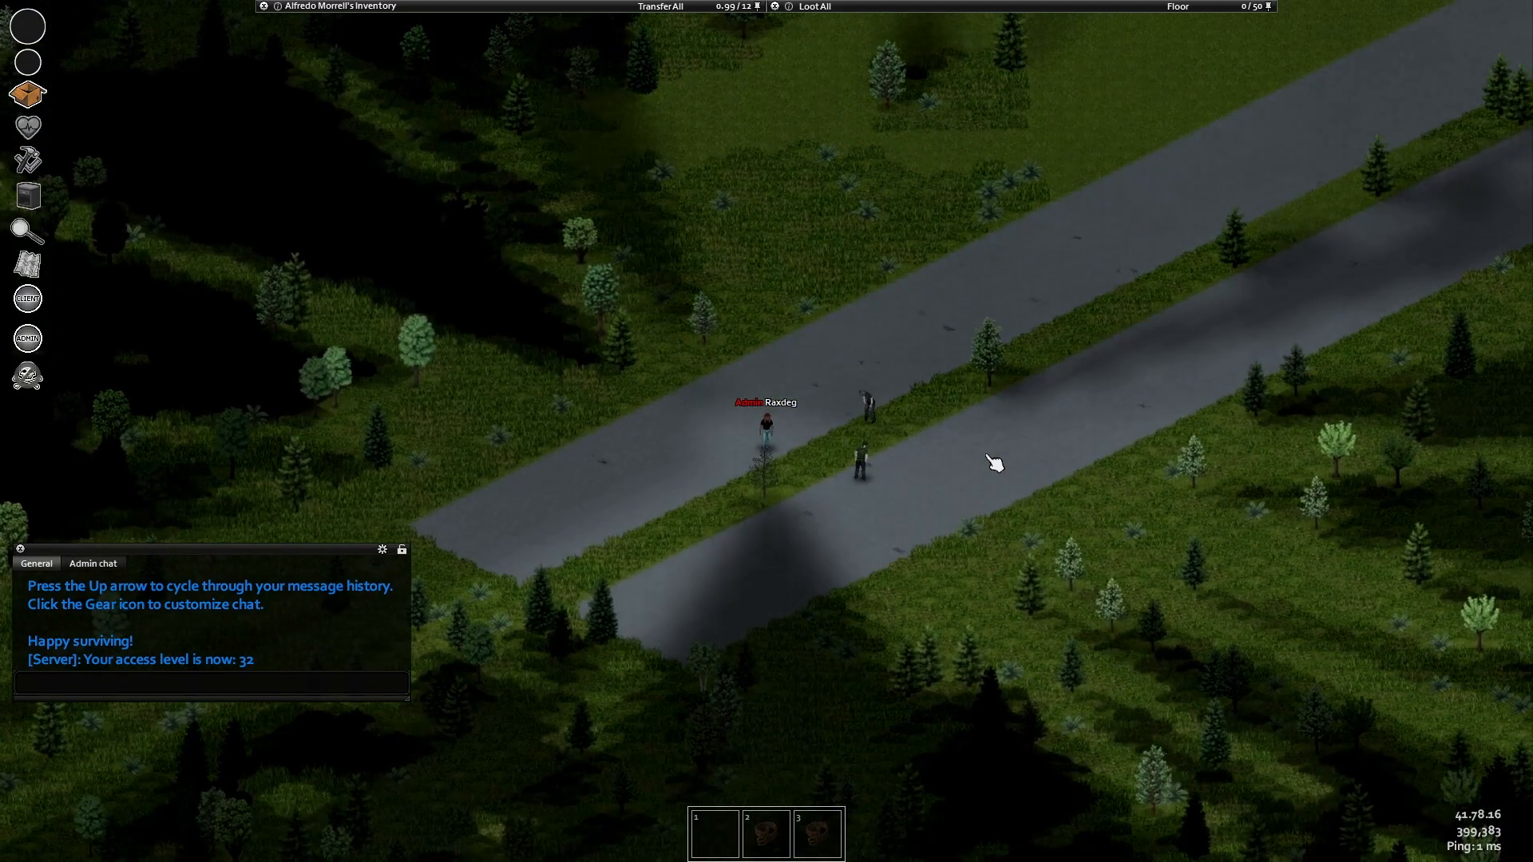
pyautogui.hotkey('s', 'd')
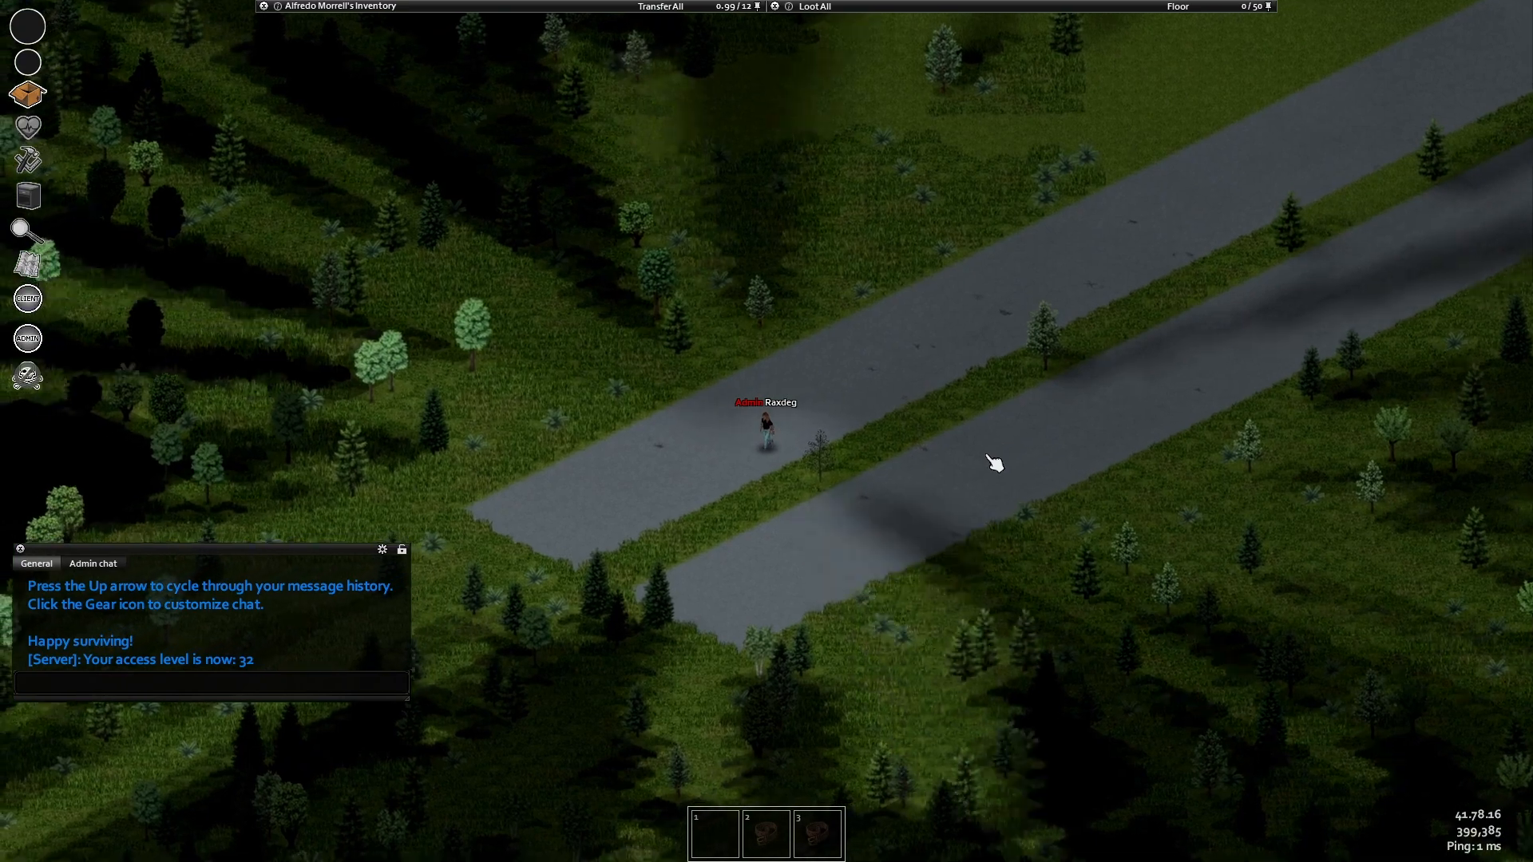
pyautogui.hotkey('s', 'd')
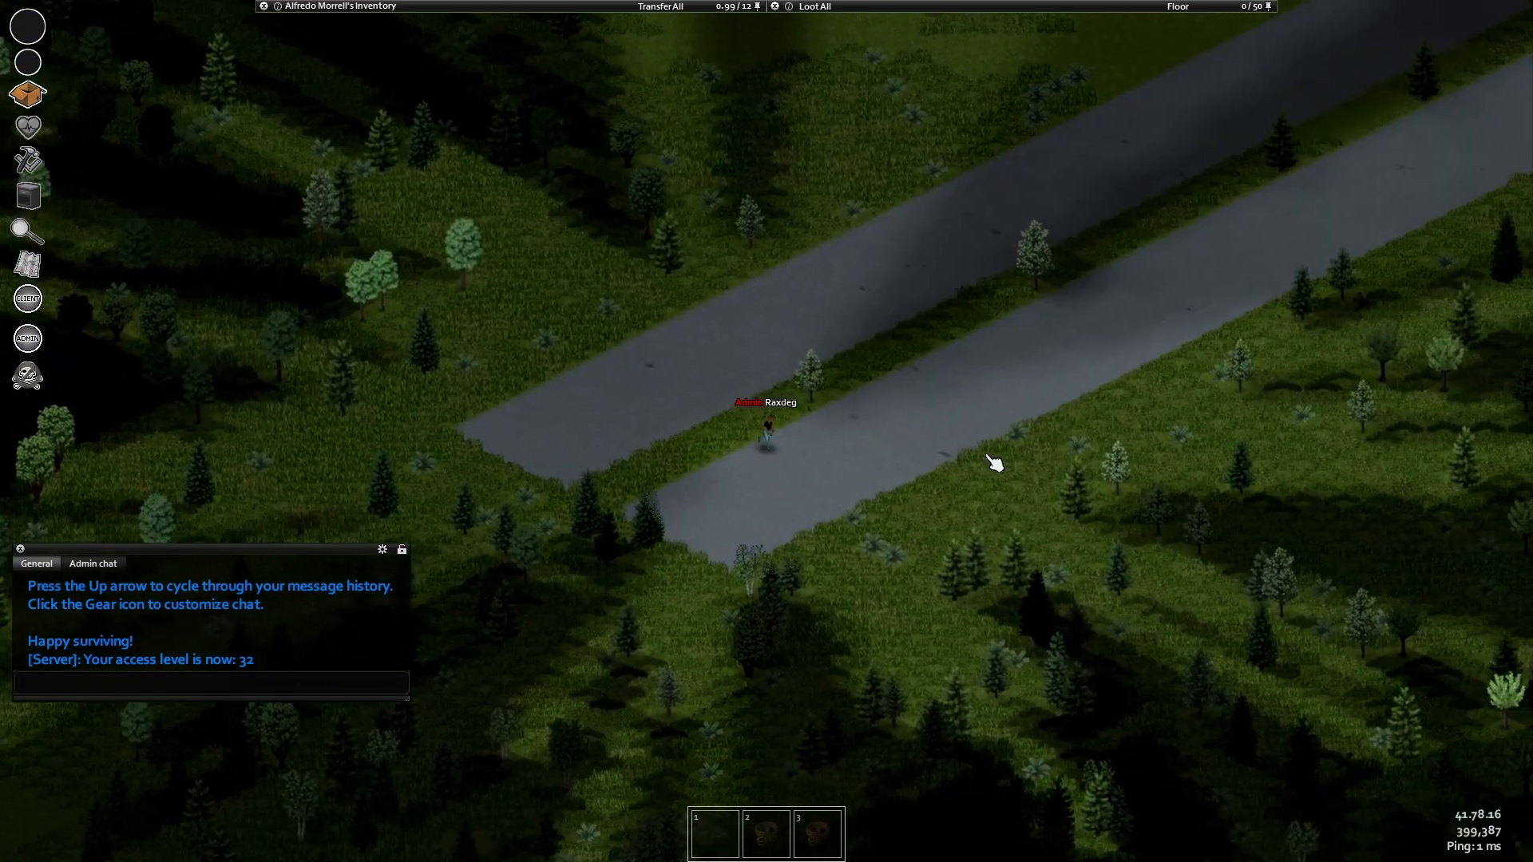
pyautogui.hotkey('s', 'd')
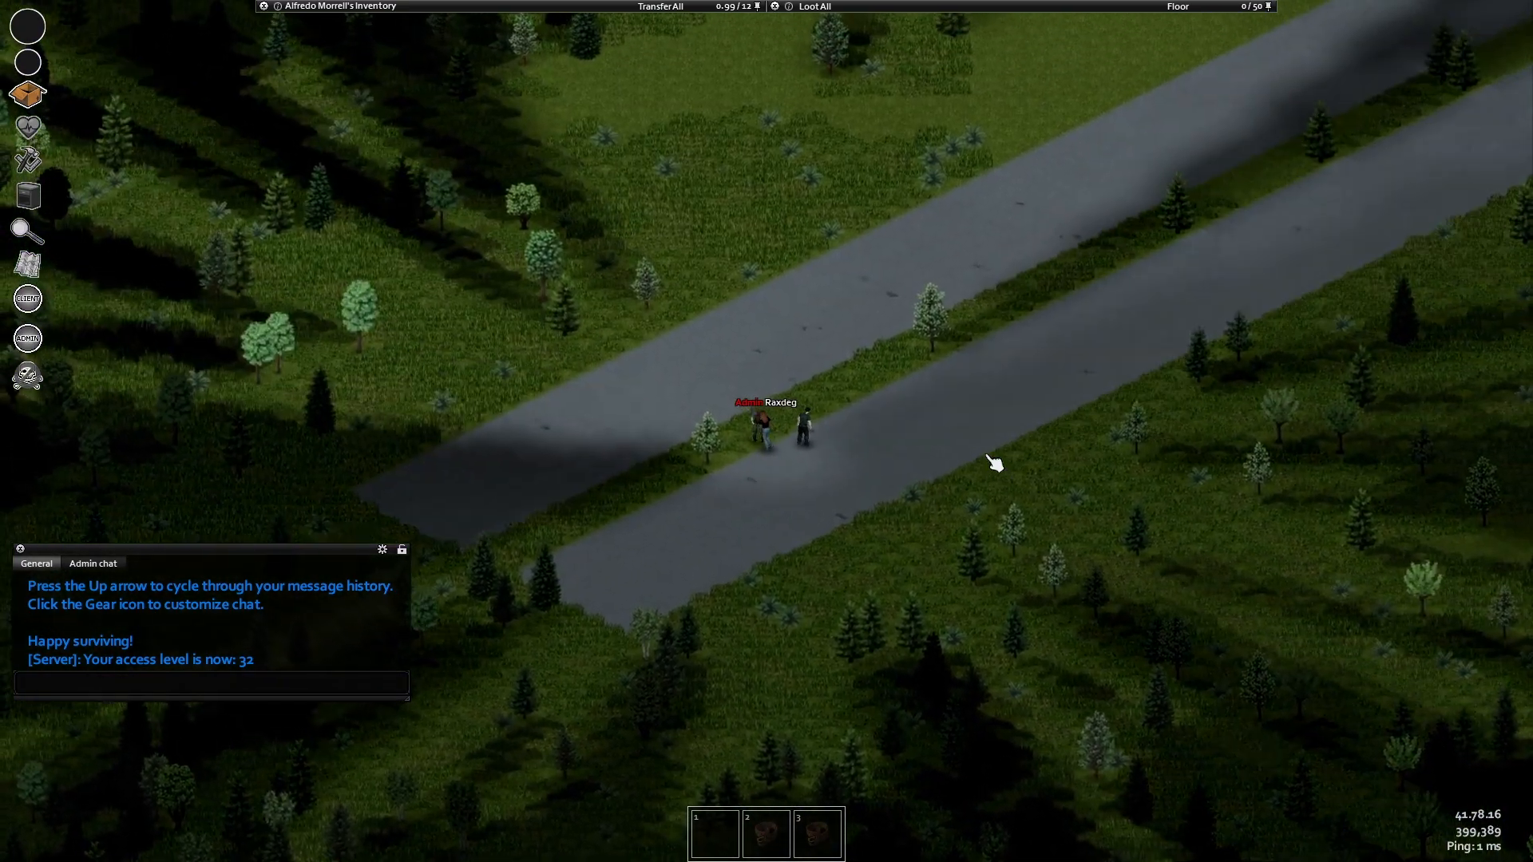
pyautogui.hotkey('s', 'd')
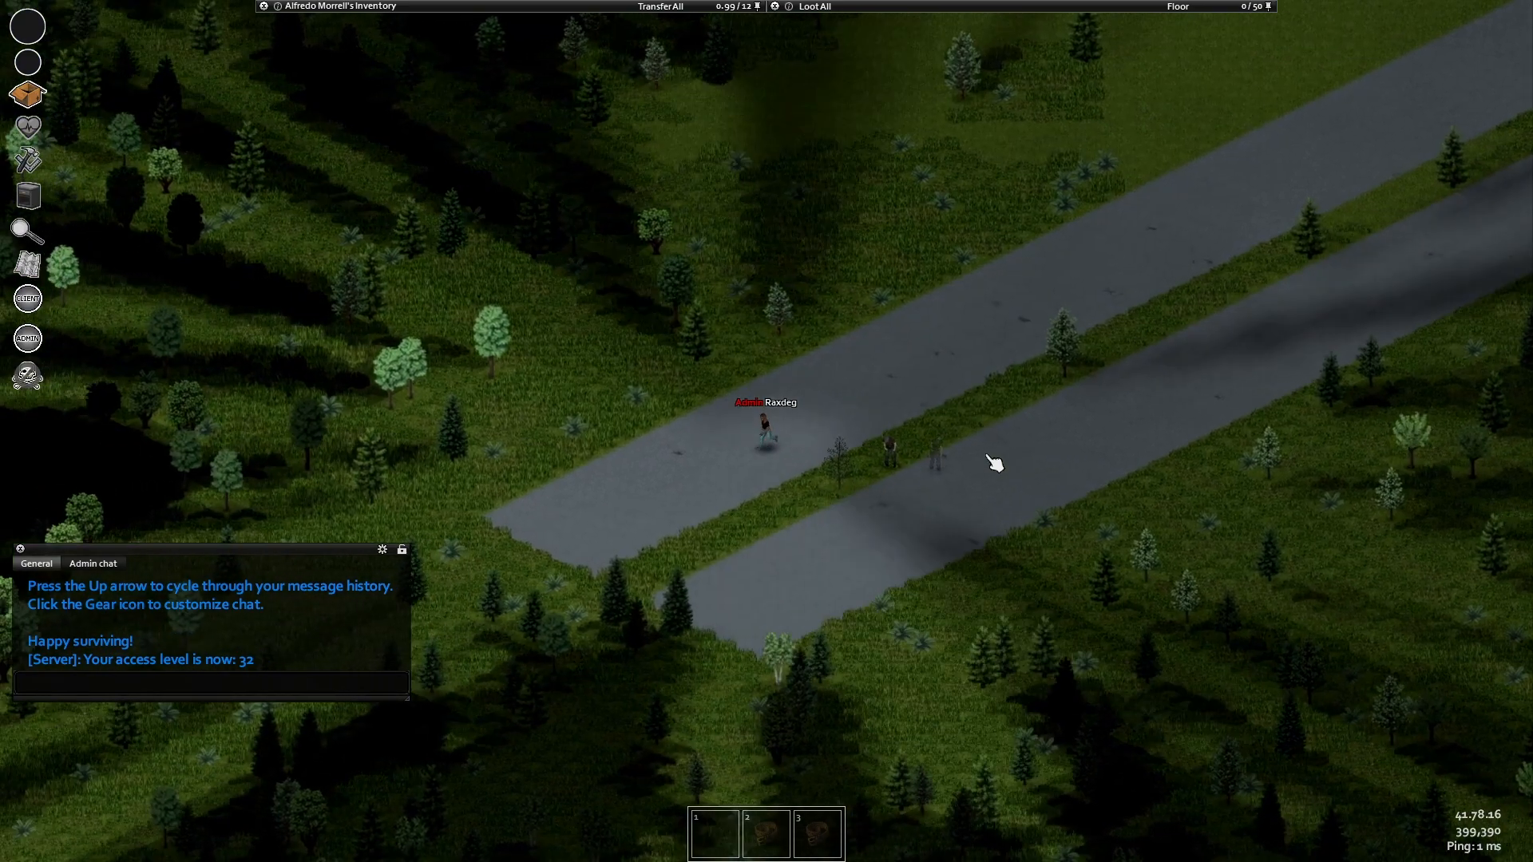
pyautogui.hotkey('s', 'd')
# - Leave the hosted world for the main menu and exit the game to the desktop
pyautogui.press('Escape')
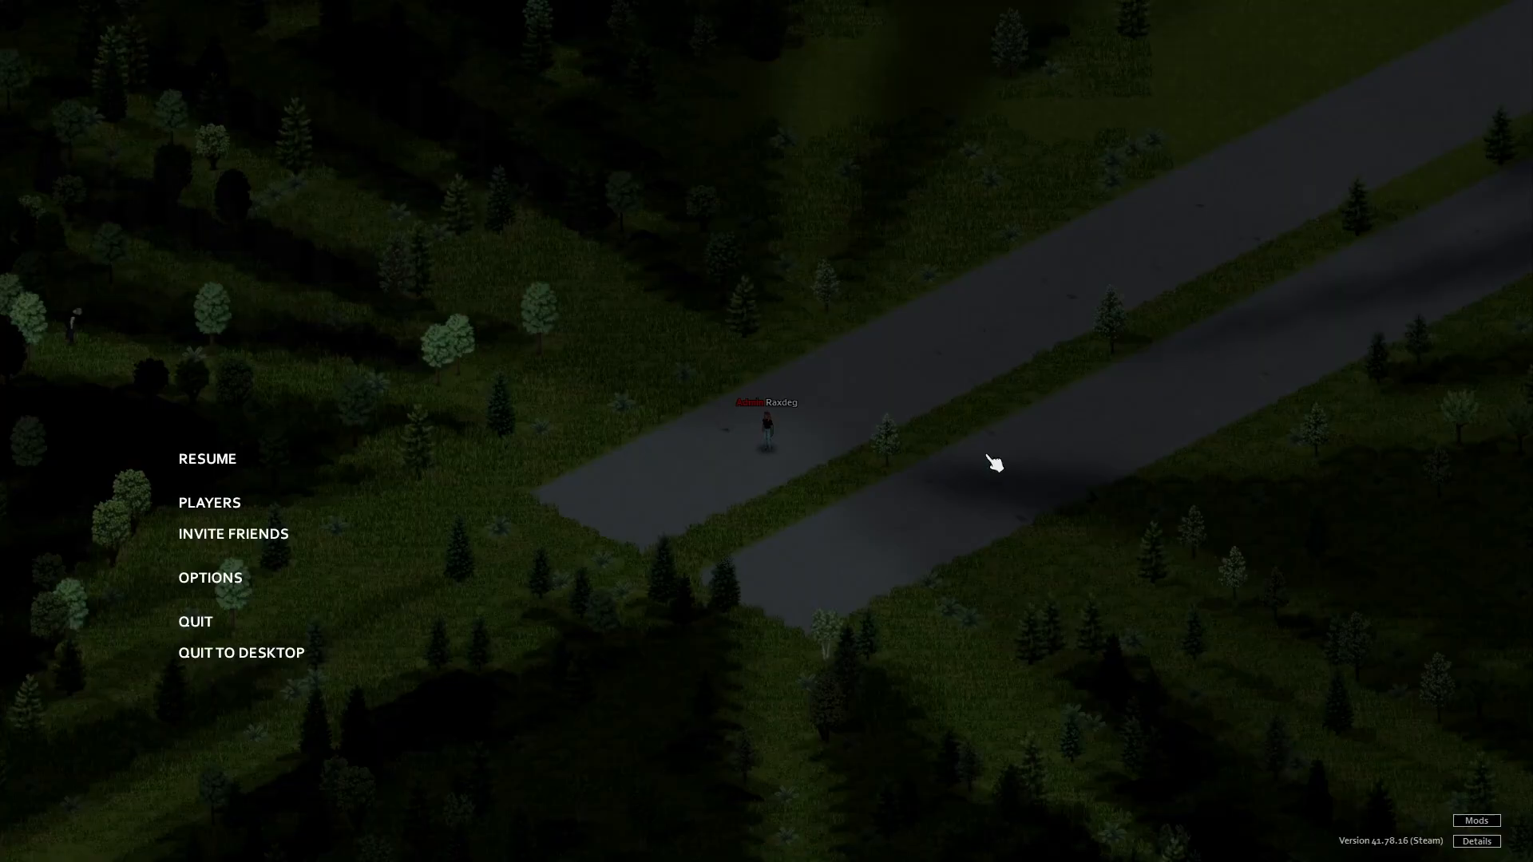
pyautogui.click(198, 622)
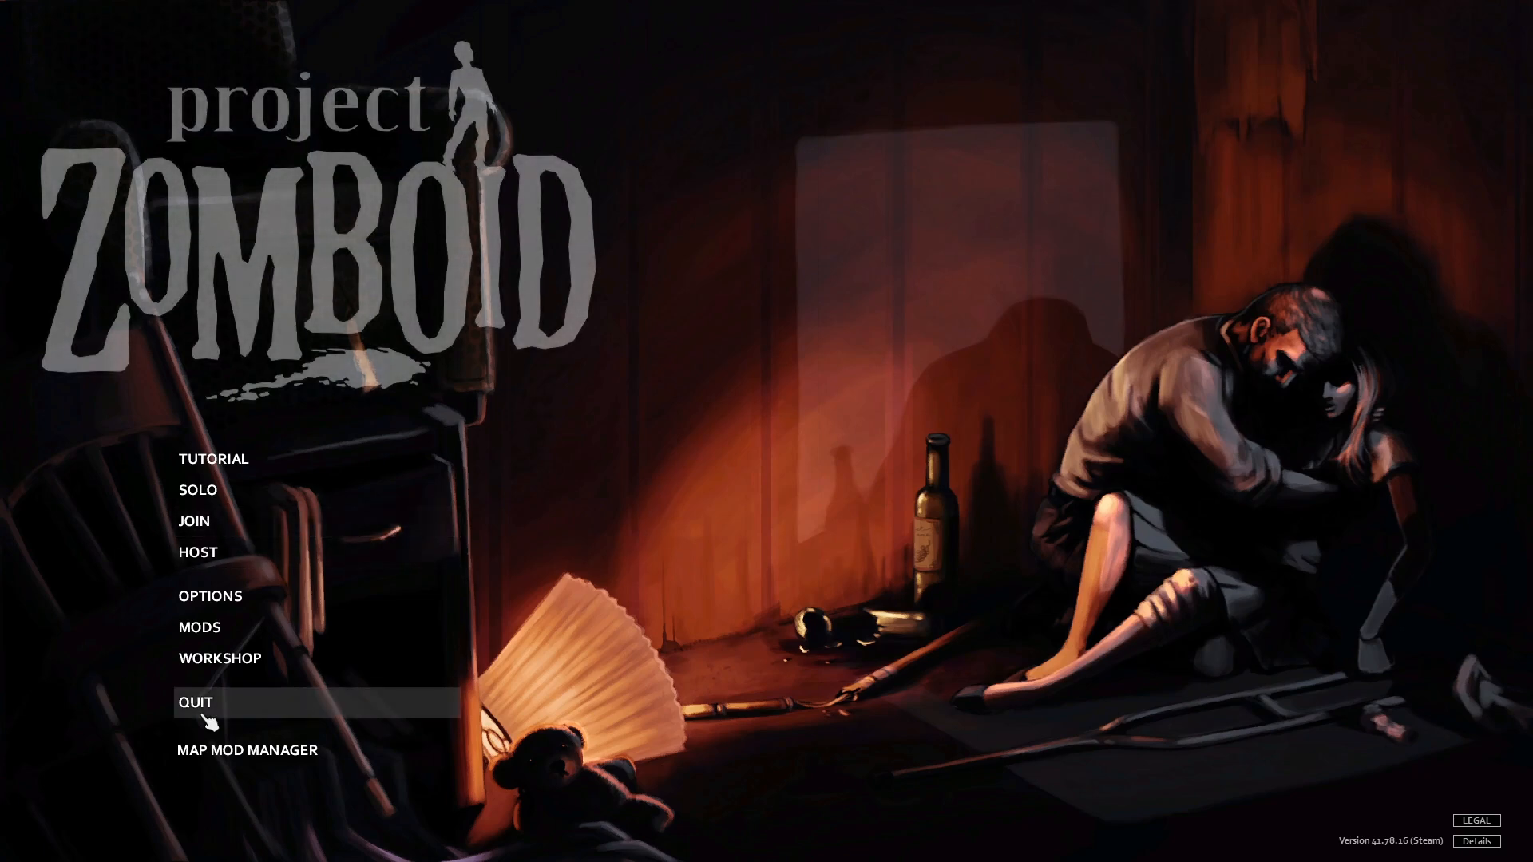
pyautogui.click(317, 704)
pyautogui.click(723, 461)
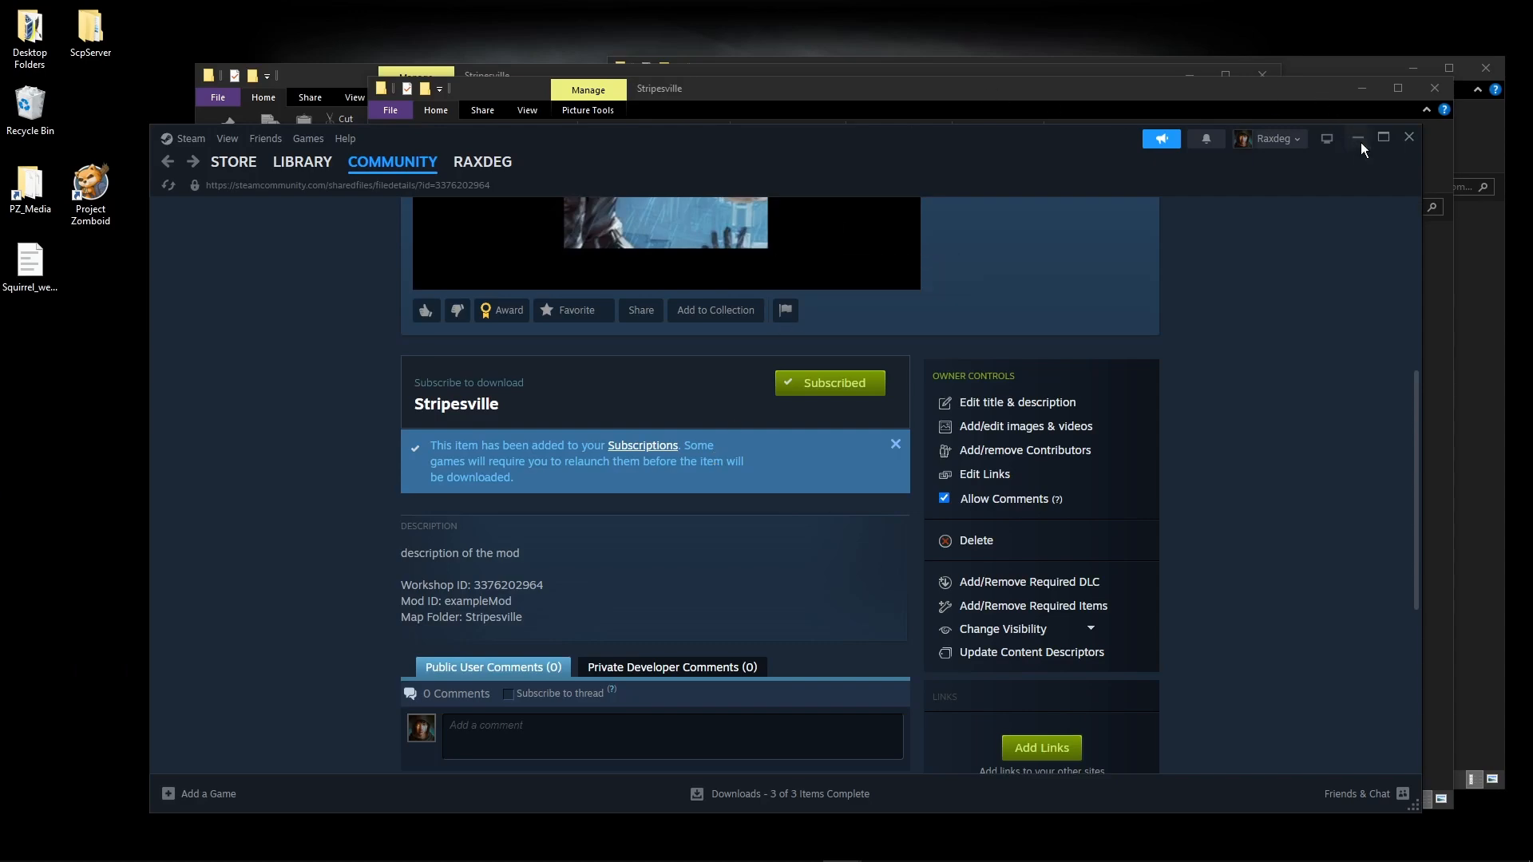
# - Minimize Steam, arrange two File Explorer windows side by side, and show the Zomboid Workshop's Stripesville folder in one
pyautogui.click(1358, 139)
pyautogui.moveTo(773, 99); pyautogui.dragTo(1530, 120)
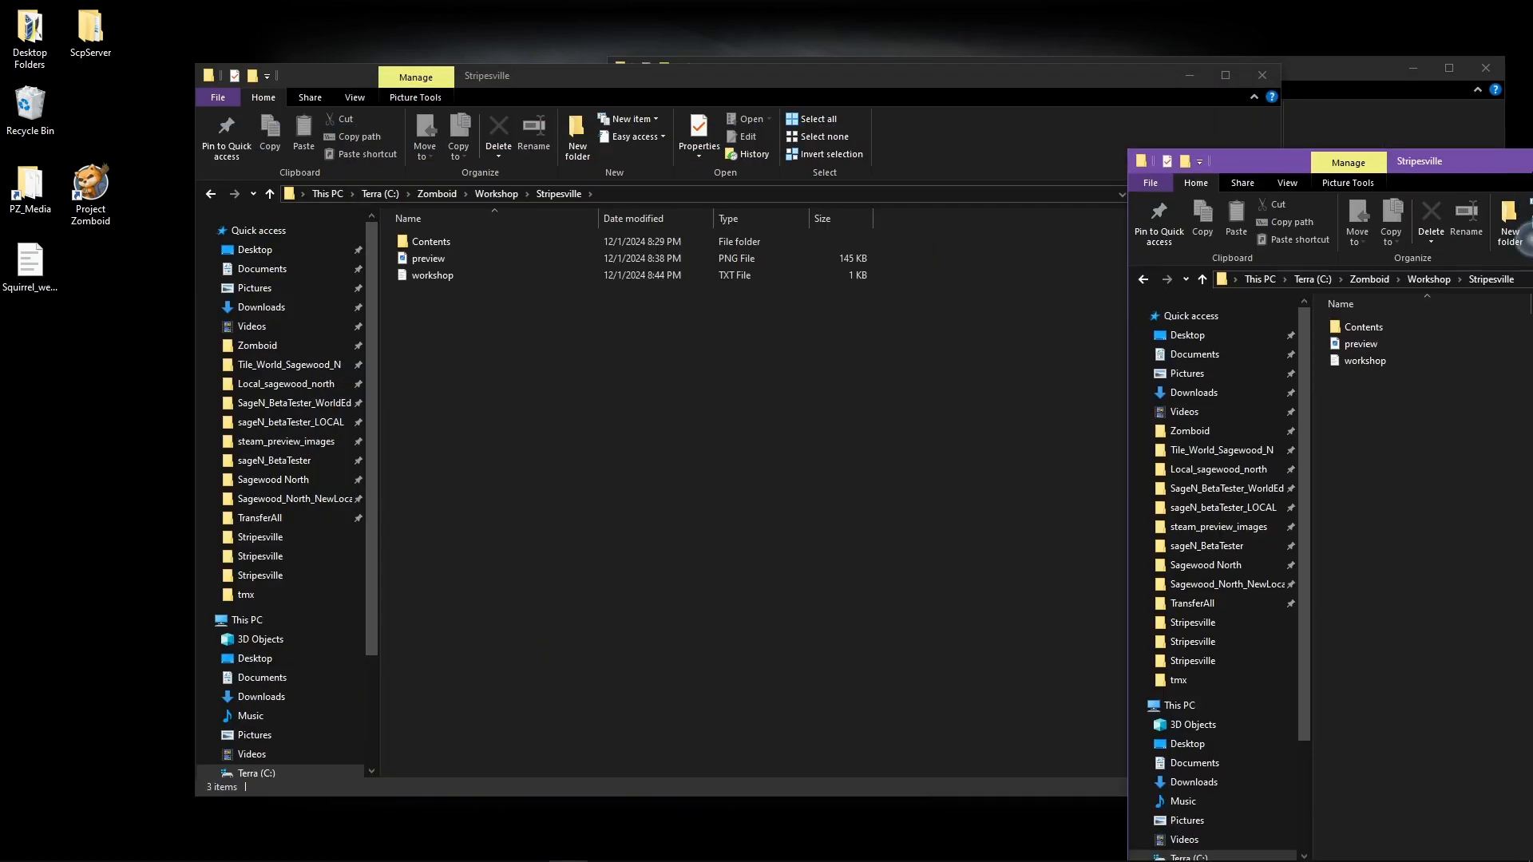
pyautogui.click(445, 363)
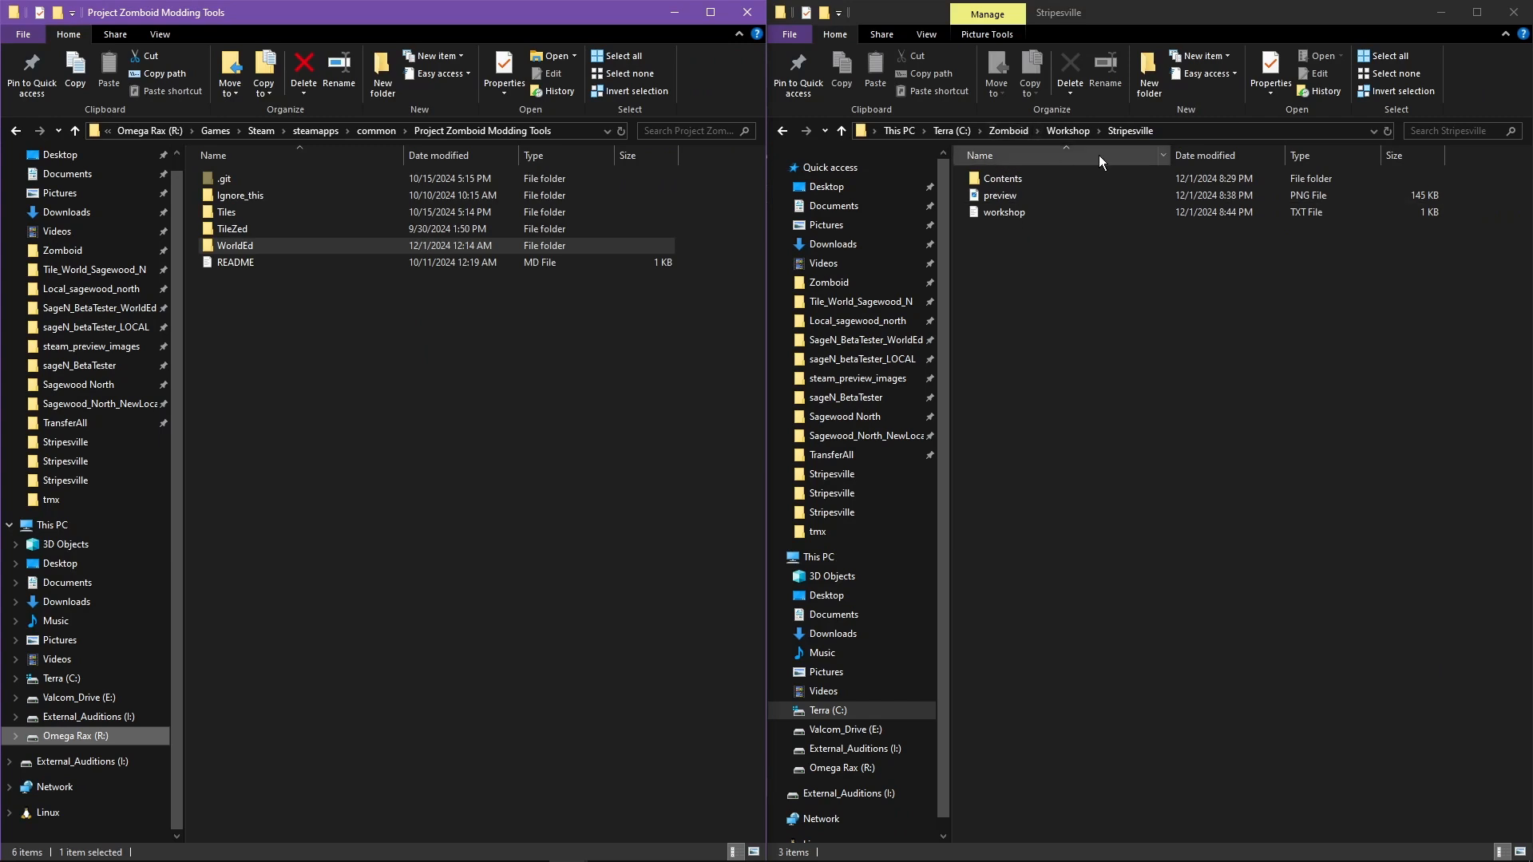
pyautogui.click(1066, 131)
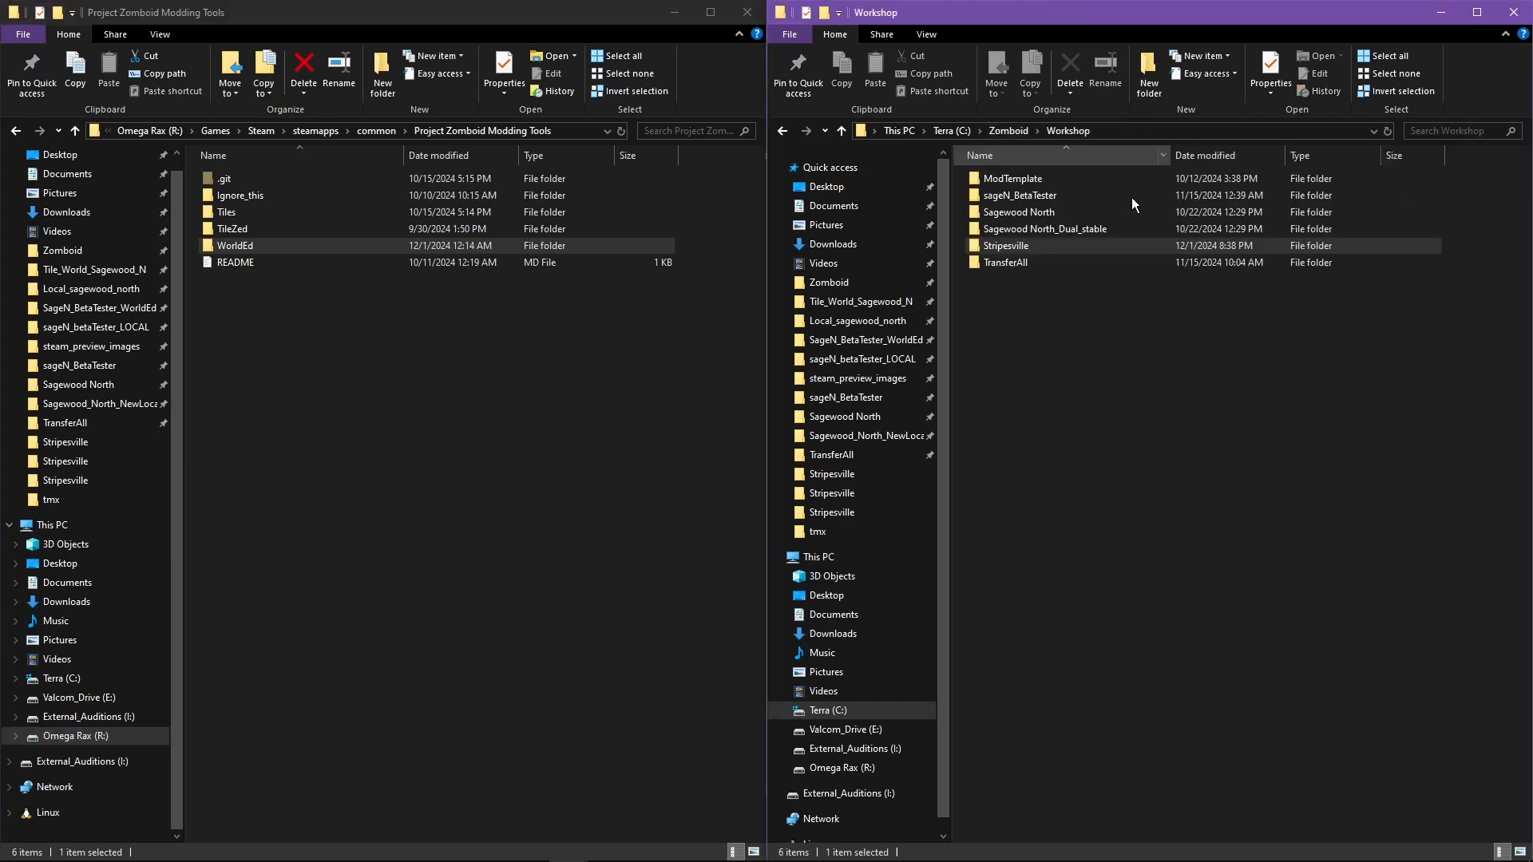
pyautogui.doubleClick(1011, 244)
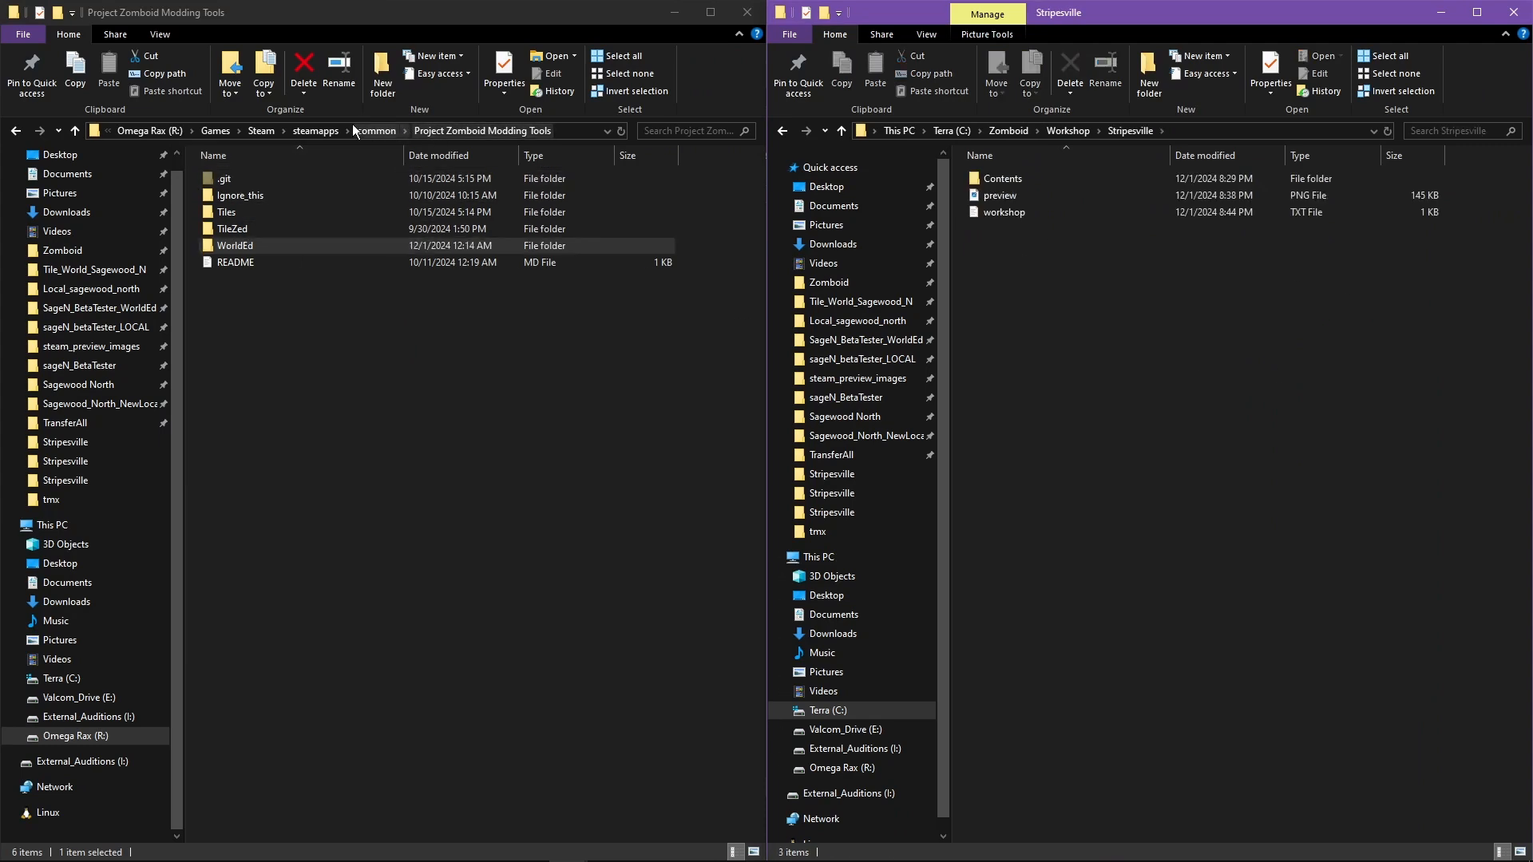
# - Show the sageN_BetaTester folder from the Zomboid Workshop directory in the File Explorer window beside the Stripesville one
pyautogui.click(110, 369)
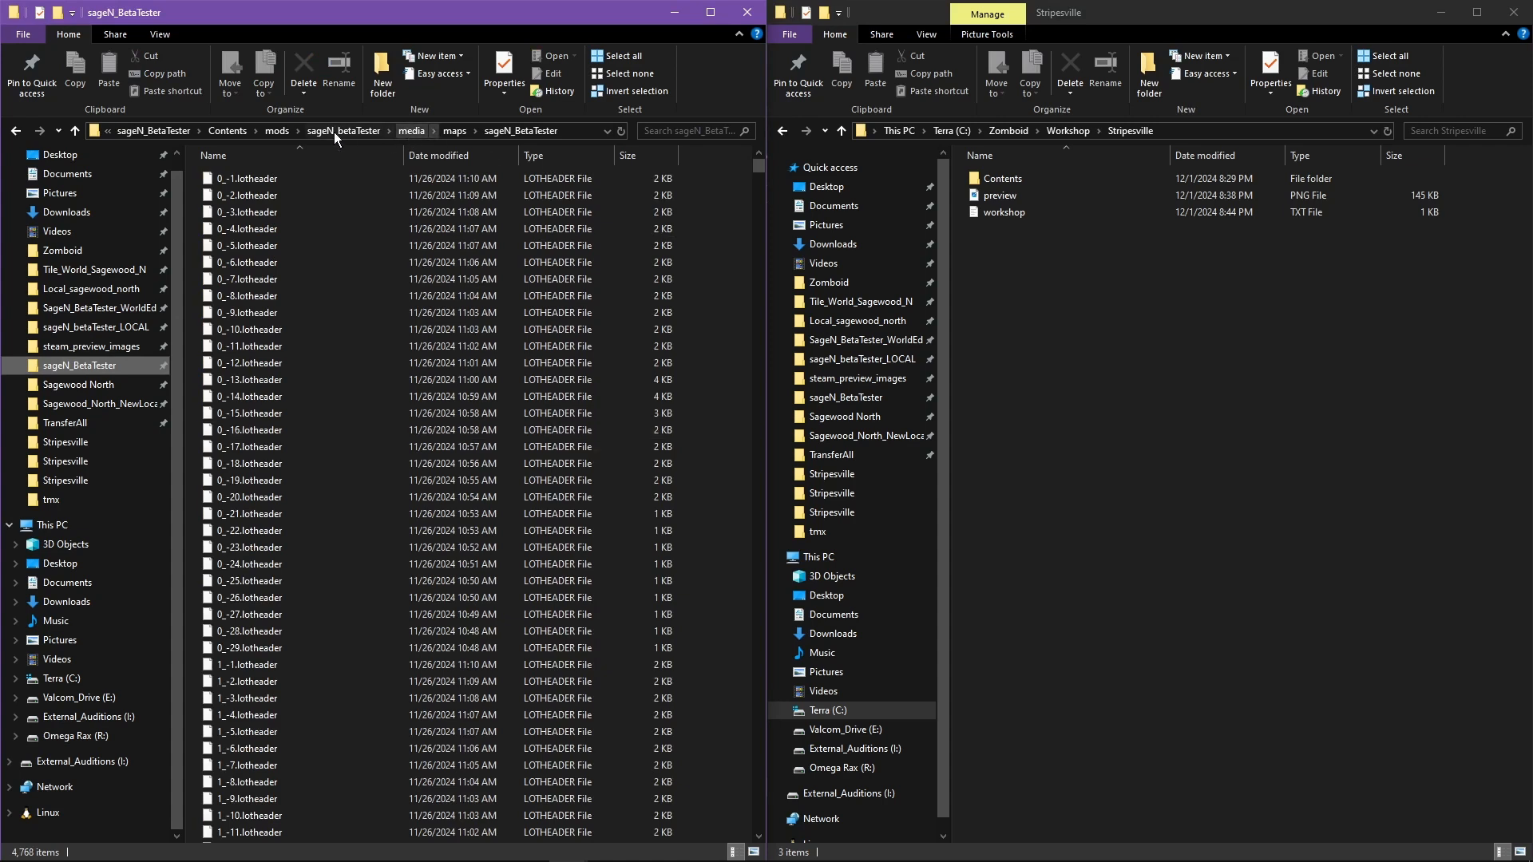
pyautogui.click(163, 129)
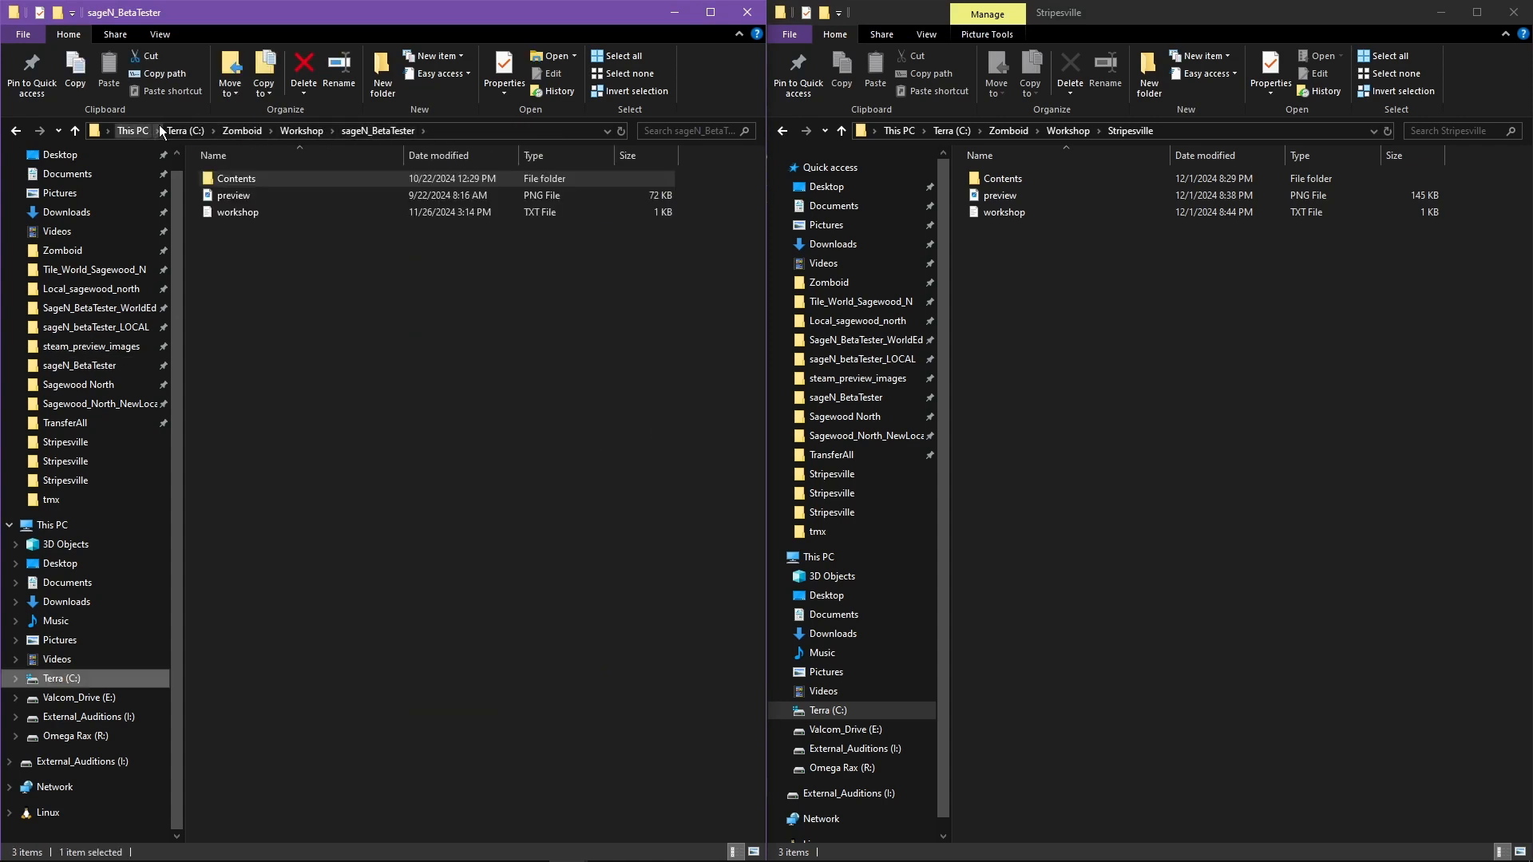
pyautogui.click(300, 134)
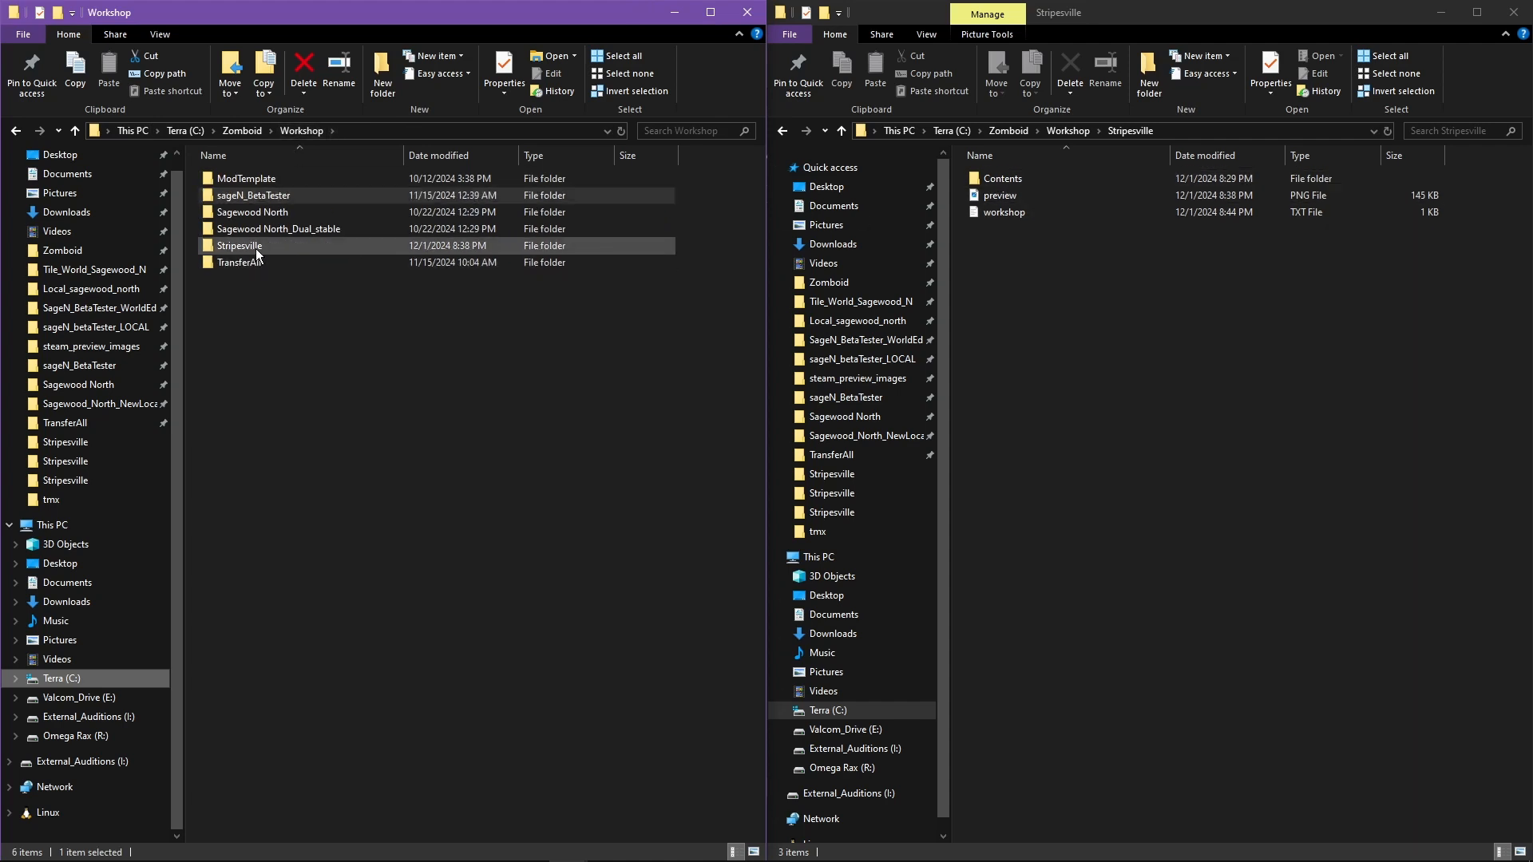
pyautogui.doubleClick(262, 196)
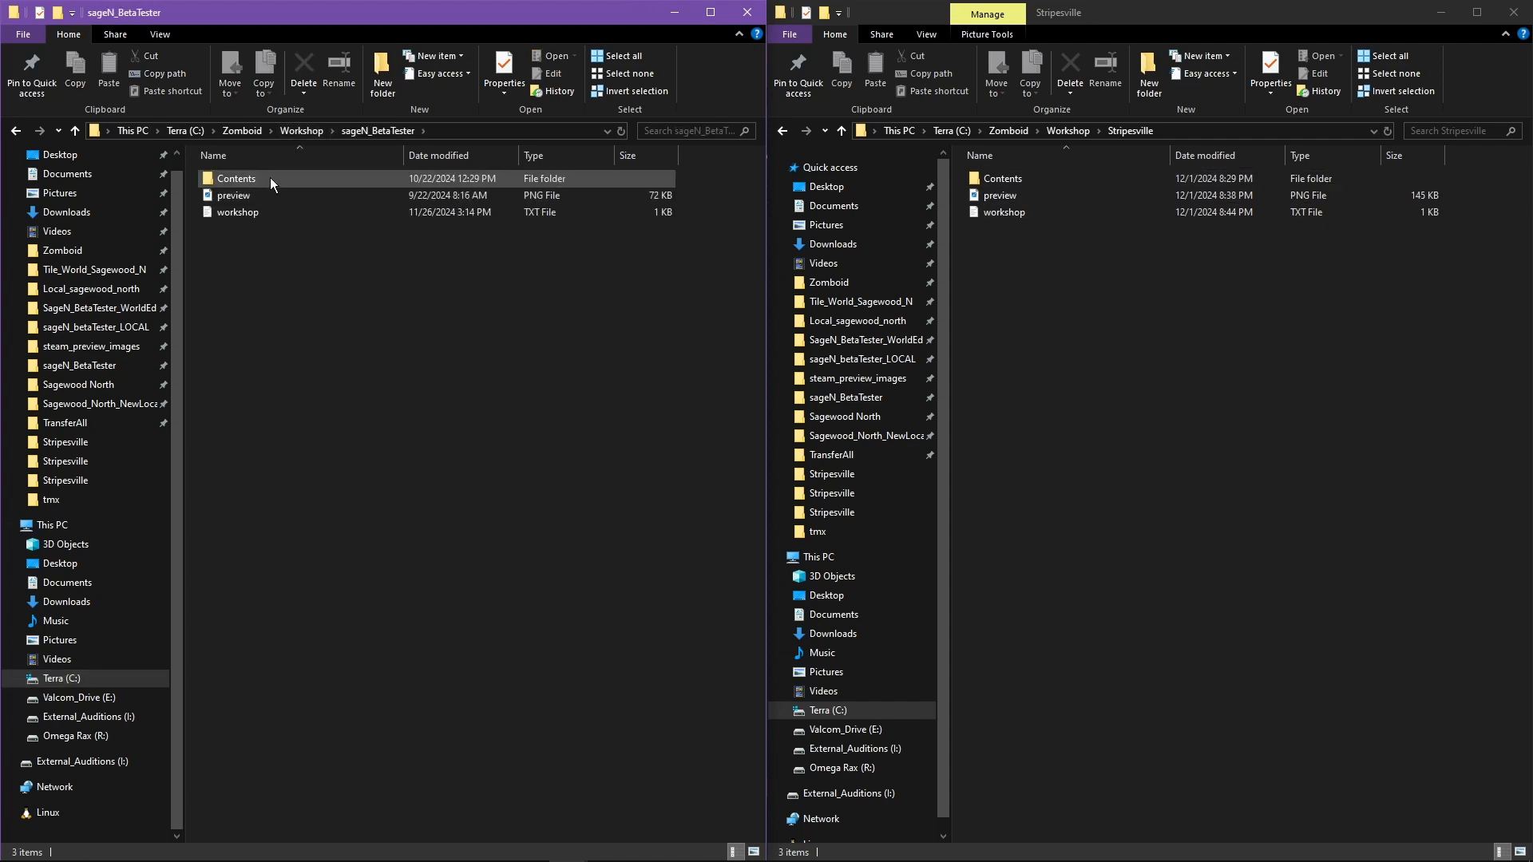
# - Open the workshop.txt files of Stripesville and sageN_BetaTester in Visual Studio Code and place them side by side in a maximized window
pyautogui.click(1013, 213)
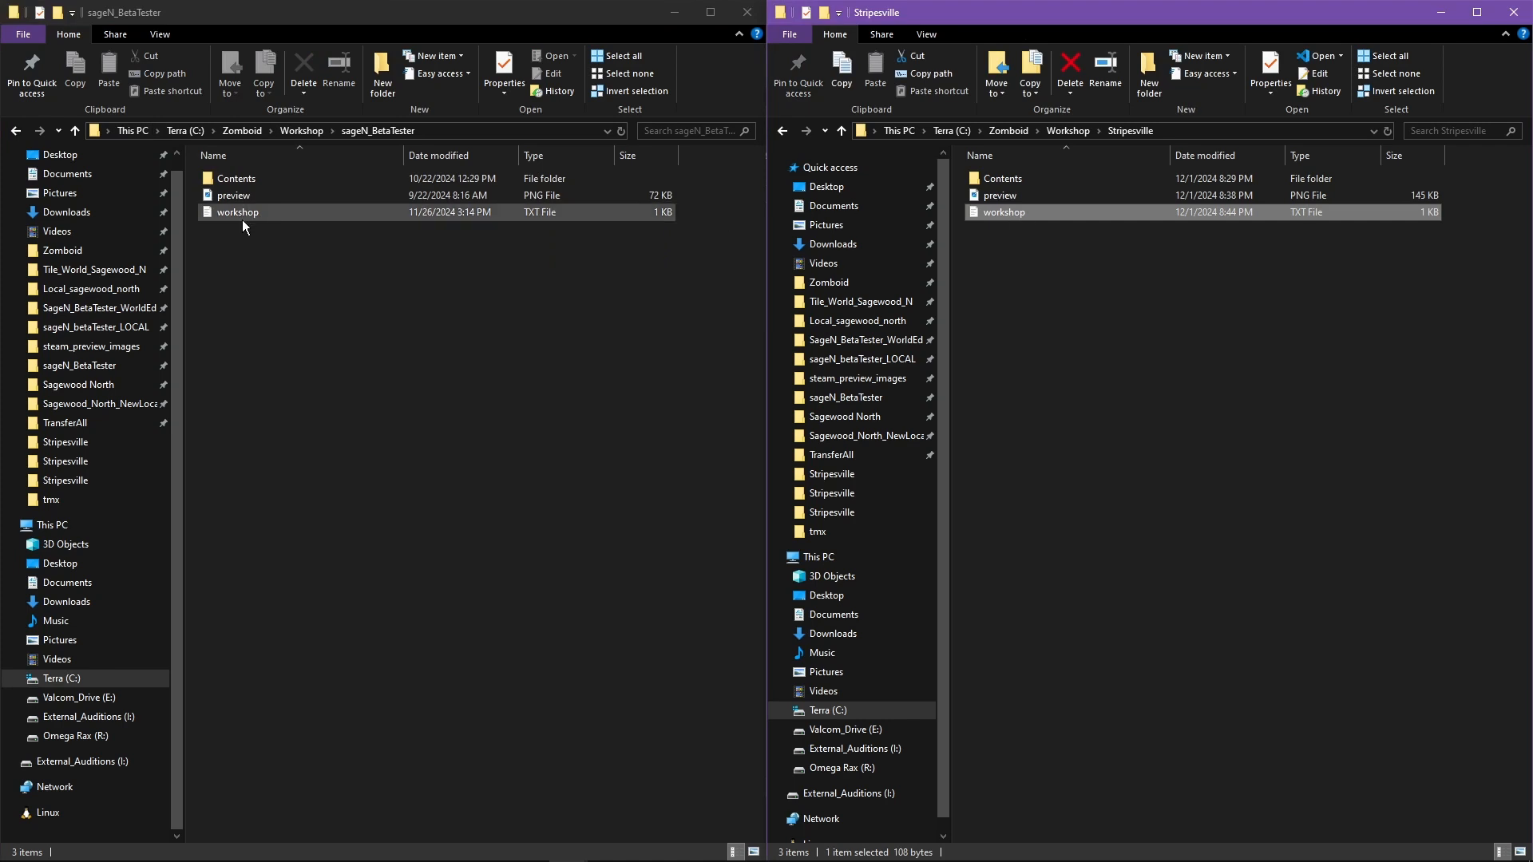
pyautogui.press('Return')
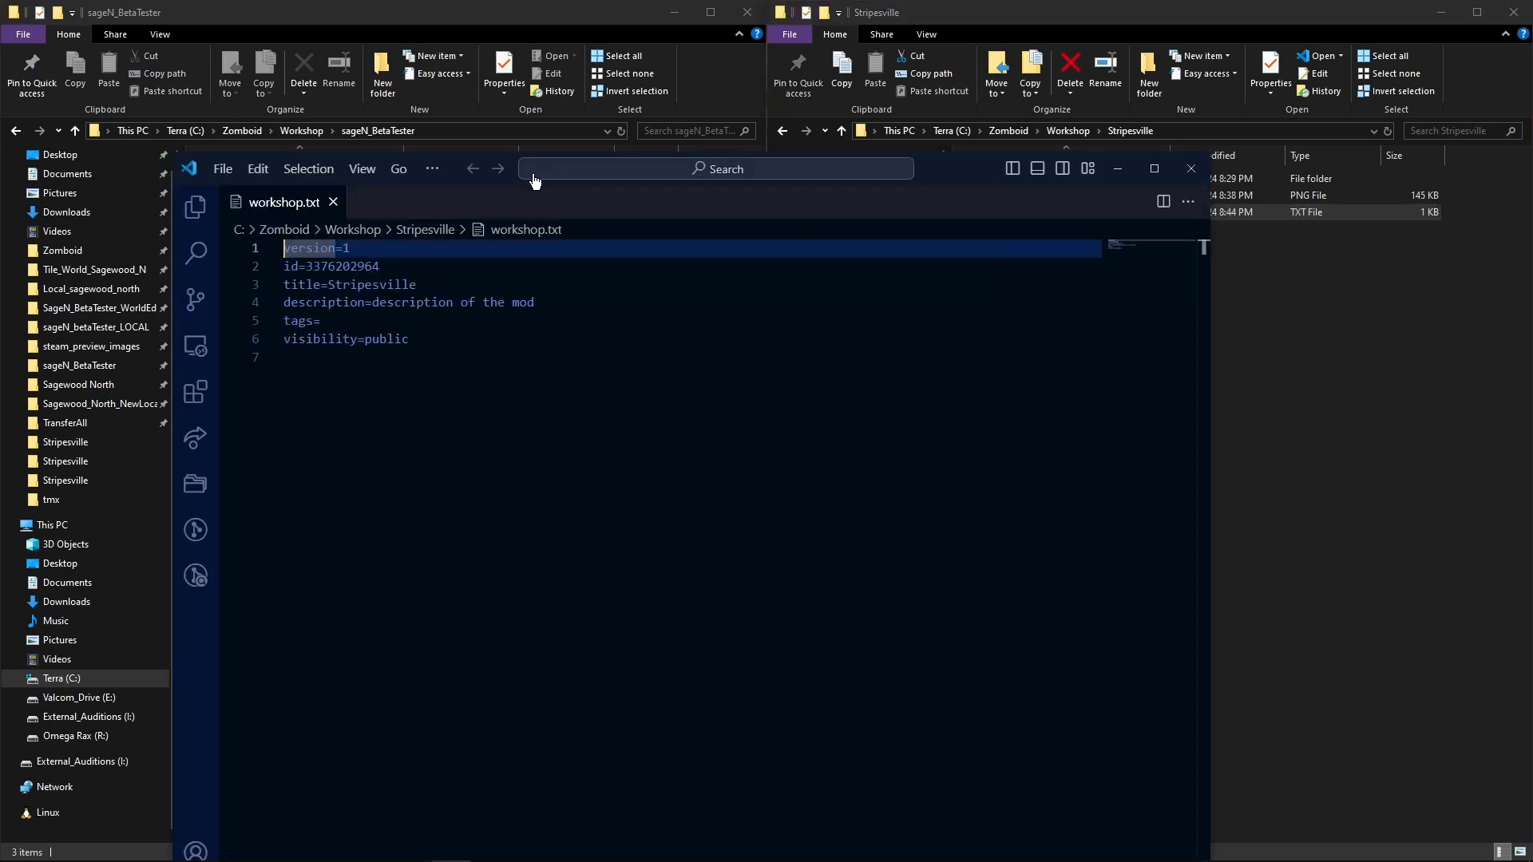
pyautogui.press('super+Right')
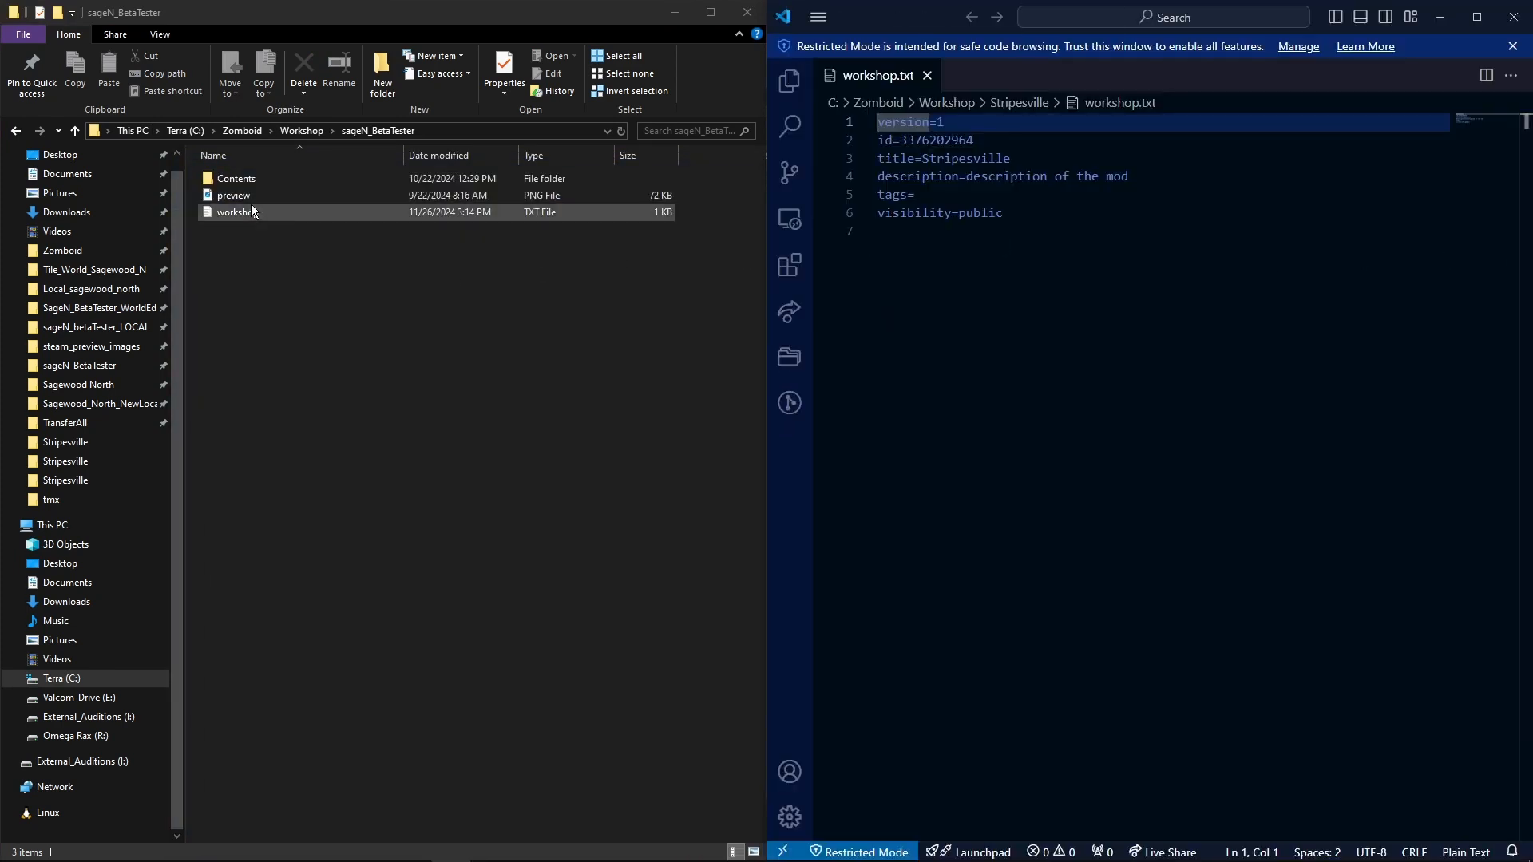
pyautogui.doubleClick(250, 214)
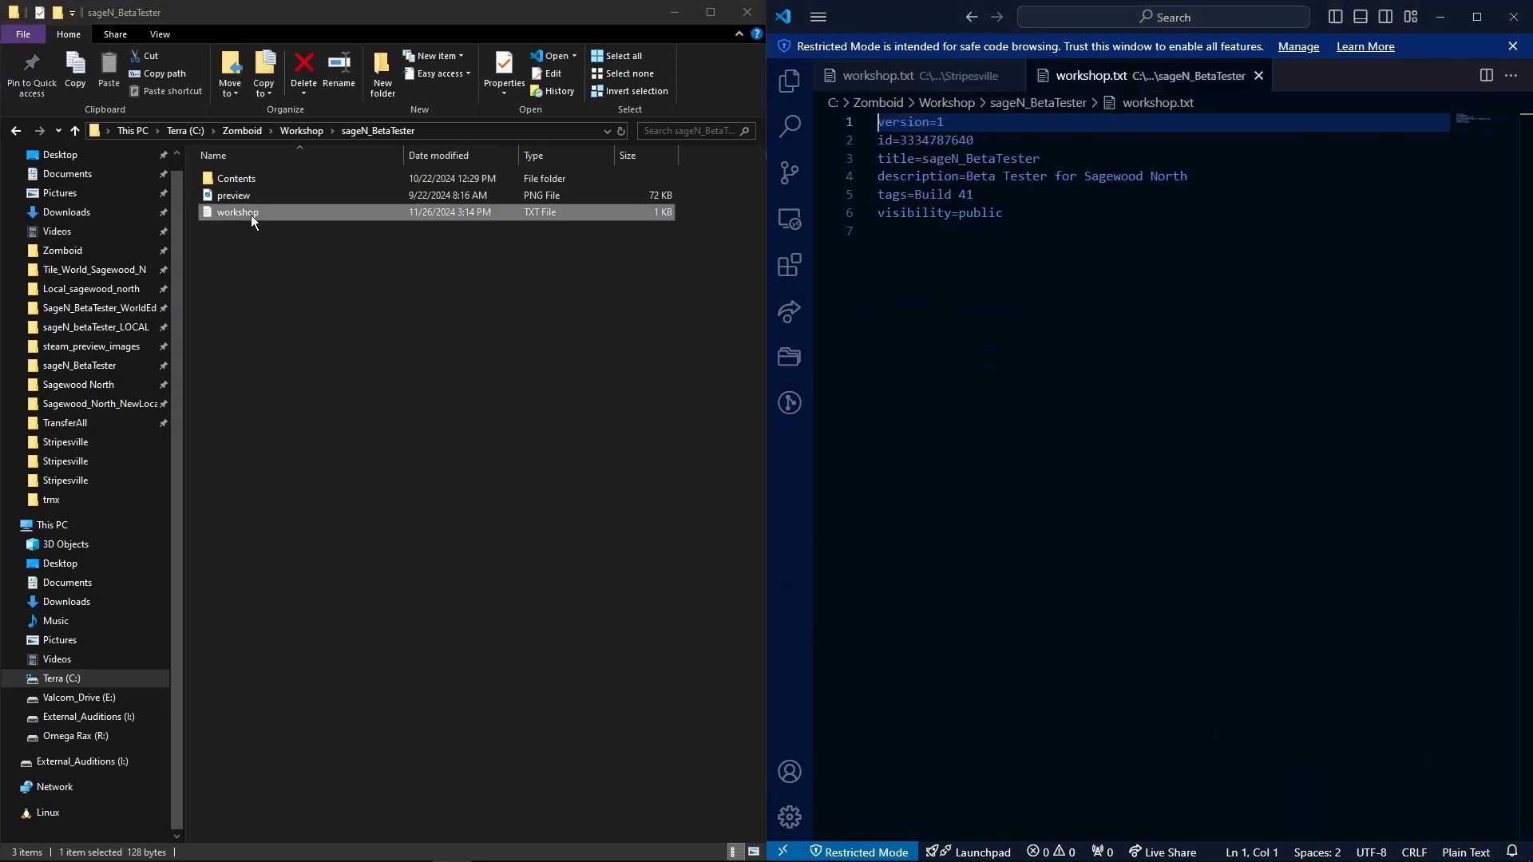
pyautogui.moveTo(912, 19); pyautogui.dragTo(565, 8)
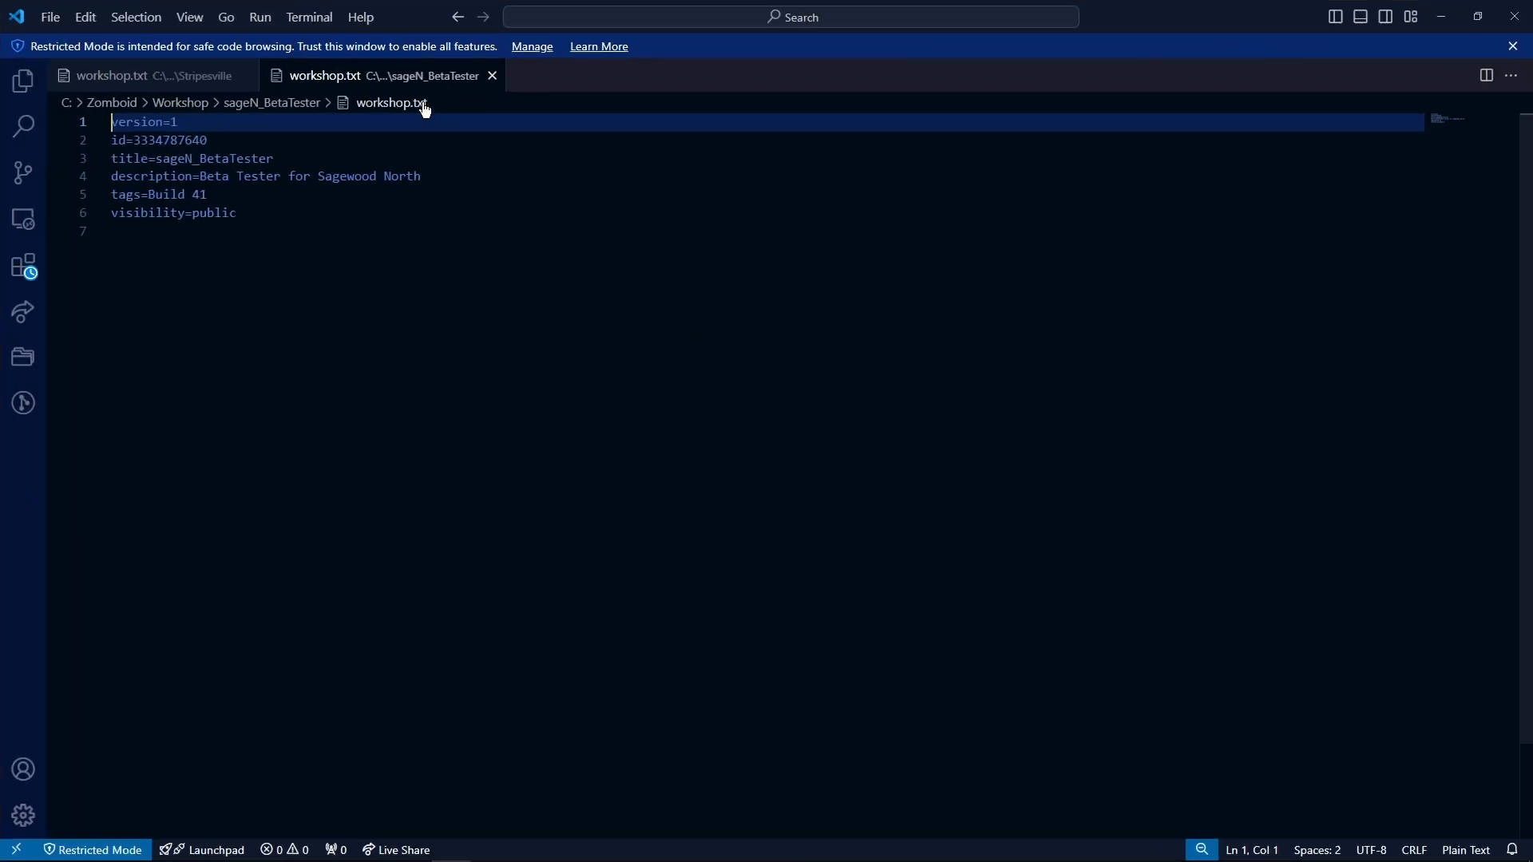
pyautogui.moveTo(383, 76); pyautogui.dragTo(1175, 120)
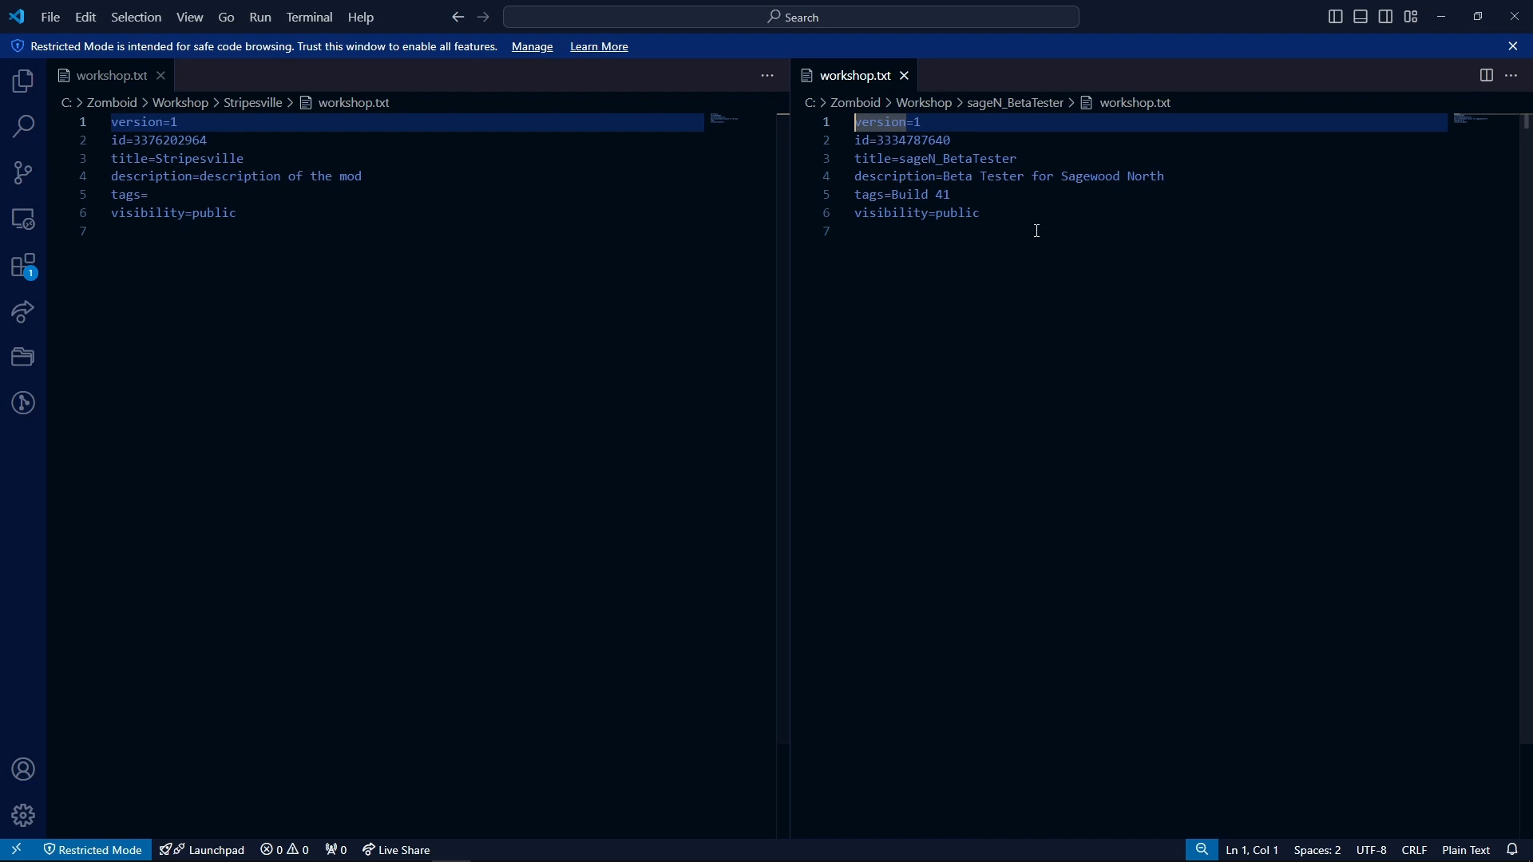
# - Copy the full text of sageN_BetaTester's workshop.txt and paste it below the existing lines of Stripesville's workshop.txt
pyautogui.moveTo(1038, 231); pyautogui.dragTo(723, 88)
pyautogui.hotkey('ctrl', 'c')
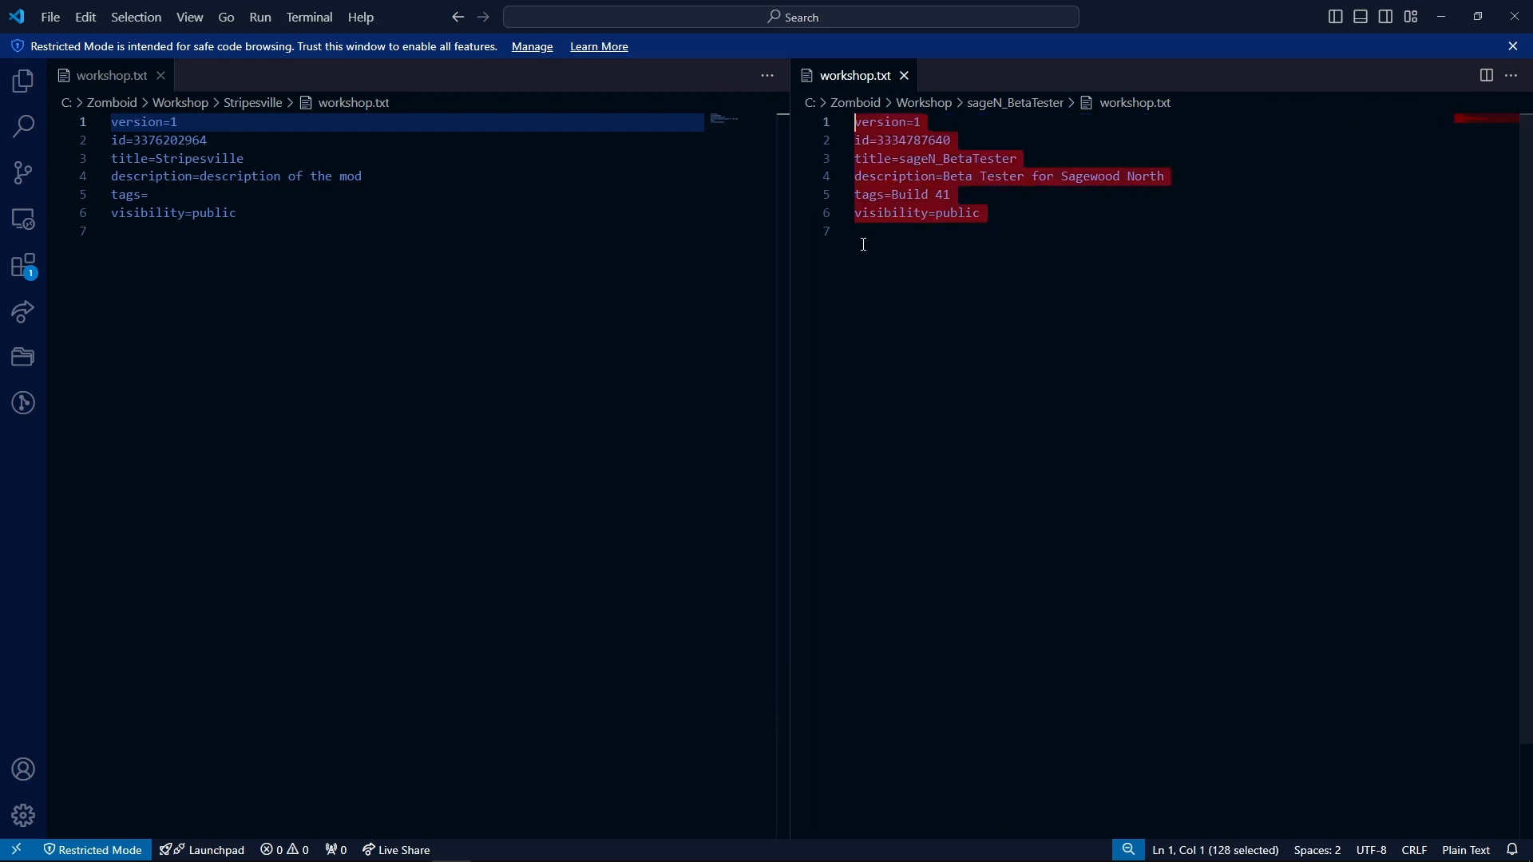
pyautogui.click(580, 250)
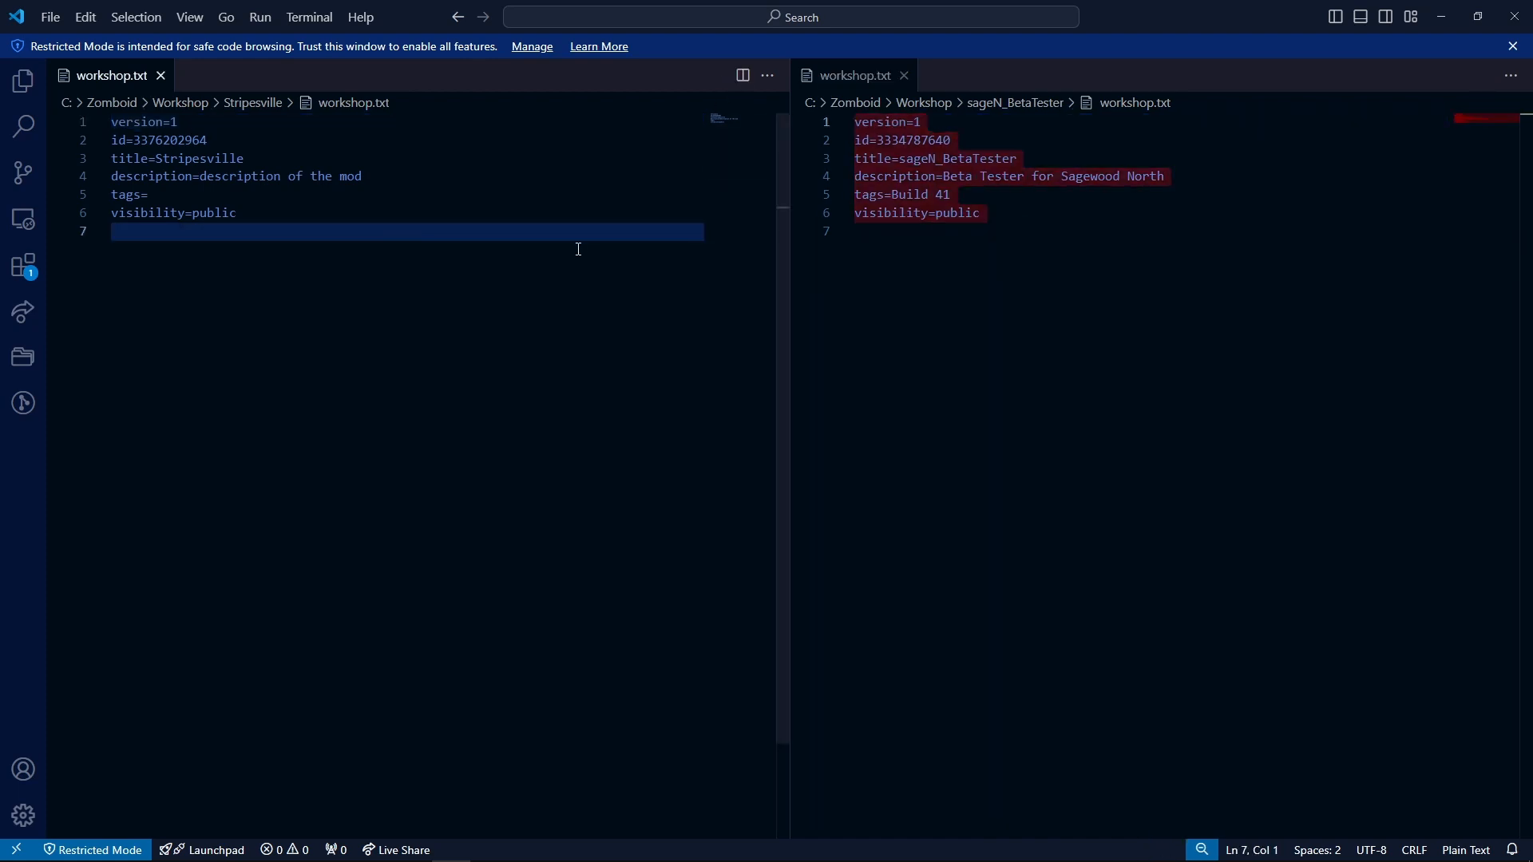
pyautogui.press('Return')
pyautogui.hotkey('ctrl', 'v')
pyautogui.press('Up')
pyautogui.press('Up')
pyautogui.press('Up')
pyautogui.press('Up')
pyautogui.press('Up')
pyautogui.press('Up')
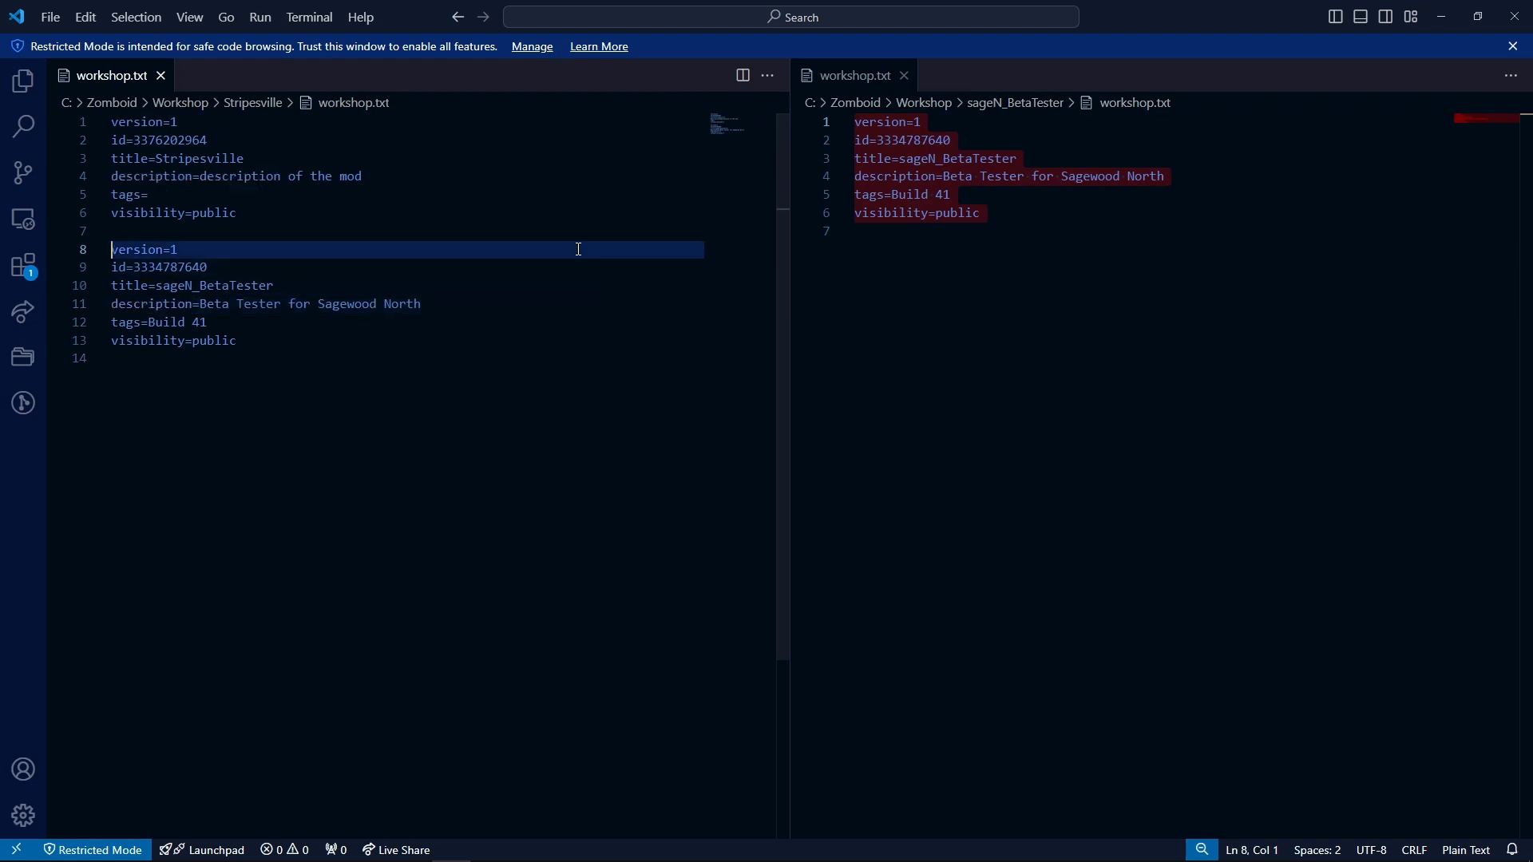
# - Compare the pasted title, description, tags and visibility lines with Stripesville's own, and undo the paste and added line
pyautogui.press('Down')
pyautogui.press('Down')
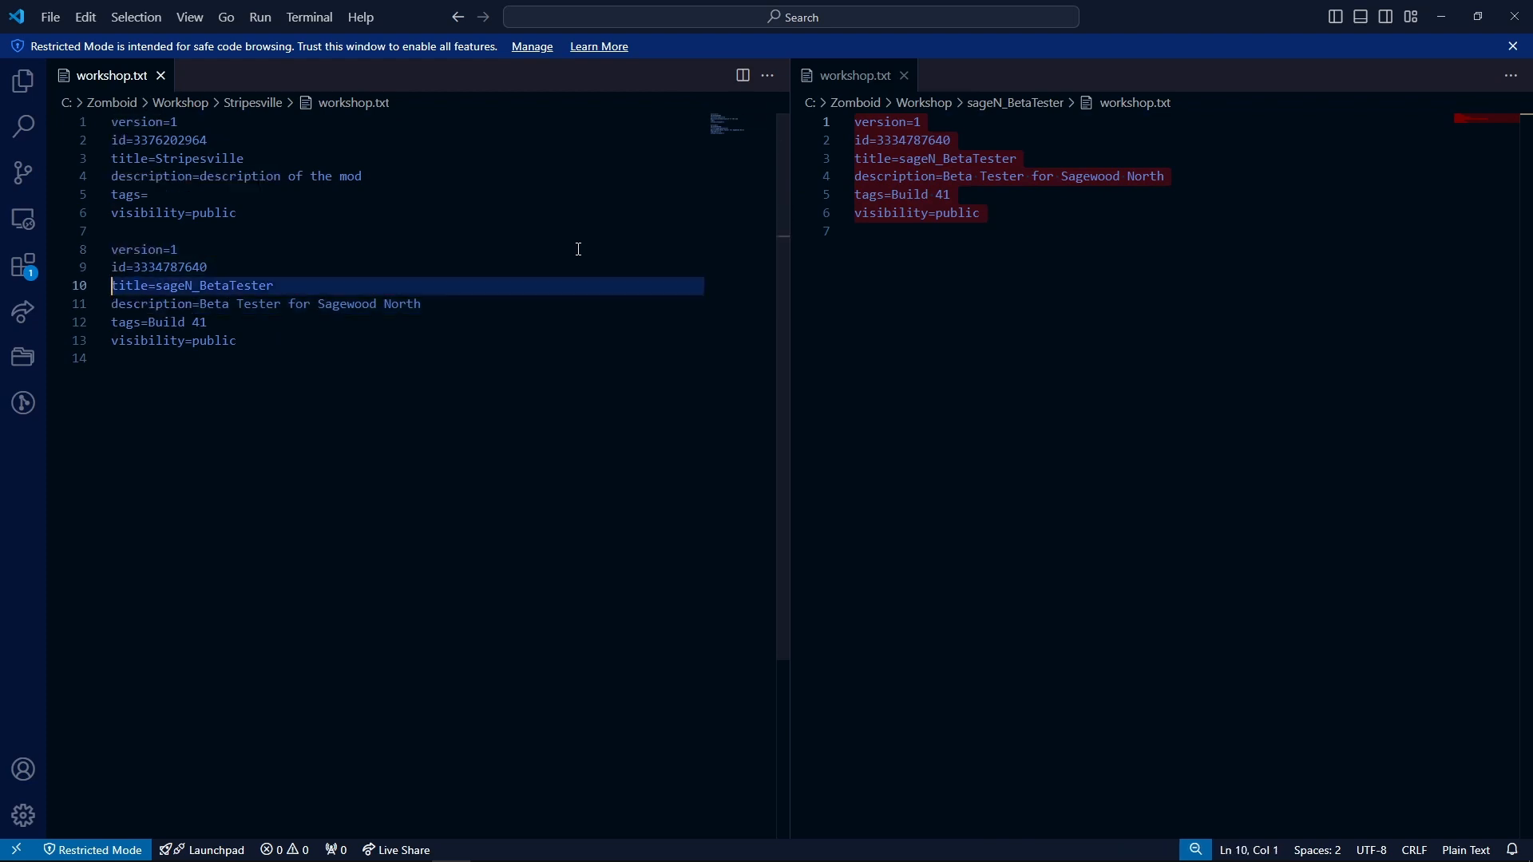
pyautogui.press('Down')
pyautogui.press('Down')
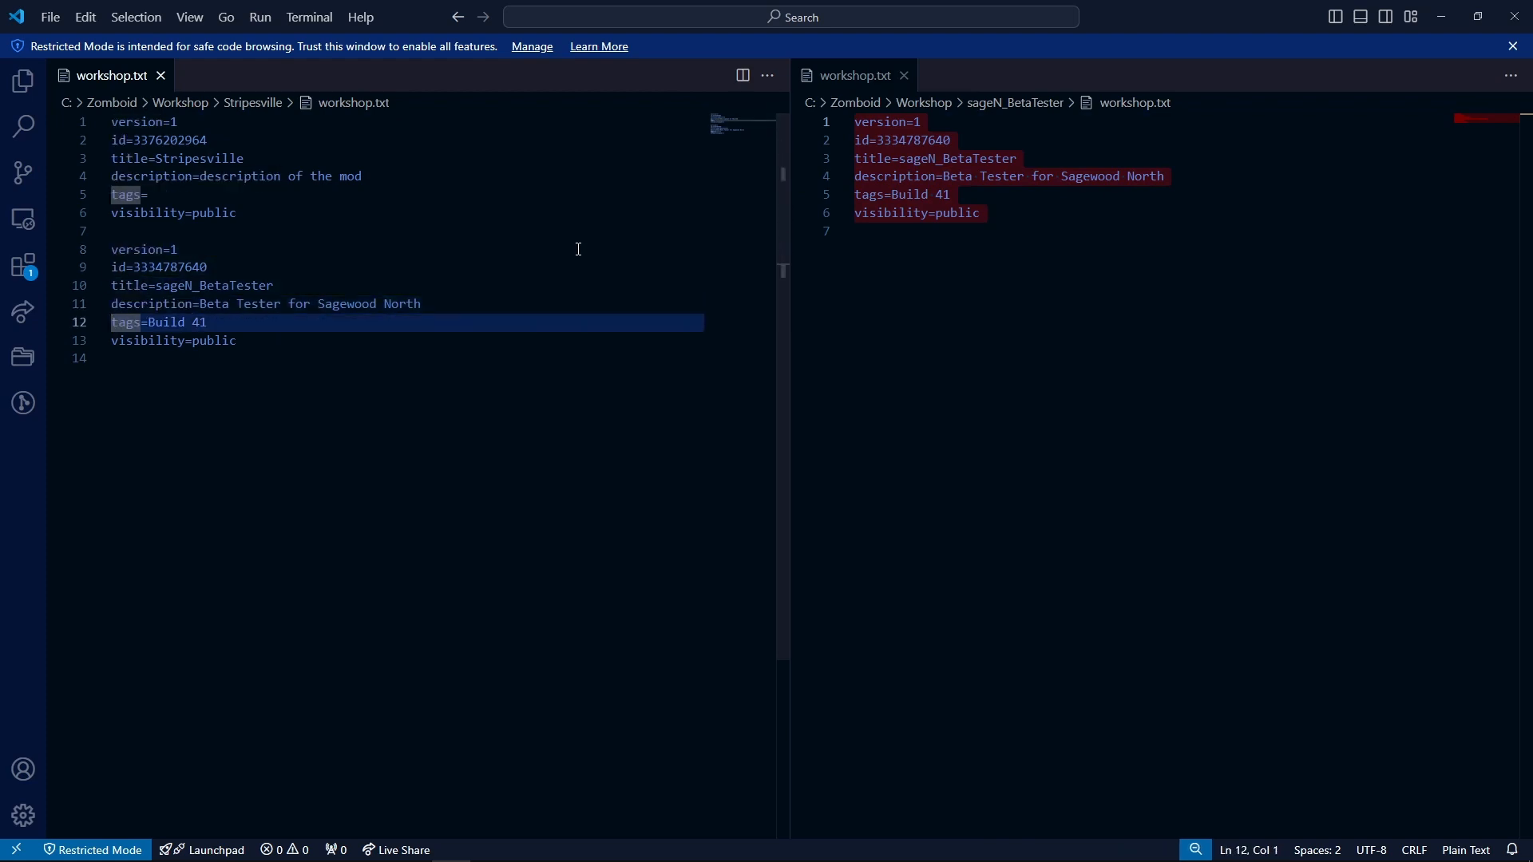
pyautogui.press('Down')
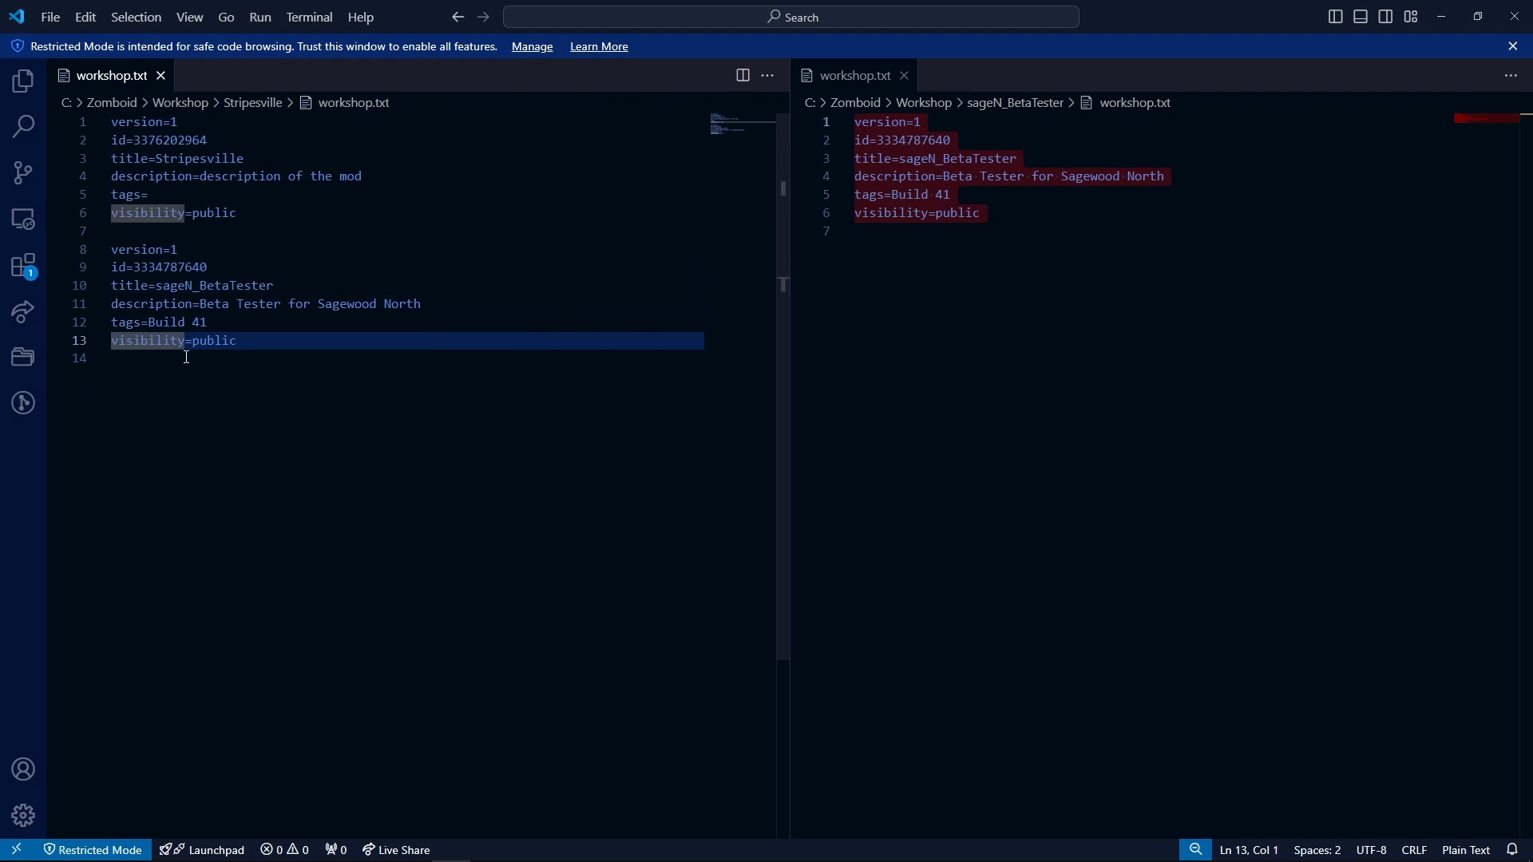
pyautogui.hotkey('ctrl', 'z')
pyautogui.hotkey('ctrl', 'z')
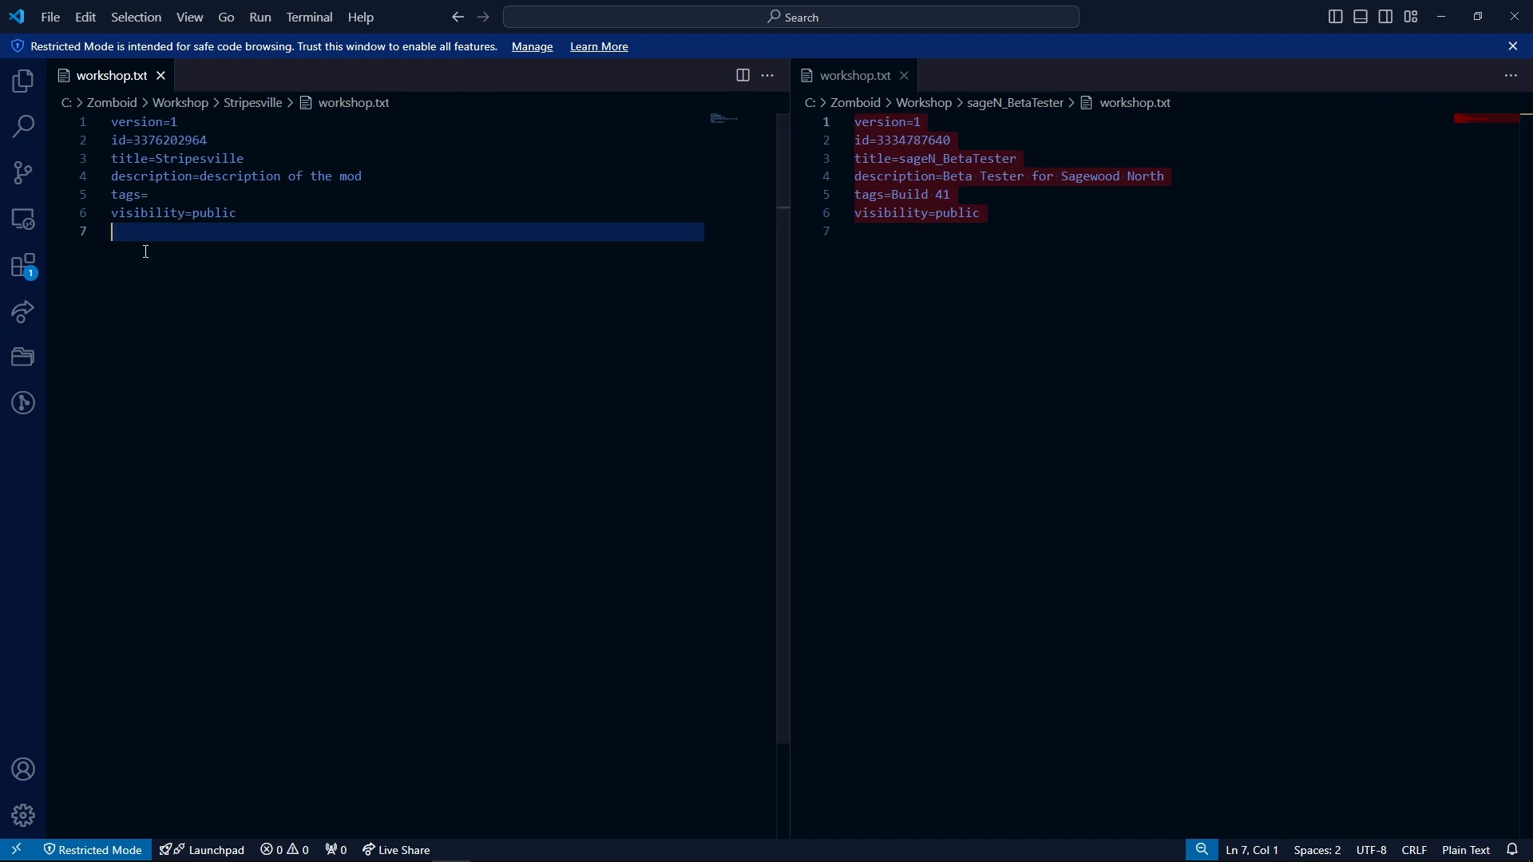
# - Highlight the id and title in Stripesville's workshop.txt, and close both workshop.txt files and the code editor
pyautogui.moveTo(209, 141); pyautogui.dragTo(71, 146)
pyautogui.click(512, 439)
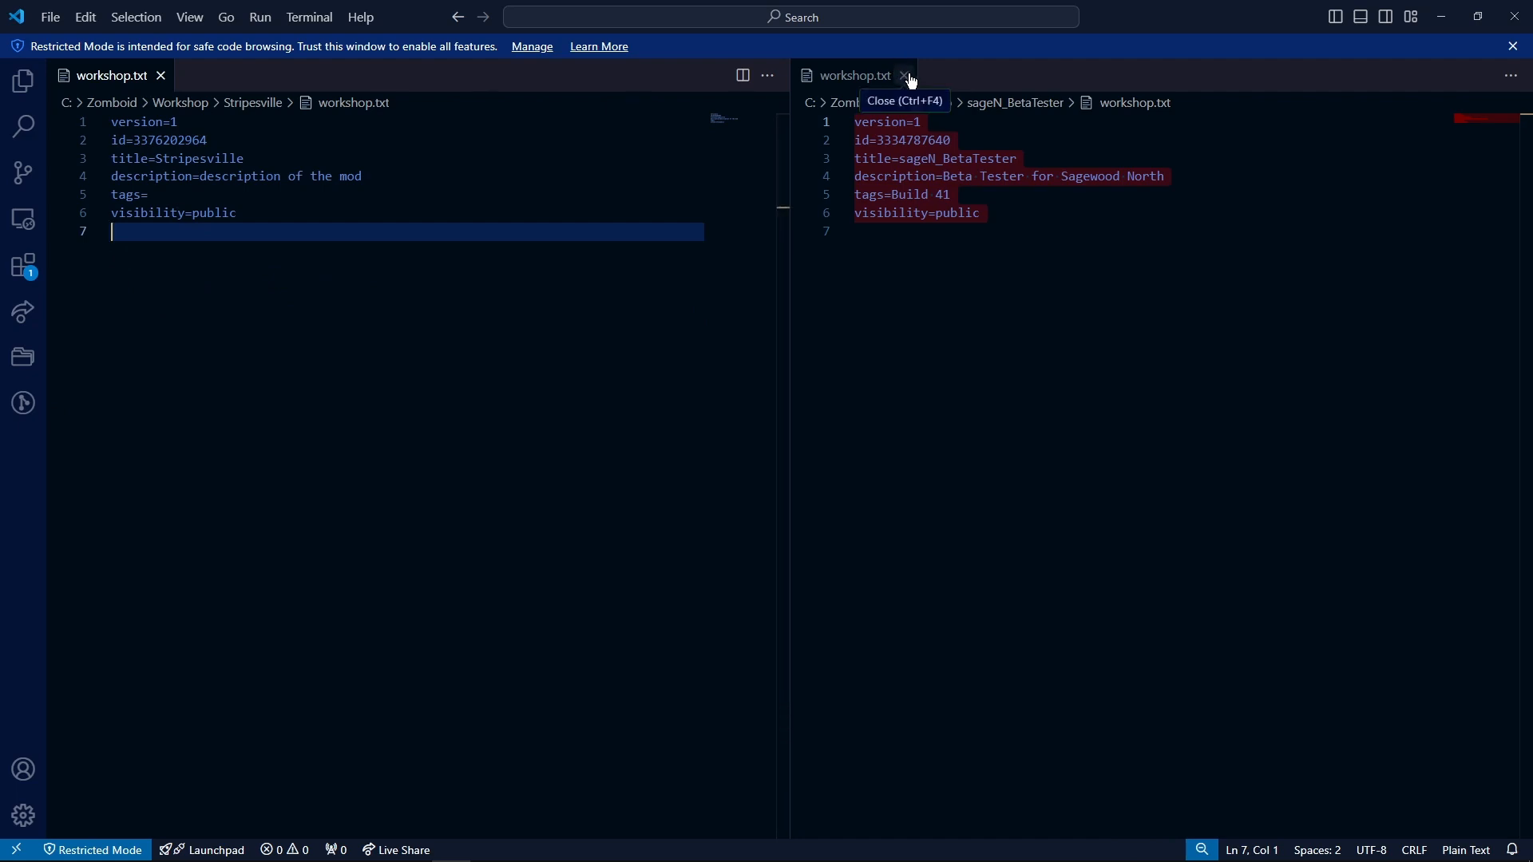
pyautogui.doubleClick(193, 162)
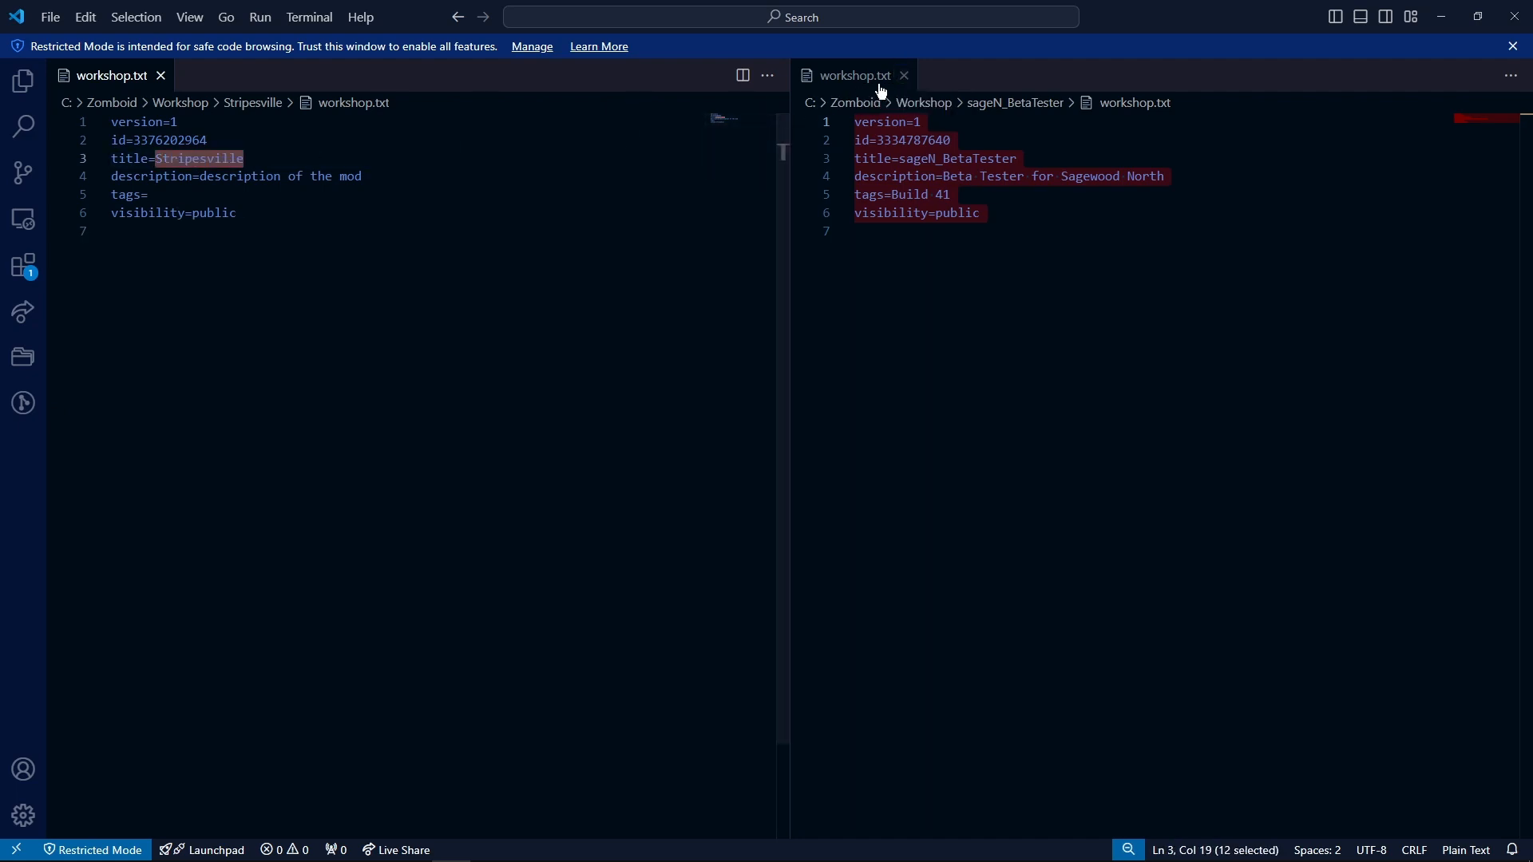
pyautogui.click(904, 76)
pyautogui.click(161, 76)
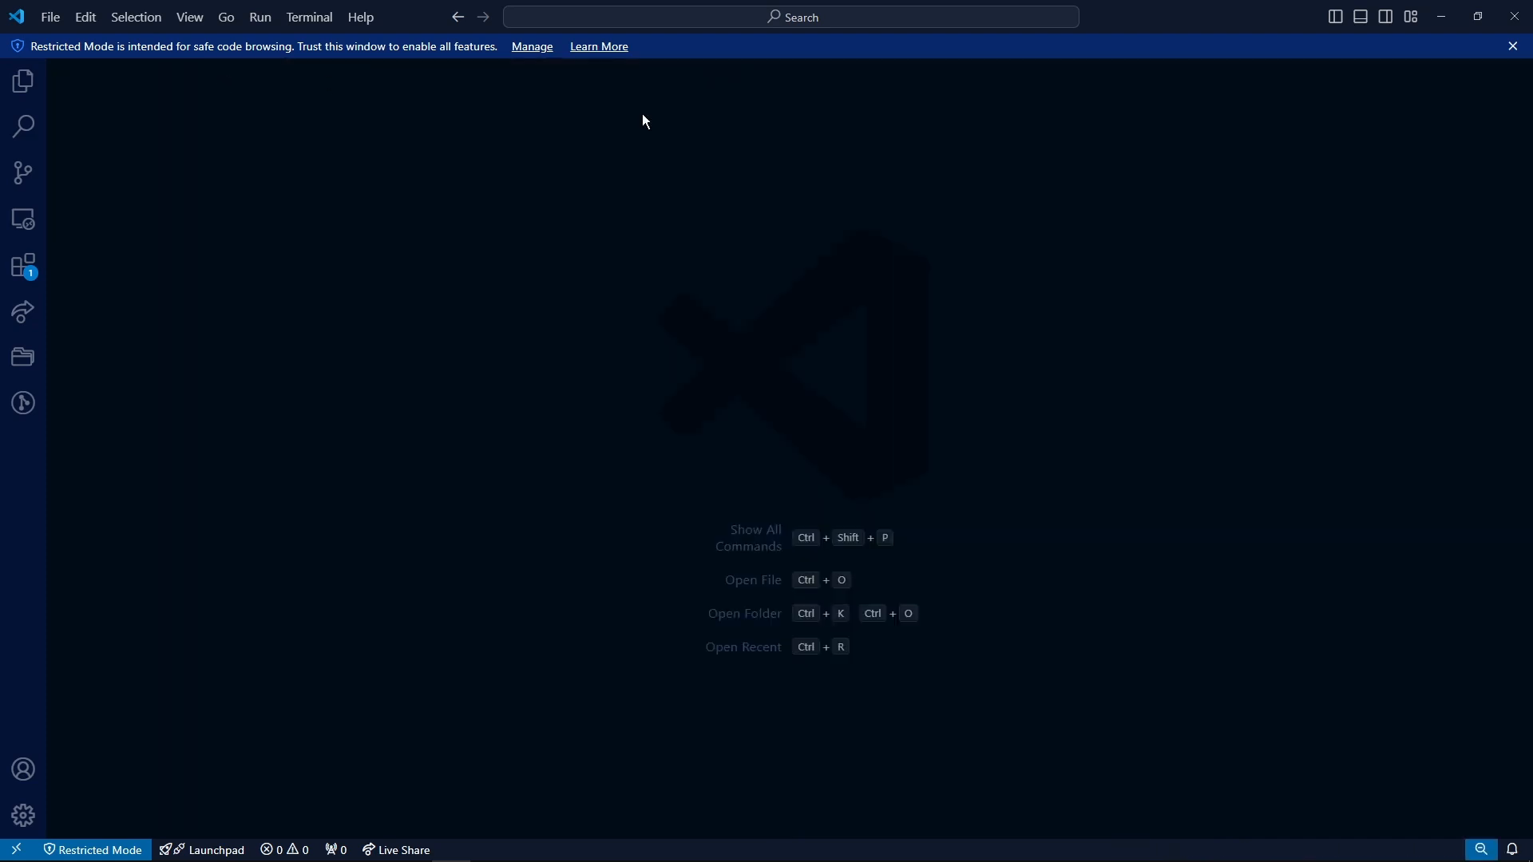
pyautogui.click(1511, 12)
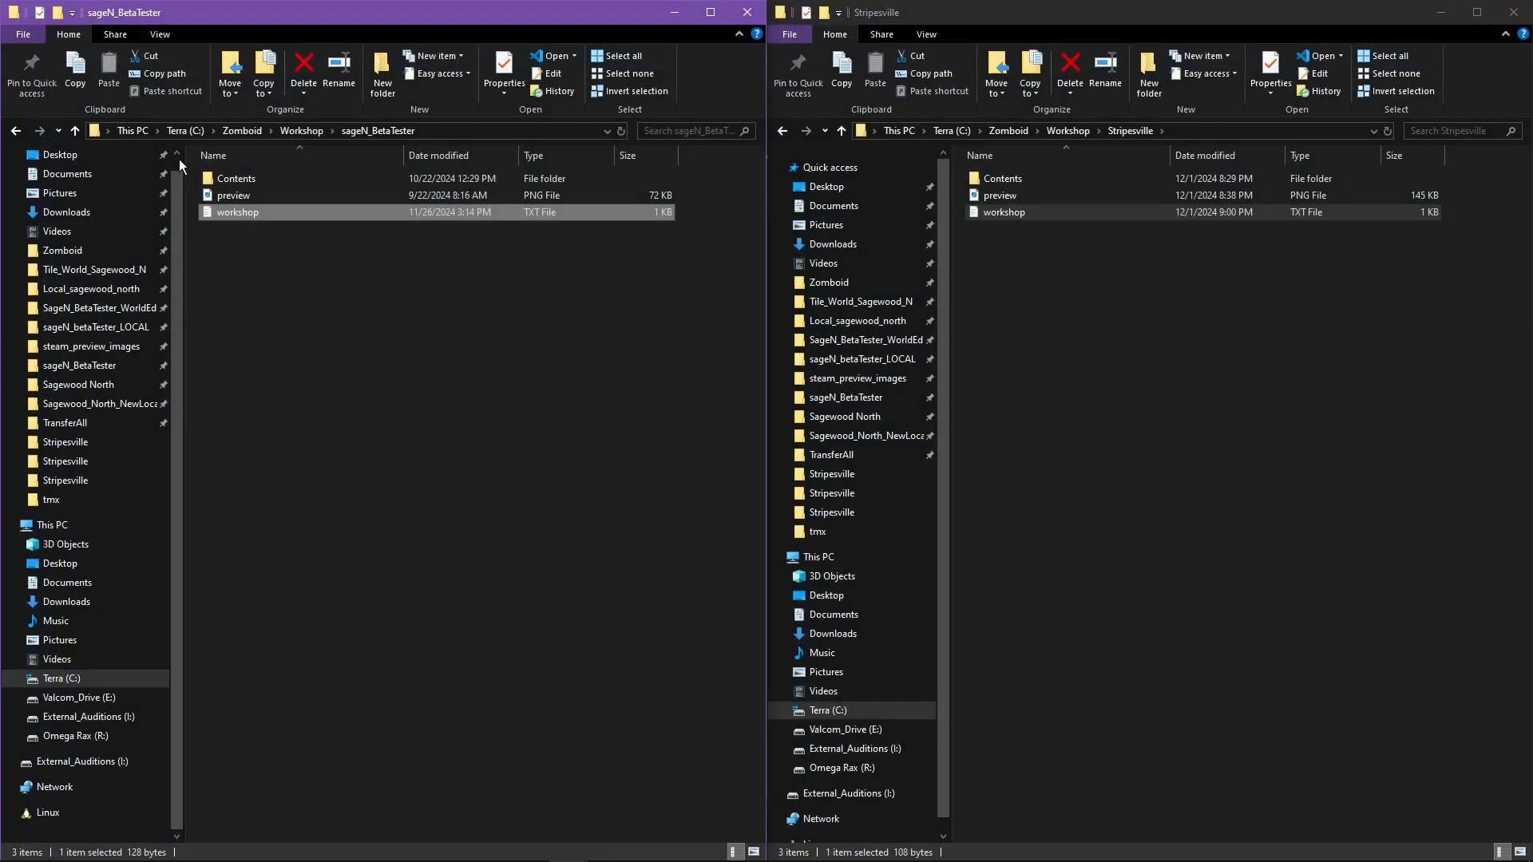
# - Go up to the Zomboid Workshop directory and open the Stripesville folder's name for editing
pyautogui.click(1068, 131)
pyautogui.rightClick(1007, 246)
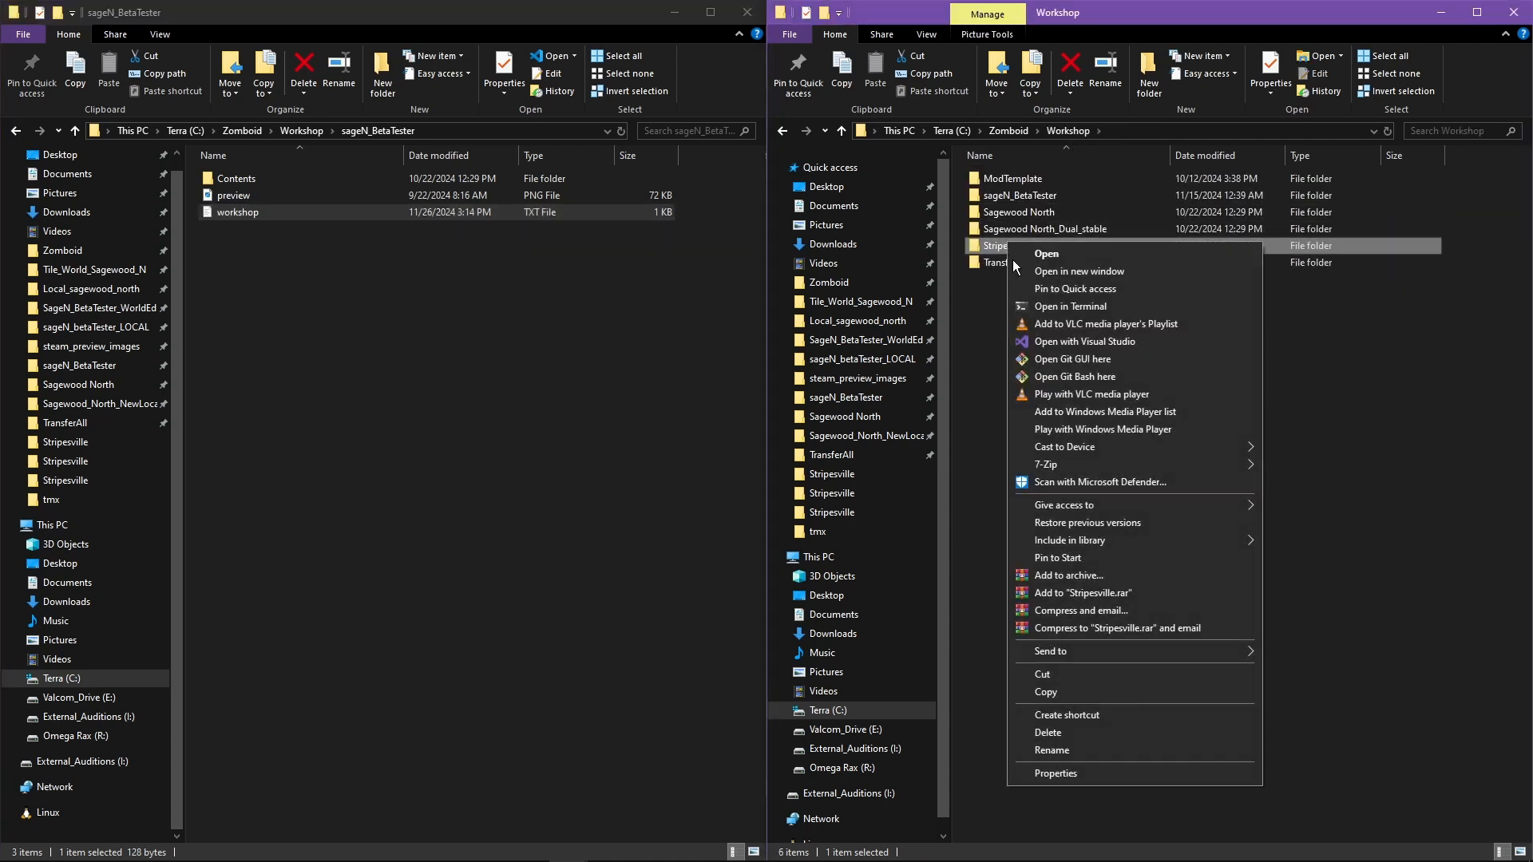
pyautogui.click(1064, 751)
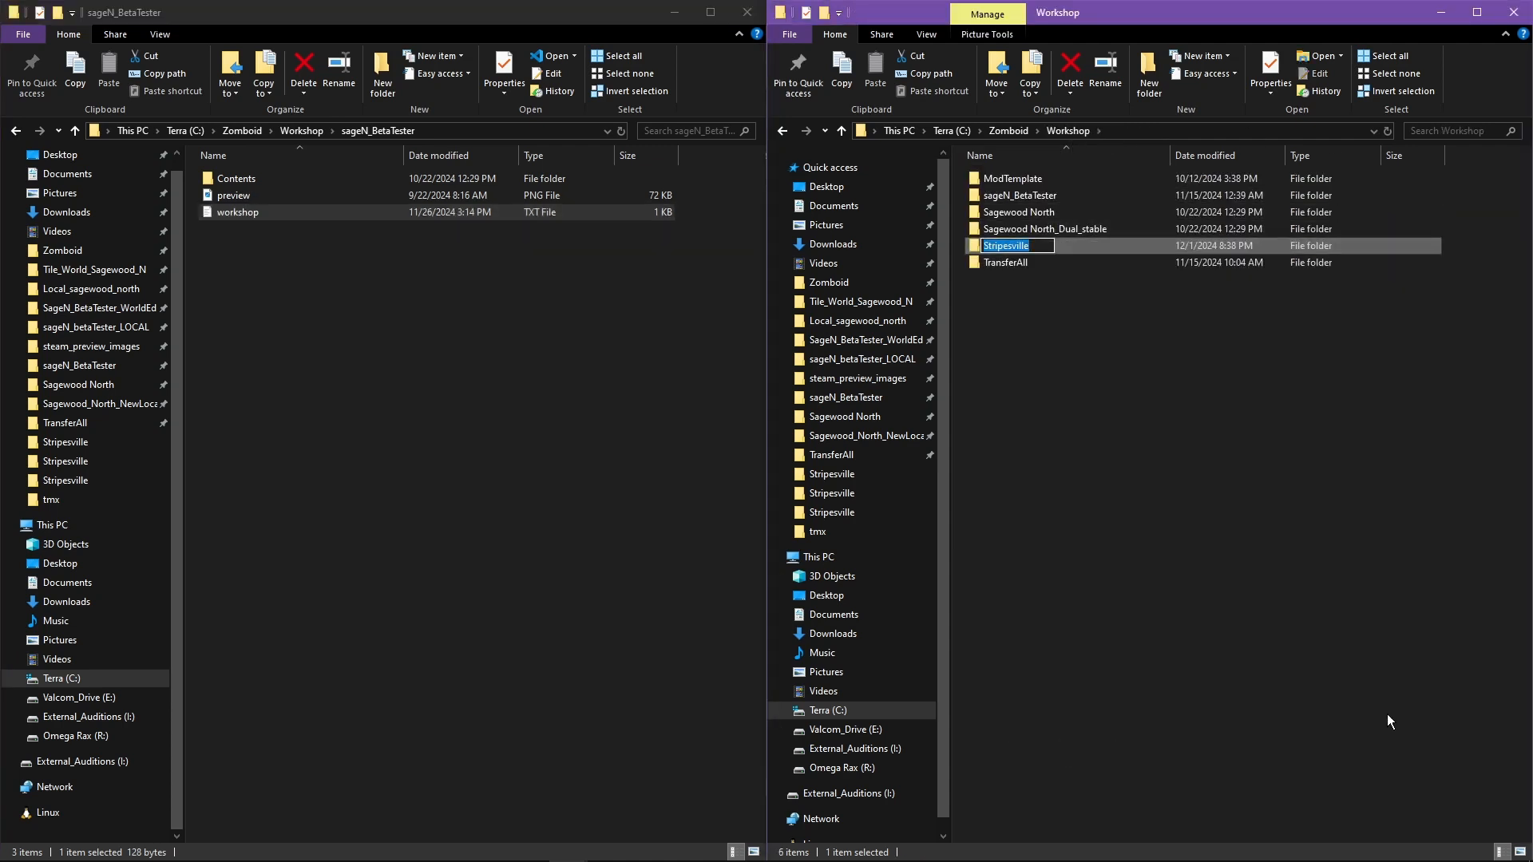
pyautogui.press('Home')
pyautogui.hotkey('ctrl', 'a')
pyautogui.press('Return')
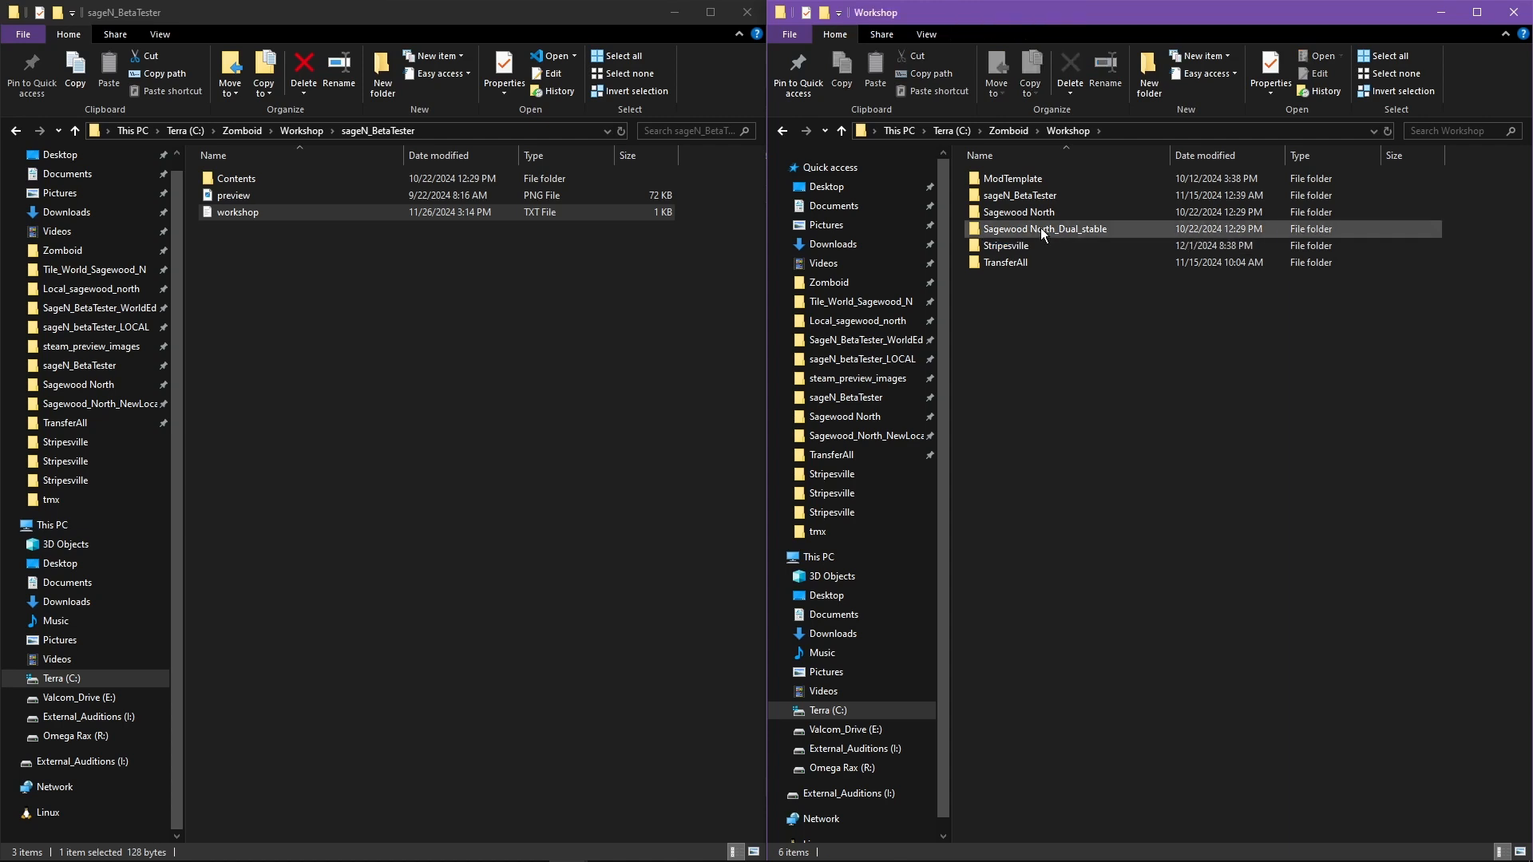
# - Open workshop.txt from the Stripesville folder in Visual Studio Code, check its title against the folder name, and close the editor
pyautogui.doubleClick(1036, 241)
pyautogui.click(997, 211)
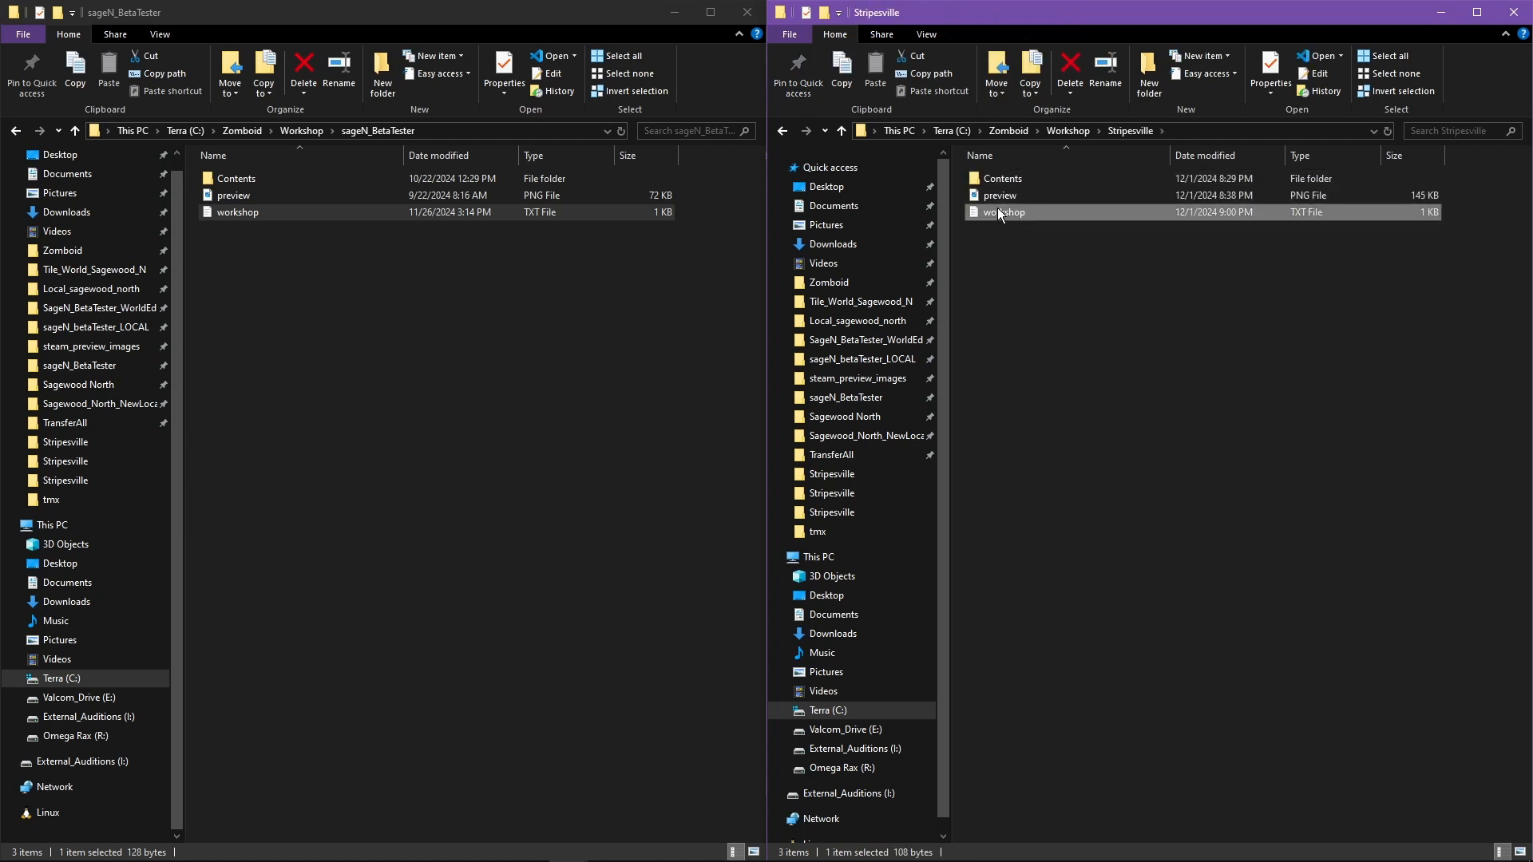
pyautogui.press('Return')
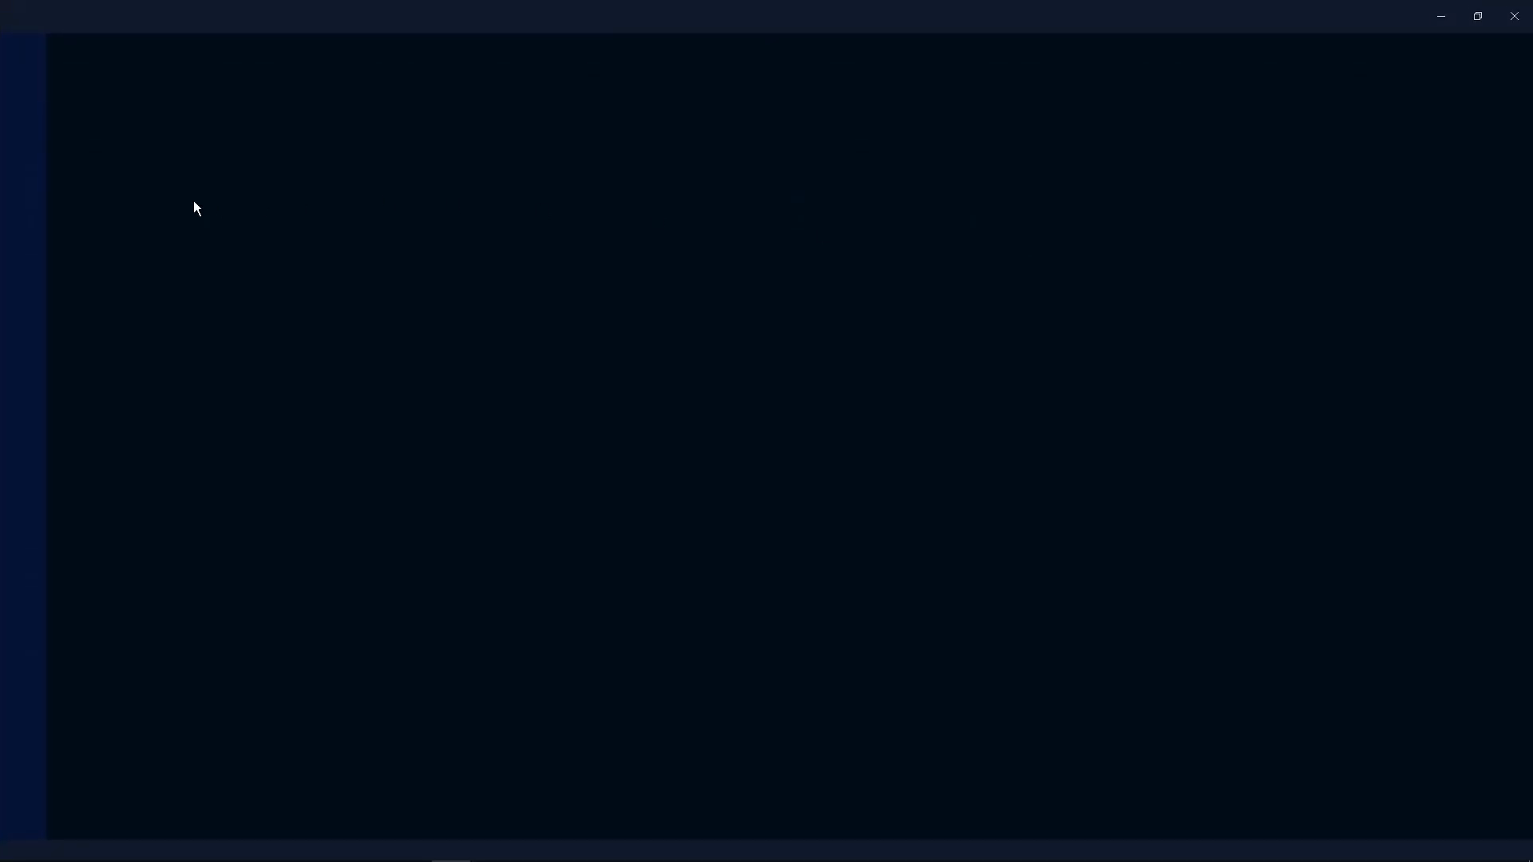
pyautogui.doubleClick(194, 140)
pyautogui.doubleClick(171, 158)
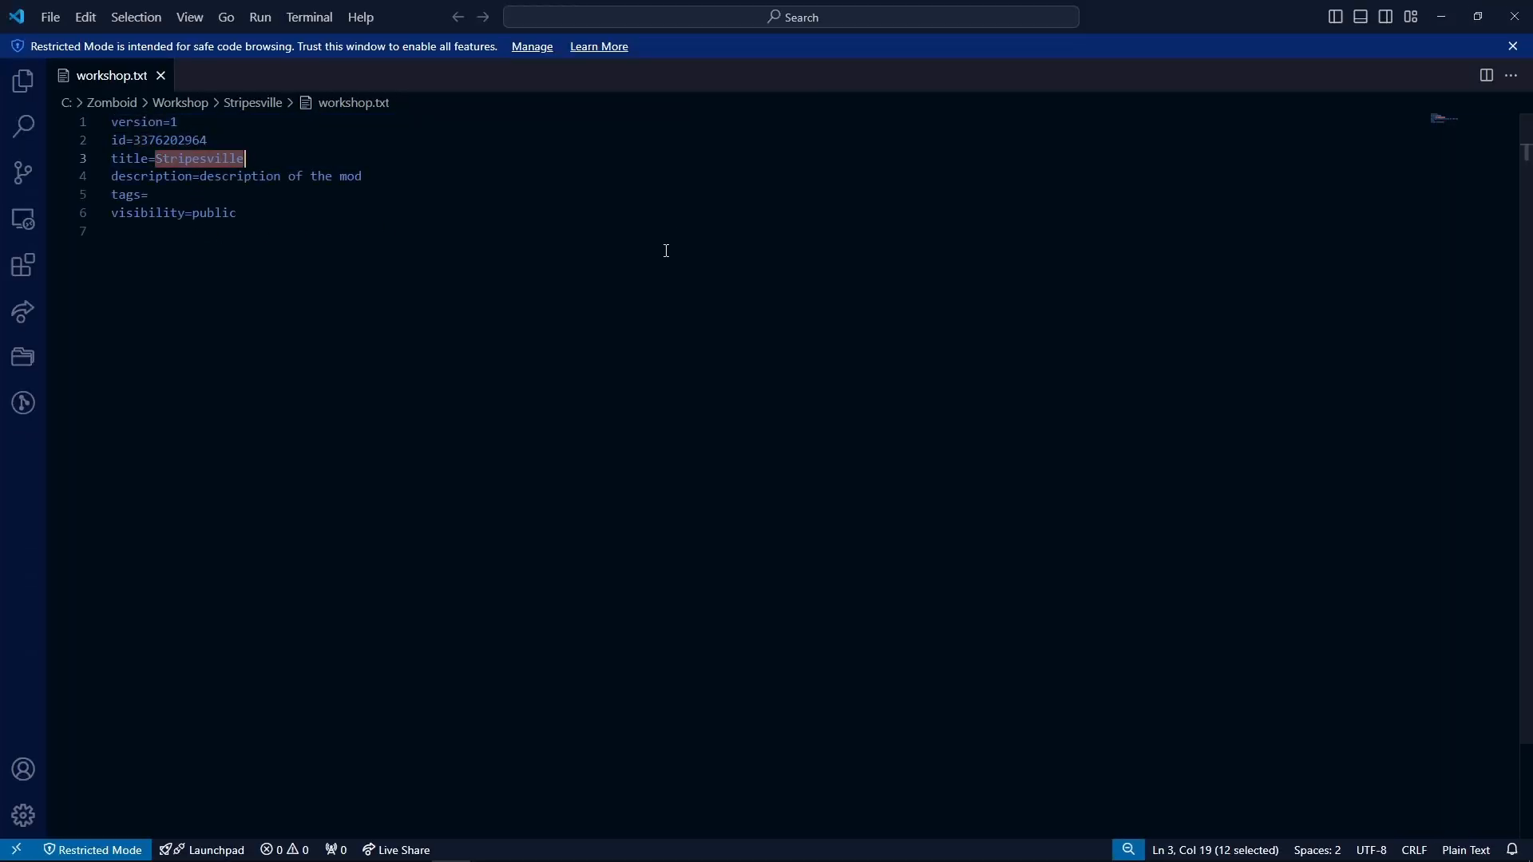
pyautogui.press('Right')
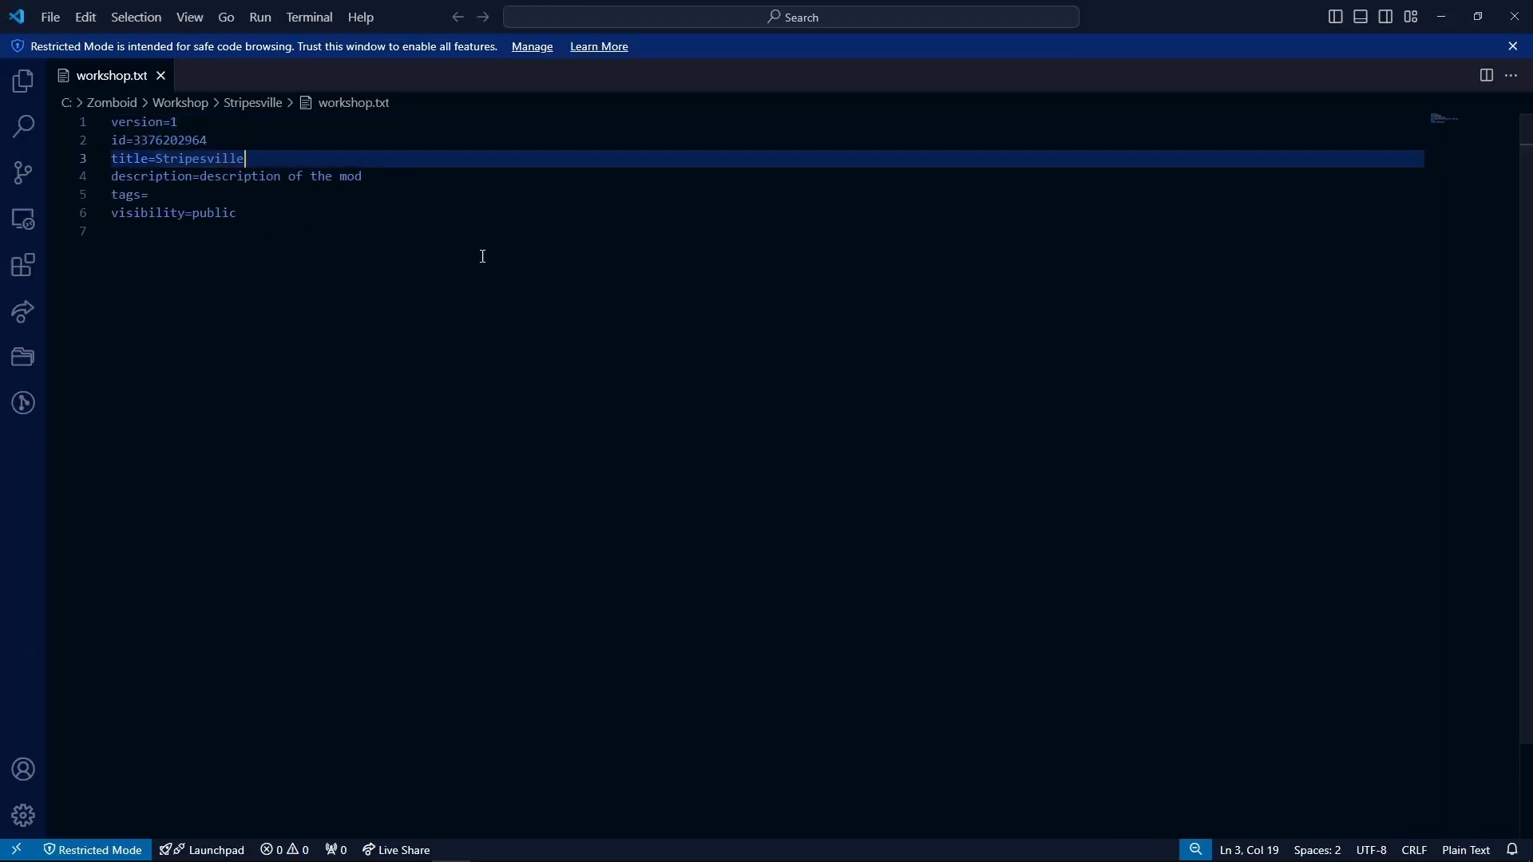
pyautogui.click(1515, 16)
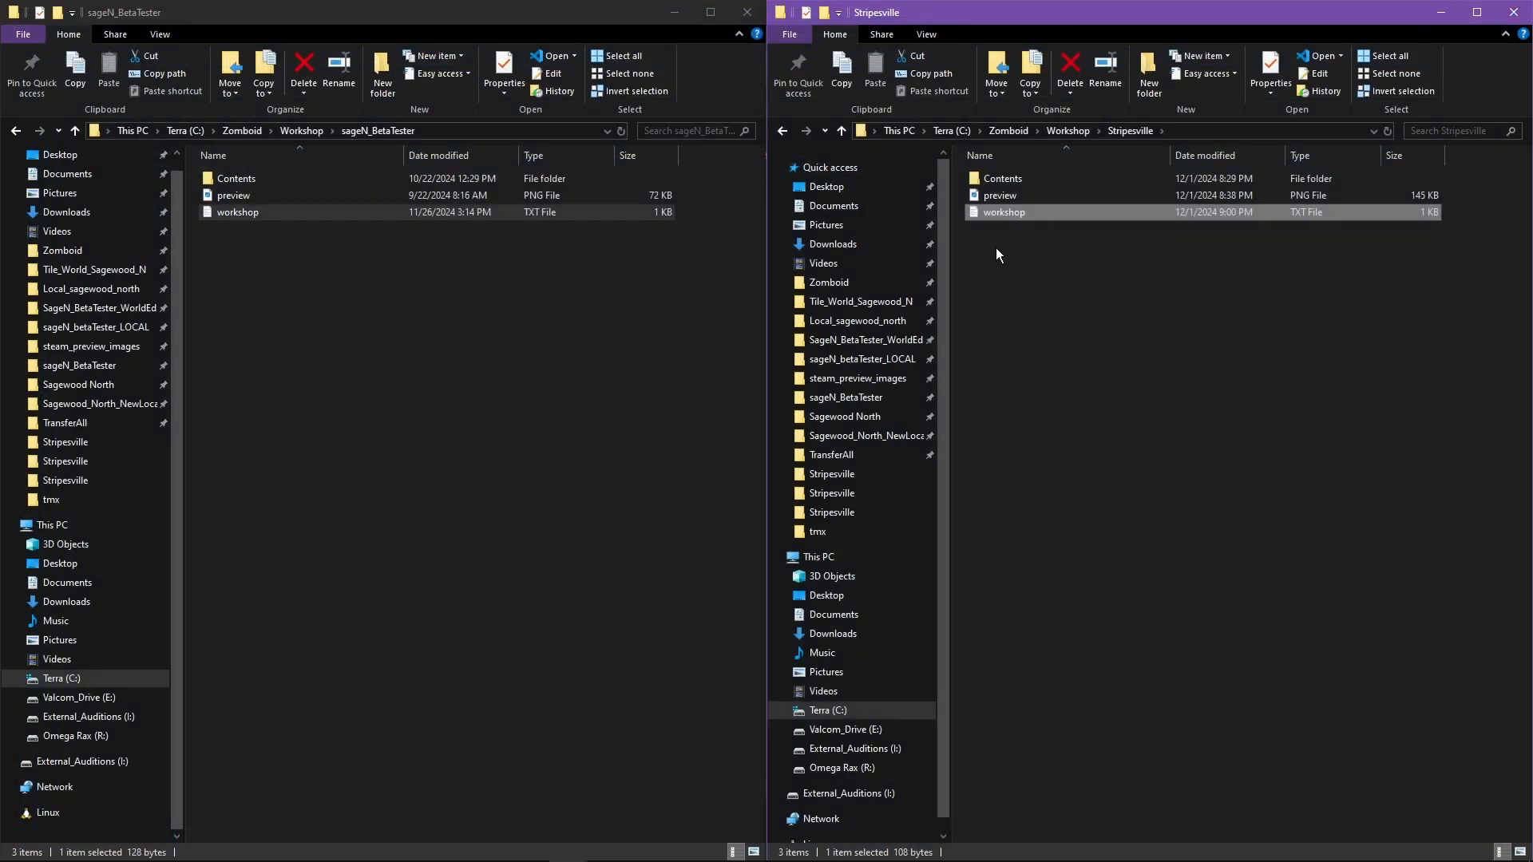
# - Open Contents and its mods folder for both Stripesville and sageN_BetaTester in the two File Explorer windows
pyautogui.click(1004, 196)
pyautogui.click(1006, 193)
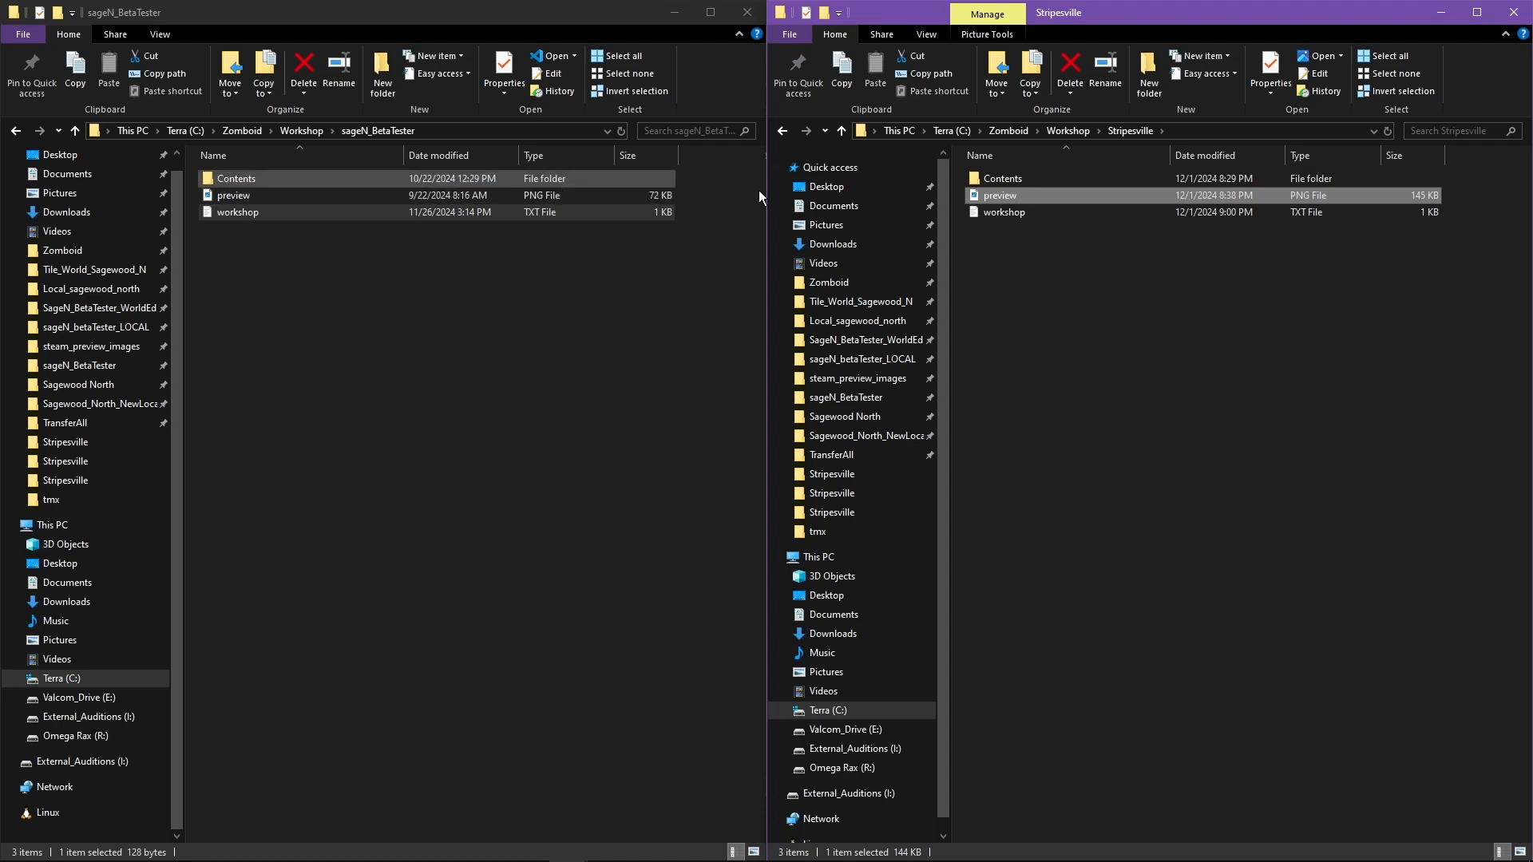
pyautogui.click(1022, 180)
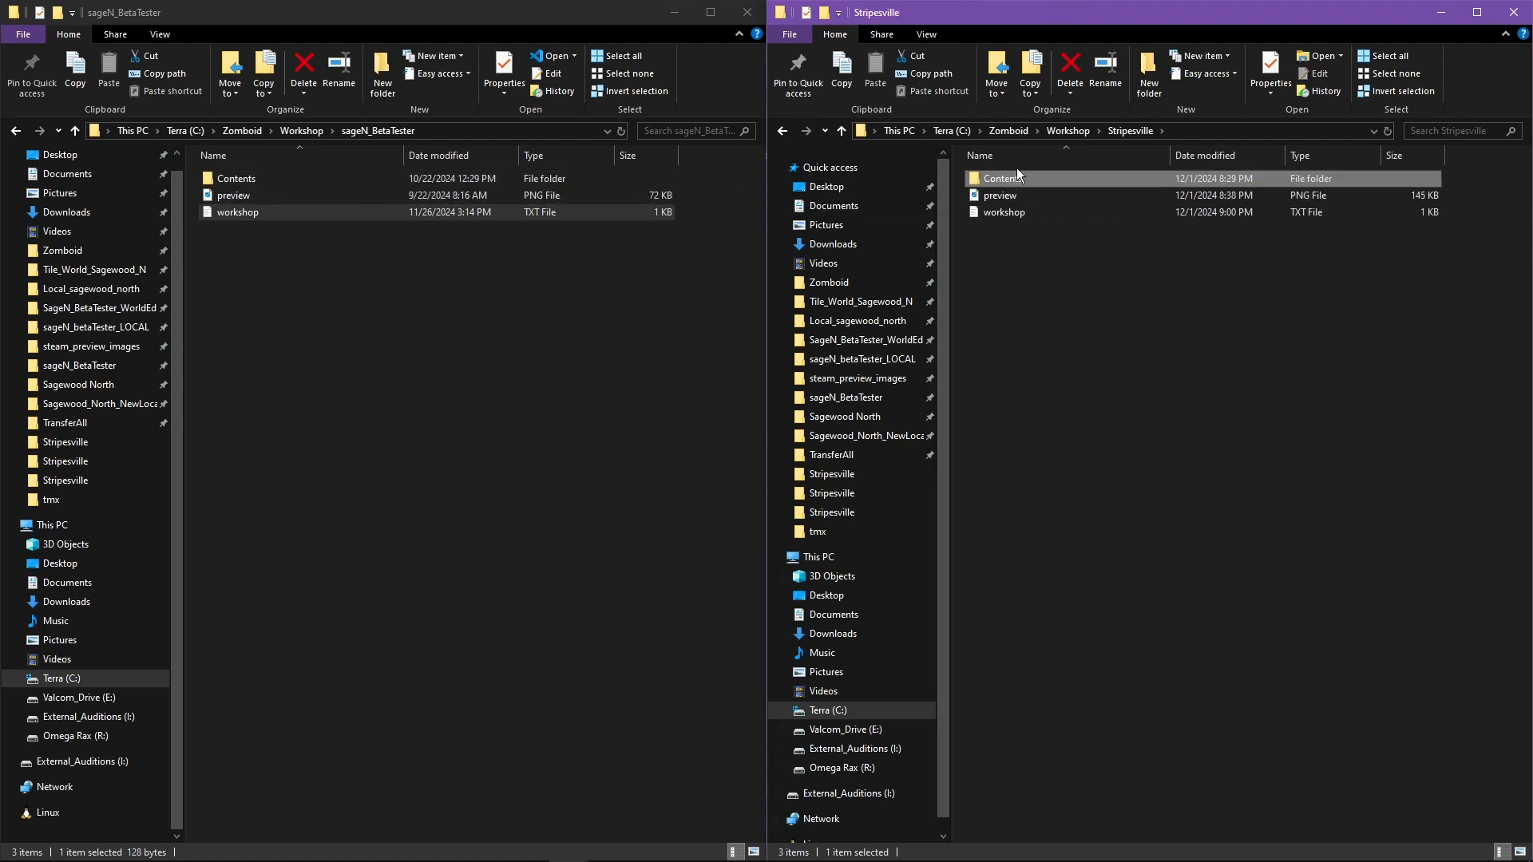
pyautogui.doubleClick(1019, 179)
pyautogui.doubleClick(340, 179)
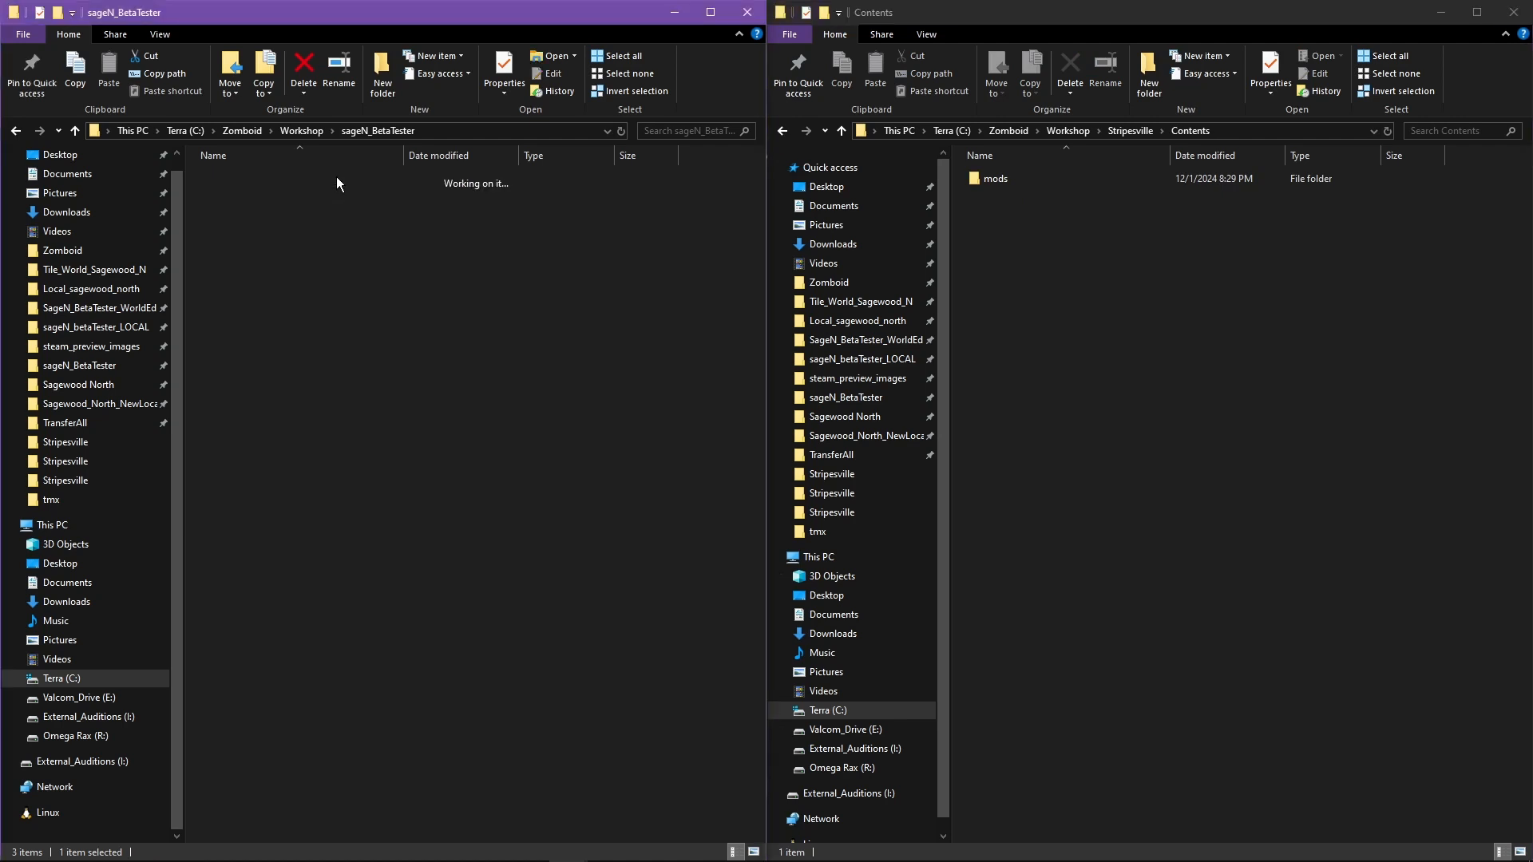
pyautogui.click(999, 180)
pyautogui.doubleClick(999, 180)
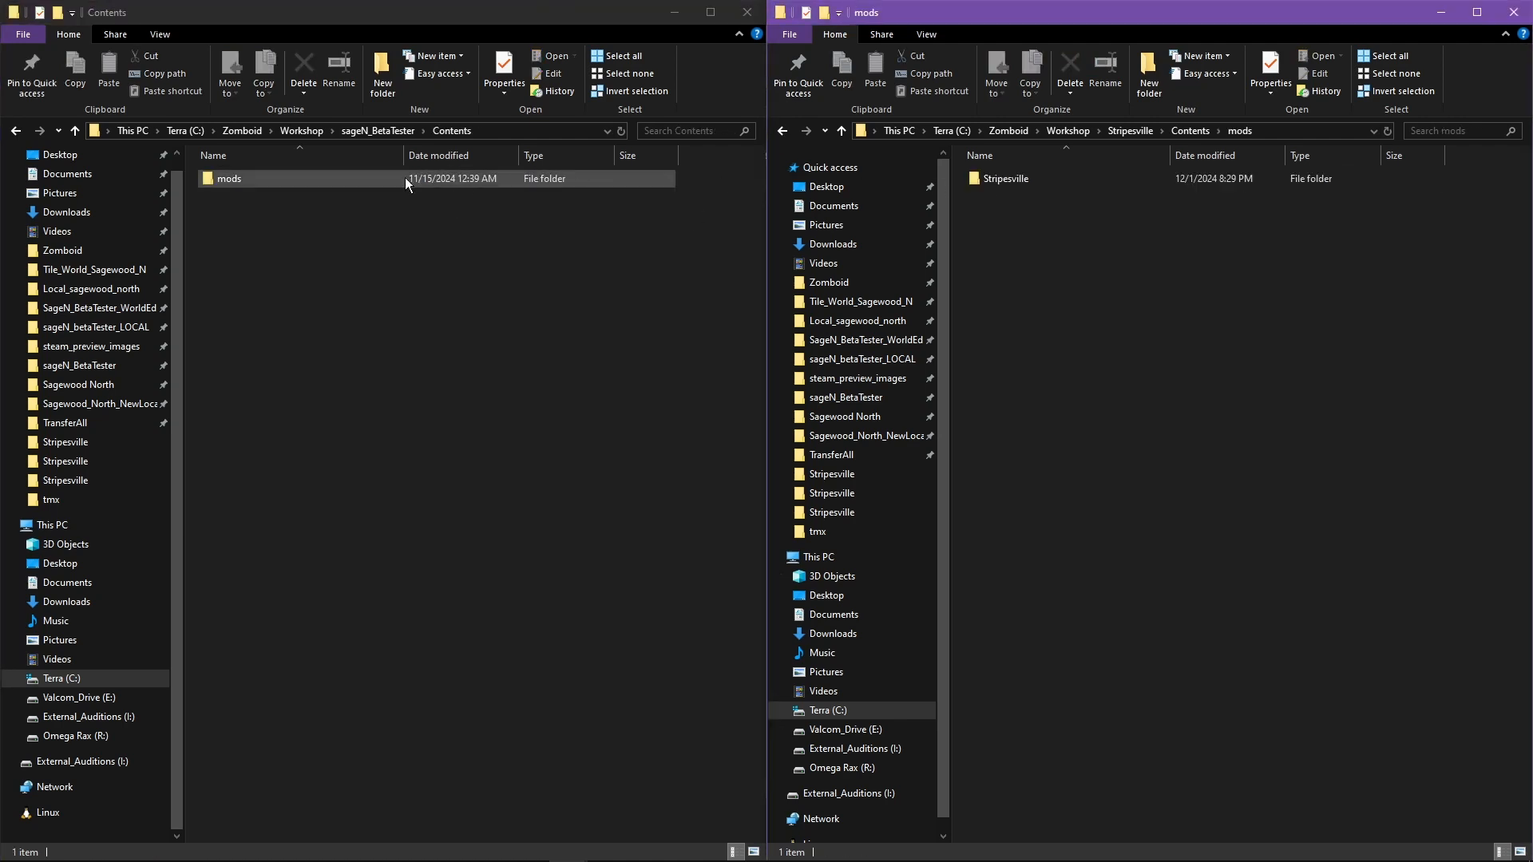
pyautogui.doubleClick(254, 177)
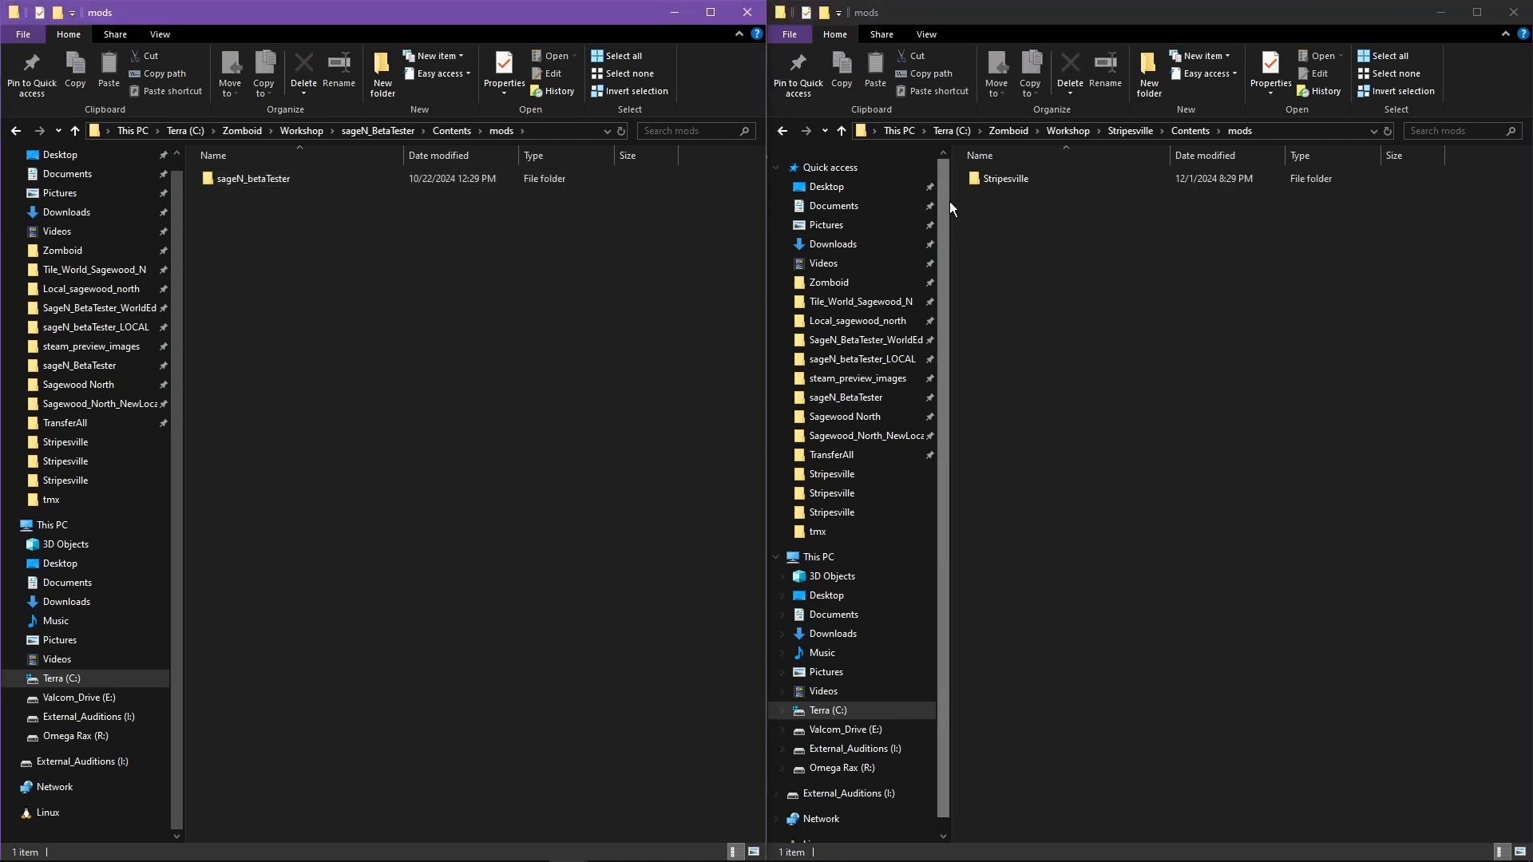
# - Copy the name of the Stripesville folder inside its mods directory
pyautogui.rightClick(995, 180)
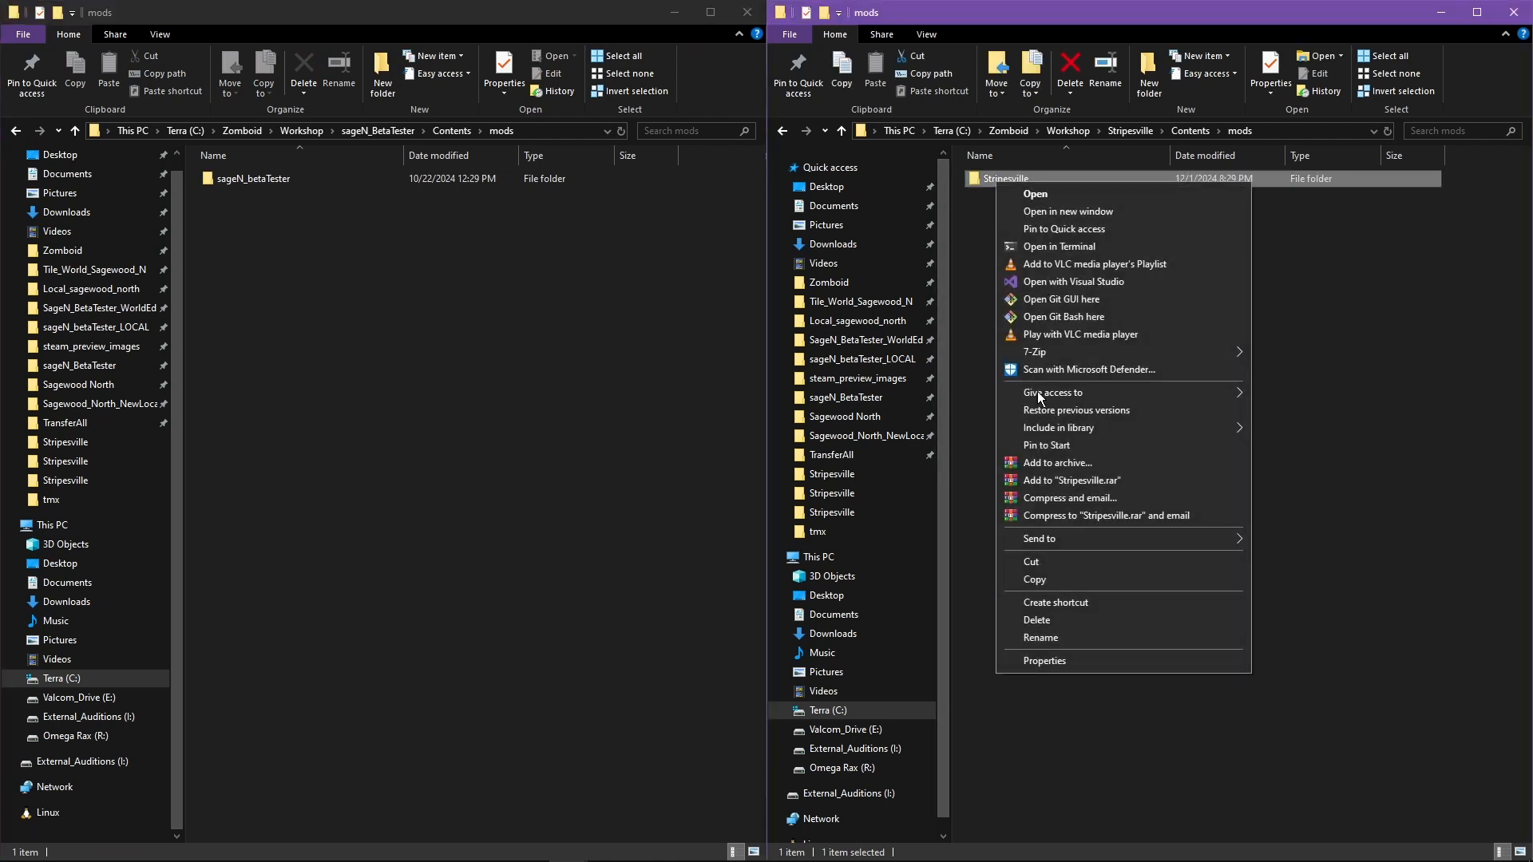
pyautogui.click(1069, 639)
pyautogui.hotkey('ctrl', 'c')
pyautogui.press('End')
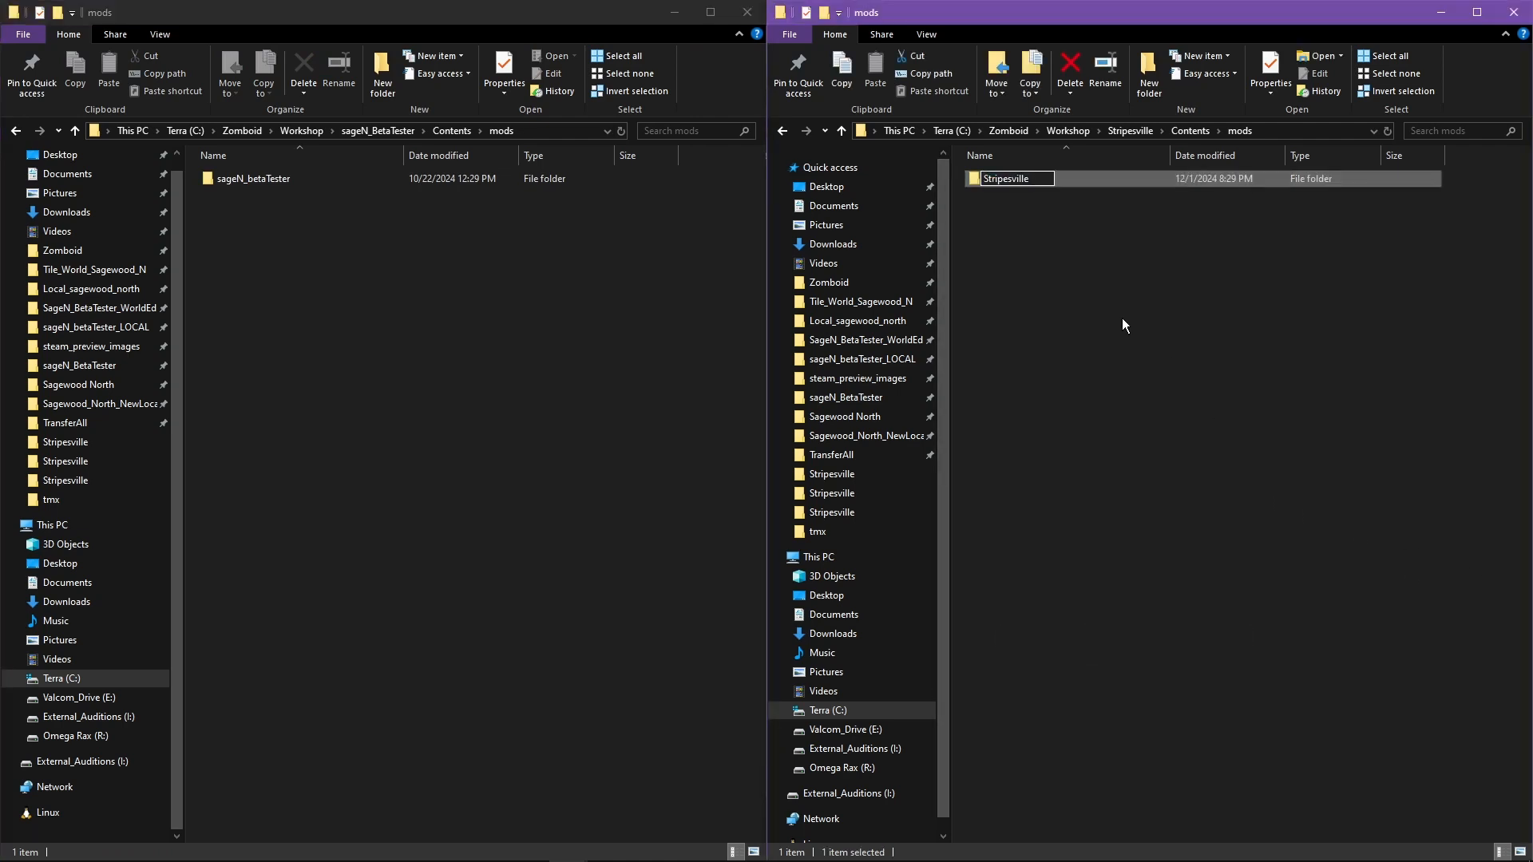
pyautogui.click(1132, 242)
# - Open the Stripesville mod folder in one File Explorer window and the sageN_betaTester mod folder in the other
pyautogui.doubleClick(1017, 180)
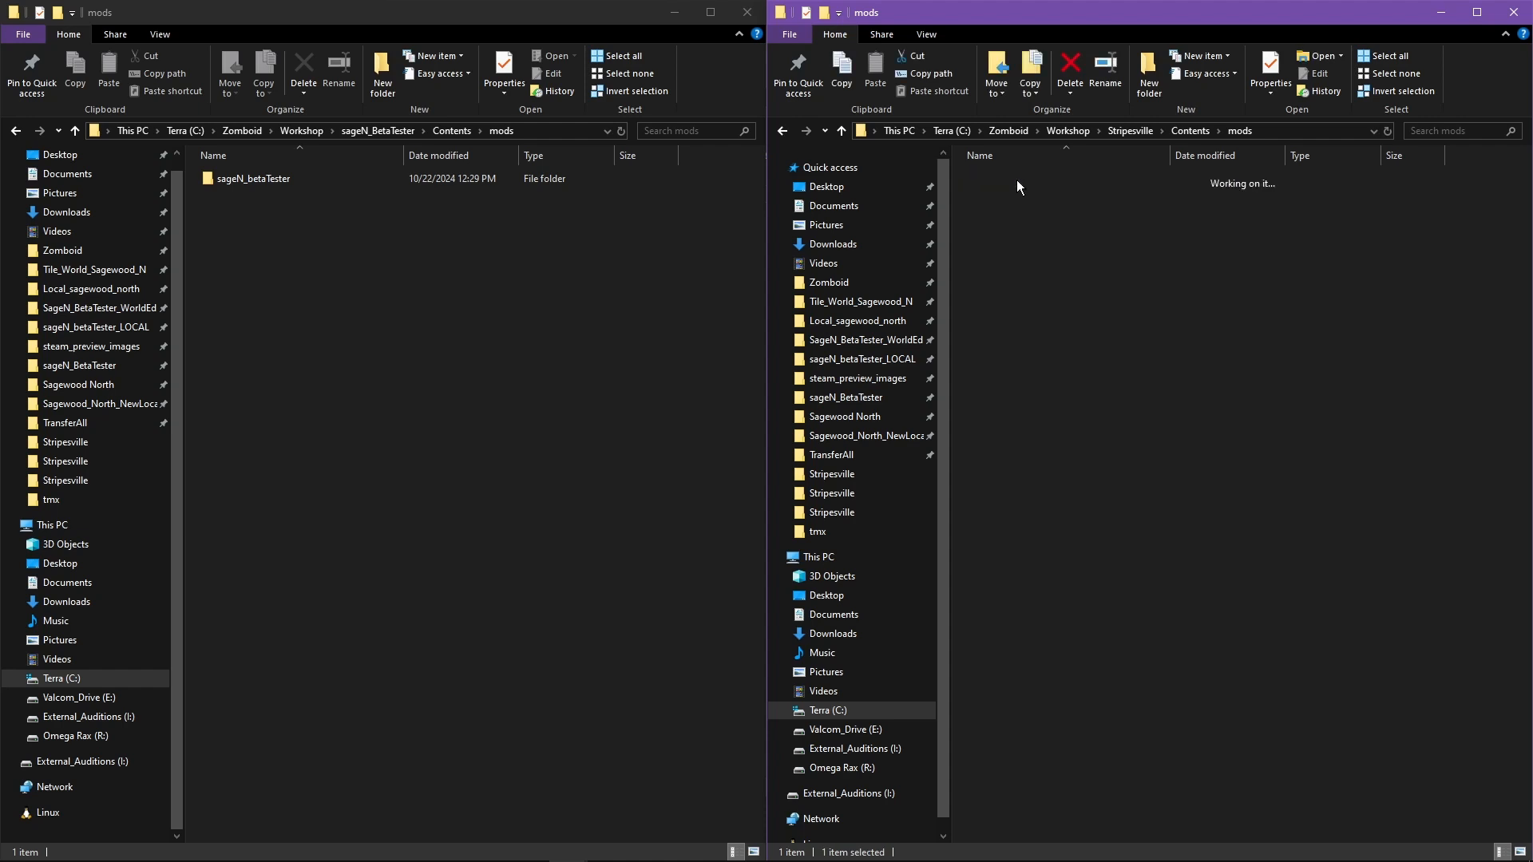
pyautogui.click(217, 184)
pyautogui.doubleClick(217, 183)
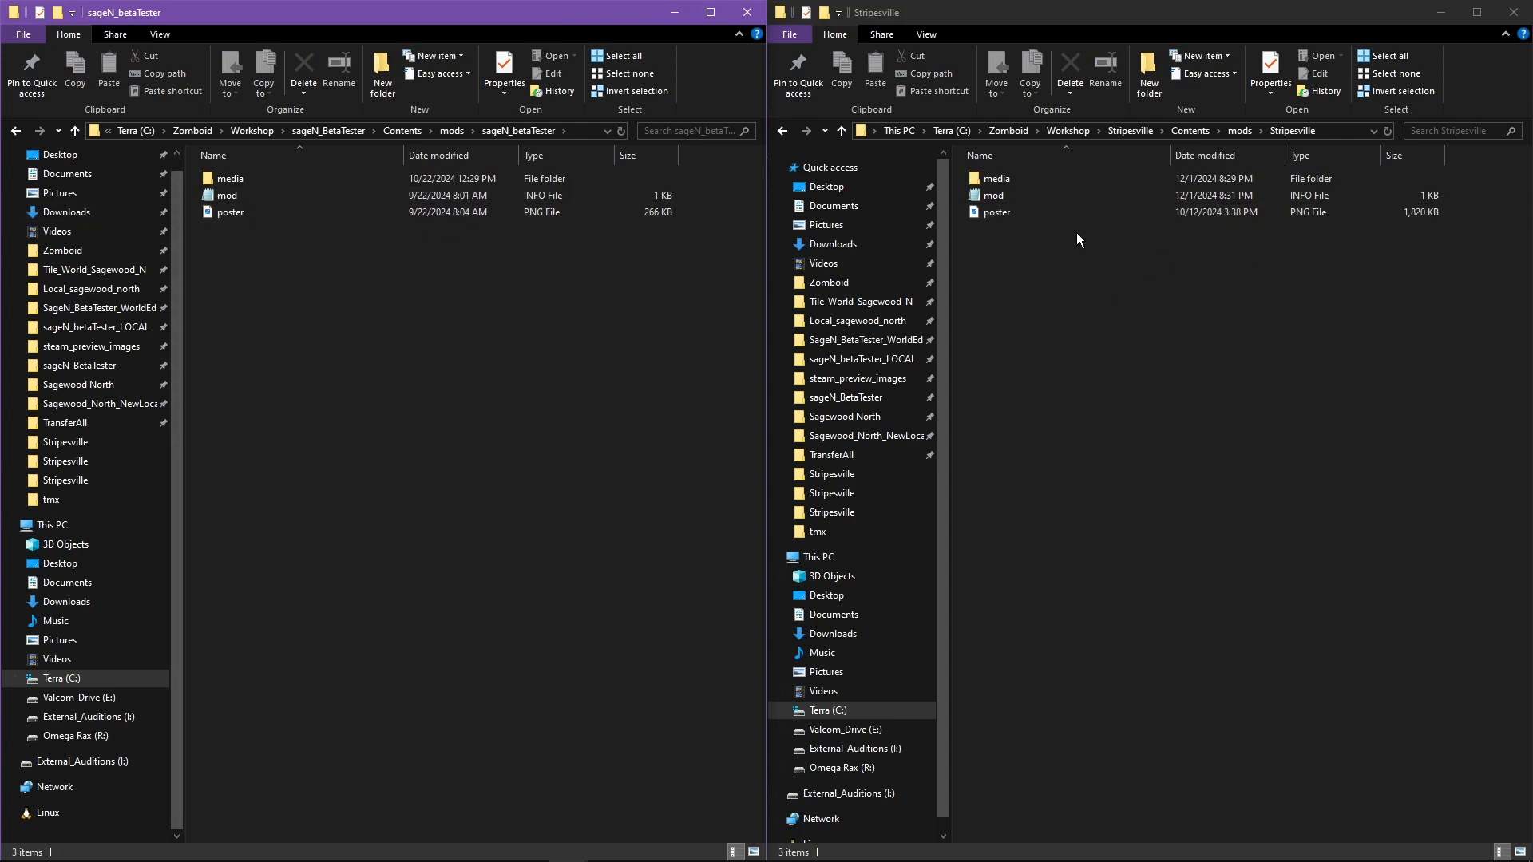
# - Open the mod.info files of Stripesville and sageN_betaTester in Notepad and place the two windows side by side
pyautogui.doubleClick(1006, 197)
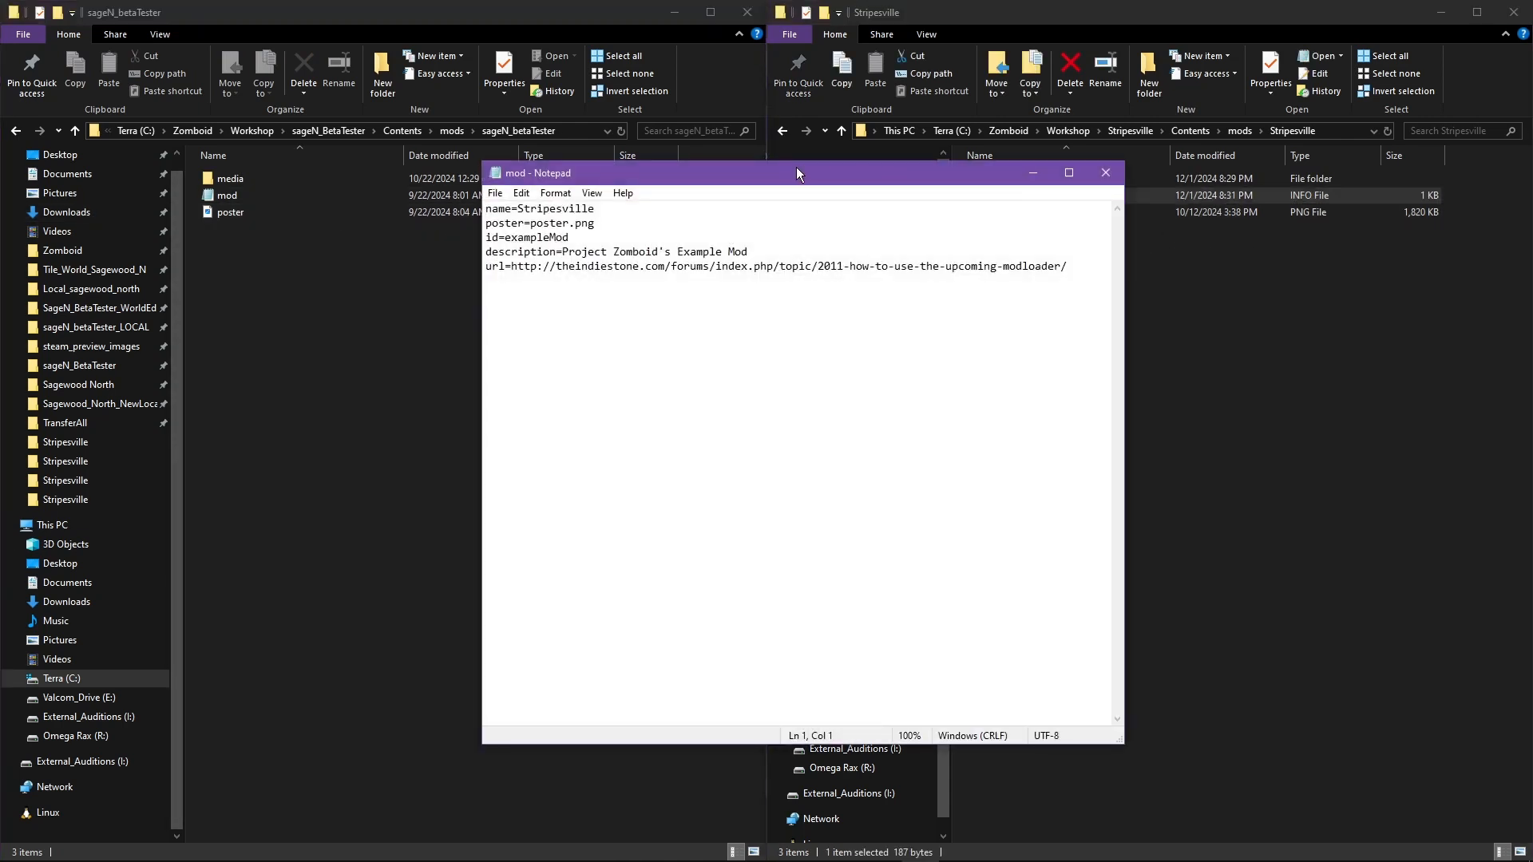
pyautogui.moveTo(797, 172); pyautogui.dragTo(1152, 168)
pyautogui.click(231, 196)
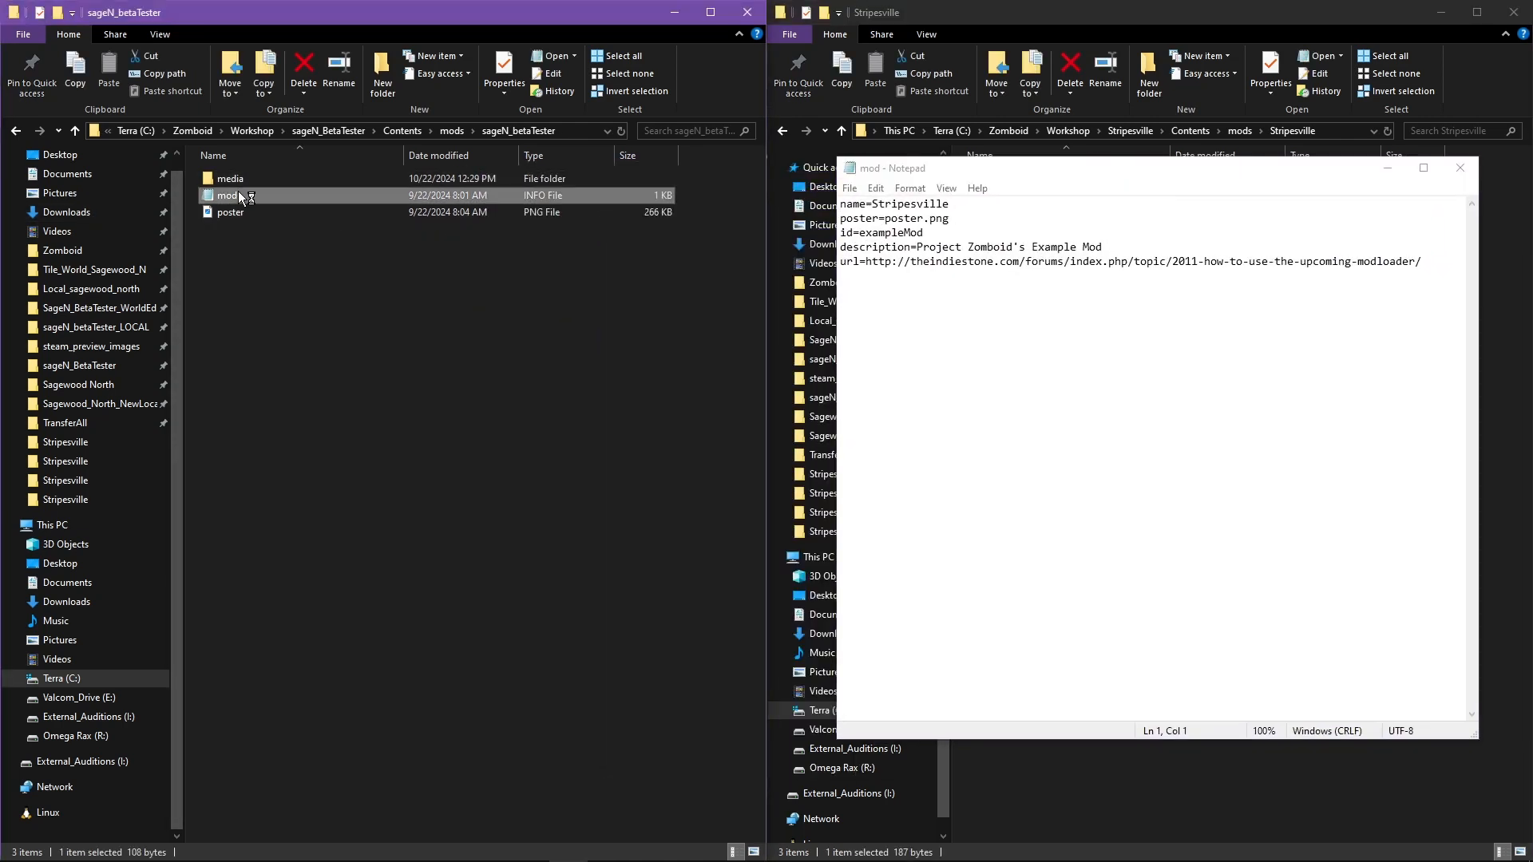
pyautogui.doubleClick(240, 195)
pyautogui.moveTo(625, 170); pyautogui.dragTo(254, 169)
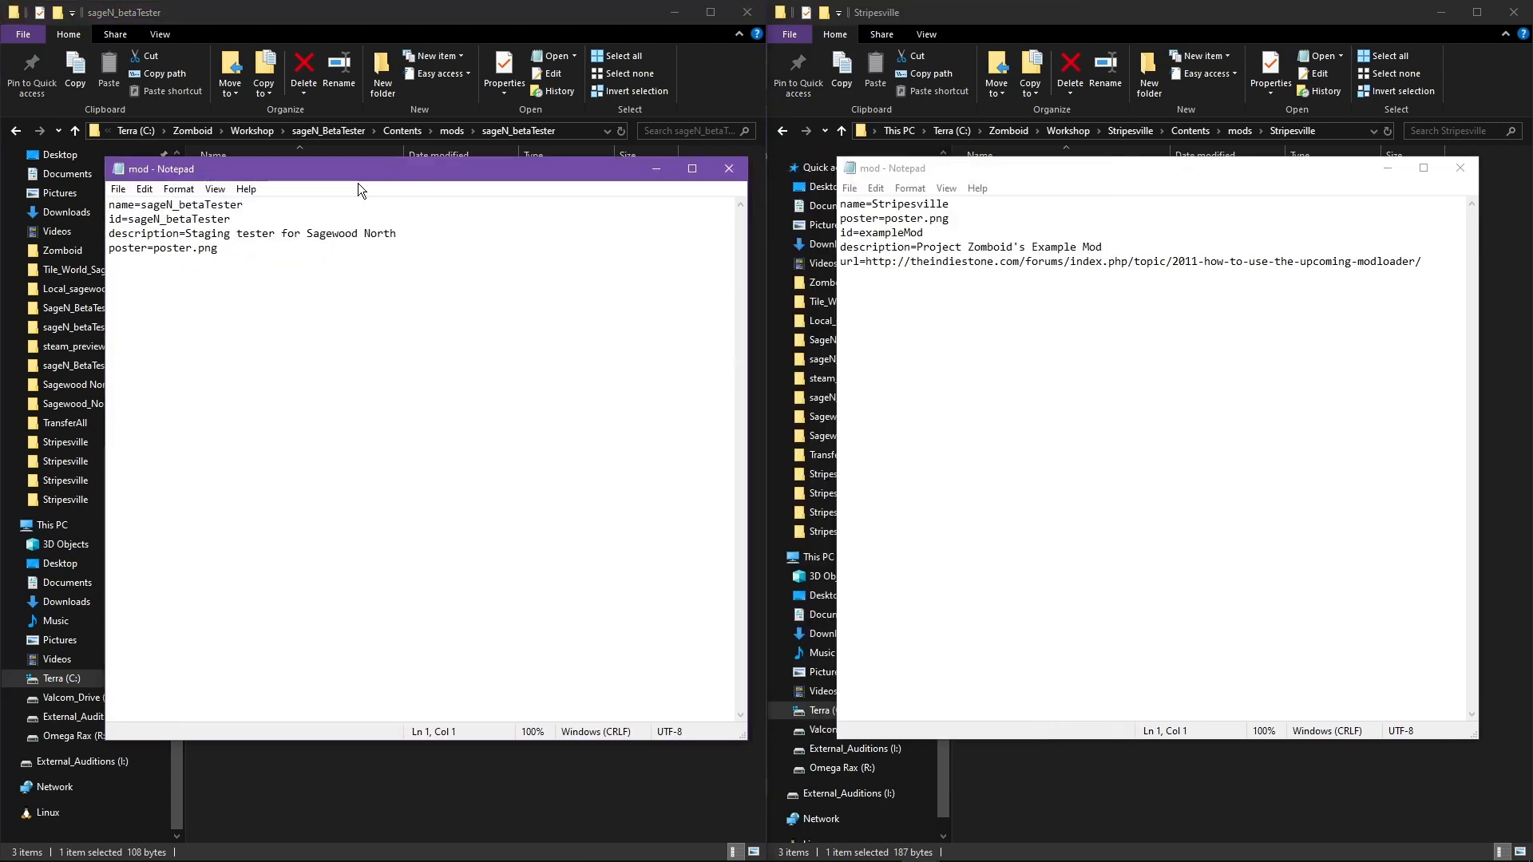
# - Set the name value in Stripesville's mod.info to the copied folder name, Stripesville
pyautogui.click(892, 206)
pyautogui.doubleClick(892, 206)
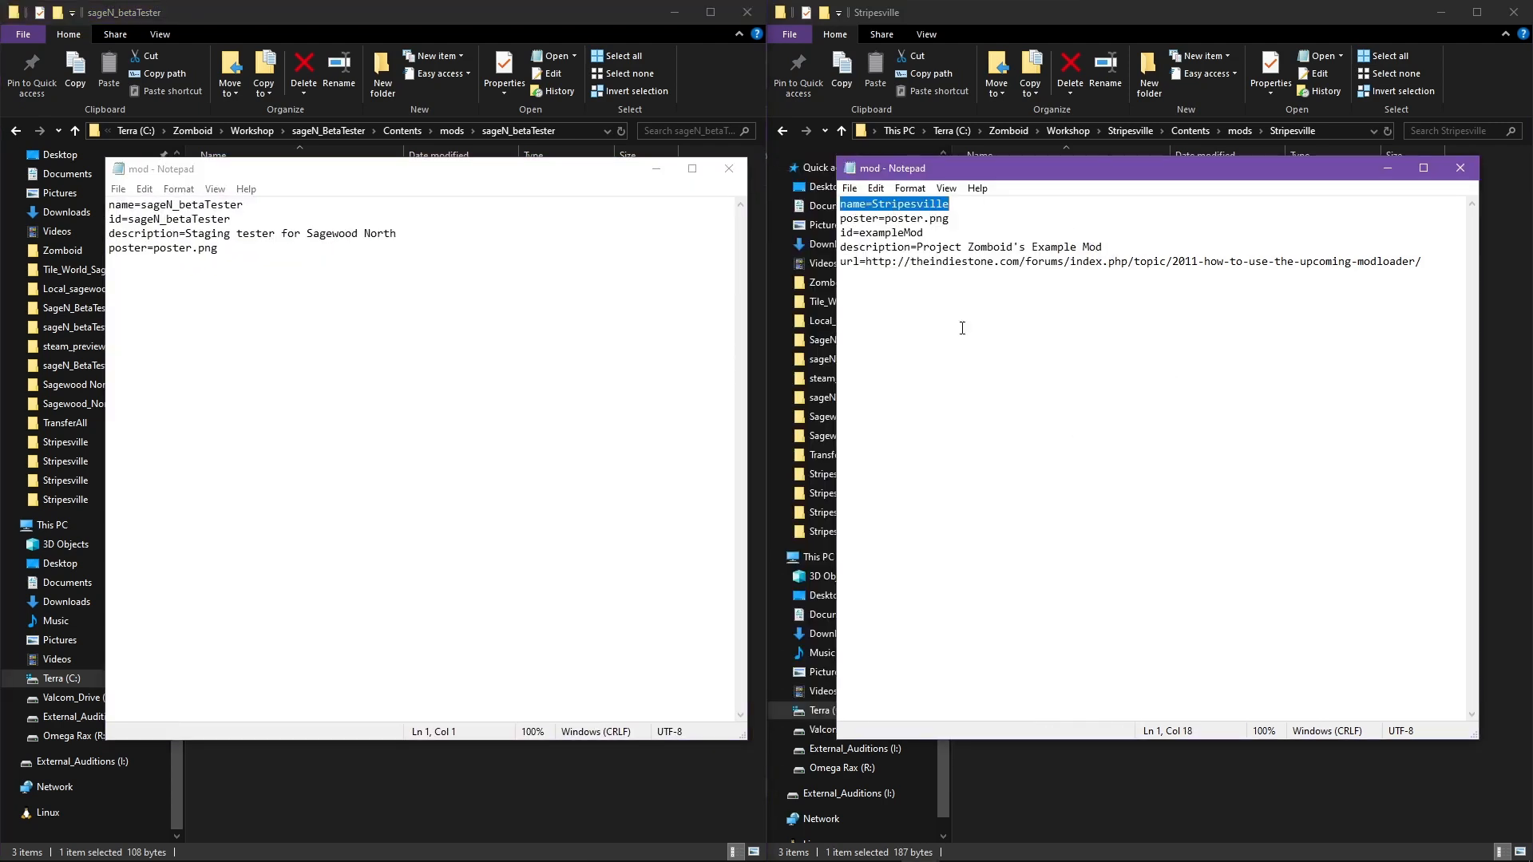
pyautogui.click(982, 230)
pyautogui.hotkey('shift', 'Home')
pyautogui.hotkey('shift', 'Right')
pyautogui.hotkey('shift', 'Right')
pyautogui.hotkey('shift', 'Right')
pyautogui.hotkey('ctrl', 'v')
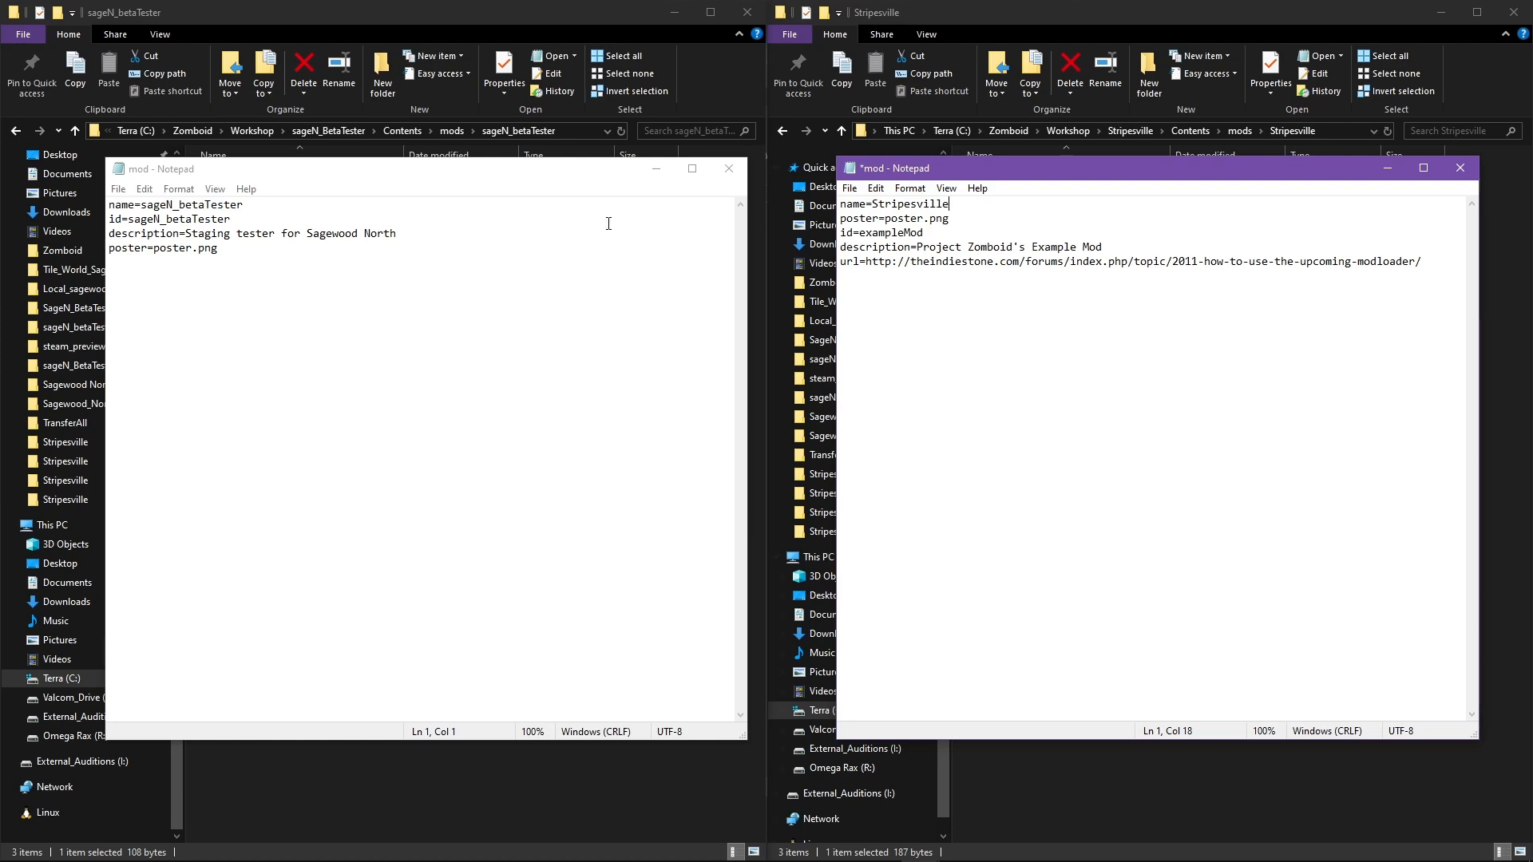
# - Compare the two mod.info files line by line and delete the url line from Stripesville's file
pyautogui.moveTo(225, 249); pyautogui.dragTo(79, 204)
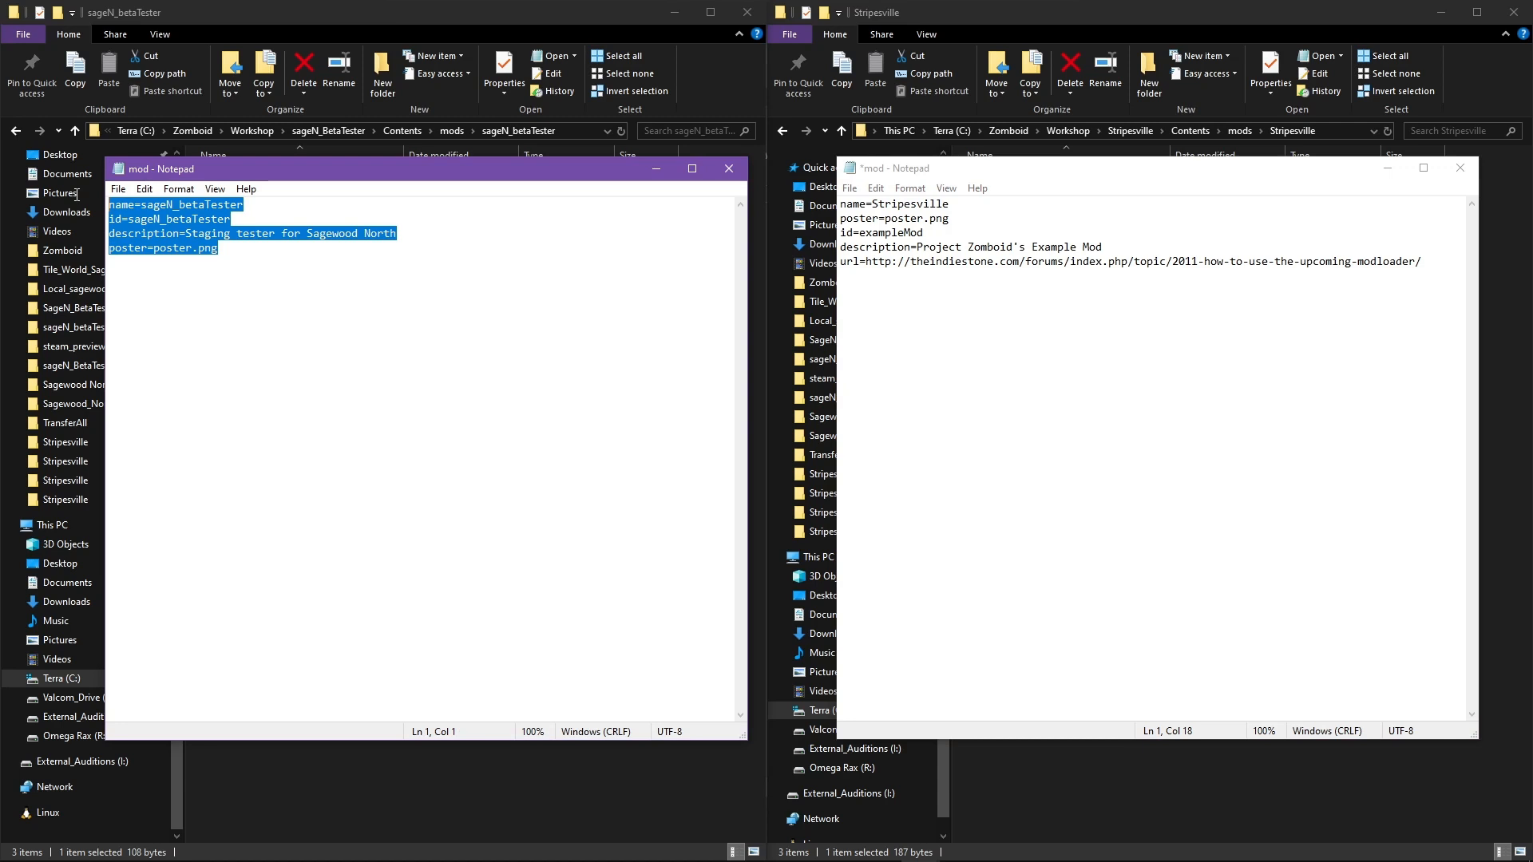
pyautogui.click(959, 176)
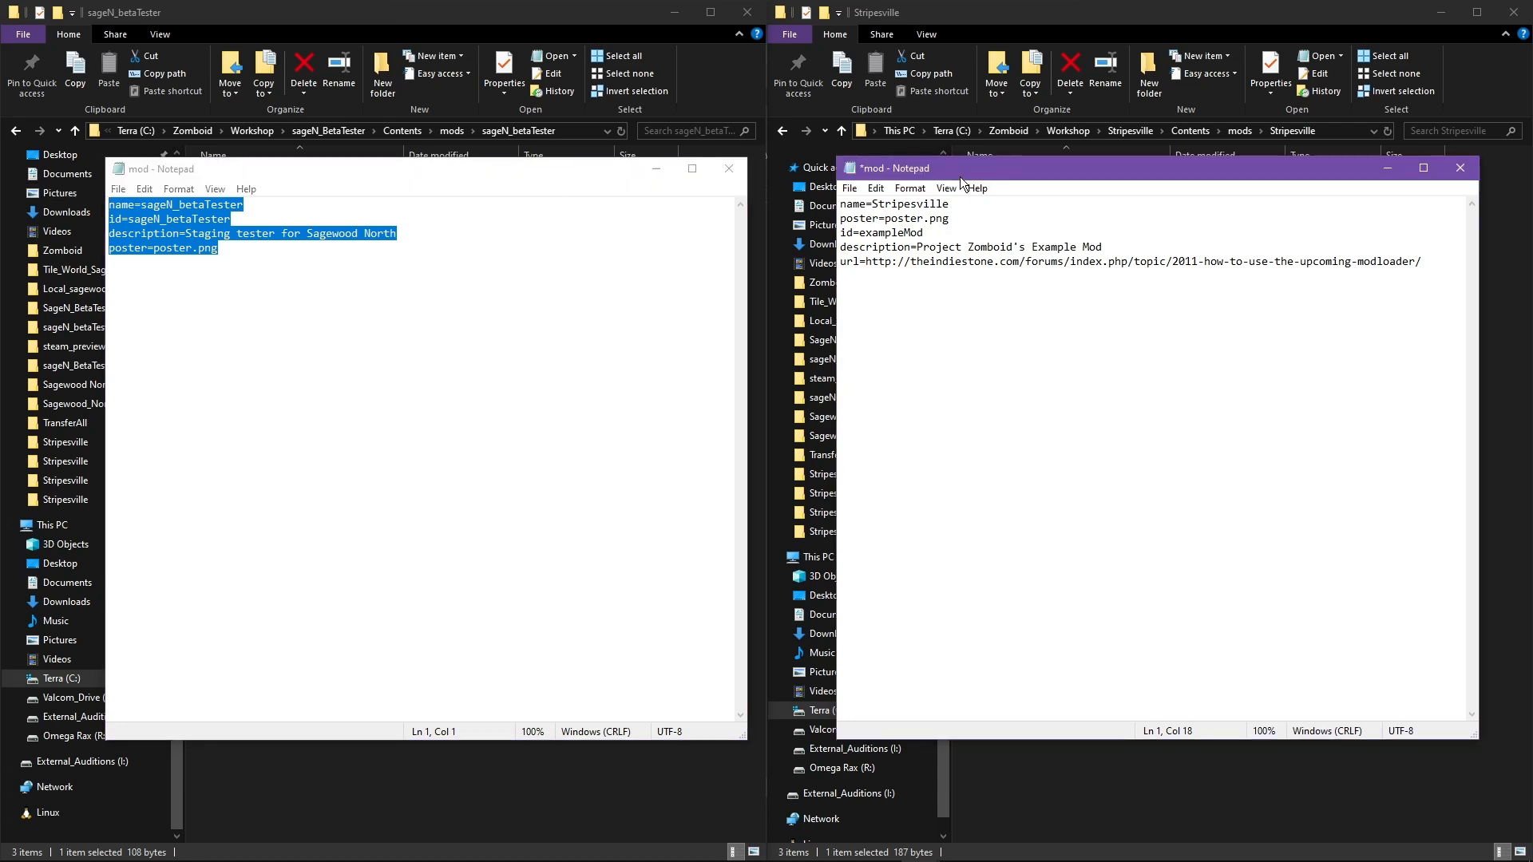
pyautogui.click(319, 233)
pyautogui.moveTo(268, 224); pyautogui.dragTo(80, 221)
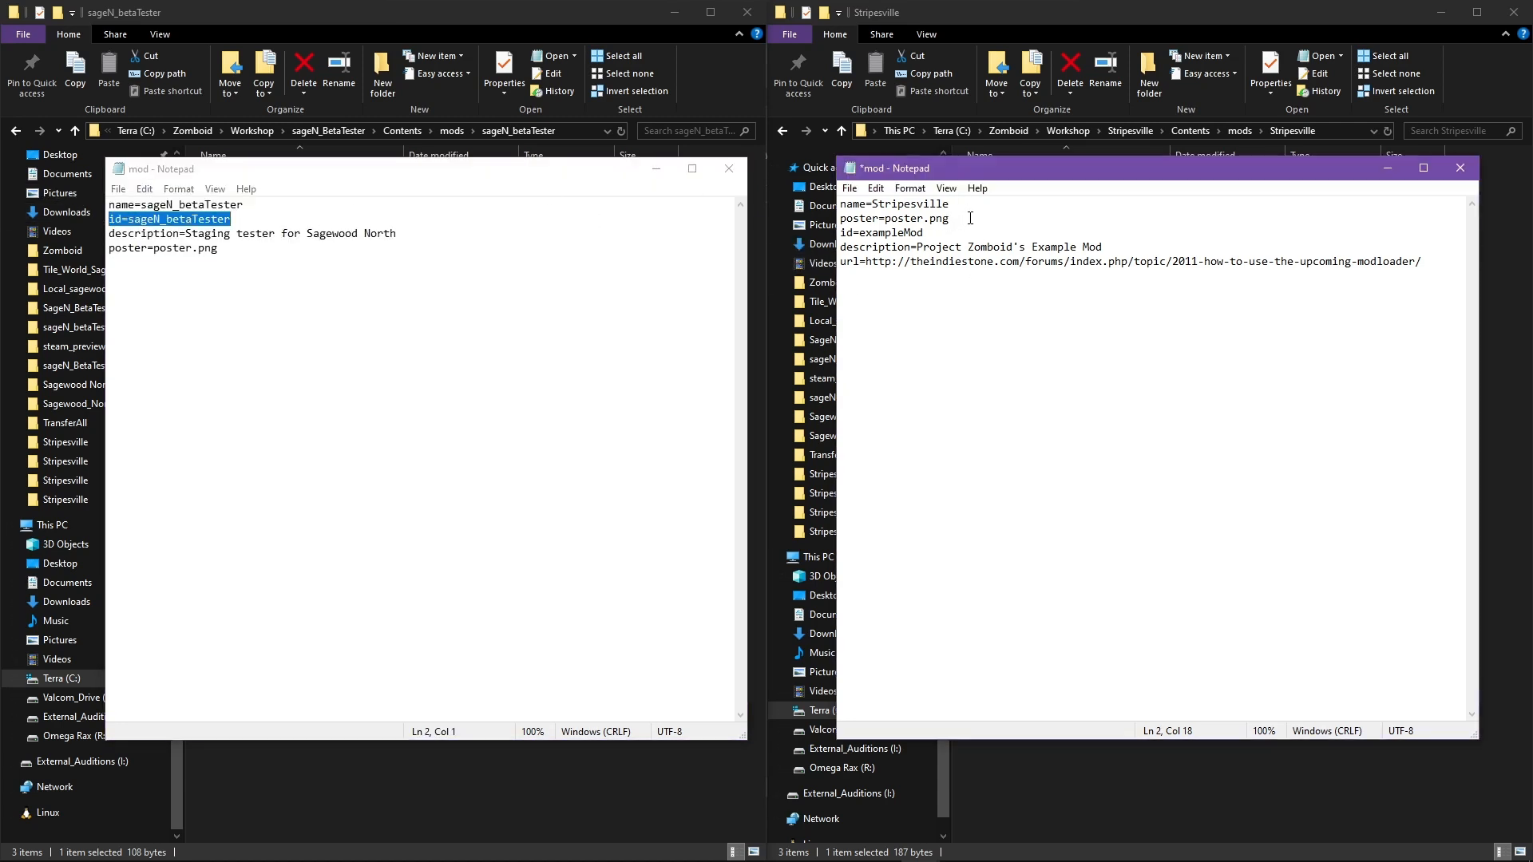
pyautogui.moveTo(841, 230); pyautogui.dragTo(985, 206)
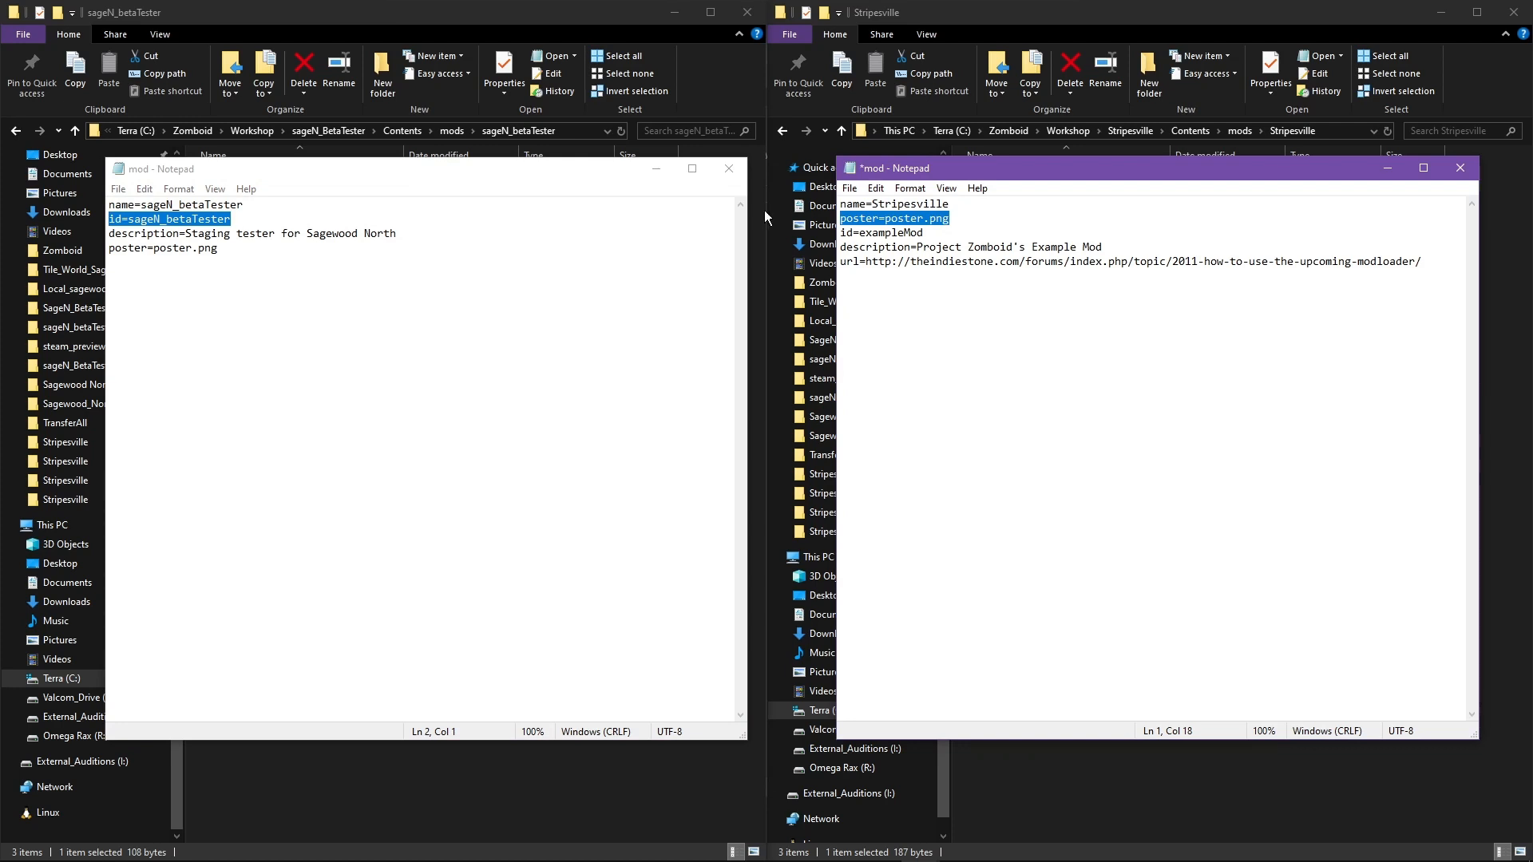
pyautogui.click(241, 248)
pyautogui.click(927, 247)
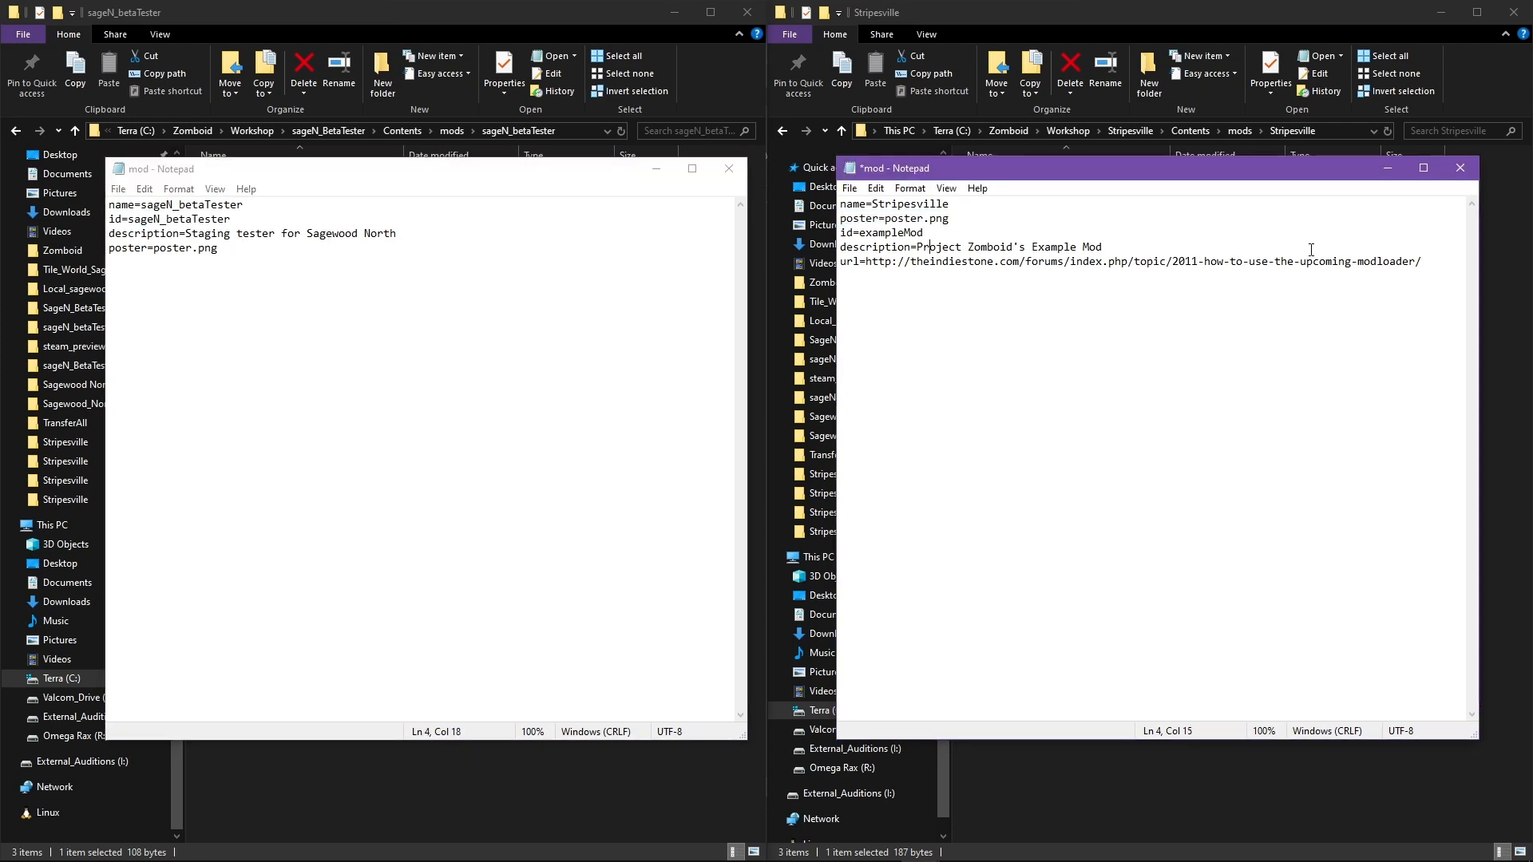
pyautogui.moveTo(1443, 265); pyautogui.dragTo(1427, 244)
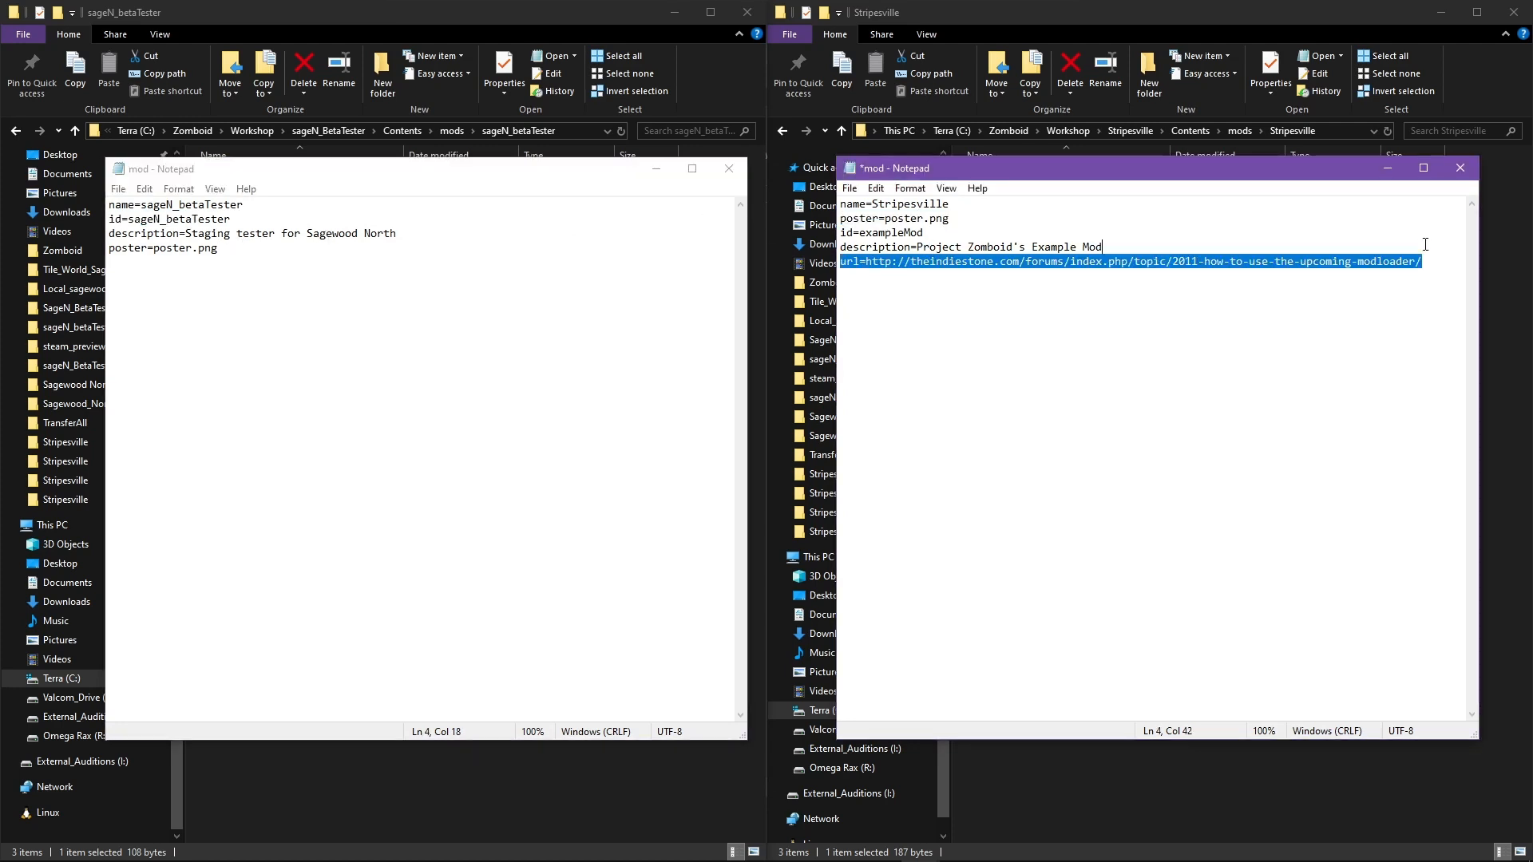
pyautogui.press('BackSpace')
# - Move the poster=poster.png line below the description in Stripesville's mod.info, save it and close both mod.info files
pyautogui.press('Up')
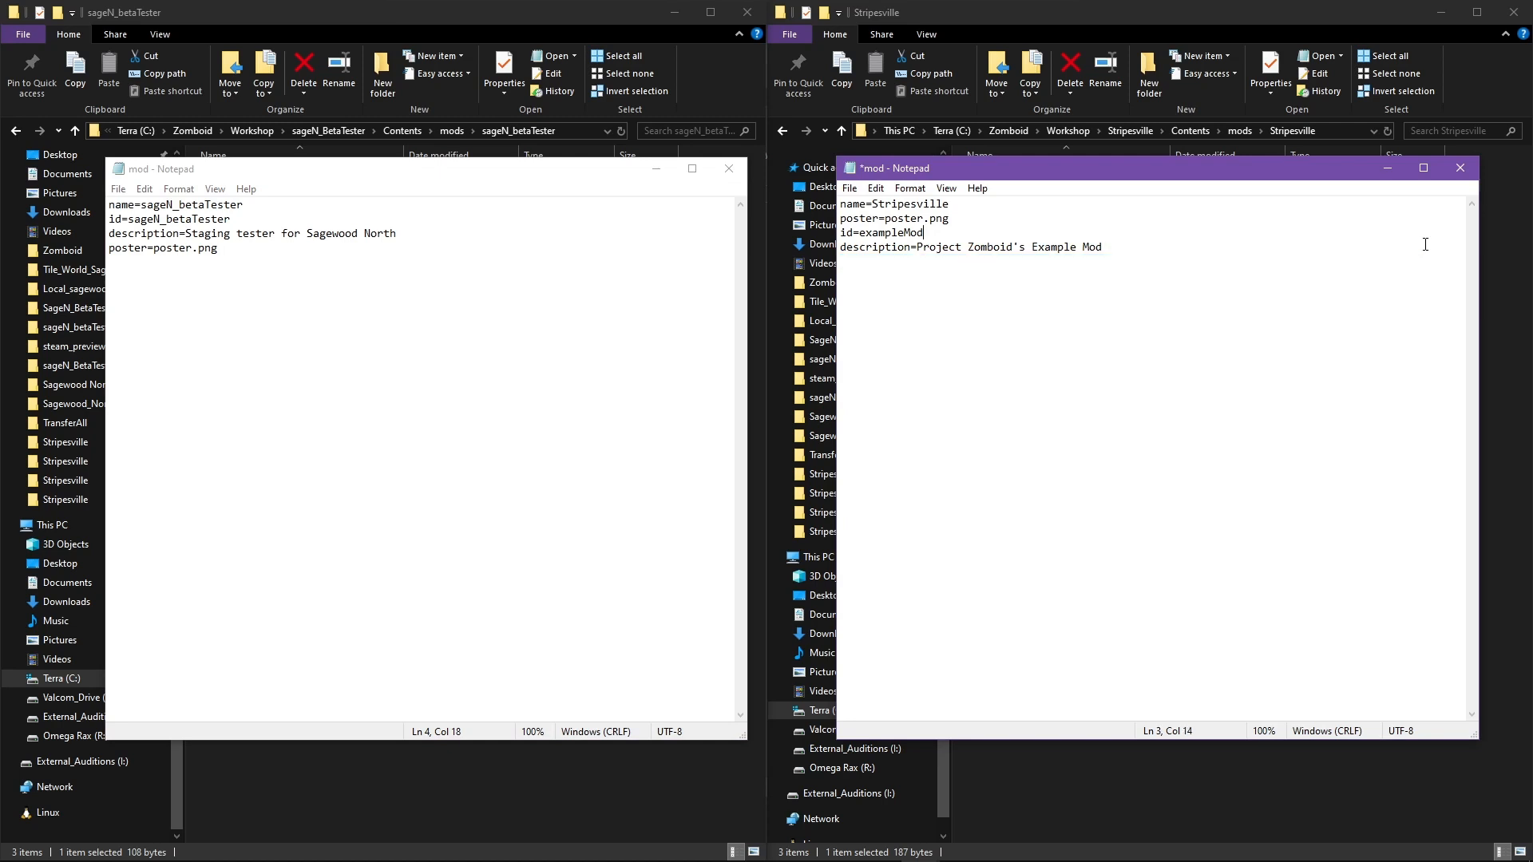
pyautogui.hotkey('shift', 'Up')
pyautogui.press('Down')
pyautogui.press('Right')
pyautogui.hotkey('shift', 'Down')
pyautogui.hotkey('ctrl', 'c')
pyautogui.press('BackSpace')
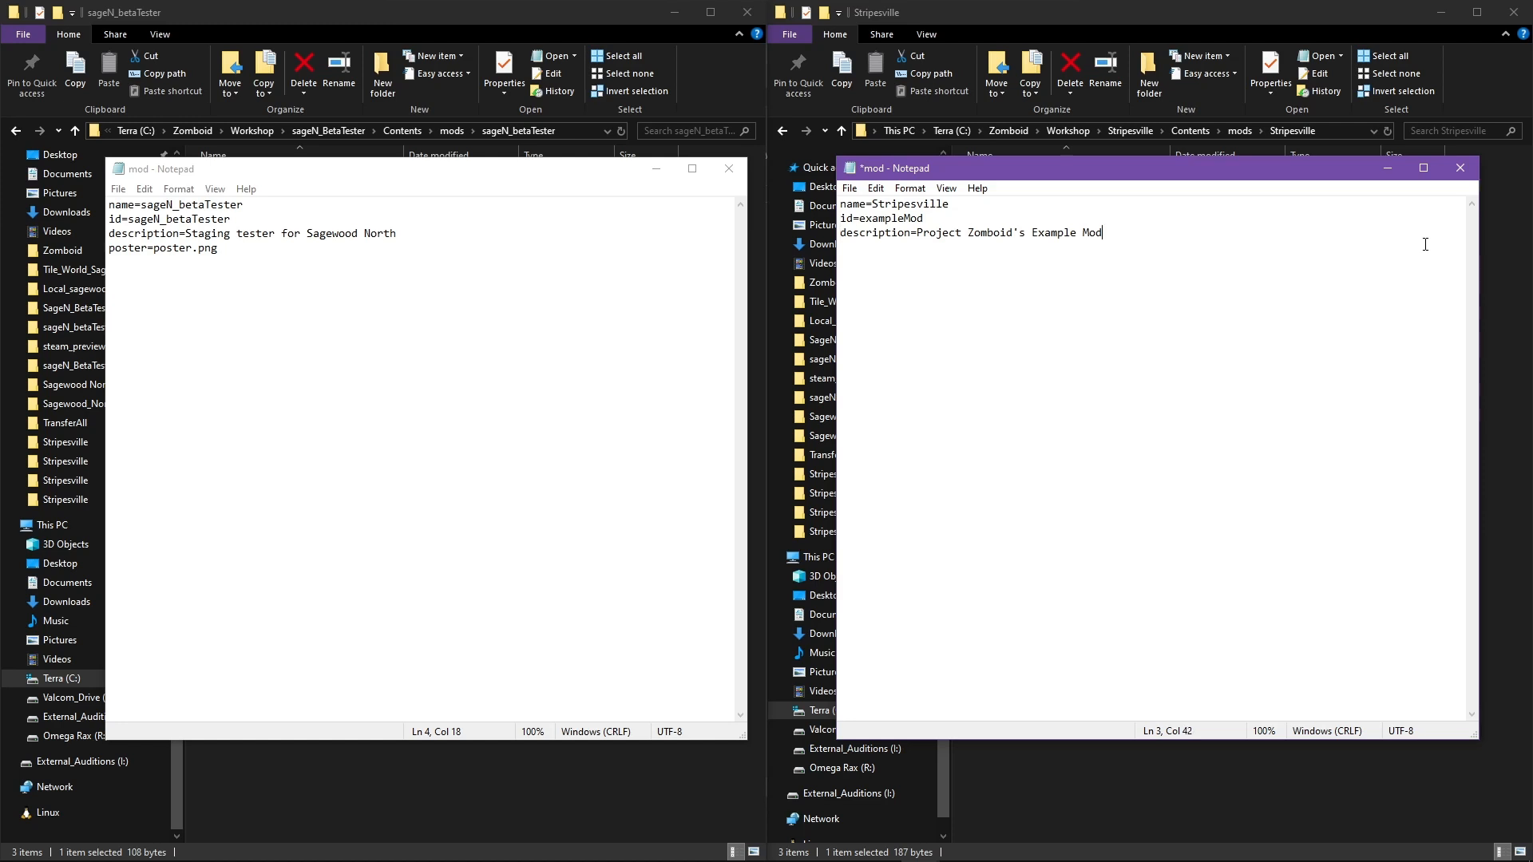
pyautogui.press('Return')
pyautogui.hotkey('ctrl', 'v')
pyautogui.hotkey('ctrl', 's')
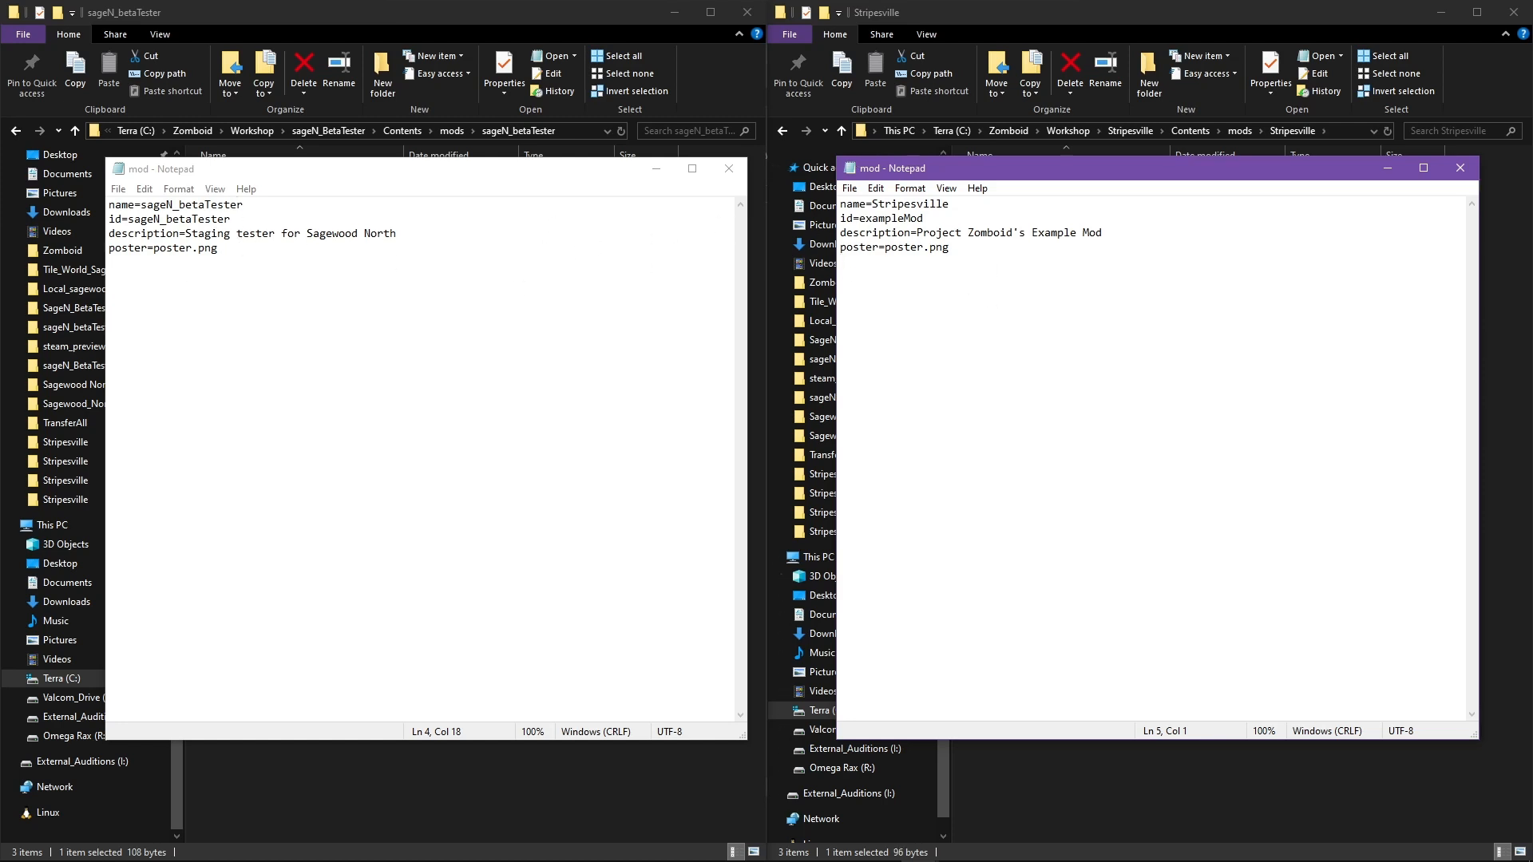
pyautogui.click(1461, 168)
pyautogui.click(728, 169)
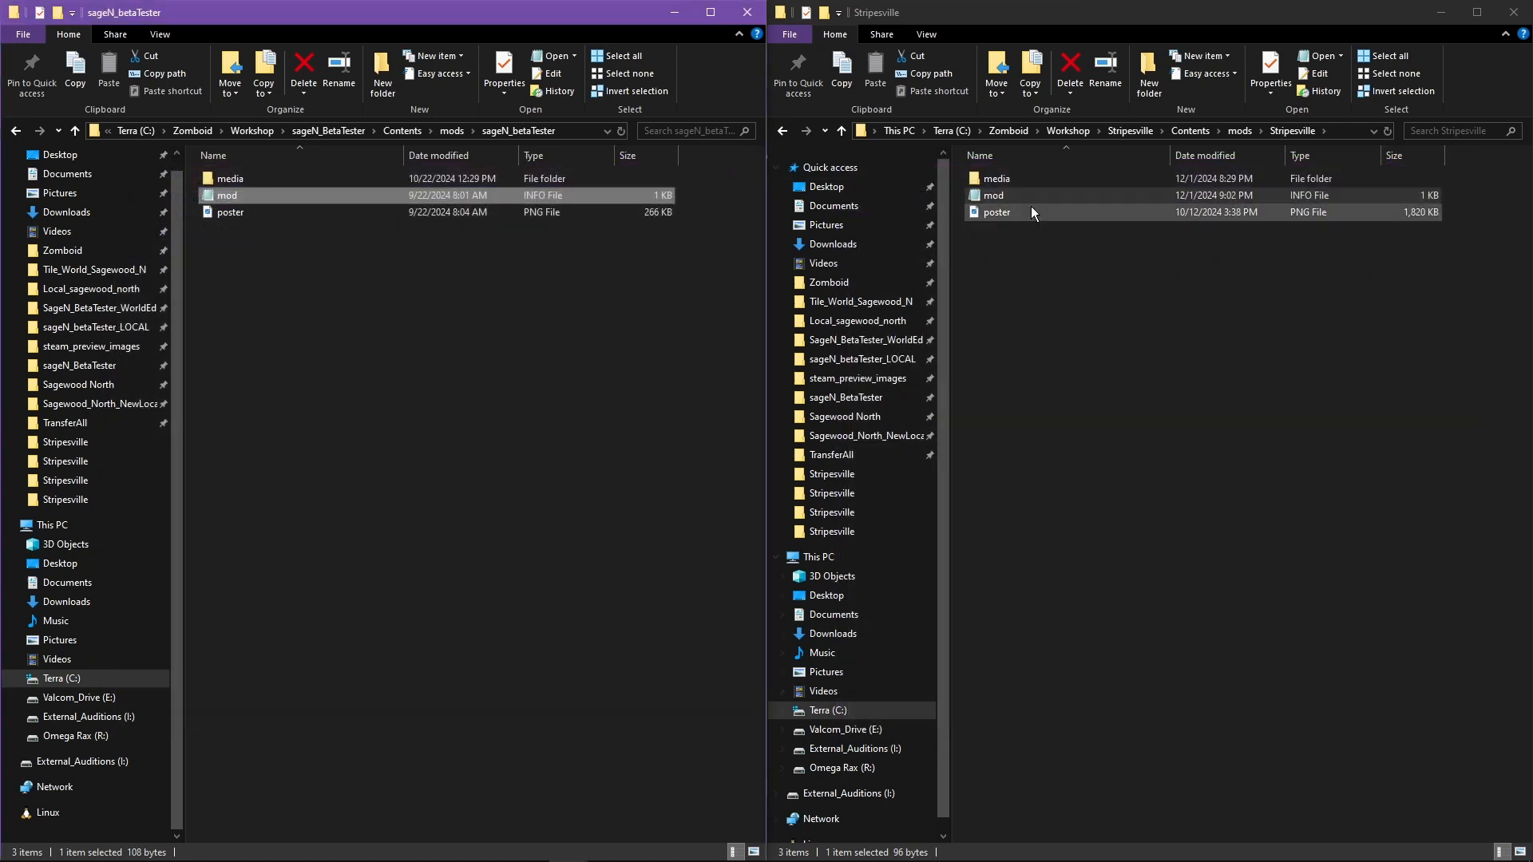
# - Open the maps folder inside media for both the sageN_betaTester and Stripesville mods
pyautogui.doubleClick(218, 178)
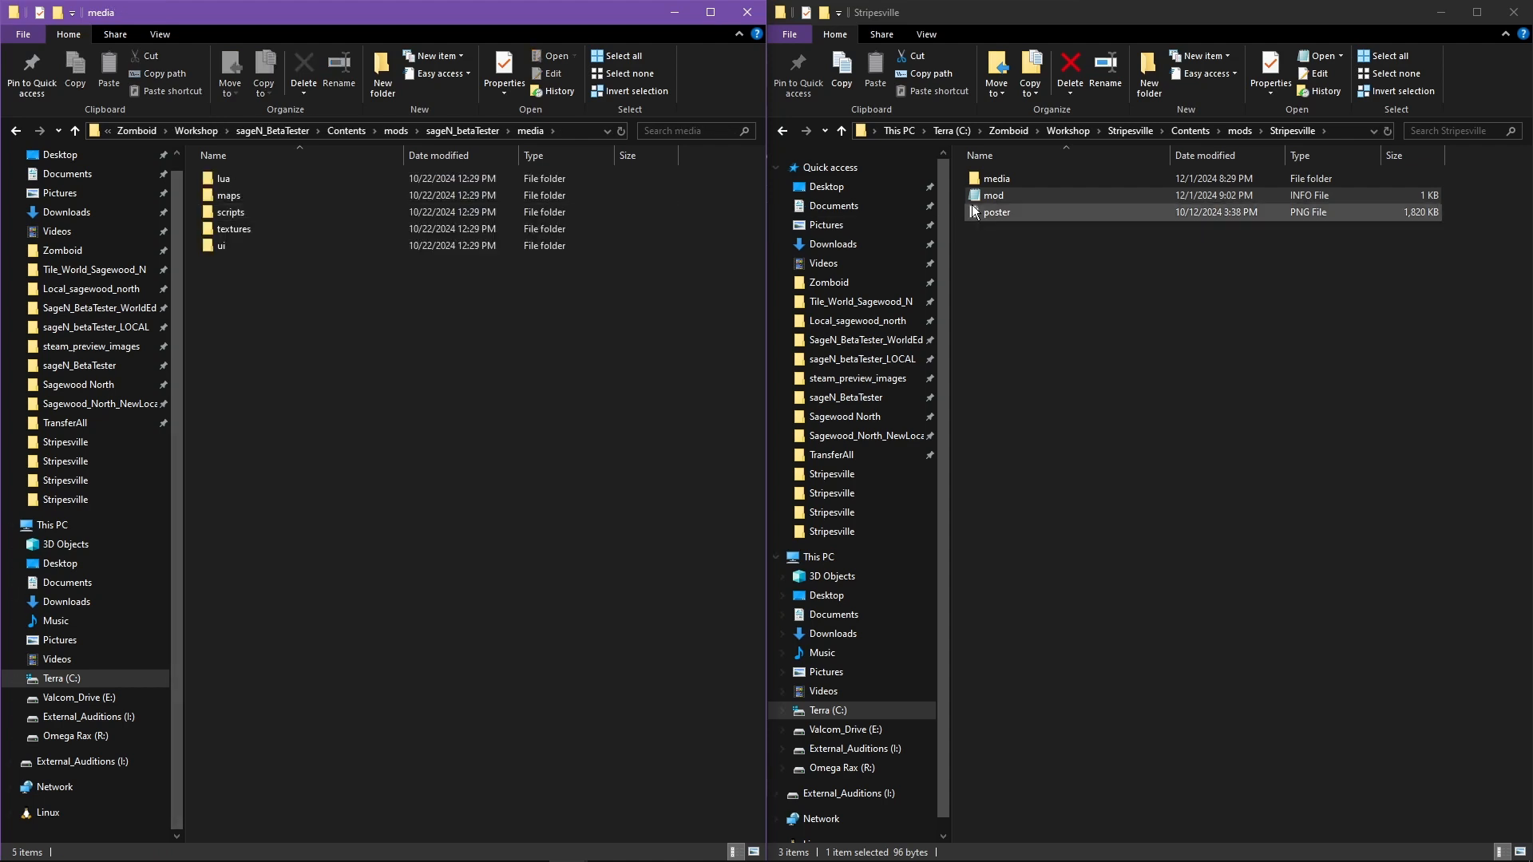
pyautogui.doubleClick(1018, 179)
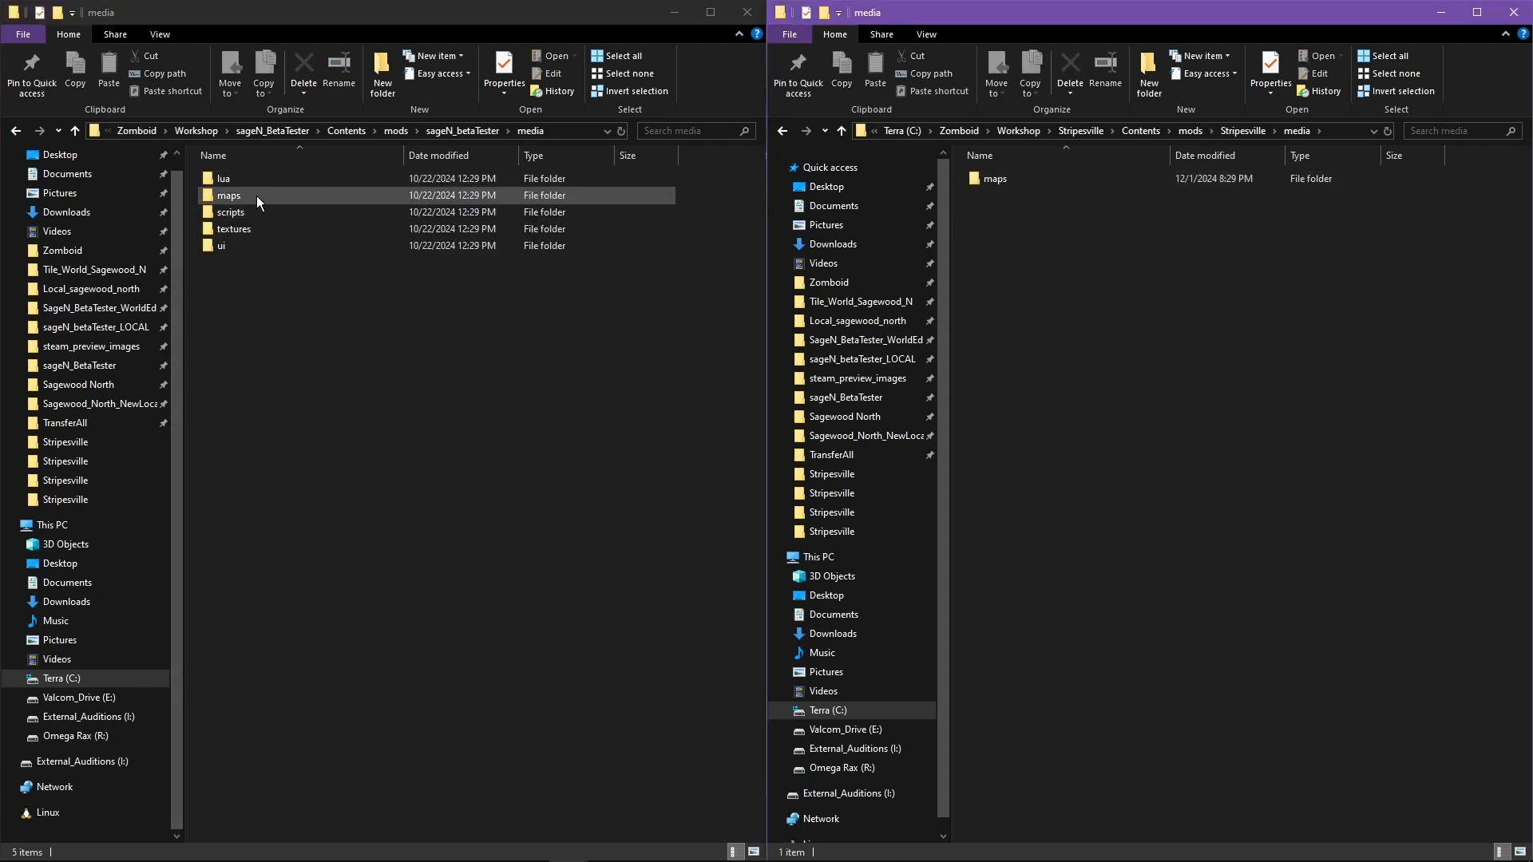
pyautogui.click(229, 196)
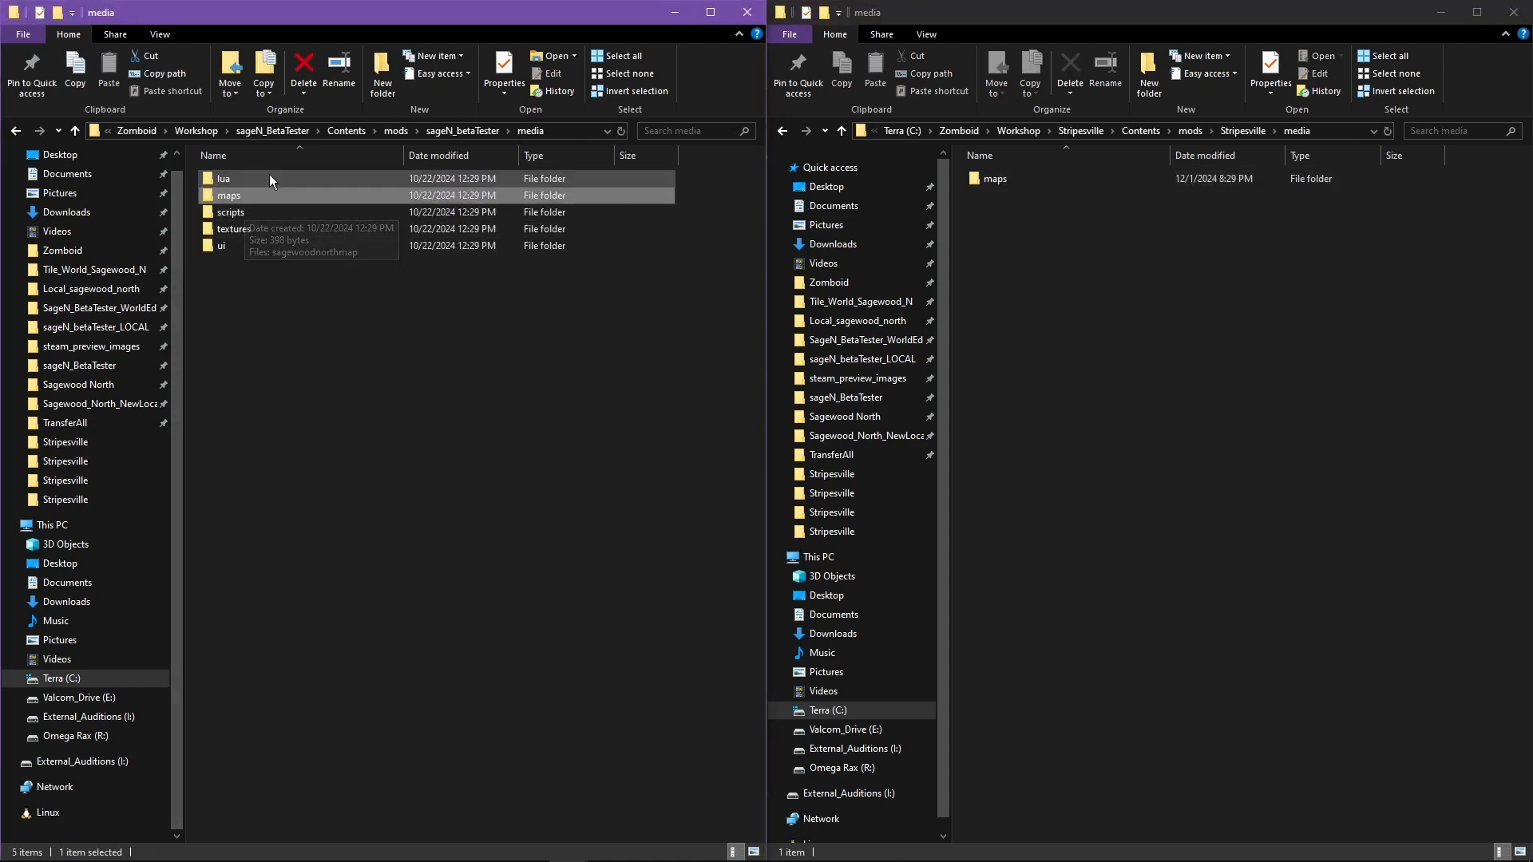
pyautogui.doubleClick(241, 193)
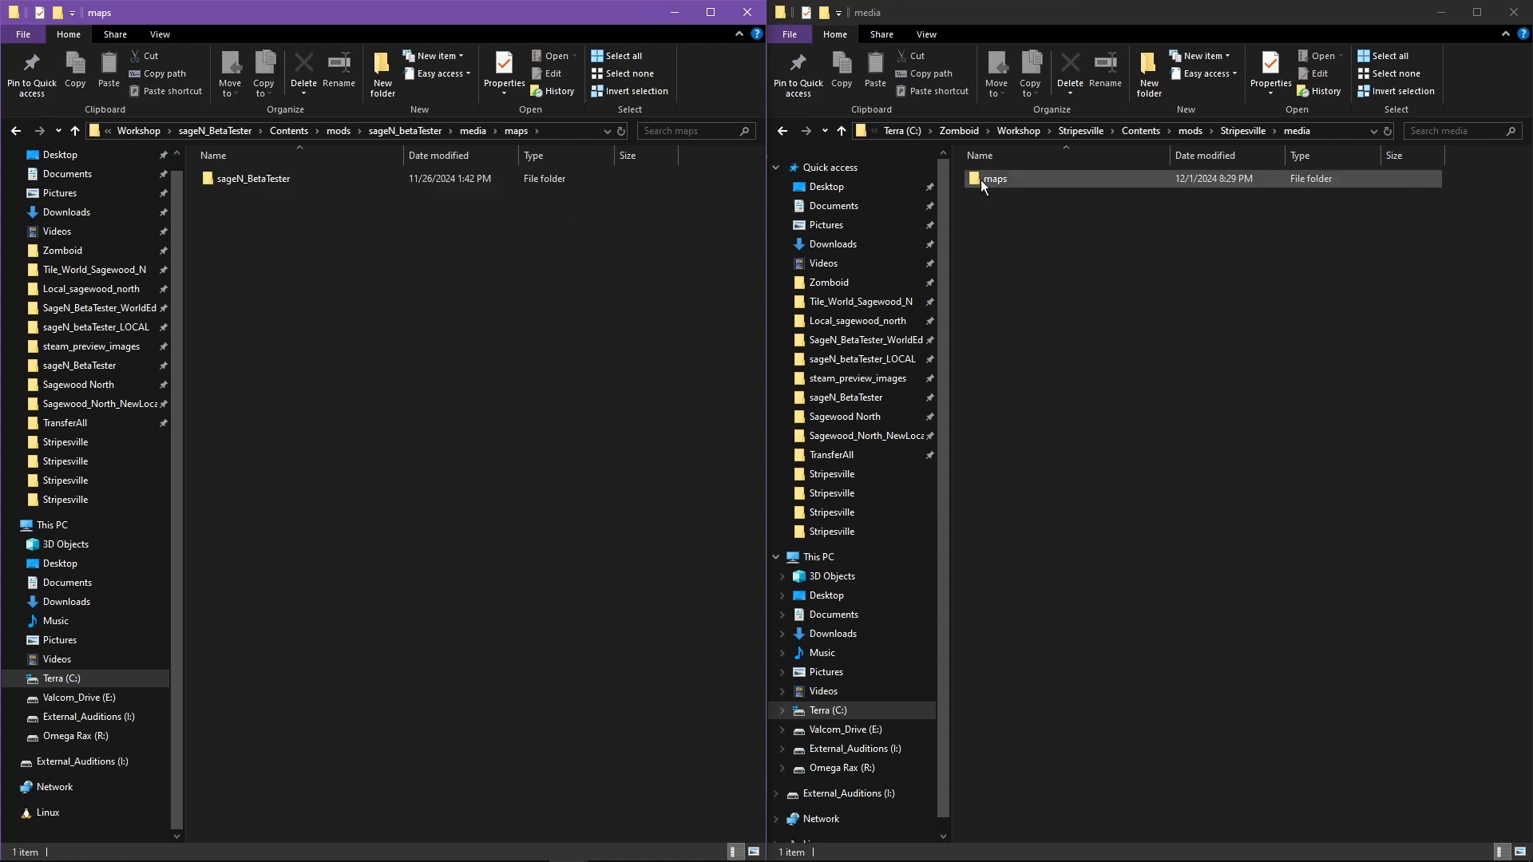
pyautogui.click(998, 177)
pyautogui.doubleClick(1000, 174)
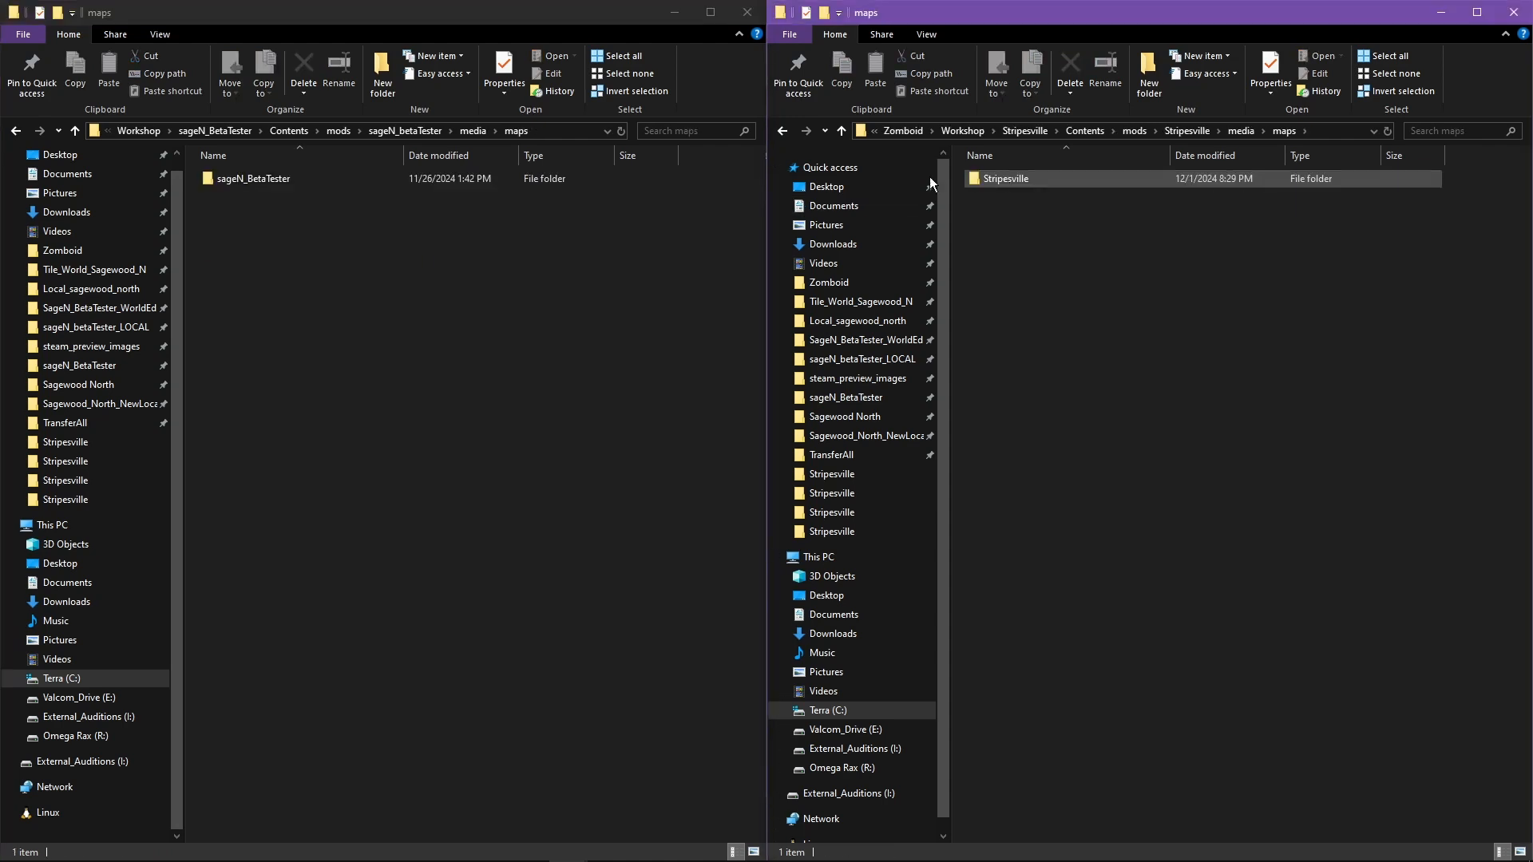
pyautogui.click(1012, 183)
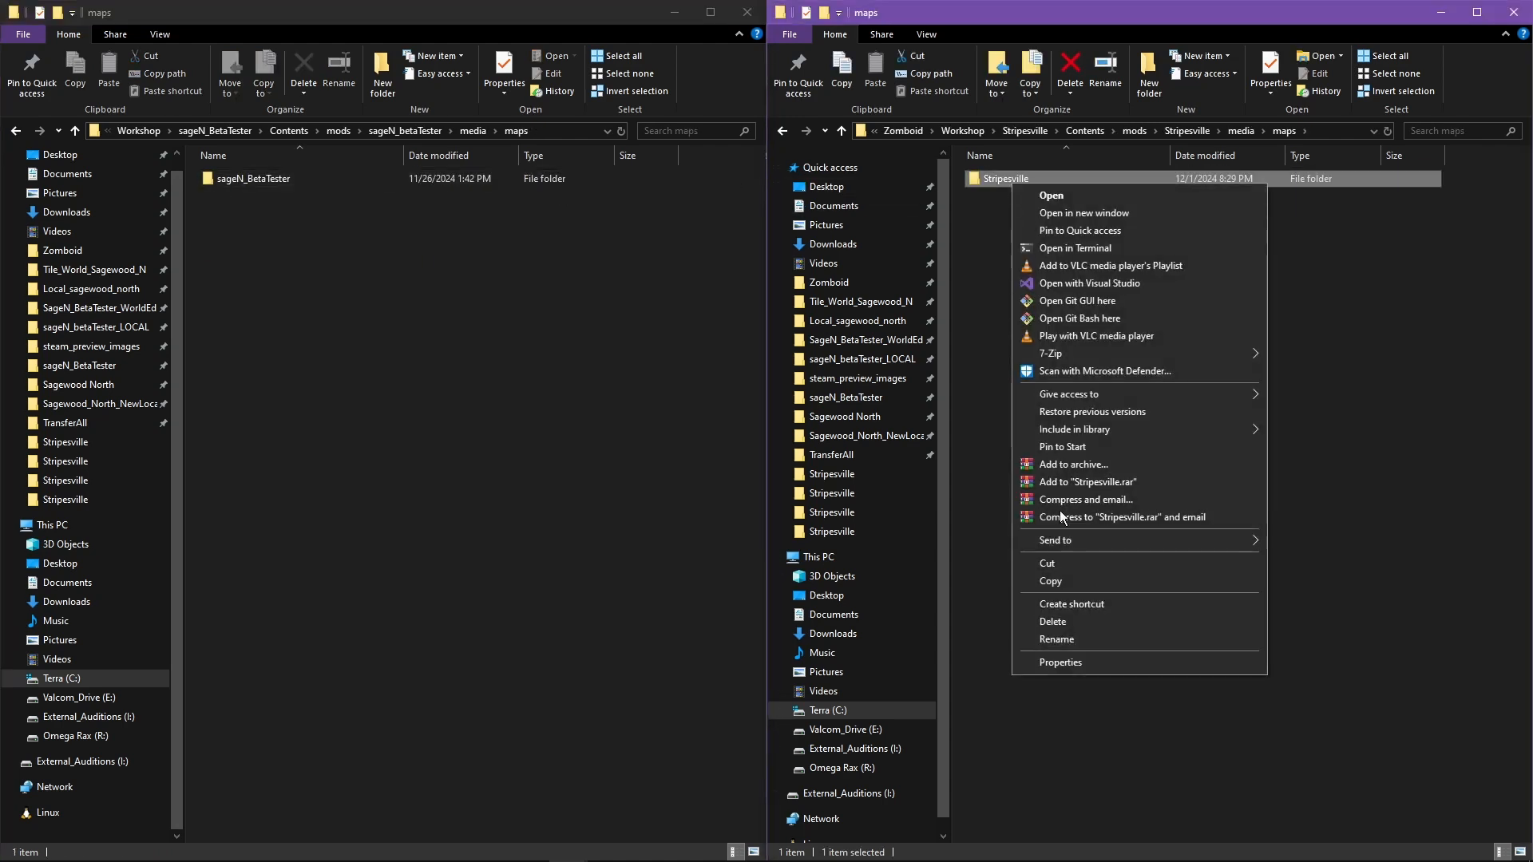
pyautogui.click(1056, 639)
pyautogui.hotkey('ctrl', 'v')
pyautogui.hotkey('ctrl', 'z')
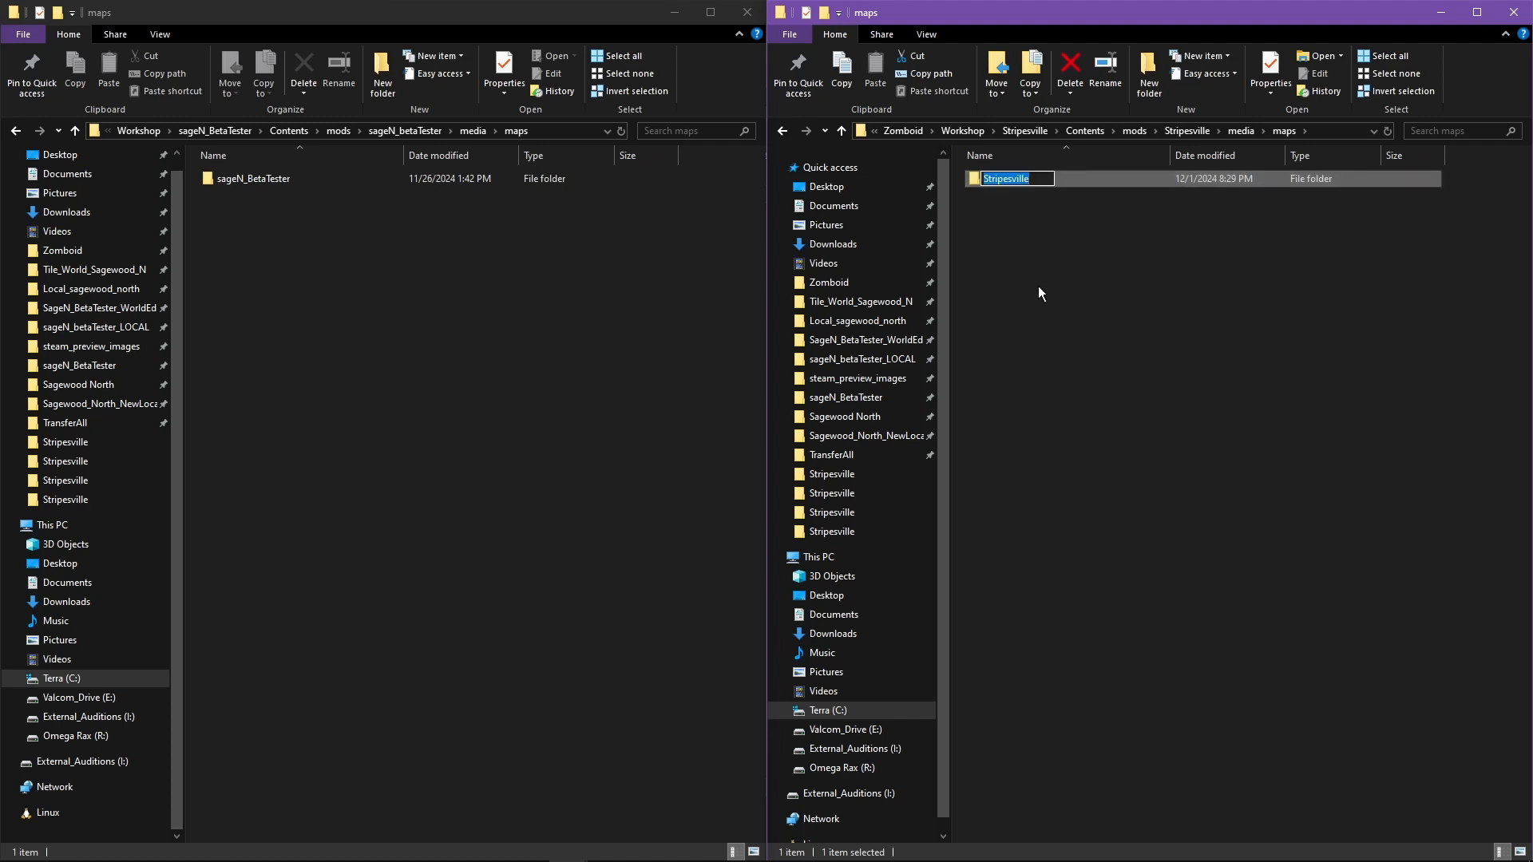
pyautogui.click(1038, 233)
# - Go up to the Workshop folder and open the Stripesville folder's name for editing
pyautogui.click(1017, 133)
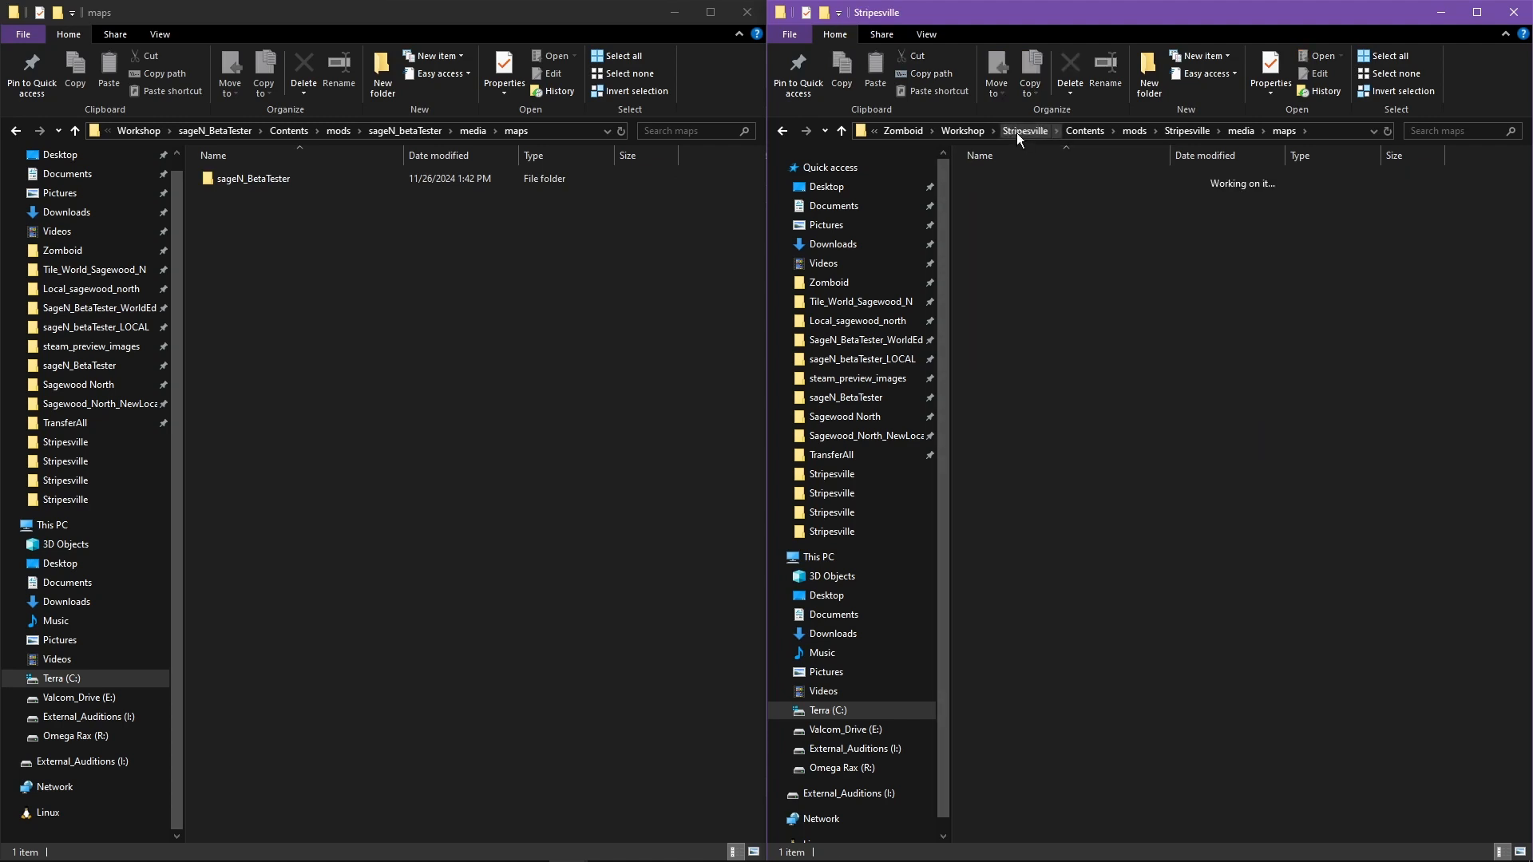
pyautogui.click(1071, 135)
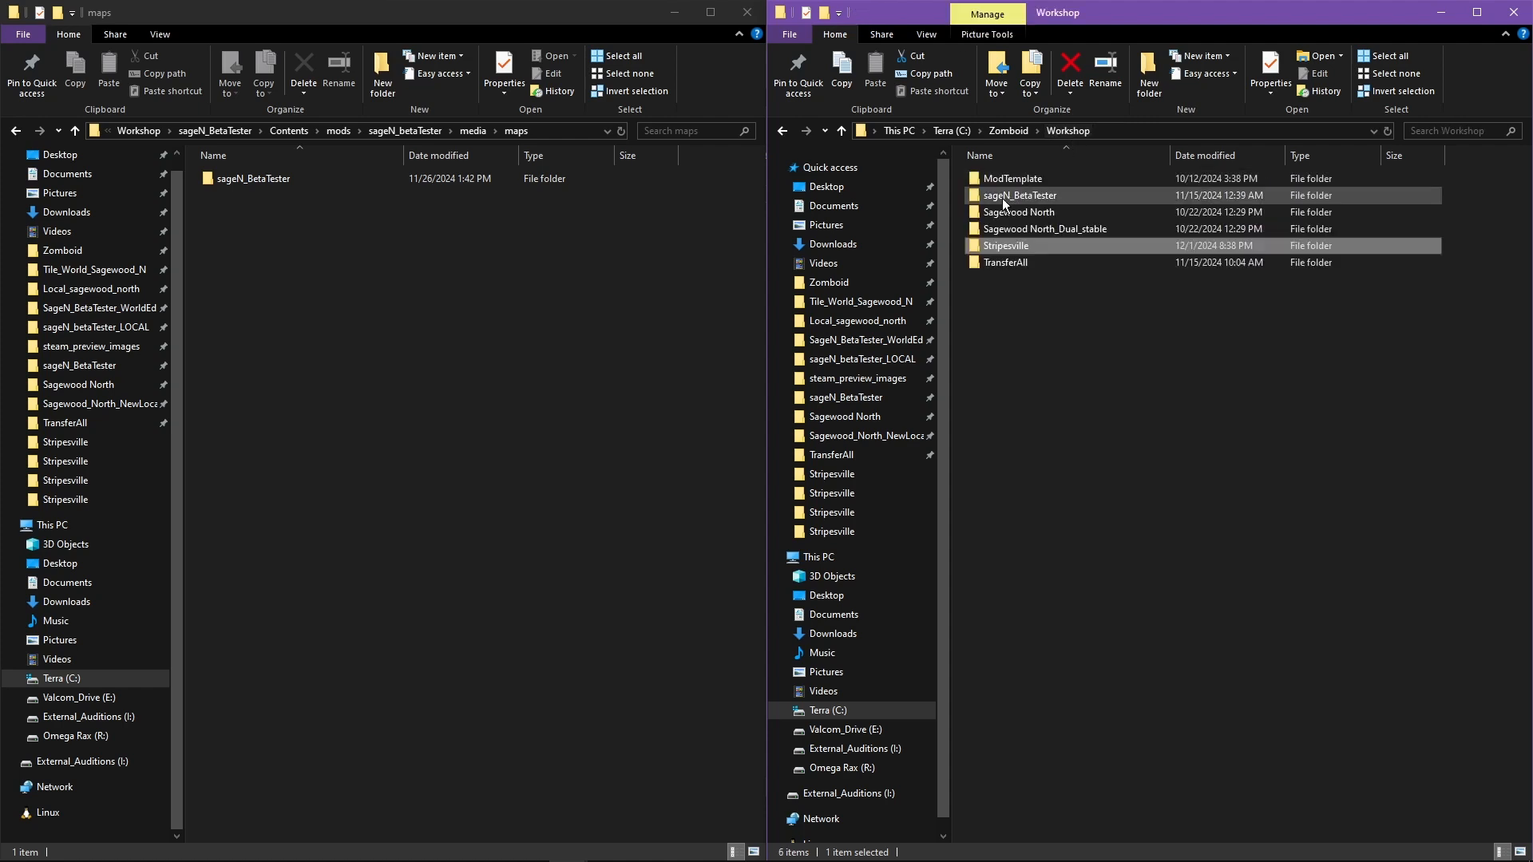
pyautogui.rightClick(990, 246)
pyautogui.click(1041, 753)
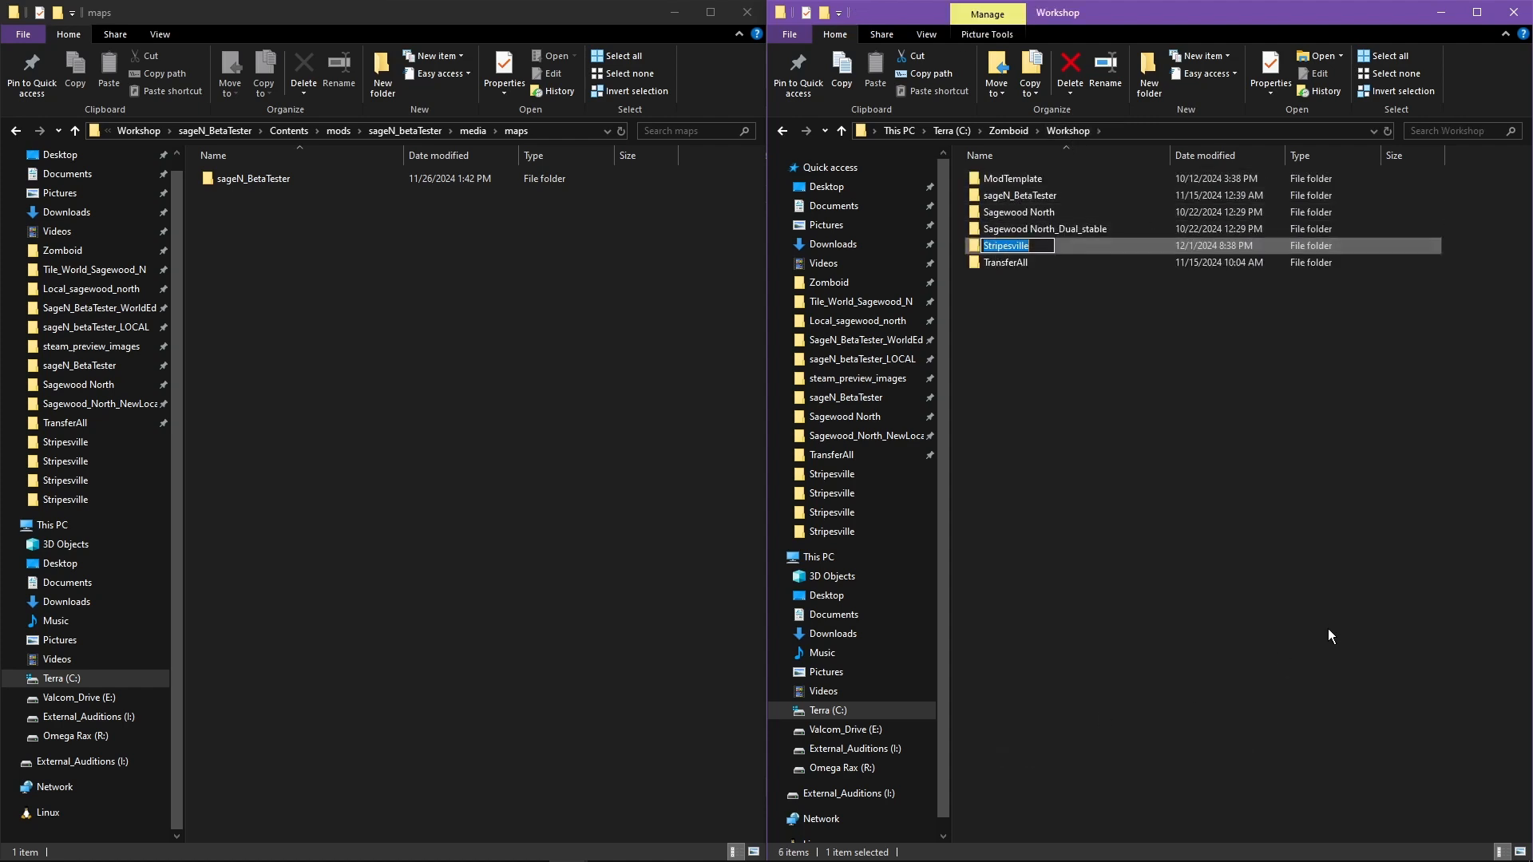
pyautogui.click(1242, 595)
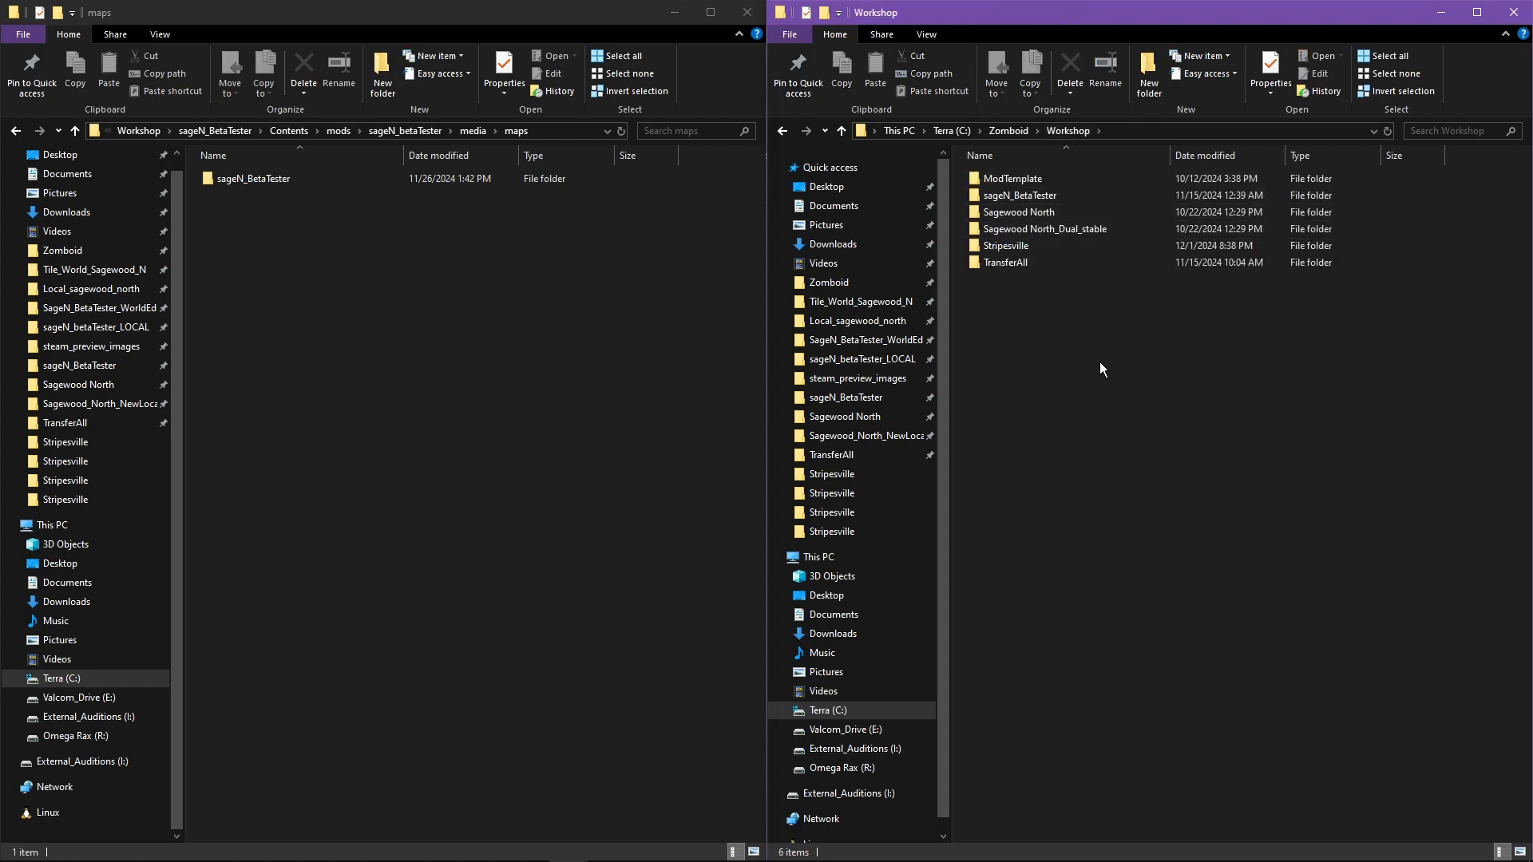
# - Return to the maps folder inside Stripesville's mod and copy the name of the Stripesville map folder
pyautogui.doubleClick(1011, 244)
pyautogui.doubleClick(1003, 175)
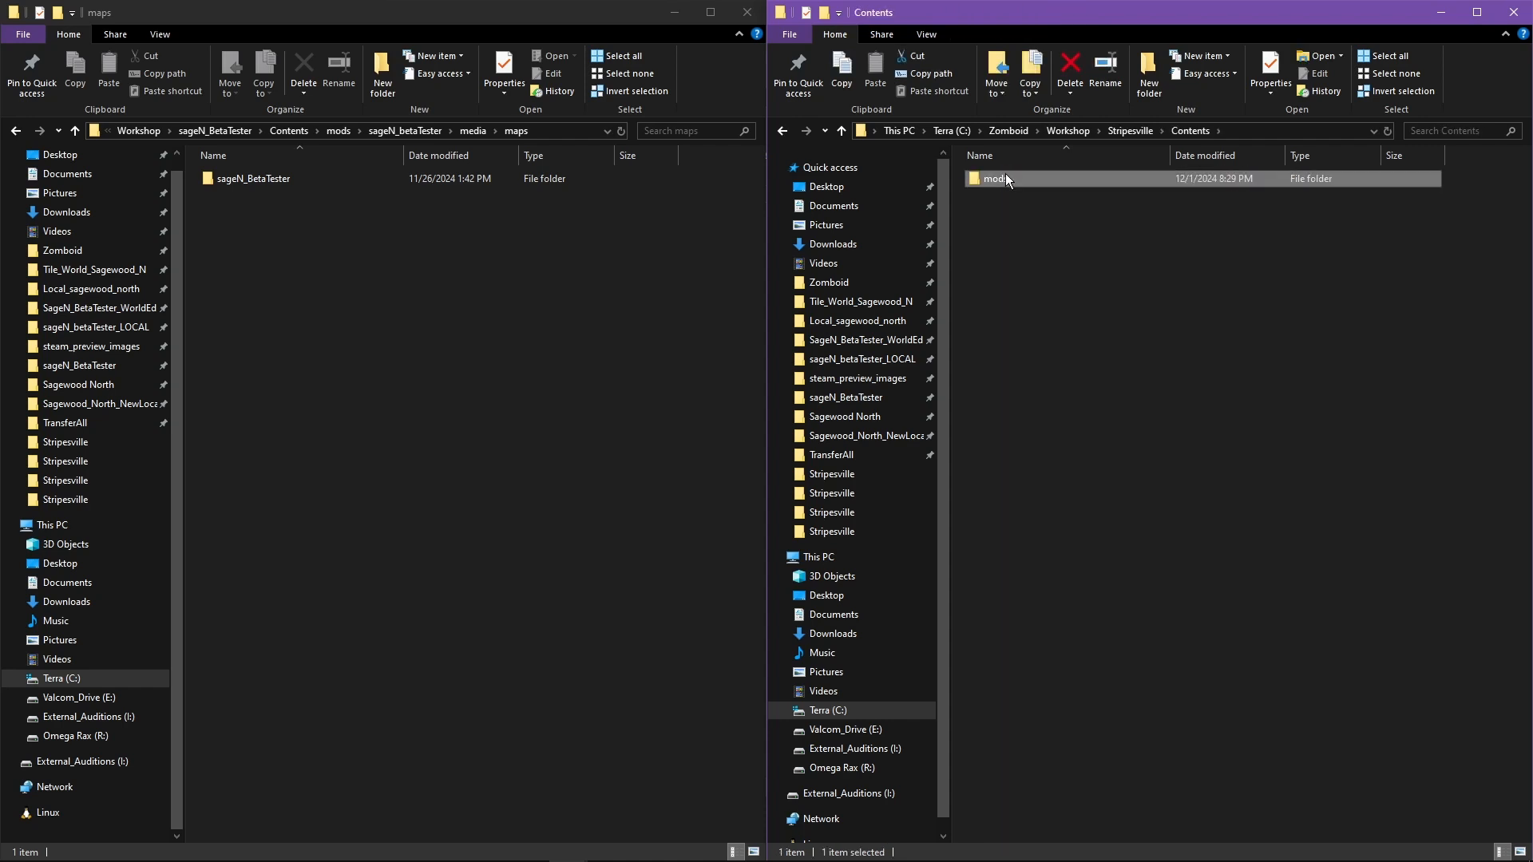
pyautogui.doubleClick(1004, 174)
pyautogui.doubleClick(1004, 174)
pyautogui.doubleClick(1004, 174)
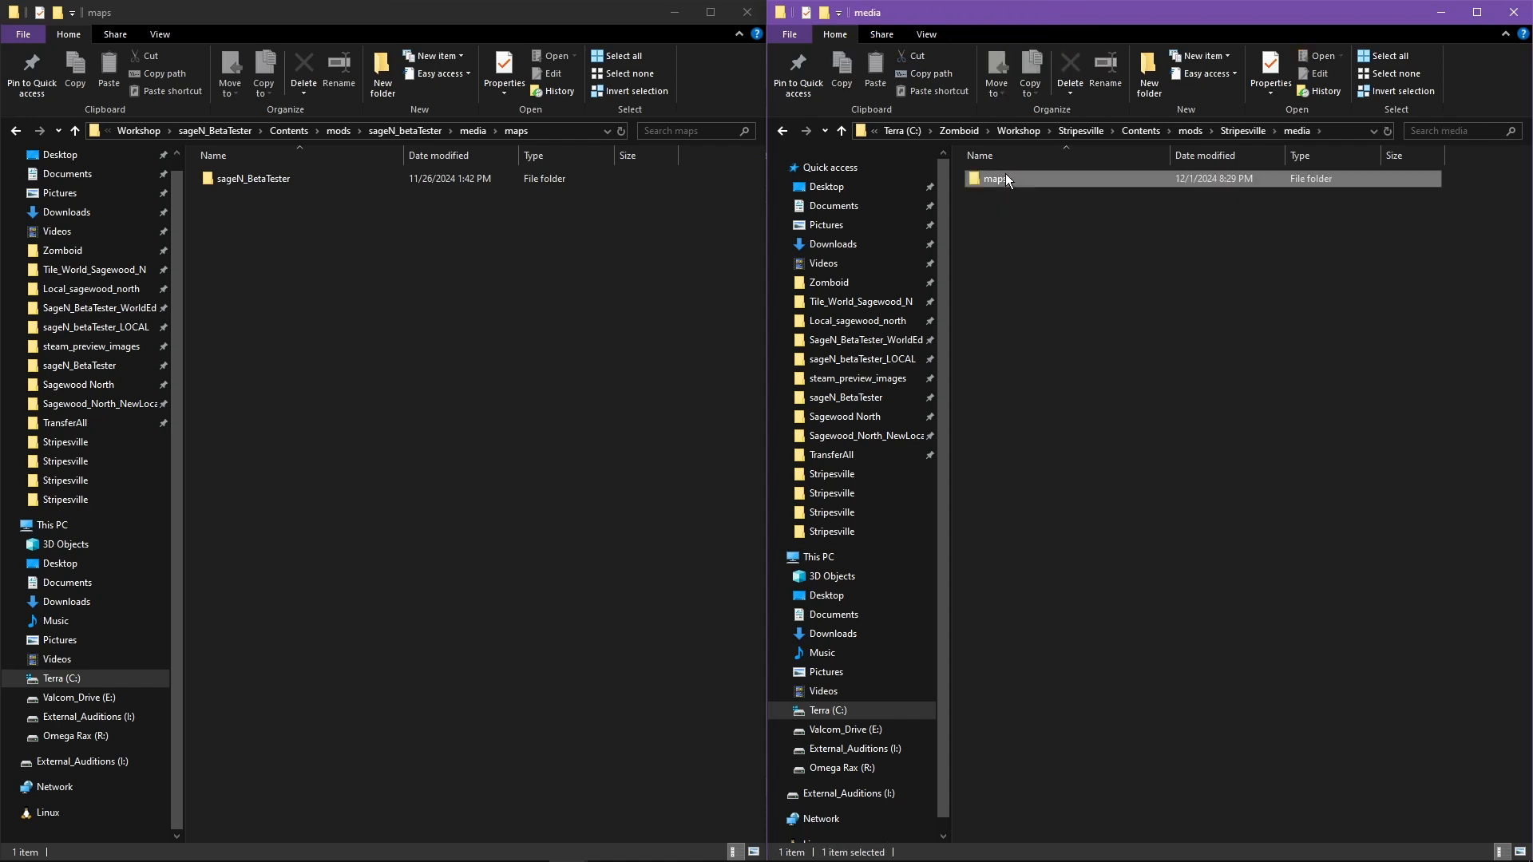
pyautogui.doubleClick(1004, 174)
pyautogui.rightClick(1004, 174)
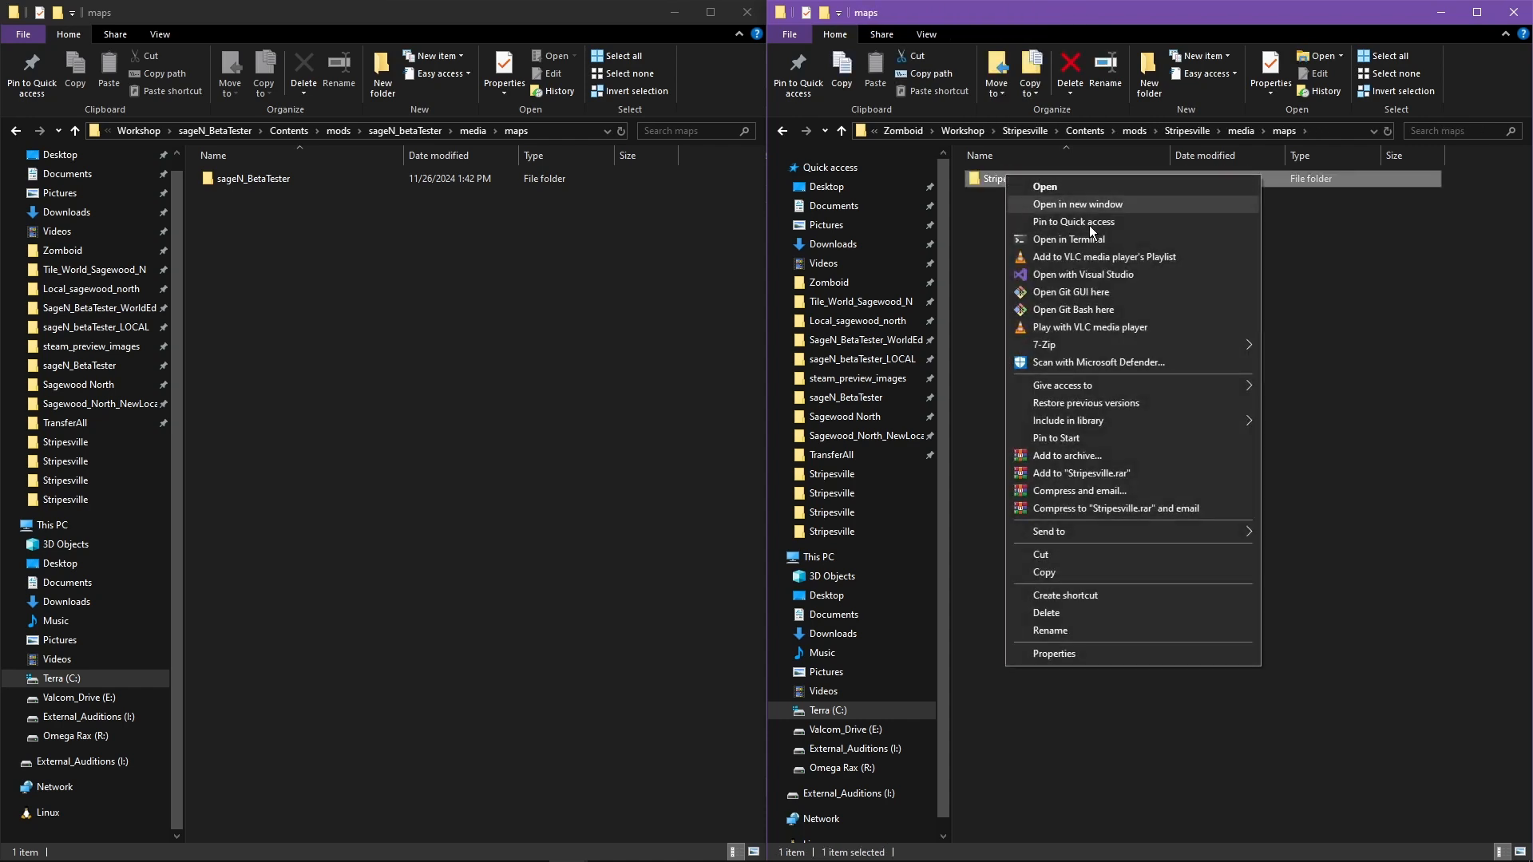
pyautogui.click(1095, 631)
pyautogui.hotkey('ctrl', 'c')
pyautogui.press('End')
pyautogui.press('Return')
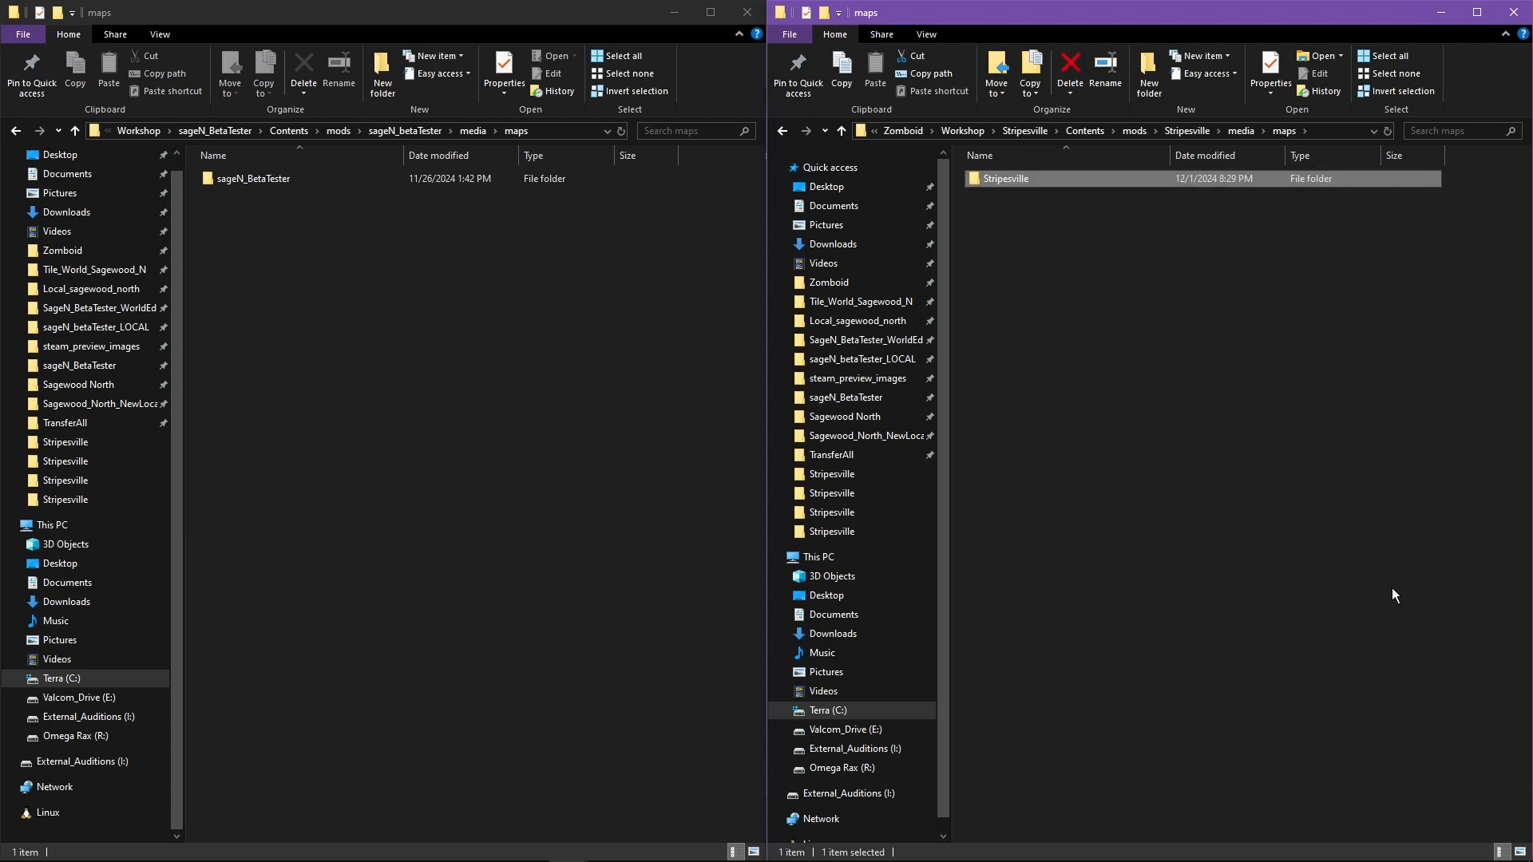
# - Open the Stripesville and sageN_BetaTester map folders and look through the sageN_BetaTester file list
pyautogui.doubleClick(998, 180)
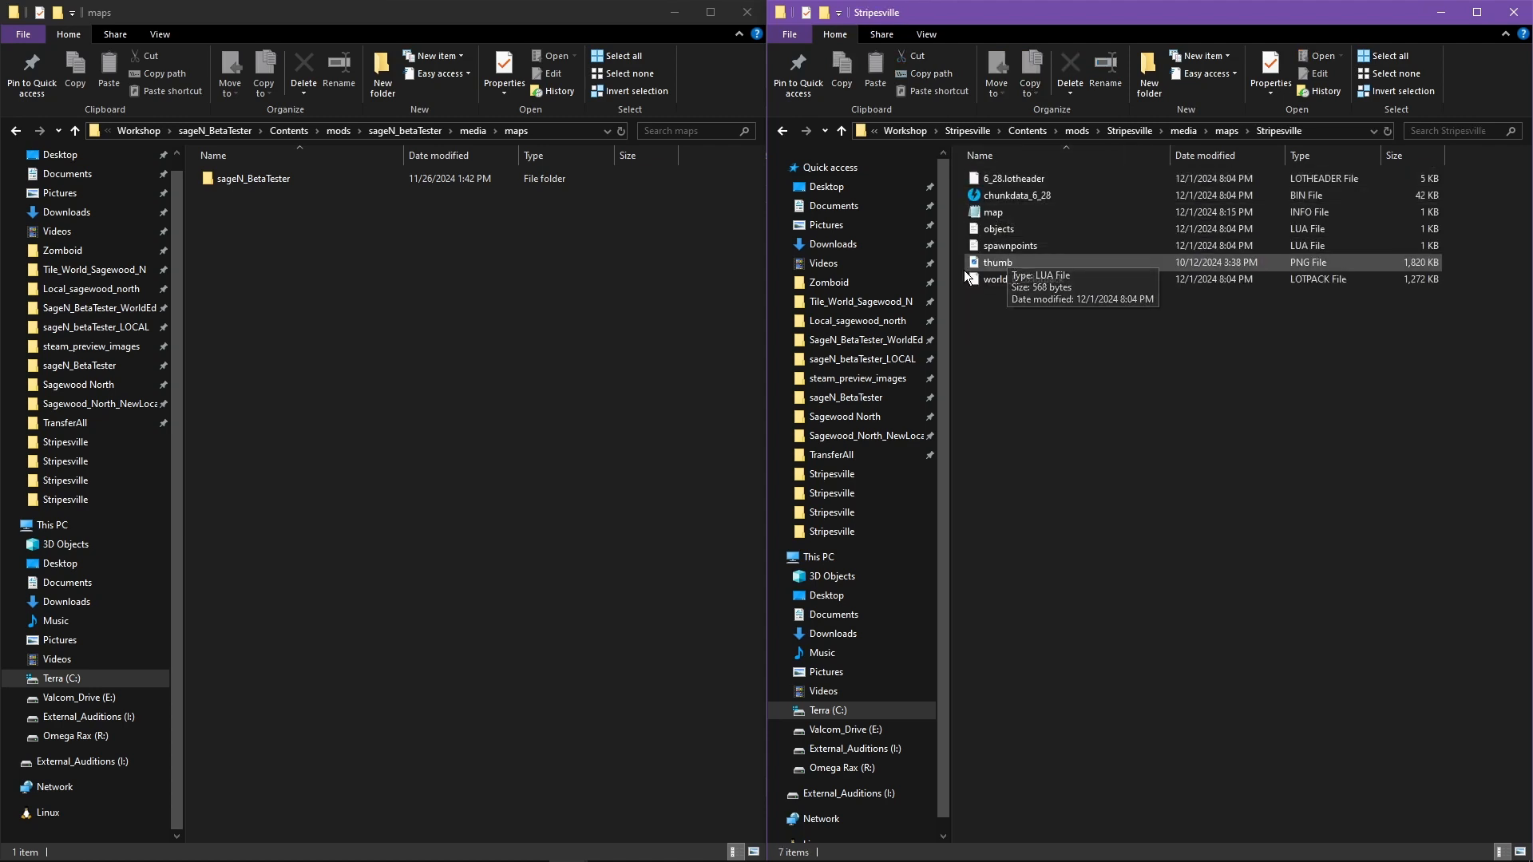
pyautogui.doubleClick(226, 179)
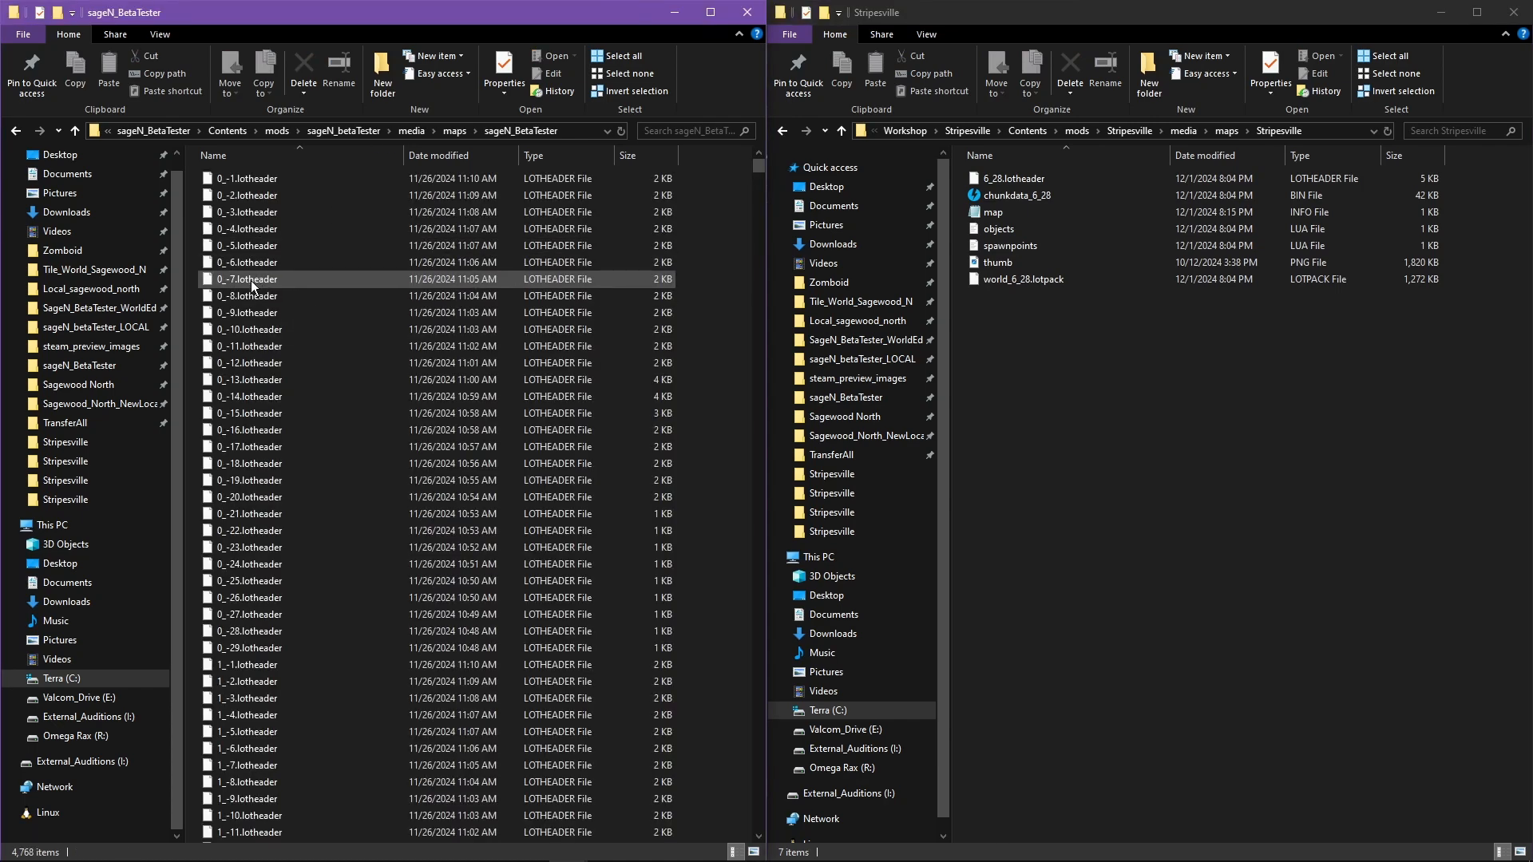
pyautogui.scroll(-20, 589, 324)
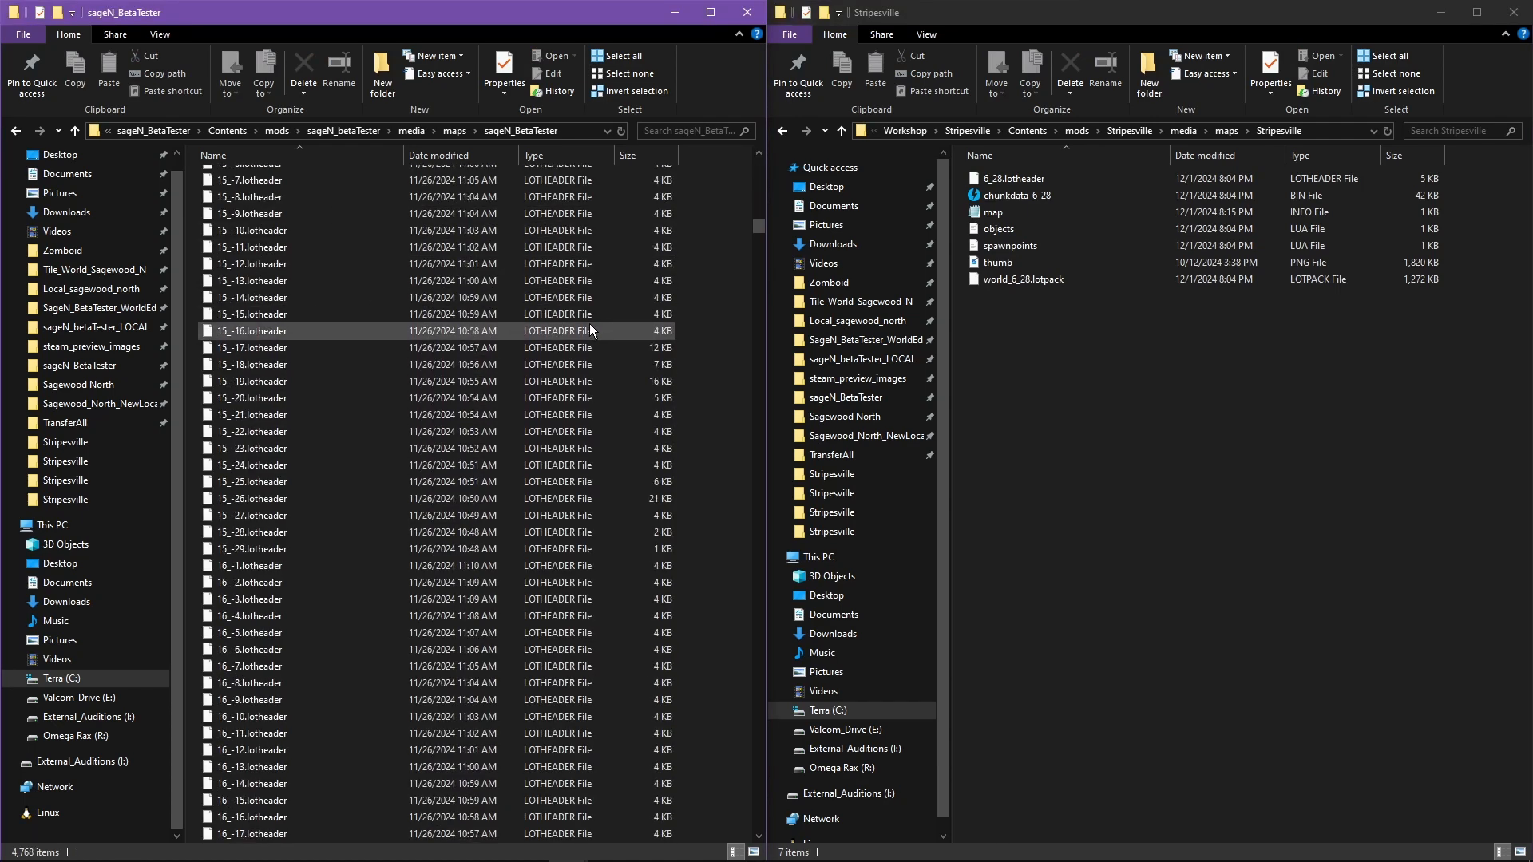
pyautogui.scroll(-20, 589, 323)
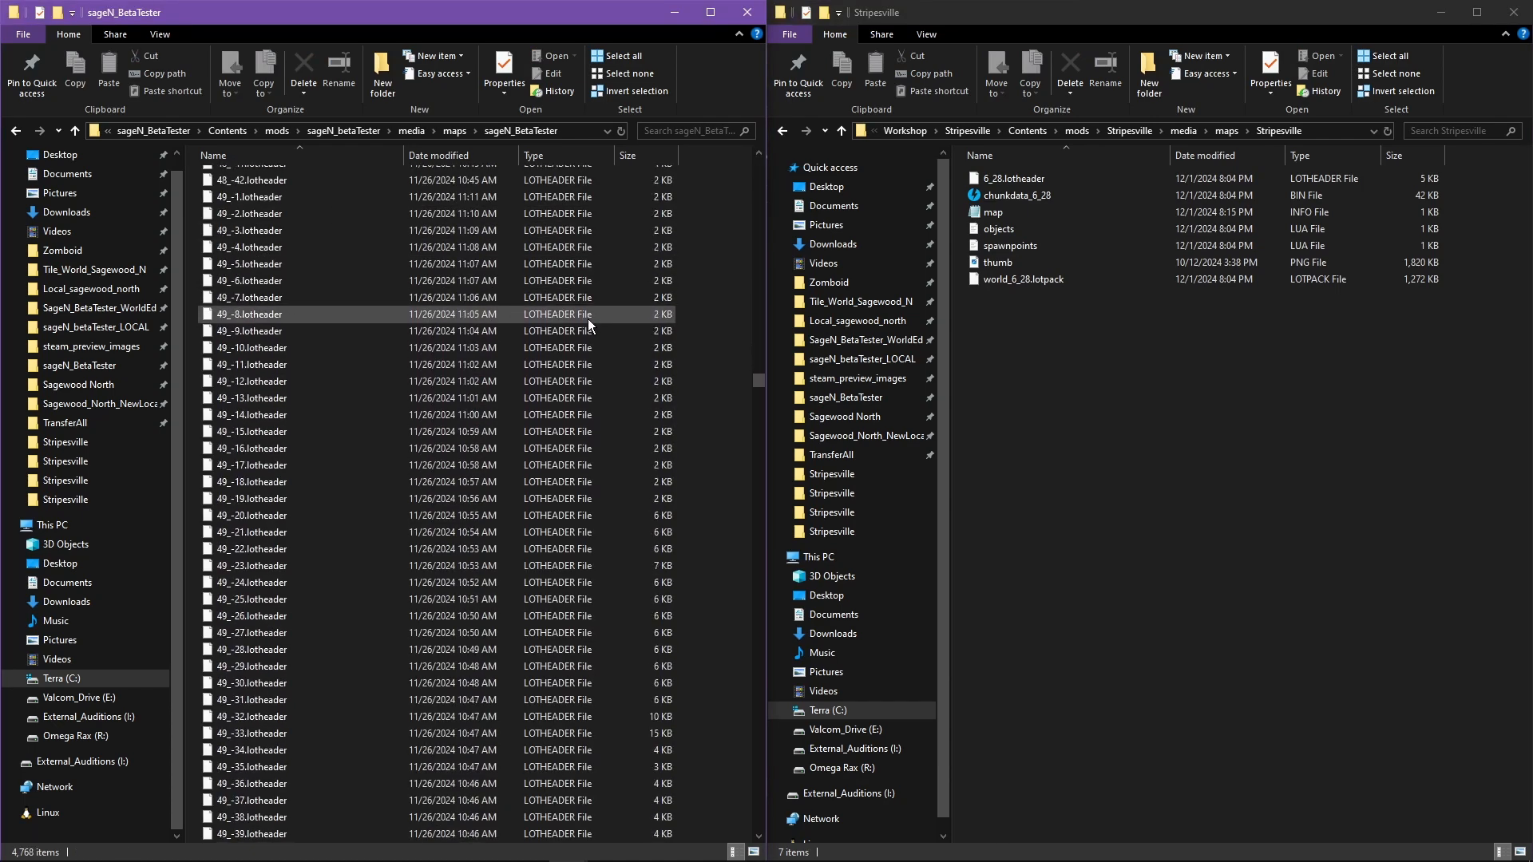
pyautogui.scroll(-20, 588, 319)
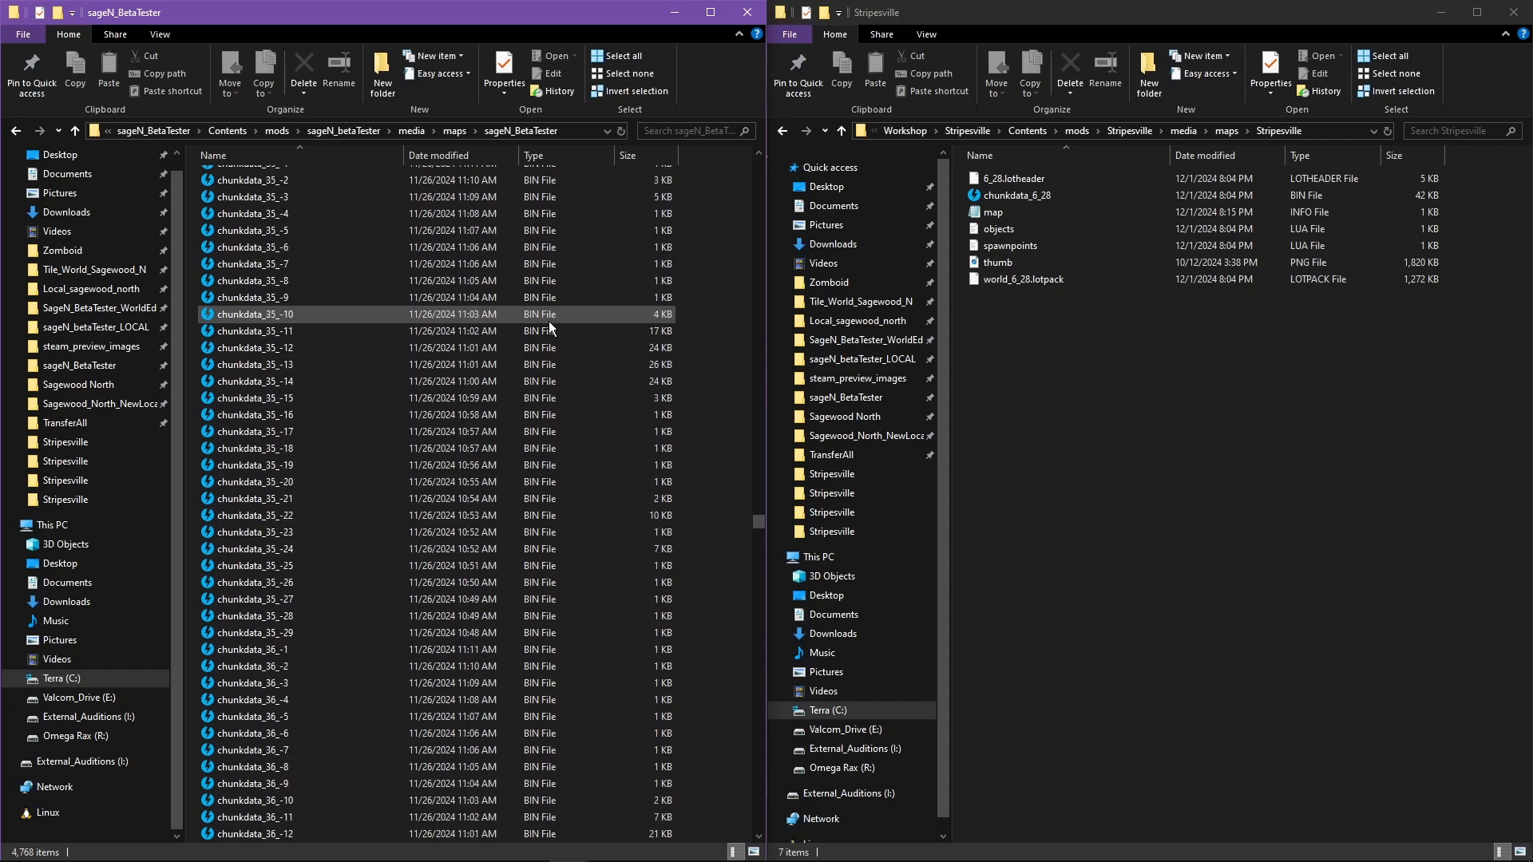
pyautogui.scroll(-20, 549, 321)
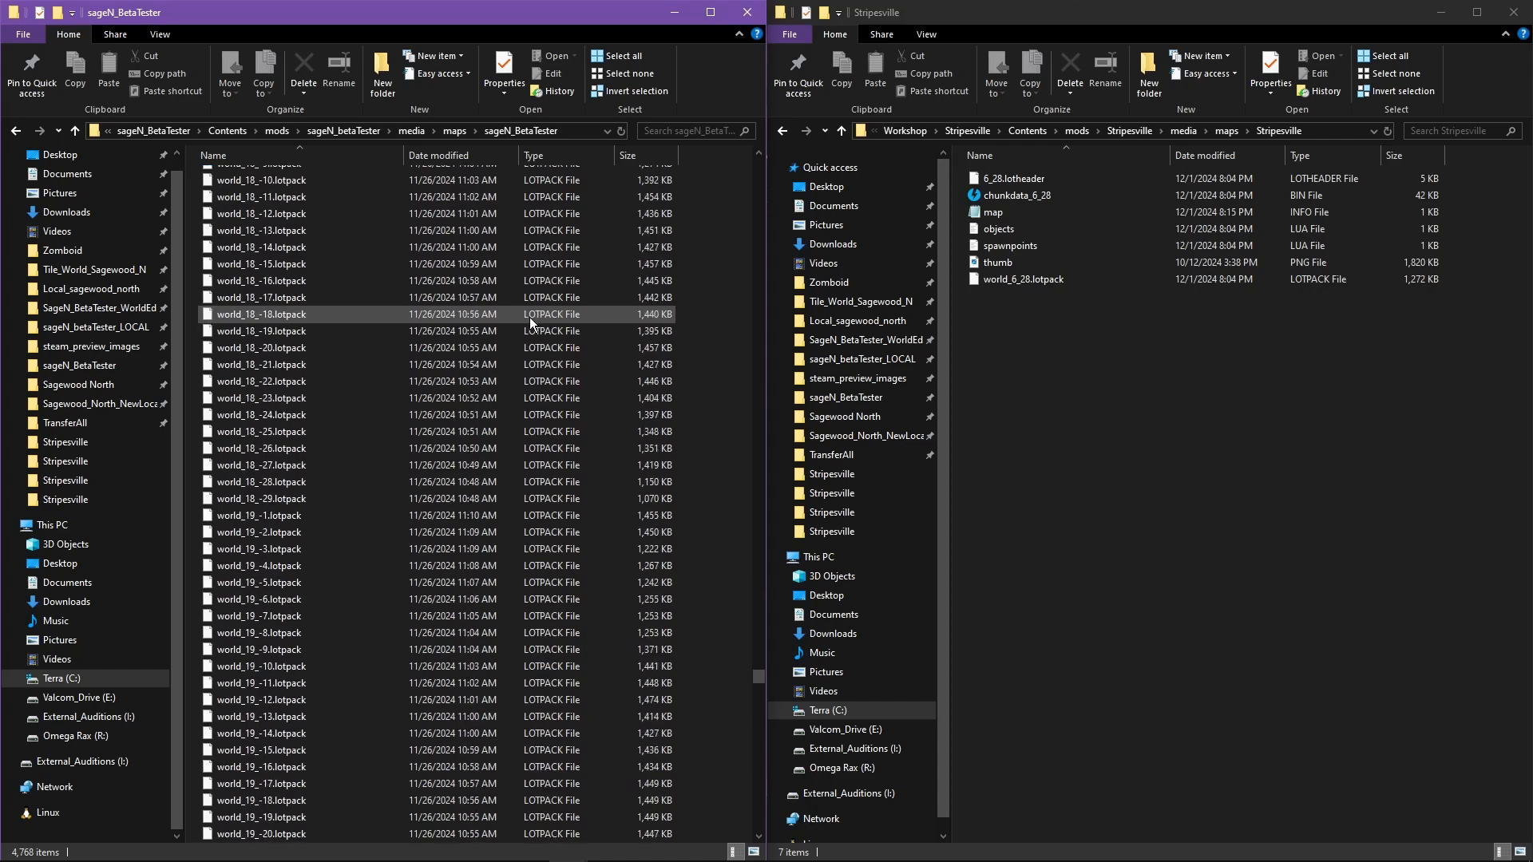
pyautogui.scroll(-20, 529, 318)
# - Open the map.info files of sageN_BetaTester and Stripesville in Notepad and place the two windows side by side
pyautogui.click(294, 331)
pyautogui.press('m')
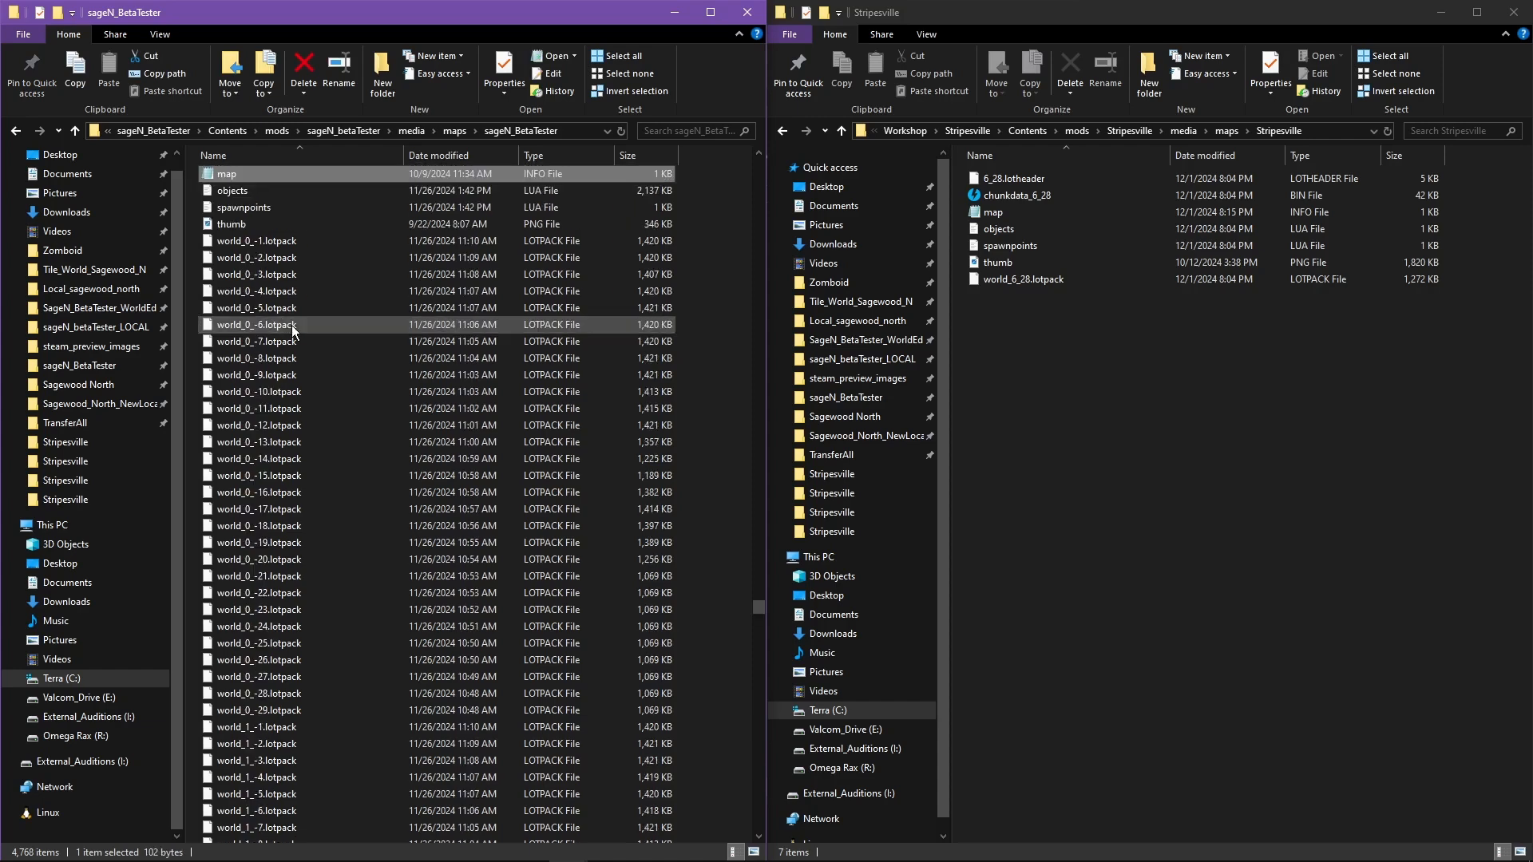
pyautogui.scroll(1, 294, 332)
pyautogui.doubleClick(236, 226)
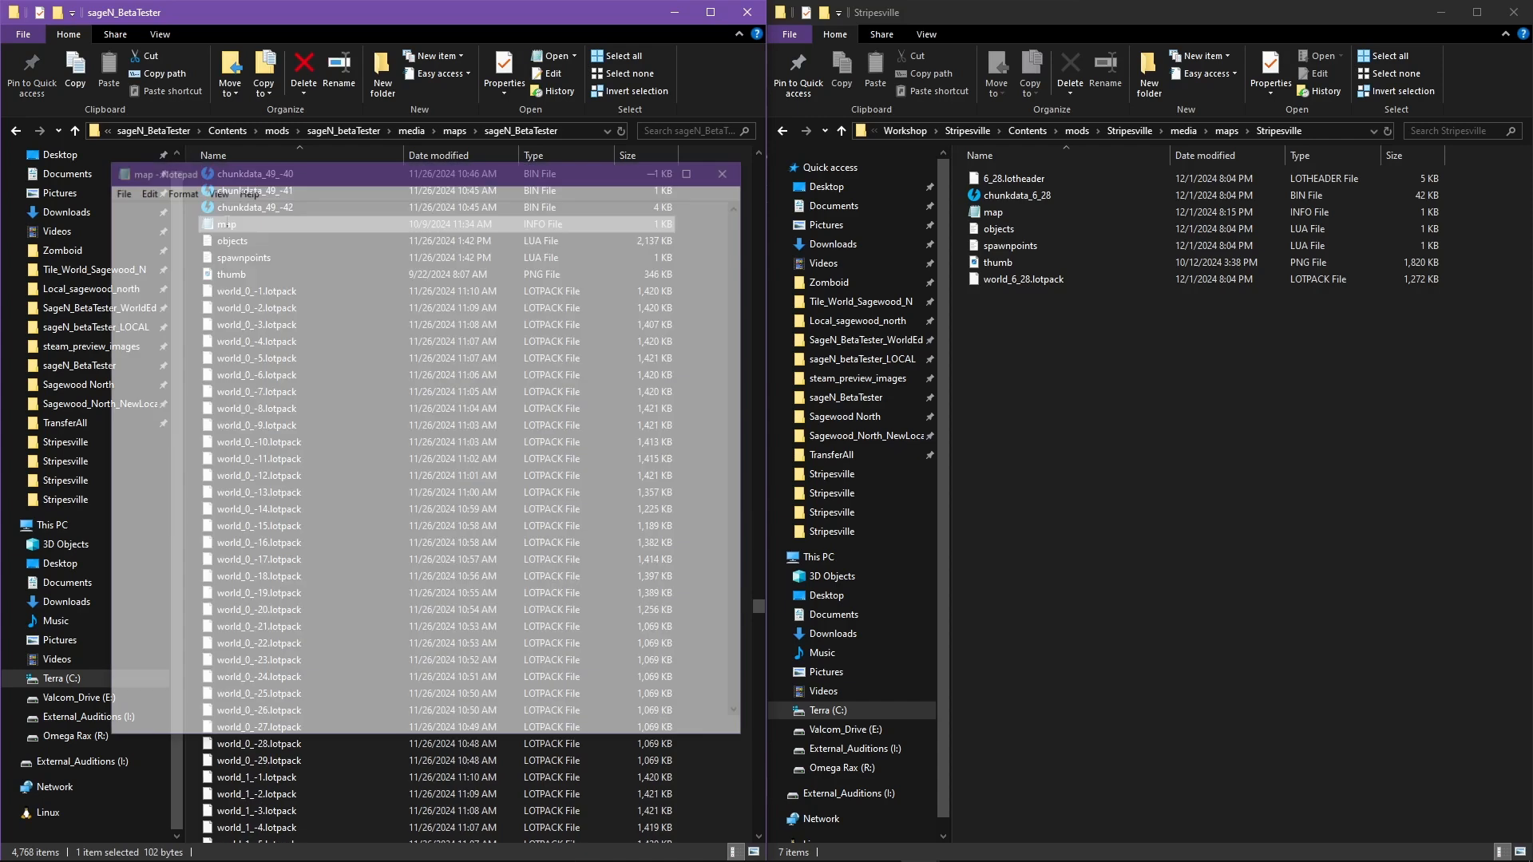
pyautogui.doubleClick(993, 214)
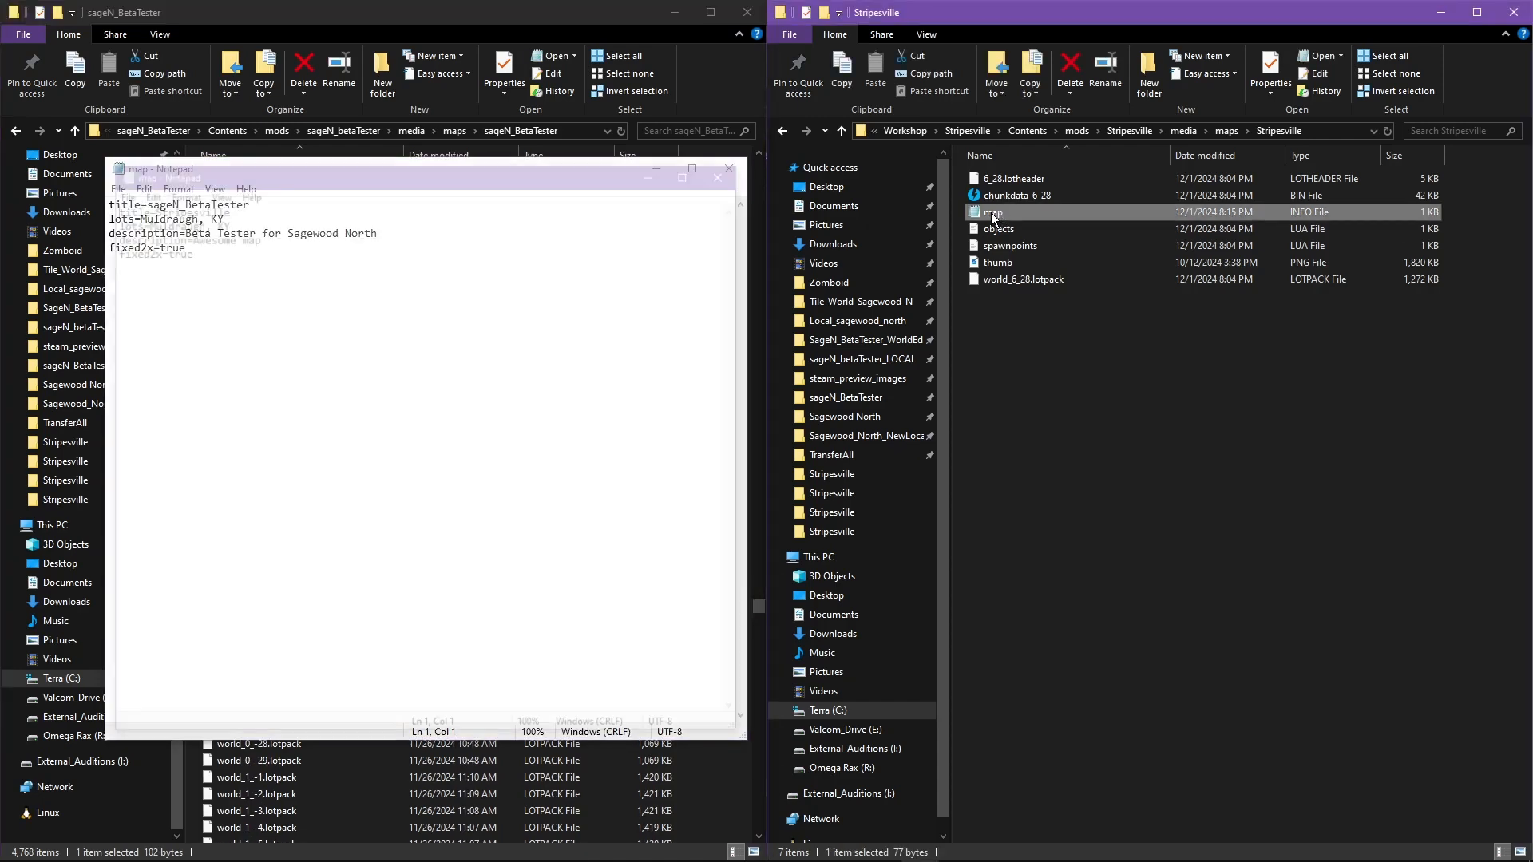
pyautogui.moveTo(371, 197); pyautogui.dragTo(1010, 172)
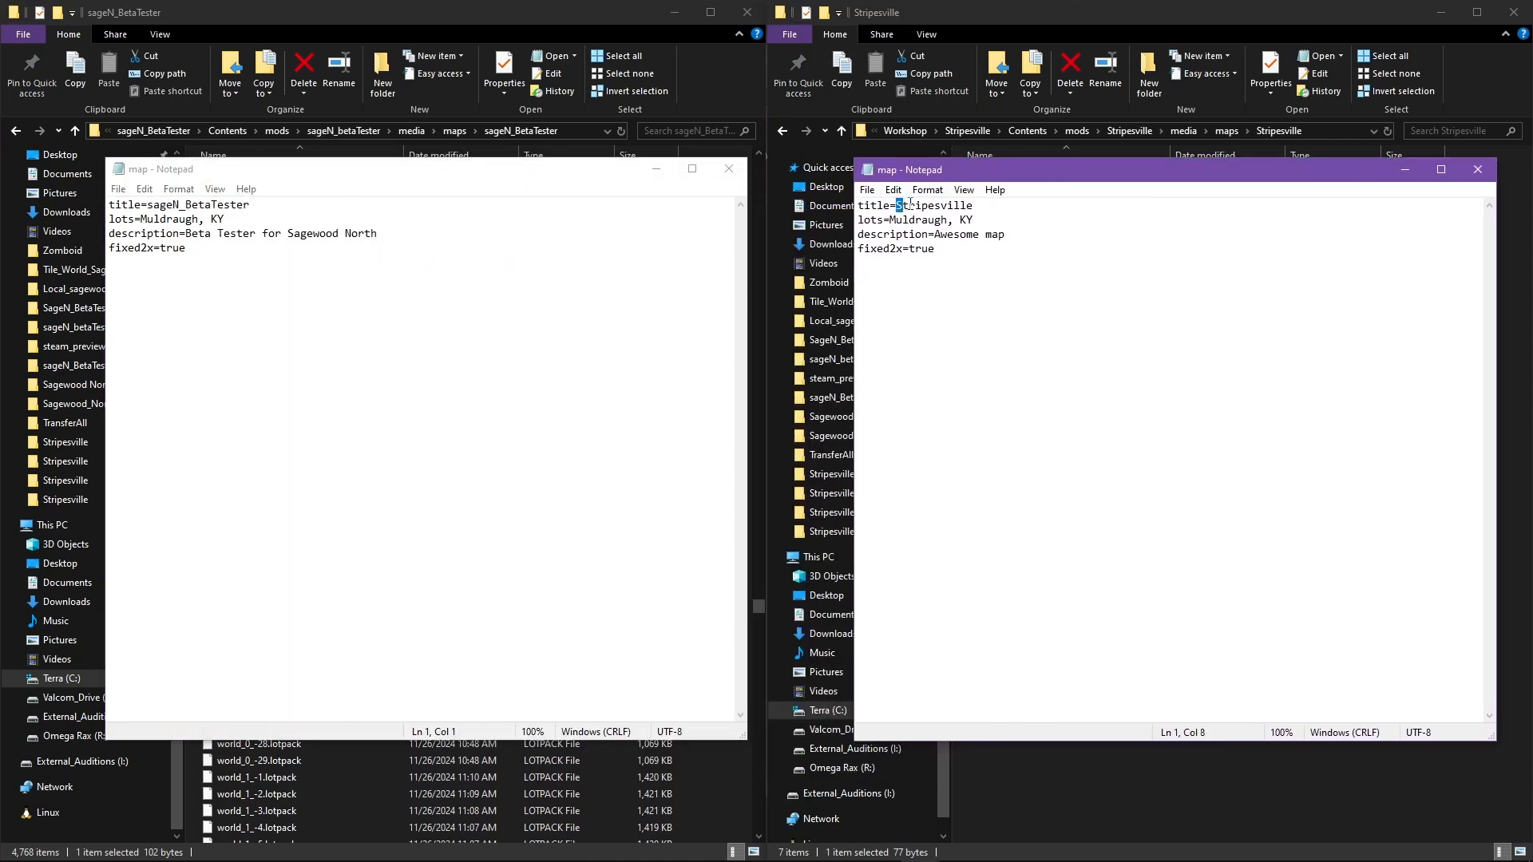
# - Replace the title in Stripesville's map.info with the copied name Stripesville, and close both map.info files
pyautogui.moveTo(910, 204); pyautogui.dragTo(984, 204)
pyautogui.hotkey('ctrl', 'v')
pyautogui.hotkey('ctrl', 'z')
pyautogui.hotkey('ctrl', 'v')
pyautogui.click(1478, 169)
pyautogui.click(728, 168)
pyautogui.click(1104, 389)
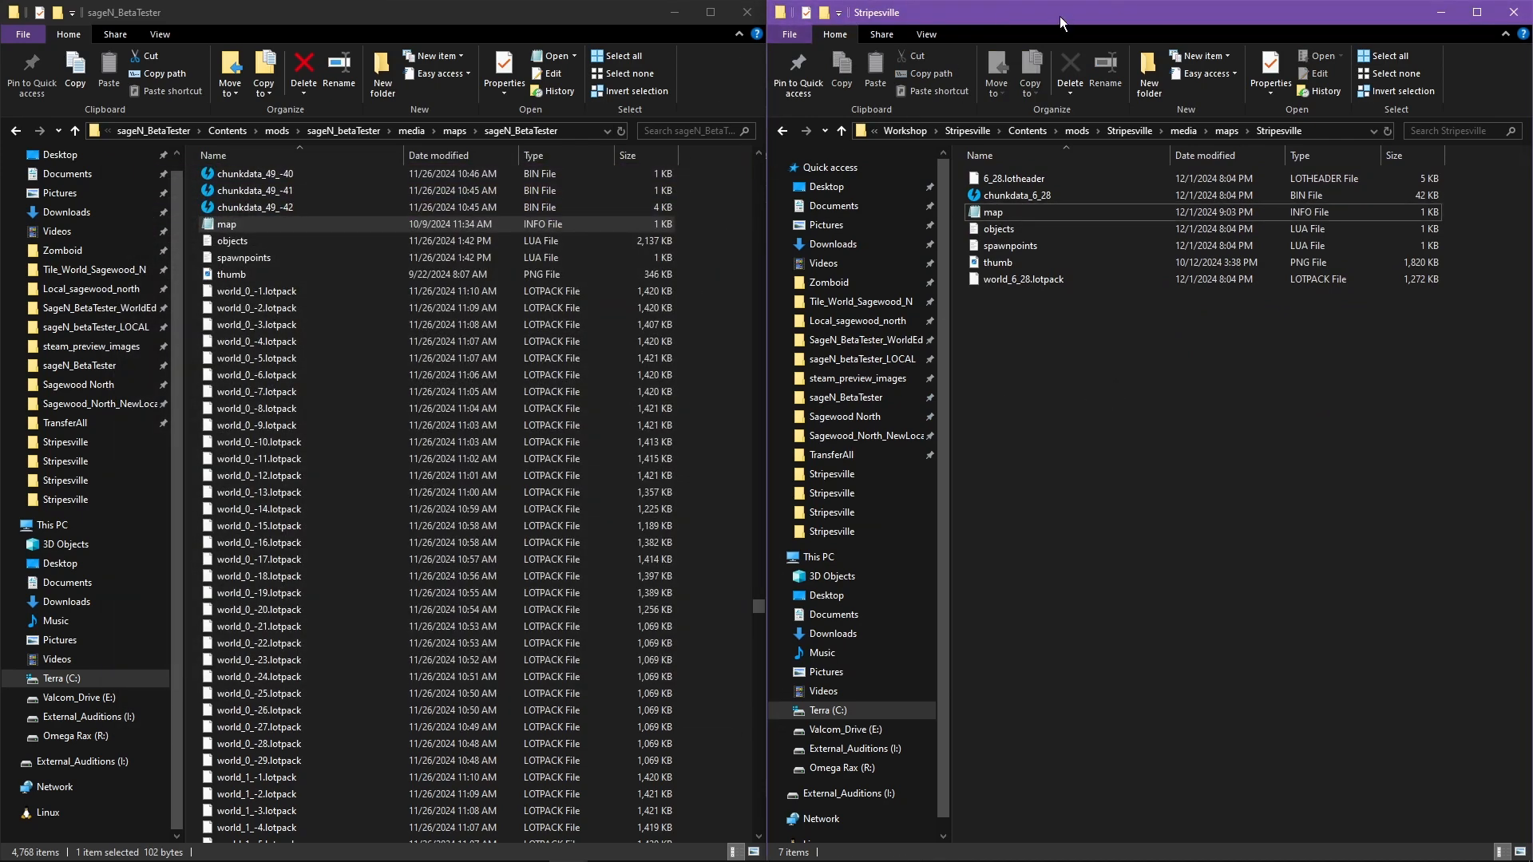
# - Move the sageN_BetaTester and Stripesville folder windows aside to uncover the desktop, and launch Project Zomboid
pyautogui.moveTo(1060, 16); pyautogui.dragTo(954, 81)
pyautogui.moveTo(511, 8); pyautogui.dragTo(720, 64)
pyautogui.click(1077, 47)
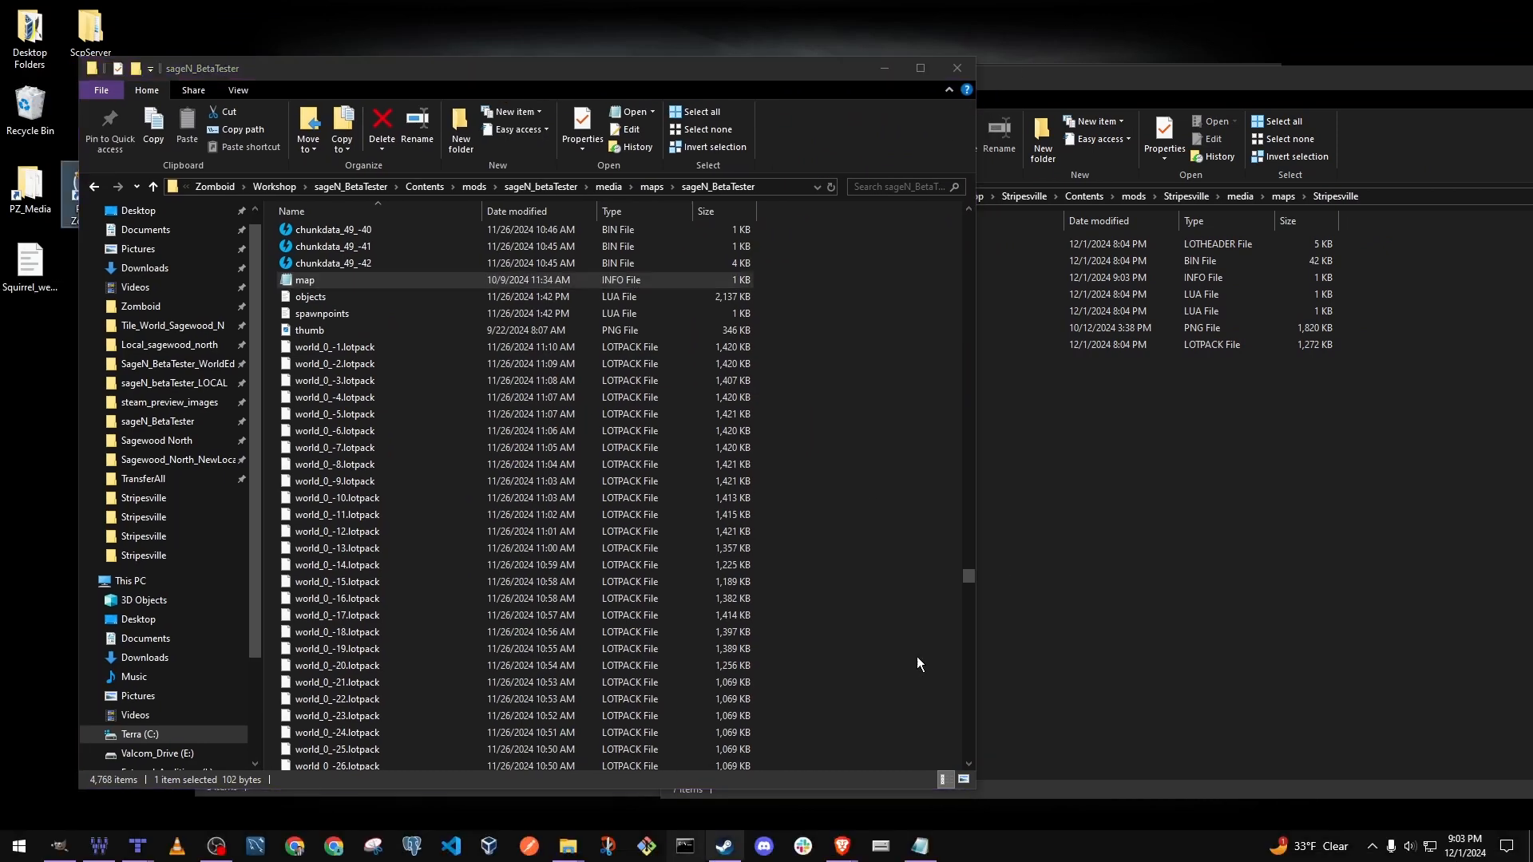
pyautogui.click(1135, 453)
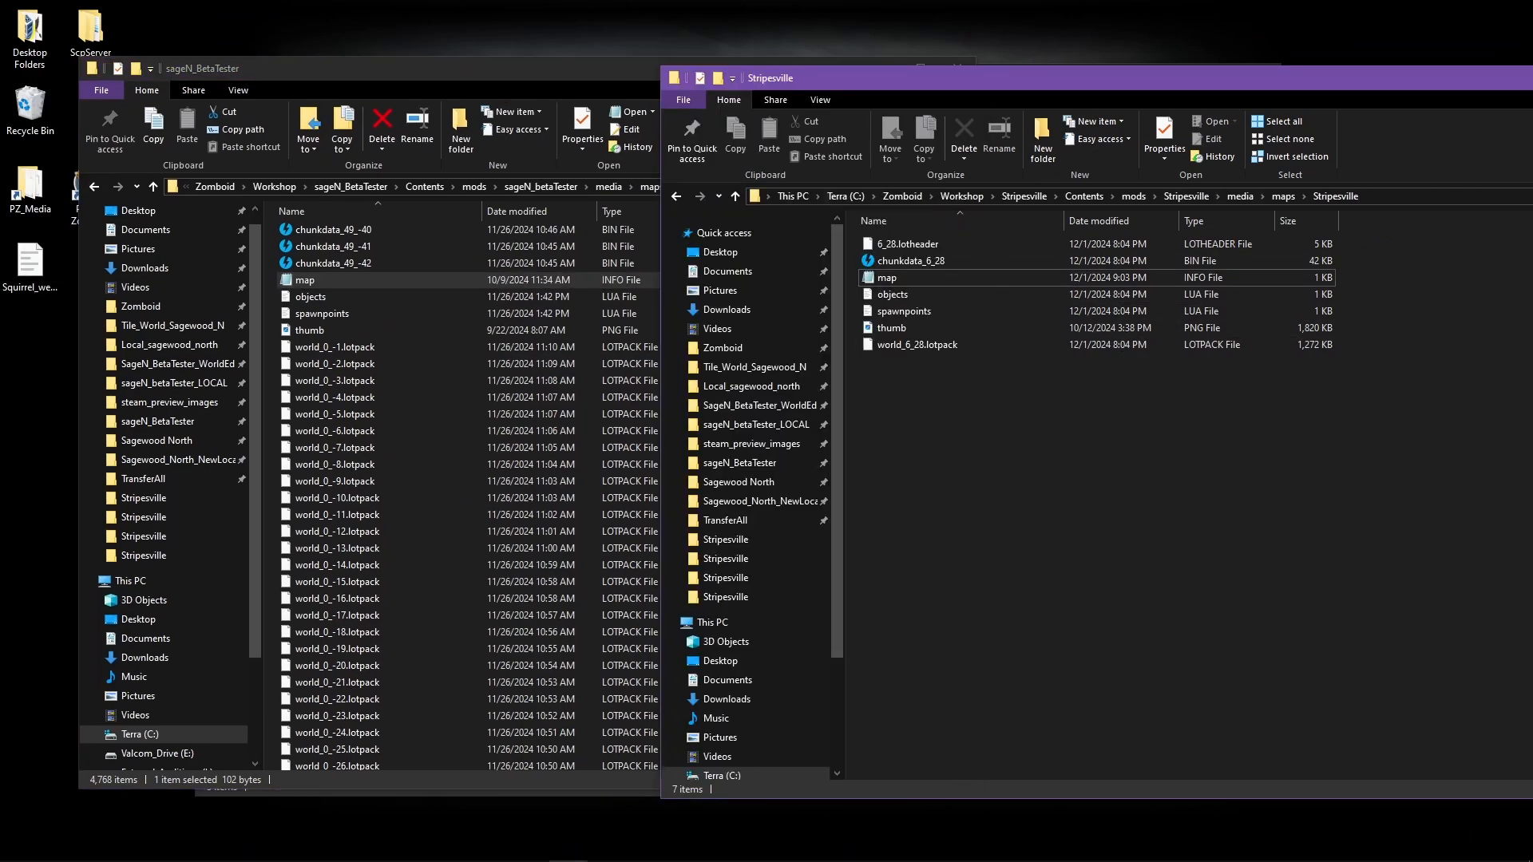
pyautogui.moveTo(781, 848)
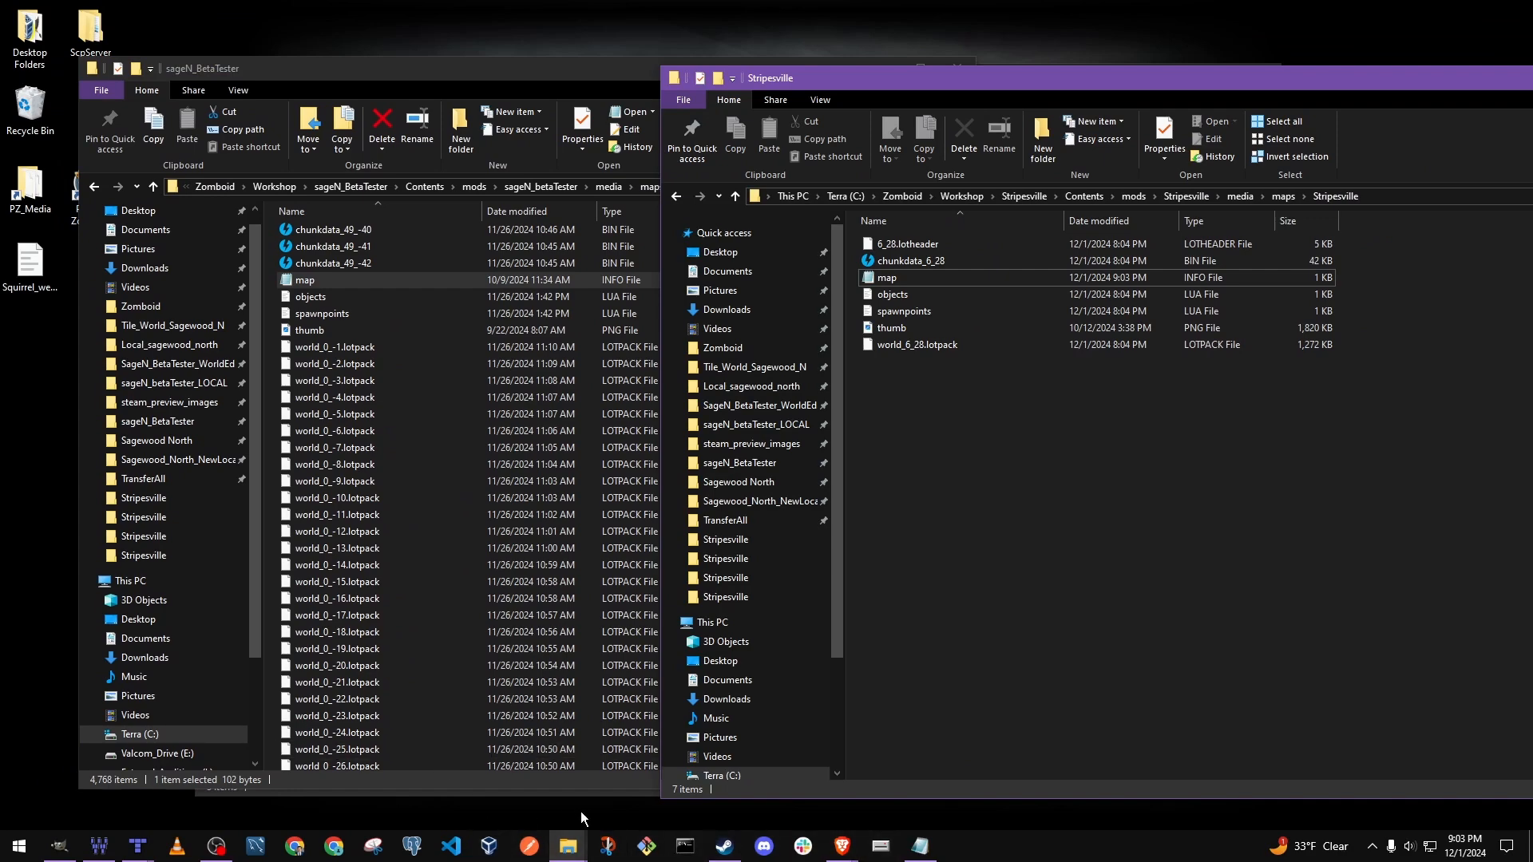
pyautogui.click(724, 846)
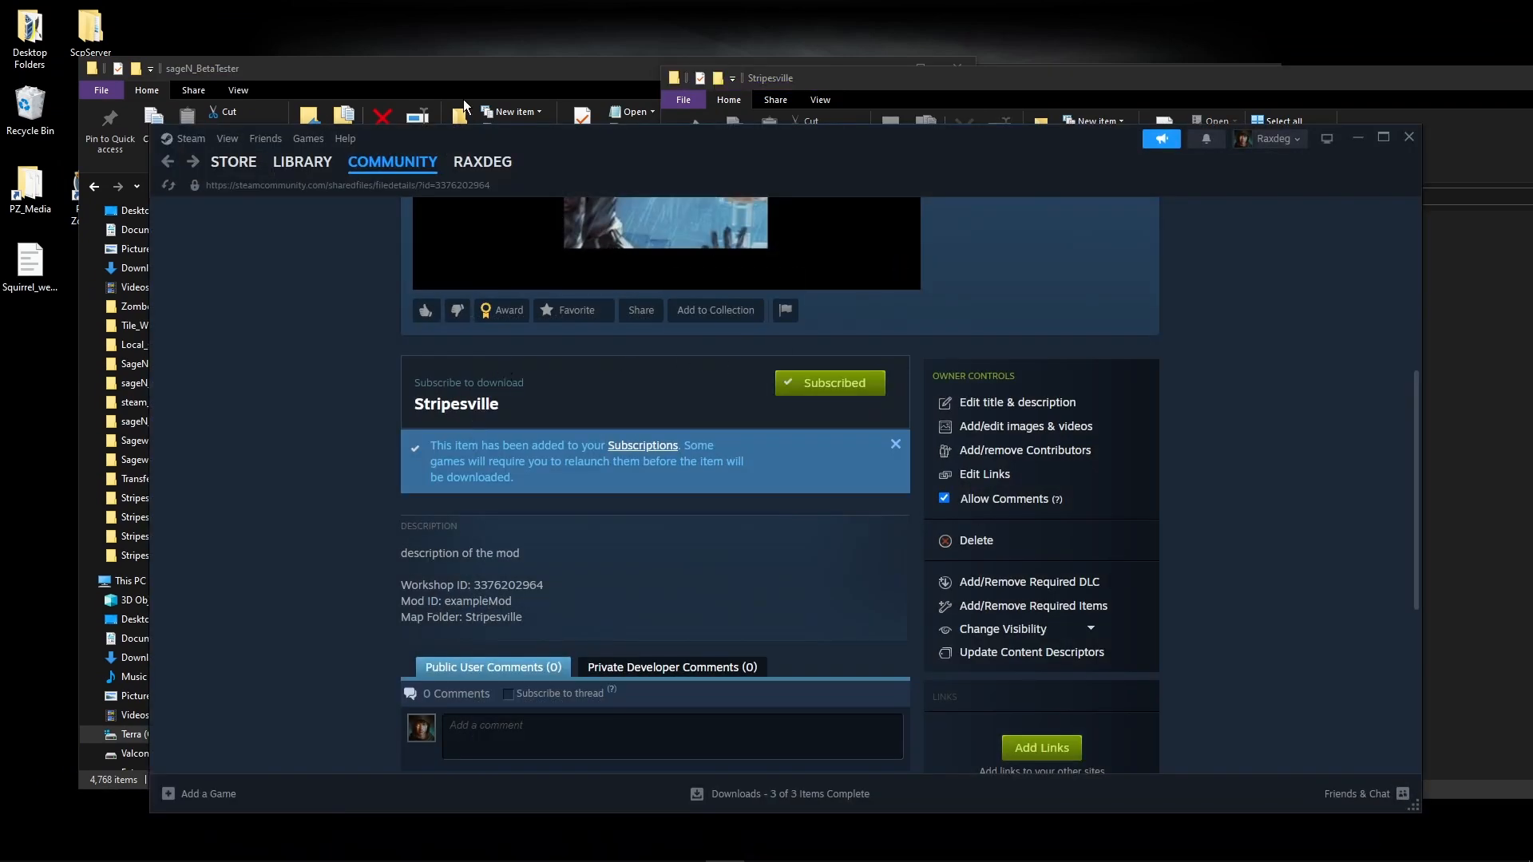
pyautogui.moveTo(288, 166)
pyautogui.doubleClick(73, 194)
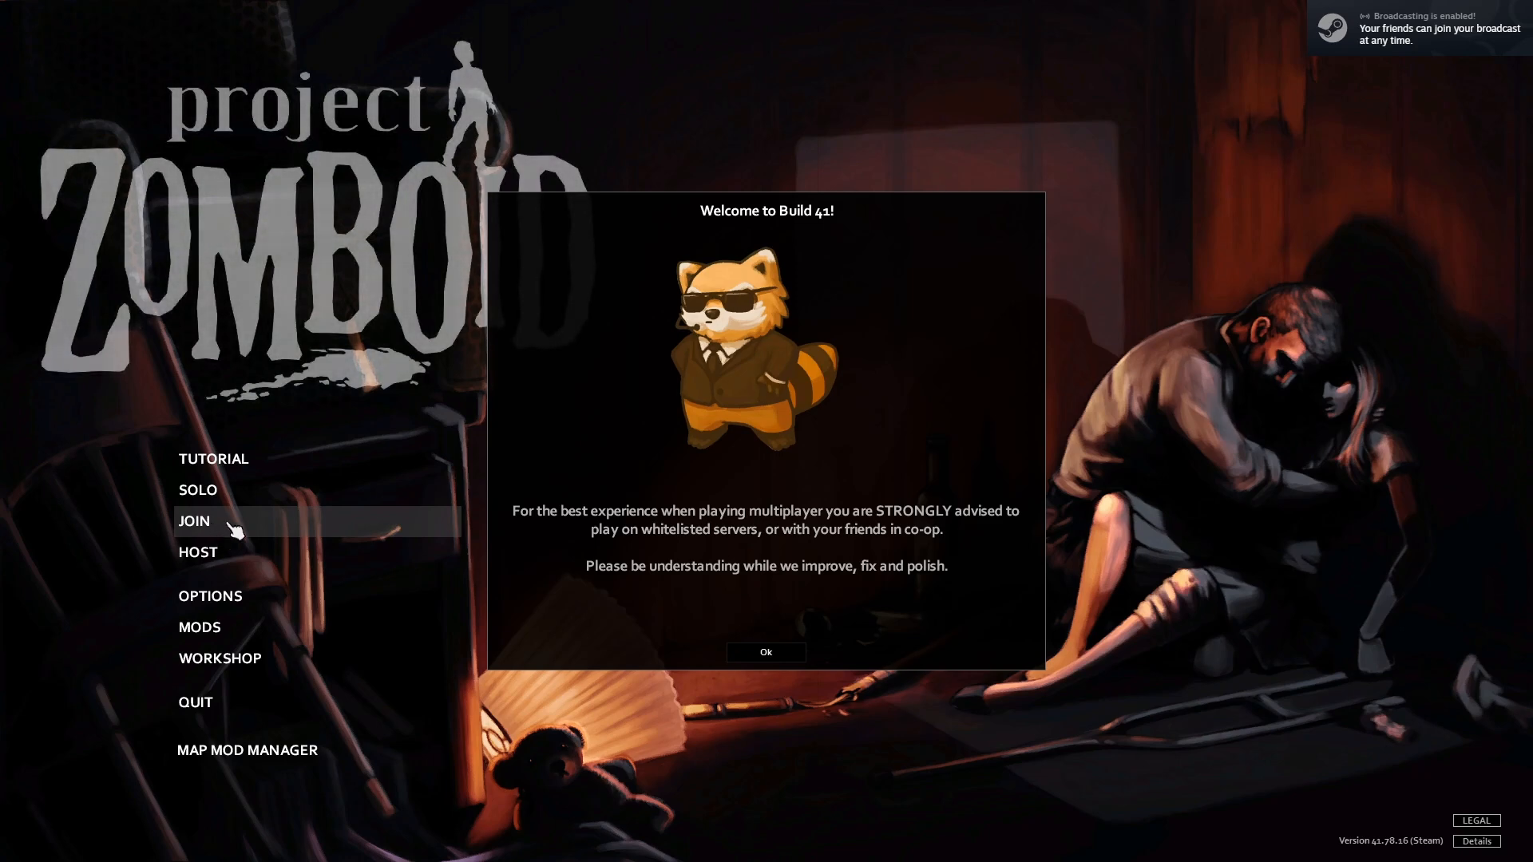
# - Upload the updated Stripesville item to the Steam Workshop from the game, keeping its existing details, and close the publishing log
pyautogui.click(228, 659)
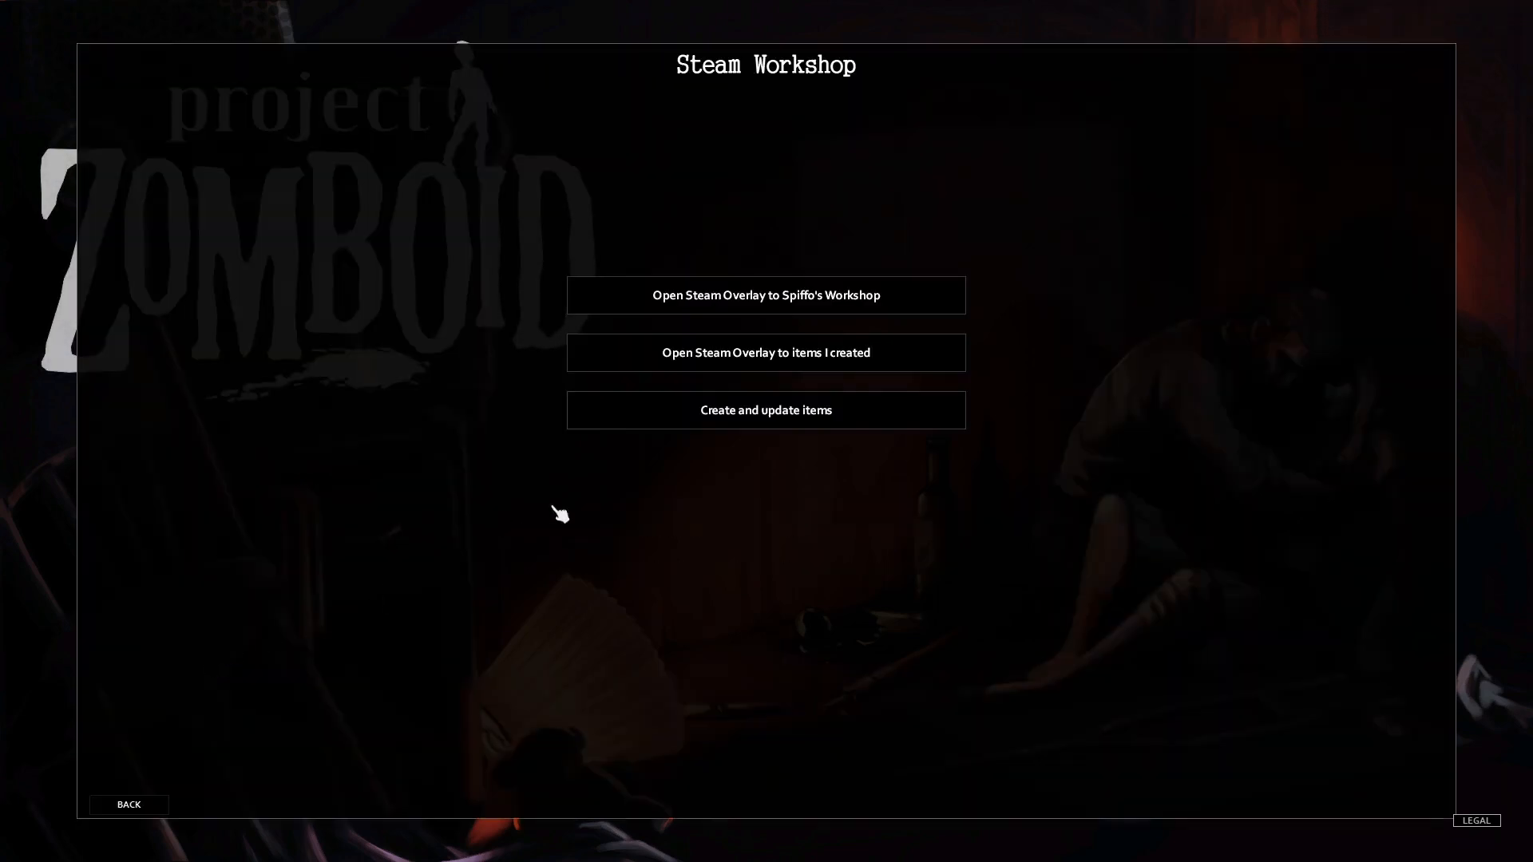
pyautogui.click(774, 421)
pyautogui.click(262, 229)
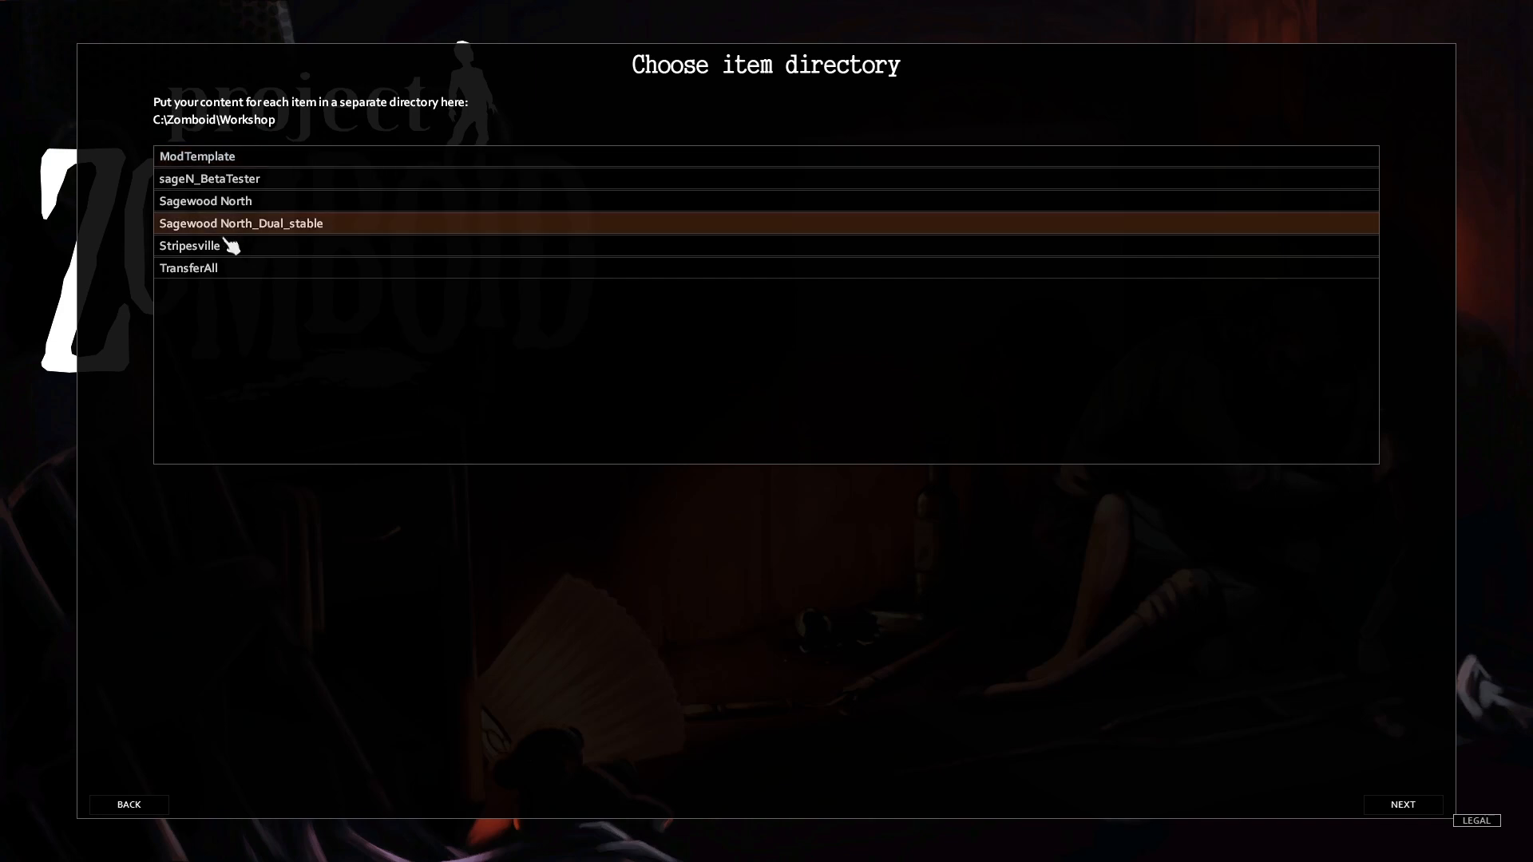
pyautogui.click(228, 246)
pyautogui.click(1404, 805)
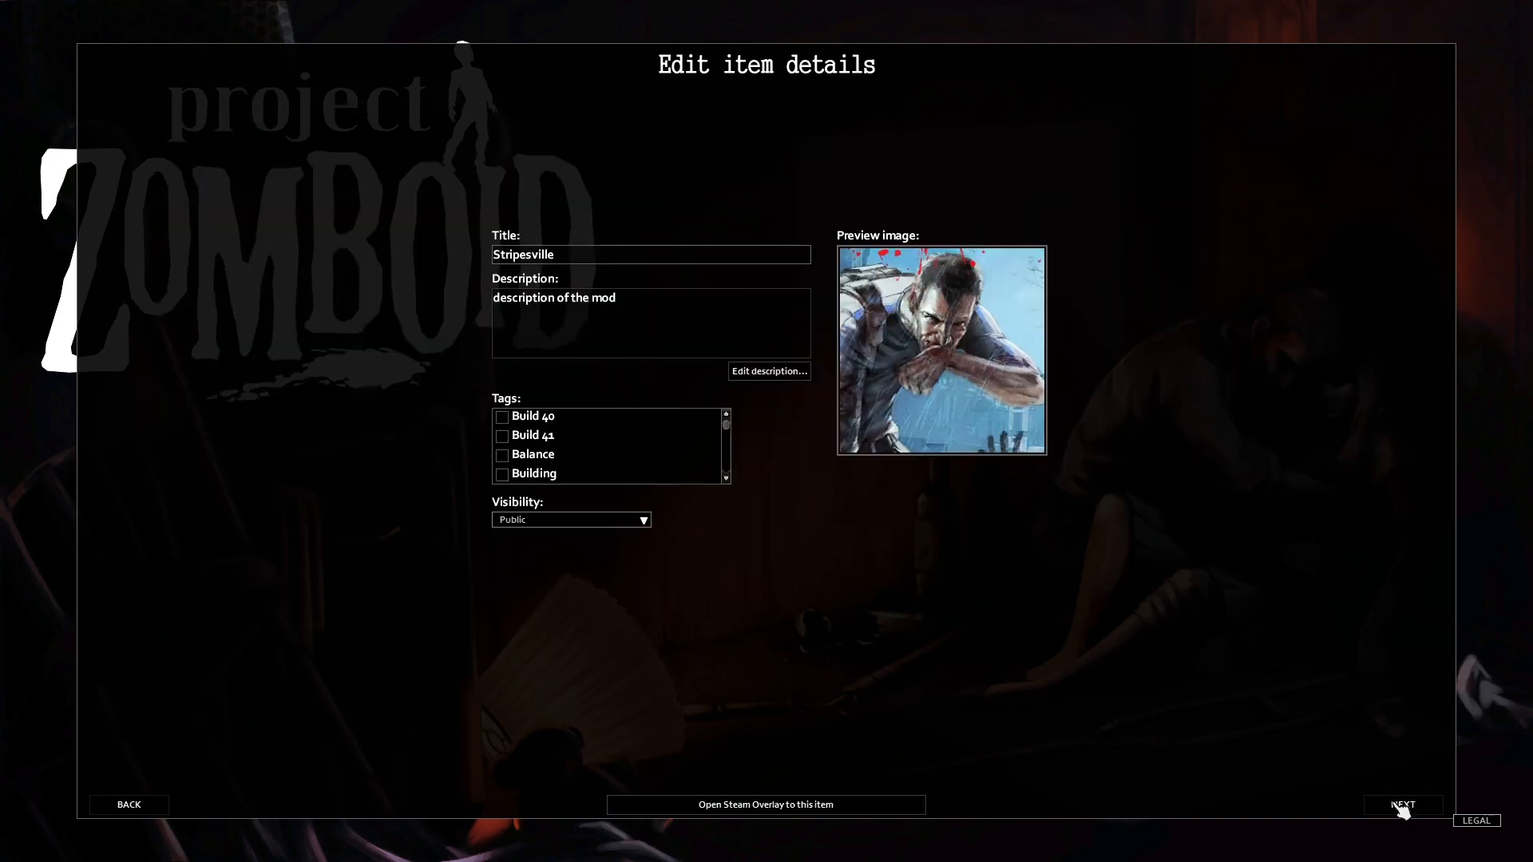
pyautogui.click(1422, 807)
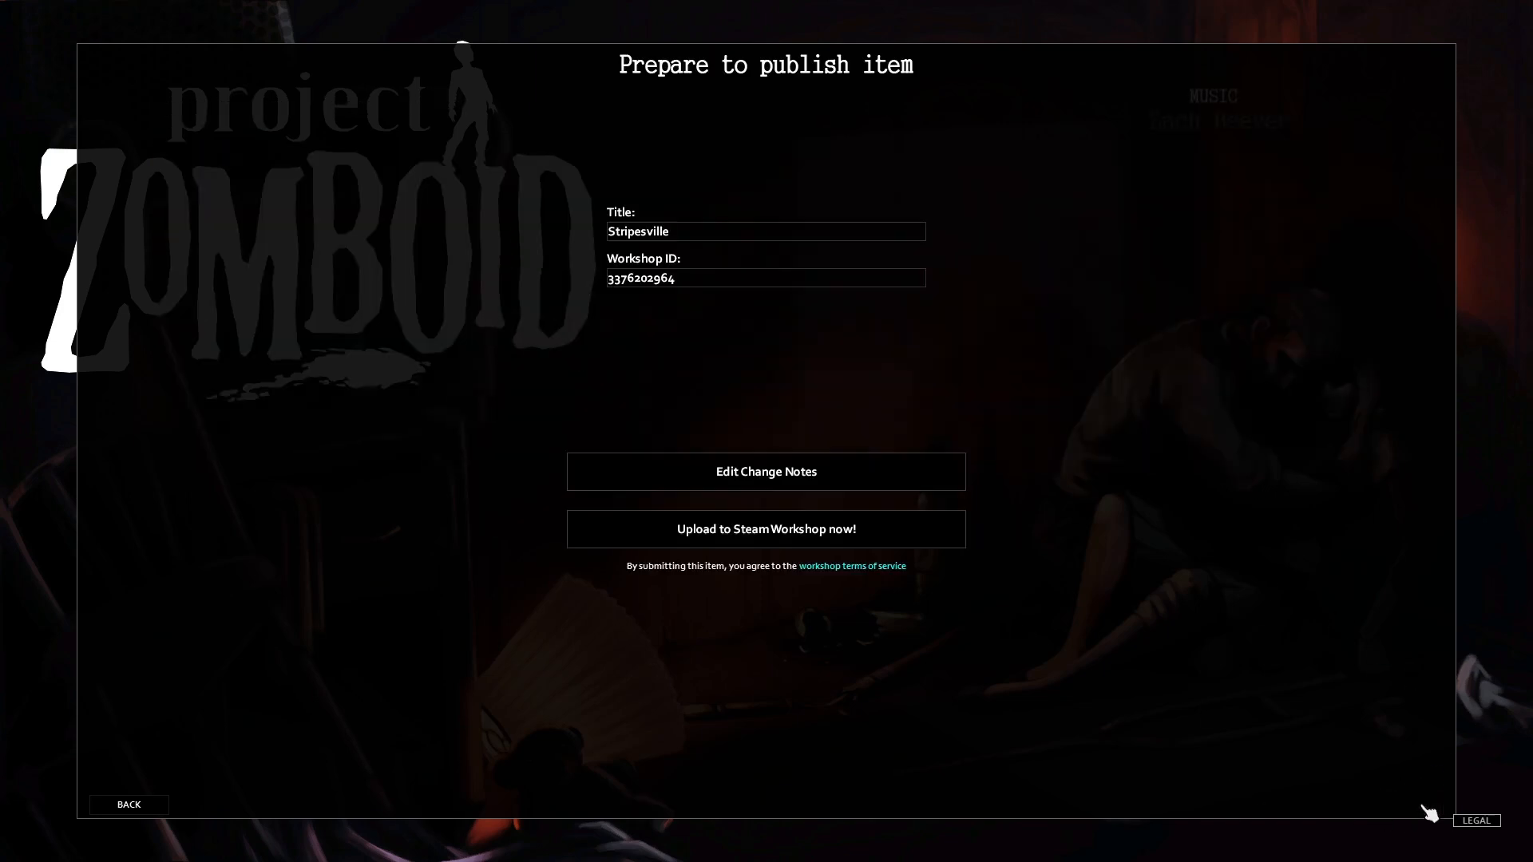
pyautogui.click(730, 541)
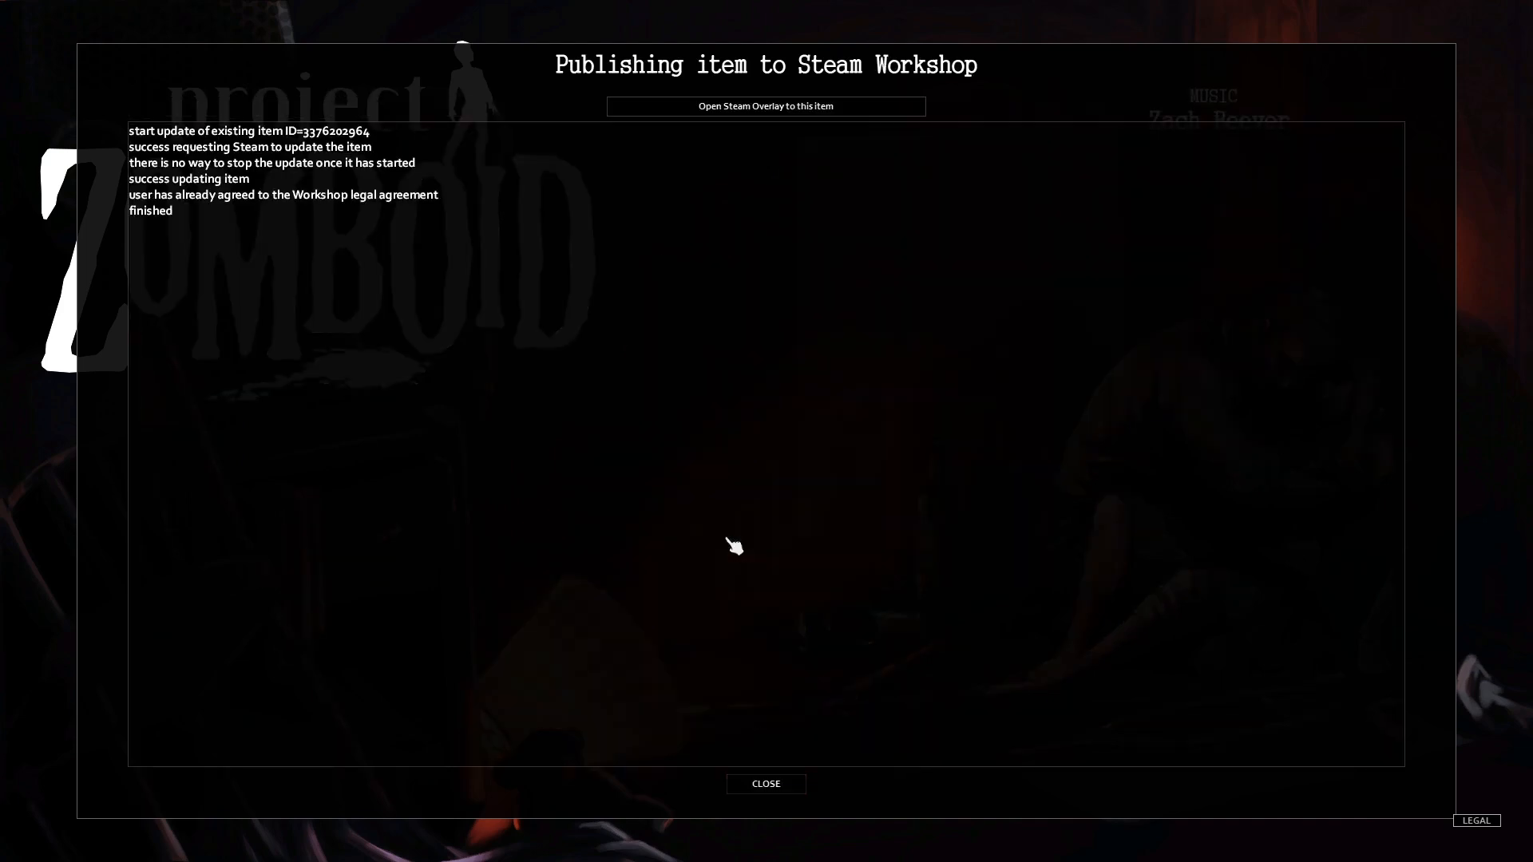
pyautogui.click(766, 784)
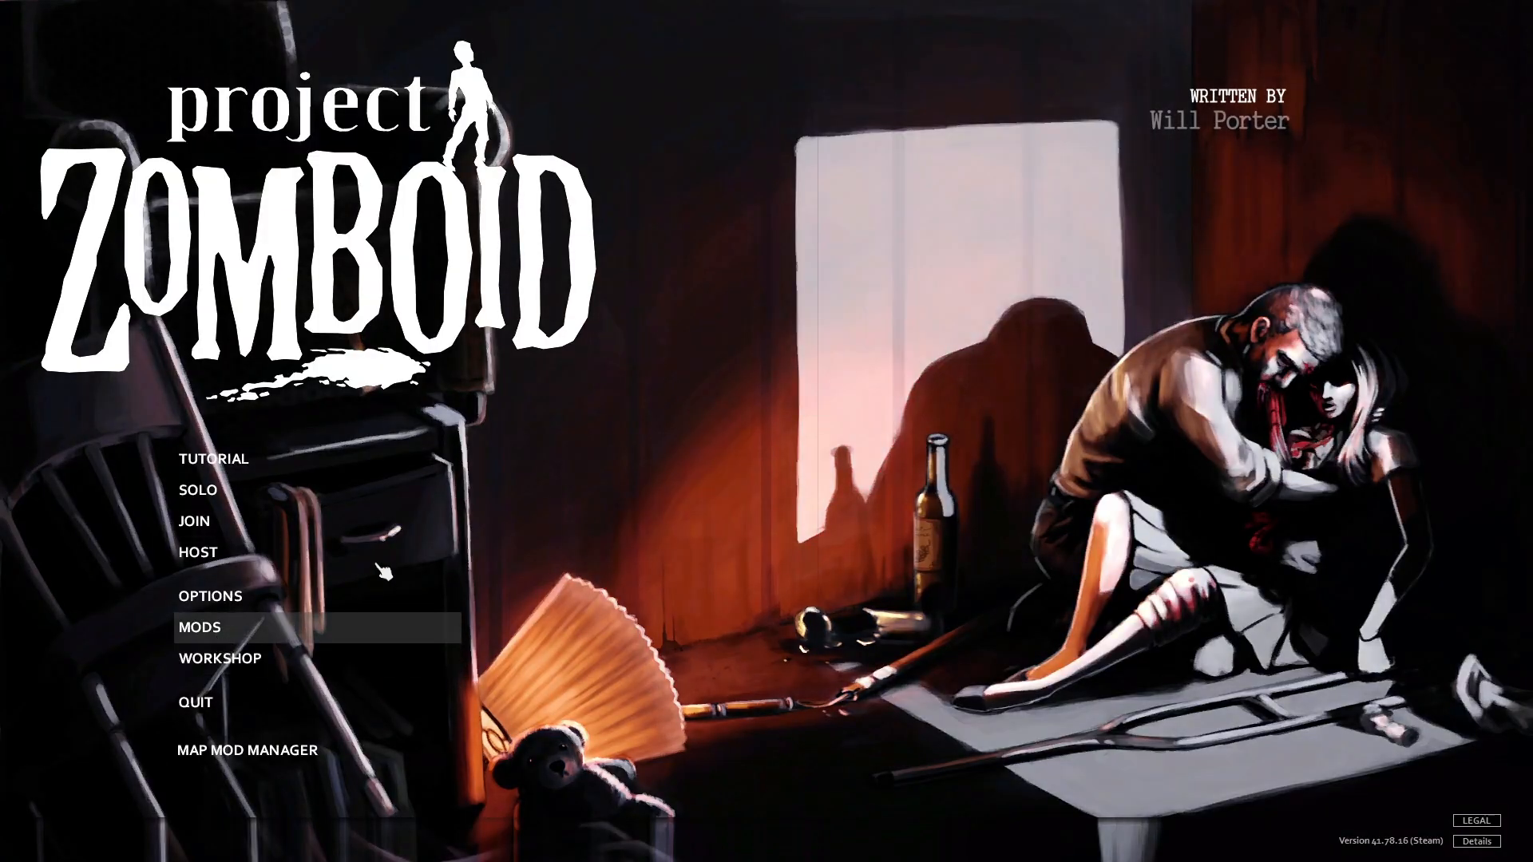
# - Search the mod manager for "str" to check for the Stripesville mod, and return to the main menu
pyautogui.click(363, 619)
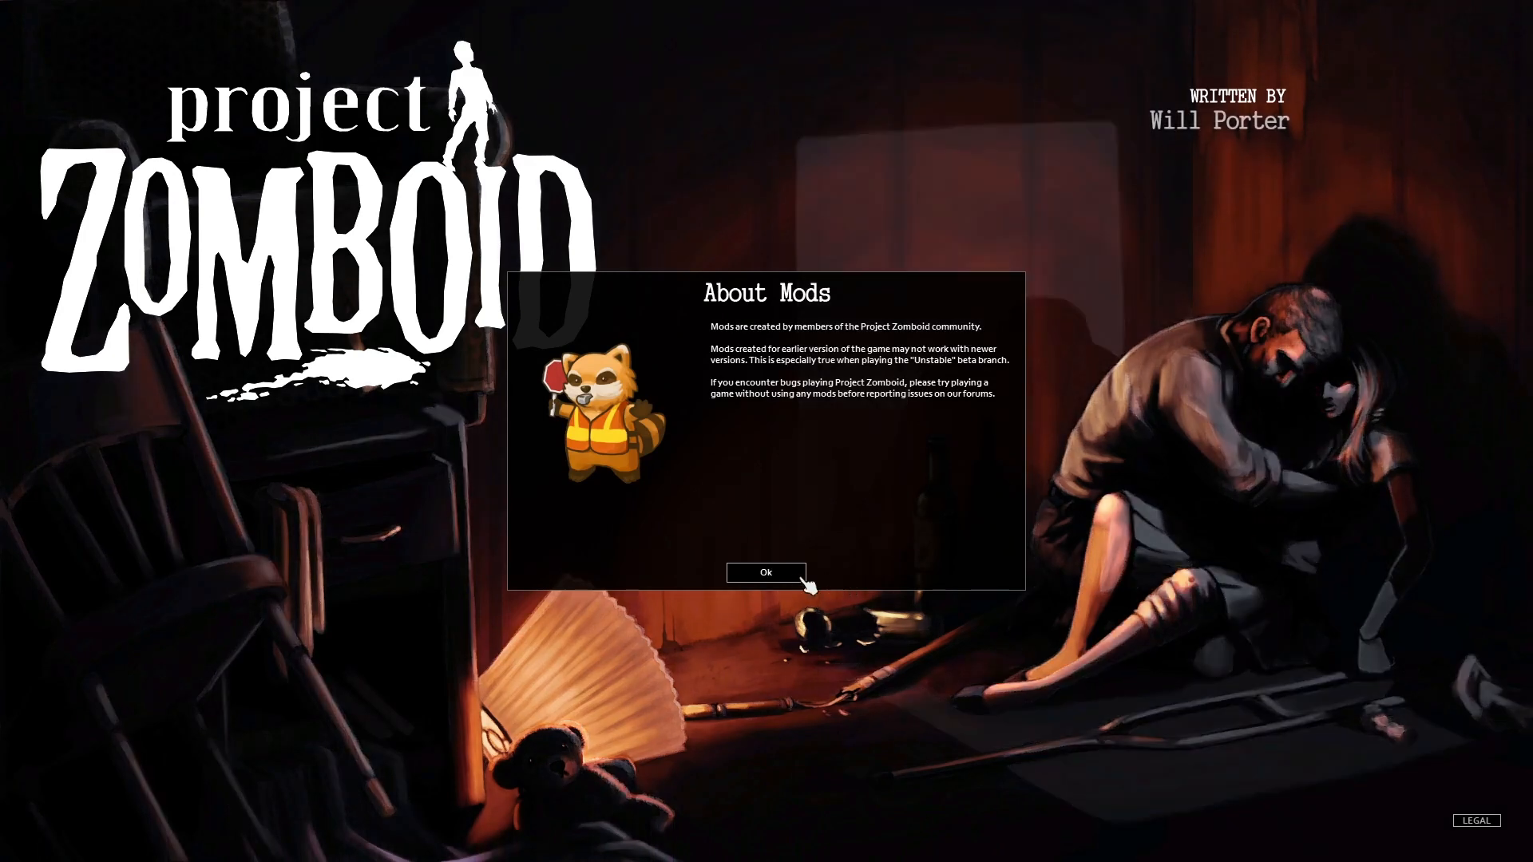
pyautogui.click(790, 581)
pyautogui.click(380, 153)
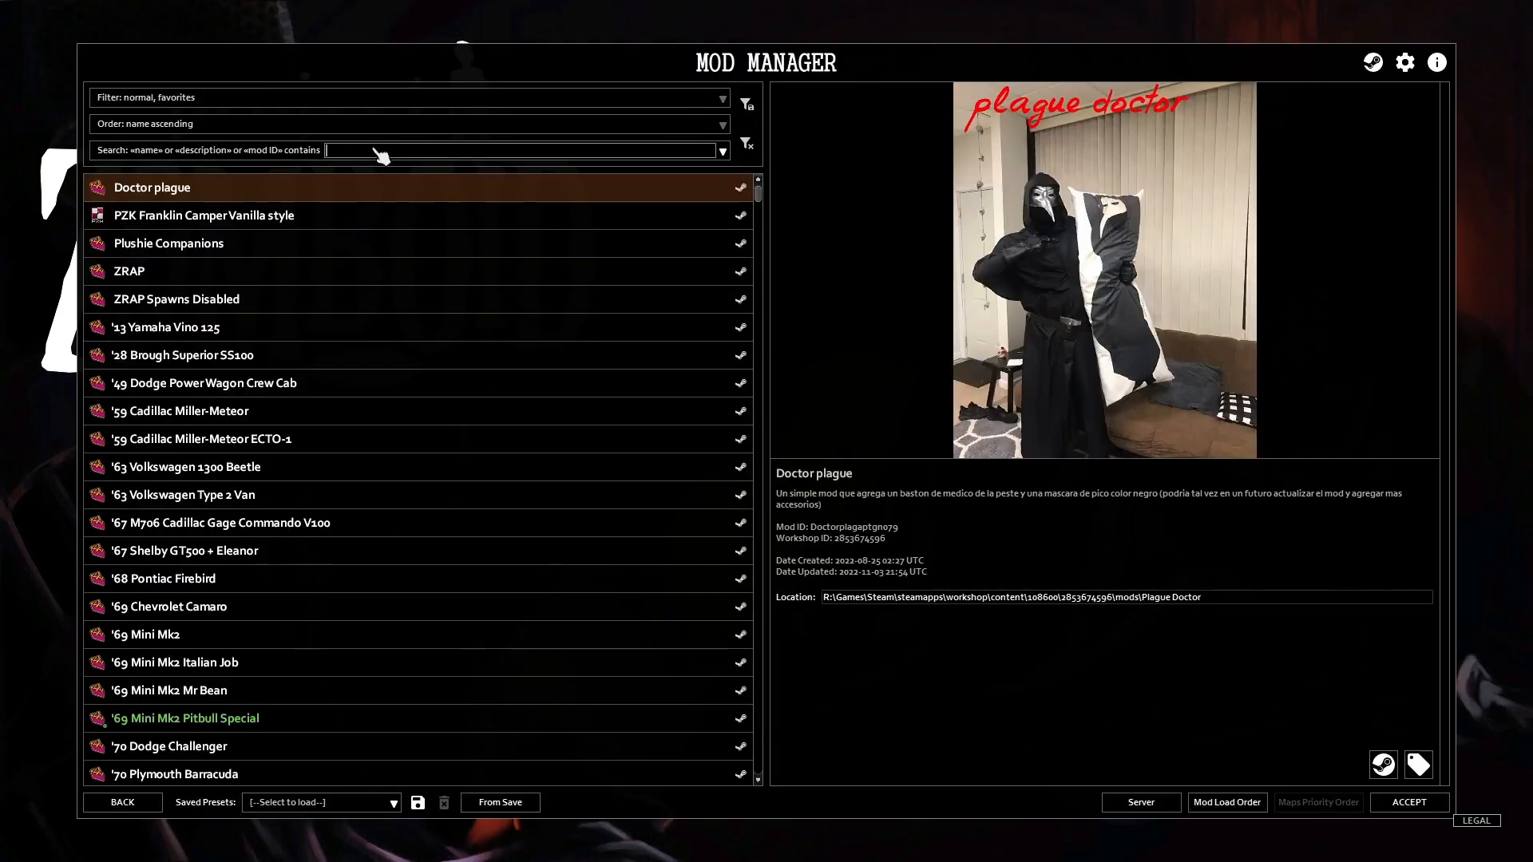
pyautogui.write('str')
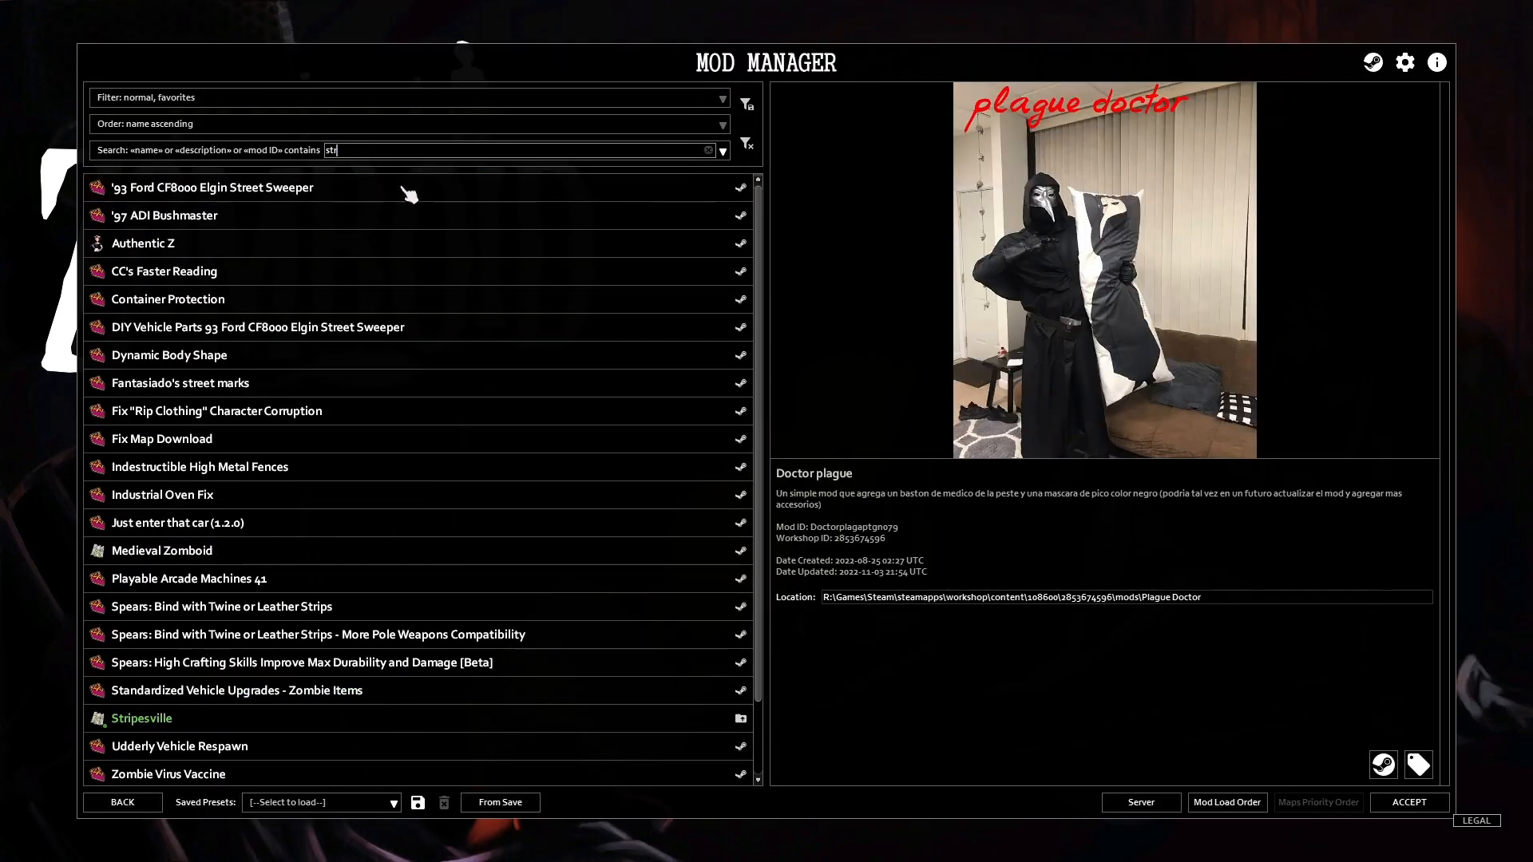
pyautogui.click(124, 803)
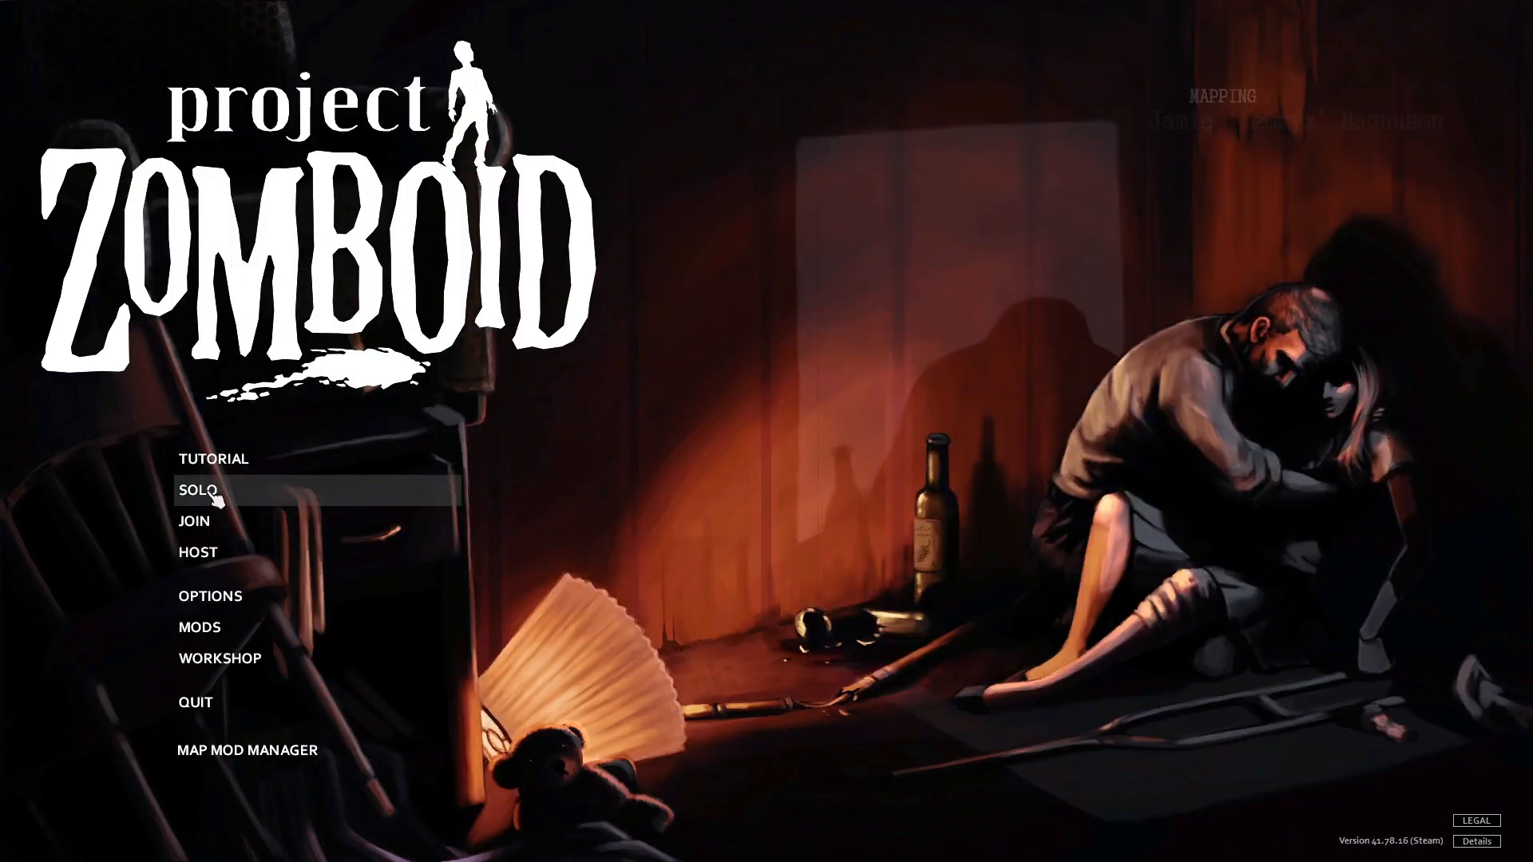
# - Delete the saved world of the hosted server sageN_betaTester
pyautogui.click(205, 549)
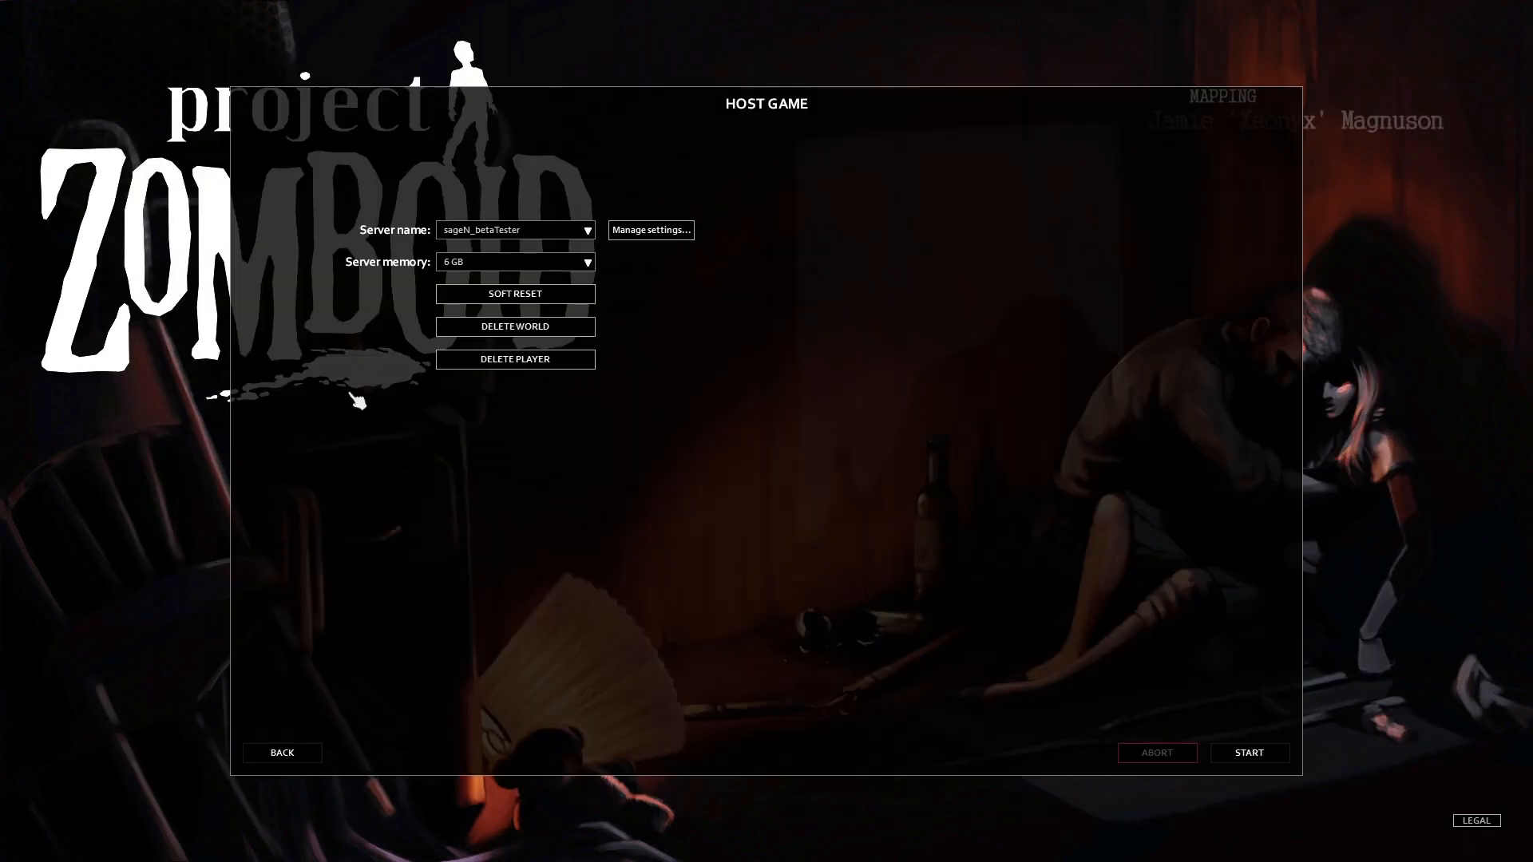
pyautogui.click(505, 326)
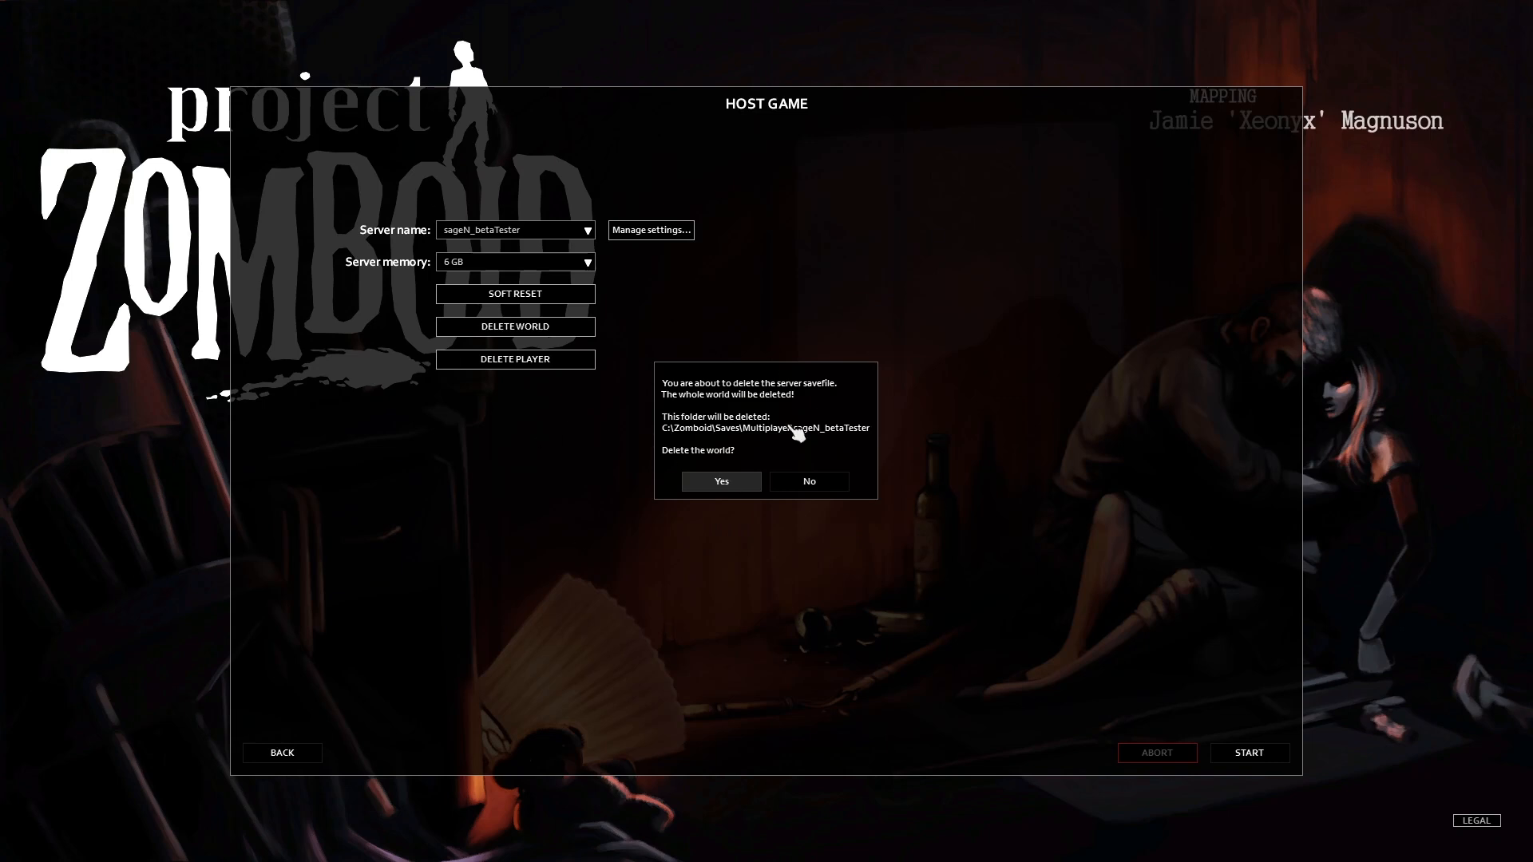
pyautogui.click(721, 483)
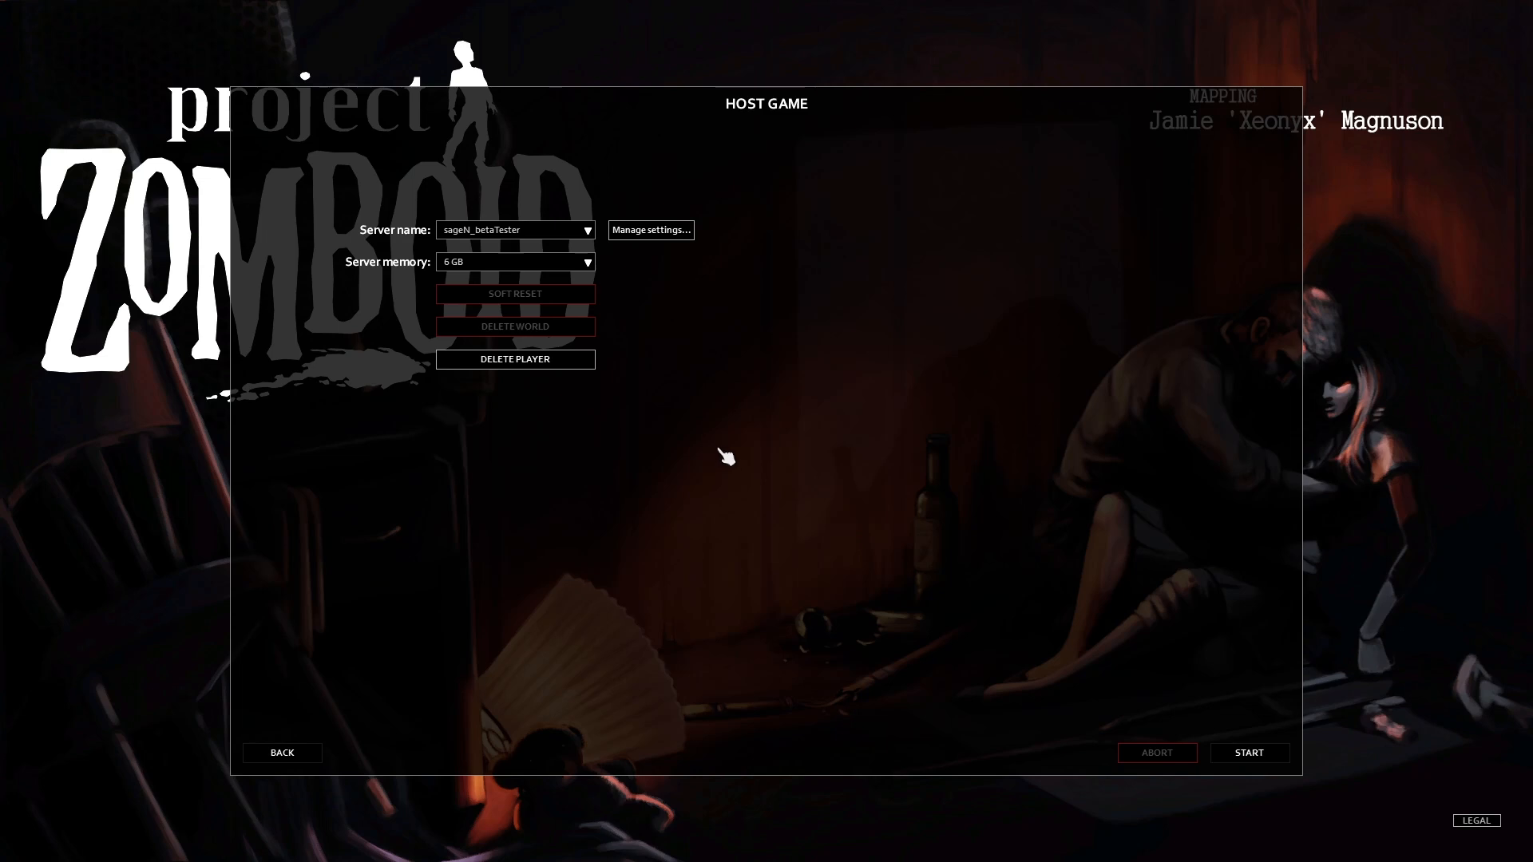
# - Open the sageN_betaTester server settings for editing and review the map, Steam Workshop and mods lists
pyautogui.click(651, 231)
pyautogui.click(595, 232)
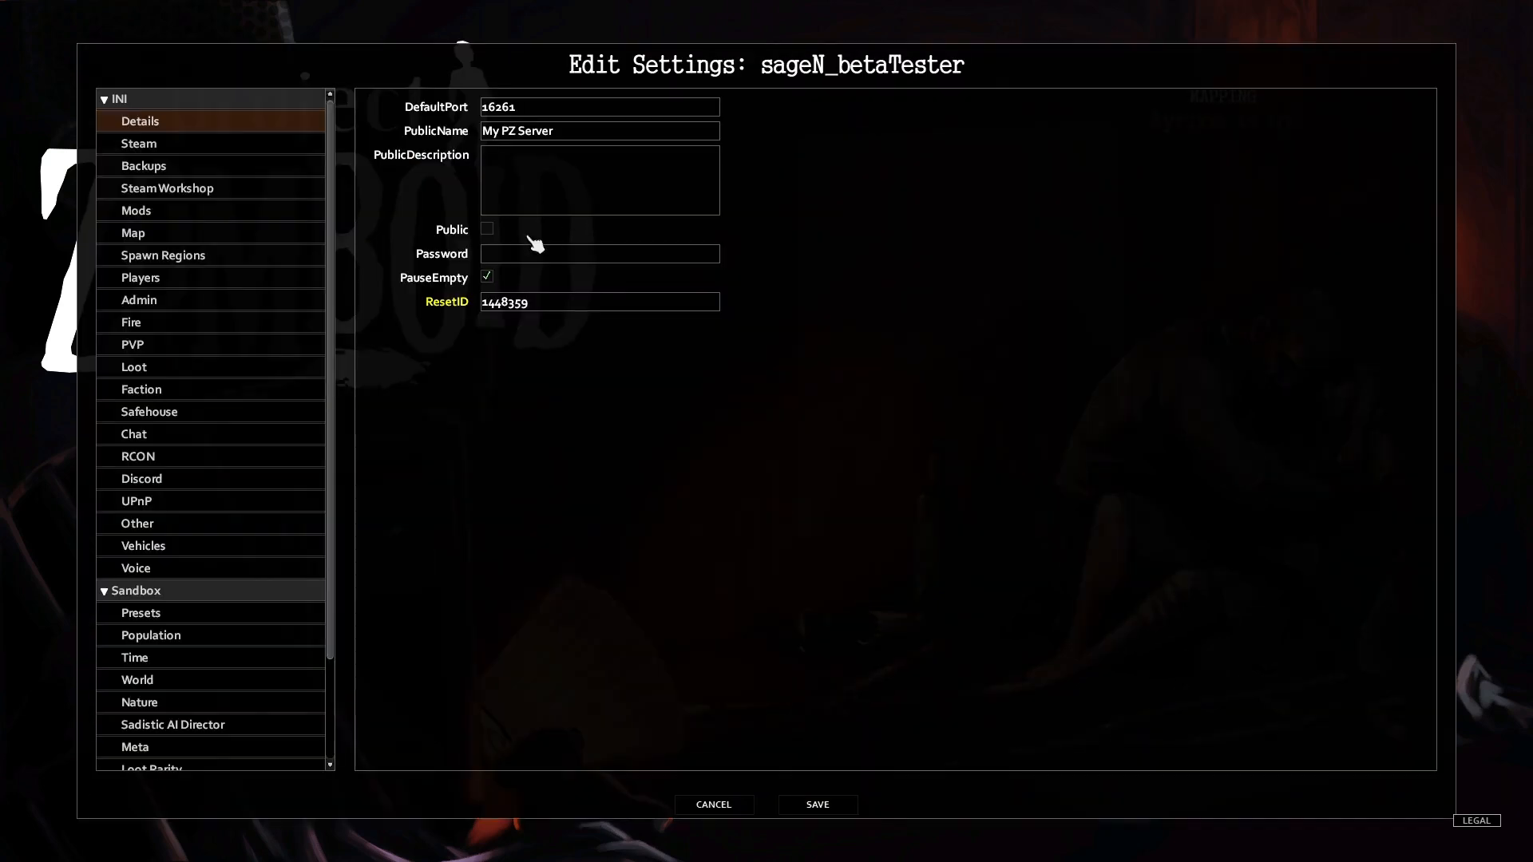
pyautogui.click(189, 237)
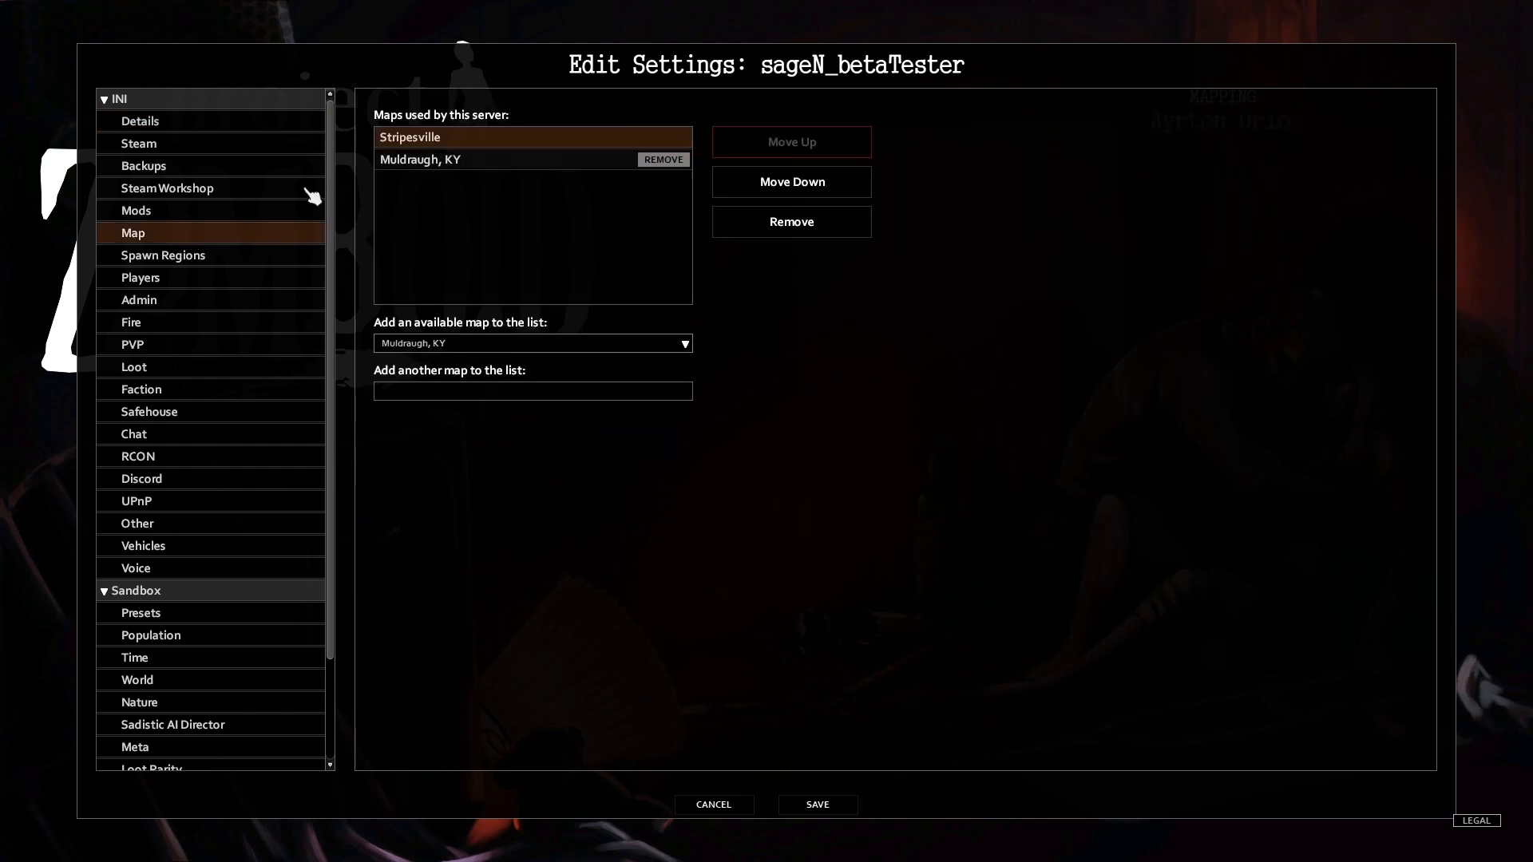
pyautogui.click(190, 191)
pyautogui.click(199, 211)
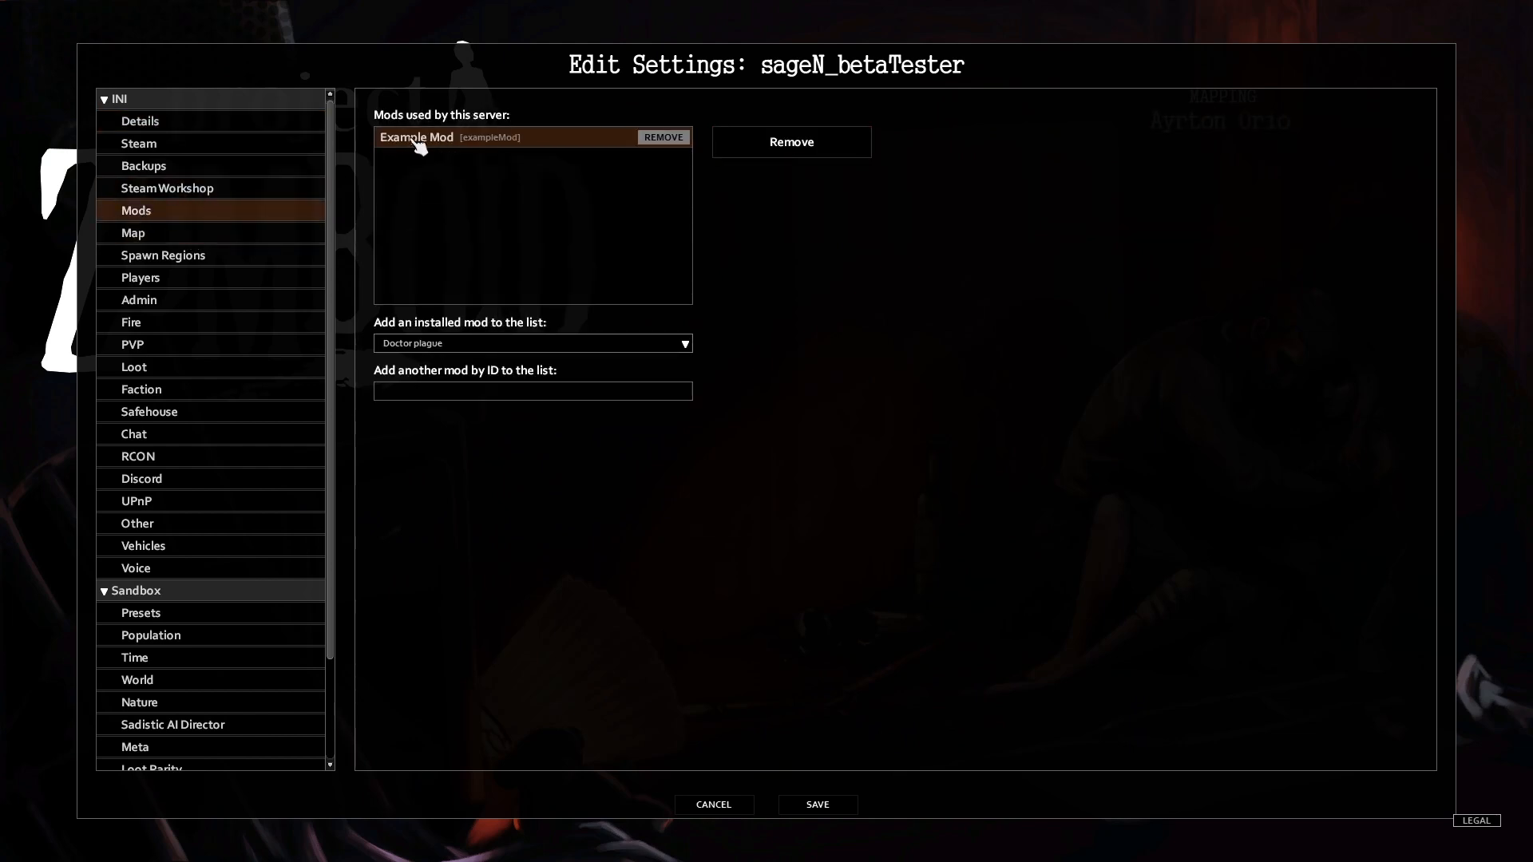
pyautogui.click(171, 193)
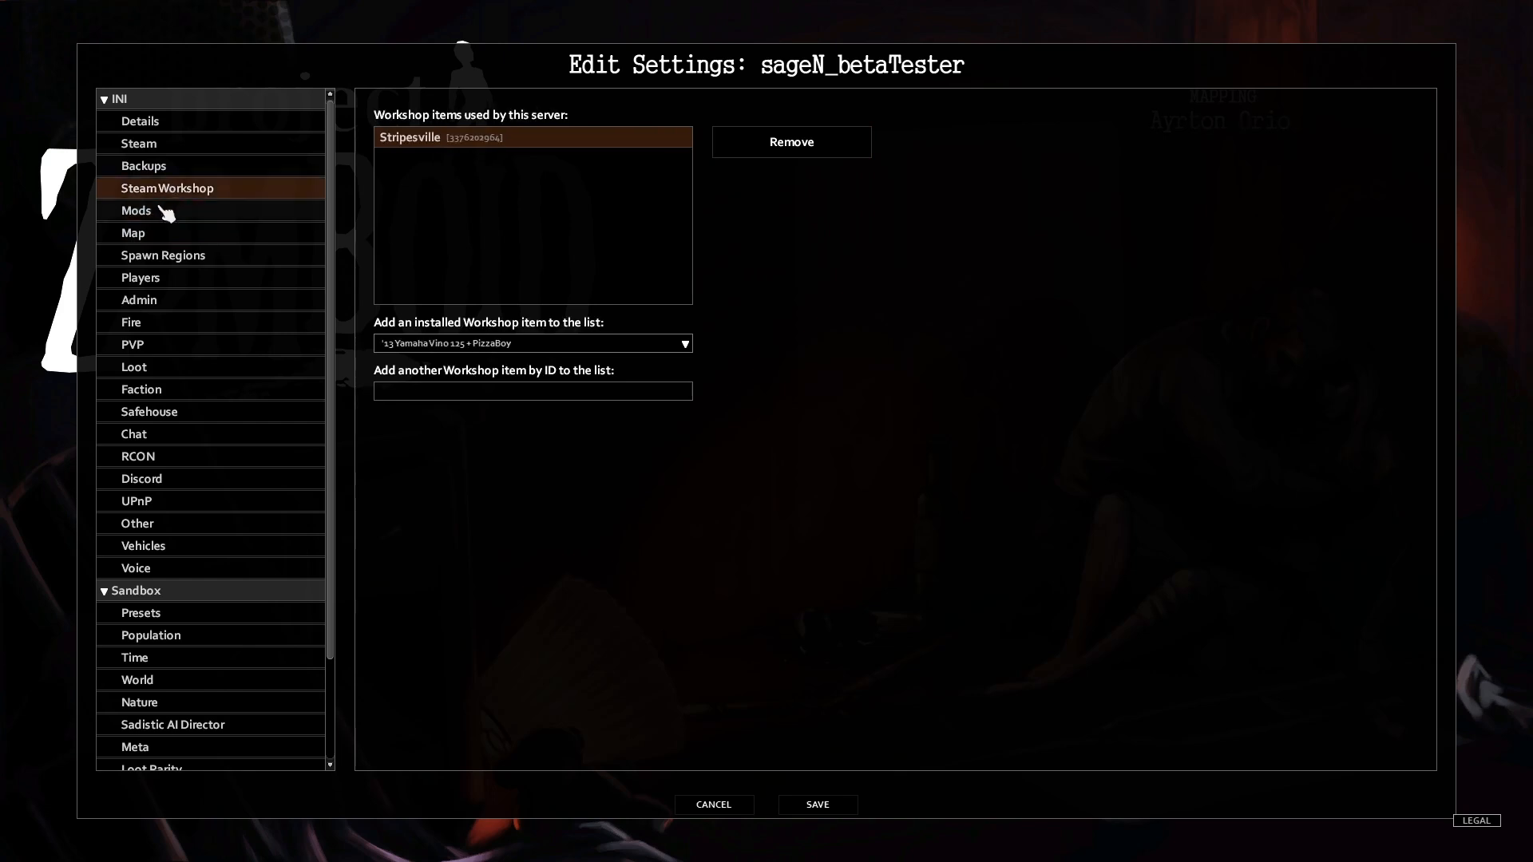
pyautogui.click(166, 213)
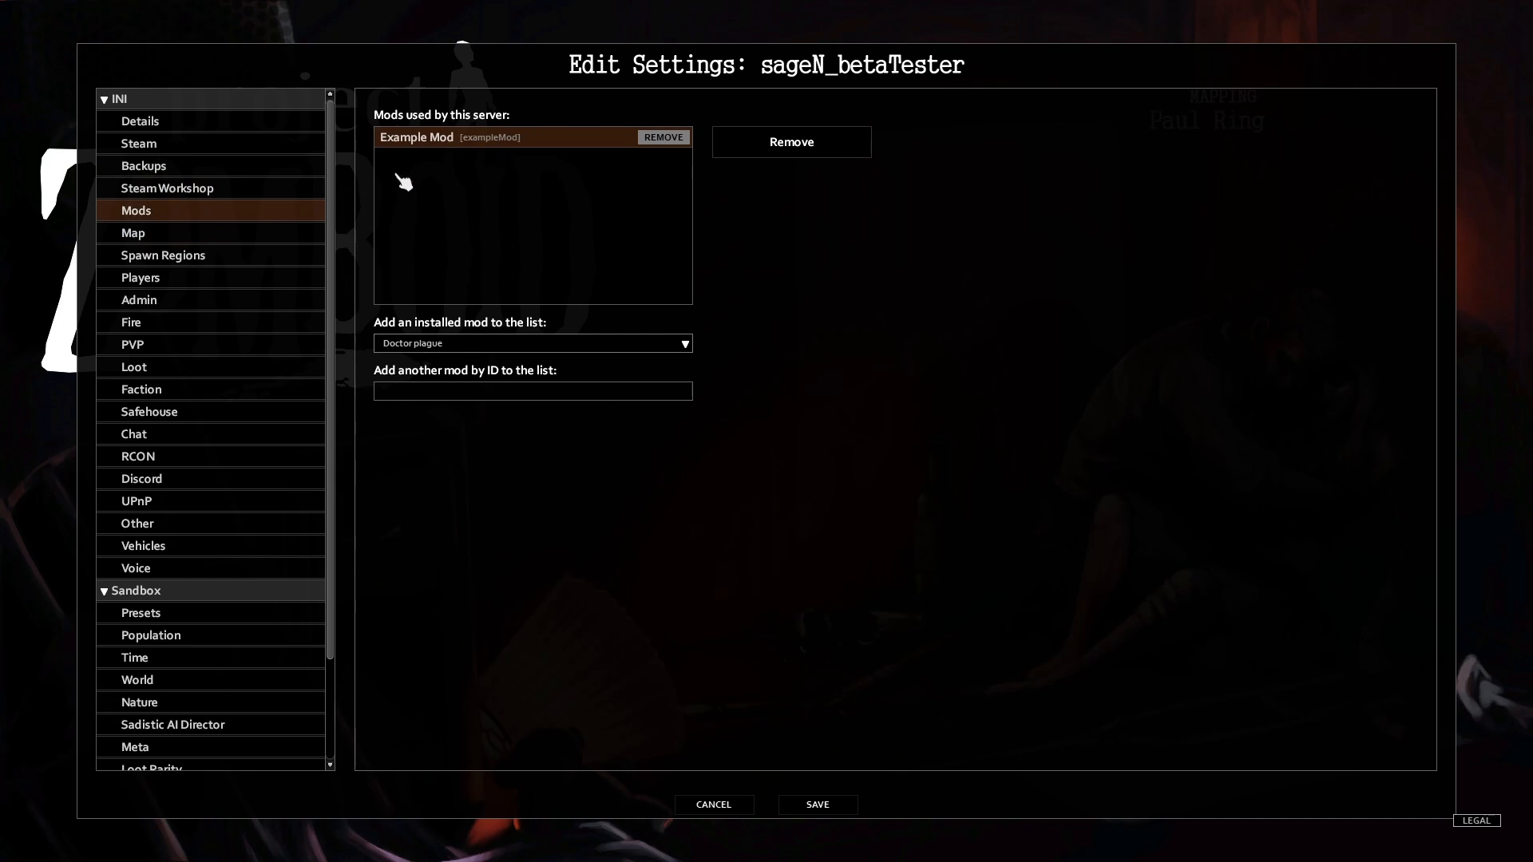
pyautogui.click(201, 195)
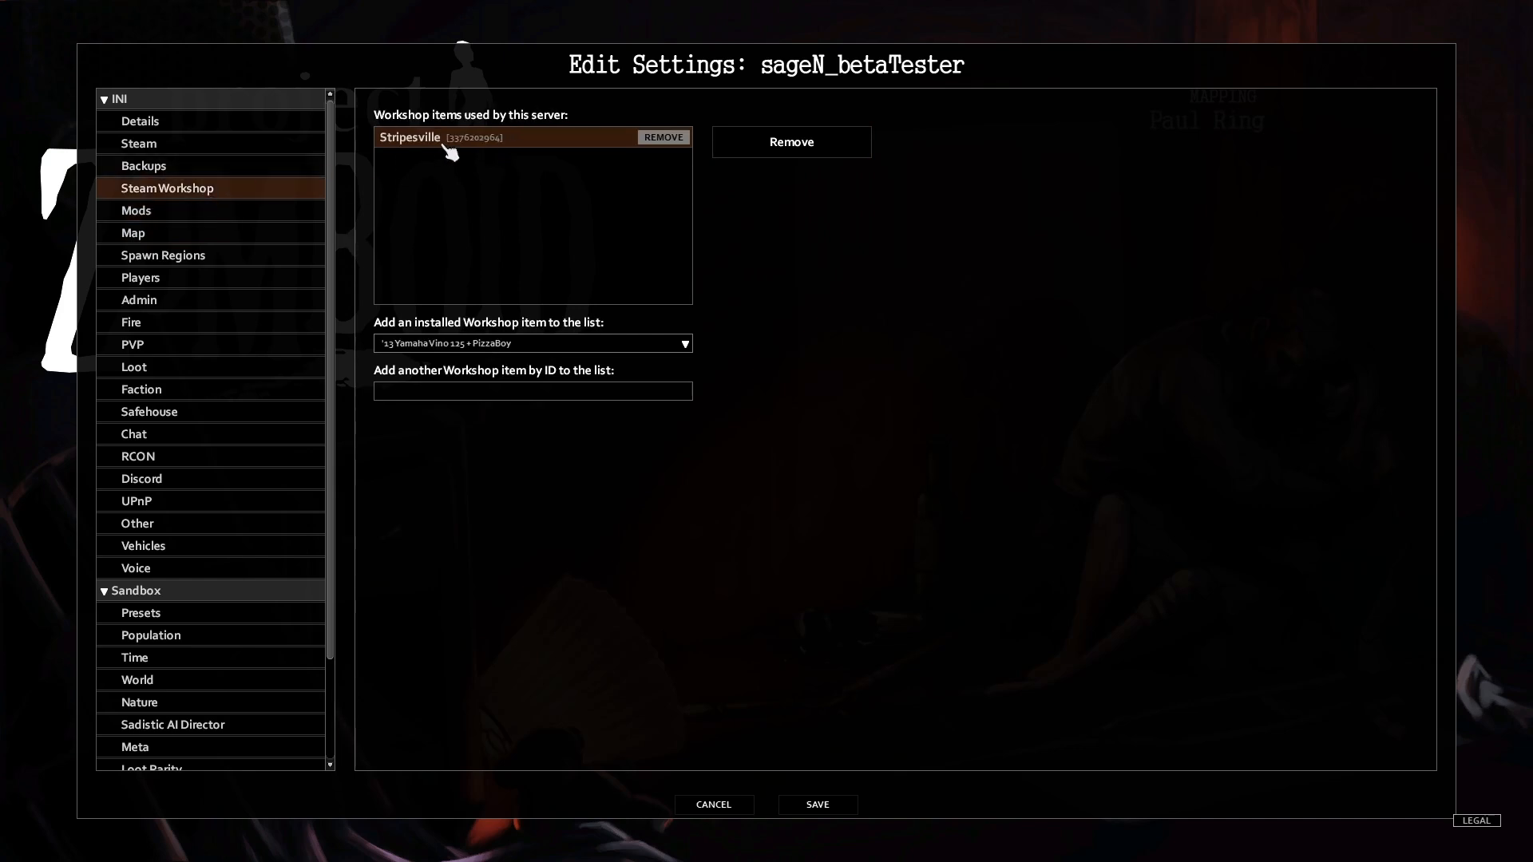
# - Remove Example Mod from the server's mods and try adding the first Stripesville entry among the installed mods
pyautogui.click(189, 210)
pyautogui.click(674, 138)
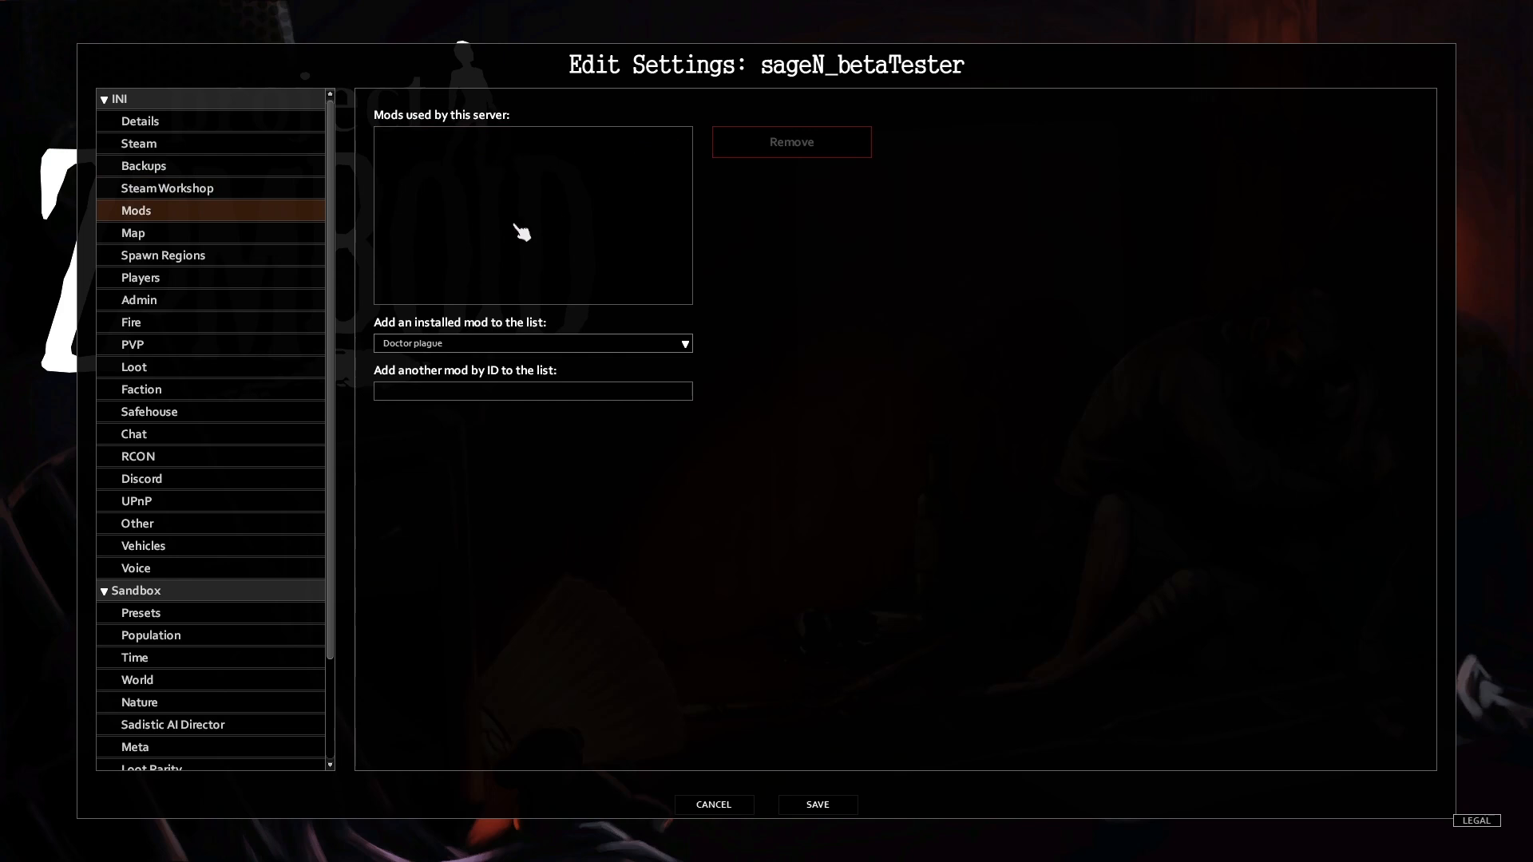
pyautogui.click(463, 342)
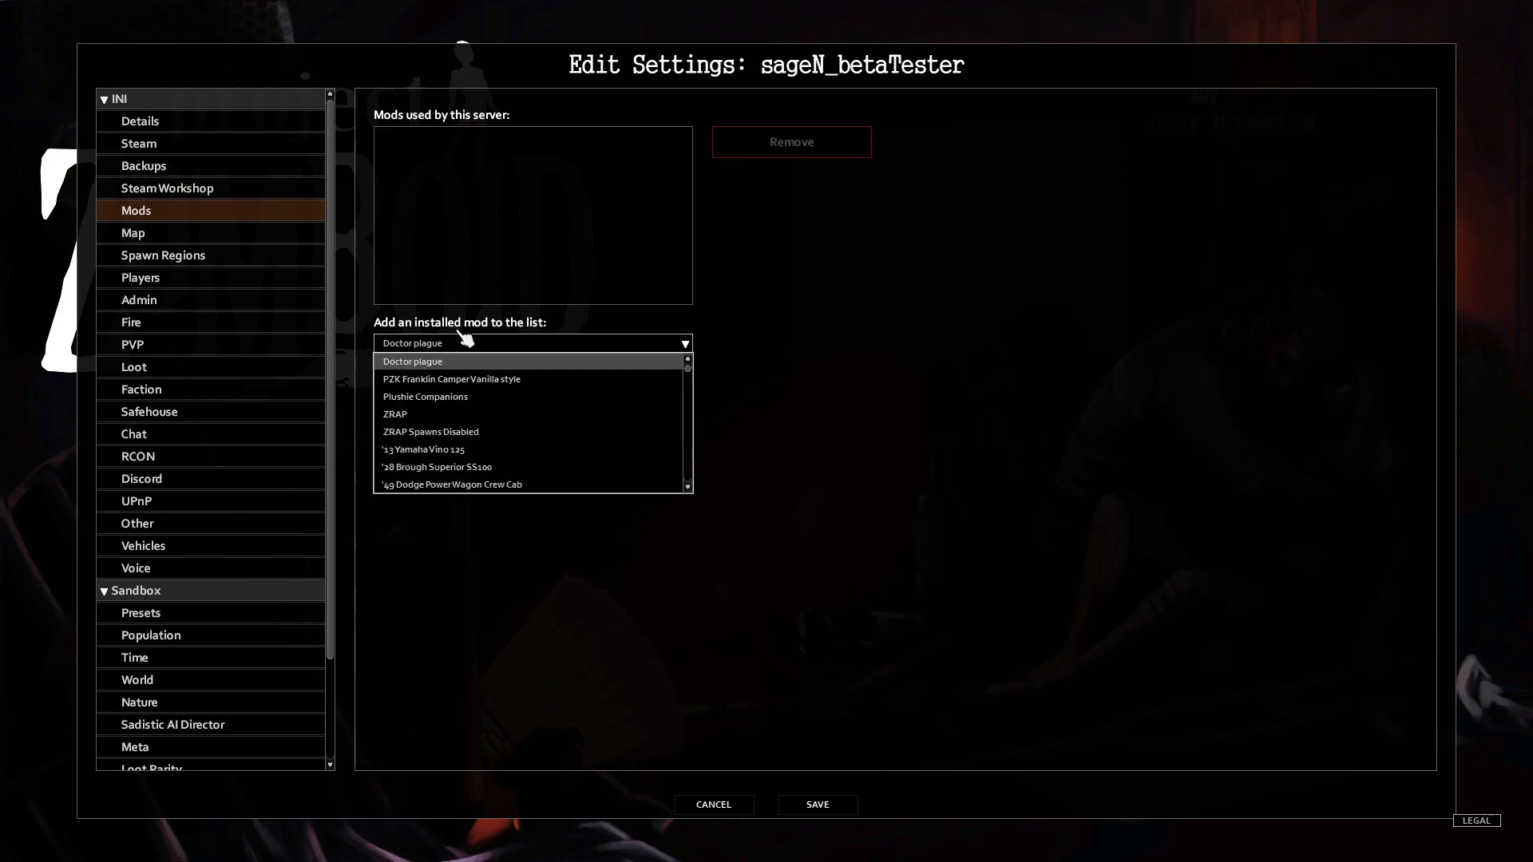
pyautogui.click(515, 343)
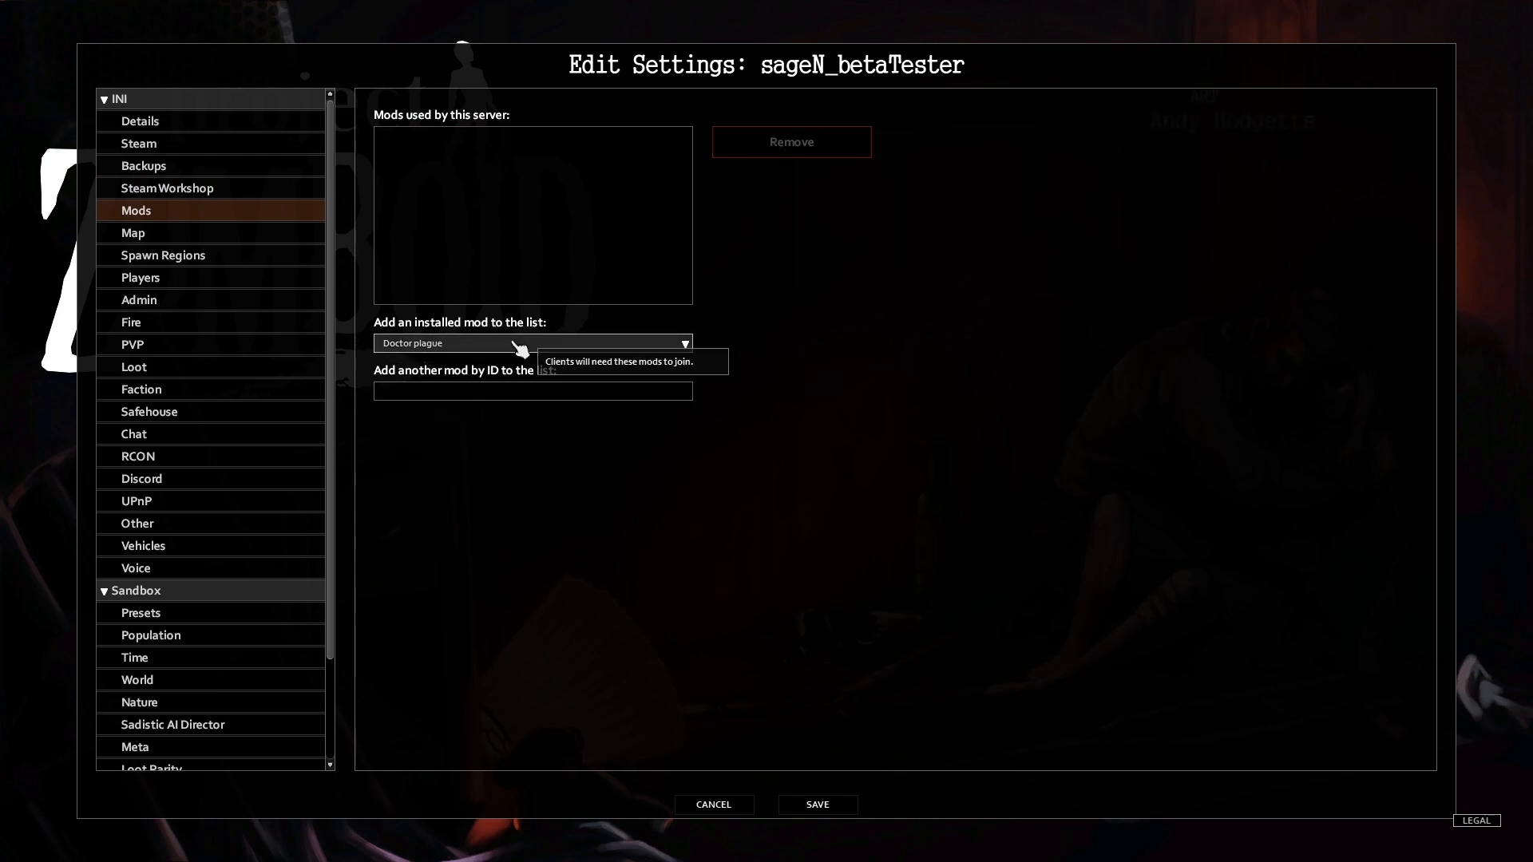
pyautogui.click(684, 343)
pyautogui.scroll(5, 527, 399)
pyautogui.scroll(-10, 523, 399)
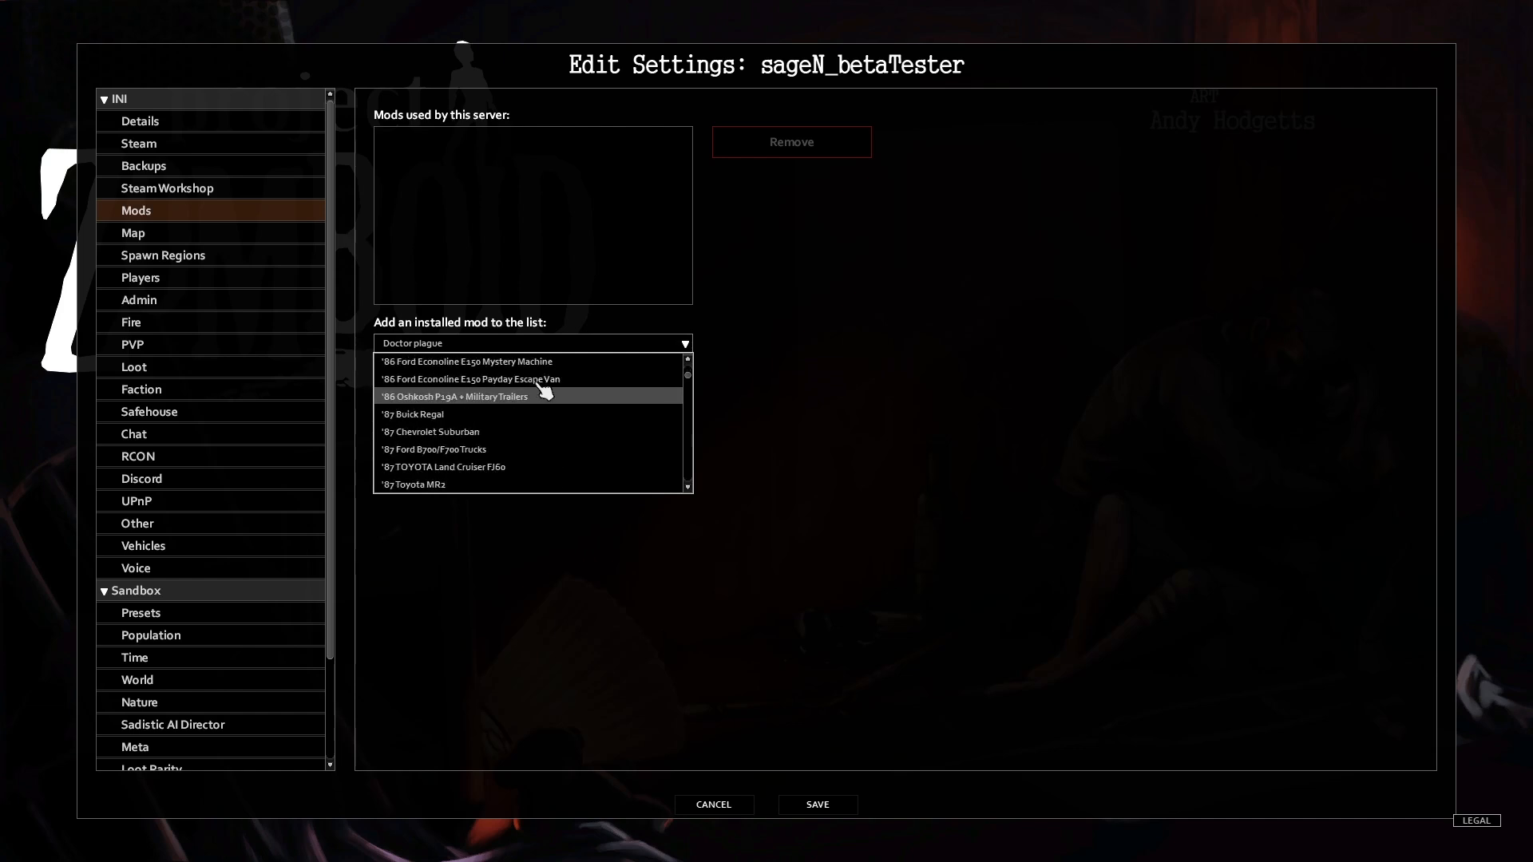
pyautogui.moveTo(686, 397); pyautogui.dragTo(675, 450)
pyautogui.scroll(-10, 535, 447)
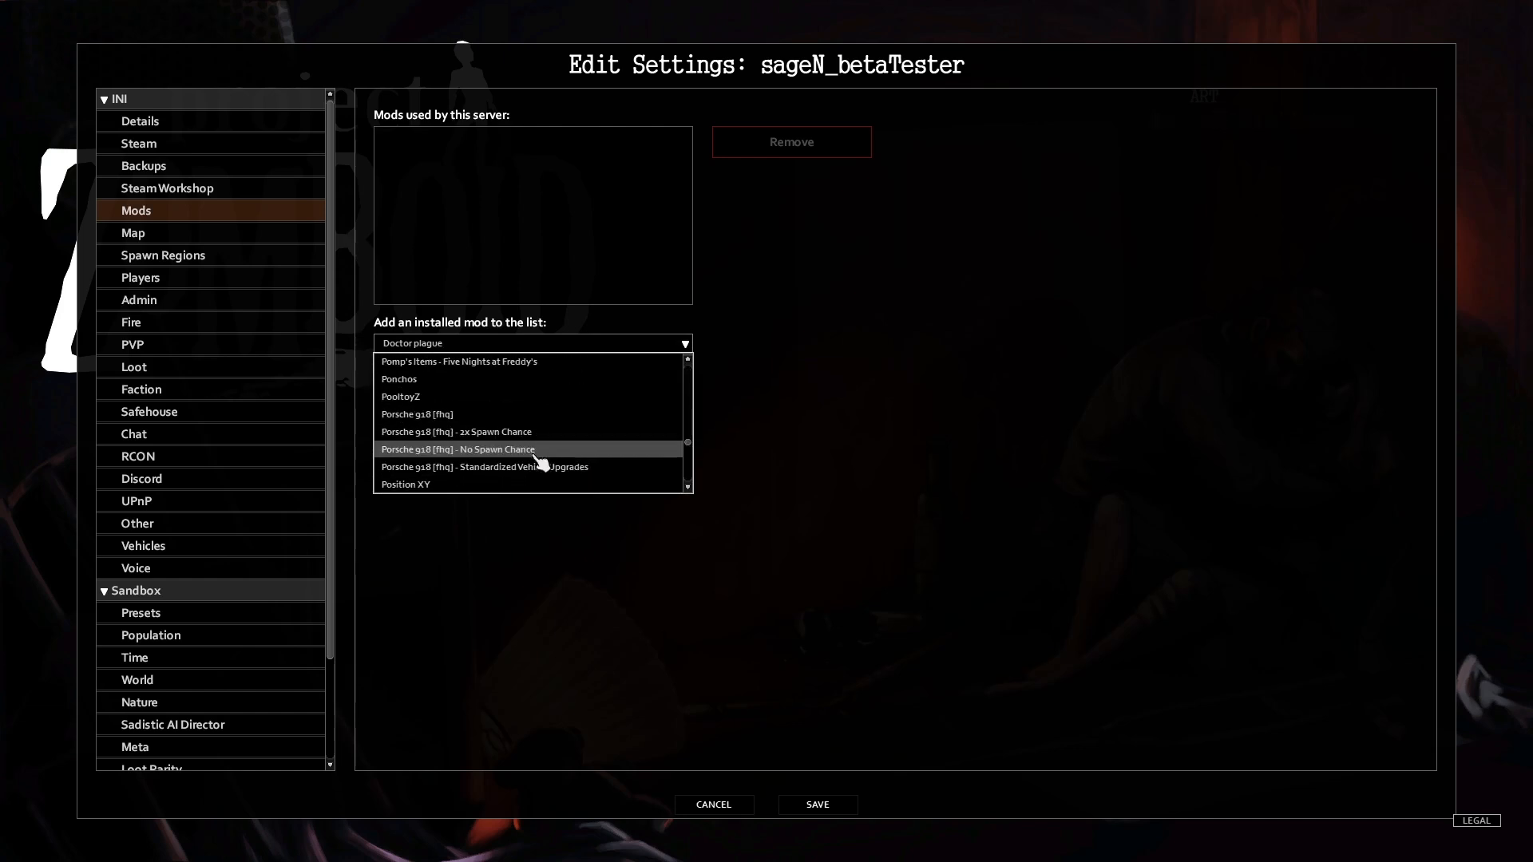
pyautogui.scroll(-10, 531, 447)
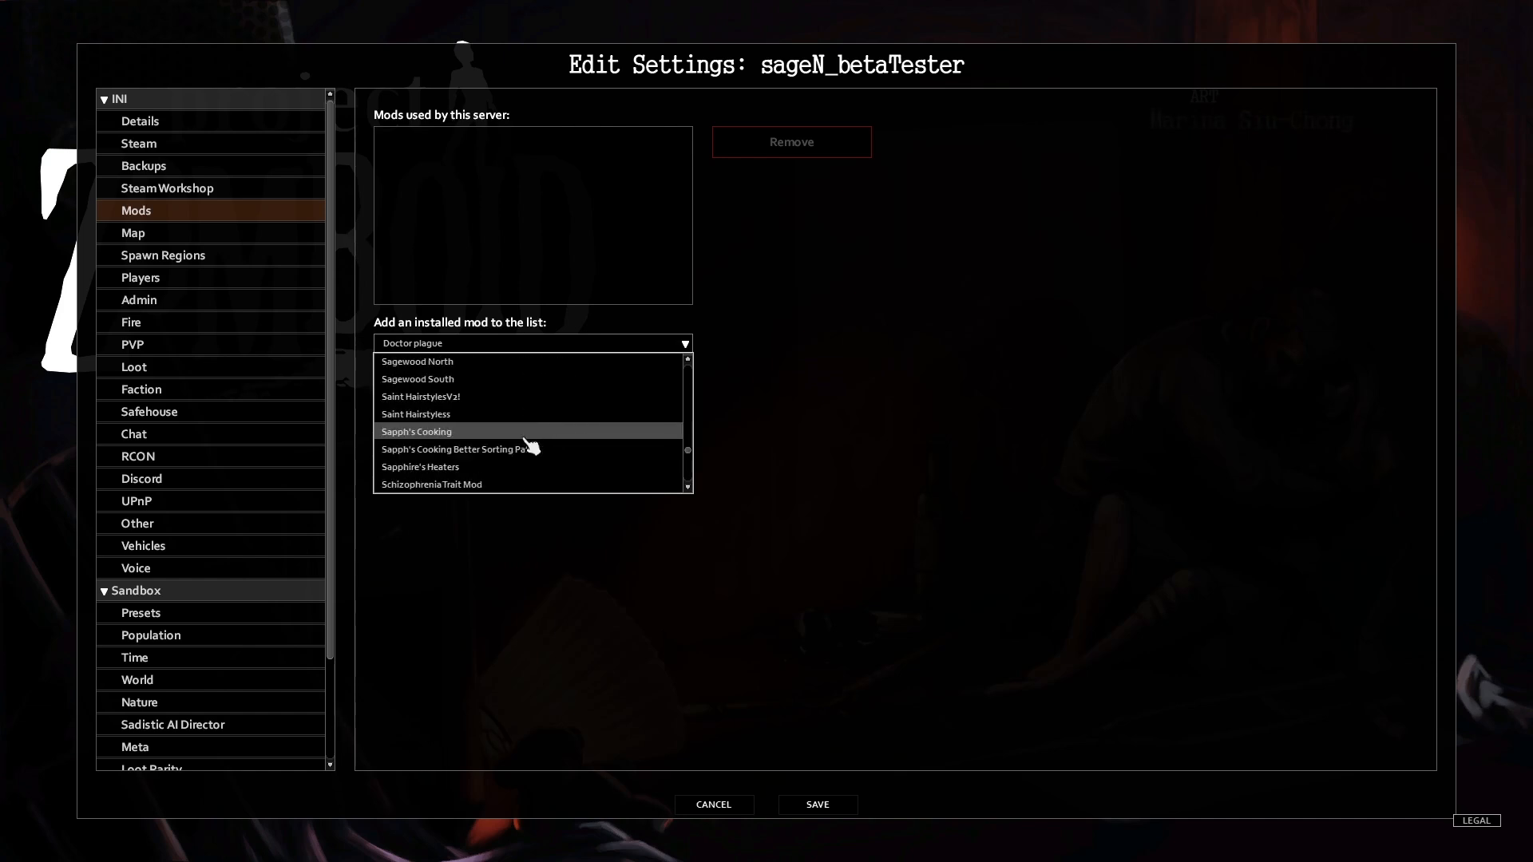
pyautogui.scroll(-6, 530, 447)
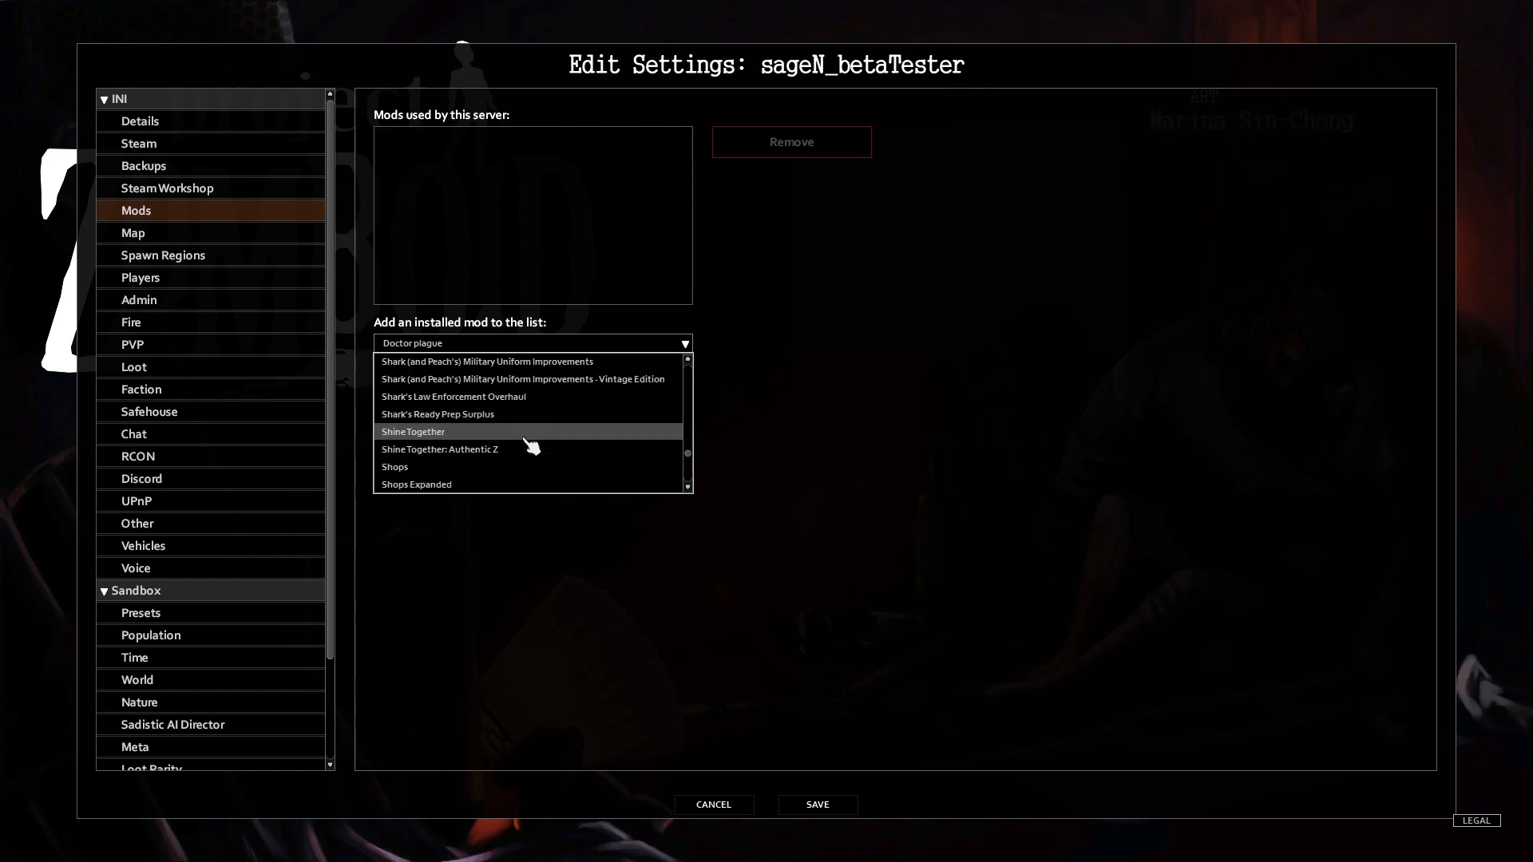
pyautogui.scroll(-10, 531, 447)
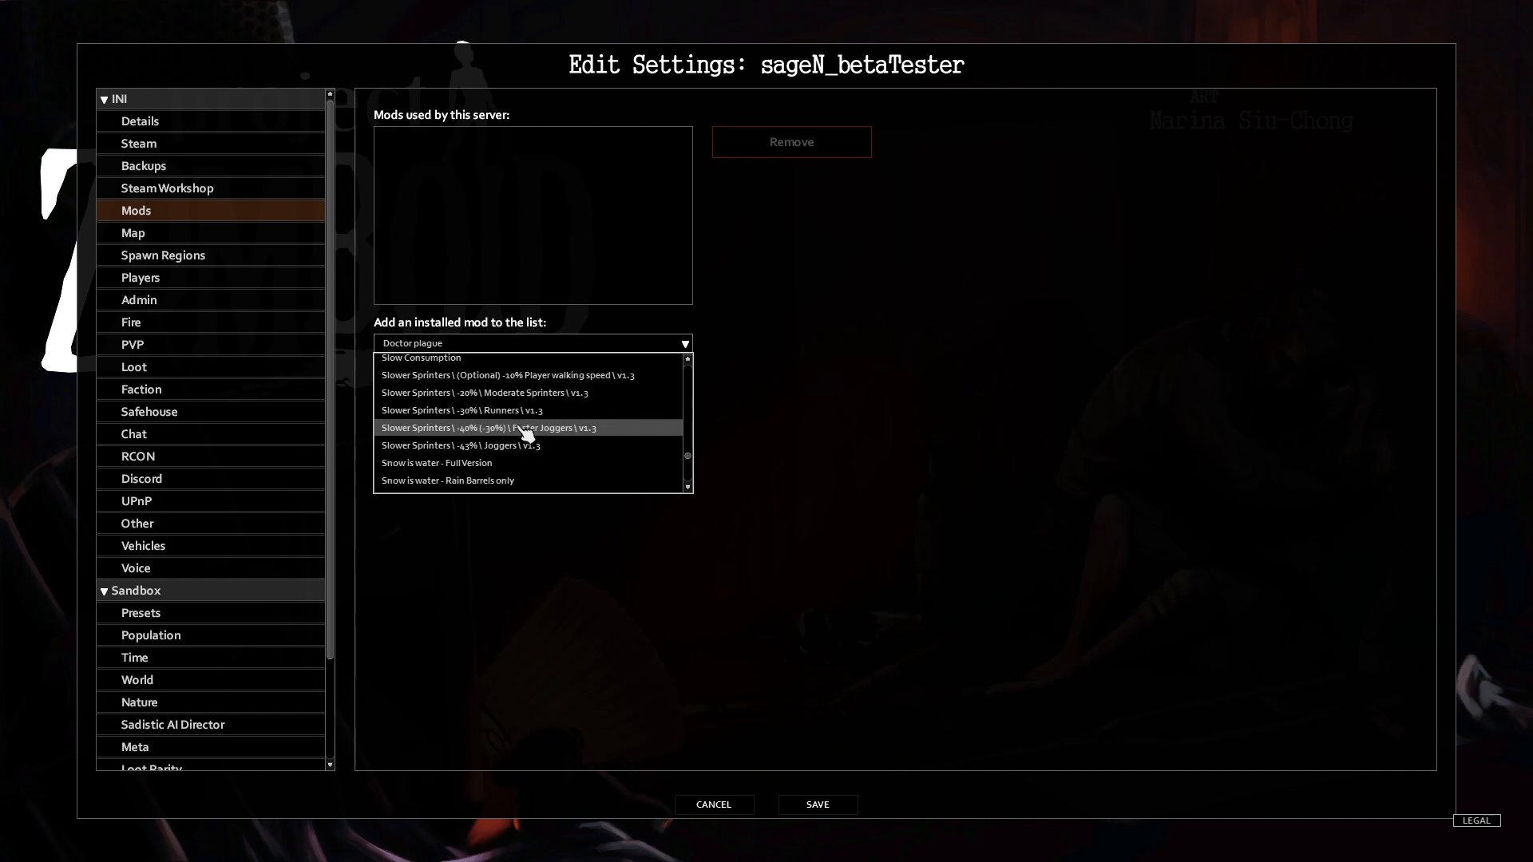
pyautogui.scroll(-8, 525, 431)
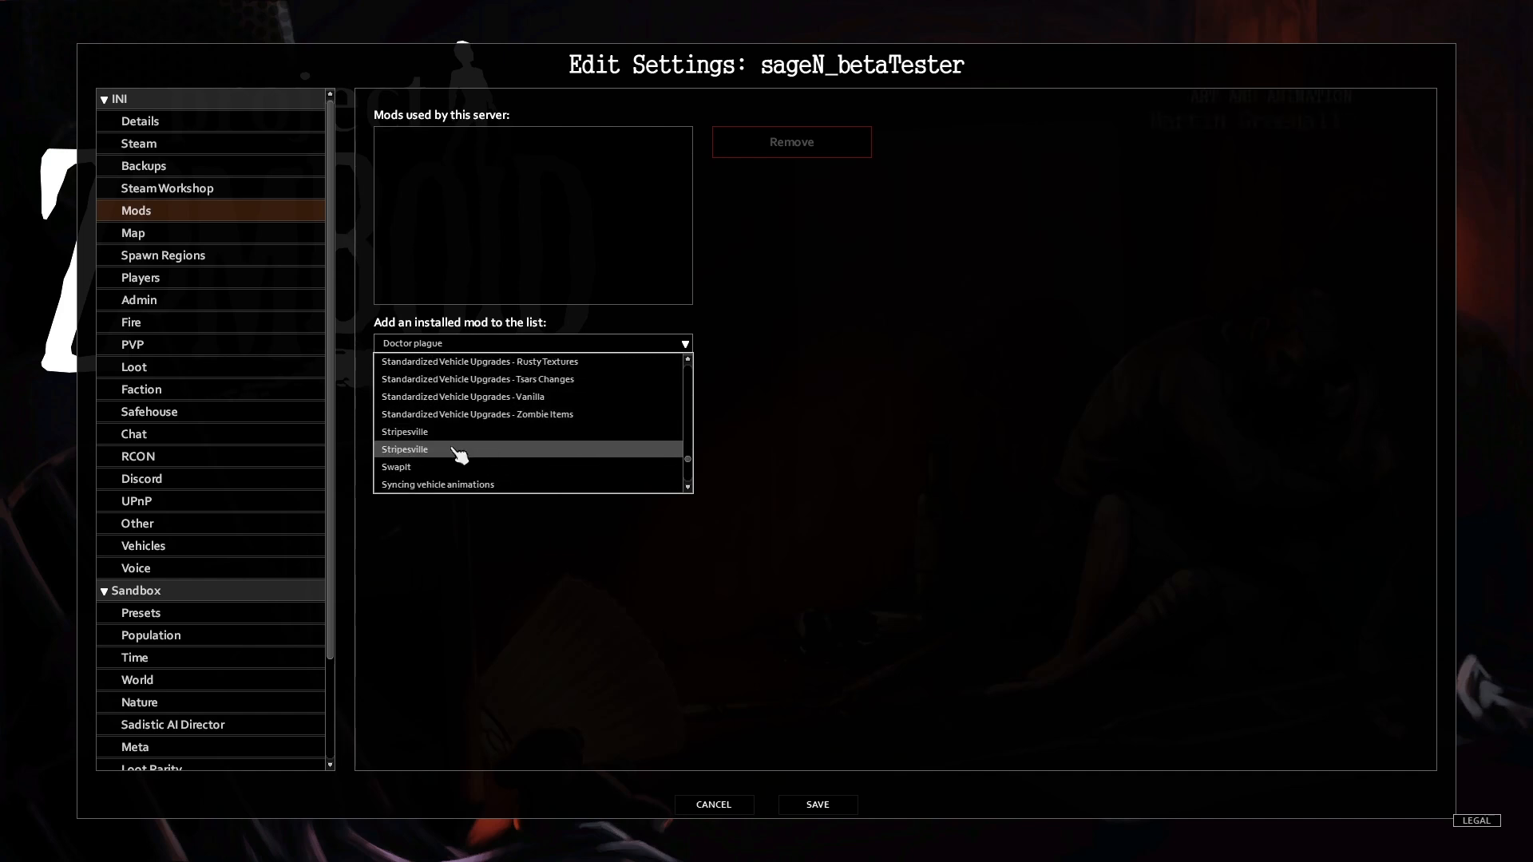
pyautogui.click(461, 440)
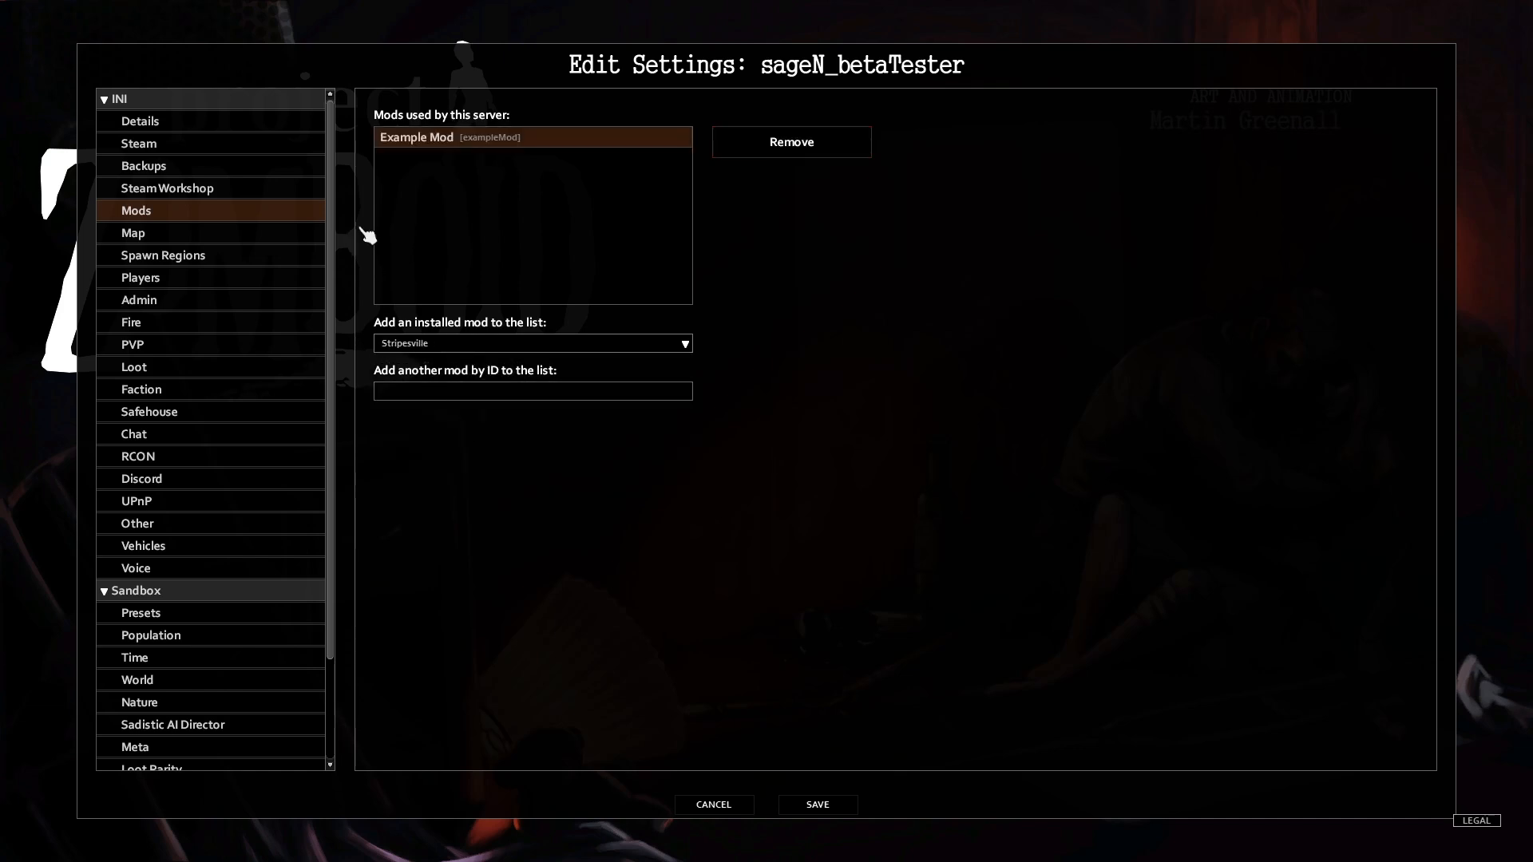
# - Try replacing Example Mod with the second Stripesville entry in the server's mods, and discard the settings changes
pyautogui.moveTo(524, 144)
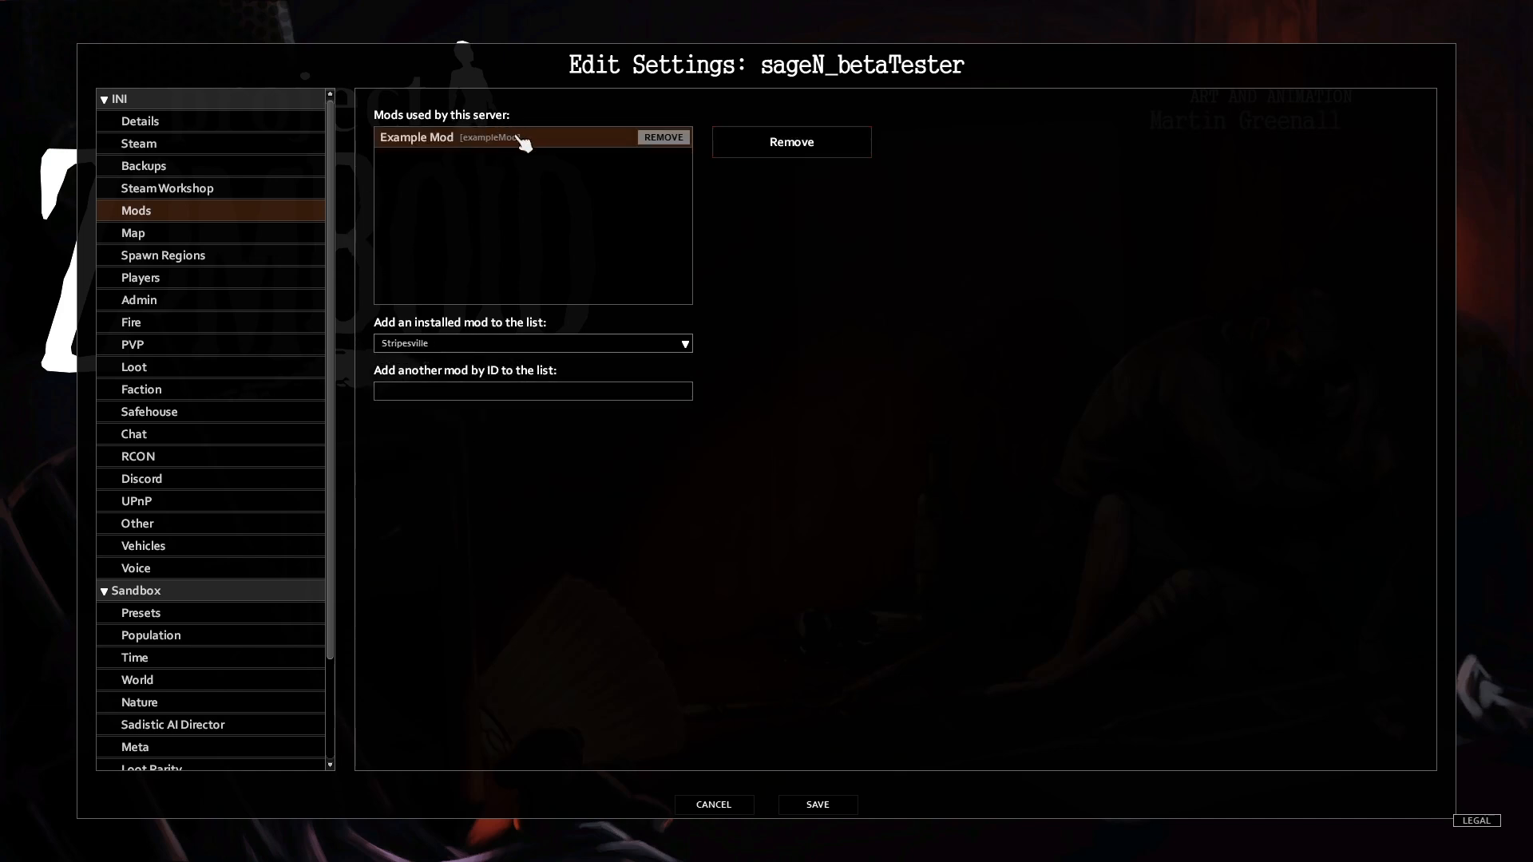
pyautogui.click(680, 142)
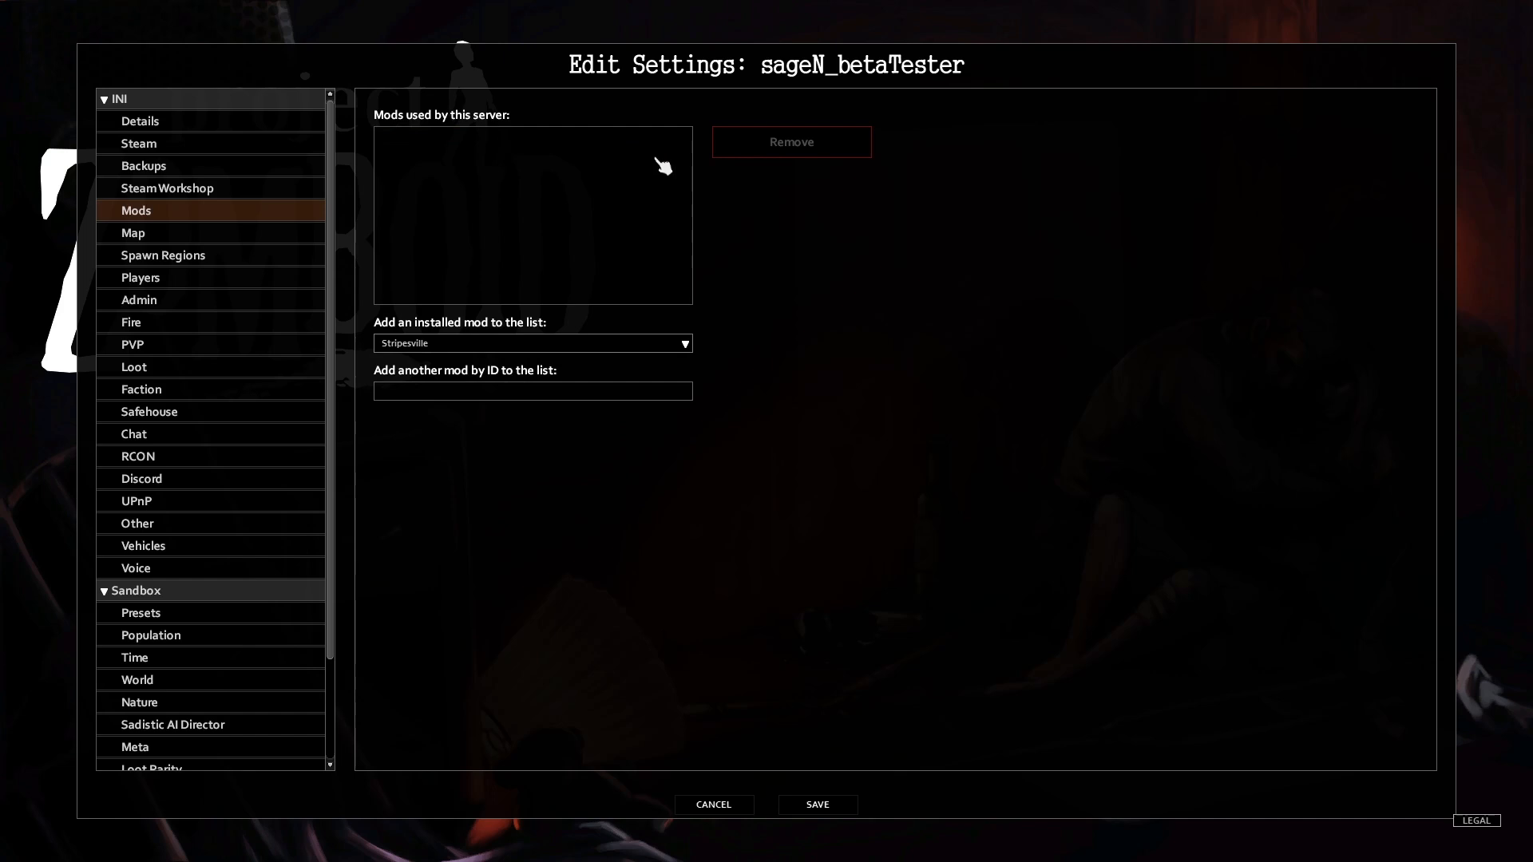
pyautogui.click(476, 344)
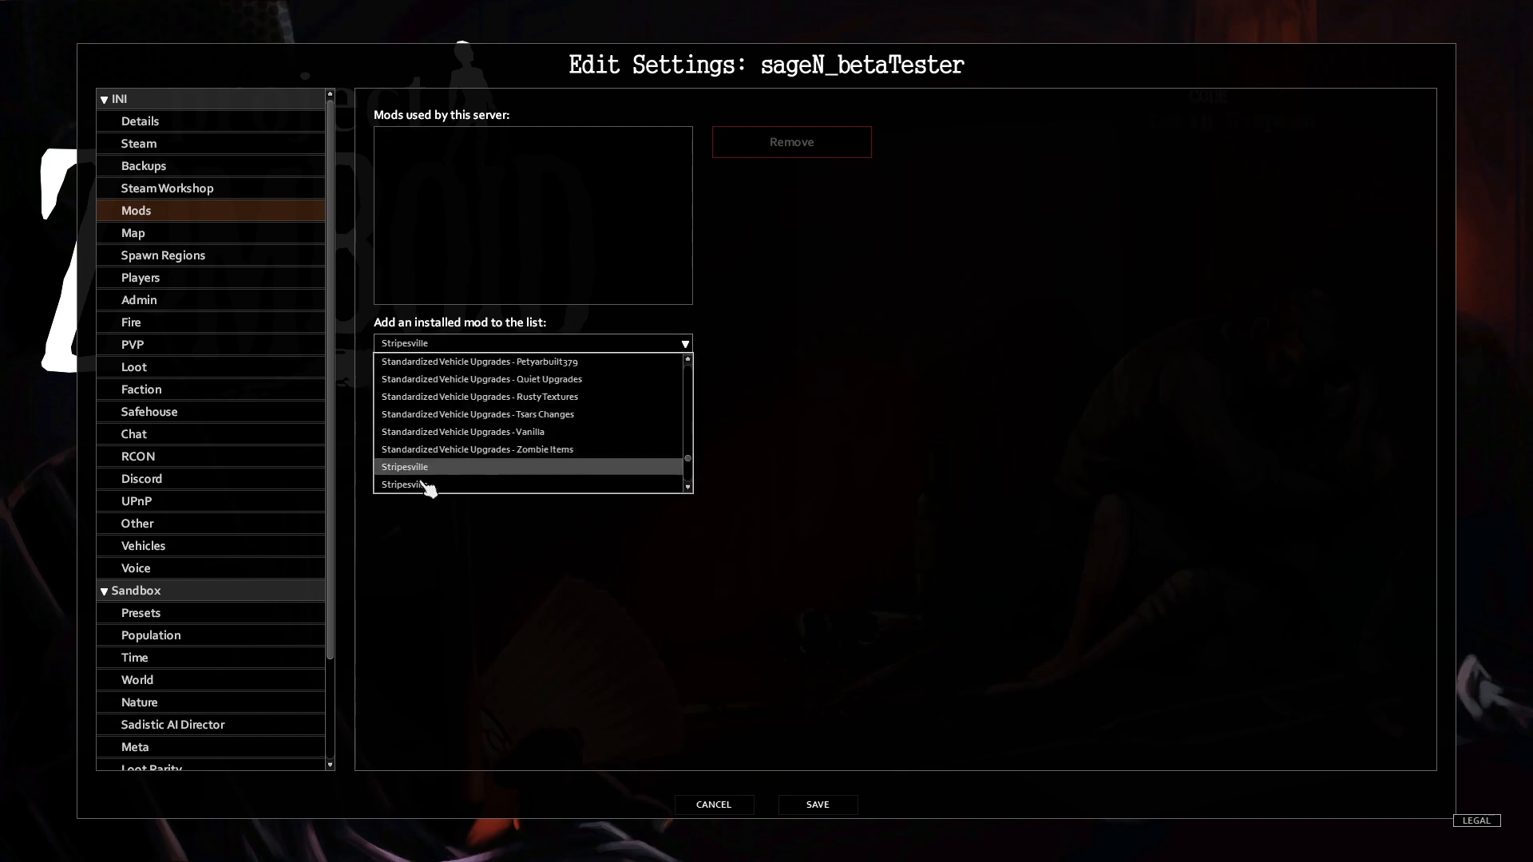
pyautogui.click(416, 486)
pyautogui.moveTo(580, 168)
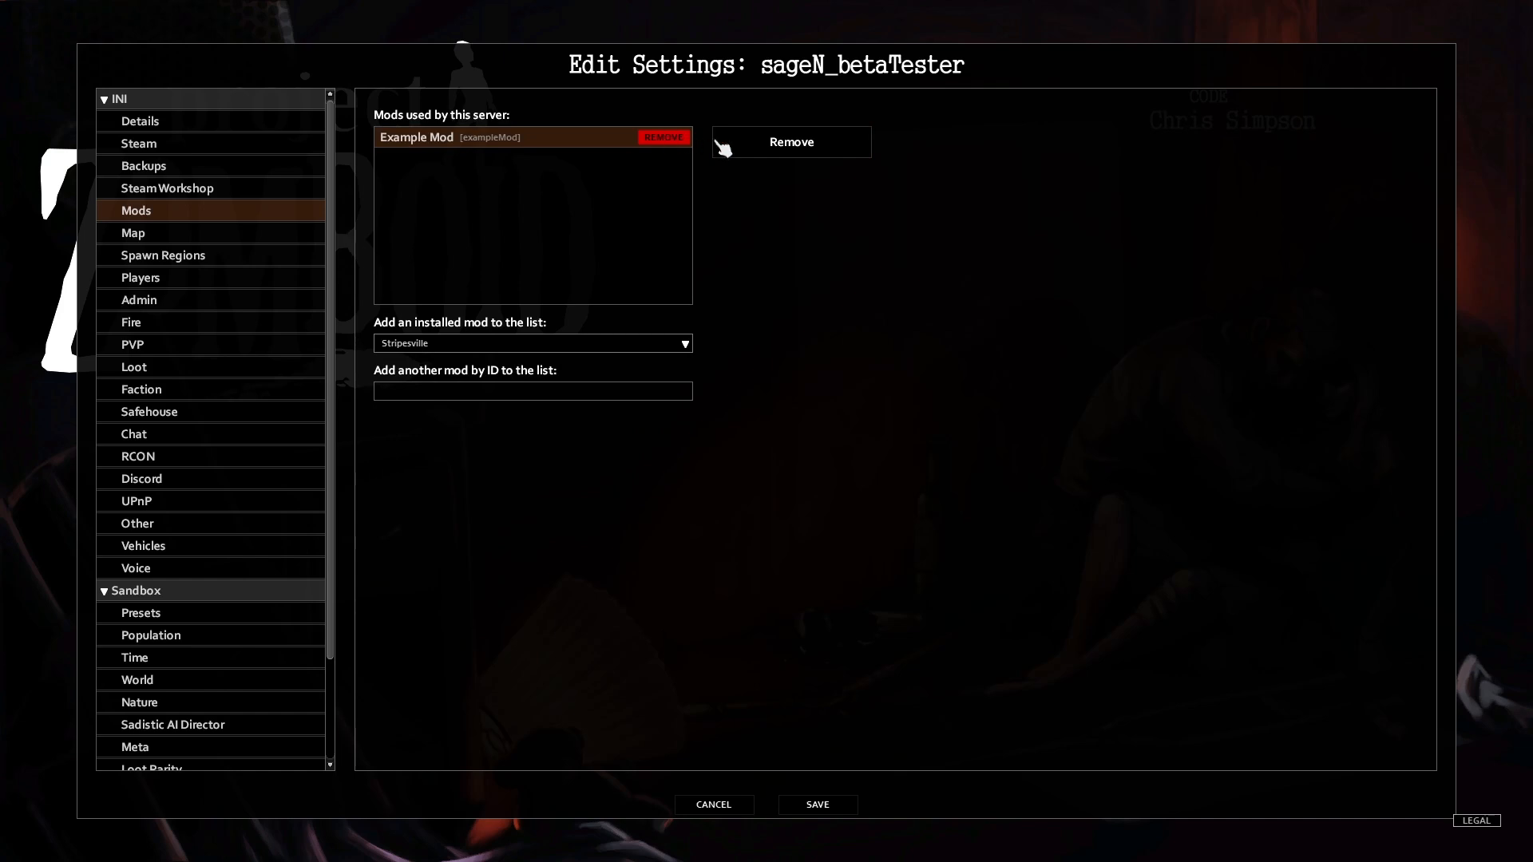
pyautogui.click(786, 144)
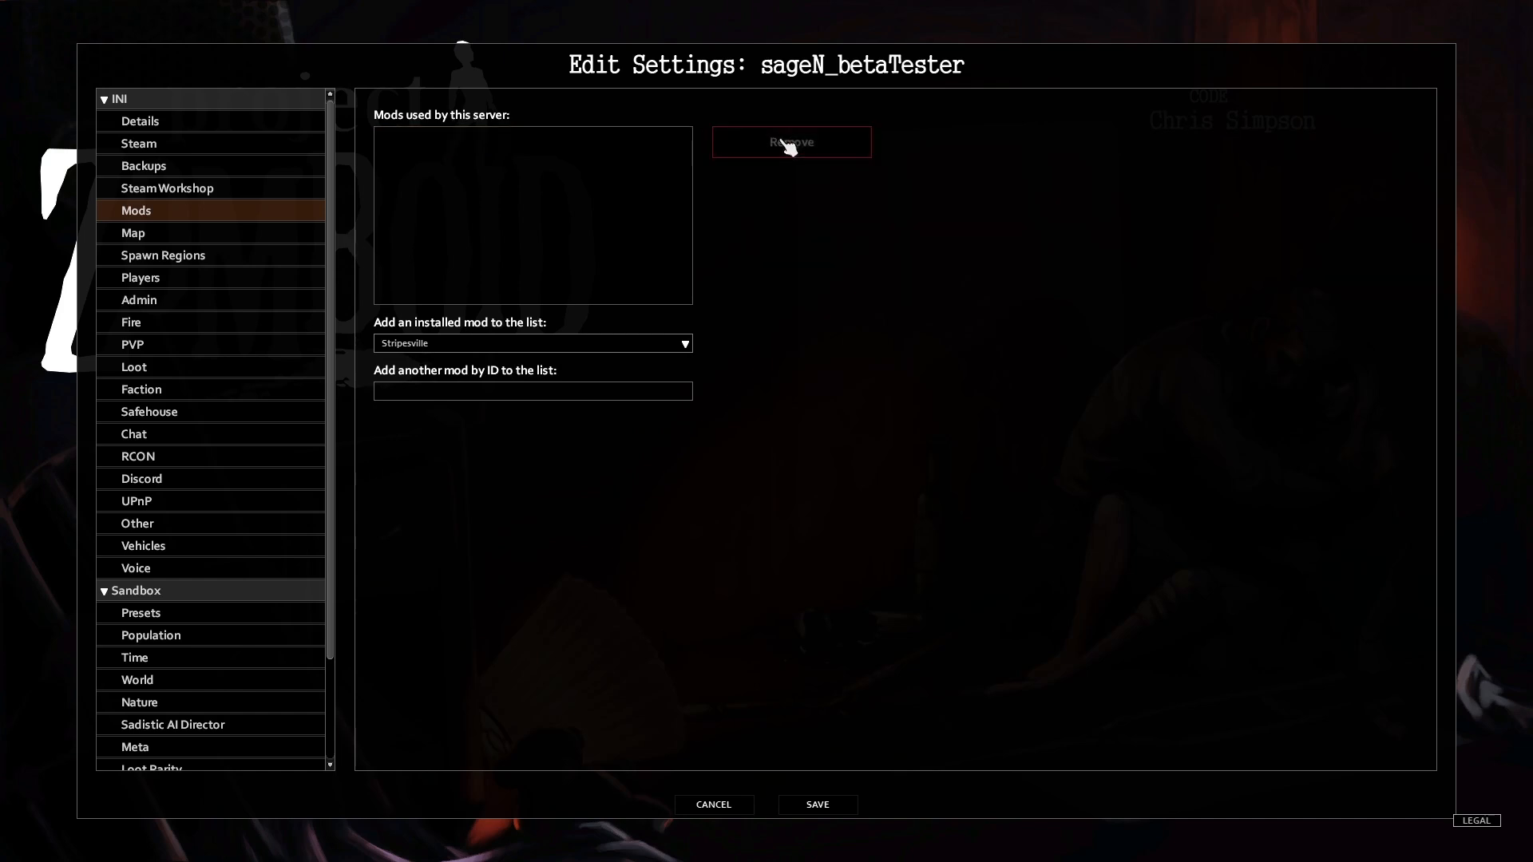
pyautogui.click(715, 805)
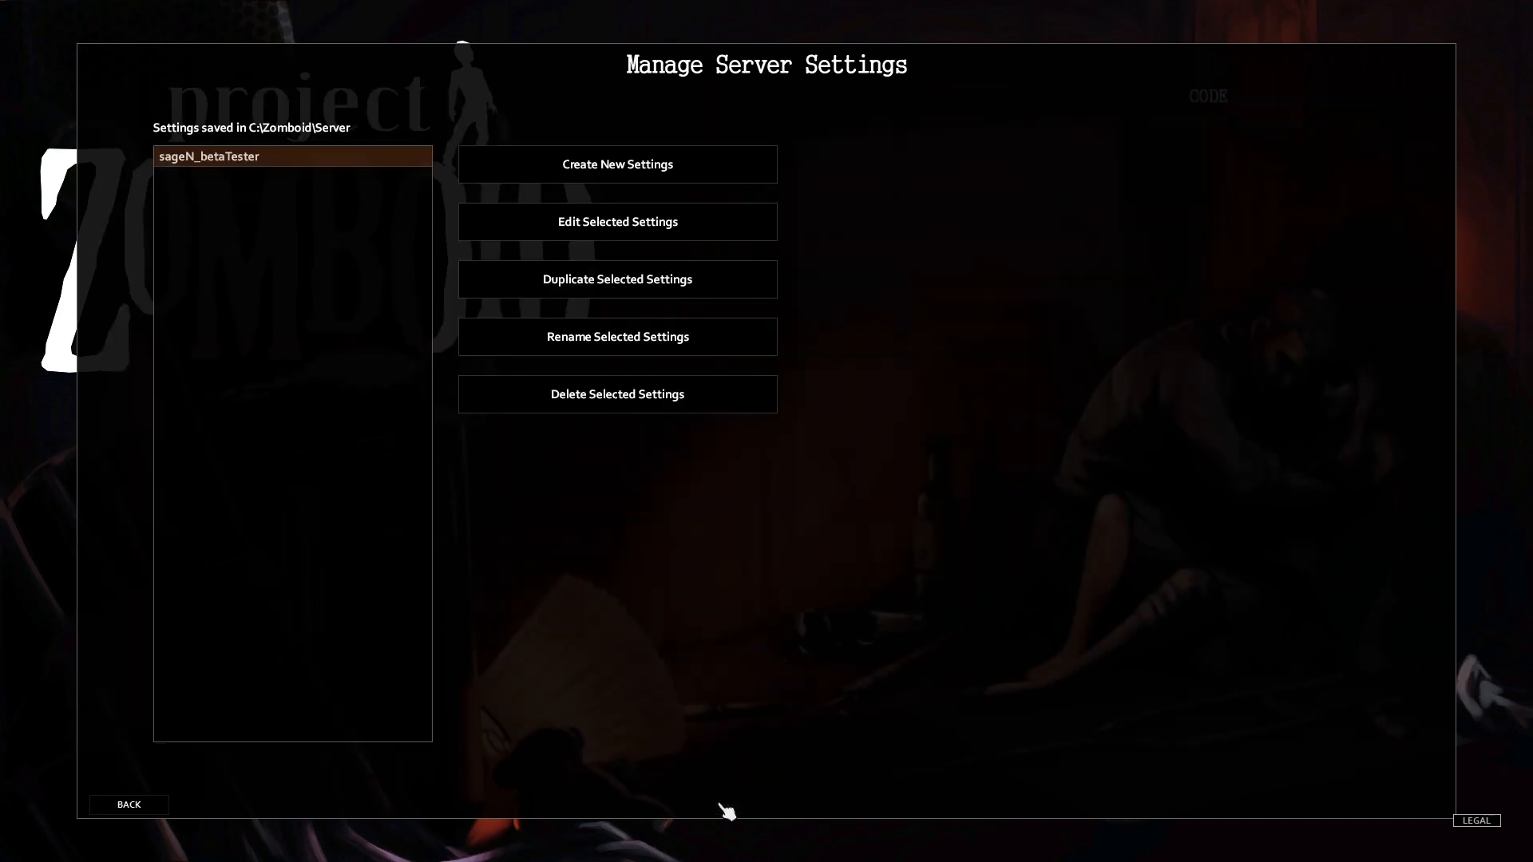
# - Open the mod manager's server configuration view and load the sageN_betaTester configuration
pyautogui.click(130, 806)
pyautogui.click(287, 752)
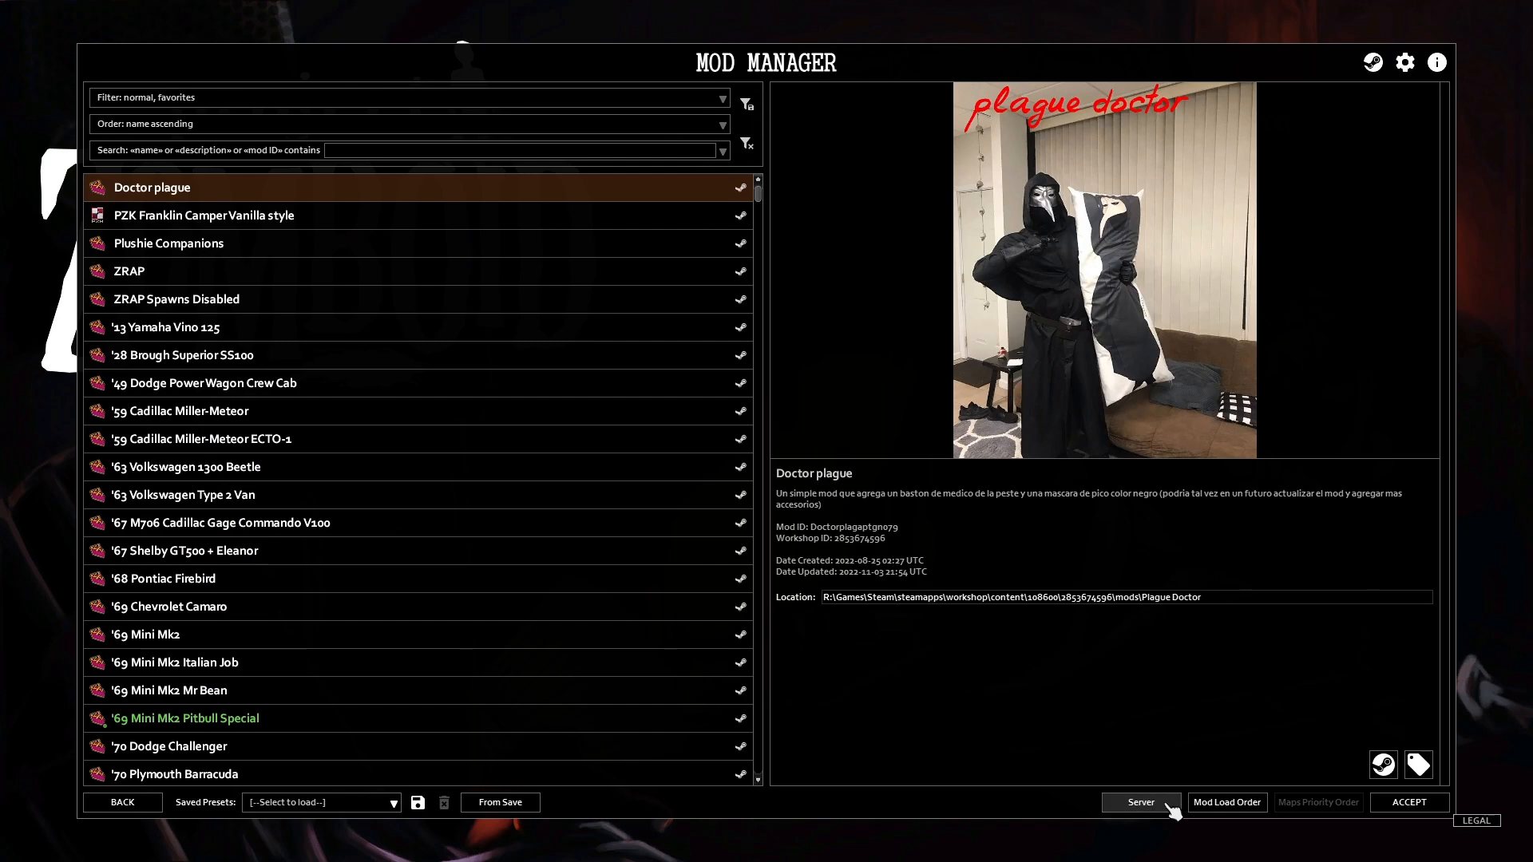
pyautogui.click(1106, 808)
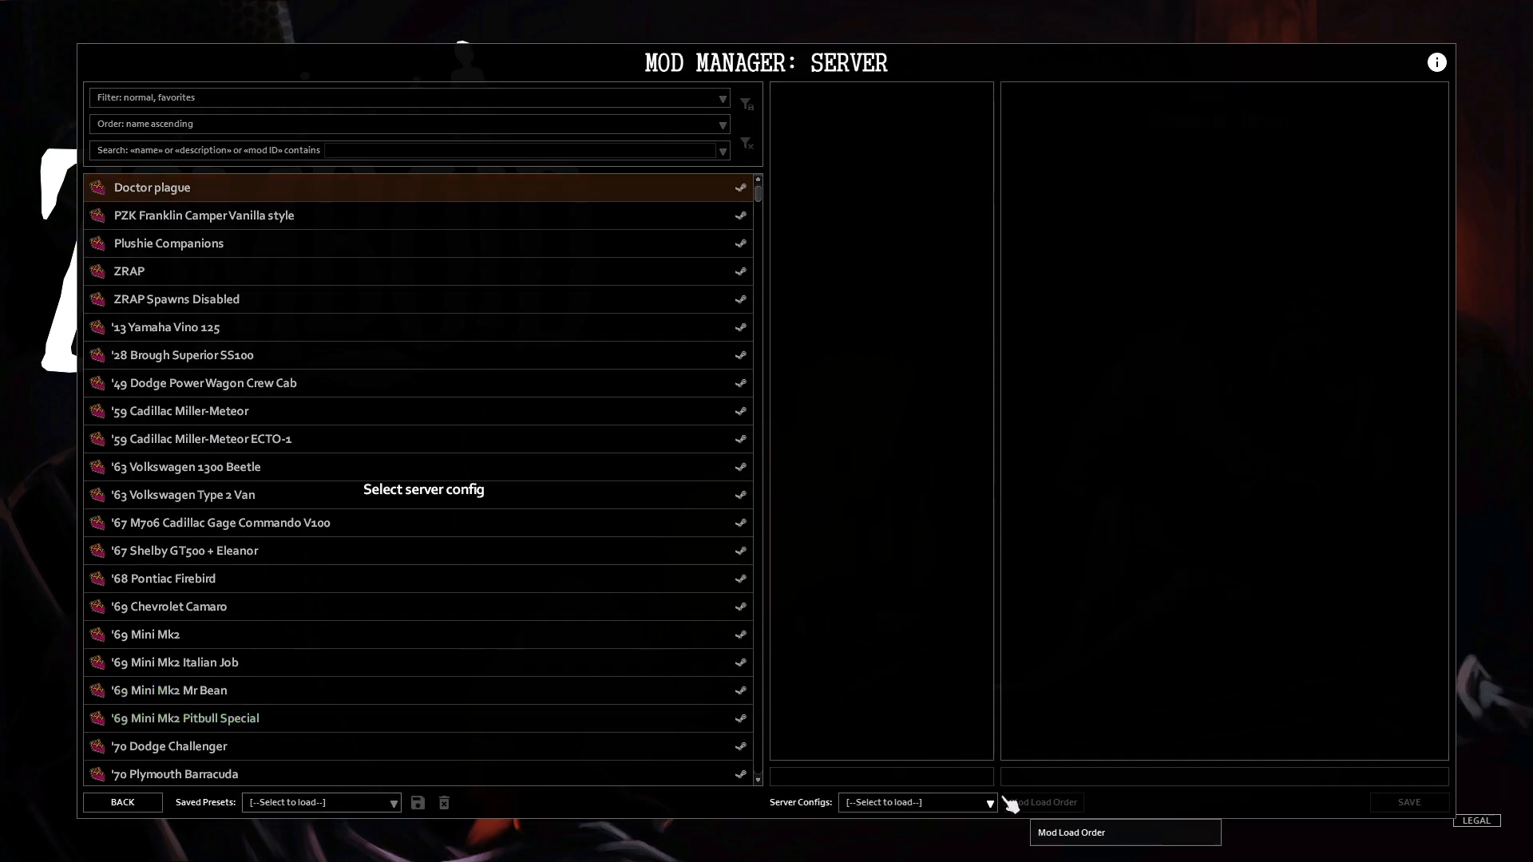
pyautogui.click(907, 803)
pyautogui.click(894, 784)
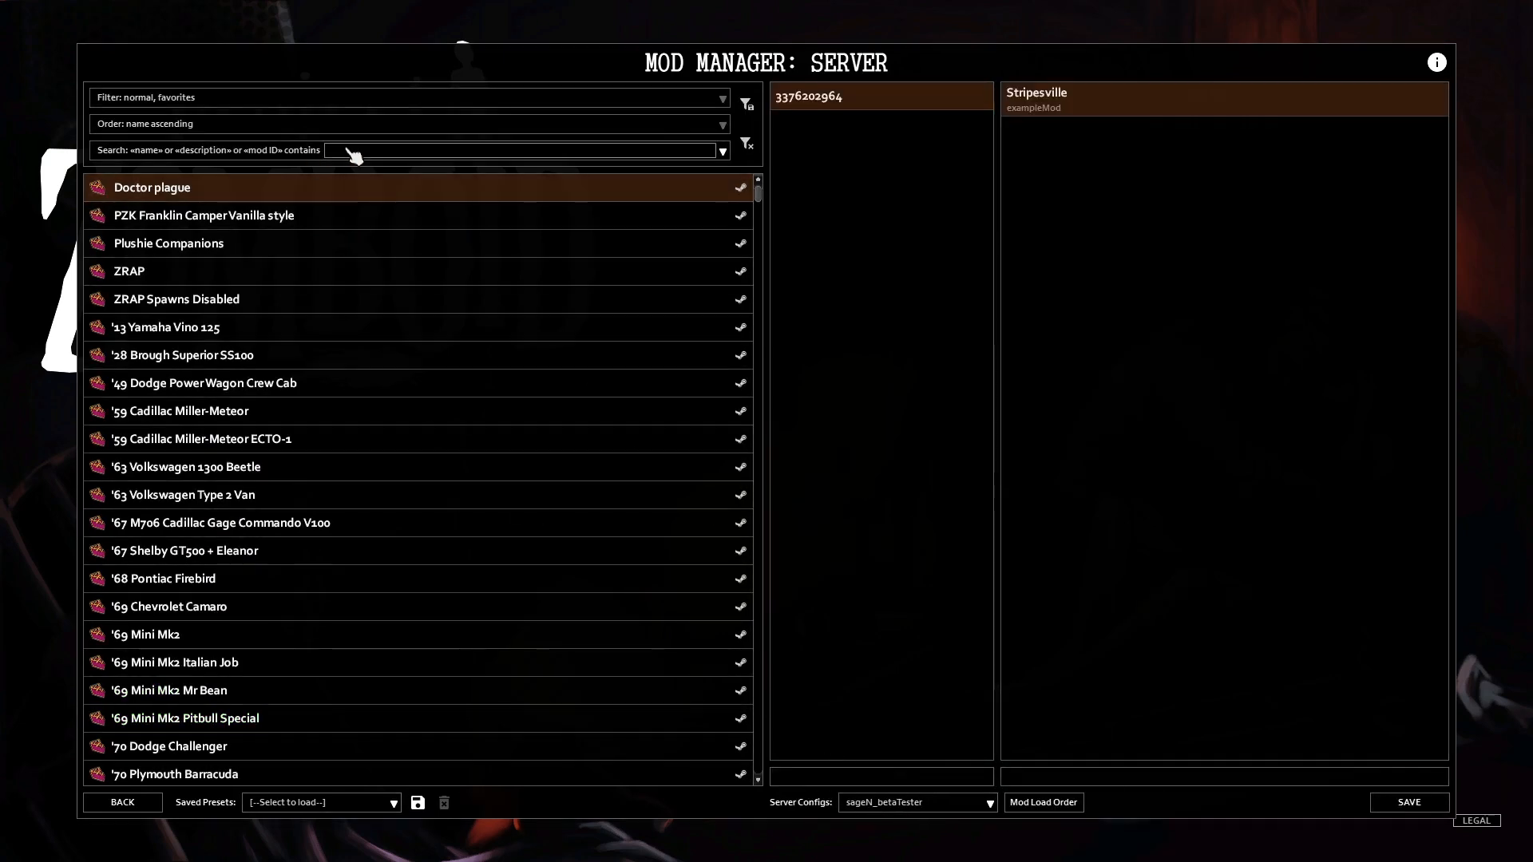
# - Search the mods for "stripes", remove Stripesville from the server configuration and add it again, and leave the server view
pyautogui.write('ripes')
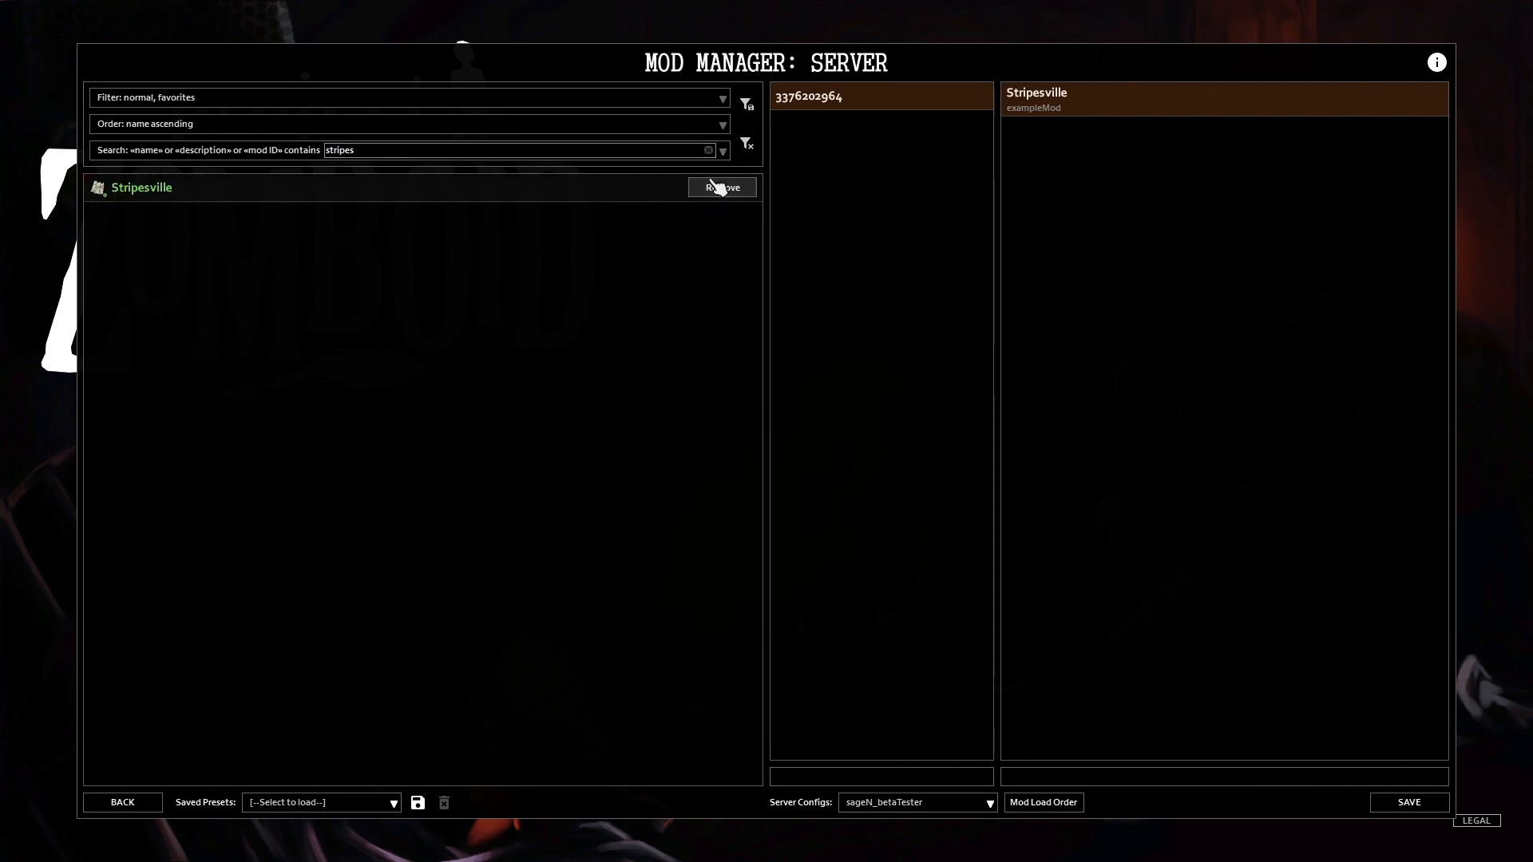
pyautogui.click(712, 184)
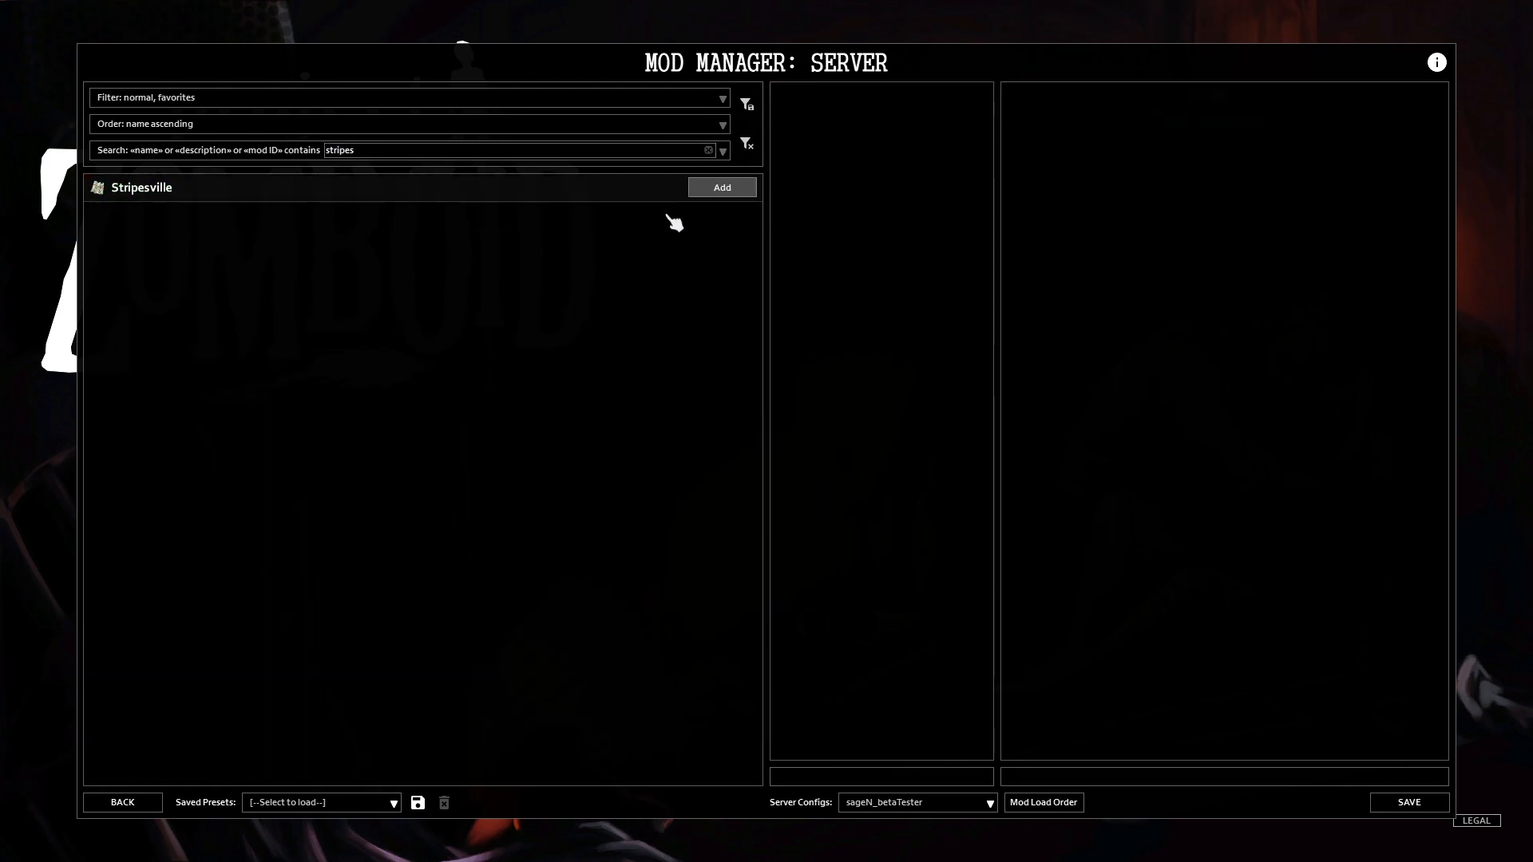
pyautogui.click(722, 186)
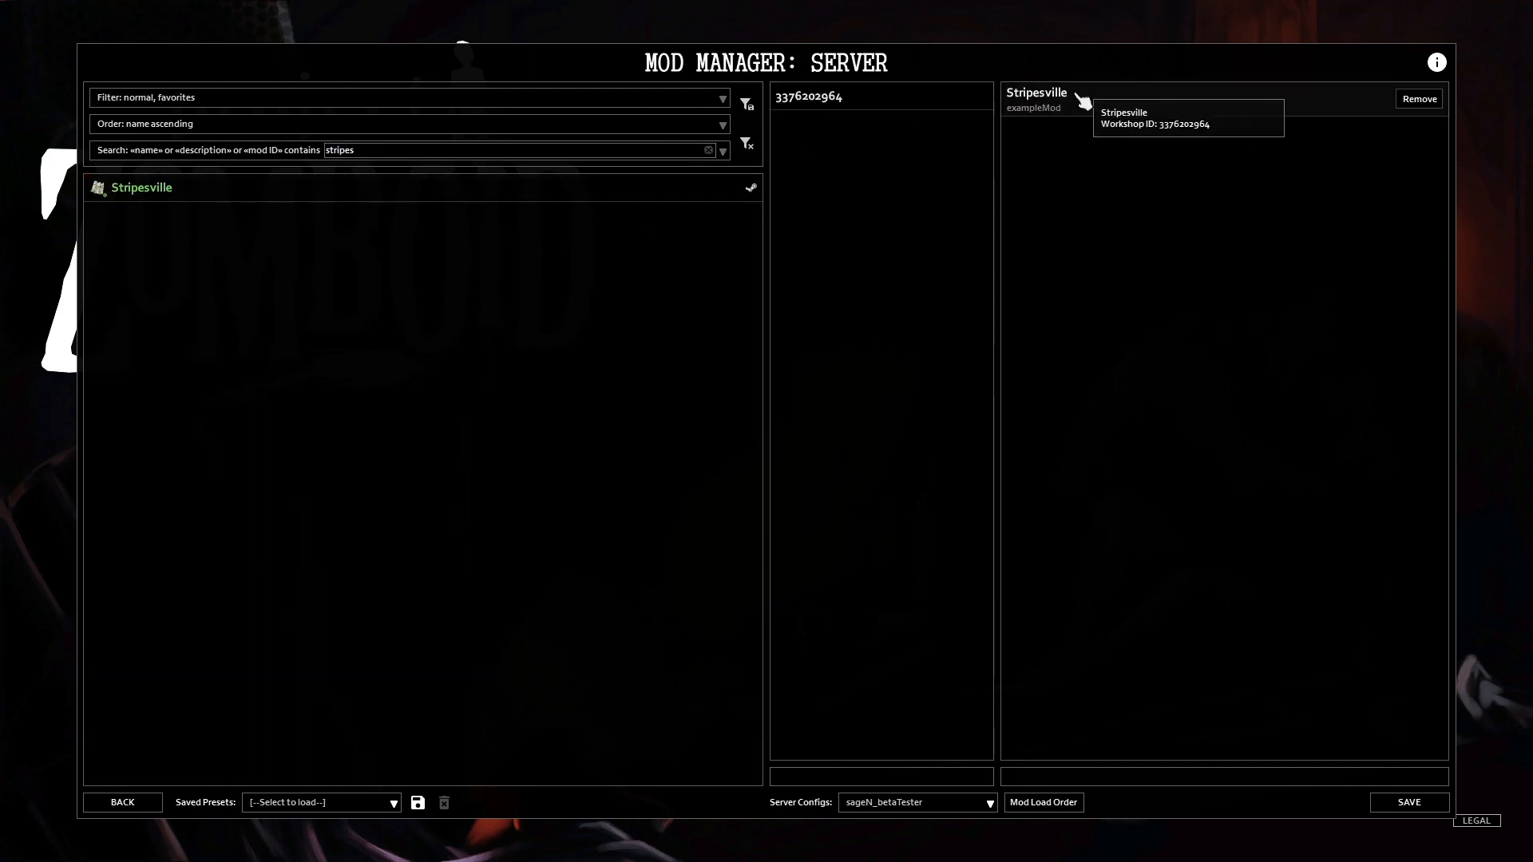
pyautogui.click(1101, 102)
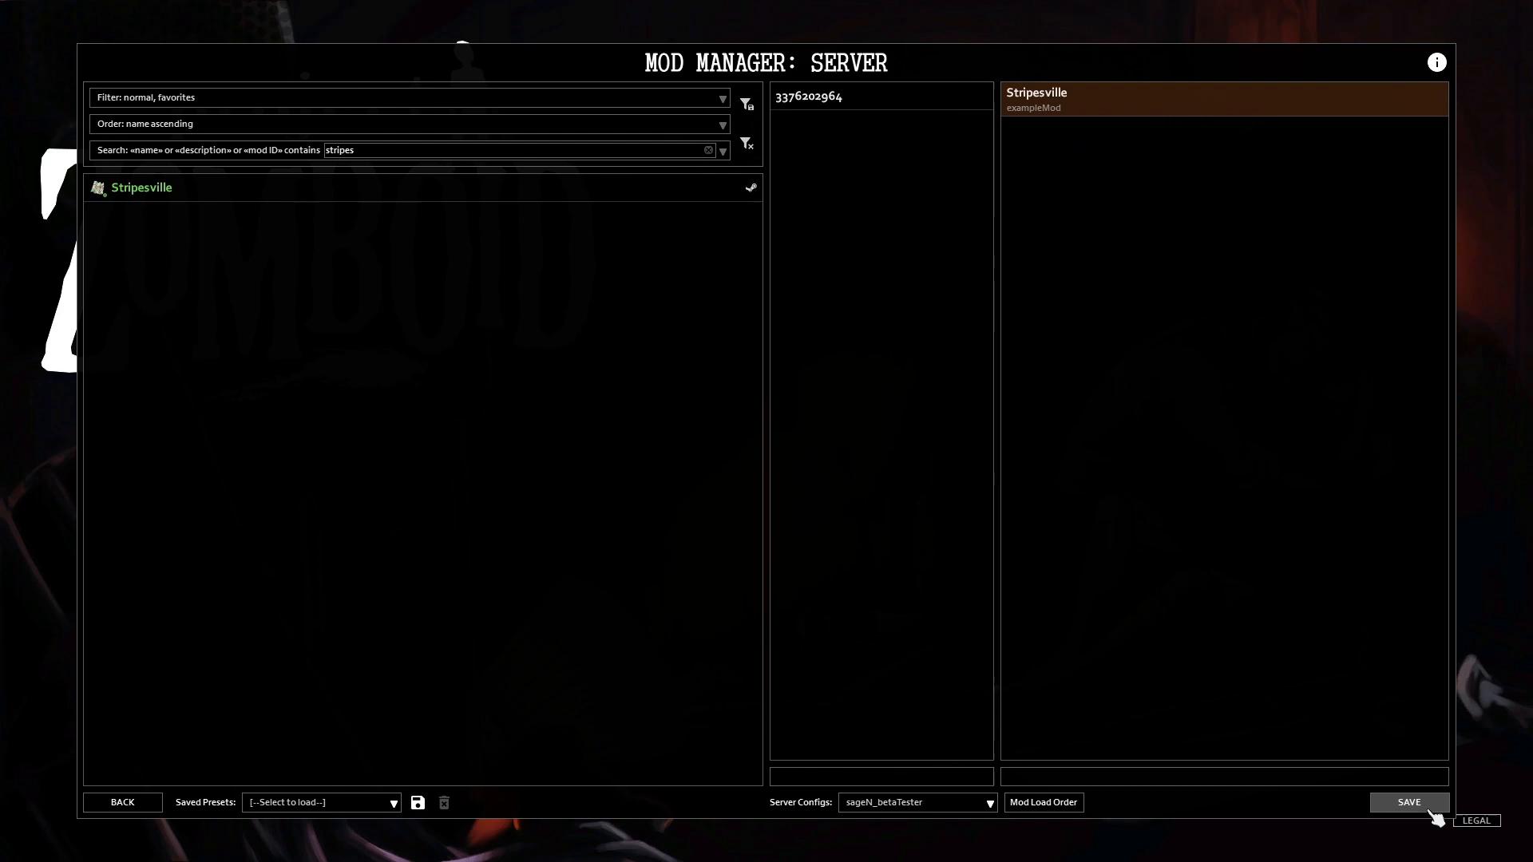
pyautogui.moveTo(1030, 114)
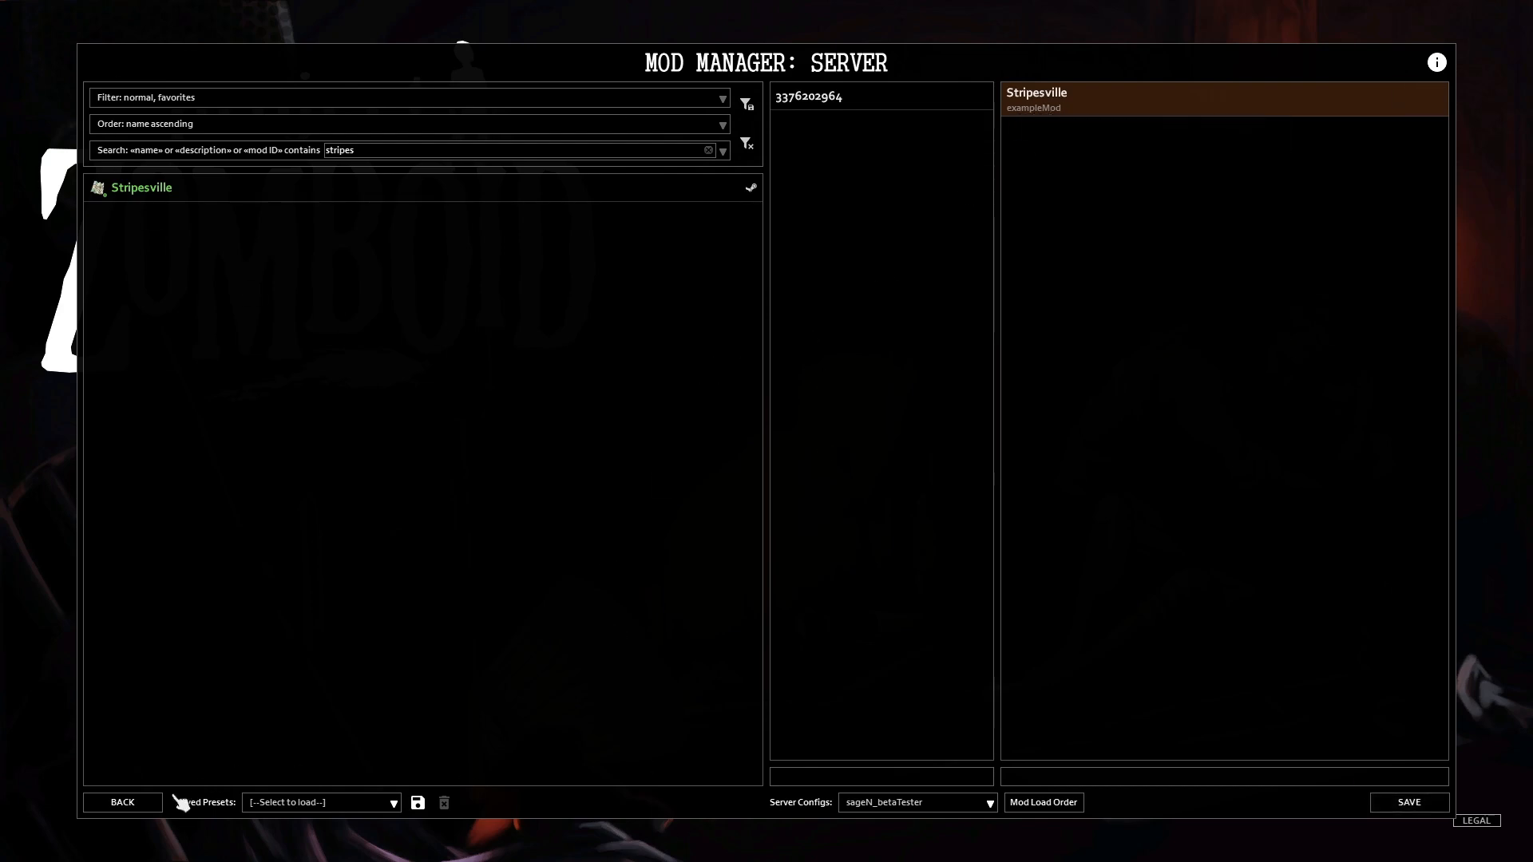
pyautogui.click(143, 805)
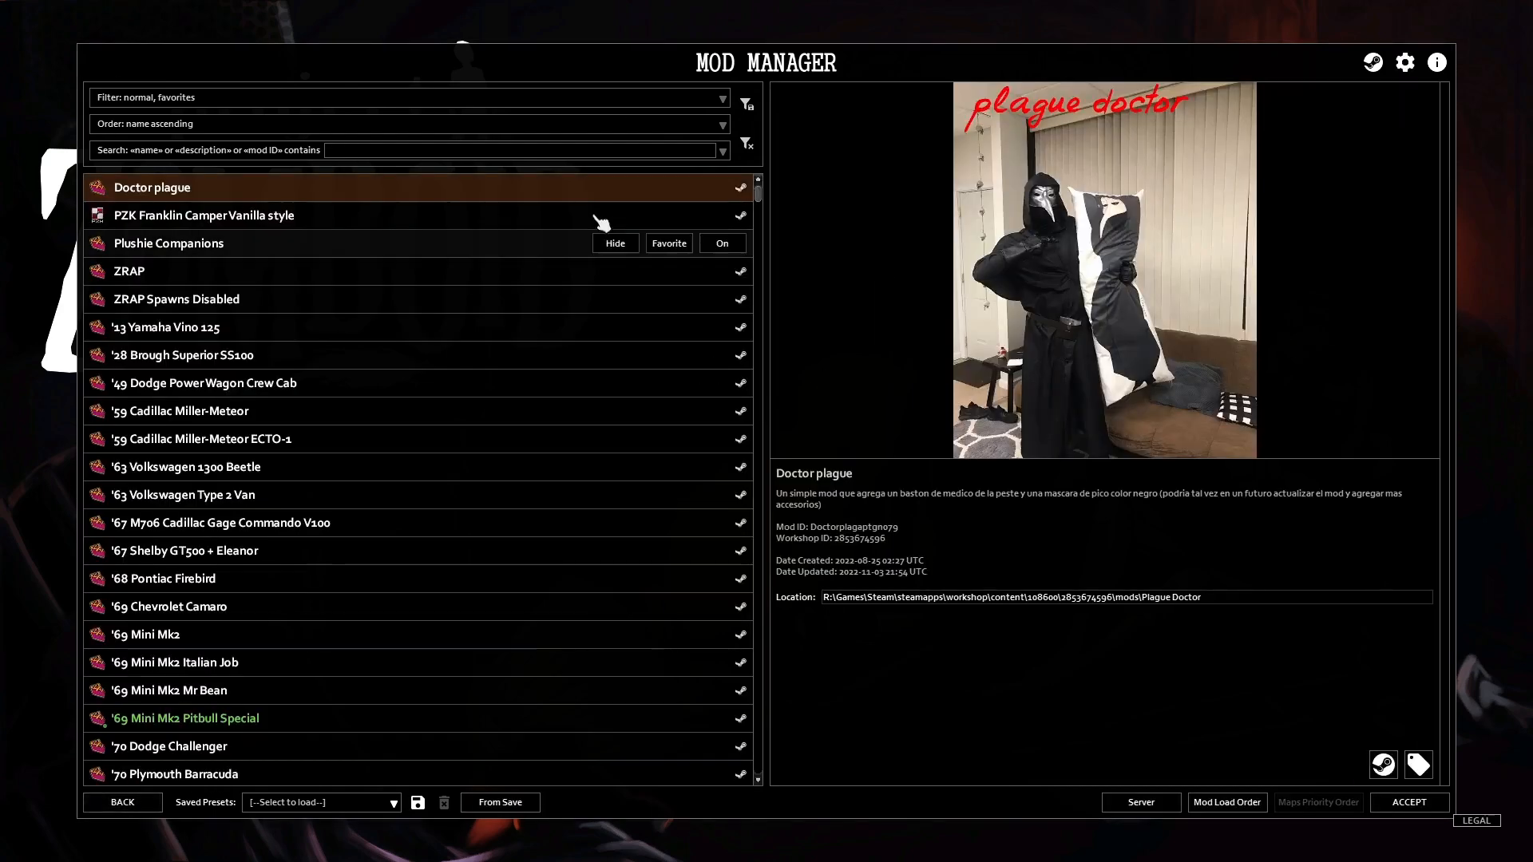
# - Reopen the hosted server's sageN_betaTester settings for editing and check its mods and map lists
pyautogui.click(140, 808)
pyautogui.click(241, 558)
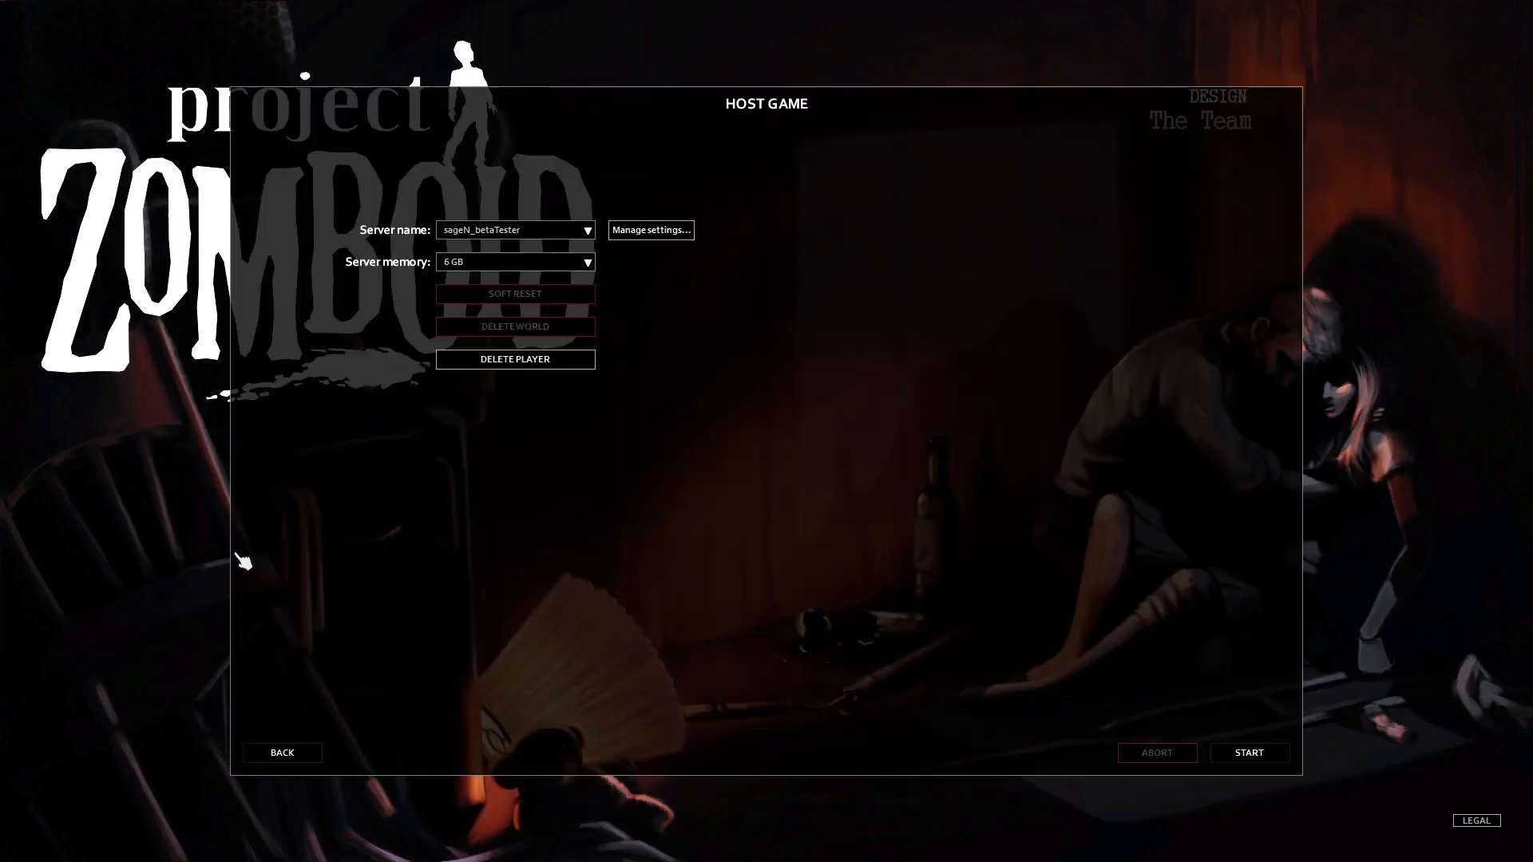
pyautogui.click(649, 233)
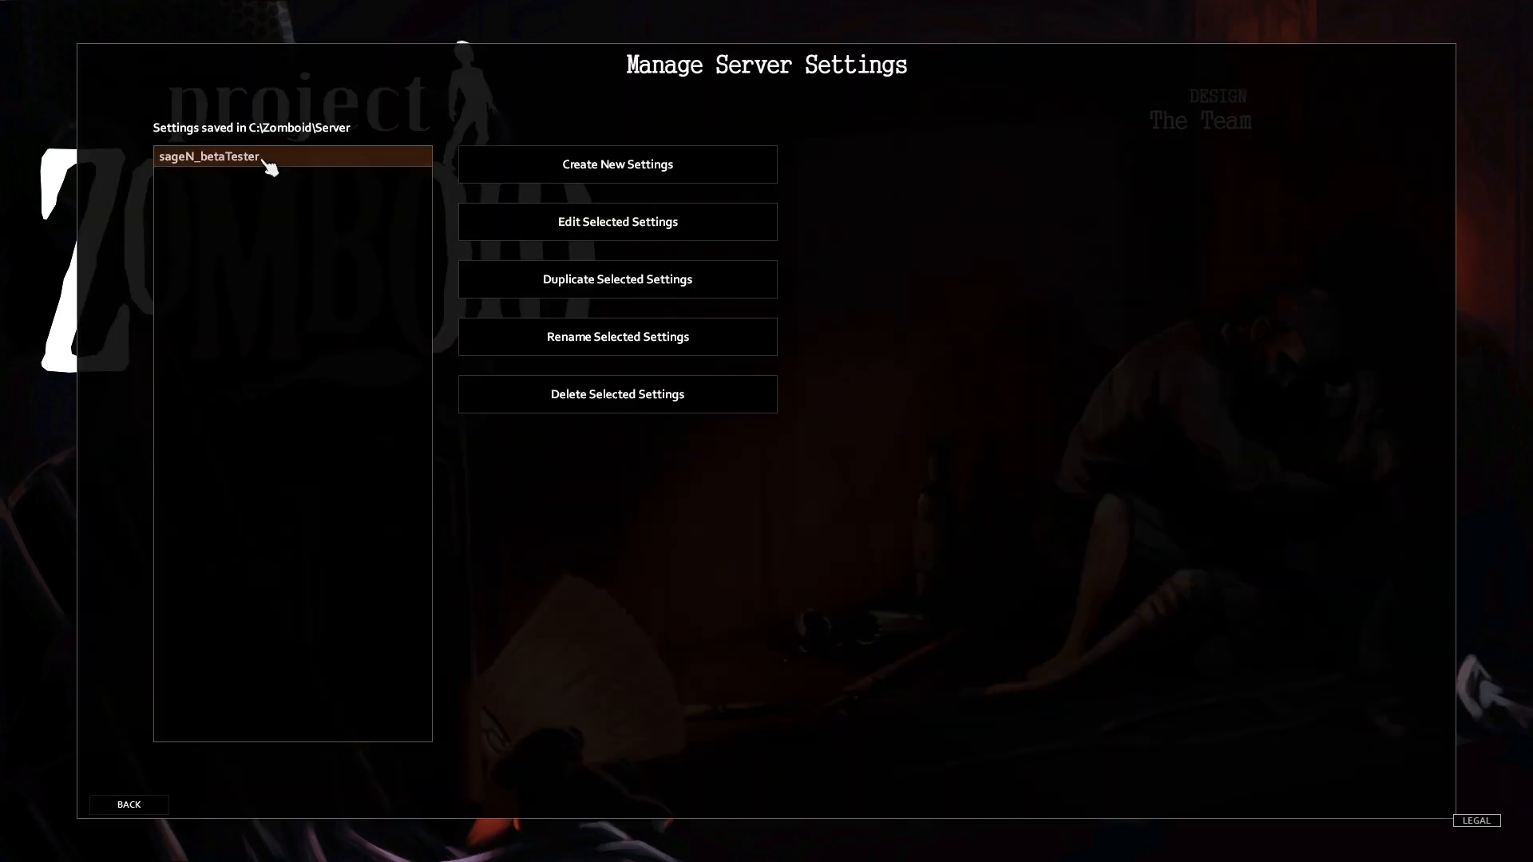
pyautogui.click(570, 220)
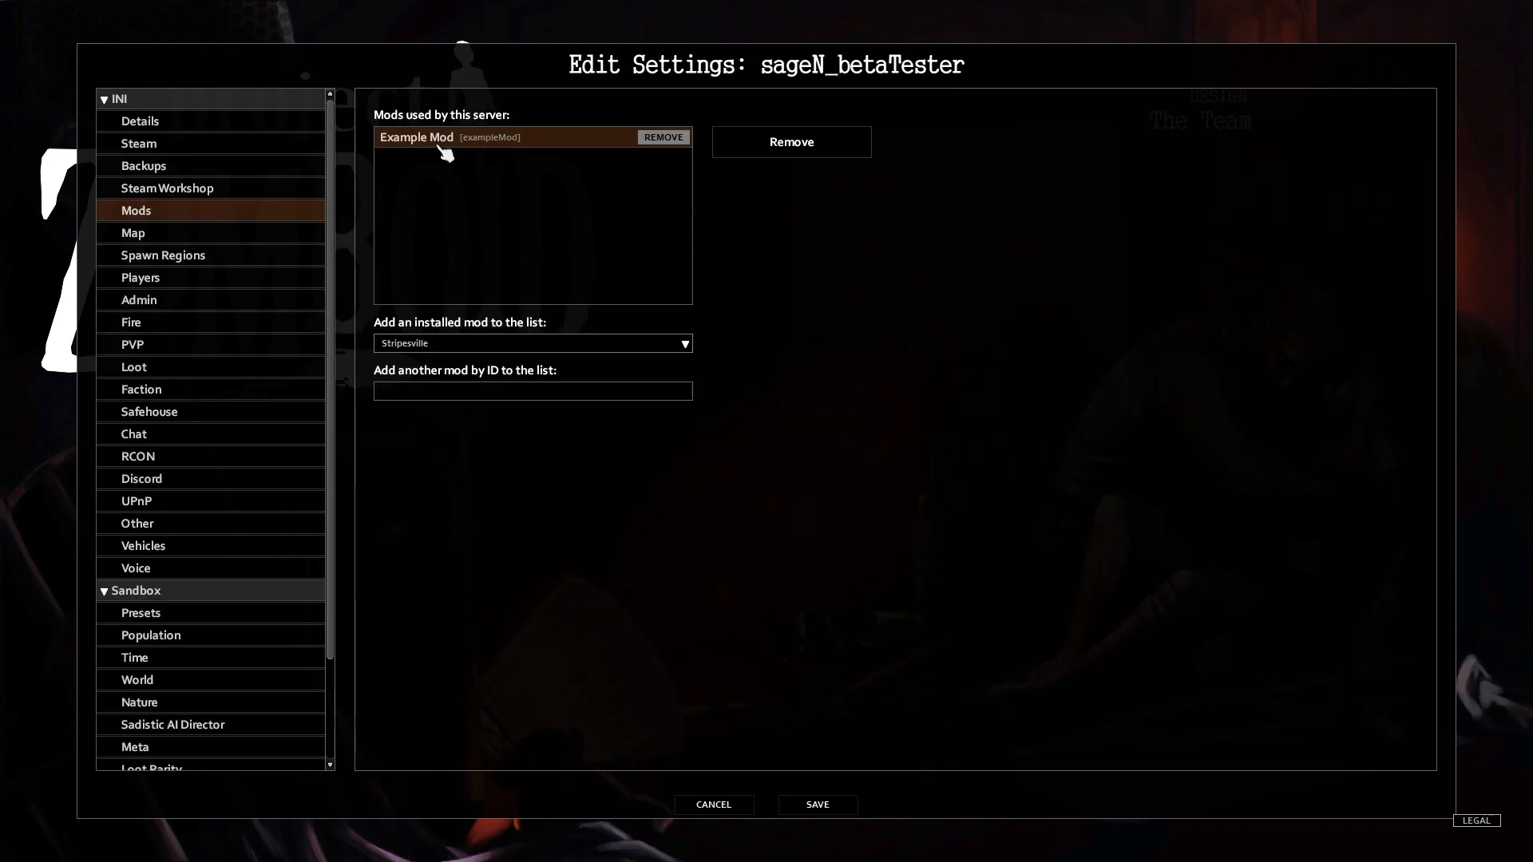
pyautogui.click(150, 236)
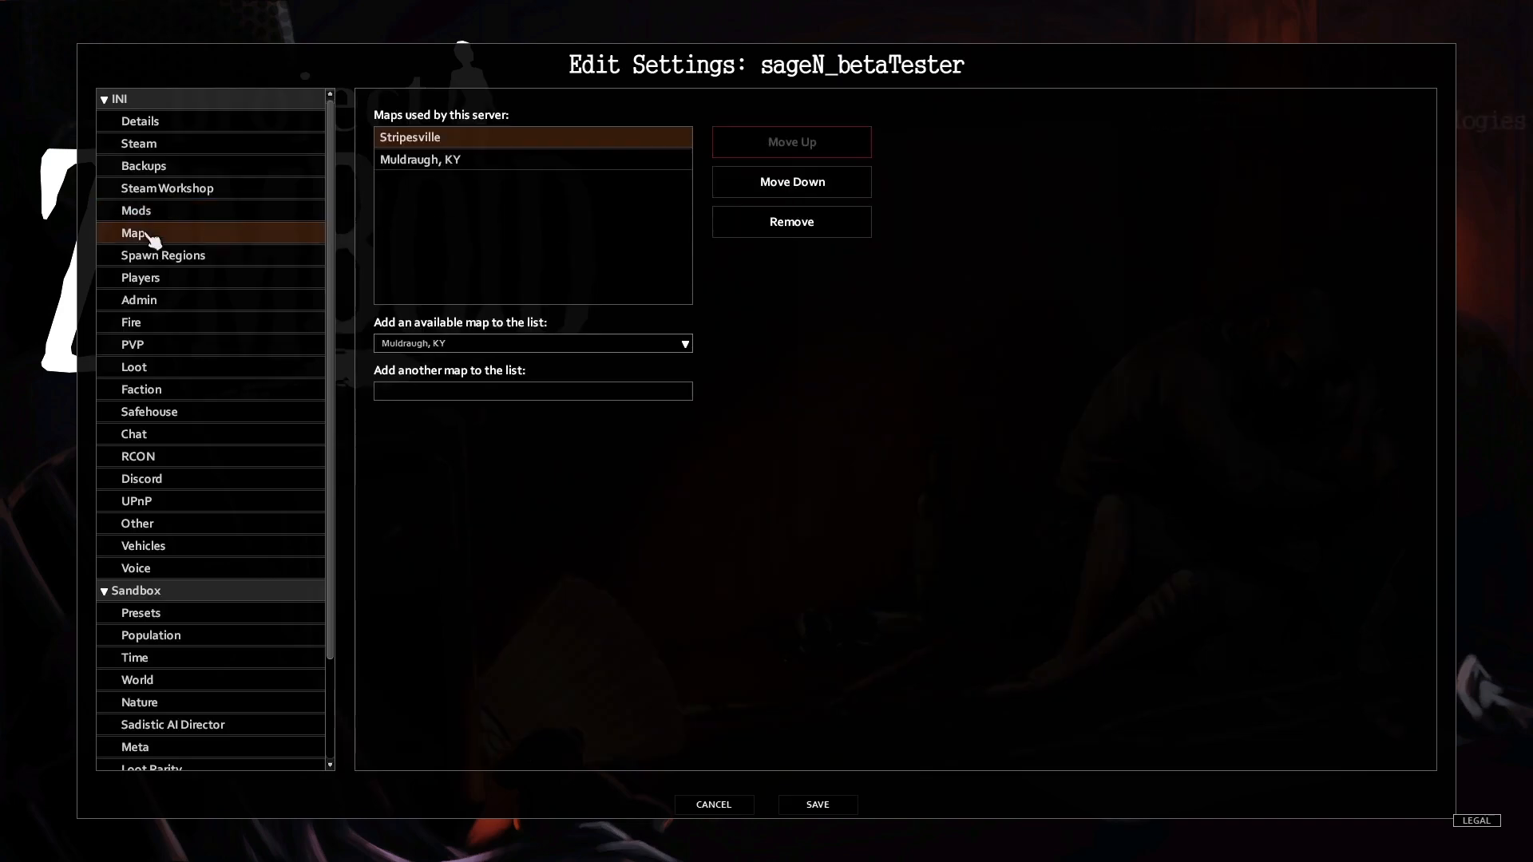
pyautogui.click(188, 211)
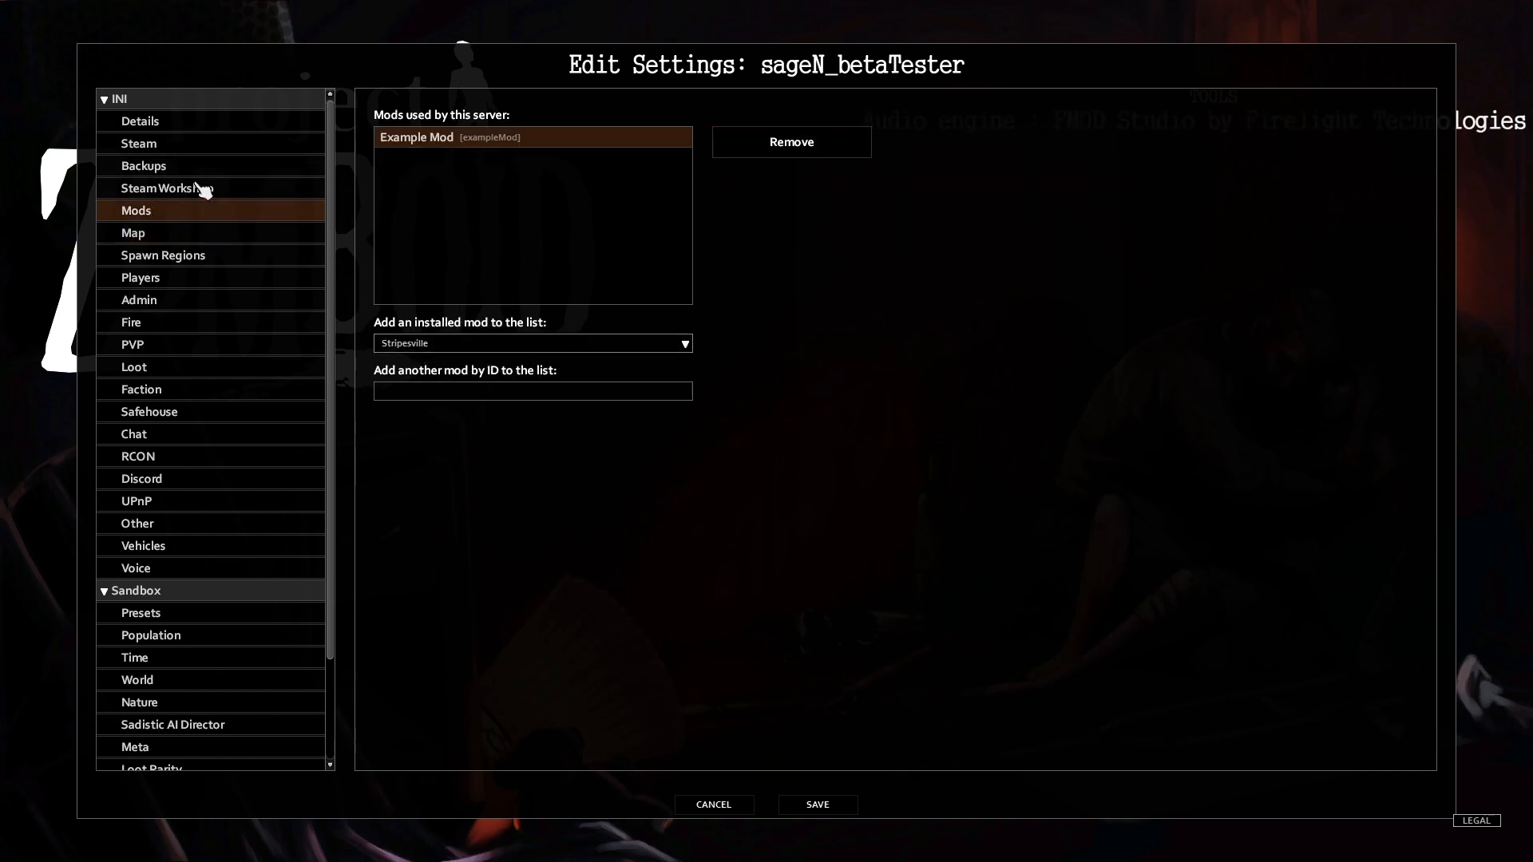
# - Save the sageN_betaTester settings and start hosting the server
pyautogui.click(819, 806)
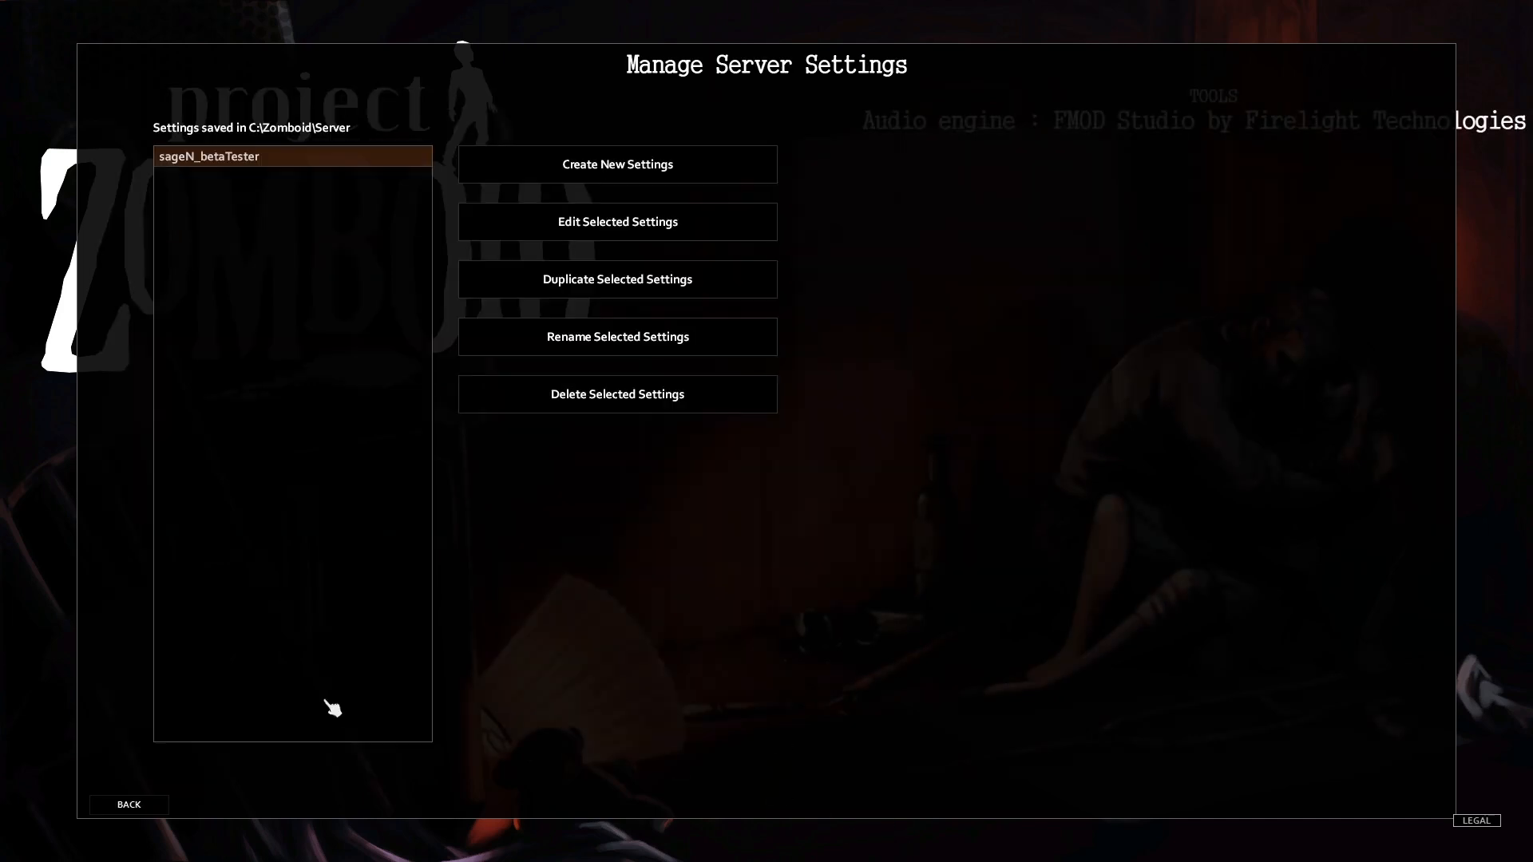
pyautogui.click(129, 804)
pyautogui.click(1254, 754)
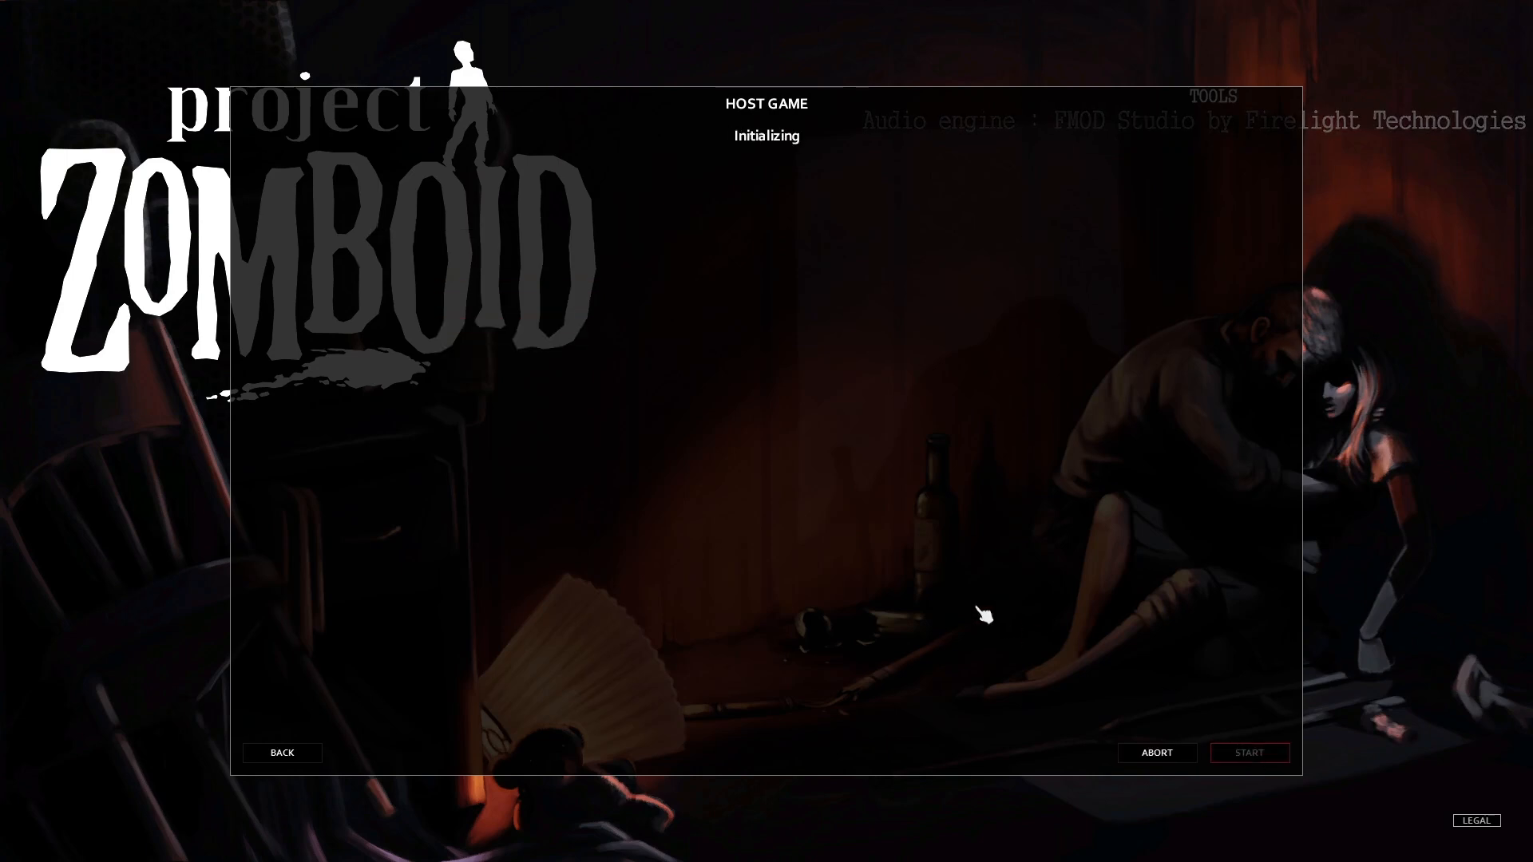
# - Switch to File Explorer, go up to the Workshop\Stripesville folder and move its window fully into view
pyautogui.hotkey('alt', 'Tab')
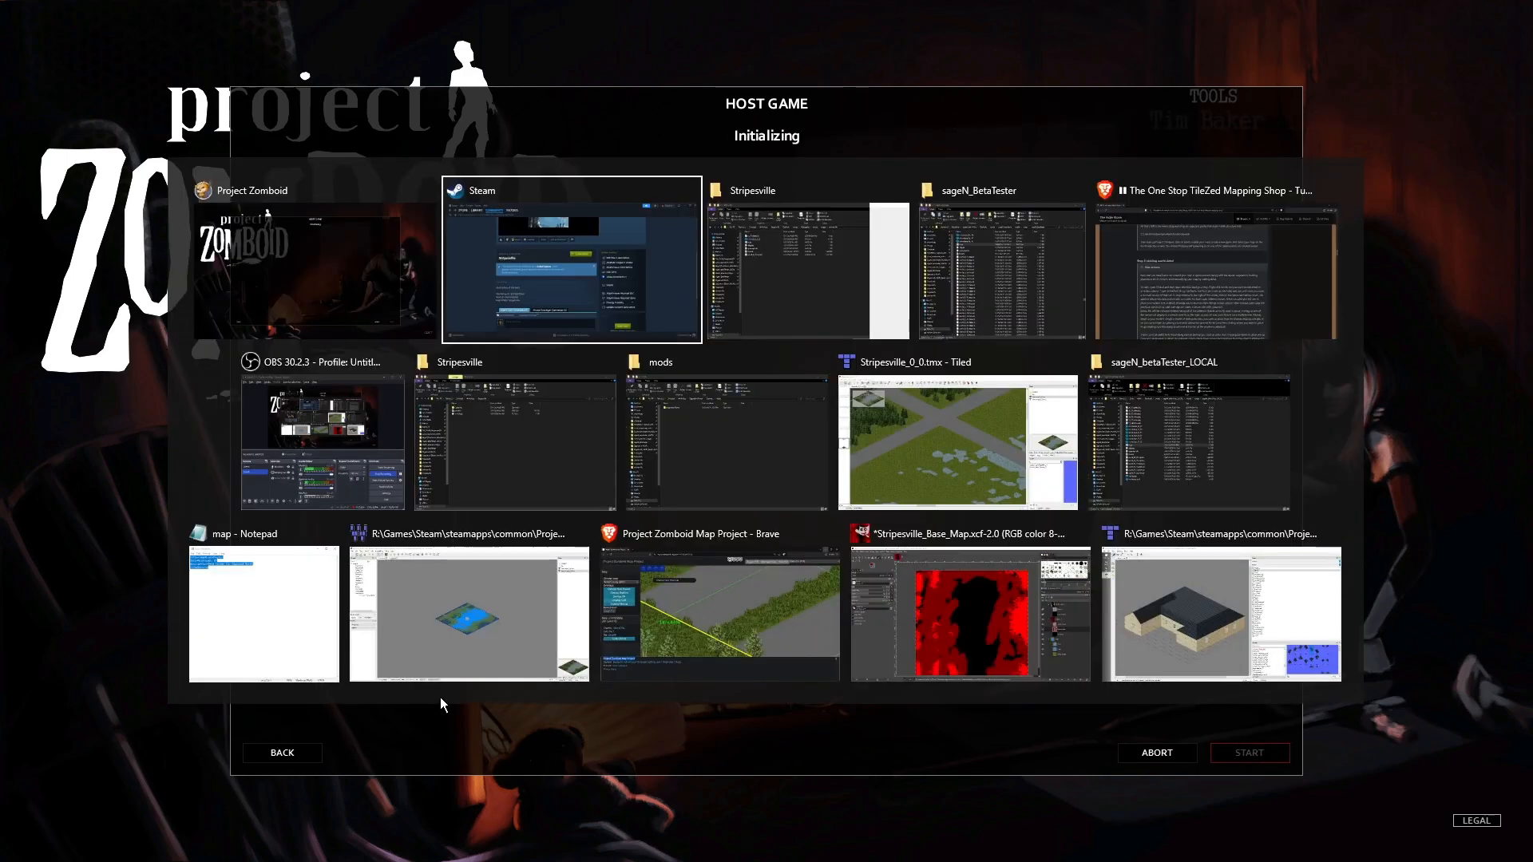
pyautogui.click(823, 278)
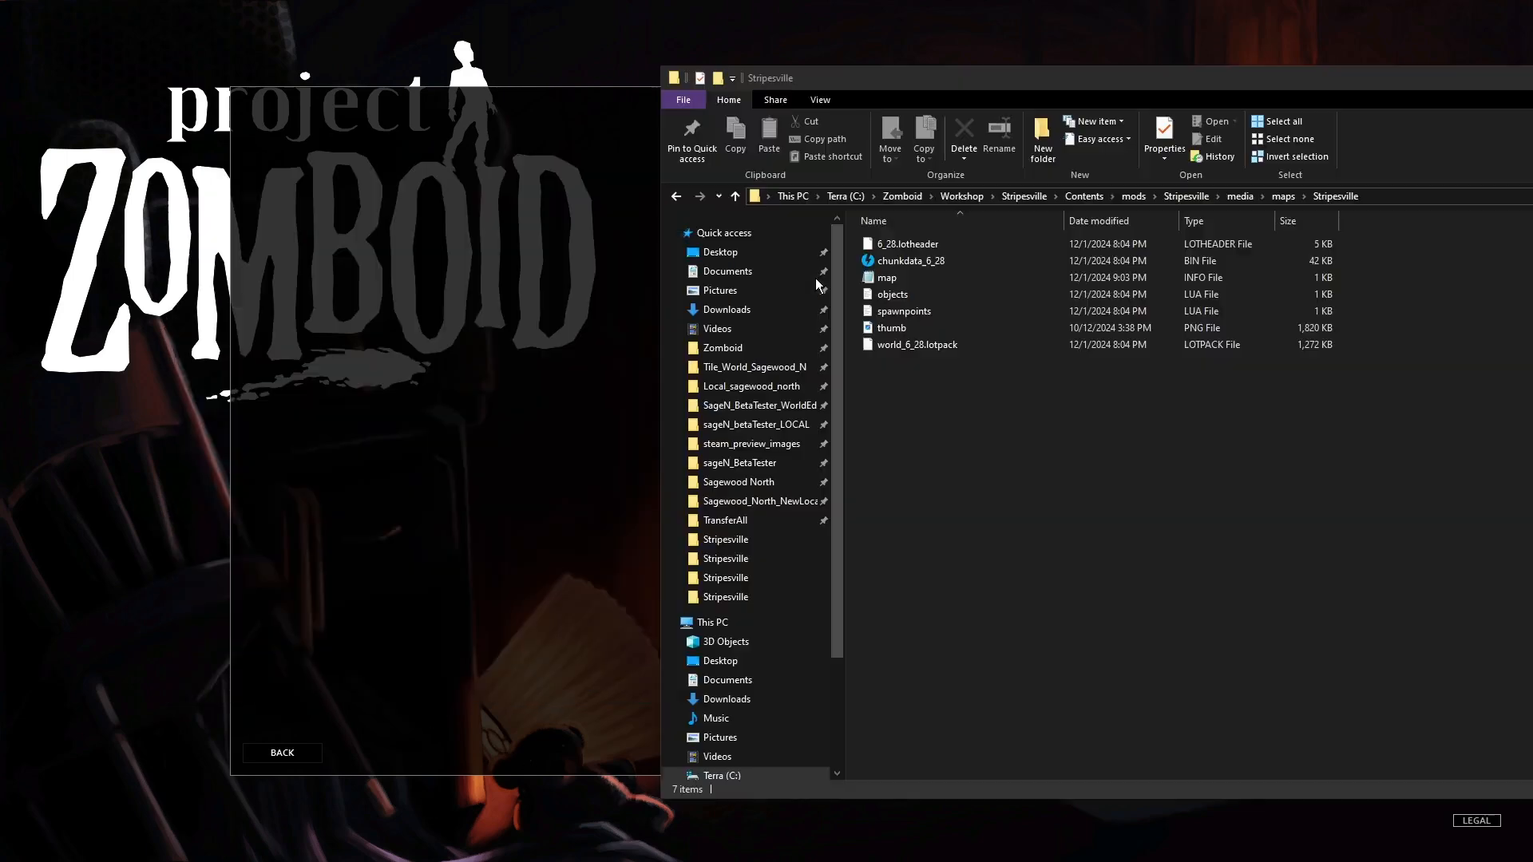
pyautogui.click(1014, 196)
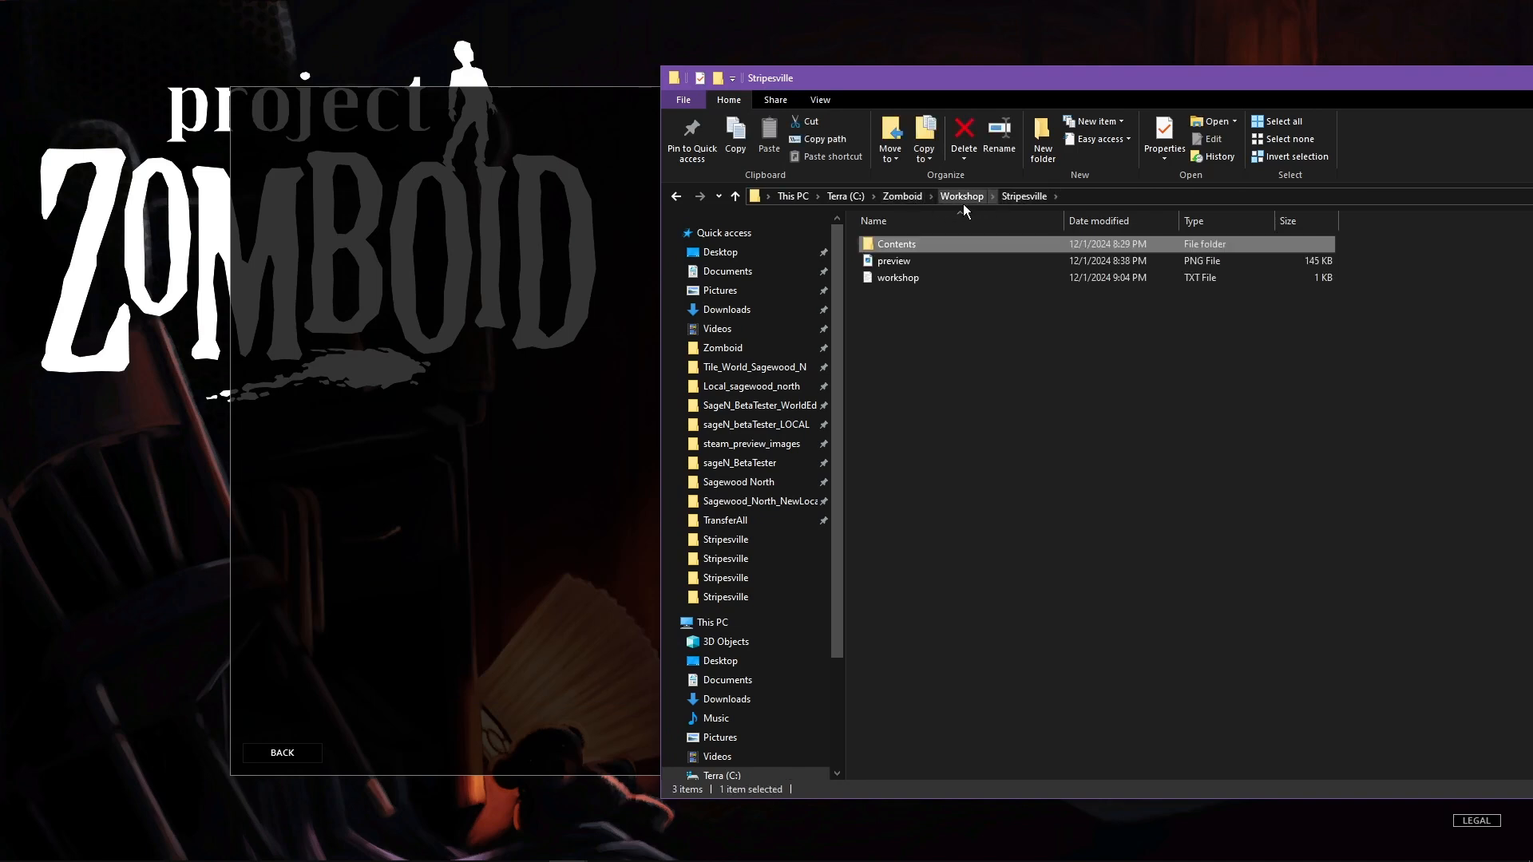
pyautogui.moveTo(976, 82); pyautogui.dragTo(663, 137)
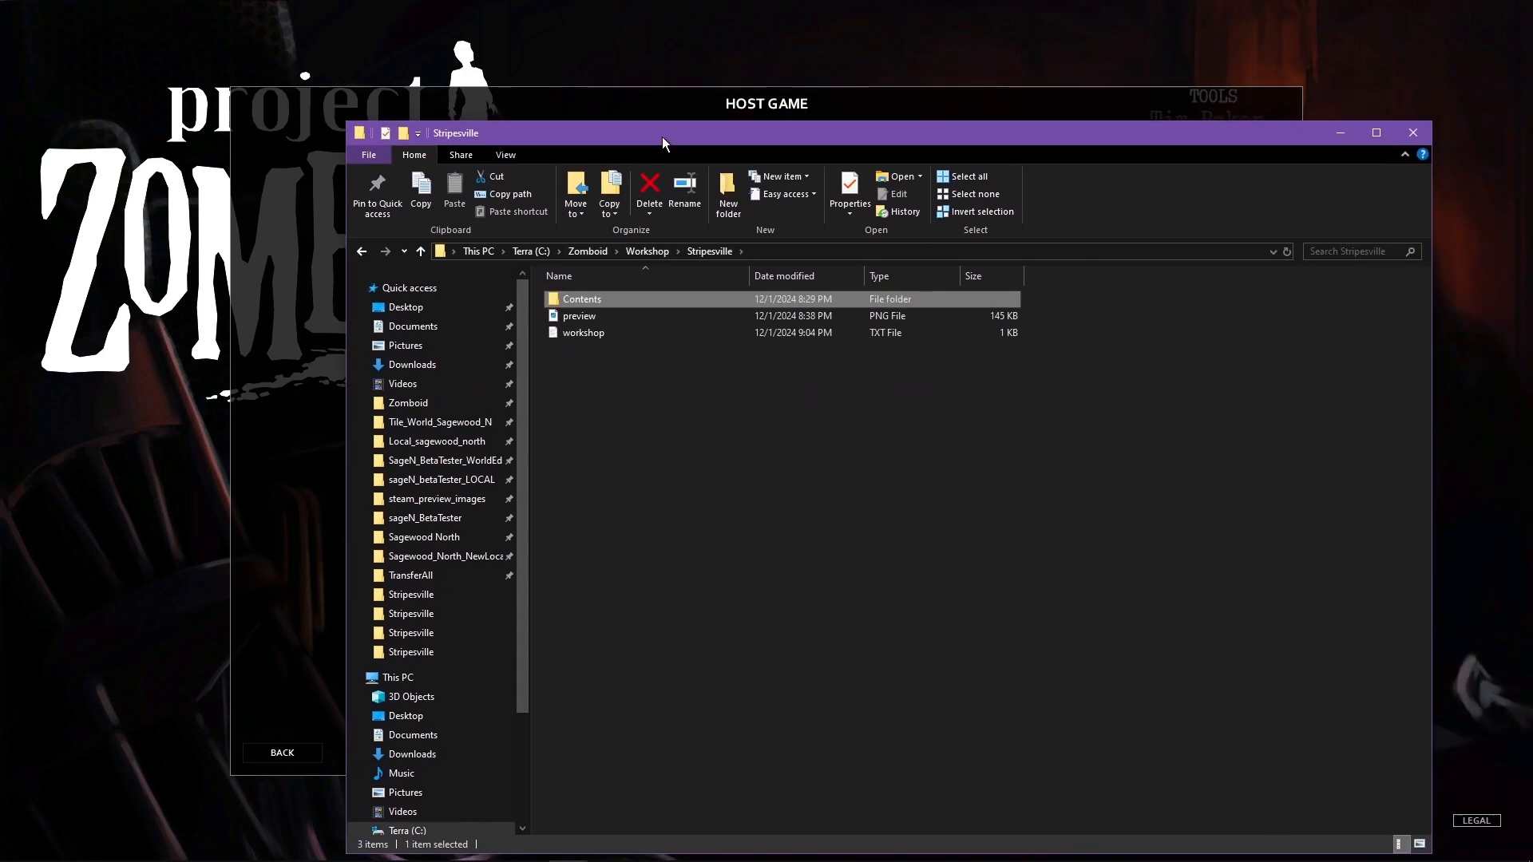
# - Open Stripesville's workshop.txt in Visual Studio Code, examine its title and description lines, and close the editor
pyautogui.click(586, 333)
pyautogui.doubleClick(586, 333)
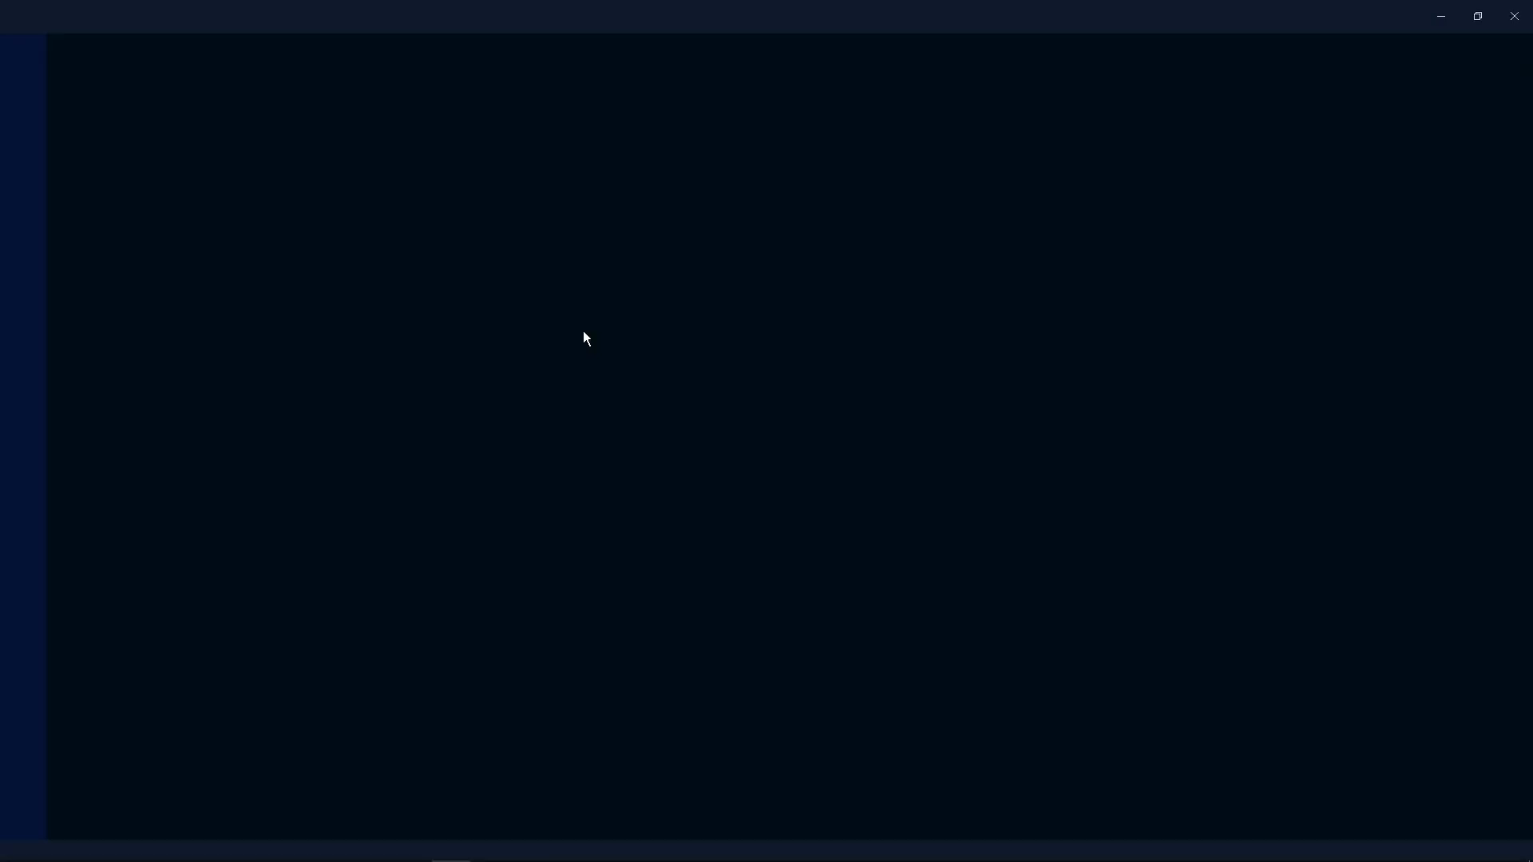
pyautogui.click(348, 12)
pyautogui.moveTo(1115, 8); pyautogui.dragTo(923, 64)
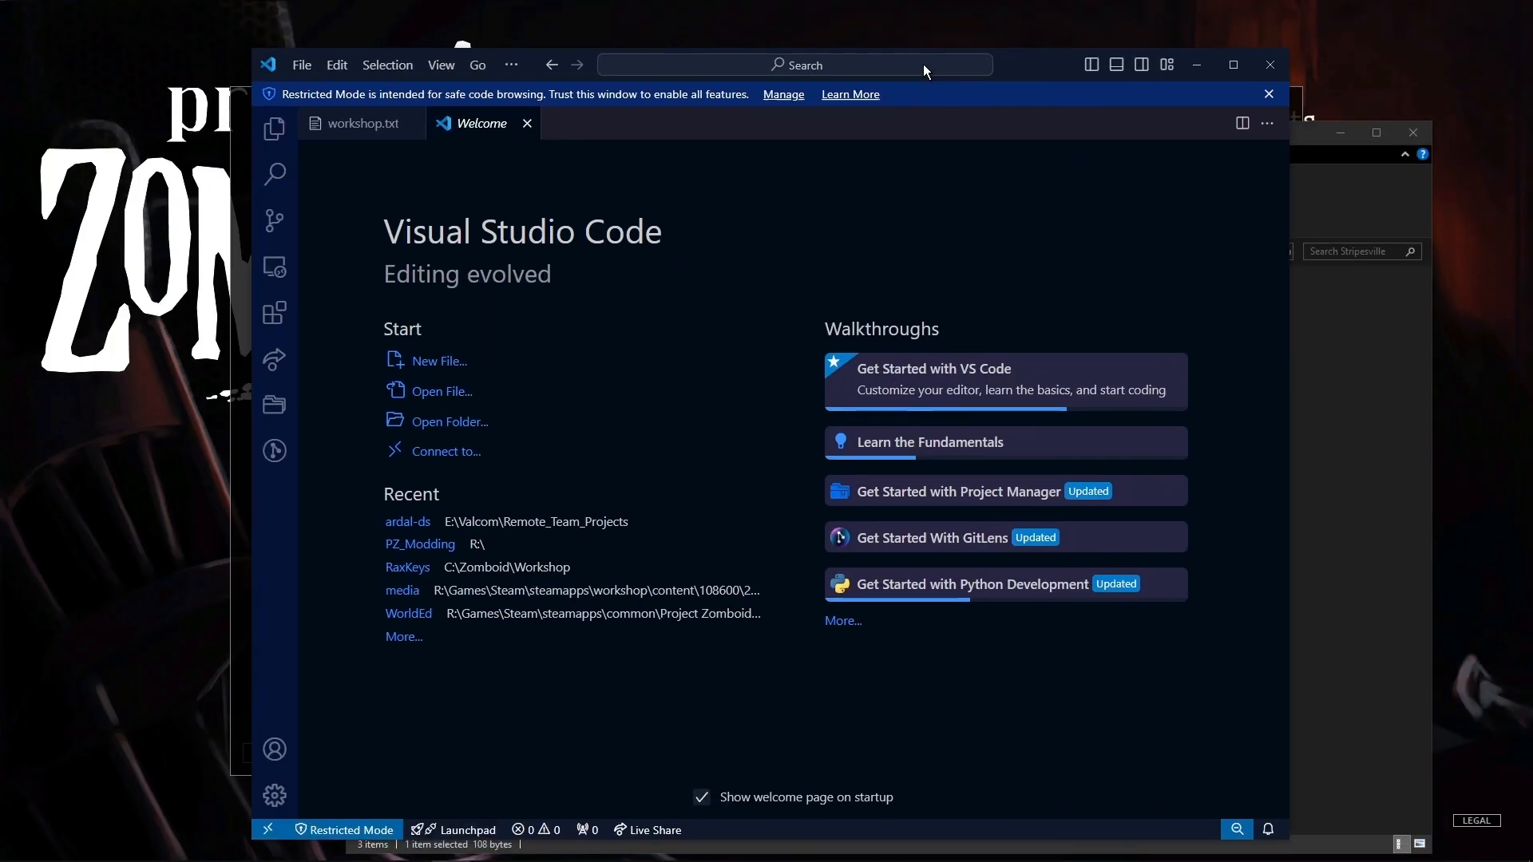
pyautogui.click(529, 120)
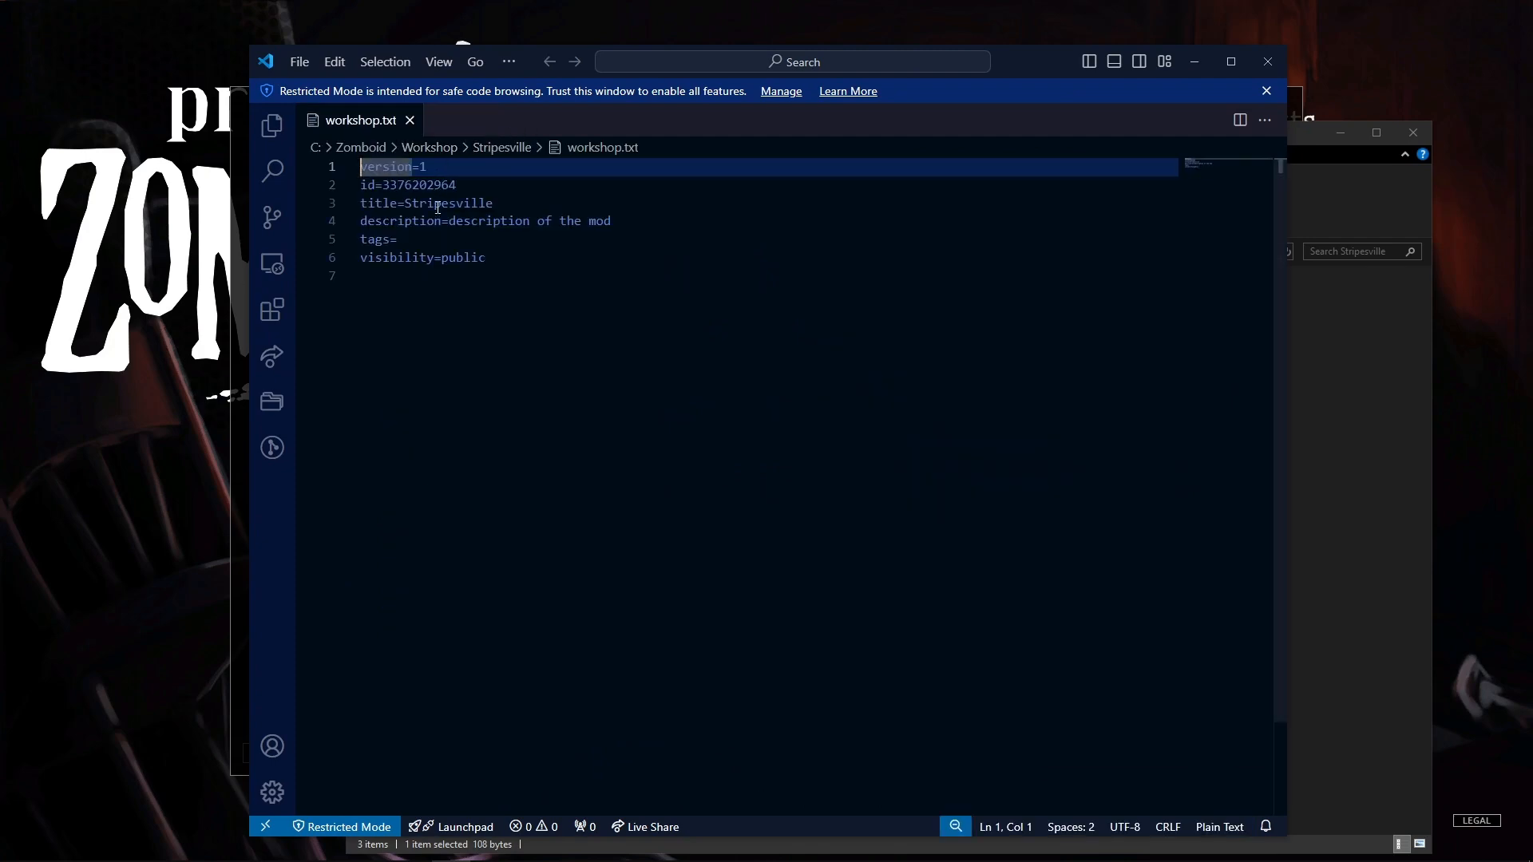
pyautogui.moveTo(444, 225); pyautogui.dragTo(681, 229)
pyautogui.moveTo(399, 203); pyautogui.dragTo(541, 209)
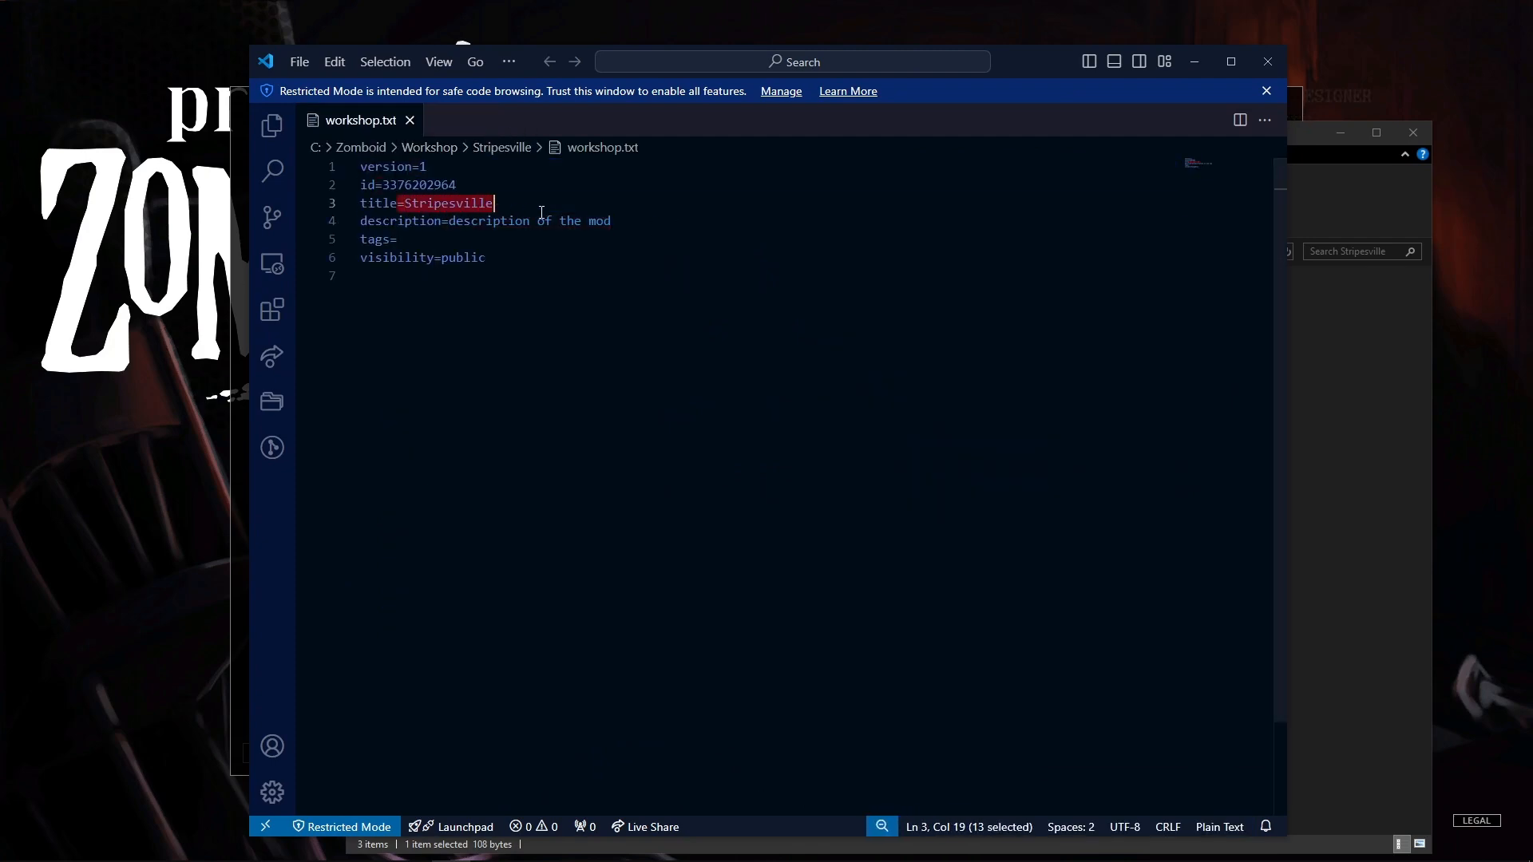
pyautogui.click(1265, 68)
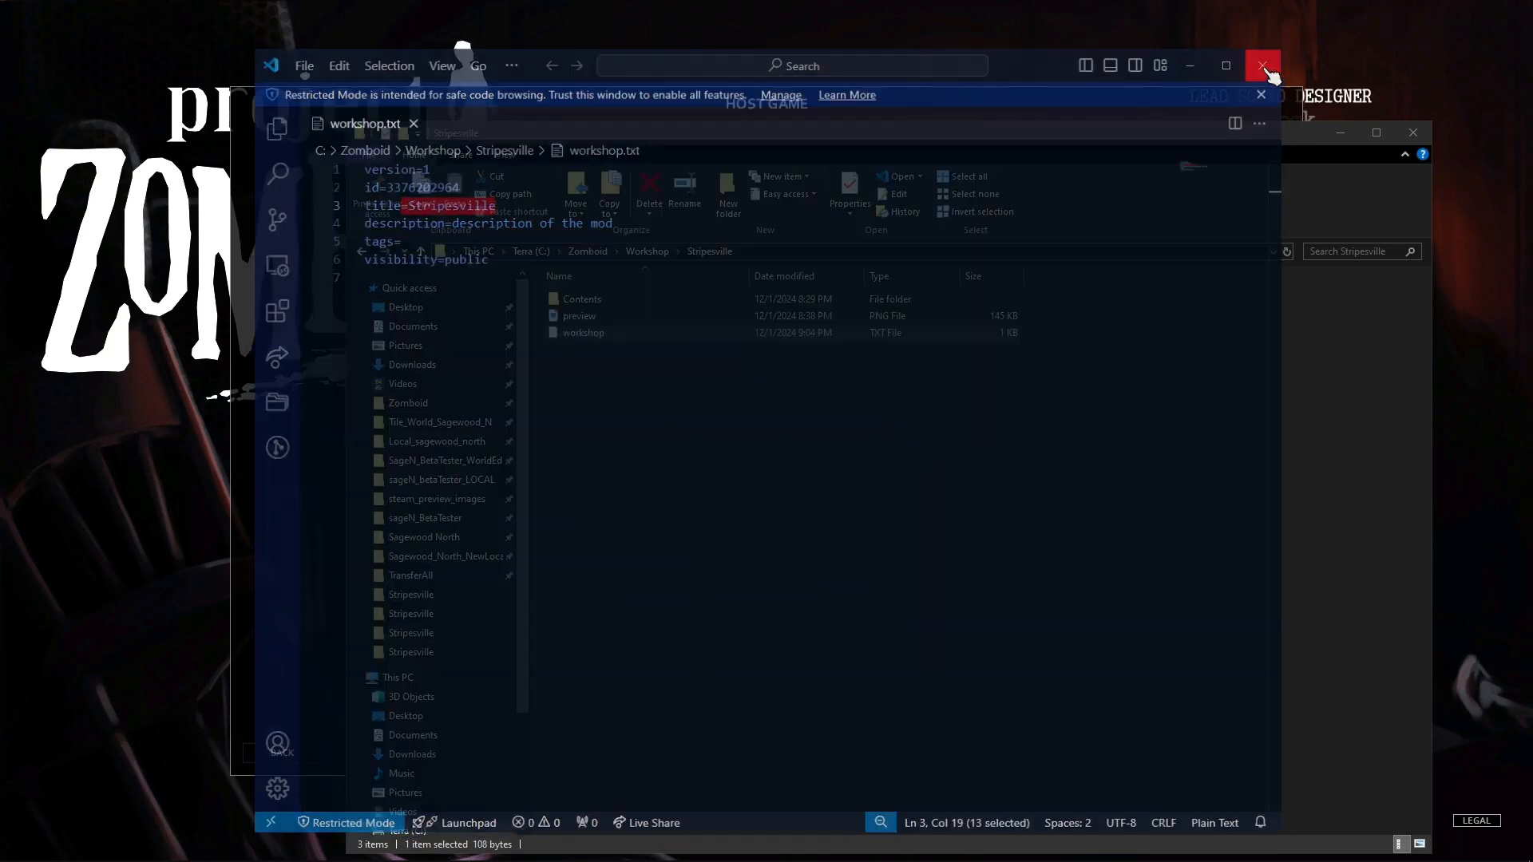
# - Browse to Zomboid\mods\Stripesville_LOCAL, open its mod info file in Notepad and examine the name line
pyautogui.click(637, 254)
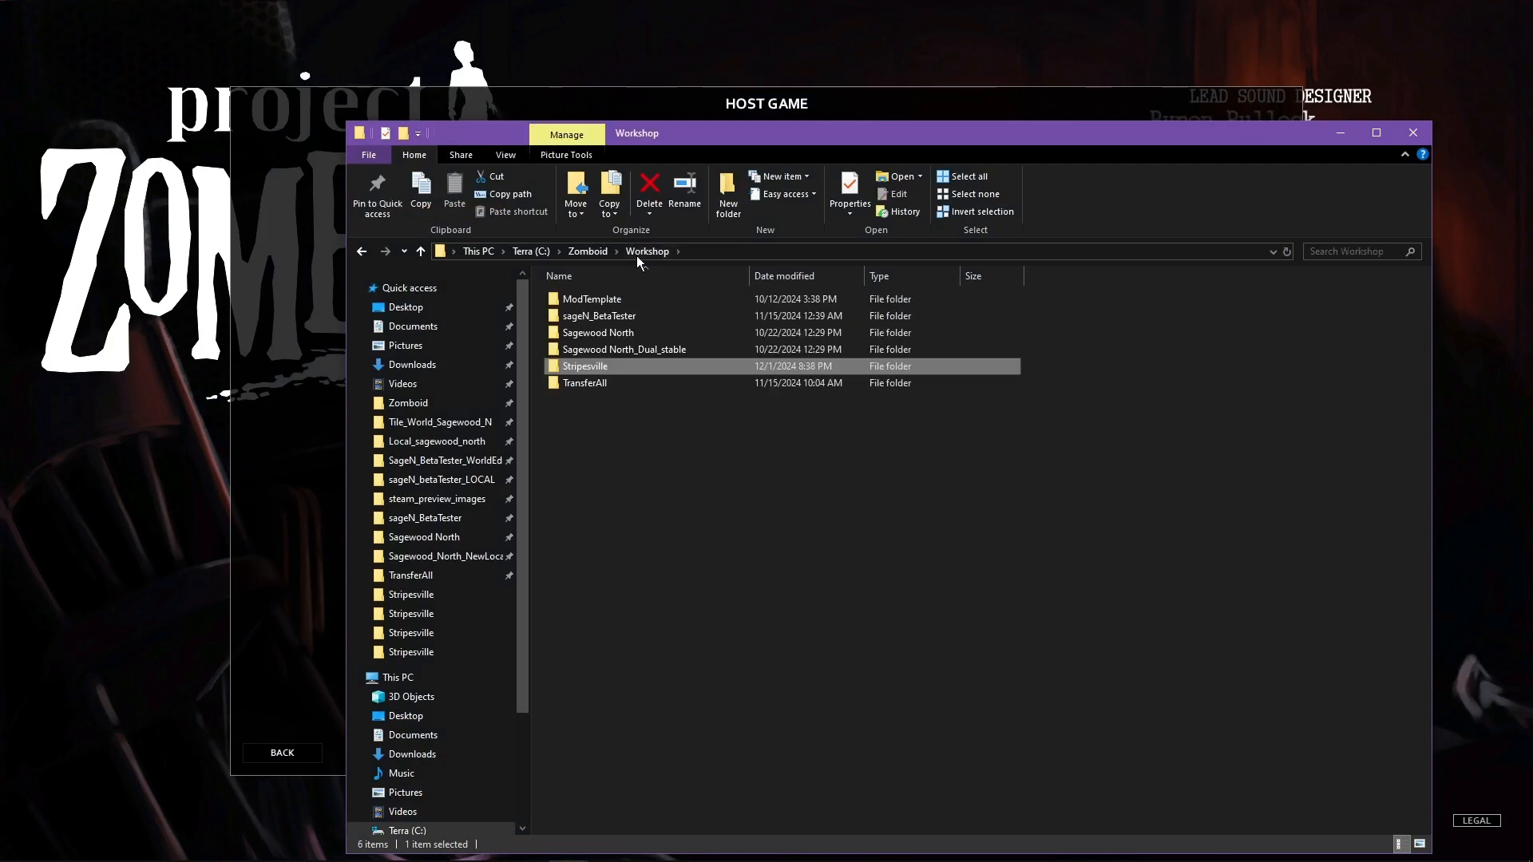
pyautogui.doubleClick(585, 367)
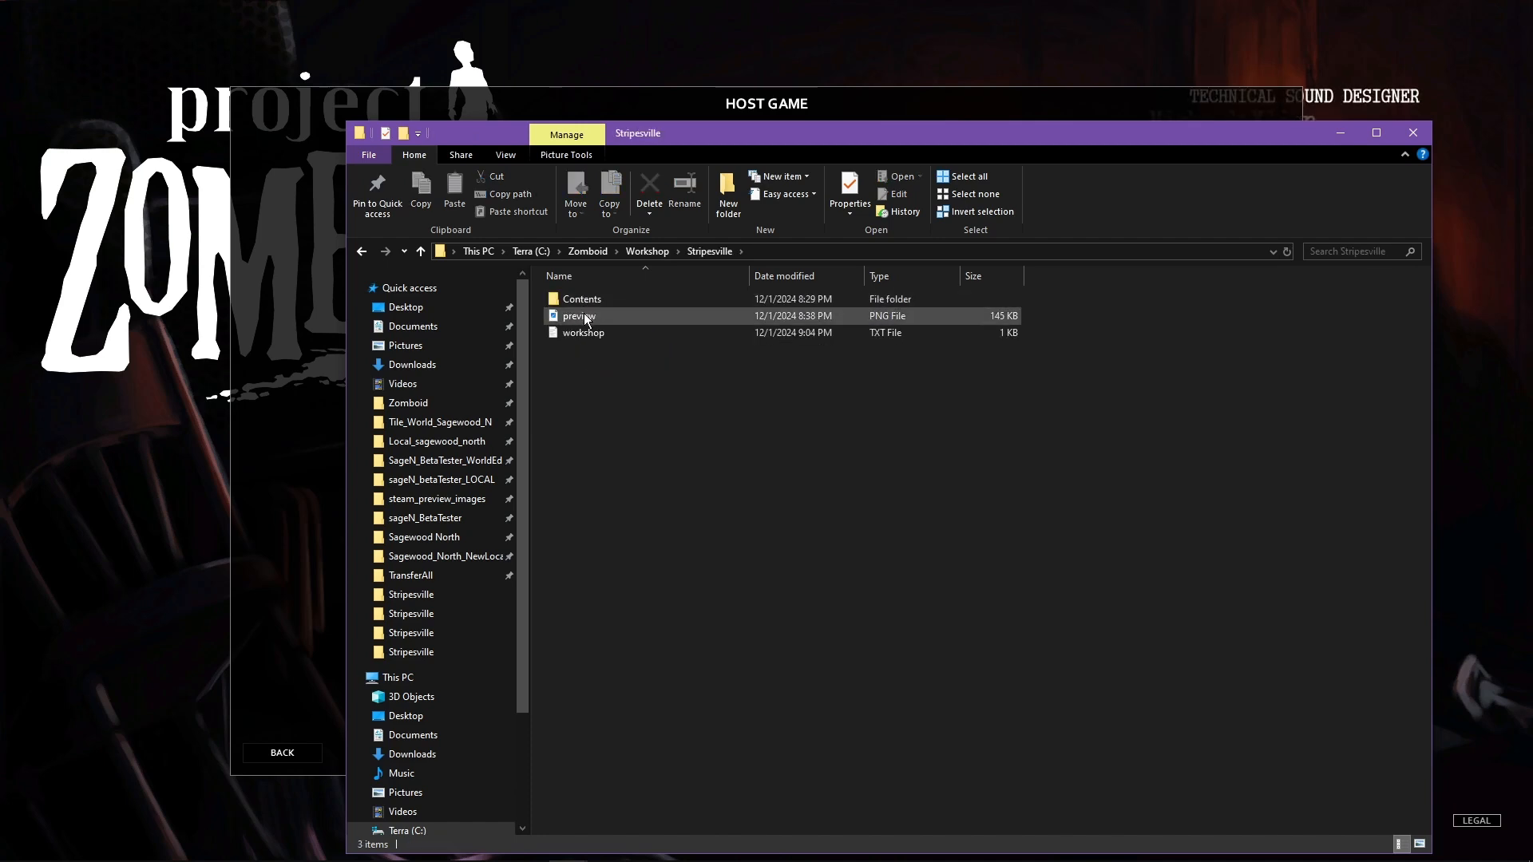
pyautogui.click(588, 251)
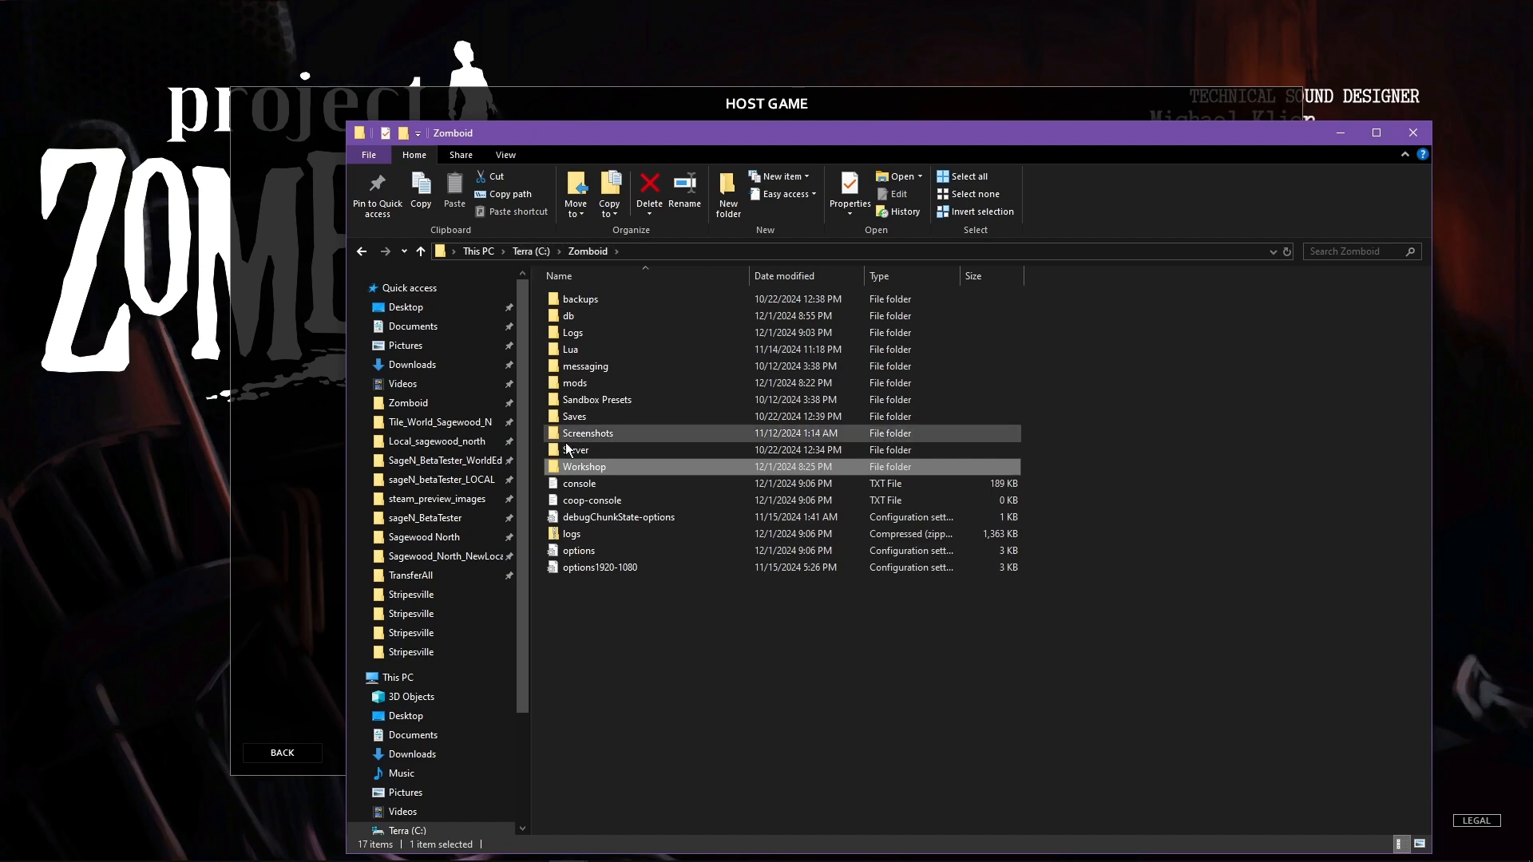
pyautogui.doubleClick(572, 382)
pyautogui.doubleClick(589, 334)
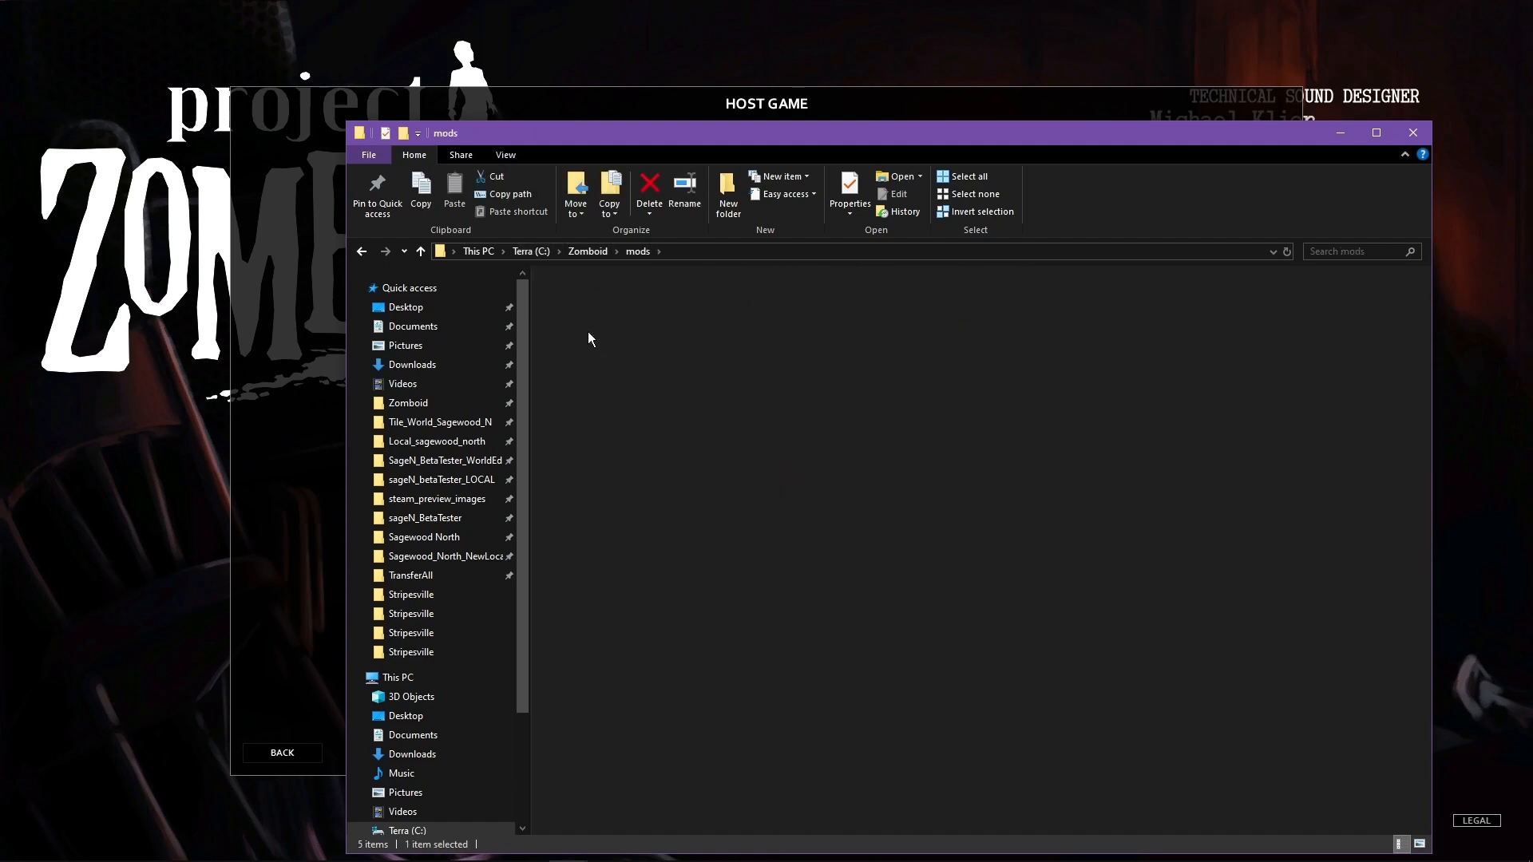
pyautogui.doubleClick(587, 319)
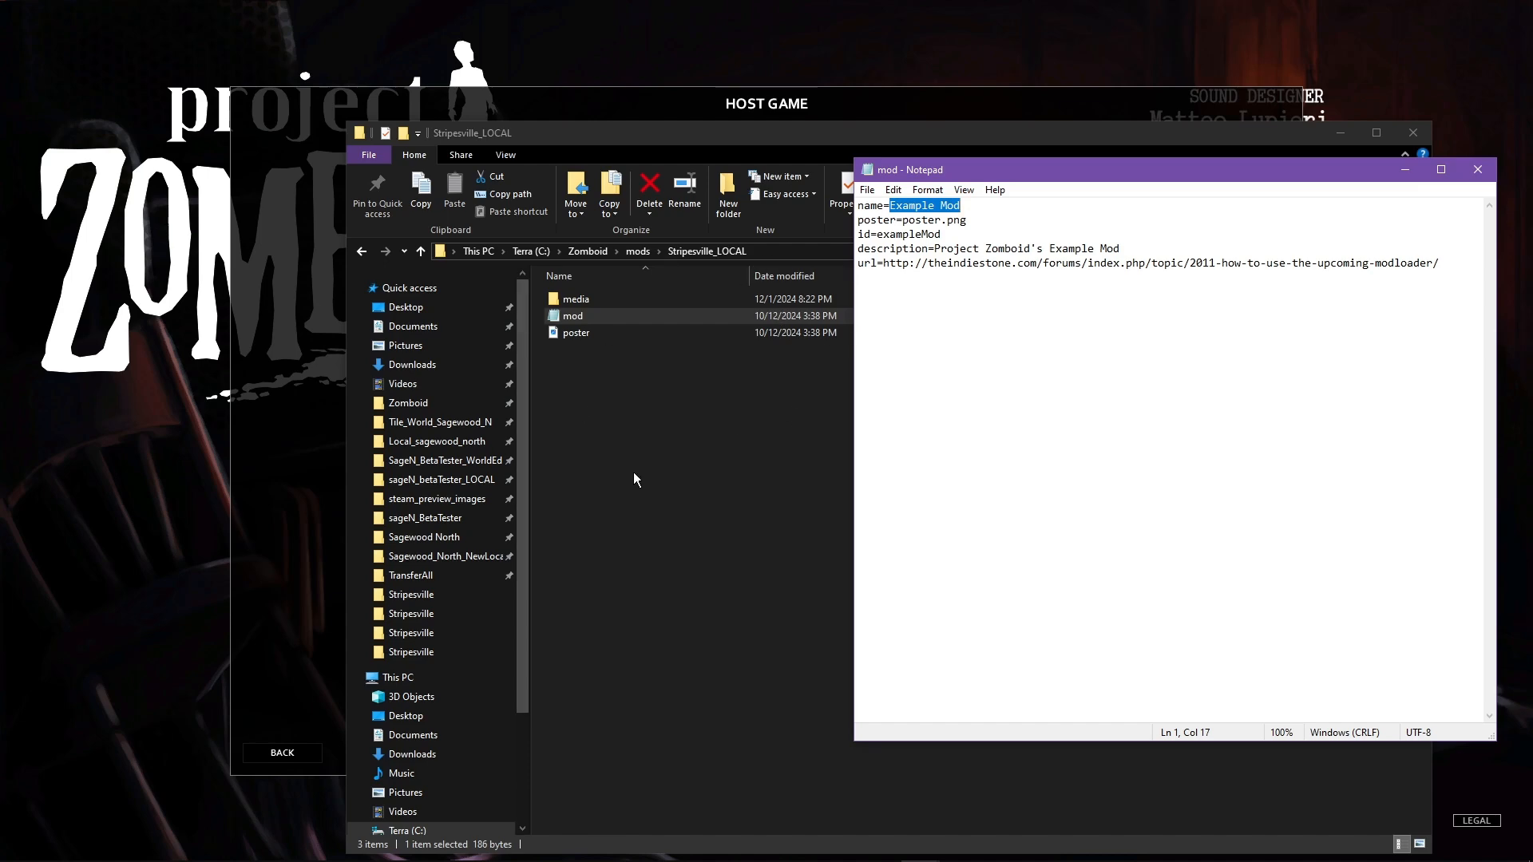
# - Minimize the Stripesville_LOCAL folder and Notepad windows, and install the server's required Stripesville Workshop item
pyautogui.click(712, 450)
pyautogui.moveTo(777, 135); pyautogui.dragTo(691, 91)
pyautogui.click(1254, 96)
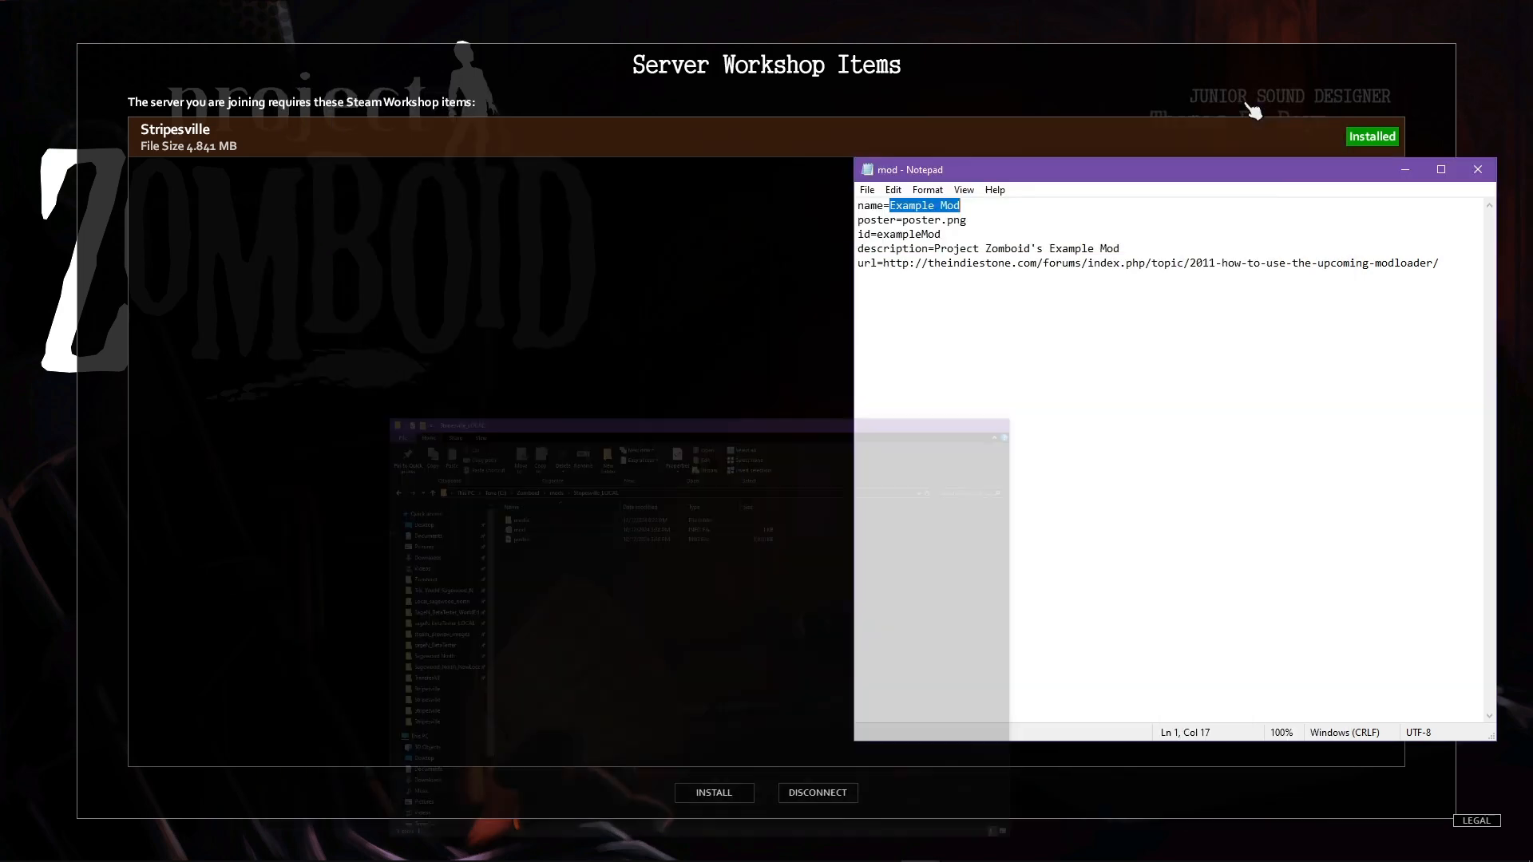
pyautogui.click(1405, 169)
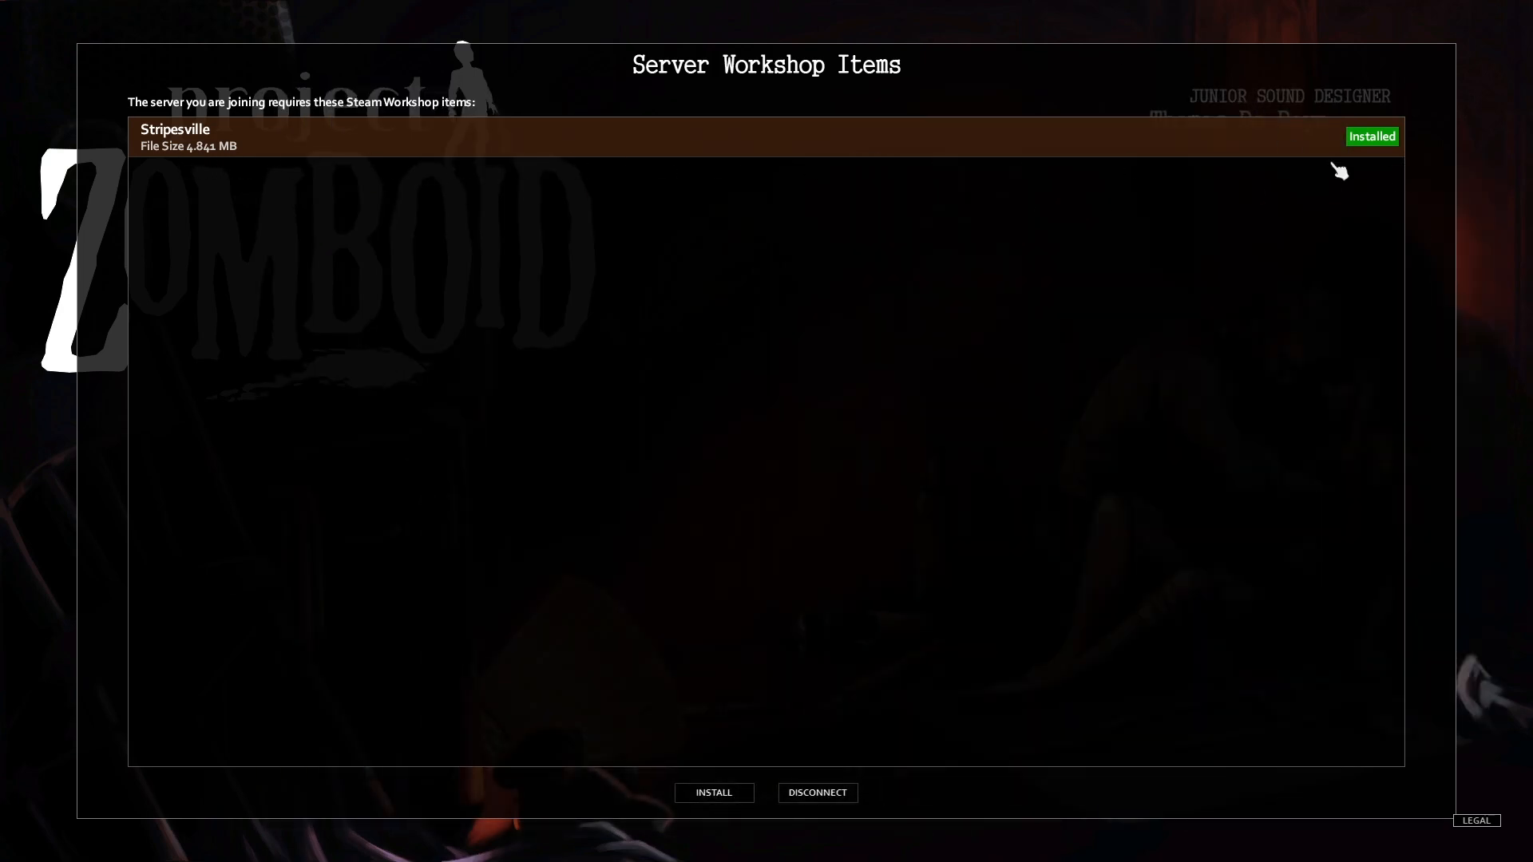
pyautogui.click(712, 794)
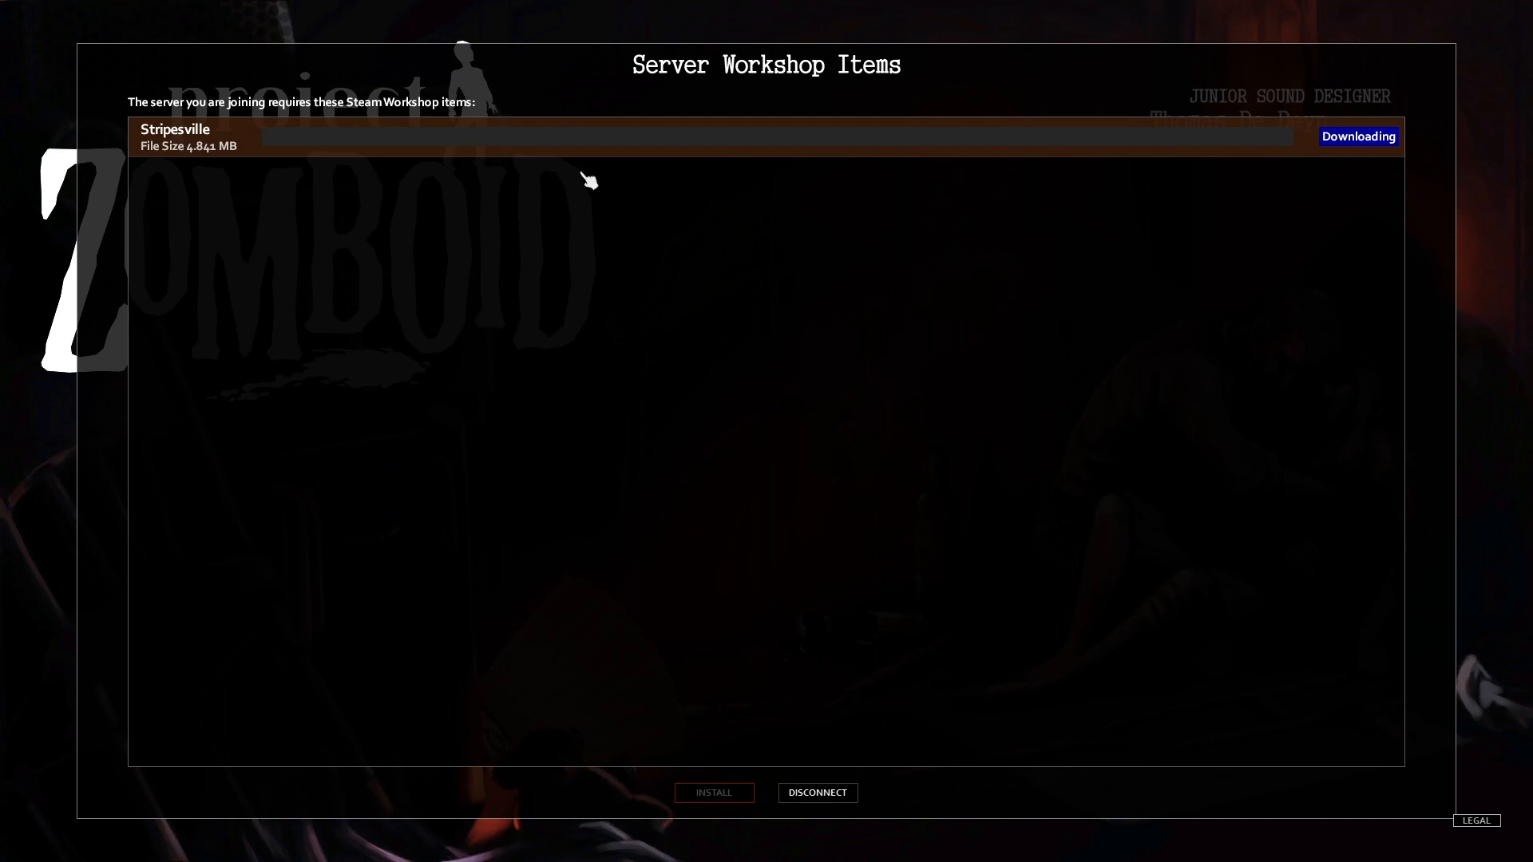
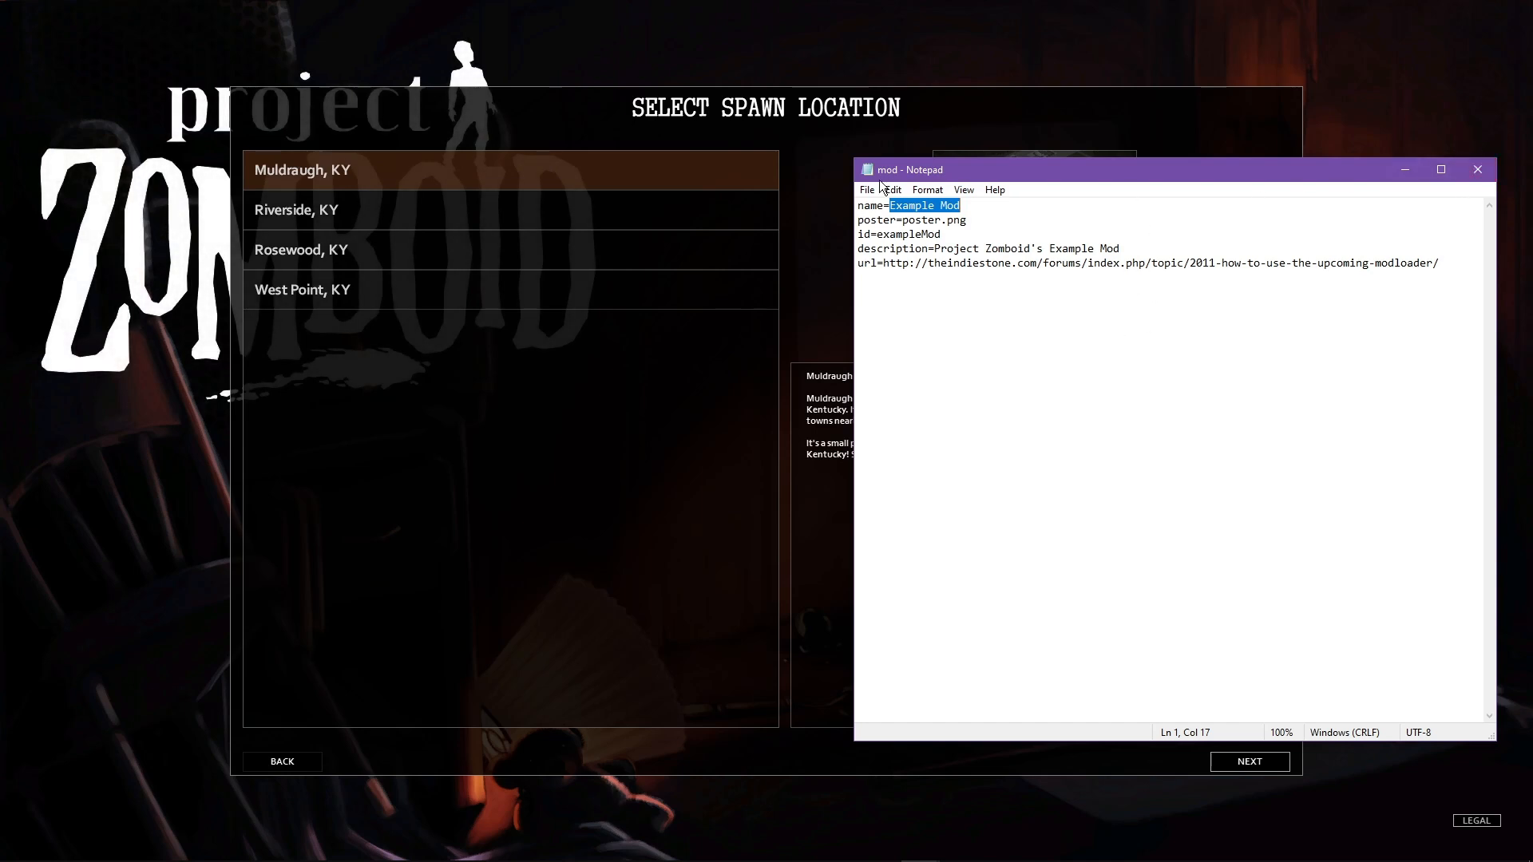
# - Recheck the mod info file's name line, close Notepad, and take the sageN_BetaTester folder window to Zomboid\Workshop\Stripesville
pyautogui.moveTo(891, 205); pyautogui.dragTo(992, 207)
pyautogui.click(1477, 169)
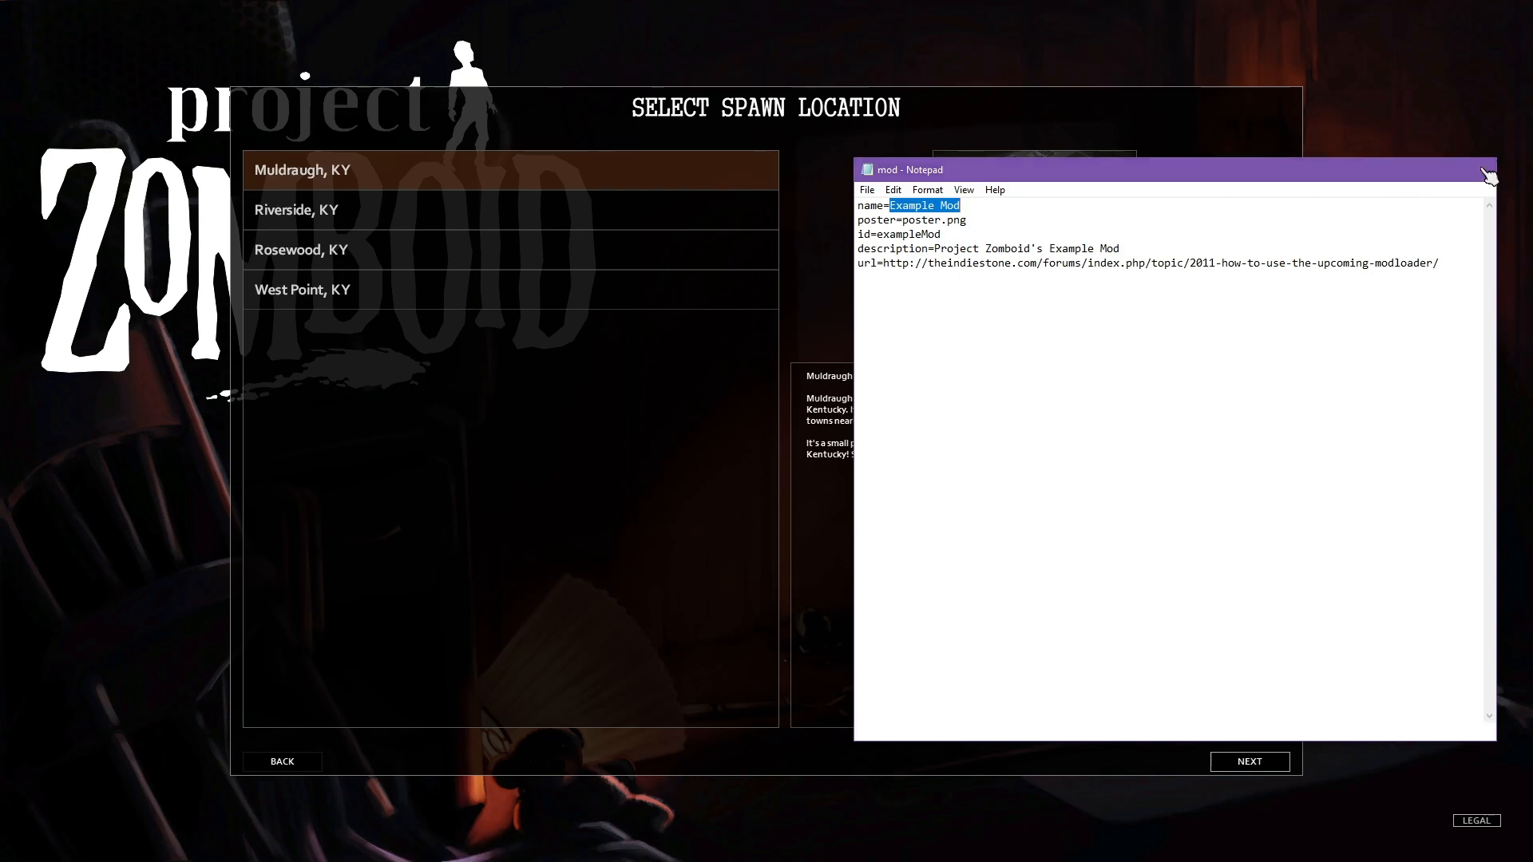
pyautogui.hotkey('alt', 'Tab')
pyautogui.hotkey('alt', 'Tab')
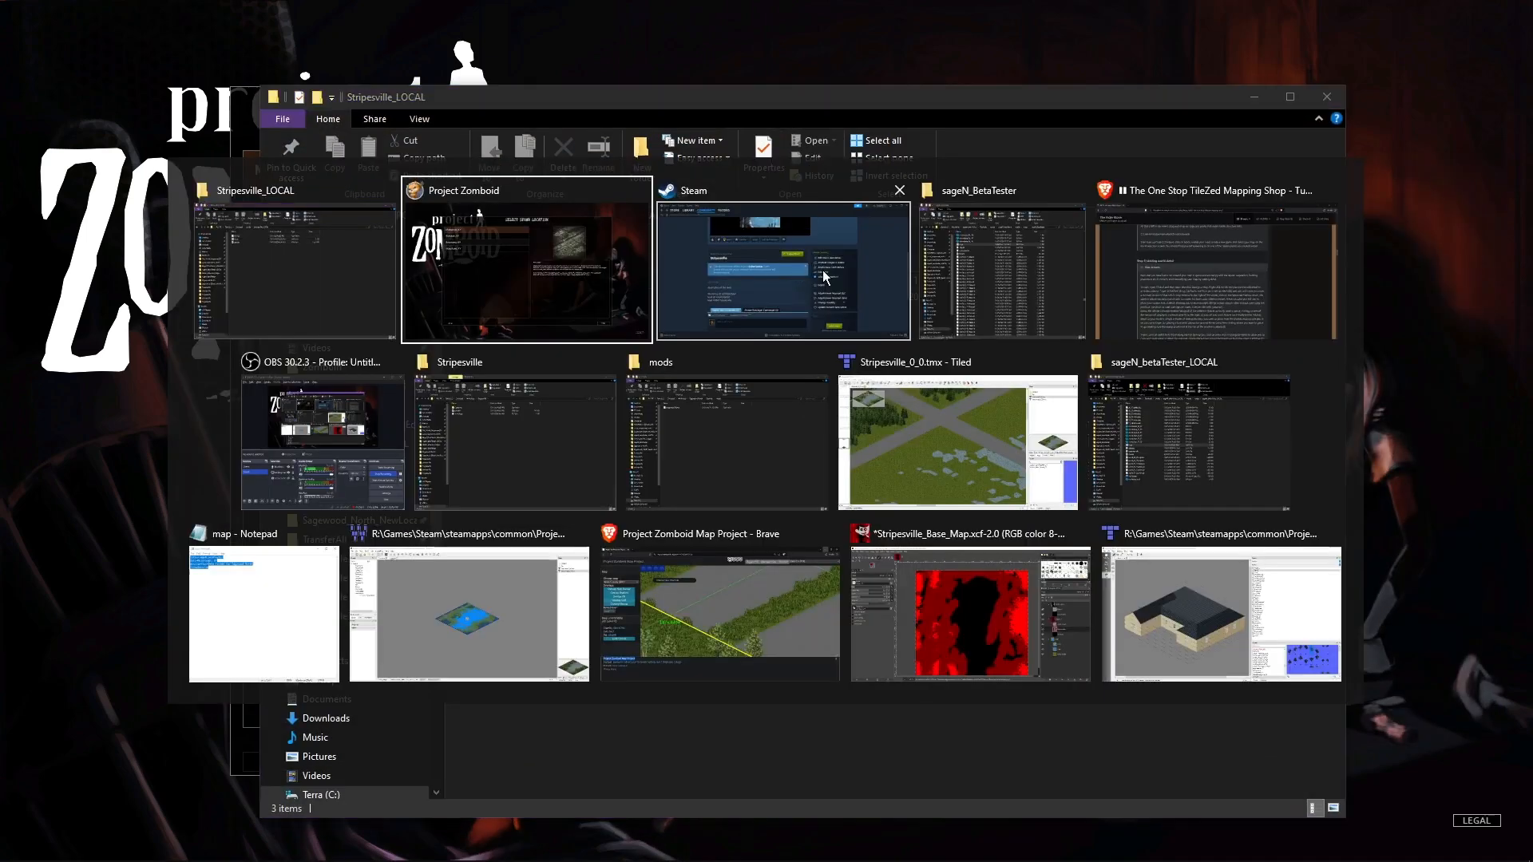
pyautogui.click(964, 252)
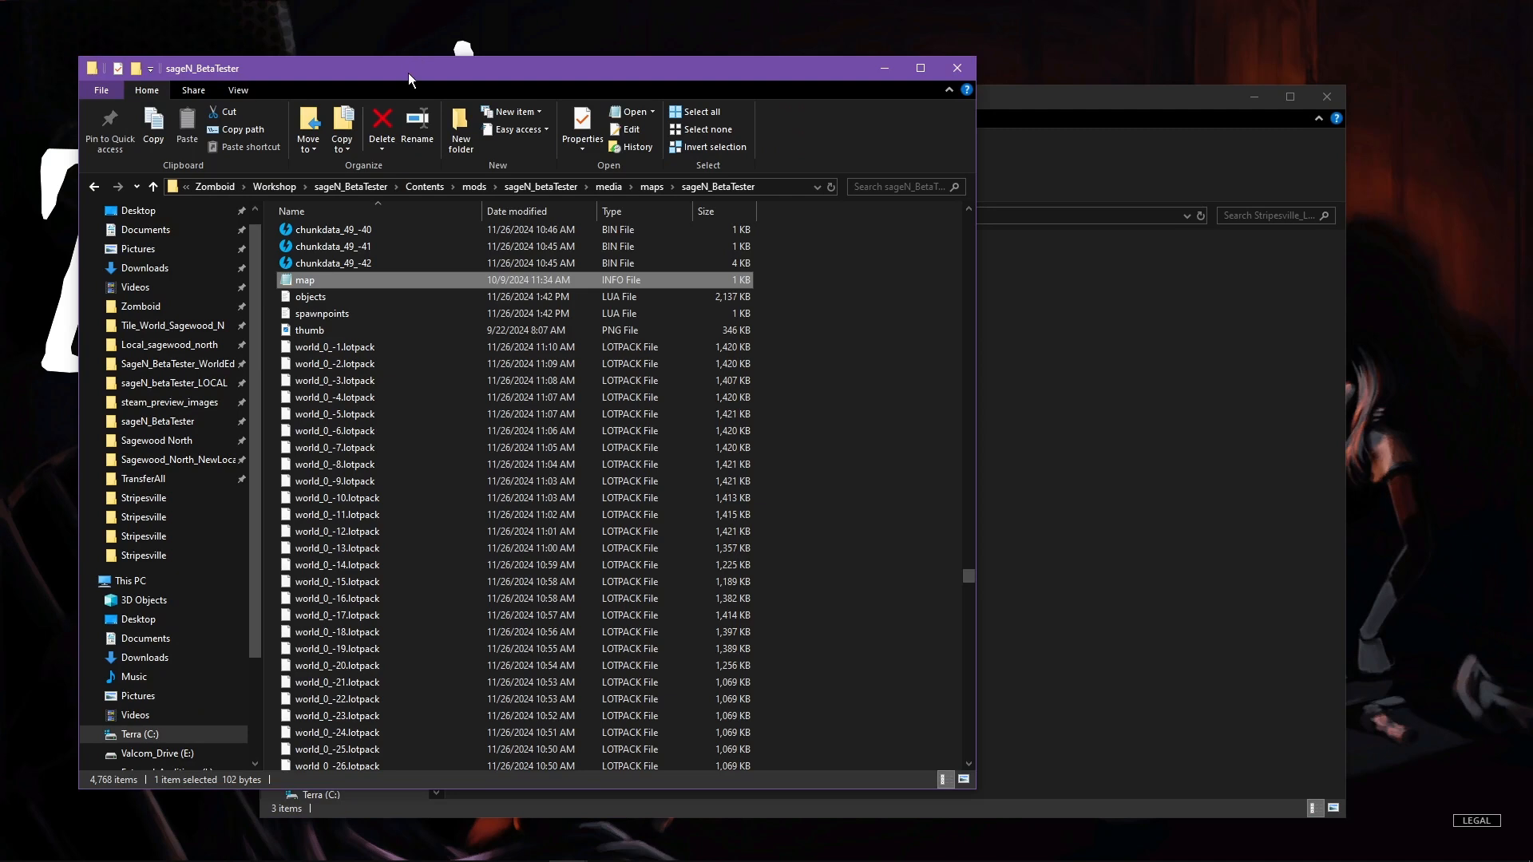
pyautogui.click(286, 188)
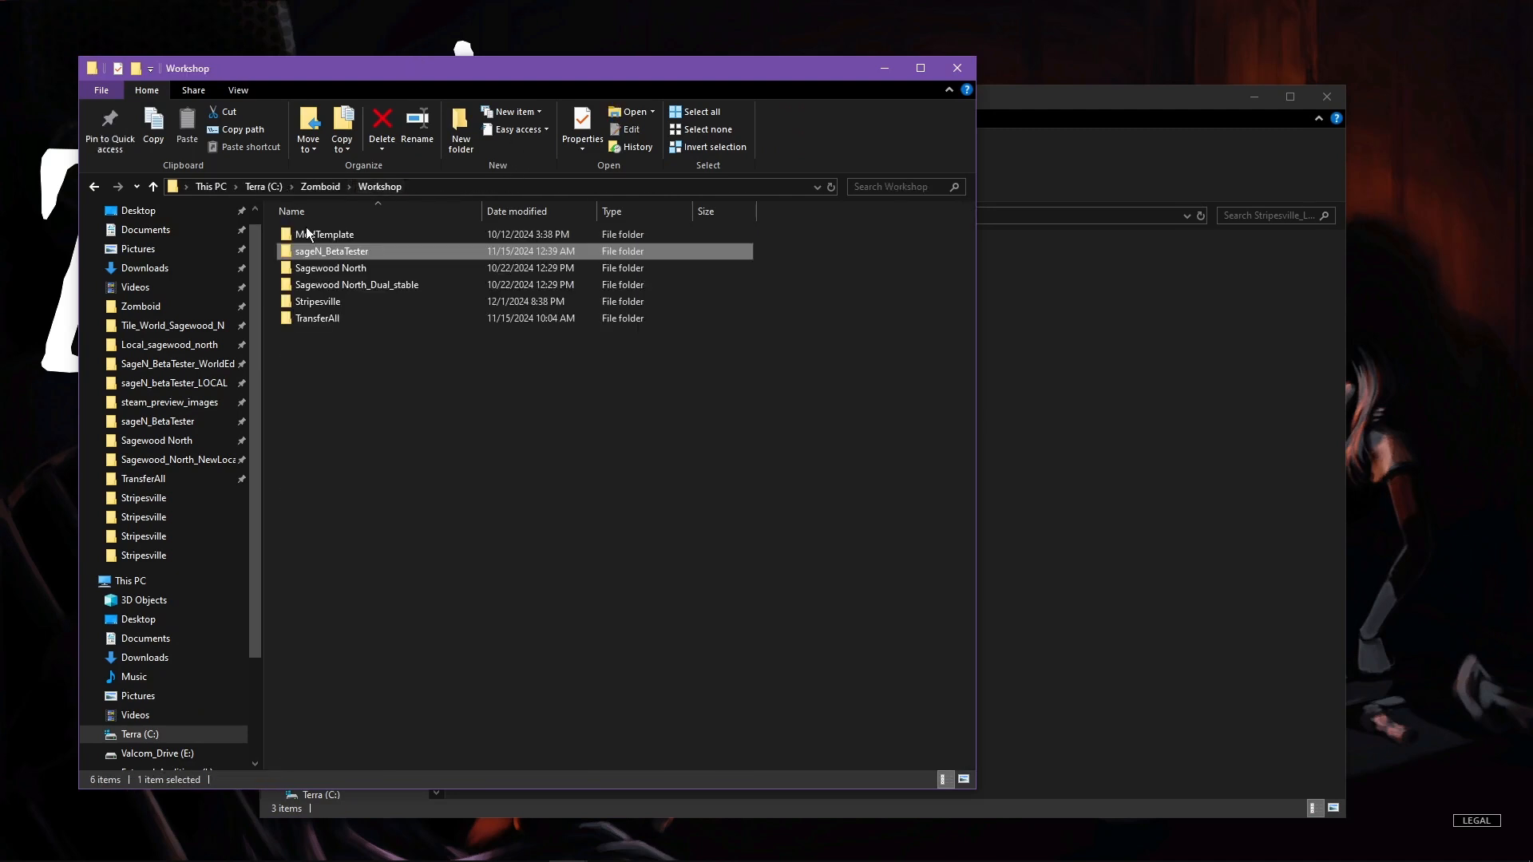
pyautogui.doubleClick(327, 300)
# - Place the Stripesville_LOCAL window beside the Workshop\Stripesville window, narrow it, and verify its location inside the mods folder
pyautogui.click(1097, 398)
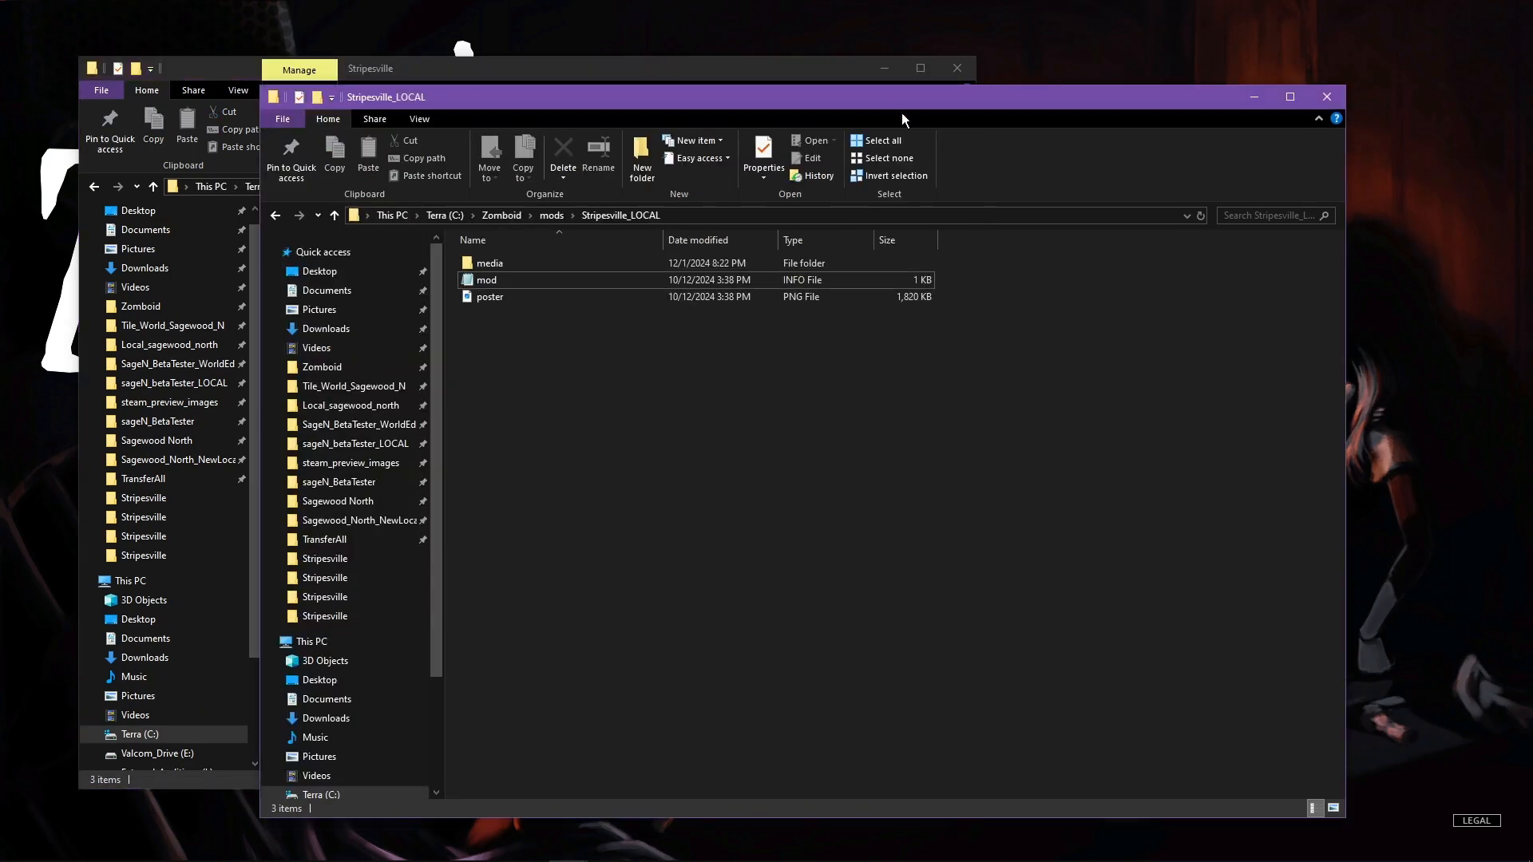
pyautogui.moveTo(894, 101); pyautogui.dragTo(1034, 100)
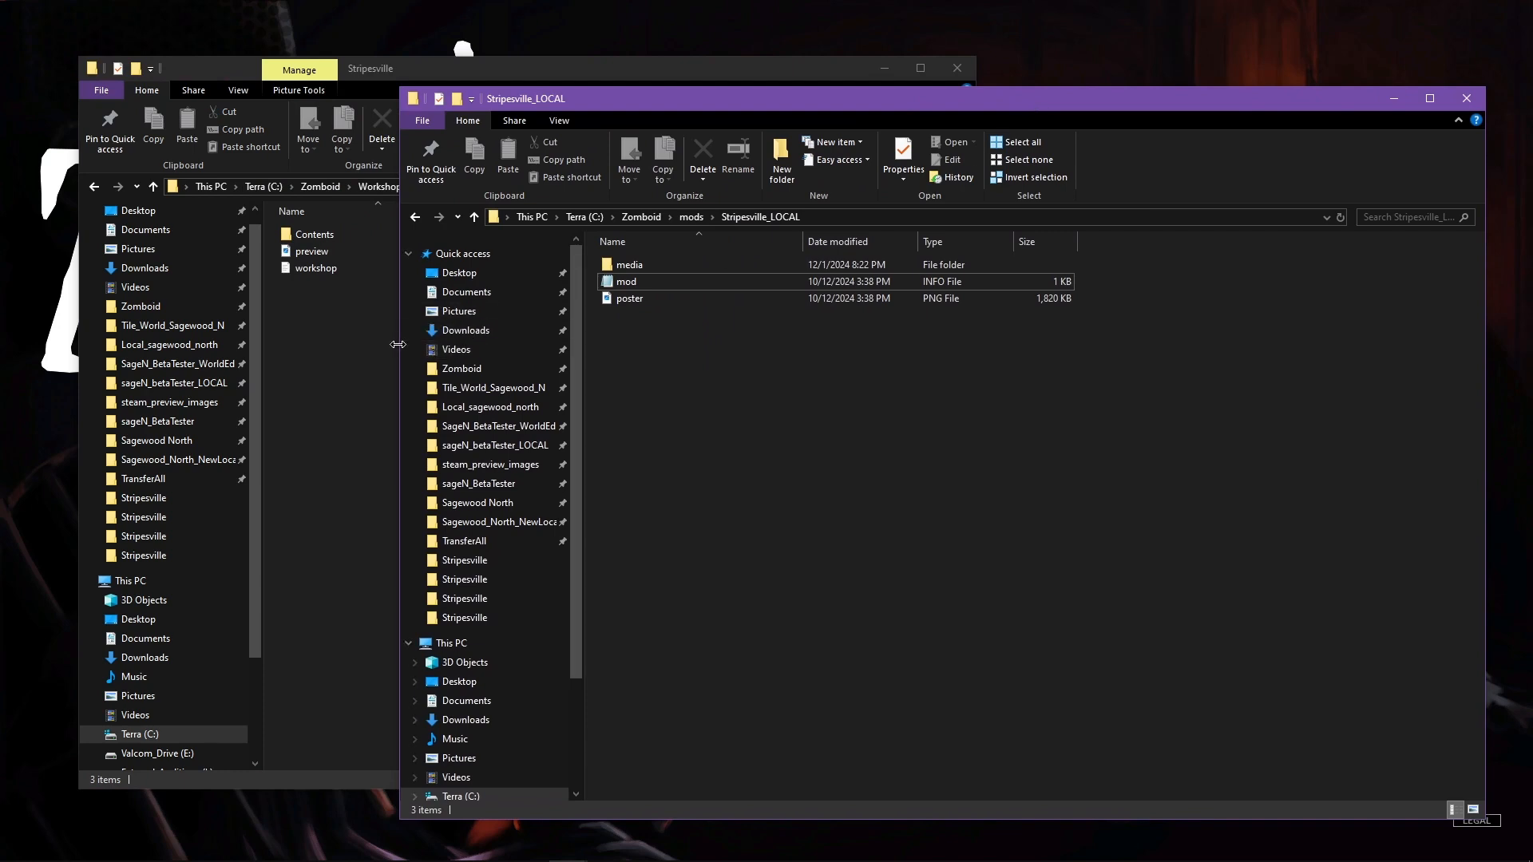
pyautogui.moveTo(402, 352); pyautogui.dragTo(925, 352)
pyautogui.click(1169, 216)
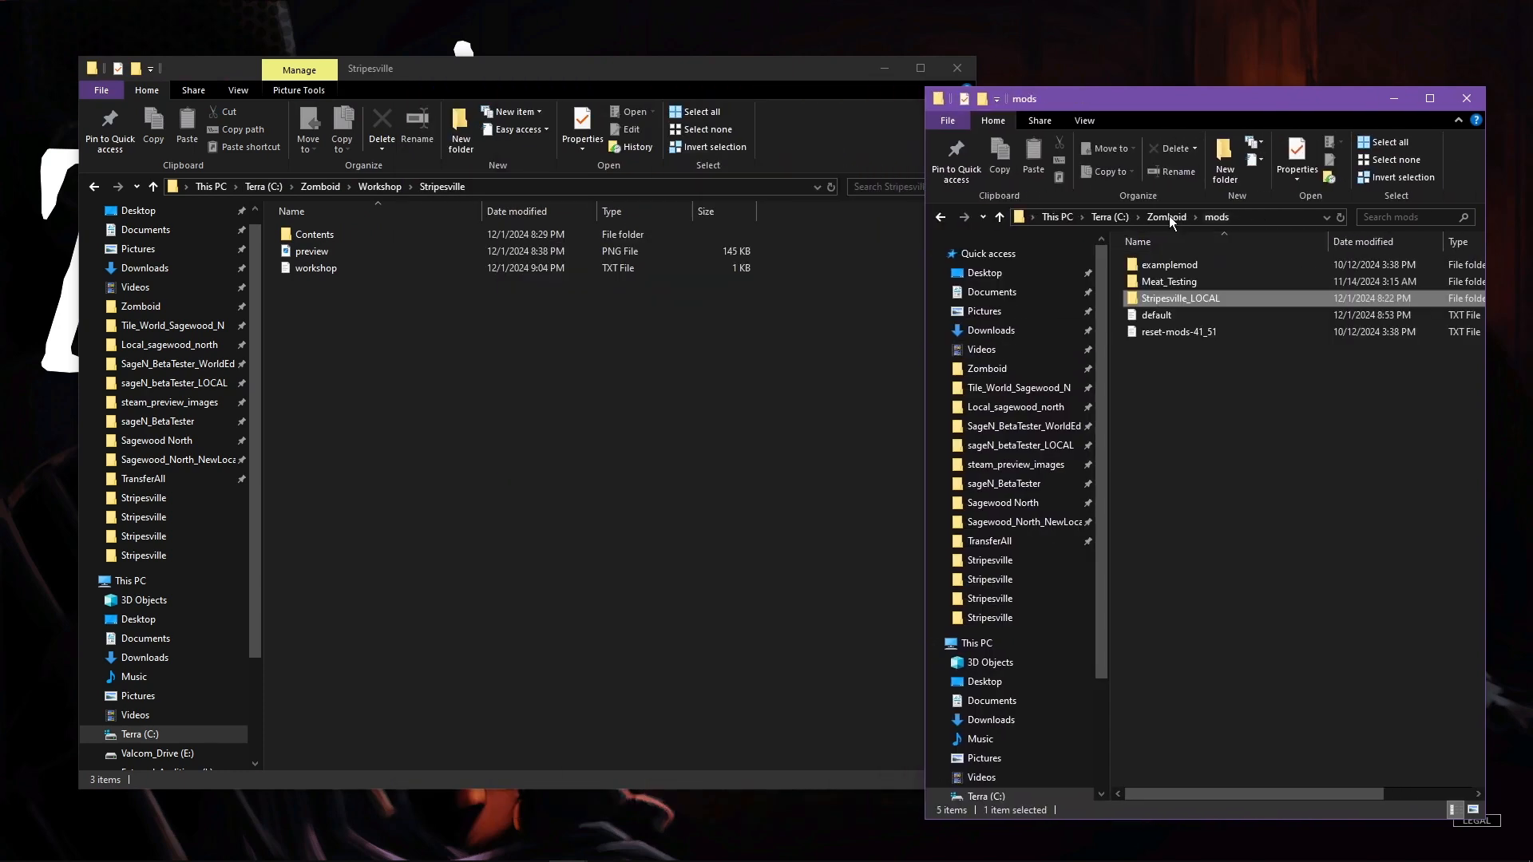
pyautogui.doubleClick(1179, 297)
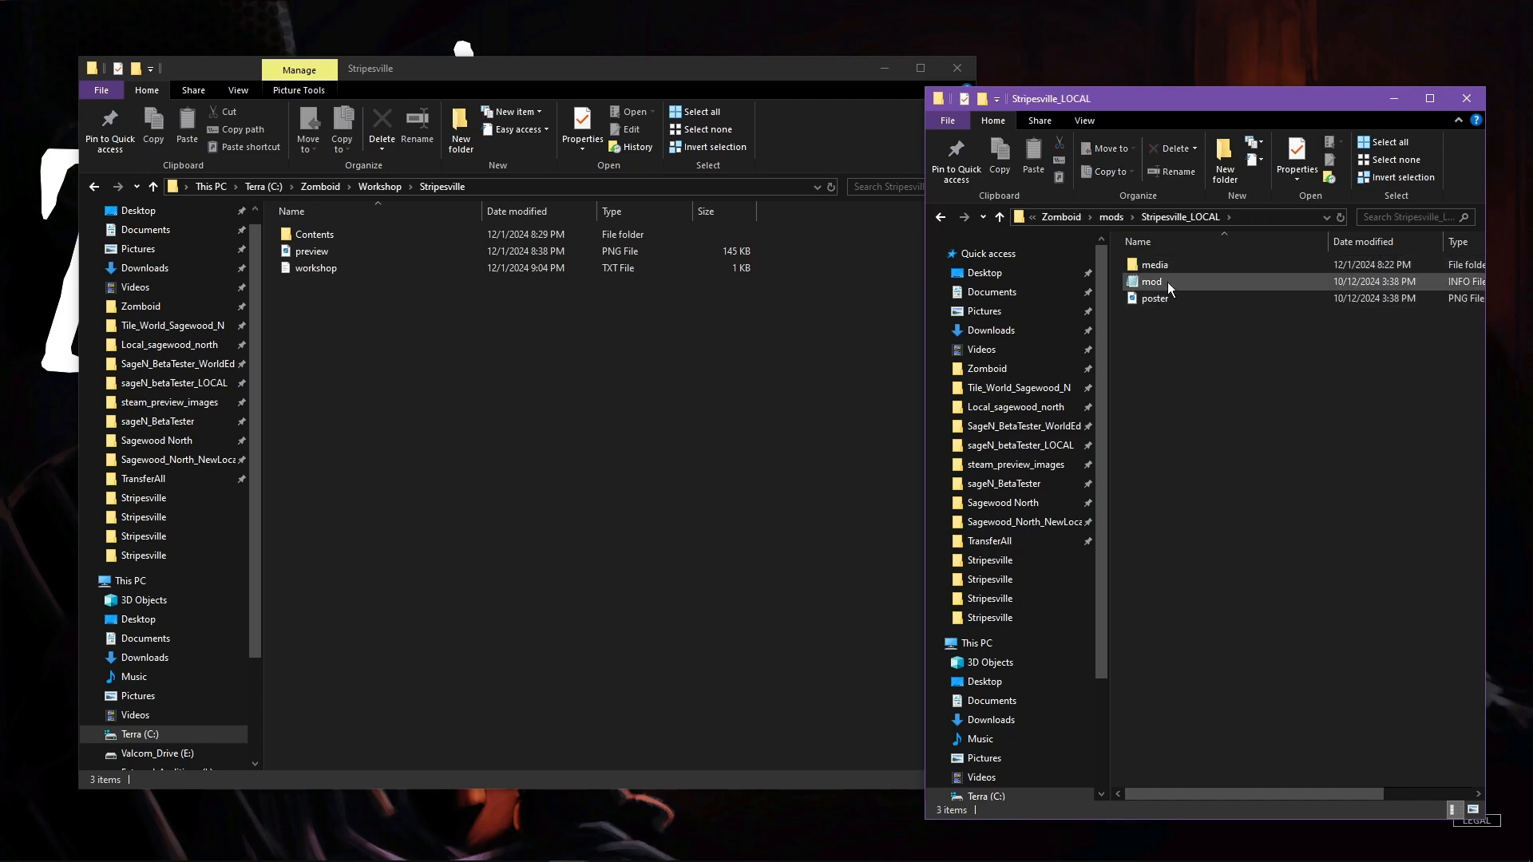
# - Try to delete the media folder, mod file and poster from Stripesville_LOCAL
pyautogui.moveTo(1178, 319); pyautogui.dragTo(1148, 260)
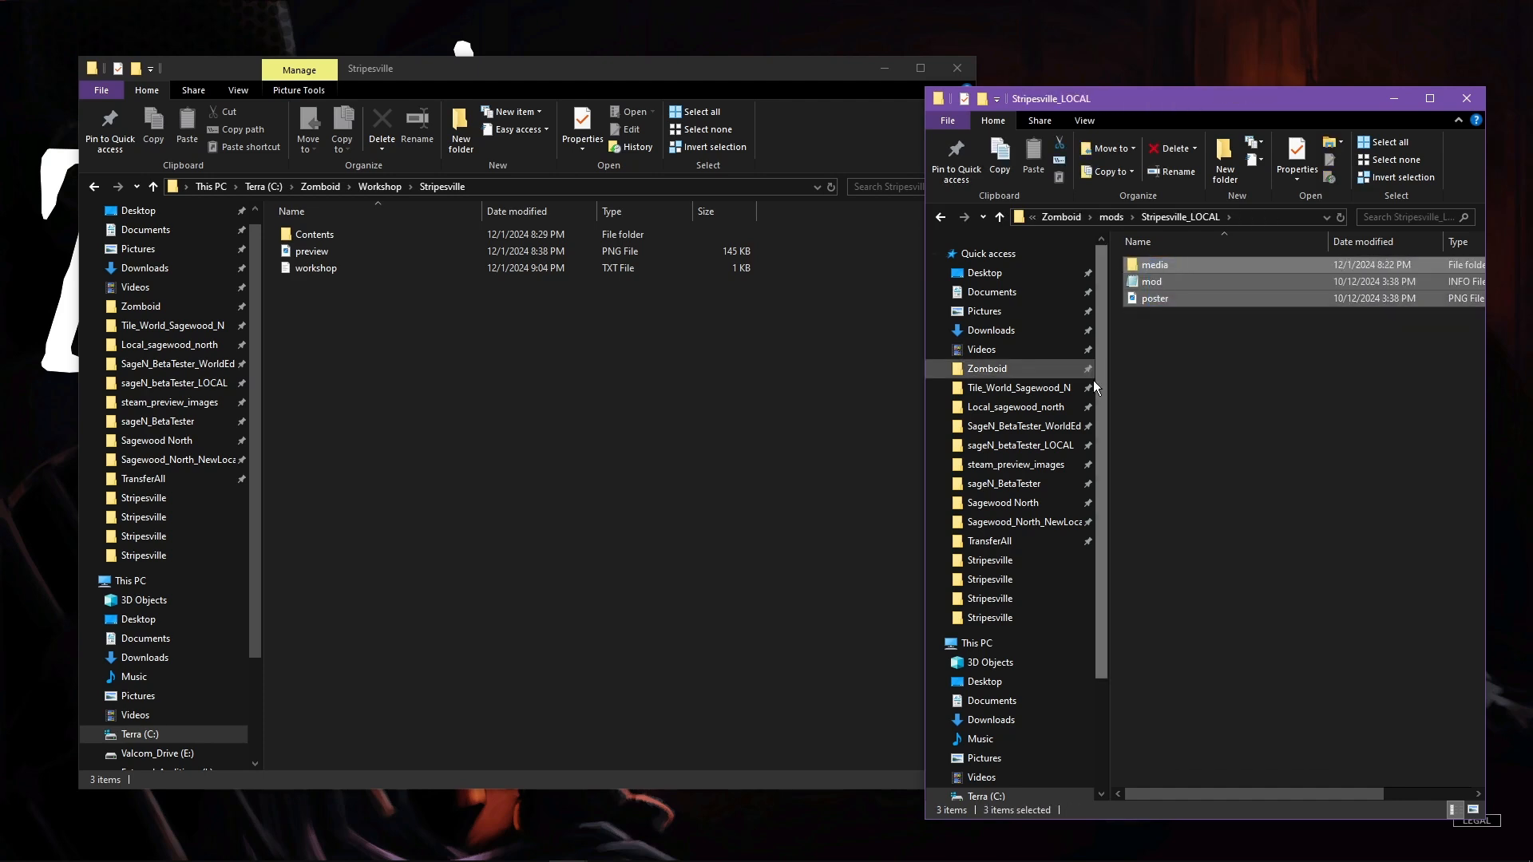
pyautogui.press('Delete')
pyautogui.press('Return')
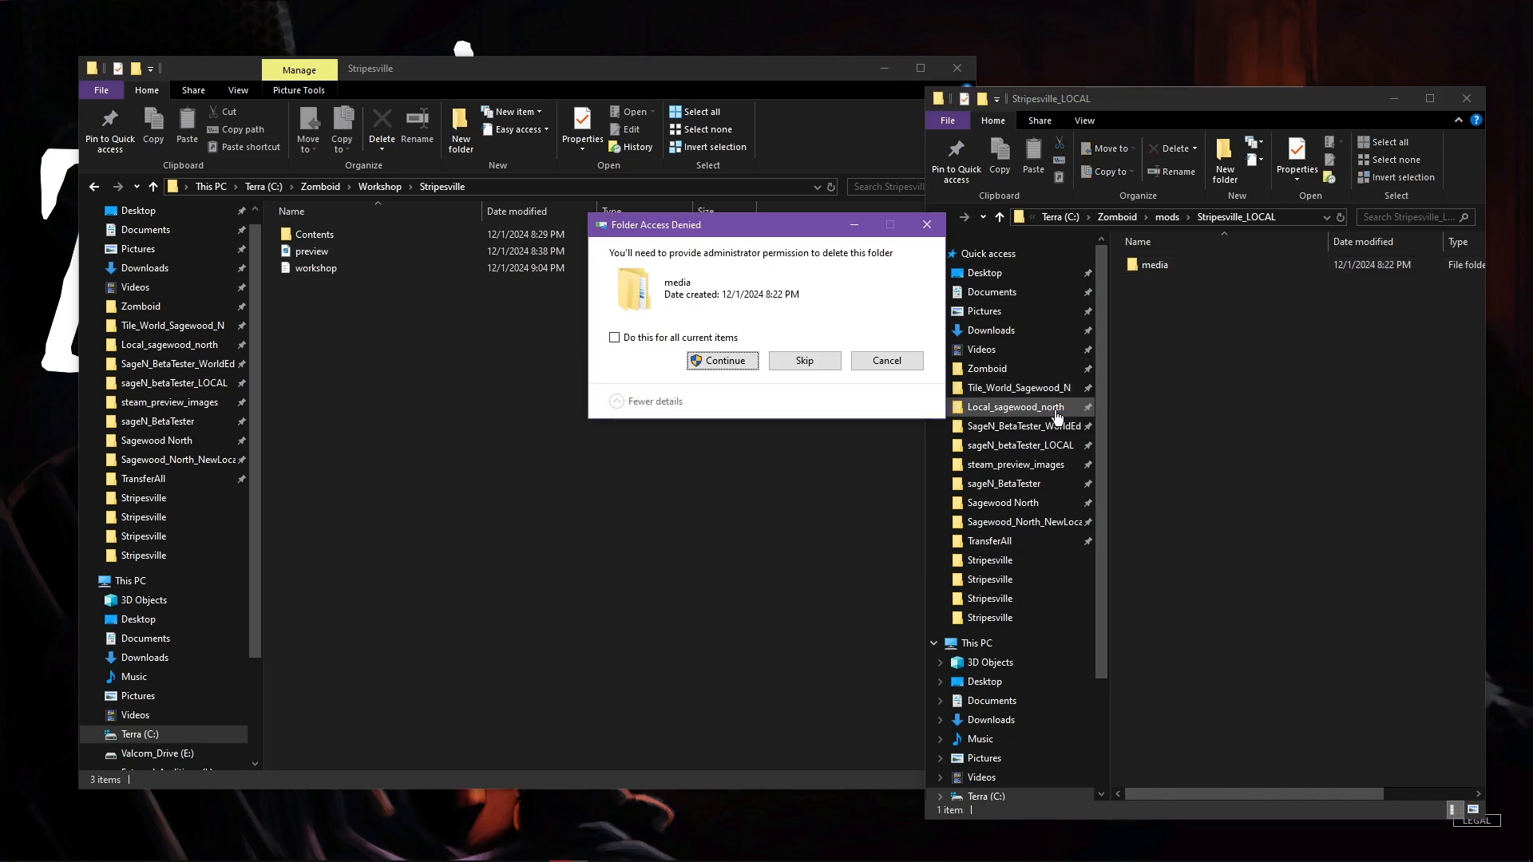
pyautogui.click(701, 360)
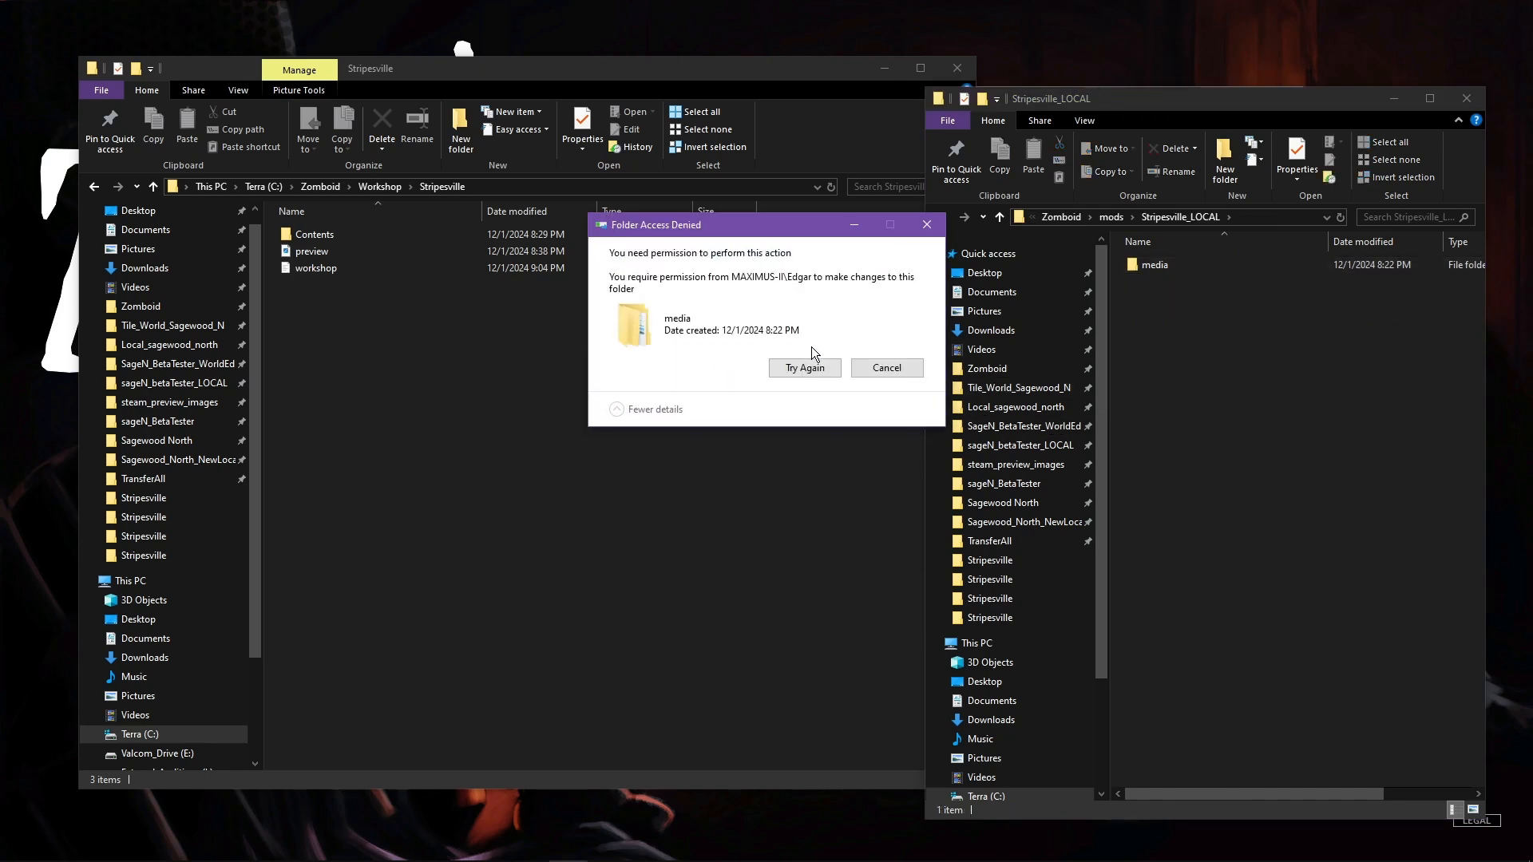
pyautogui.click(879, 369)
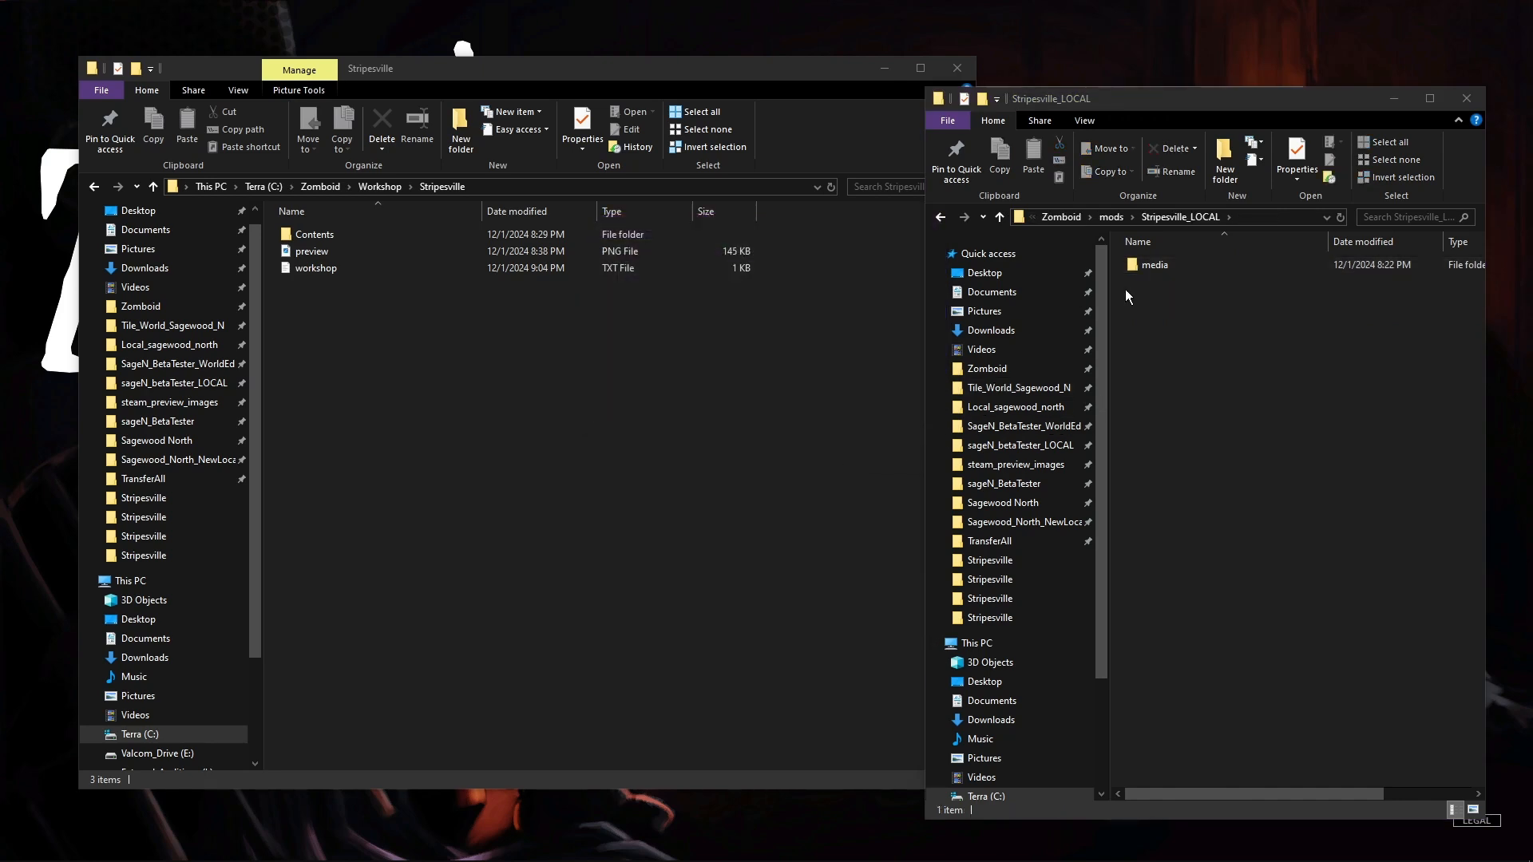
# - Copy media, mod and poster from Workshop\Stripesville\Contents\mods\Stripesville into Stripesville_LOCAL, replacing the files in the destination
pyautogui.doubleClick(327, 233)
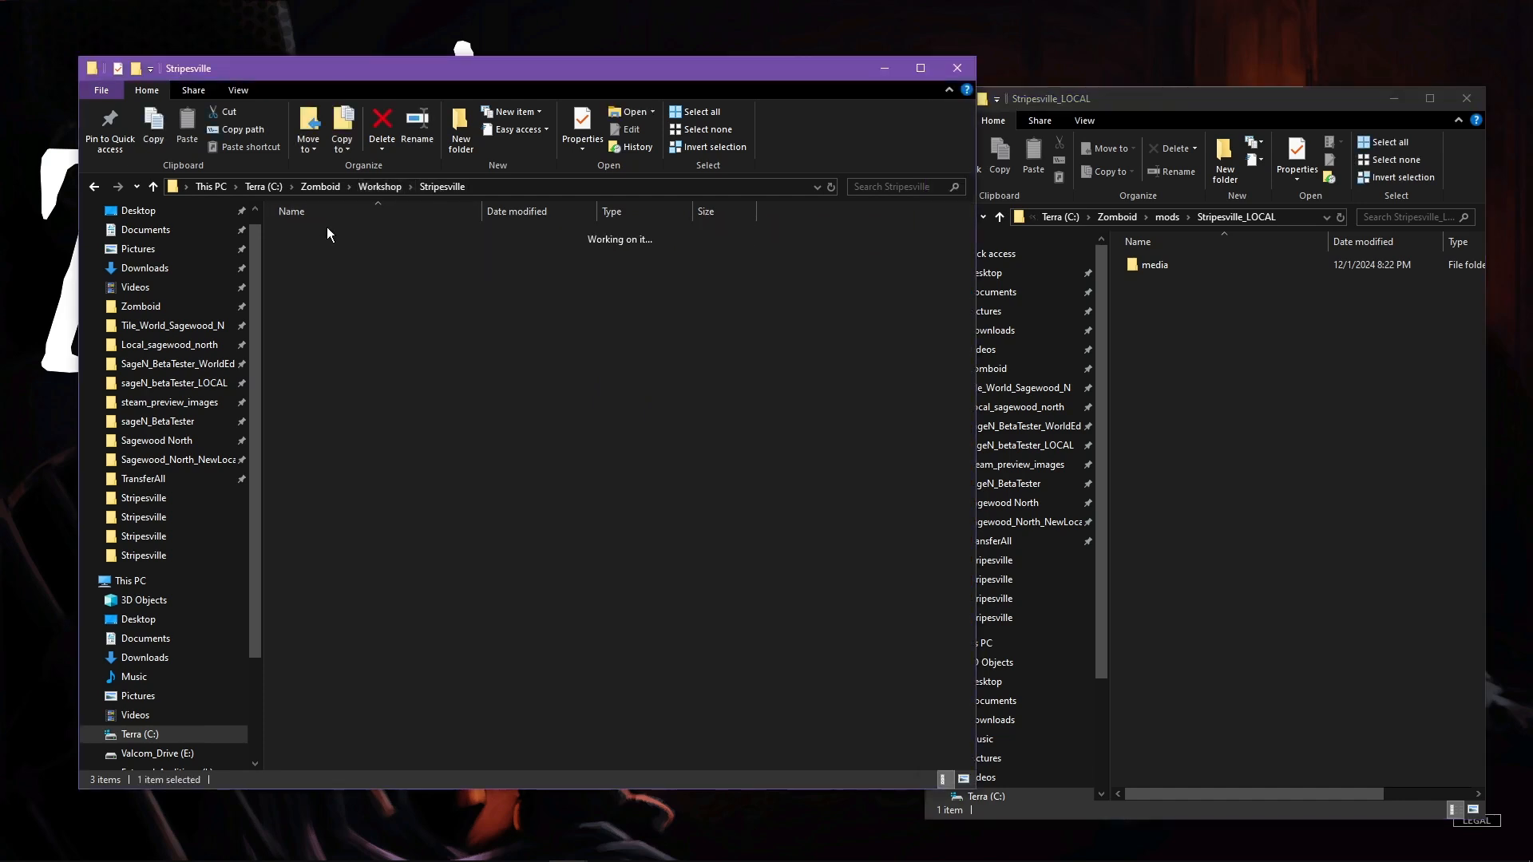
pyautogui.doubleClick(334, 237)
pyautogui.doubleClick(334, 236)
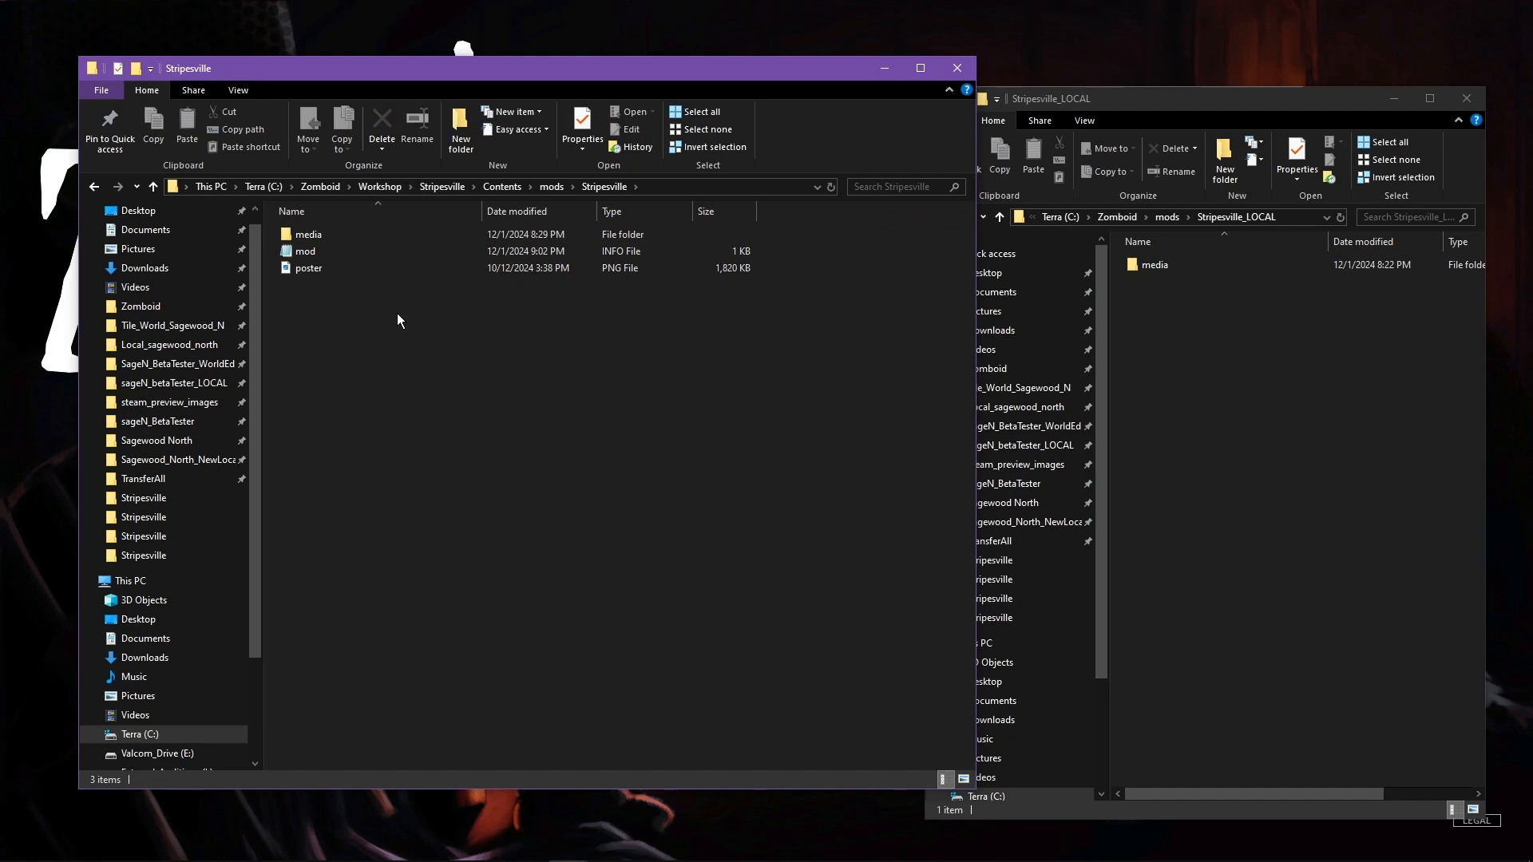
pyautogui.moveTo(399, 317); pyautogui.dragTo(315, 235)
pyautogui.hotkey('ctrl', 'c')
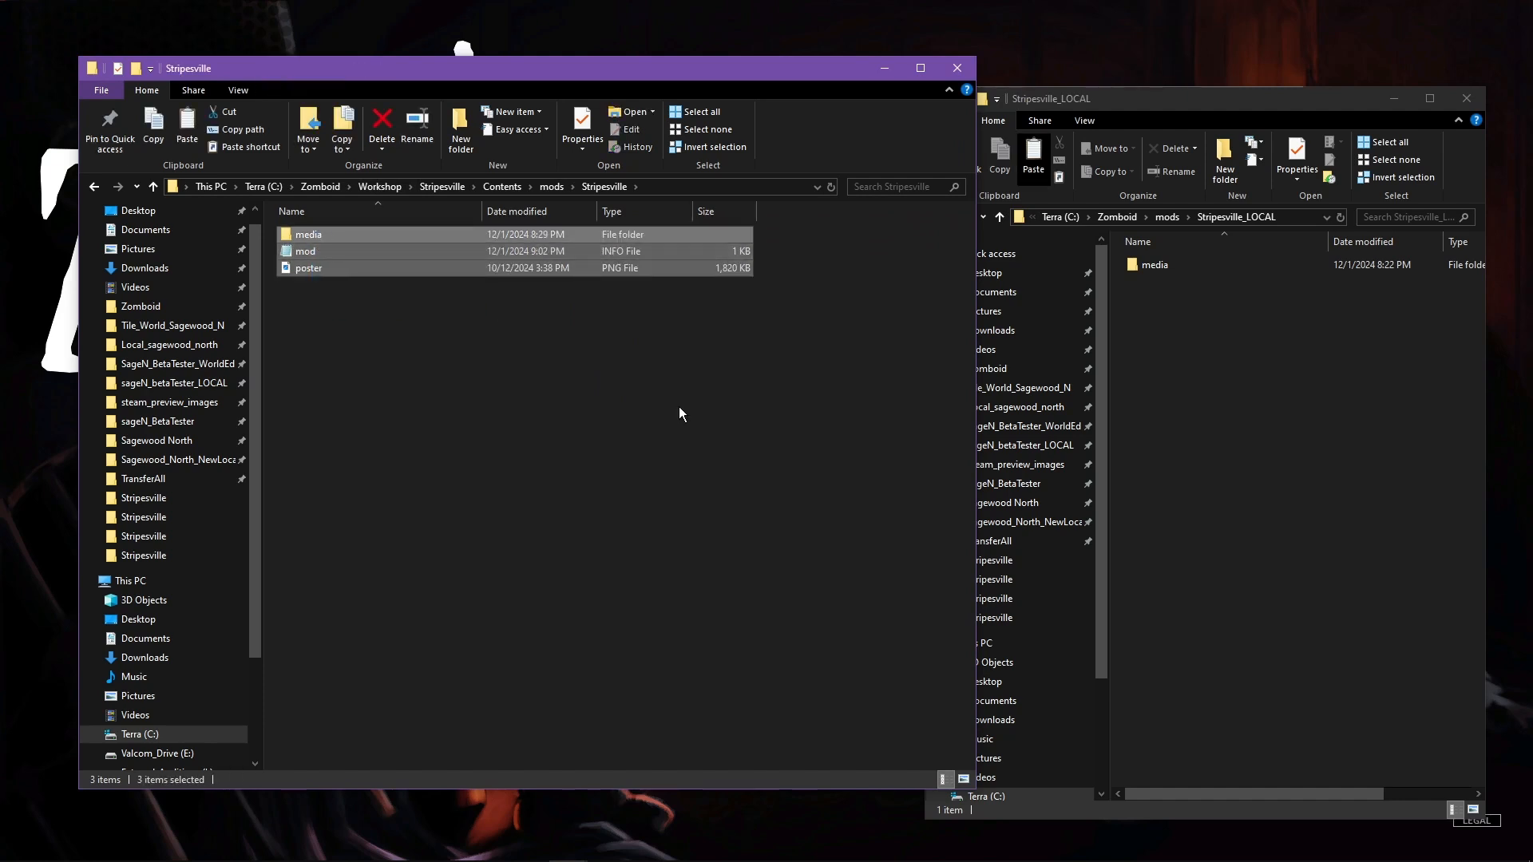
pyautogui.click(1290, 404)
pyautogui.hotkey('ctrl', 'v')
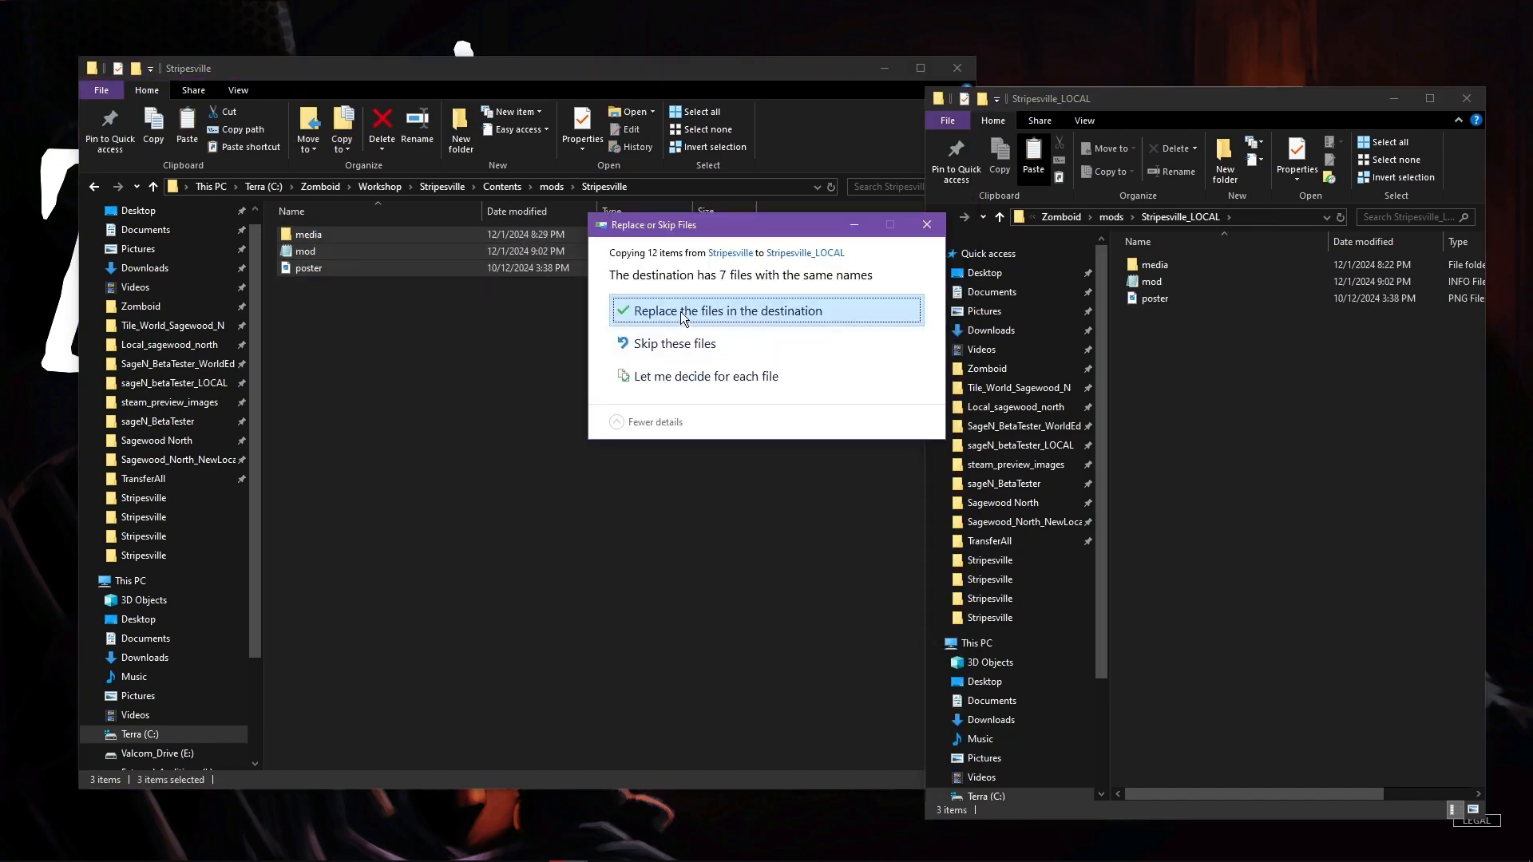
pyautogui.click(680, 311)
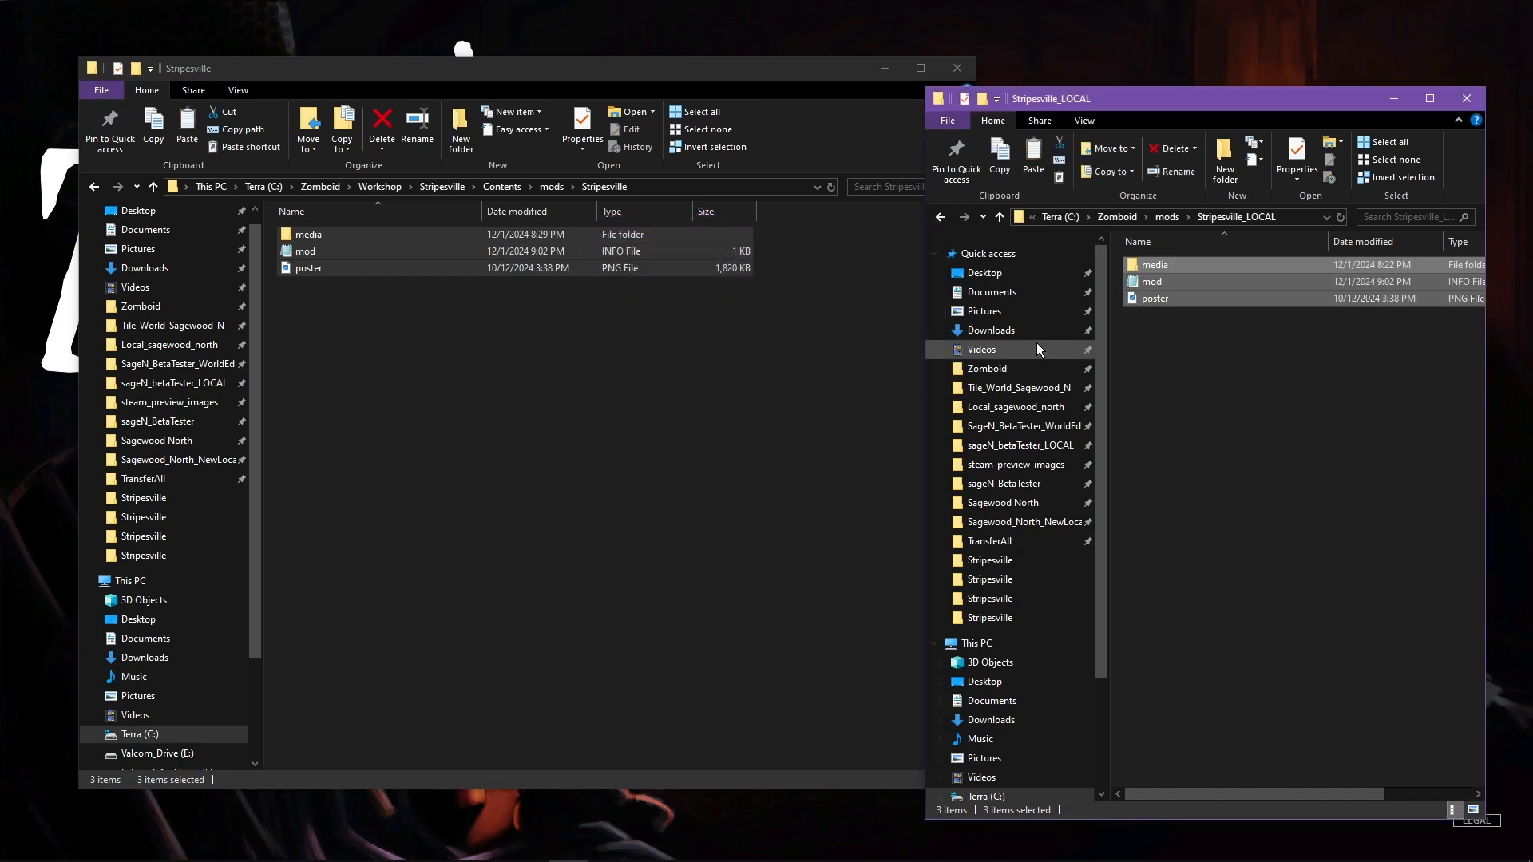
# - Shift the Stripesville_LOCAL window to partly overlap the Workshop Stripesville window and bring the Workshop window to the front
pyautogui.click(1210, 391)
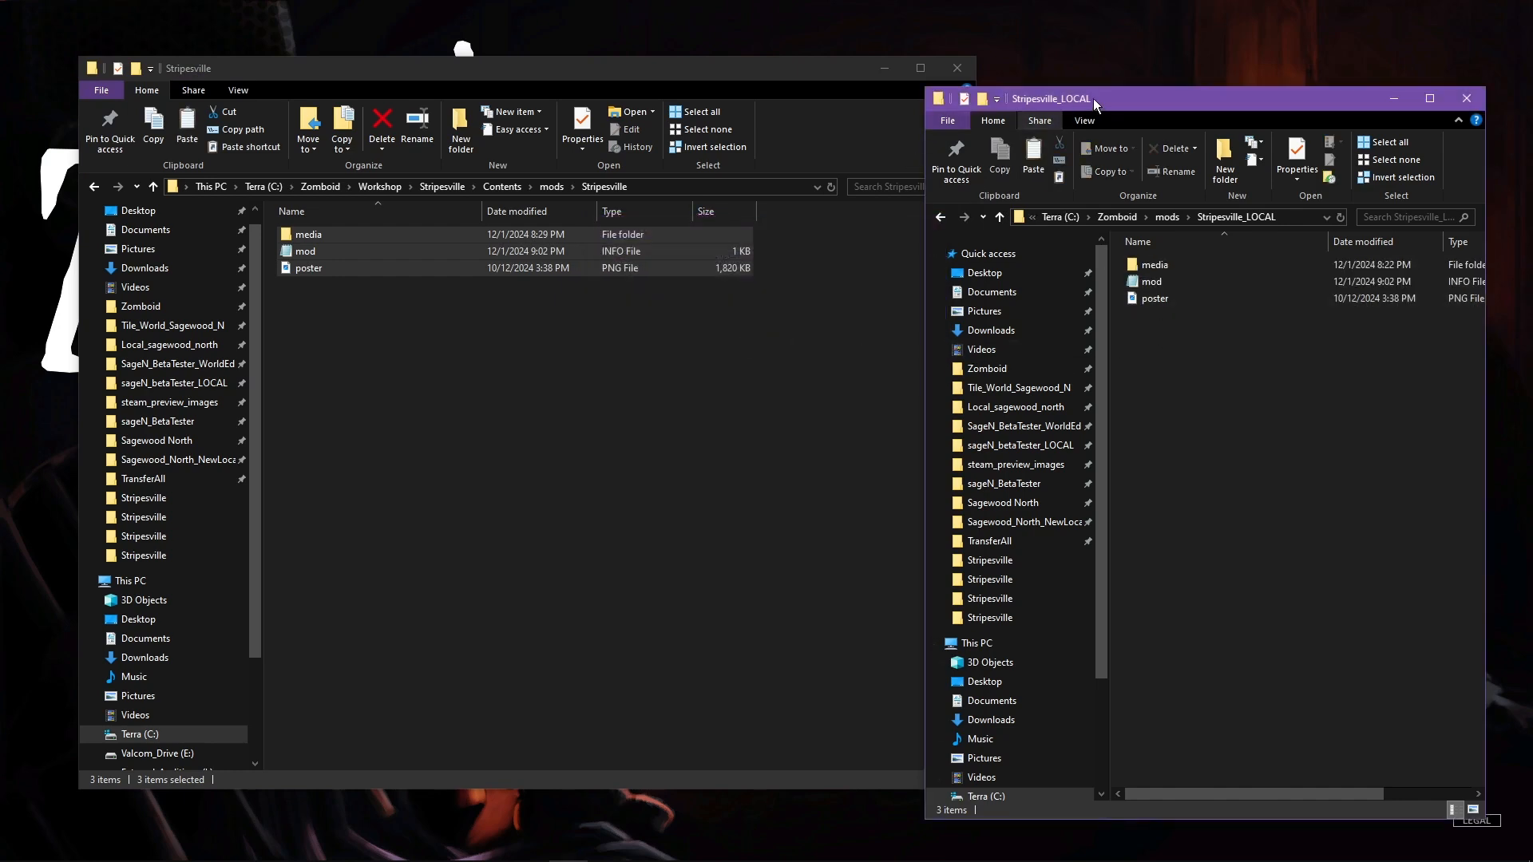
pyautogui.moveTo(1094, 98); pyautogui.dragTo(1006, 89)
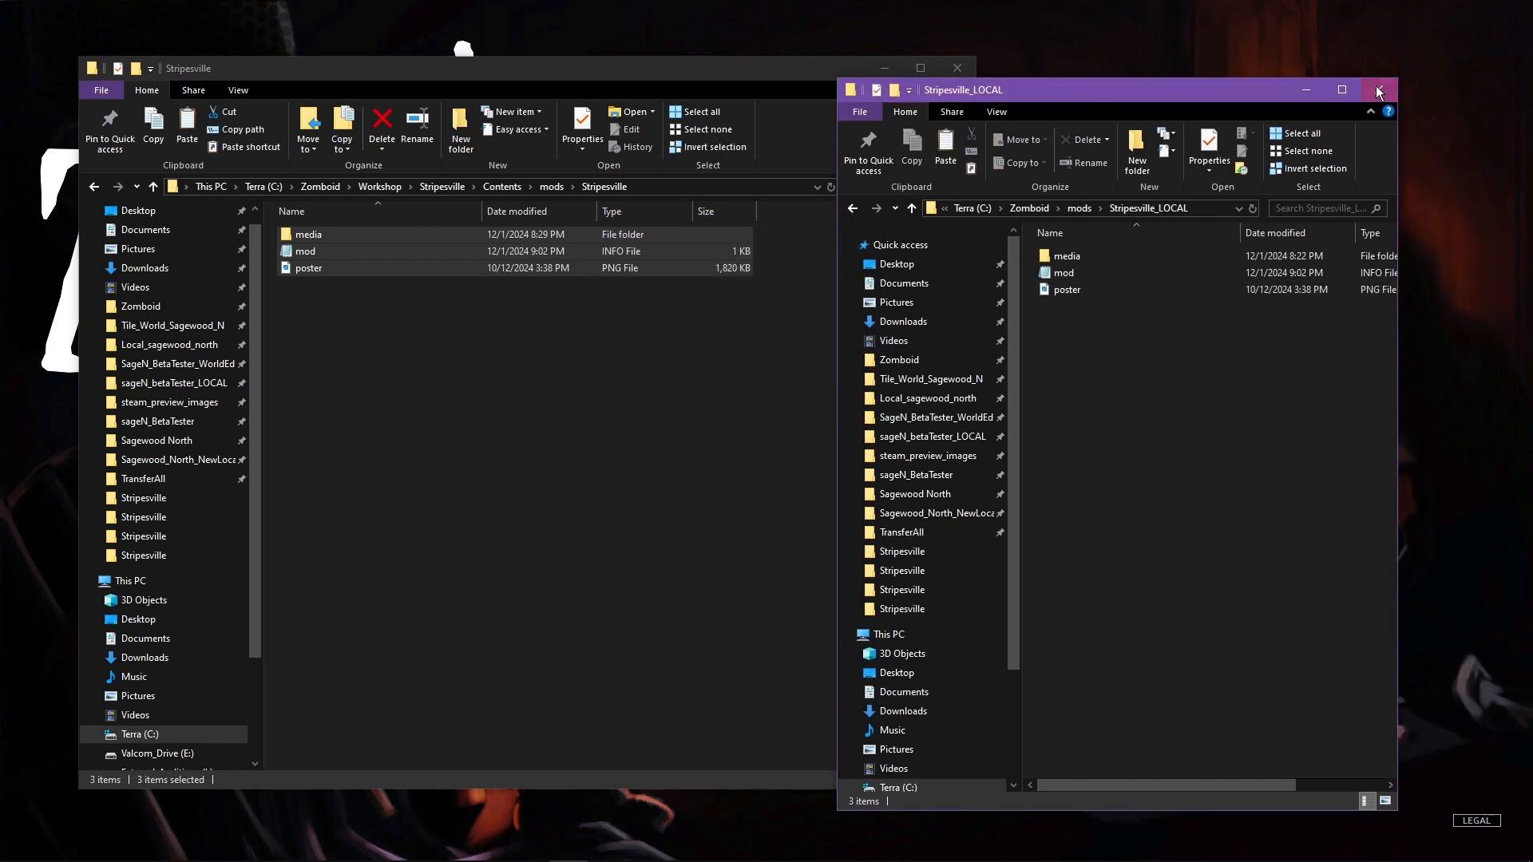
pyautogui.click(323, 77)
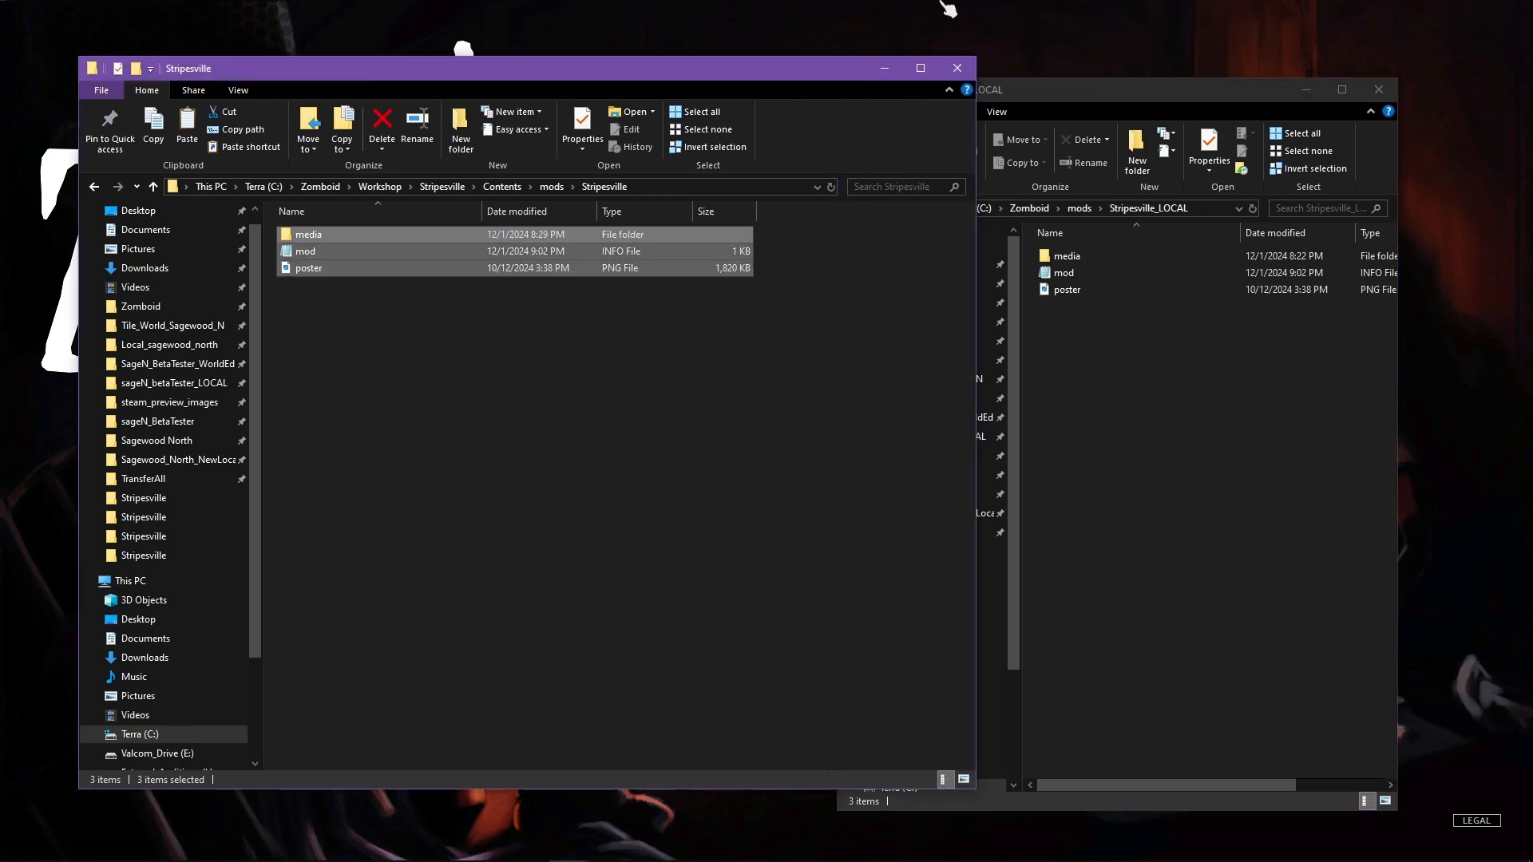
# - Switch to Project Zomboid, browse the spawn locations, and continue with West Point, KY as the starting town
pyautogui.click(948, 8)
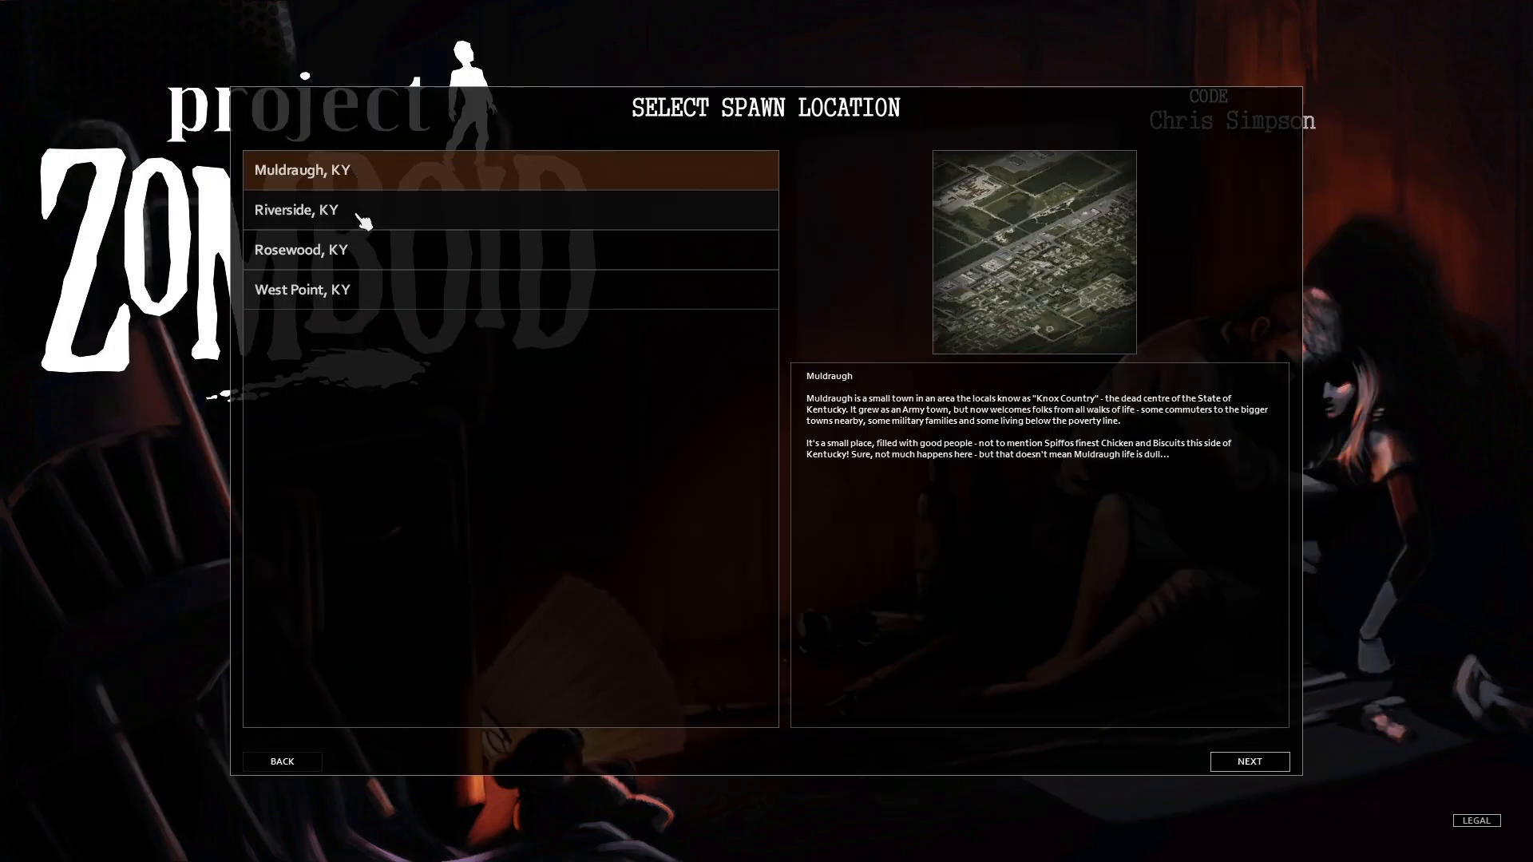
pyautogui.click(395, 214)
pyautogui.click(367, 249)
pyautogui.click(354, 291)
pyautogui.click(394, 212)
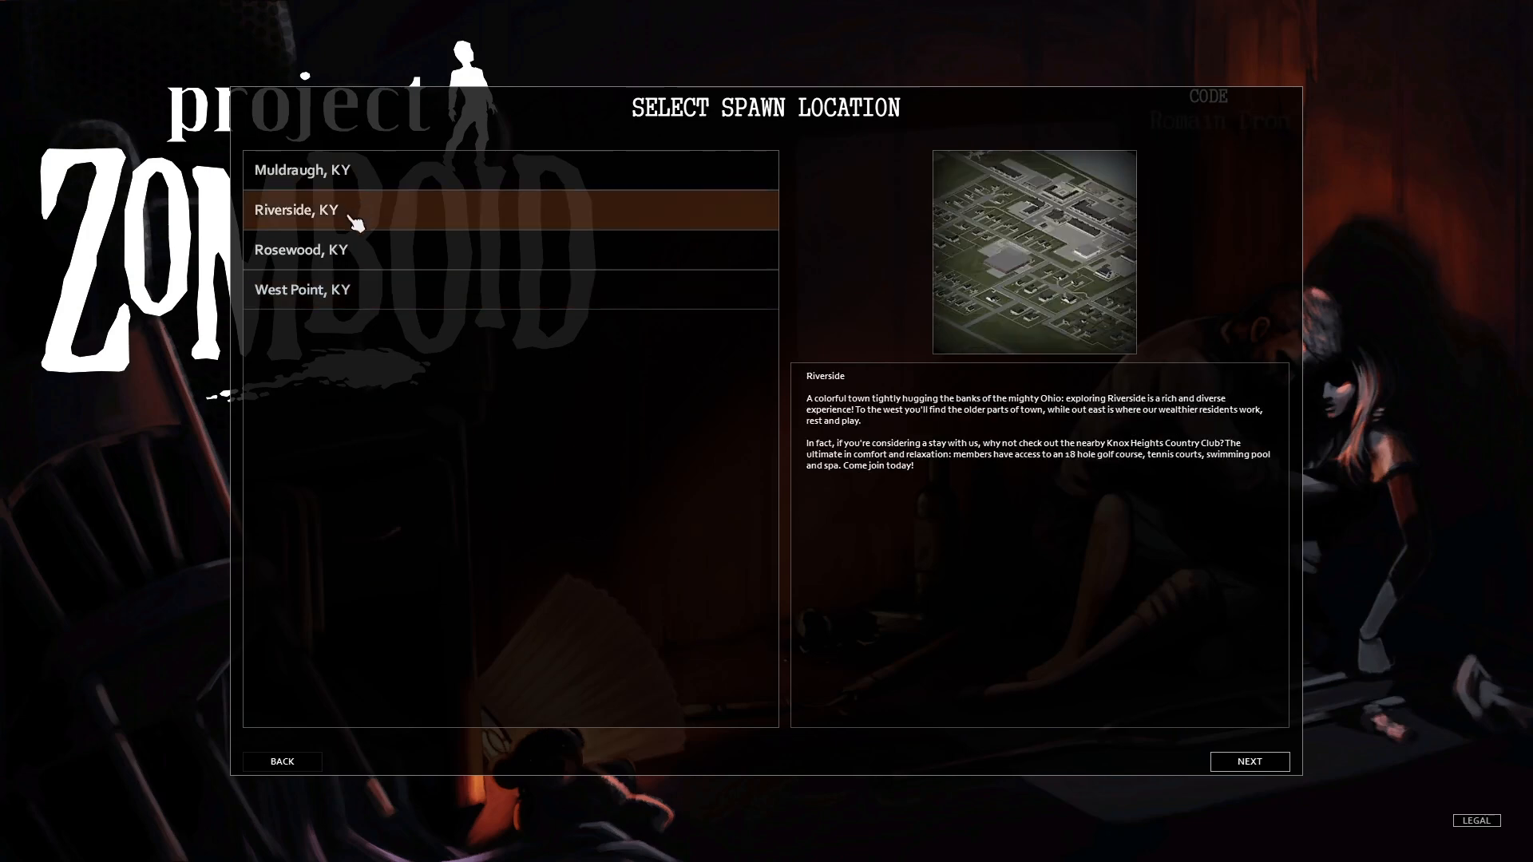
pyautogui.click(375, 250)
pyautogui.click(359, 170)
pyautogui.click(439, 291)
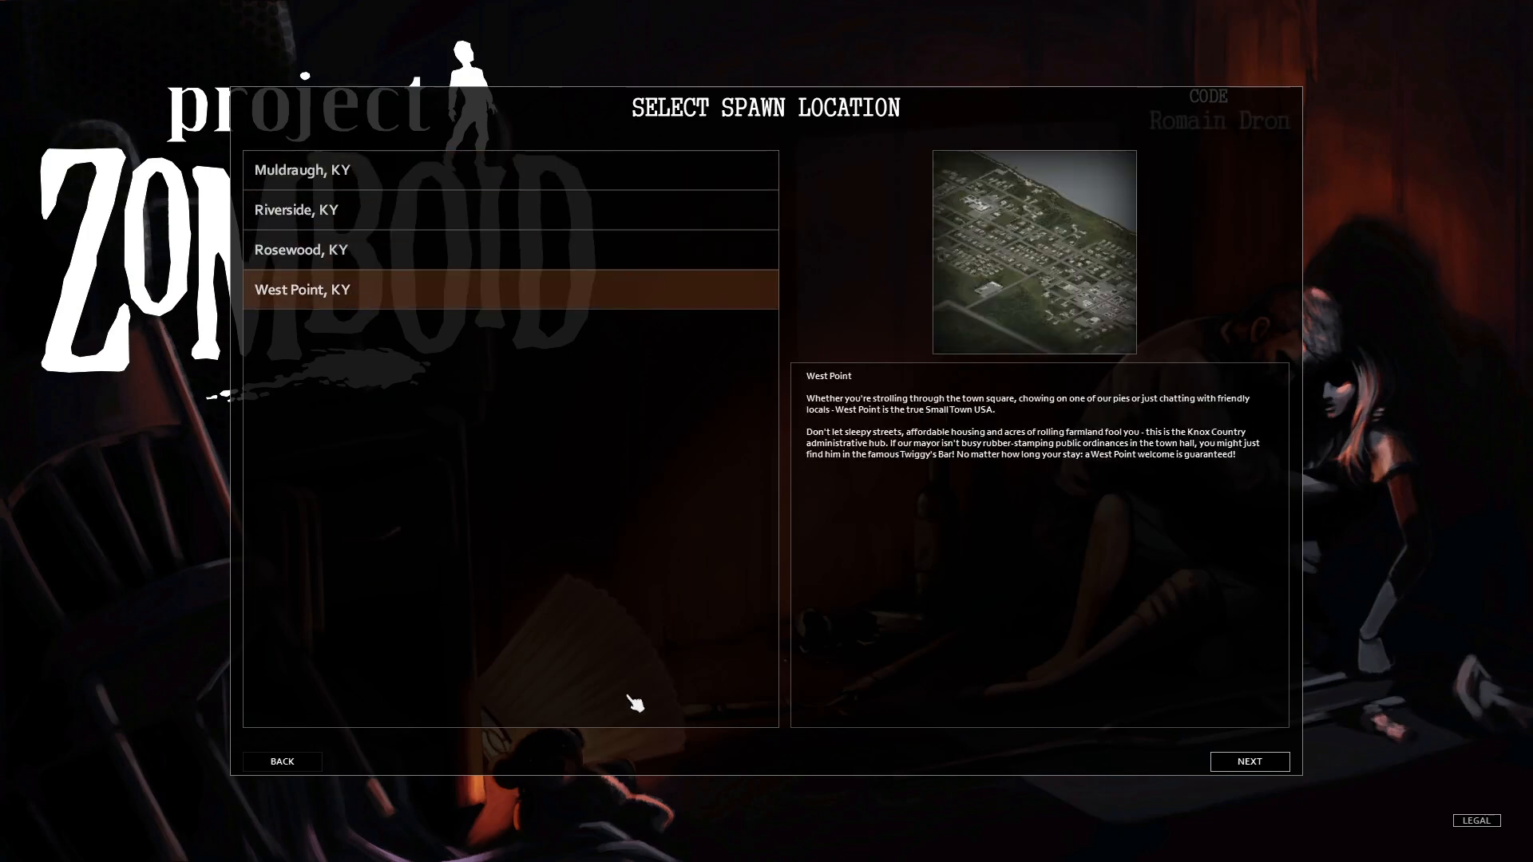
pyautogui.click(1236, 761)
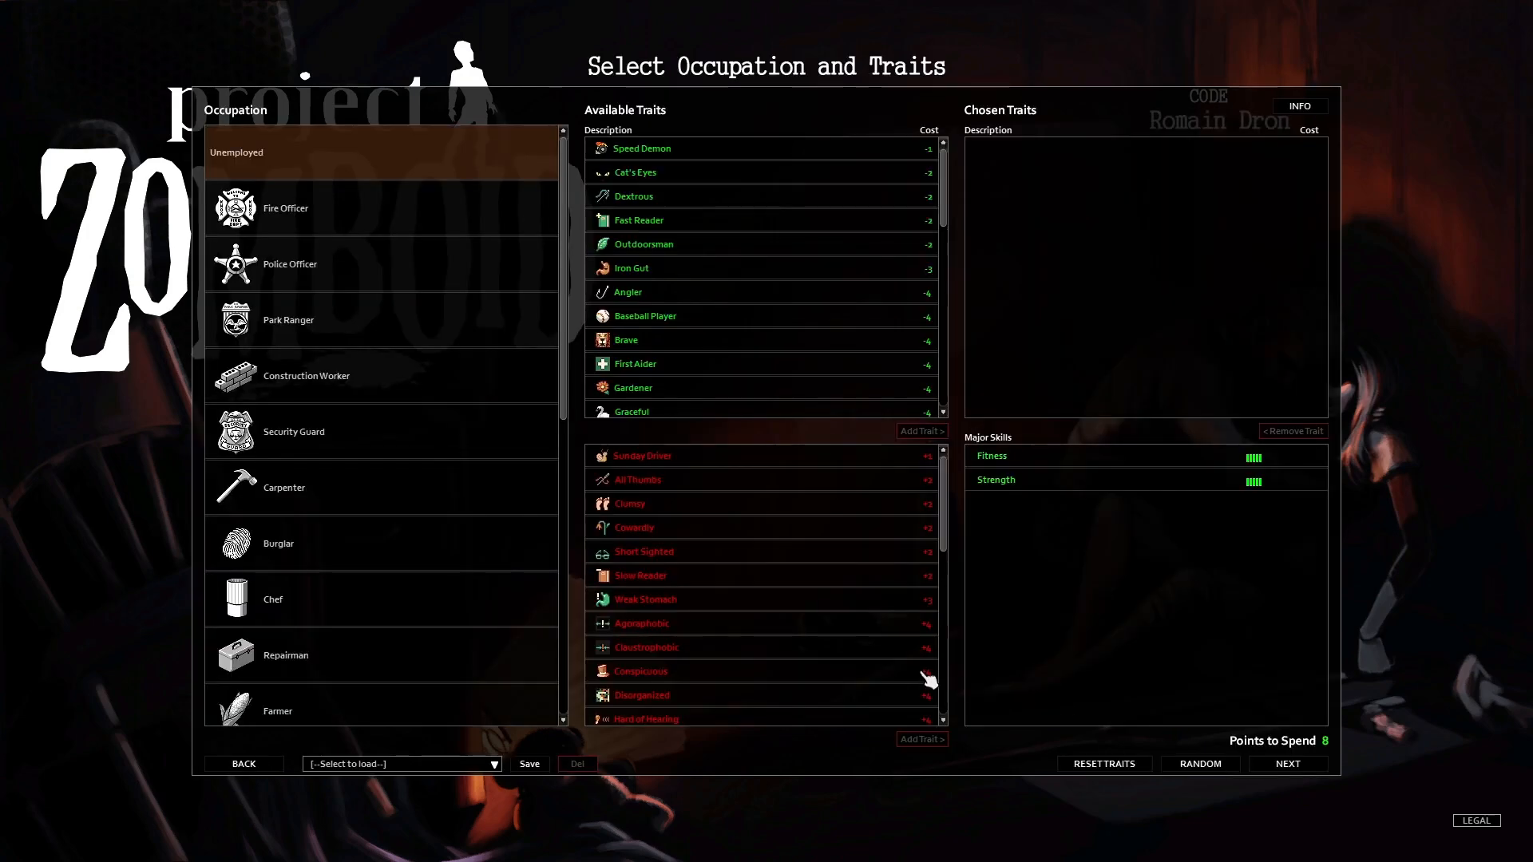
# - Accept the Unemployed occupation without traits, keep the default character, and enter the game world
pyautogui.click(1287, 764)
pyautogui.click(1298, 764)
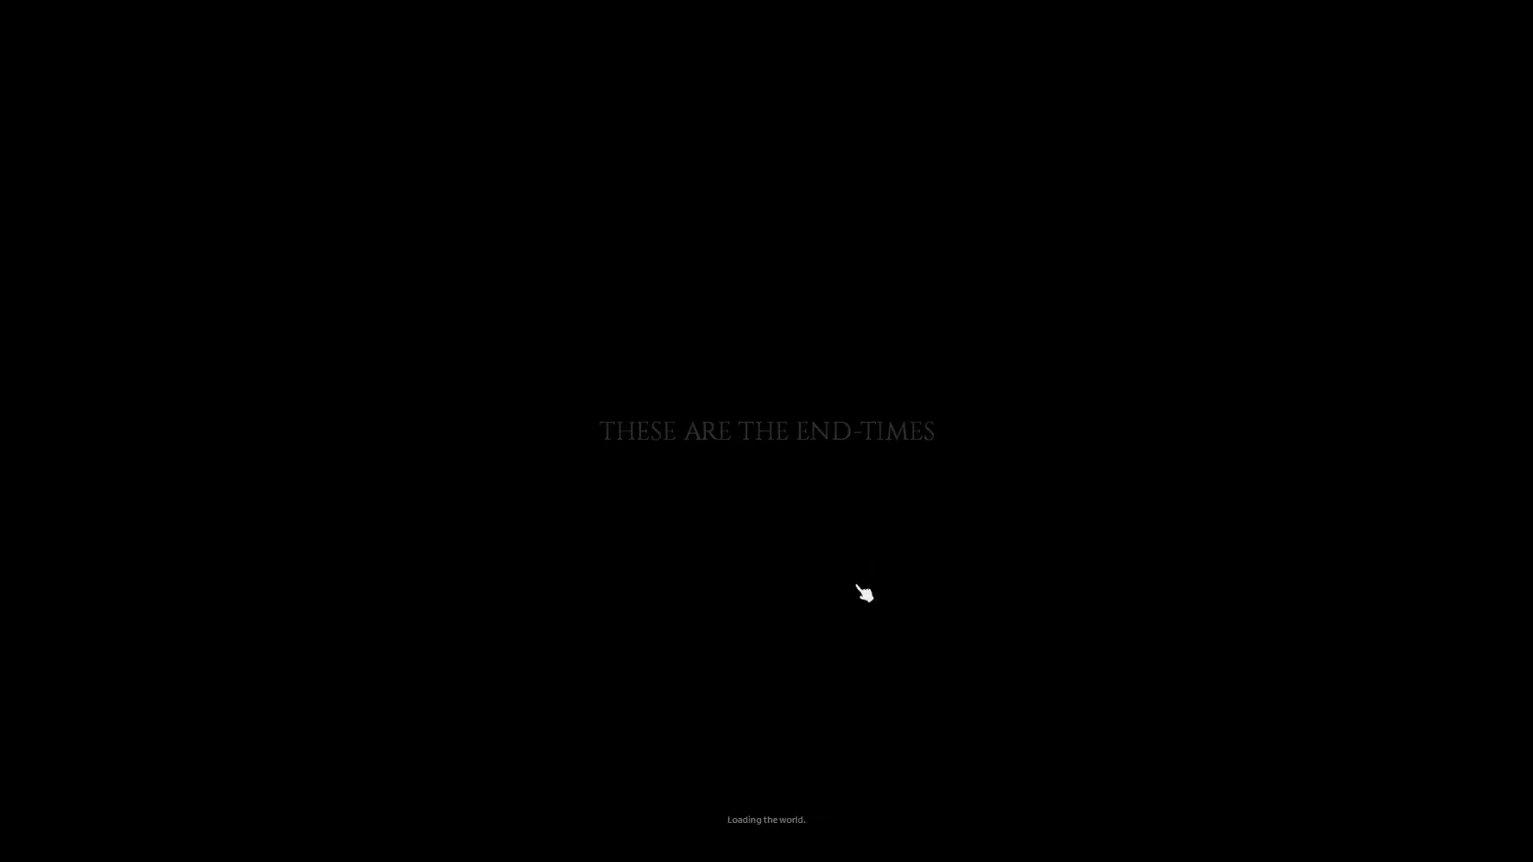
pyautogui.click(772, 604)
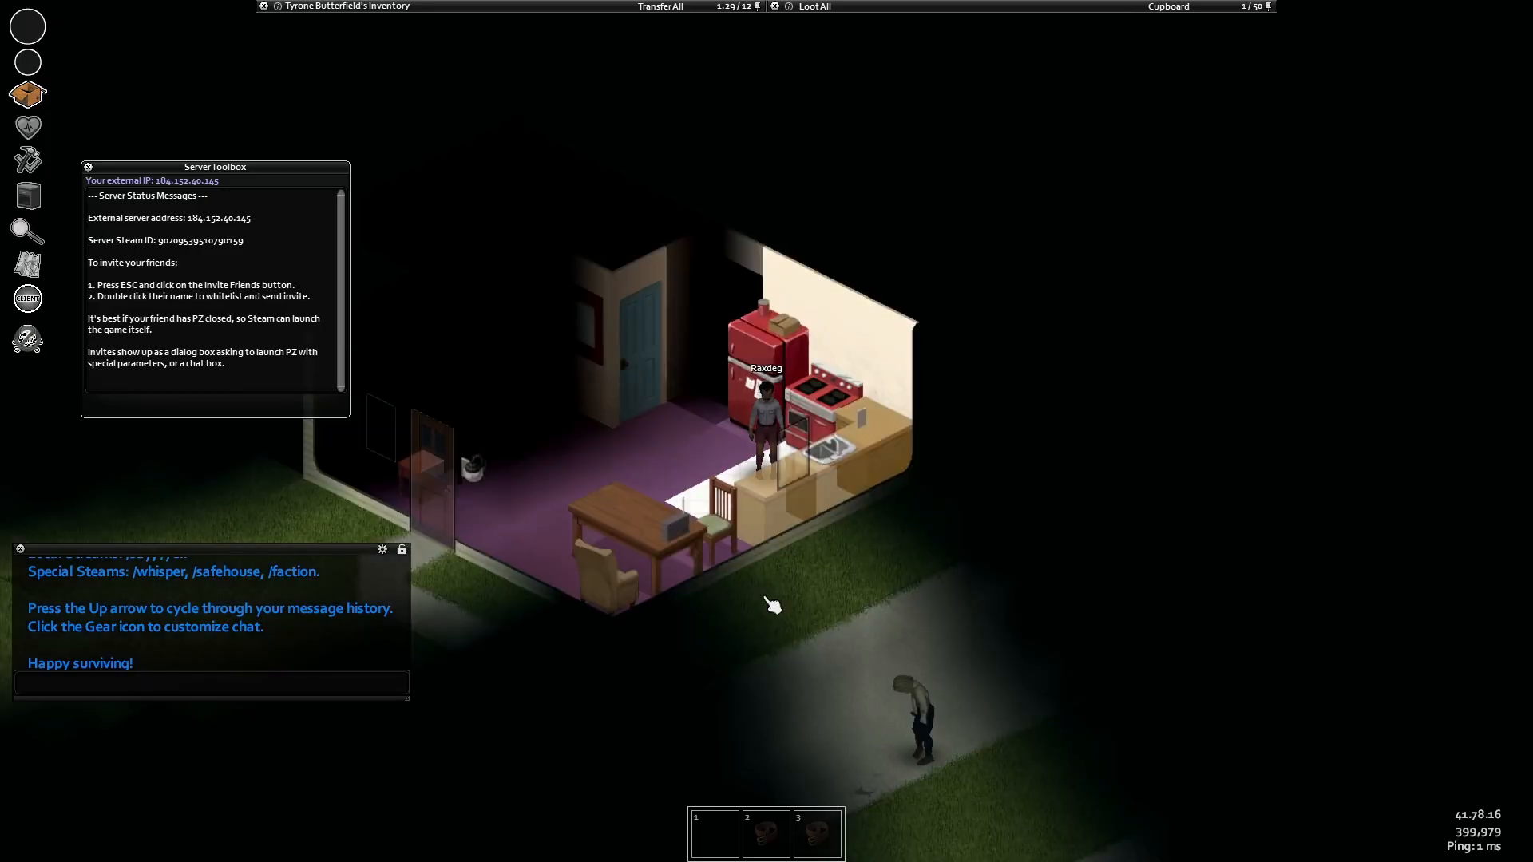
# - Grant the player's own username admin rights with the /setaccesslevel chat command
pyautogui.write('t')
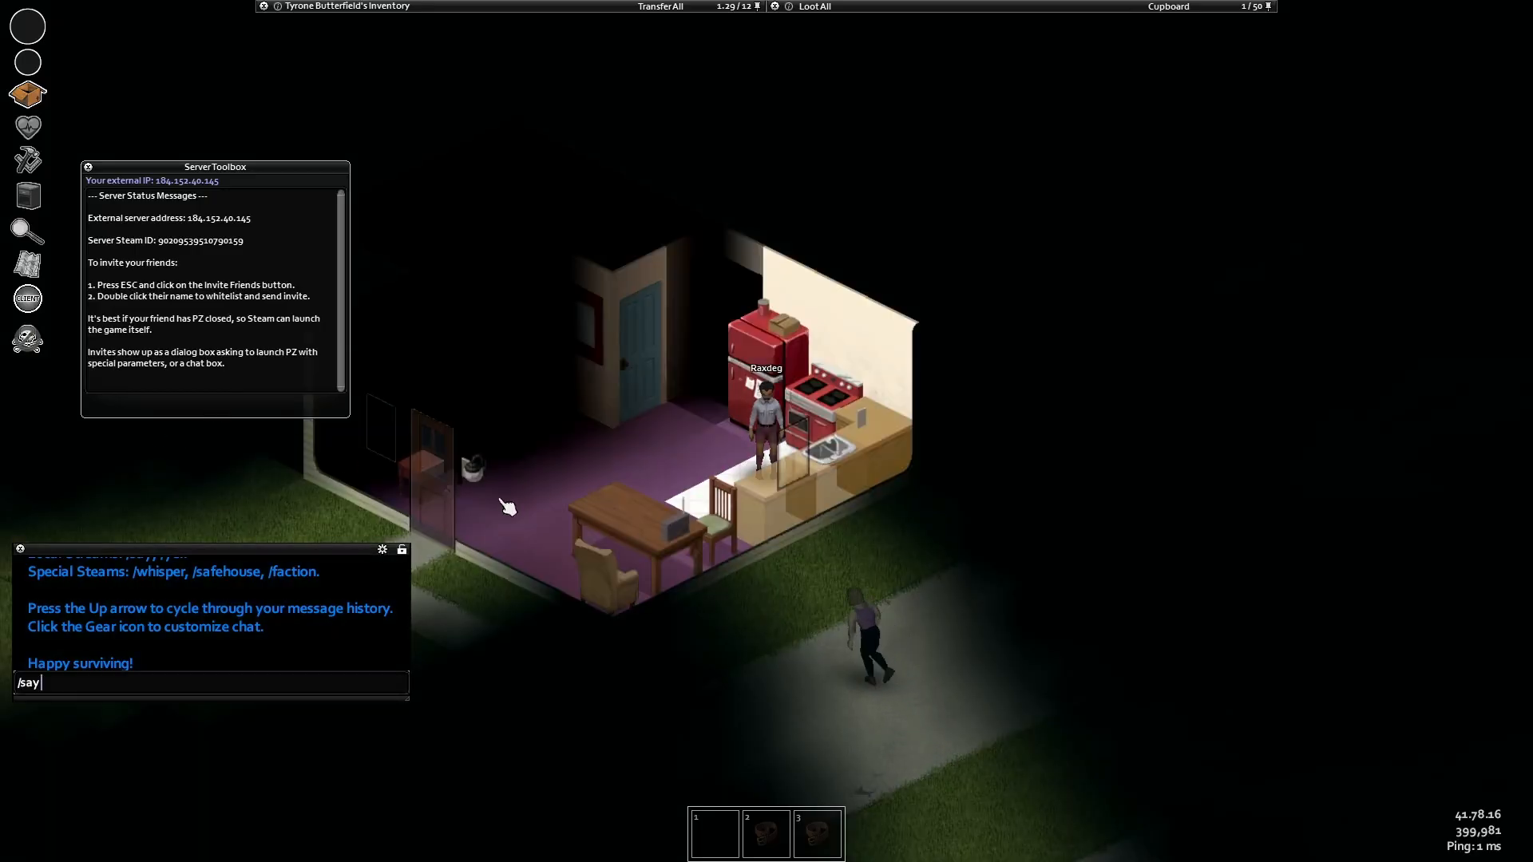
pyautogui.write('/setaccess')
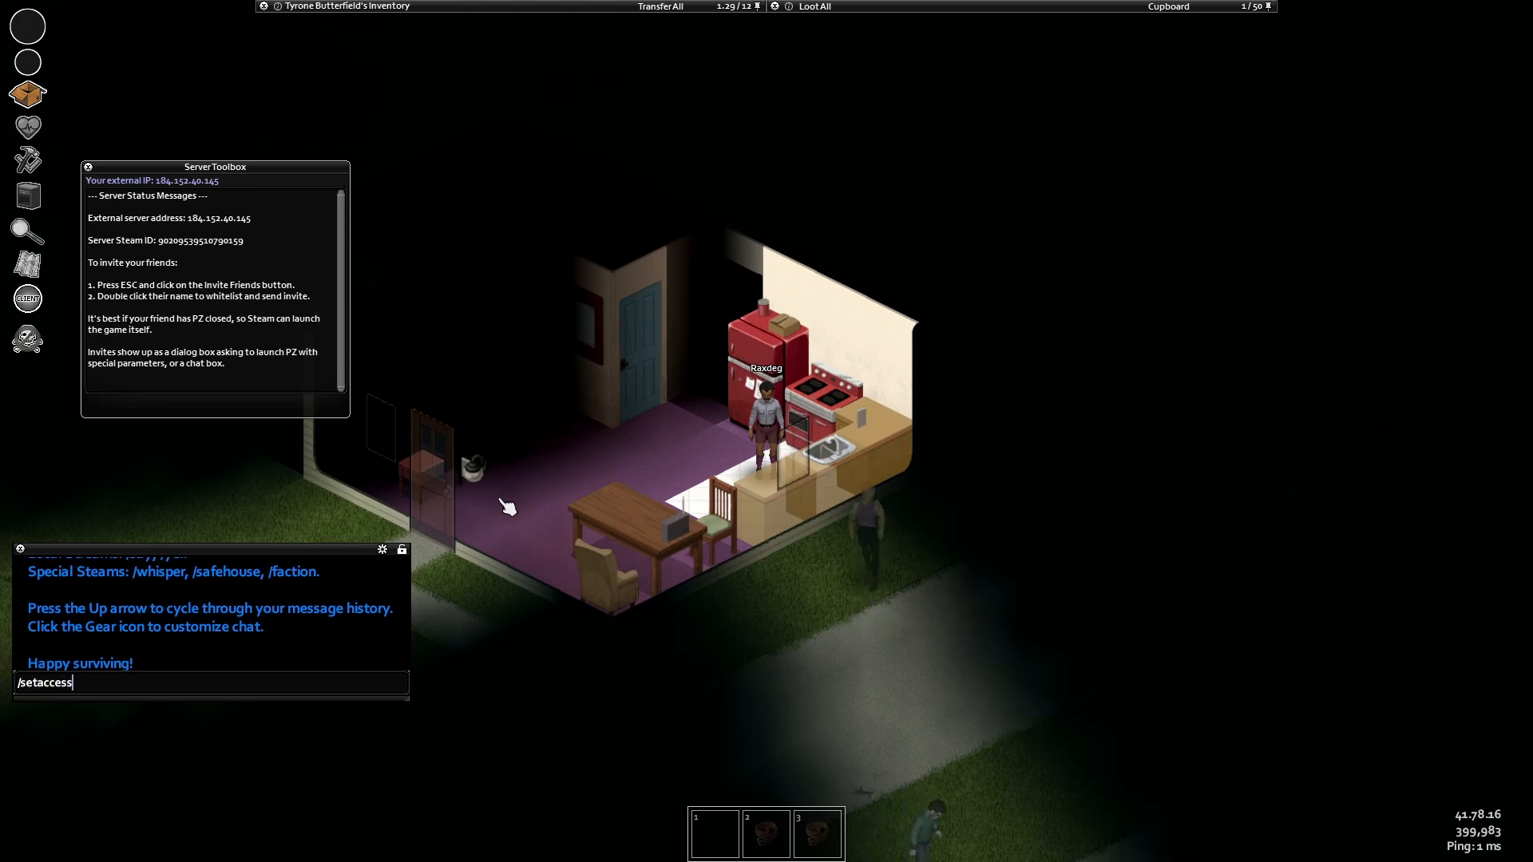
pyautogui.write('level Ra')
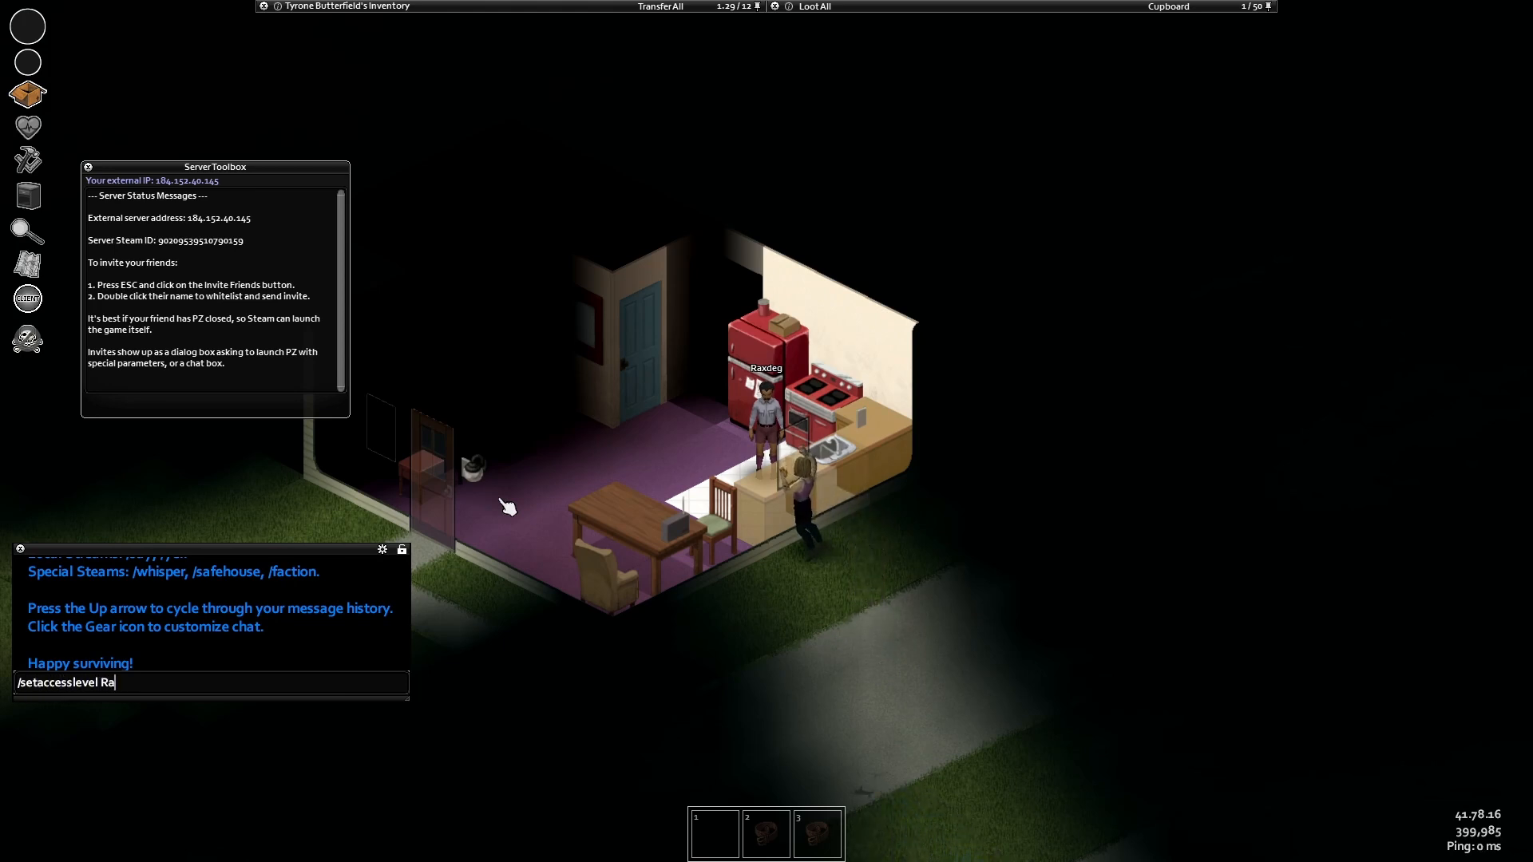
pyautogui.write('xdeg admin')
pyautogui.press('Return')
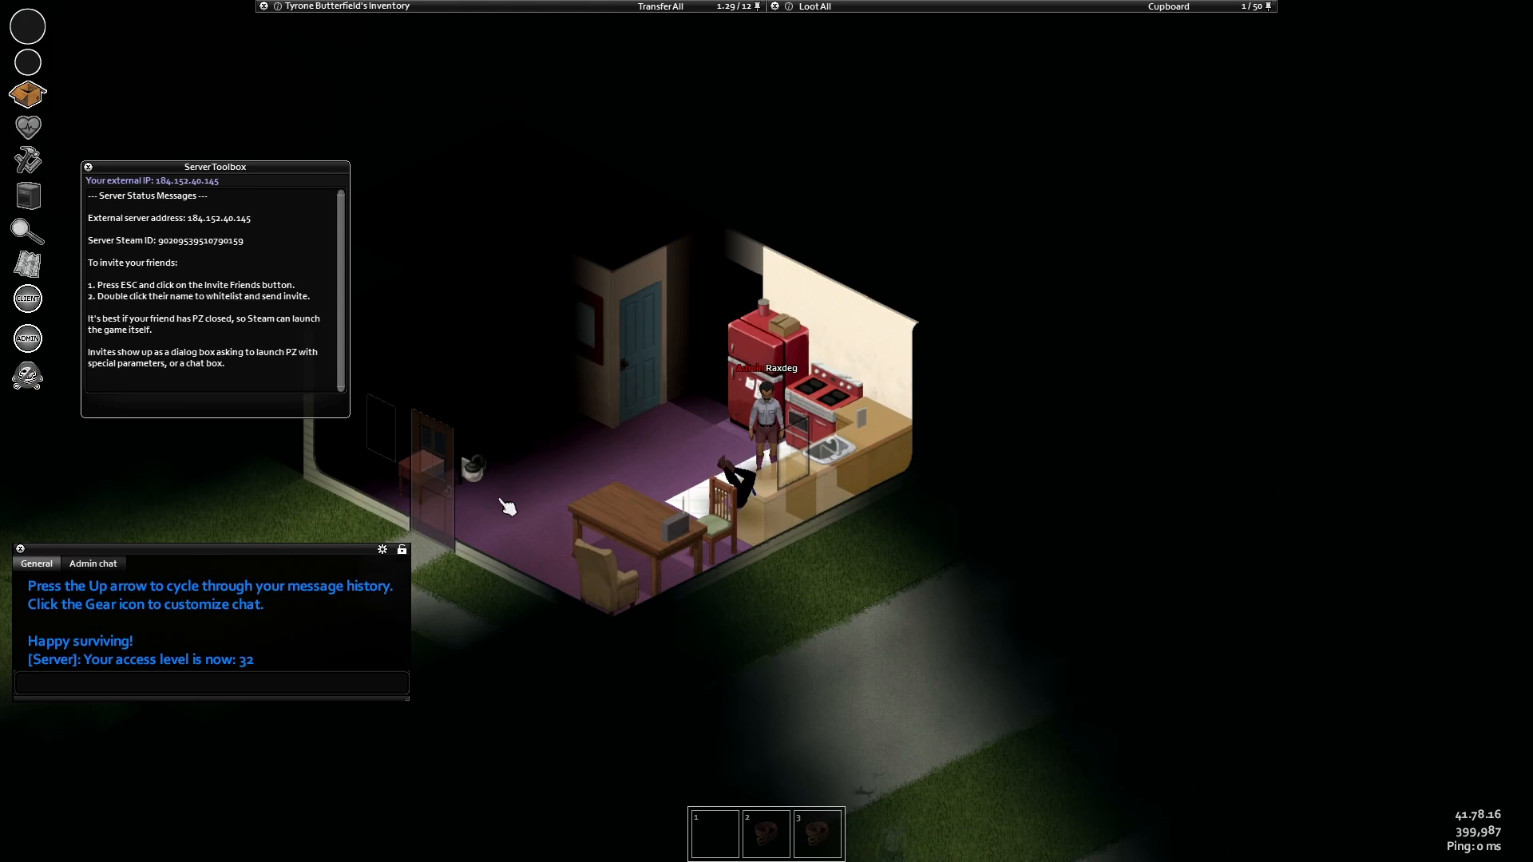
# - Enable Fast Move in the admin powers, save it, and close the Admin Panel and the Server Toolbox
pyautogui.click(33, 340)
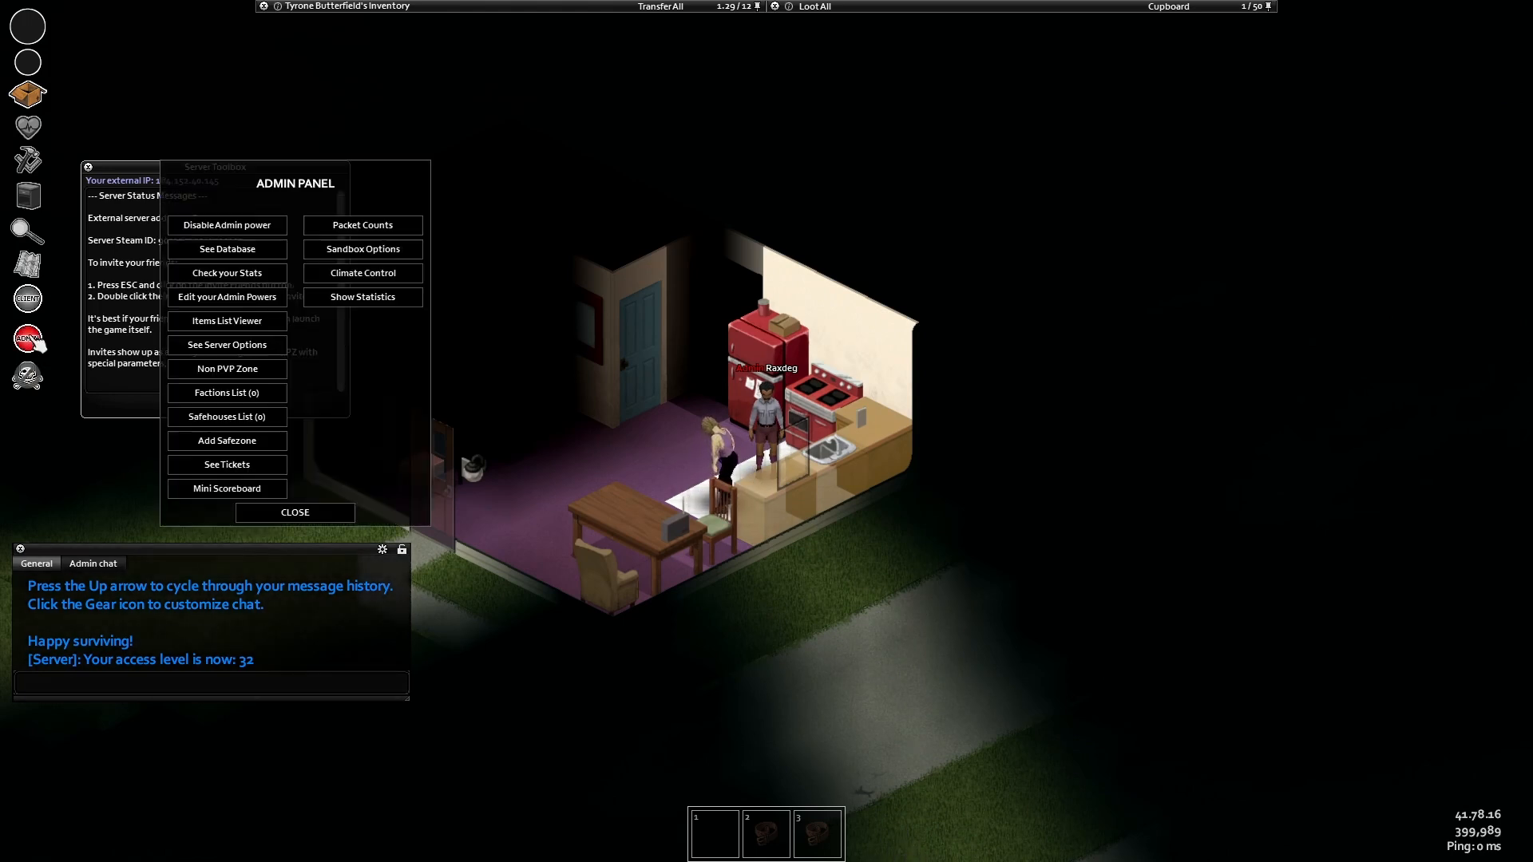
pyautogui.click(227, 297)
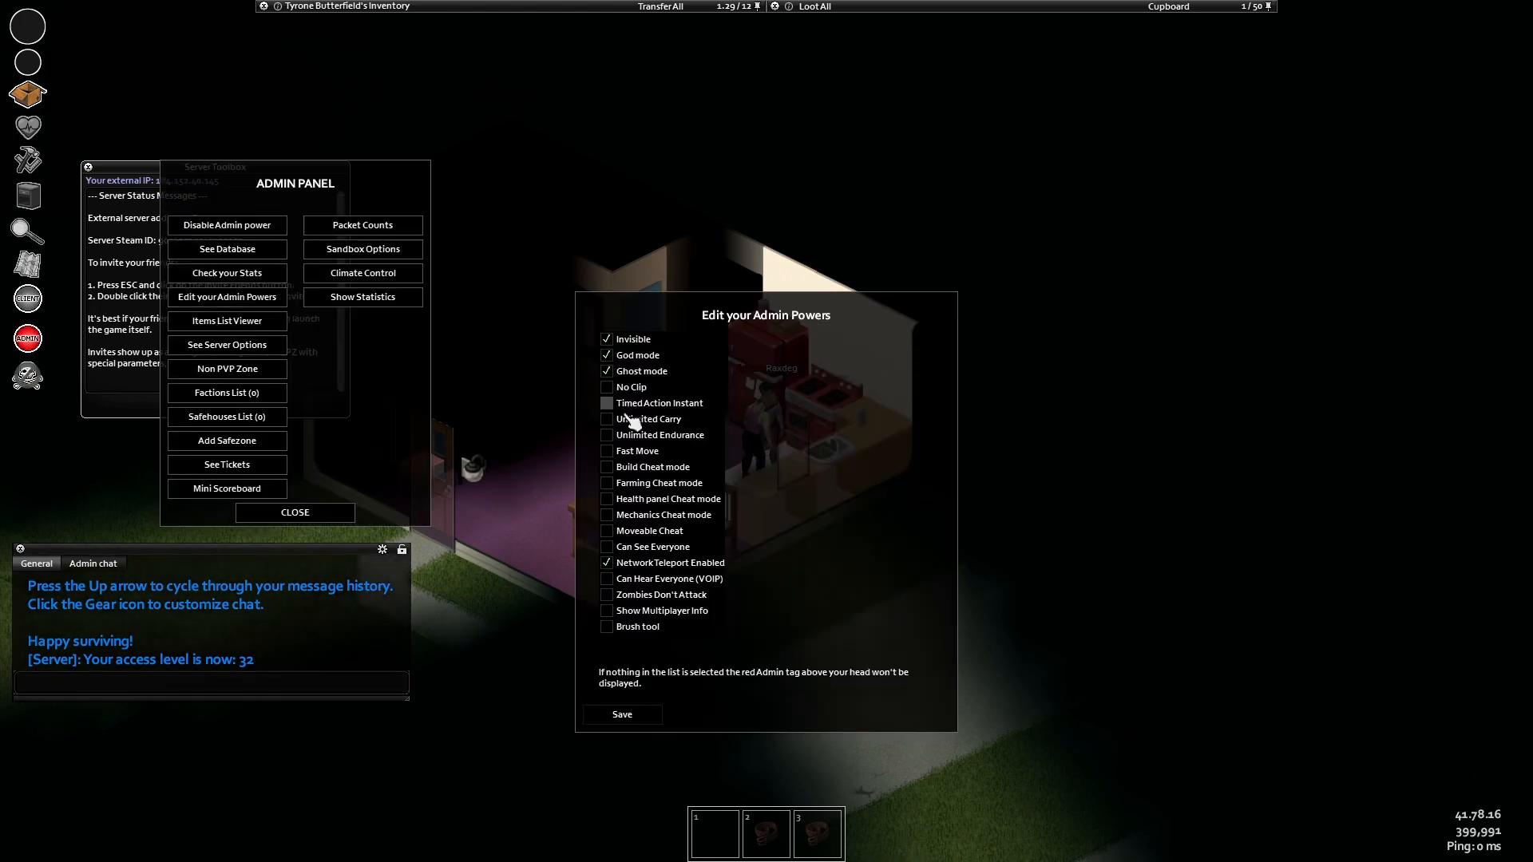
pyautogui.click(639, 453)
pyautogui.click(622, 714)
pyautogui.click(292, 521)
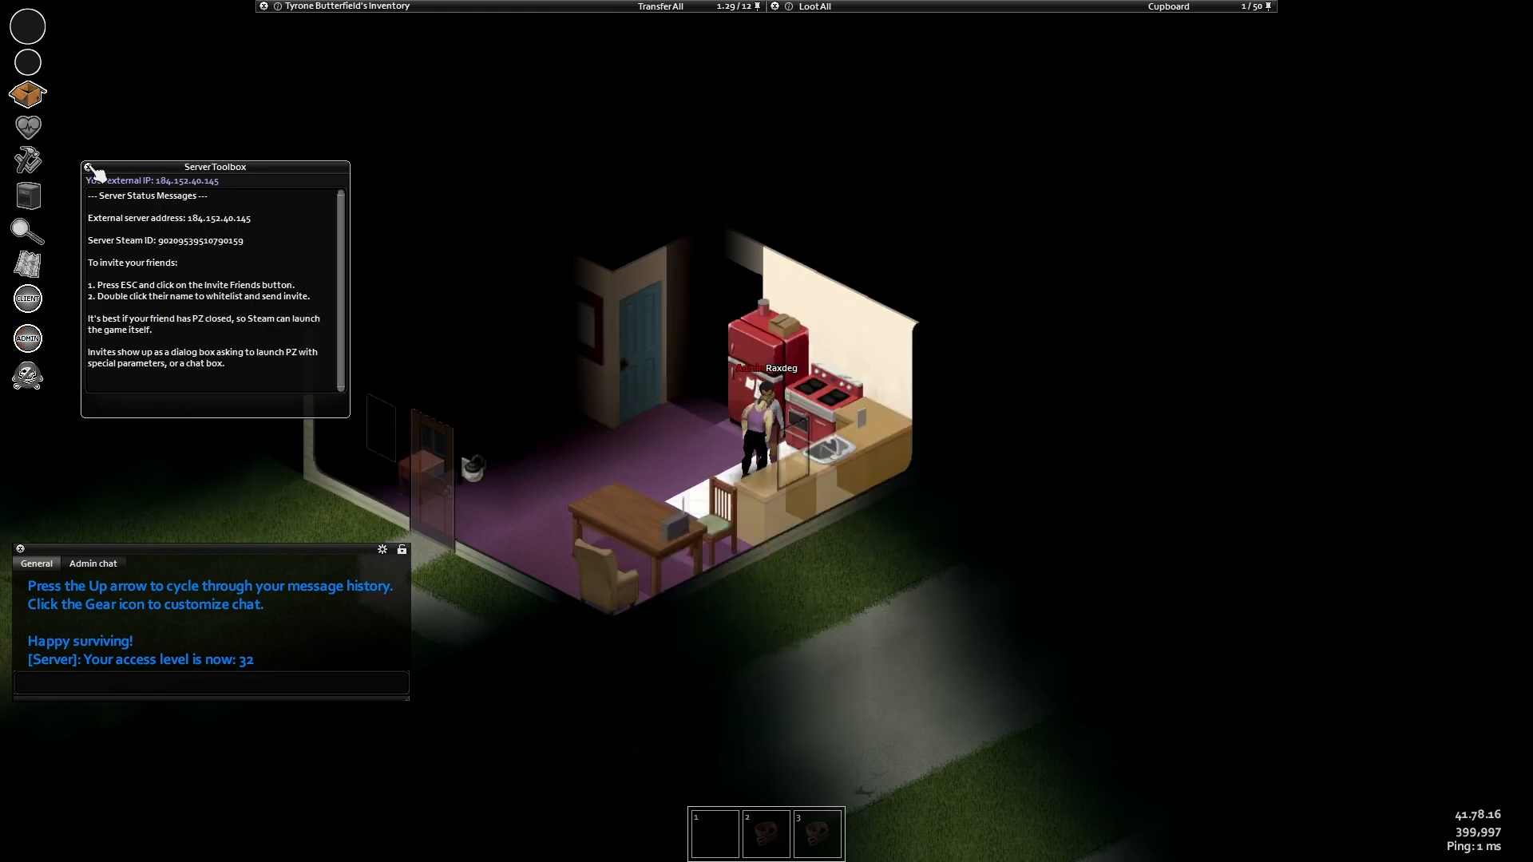
pyautogui.click(89, 168)
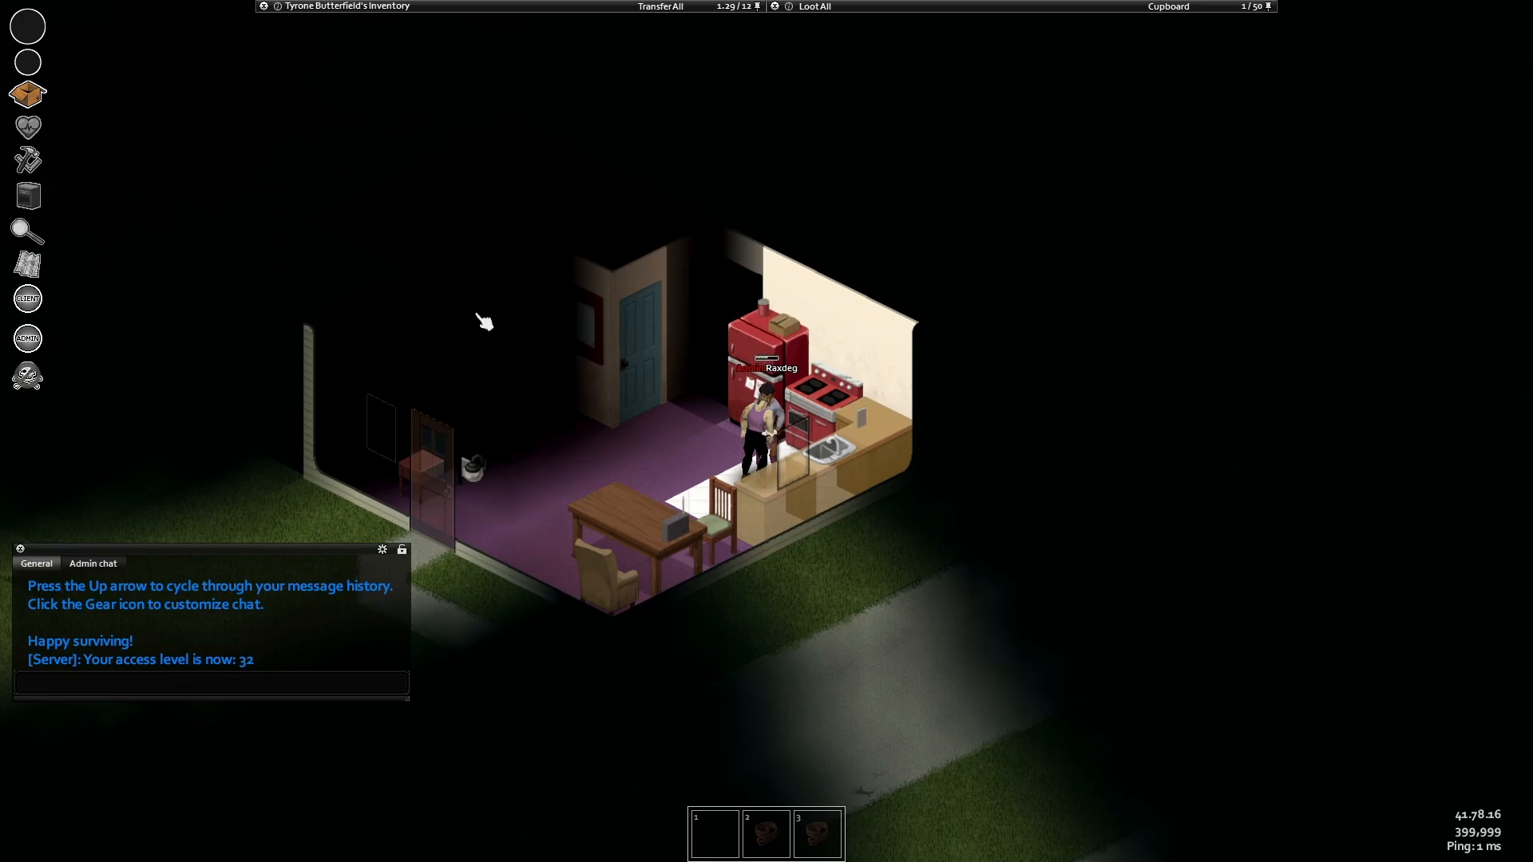
# - Show the world map non-isometric with unvisited areas revealed, and teleport to the blank area west of the mapped region
pyautogui.press('m')
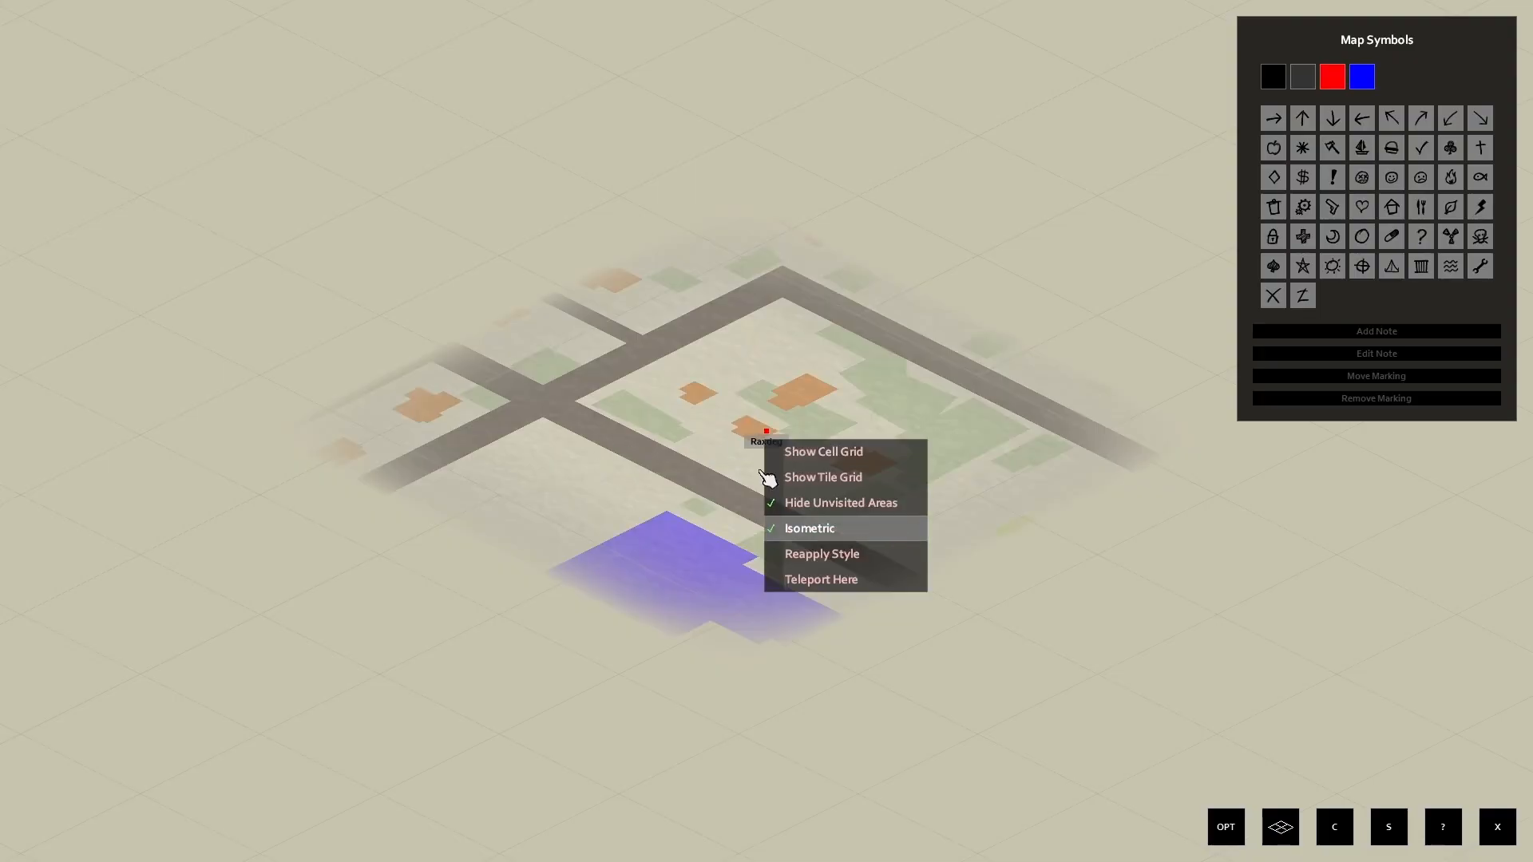
pyautogui.click(809, 528)
pyautogui.click(716, 444)
pyautogui.scroll(-6, 716, 444)
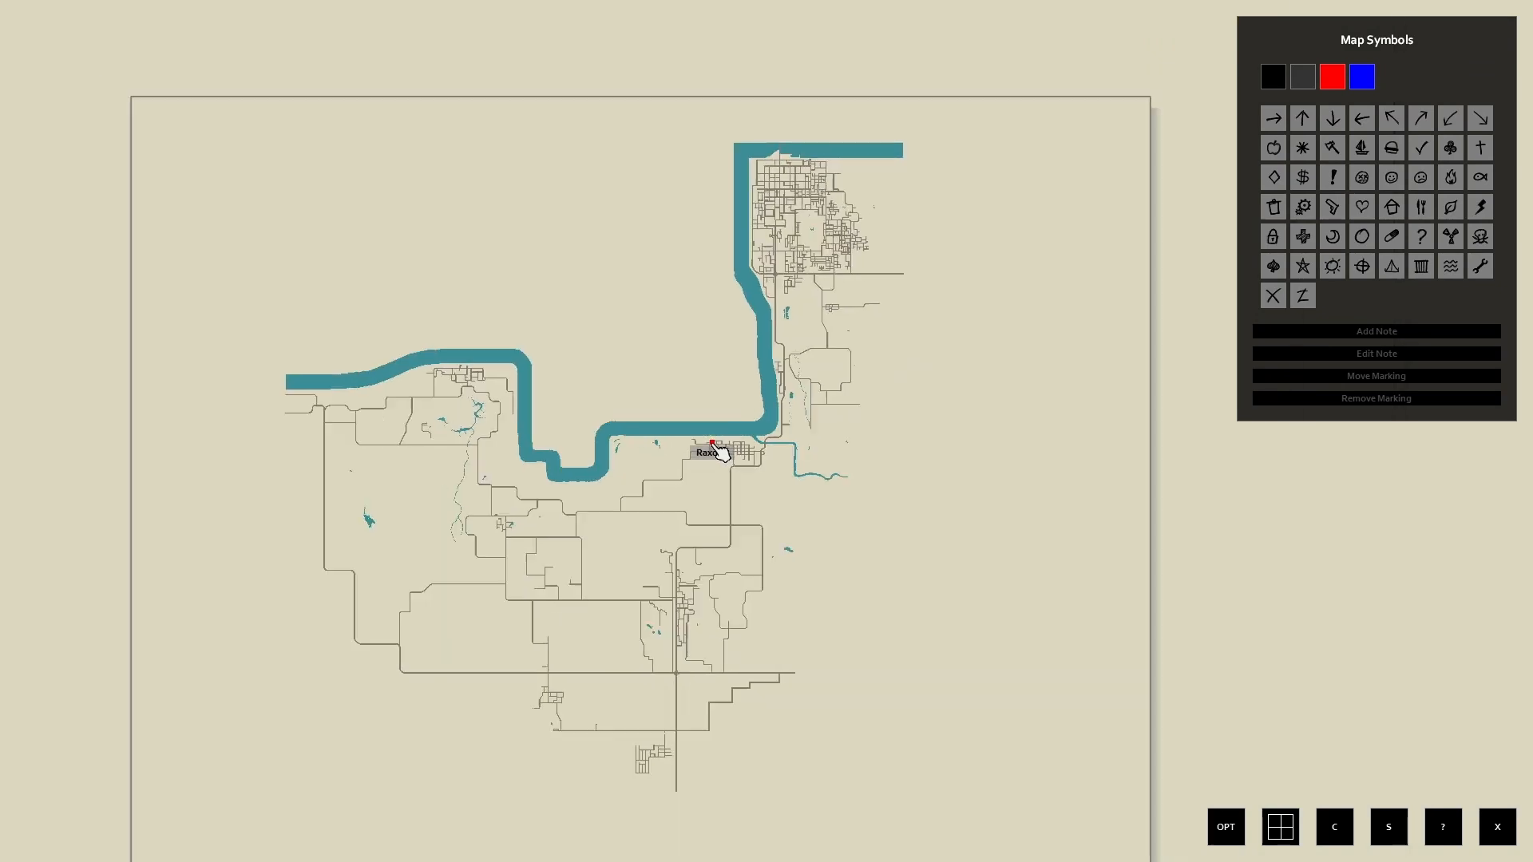
pyautogui.moveTo(414, 511); pyautogui.dragTo(694, 414)
pyautogui.scroll(2, 609, 416)
pyautogui.scroll(4, 600, 409)
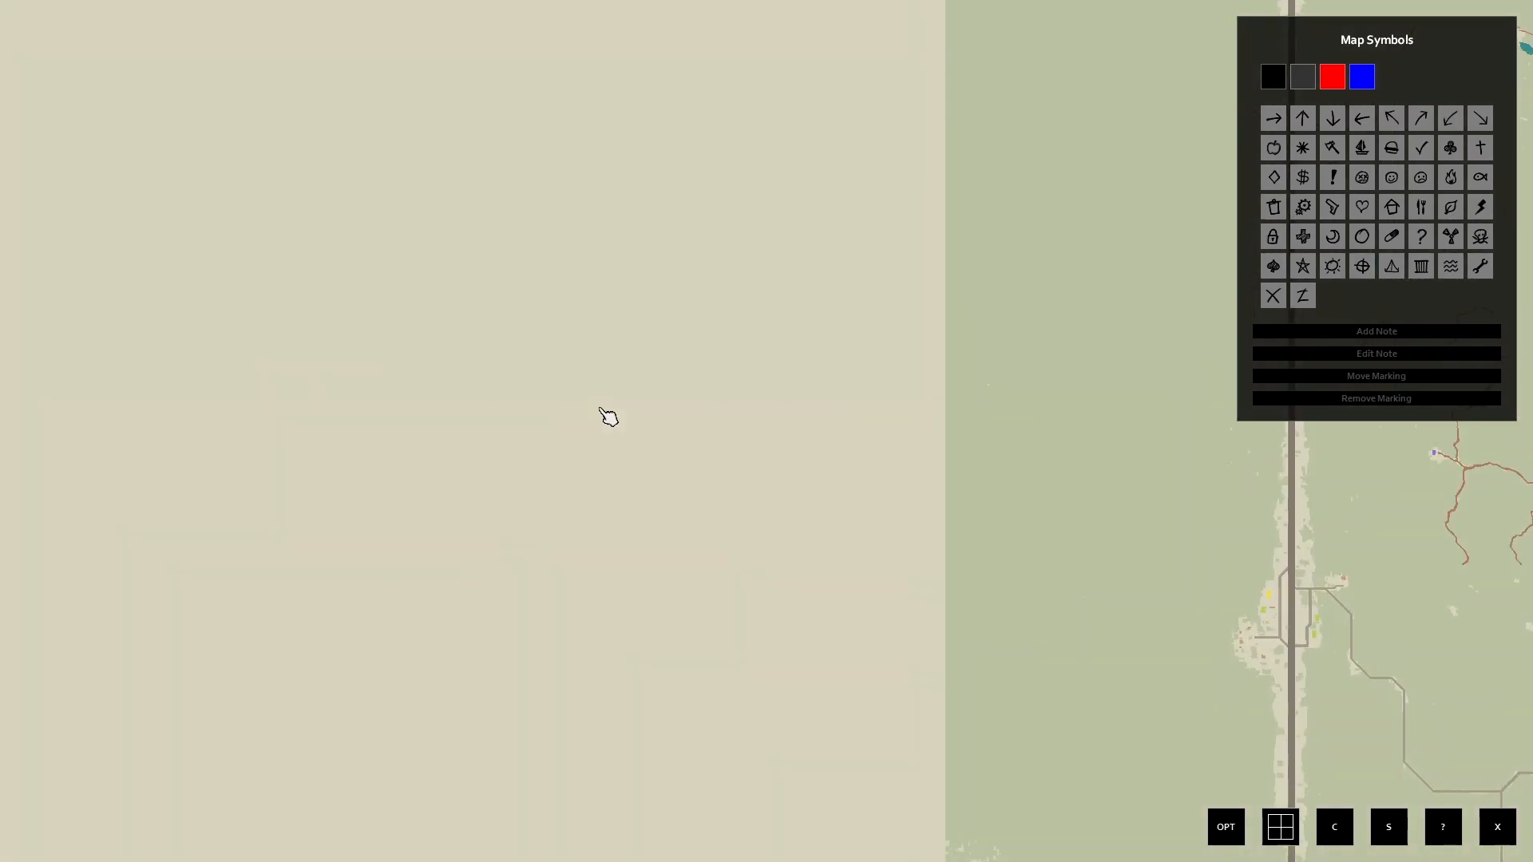
pyautogui.scroll(-2, 600, 409)
pyautogui.scroll(1, 601, 408)
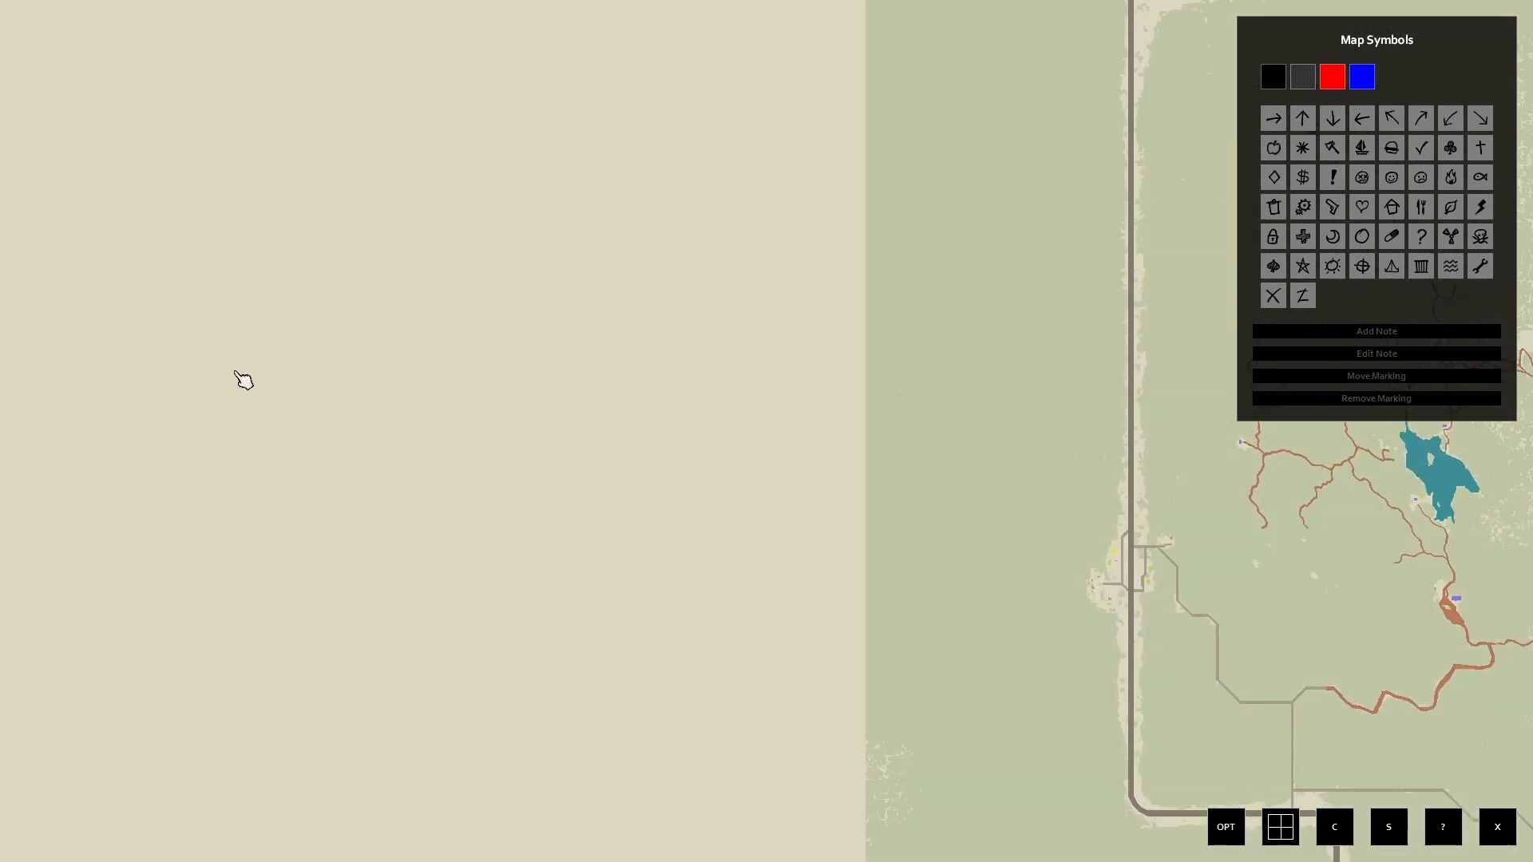
pyautogui.click(271, 511)
pyautogui.press('m')
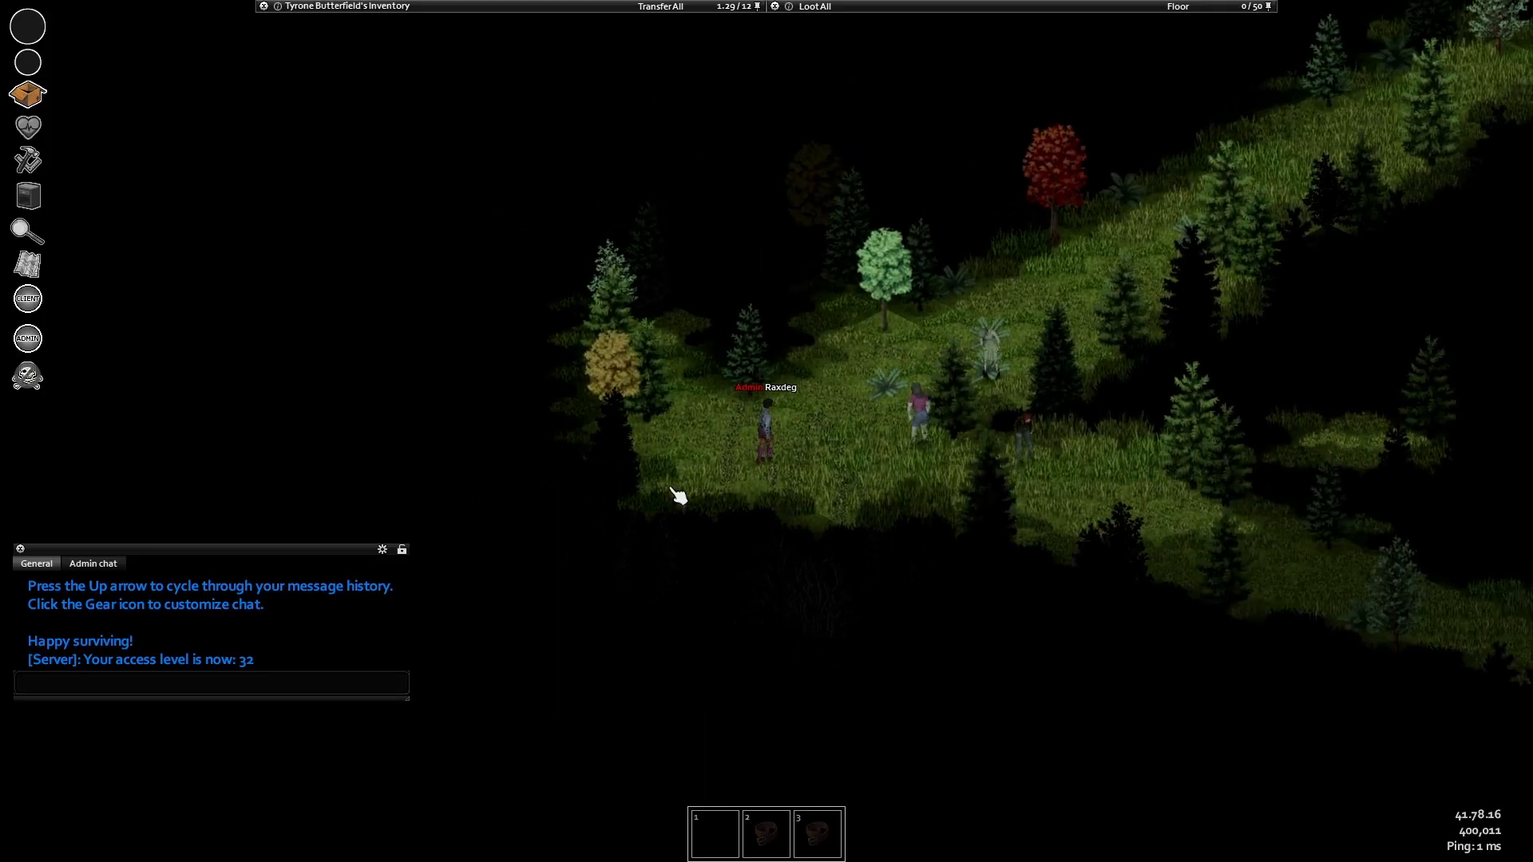
# - Explore the dark forest west of the mapped region and check the character's position on the world map
pyautogui.scroll(-3, 679, 497)
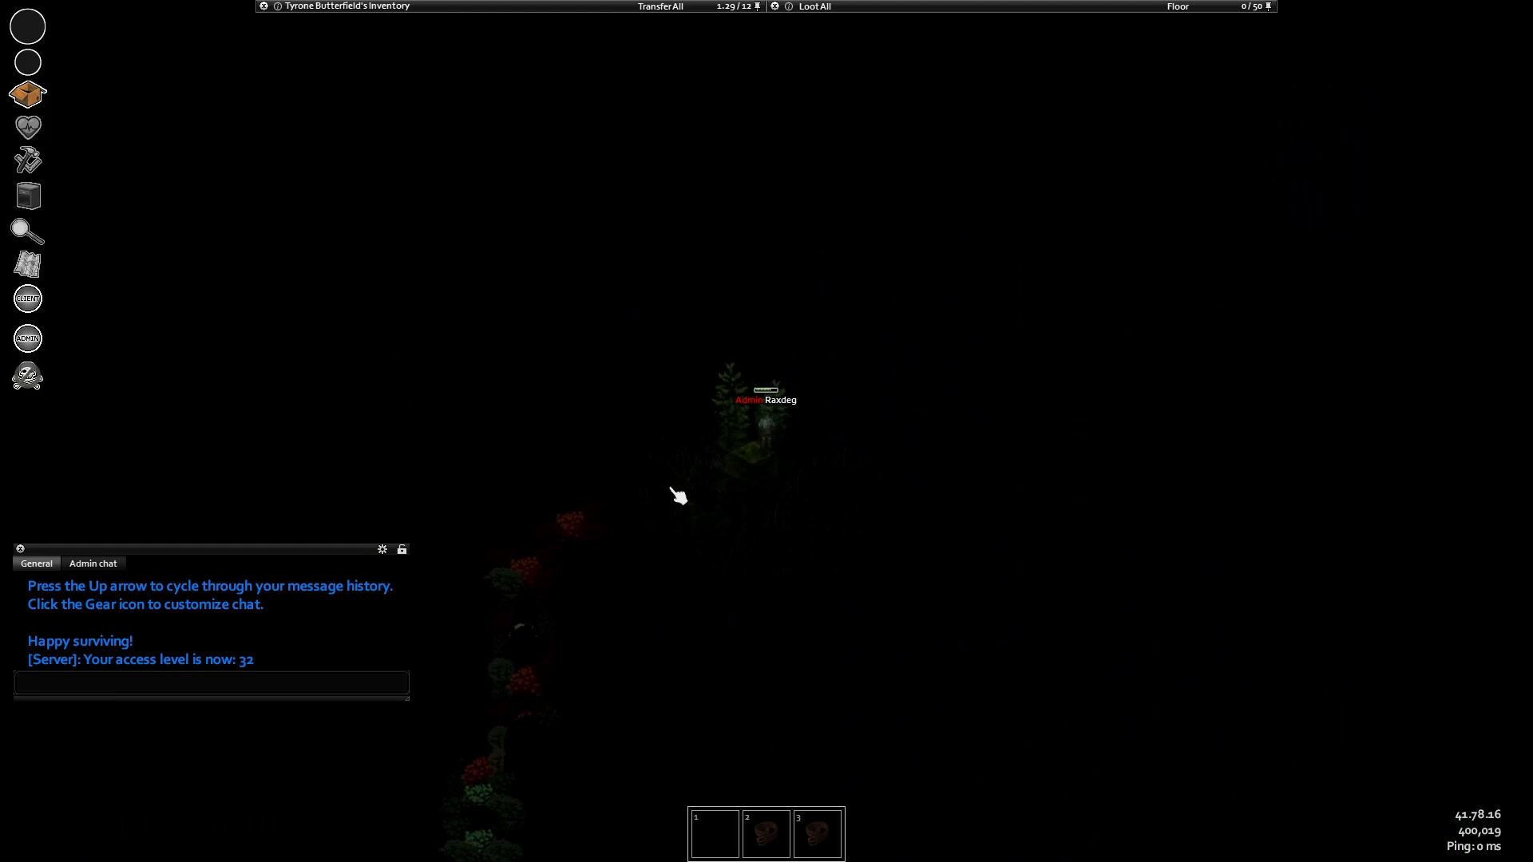
pyautogui.press('m')
pyautogui.scroll(-3, 205, 325)
pyautogui.moveTo(205, 325)
pyautogui.mouseDown()
pyautogui.moveTo(372, 392)
pyautogui.moveTo(543, 419)
pyautogui.mouseUp()
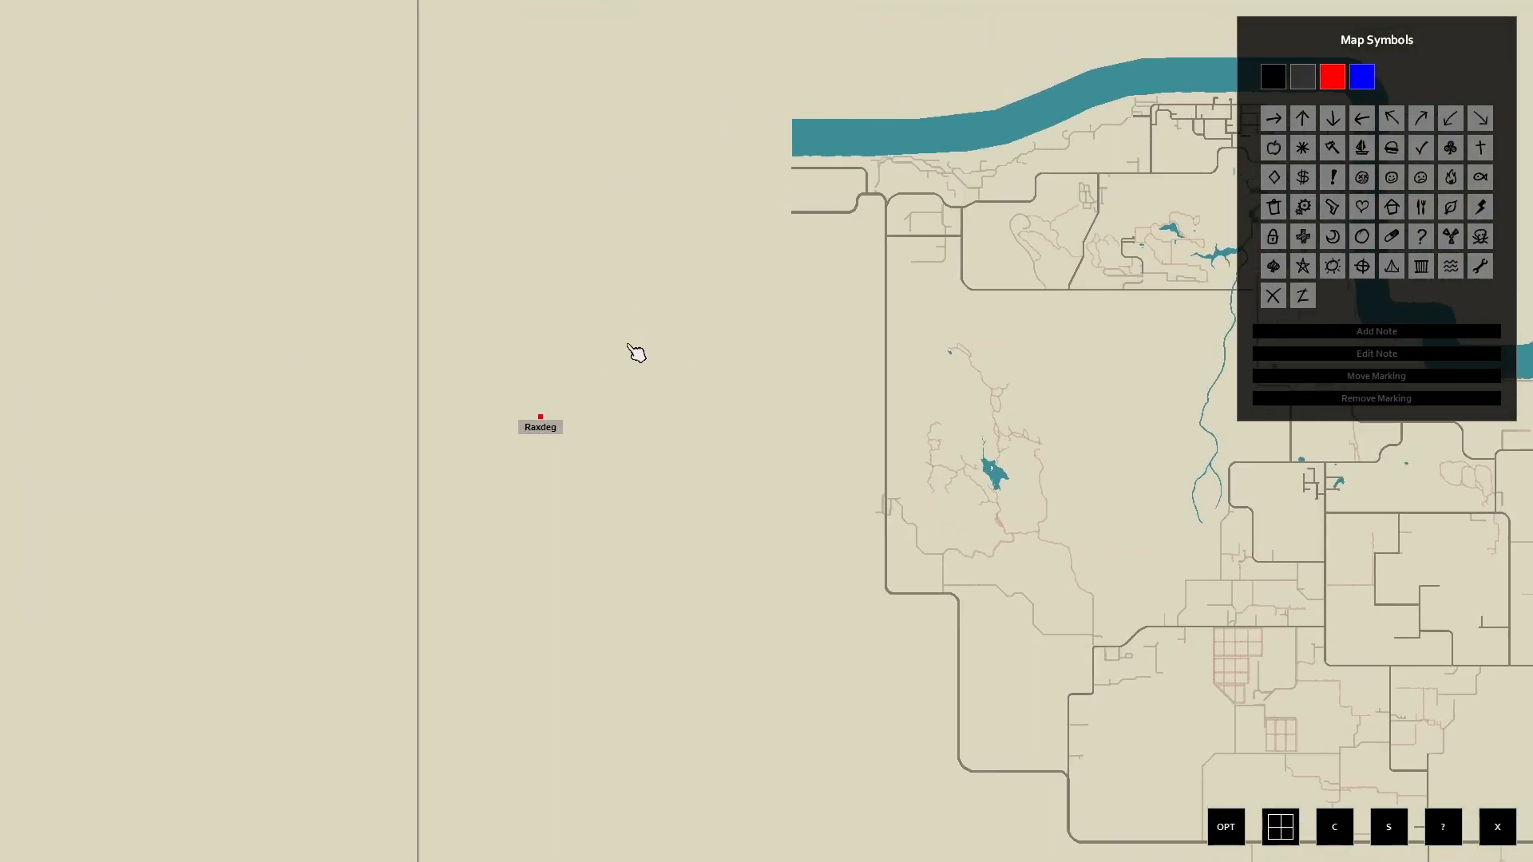
pyautogui.press('m')
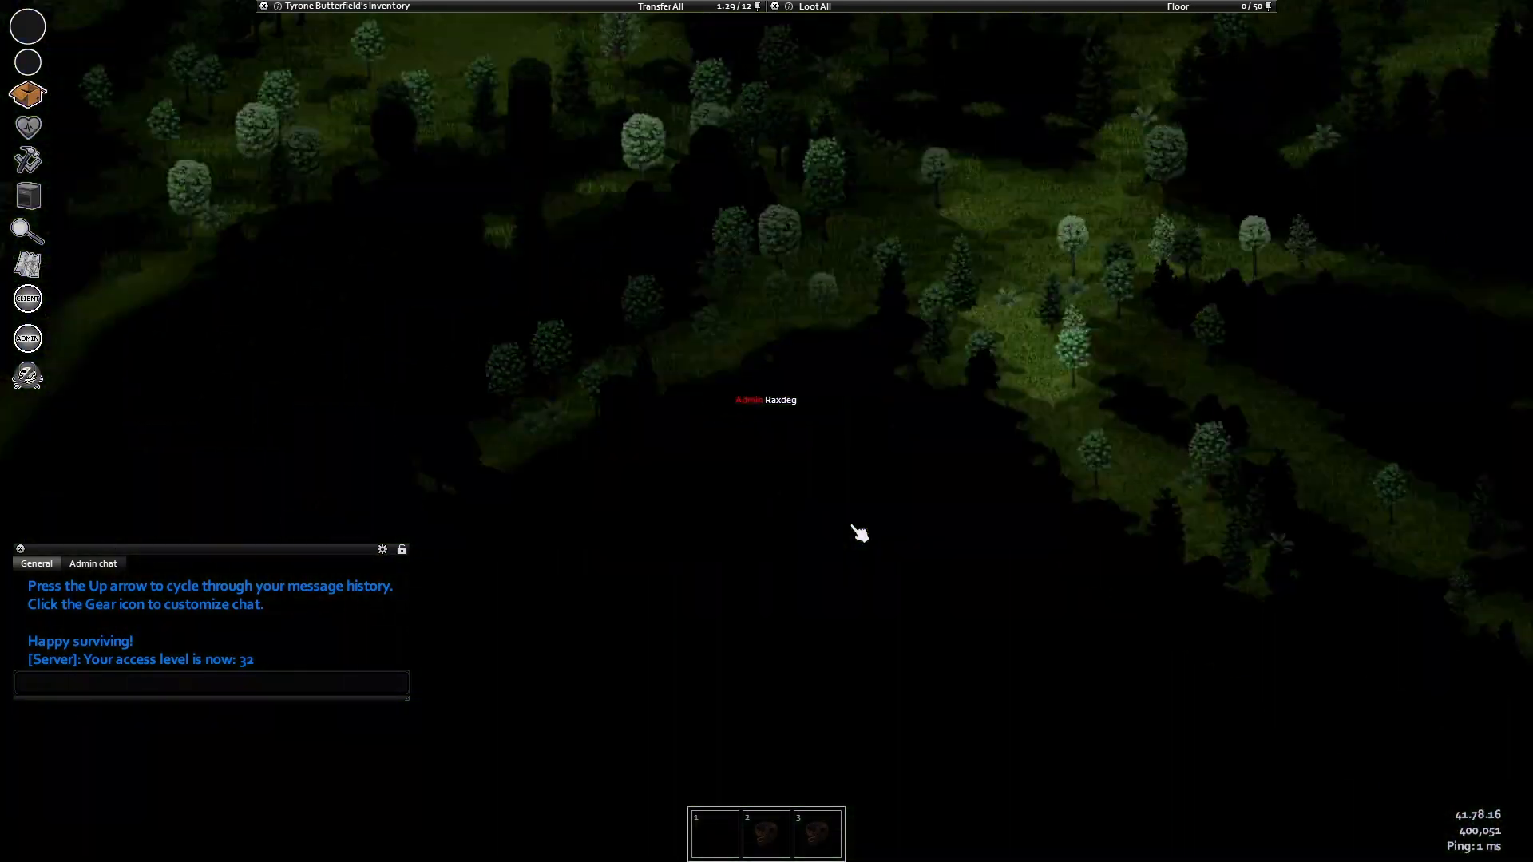
pyautogui.press('m')
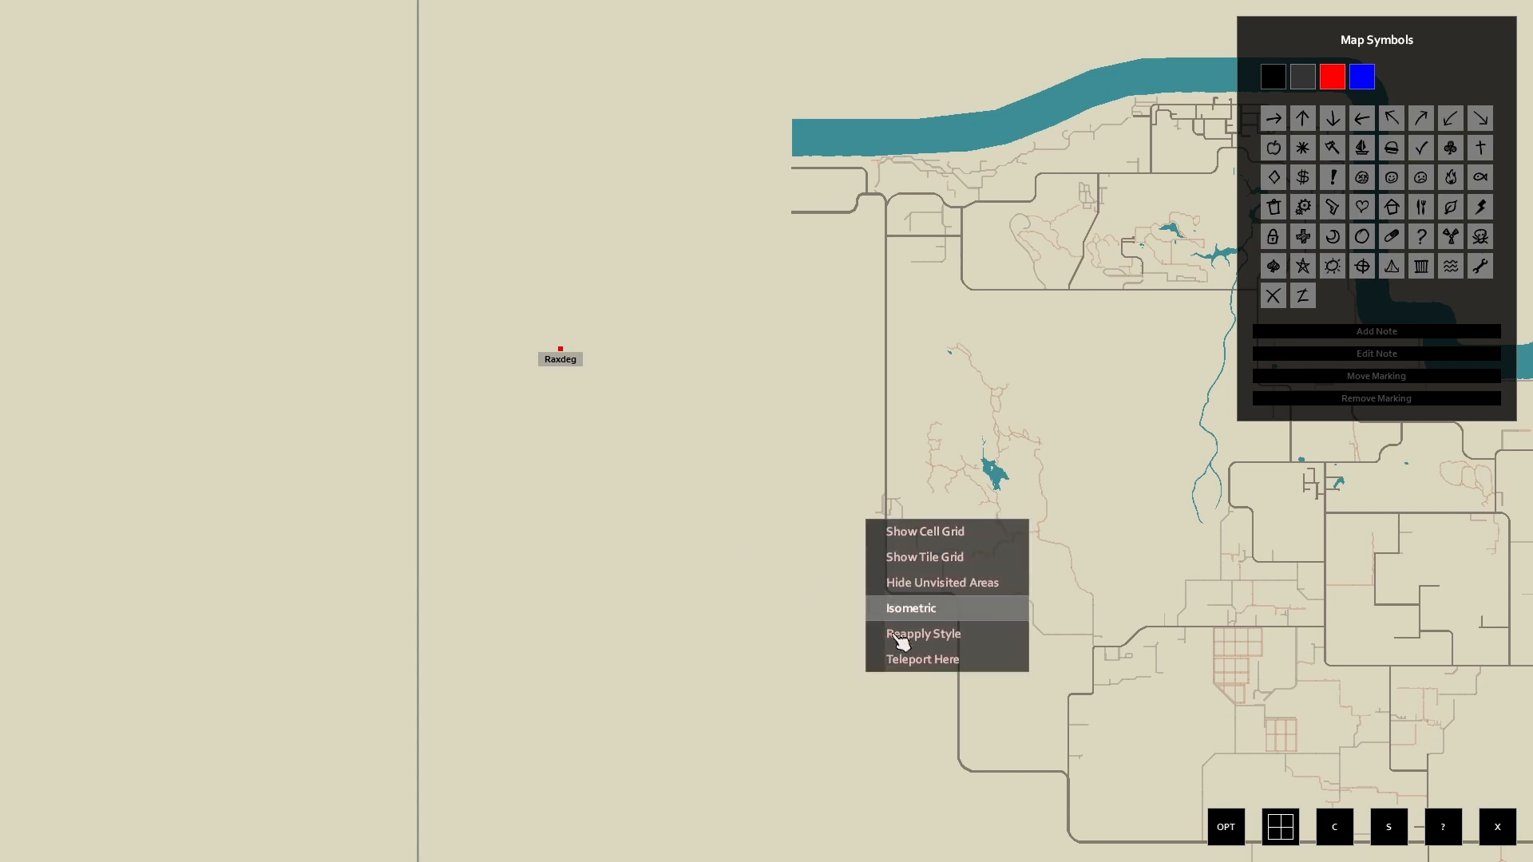
pyautogui.press('m')
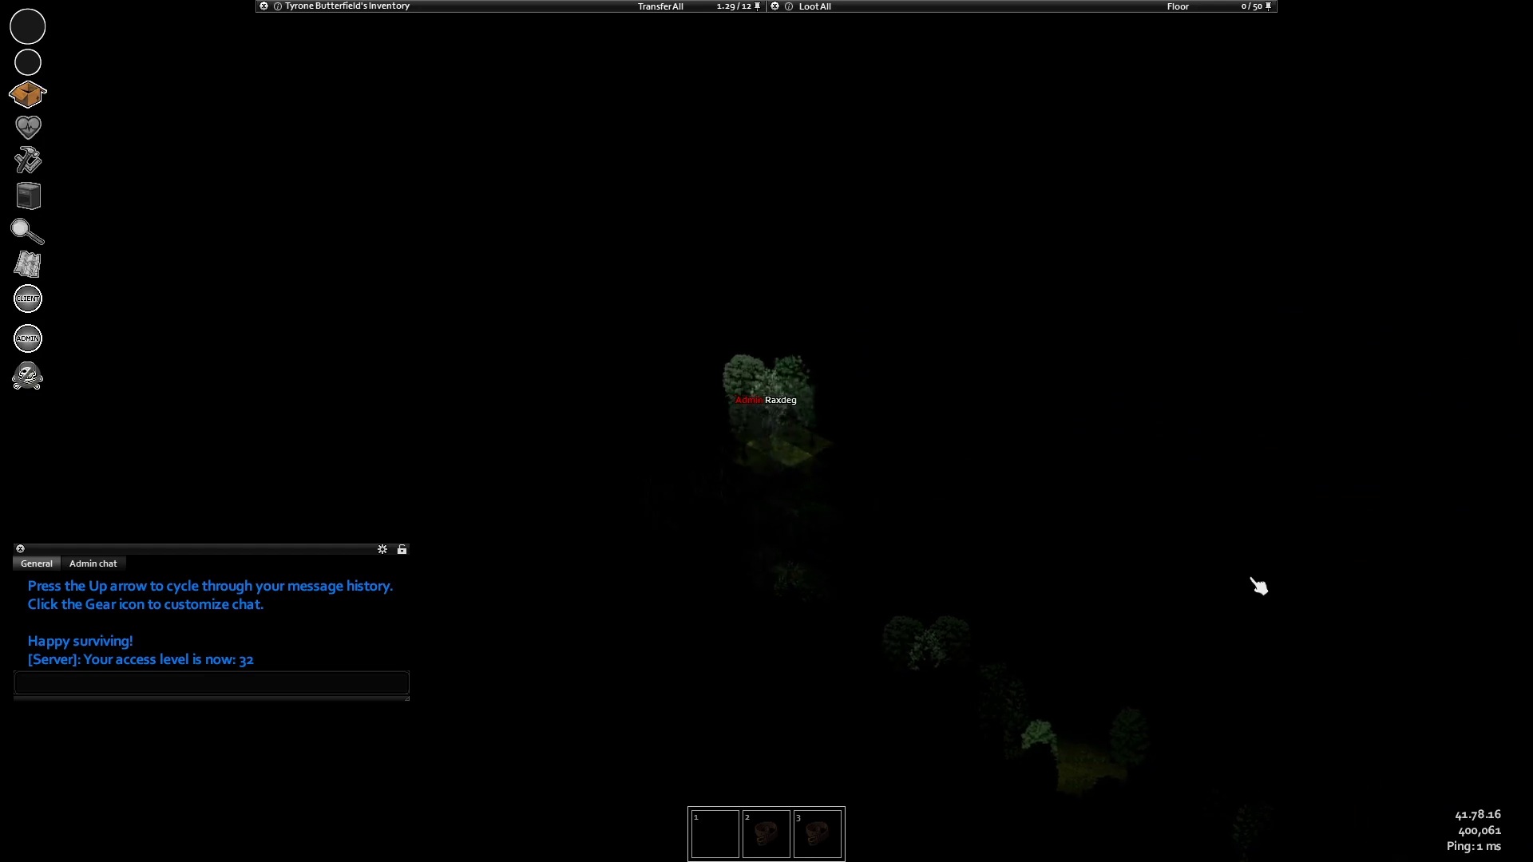
# - Run the character through the forest back toward the mapped region, looking for built-up terrain
pyautogui.press('d')
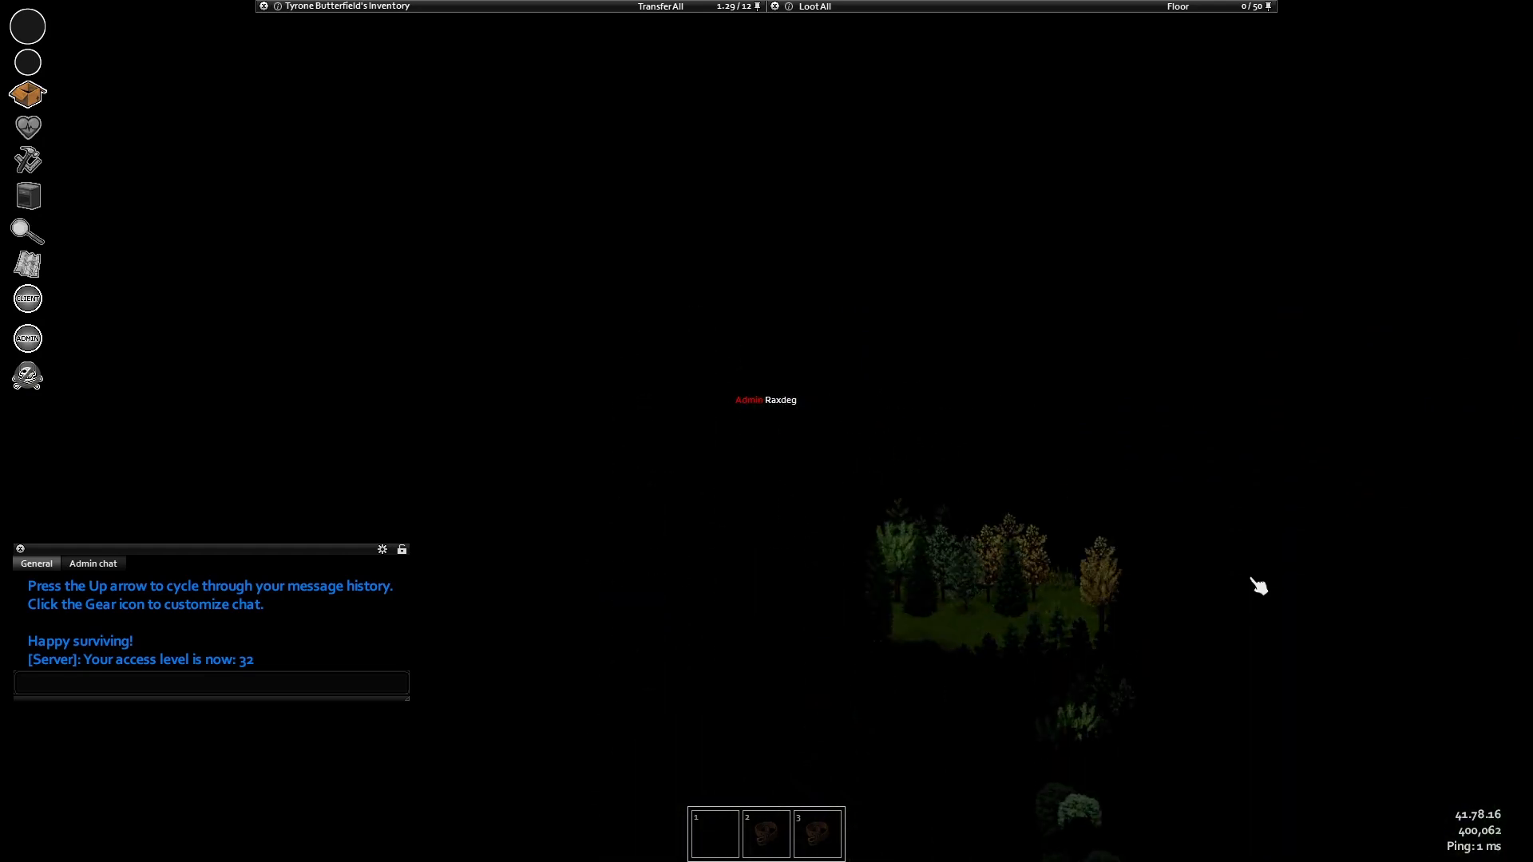
pyautogui.press('d')
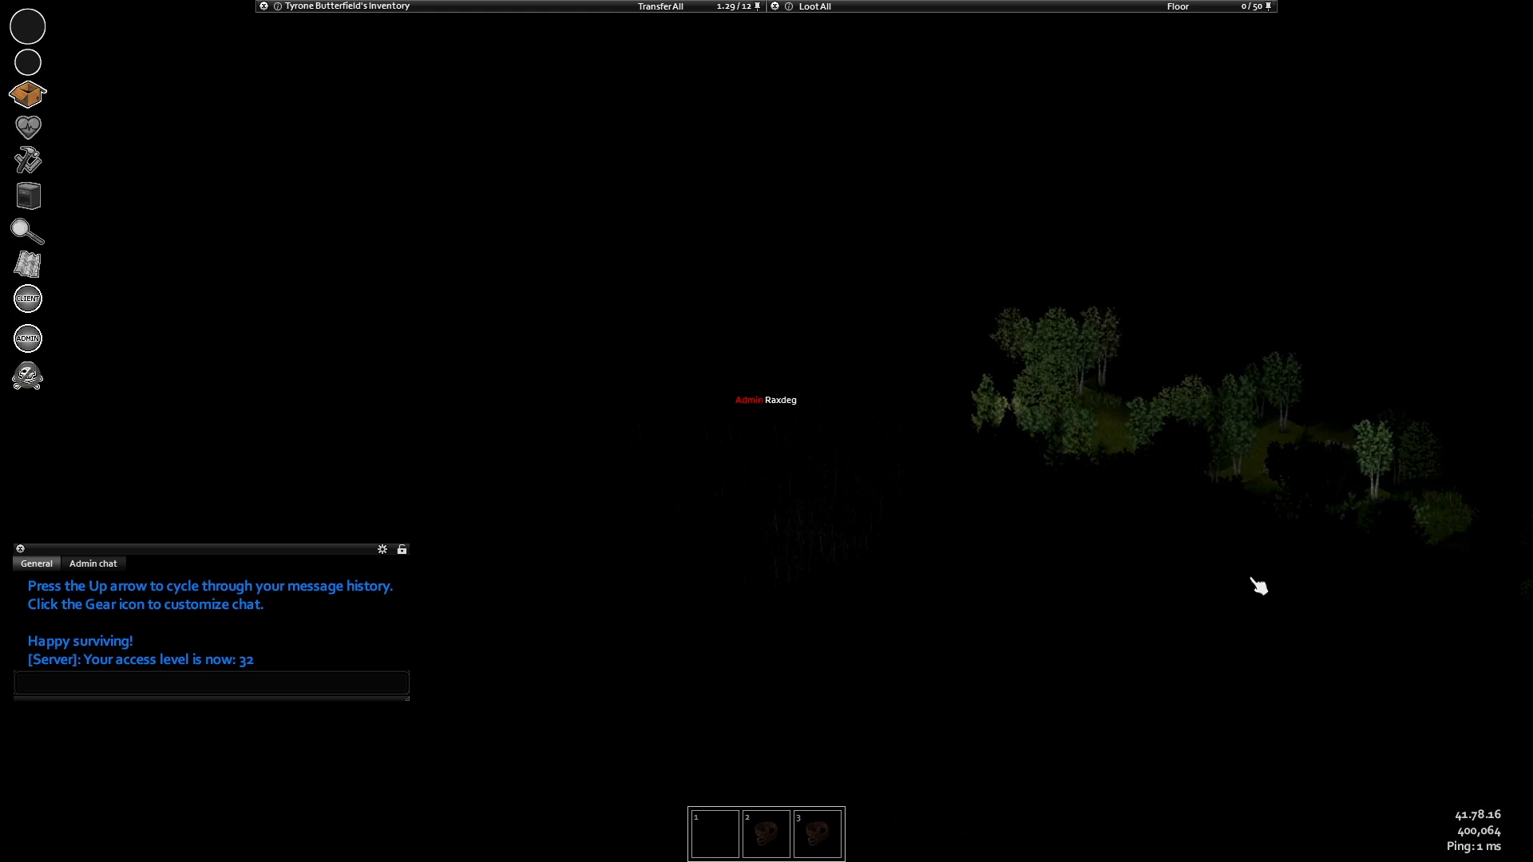
pyautogui.press('d')
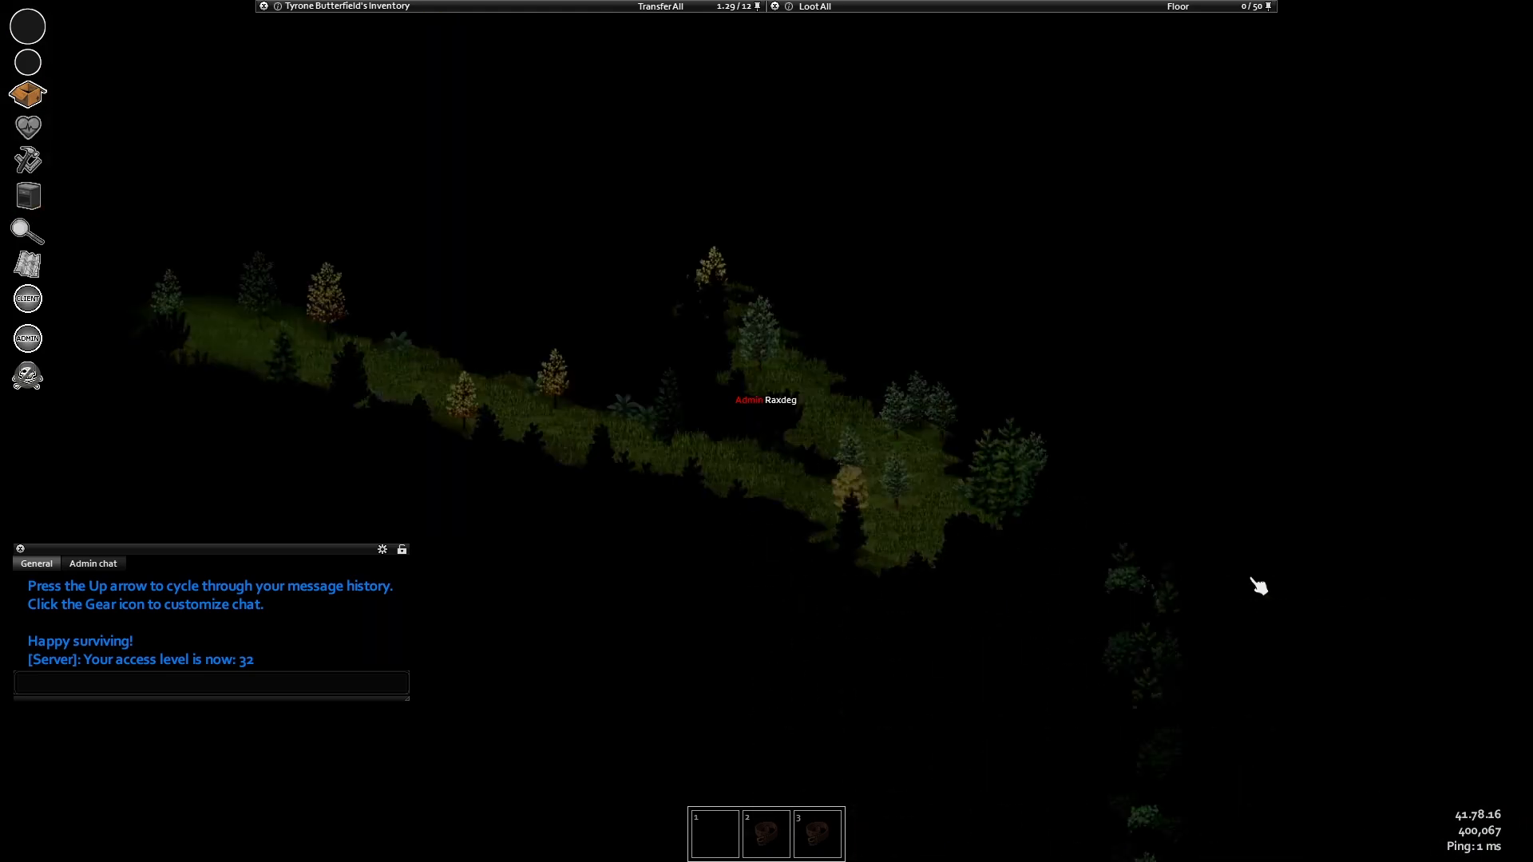
pyautogui.press('d')
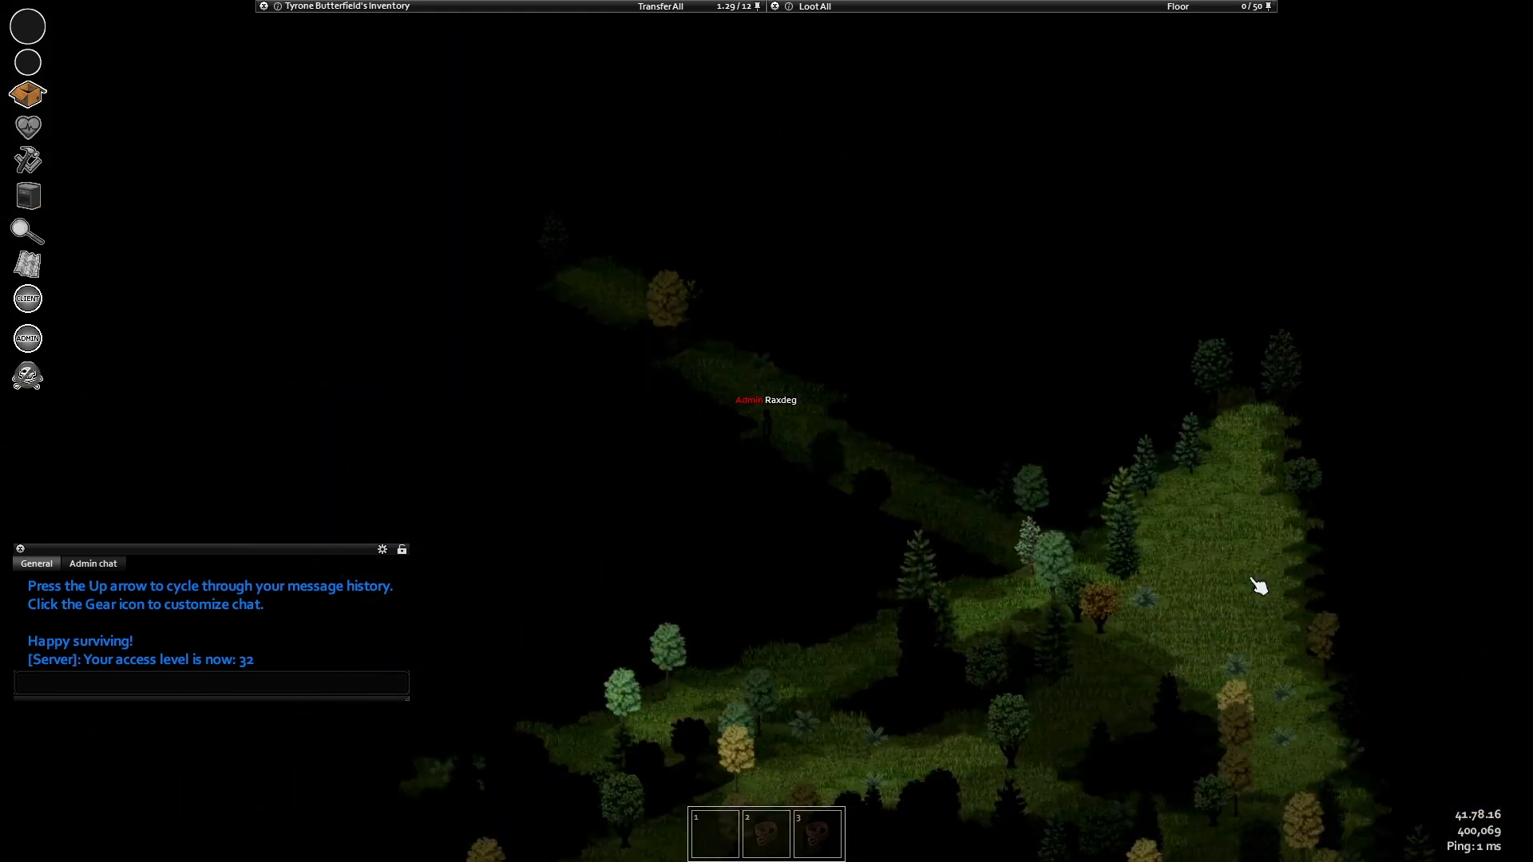
pyautogui.press('d')
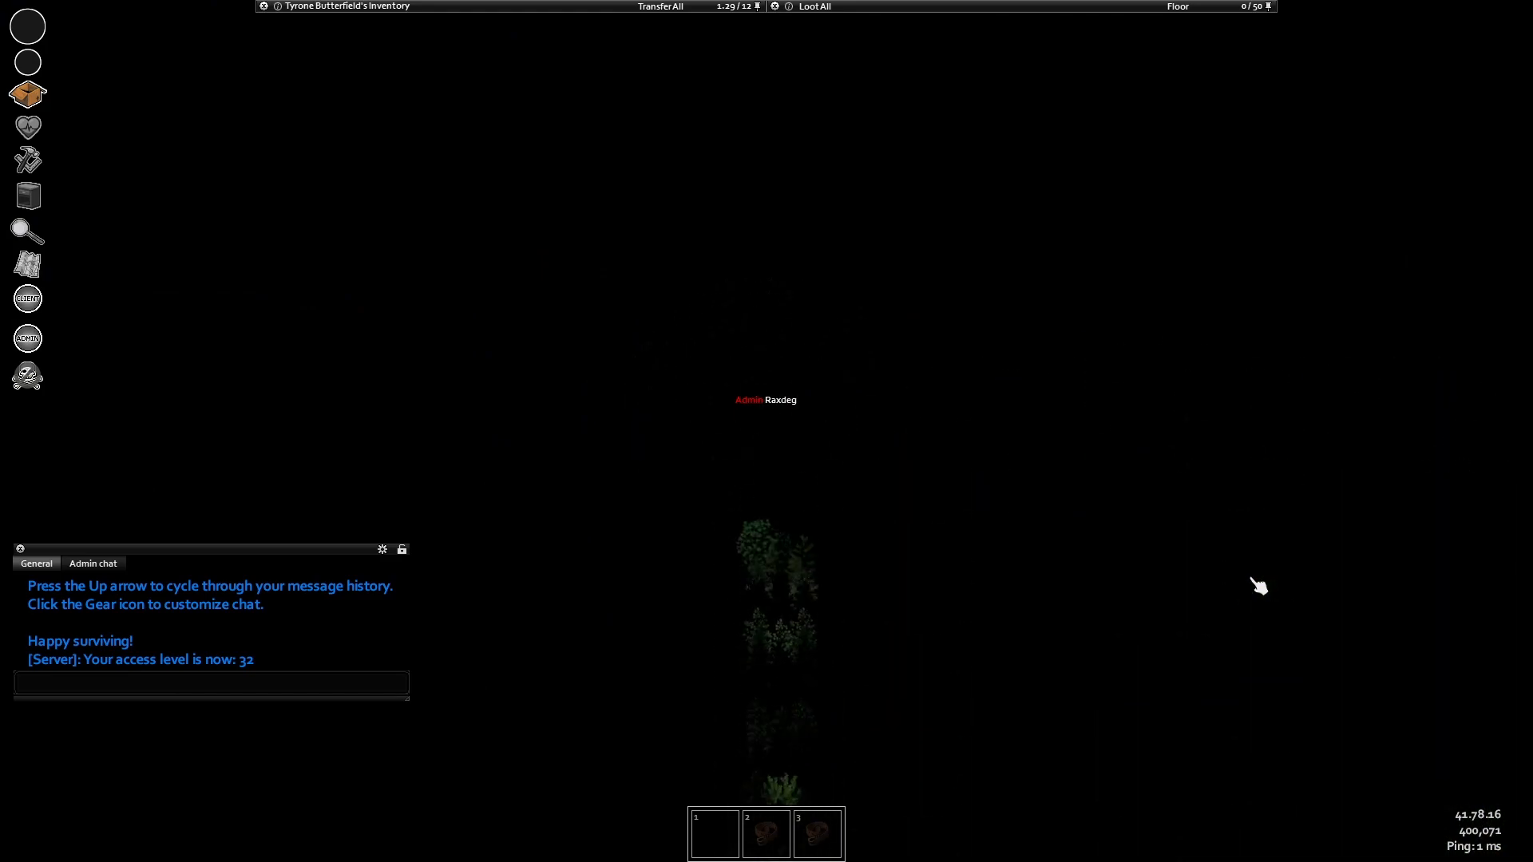
pyautogui.press('d')
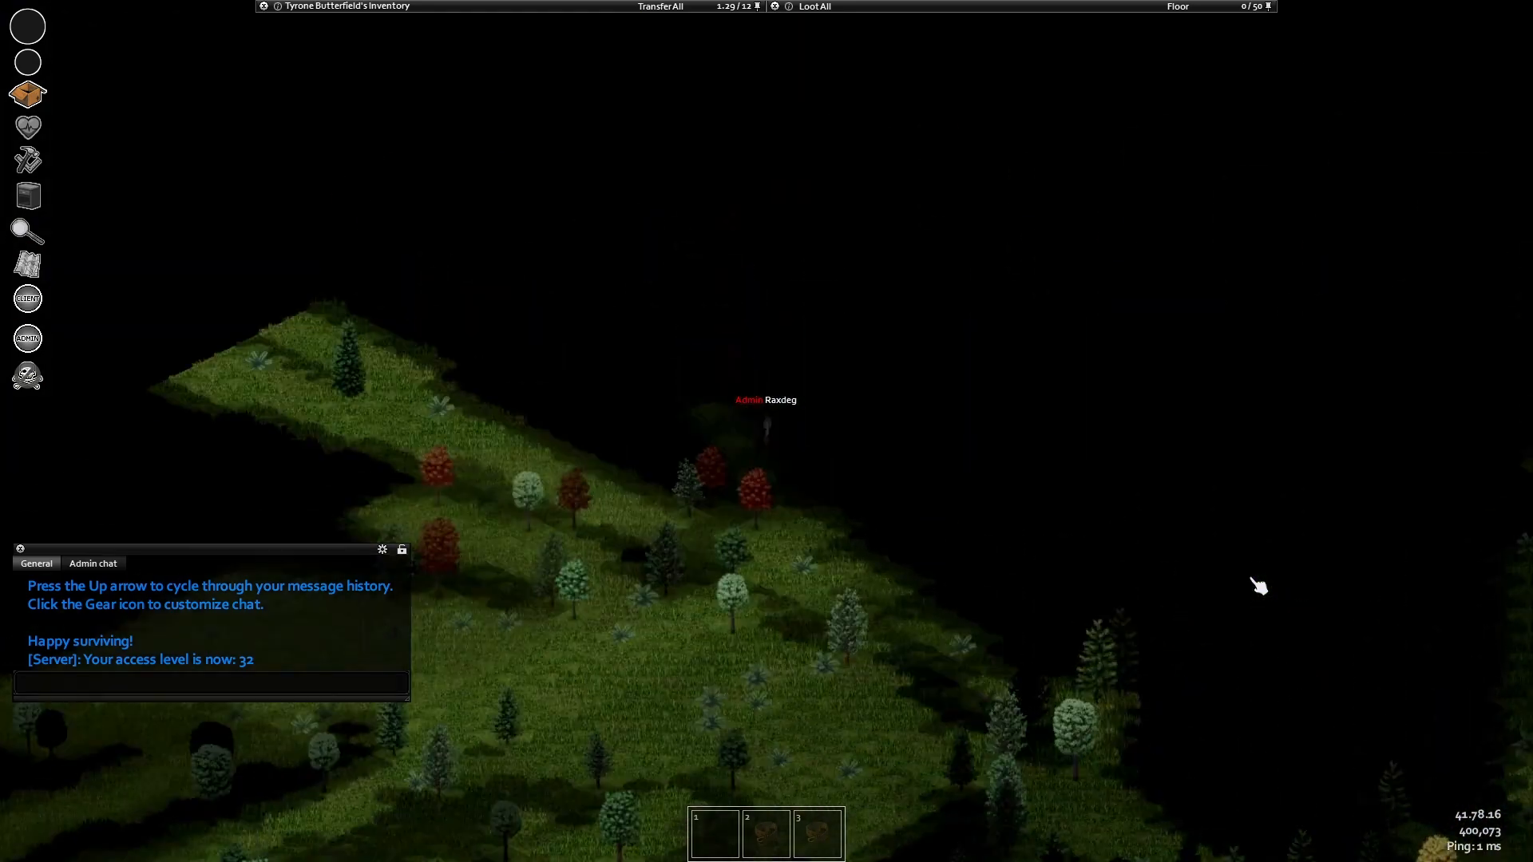
pyautogui.press('d')
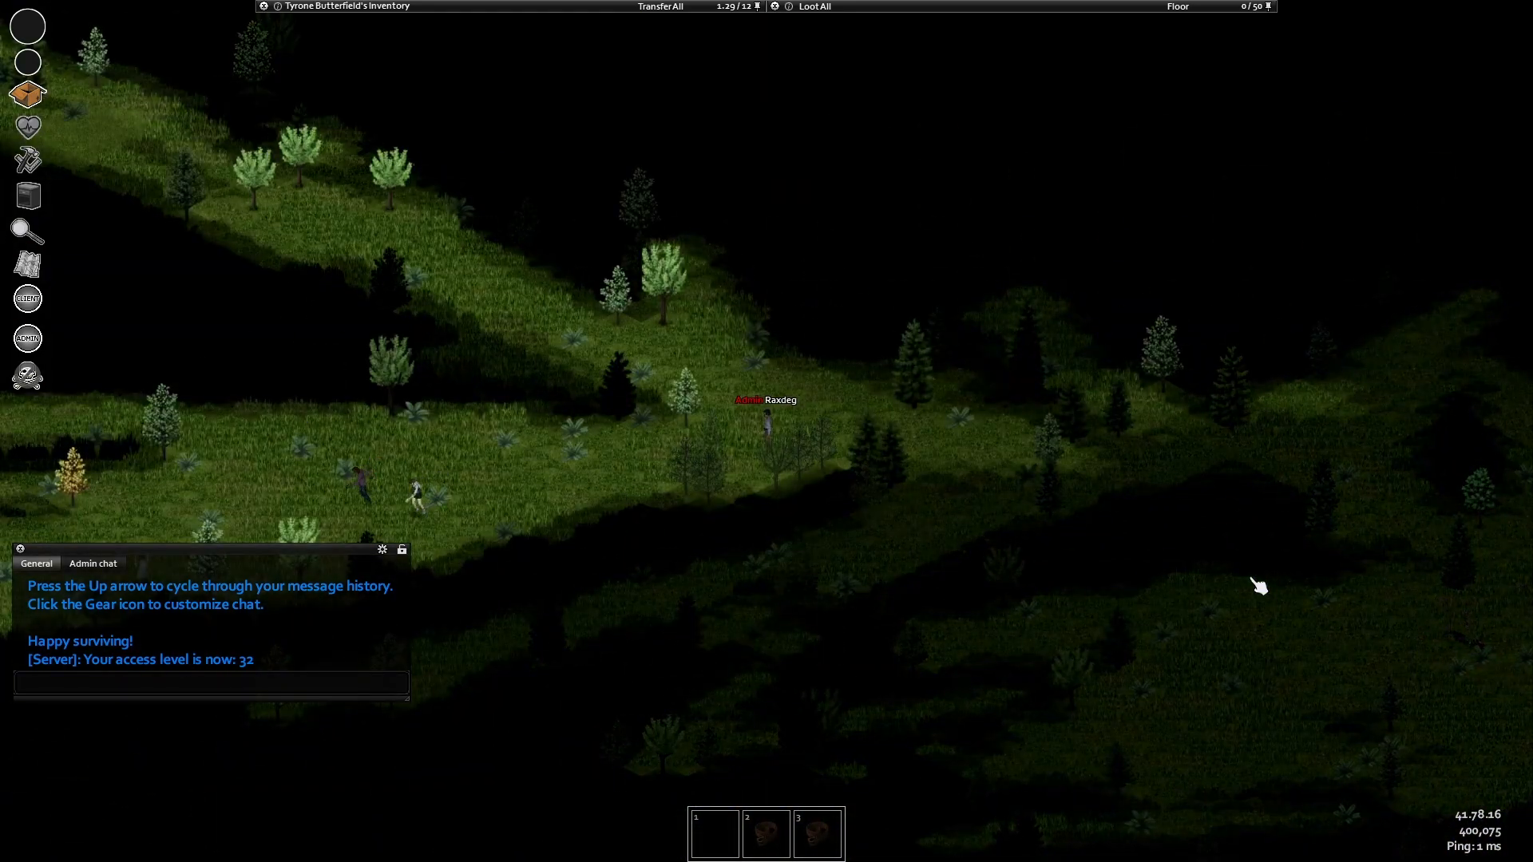
# - Teleport to the western end of the road just south of the river, and run from there to the nearby houses
pyautogui.press('m')
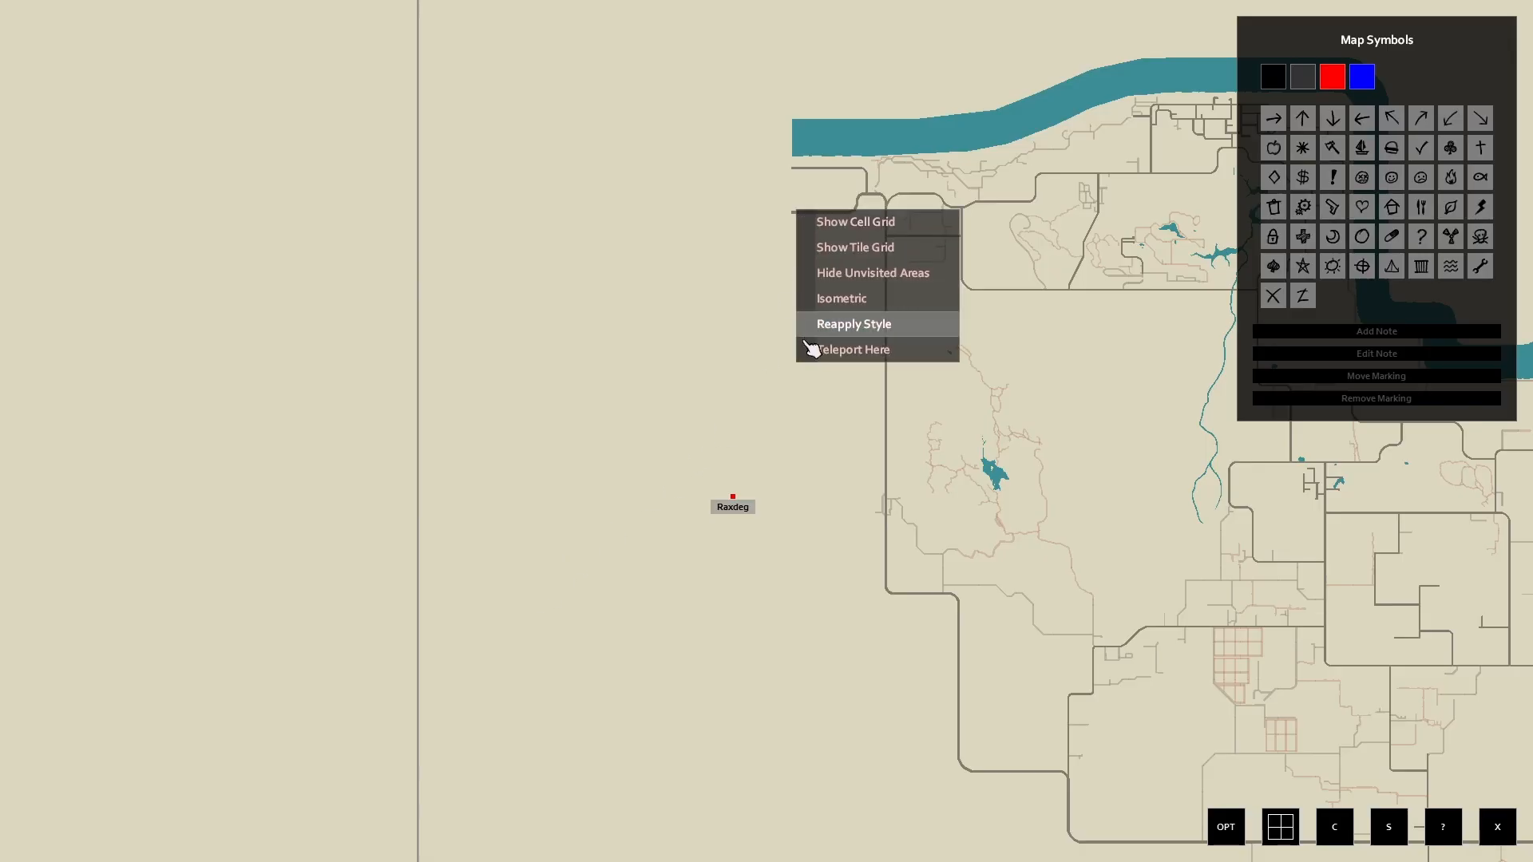
pyautogui.press('m')
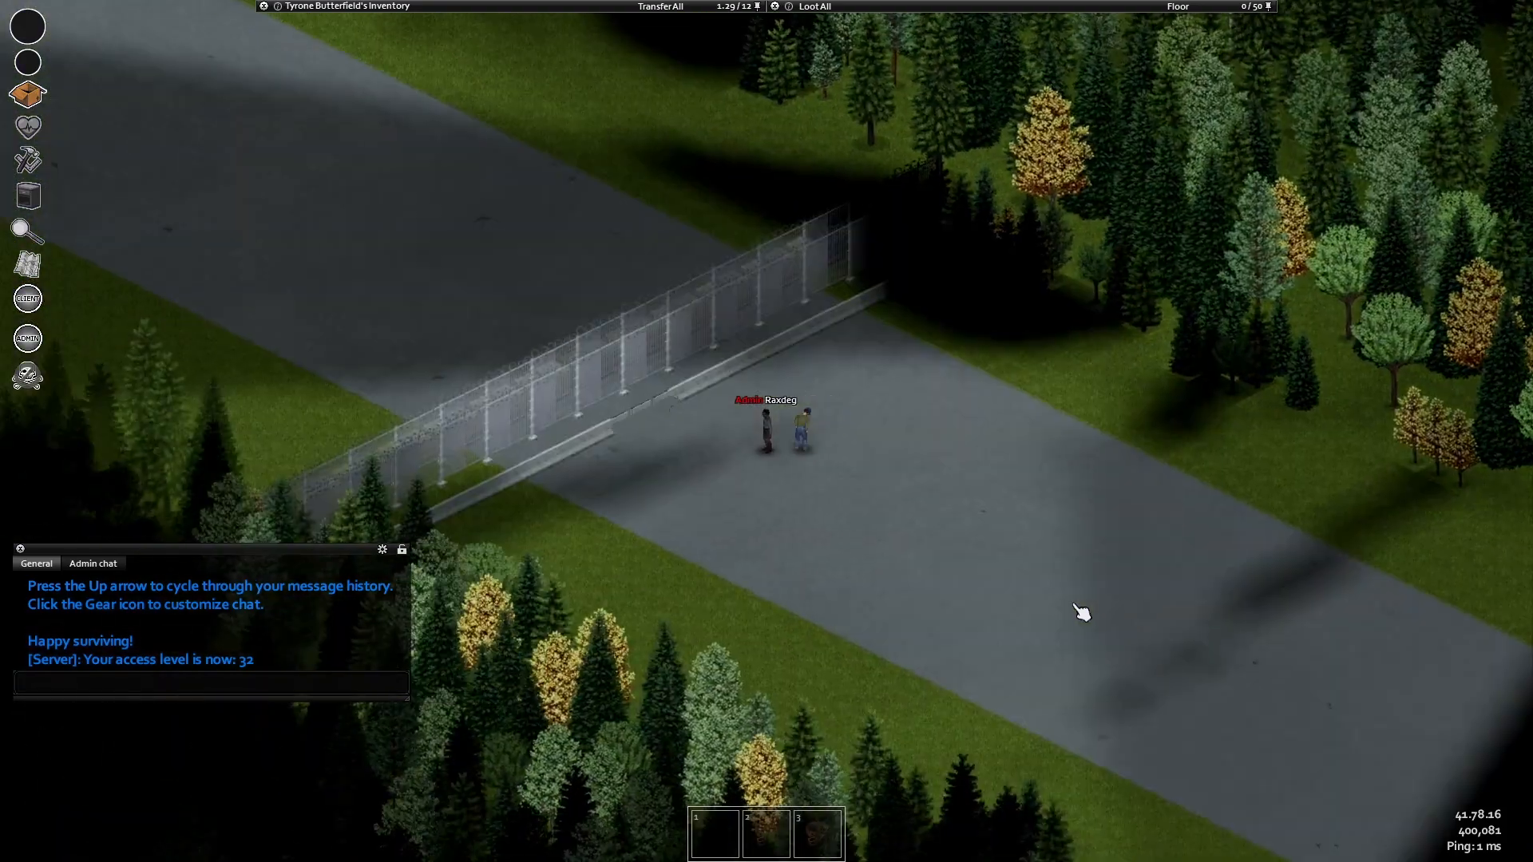
pyautogui.press('w')
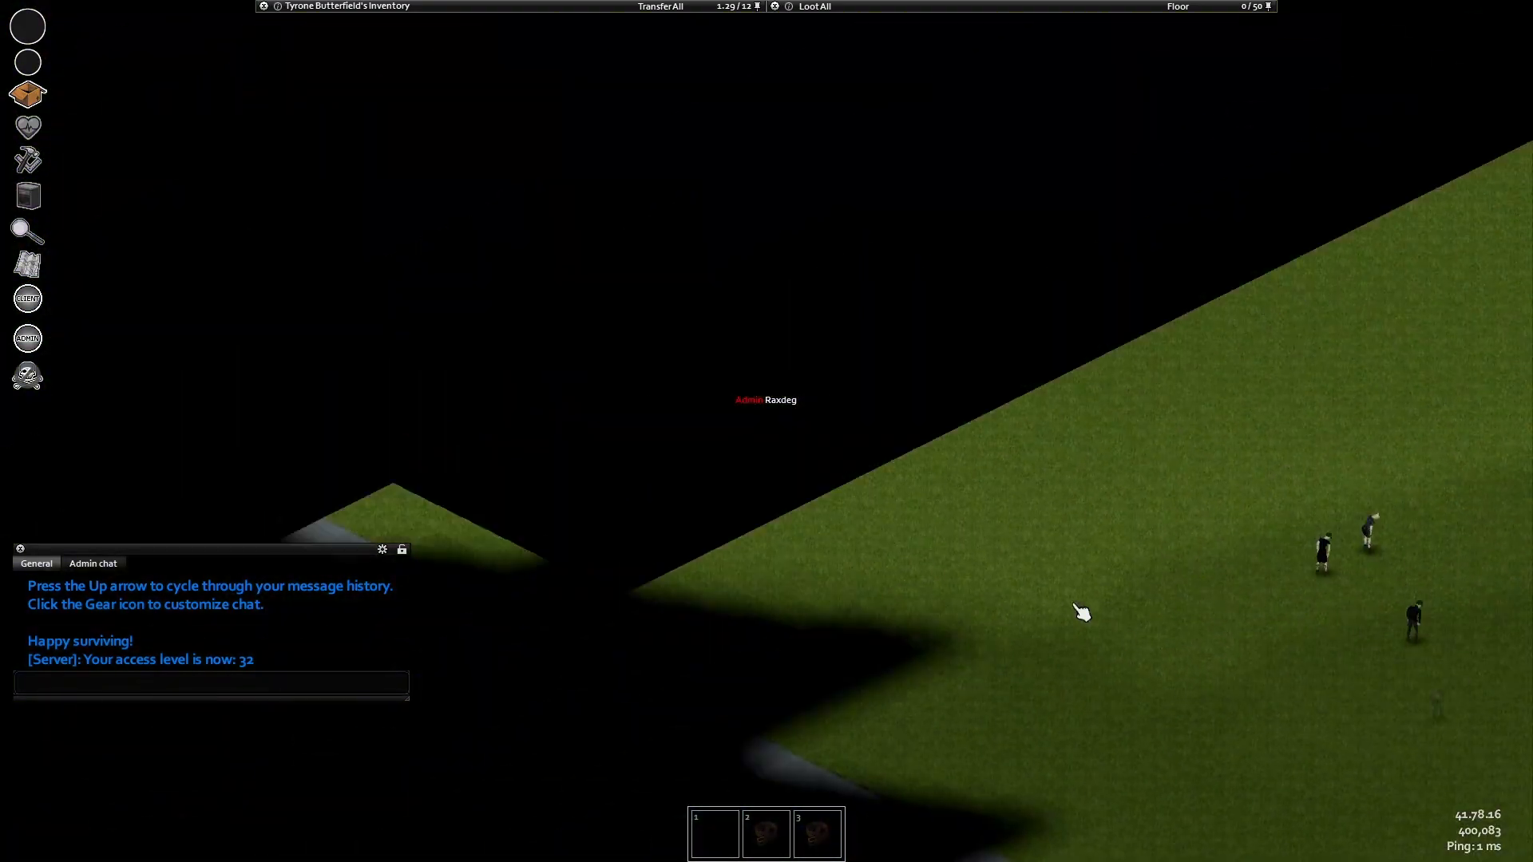
pyautogui.press('w')
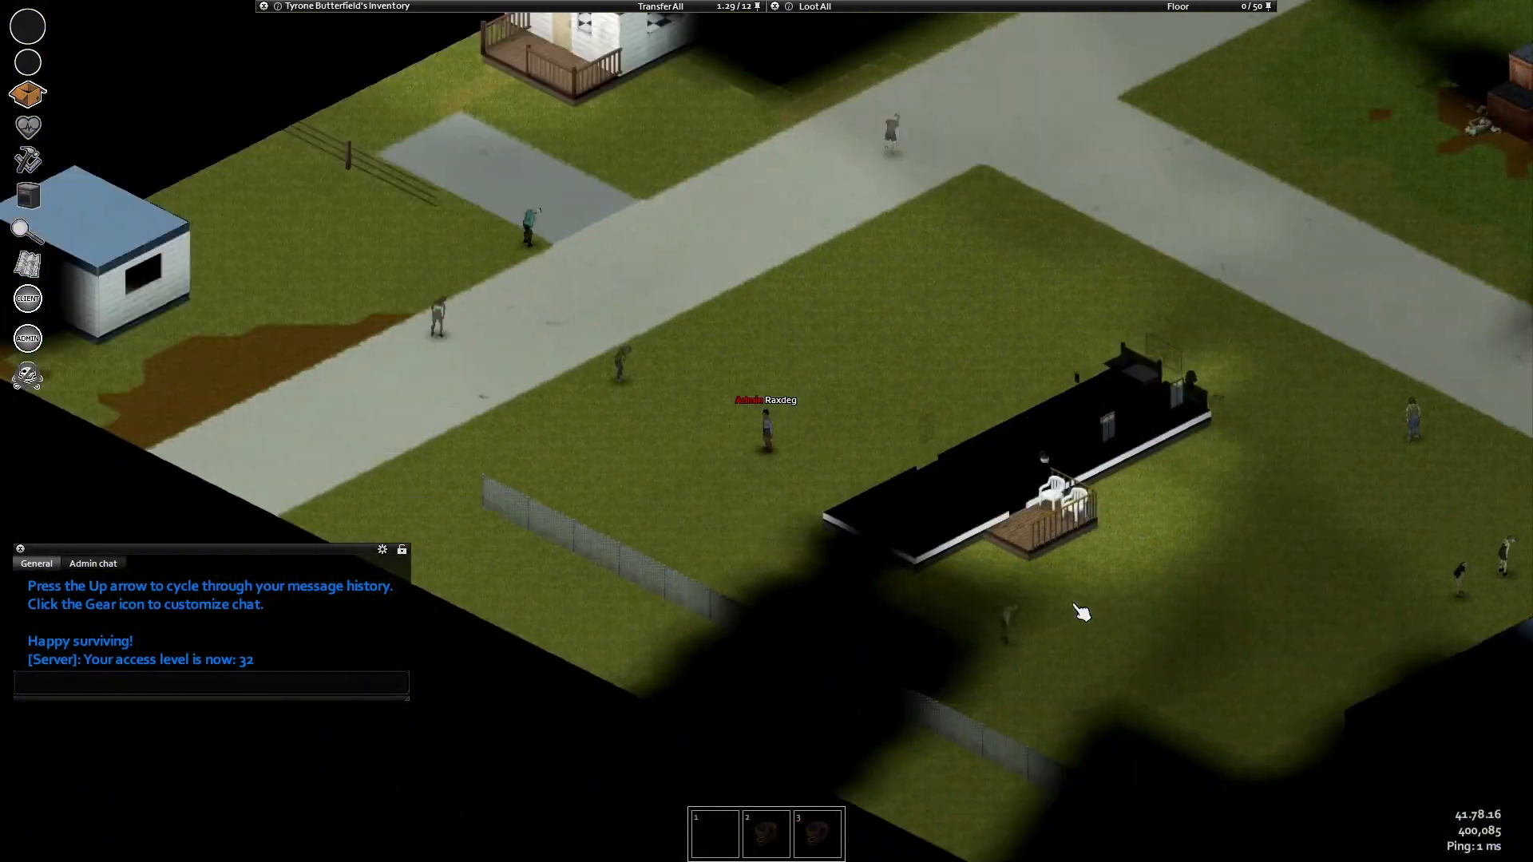
# - Run the character from the houses across the dark woods and grass to the fenced construction site near the highway
pyautogui.press('w')
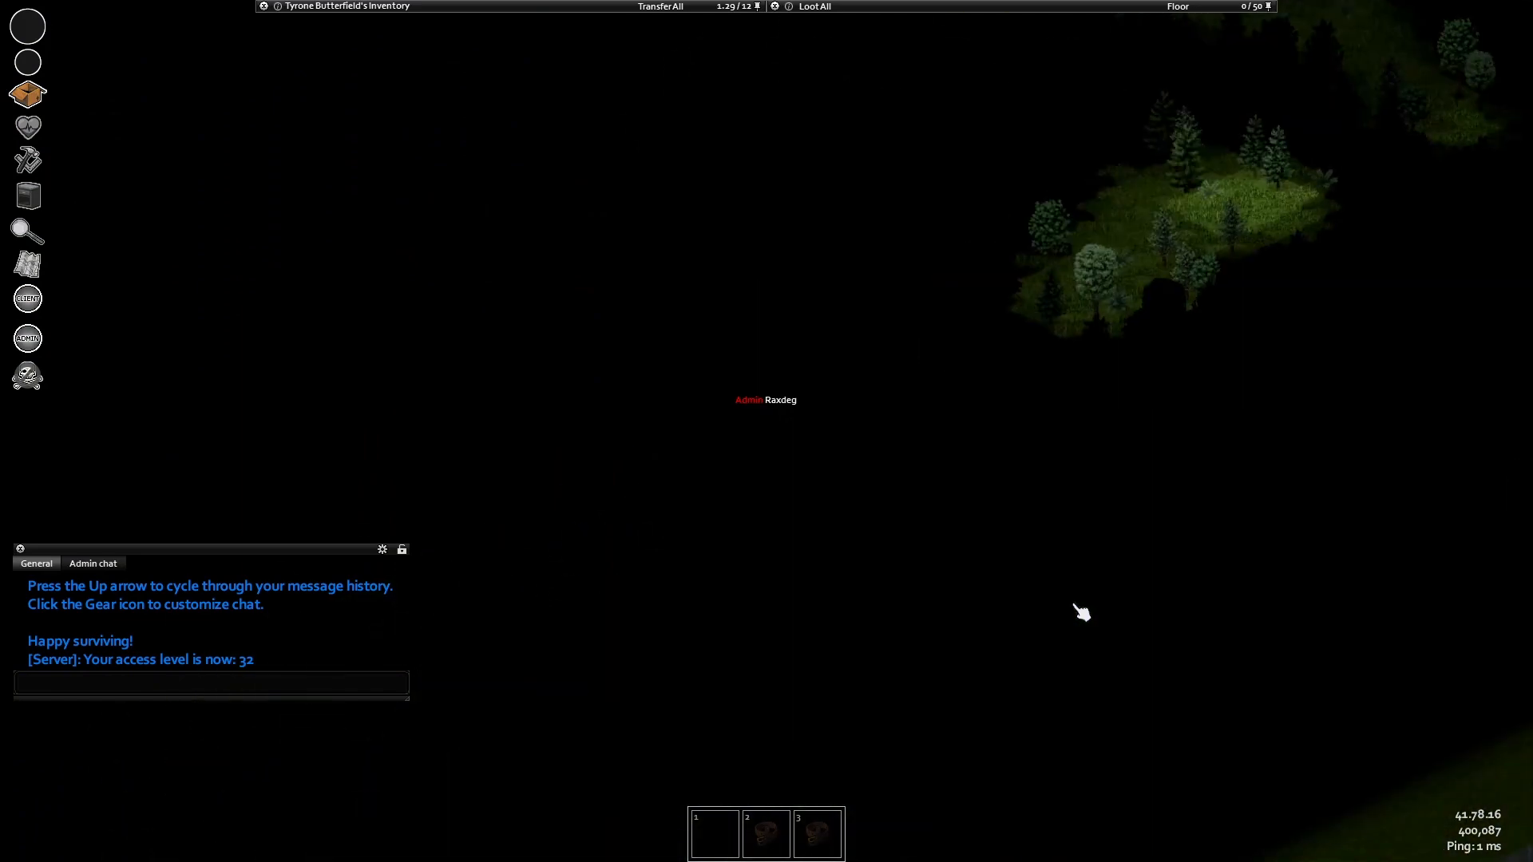
pyautogui.press('w')
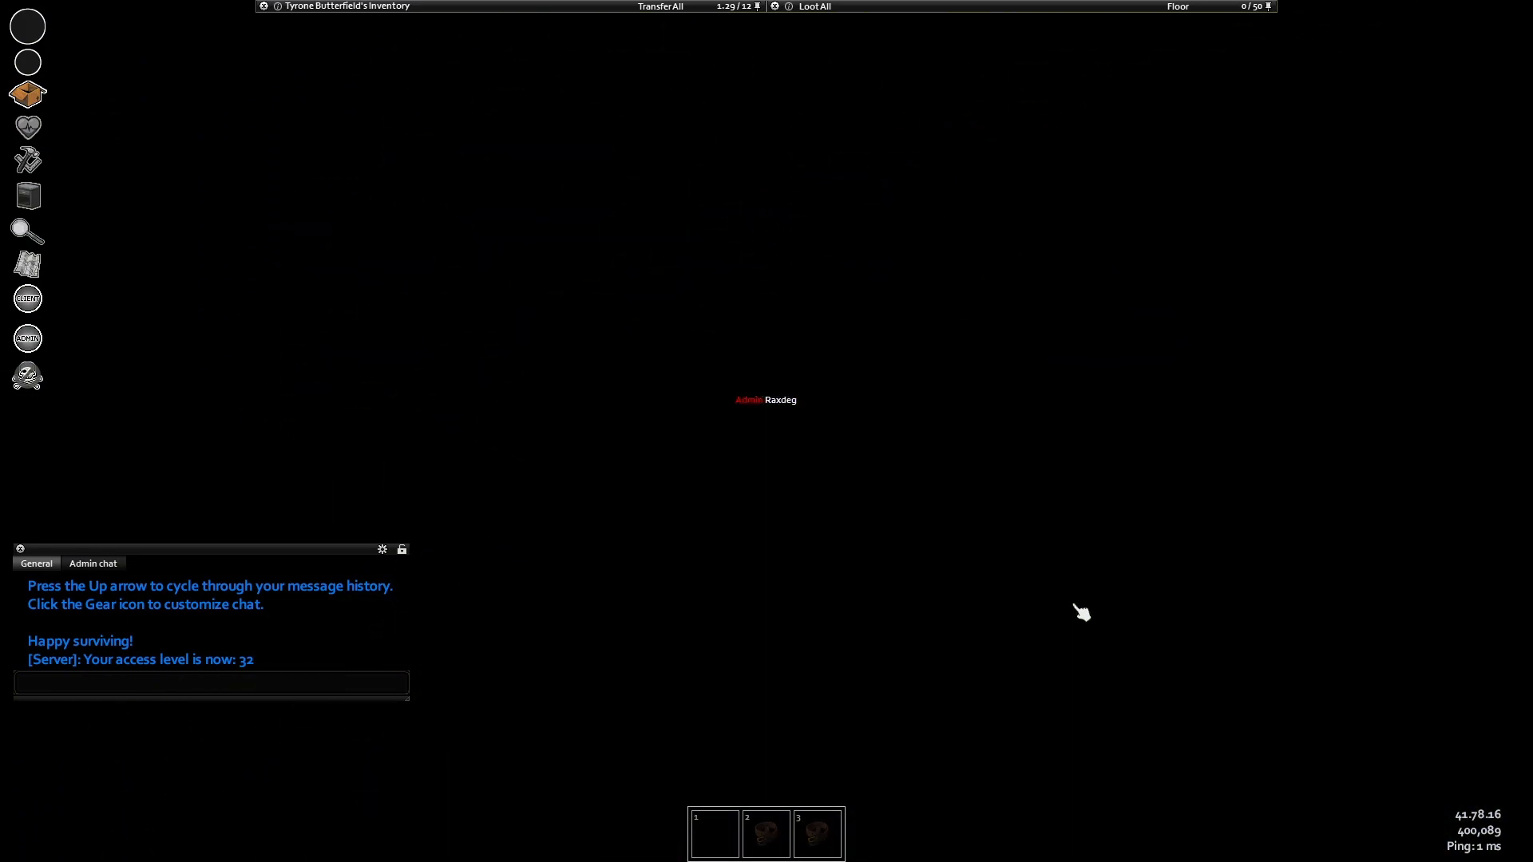
pyautogui.press('w')
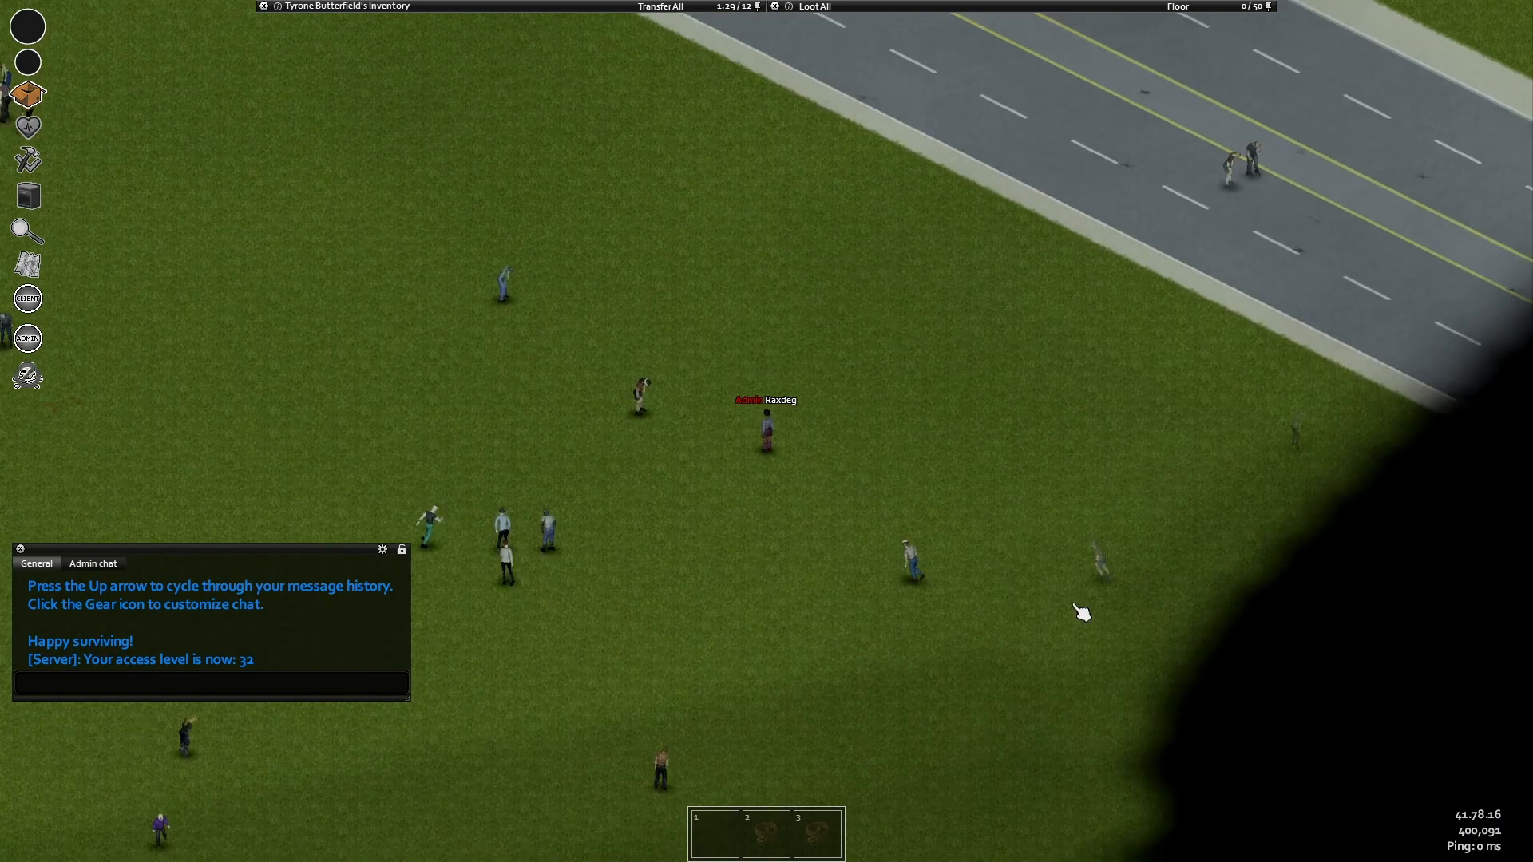
pyautogui.press('w')
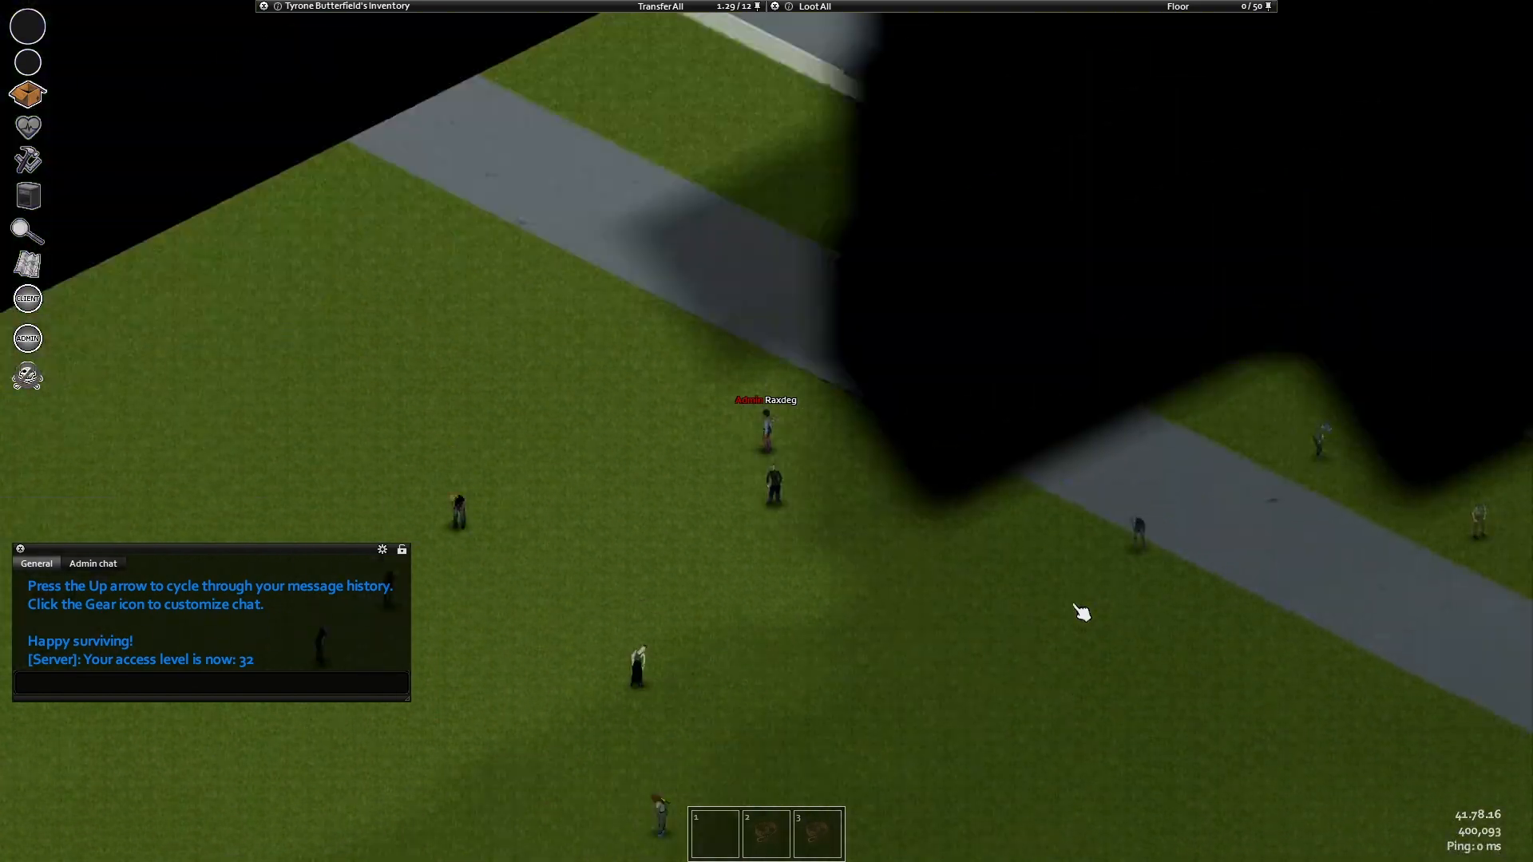
pyautogui.press('w')
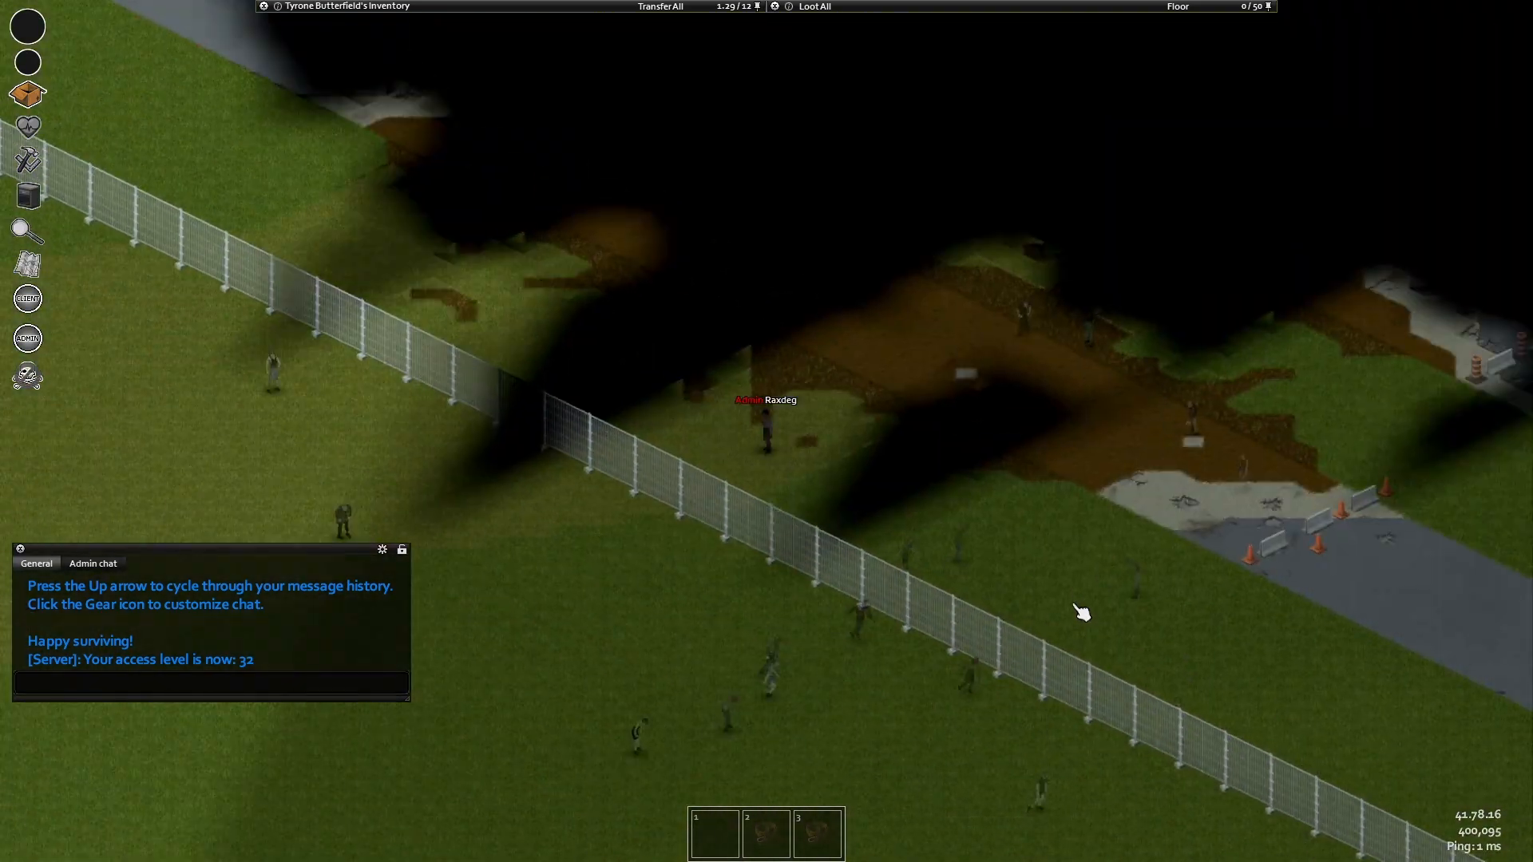
# - Continue over the open grass and along the highway, passing the fenced green-roofed warehouses to the divided road
pyautogui.press('w')
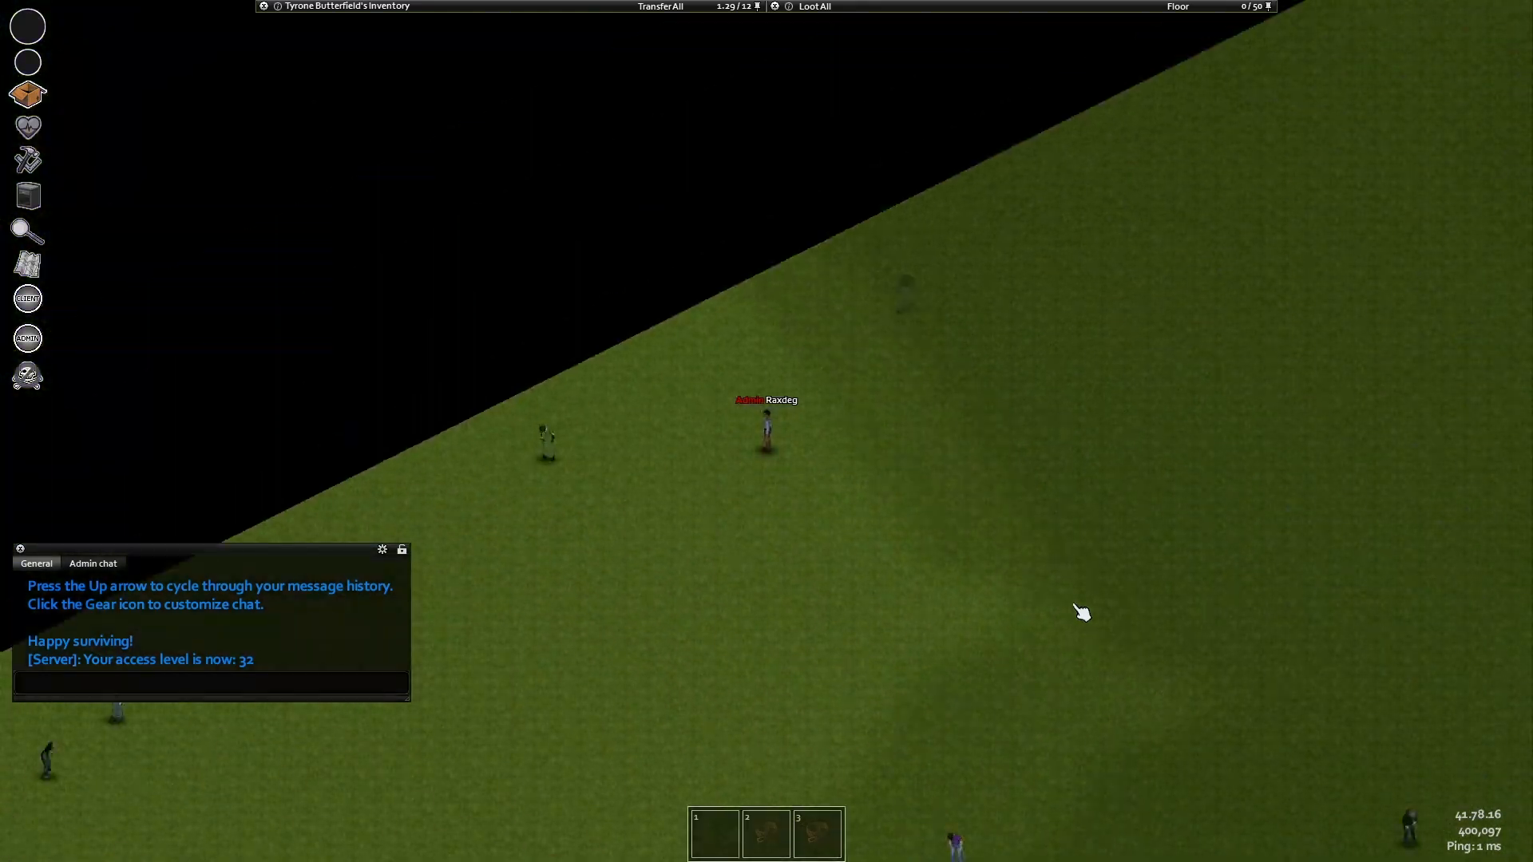
pyautogui.press('w')
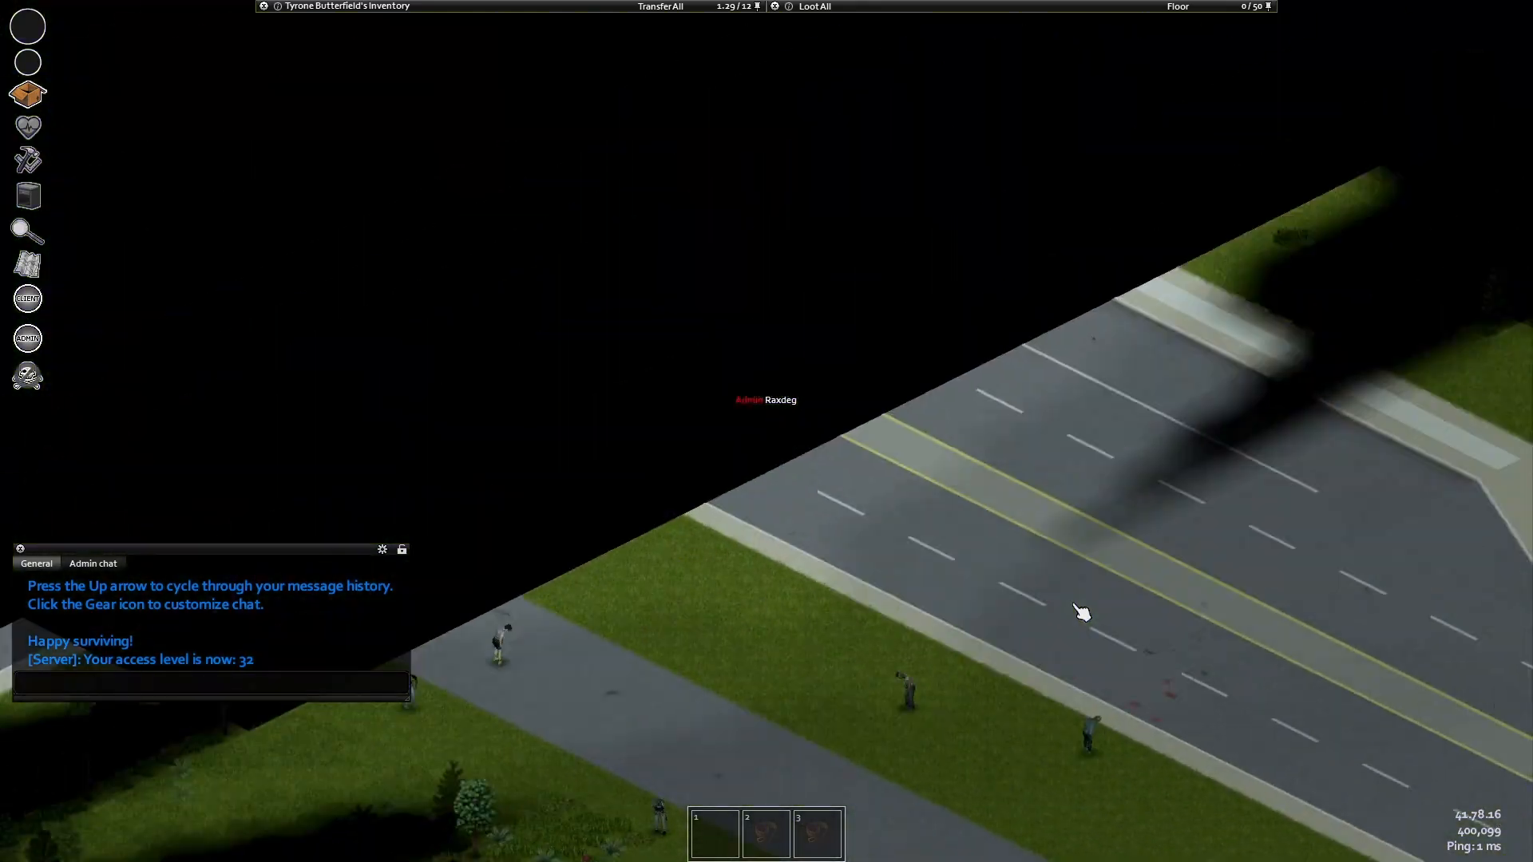
pyautogui.press('w')
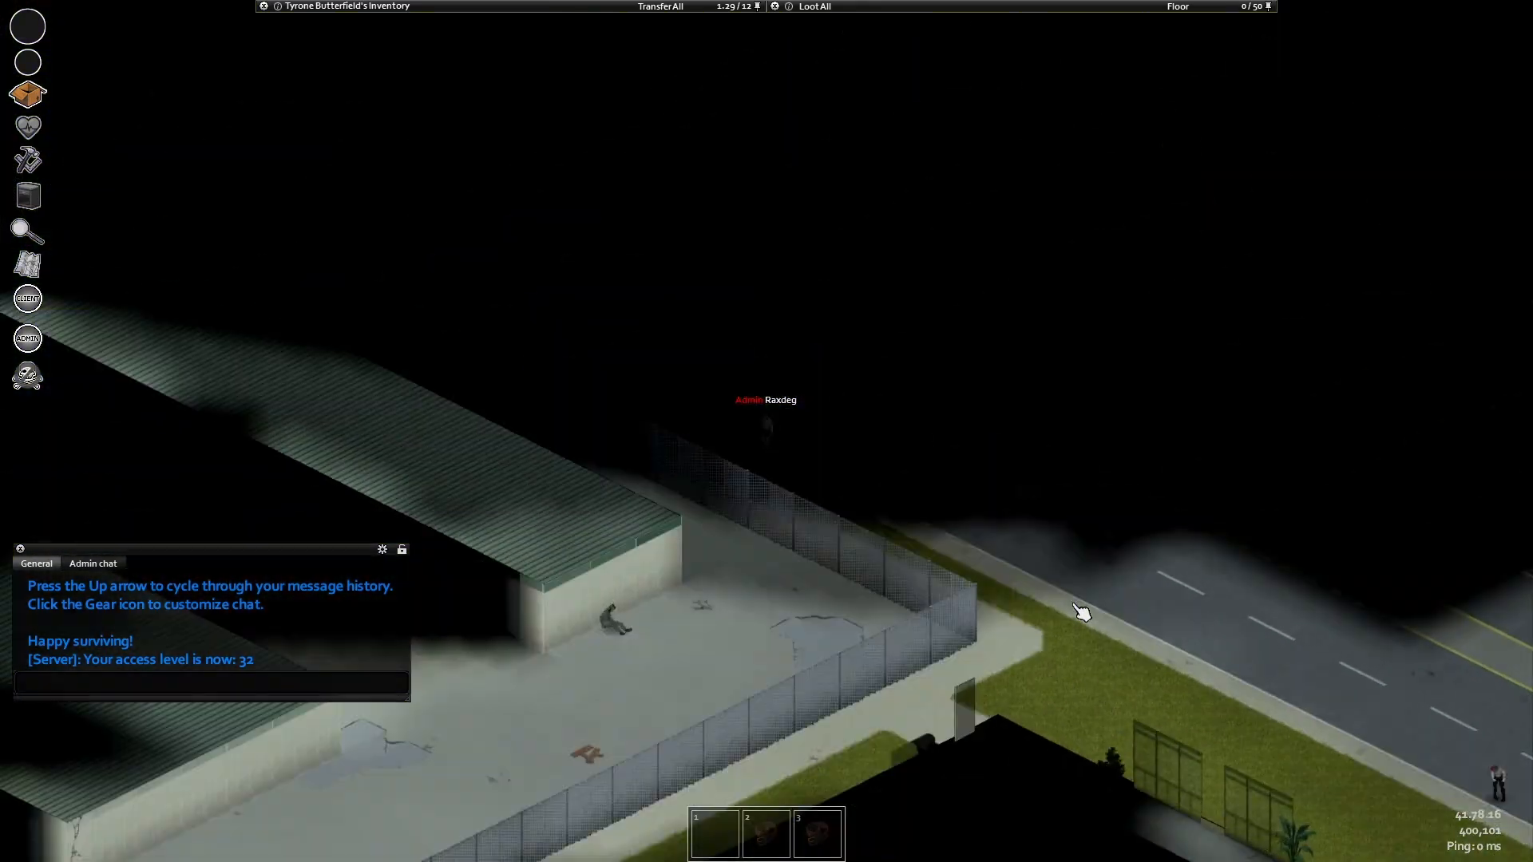
pyautogui.press('w')
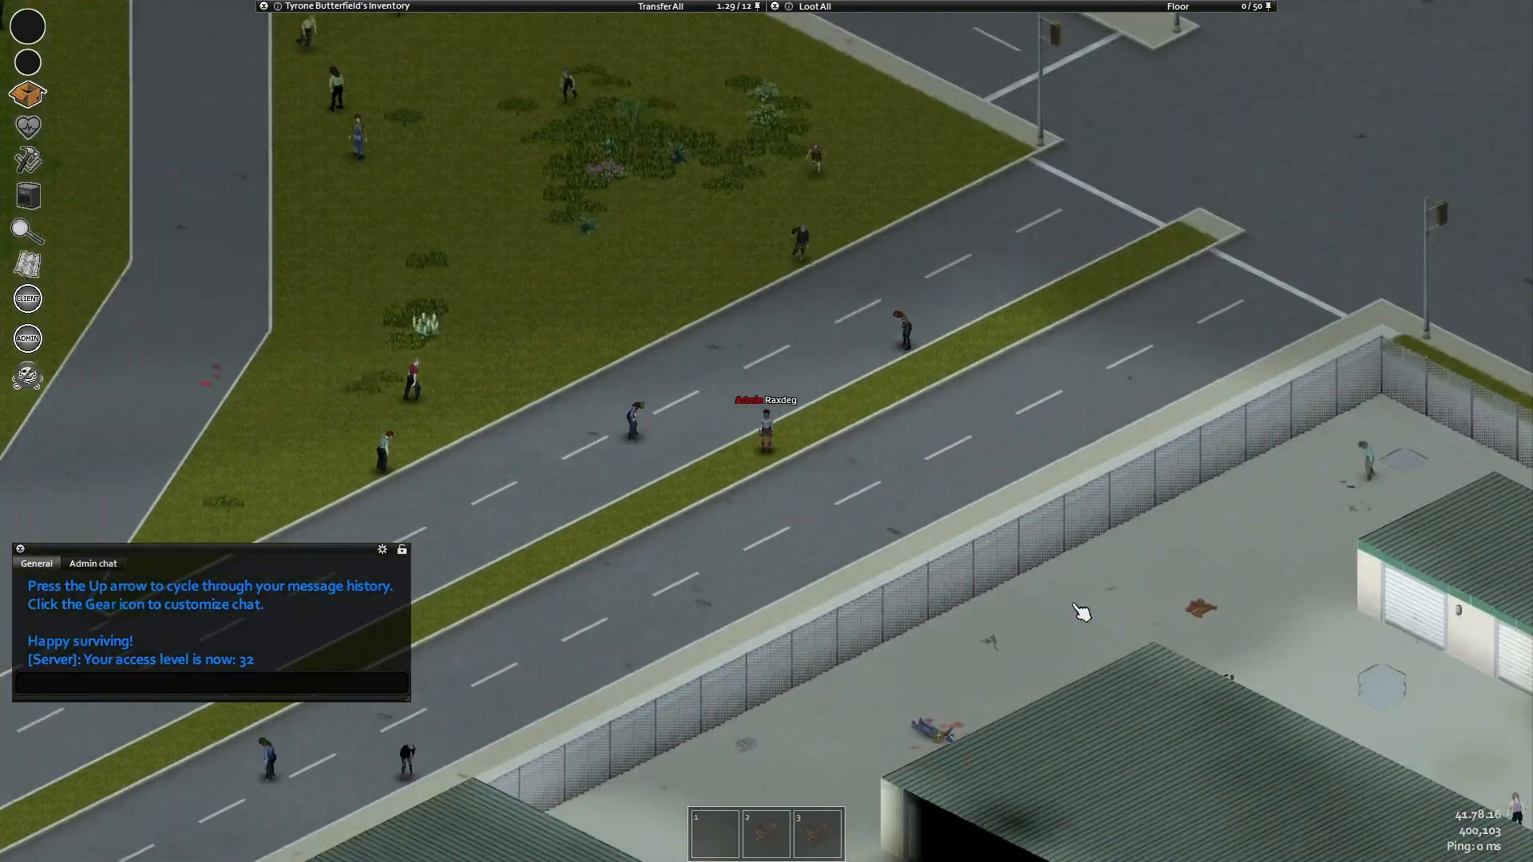
pyautogui.press('w')
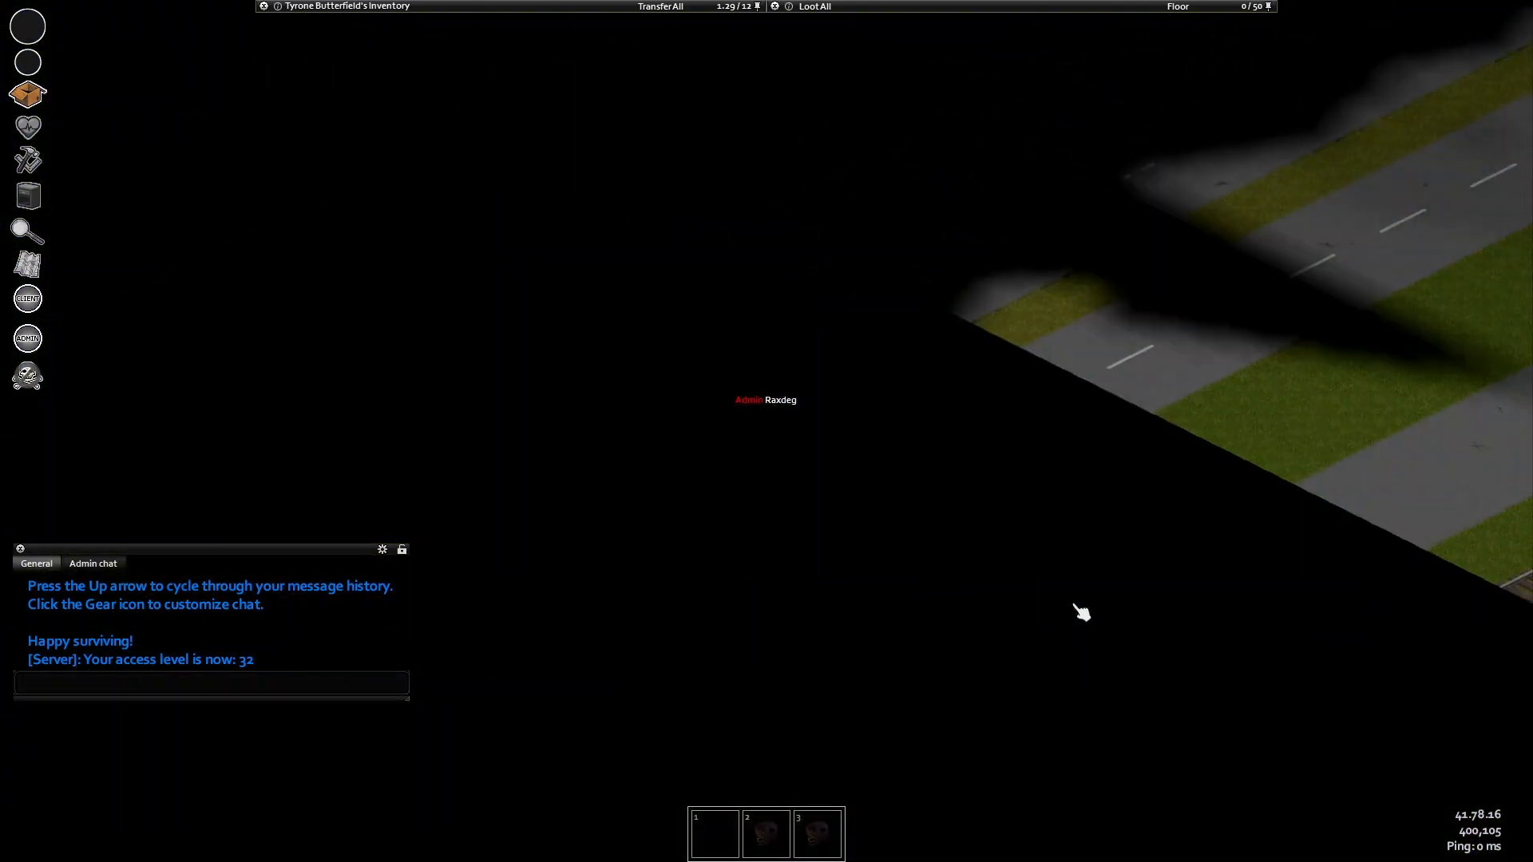
# - Run through the dark forest and pick up the divided road bordered by trees, looking for the new map area
pyautogui.press('w')
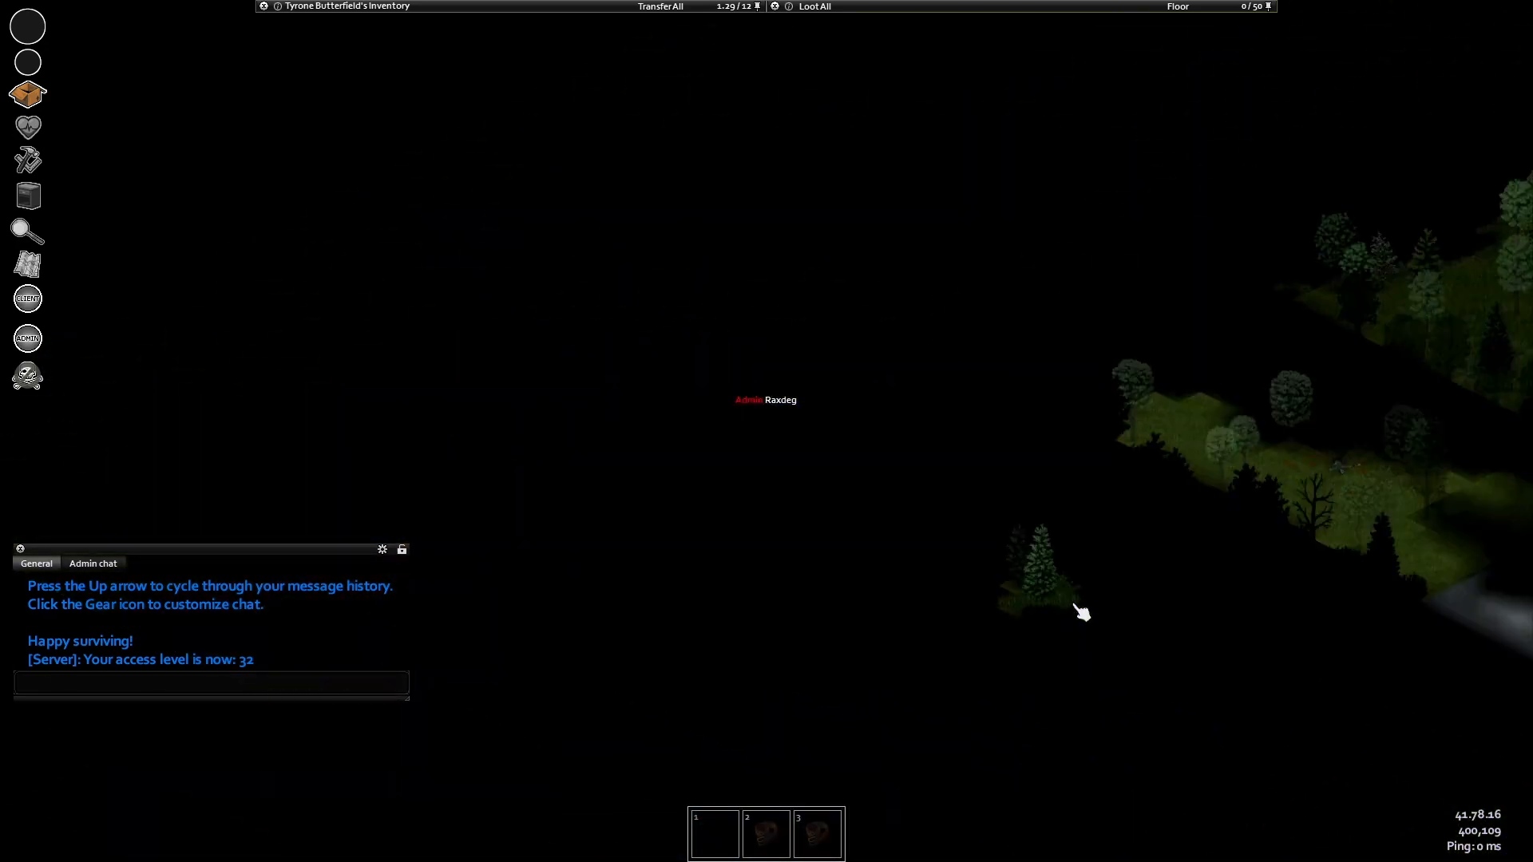
pyautogui.press('w')
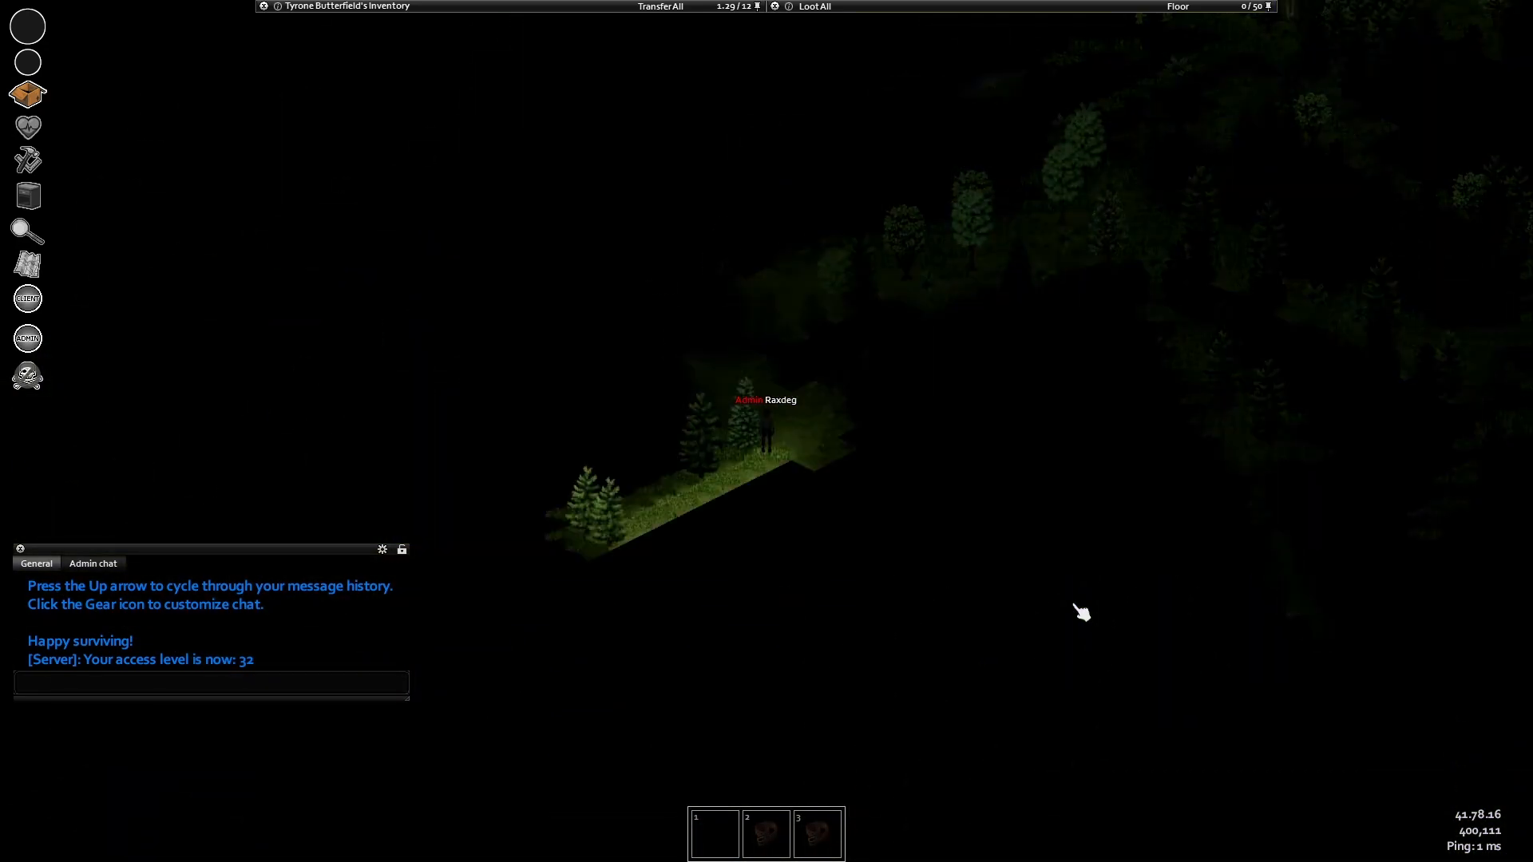
pyautogui.press('w')
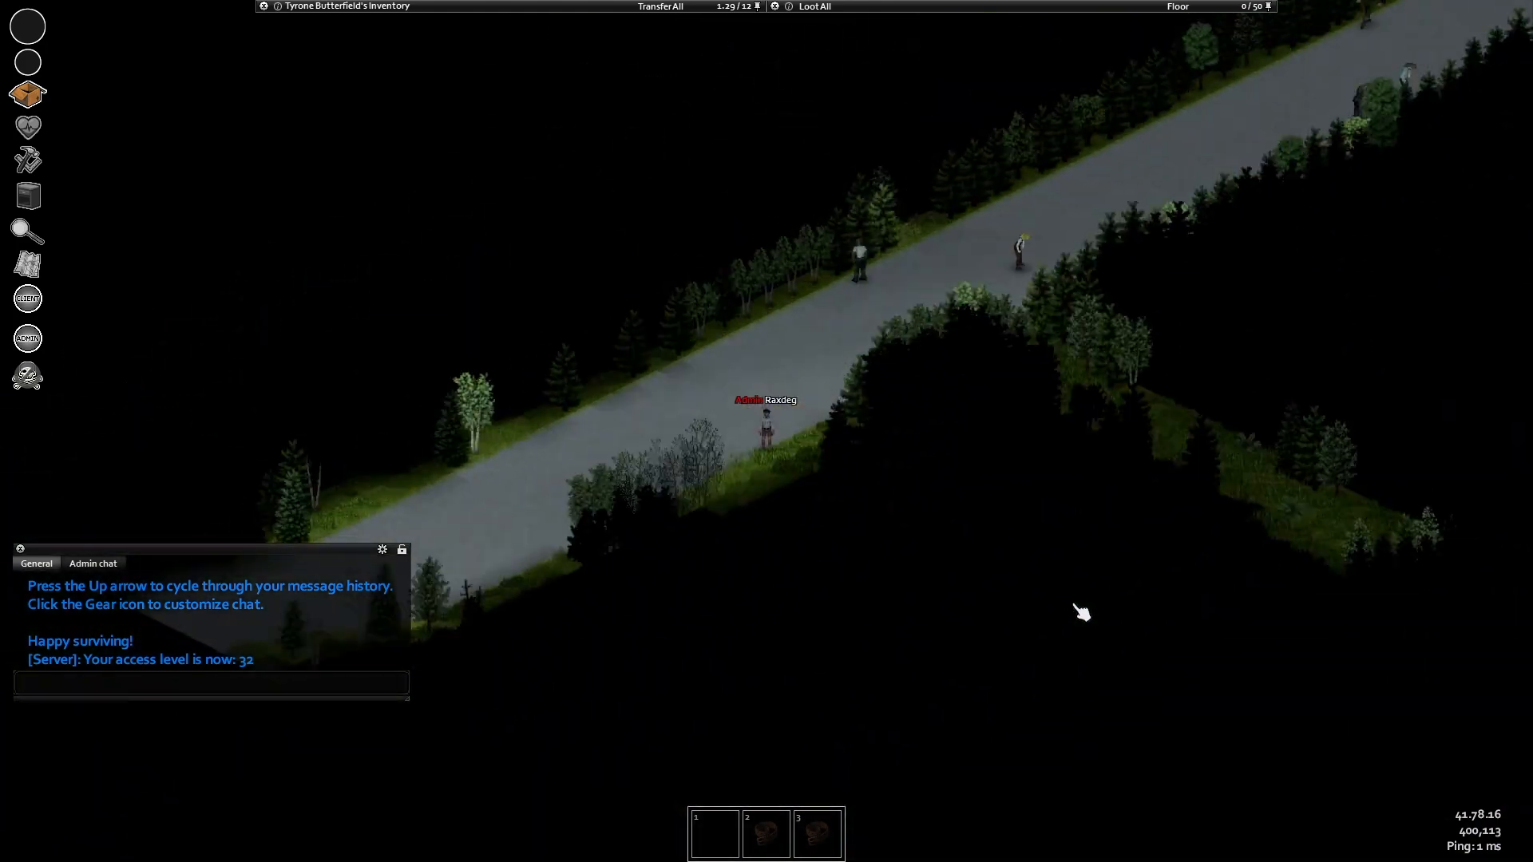
pyautogui.press('w')
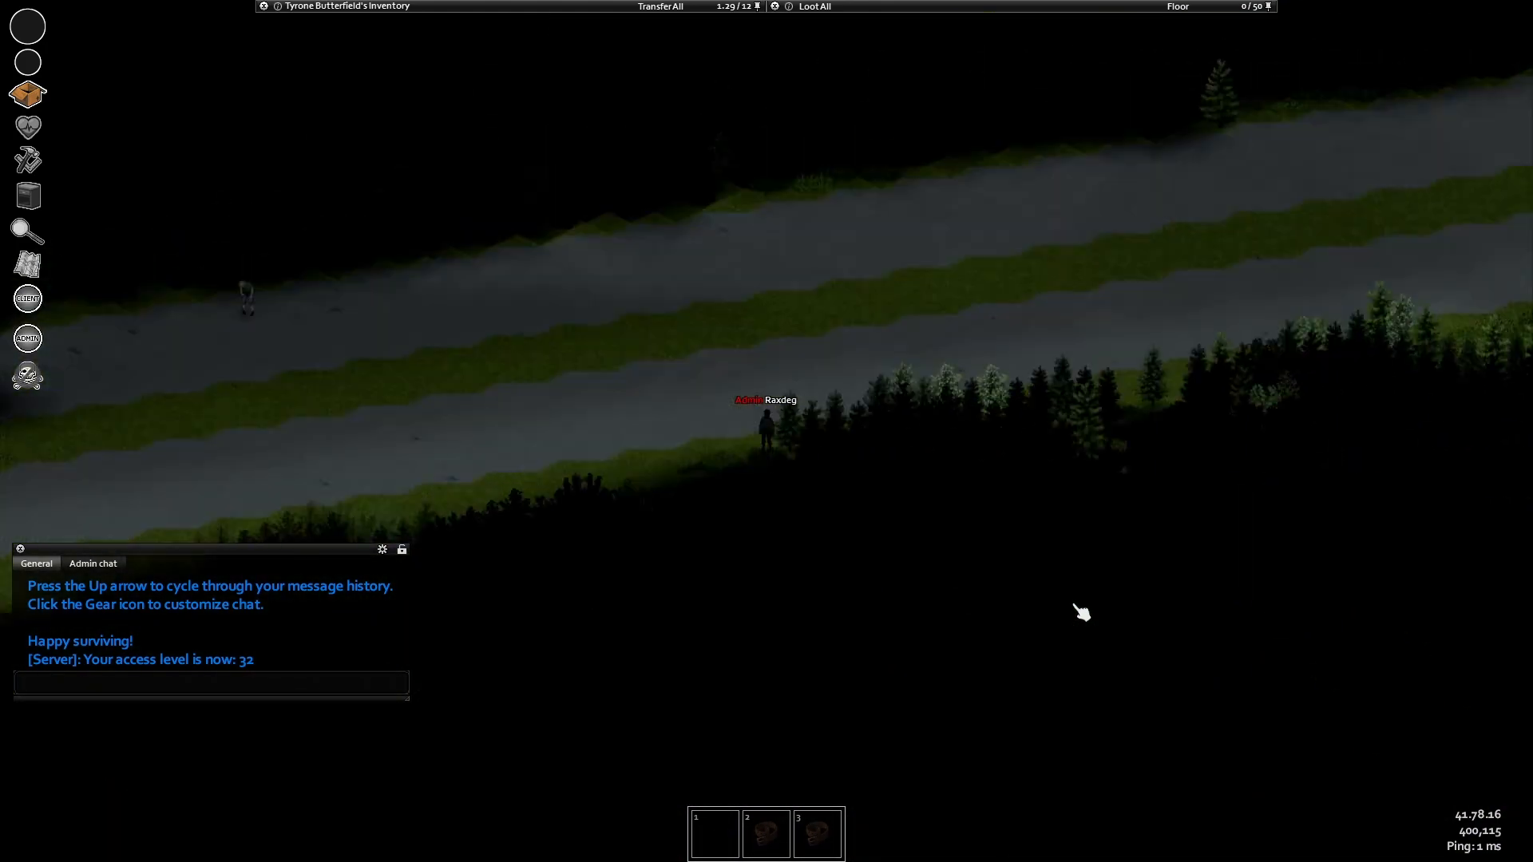
pyautogui.press('w')
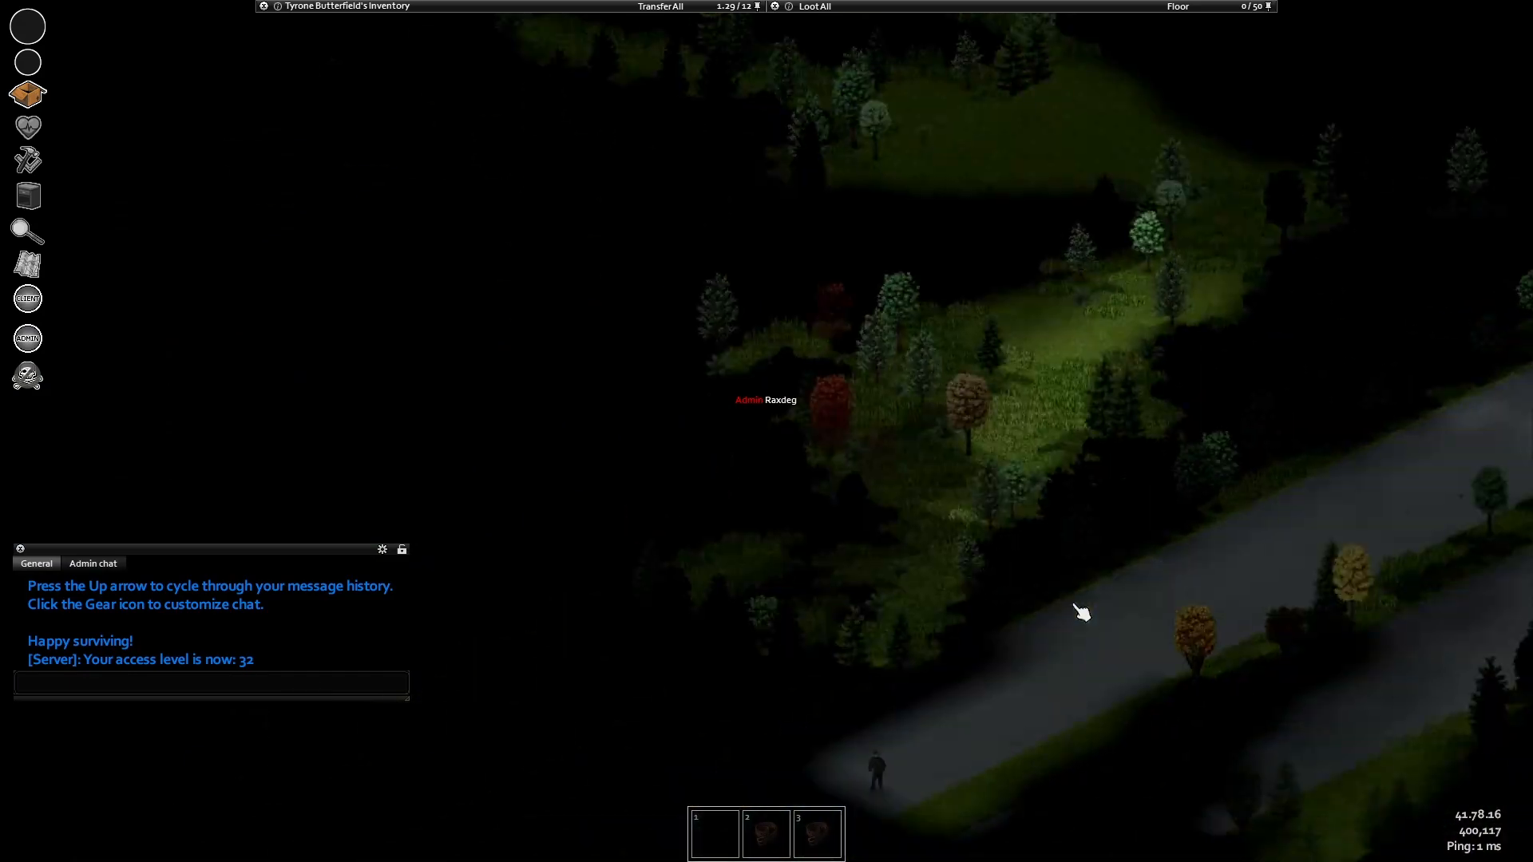
pyautogui.press('w')
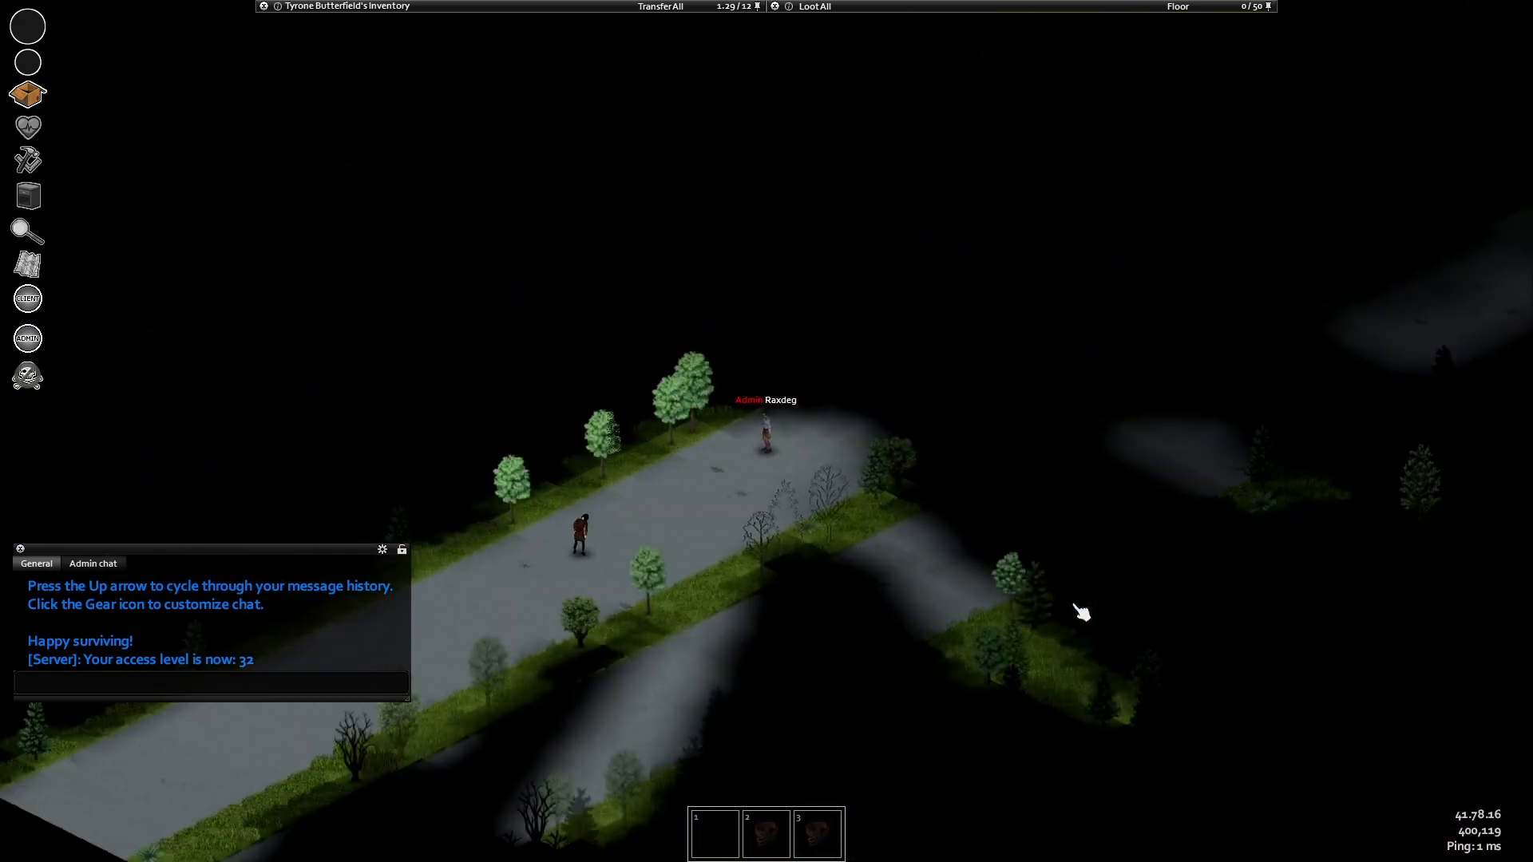
pyautogui.press('w')
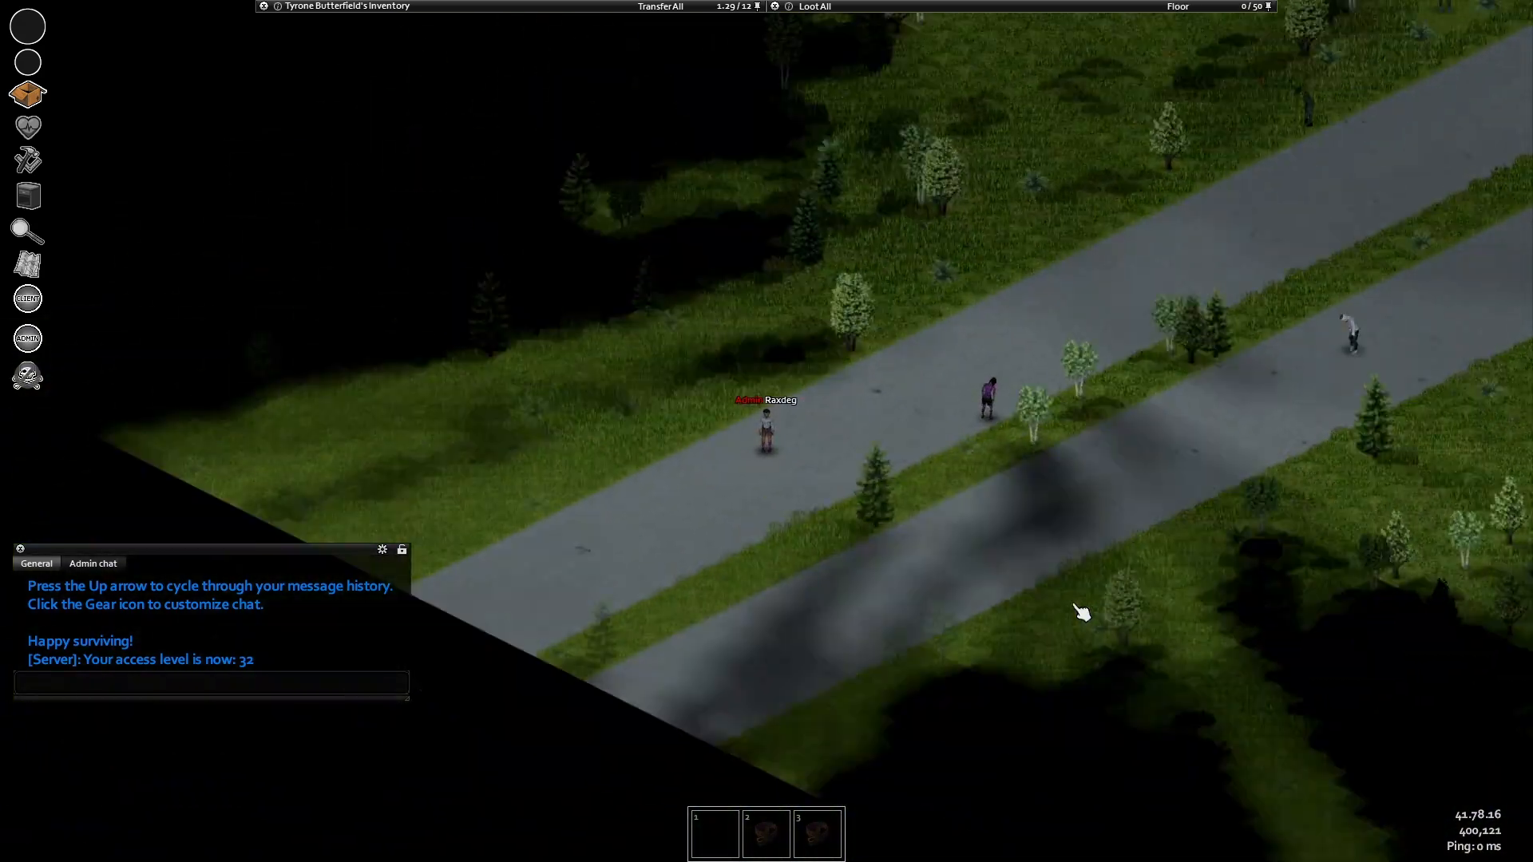
# - Explore the wooded area around the broken end of the divided road and reach the crossing single road
pyautogui.press('w')
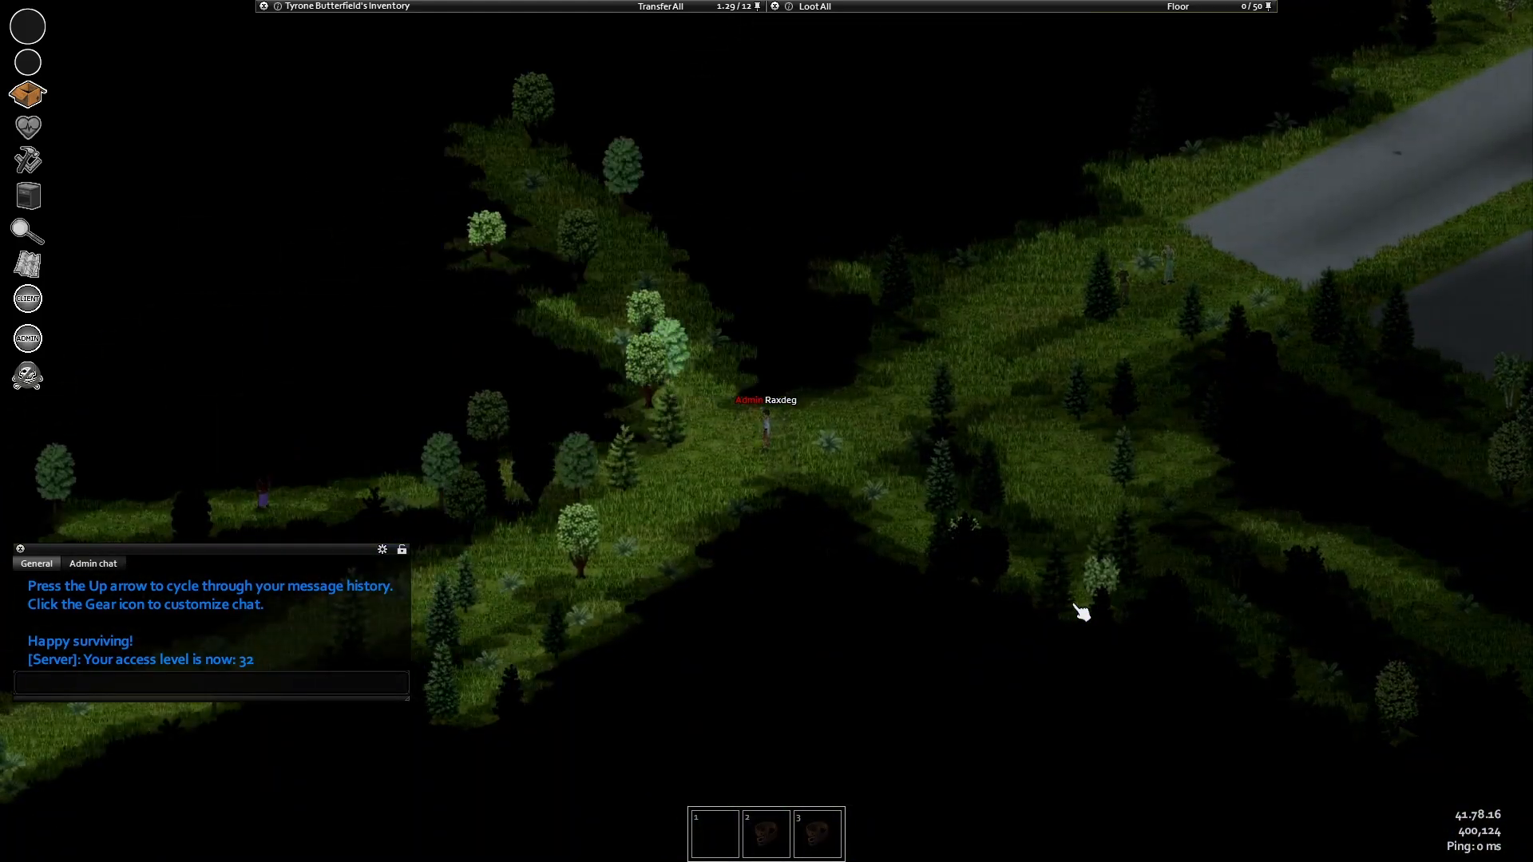
pyautogui.press('w')
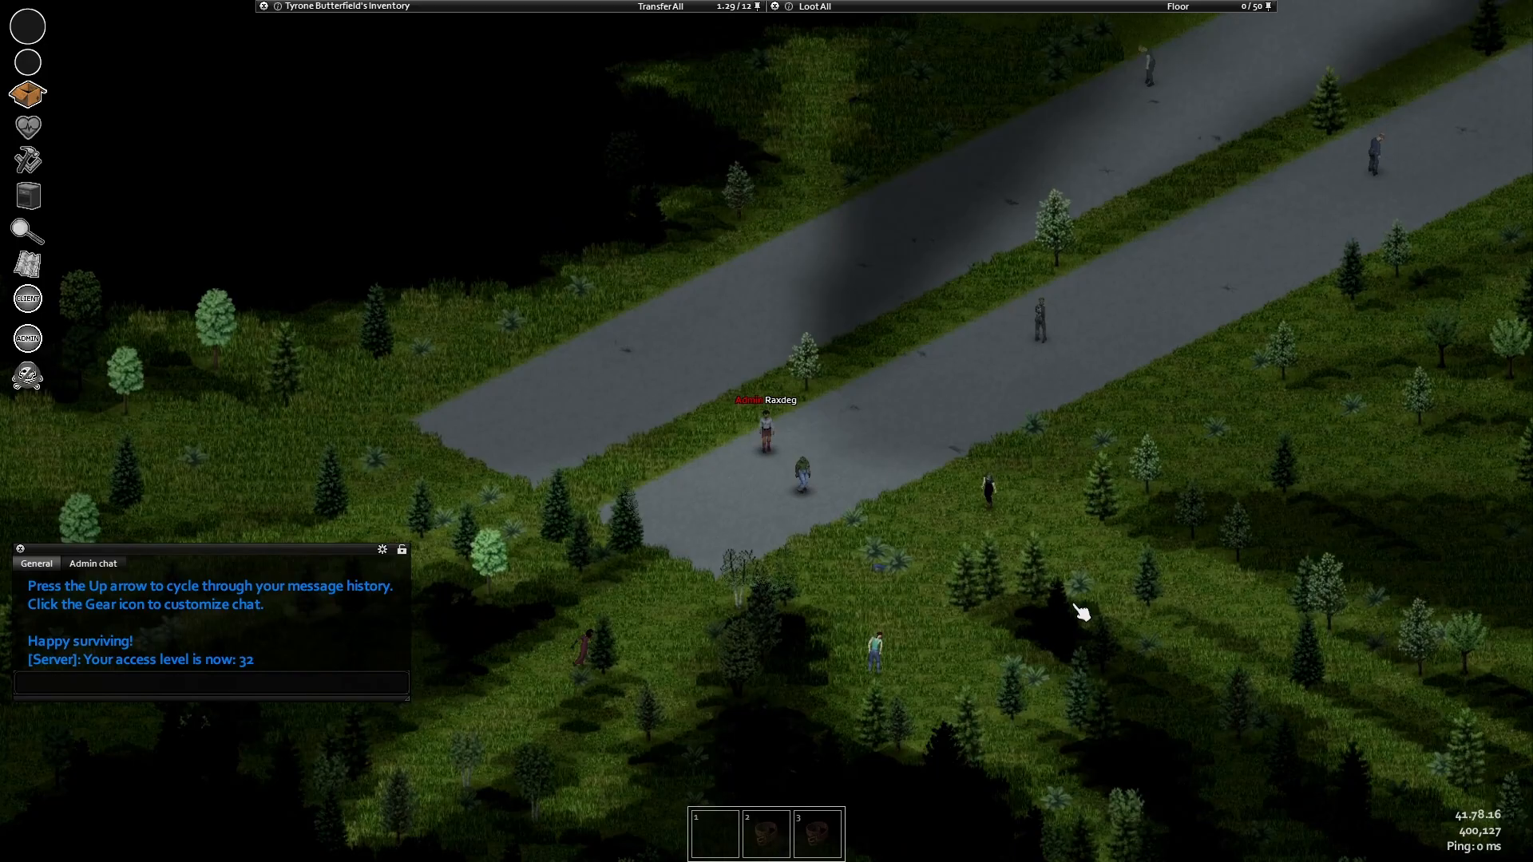
pyautogui.press('w')
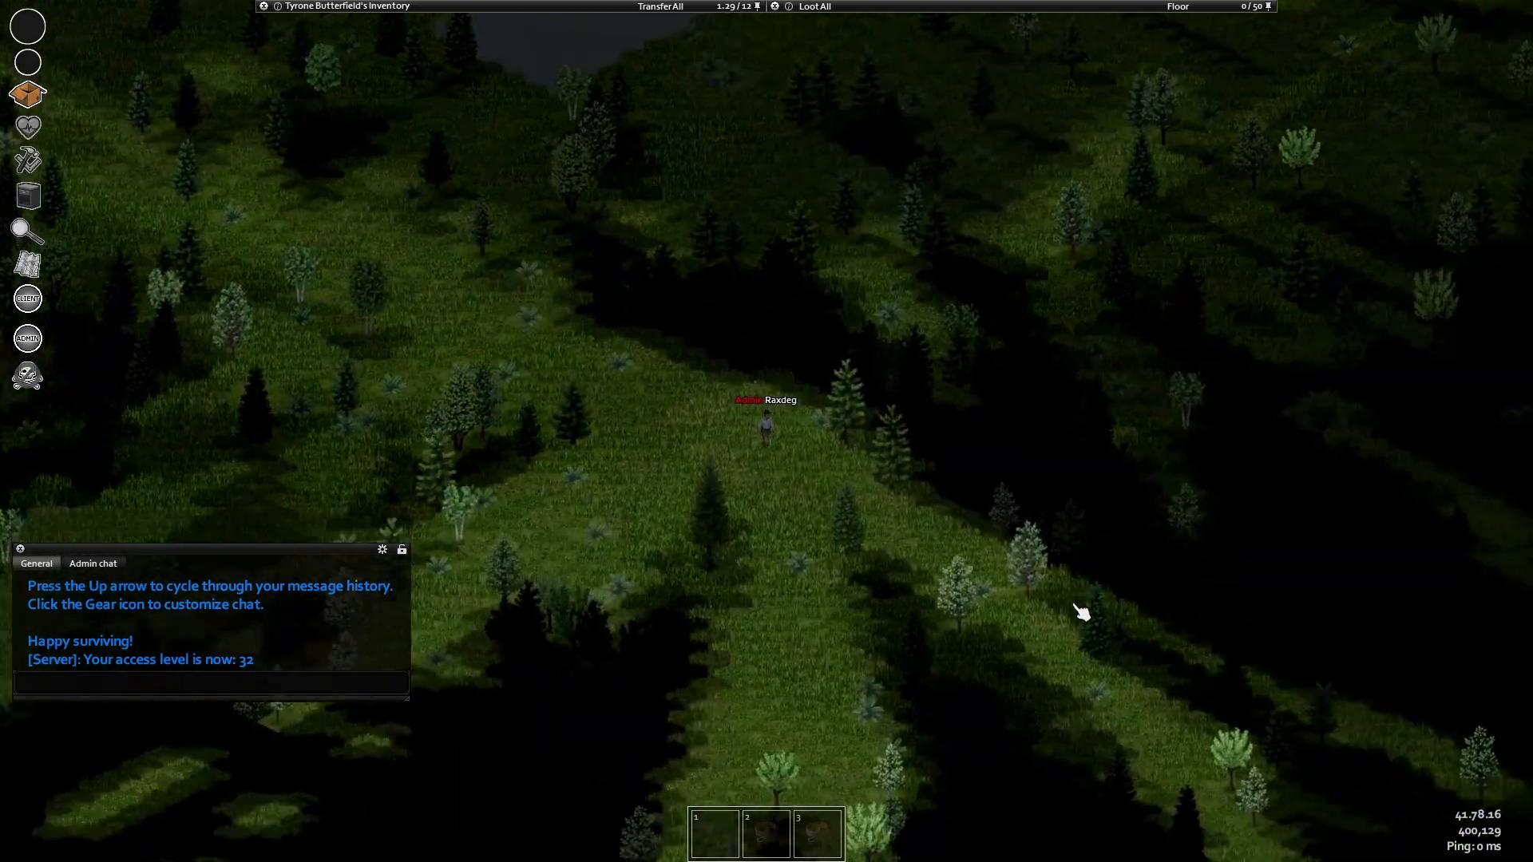
pyautogui.press('w')
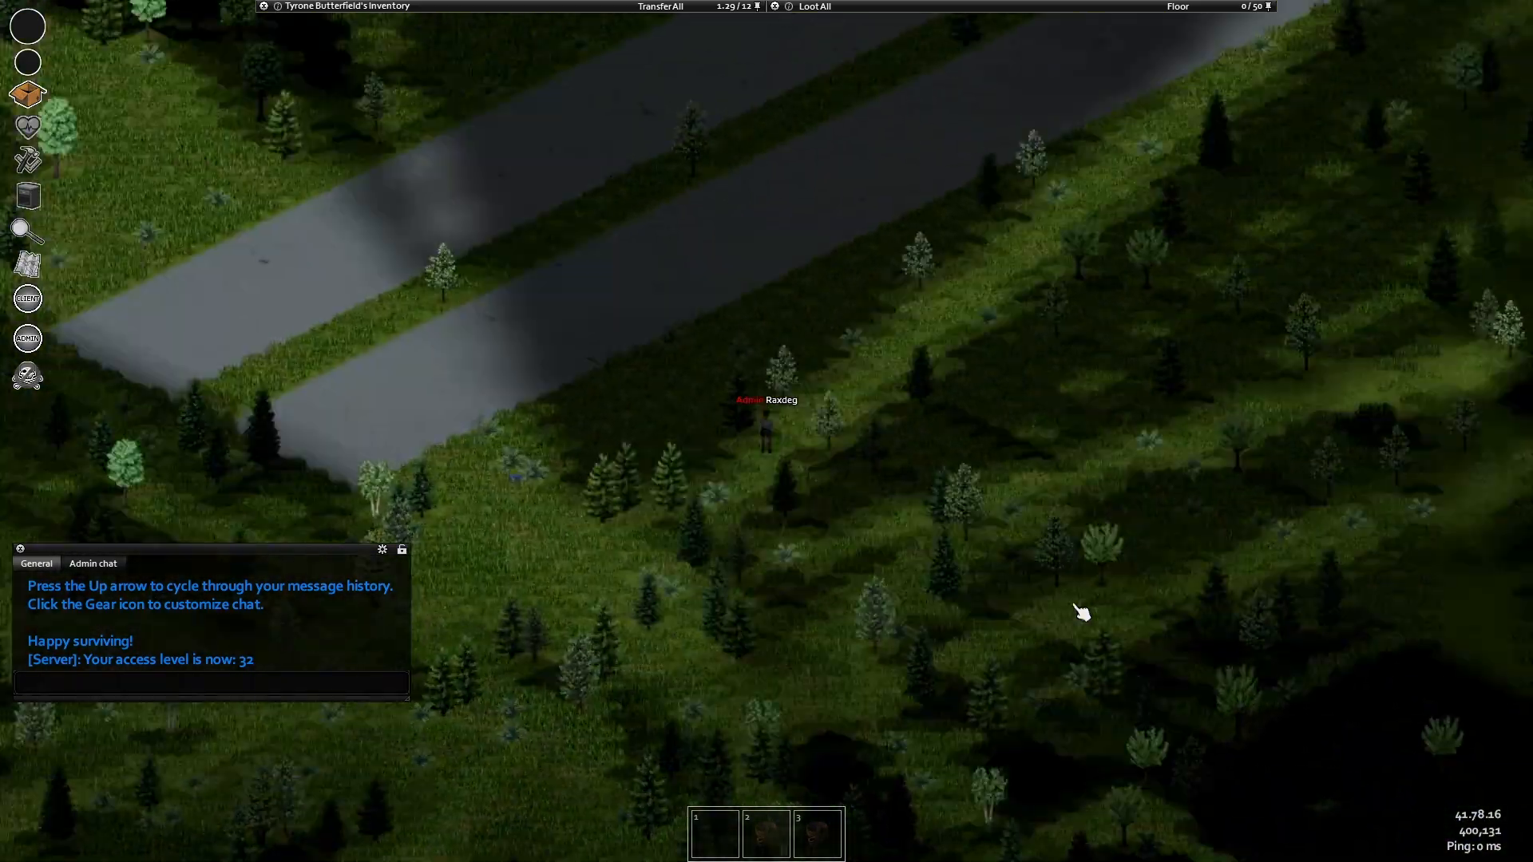
pyautogui.press('w')
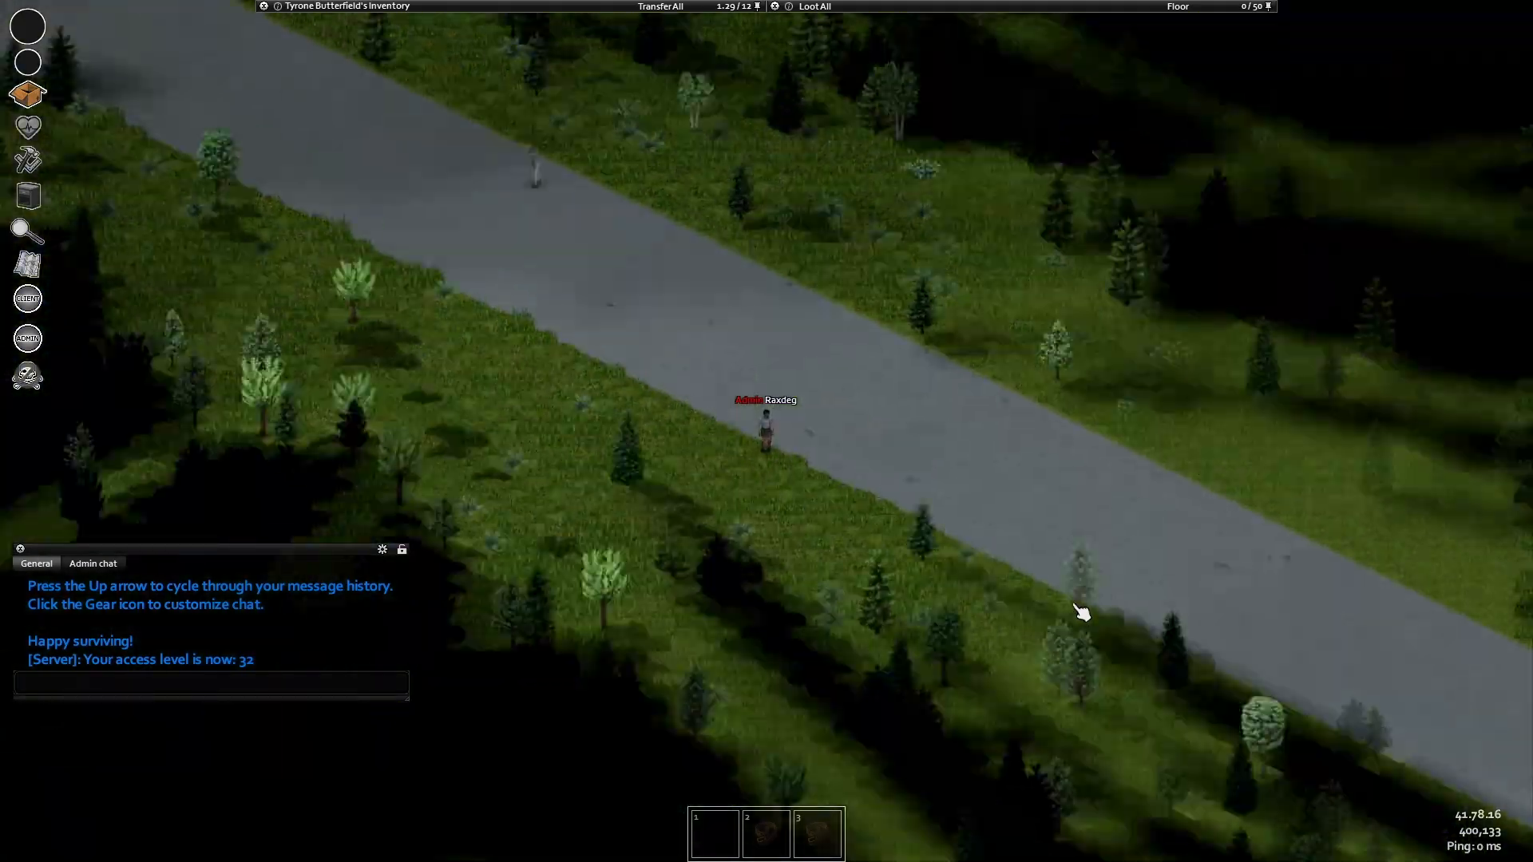
# - Follow the single road to the intersection by the line of traffic cones and turn onto the divided road
pyautogui.press('d')
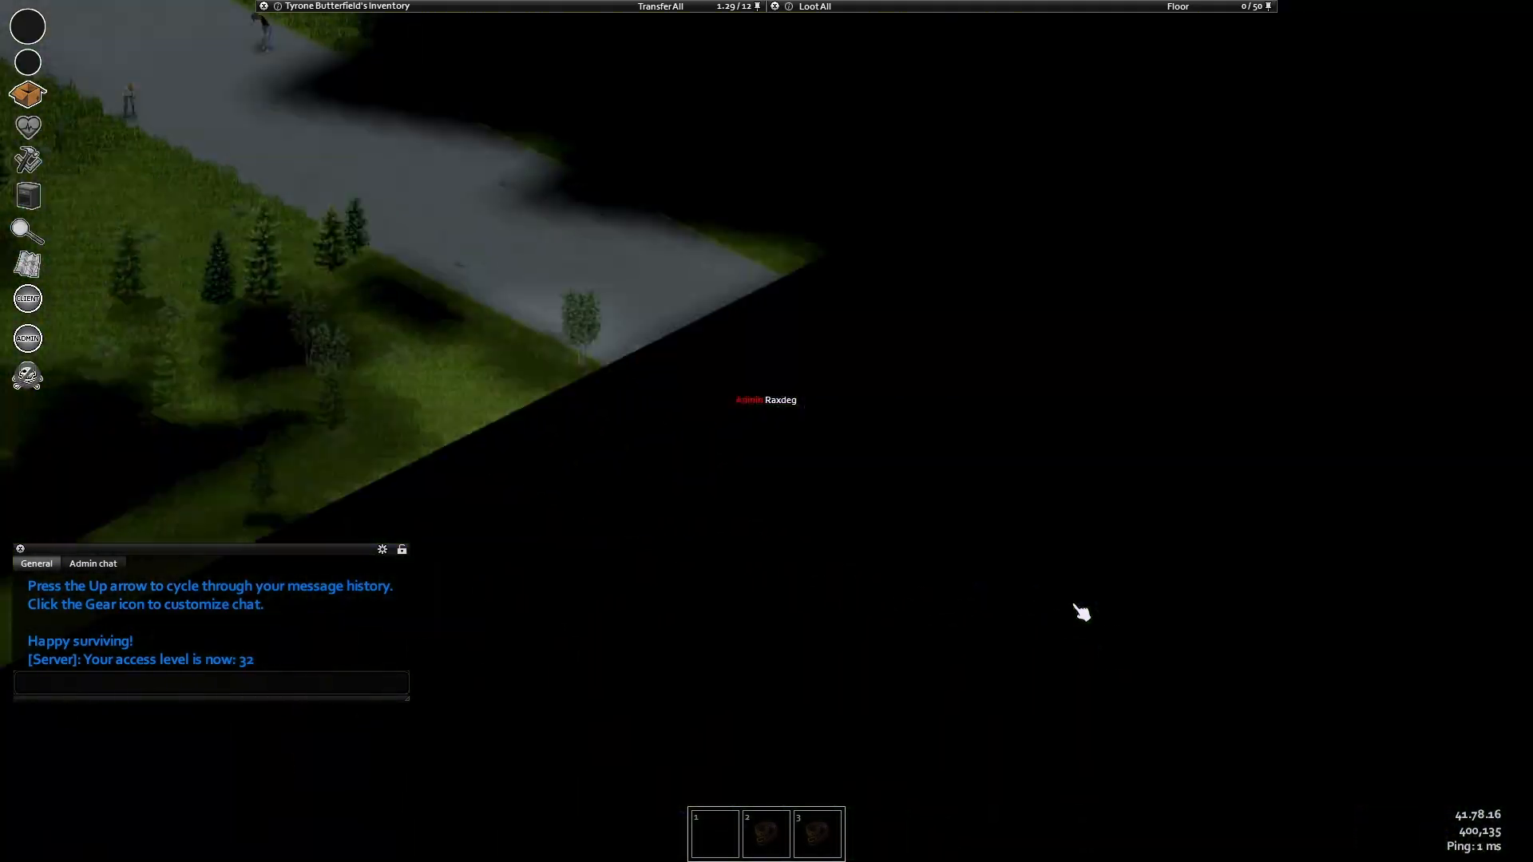
pyautogui.press('w')
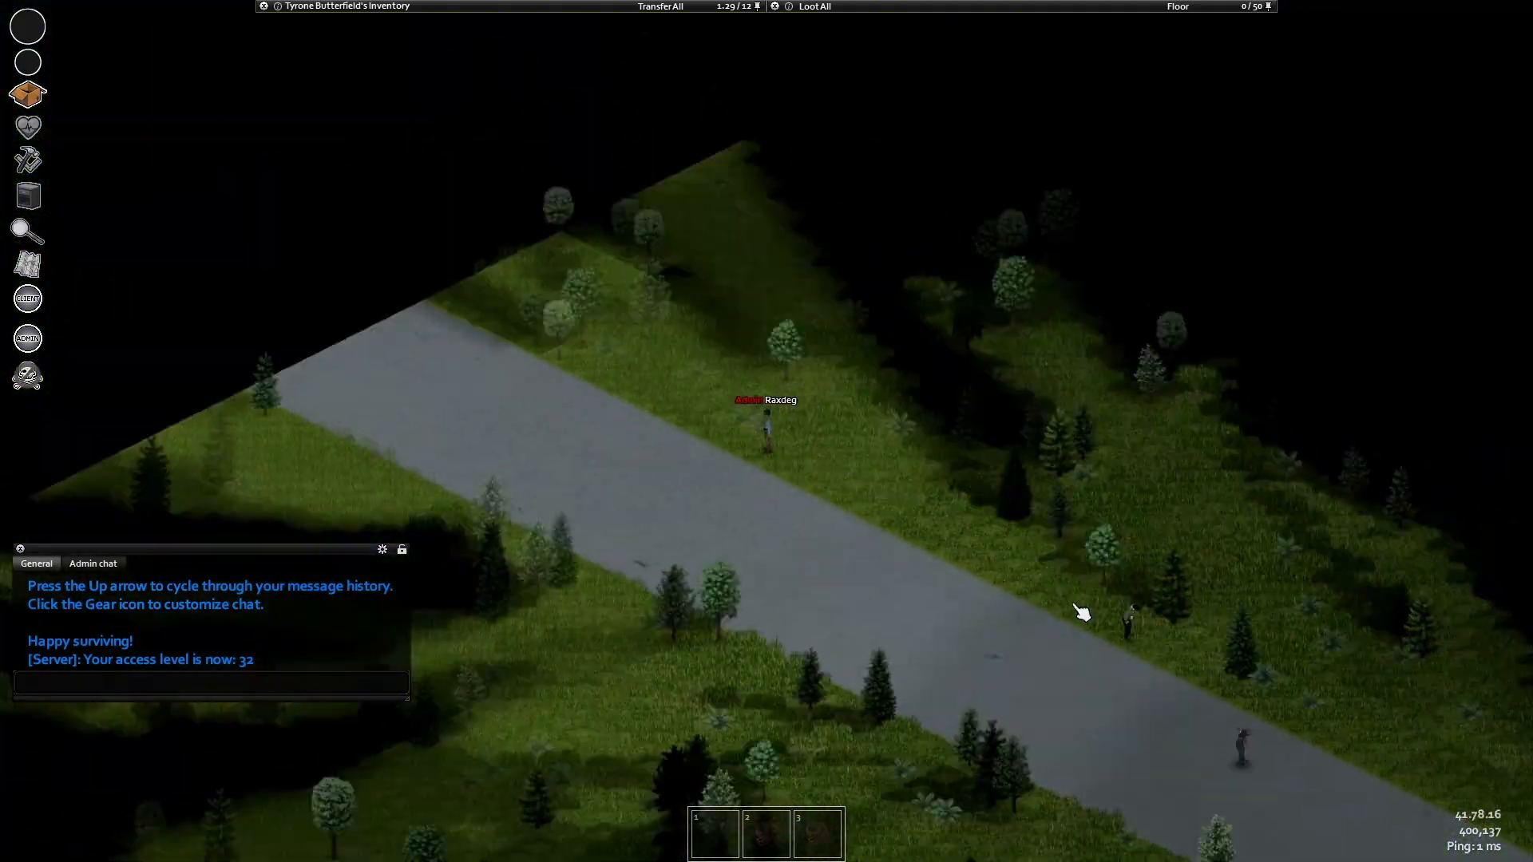
pyautogui.press('a')
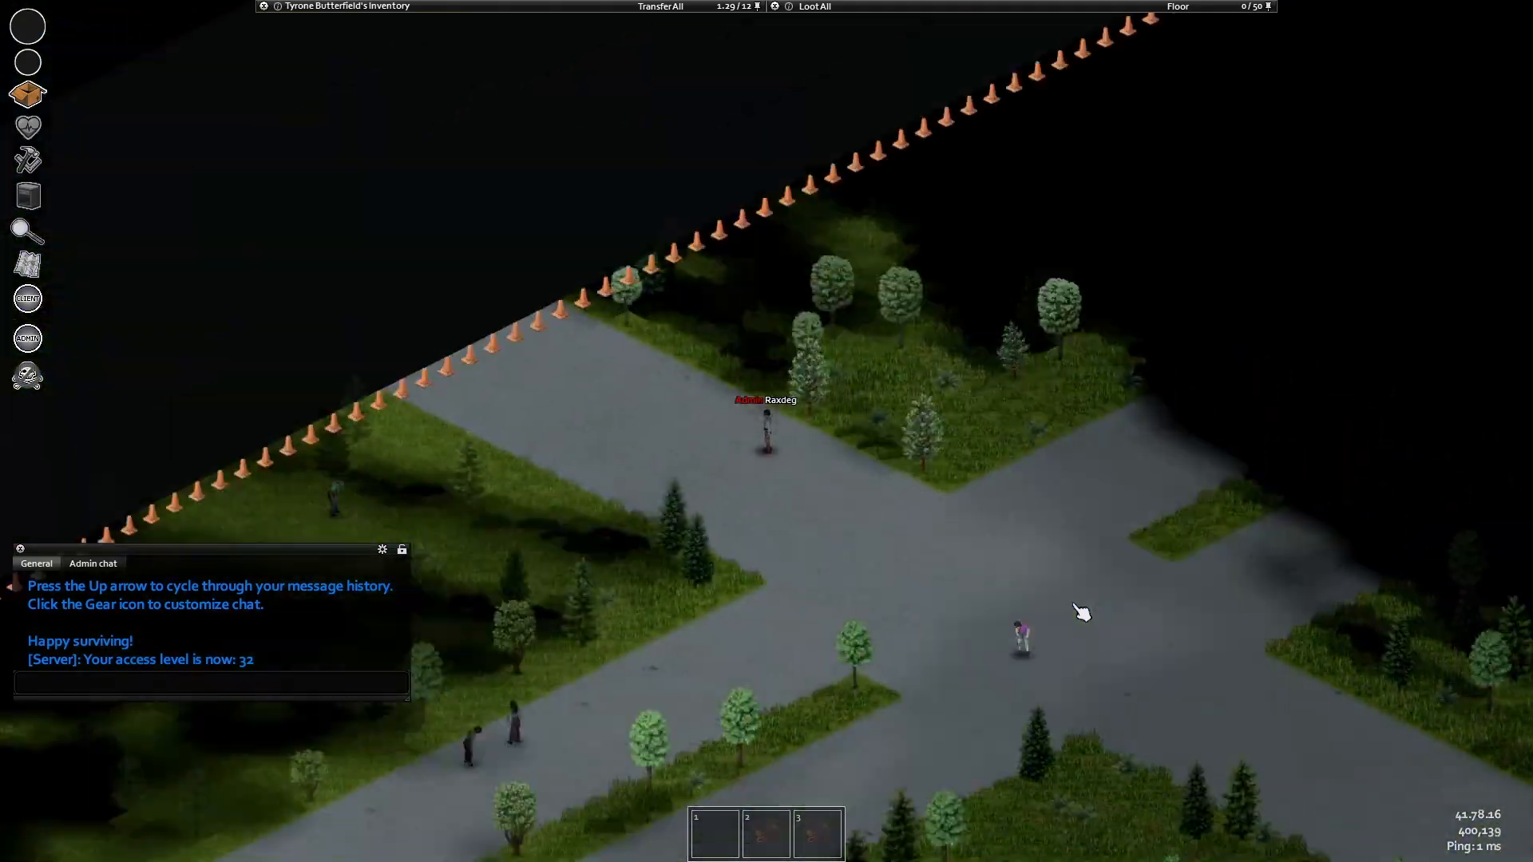
pyautogui.press('d')
pyautogui.press('d')
pyautogui.press('a')
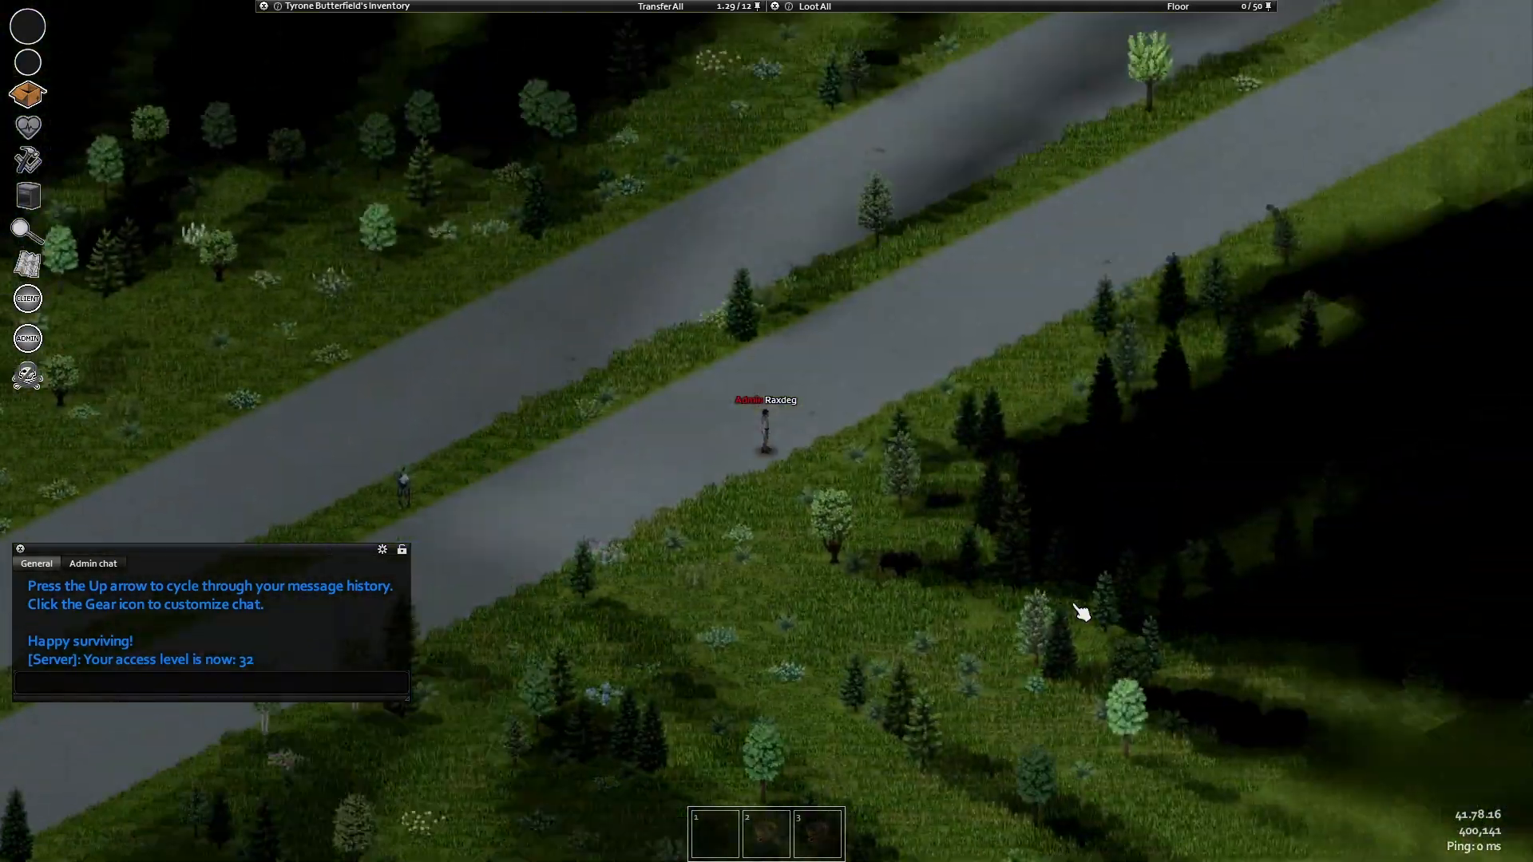
# - Follow the divided road beyond the intersection, and veer off into the forest beside it
pyautogui.press('w')
pyautogui.press('d')
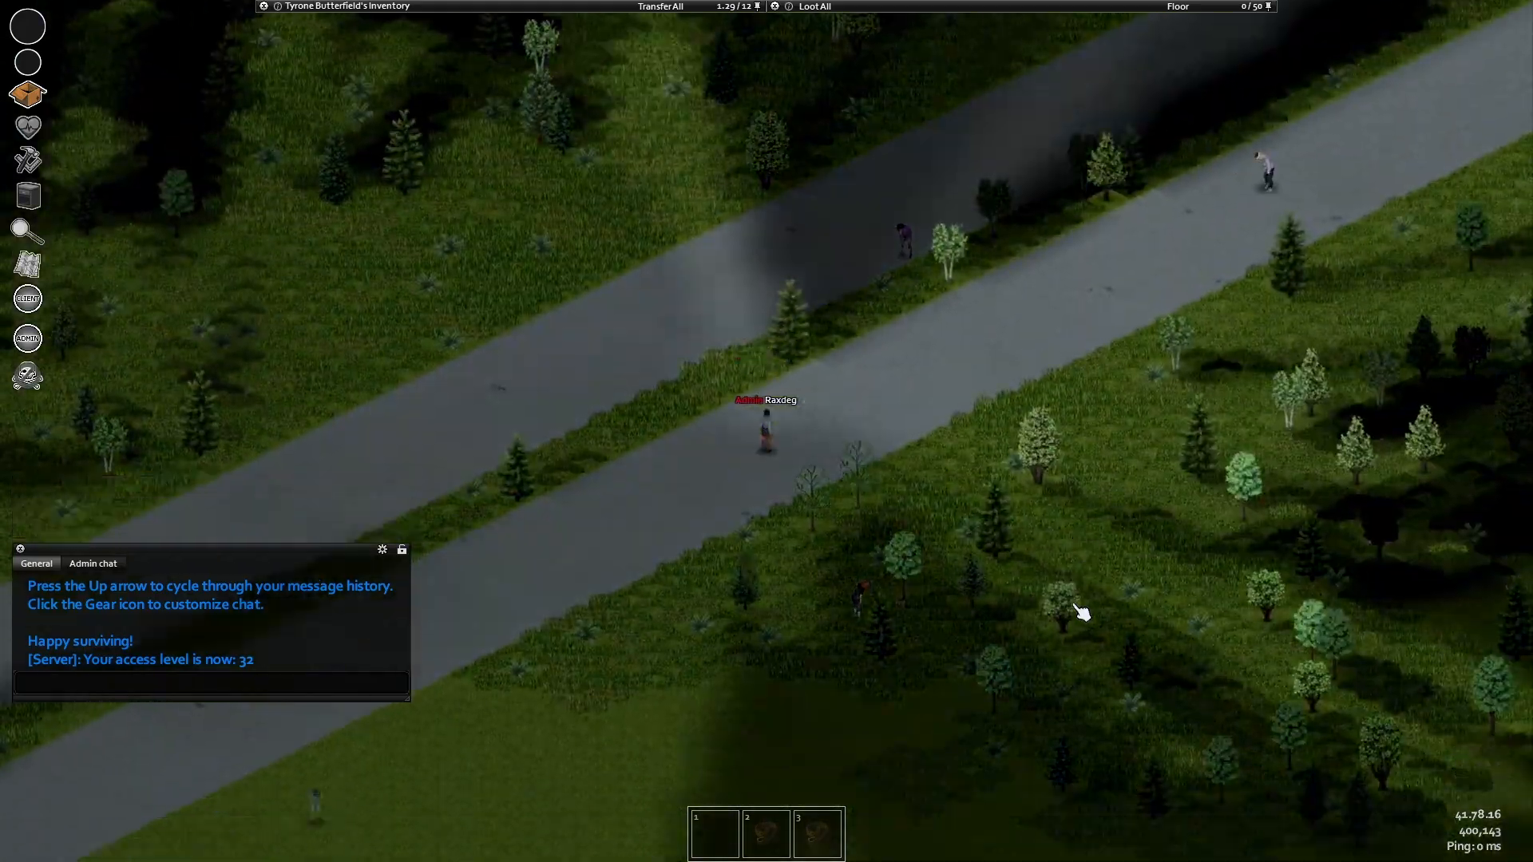
pyautogui.press('w')
pyautogui.press('d')
pyautogui.press('w')
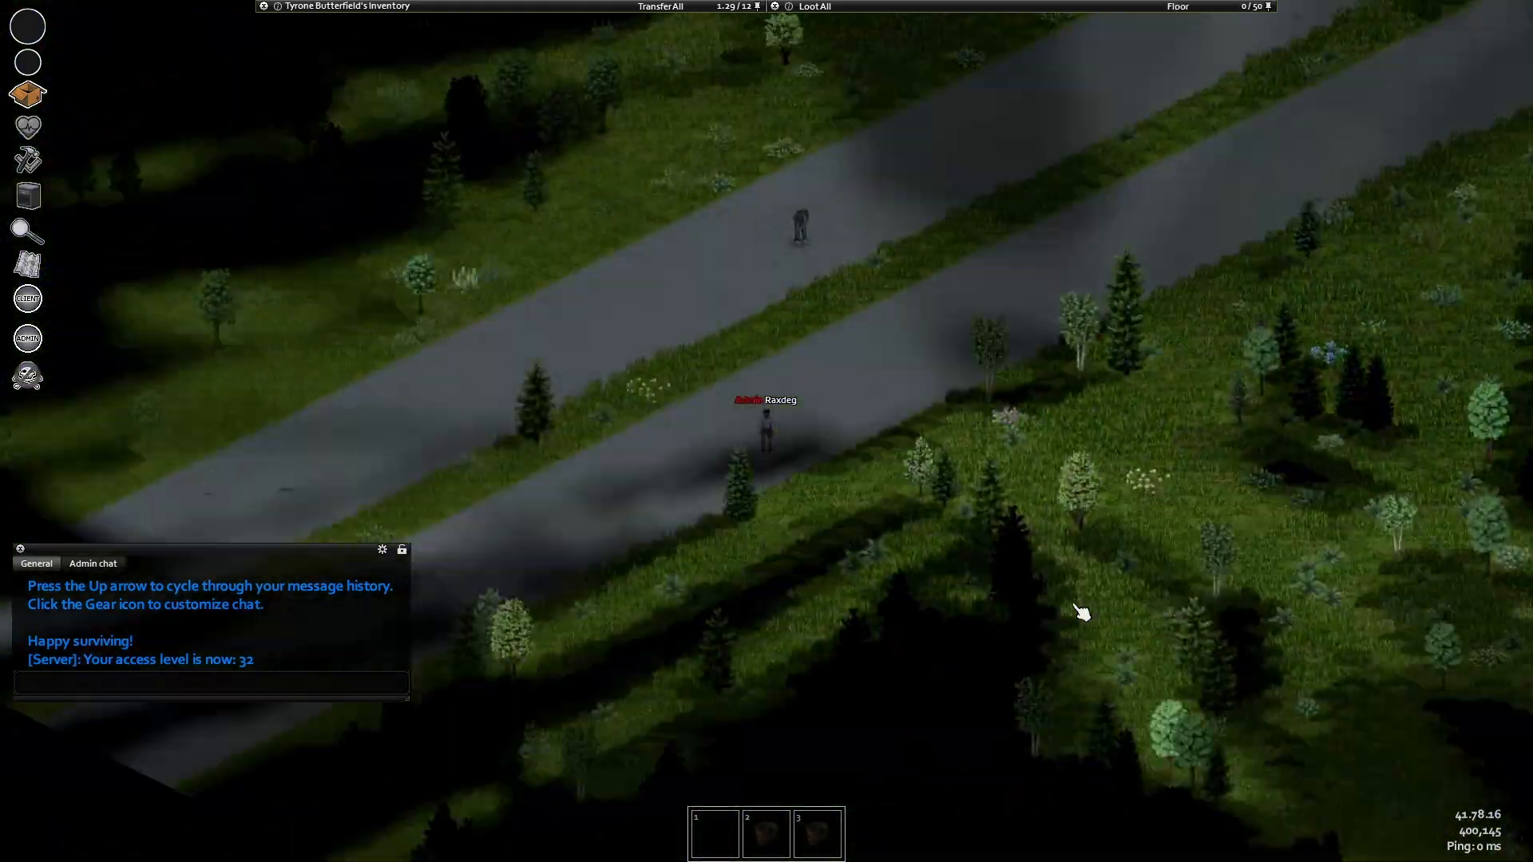
pyautogui.press('d')
pyautogui.press('s')
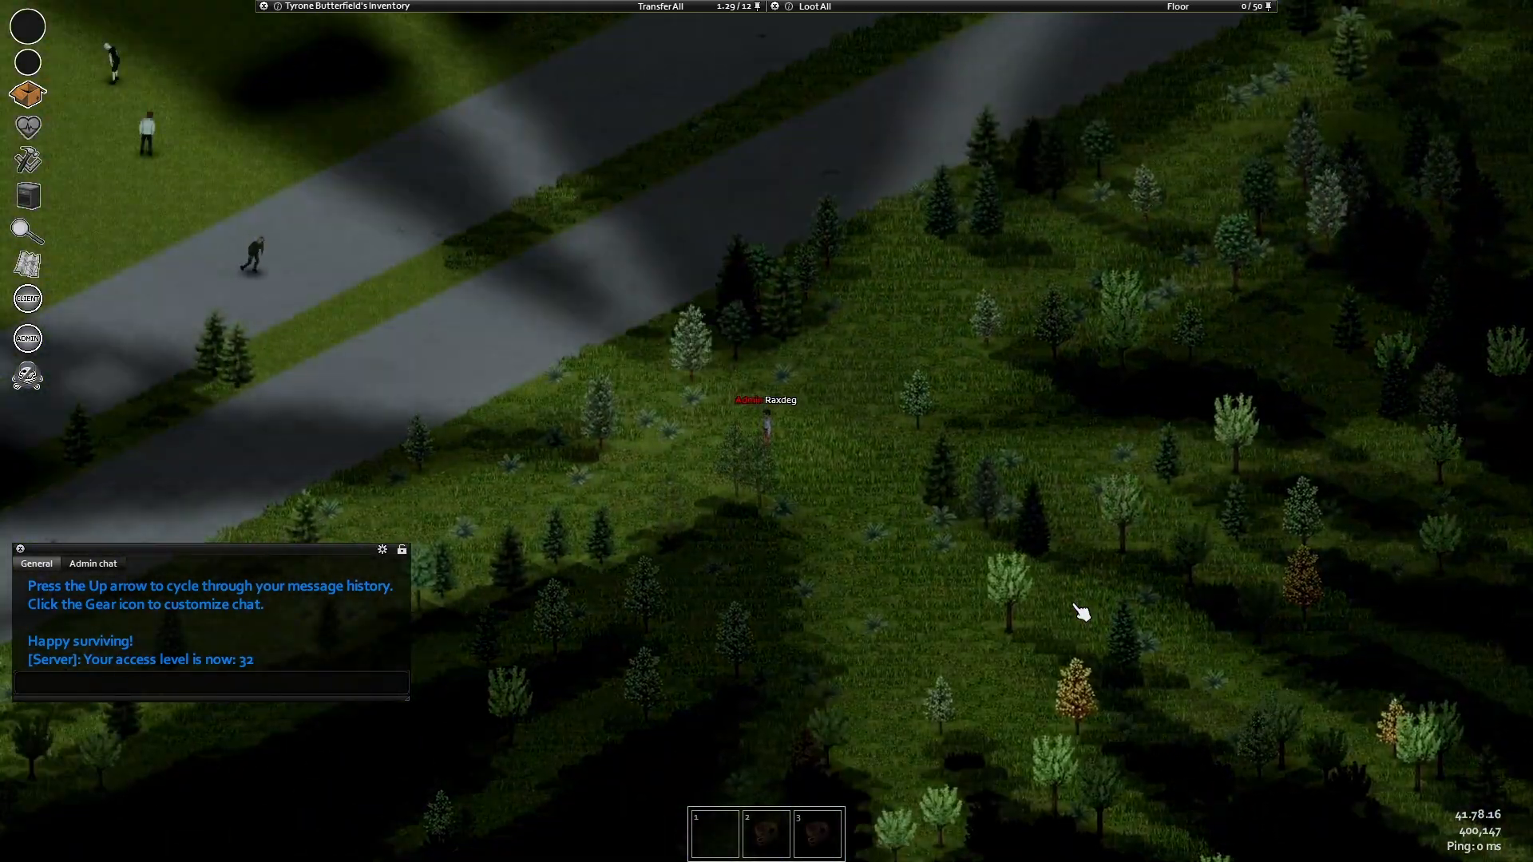
# - Stop the map test and quit Project Zomboid to the desktop
pyautogui.press('Escape')
pyautogui.click(203, 658)
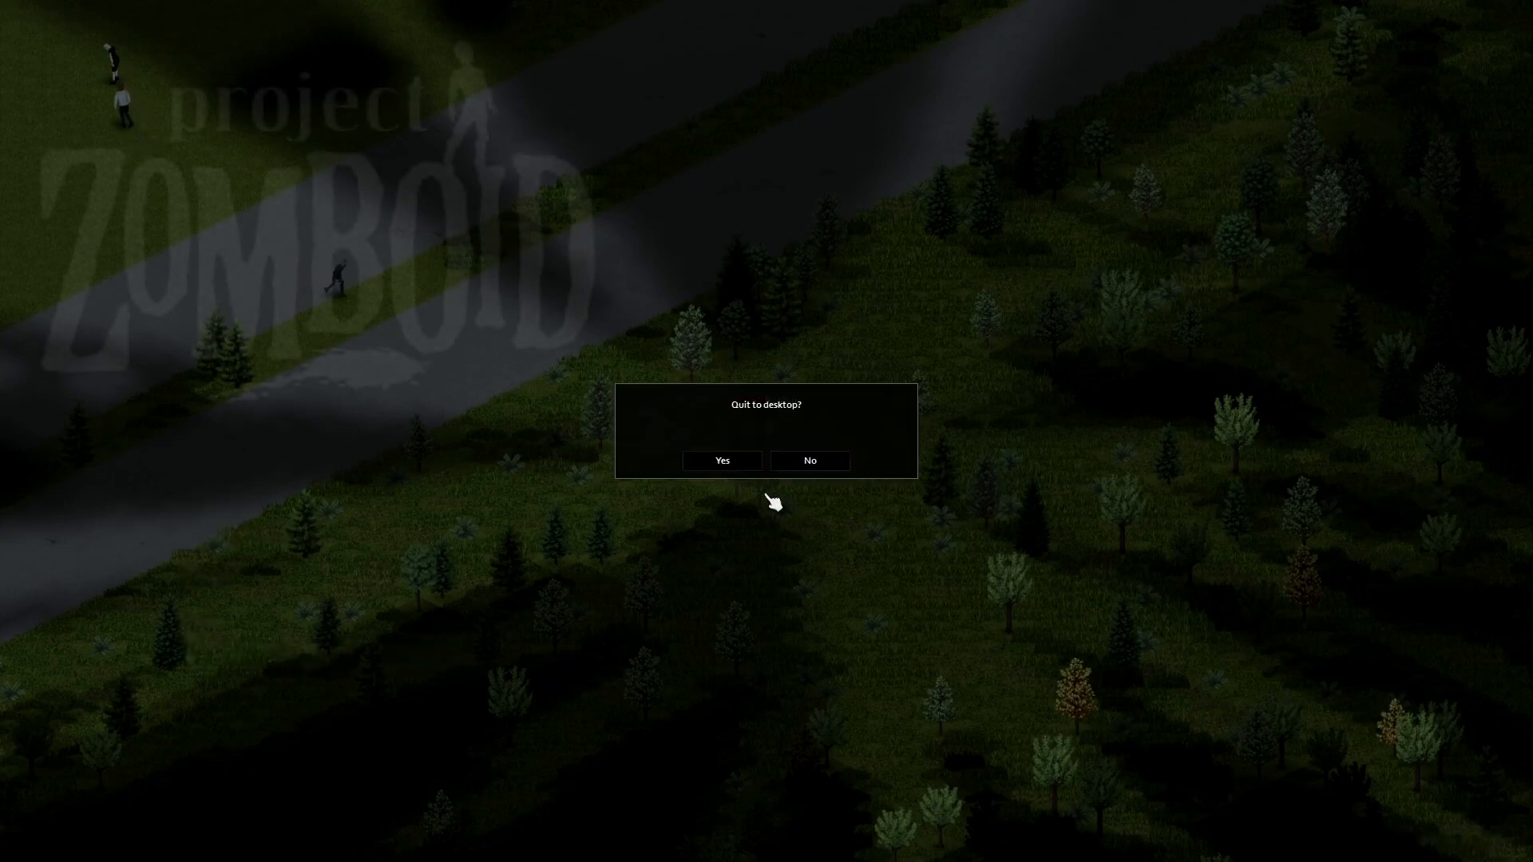
pyautogui.press('Escape')
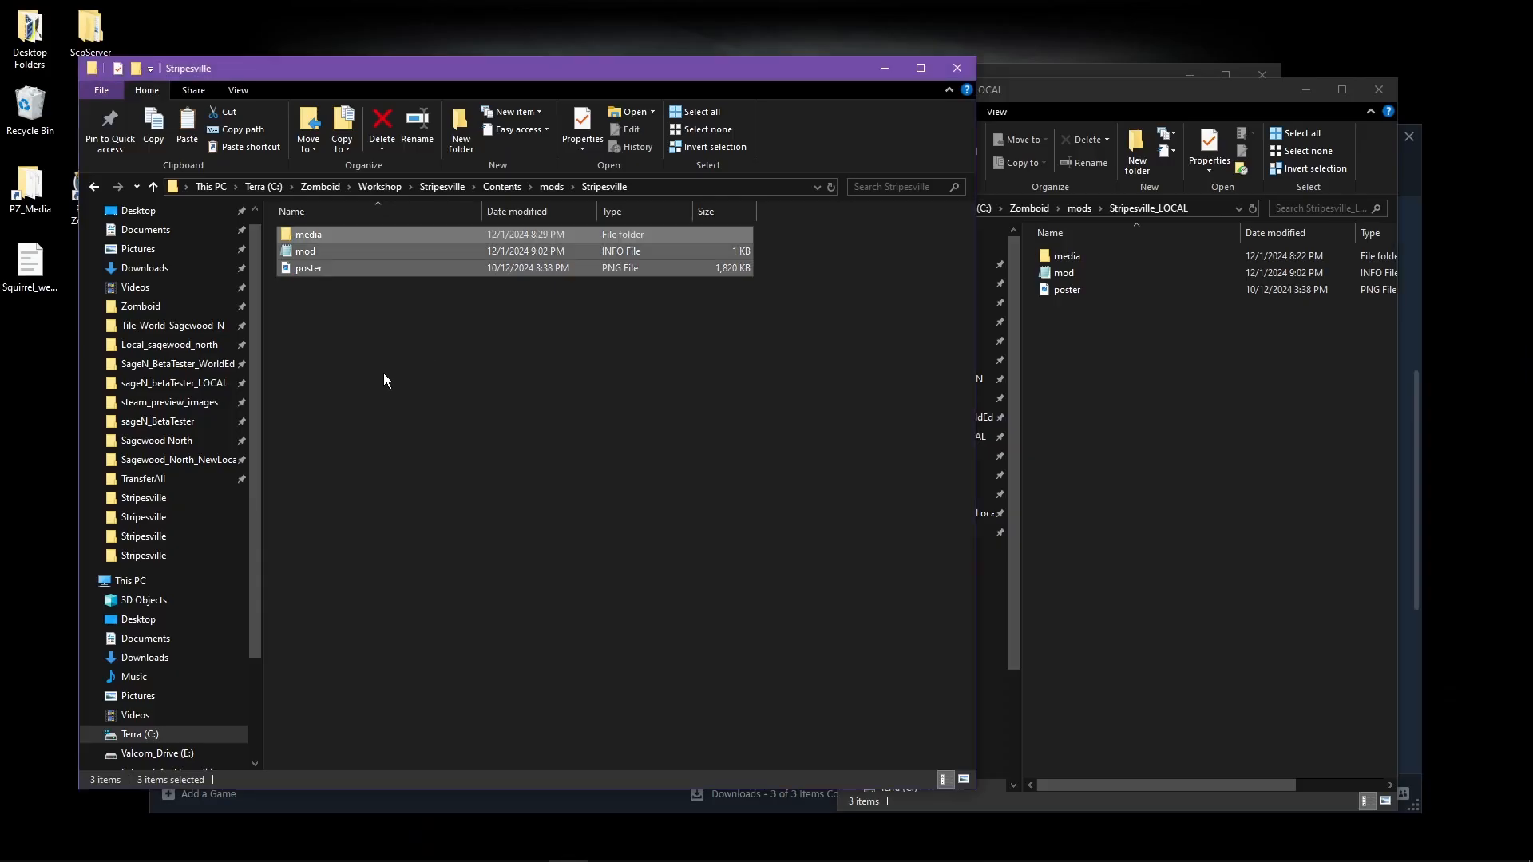
# - Compare the Workshop Stripesville folder with the local Stripesville_LOCAL folder in File Explorer, and select the local mod info file
pyautogui.click(384, 373)
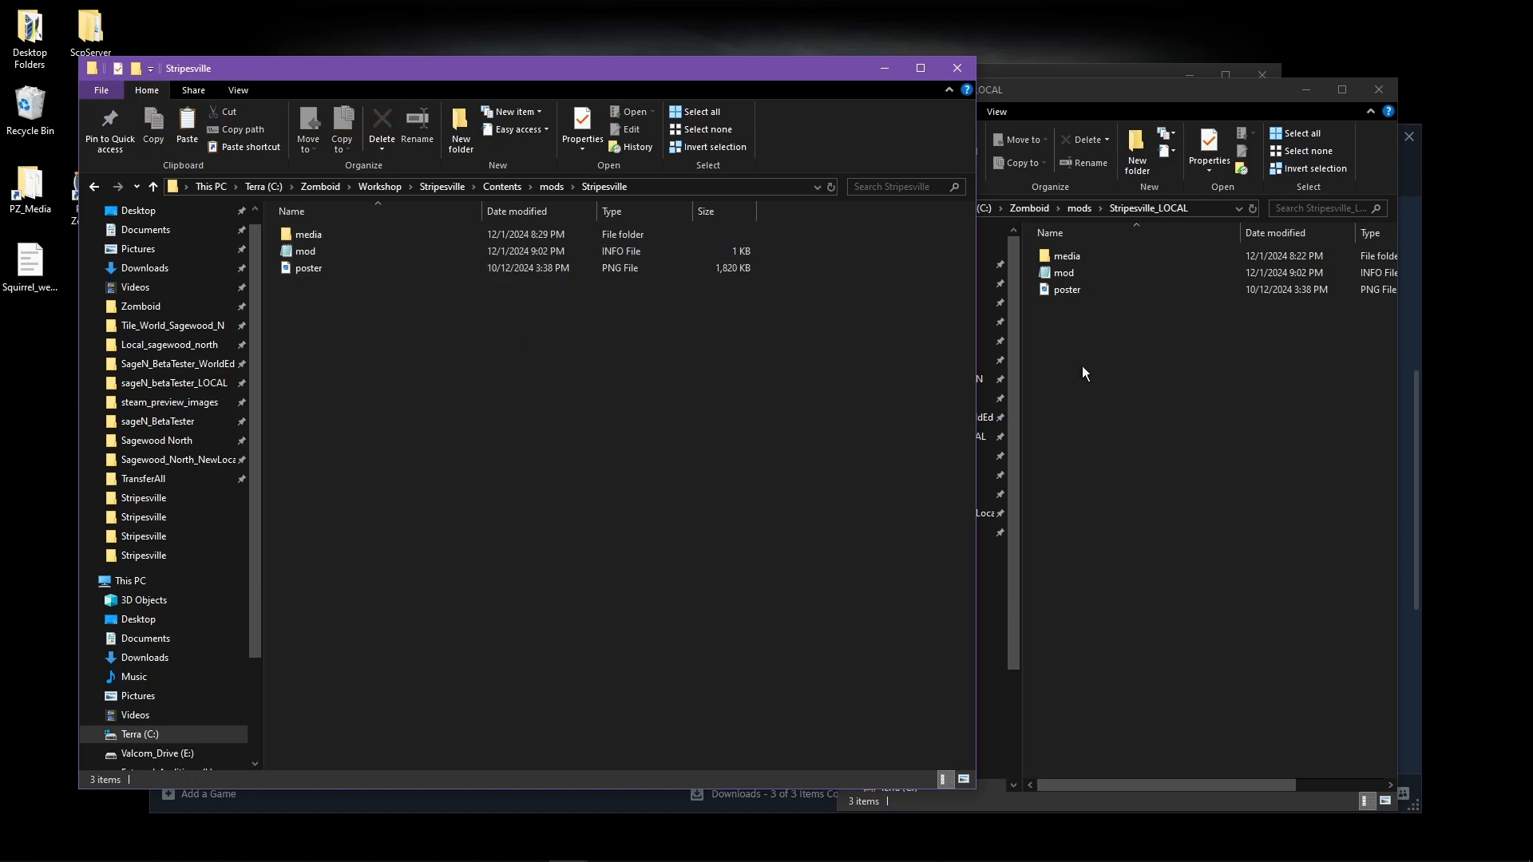
pyautogui.click(1109, 356)
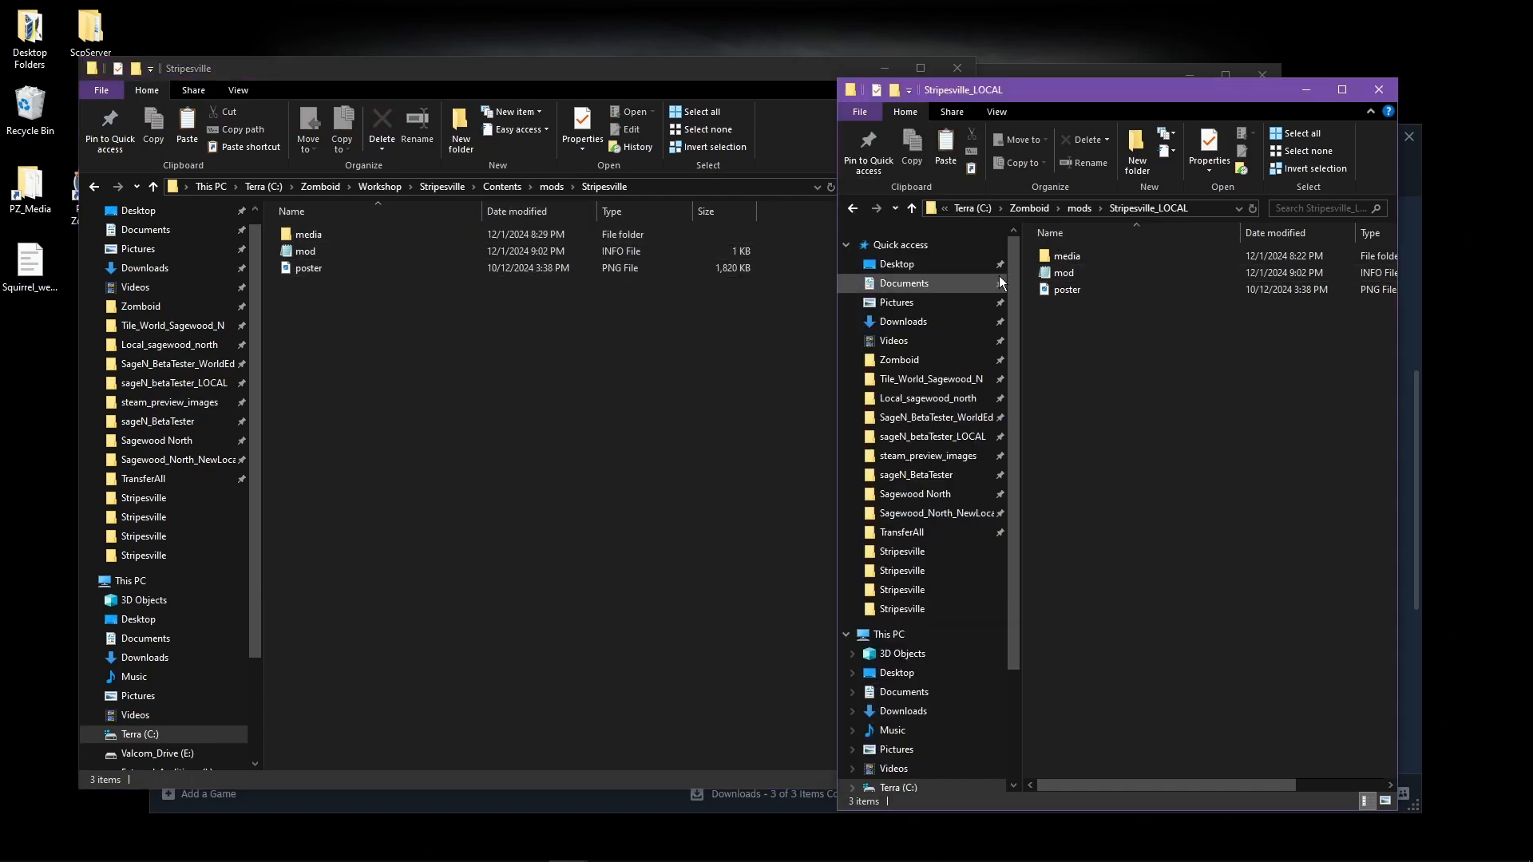
pyautogui.click(569, 346)
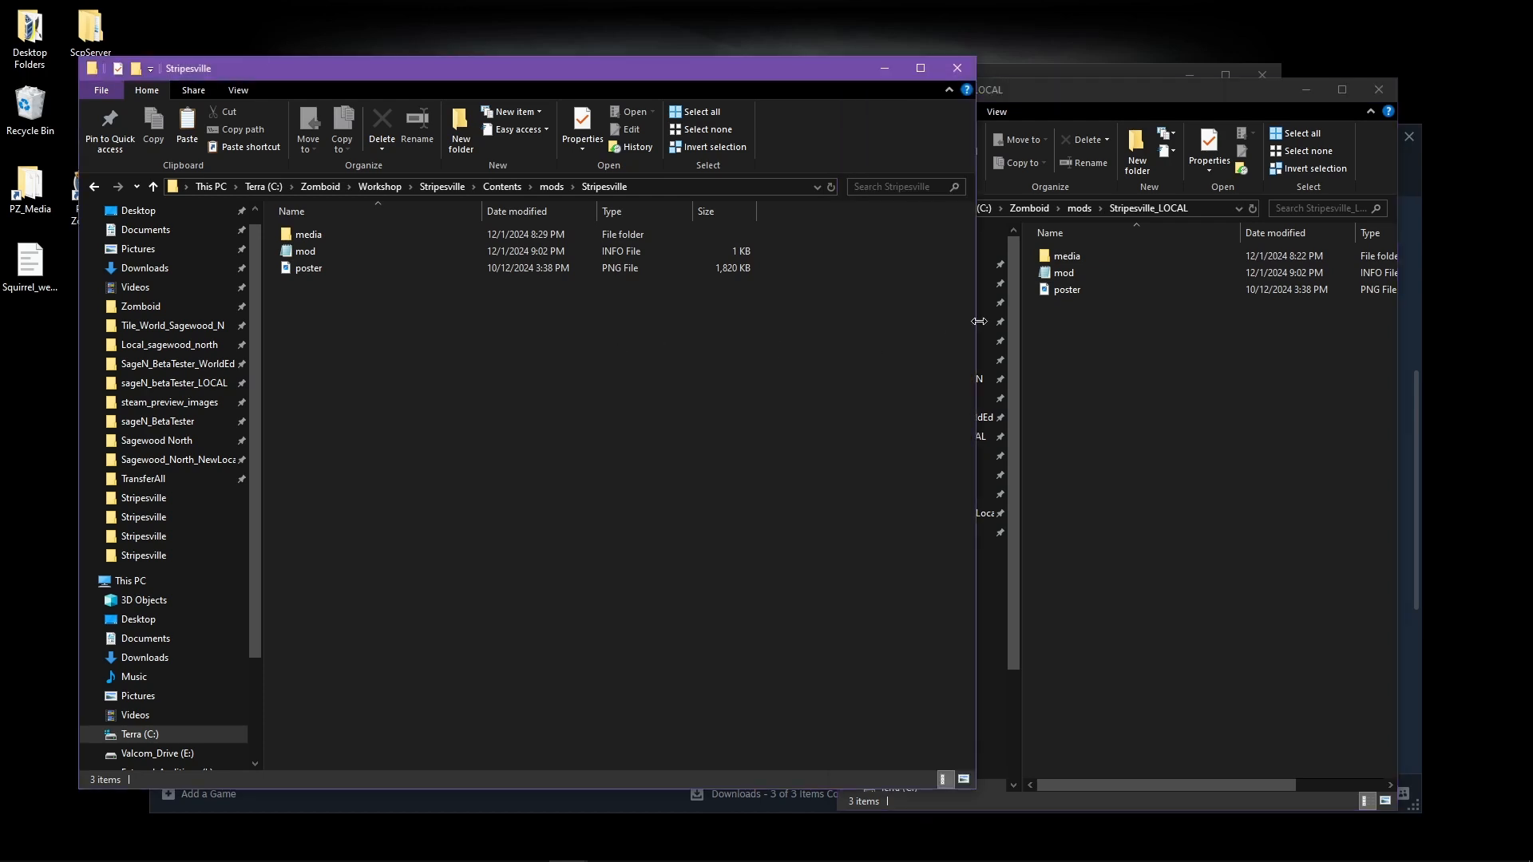
pyautogui.click(1079, 279)
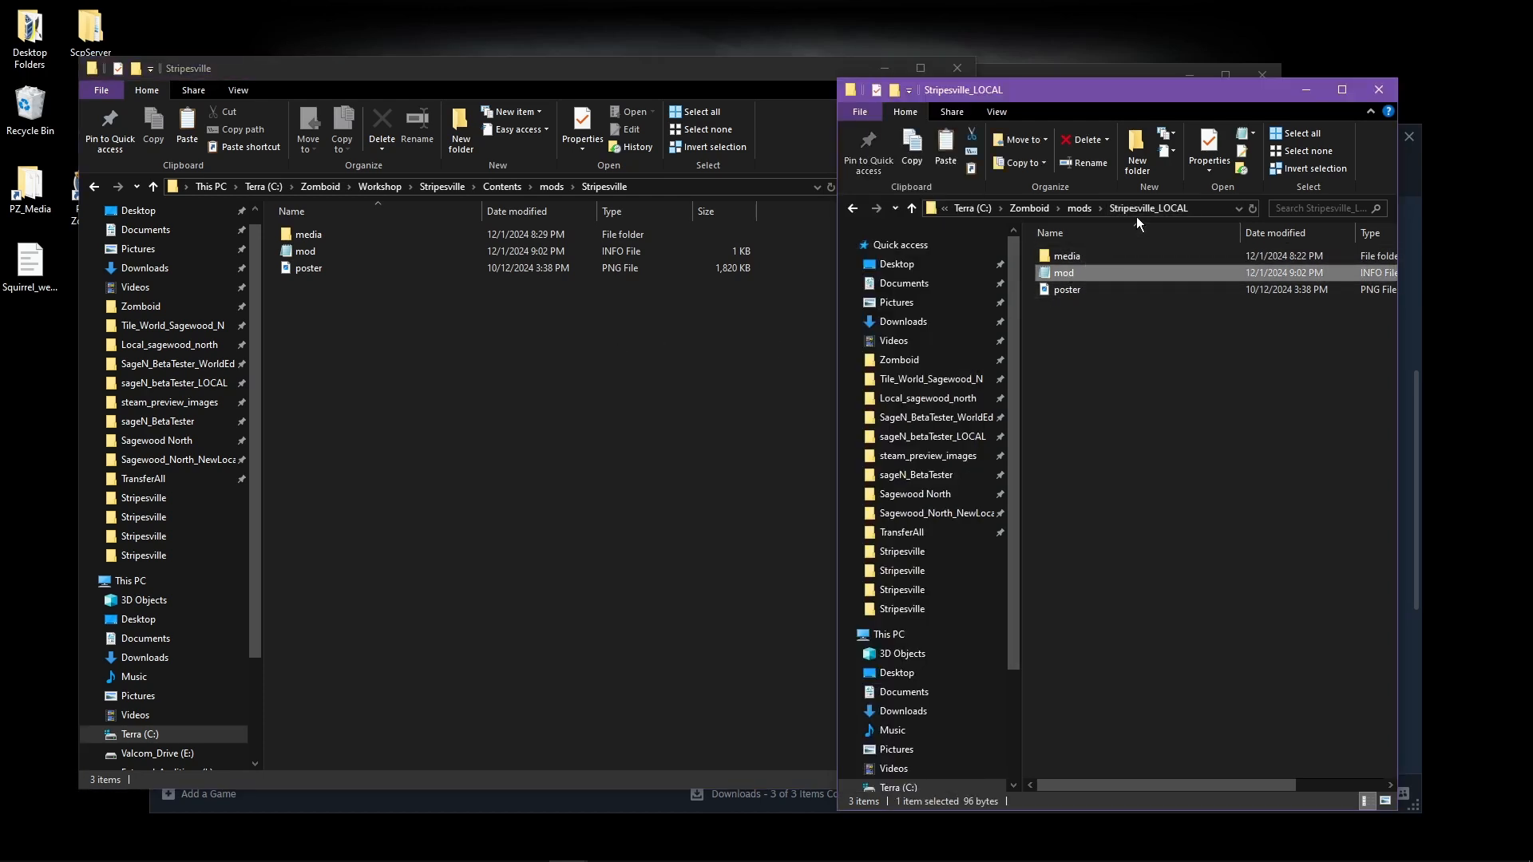
# - Compare the mod info files of the local and Workshop Stripesville mods, and close the Workshop copy
pyautogui.doubleClick(1076, 276)
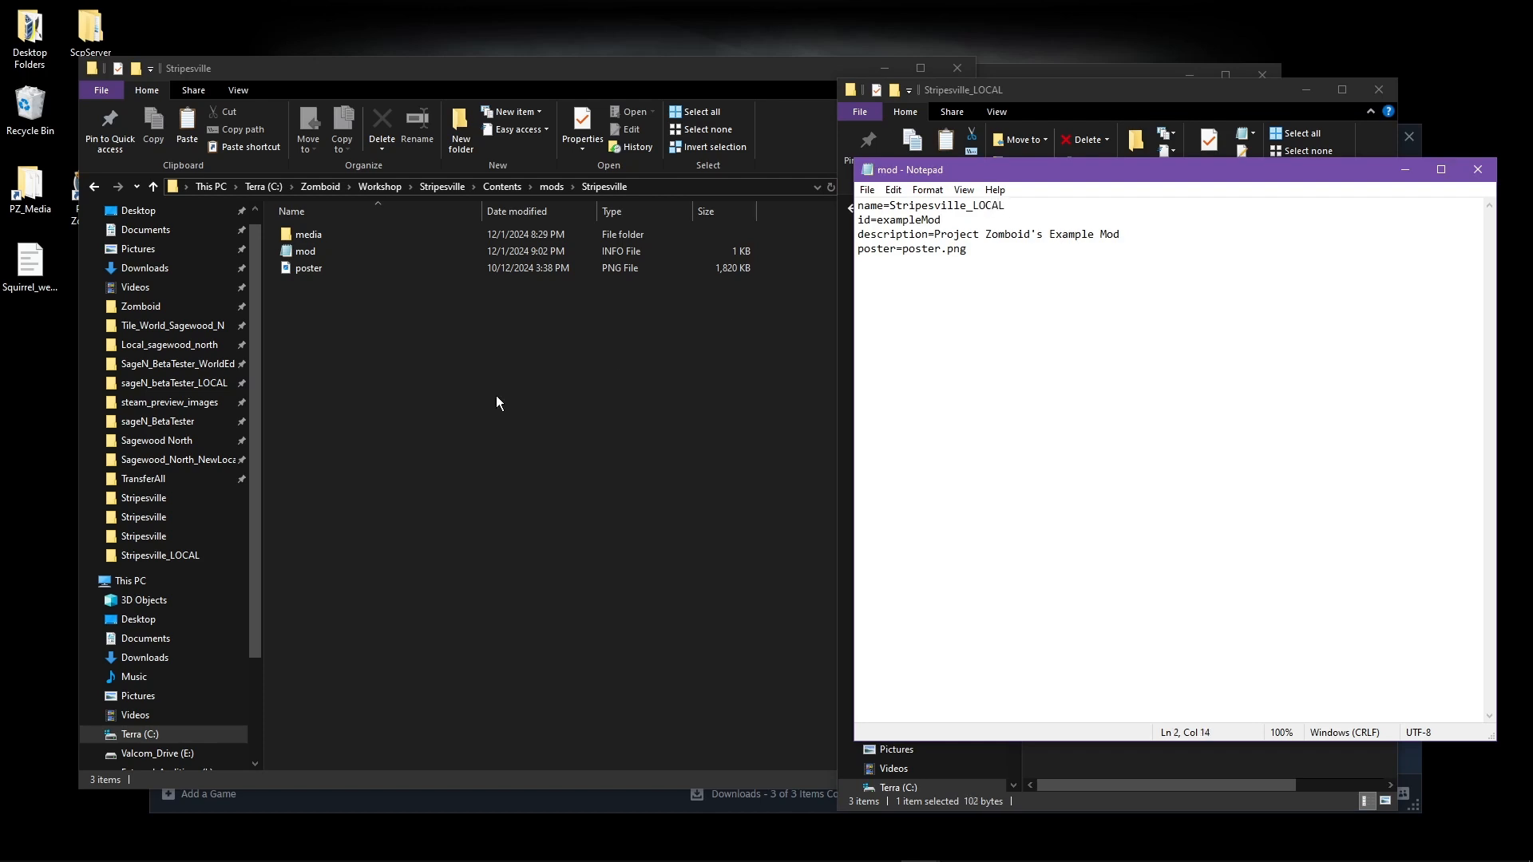
pyautogui.doubleClick(304, 253)
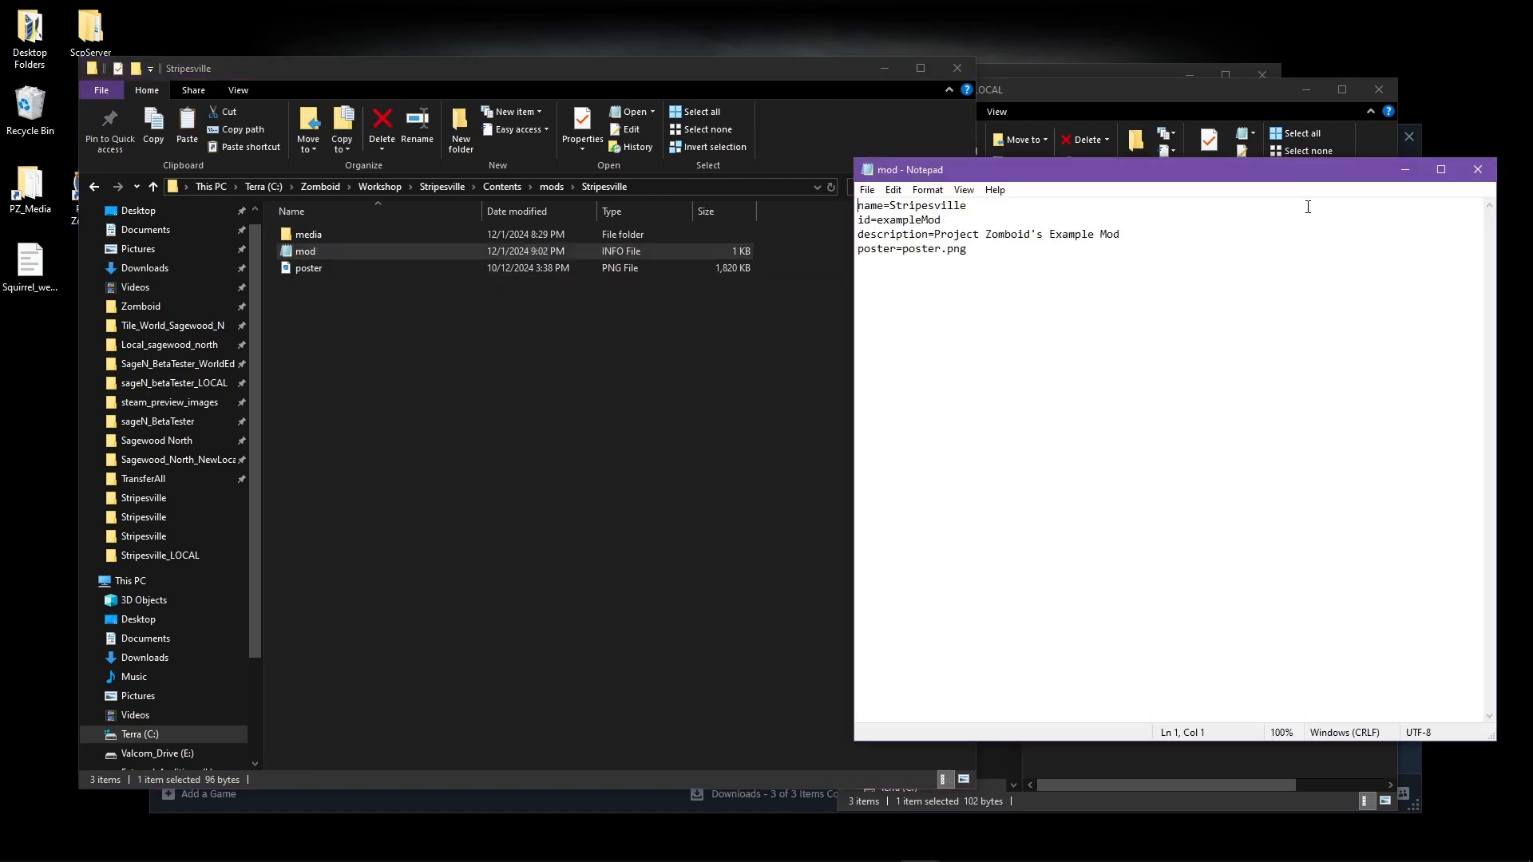
pyautogui.click(1462, 177)
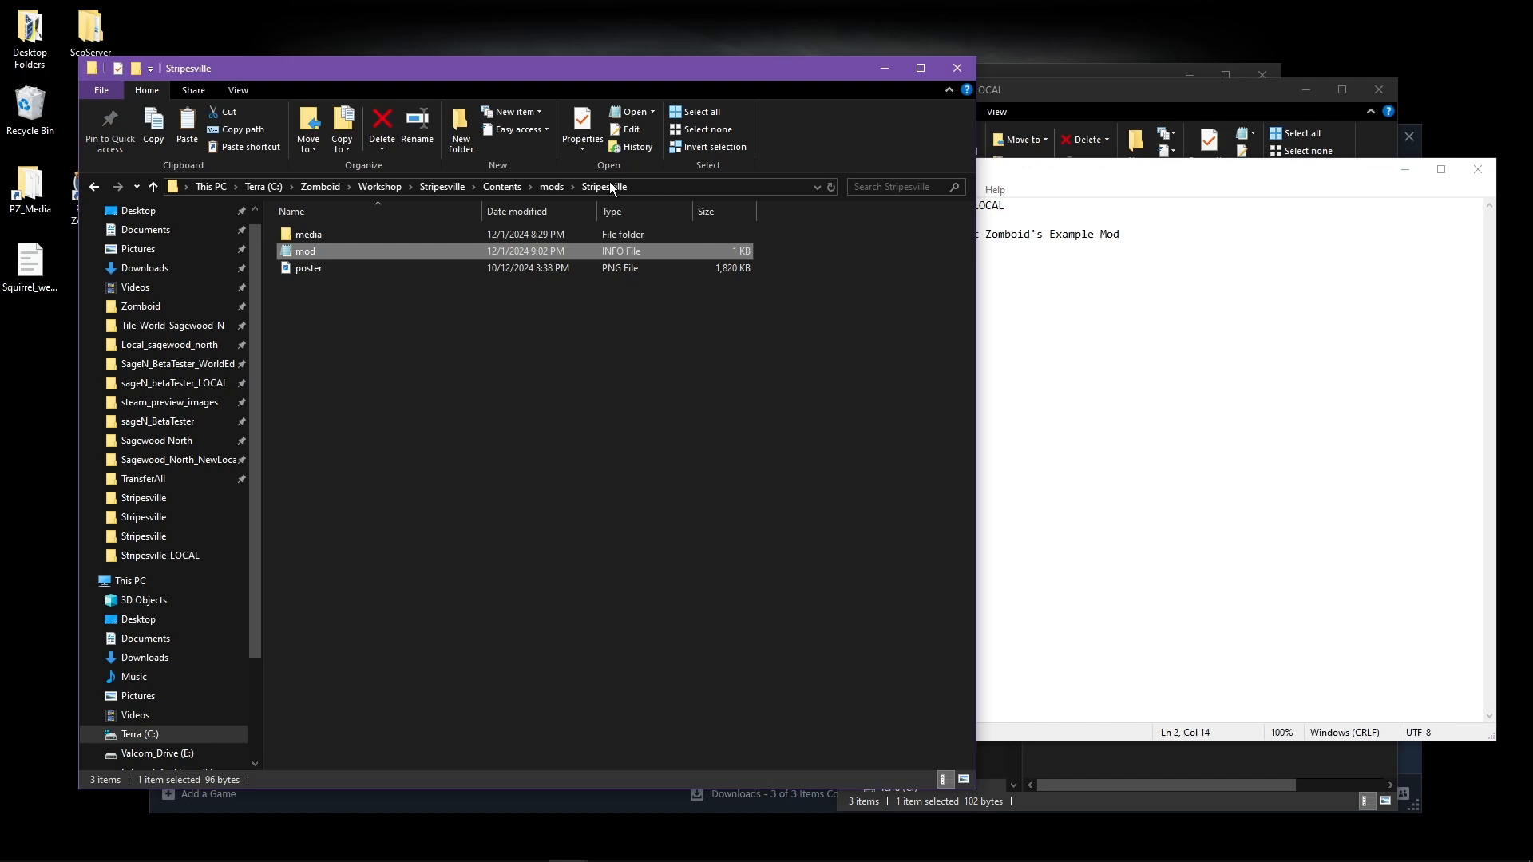
# - Return to the main Stripesville folder under Workshop, and open its workshop text file briefly before closing it
pyautogui.click(448, 187)
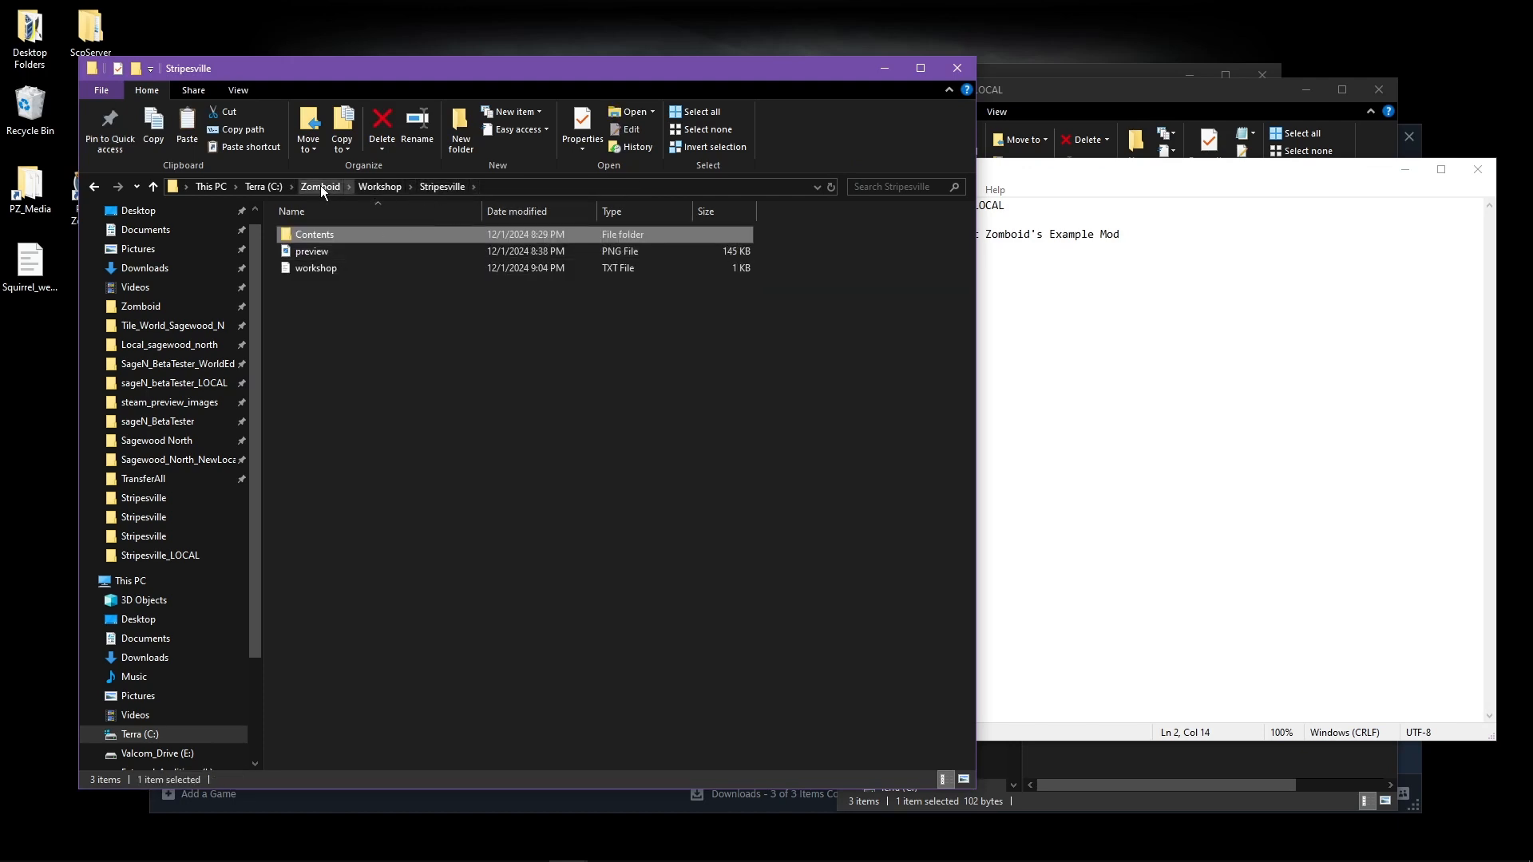
pyautogui.click(383, 186)
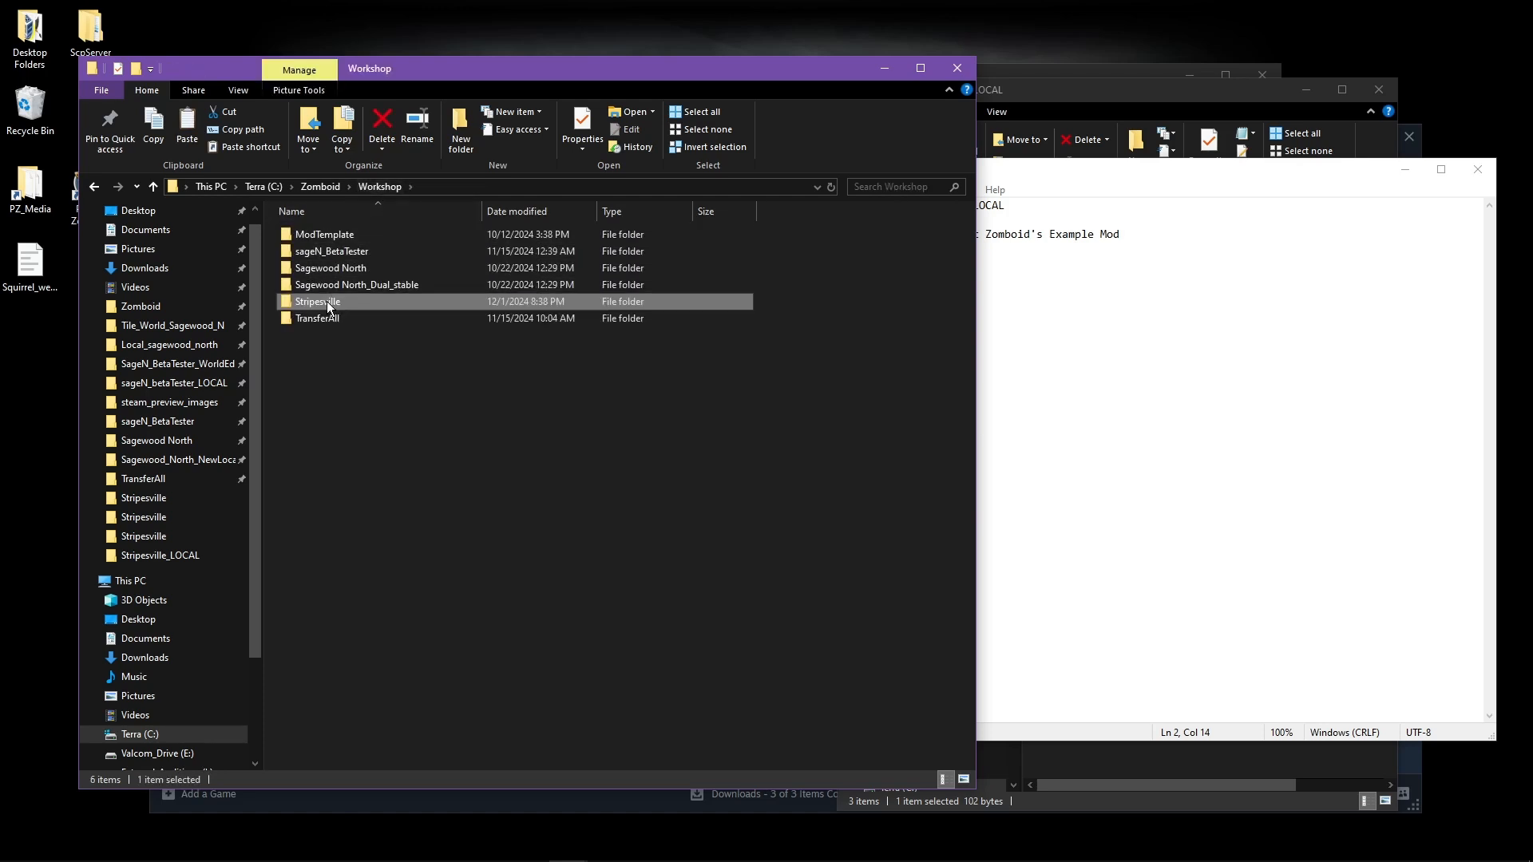
pyautogui.doubleClick(328, 302)
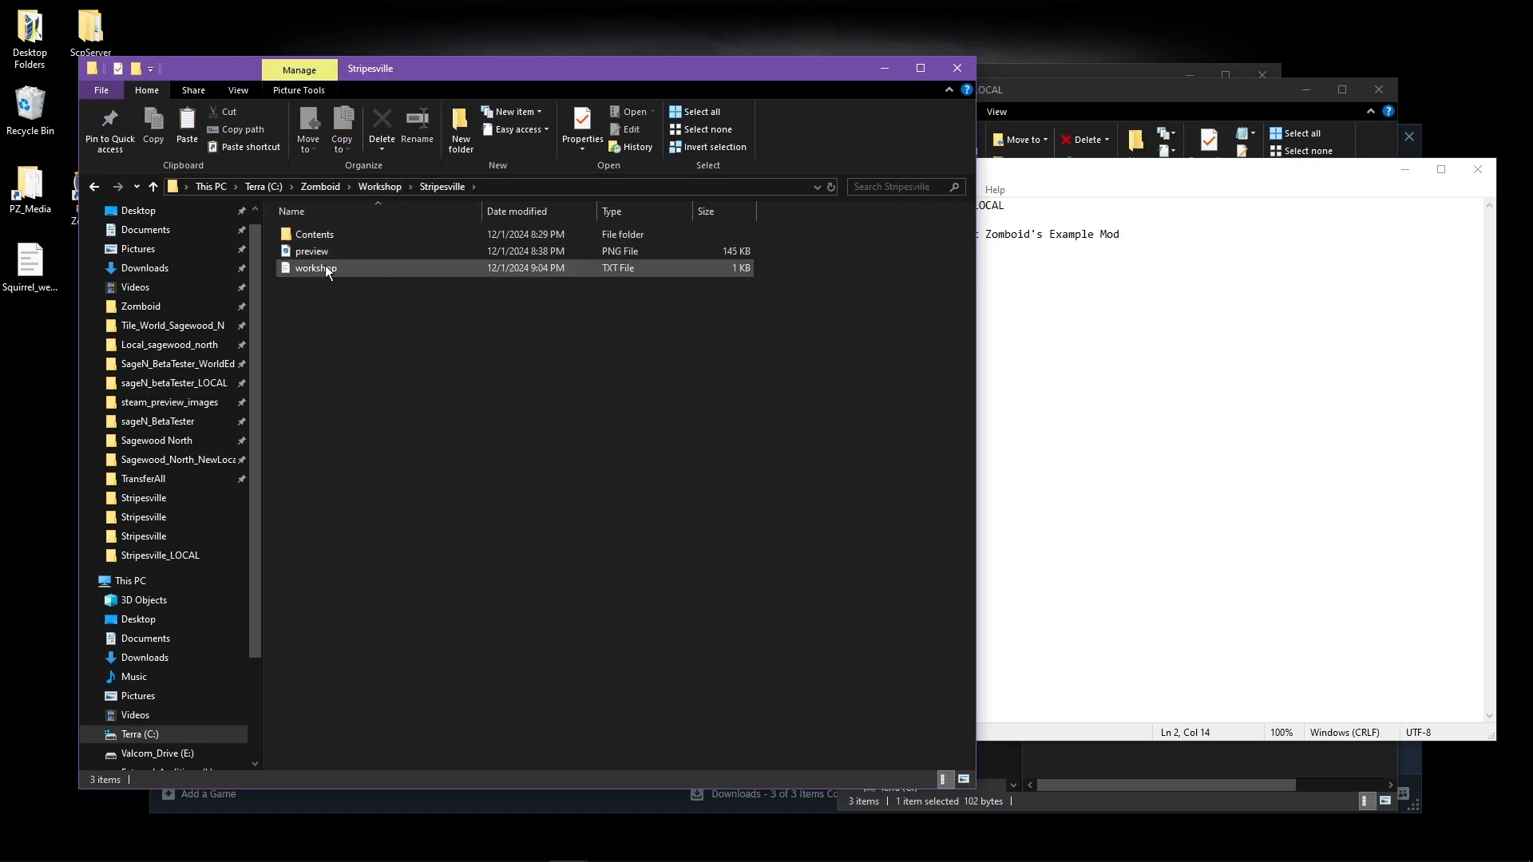
pyautogui.doubleClick(324, 267)
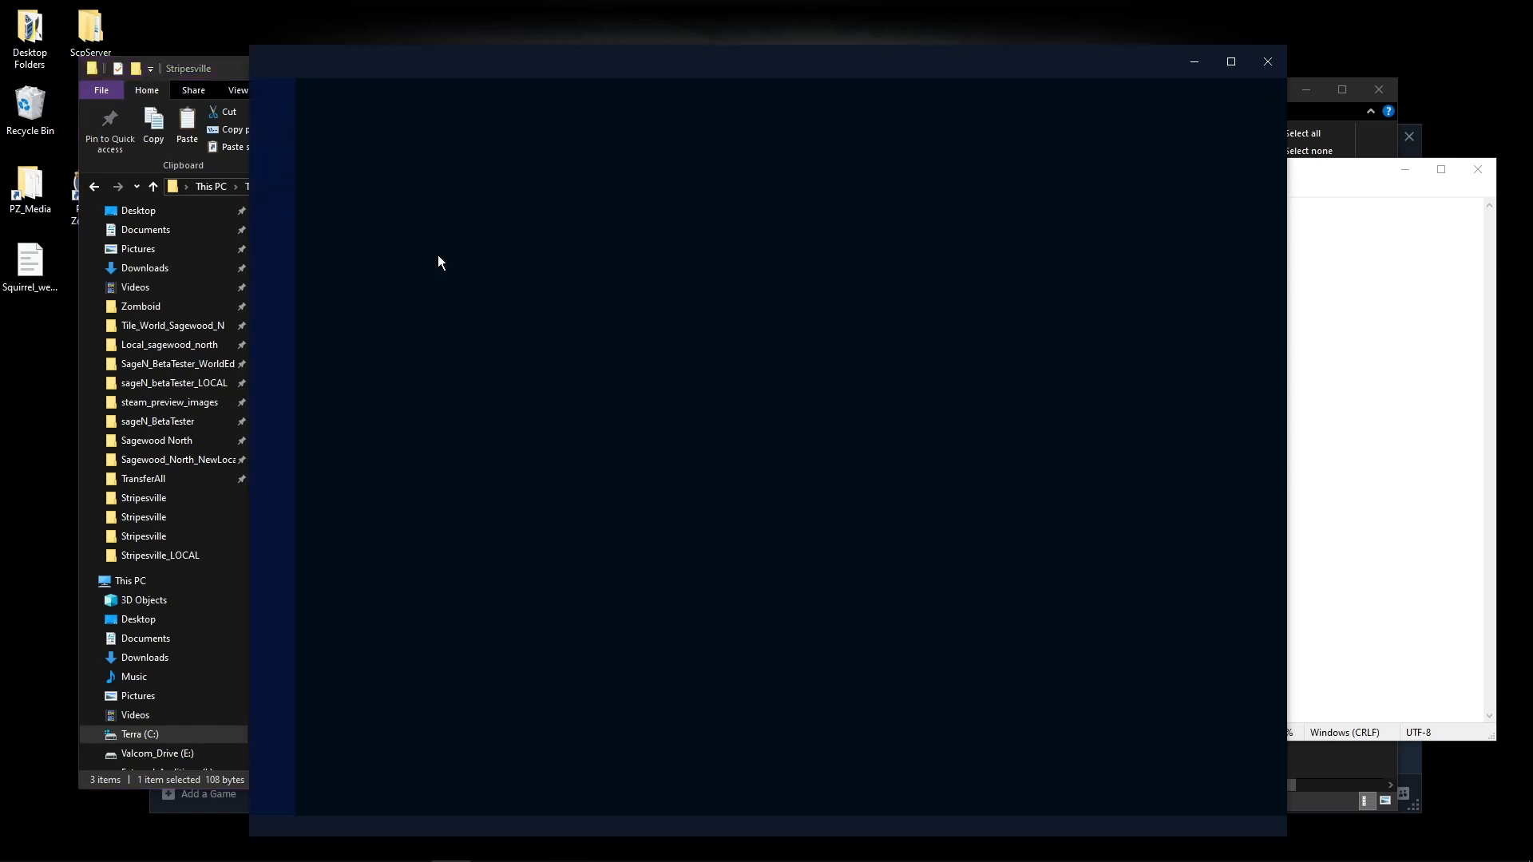
pyautogui.click(1265, 63)
# - Replace the exampleMod id in the Workshop Stripesville mod info file with the copied ID, save the file and close it
pyautogui.doubleClick(362, 233)
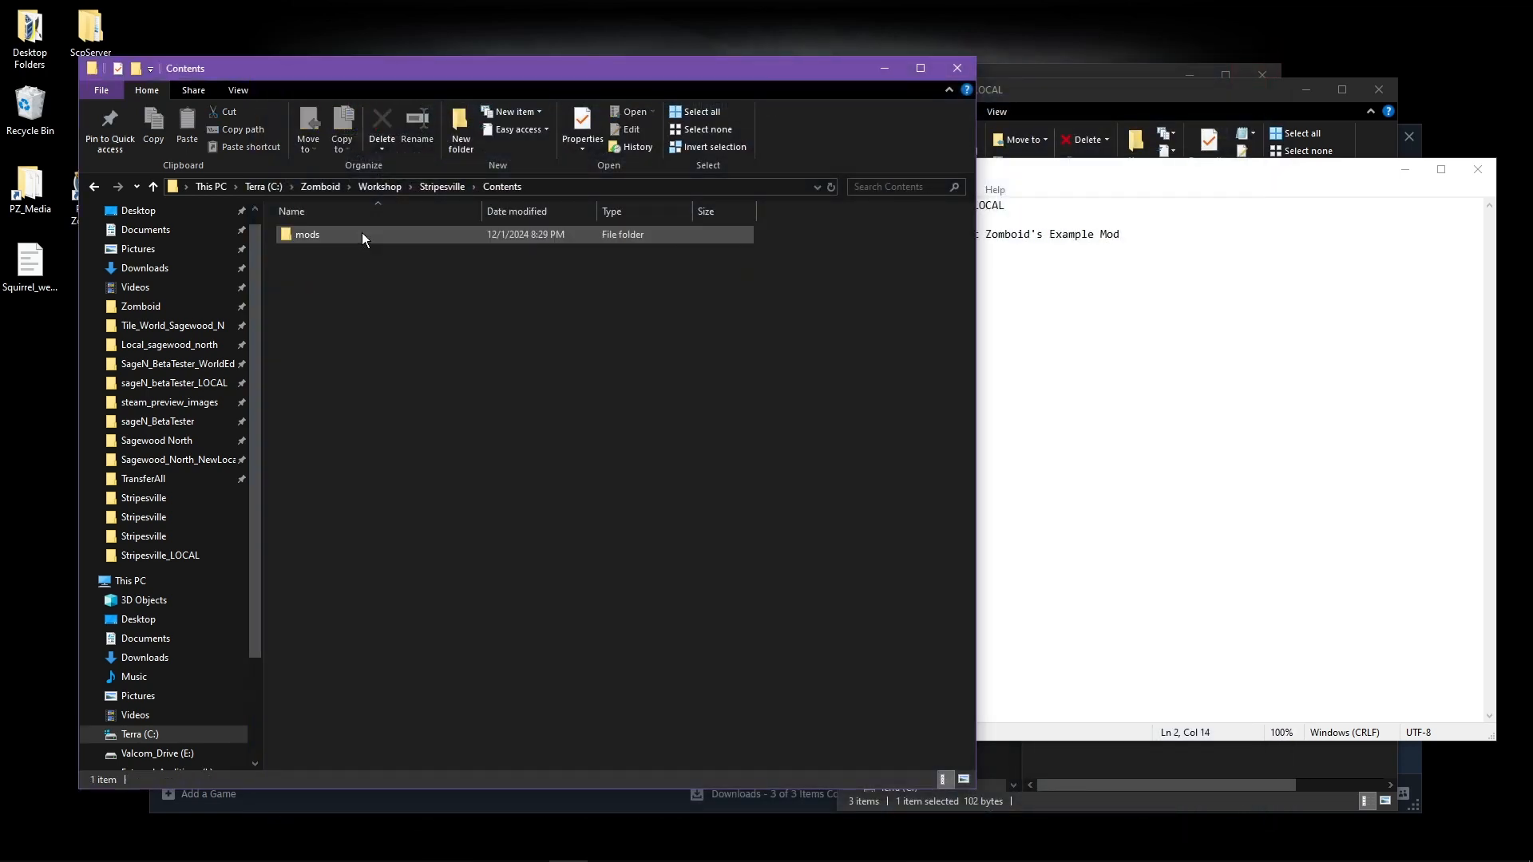
pyautogui.doubleClick(335, 235)
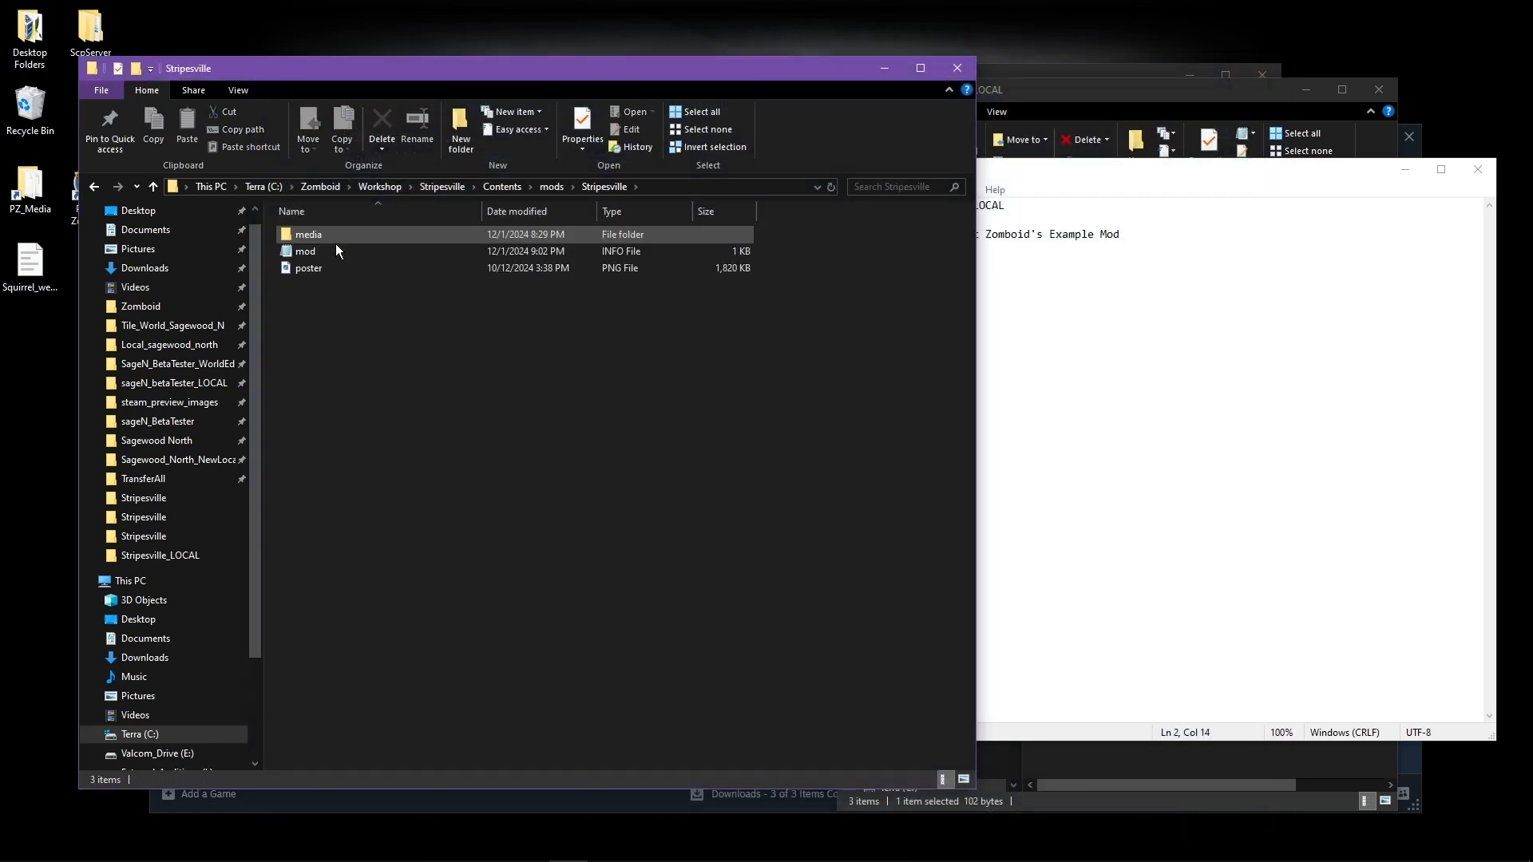
pyautogui.doubleClick(331, 251)
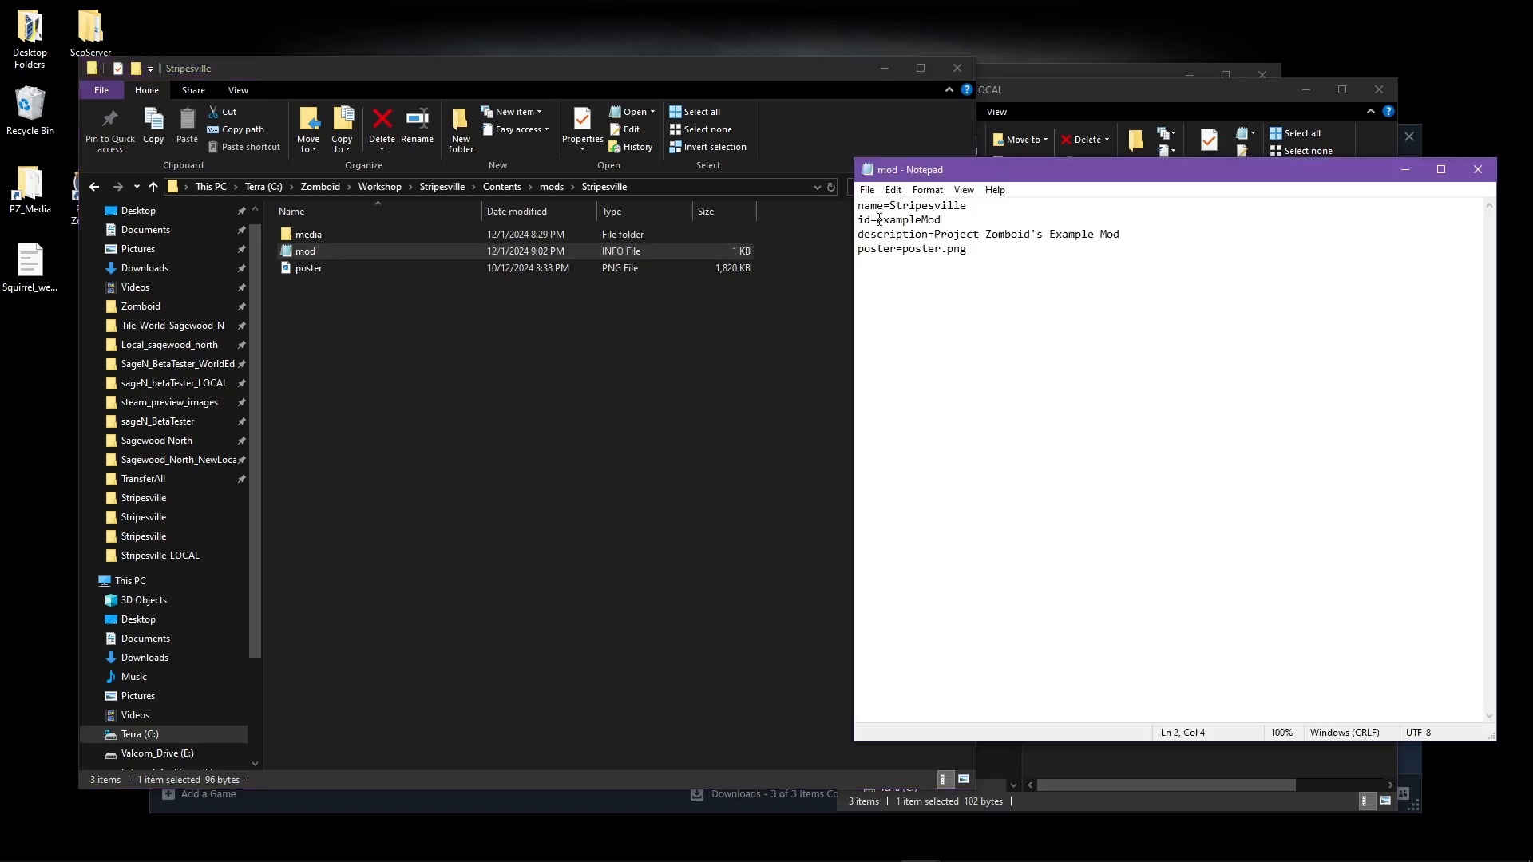
pyautogui.moveTo(879, 219); pyautogui.dragTo(954, 215)
pyautogui.hotkey('ctrl', 'v')
pyautogui.hotkey('ctrl', 's')
pyautogui.click(1478, 169)
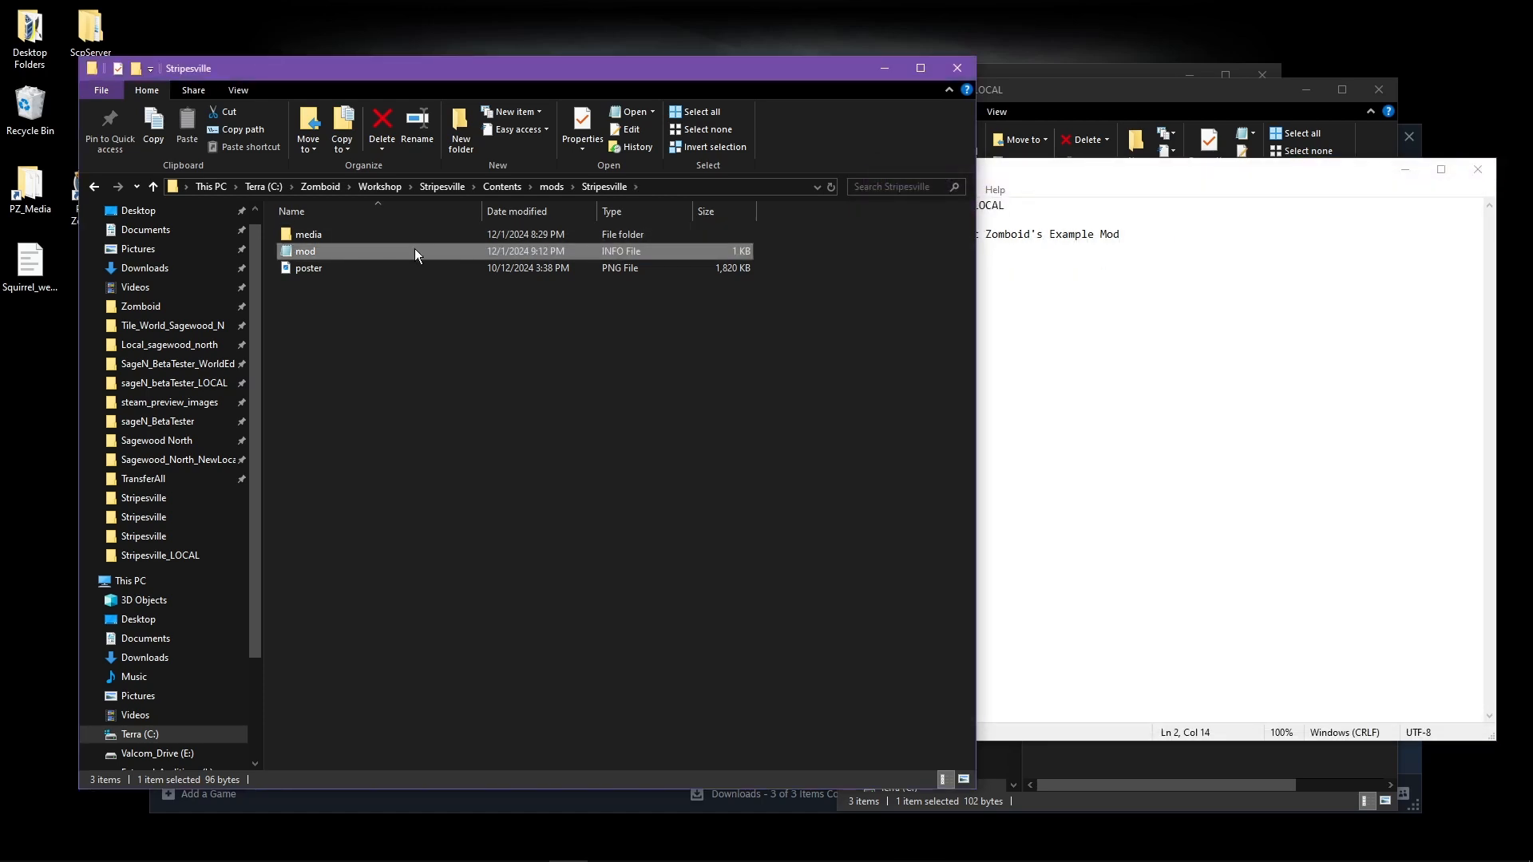
# - Open the Stripesville map folder inside the Workshop mod's media/maps folder
pyautogui.doubleClick(333, 227)
pyautogui.doubleClick(334, 226)
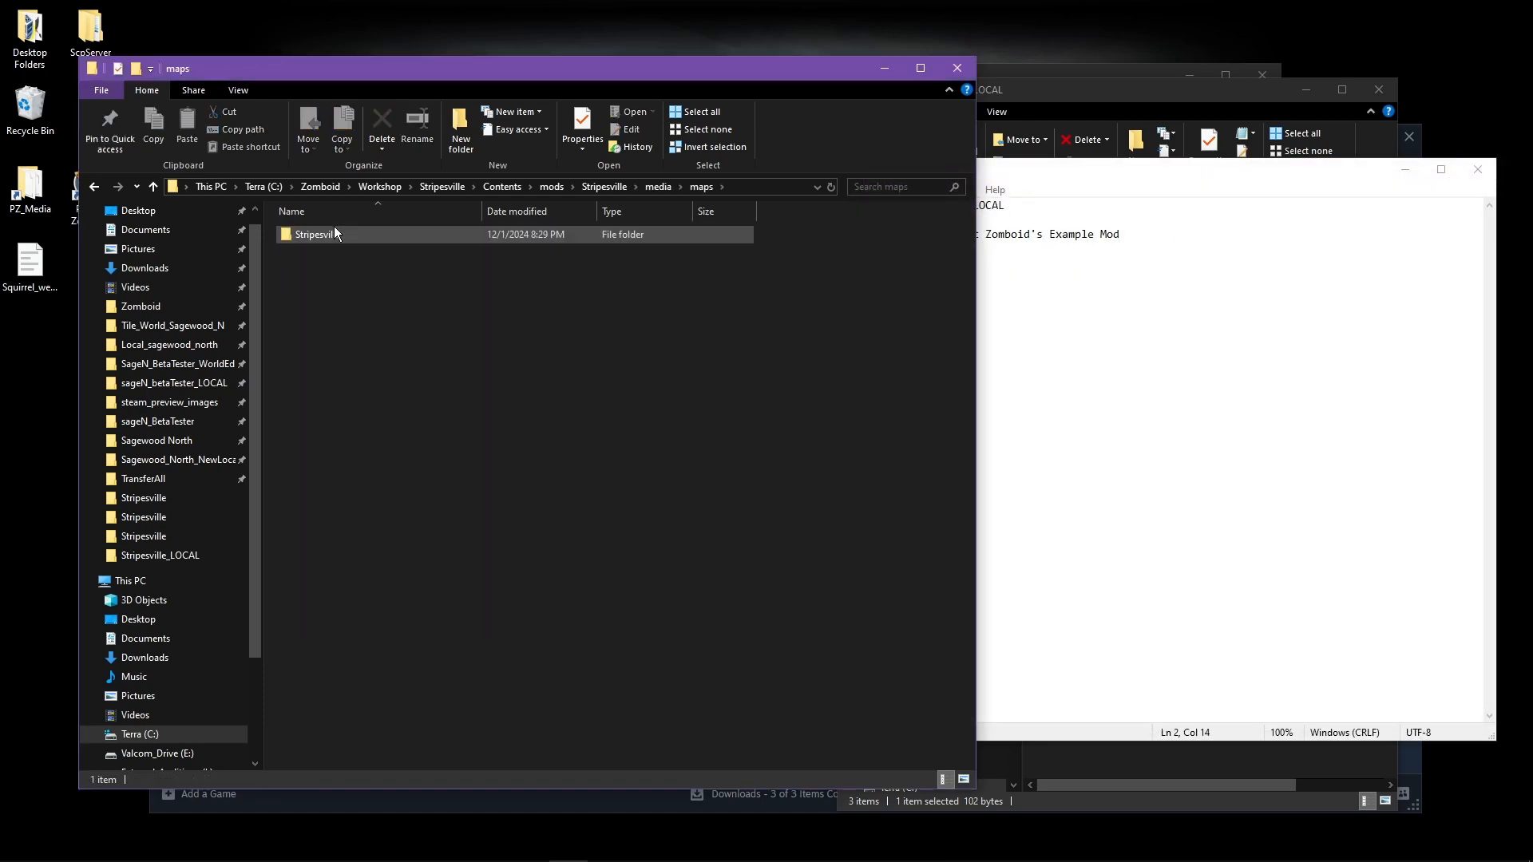
pyautogui.doubleClick(334, 242)
# - Change the exampleMod id in the Stripesville_LOCAL mod info file by pasting over it, save the file and close it
pyautogui.click(1122, 353)
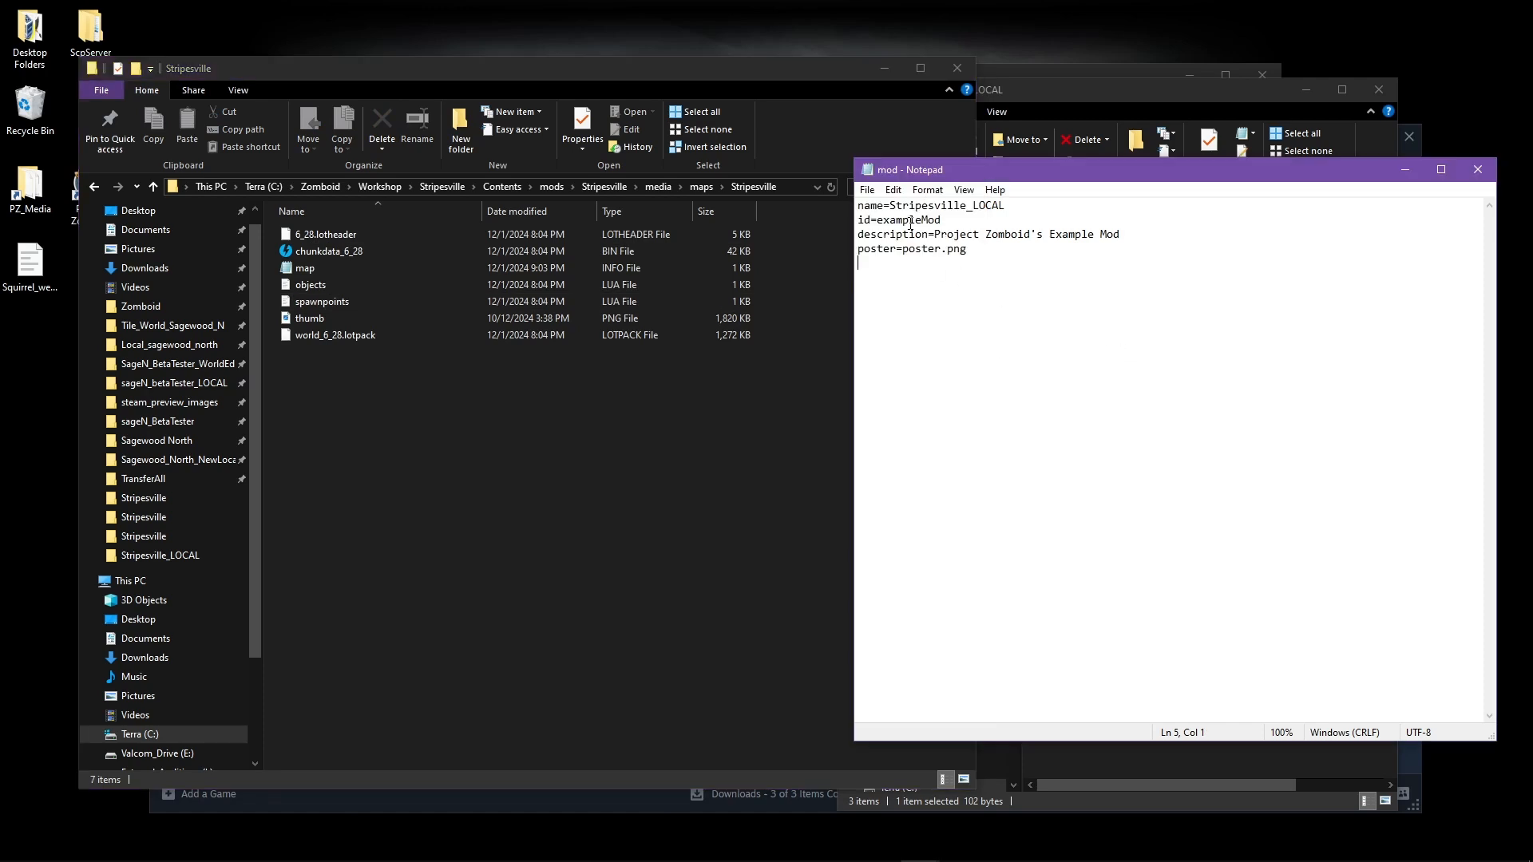
pyautogui.moveTo(900, 222); pyautogui.dragTo(968, 222)
pyautogui.hotkey('ctrl', 'v')
pyautogui.hotkey('ctrl', 's')
pyautogui.click(1480, 167)
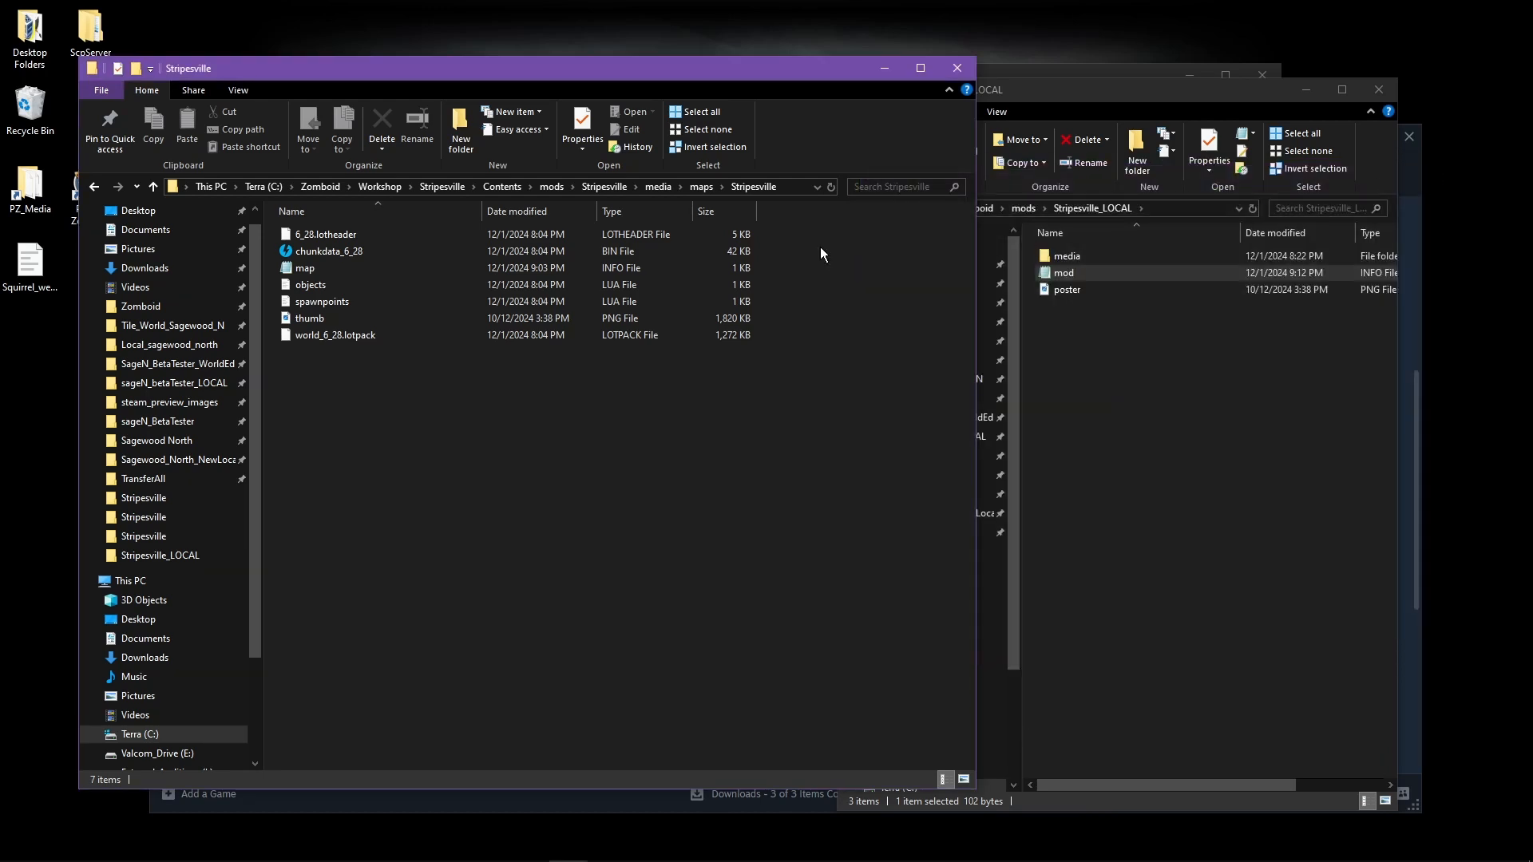
# - Review the map info file in the Workshop Stripesville map folder, and close it
pyautogui.doubleClick(321, 267)
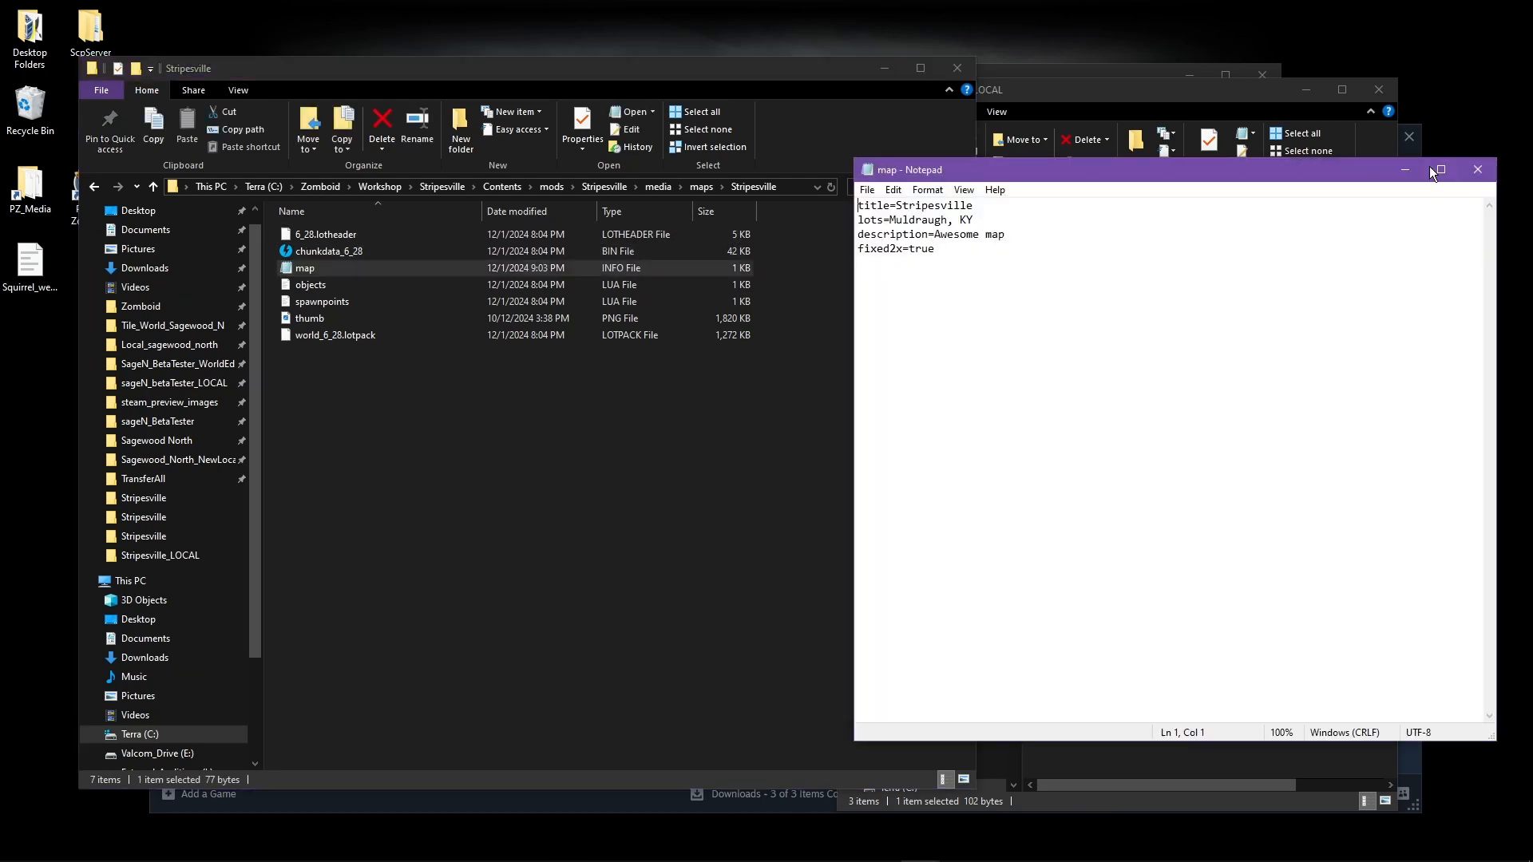
pyautogui.click(1477, 169)
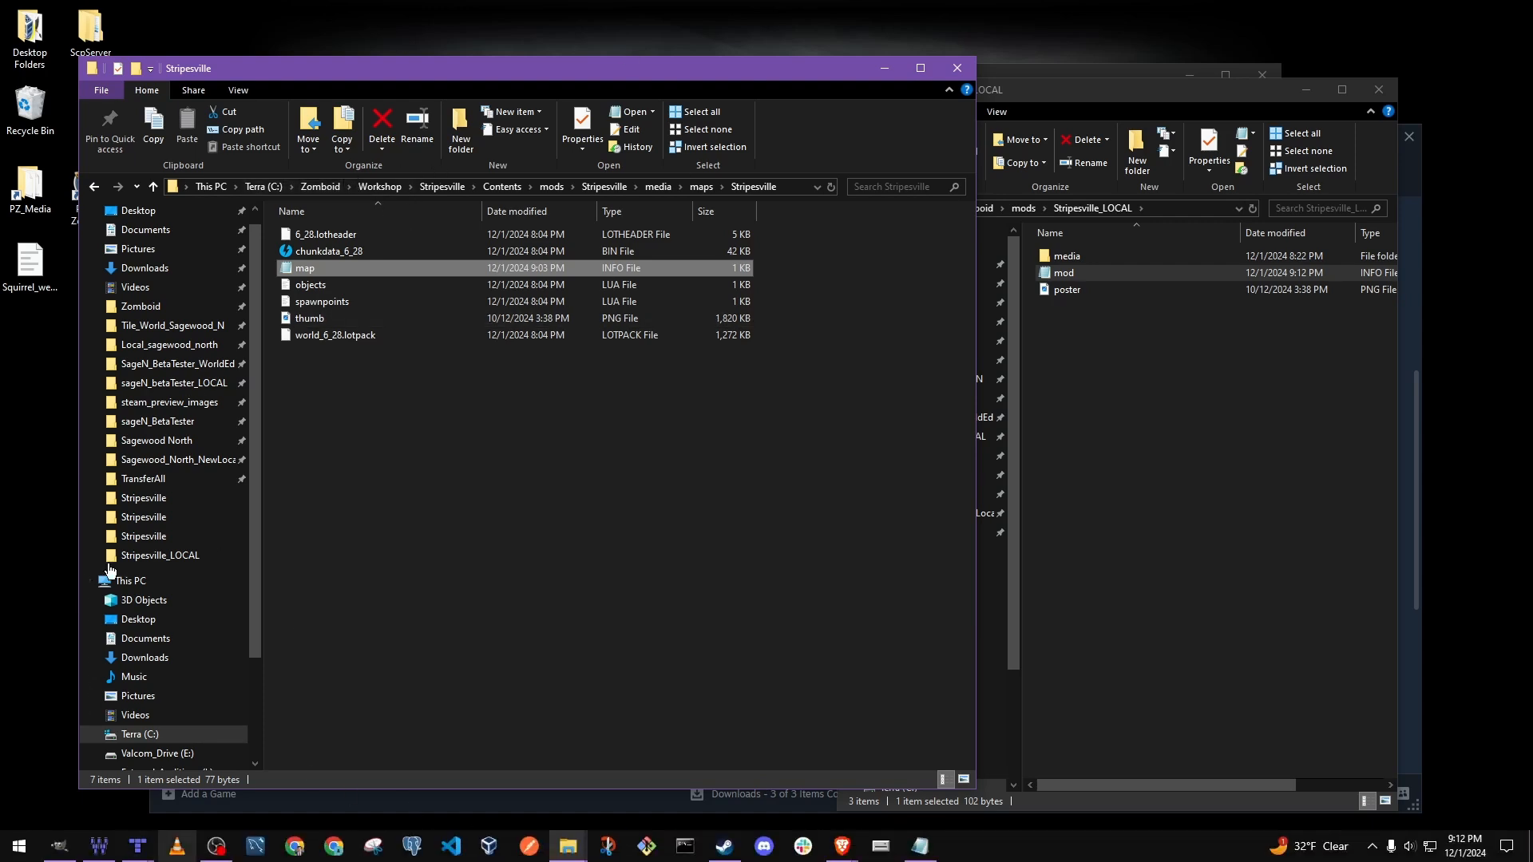
# - Launch Project Zomboid and upload the updated Stripesville item directory to the Steam Workshop
pyautogui.doubleClick(71, 193)
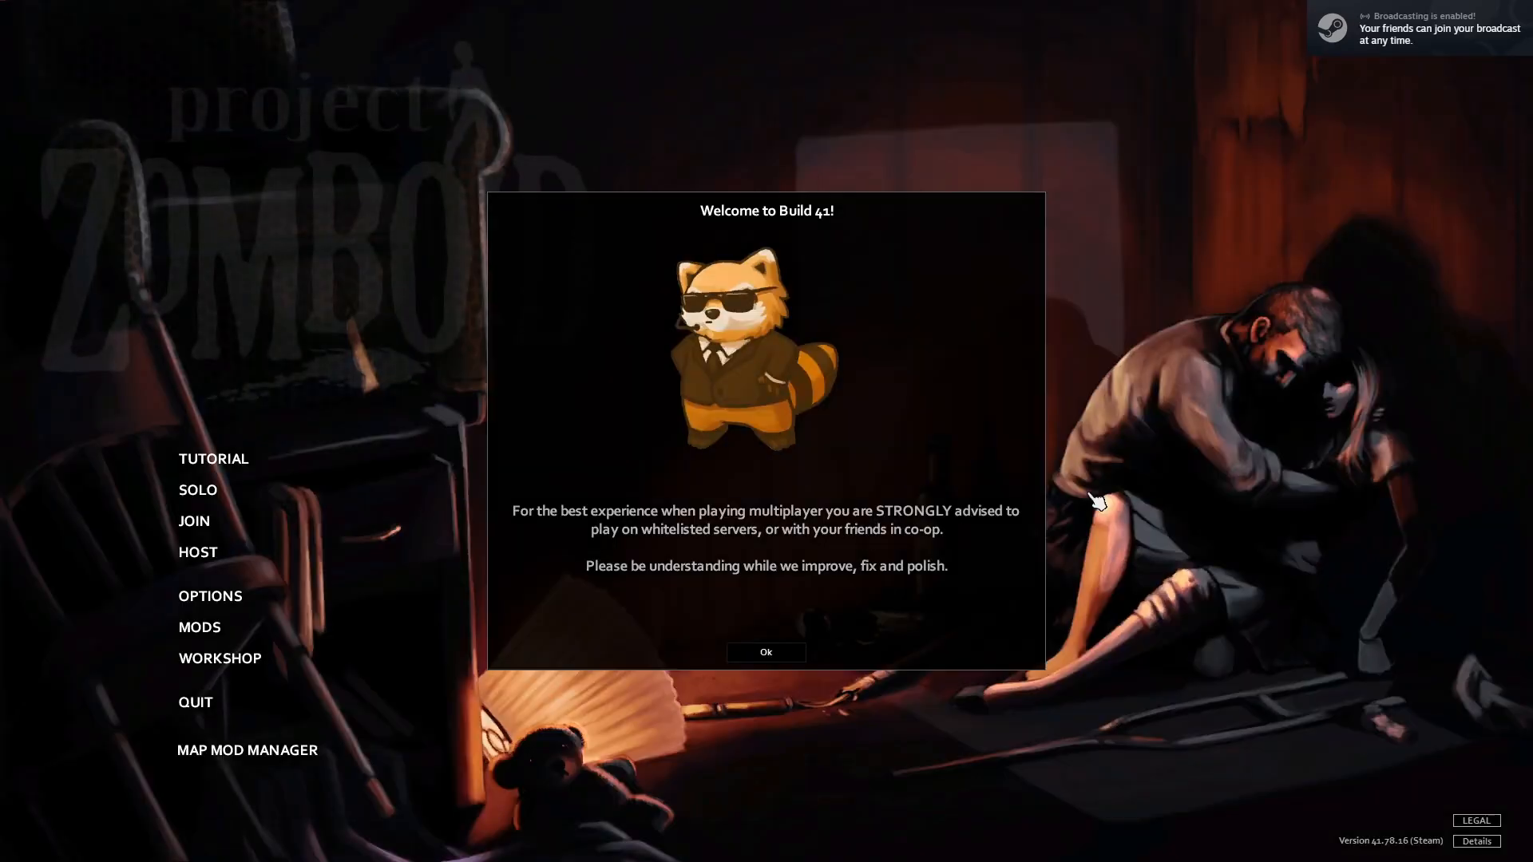
pyautogui.click(220, 661)
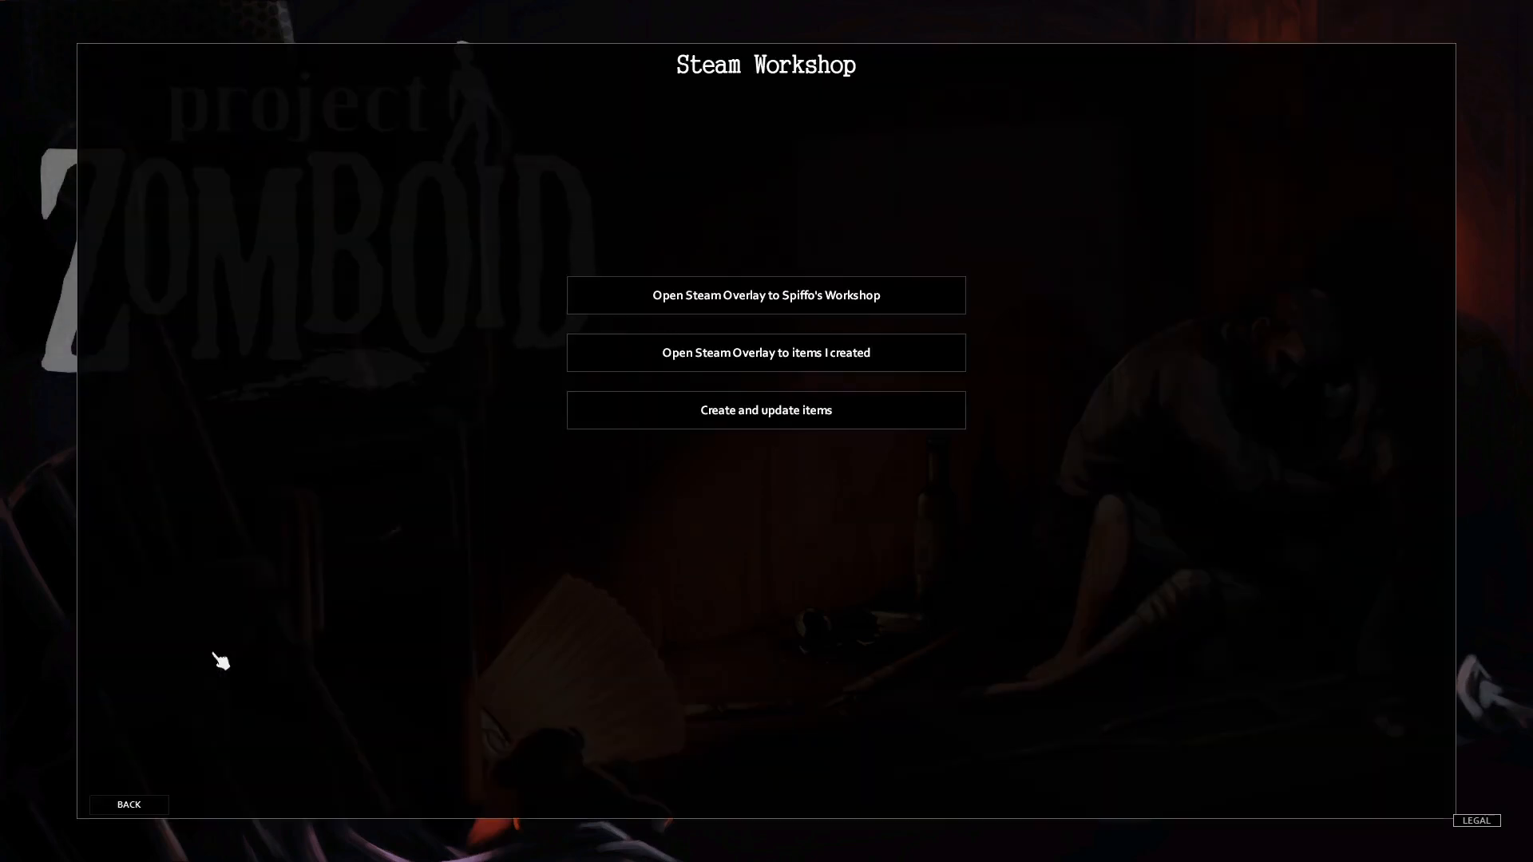
pyautogui.click(771, 423)
pyautogui.click(249, 247)
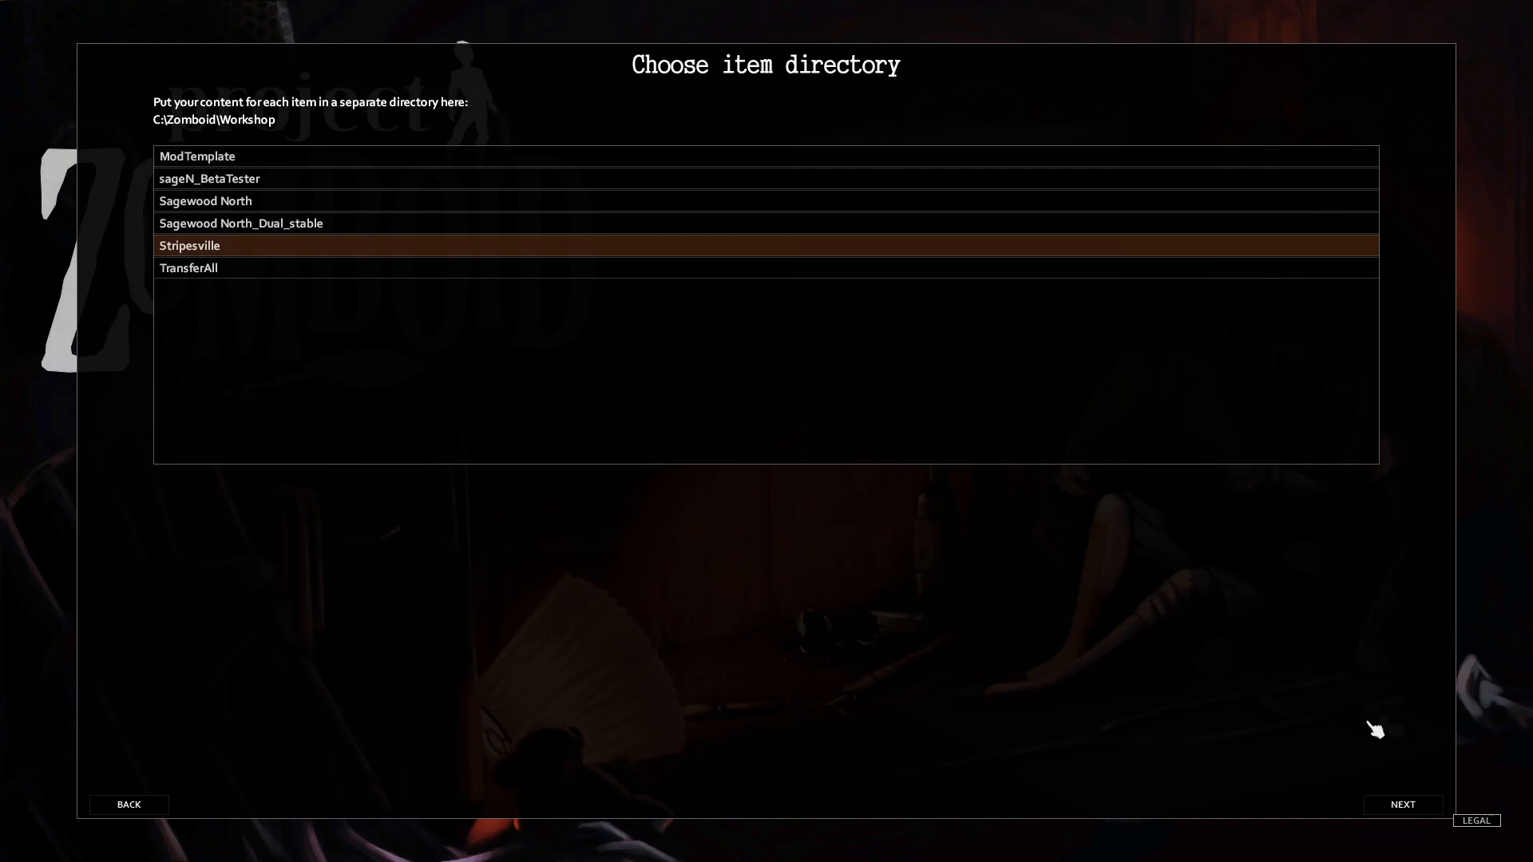
pyautogui.click(1389, 805)
pyautogui.click(1387, 809)
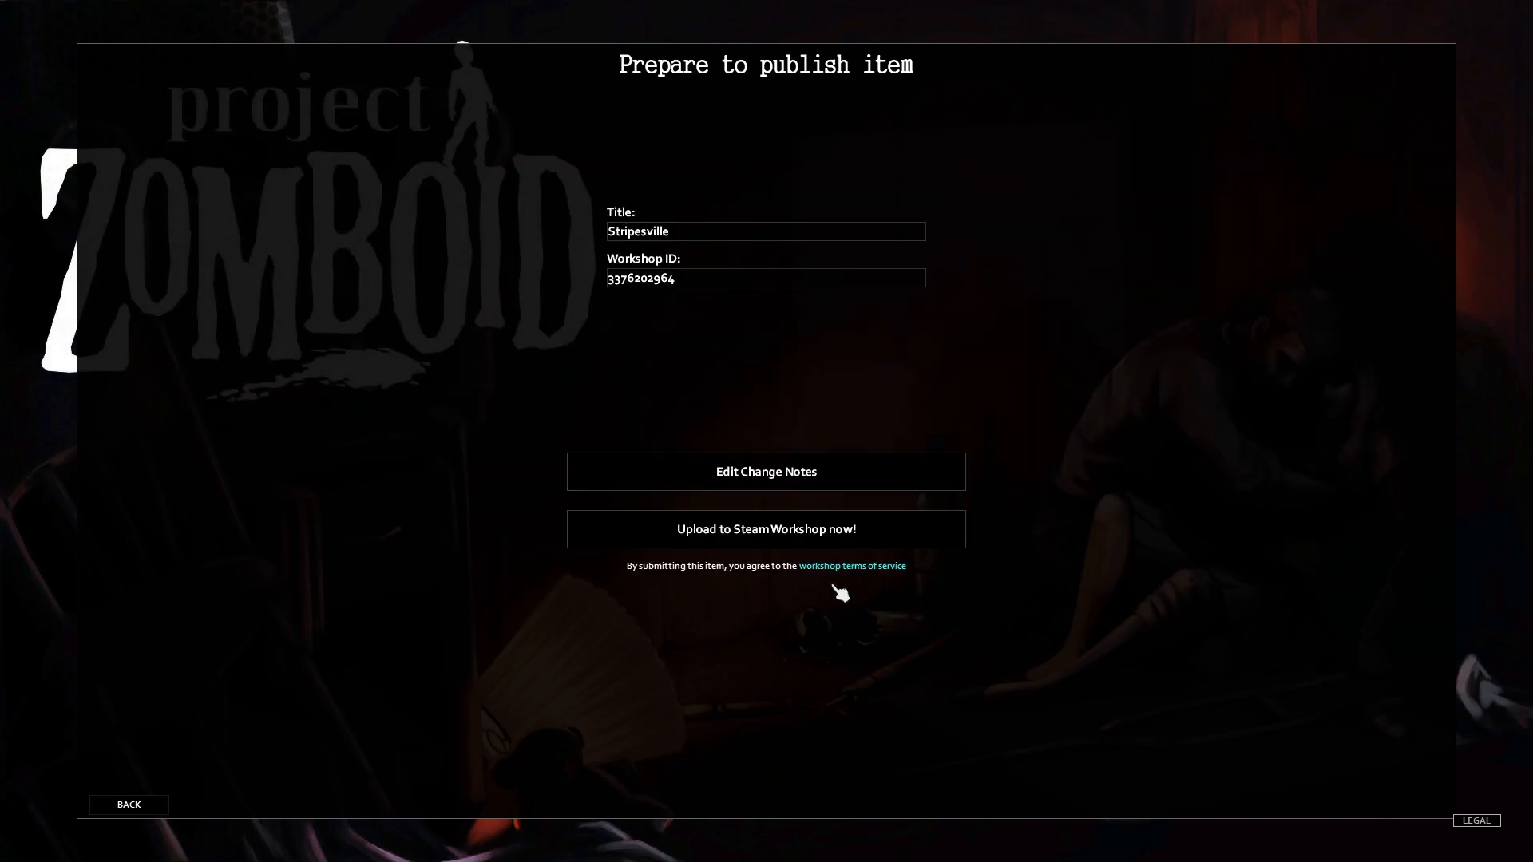
pyautogui.click(743, 533)
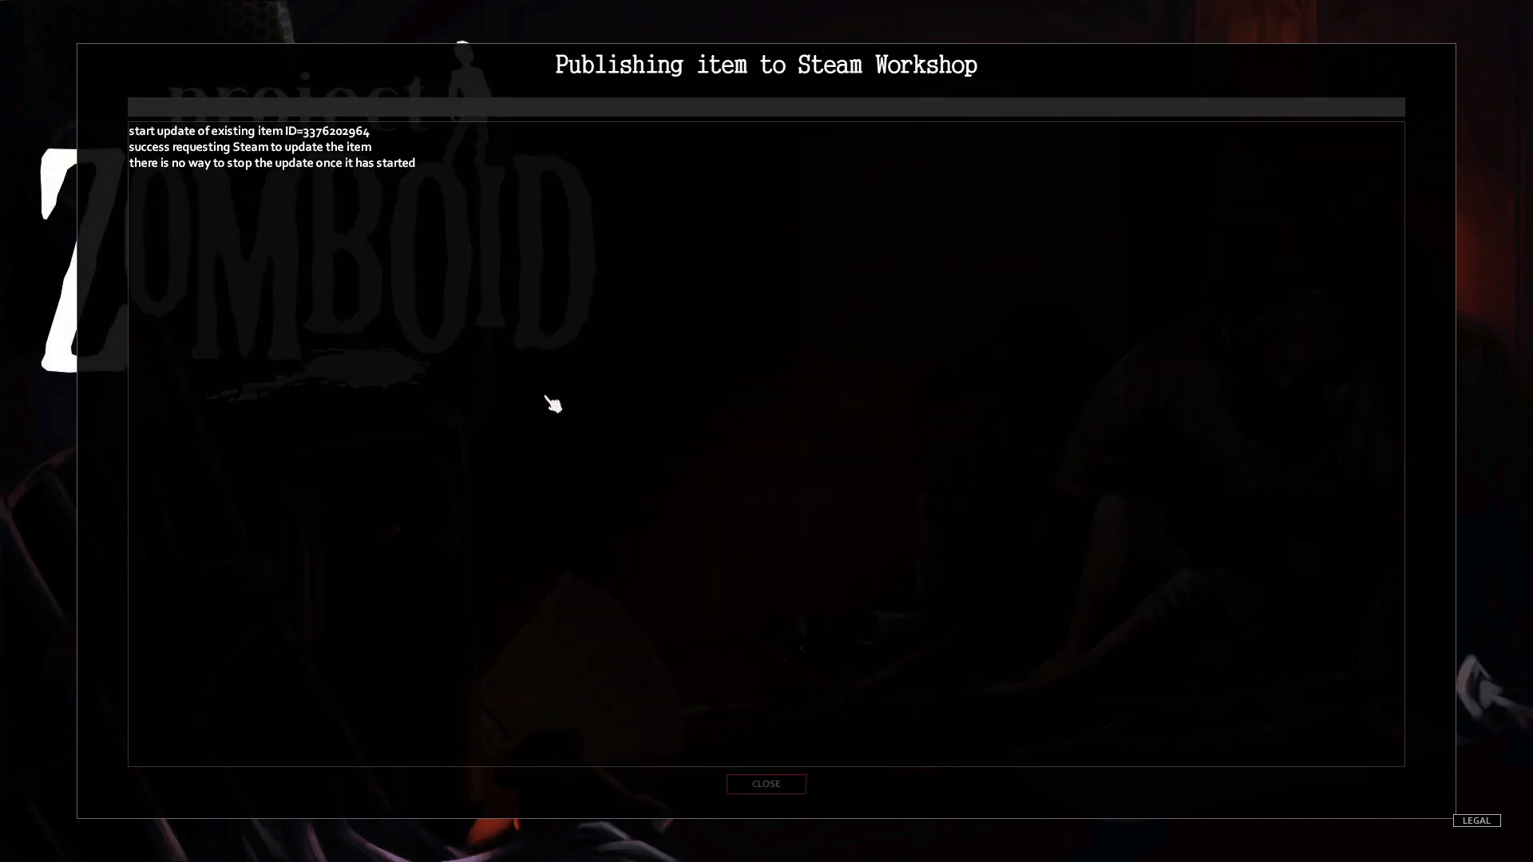
pyautogui.click(773, 785)
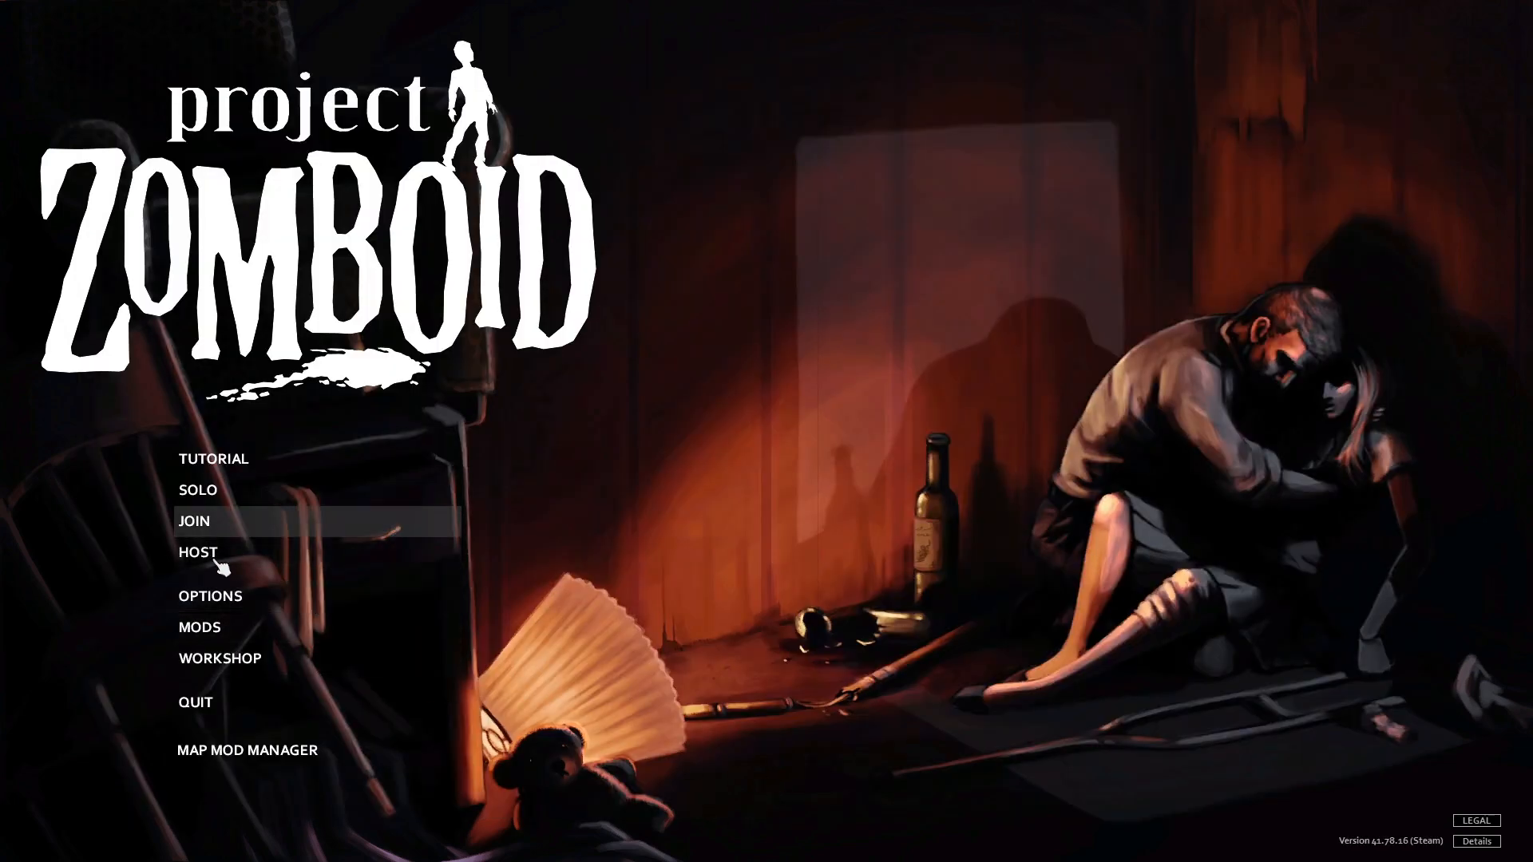
# - Open the game's mods screen, dismiss the About Mods notice, and return to the main menu
pyautogui.click(281, 610)
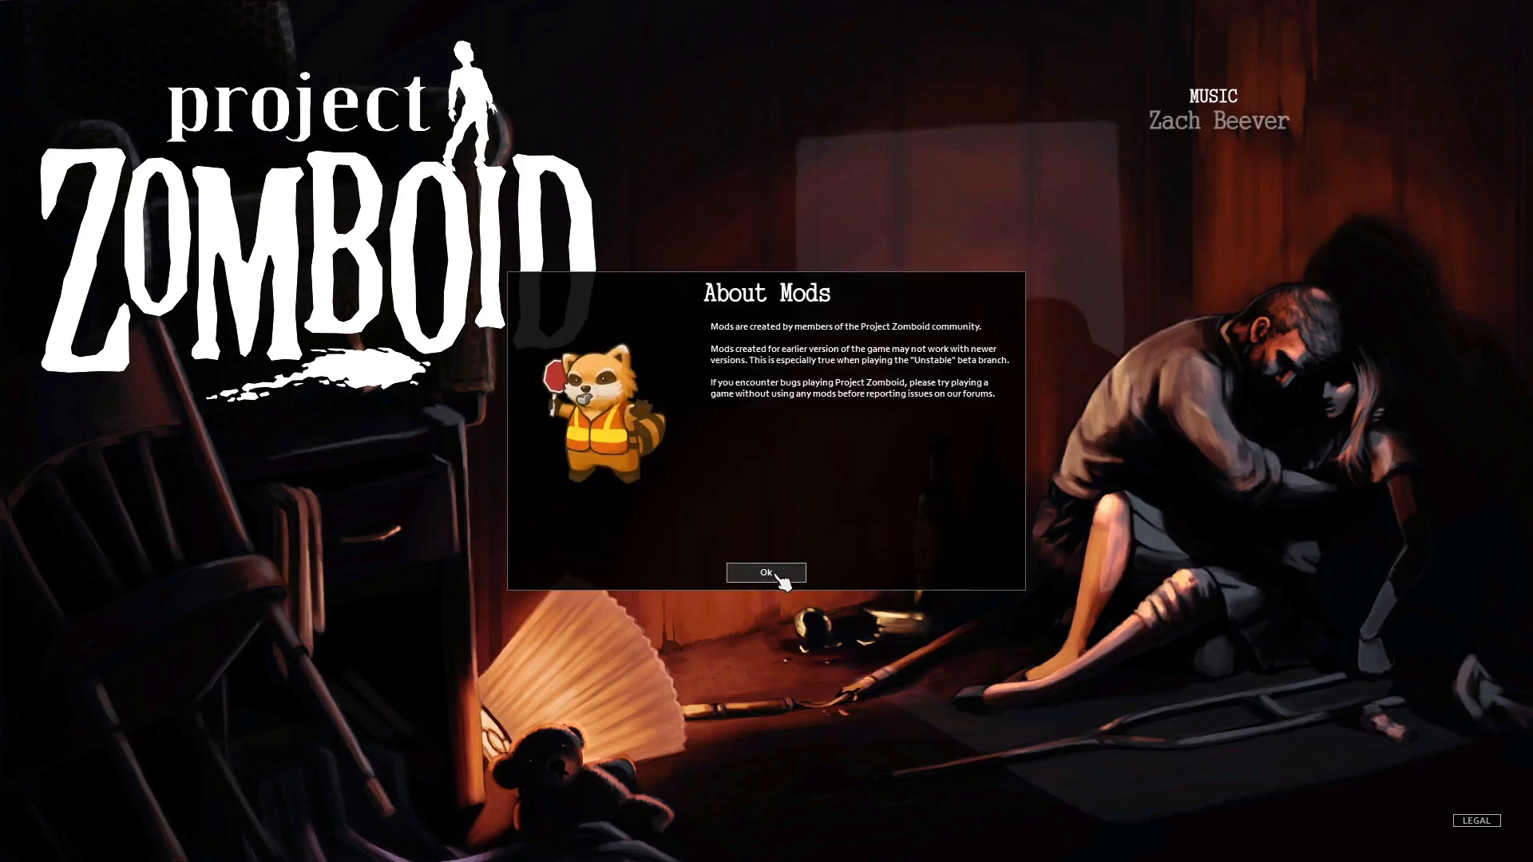
pyautogui.click(766, 574)
pyautogui.click(120, 802)
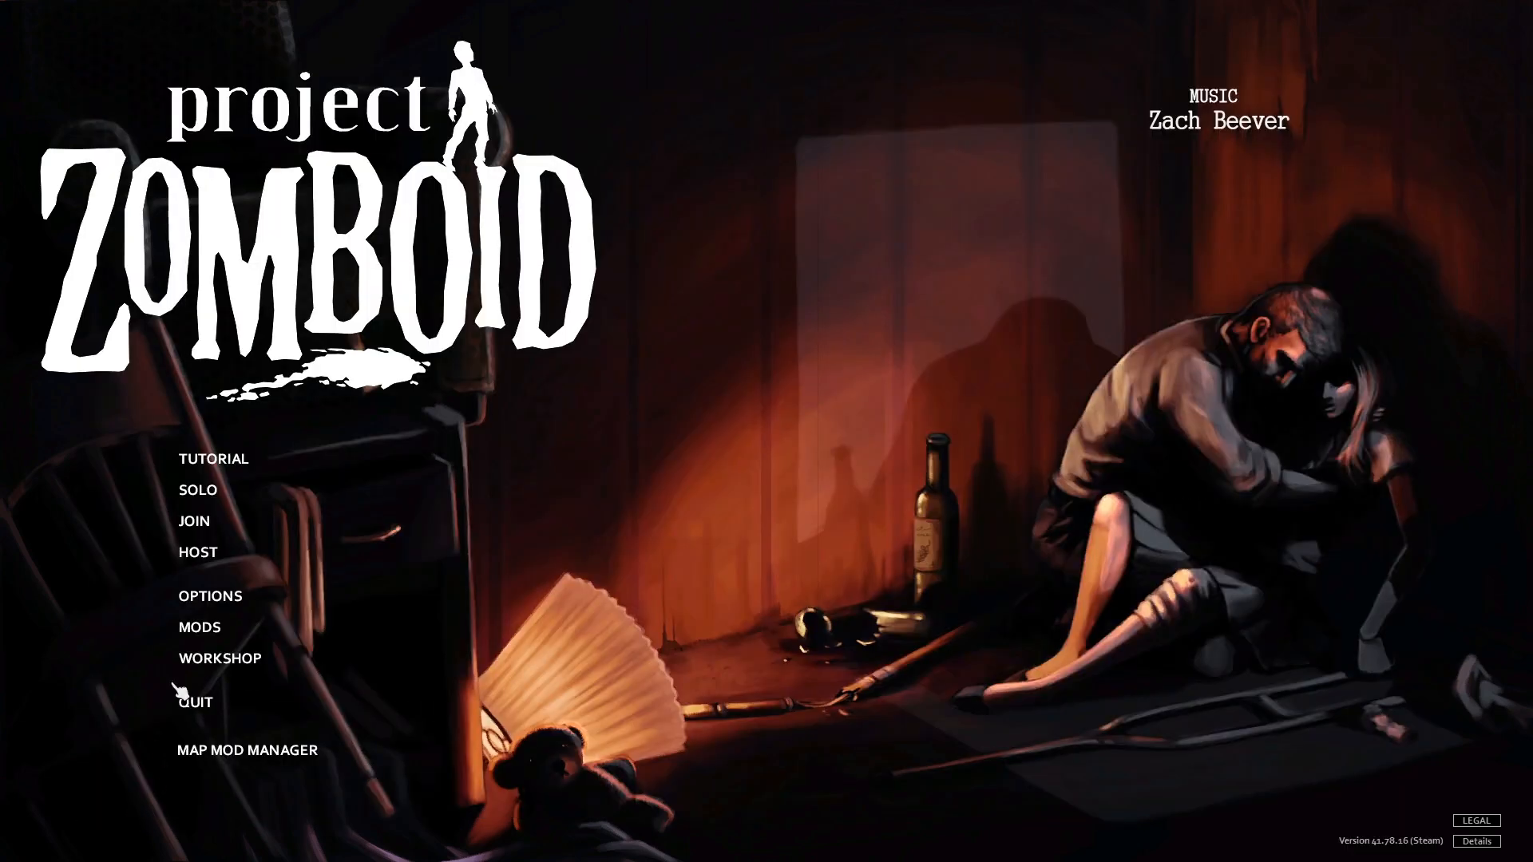
# - Delete the saved world of the sageN_betaTester server, and start hosting that server with 6 GB of memory
pyautogui.click(198, 552)
pyautogui.click(551, 333)
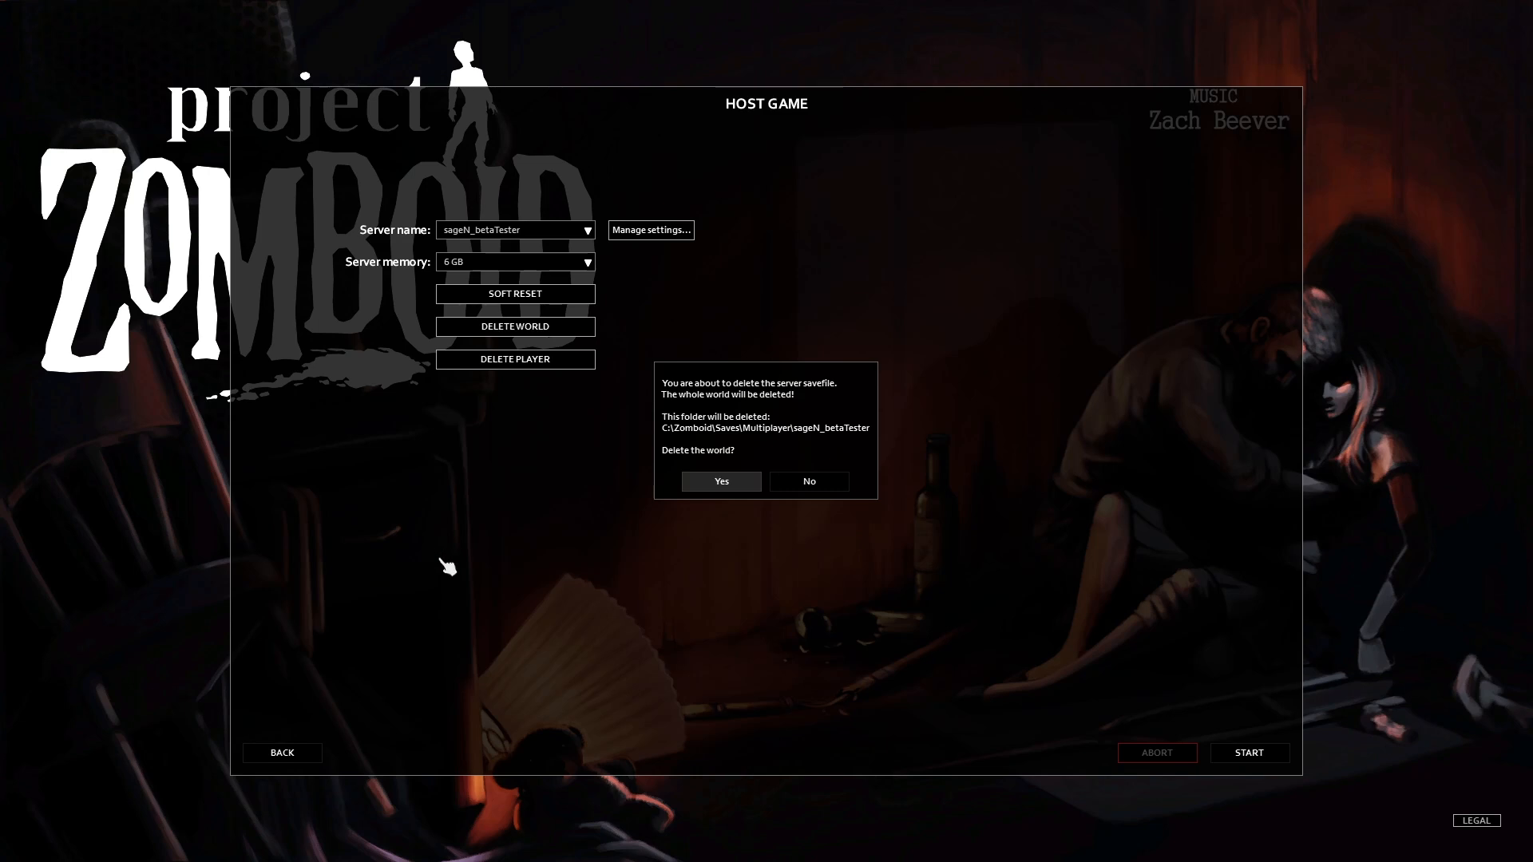
pyautogui.click(1258, 760)
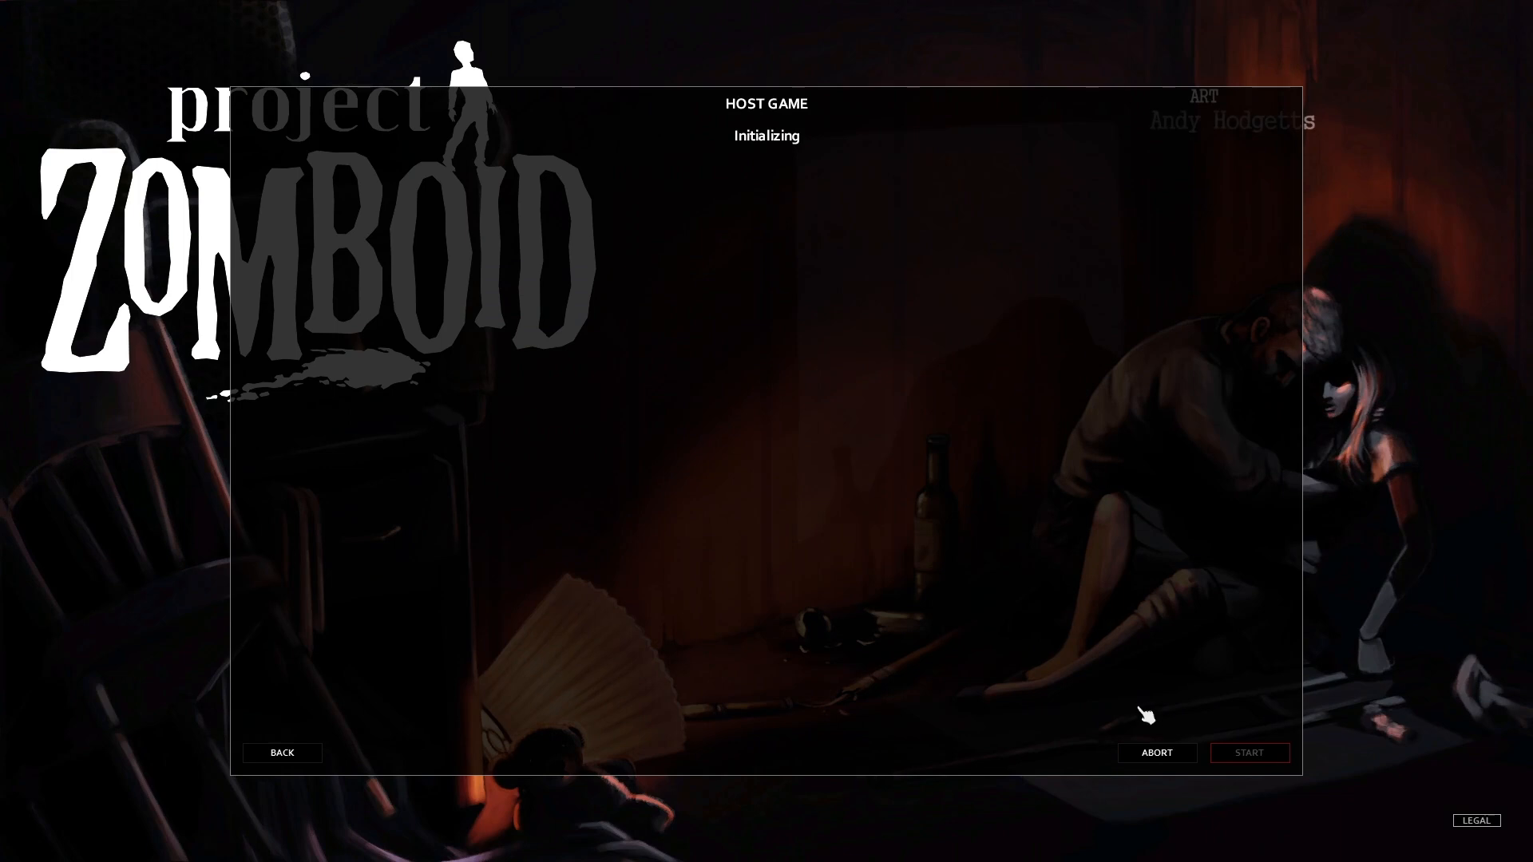
# - Switch briefly to File Explorer, return to the game, and install the Stripesville Workshop item required by the server
pyautogui.hotkey('alt', 'Tab')
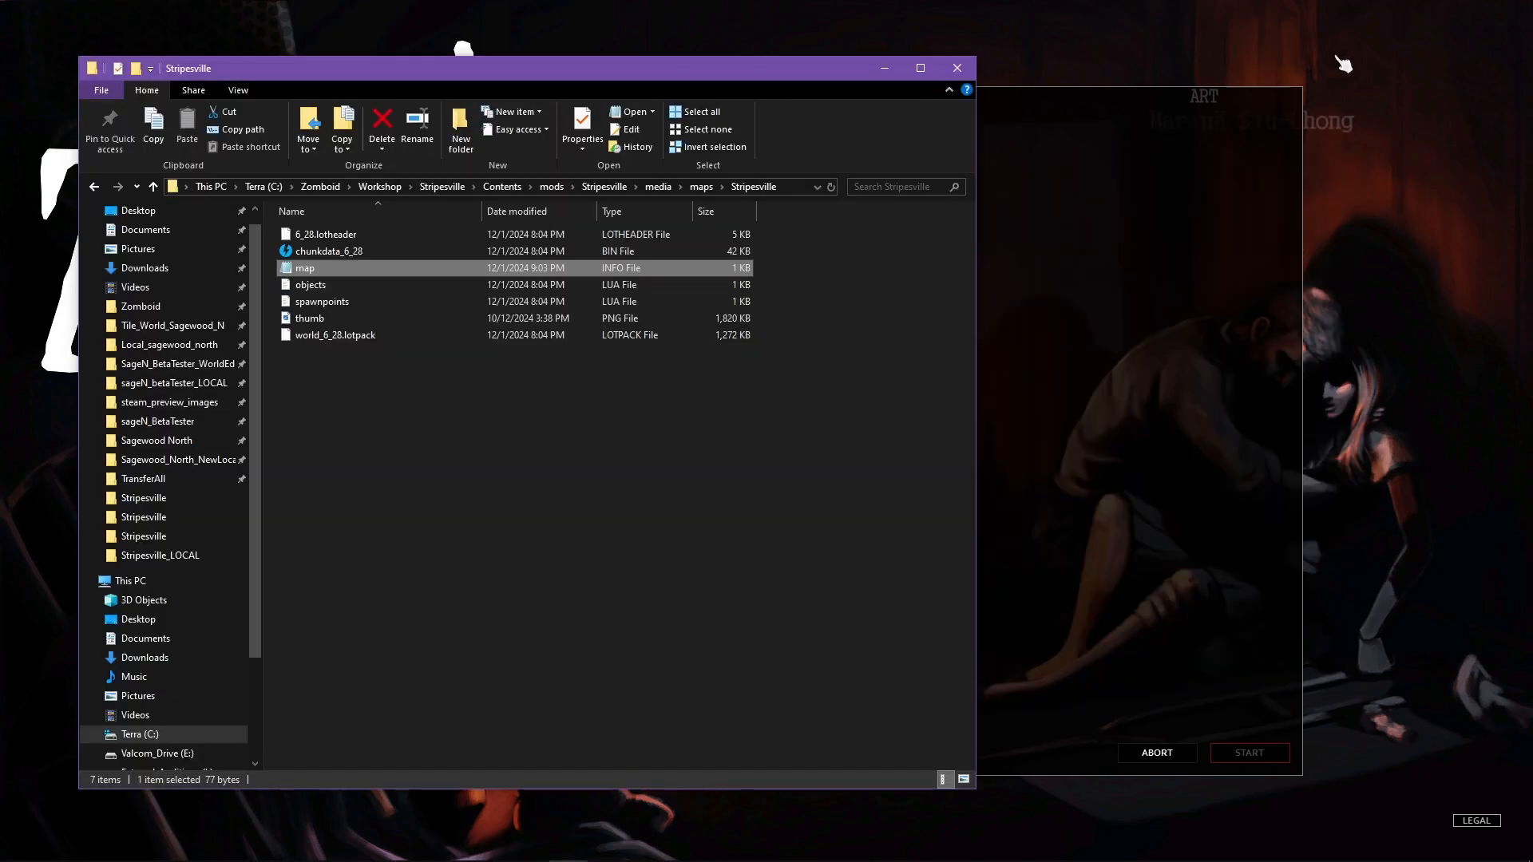
pyautogui.click(1063, 7)
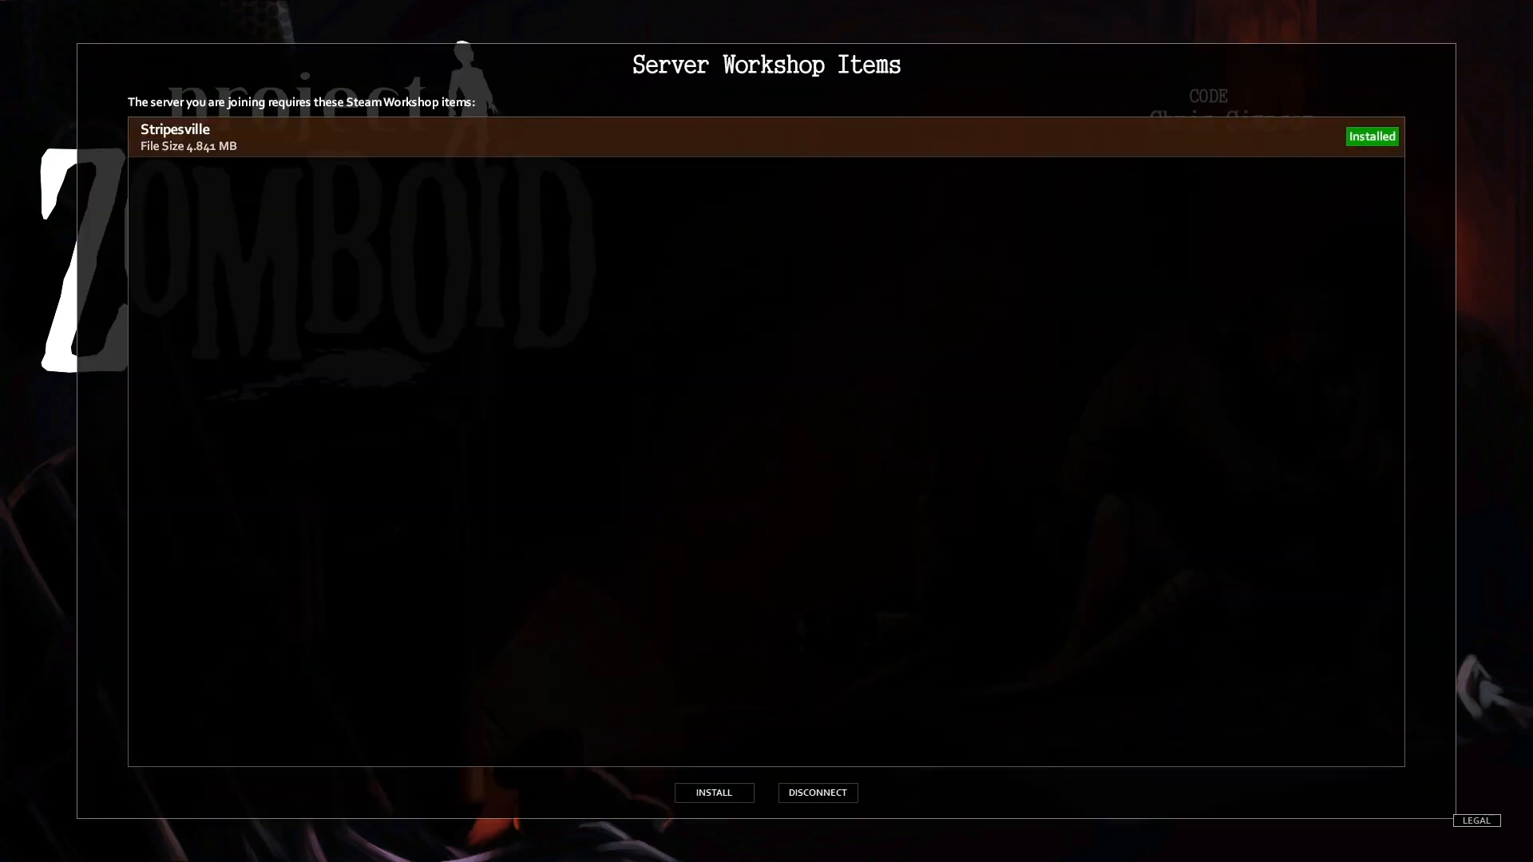
pyautogui.click(703, 795)
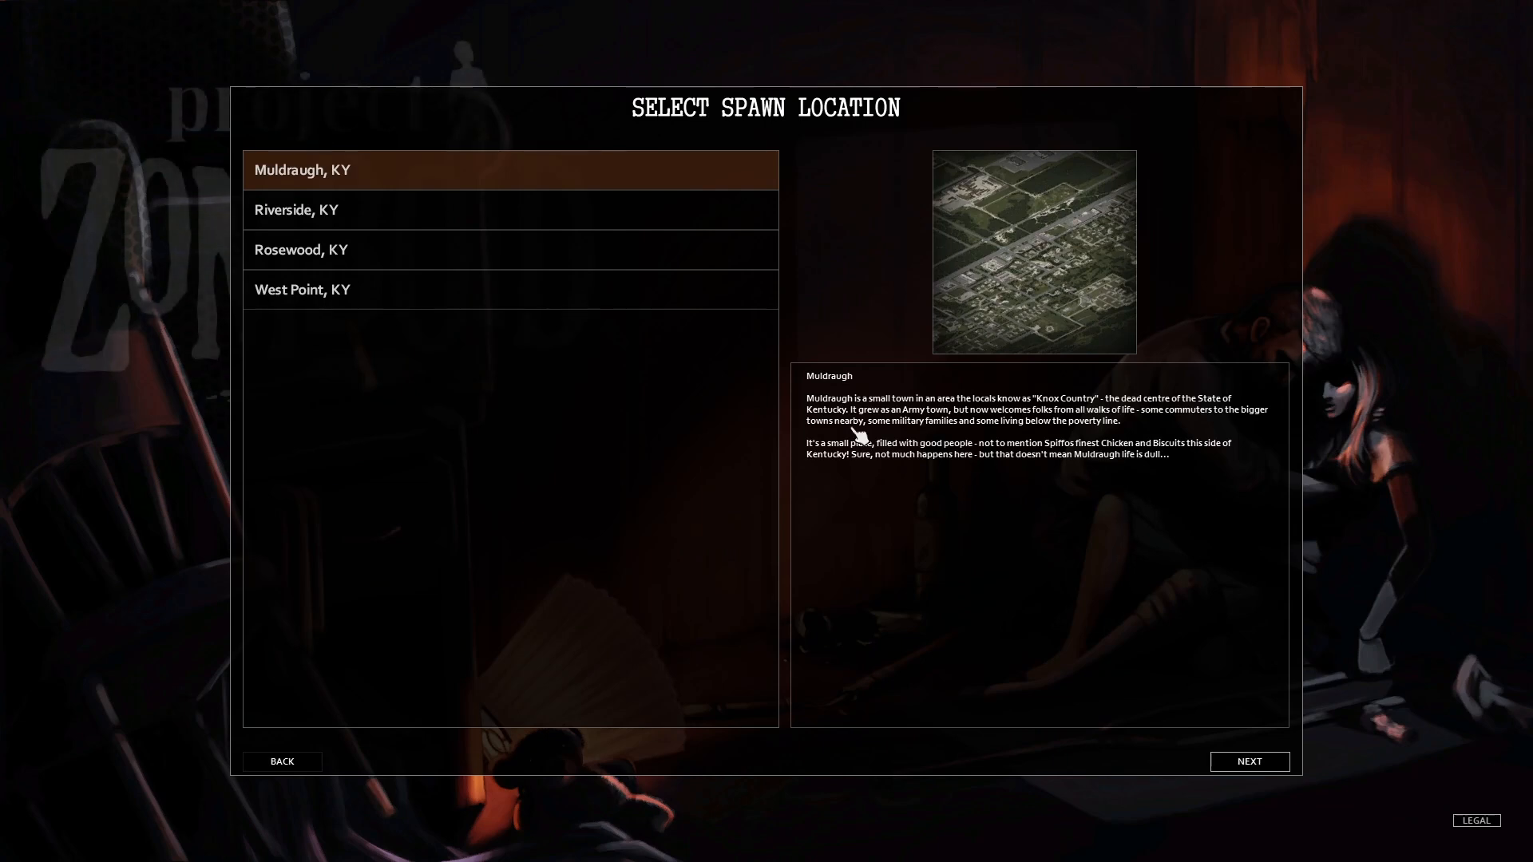
# - Choose Rosewood, KY as the spawn location, keep the Unemployed occupation without traits, and enter the game world
pyautogui.click(447, 249)
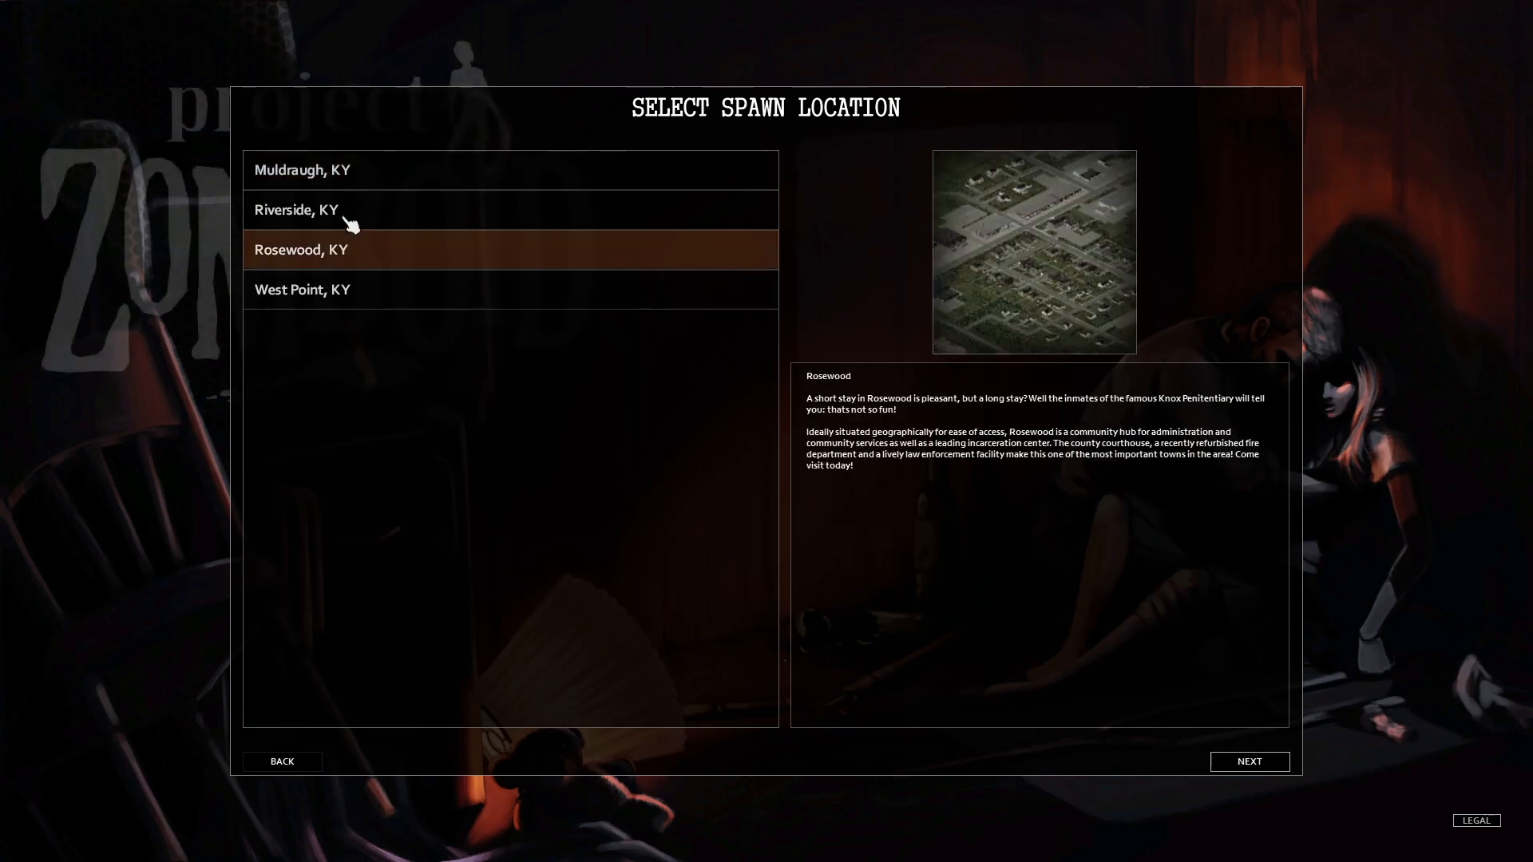
pyautogui.click(1242, 768)
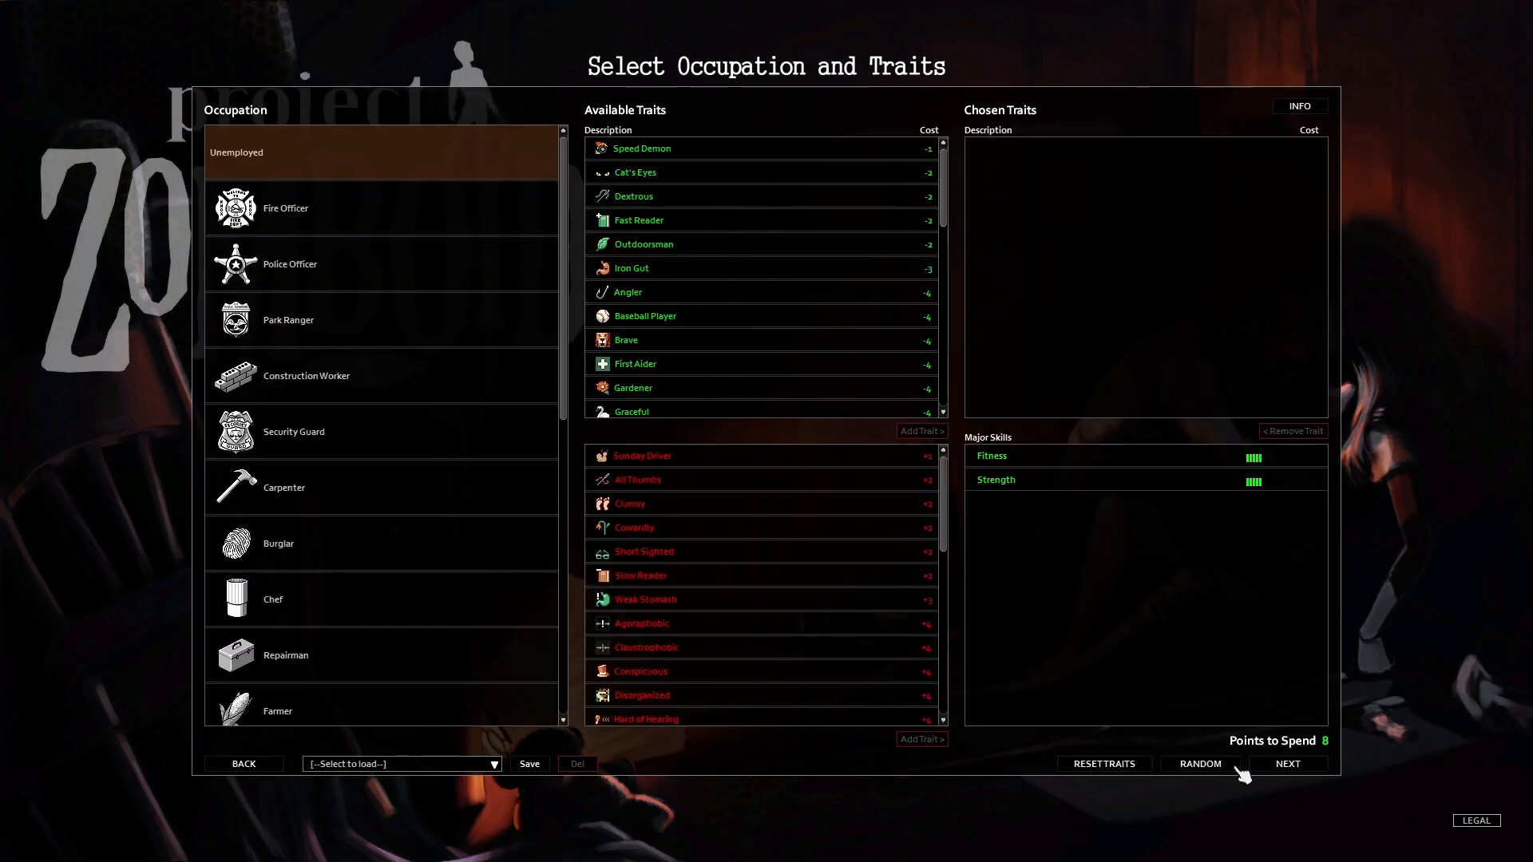
pyautogui.click(1281, 768)
pyautogui.click(1283, 767)
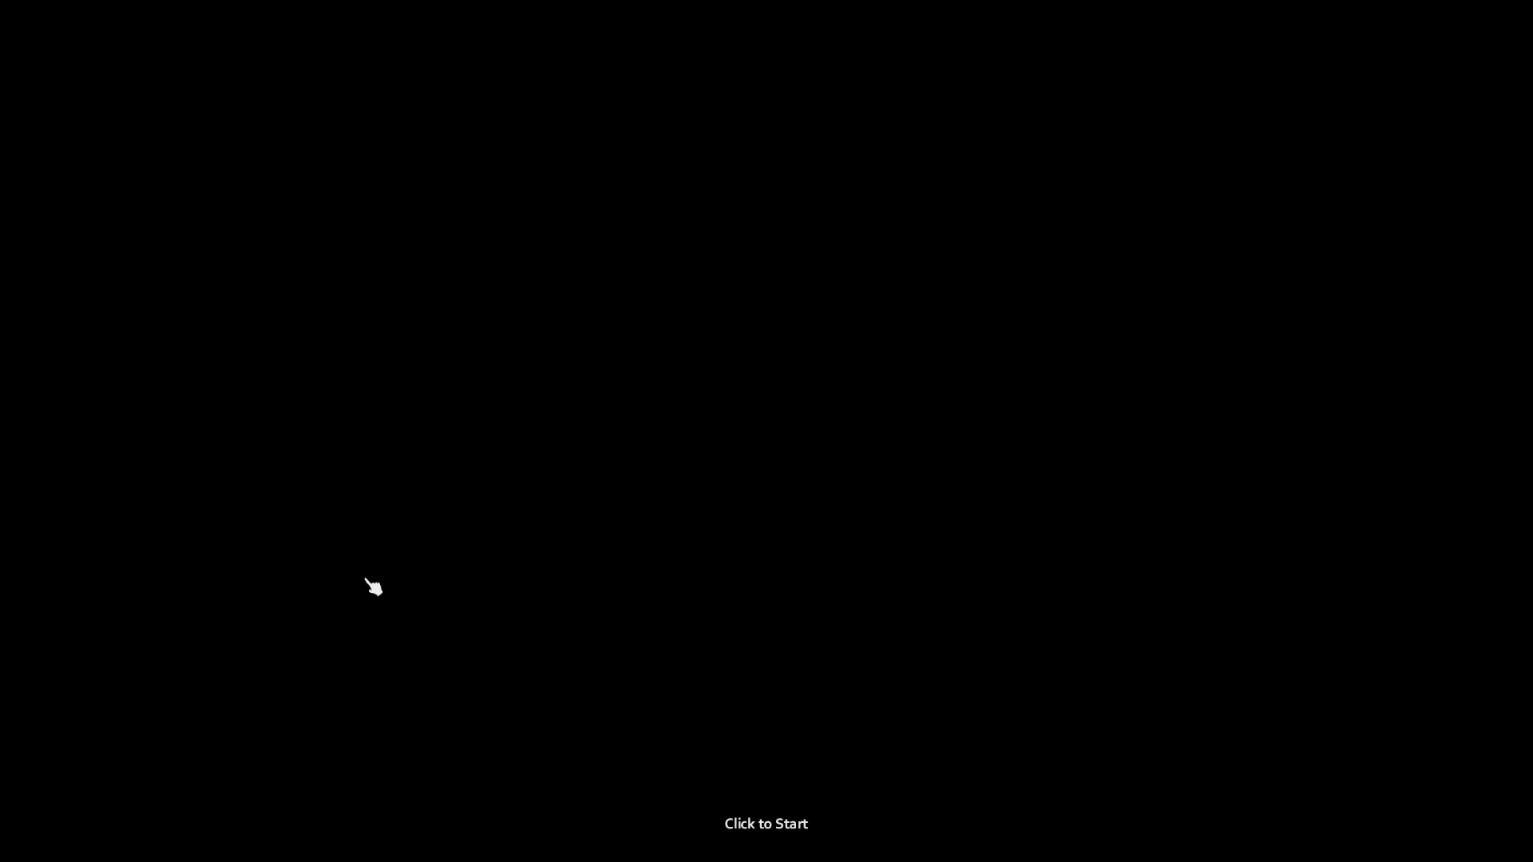
pyautogui.click(373, 587)
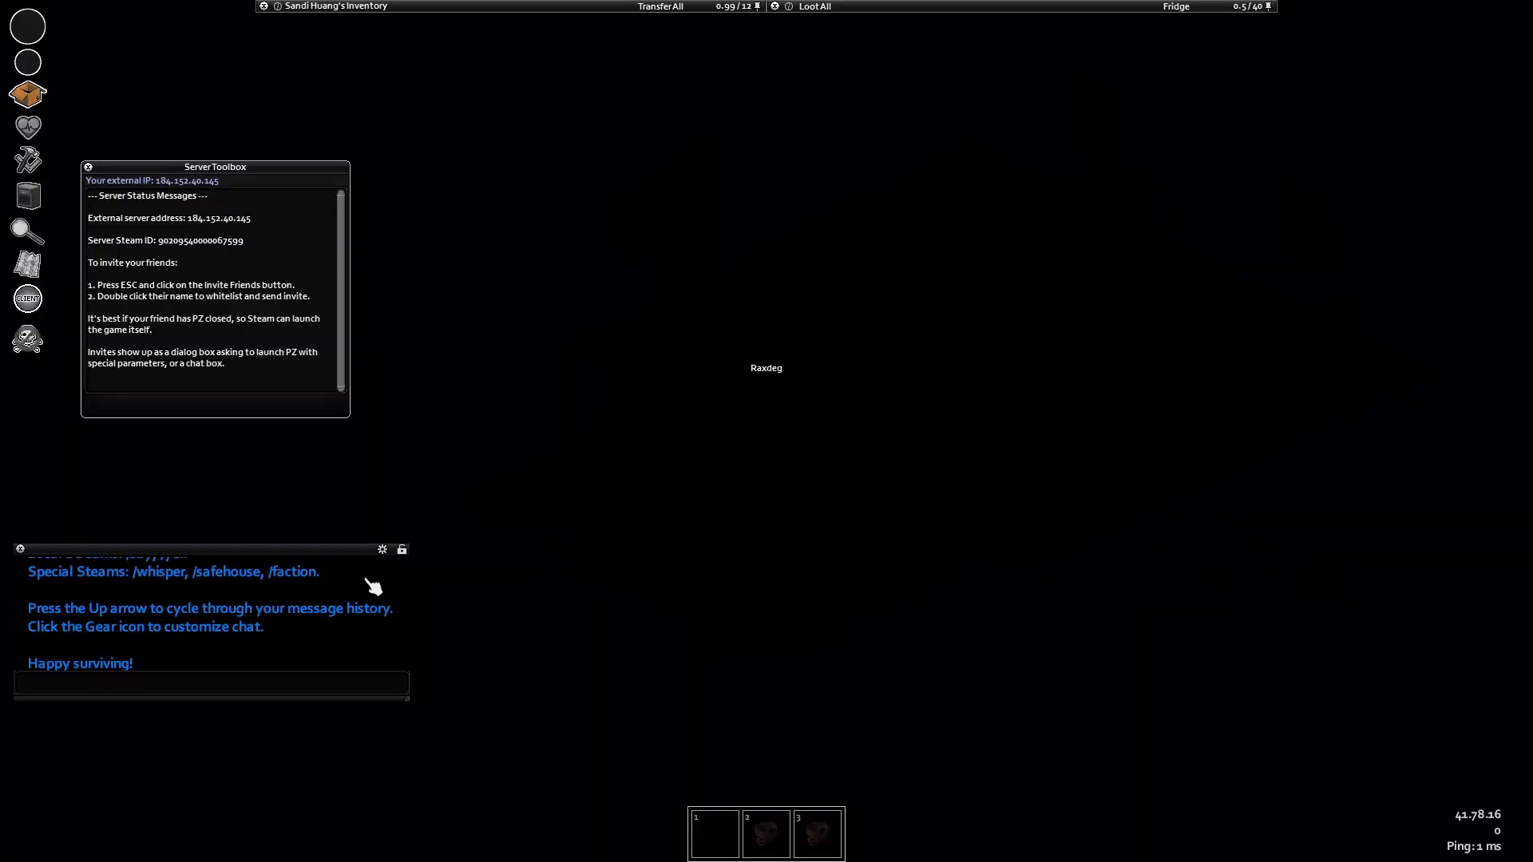
# - Give the current player account admin rights with the /setaccesslevel chat command and the admin level
pyautogui.write('t')
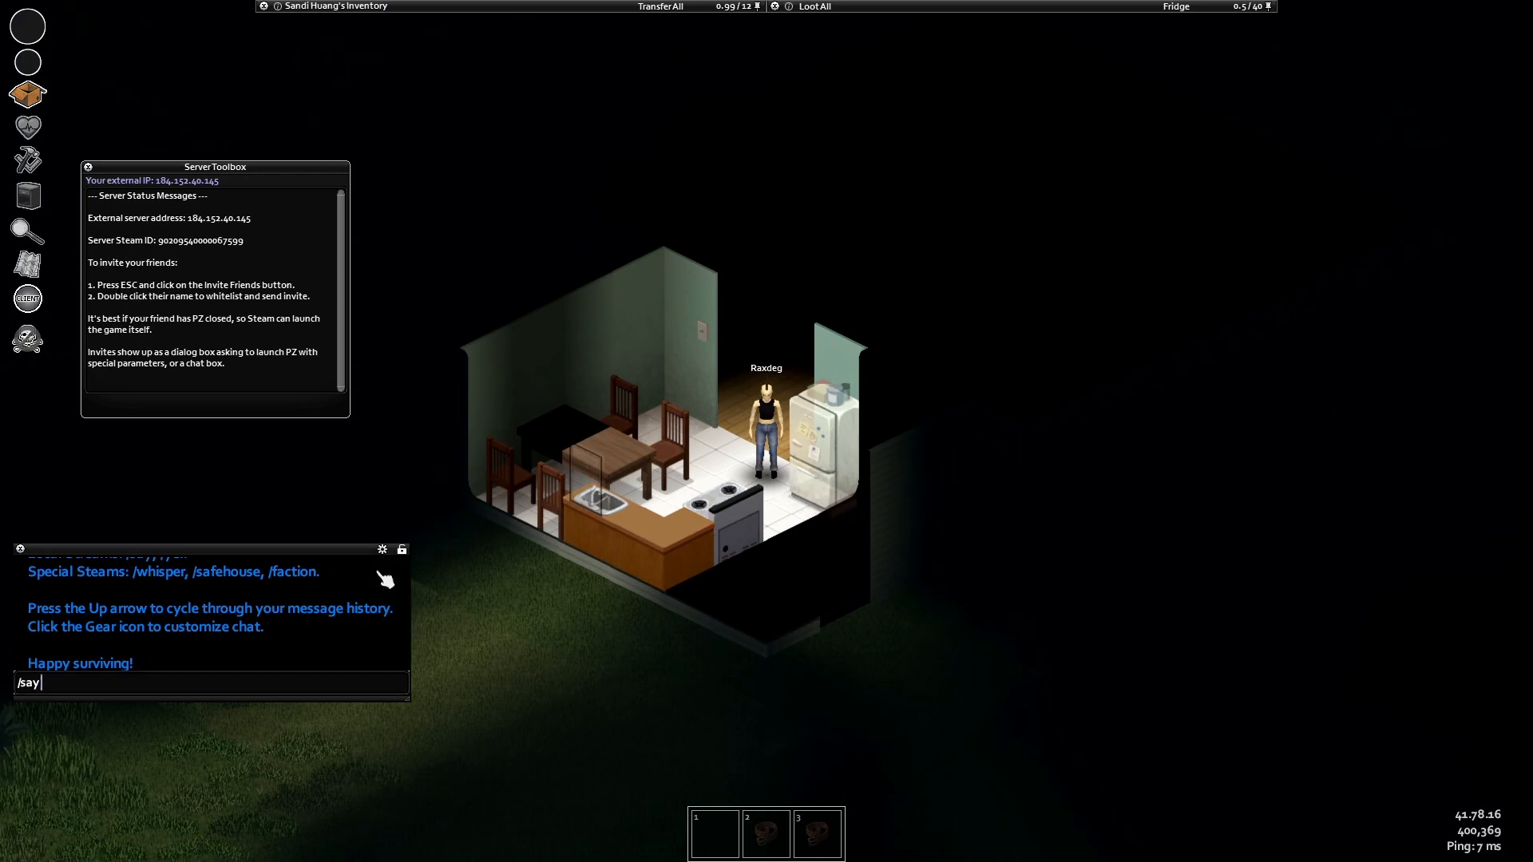
pyautogui.write('dw')
pyautogui.press('BackSpace')
pyautogui.press('BackSpace')
pyautogui.press('BackSpace')
pyautogui.press('BackSpace')
pyautogui.press('BackSpace')
pyautogui.write('ryes')
pyautogui.press('BackSpace')
pyautogui.press('BackSpace')
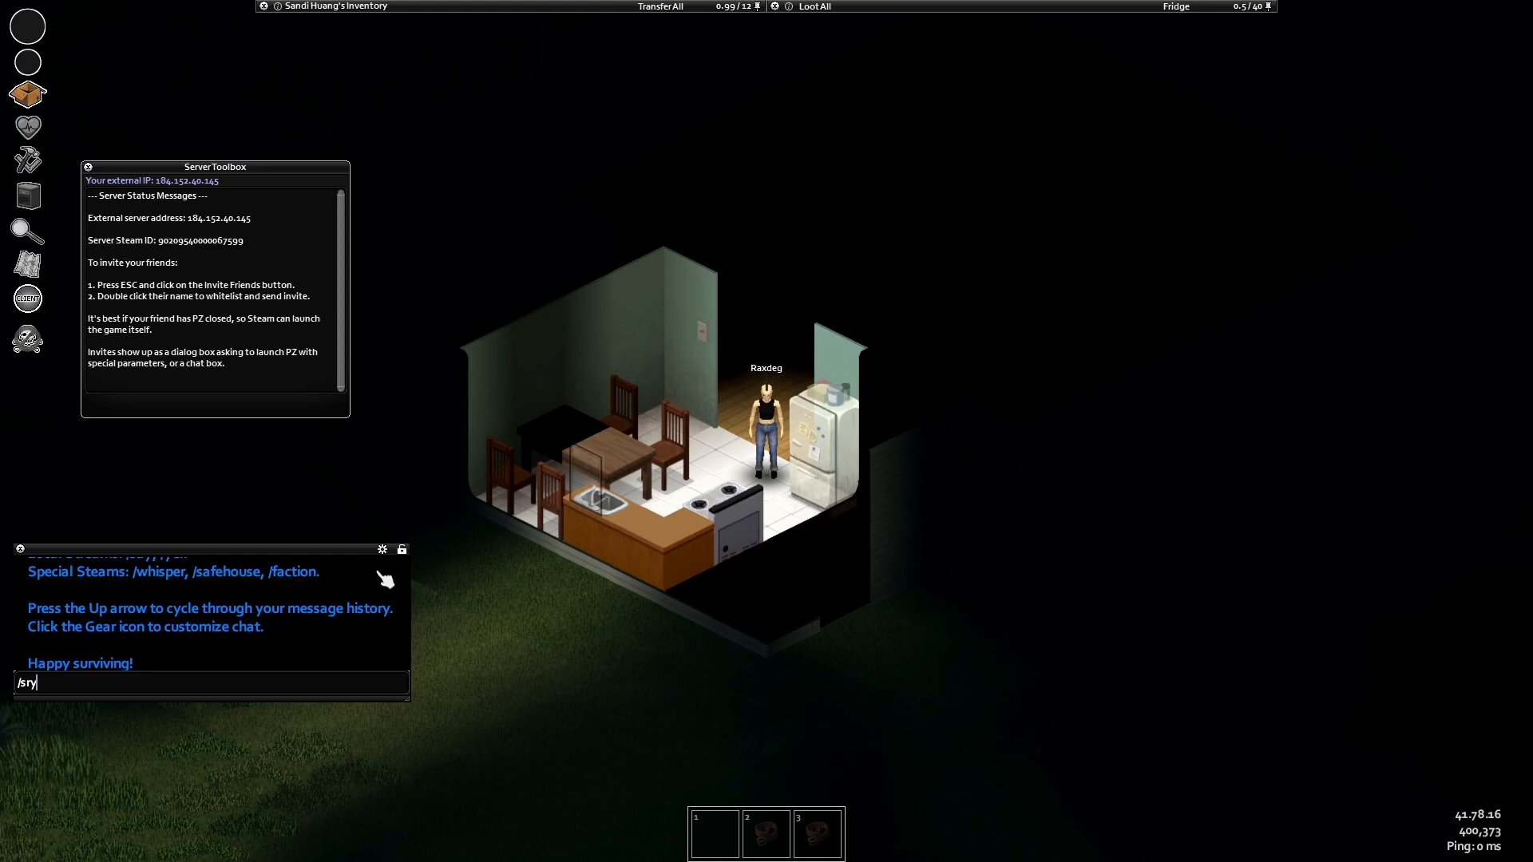
pyautogui.write('etaccesslevel RT')
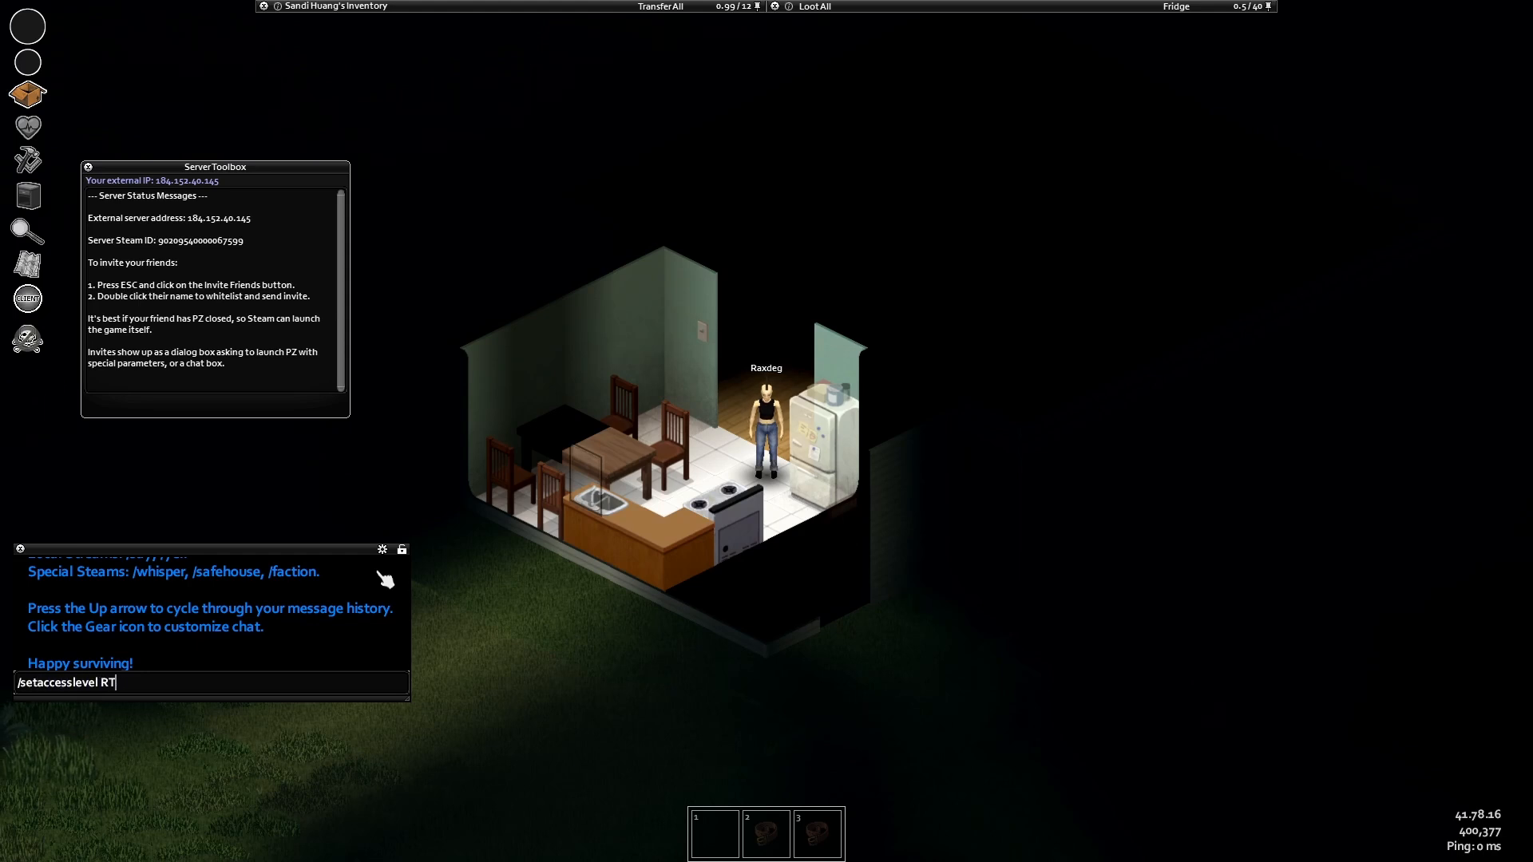
pyautogui.write('xdeg admin')
pyautogui.press('Return')
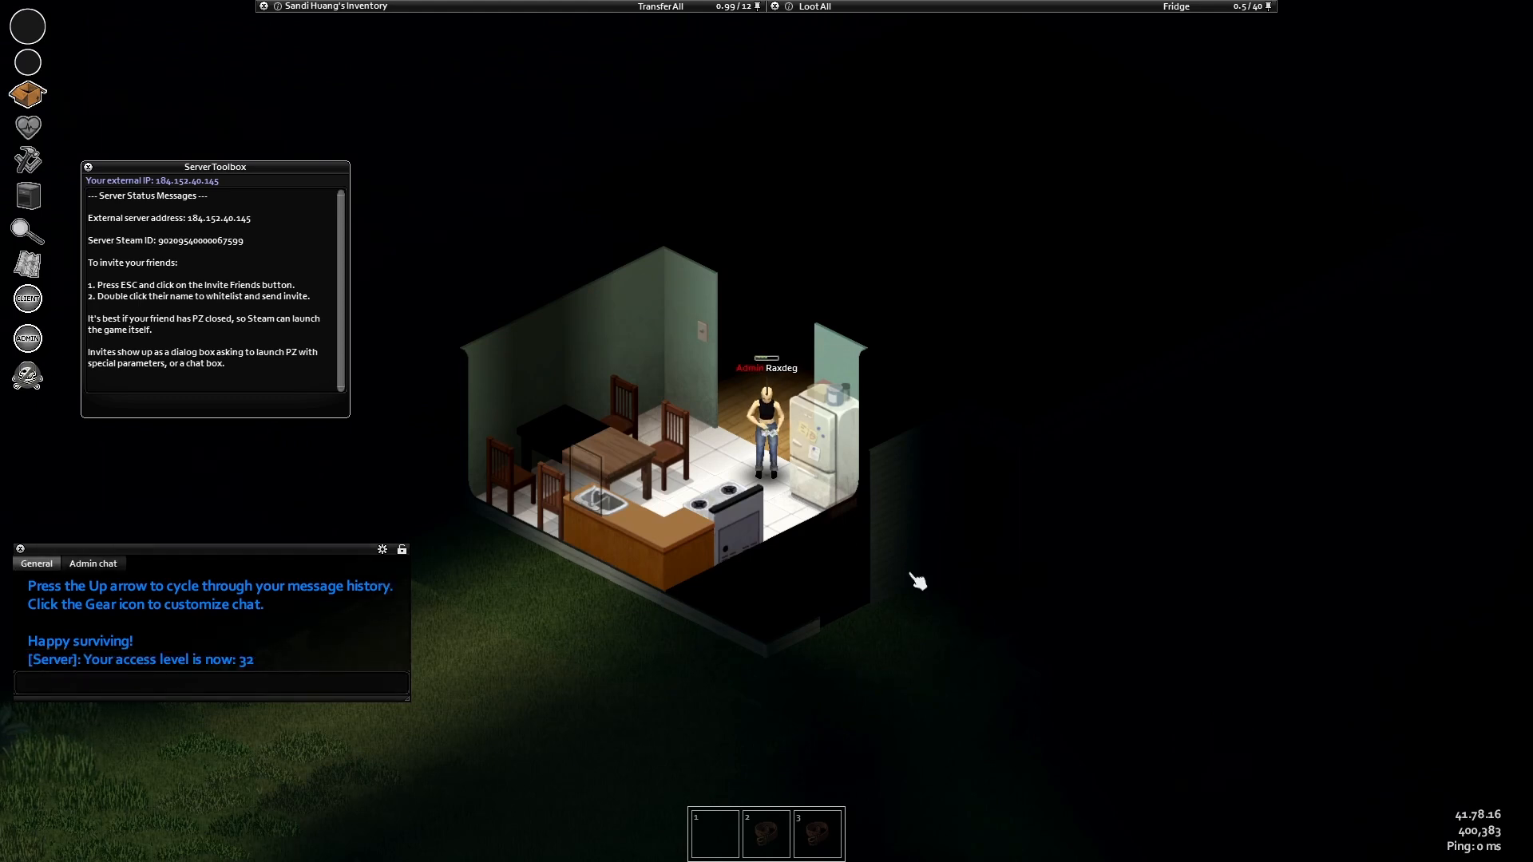
# - Open the world map and turn off Isometric and Hide Unvisited Areas
pyautogui.press('m')
pyautogui.rightClick(683, 452)
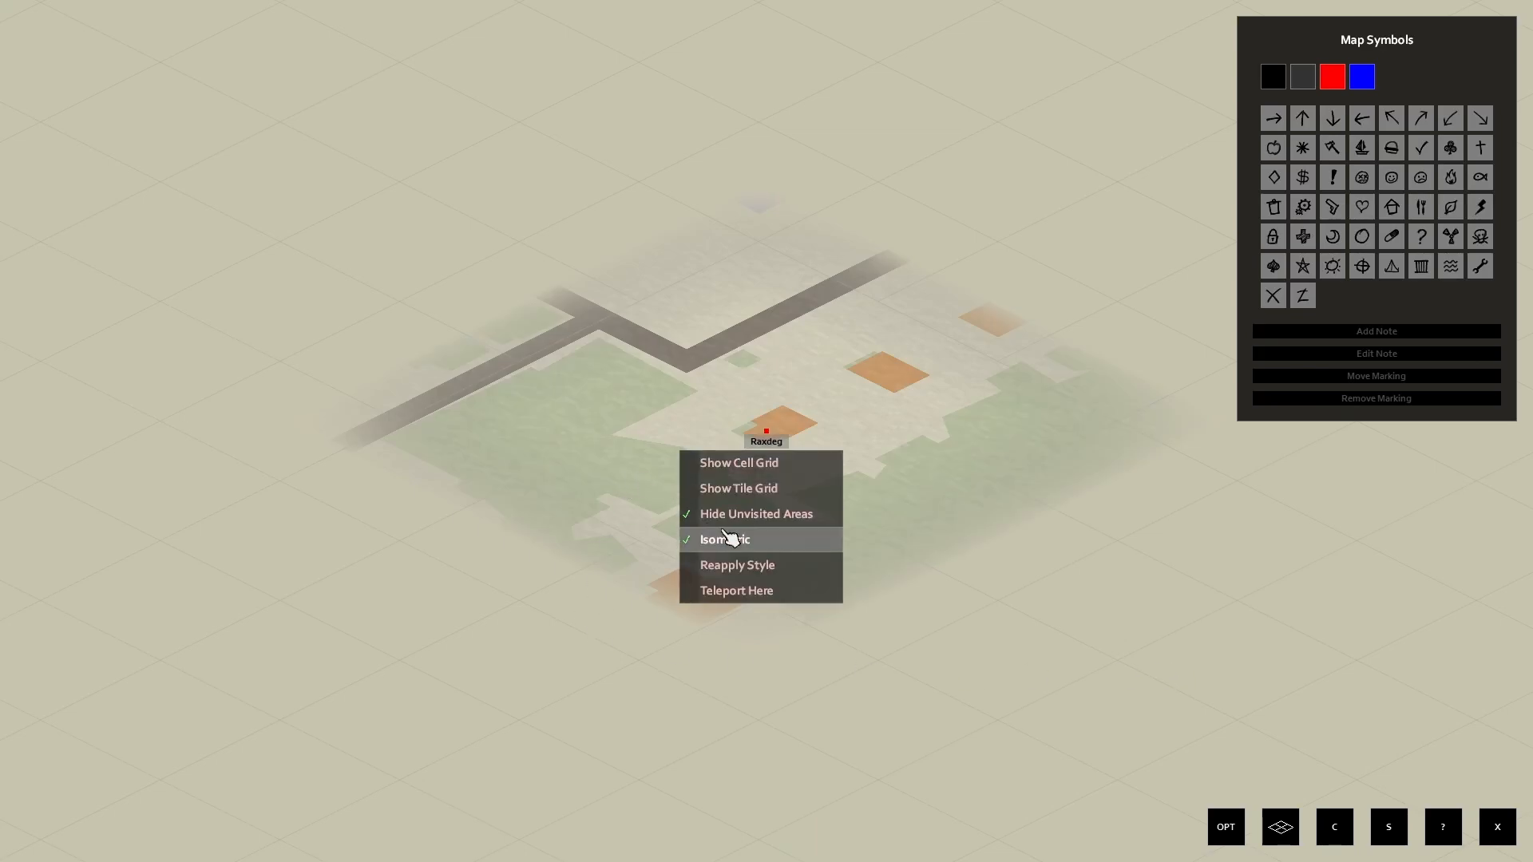
pyautogui.click(728, 534)
pyautogui.click(702, 511)
# - Teleport the character to the blank area west of the westernmost main road on the world map
pyautogui.scroll(-12, 683, 491)
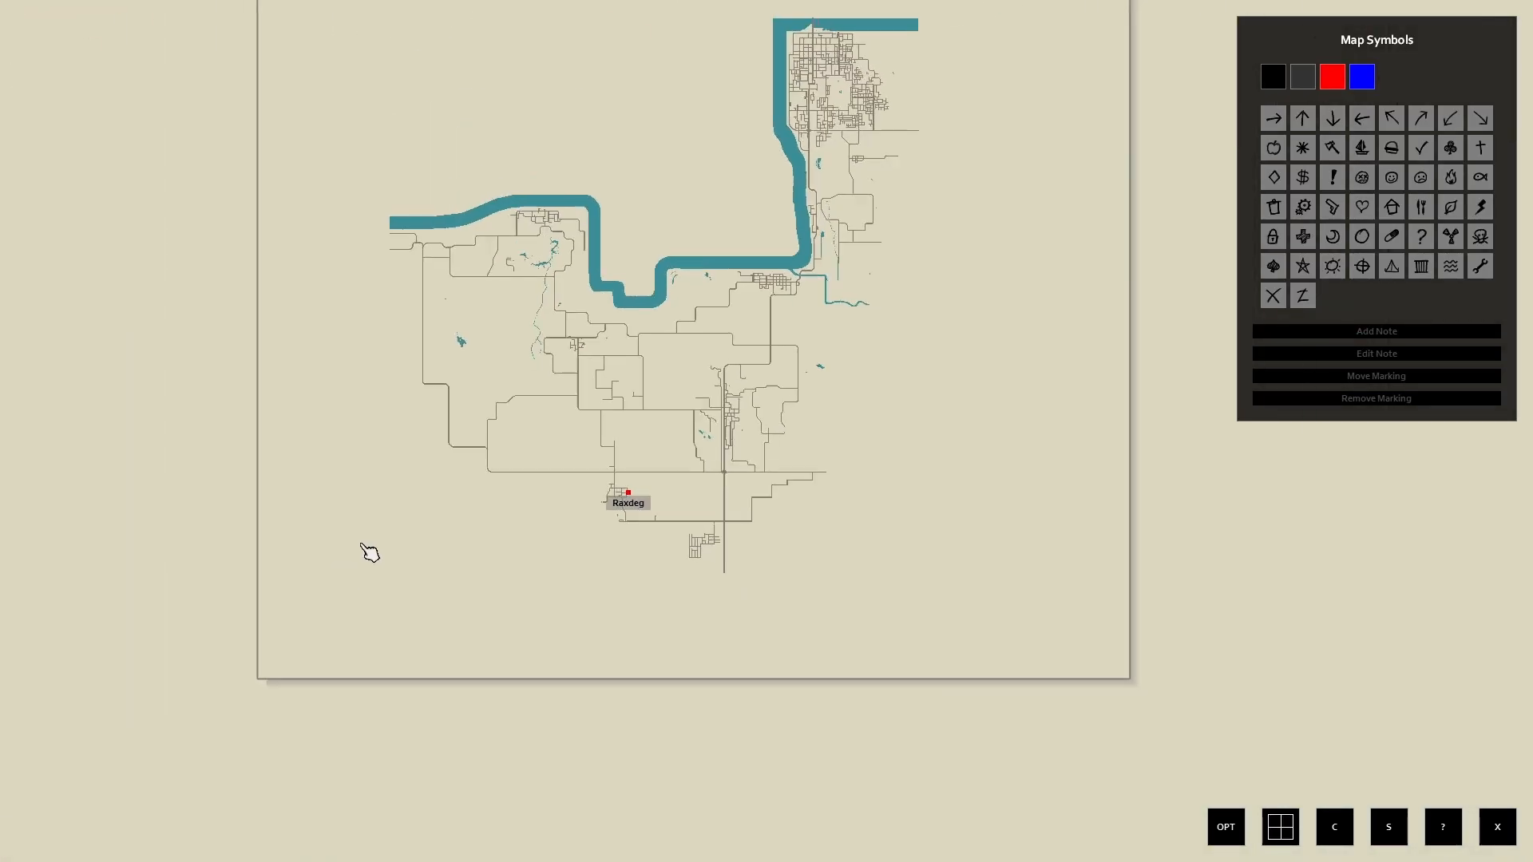
pyautogui.moveTo(418, 413); pyautogui.dragTo(546, 434)
pyautogui.scroll(10, 543, 411)
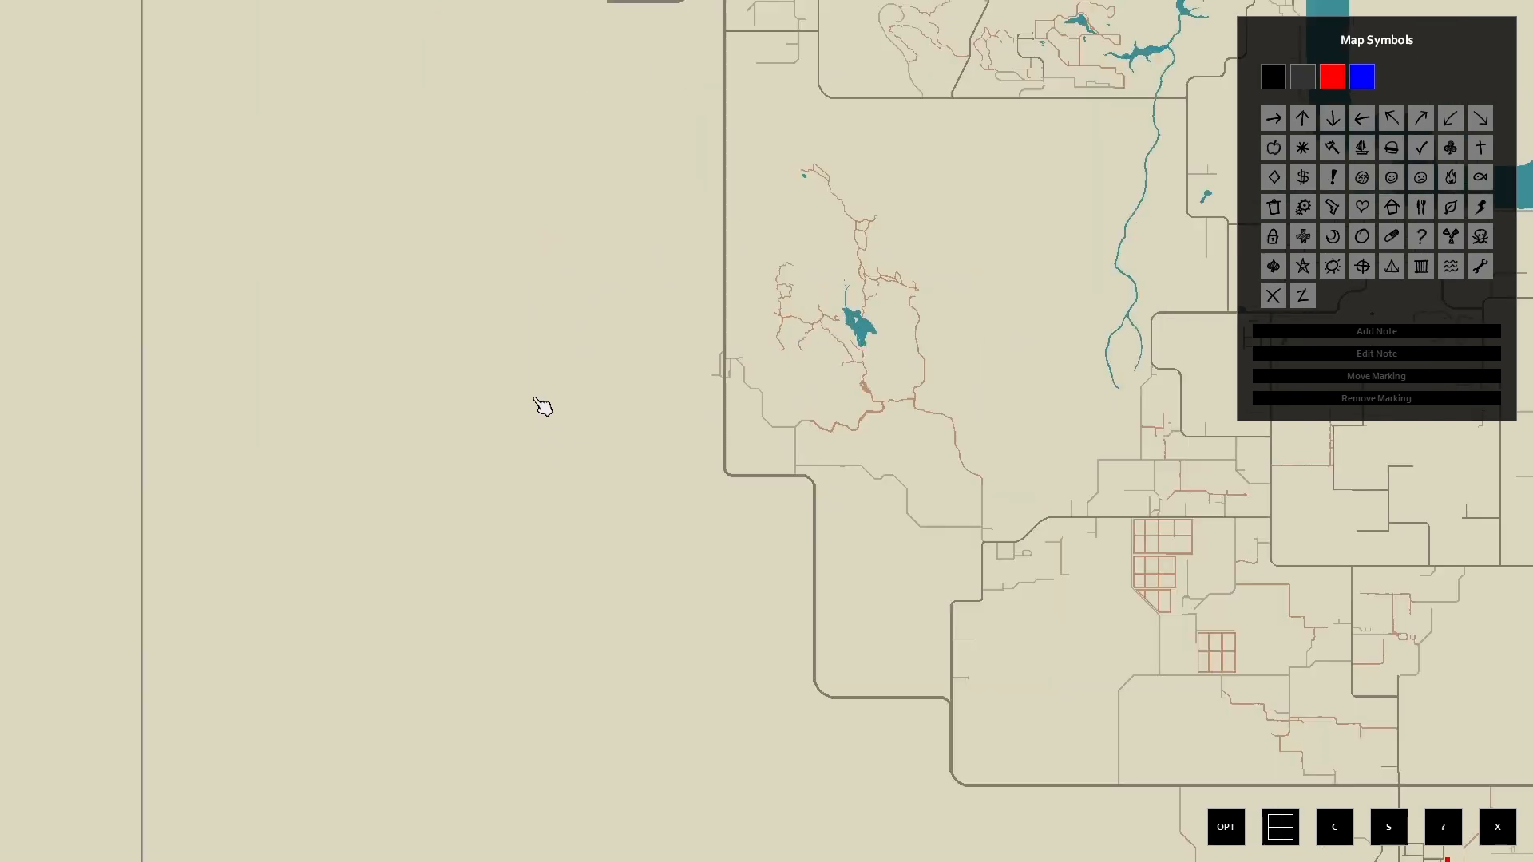
pyautogui.rightClick(484, 380)
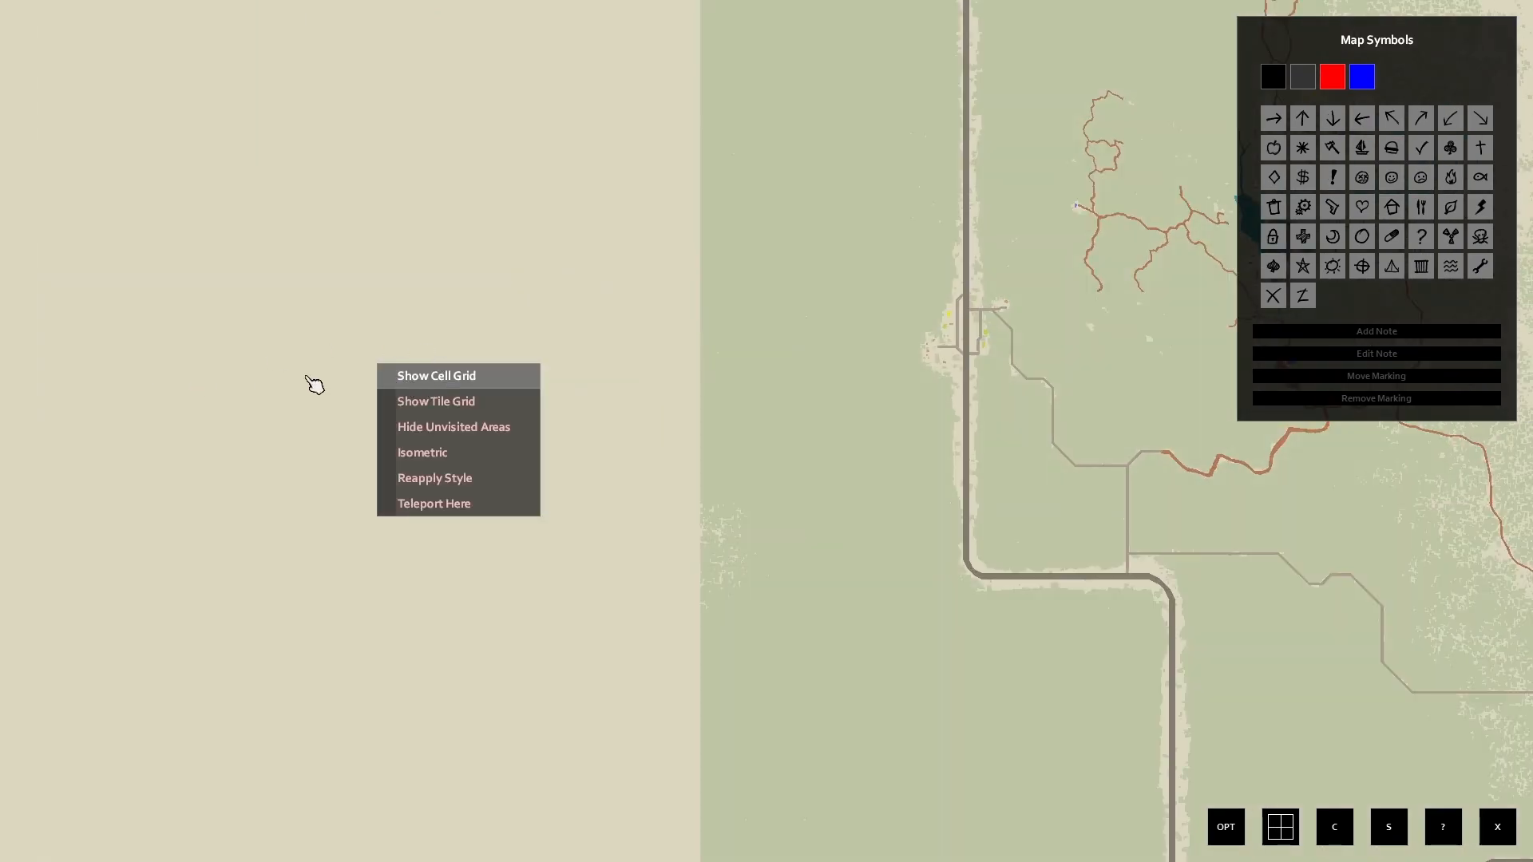
pyautogui.click(253, 284)
pyautogui.scroll(-5, 511, 469)
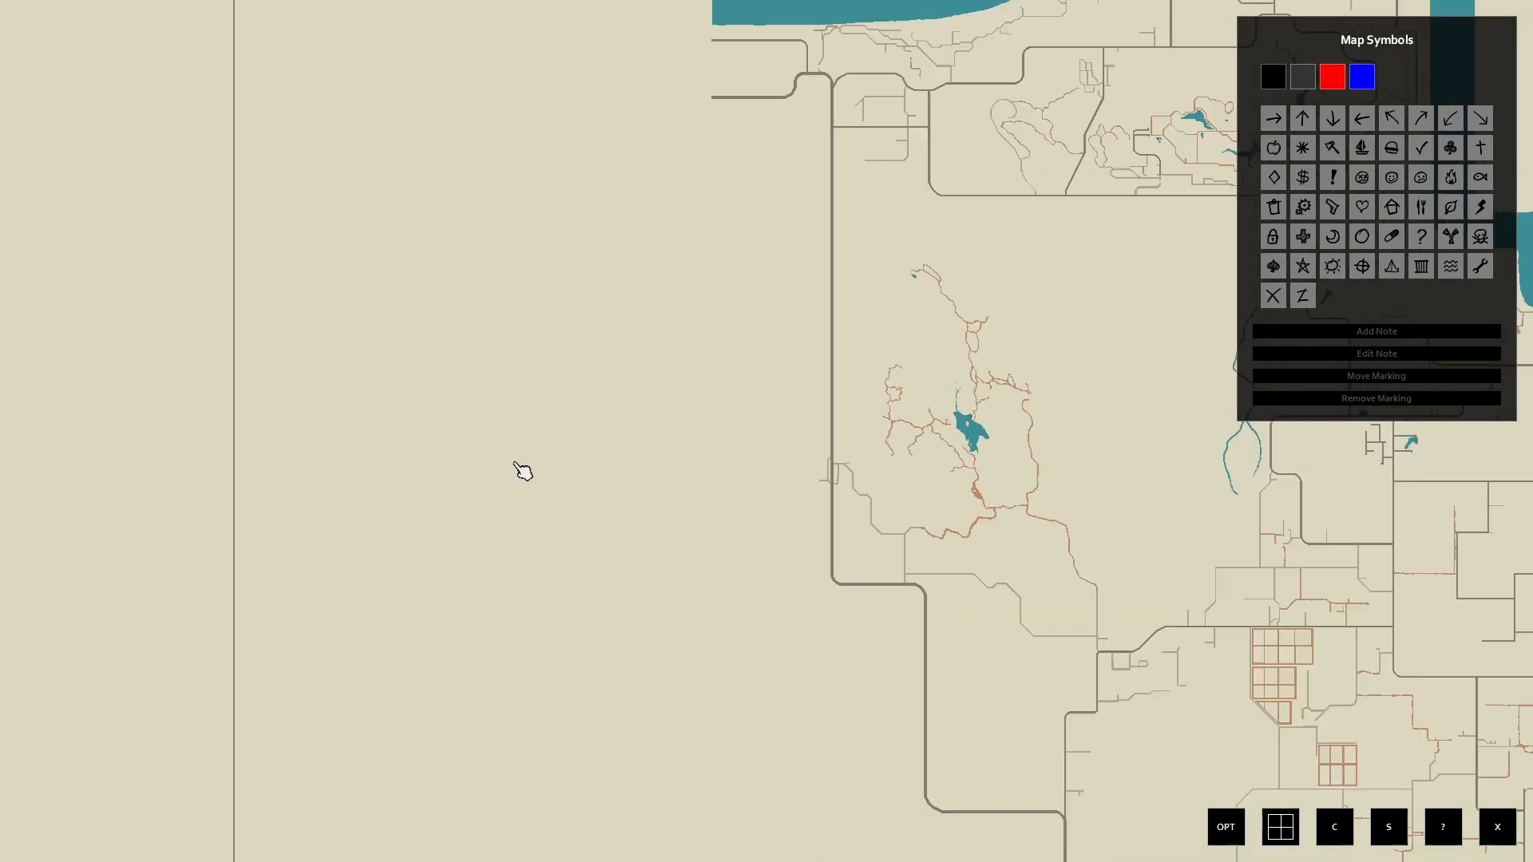
pyautogui.scroll(3, 522, 471)
pyautogui.scroll(3, 521, 470)
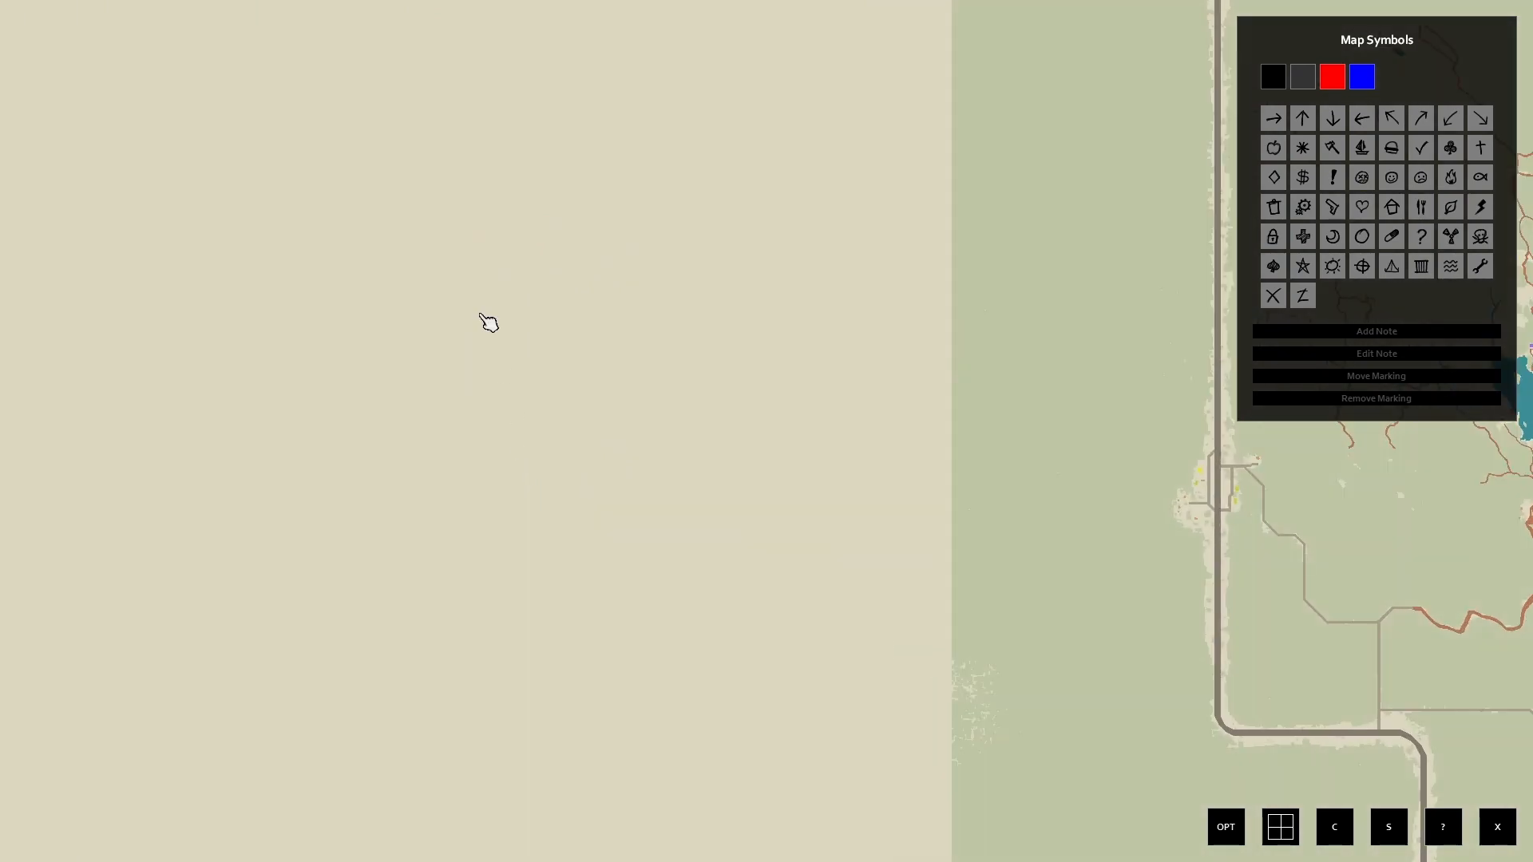
pyautogui.rightClick(278, 253)
pyautogui.click(329, 389)
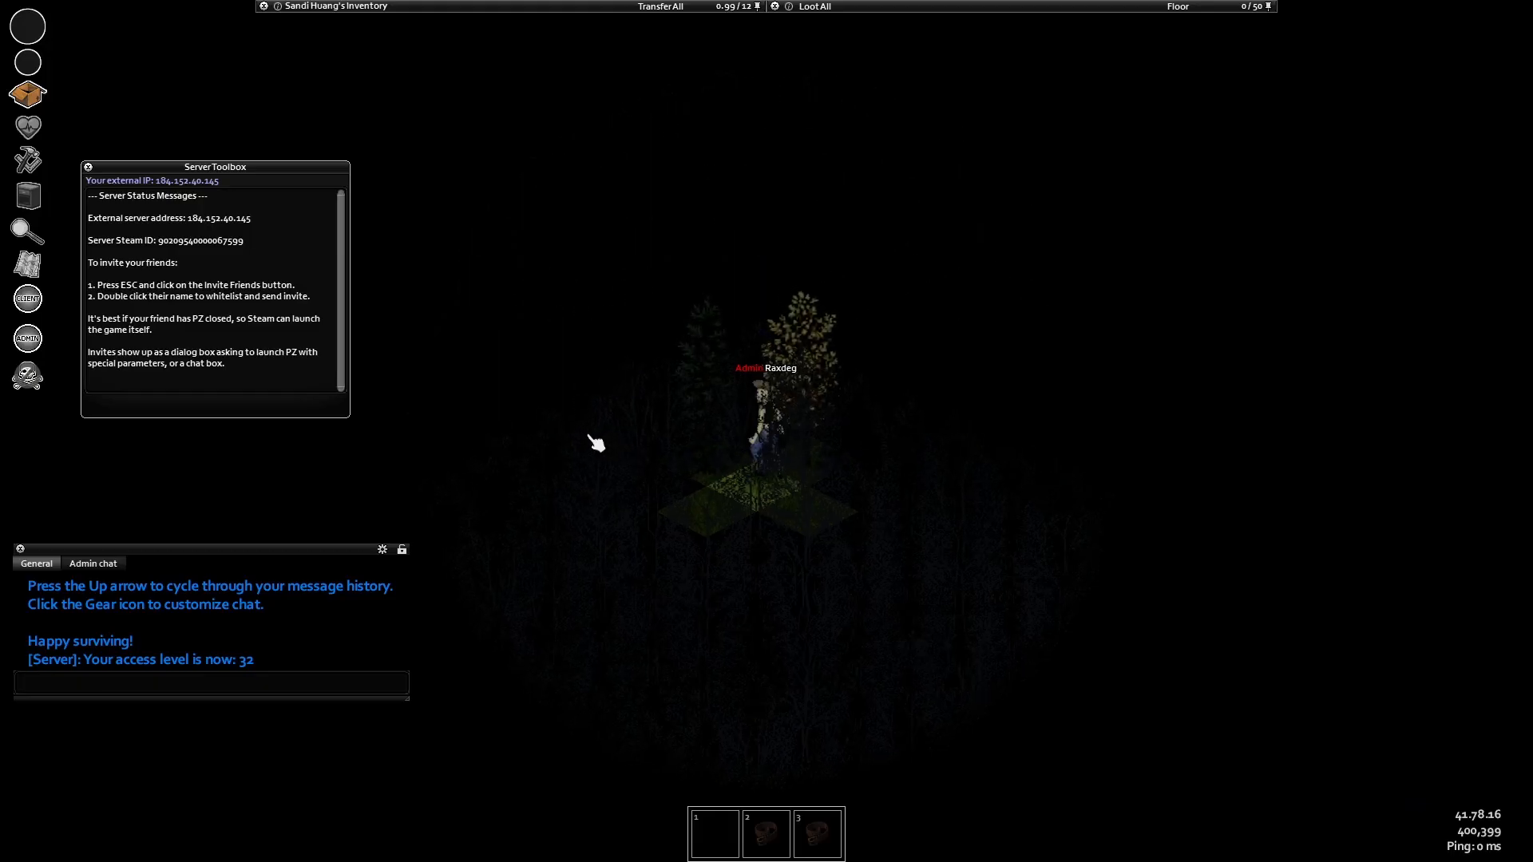
pyautogui.press('a')
# - Teleport the character to the blank area just west of where the river and road end, and close the map
pyautogui.press('m')
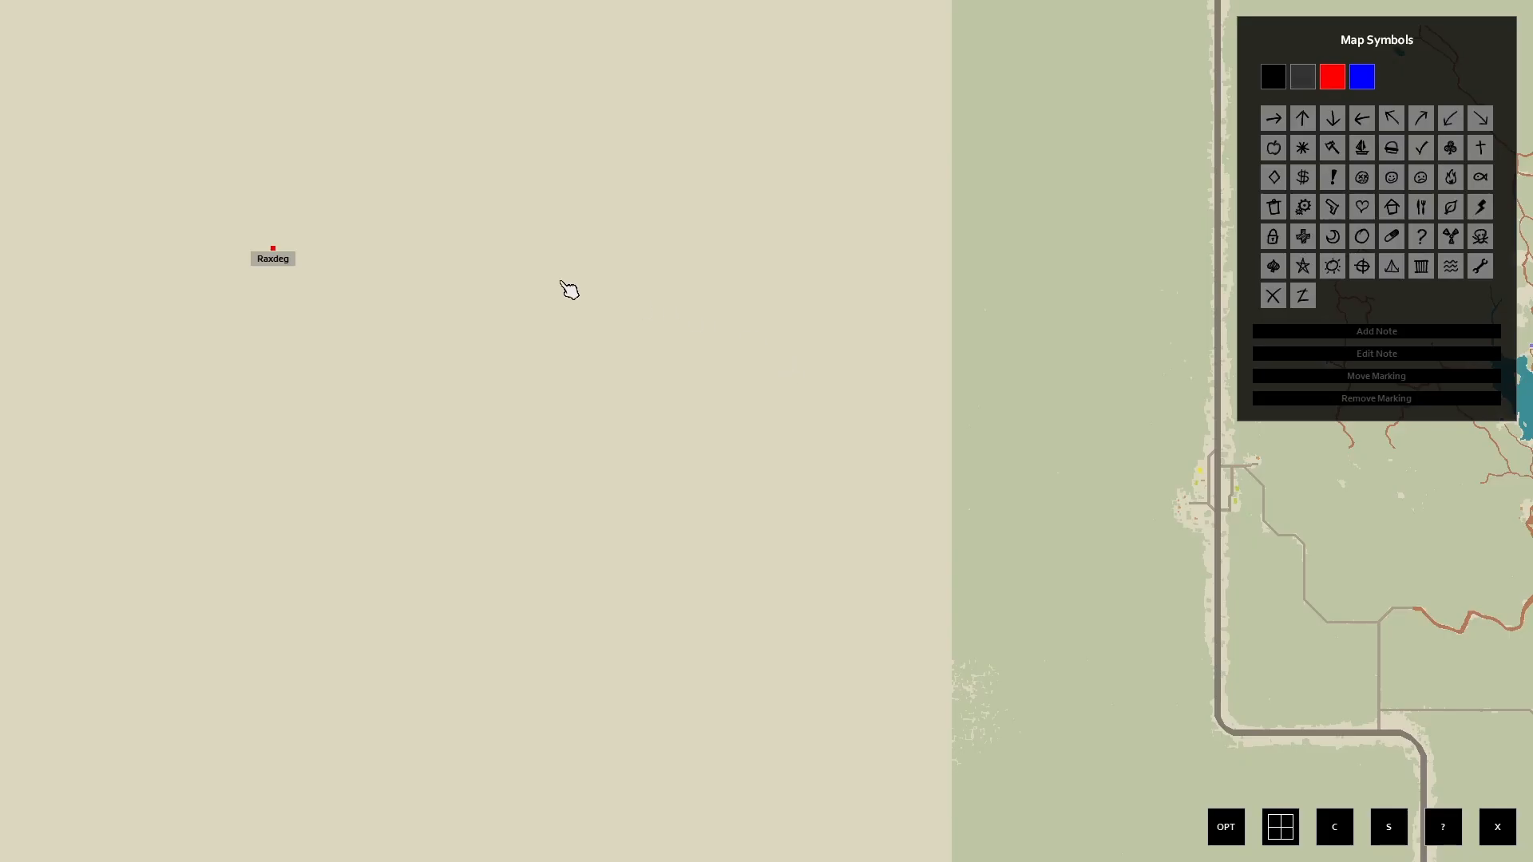
pyautogui.scroll(-6, 543, 283)
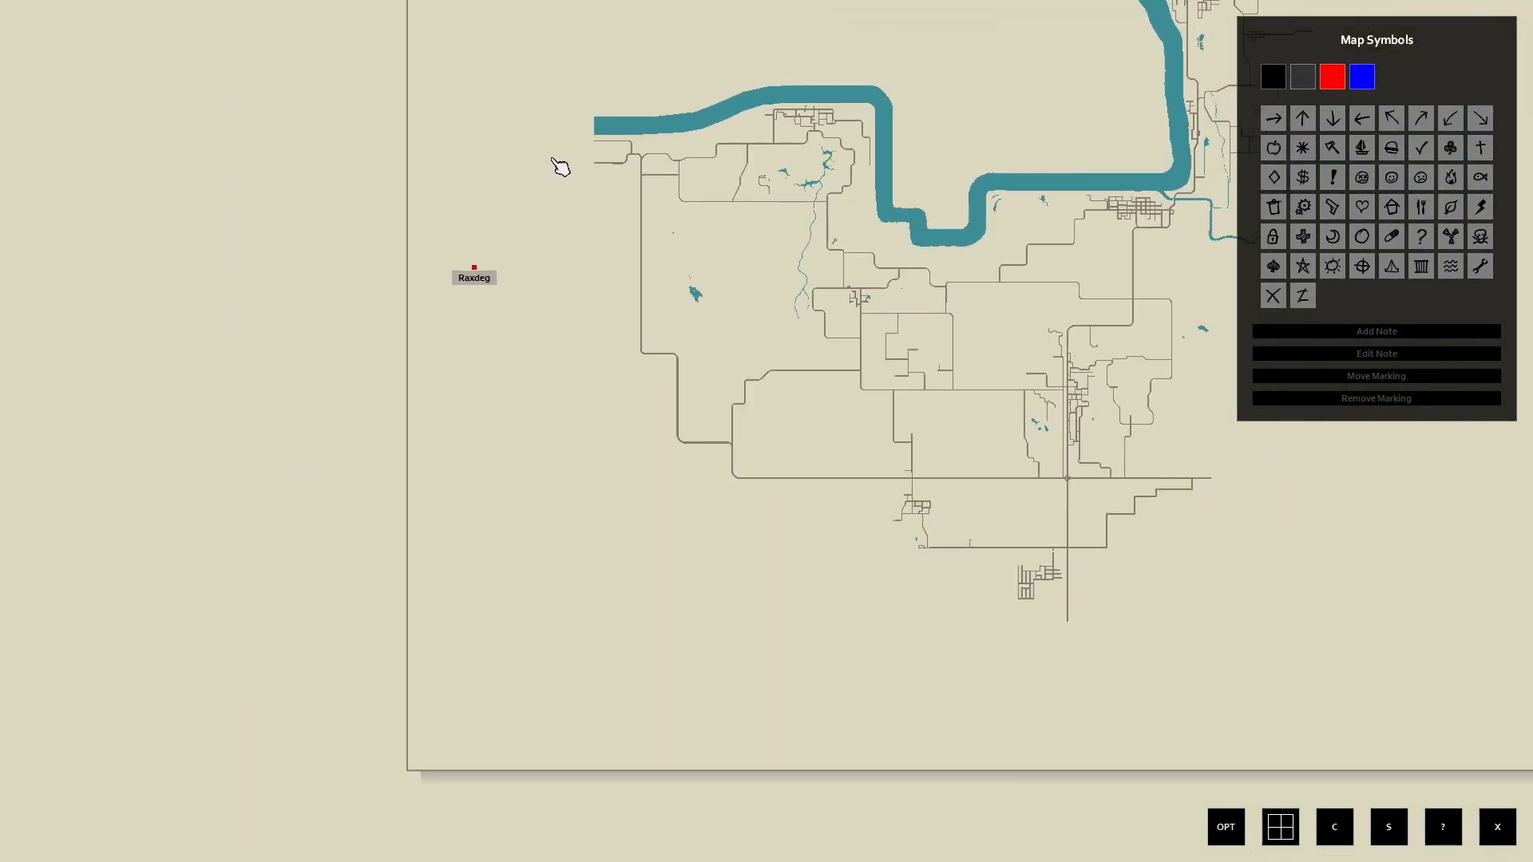
pyautogui.rightClick(561, 167)
pyautogui.click(595, 303)
pyautogui.press('m')
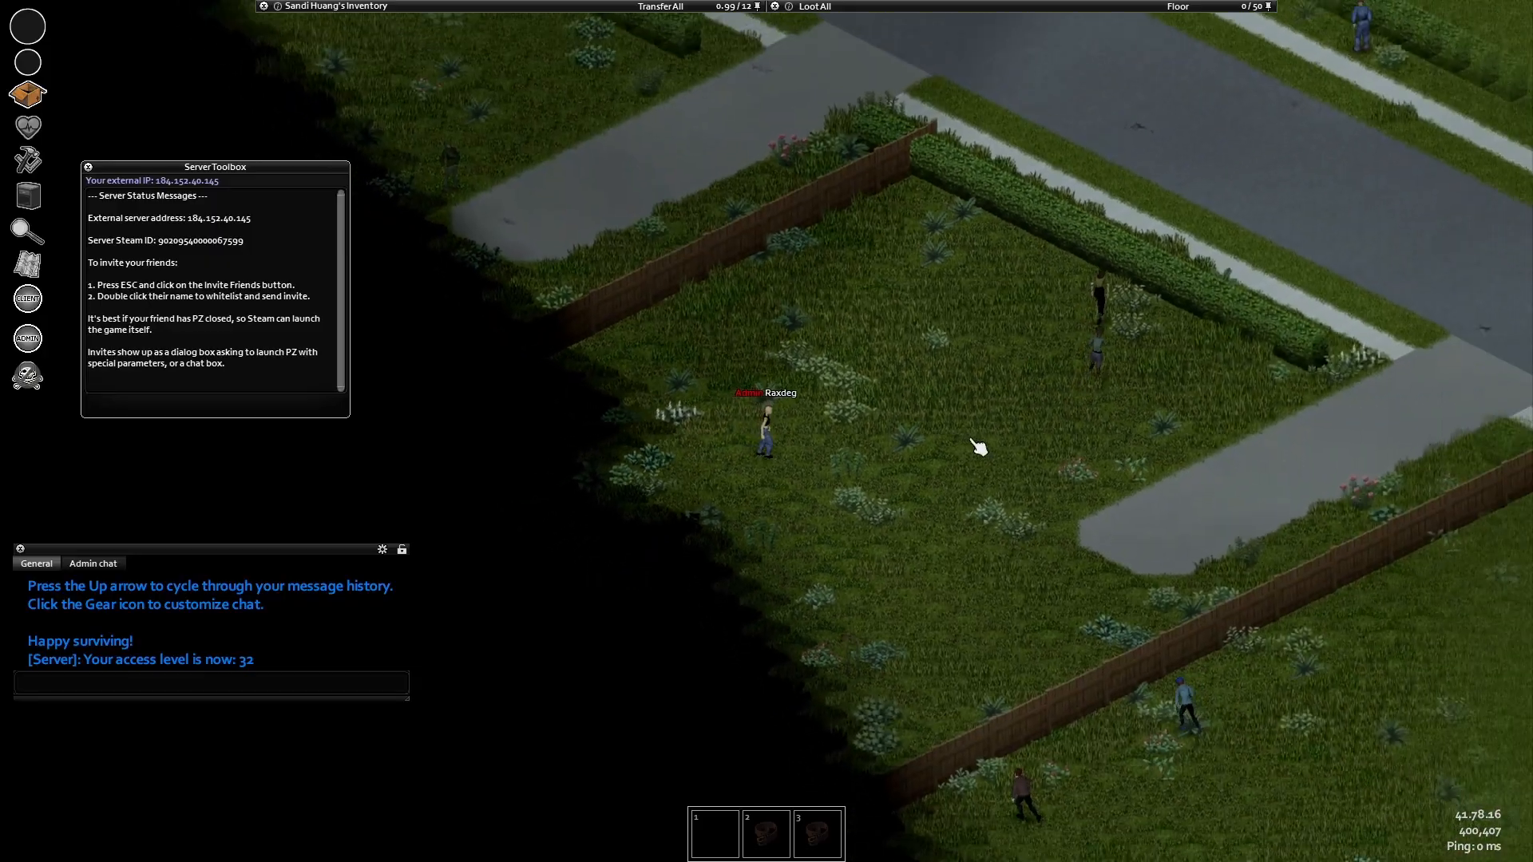
# - Edit the character's admin powers, save them, and close the admin panel
pyautogui.click(28, 339)
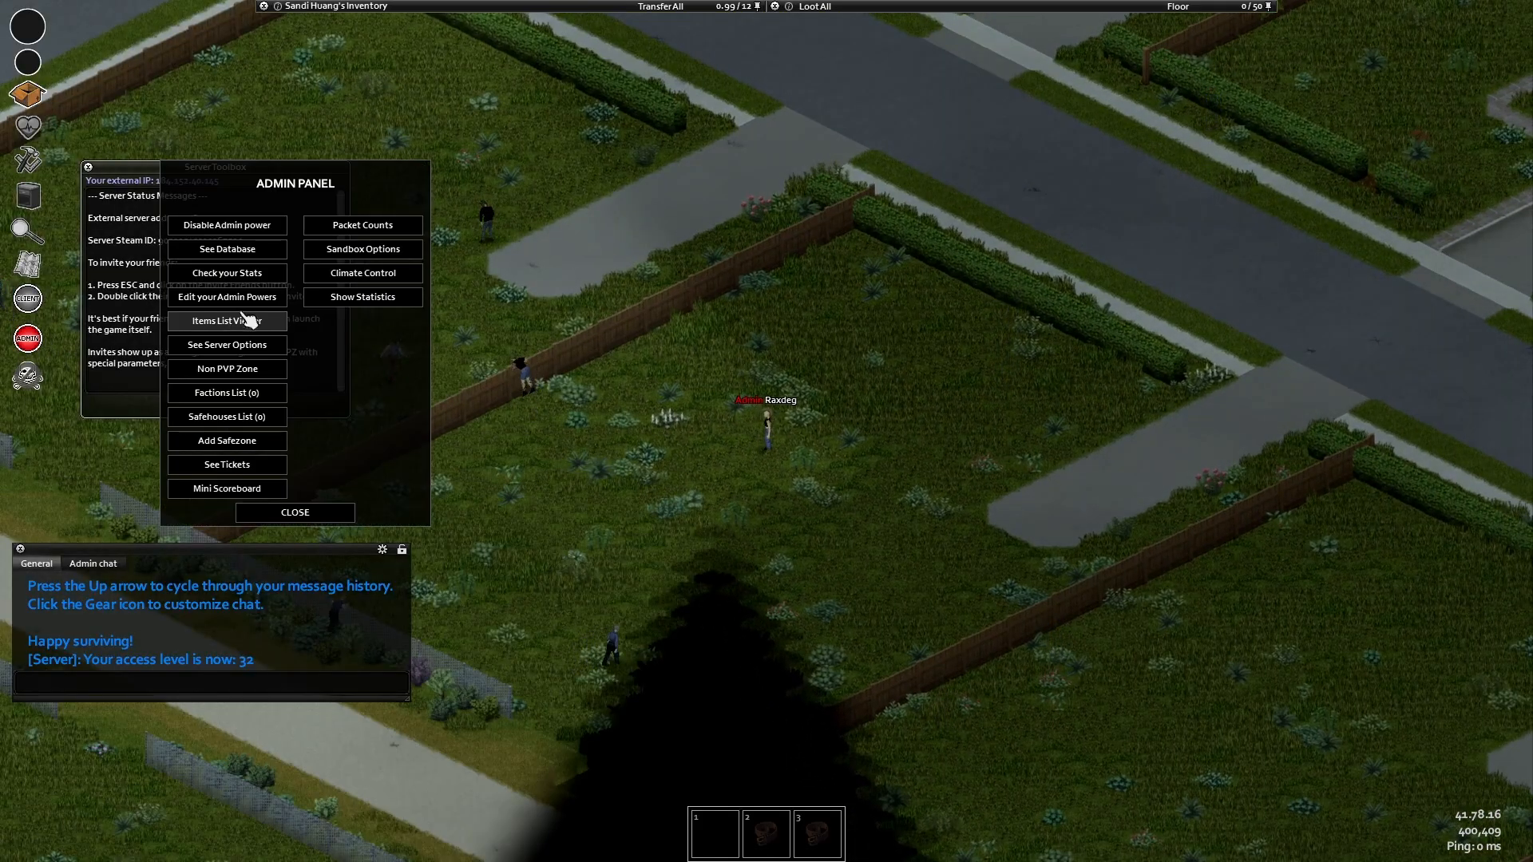
pyautogui.click(214, 298)
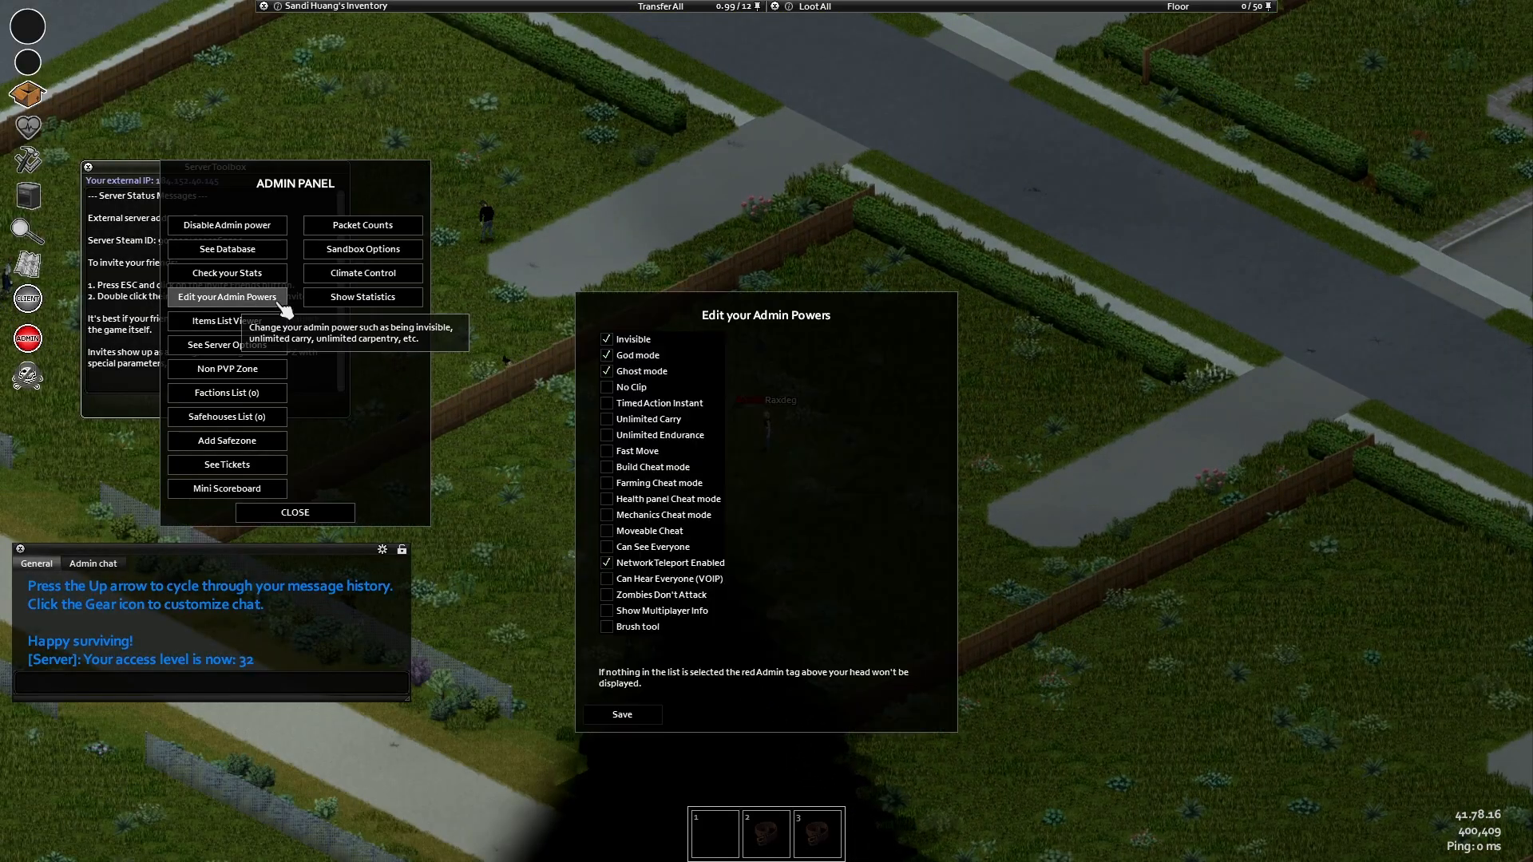
pyautogui.click(621, 714)
pyautogui.click(295, 513)
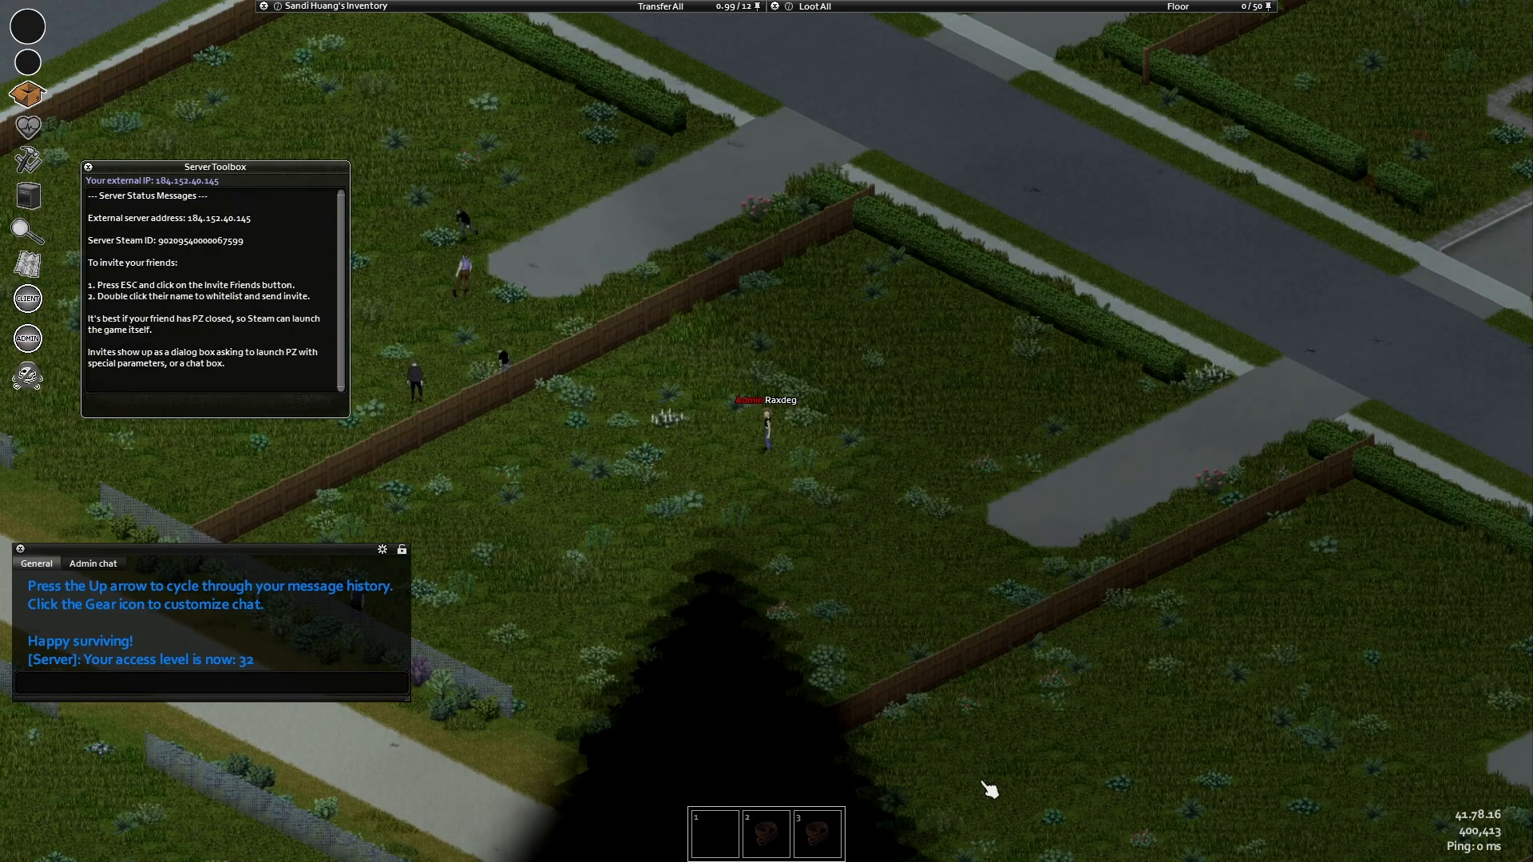
# - Examine the custom map's residential streets, yards, open fields and shop parking lot, up to the map's edge
pyautogui.press('w')
pyautogui.press('d')
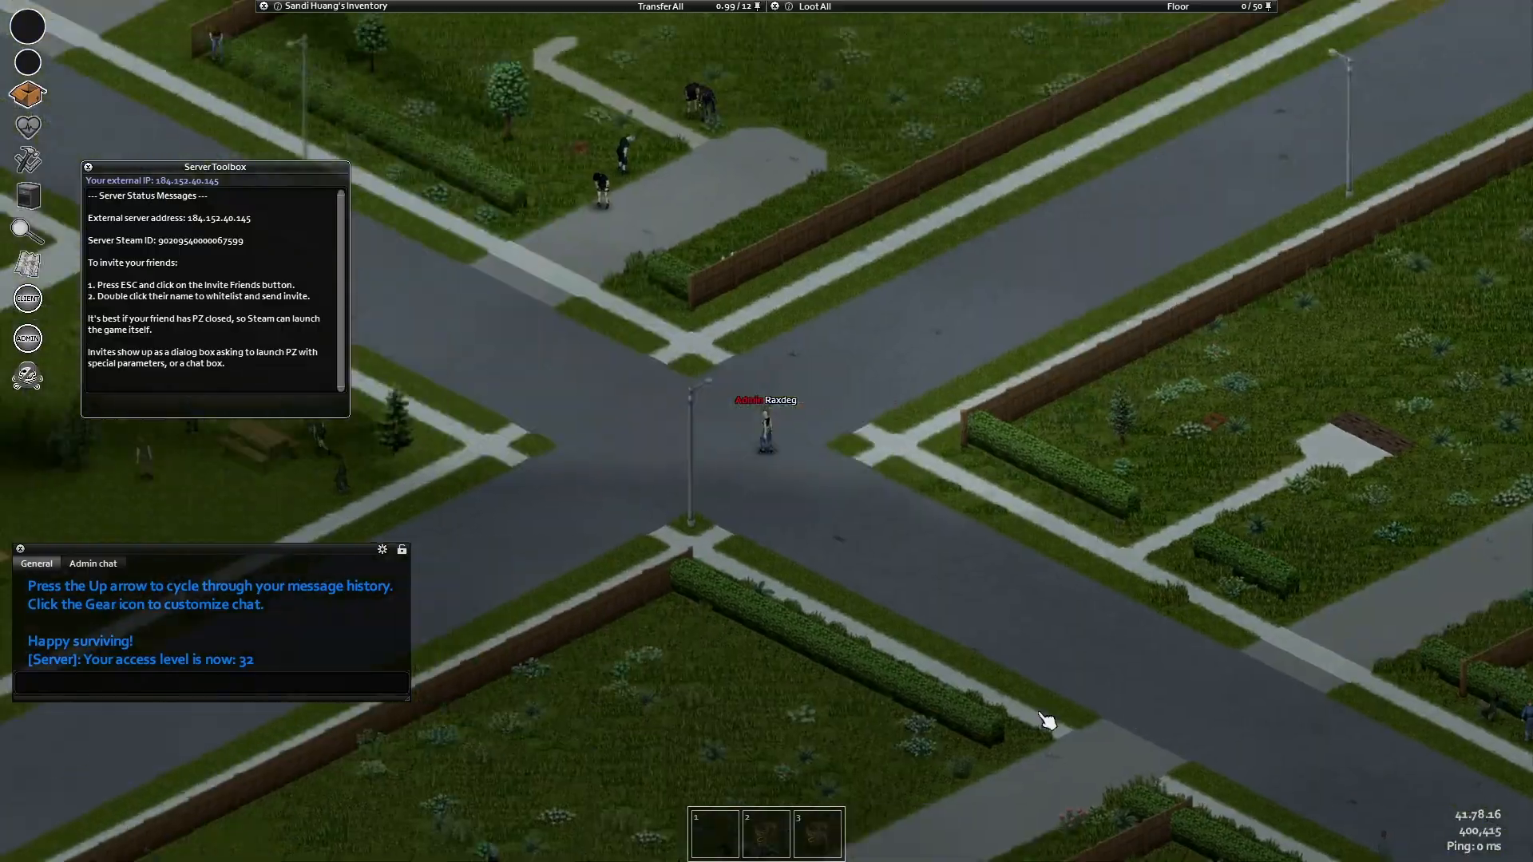
pyautogui.press('s')
pyautogui.press('w')
pyautogui.press('w')
pyautogui.press('a')
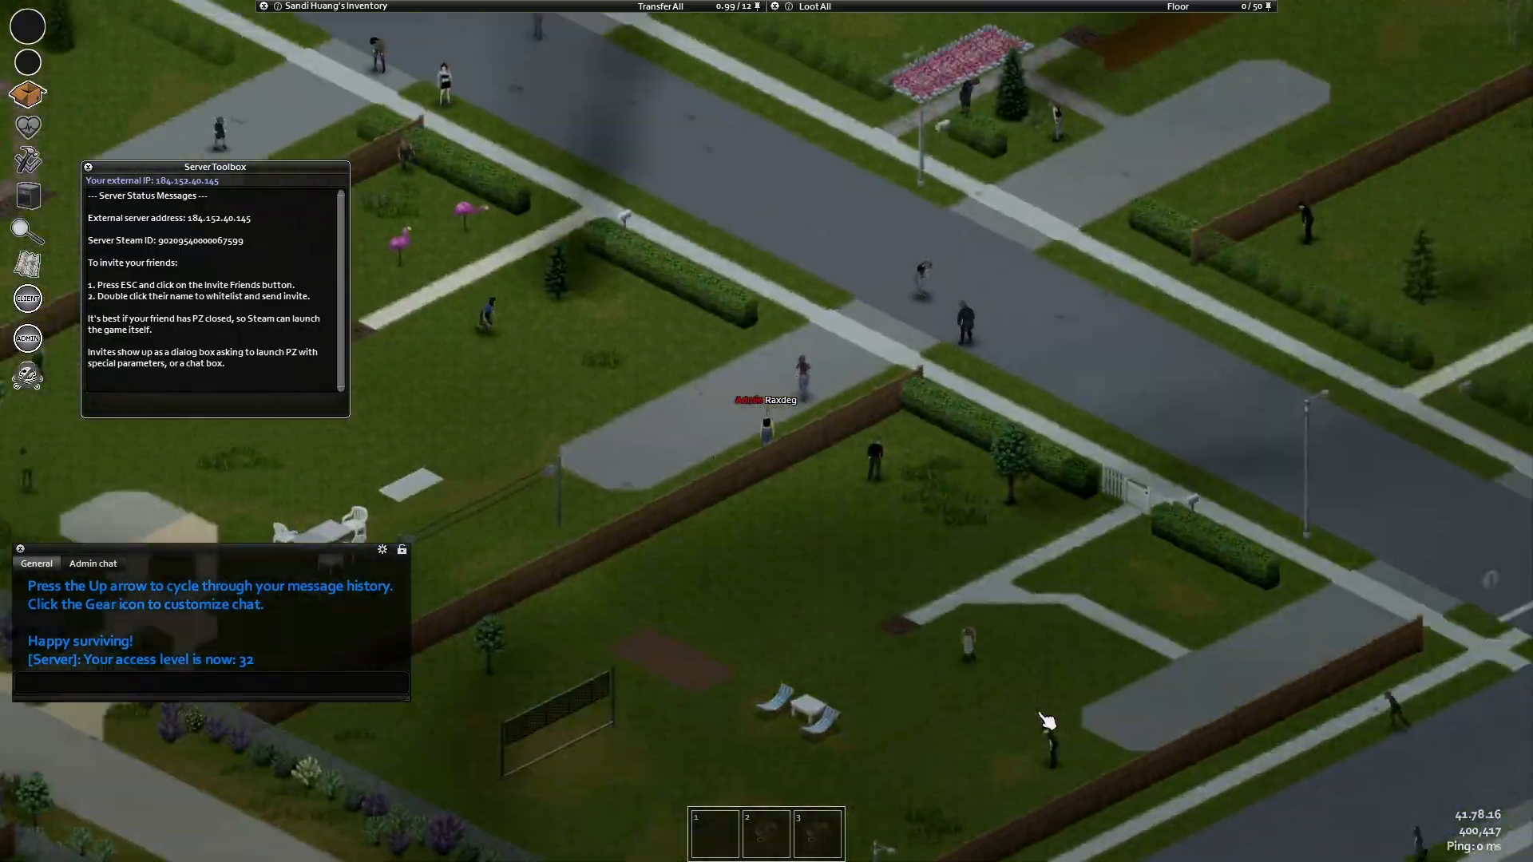
pyautogui.press('w')
pyautogui.press('s')
pyautogui.press('s')
pyautogui.press('a')
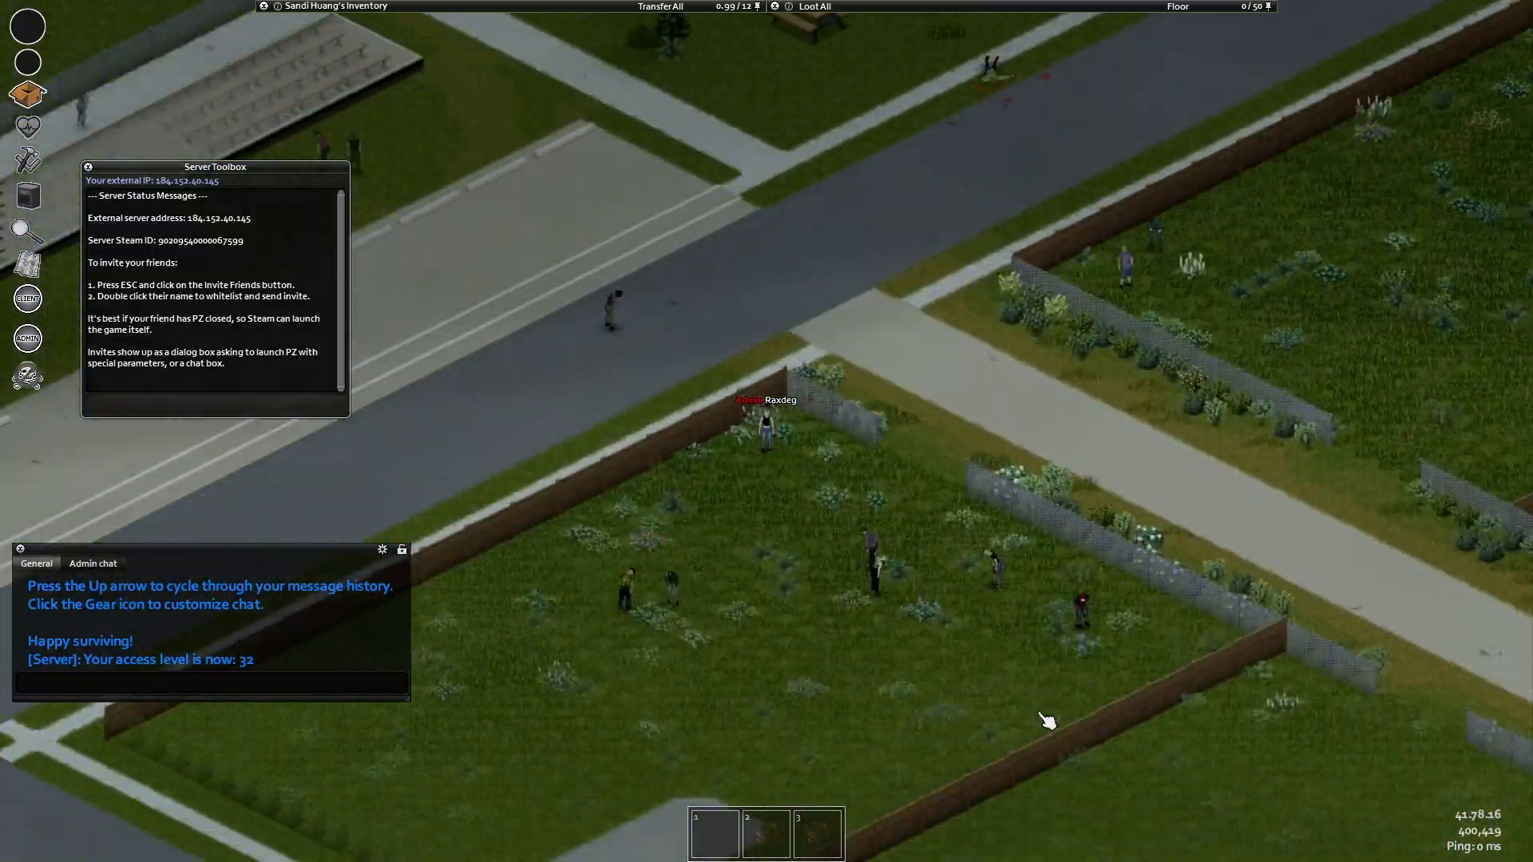
pyautogui.press('d')
pyautogui.press('w')
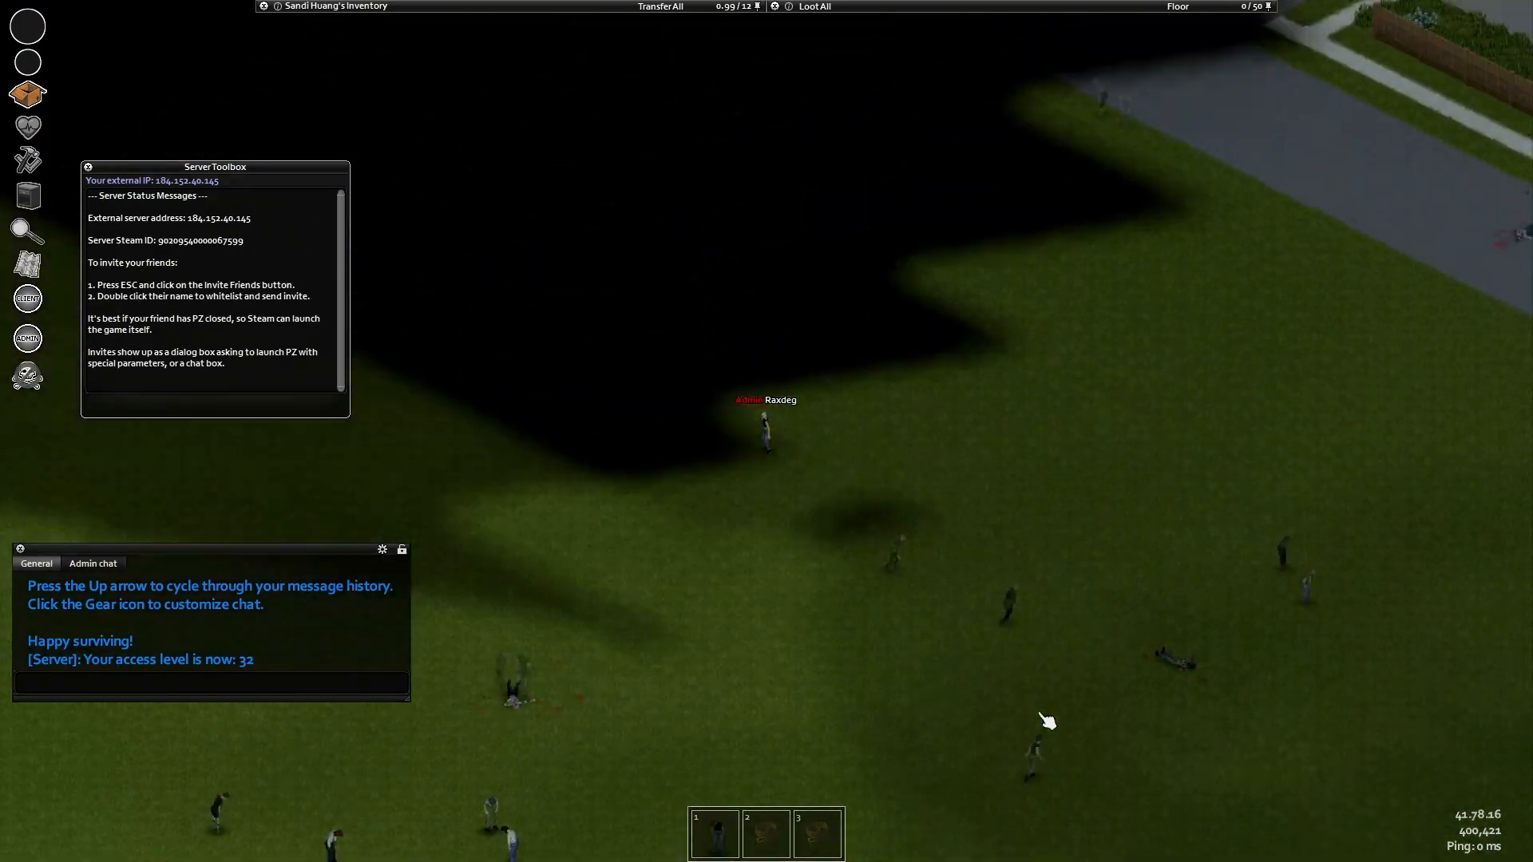
pyautogui.press('d')
pyautogui.press('w')
pyautogui.press('a')
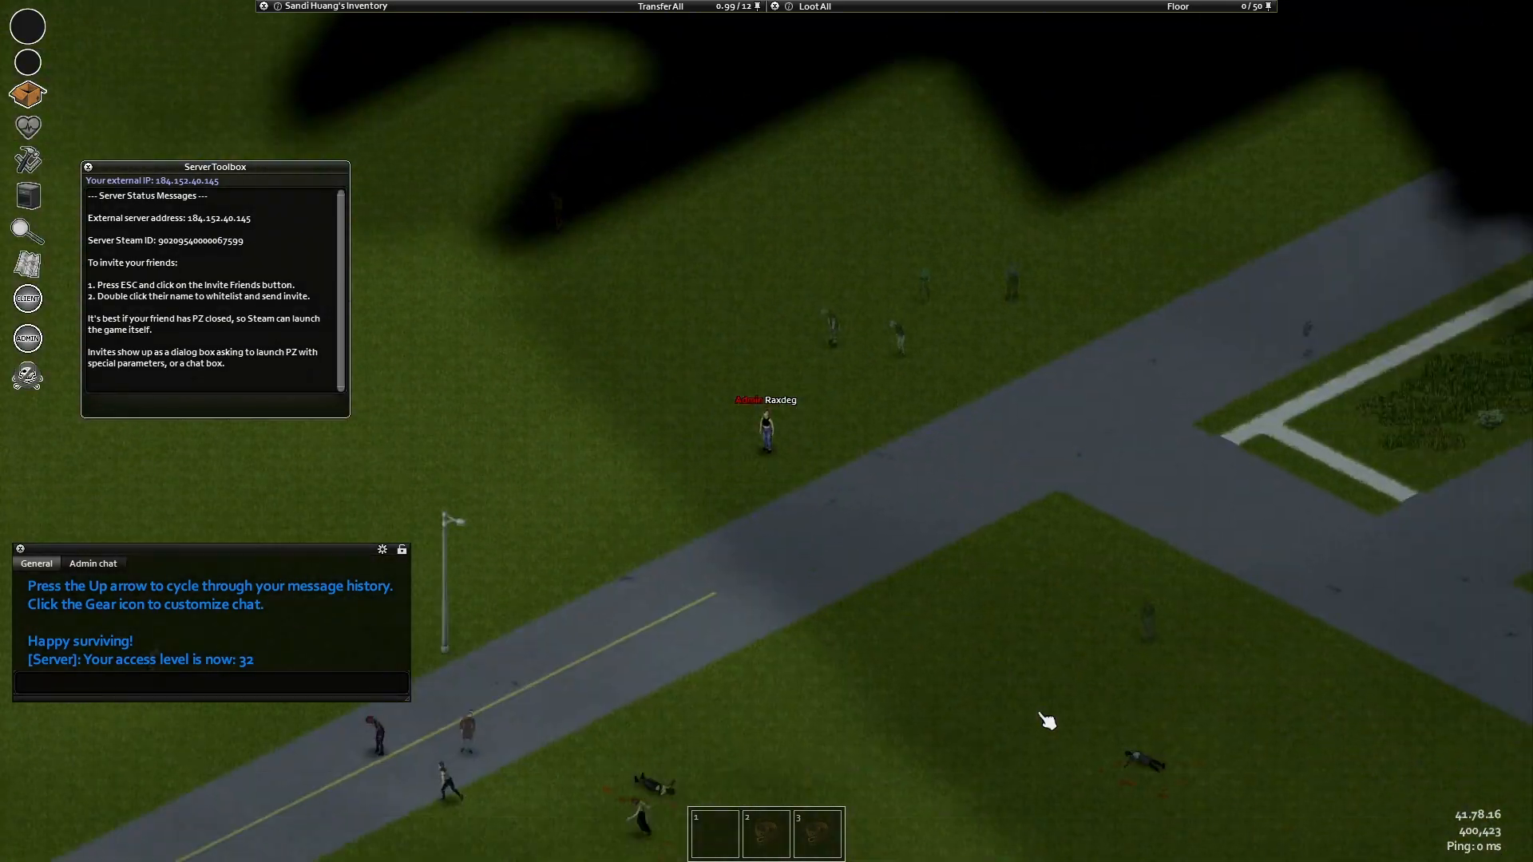
pyautogui.press('s')
pyautogui.press('a')
pyautogui.press('d')
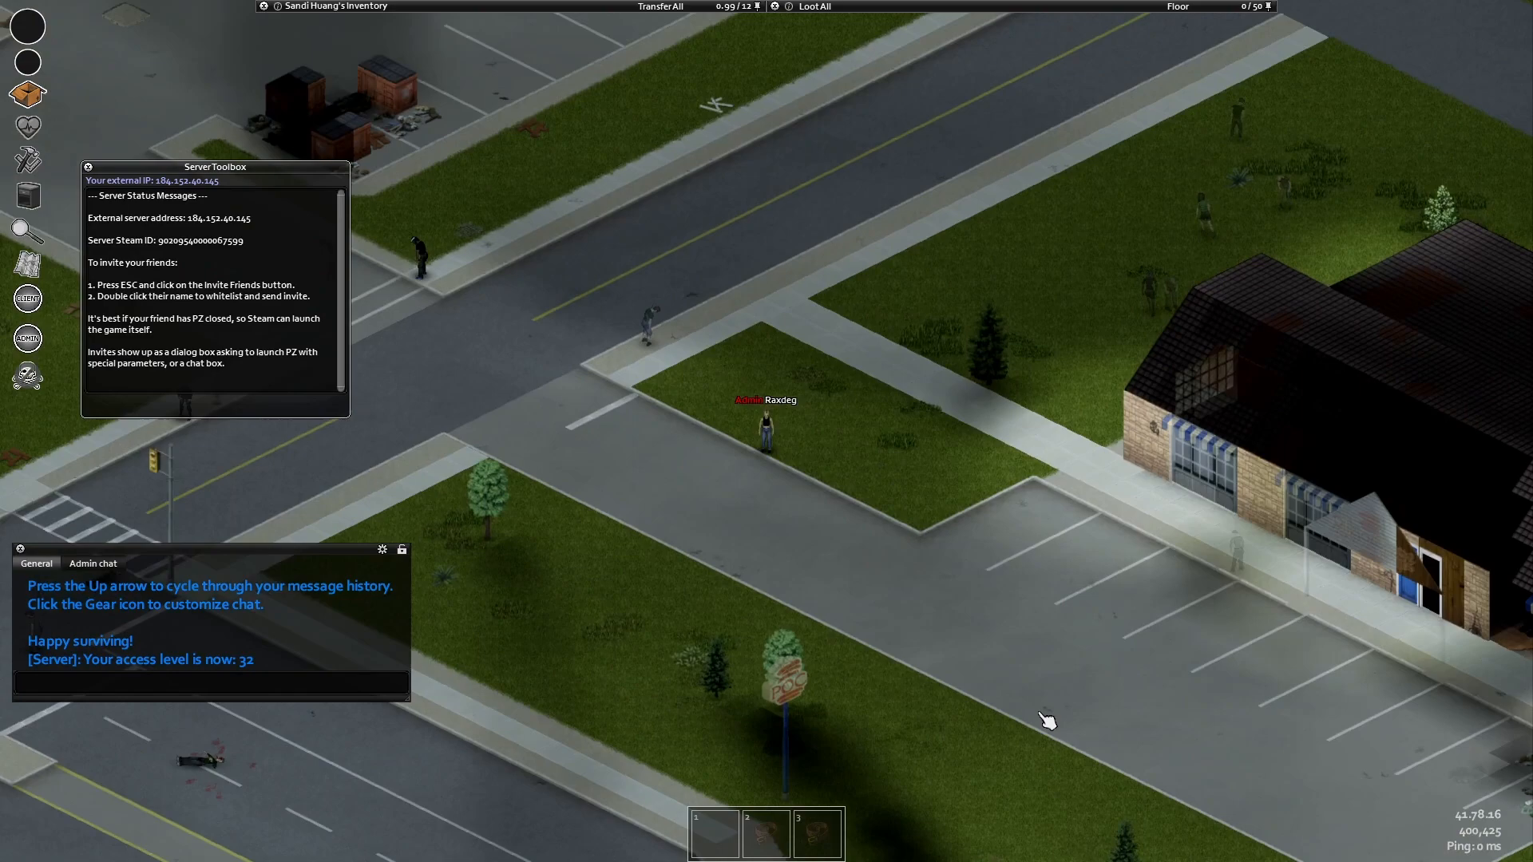
pyautogui.press('s')
pyautogui.press('s')
pyautogui.press('a')
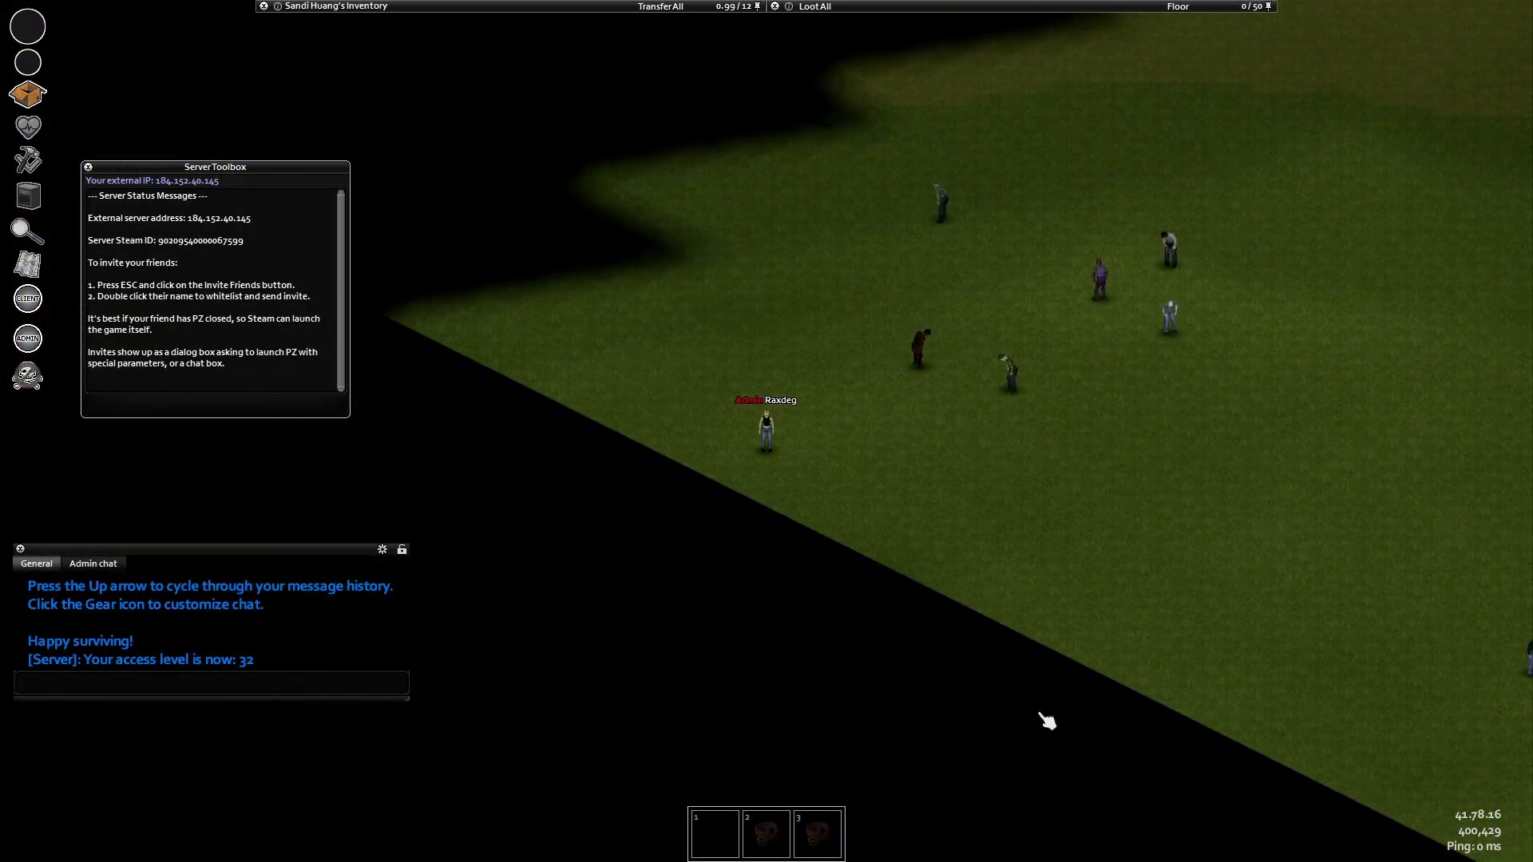
# - Follow the divided highway out of town and through the forest to inspect where the road ends
pyautogui.press('d')
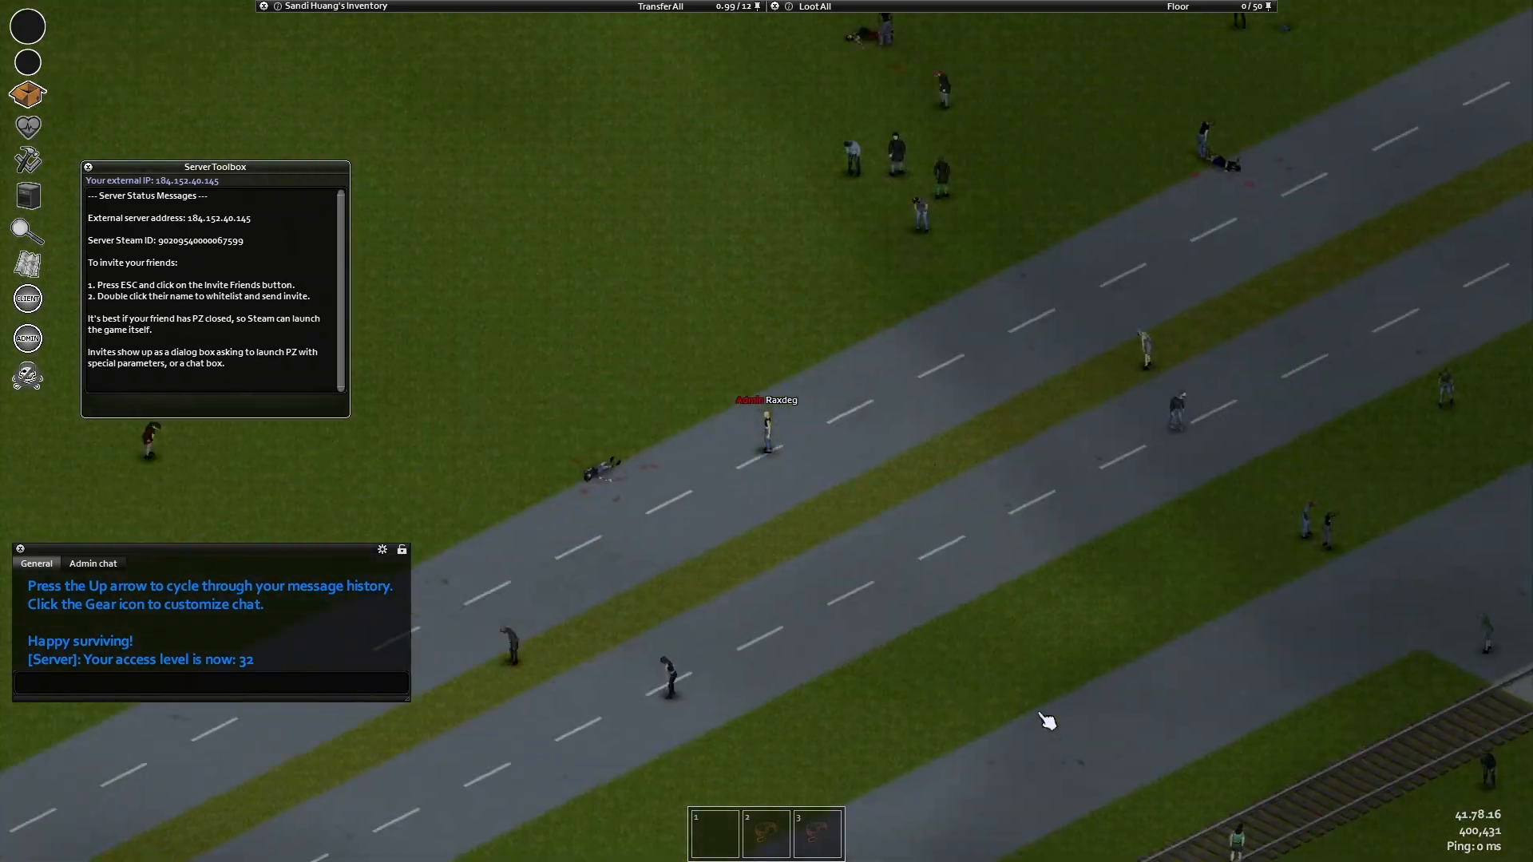
pyautogui.press('s')
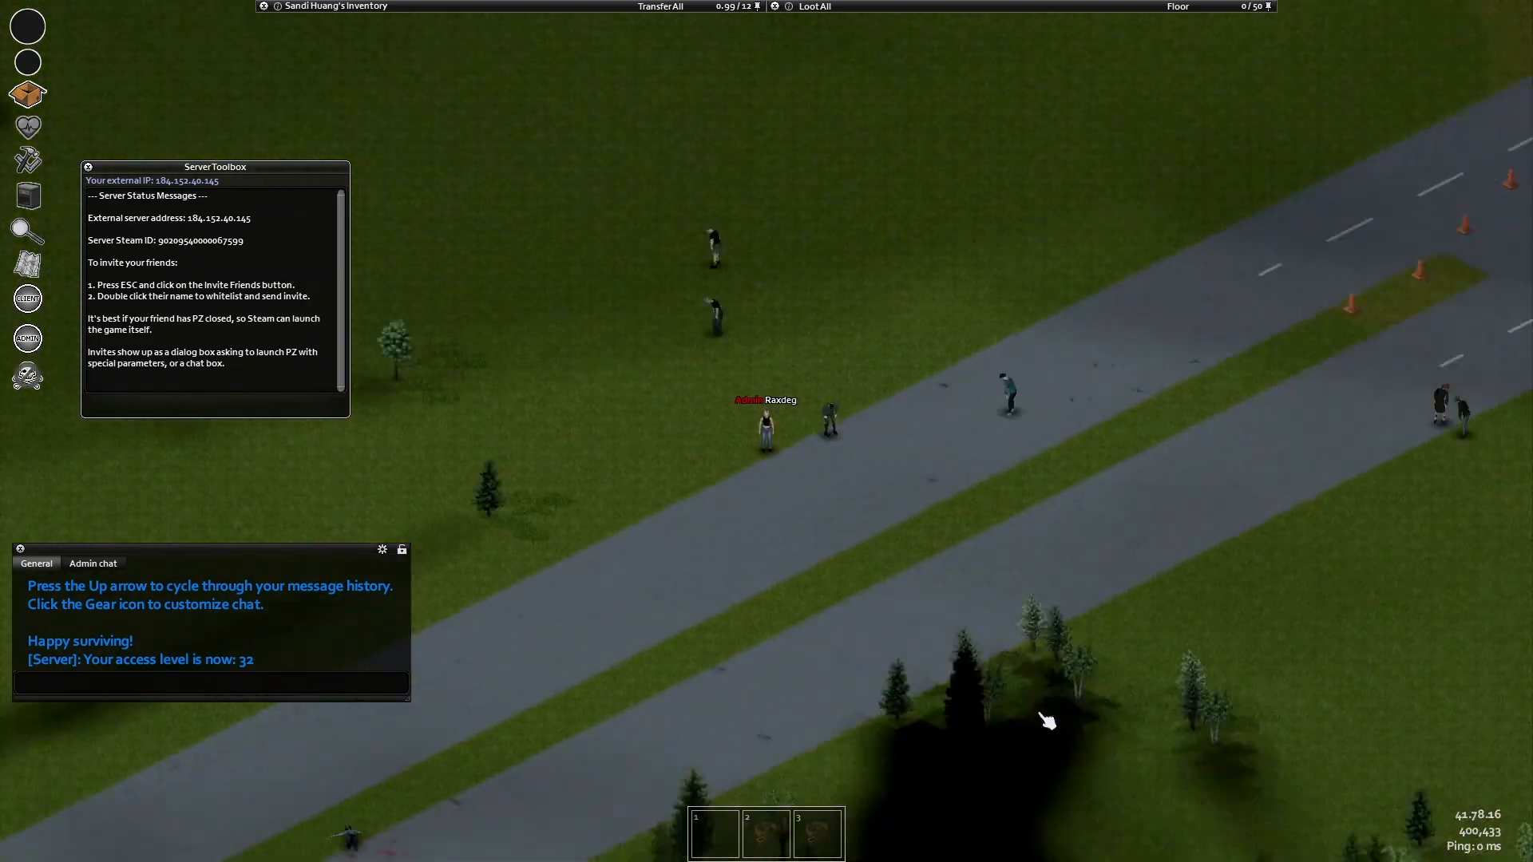
pyautogui.press('s')
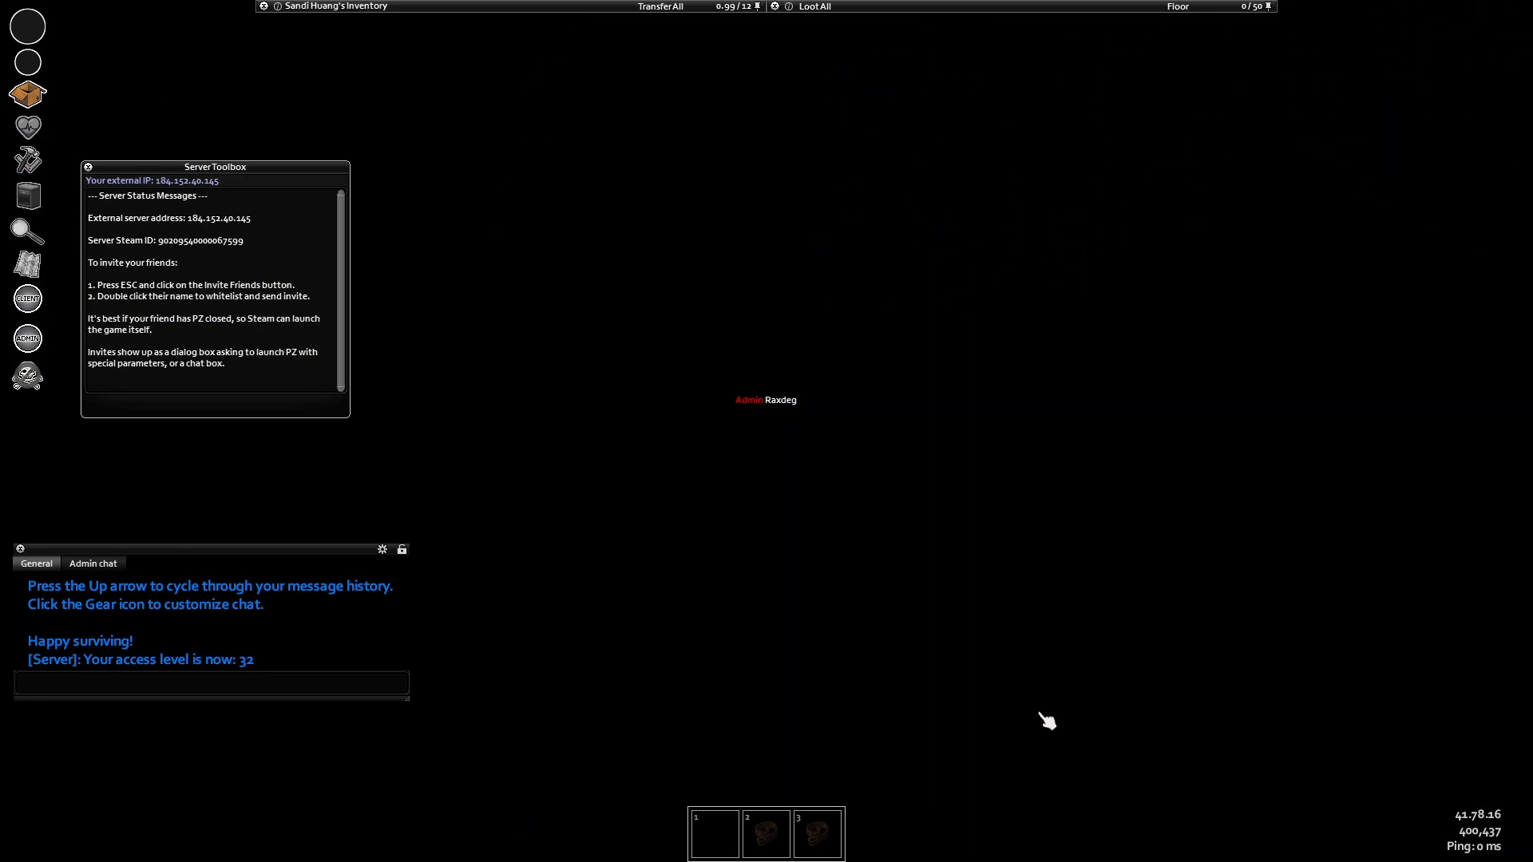
pyautogui.press('s')
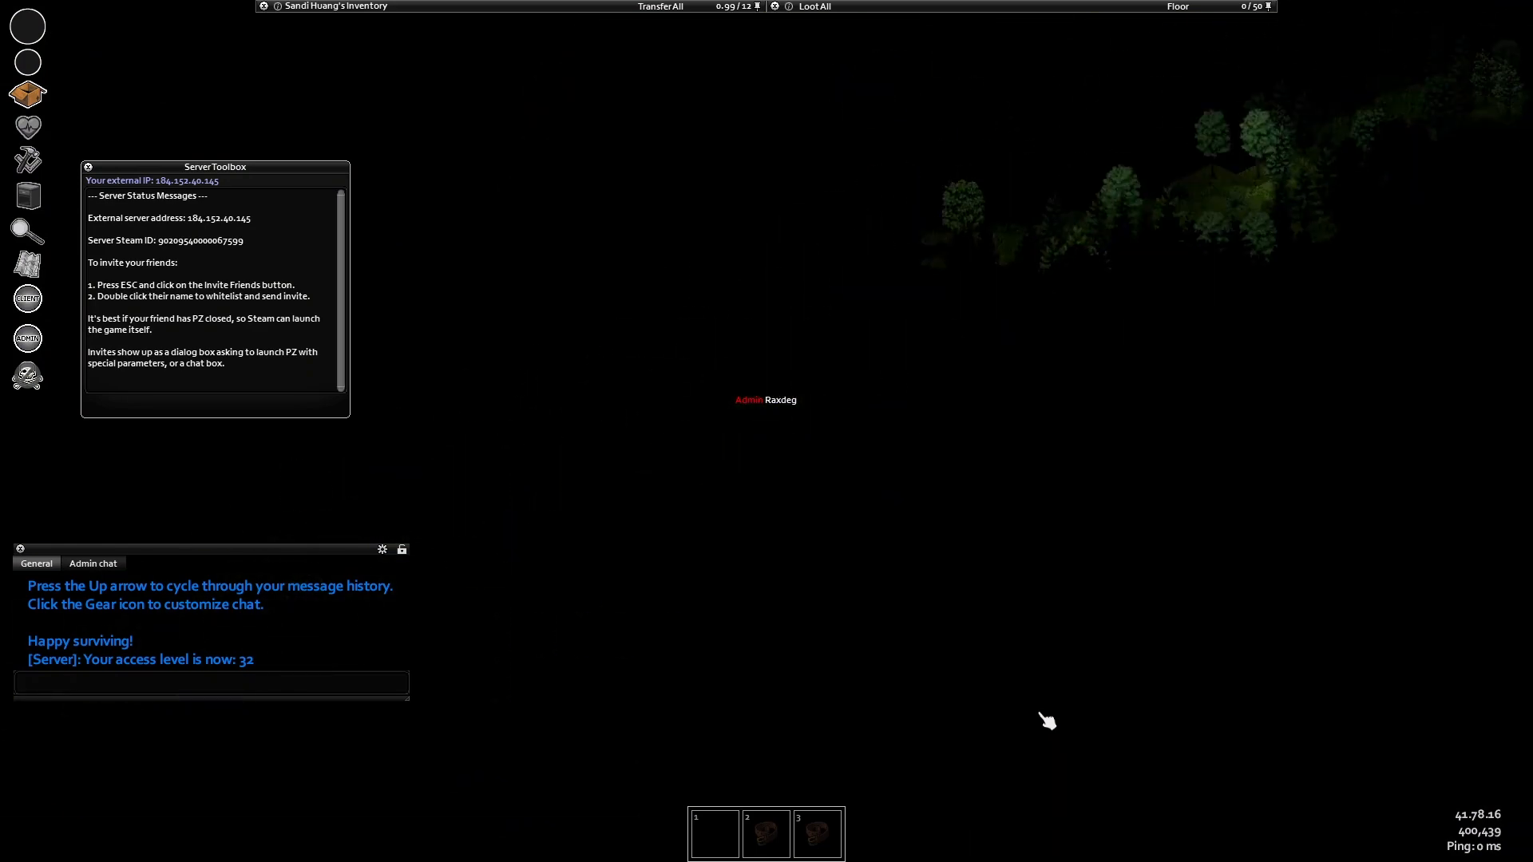
pyautogui.press('s')
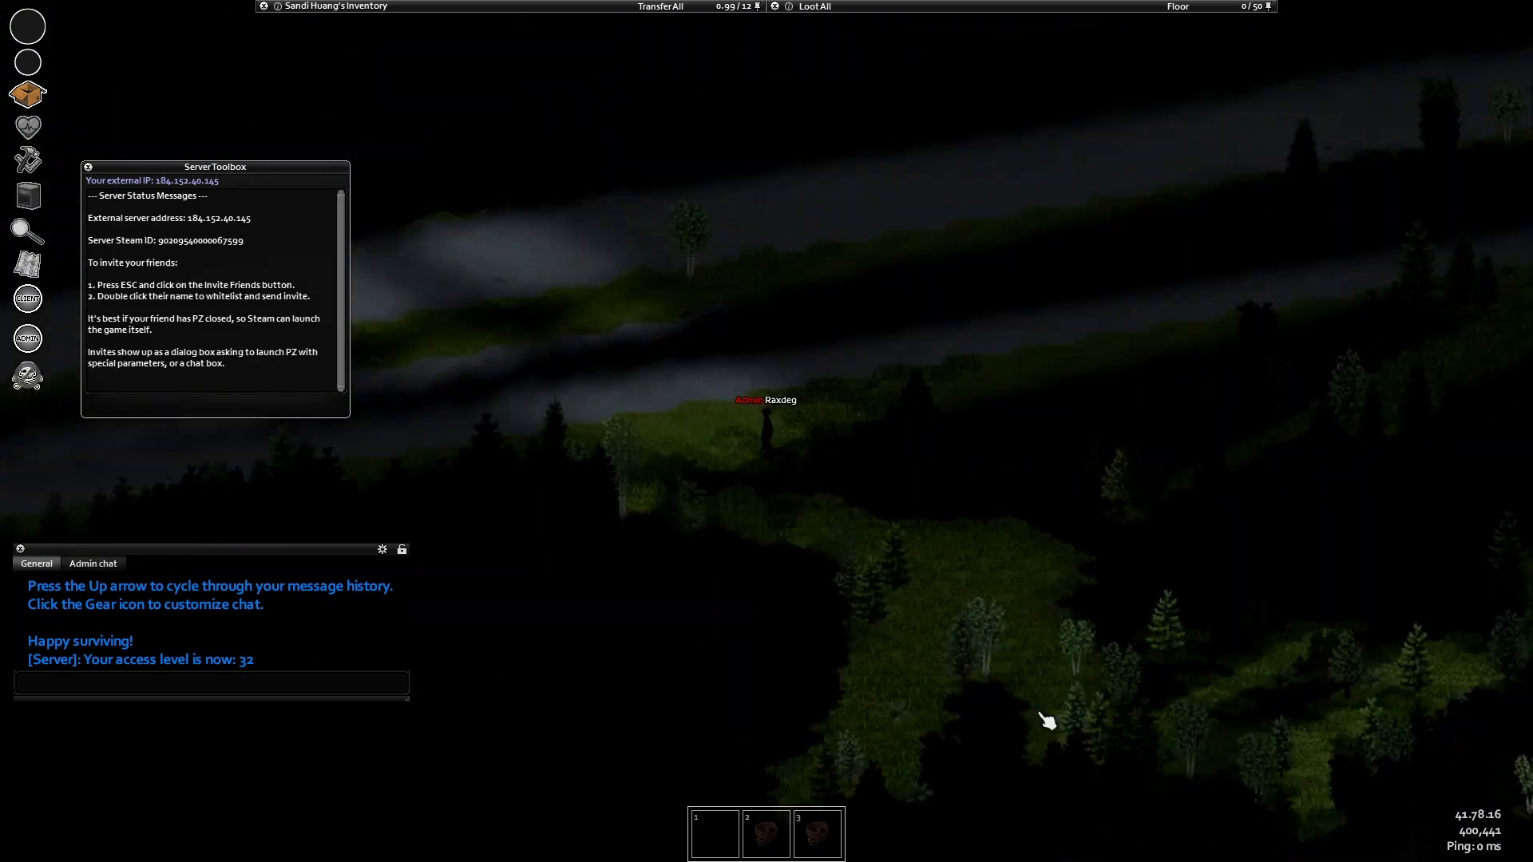
pyautogui.press('s')
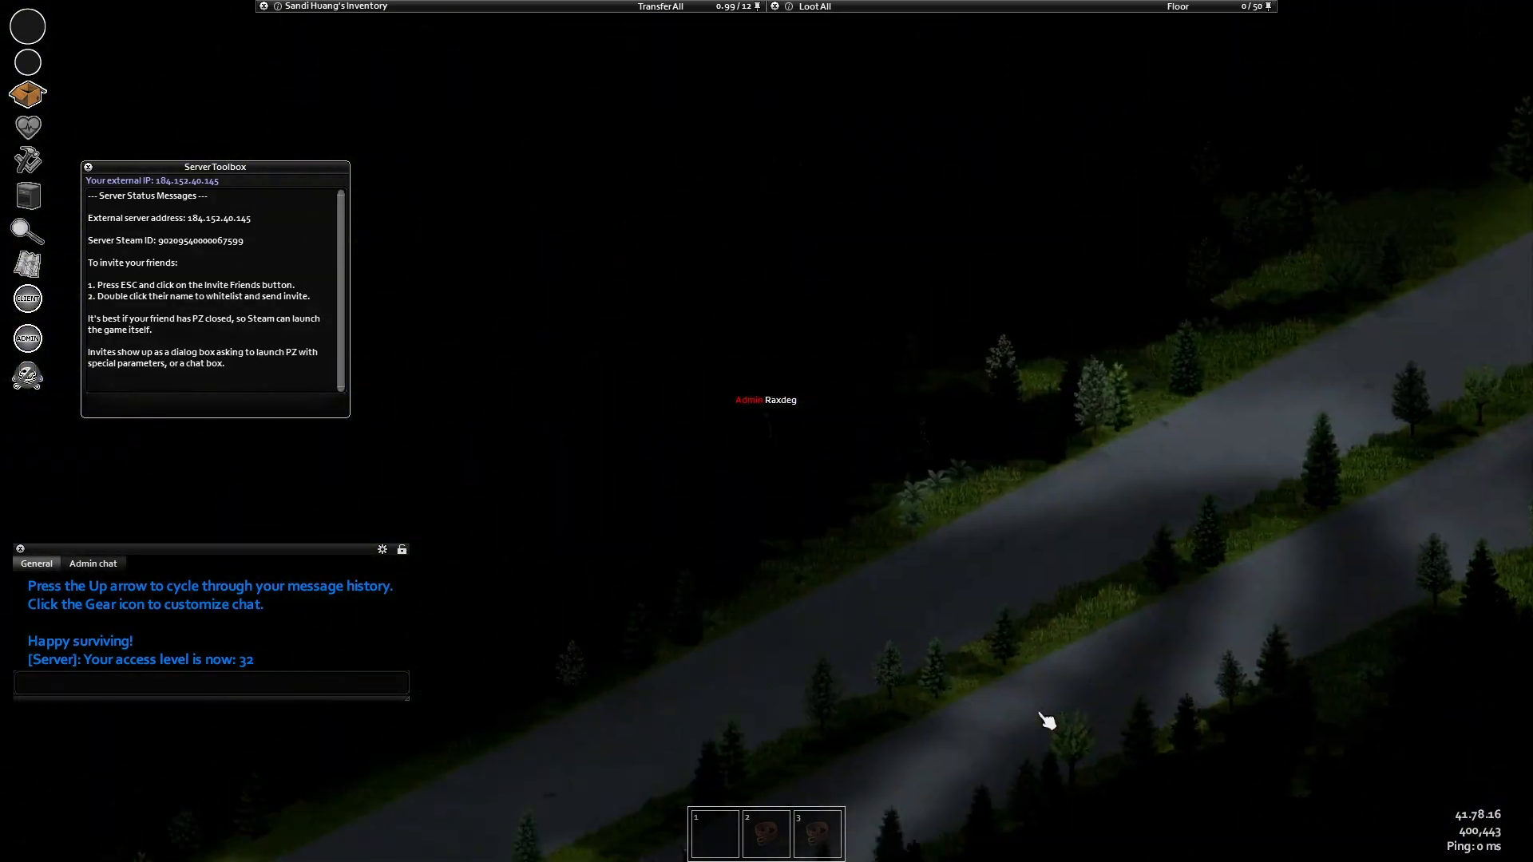
pyautogui.press('s')
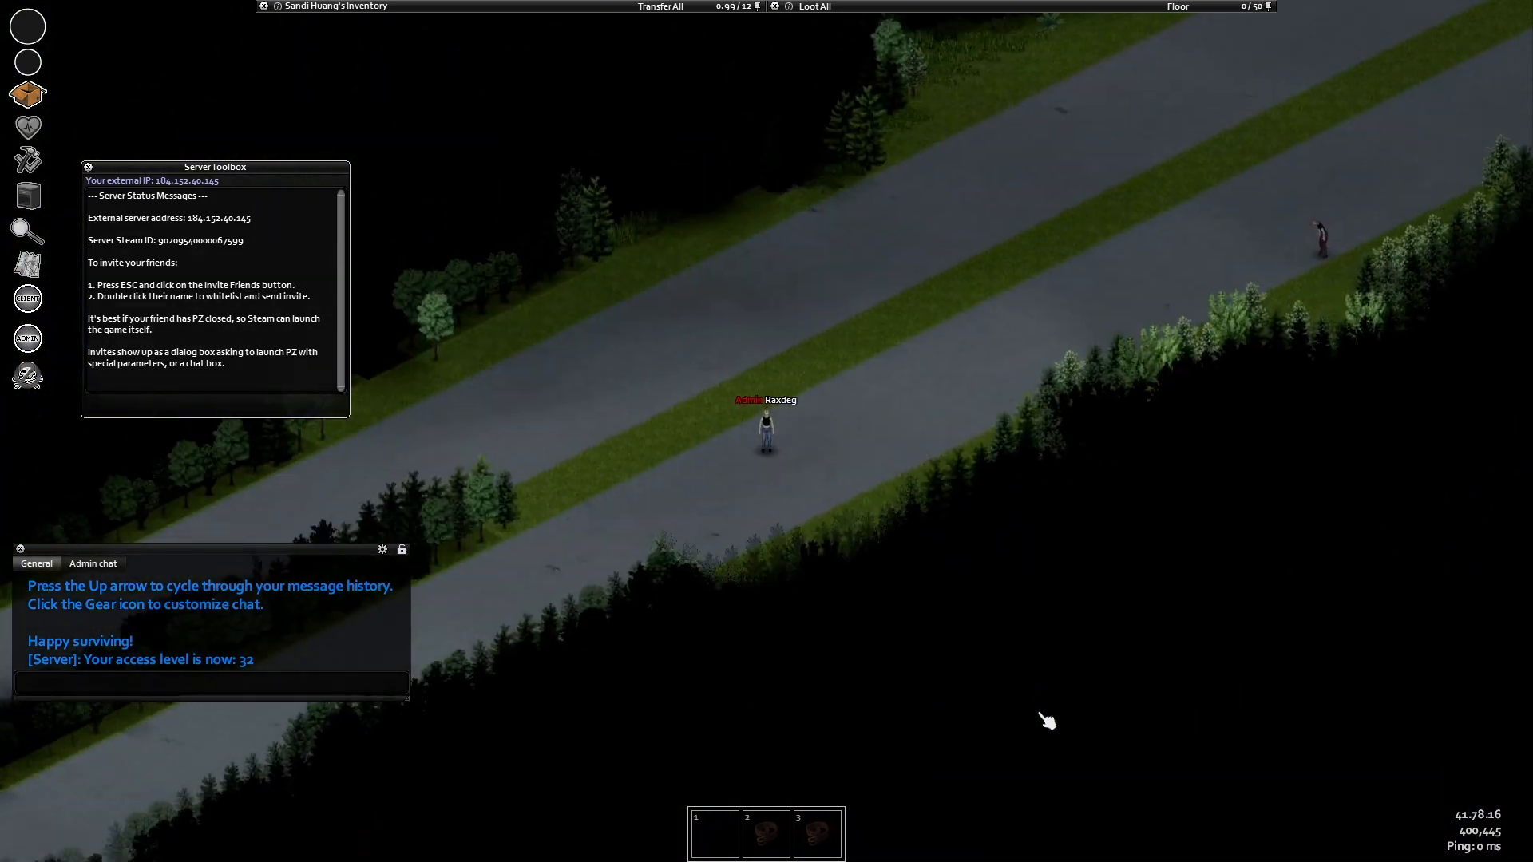
pyautogui.press('s')
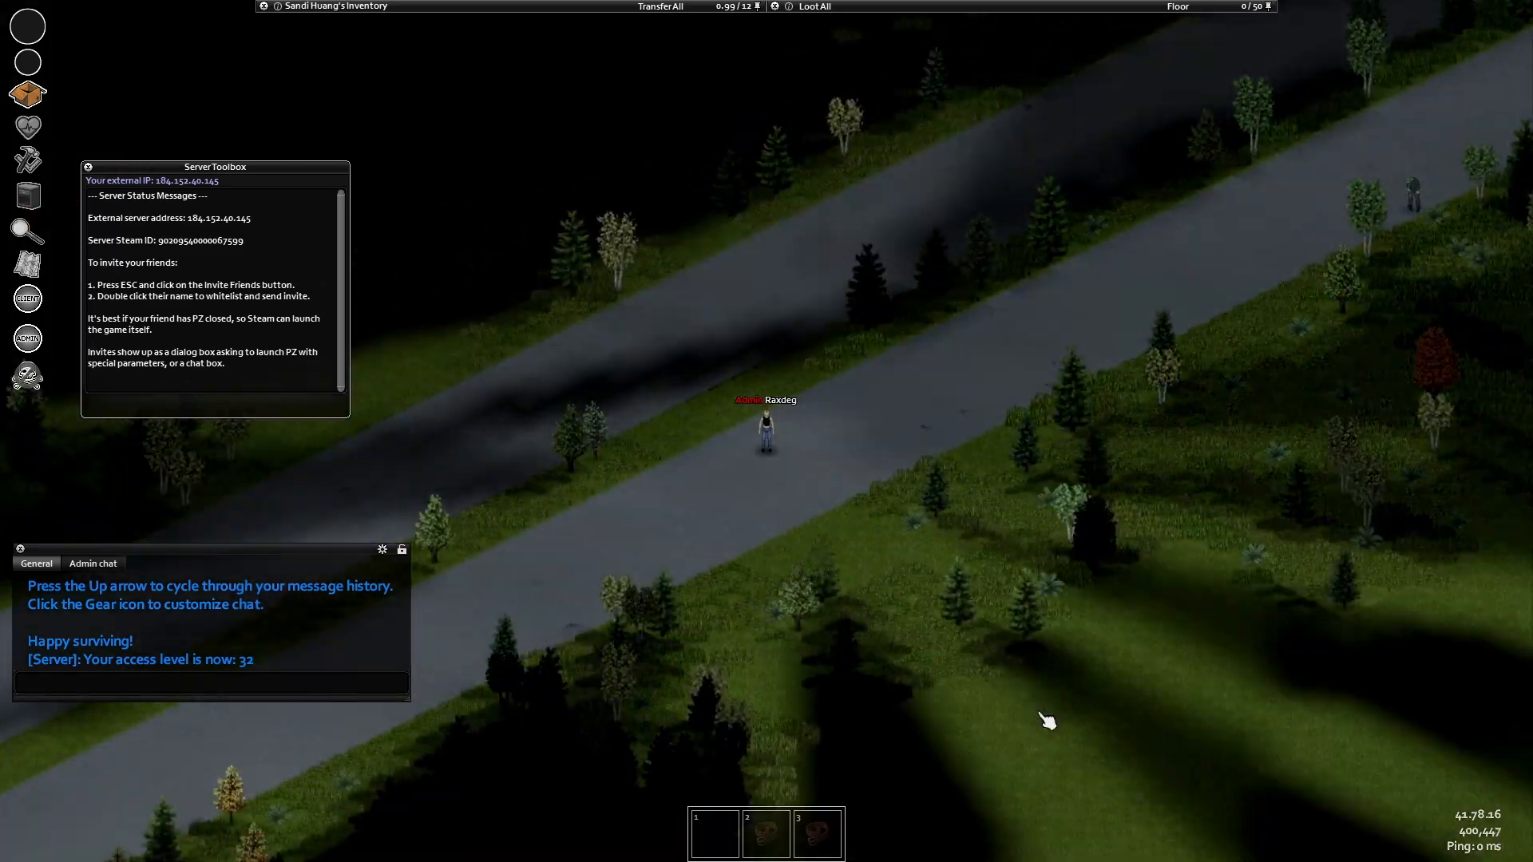
pyautogui.press('s')
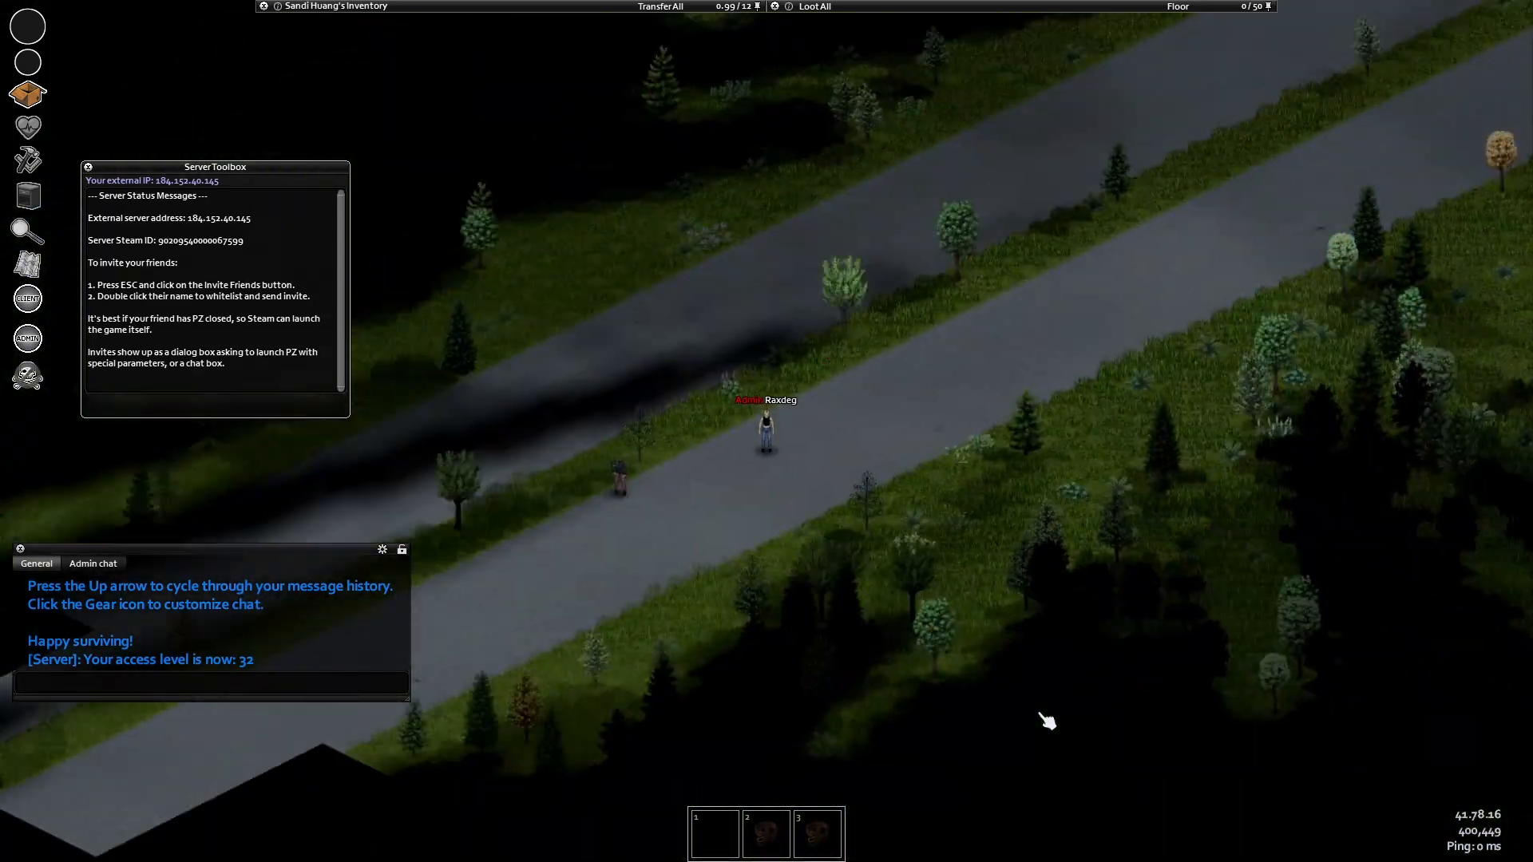
pyautogui.press('s')
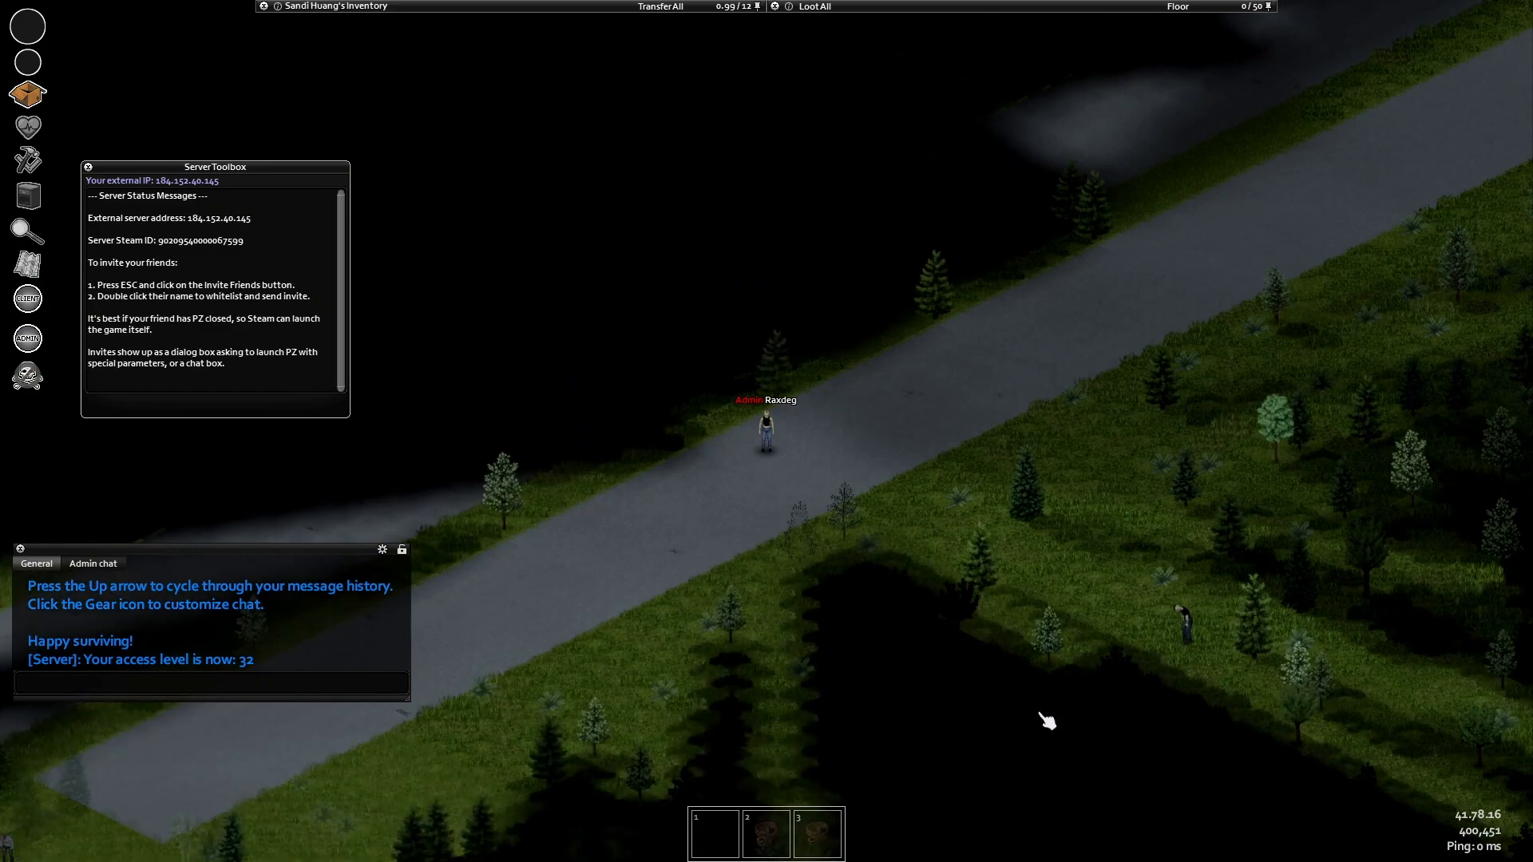
pyautogui.press('s')
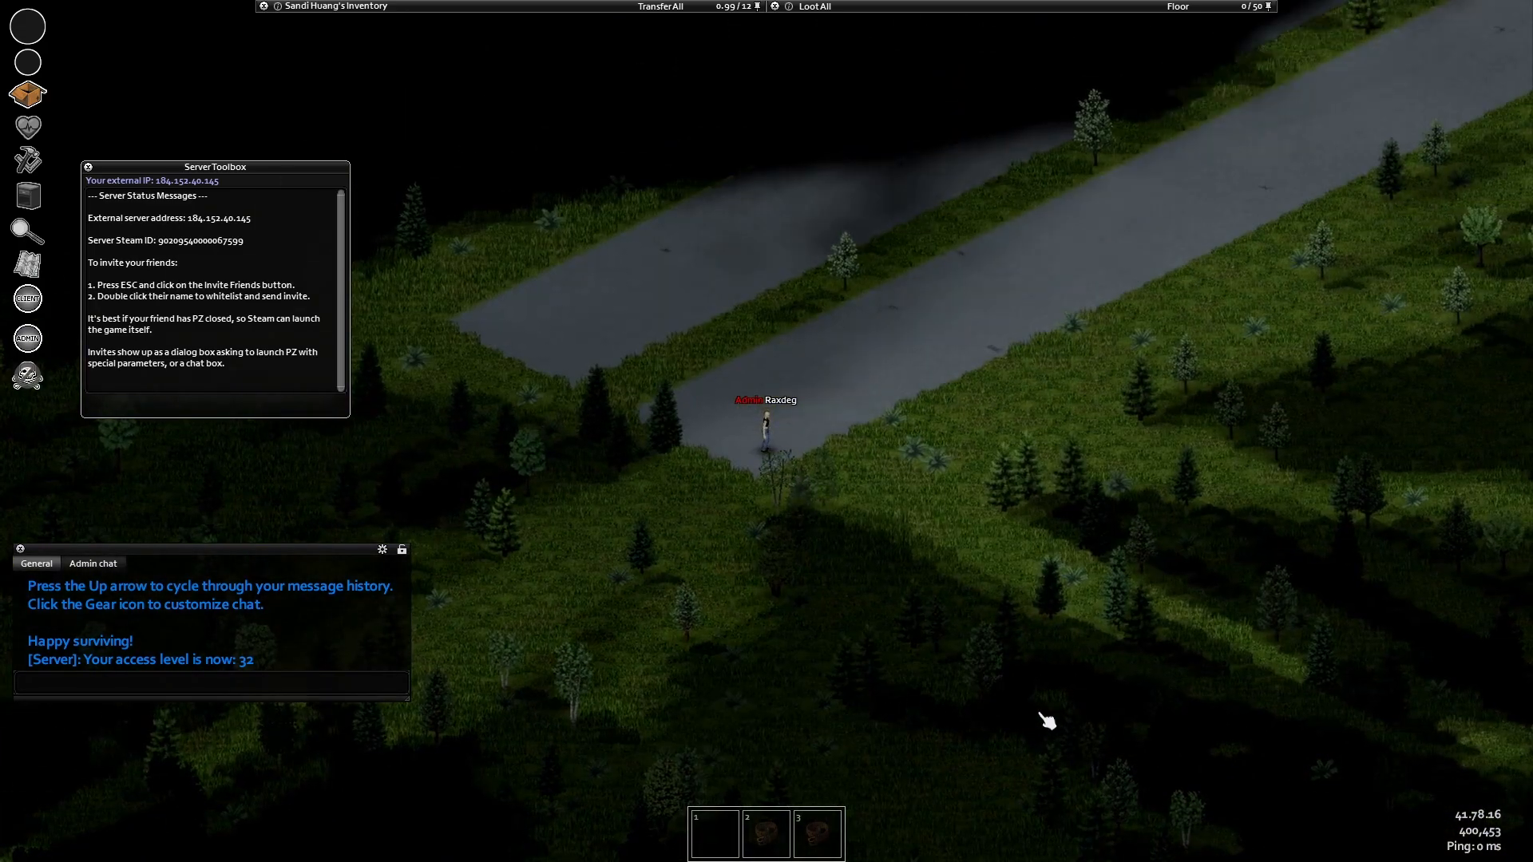
# - Leave the road's end and quit the game to the desktop
pyautogui.press('s')
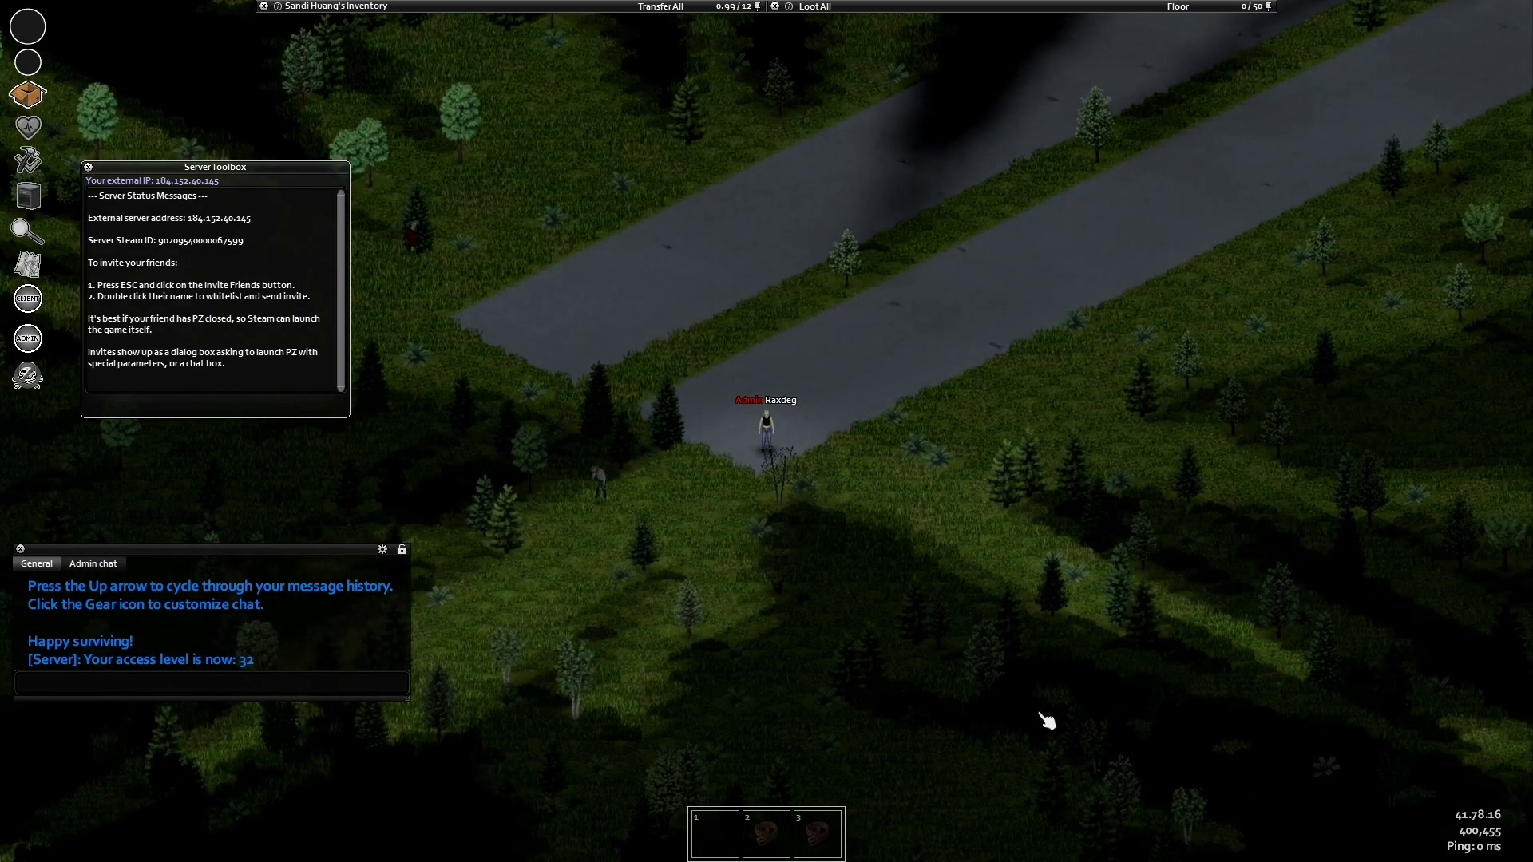
pyautogui.press('Escape')
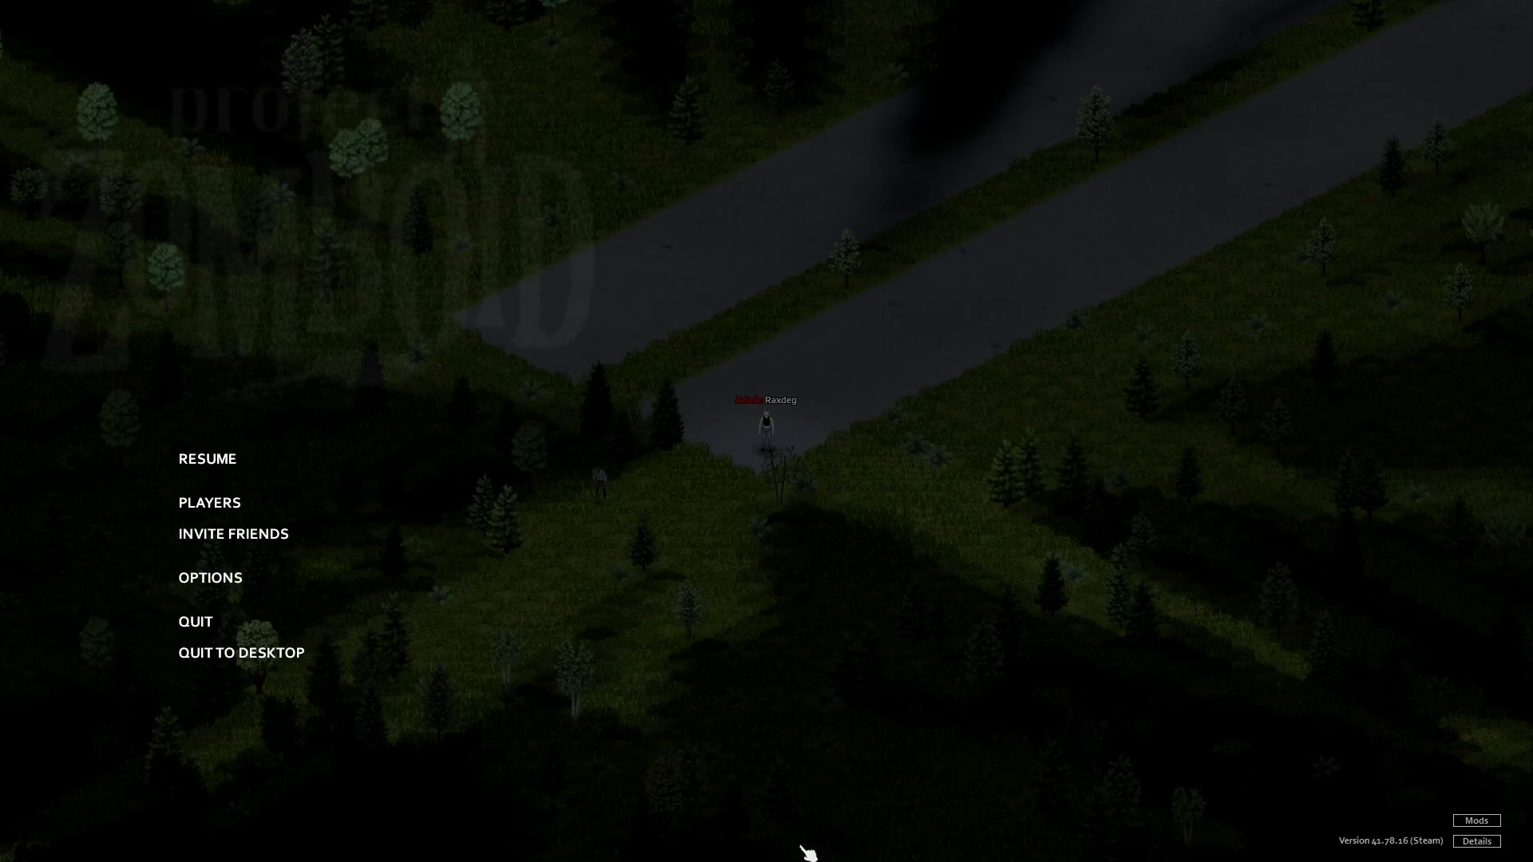
pyautogui.click(249, 652)
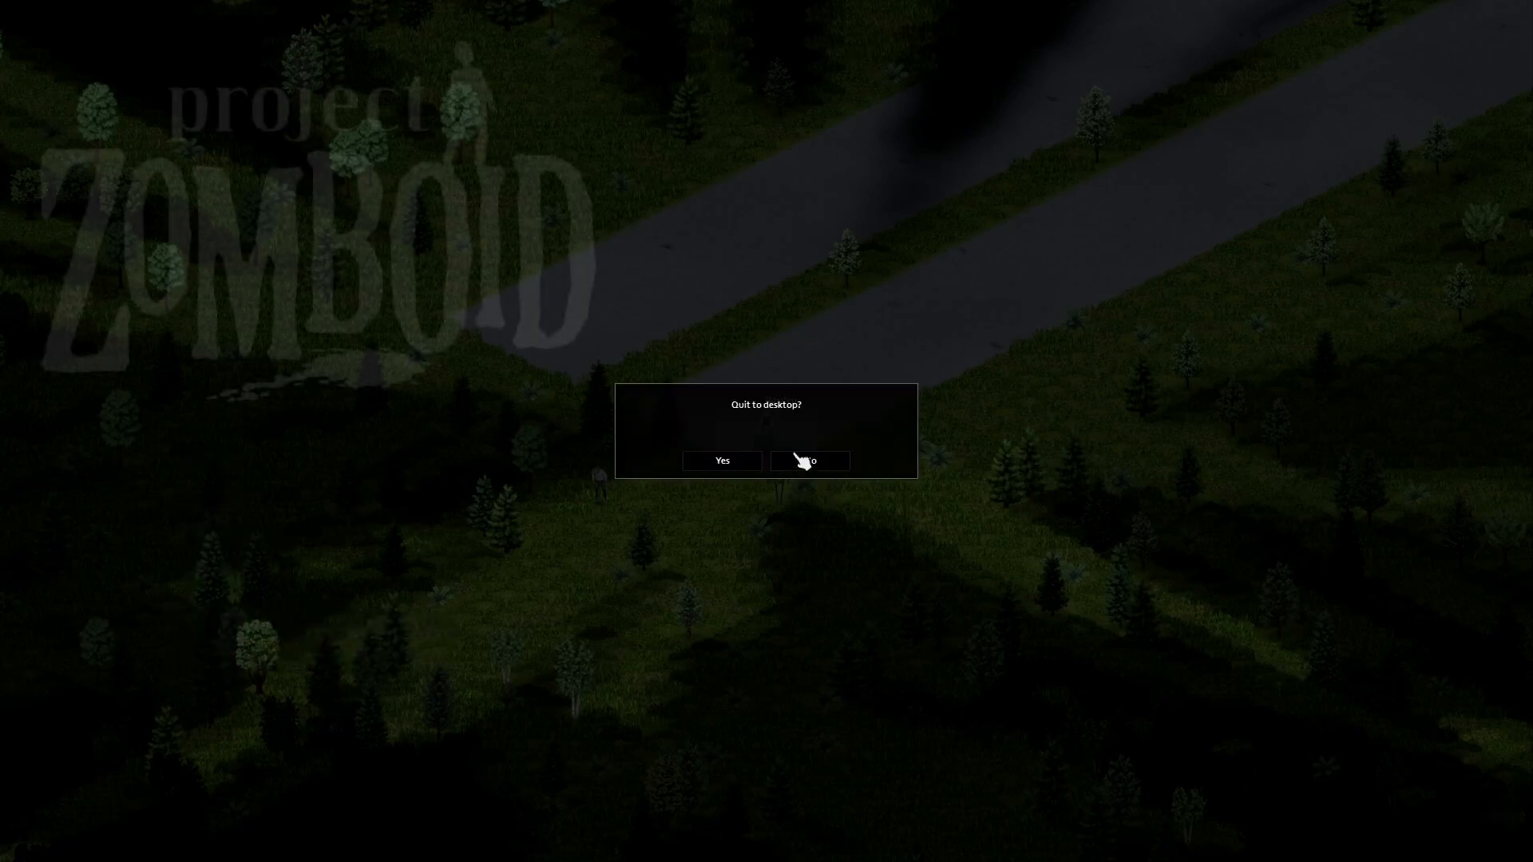
pyautogui.click(729, 466)
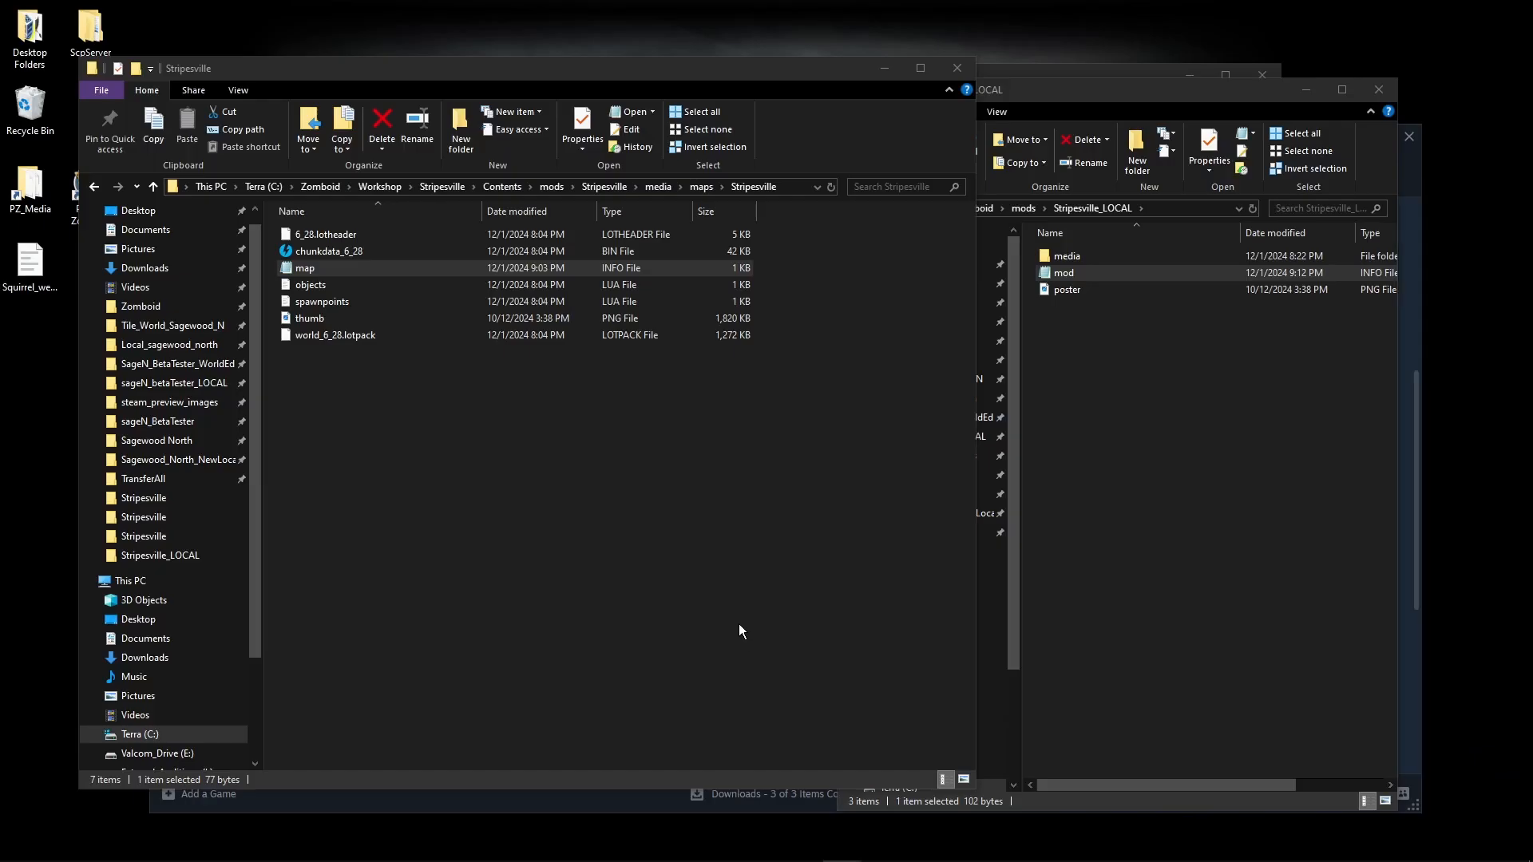
# - Close the Stripesville_LOCAL folder window, keeping the Workshop Stripesville folder window open
pyautogui.click(483, 397)
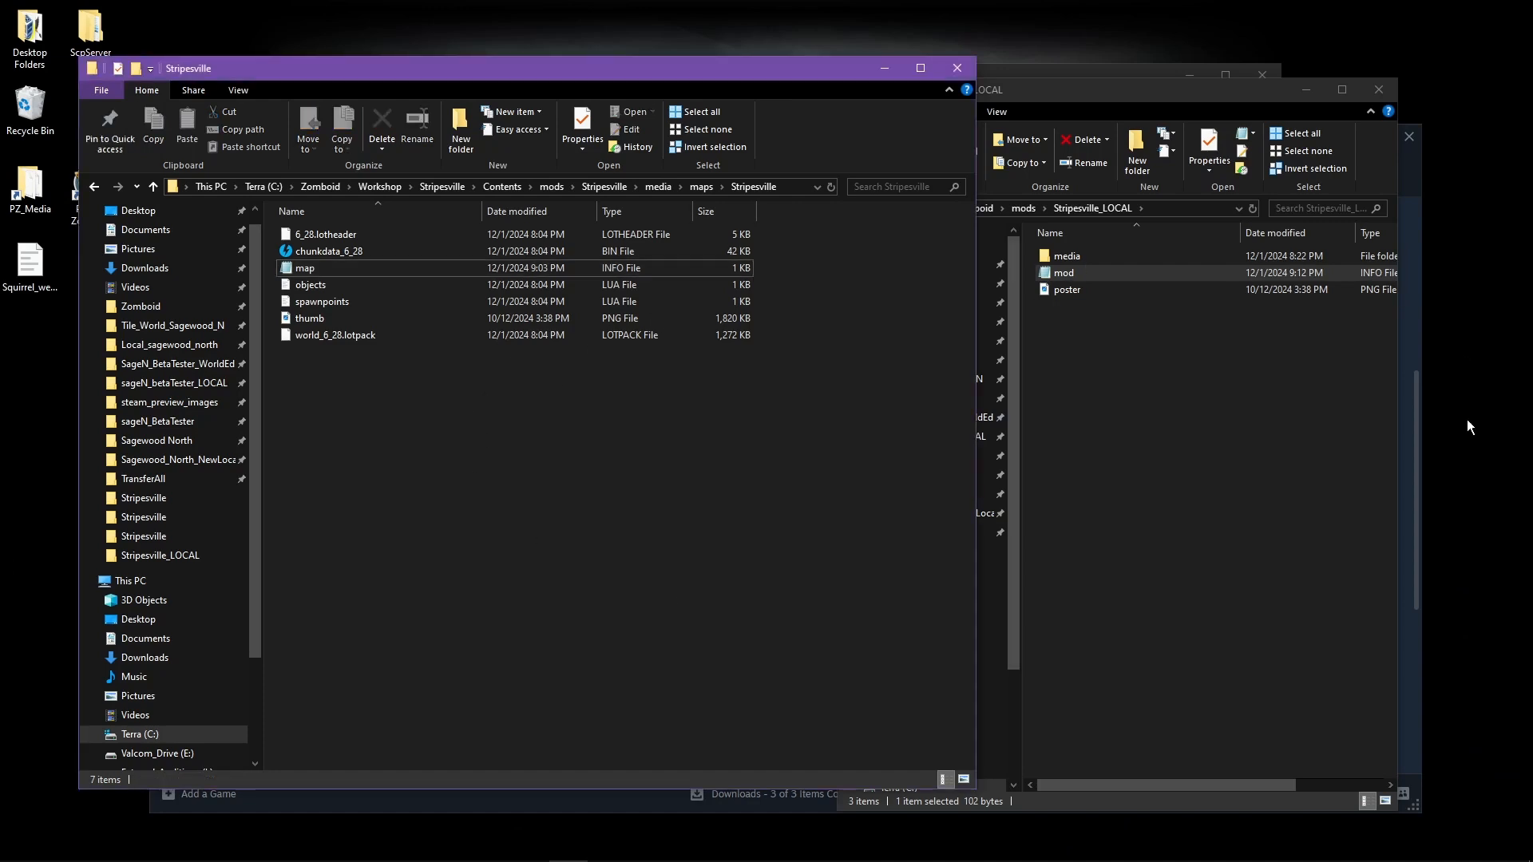
pyautogui.click(1150, 293)
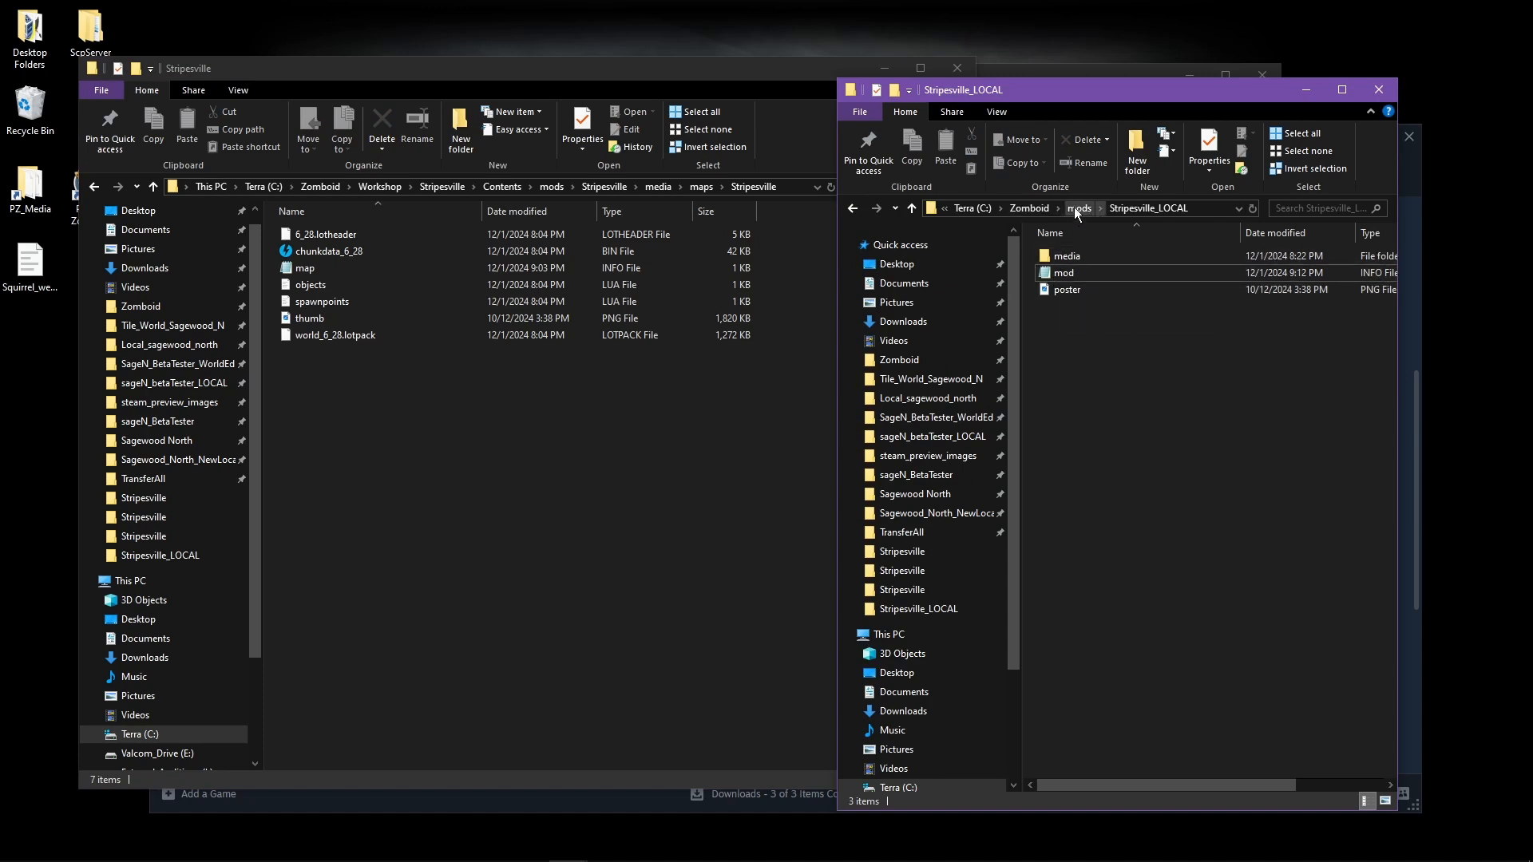
pyautogui.click(1379, 89)
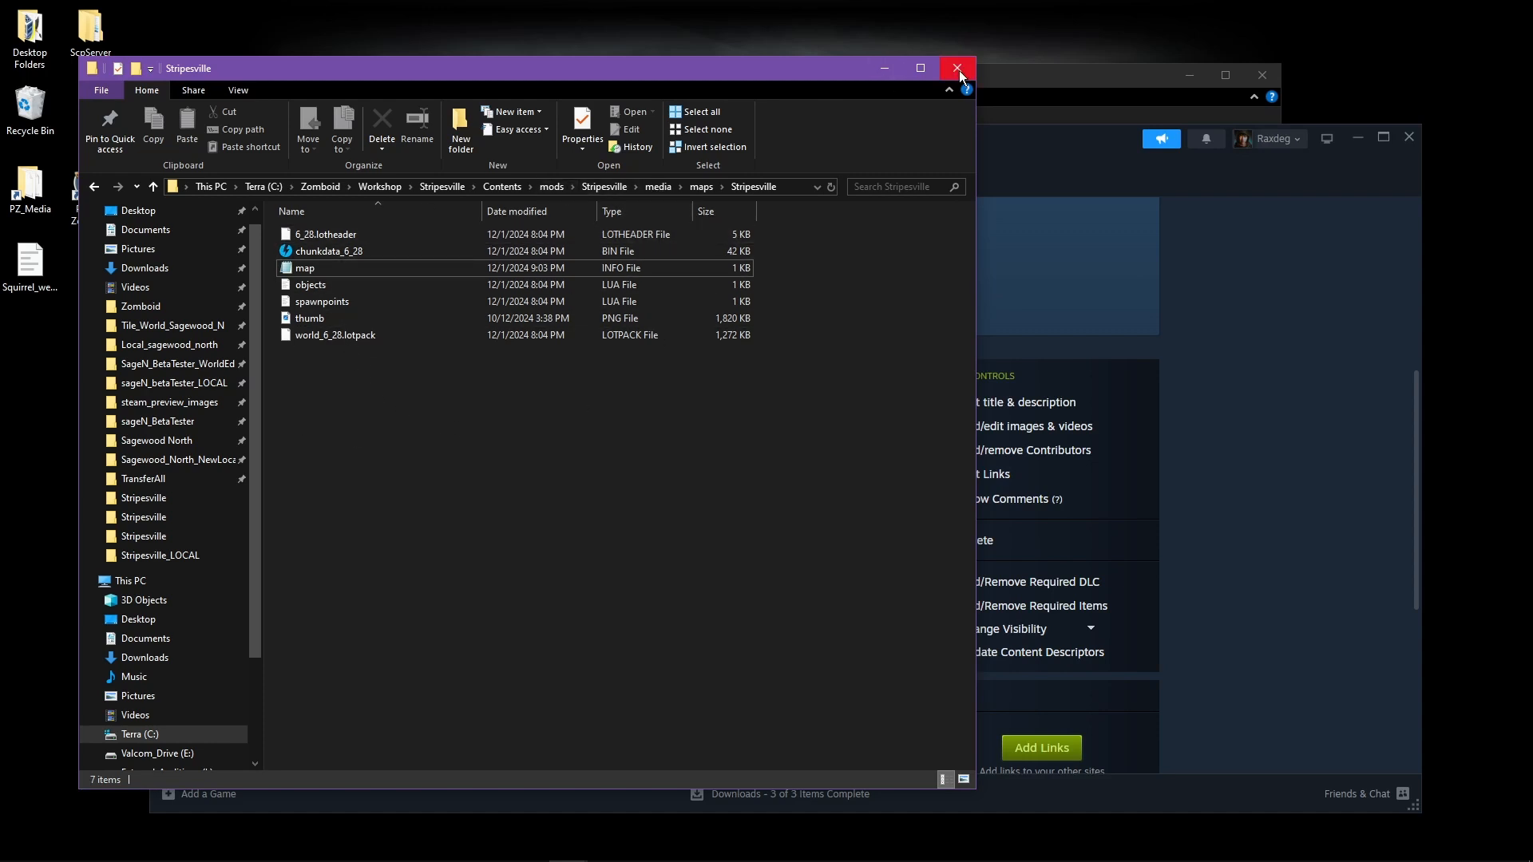
# - Open the map files folder of the sageN_BetaTester Workshop mod, inside its Contents, mods, media and maps folders
pyautogui.click(389, 187)
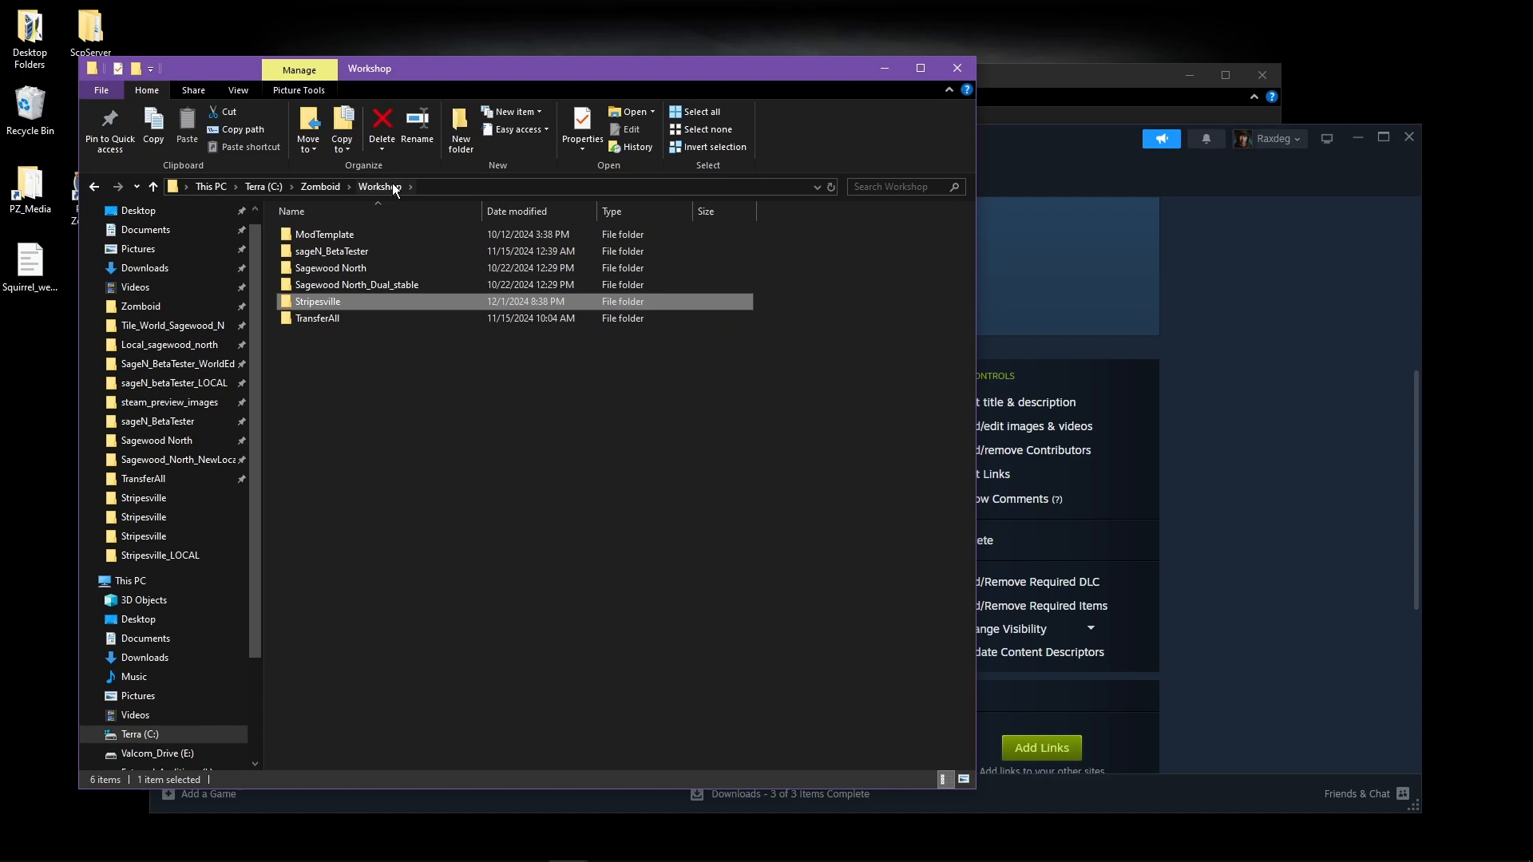
pyautogui.doubleClick(331, 251)
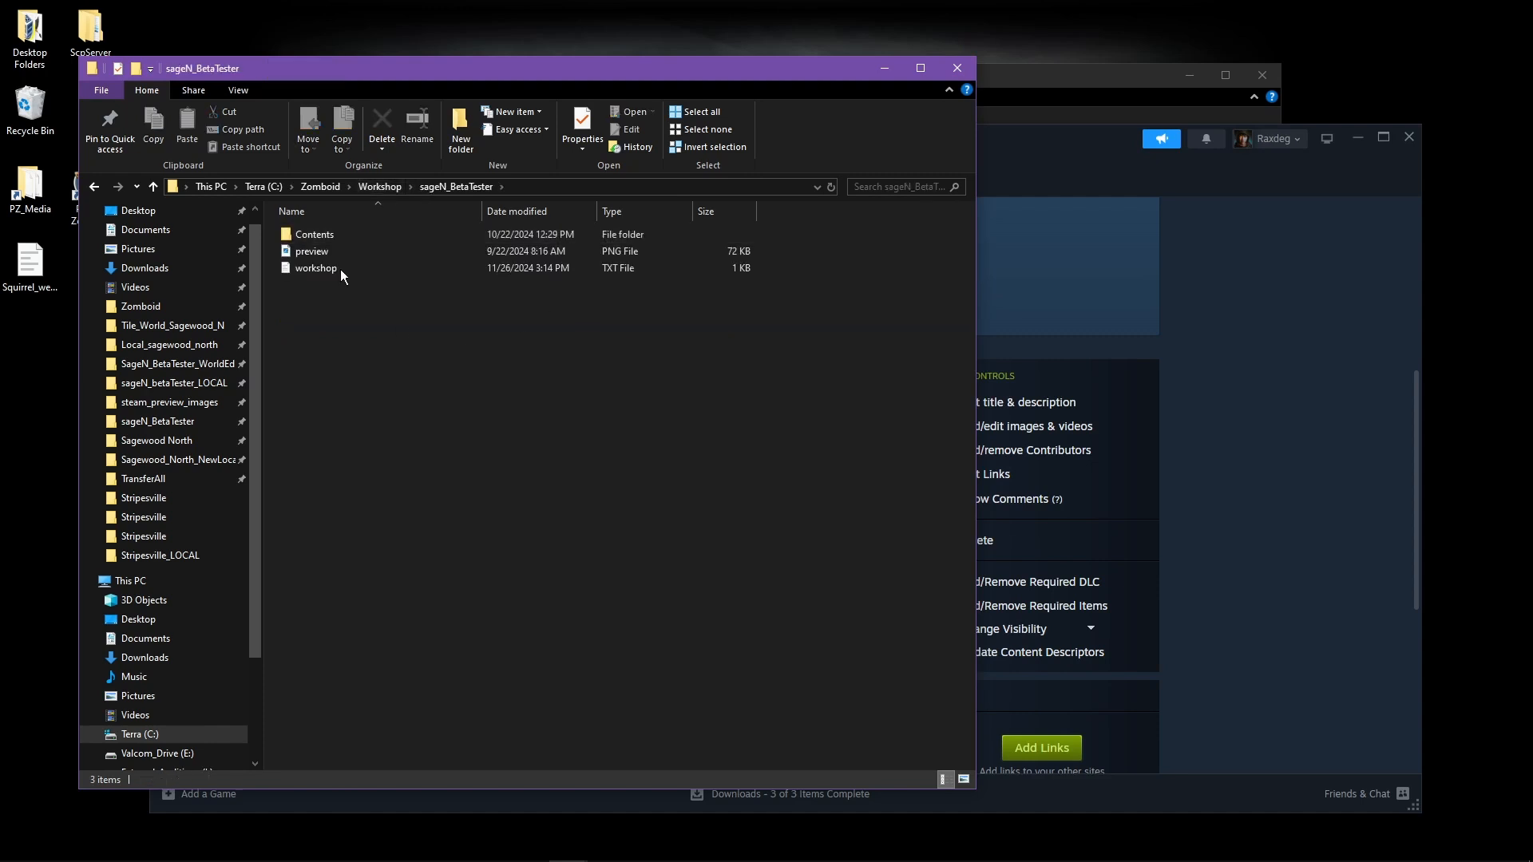
pyautogui.doubleClick(318, 234)
pyautogui.doubleClick(317, 233)
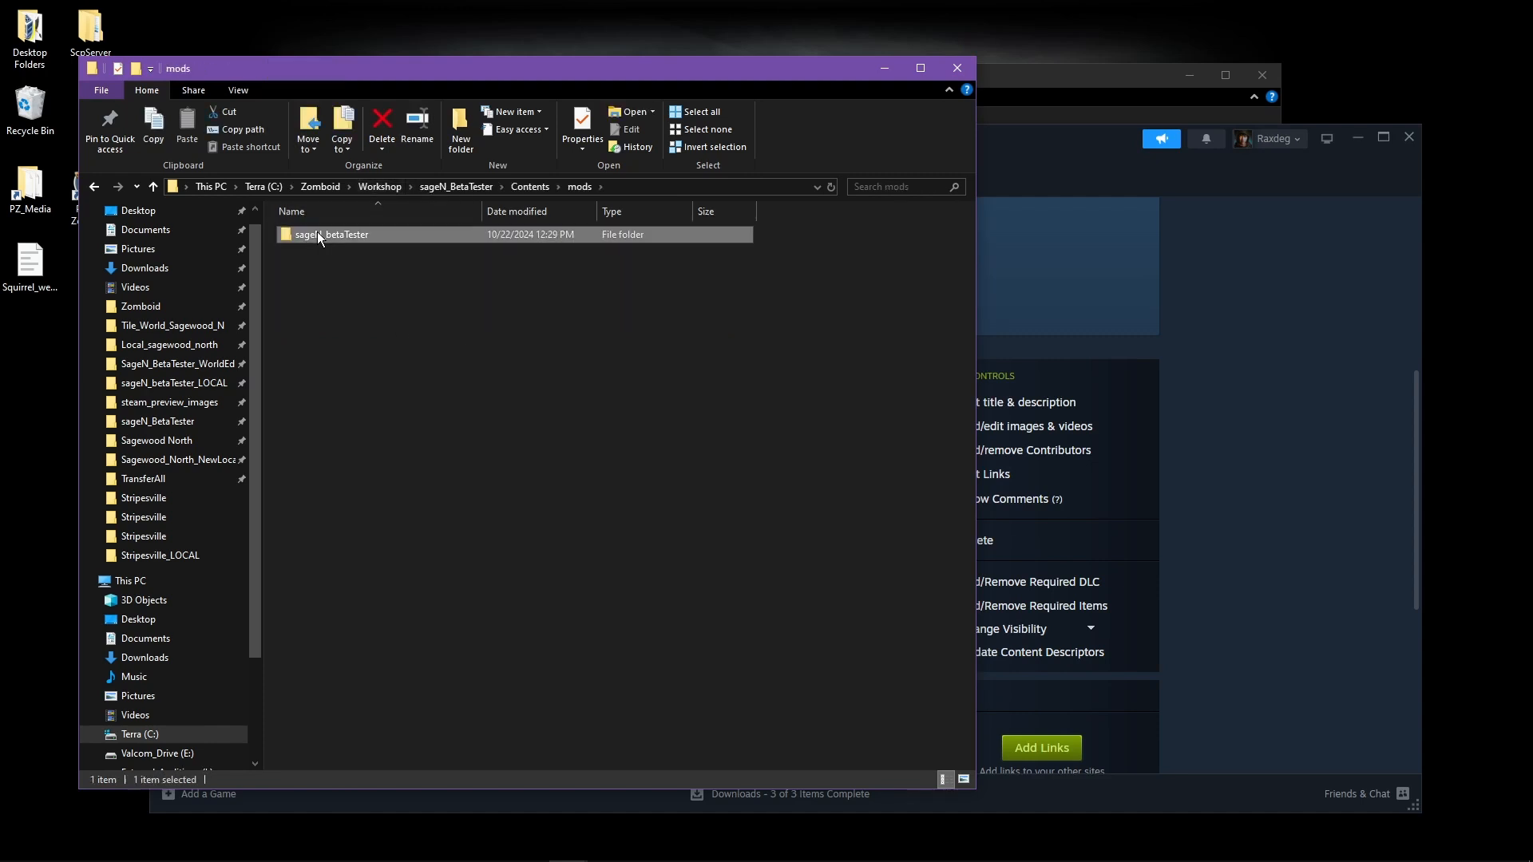
pyautogui.doubleClick(318, 234)
pyautogui.doubleClick(317, 234)
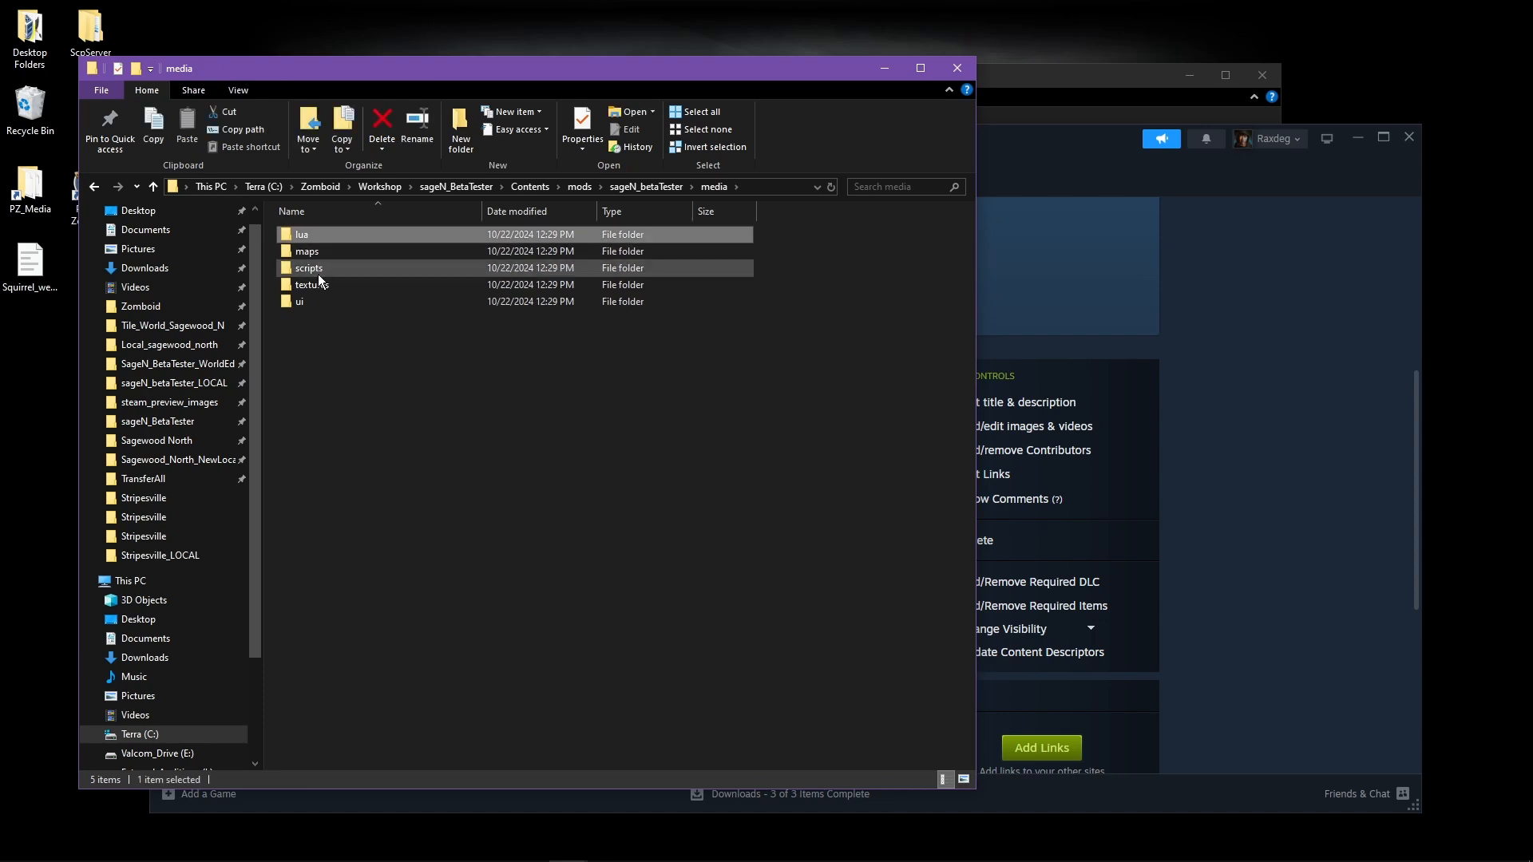
pyautogui.doubleClick(320, 255)
pyautogui.doubleClick(323, 234)
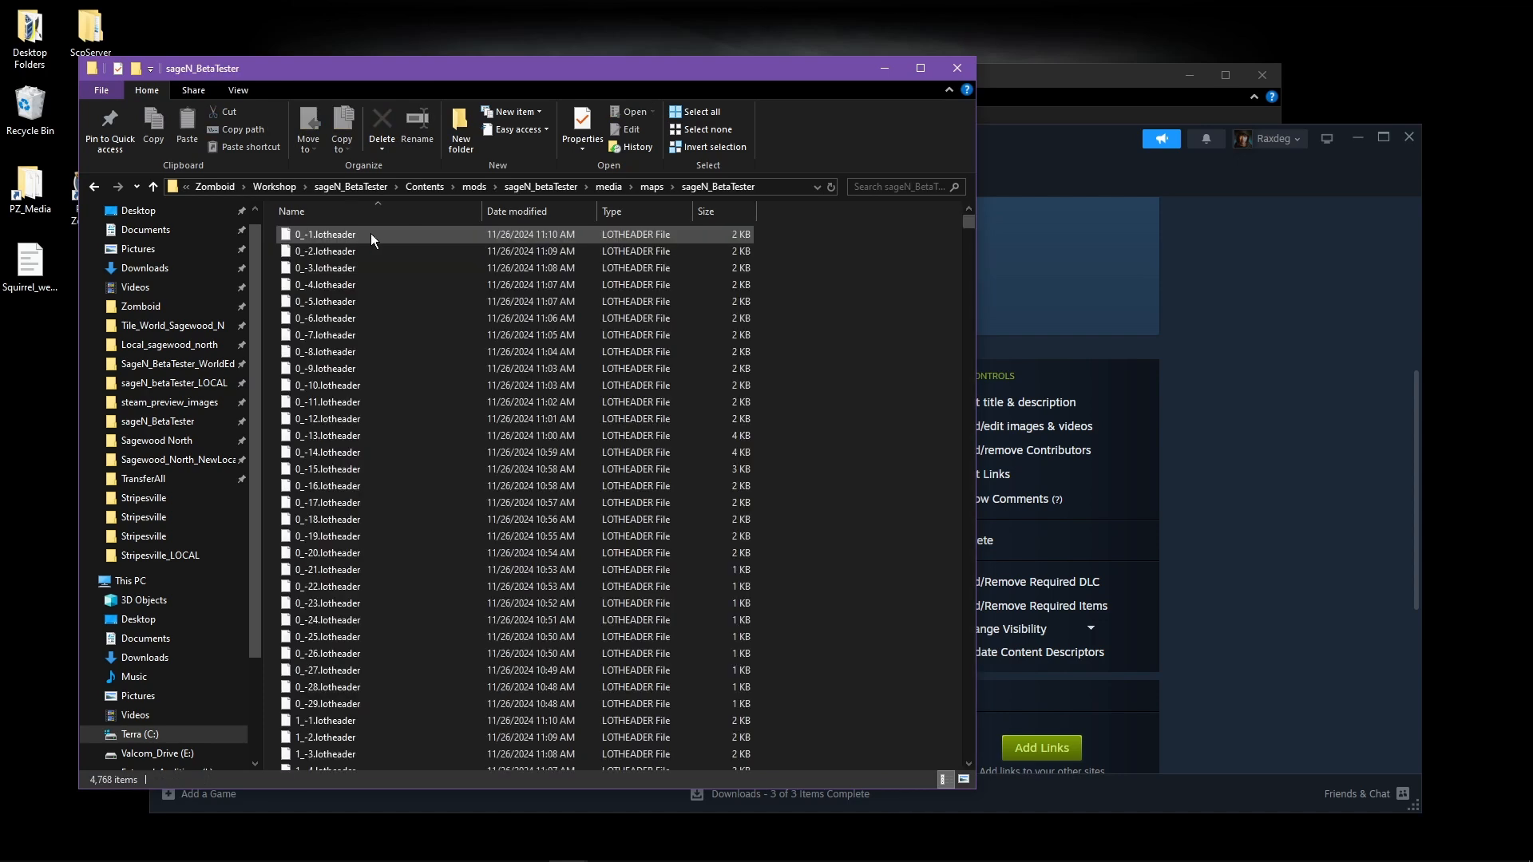
# - Delete all map files from the Workshop mod's sageN_BetaTester map folder
pyautogui.click(538, 281)
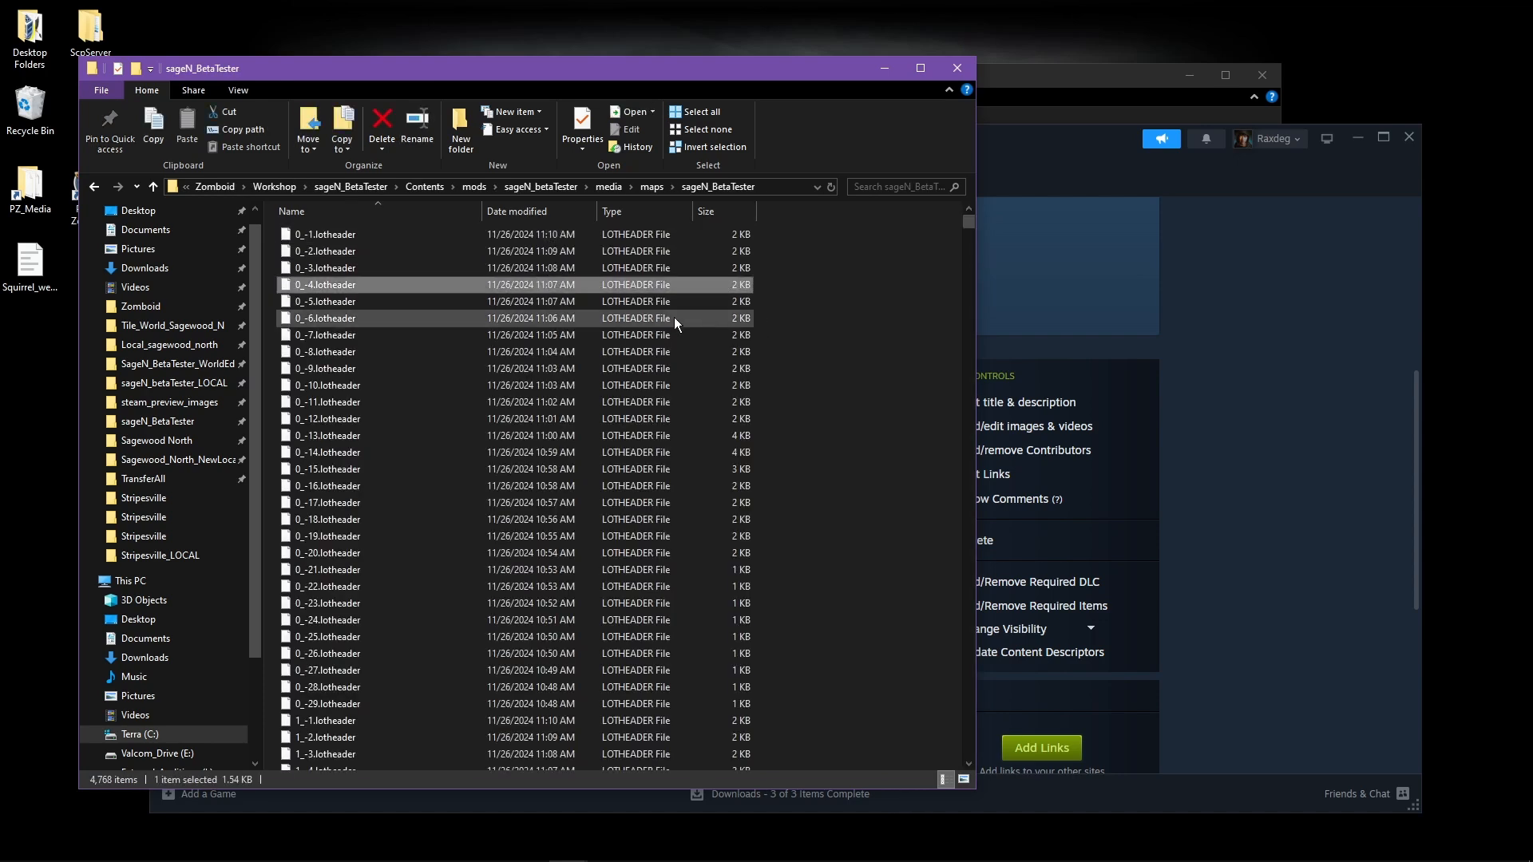
pyautogui.click(560, 357)
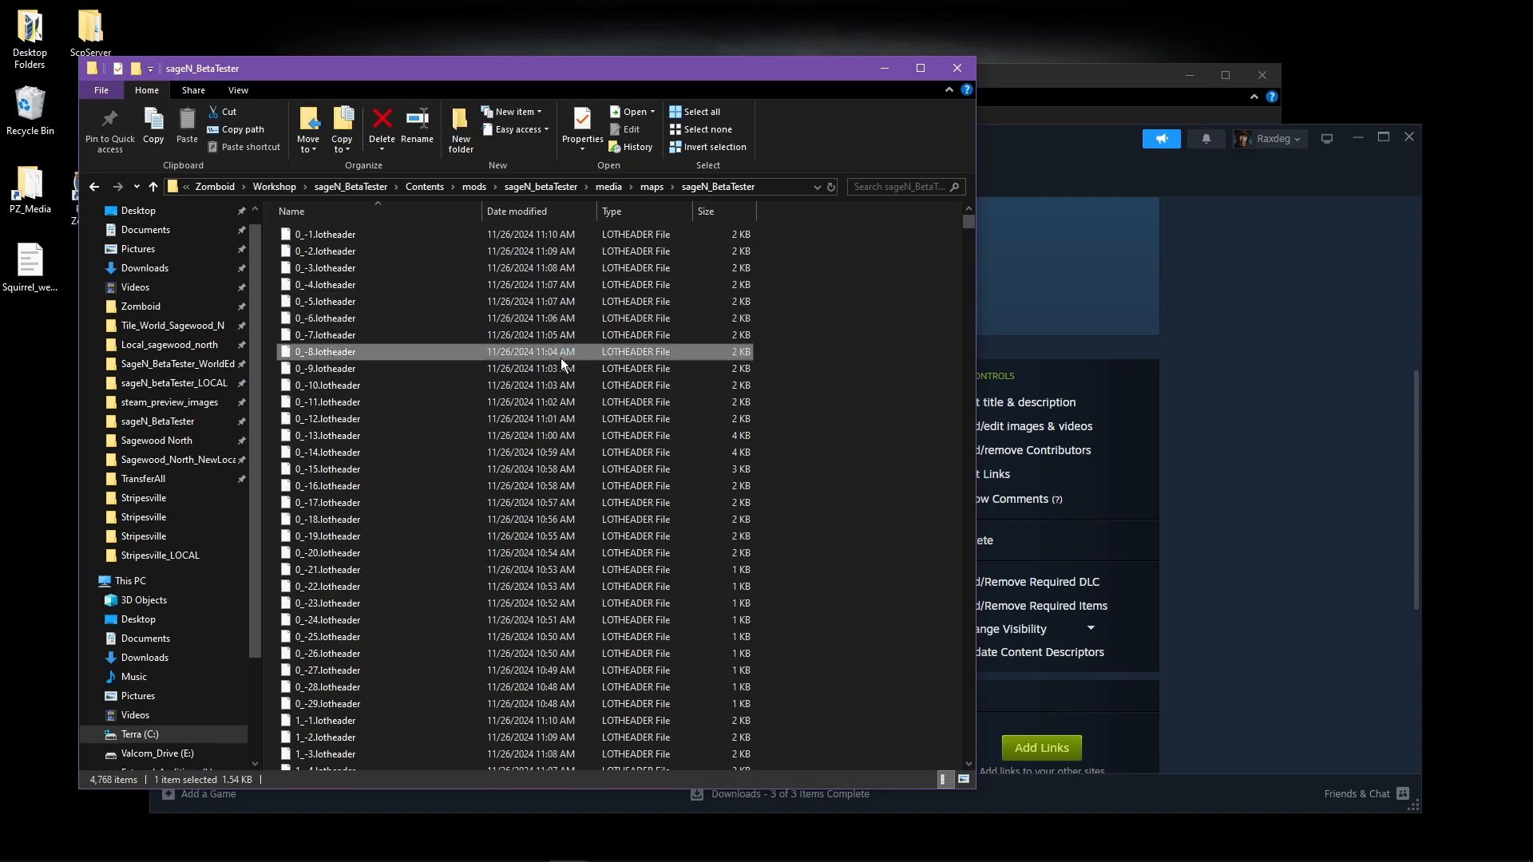
pyautogui.hotkey('ctrl', 'a')
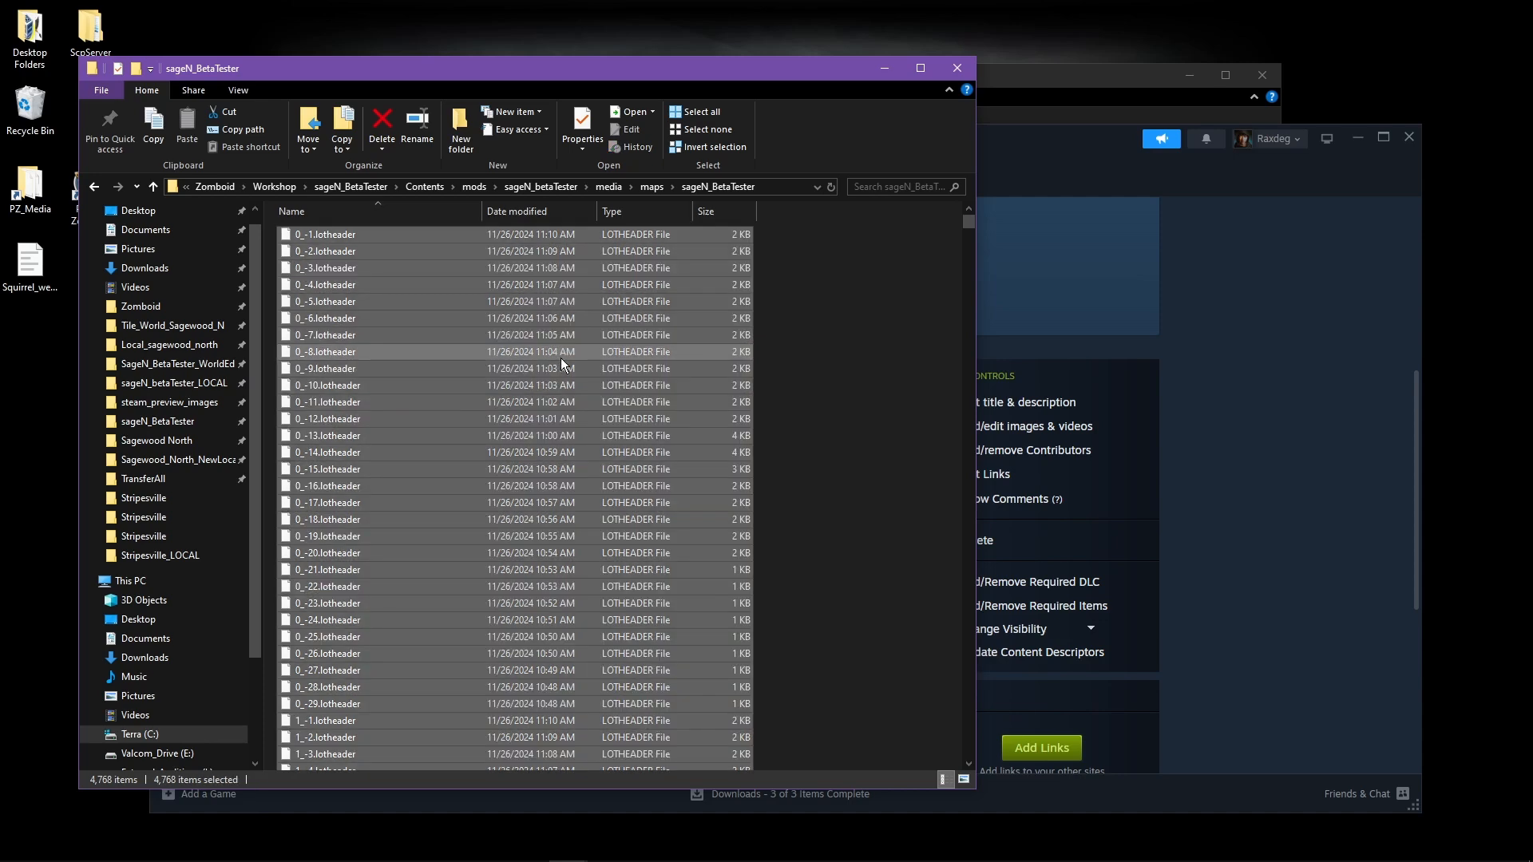
pyautogui.press('Delete')
pyautogui.press('Escape')
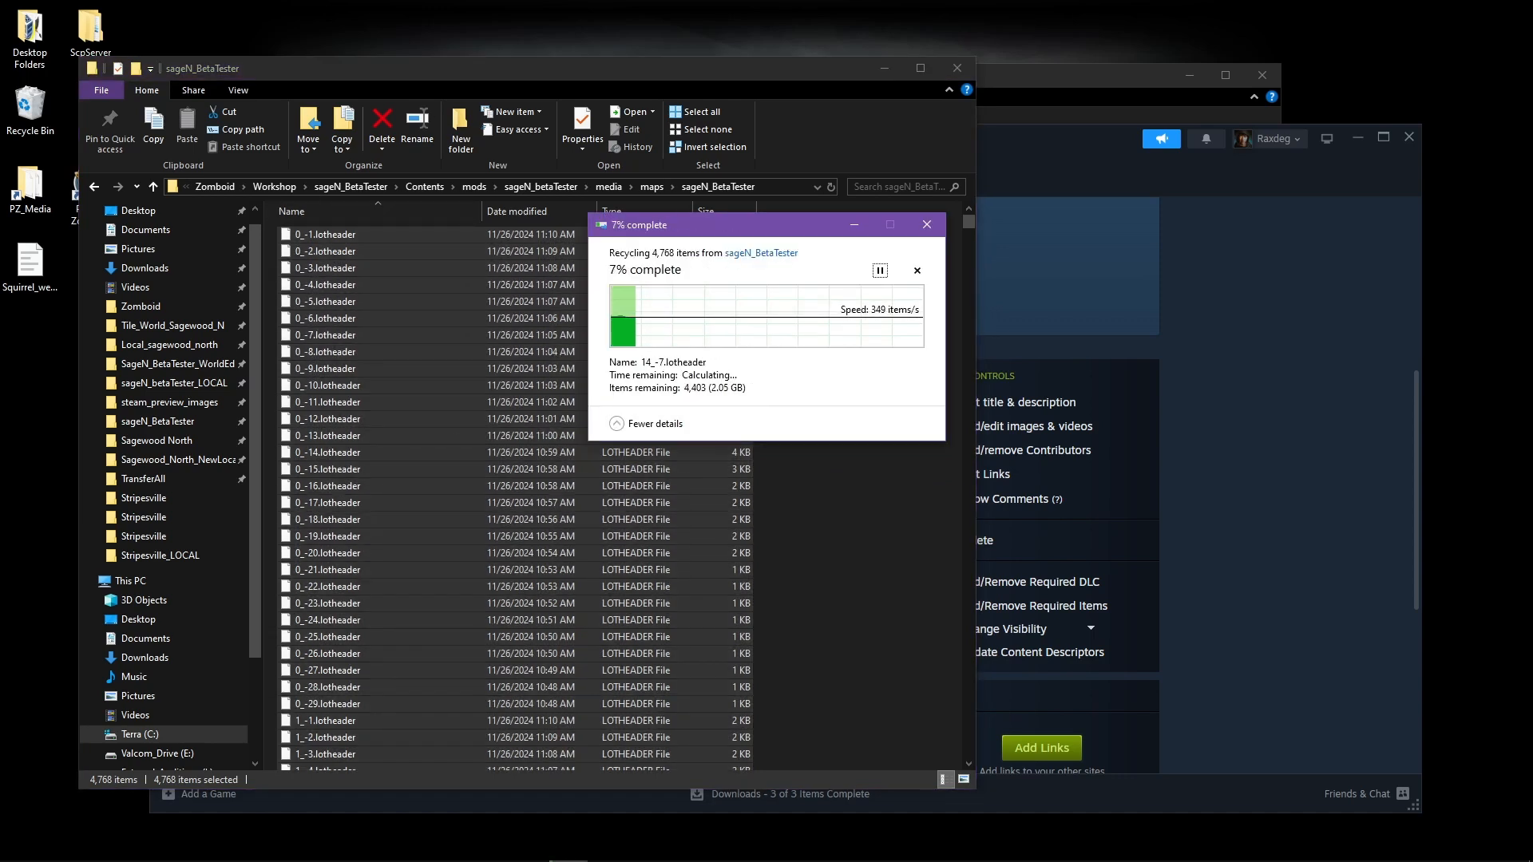
# - In a second file window, open the Stripesville project folder inside the modding tools' WorldEd folder
pyautogui.moveTo(568, 846)
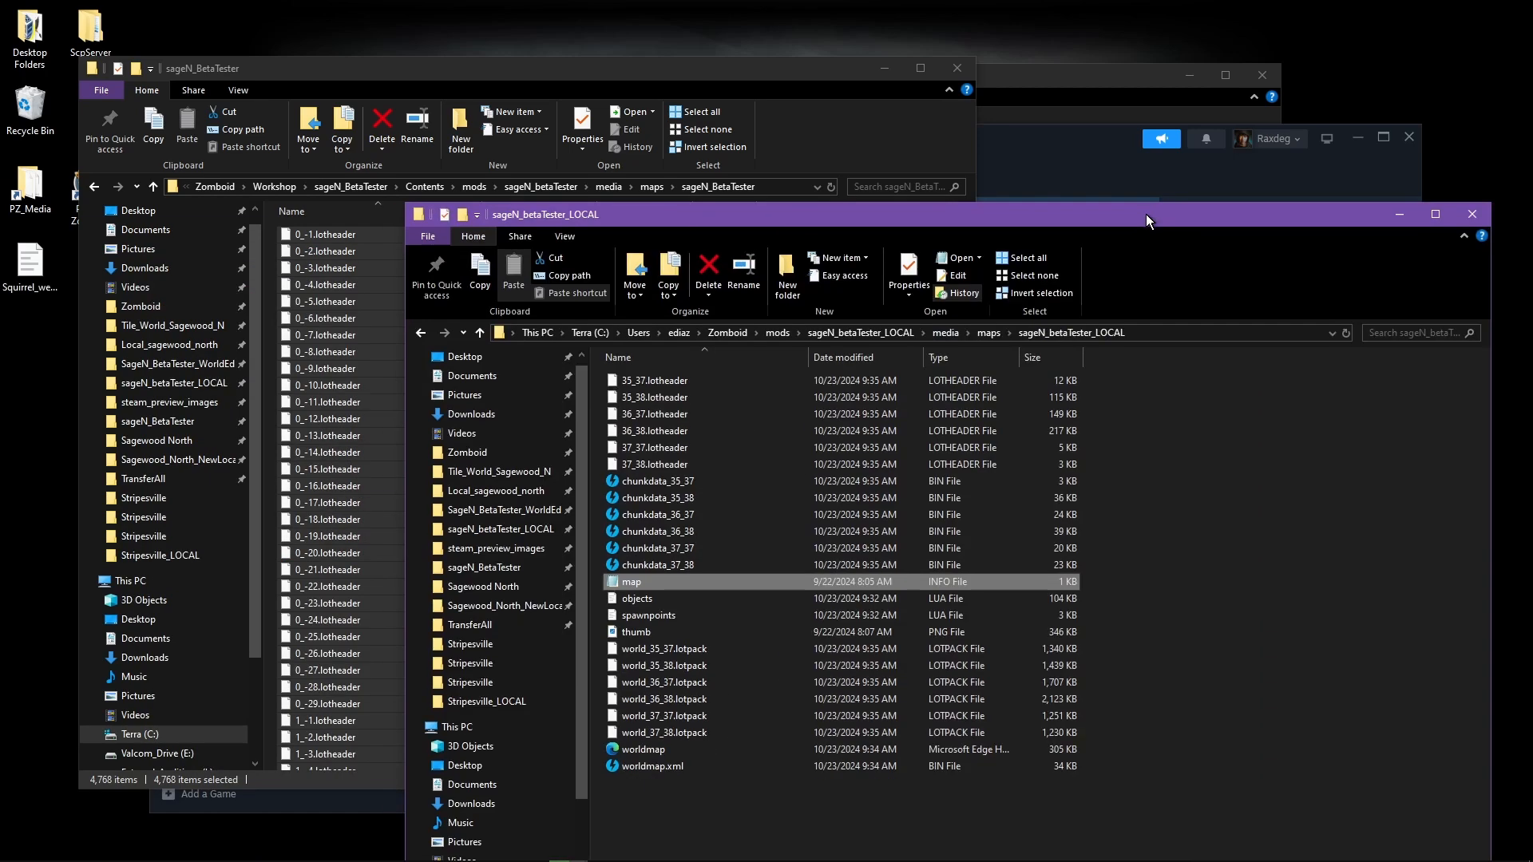
pyautogui.moveTo(1146, 214); pyautogui.dragTo(1023, 106)
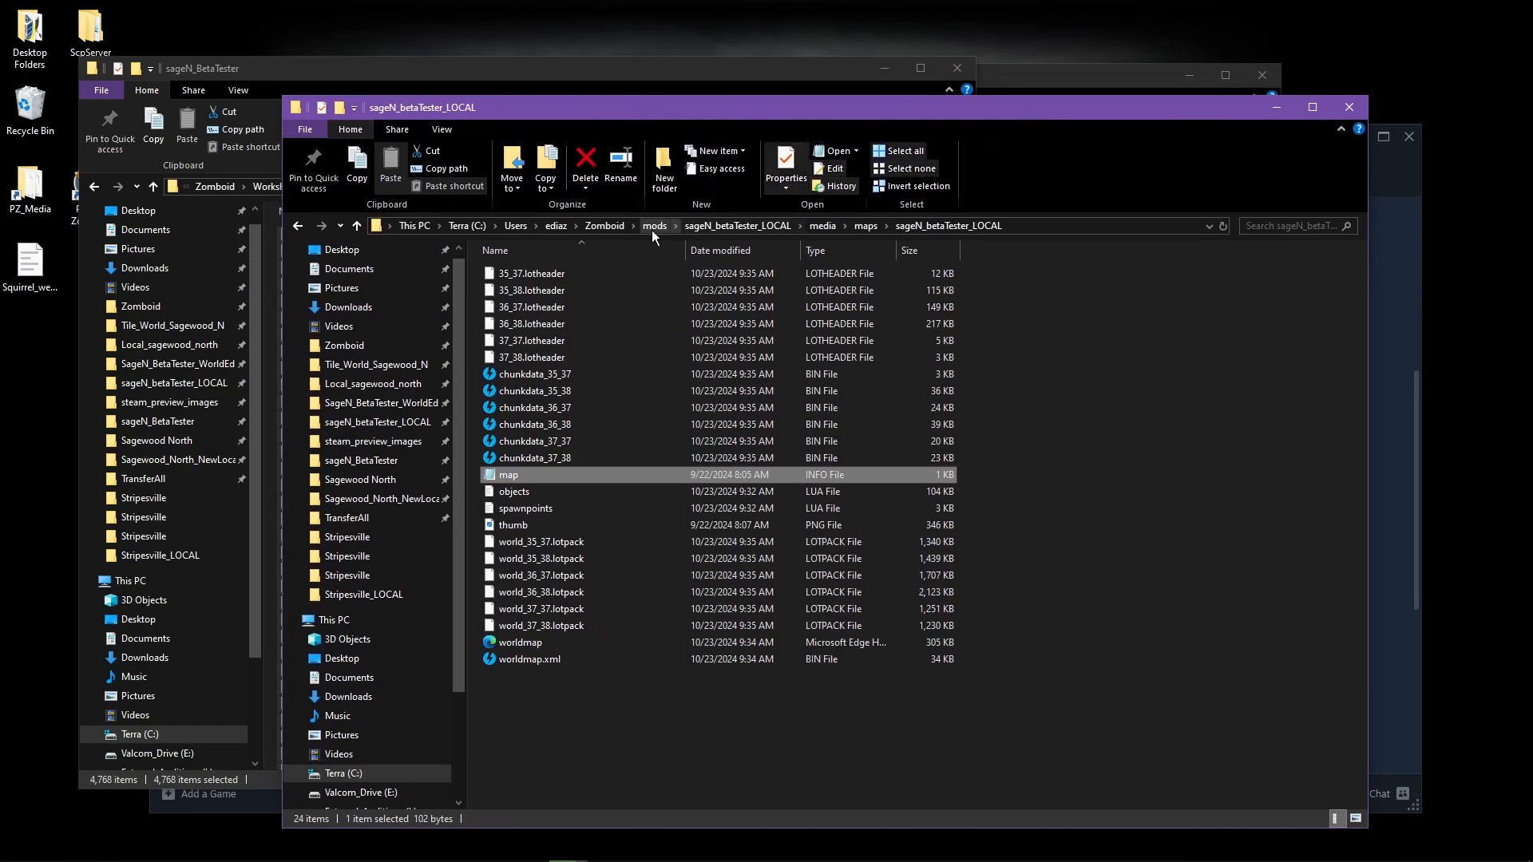
pyautogui.click(600, 226)
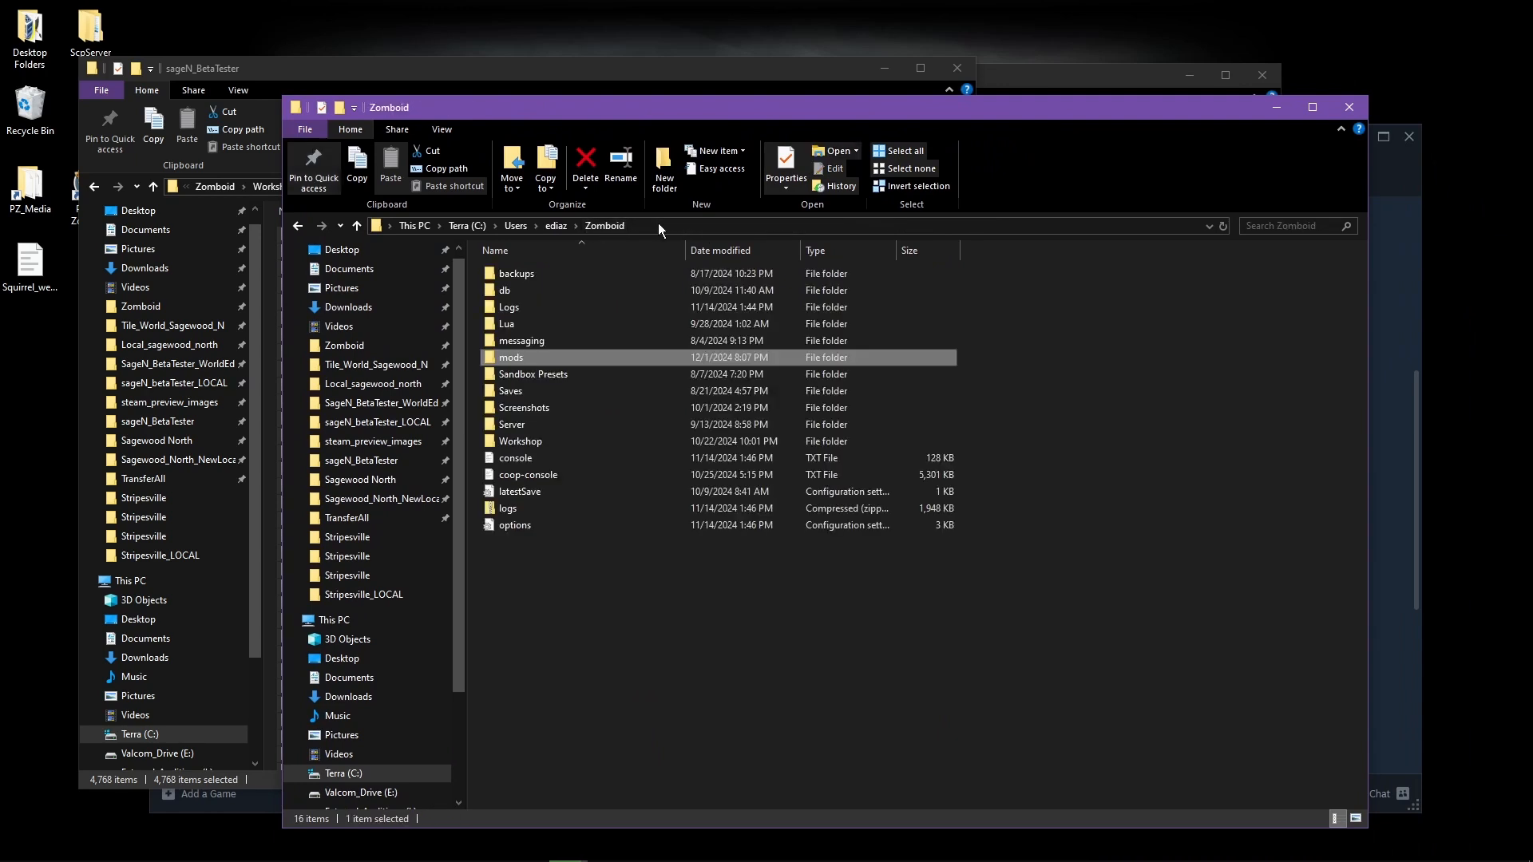
pyautogui.click(373, 404)
pyautogui.click(375, 423)
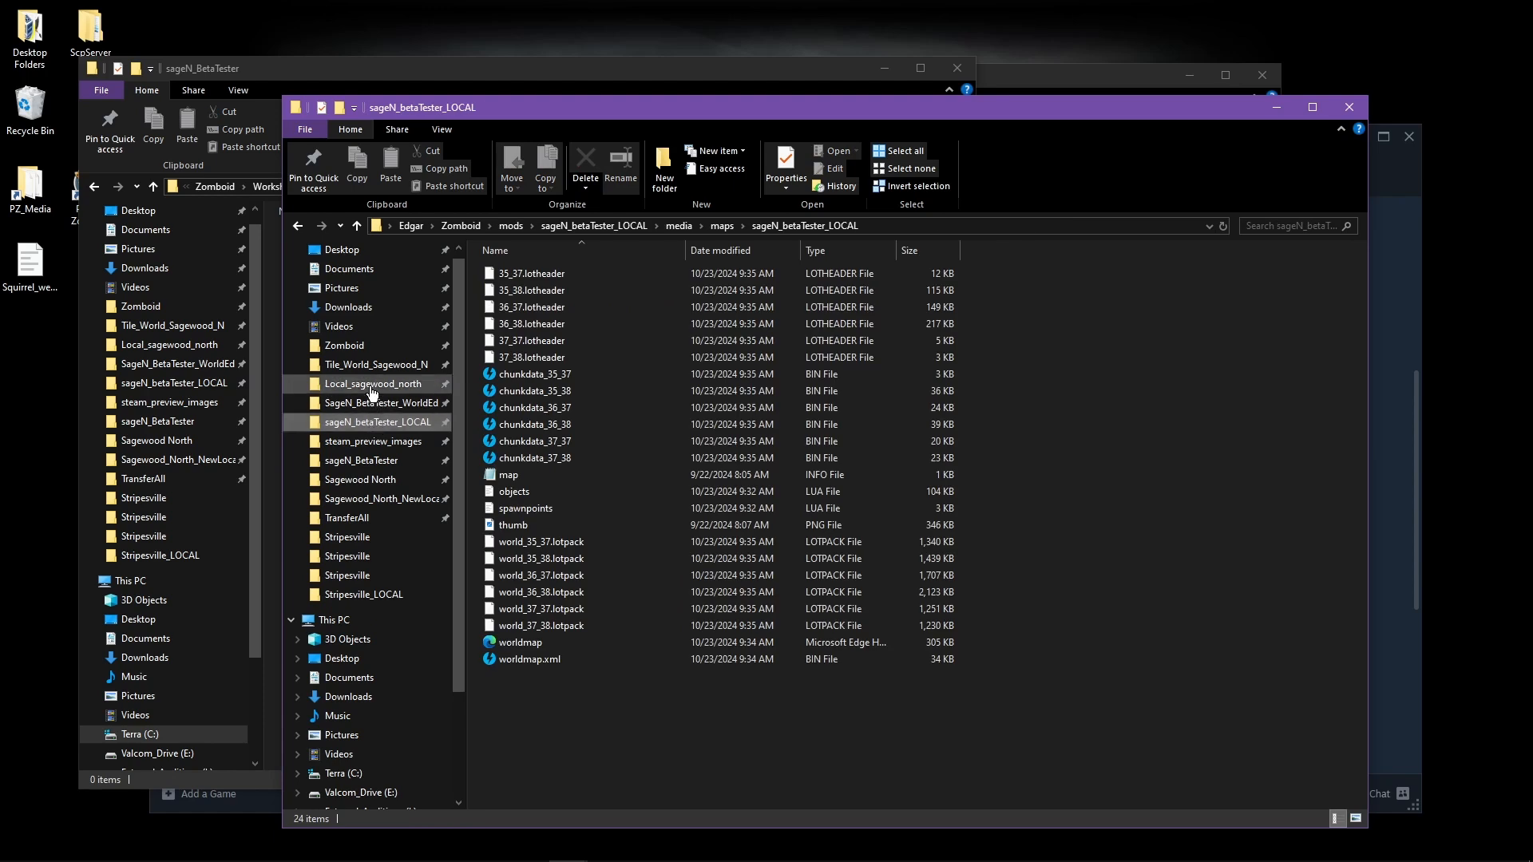
pyautogui.click(370, 406)
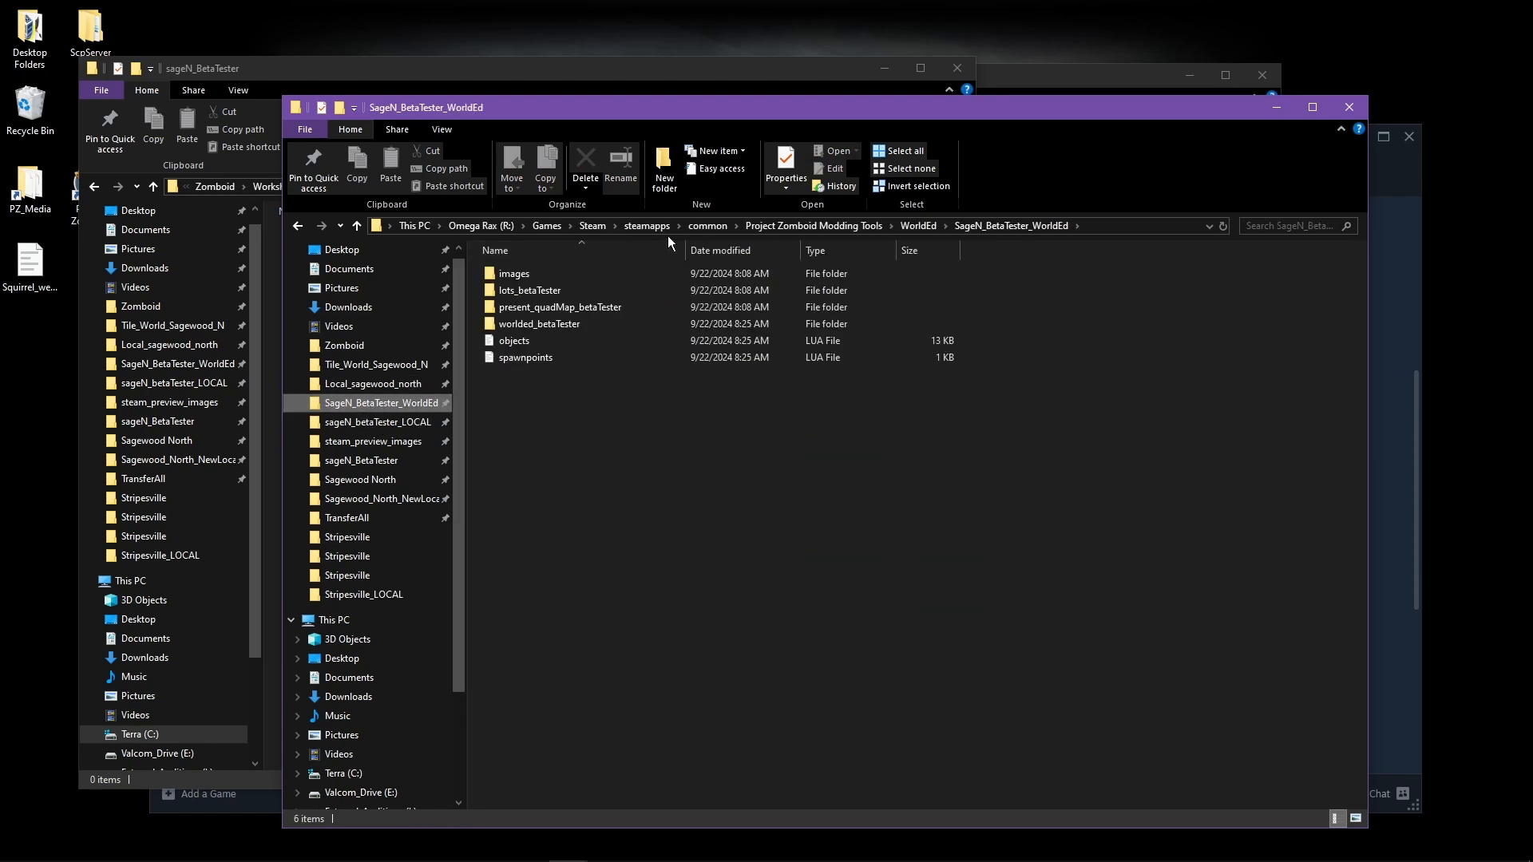
pyautogui.click(918, 226)
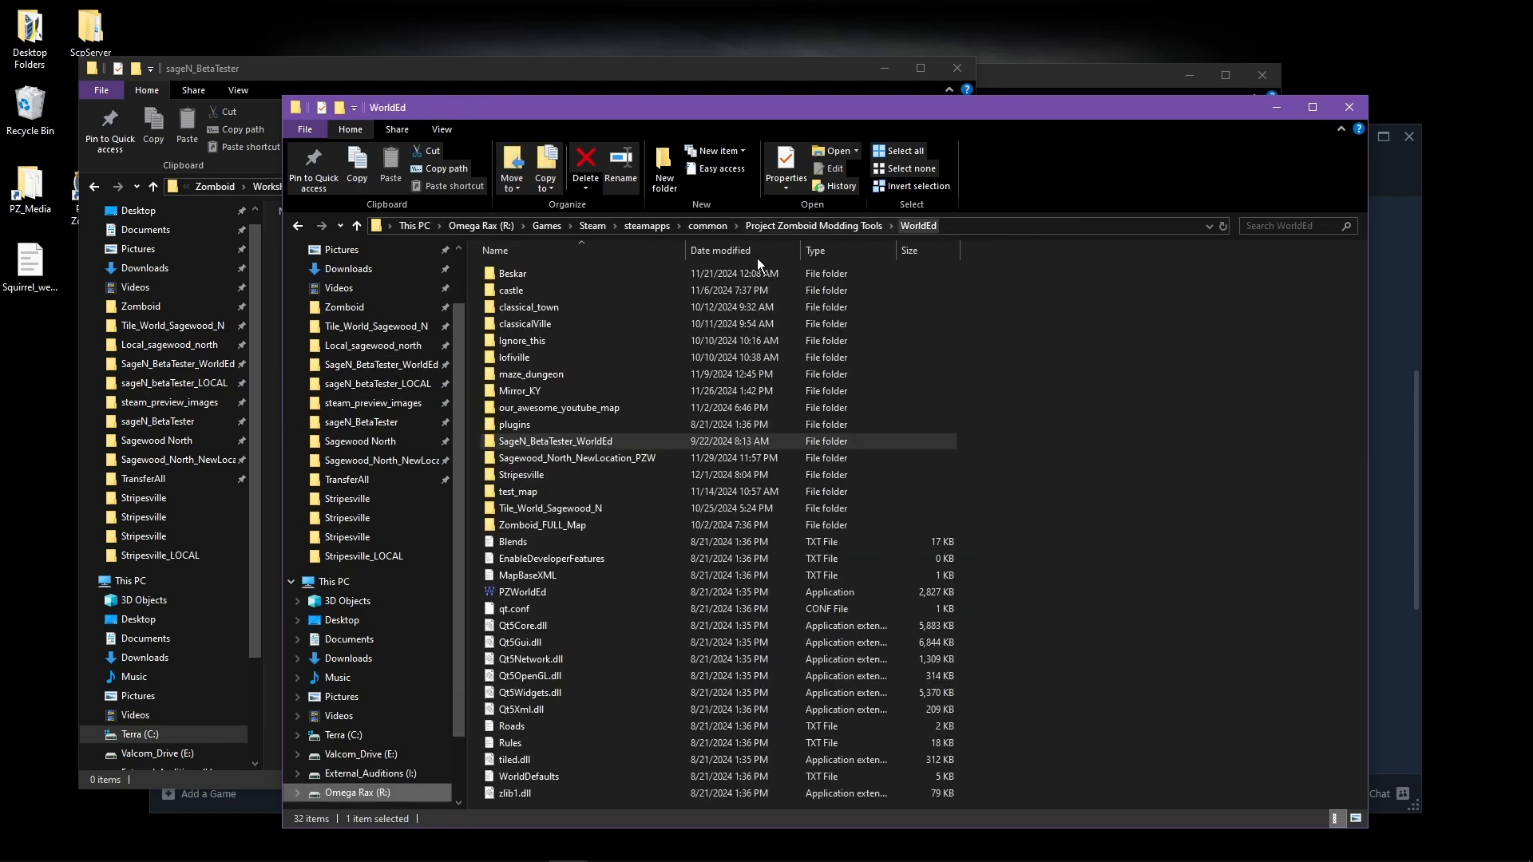
pyautogui.click(514, 475)
pyautogui.doubleClick(511, 472)
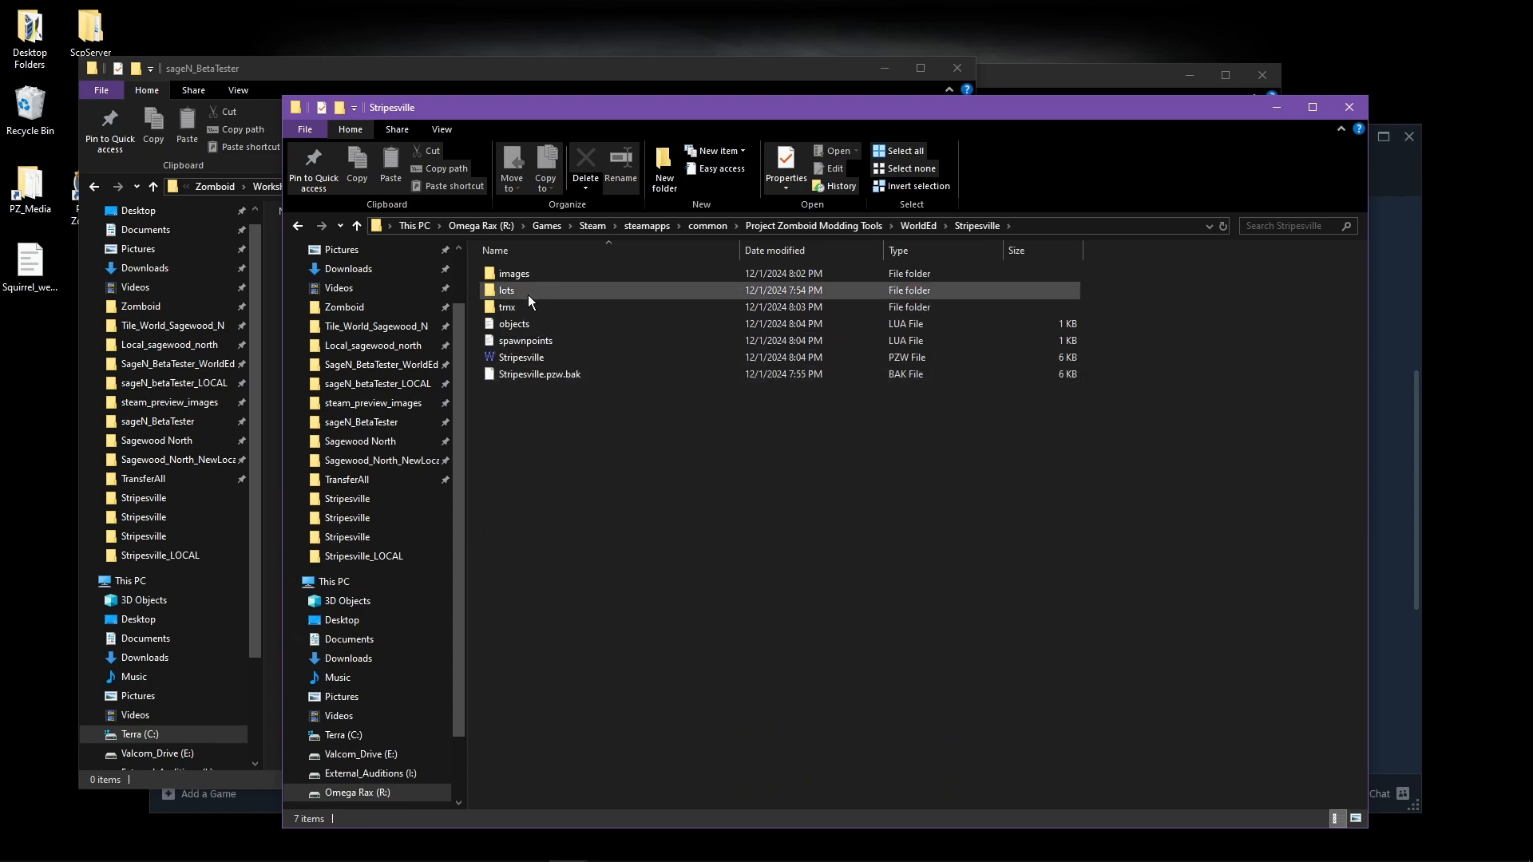
# - Copy the objects and spawnpoints files from the Stripesville project into the Workshop mod's sageN_BetaTester map folder
pyautogui.click(519, 341)
pyautogui.click(524, 323)
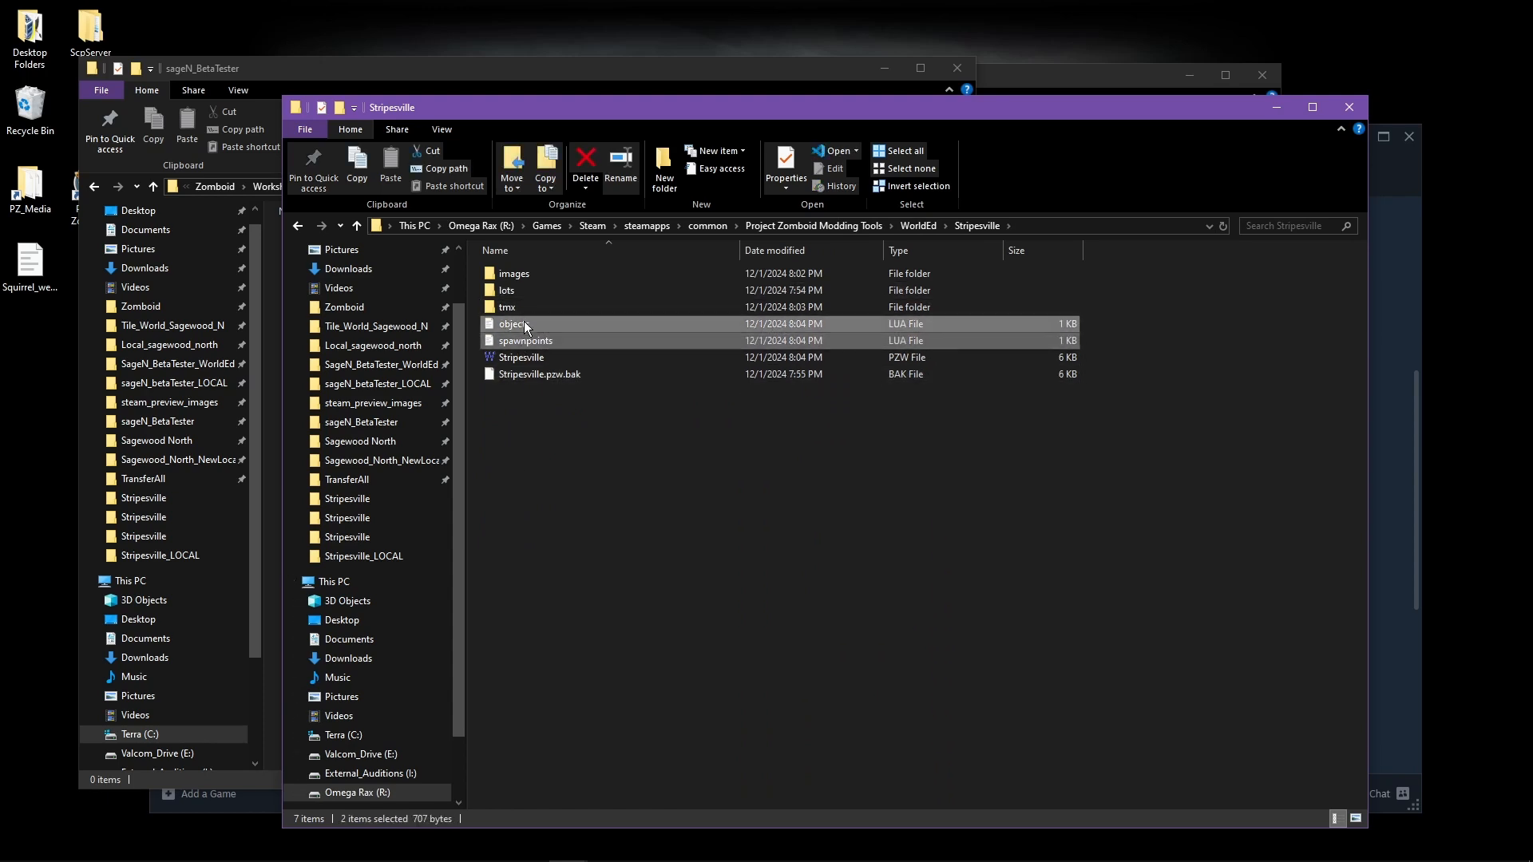
pyautogui.hotkey('ctrl', 'c')
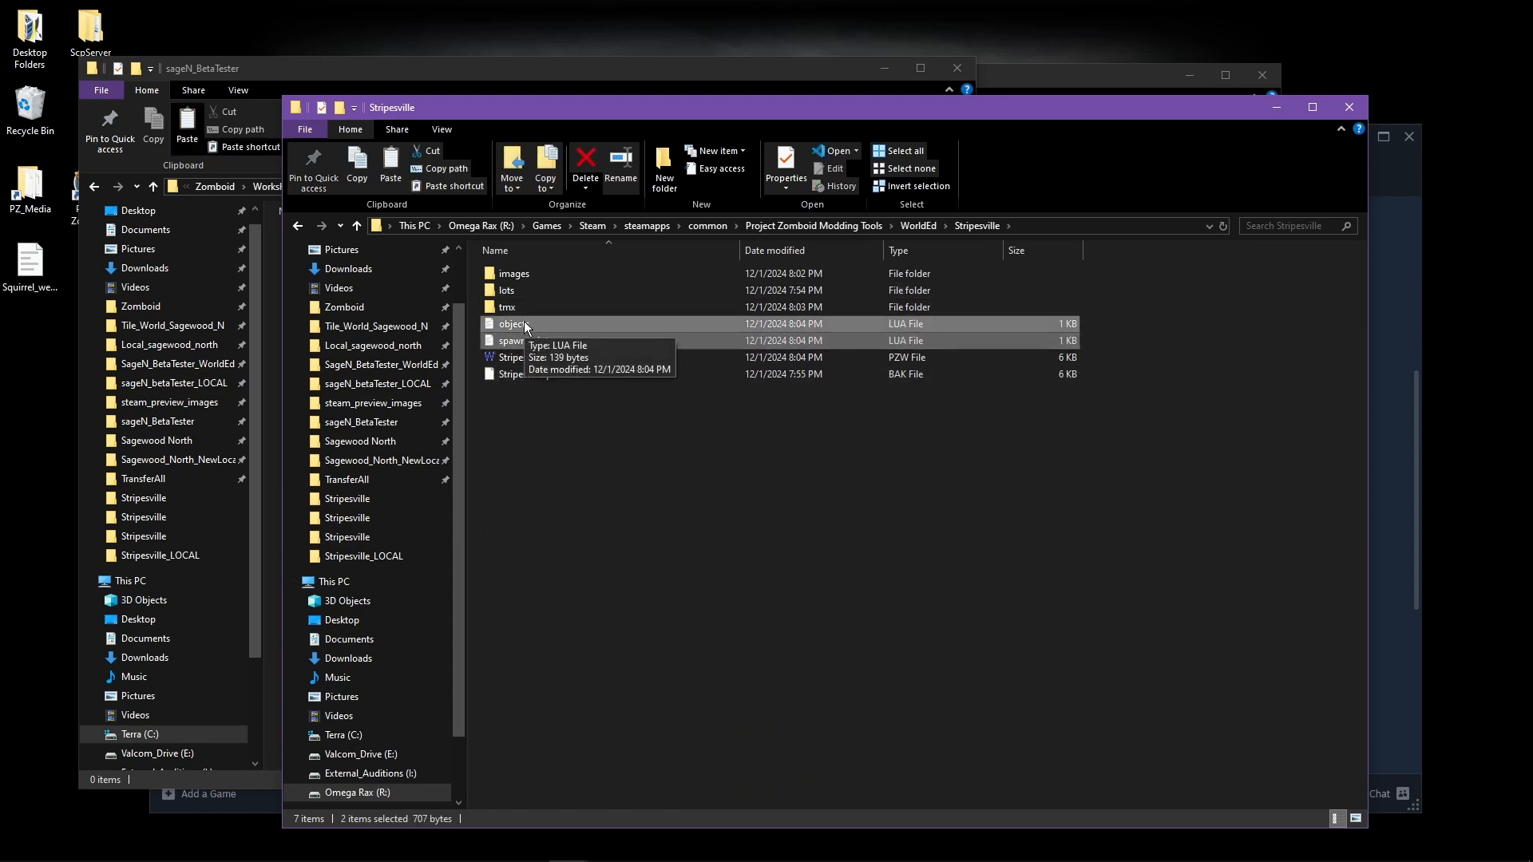
pyautogui.click(265, 60)
pyautogui.hotkey('ctrl', 'v')
pyautogui.click(1046, 486)
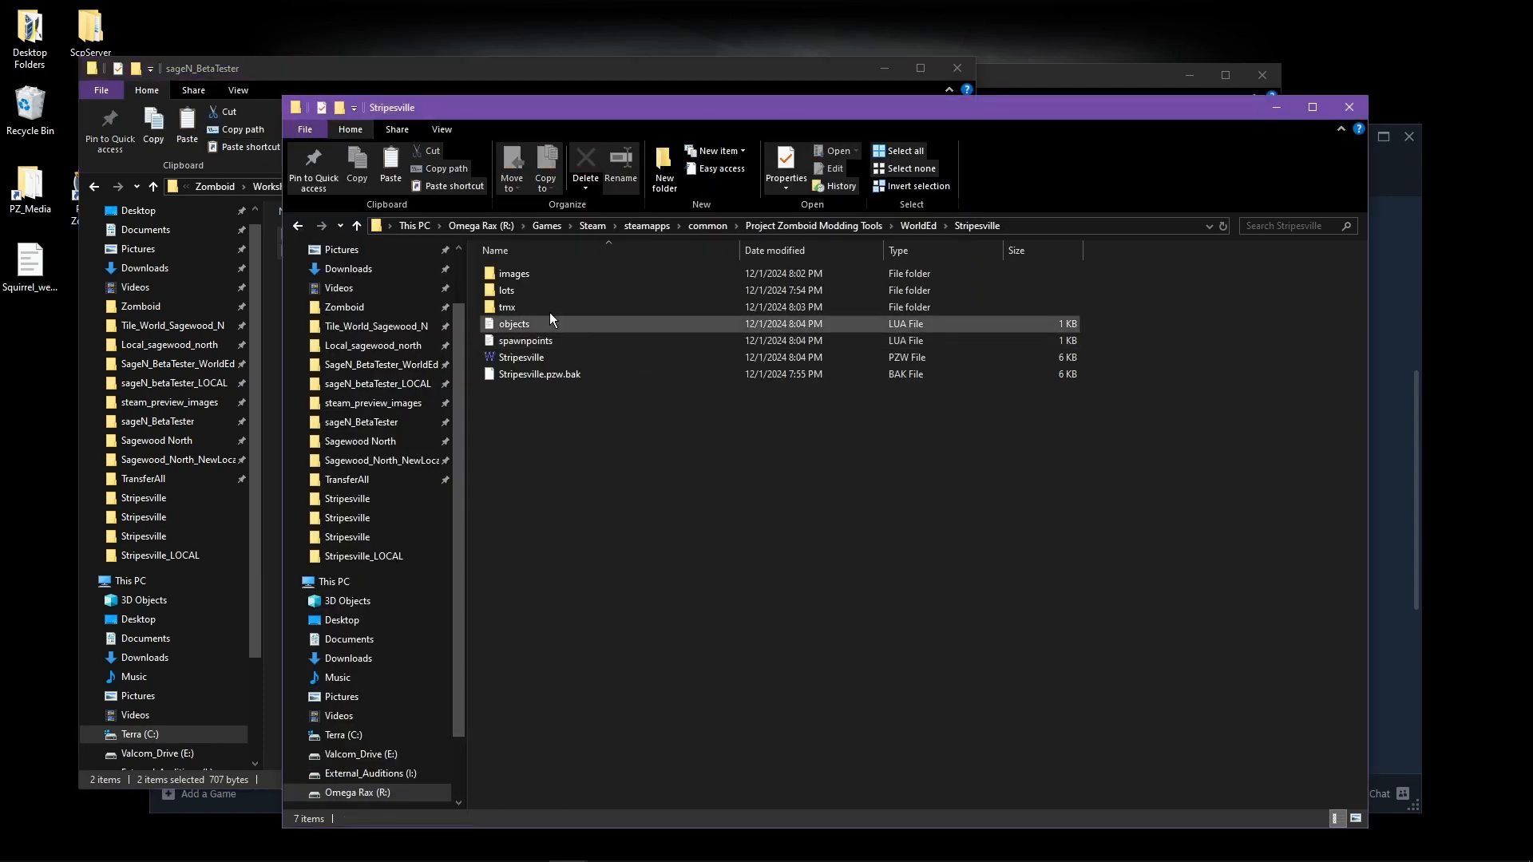
# - Copy all files from the Stripesville project's lots folder into the Workshop mod's sageN_BetaTester map folder
pyautogui.doubleClick(549, 291)
pyautogui.hotkey('ctrl', 'a')
pyautogui.hotkey('ctrl', 'c')
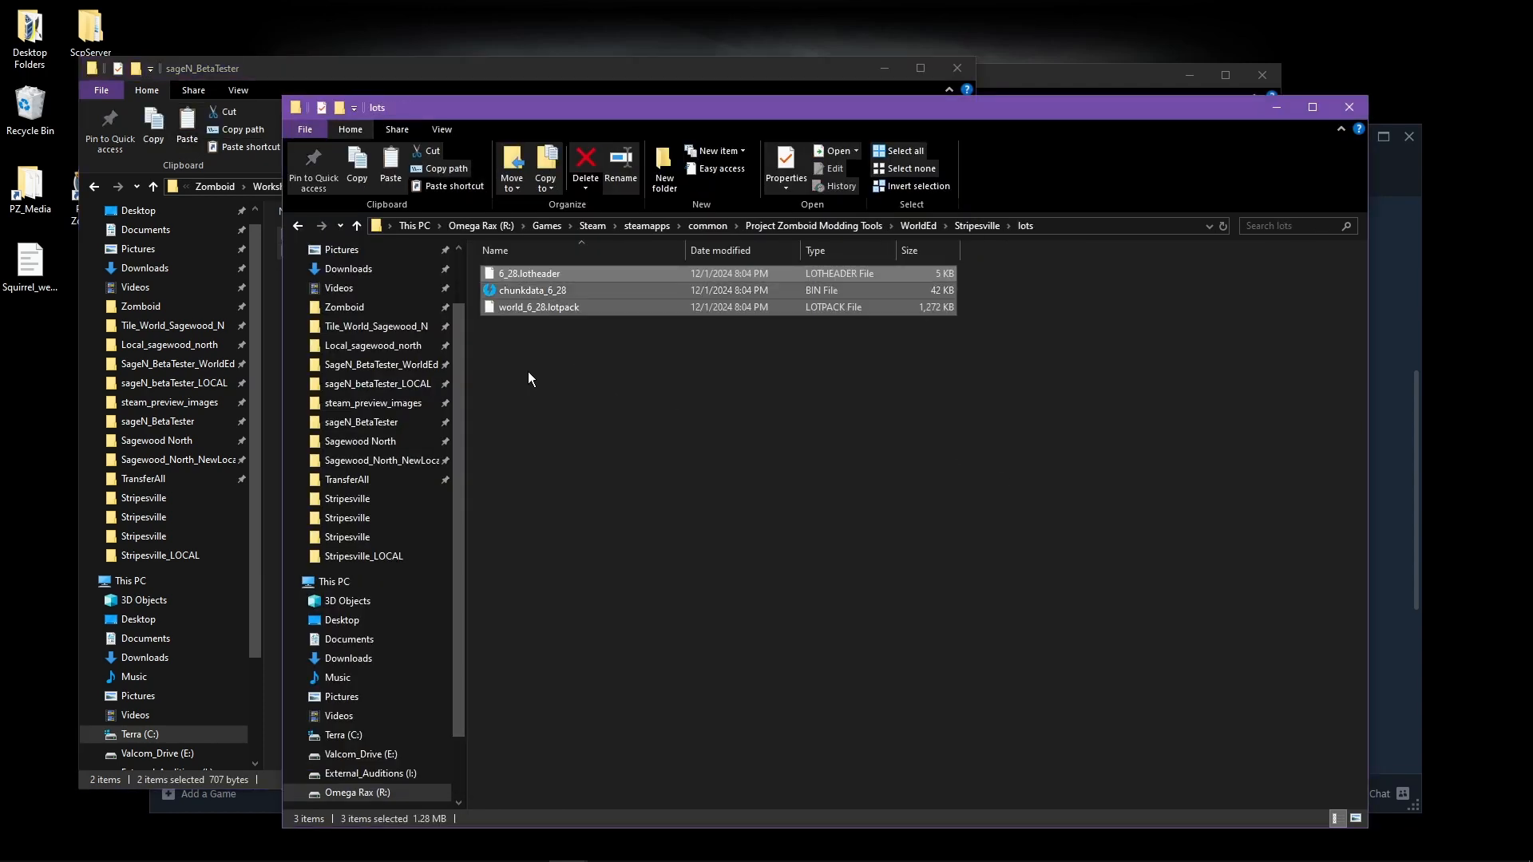
pyautogui.click(270, 327)
pyautogui.hotkey('ctrl', 'v')
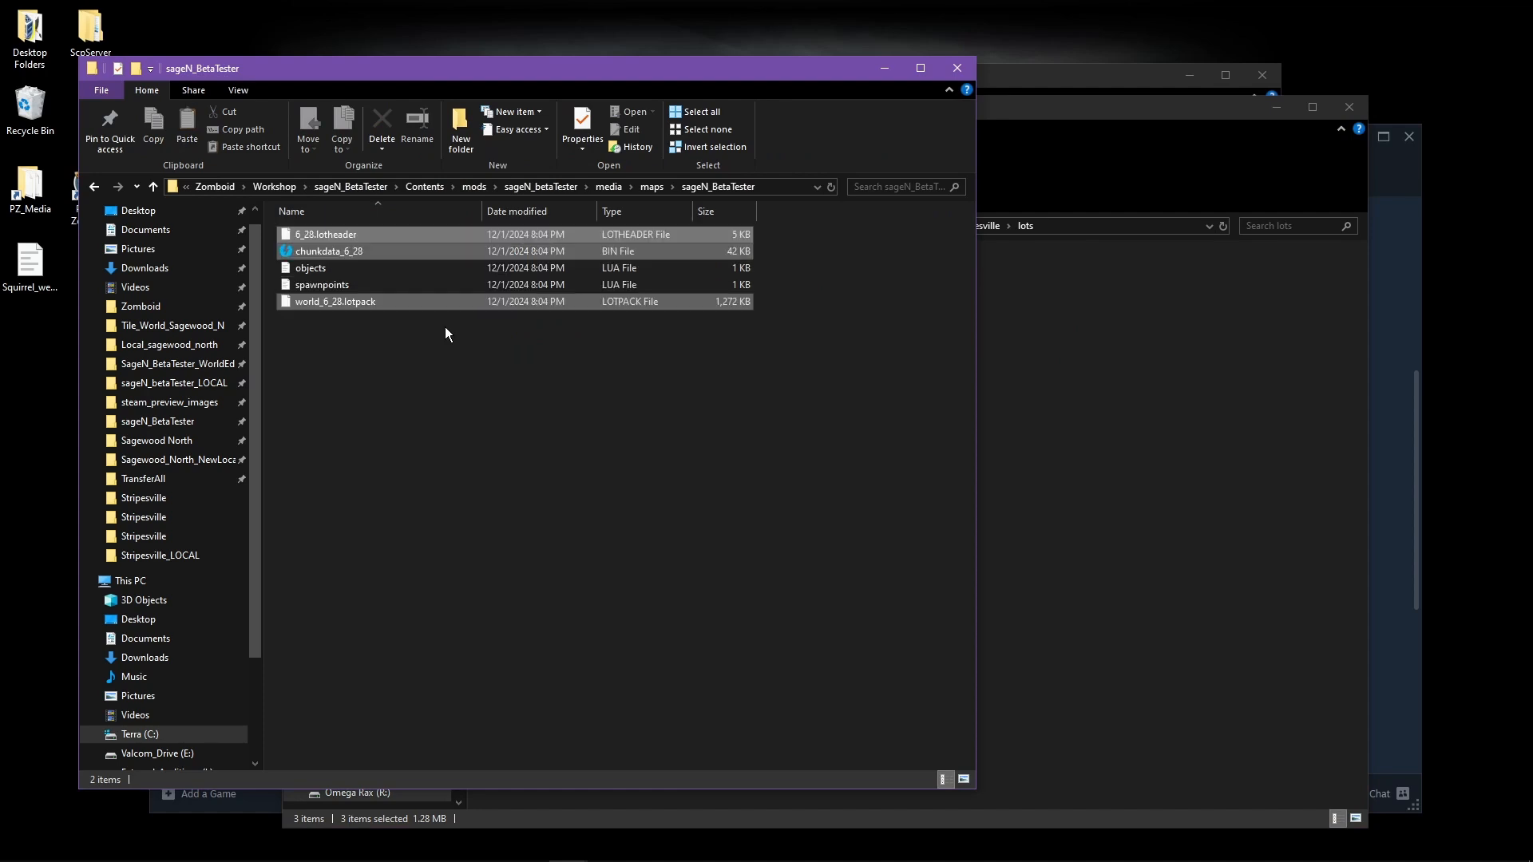
pyautogui.click(375, 365)
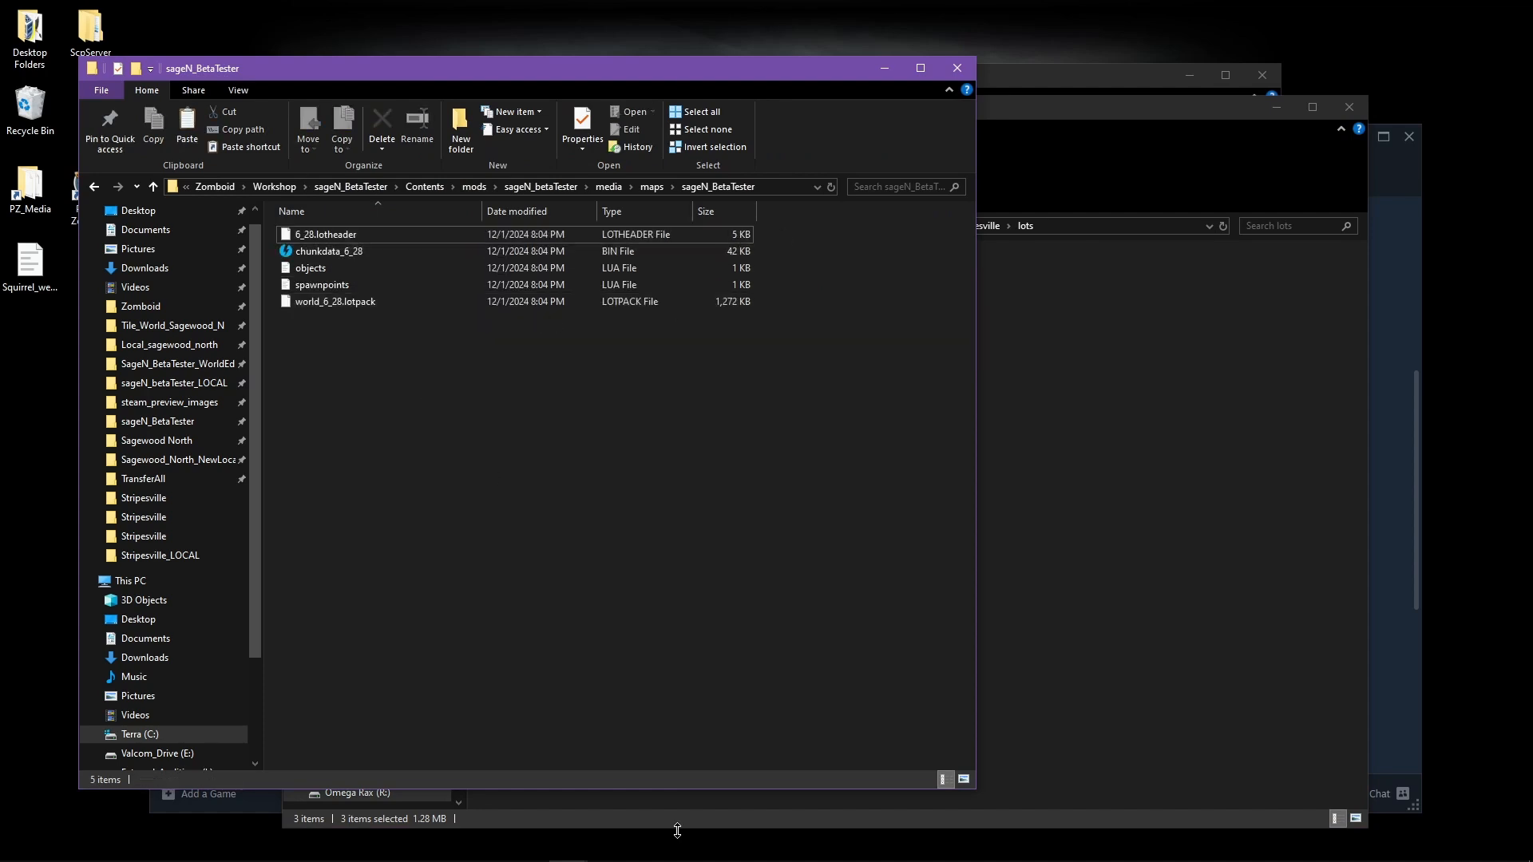
# - Relaunch Project Zomboid, try to update the sageN_BetaTester Workshop item, and switch back to its map folder in File Explorer
pyautogui.moveTo(677, 861)
pyautogui.moveTo(530, 75); pyautogui.dragTo(640, 49)
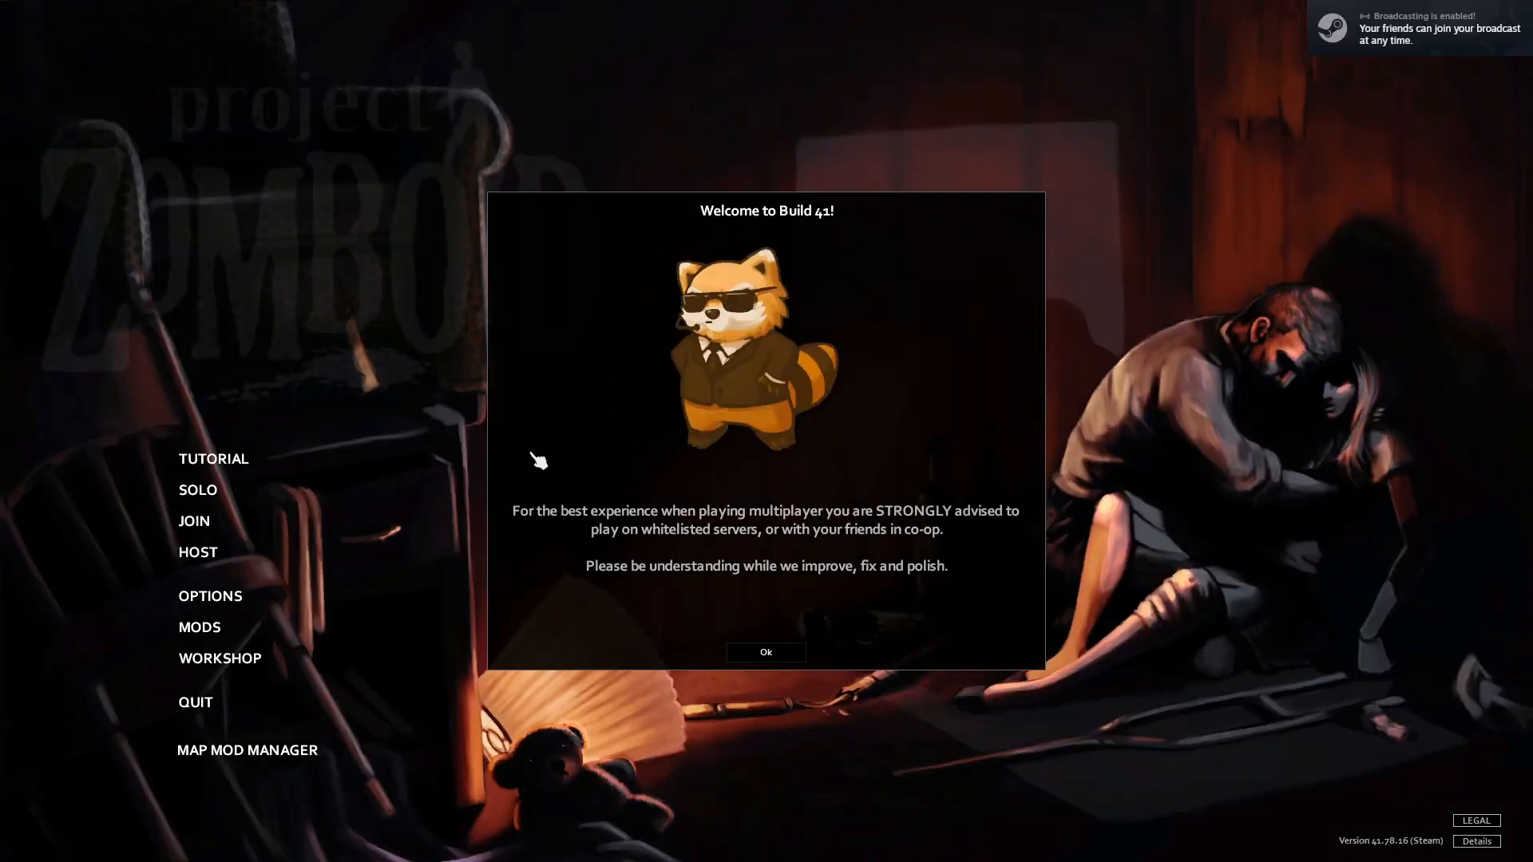
pyautogui.click(215, 667)
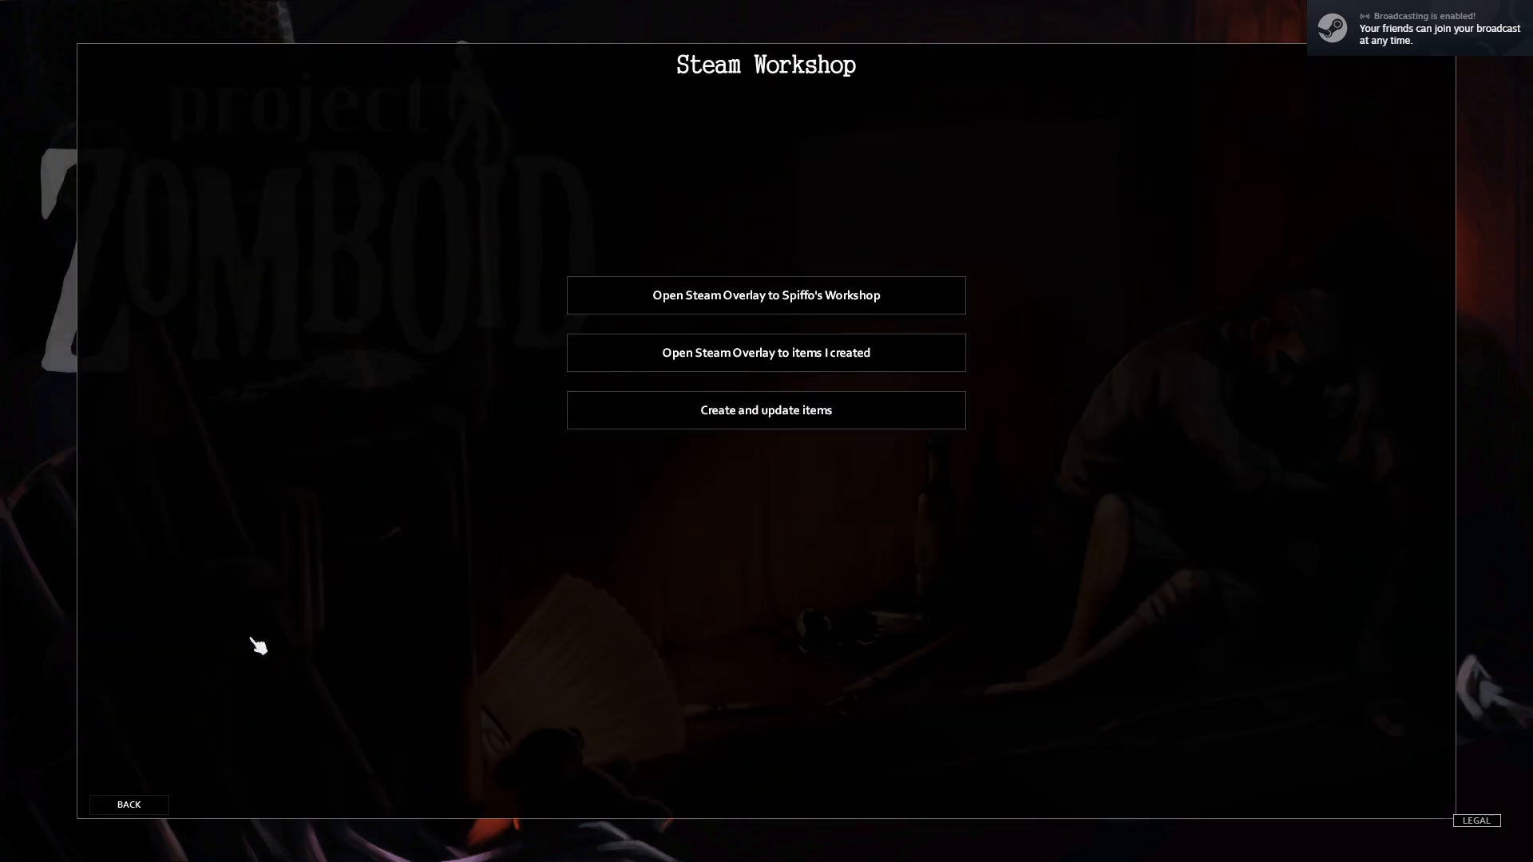
pyautogui.click(732, 403)
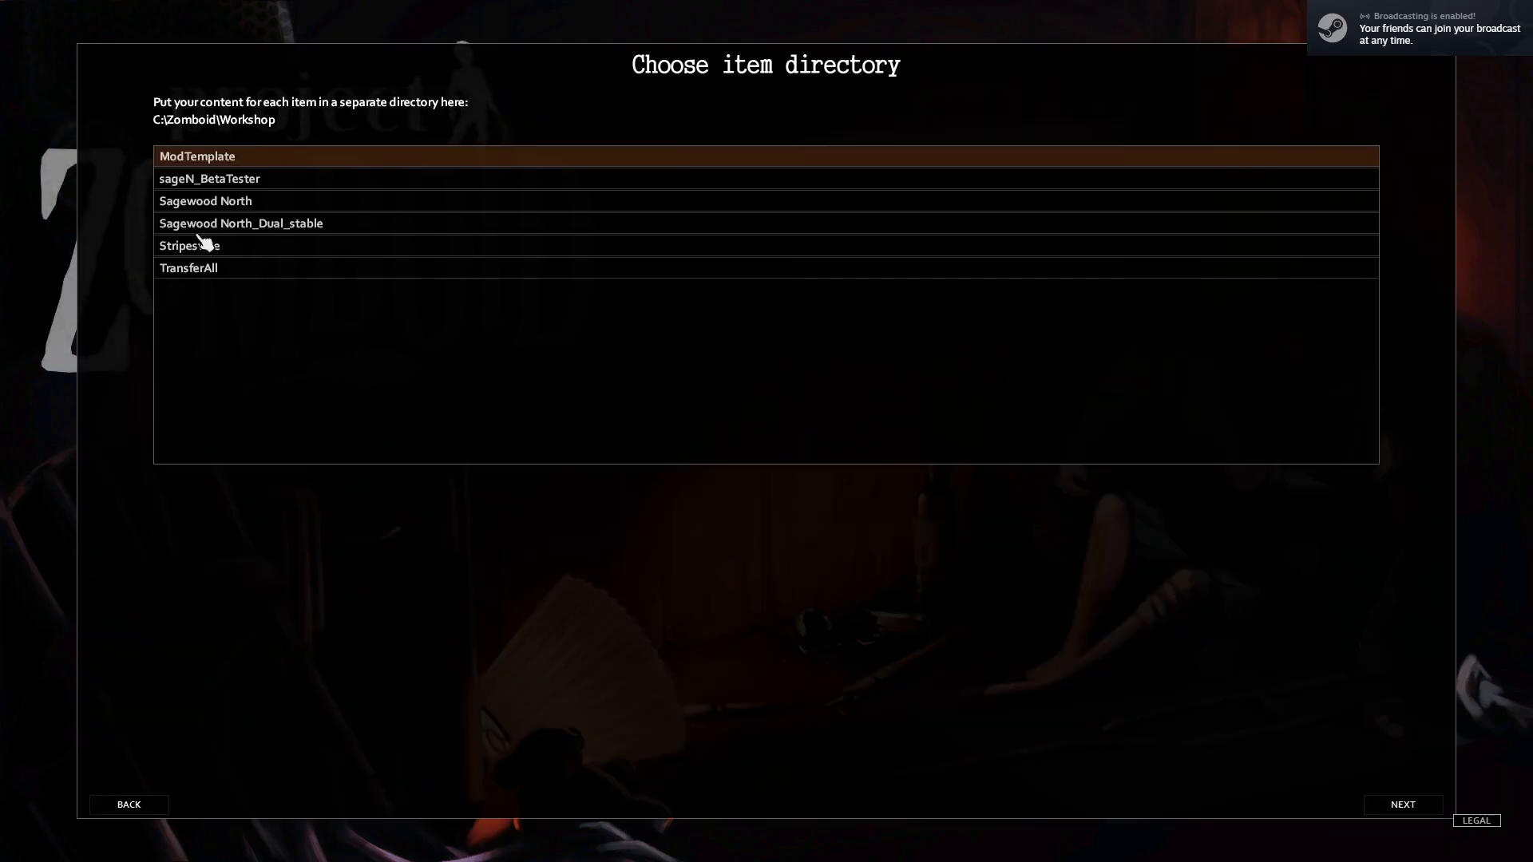
pyautogui.click(210, 182)
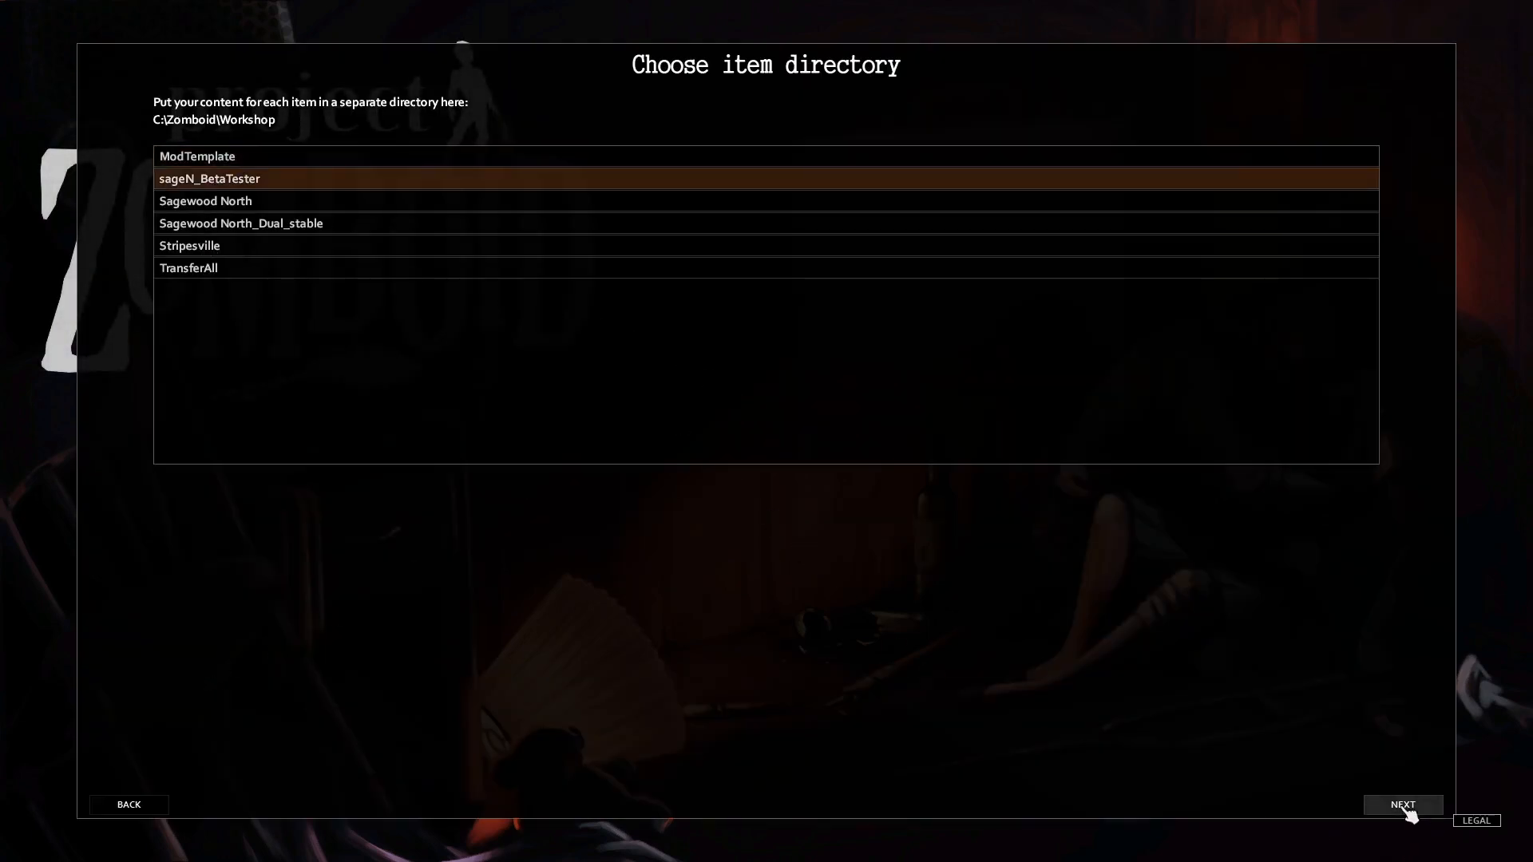
pyautogui.click(1405, 806)
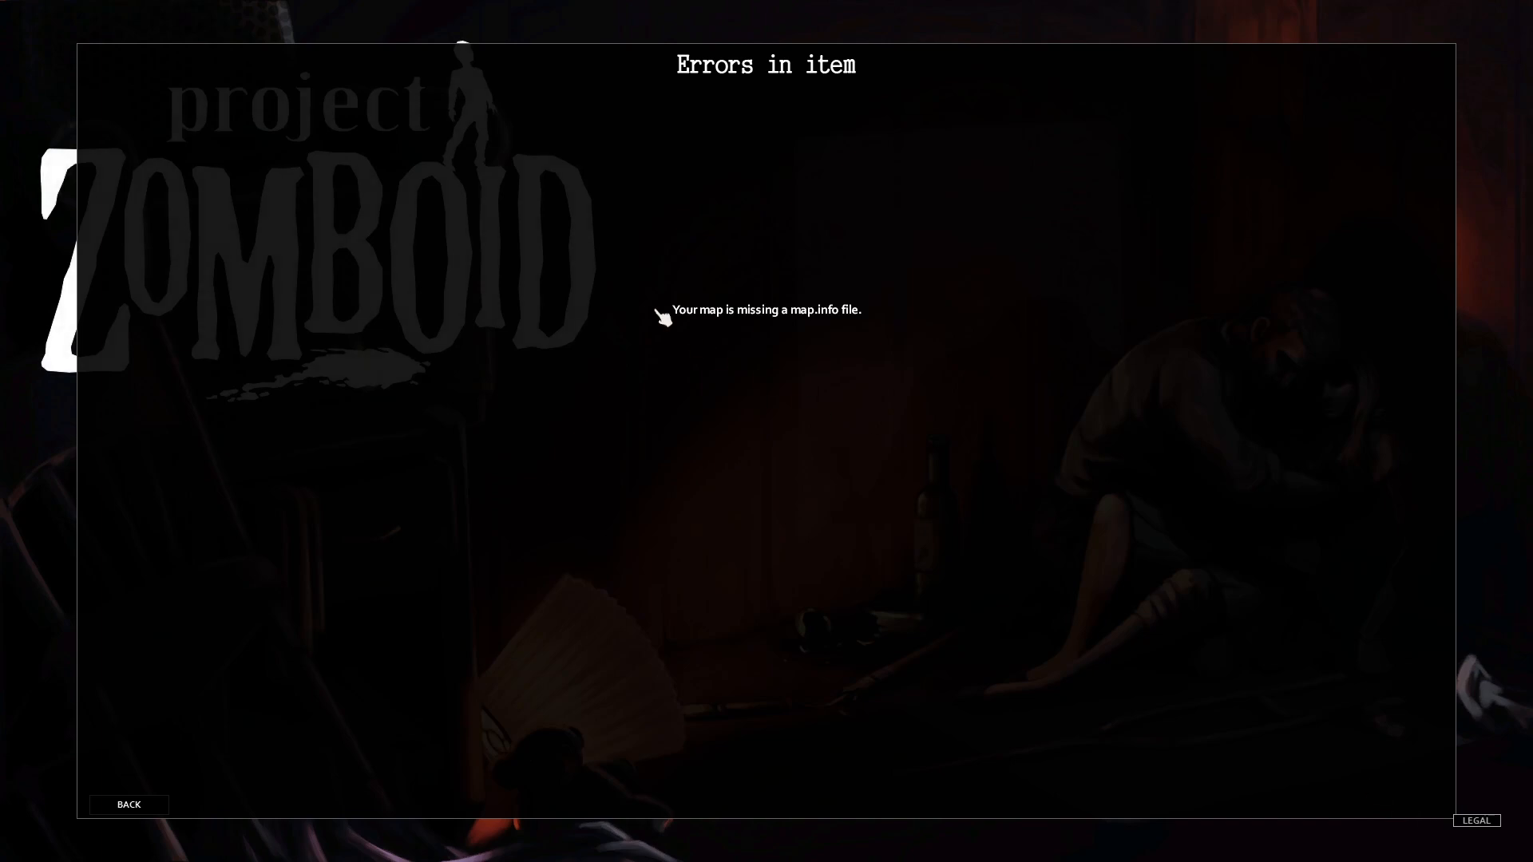
pyautogui.hotkey('alt', 'Tab')
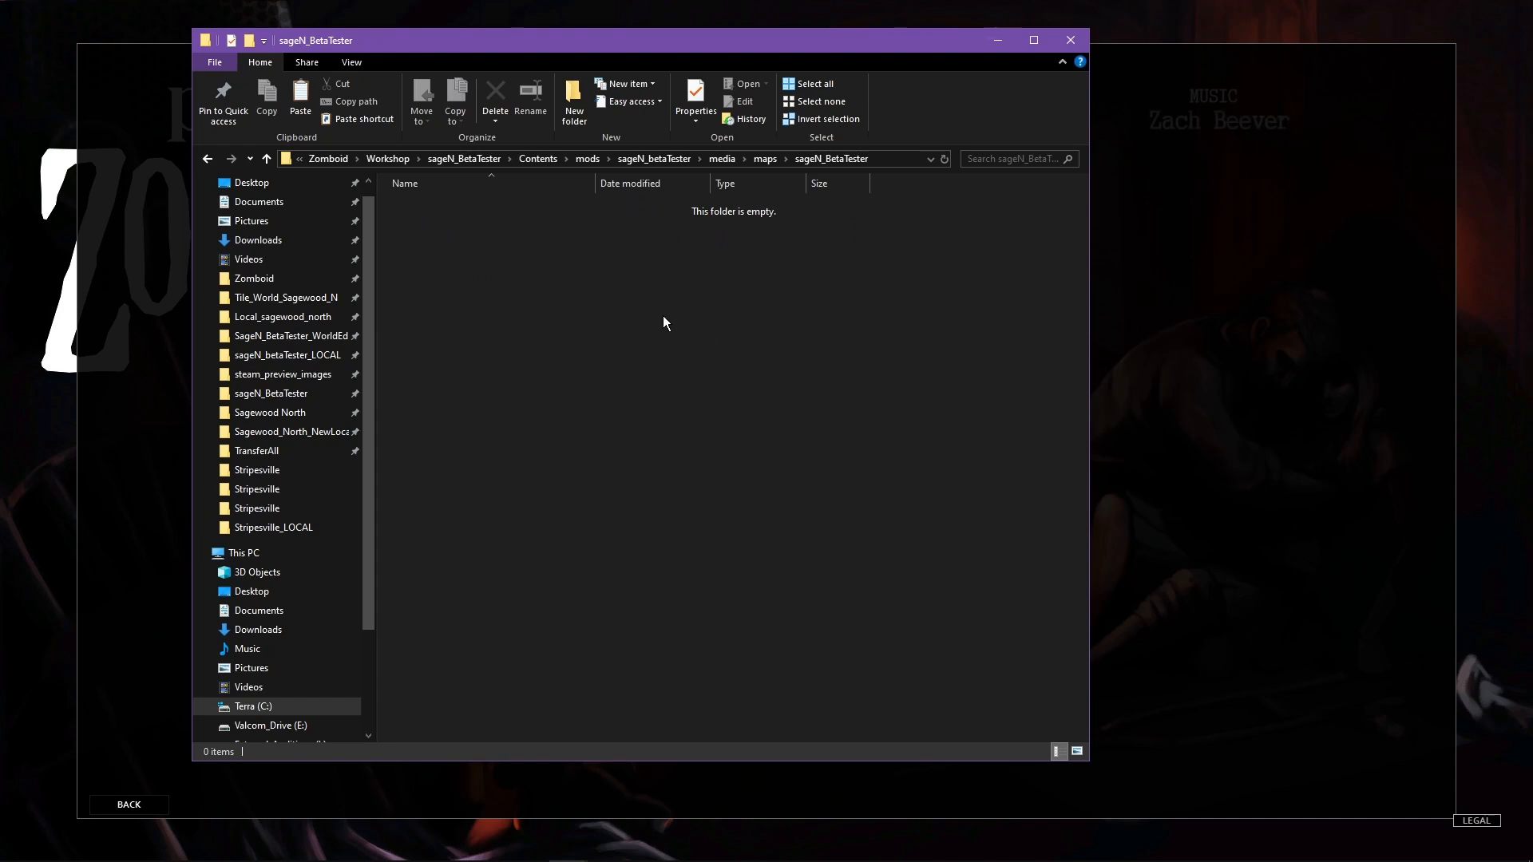
# - Paste the Stripesville lotheader, chunkdata, lotpack, objects and spawnpoints files into the empty sageN_BetaTester map folder
pyautogui.hotkey('ctrl', 'v')
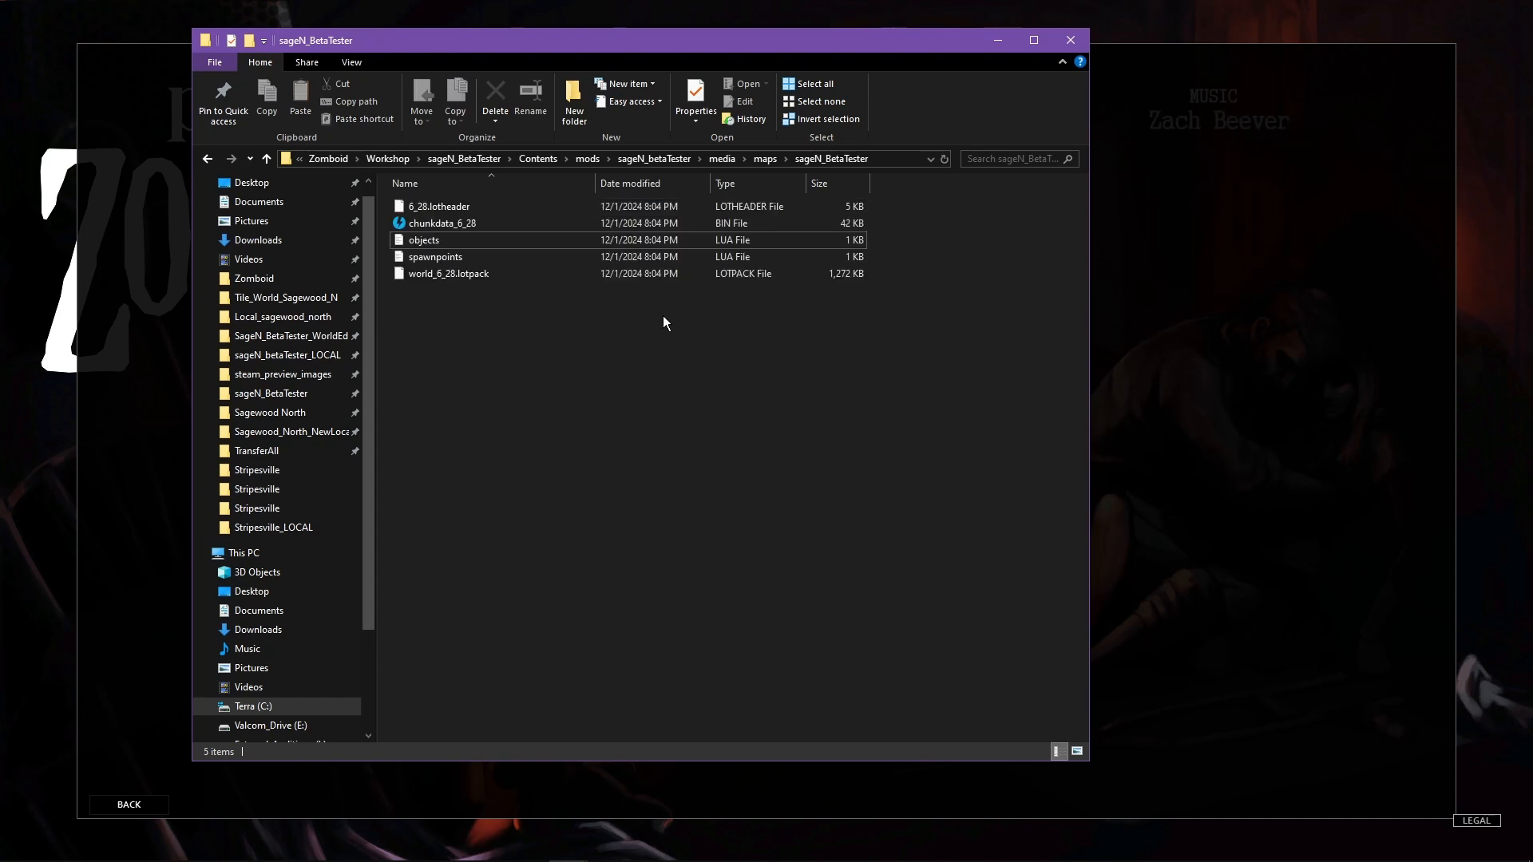
pyautogui.moveTo(284, 854)
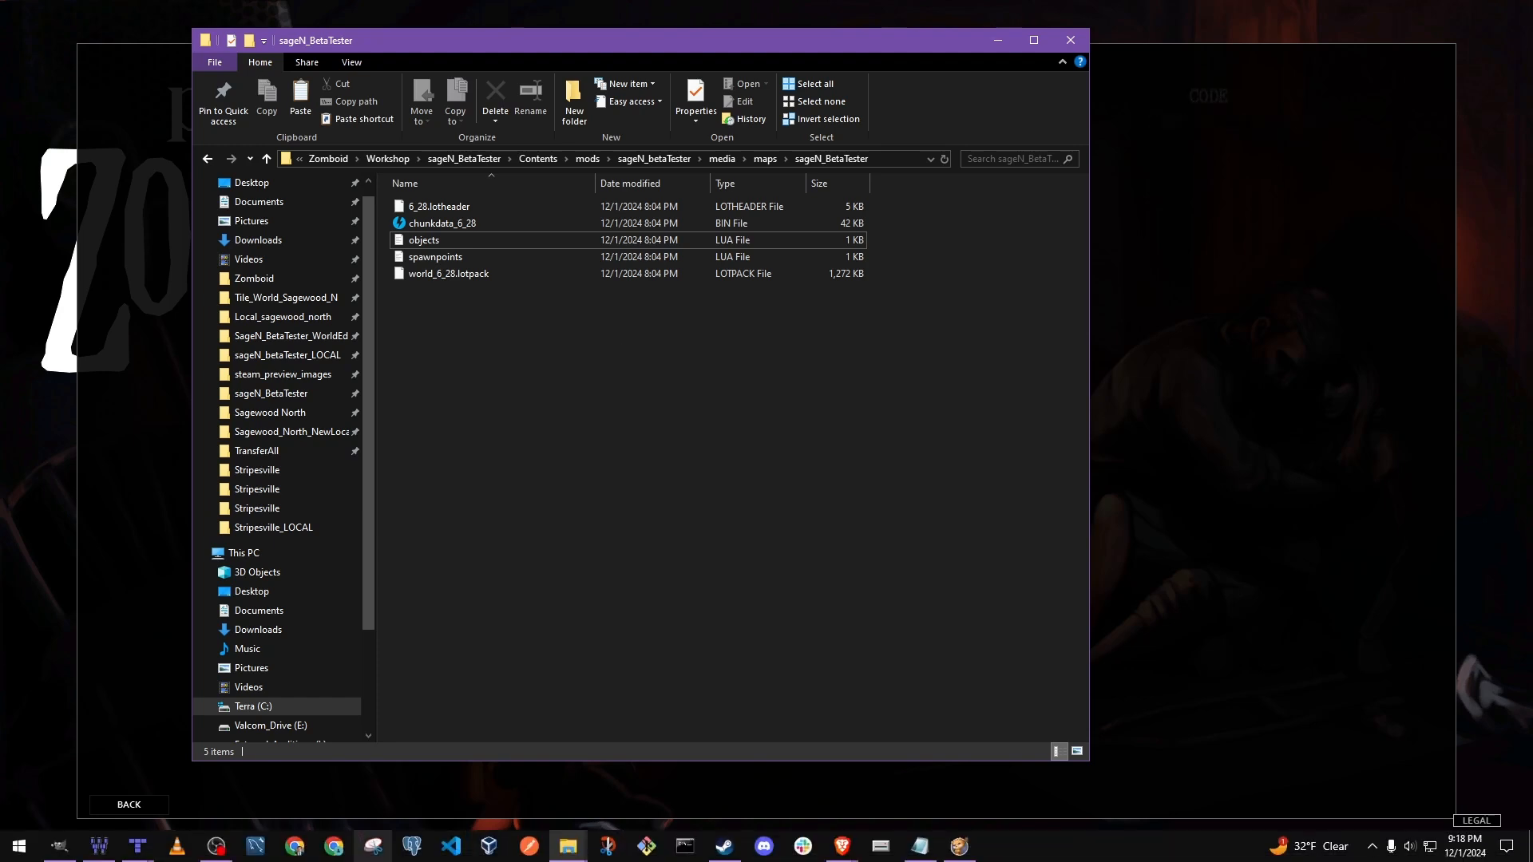
pyautogui.click(568, 846)
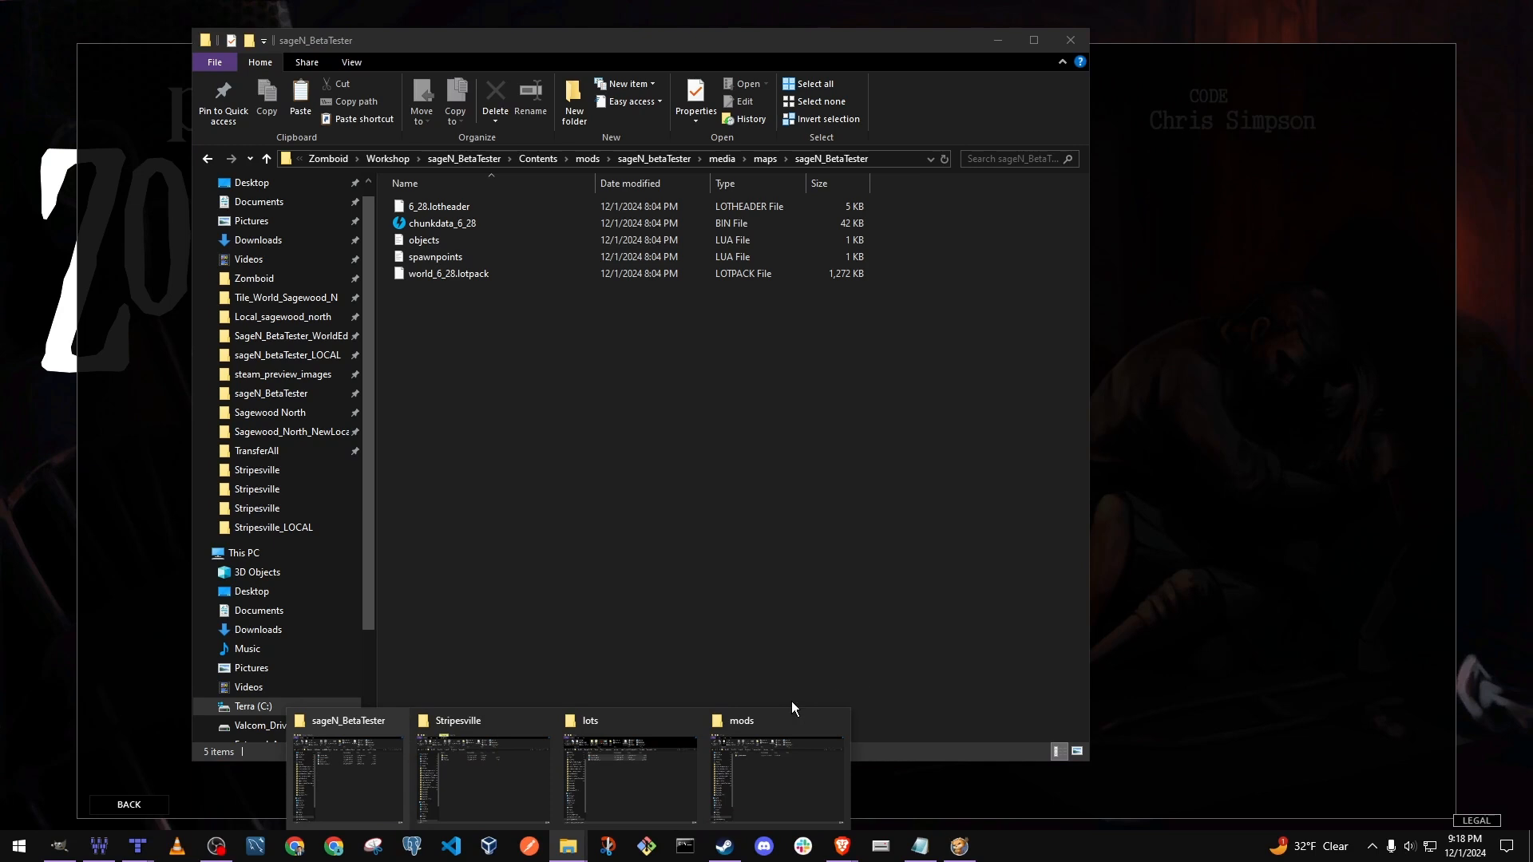
pyautogui.click(345, 777)
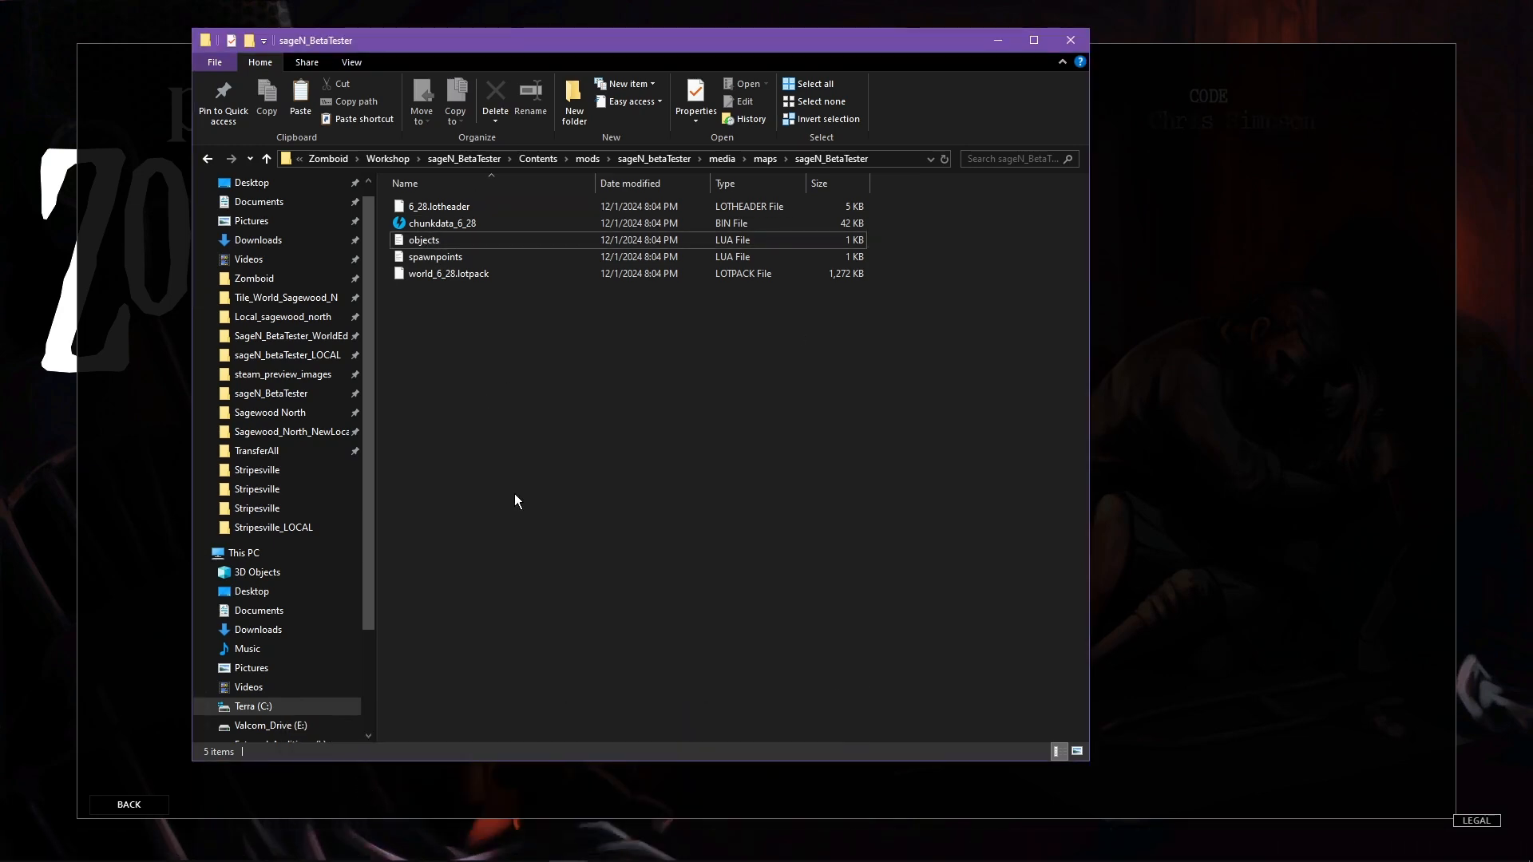
# - Switch to the file window showing the Stripesville lots folder and browse to This PC
pyautogui.click(568, 846)
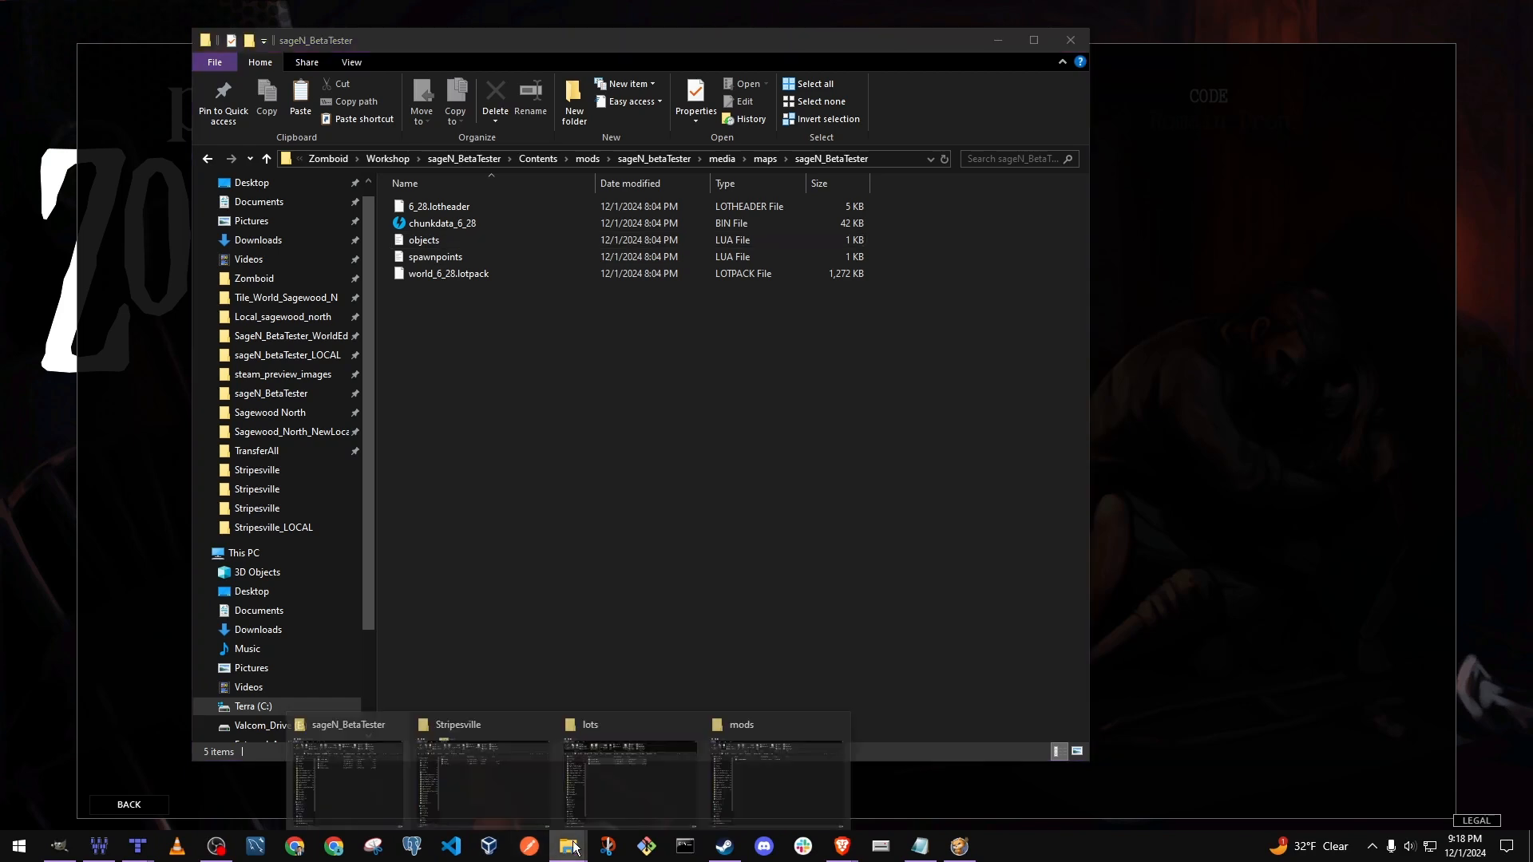
pyautogui.click(646, 770)
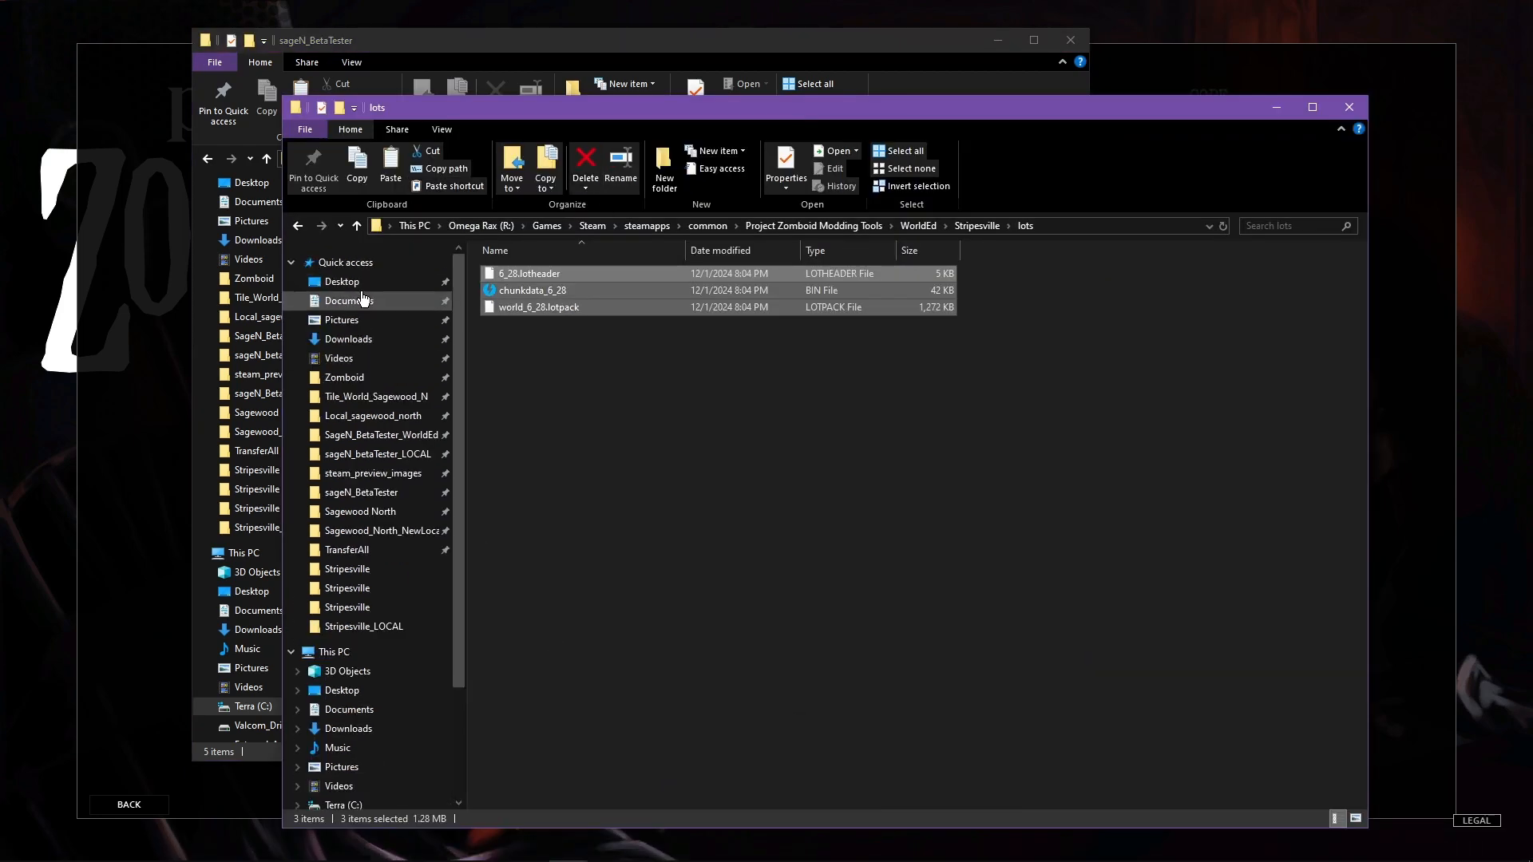
pyautogui.scroll(-2, 375, 268)
pyautogui.click(366, 582)
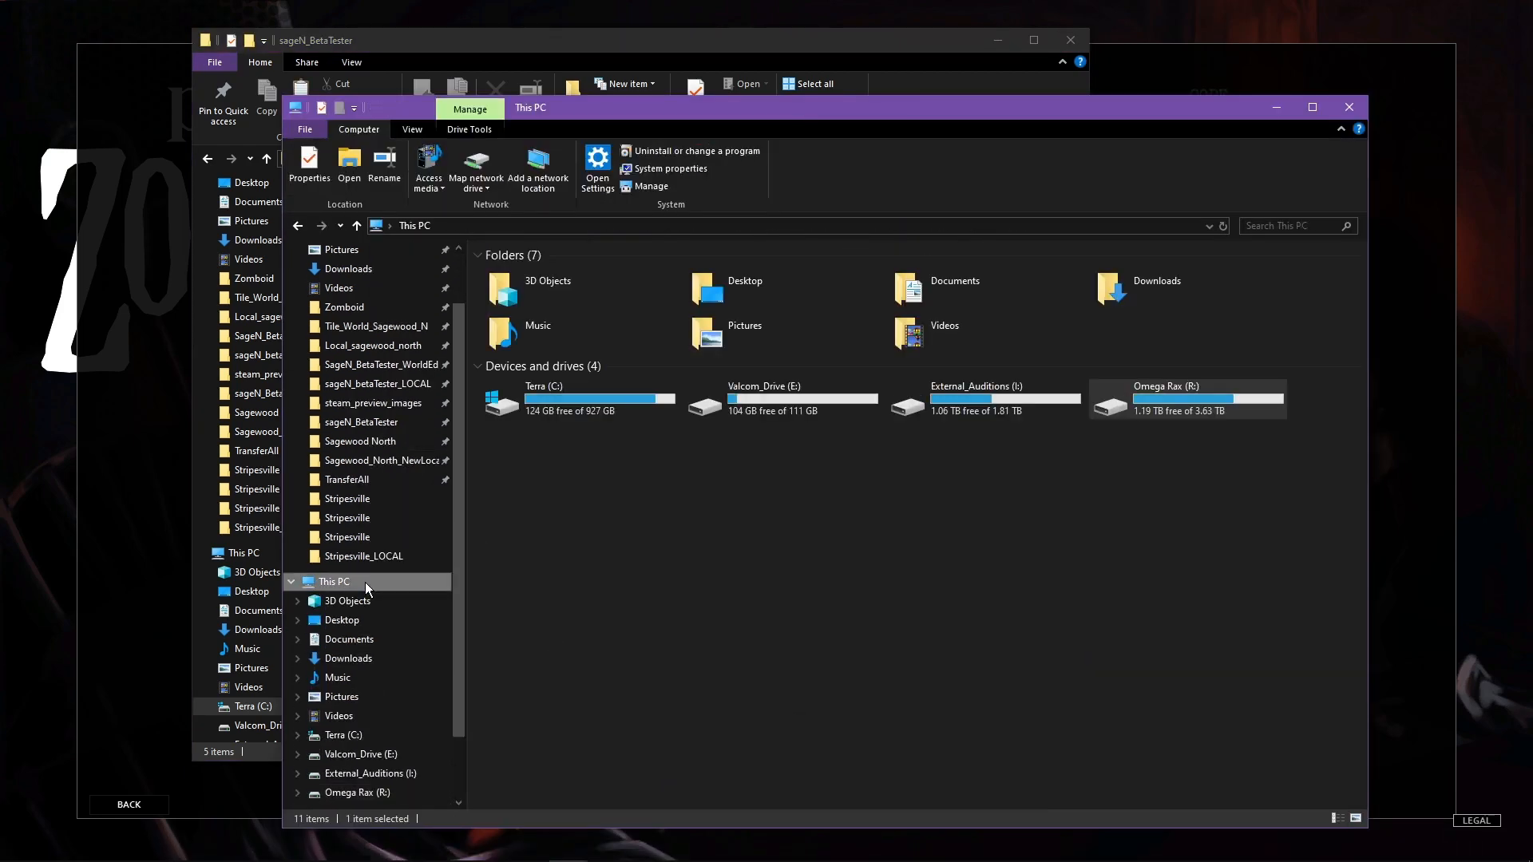
# - Switch back to Project Zomboid and exit the Workshop item update to the main menu
pyautogui.click(1294, 4)
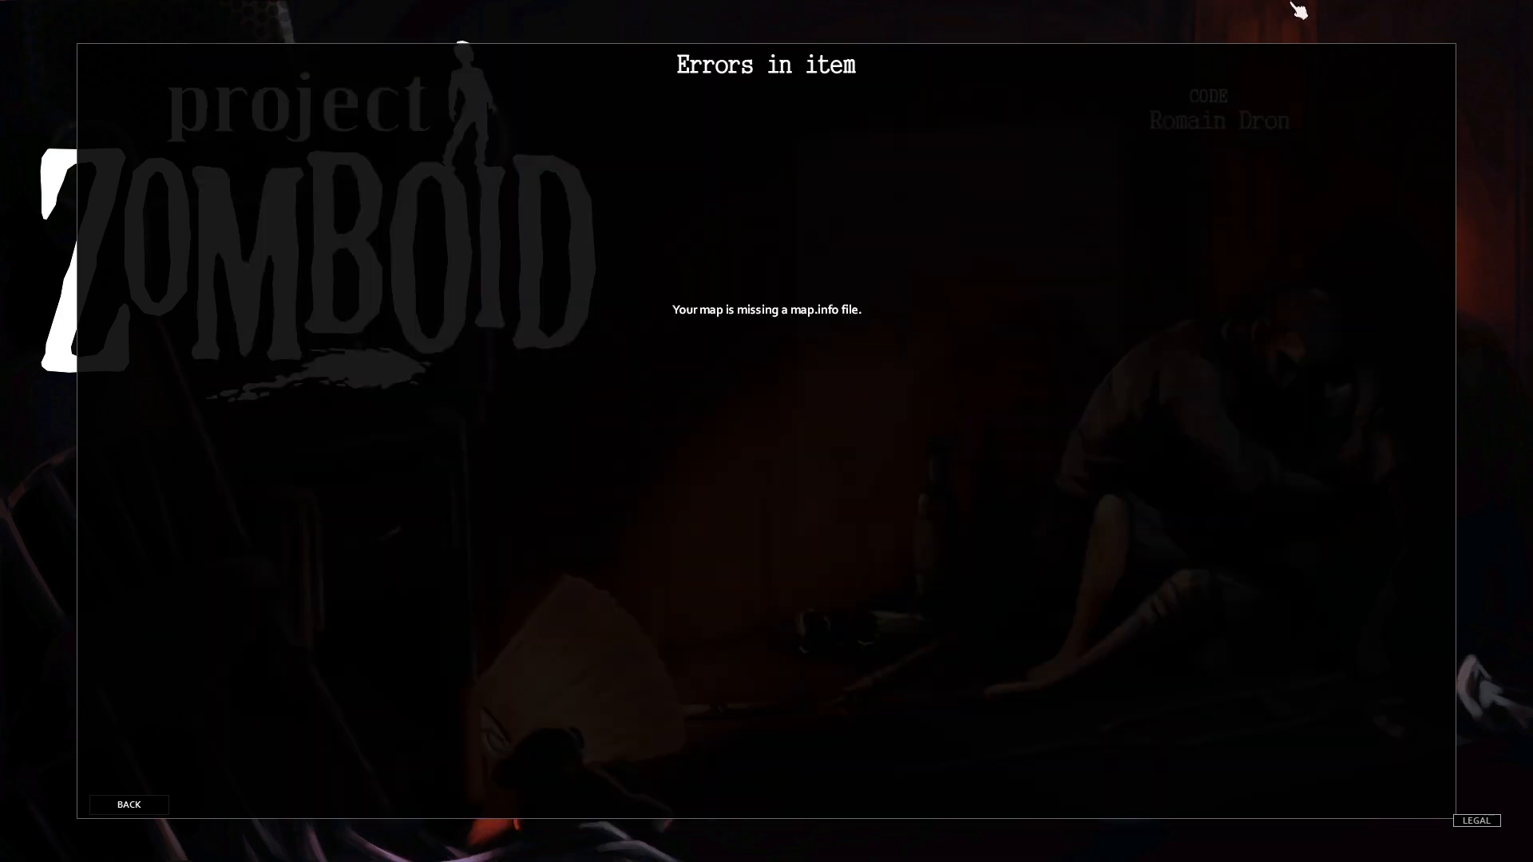
pyautogui.click(125, 811)
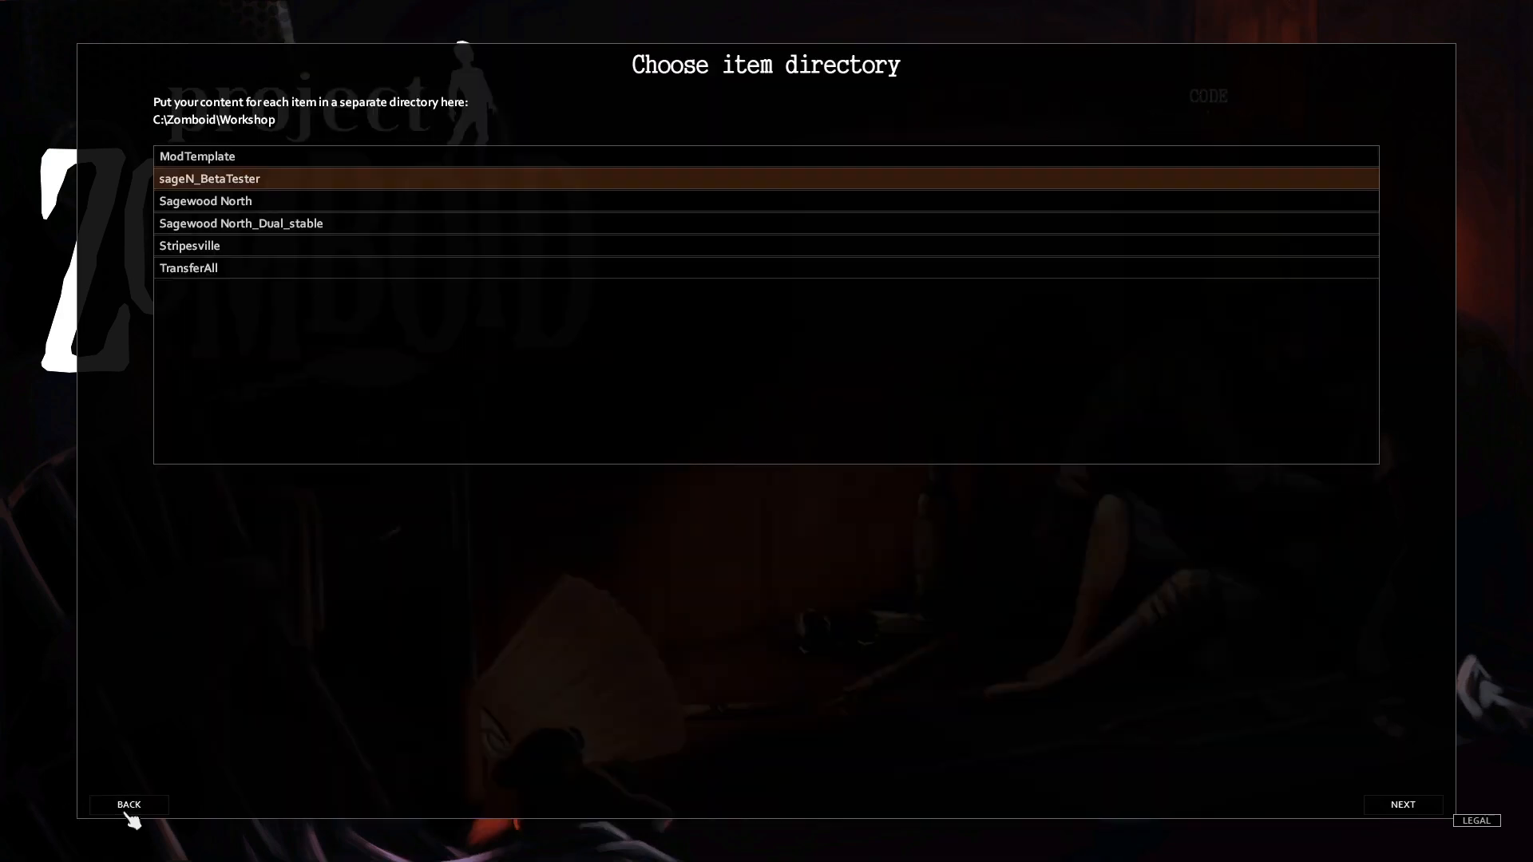
pyautogui.click(133, 812)
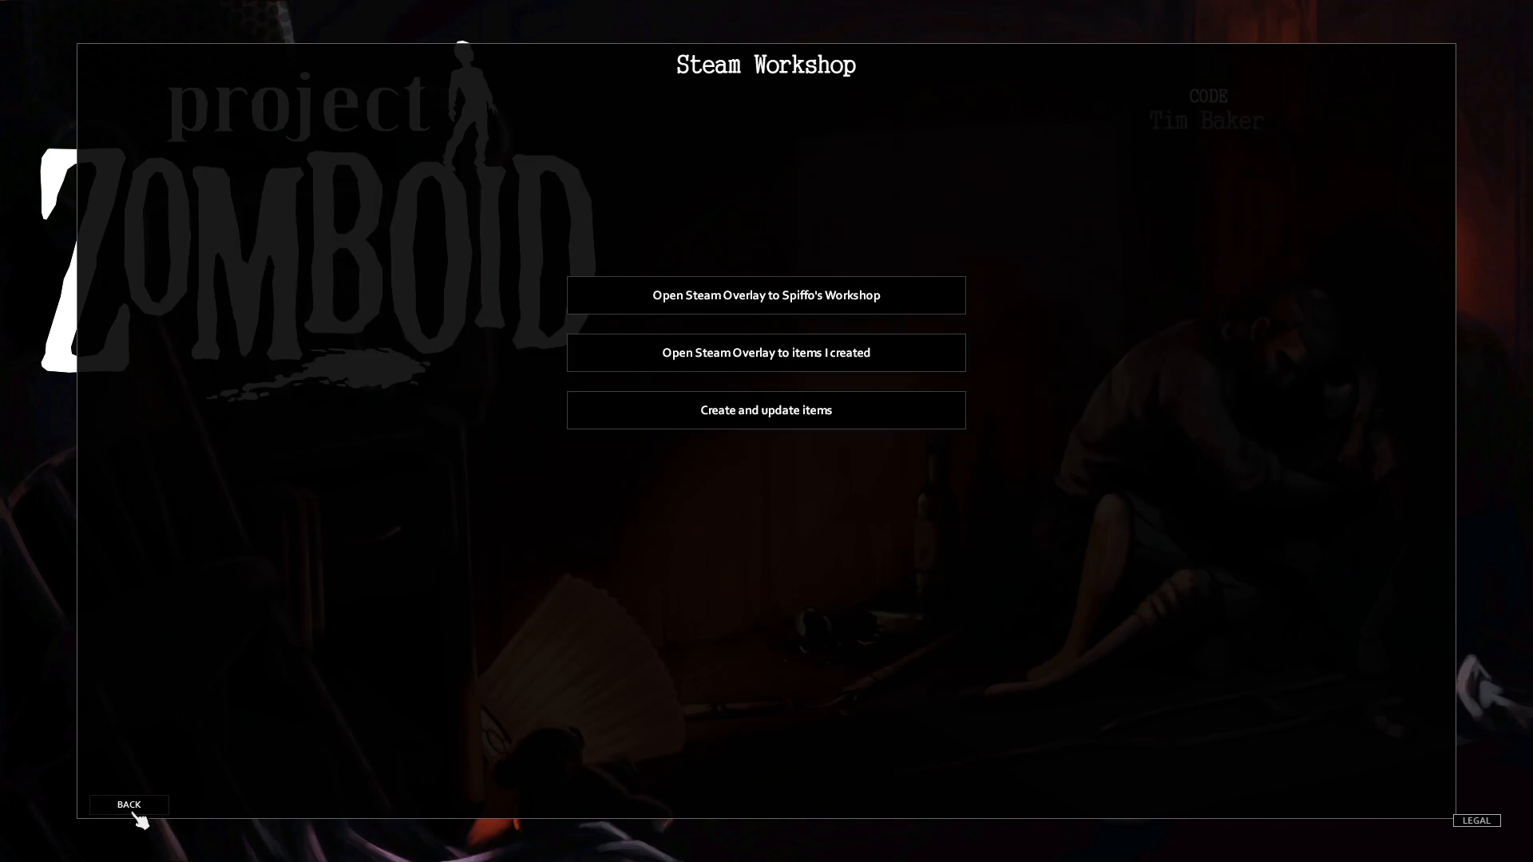
pyautogui.click(138, 811)
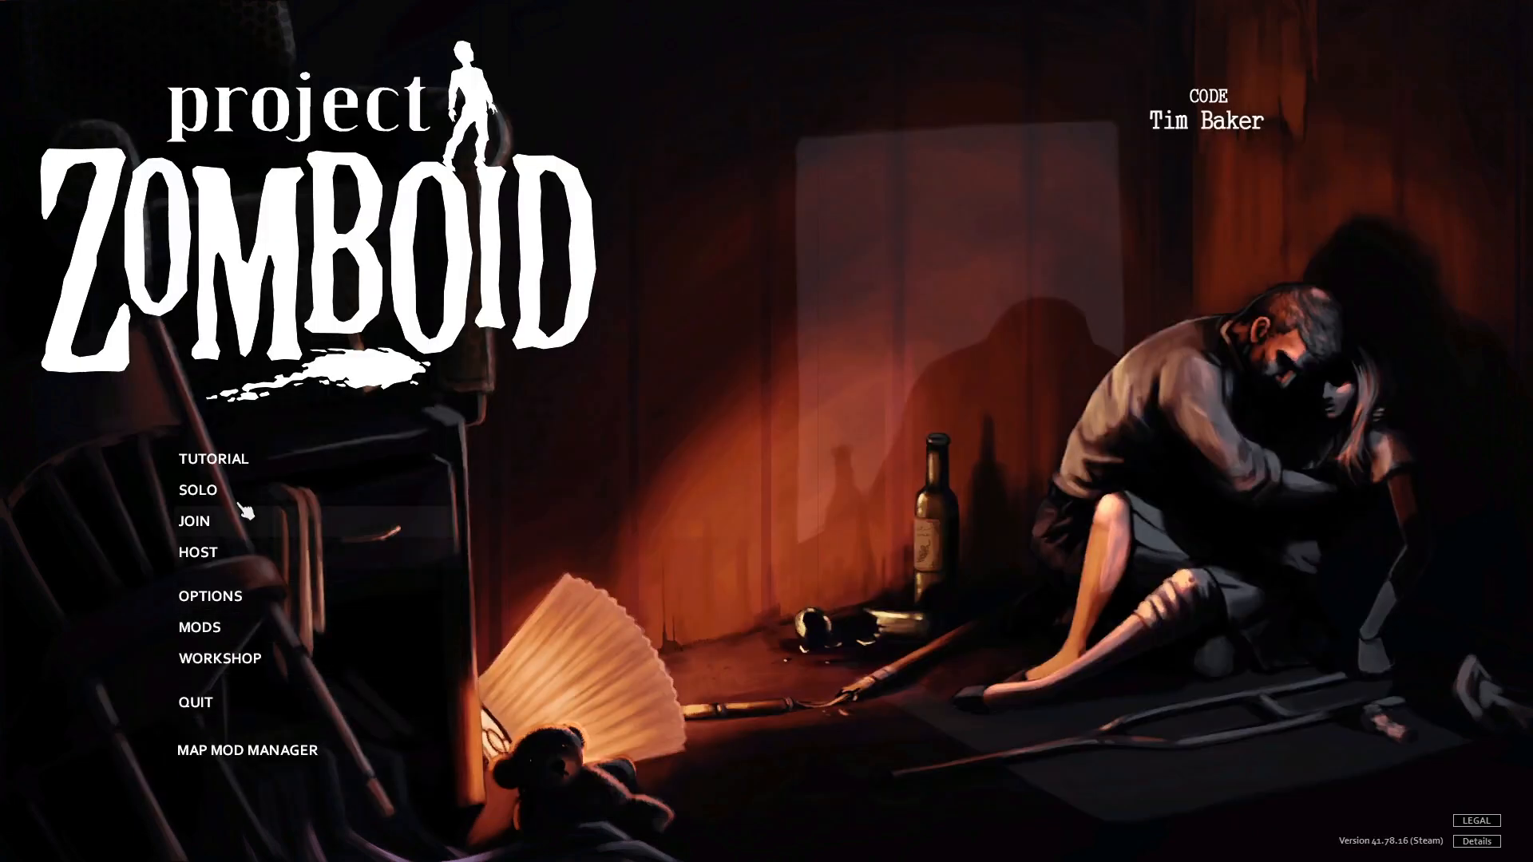
# - Set the game's display mode to Windowed and keep the new screen settings
pyautogui.click(254, 599)
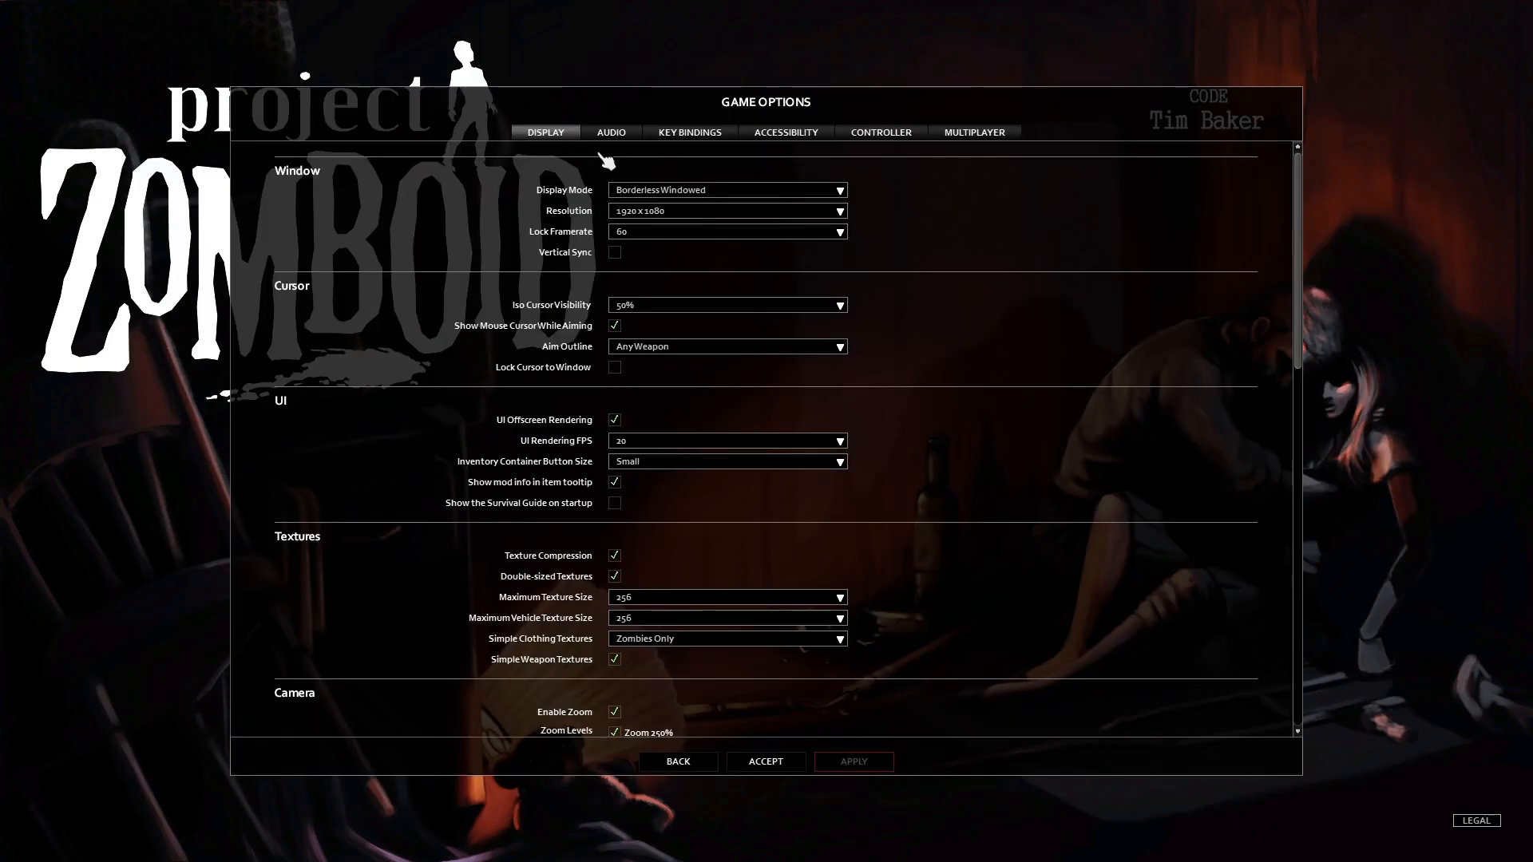
pyautogui.click(689, 135)
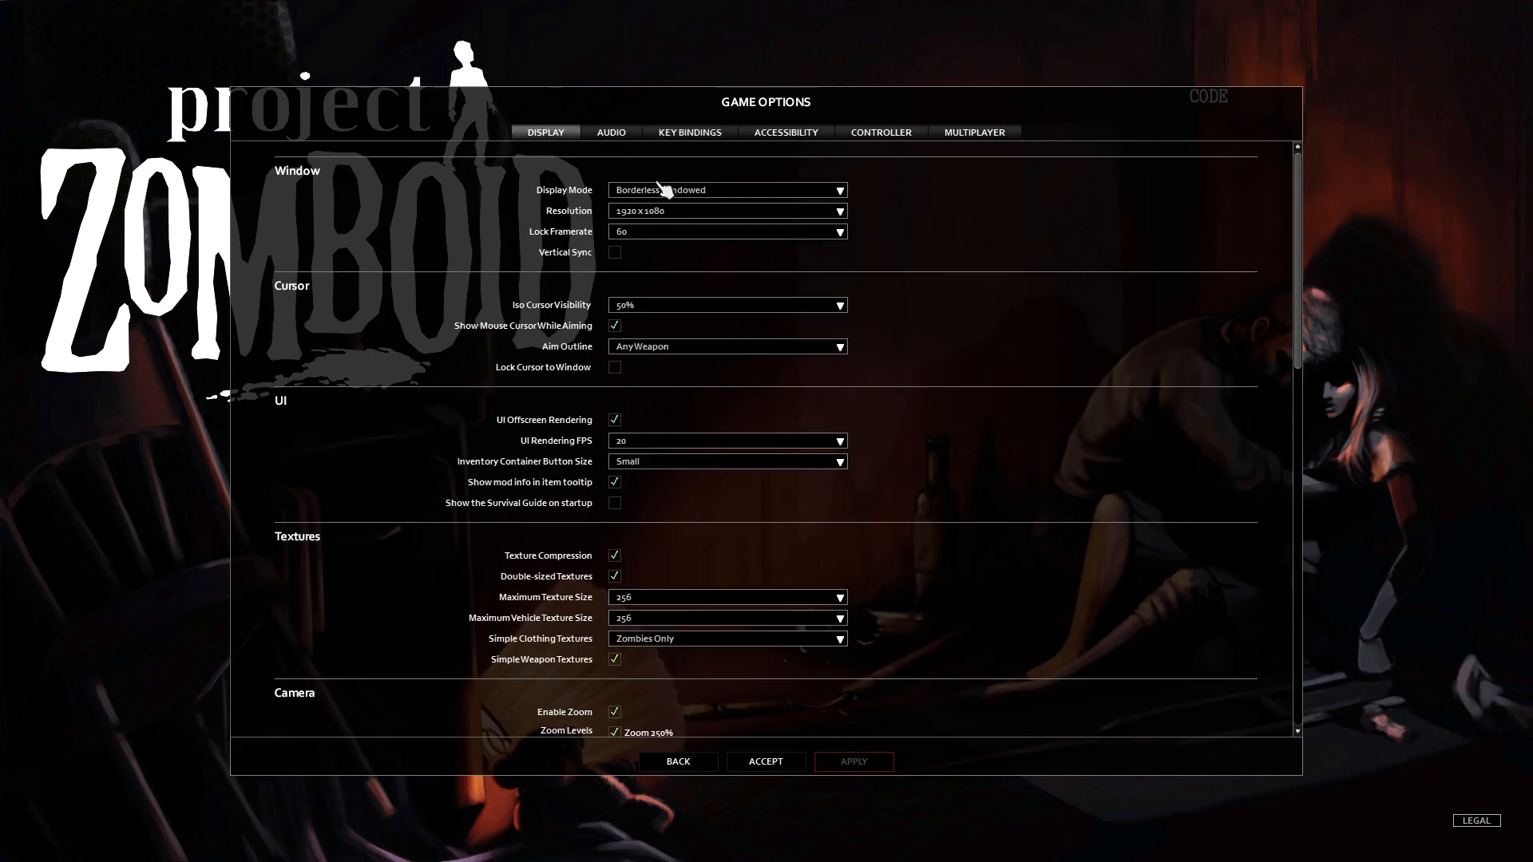
pyautogui.click(661, 190)
pyautogui.click(663, 242)
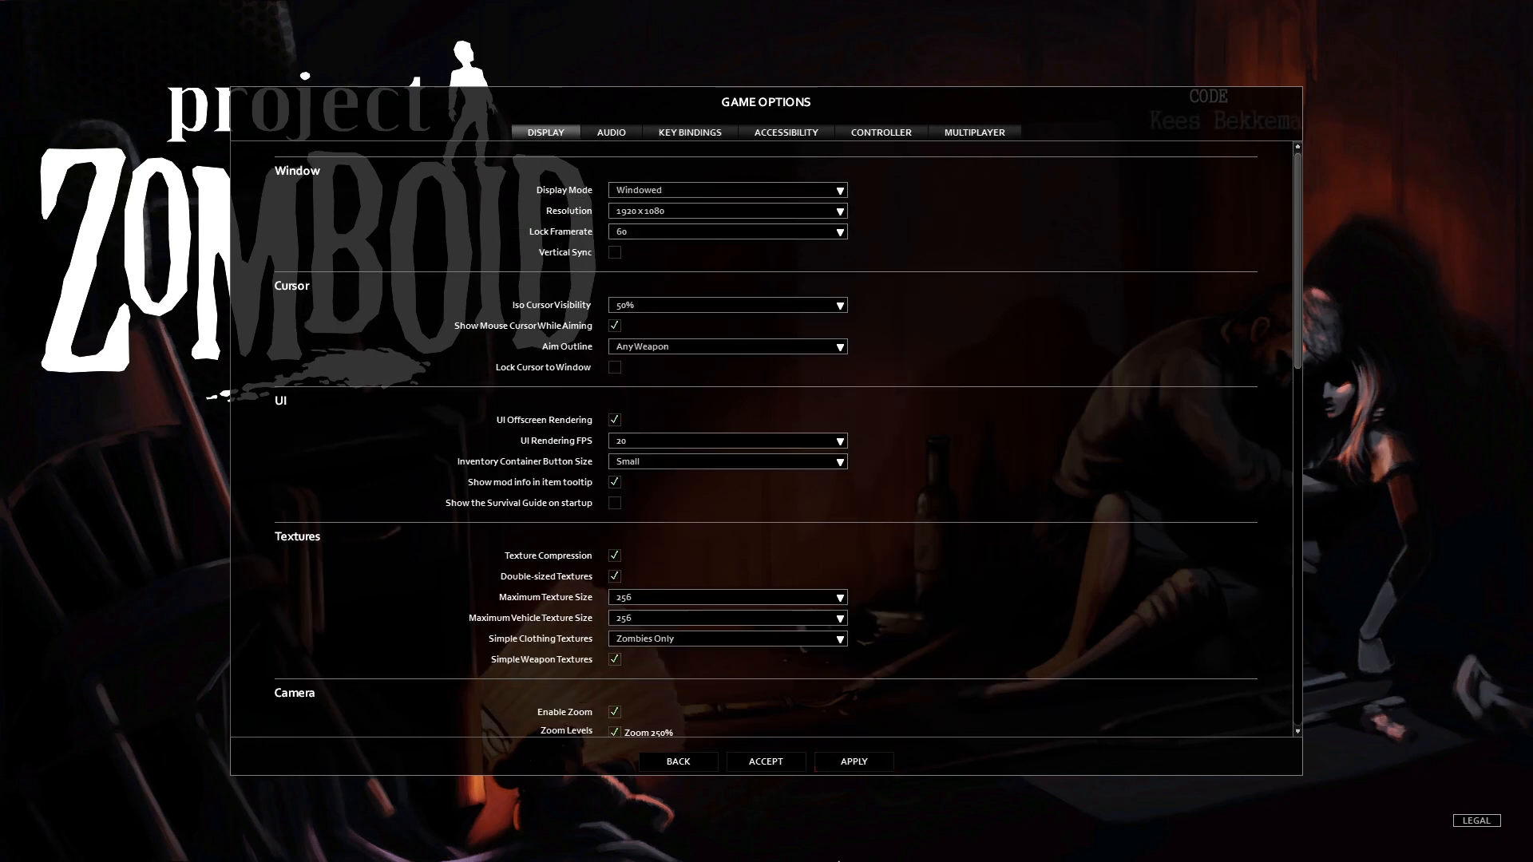
pyautogui.click(774, 769)
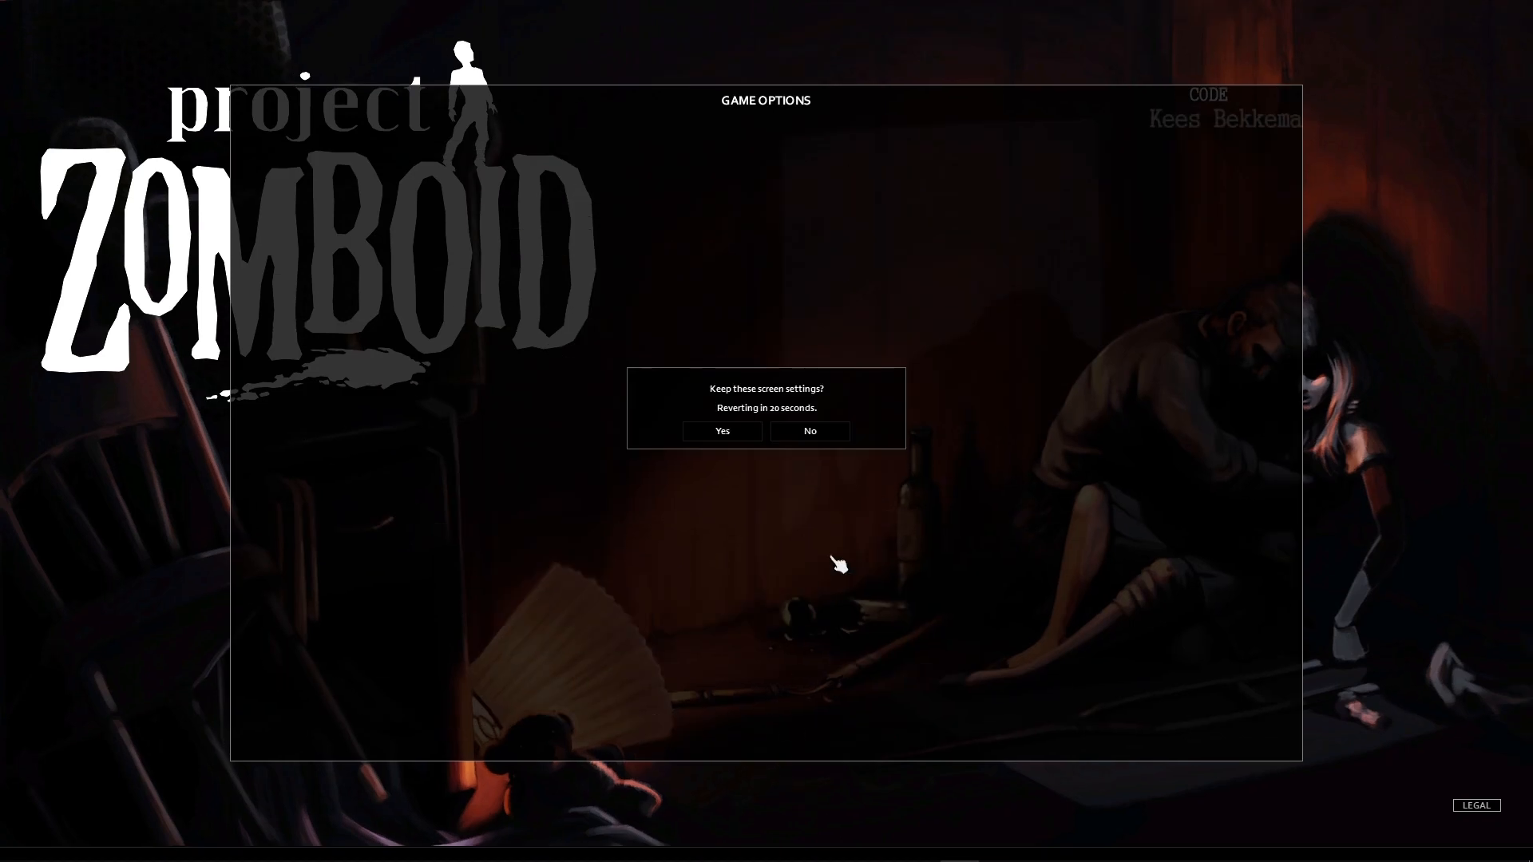
pyautogui.click(729, 431)
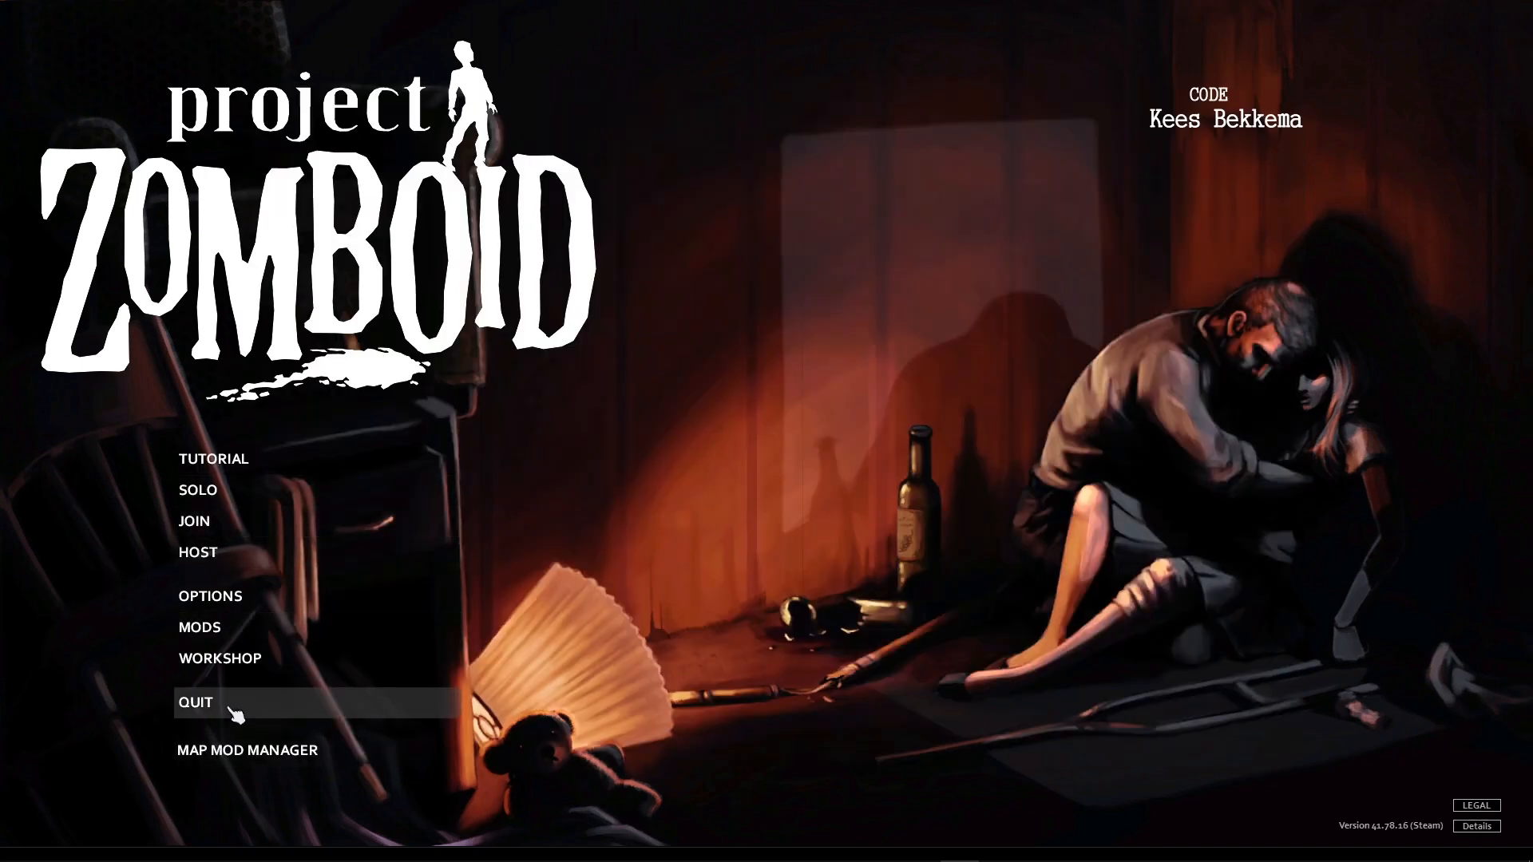
# - Set the game's resolution to 720 x 576 and keep the new screen settings
pyautogui.click(227, 604)
pyautogui.click(686, 190)
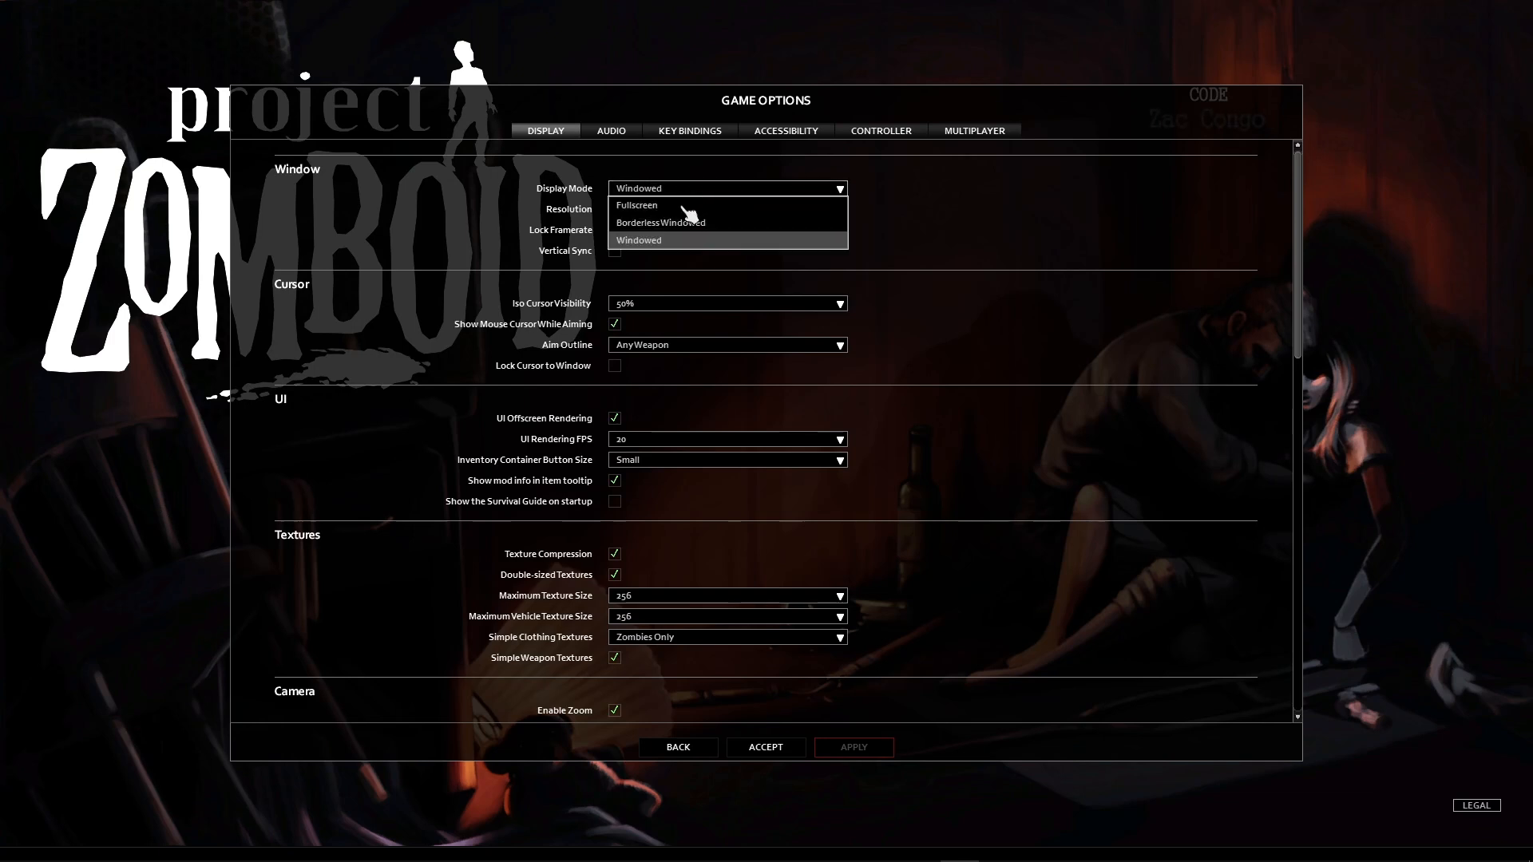
pyautogui.click(517, 214)
pyautogui.click(655, 192)
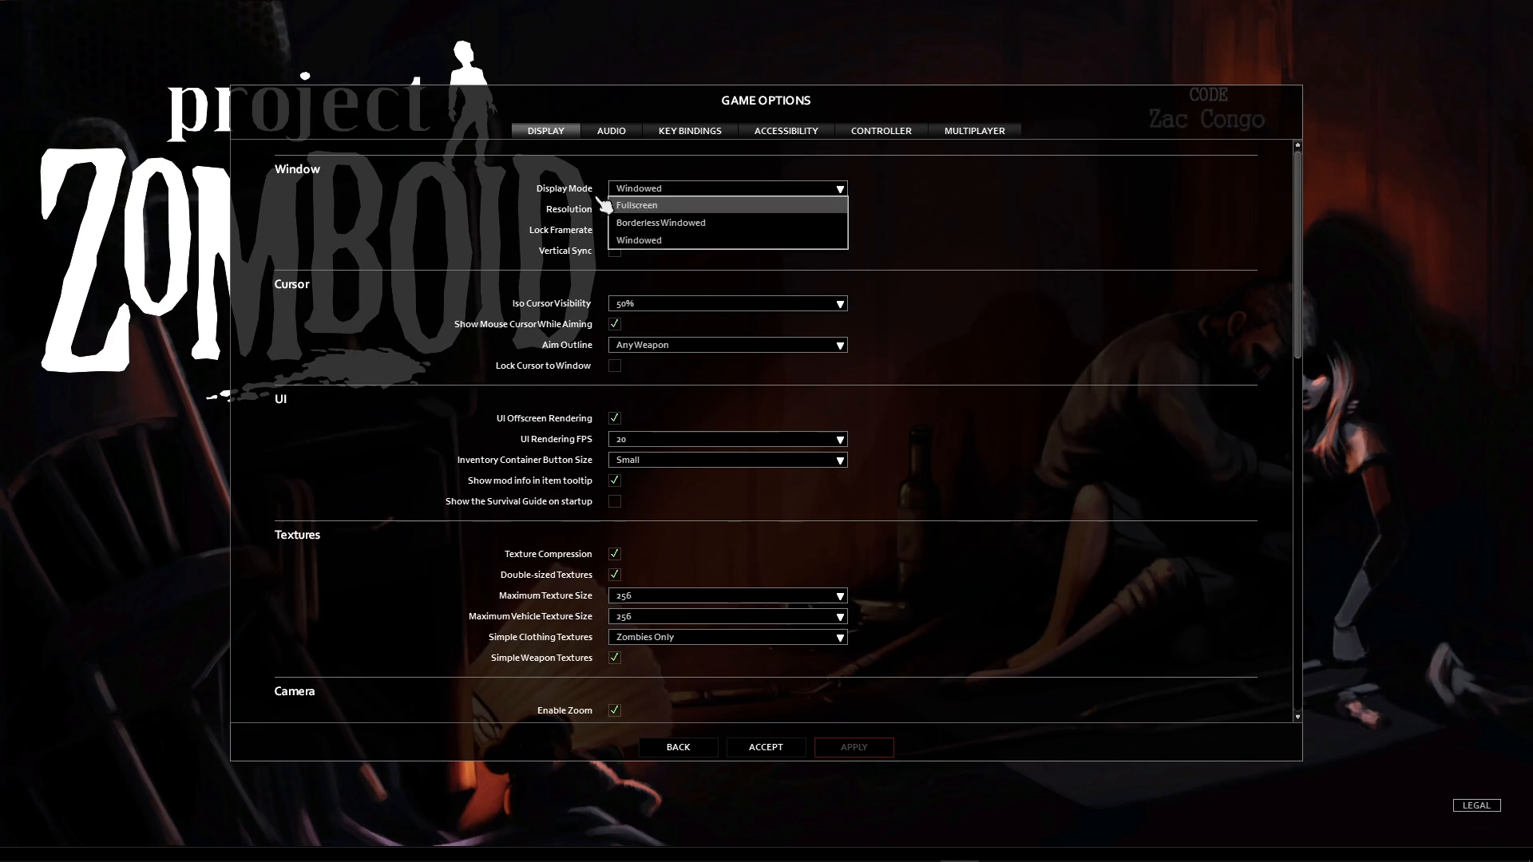
pyautogui.click(597, 199)
pyautogui.click(639, 211)
pyautogui.click(670, 283)
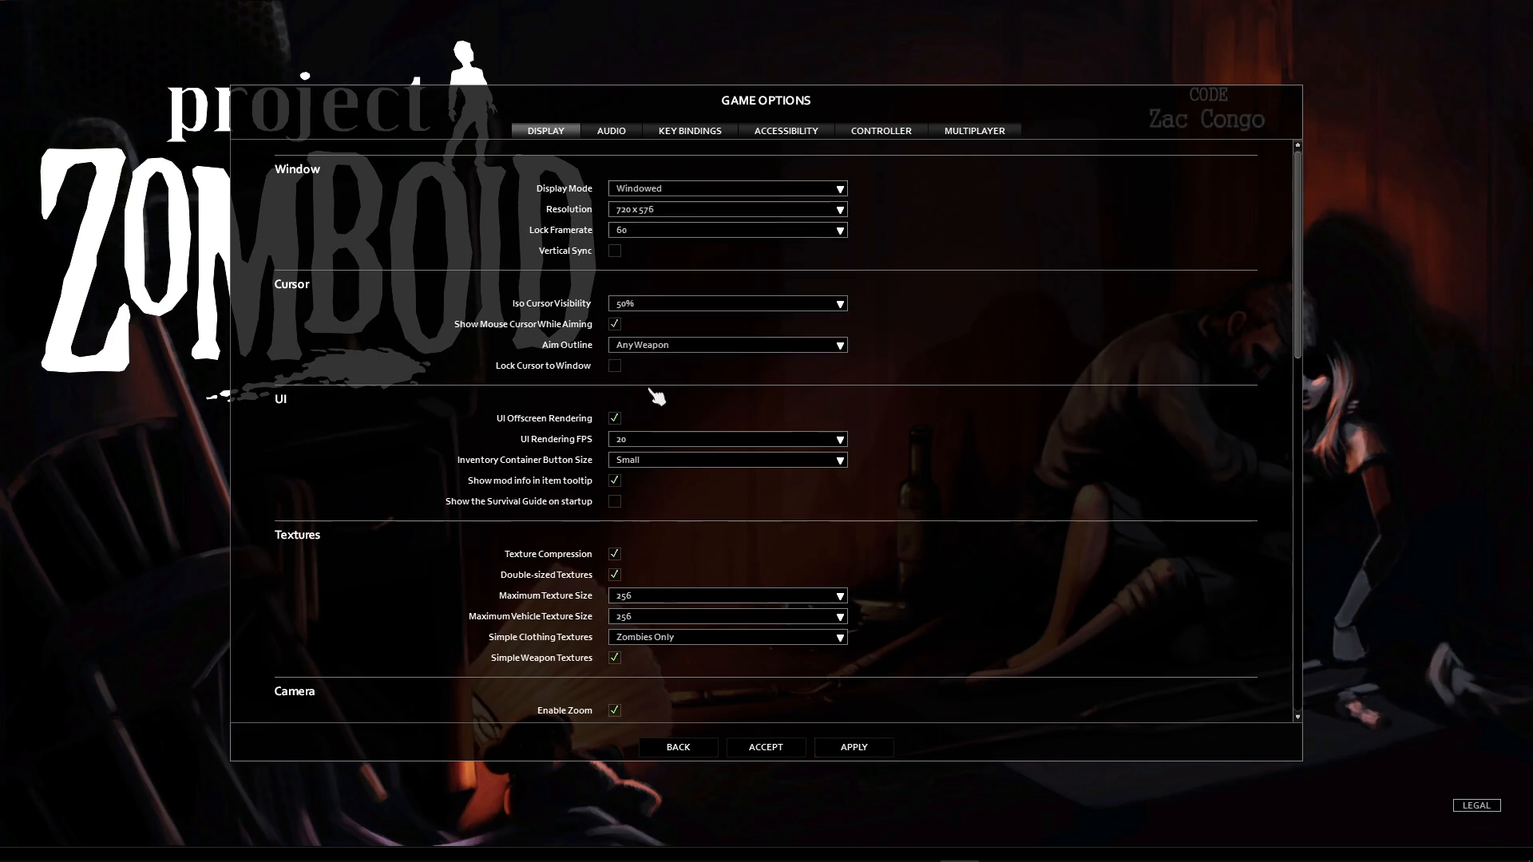
pyautogui.click(766, 749)
pyautogui.click(750, 458)
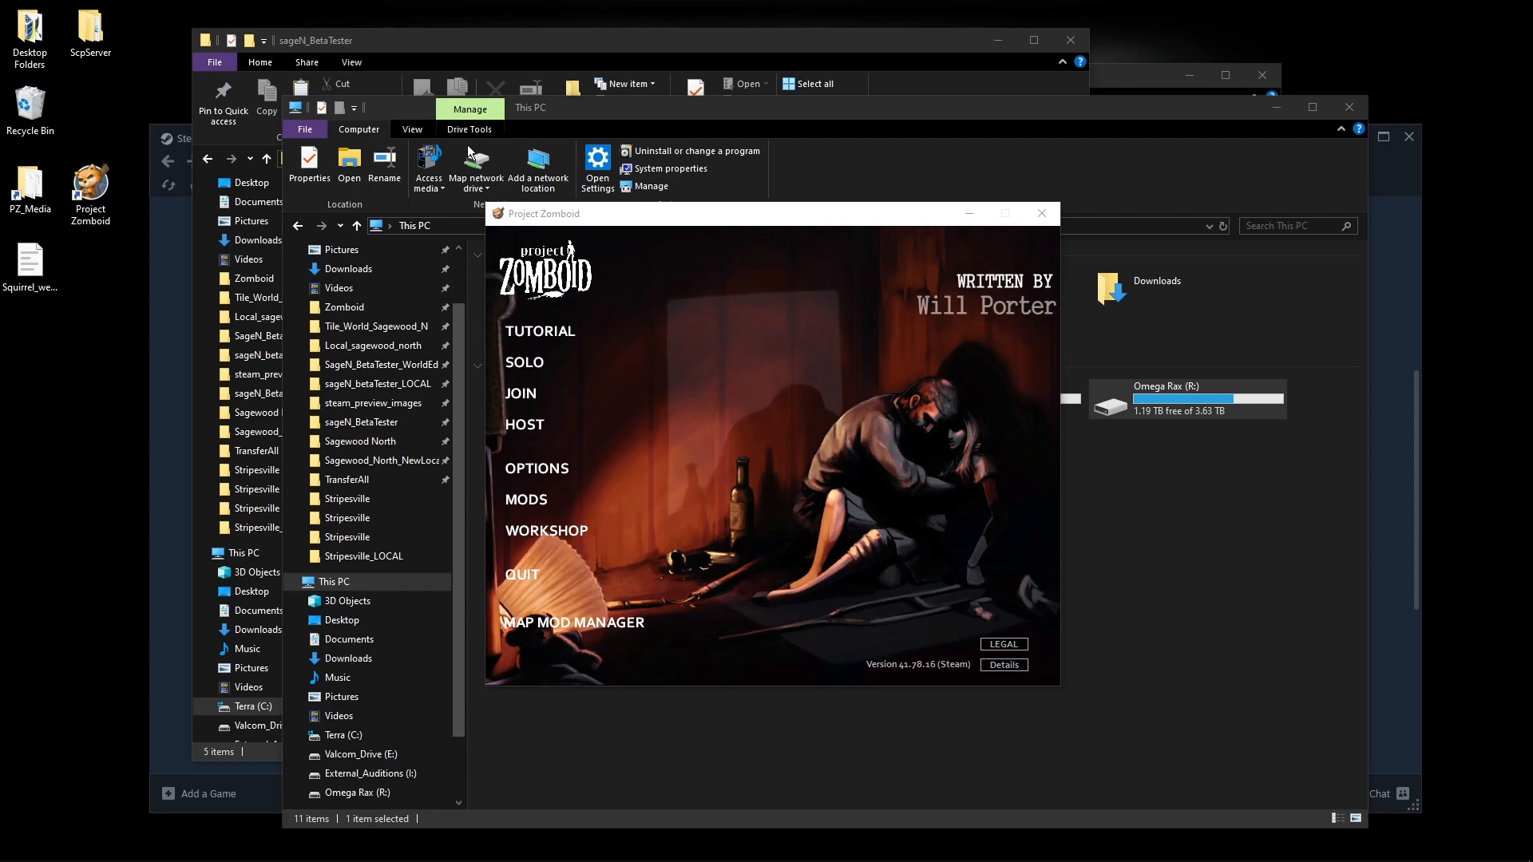
# - Open the Recycle Bin and place the sageN_BetaTester map folder window so that both are accessible
pyautogui.moveTo(629, 106); pyautogui.dragTo(463, 98)
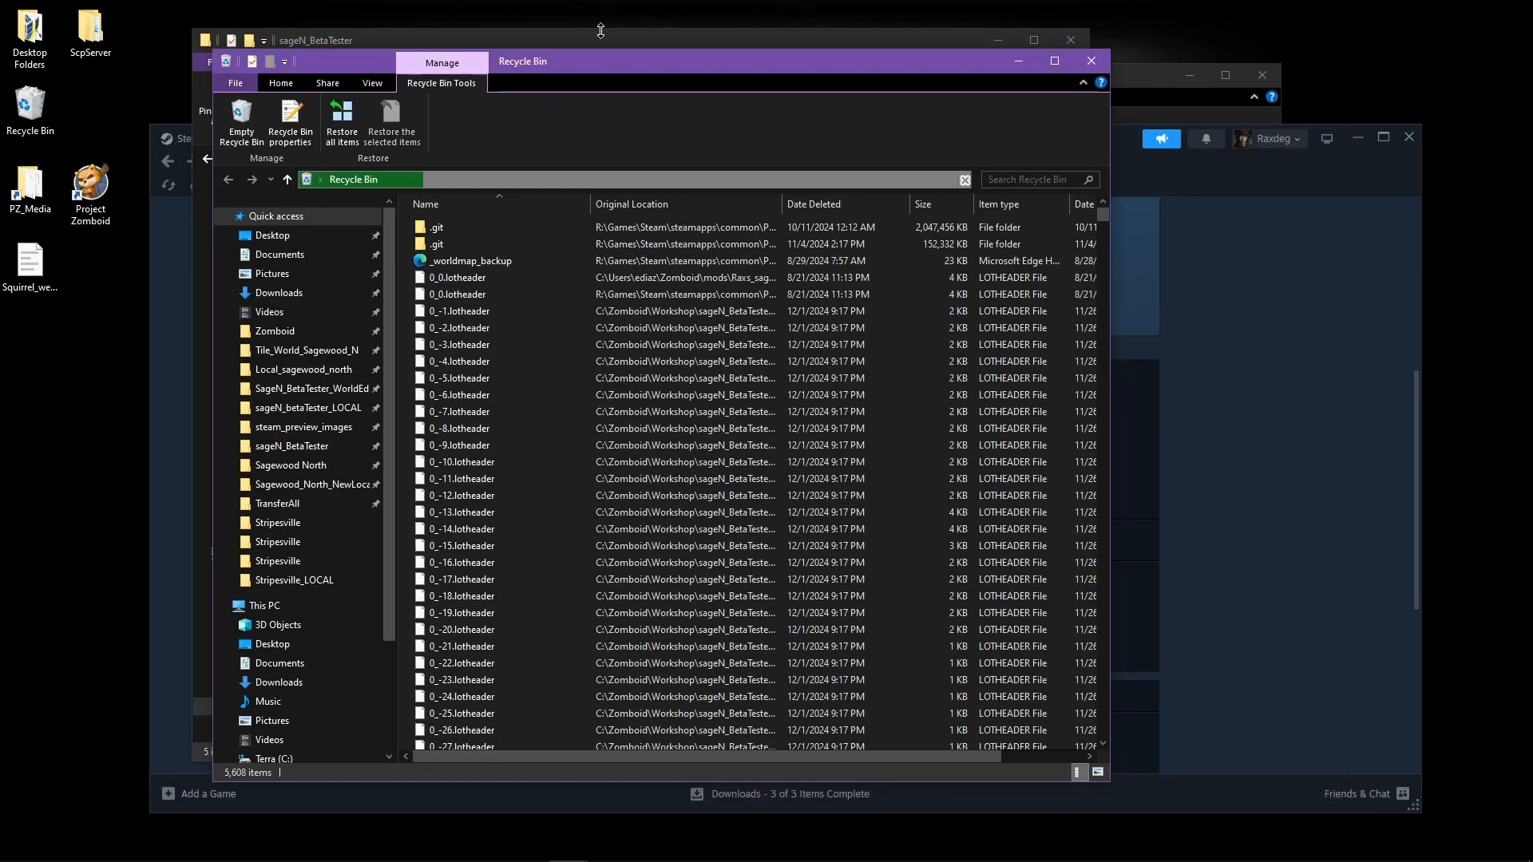
pyautogui.moveTo(535, 43); pyautogui.dragTo(832, 49)
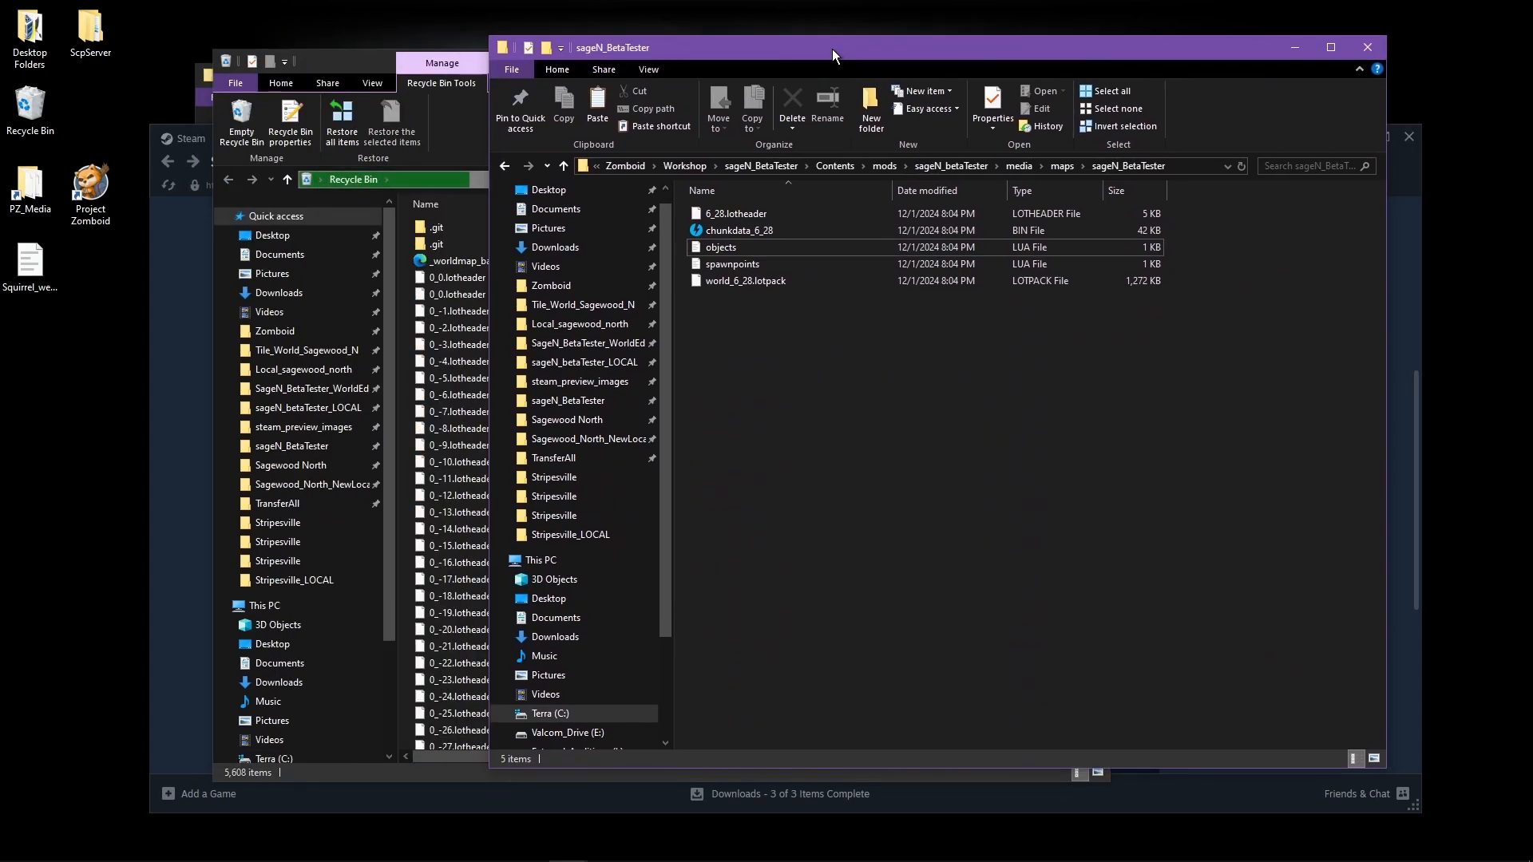
pyautogui.click(359, 63)
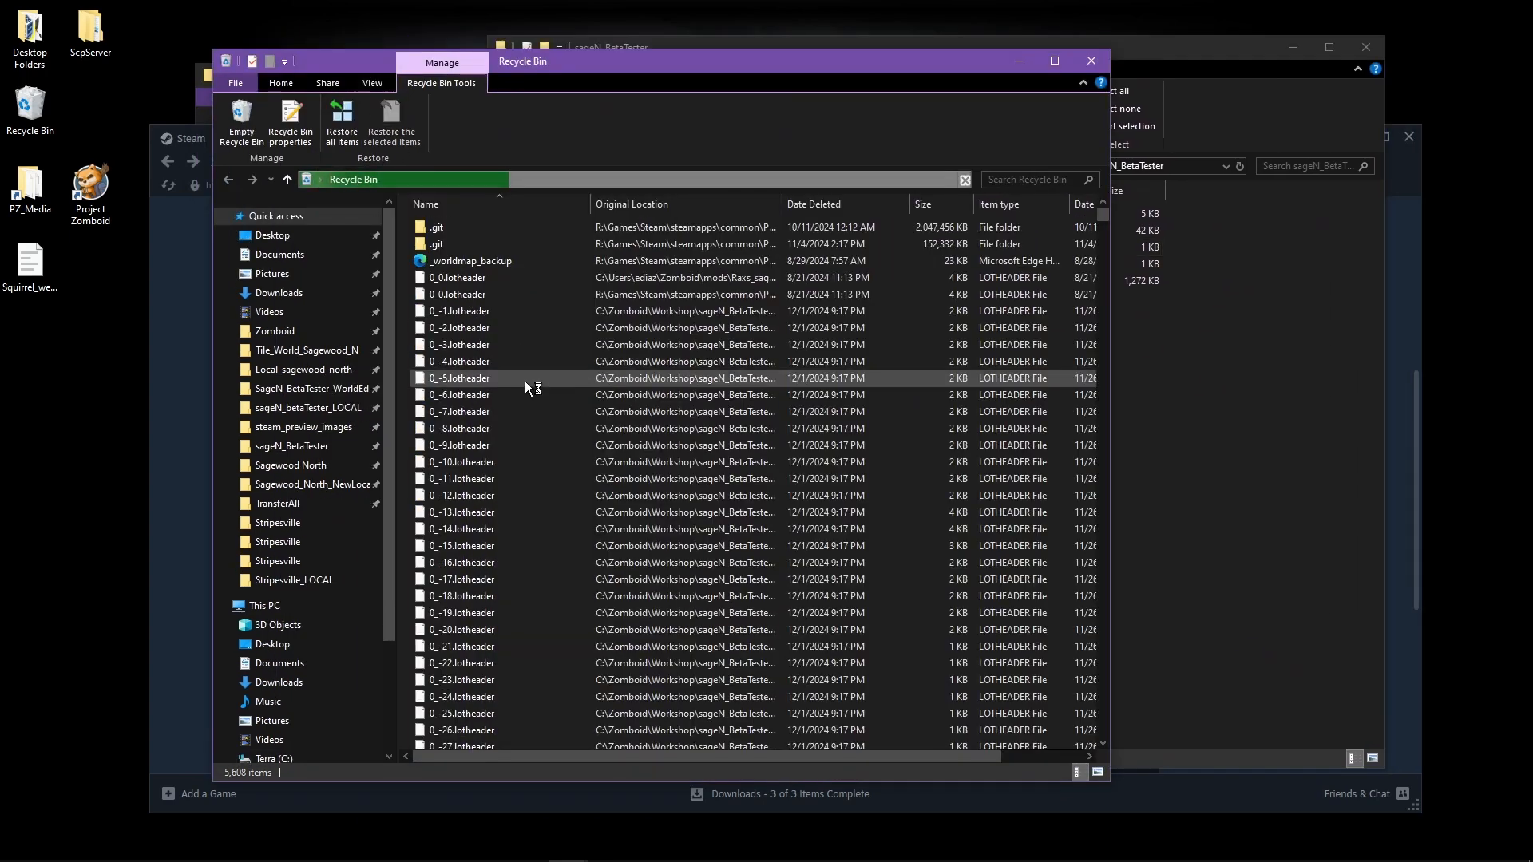
# - Find the deleted map INFO file from the Workshop sageN_BetaTester map folder in the Recycle Bin and restore it
pyautogui.scroll(-20, 482, 342)
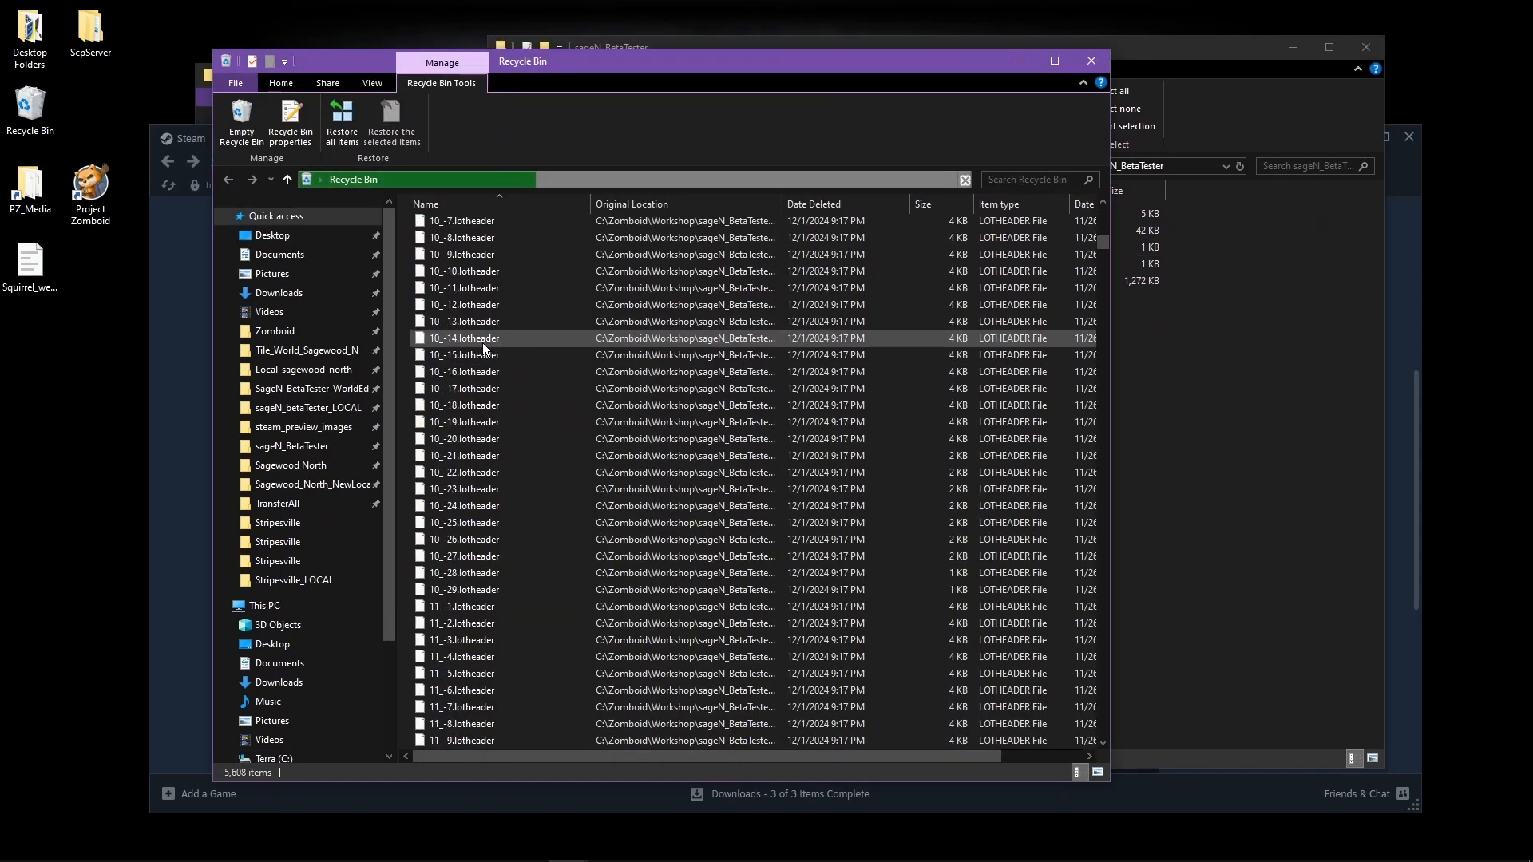
pyautogui.scroll(-20, 482, 342)
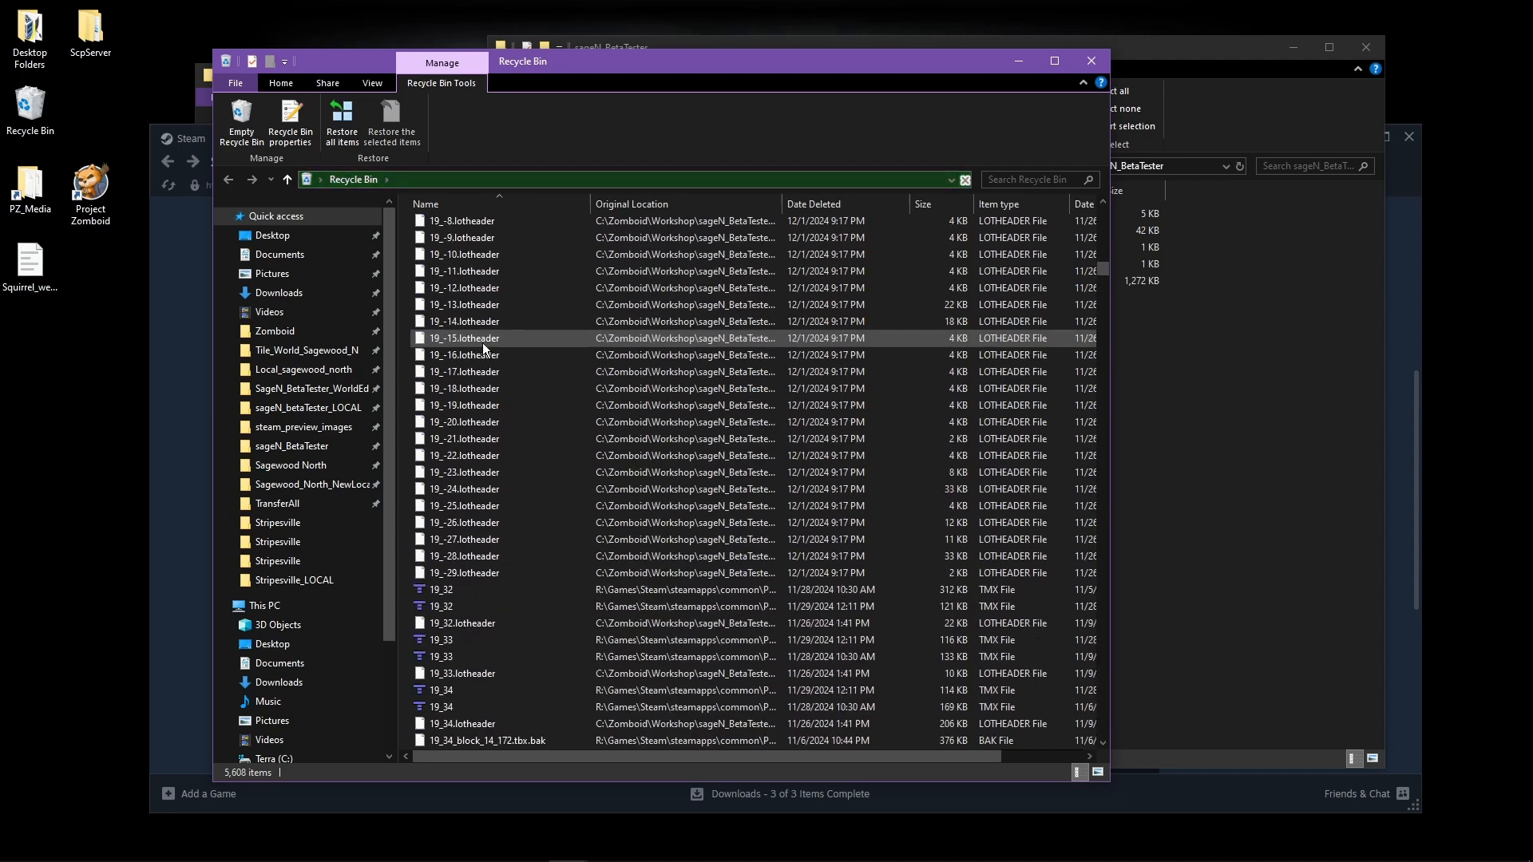
pyautogui.scroll(18, 482, 342)
pyautogui.click(486, 339)
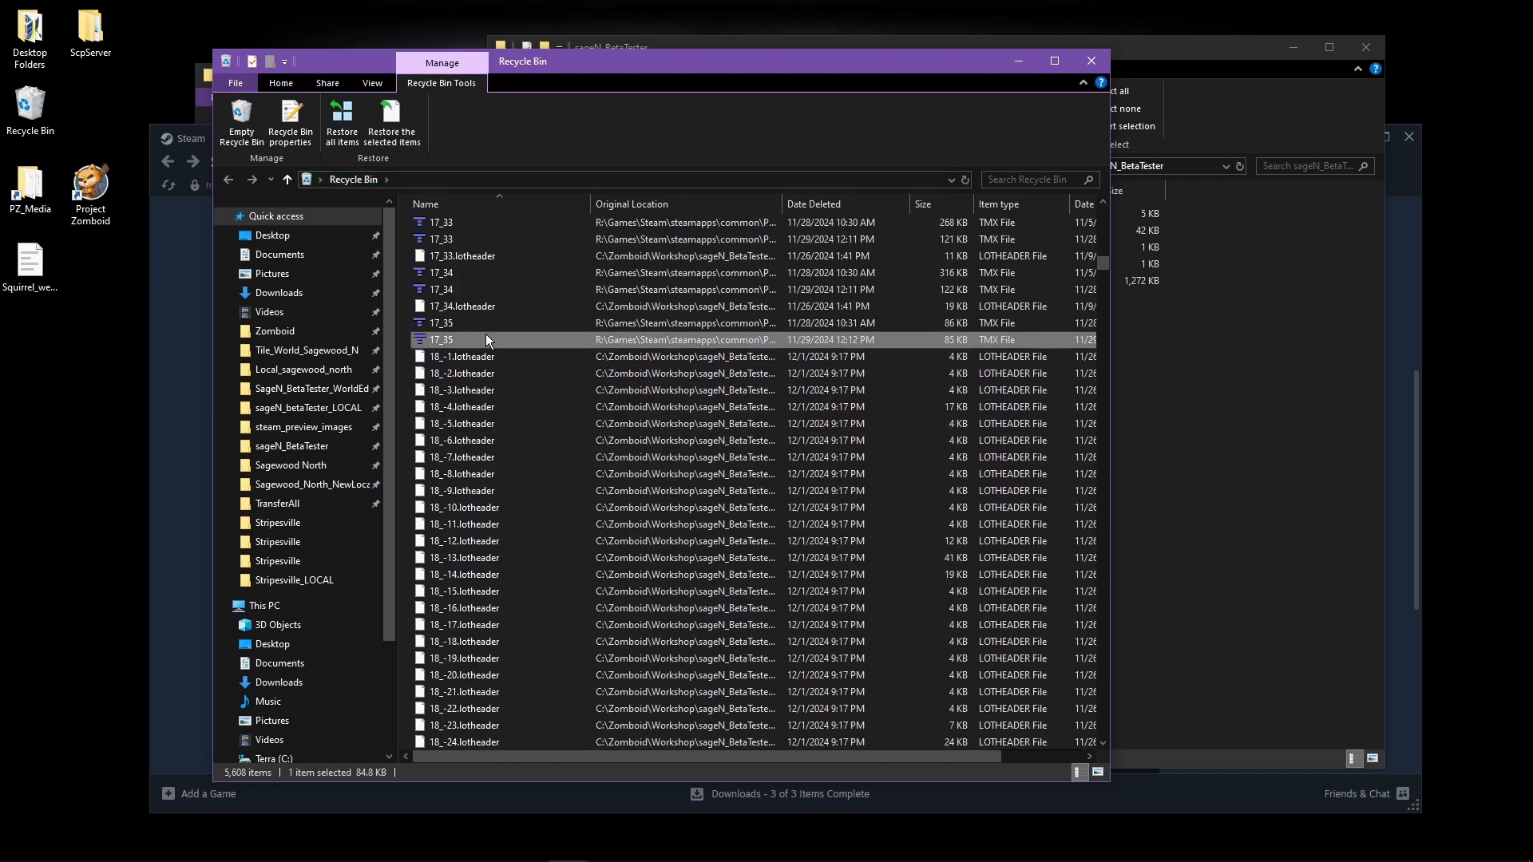
pyautogui.press('m')
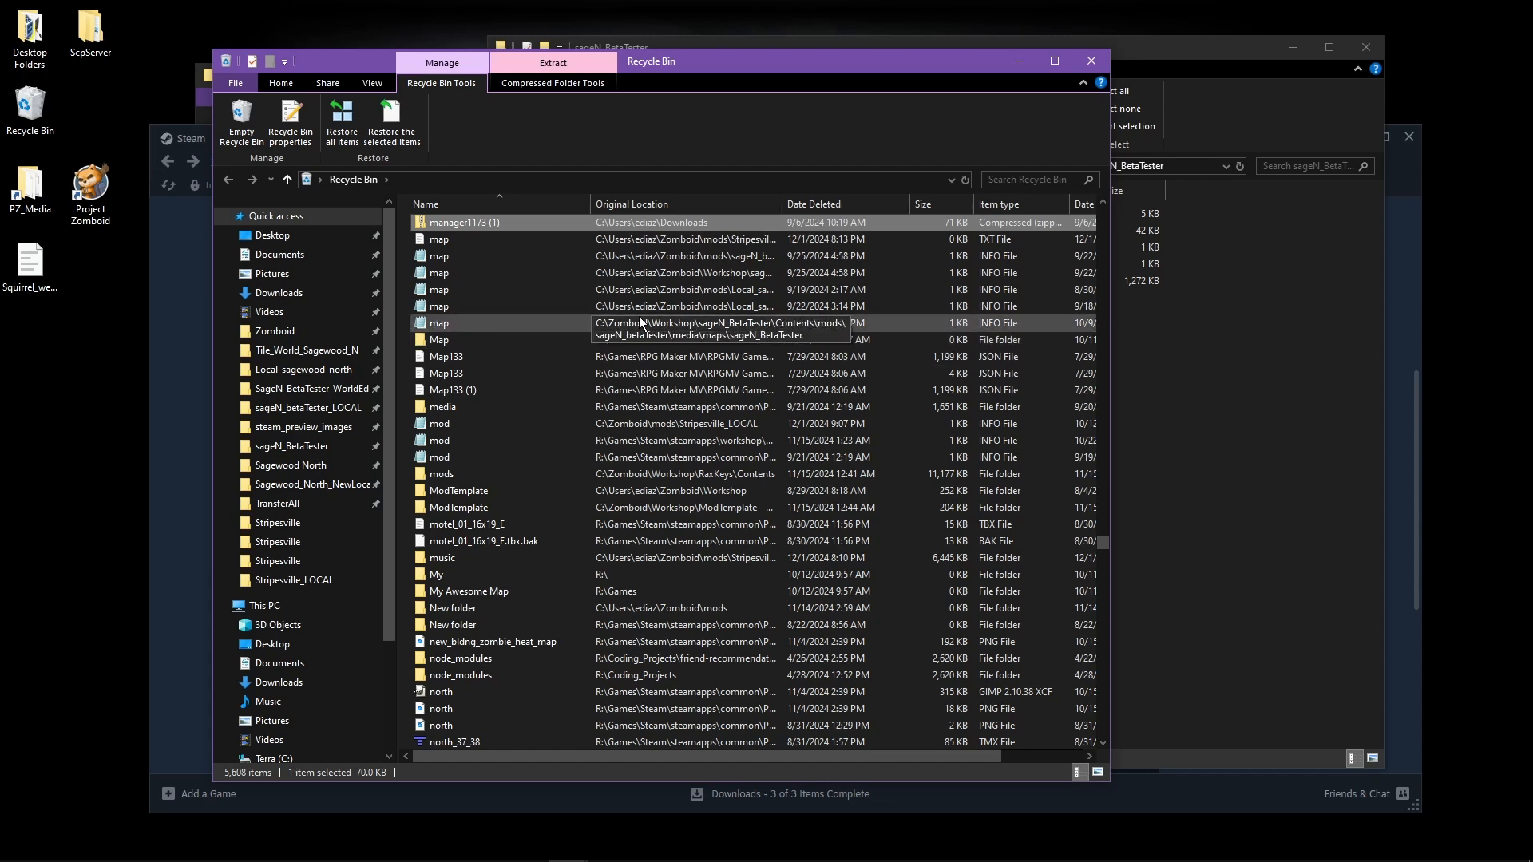
pyautogui.click(725, 329)
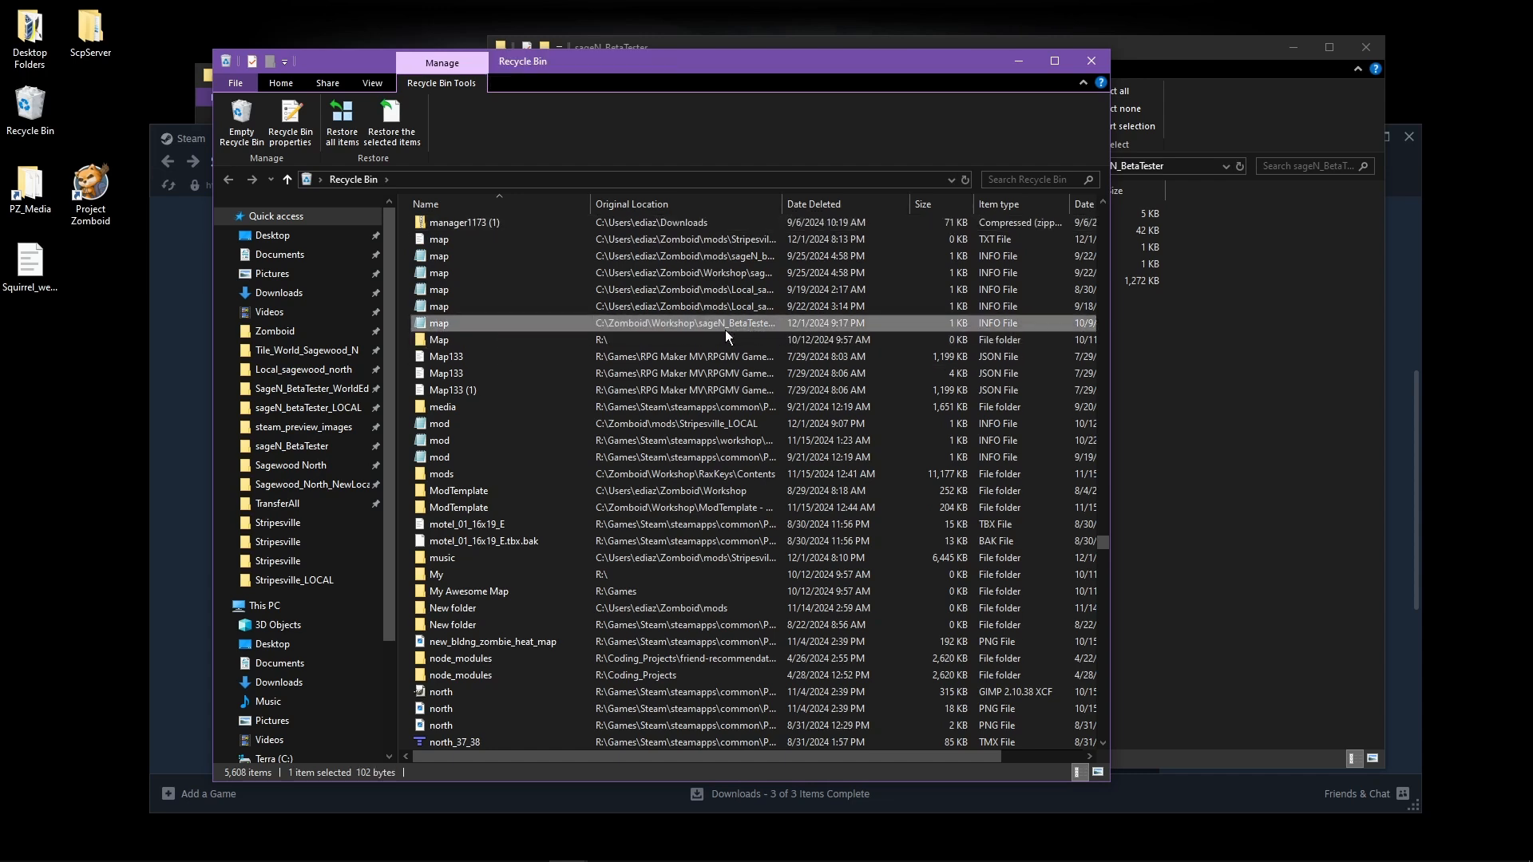
pyautogui.rightClick(612, 323)
pyautogui.click(632, 332)
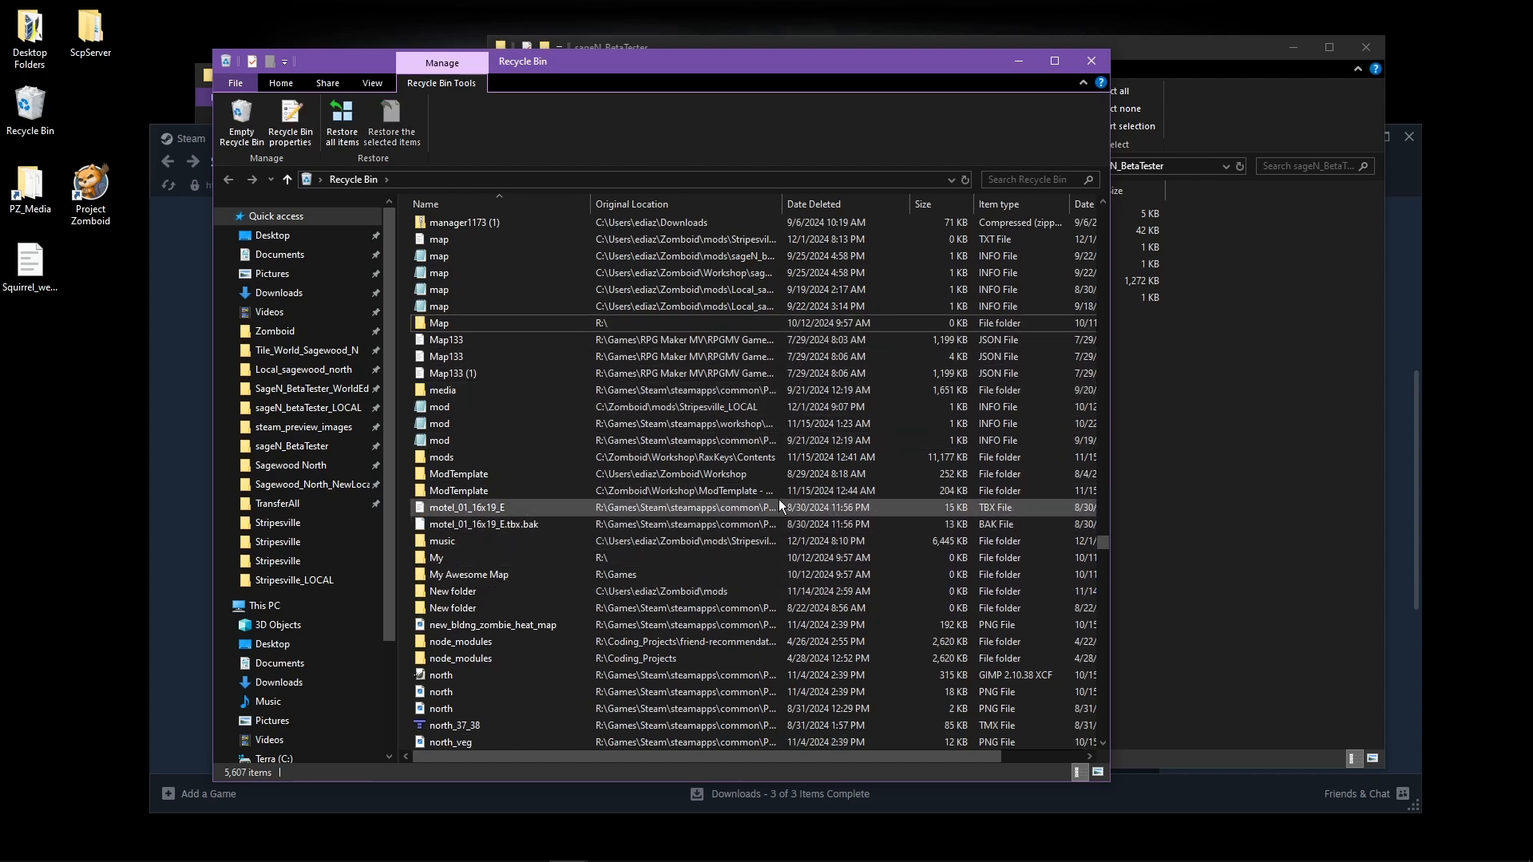
# - Check the contents of the restored map INFO file in Notepad, then close it
pyautogui.click(1122, 396)
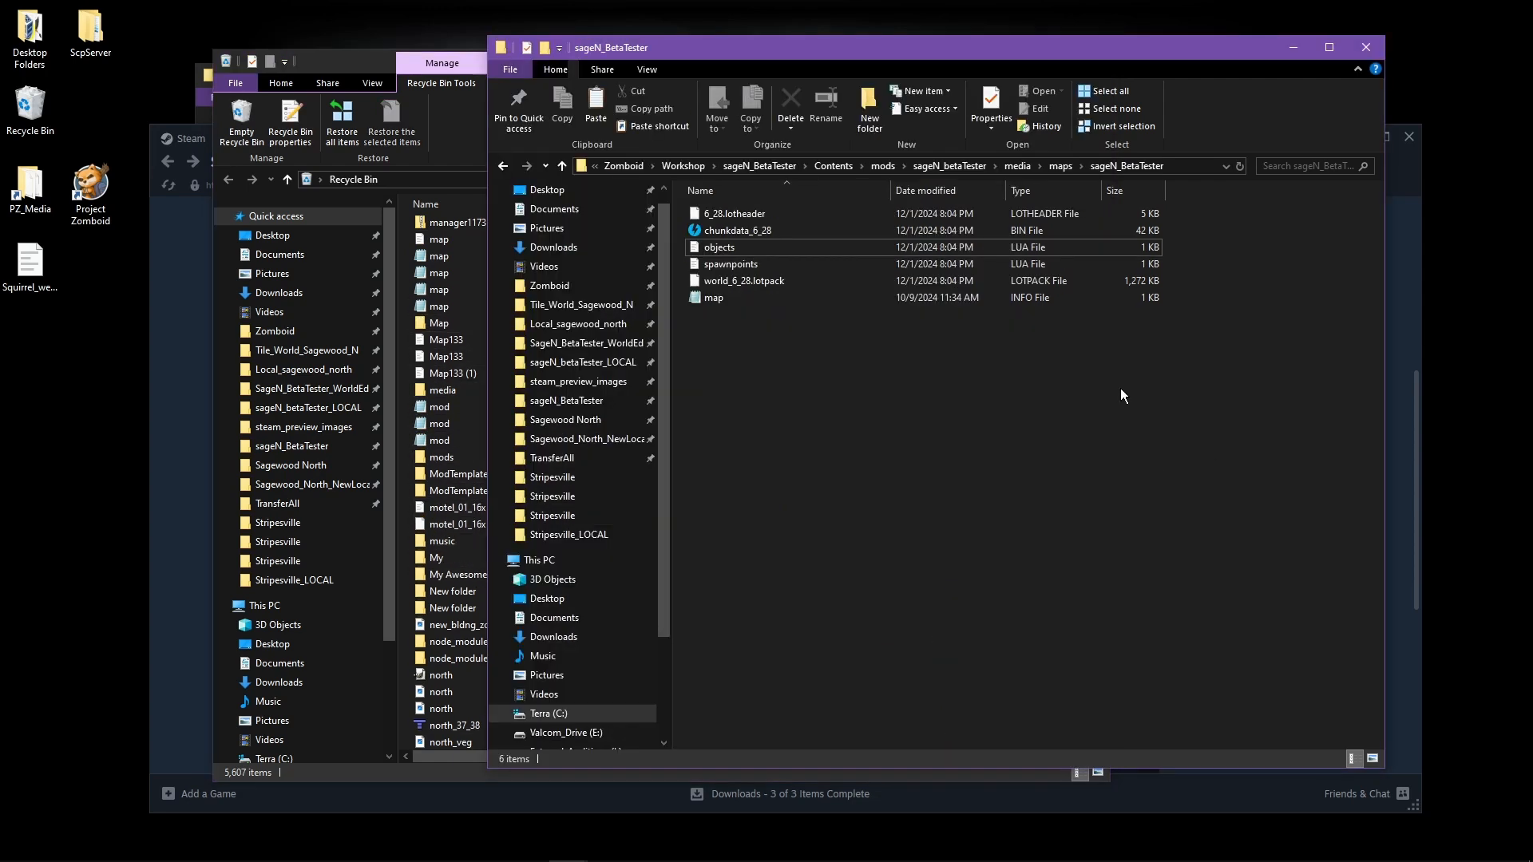
pyautogui.click(717, 299)
pyautogui.doubleClick(717, 299)
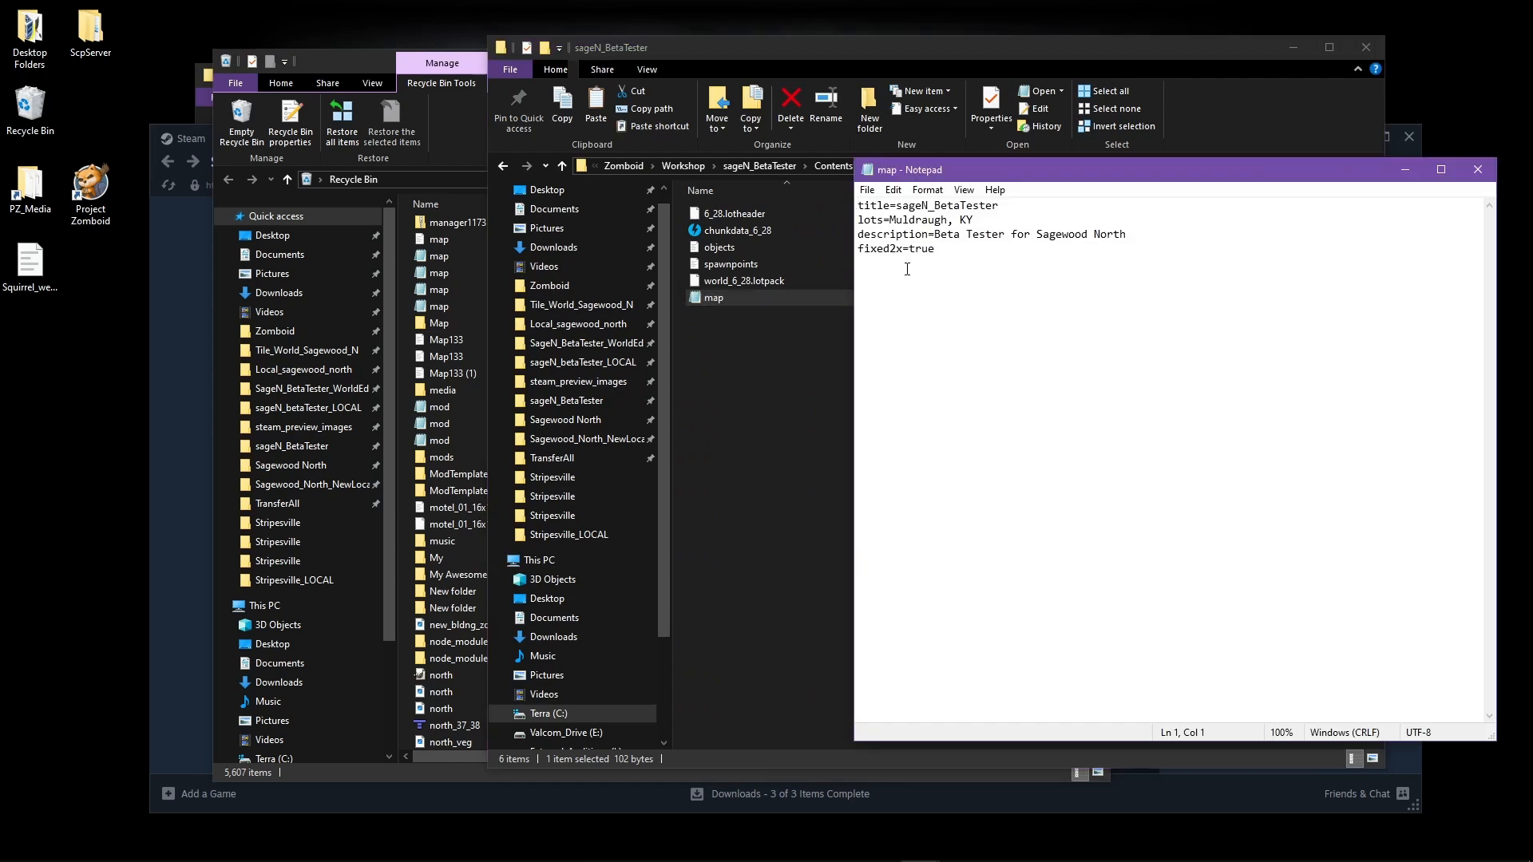
pyautogui.click(1478, 169)
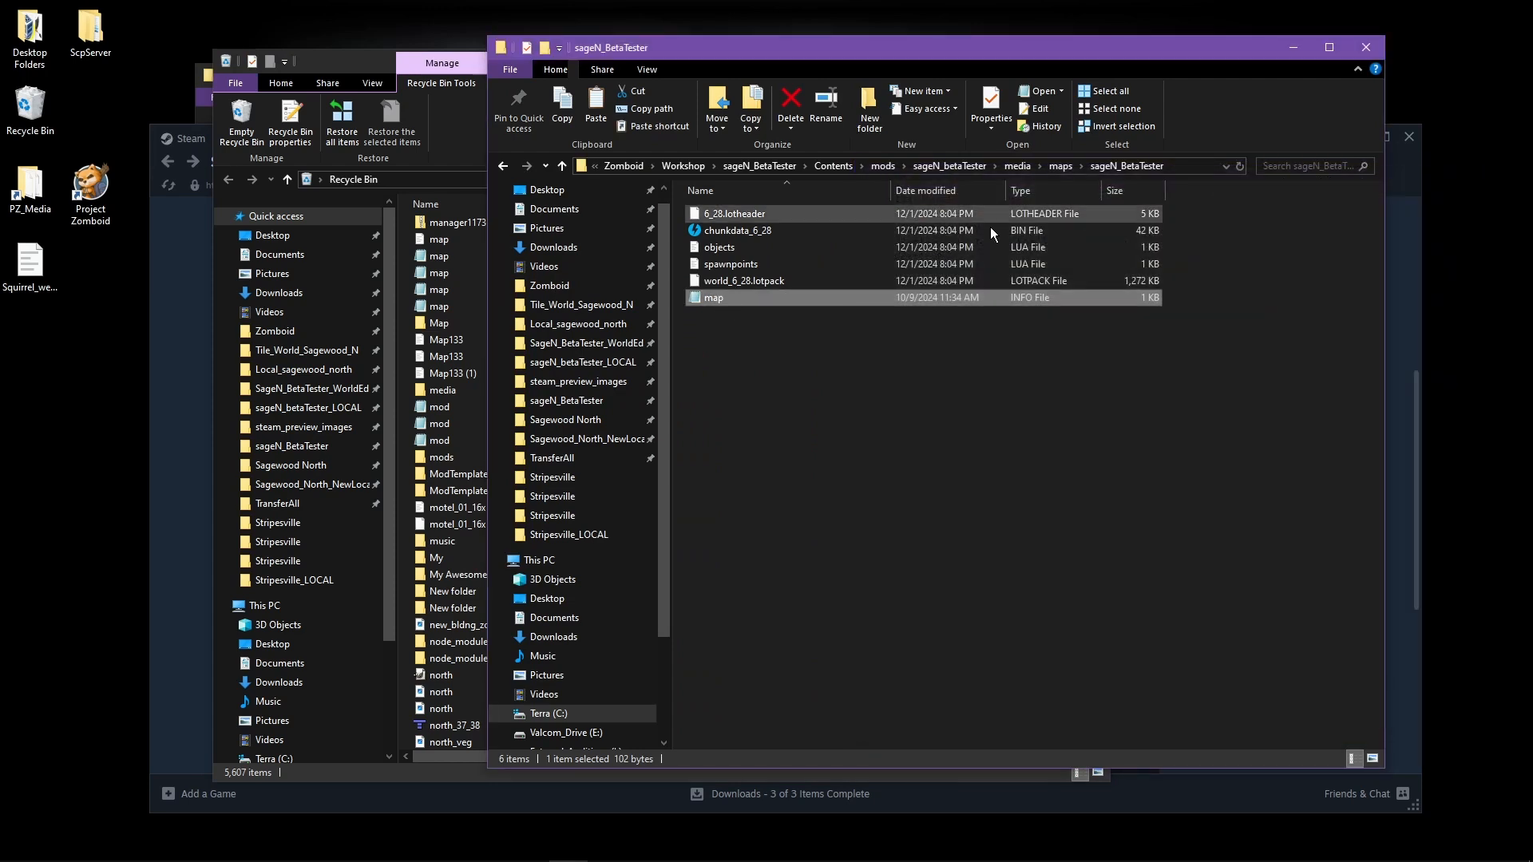
# - Find the deleted thumb PNG from the Workshop sageN_BetaTester map folder in the Recycle Bin, restore it, and check the map folder
pyautogui.click(439, 307)
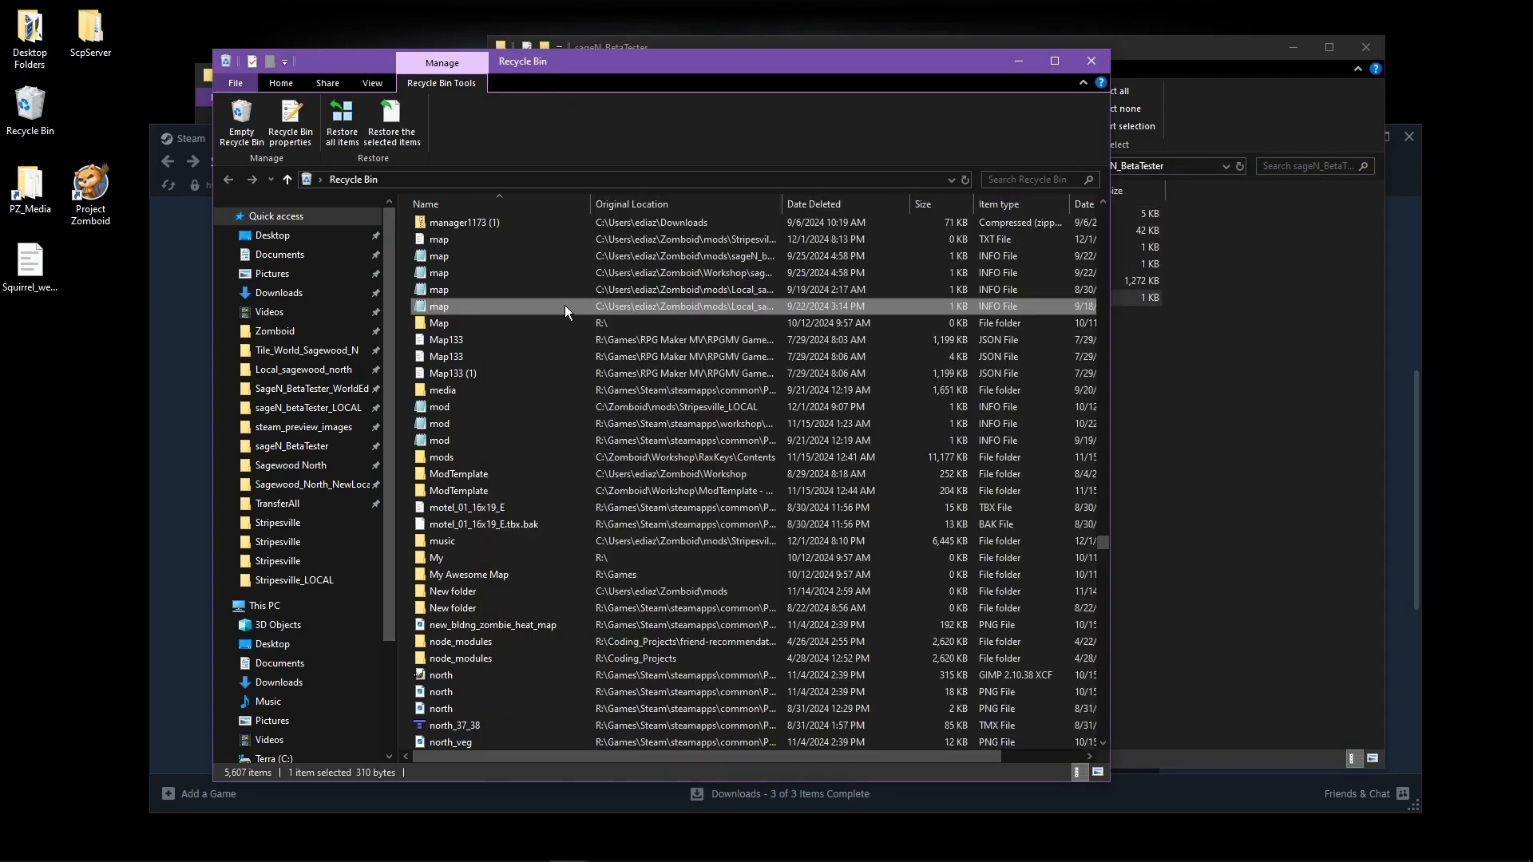
pyautogui.press('t')
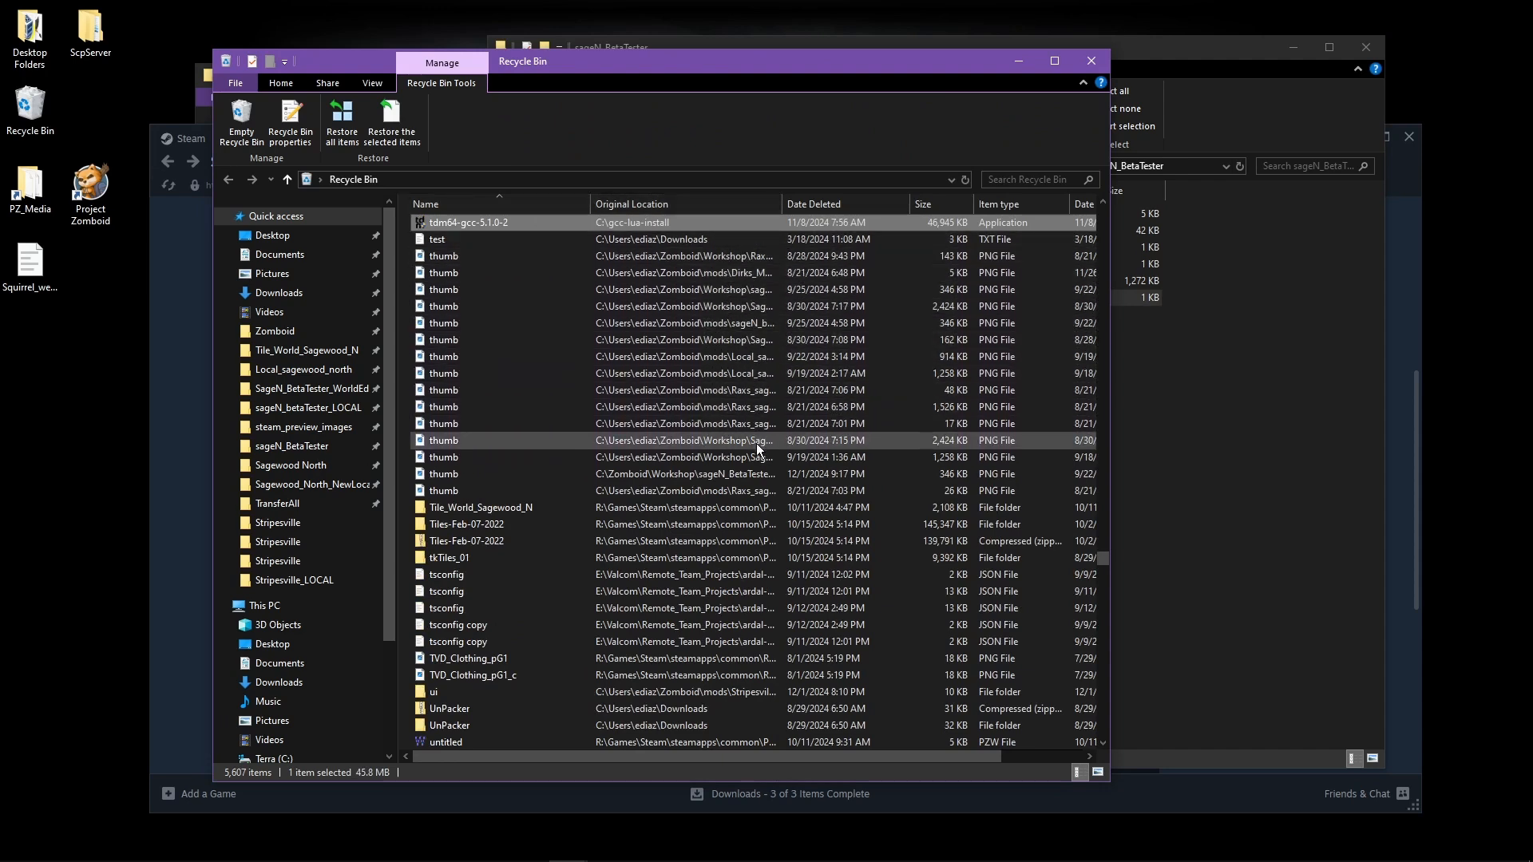
pyautogui.moveTo(794, 206); pyautogui.dragTo(892, 233)
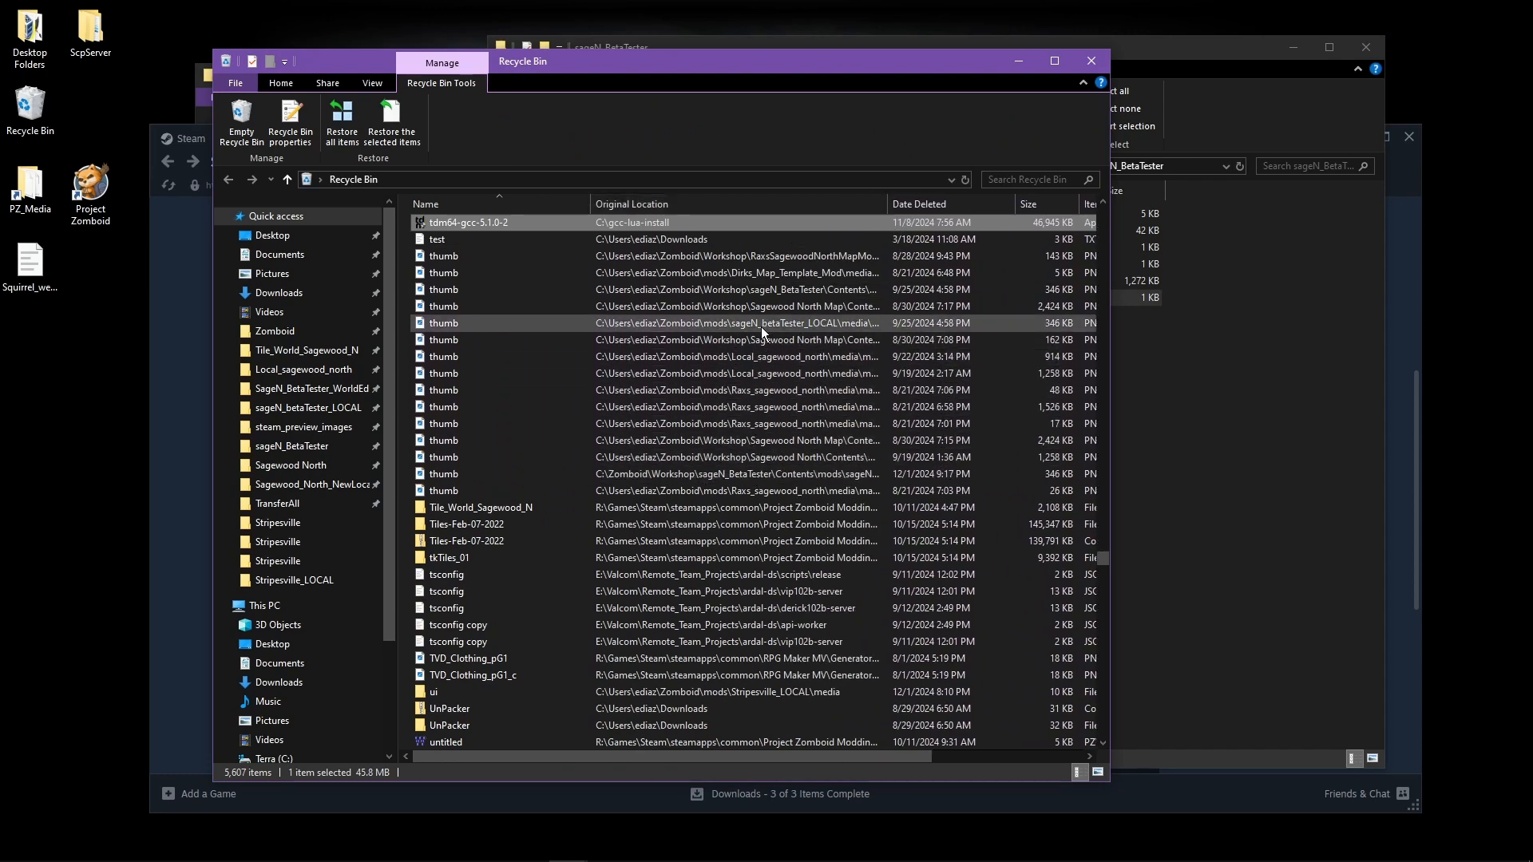
pyautogui.rightClick(739, 289)
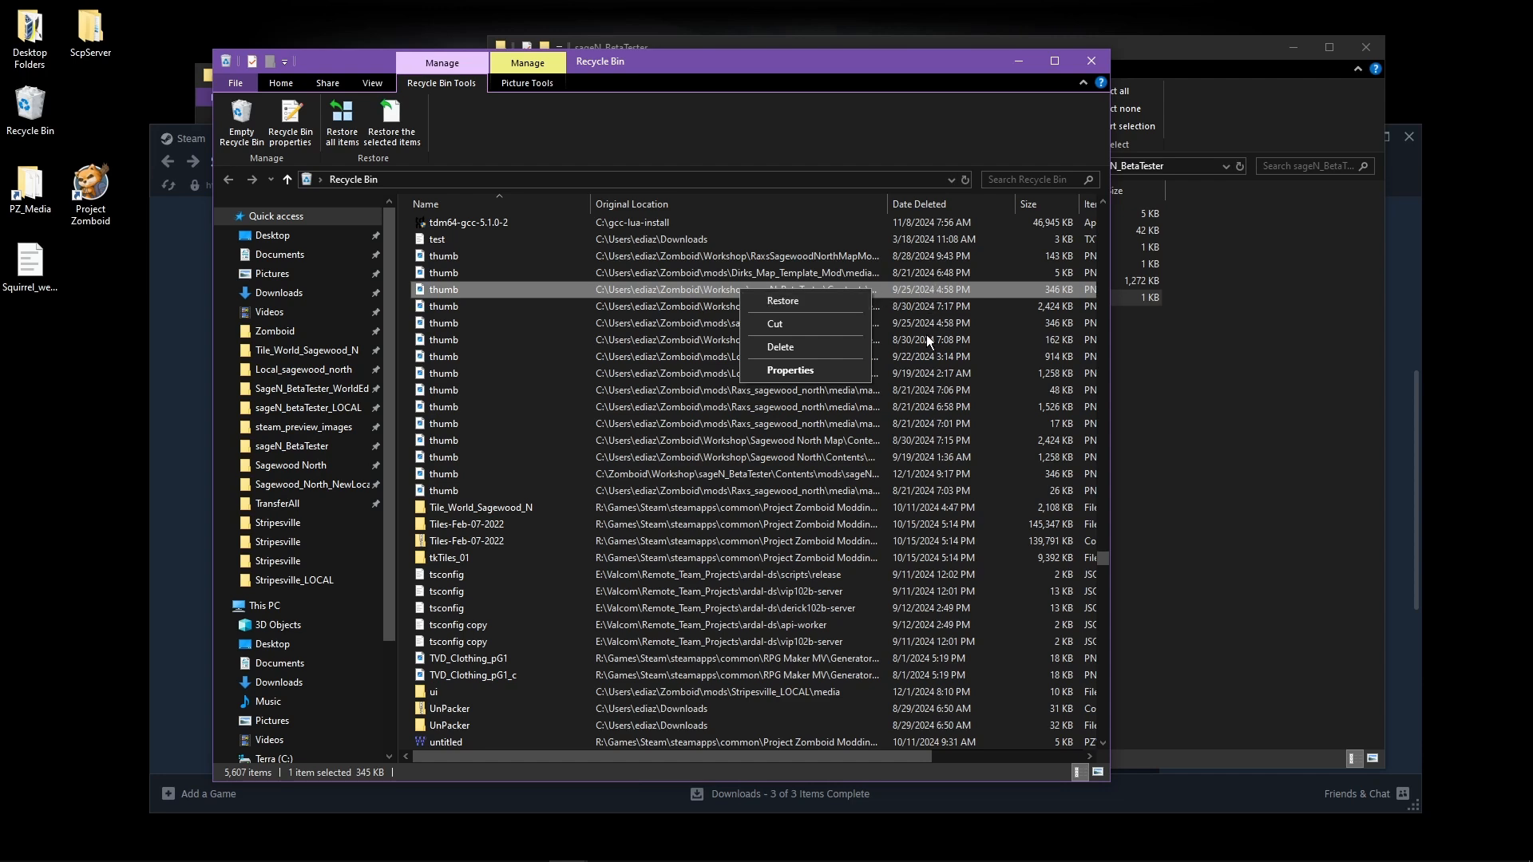
pyautogui.click(705, 471)
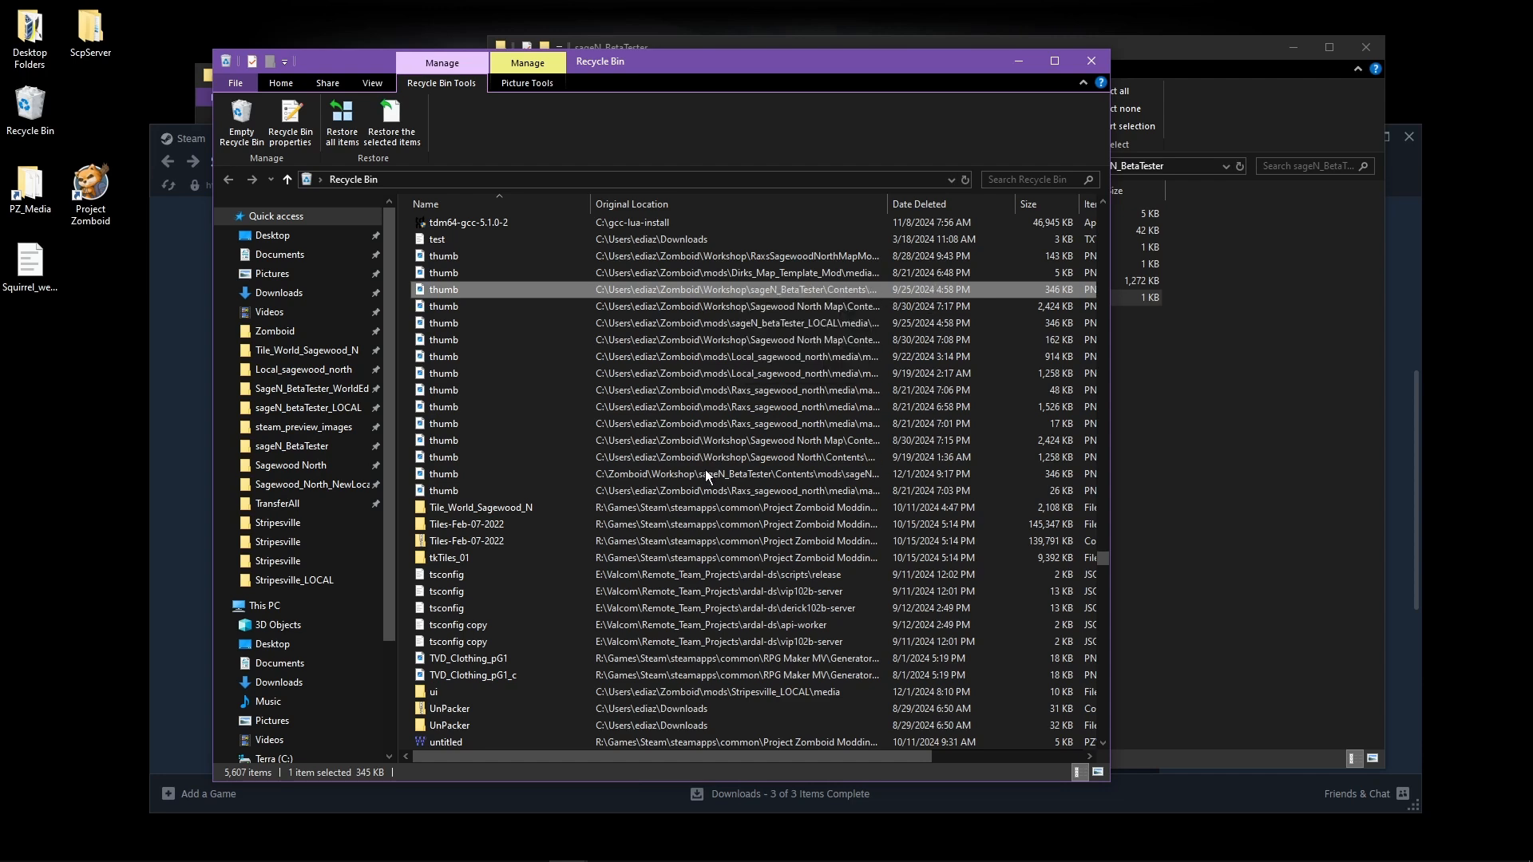
pyautogui.rightClick(630, 471)
pyautogui.click(663, 481)
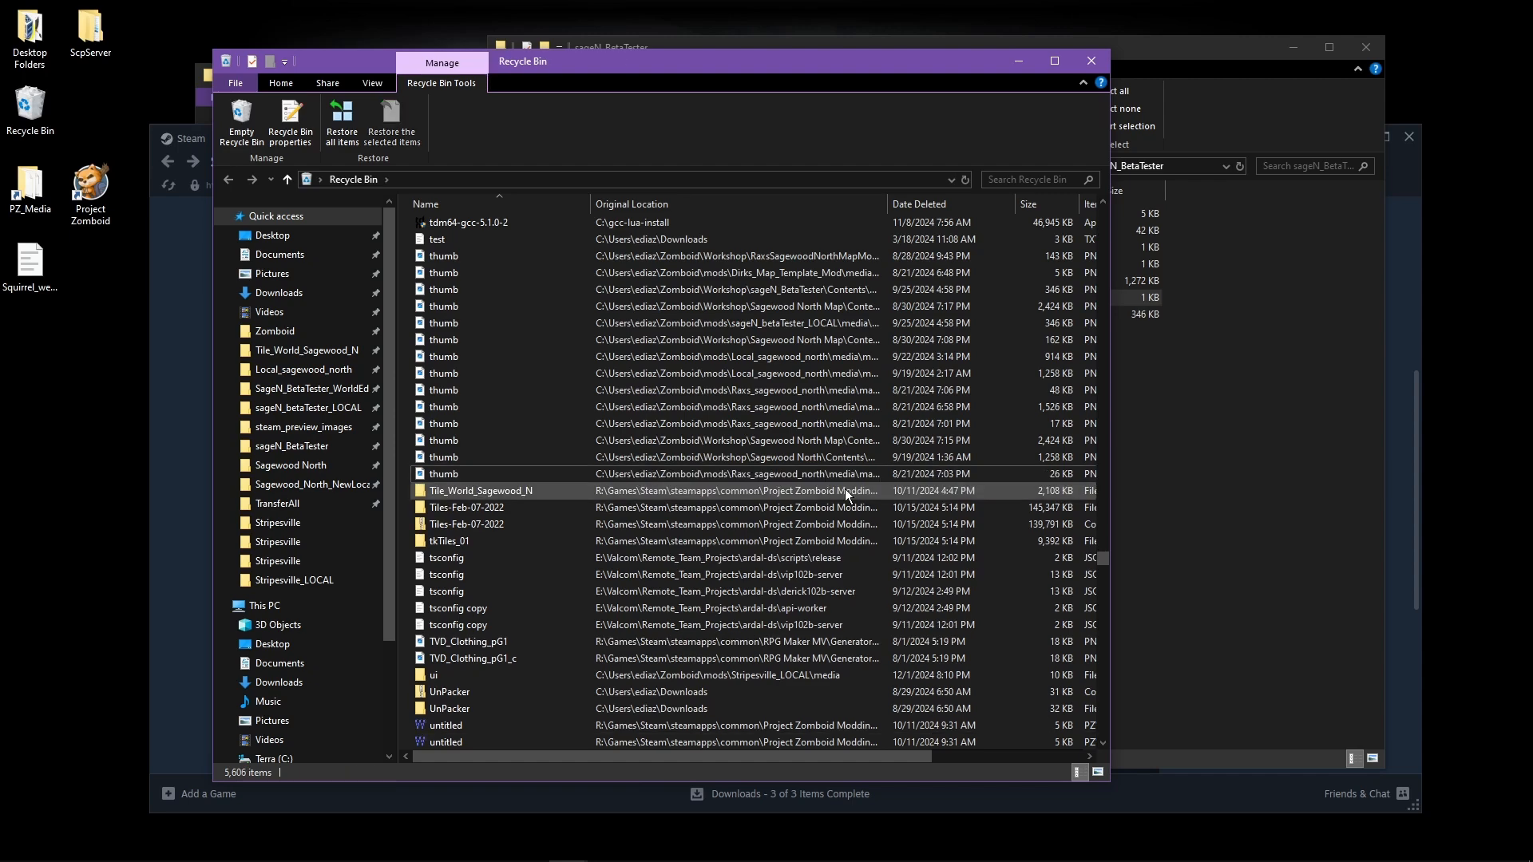
pyautogui.click(1235, 401)
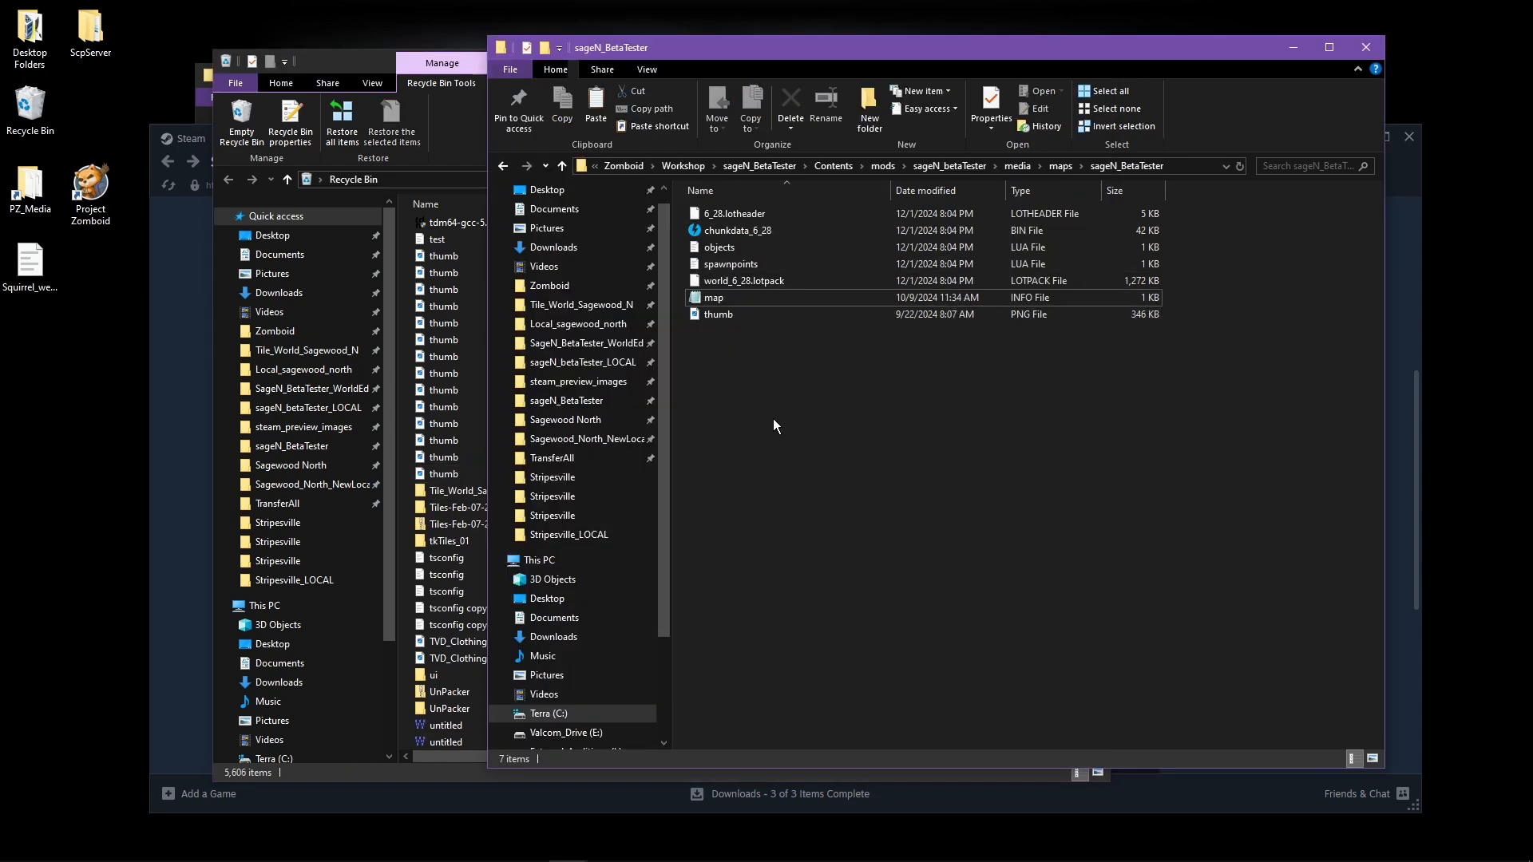
pyautogui.moveTo(707, 51); pyautogui.dragTo(325, 43)
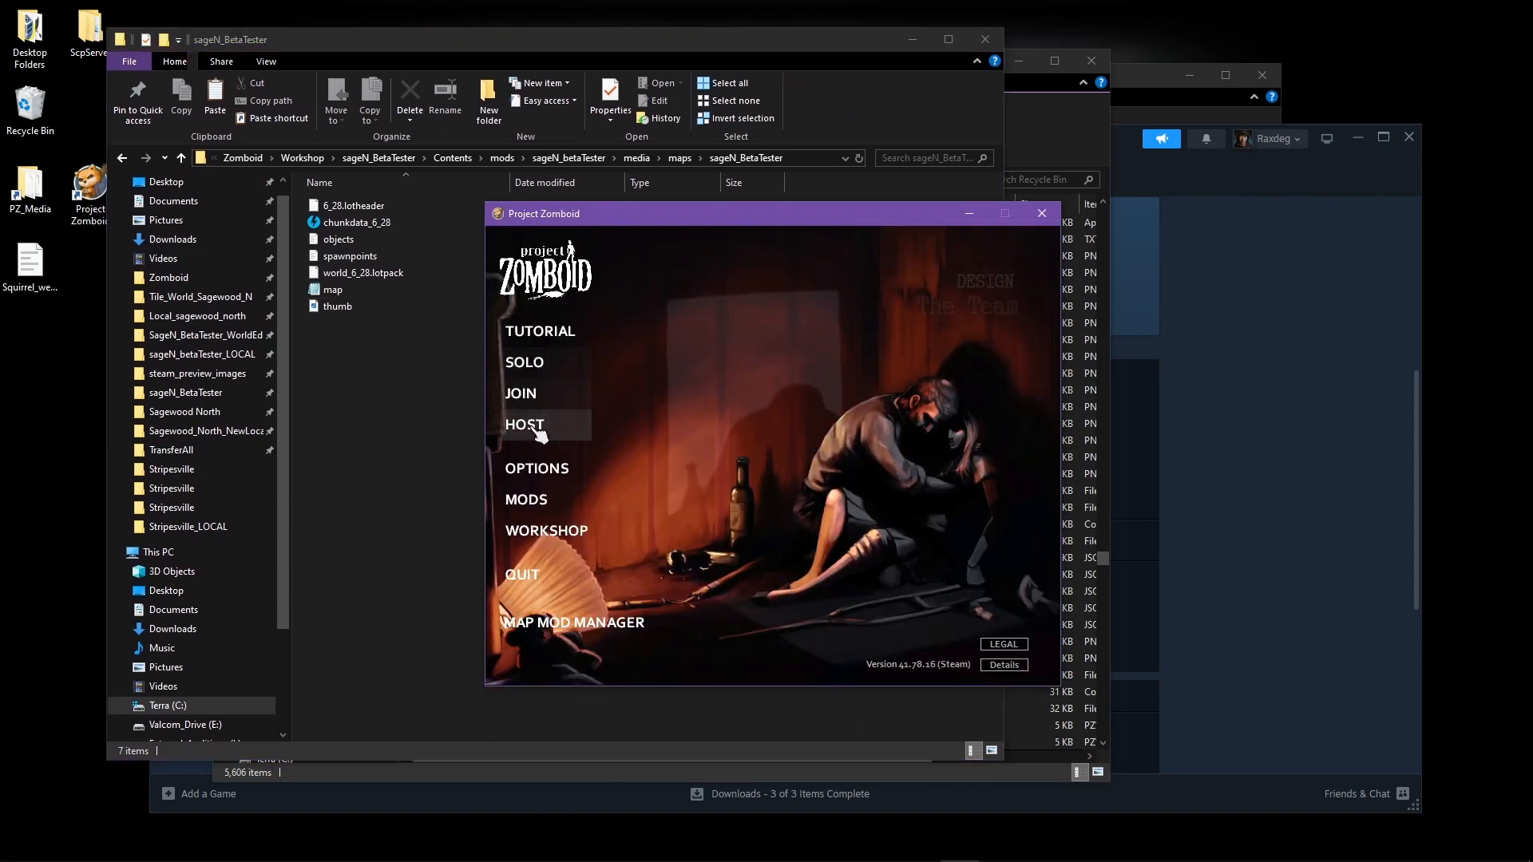
# - Switch to Project Zomboid and choose Borderless Windowed as the display mode in the game options
pyautogui.click(544, 528)
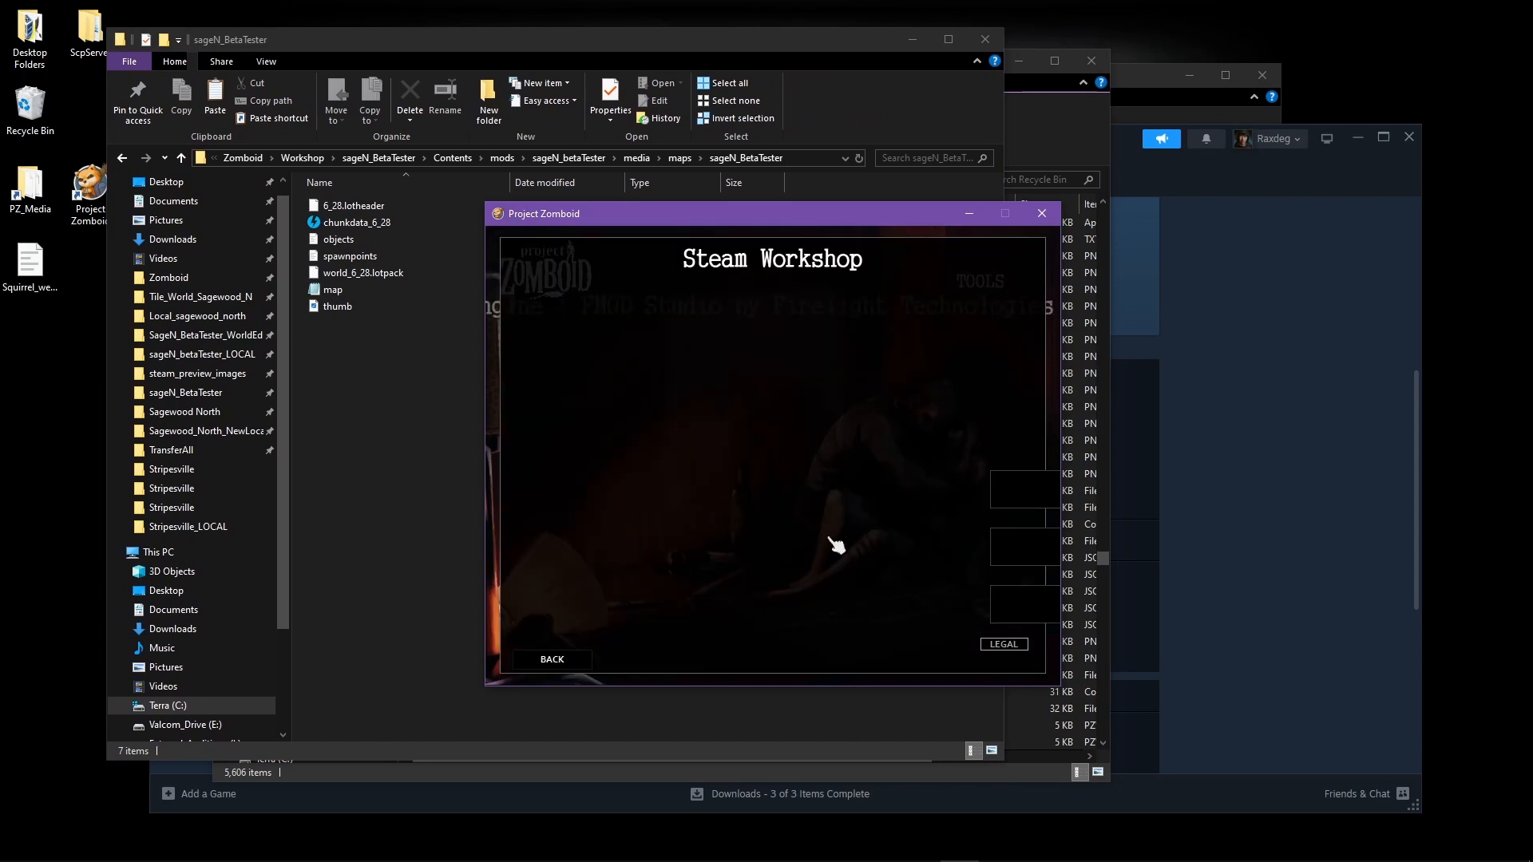
pyautogui.click(573, 665)
pyautogui.click(536, 476)
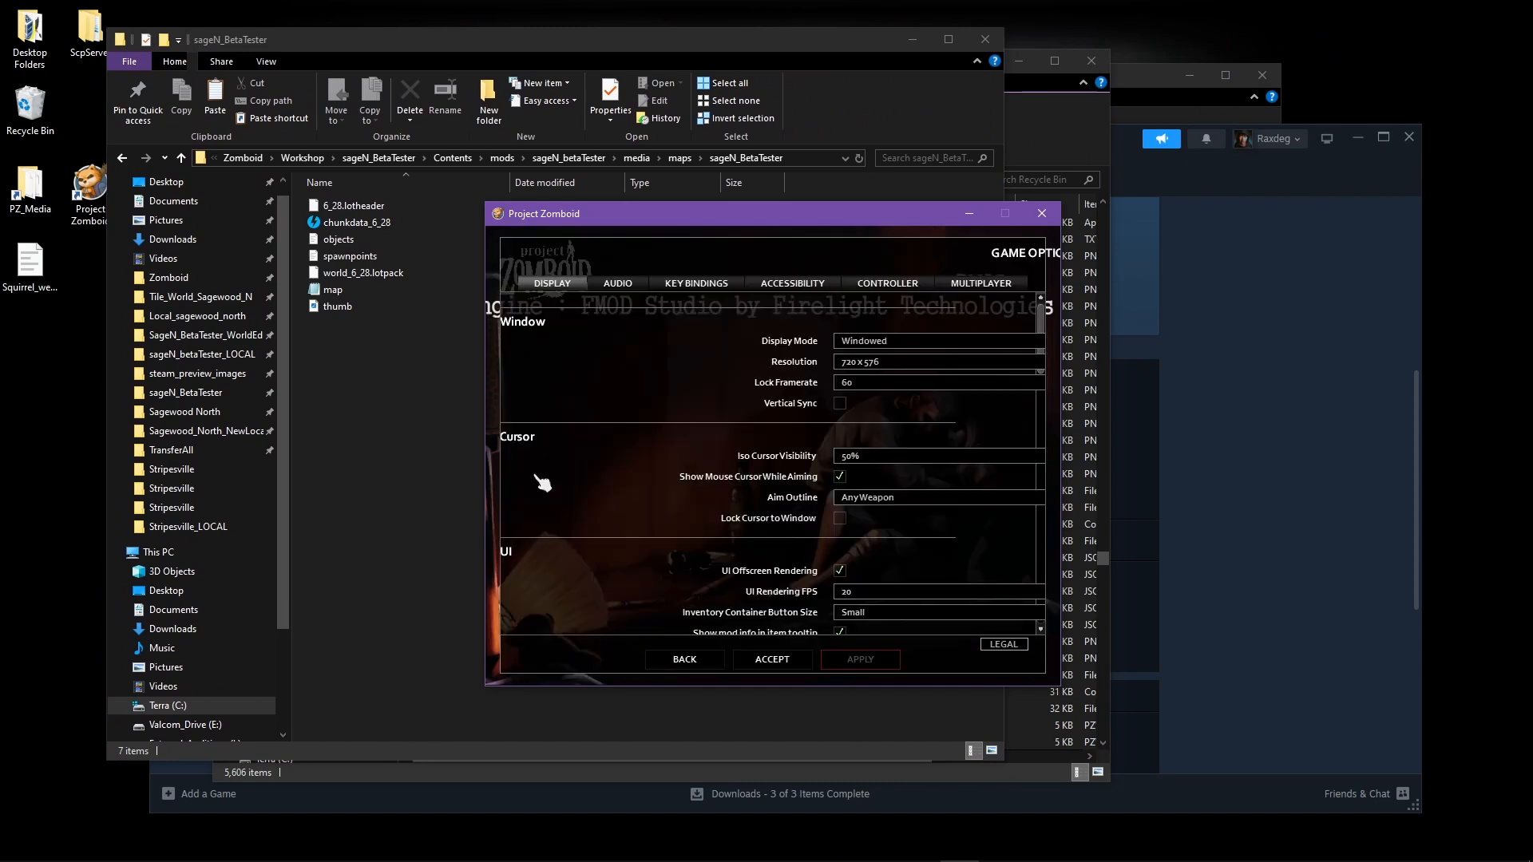
pyautogui.click(873, 342)
pyautogui.click(884, 385)
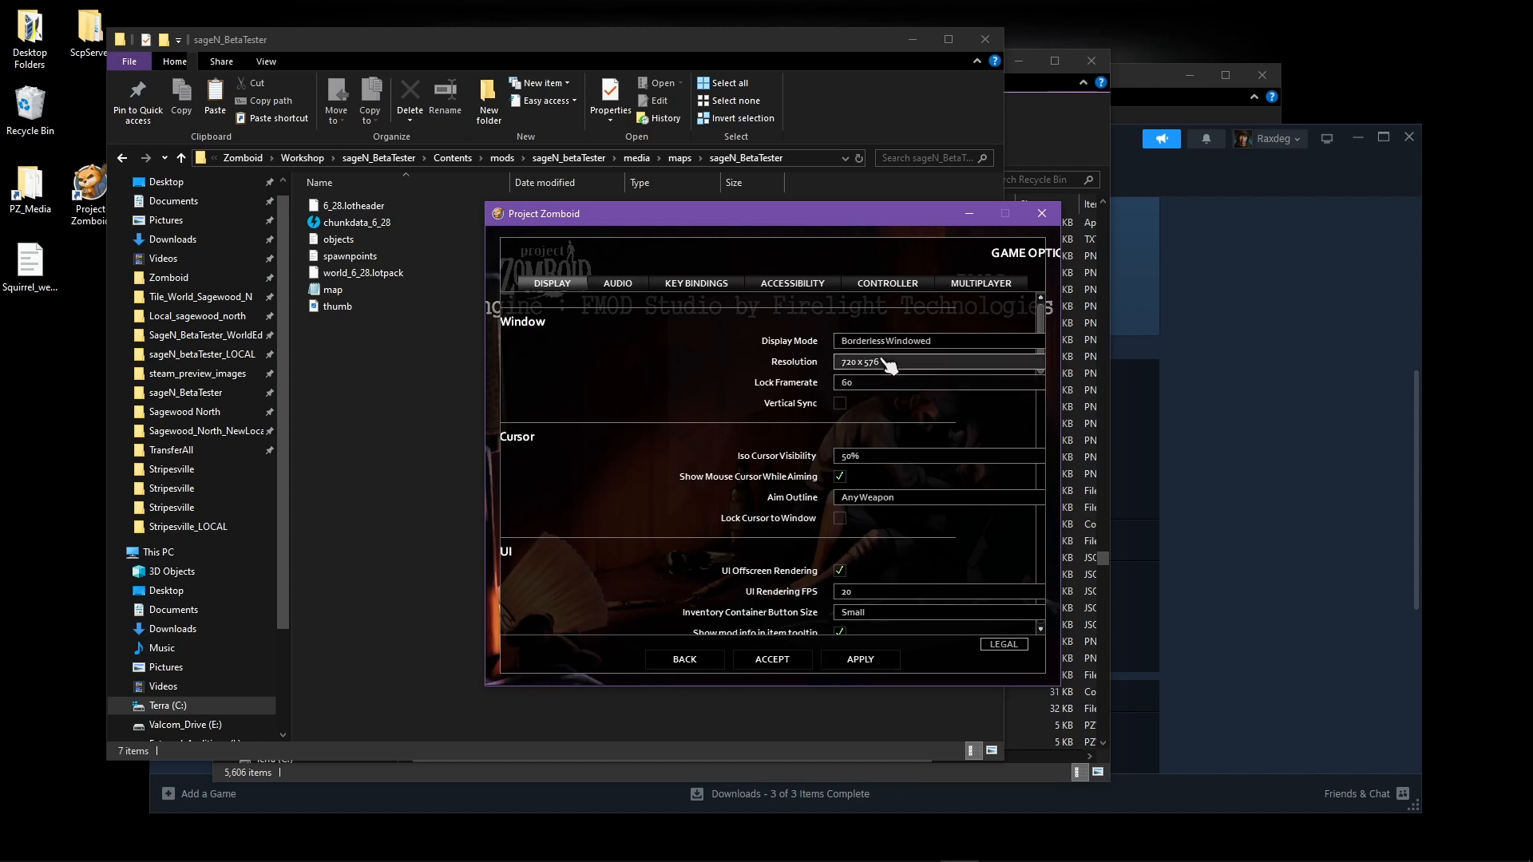
# - Set the game's resolution to 1920 x 1080, apply and keep the new screen settings, and return to the main menu
pyautogui.click(883, 364)
pyautogui.scroll(-10, 892, 419)
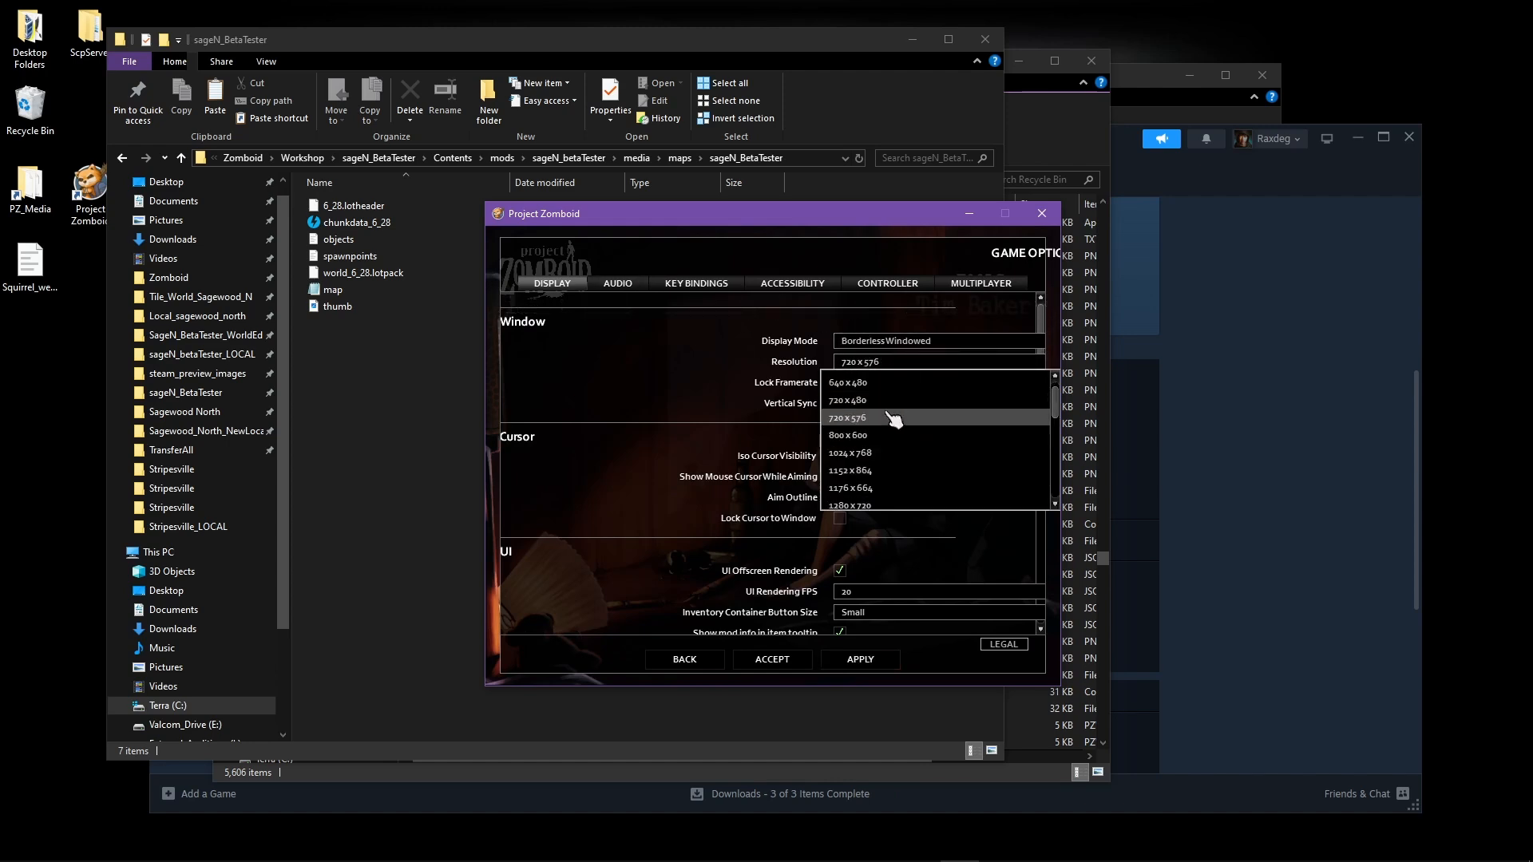
pyautogui.scroll(2, 893, 419)
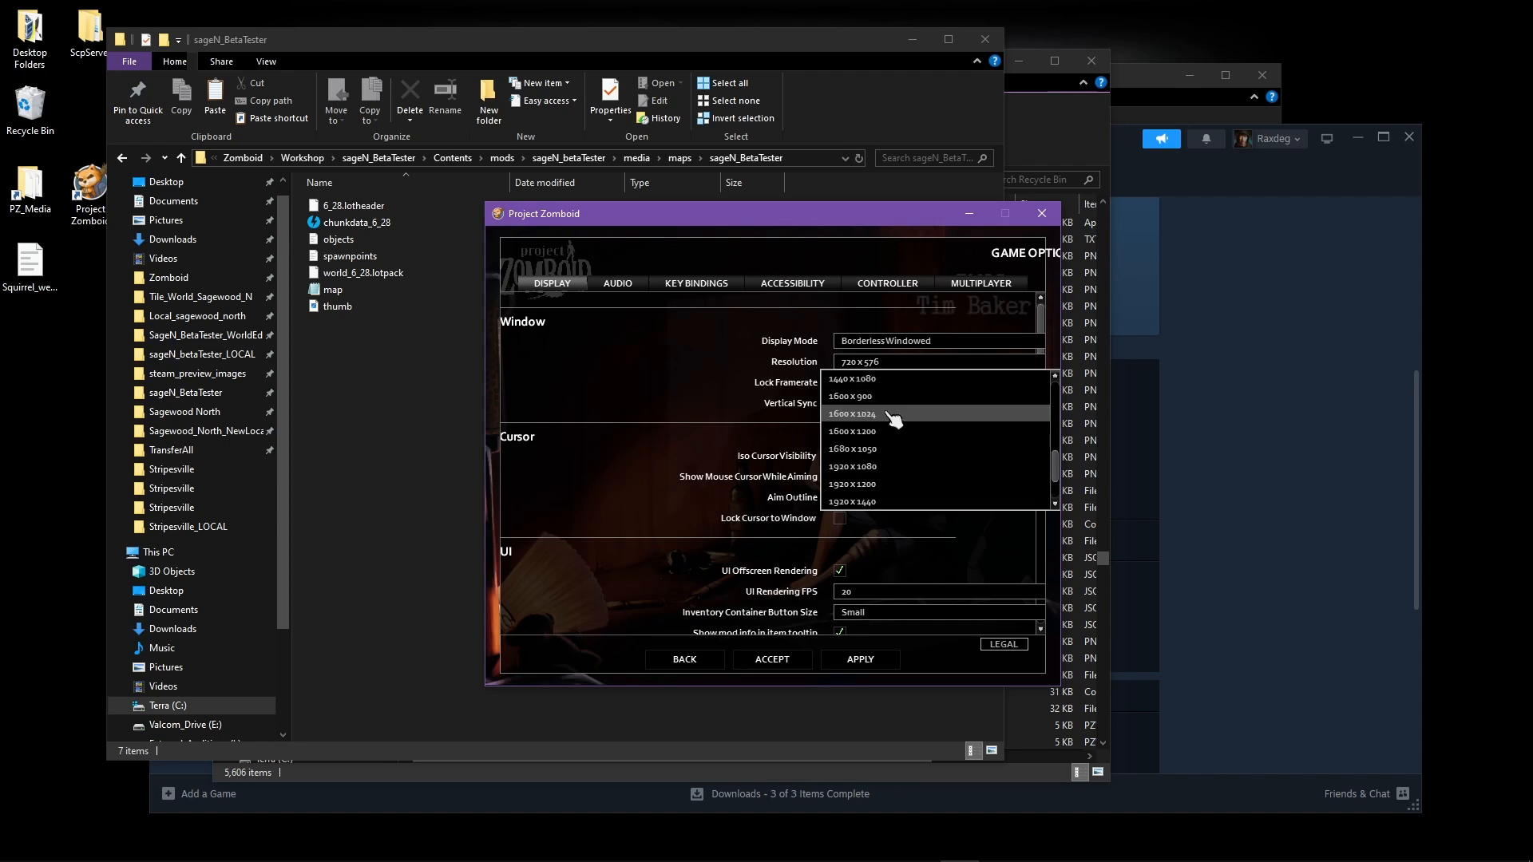
pyautogui.click(883, 466)
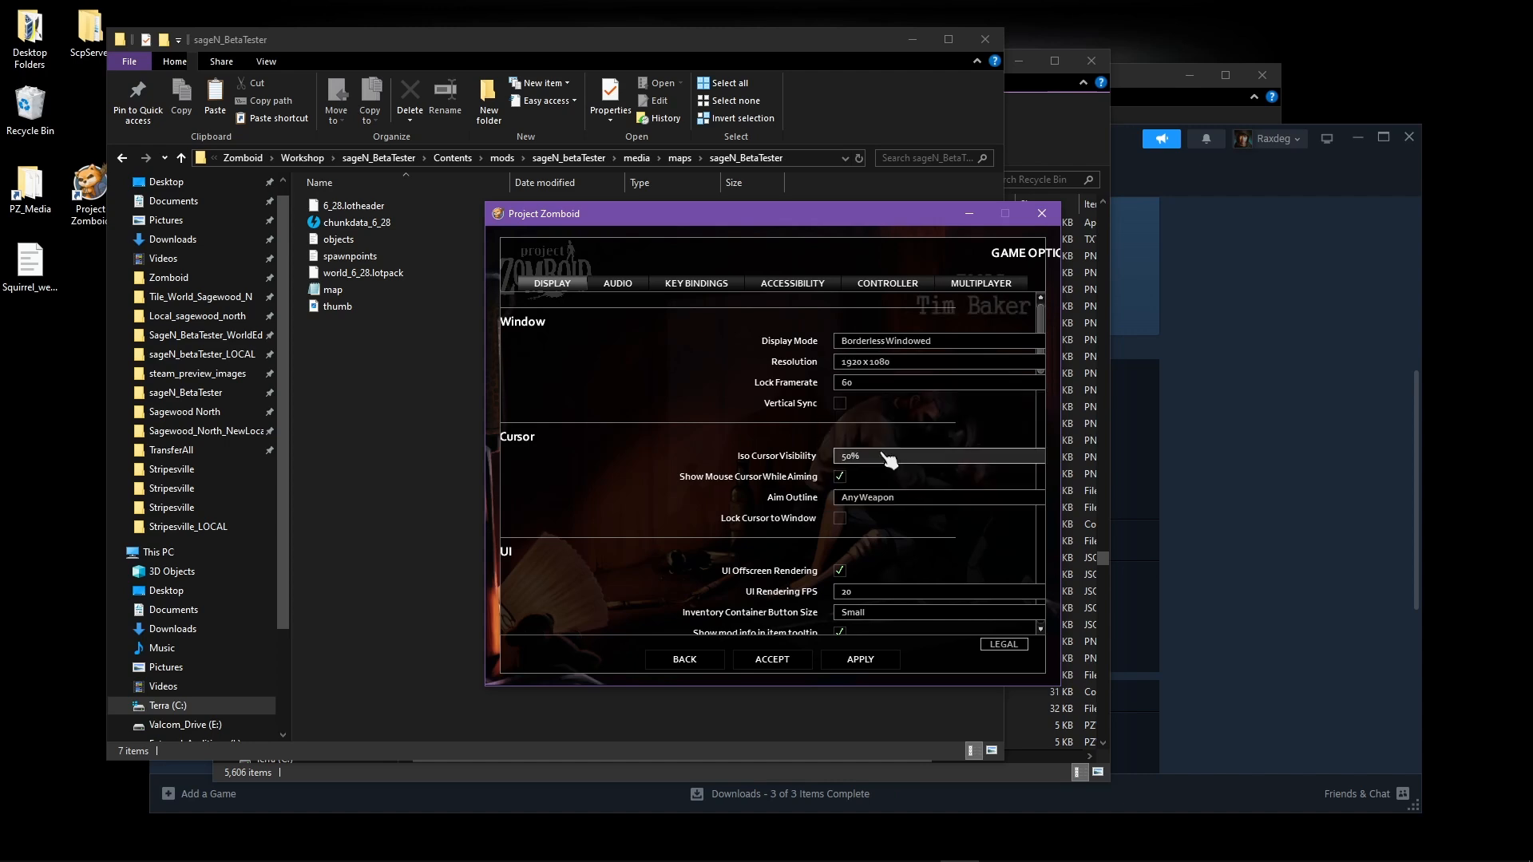
pyautogui.click(860, 659)
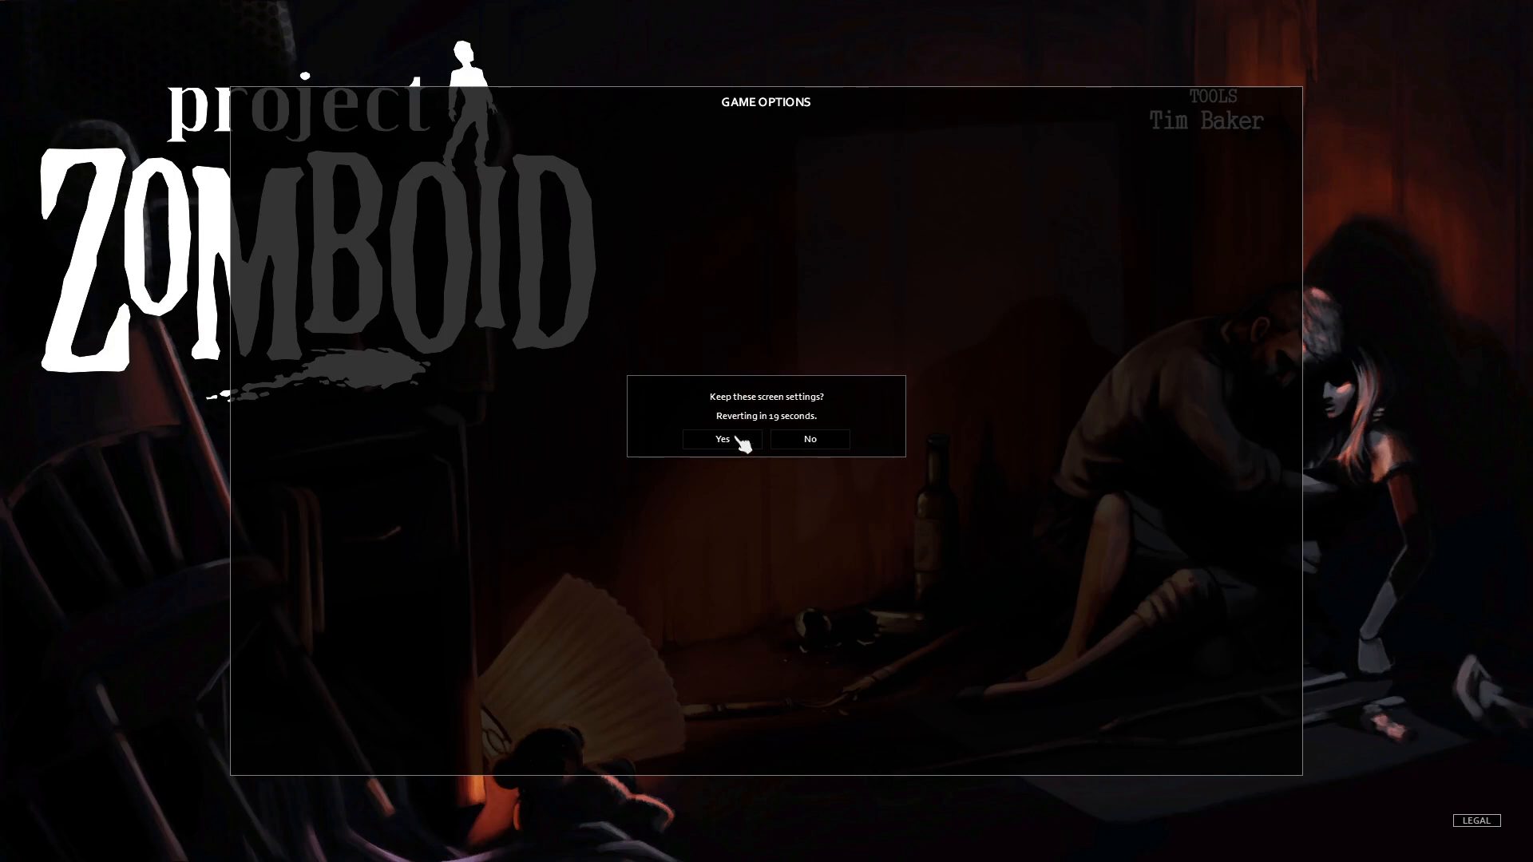
pyautogui.click(738, 441)
pyautogui.click(319, 595)
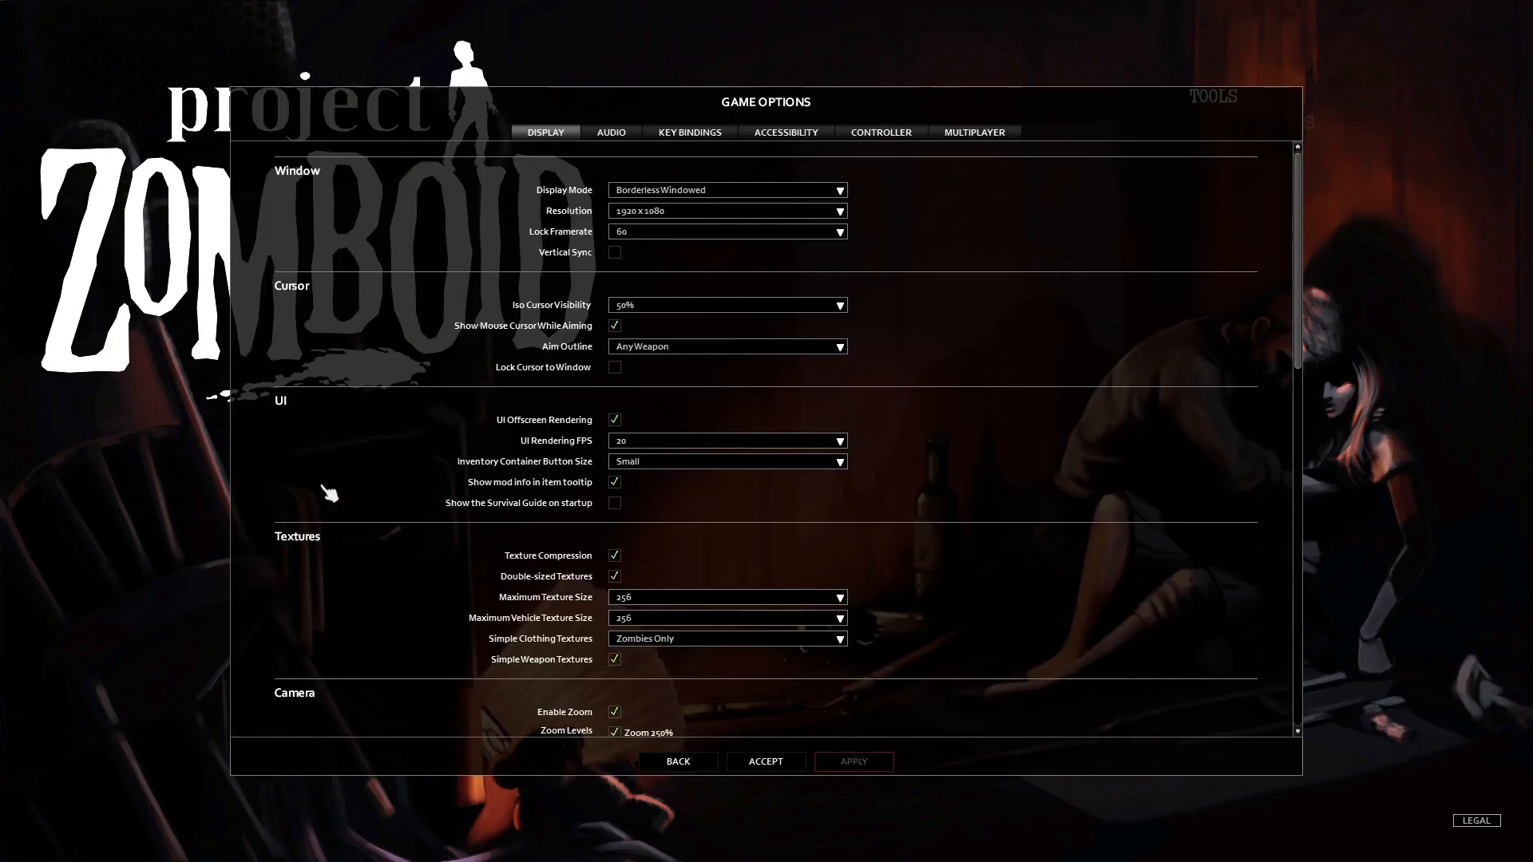
pyautogui.click(765, 762)
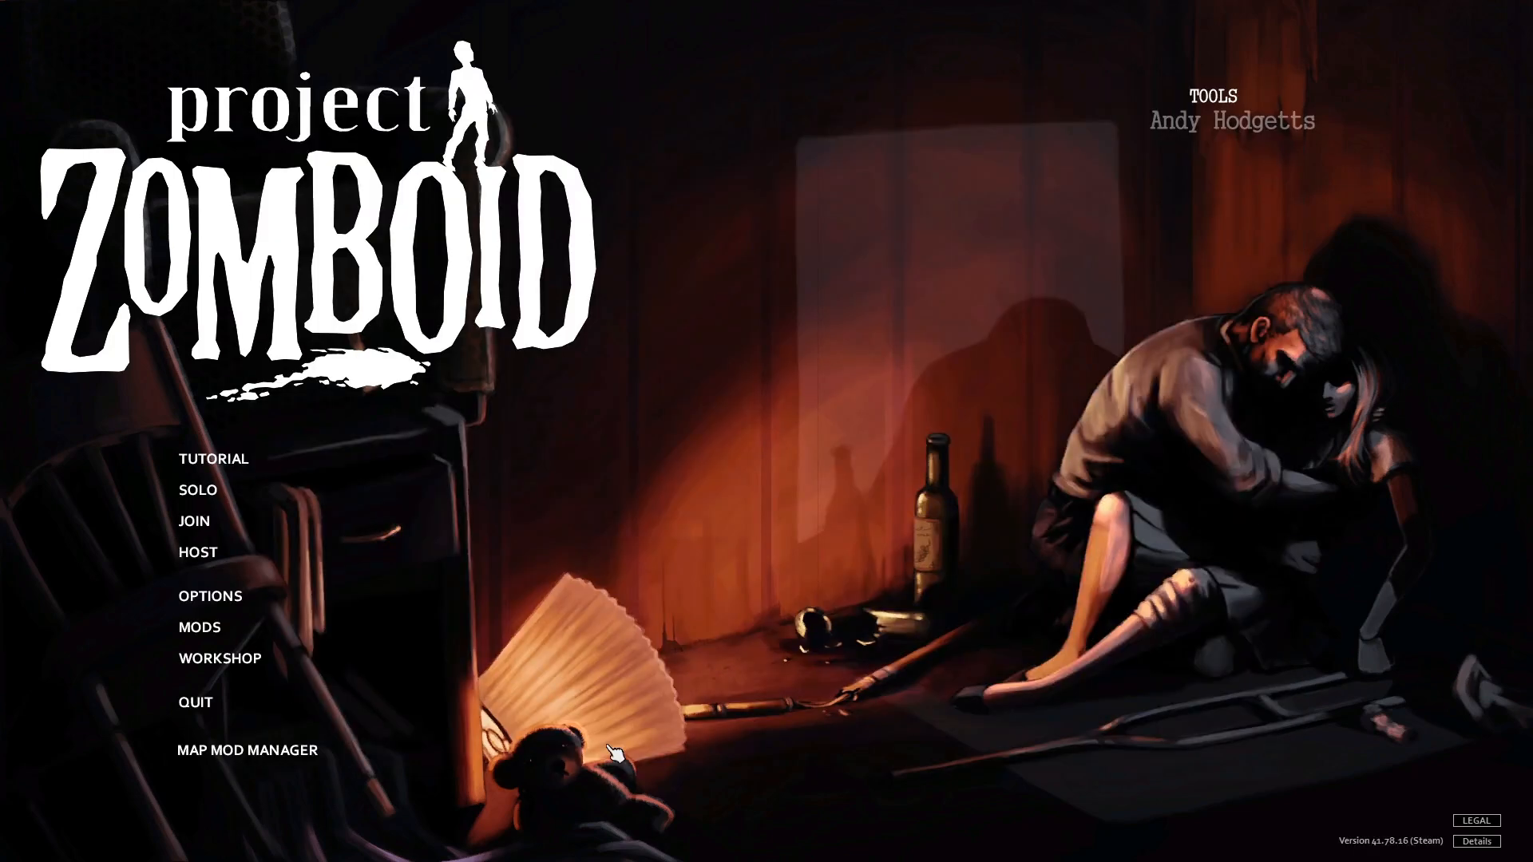
# - Upload the updated sageN_BetaTester item to the Steam Workshop with its existing details and close the publishing log
pyautogui.click(228, 664)
pyautogui.click(722, 421)
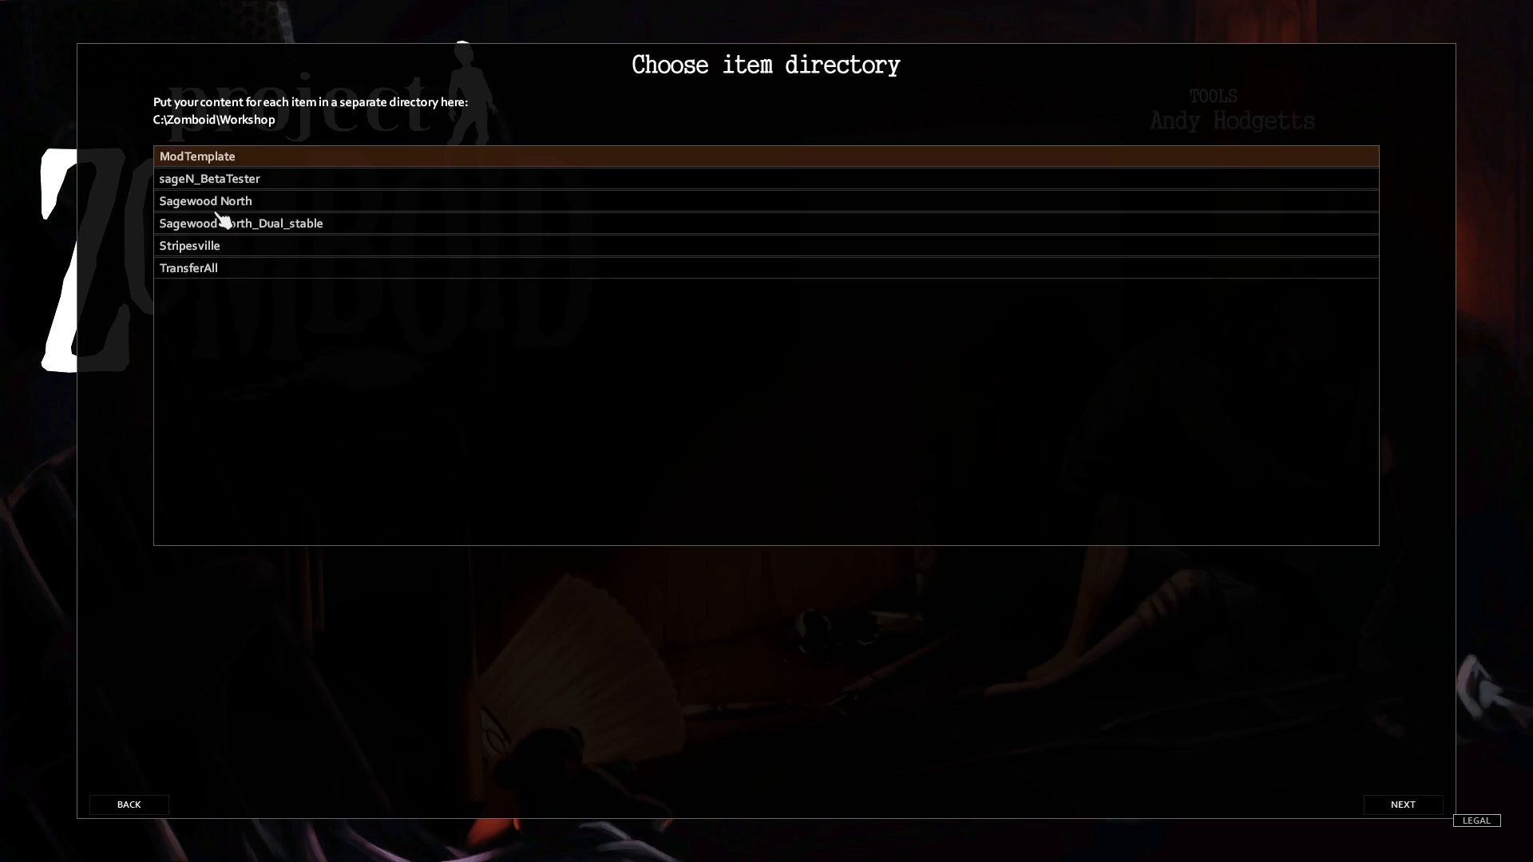
pyautogui.click(226, 184)
pyautogui.click(1403, 804)
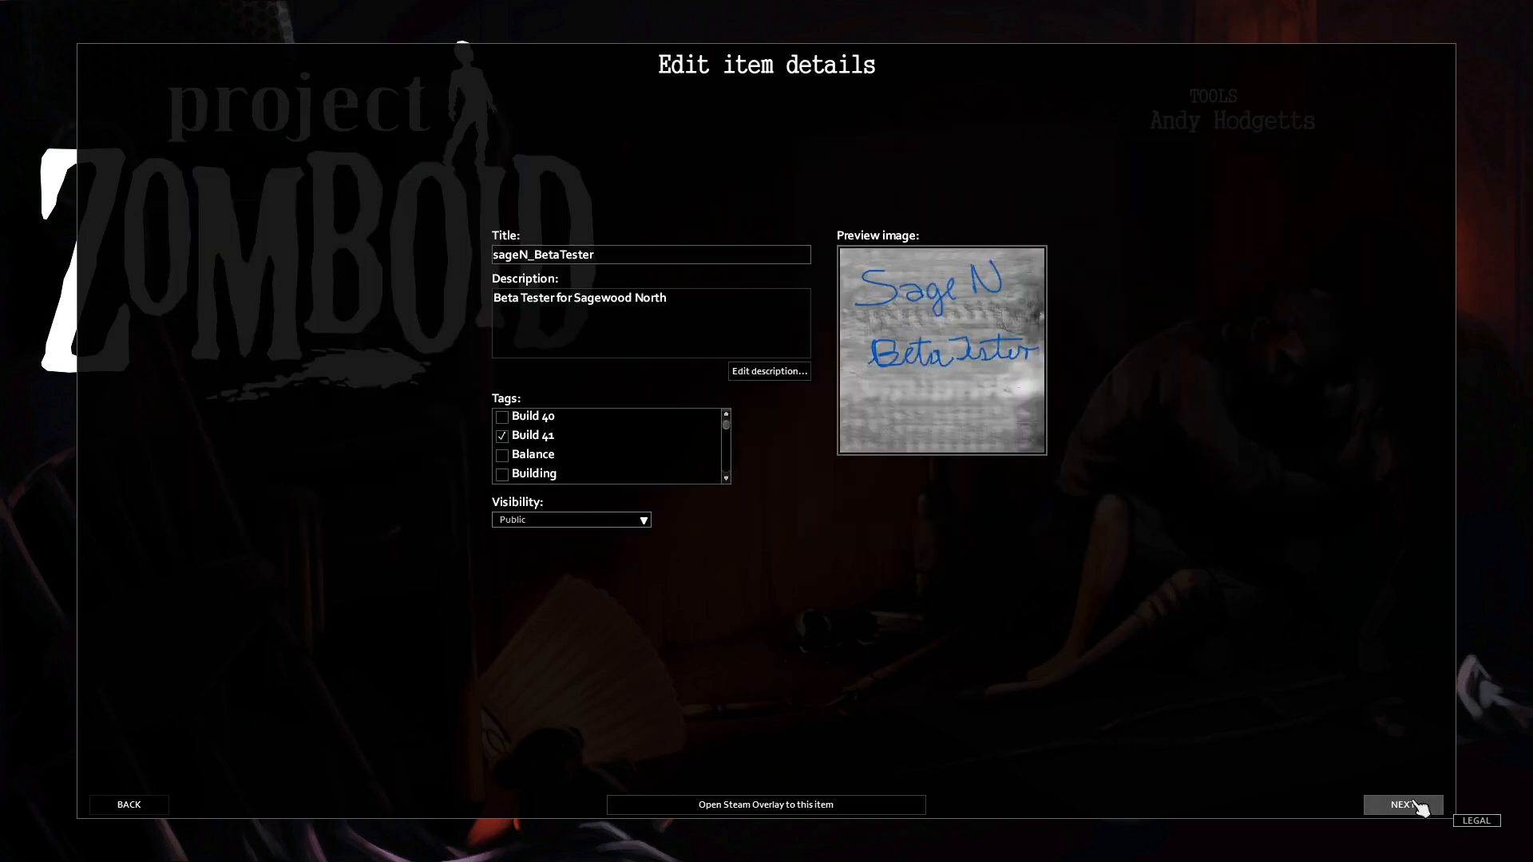
pyautogui.click(1403, 804)
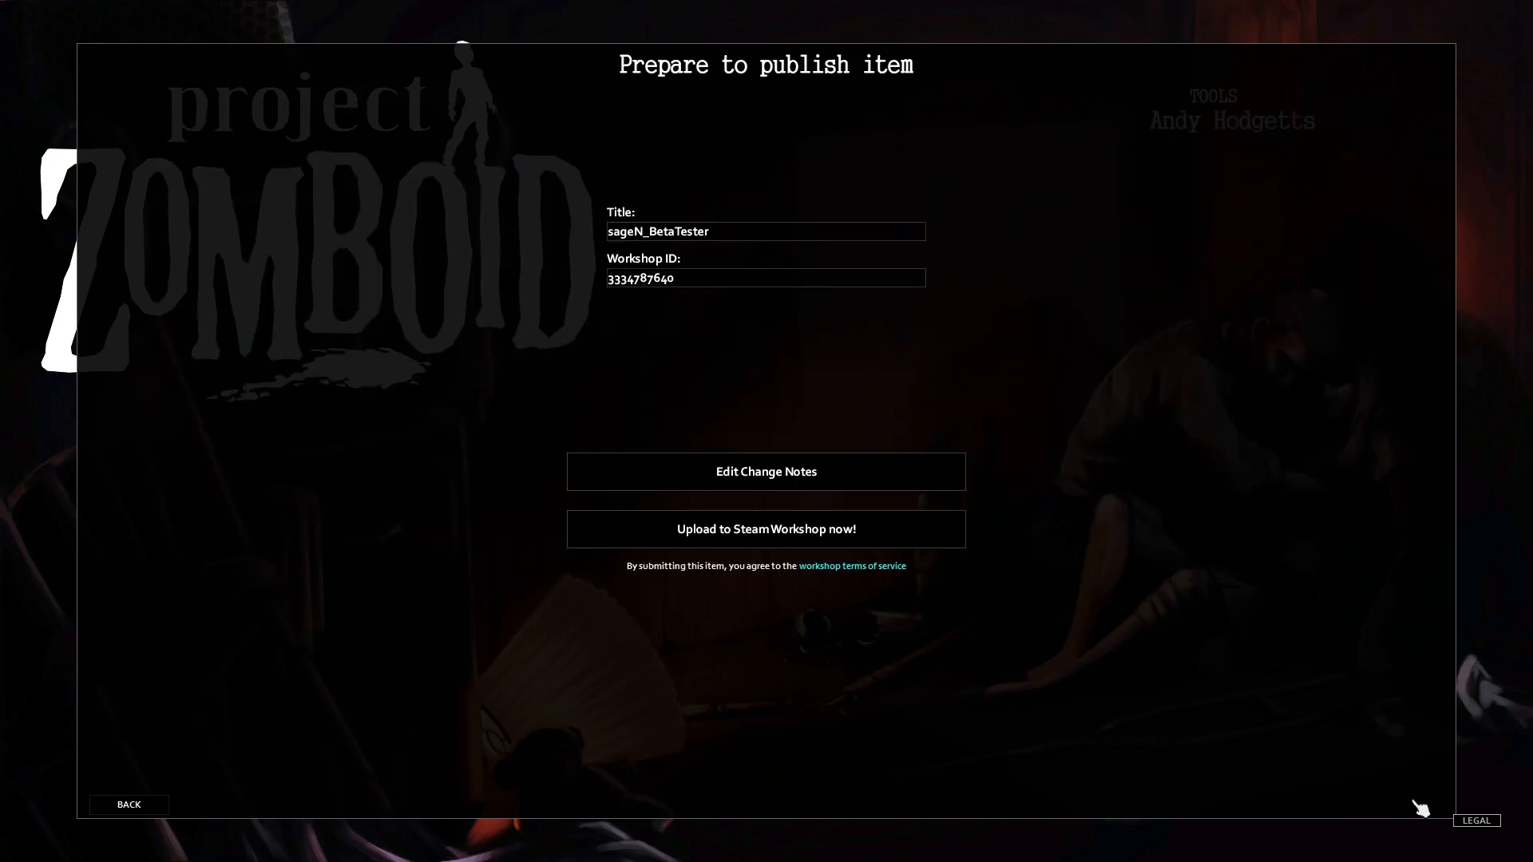
pyautogui.click(713, 531)
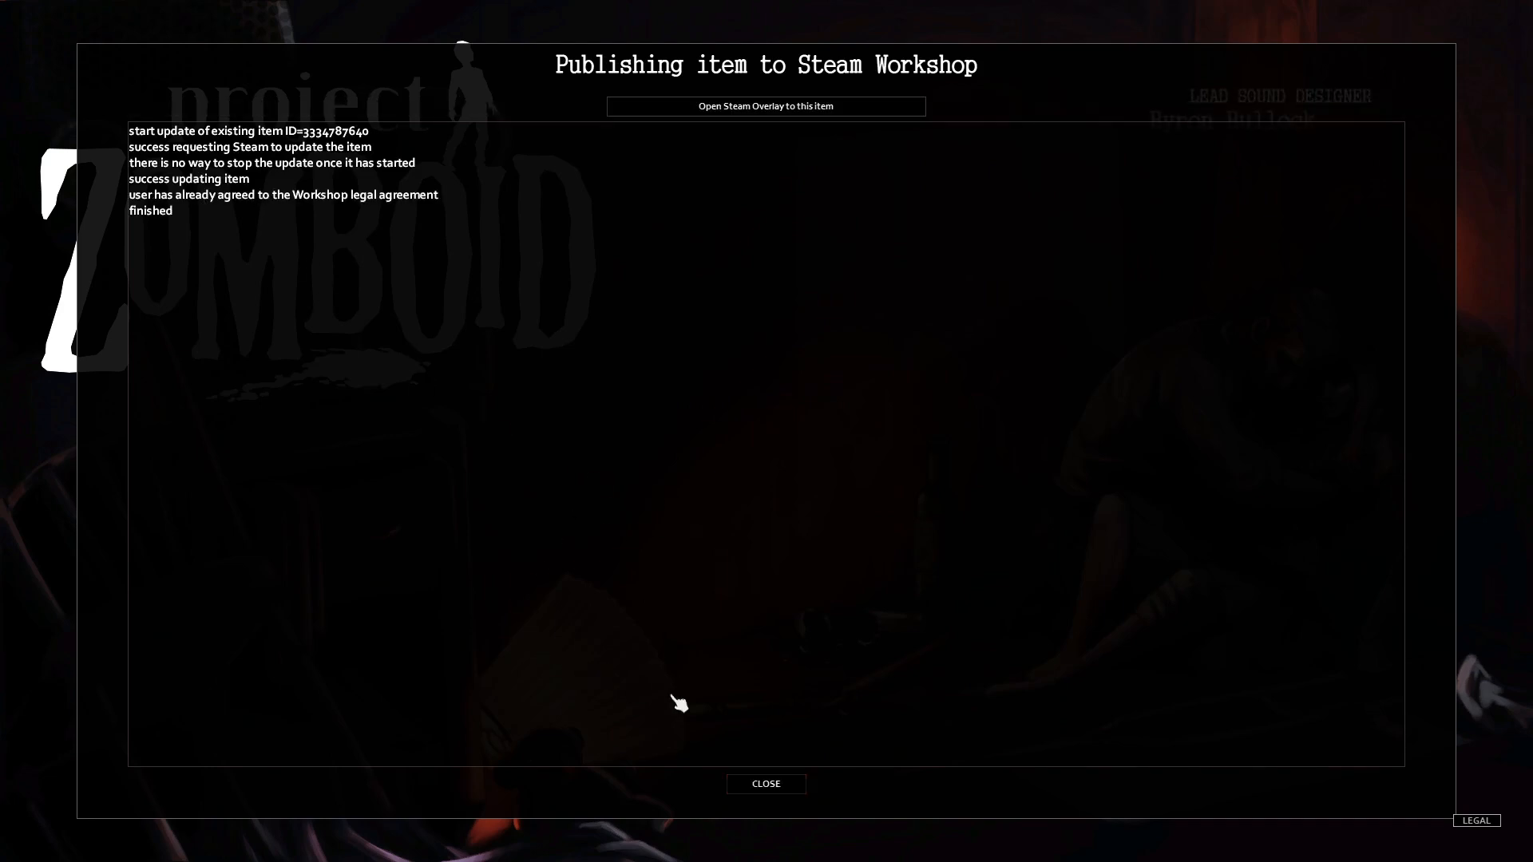
pyautogui.click(766, 785)
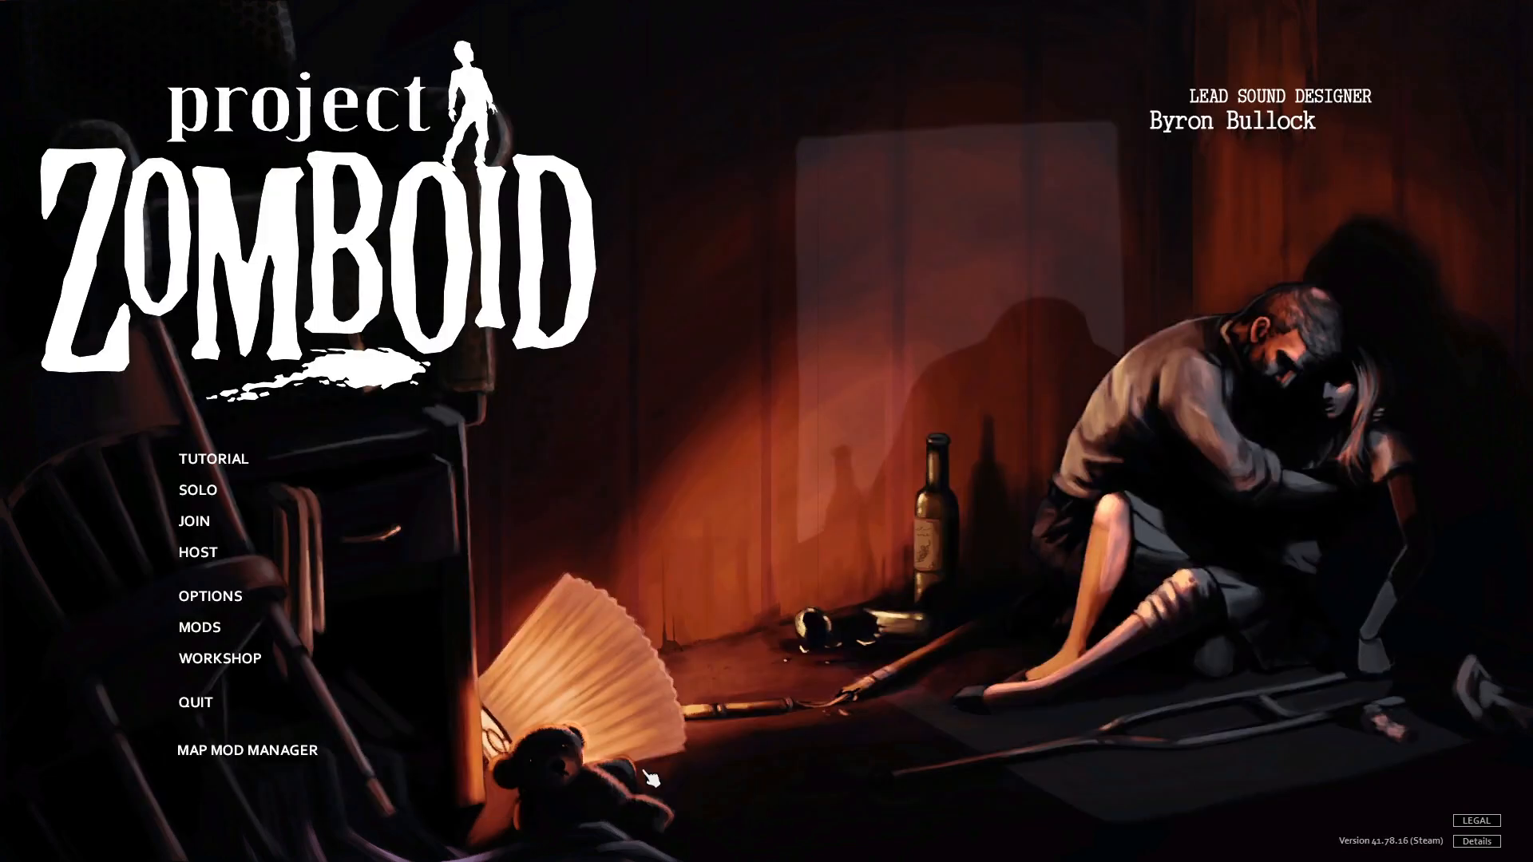
# - Delete the saved world of the hosted sageN_betaTester server and return to the main menu
pyautogui.click(209, 552)
pyautogui.click(542, 323)
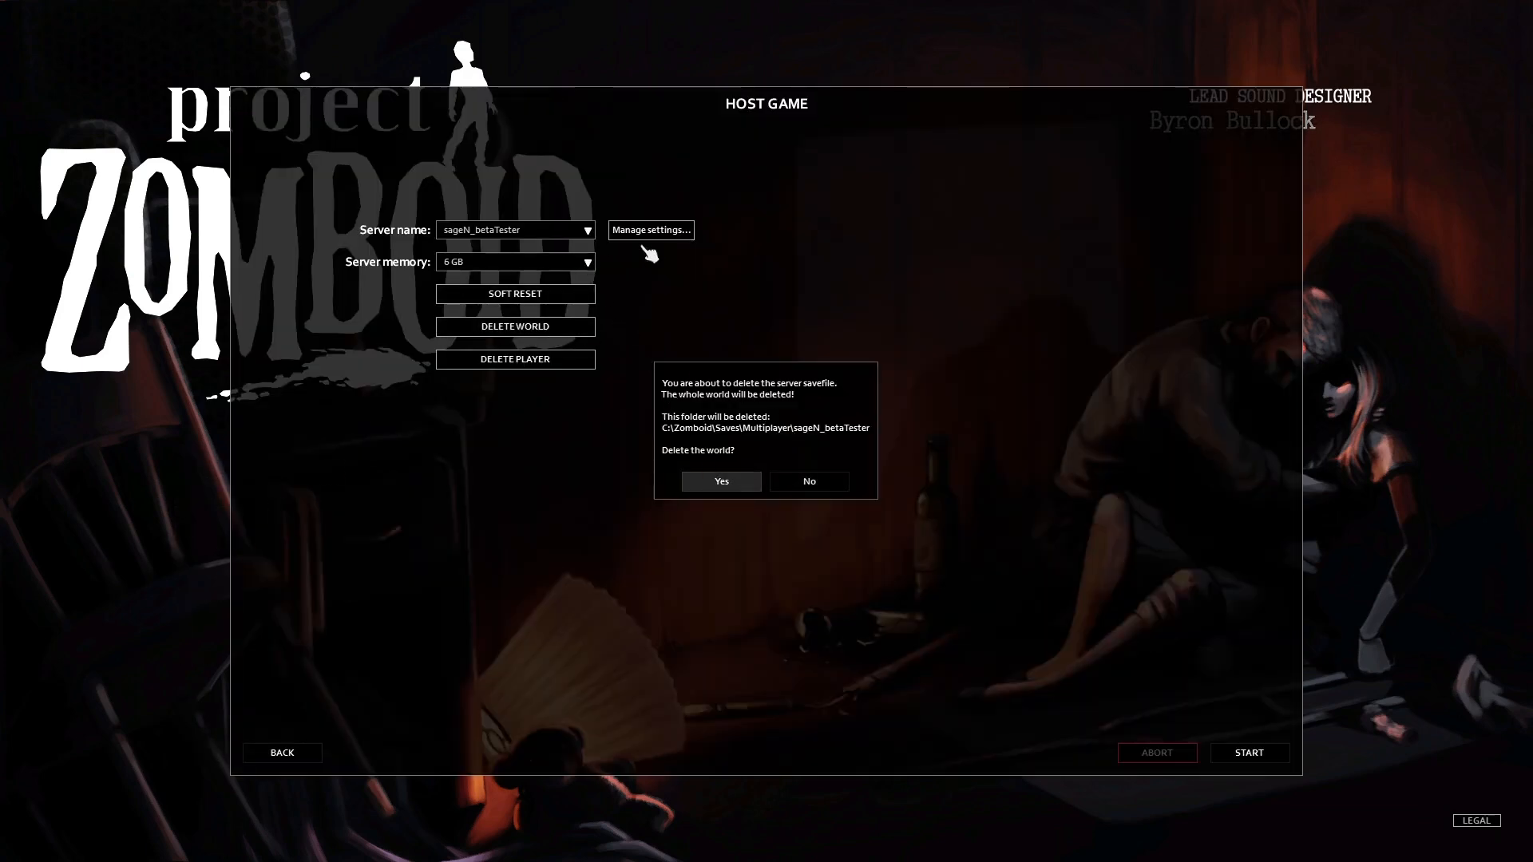
pyautogui.click(267, 756)
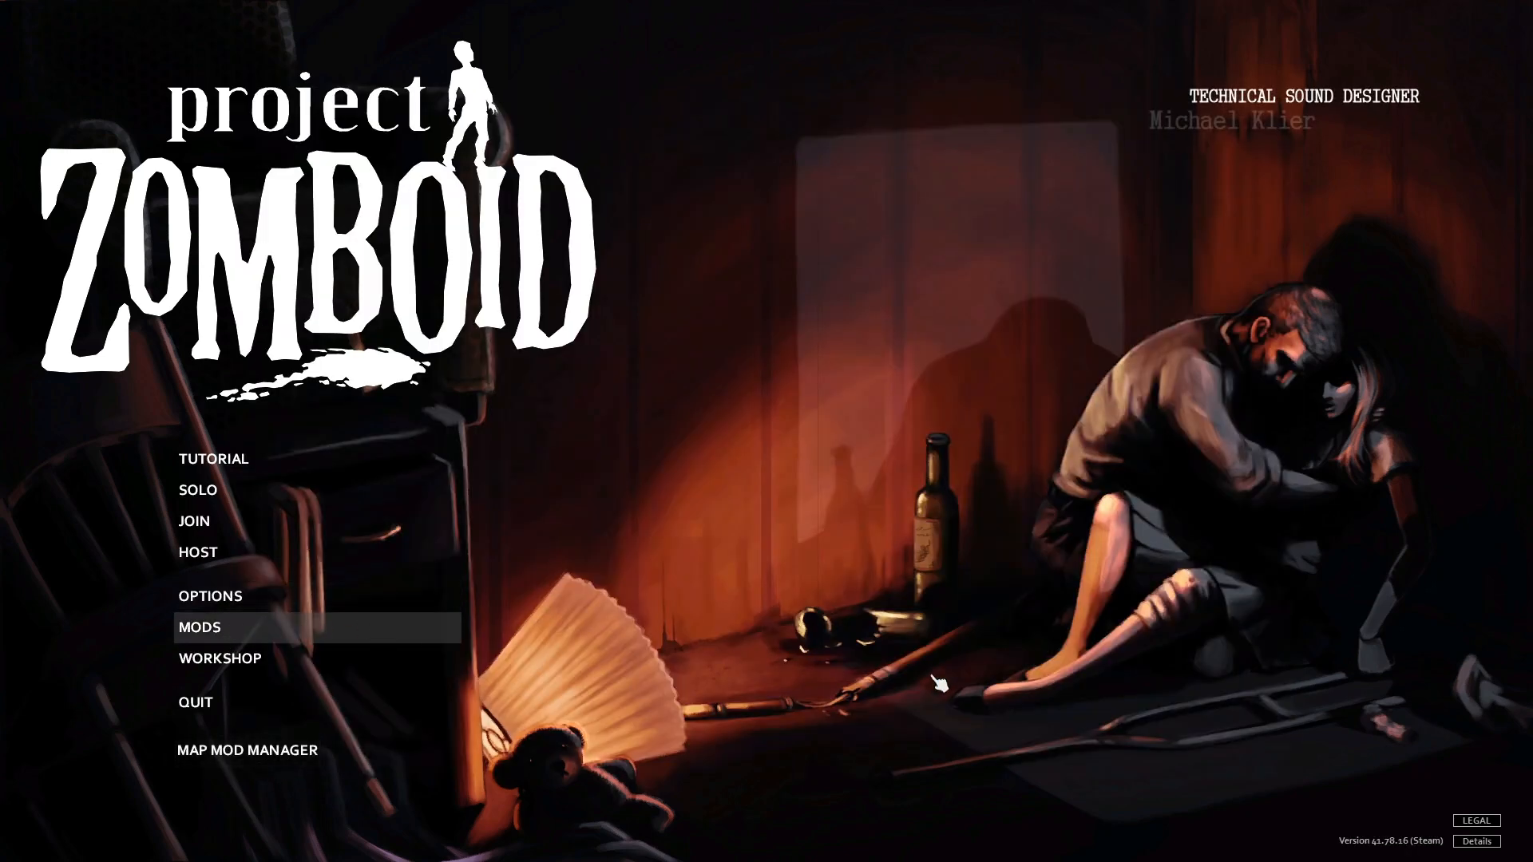
pyautogui.click(766, 578)
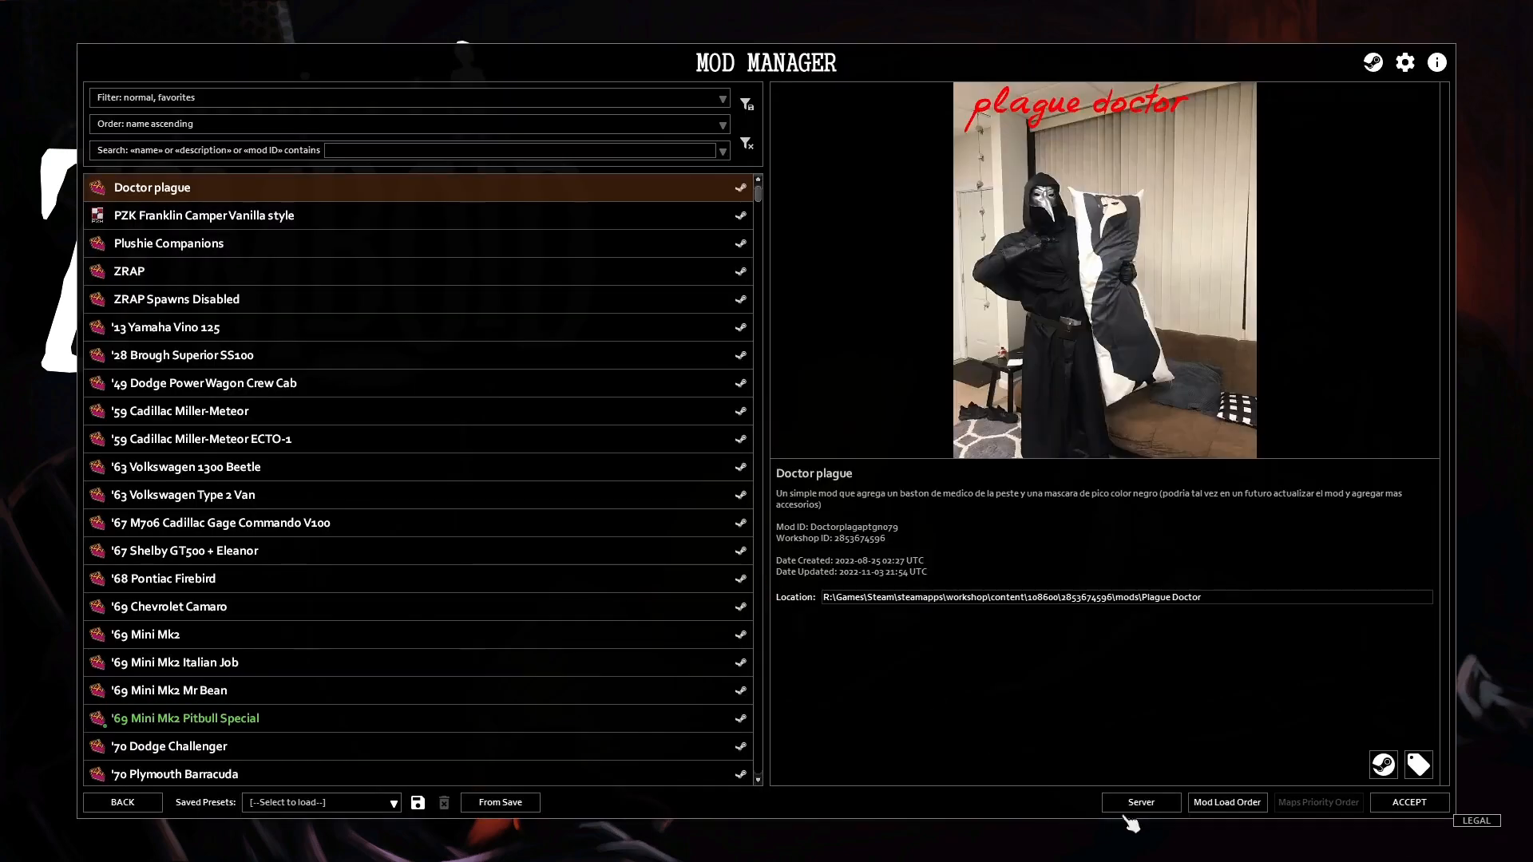
pyautogui.click(1141, 802)
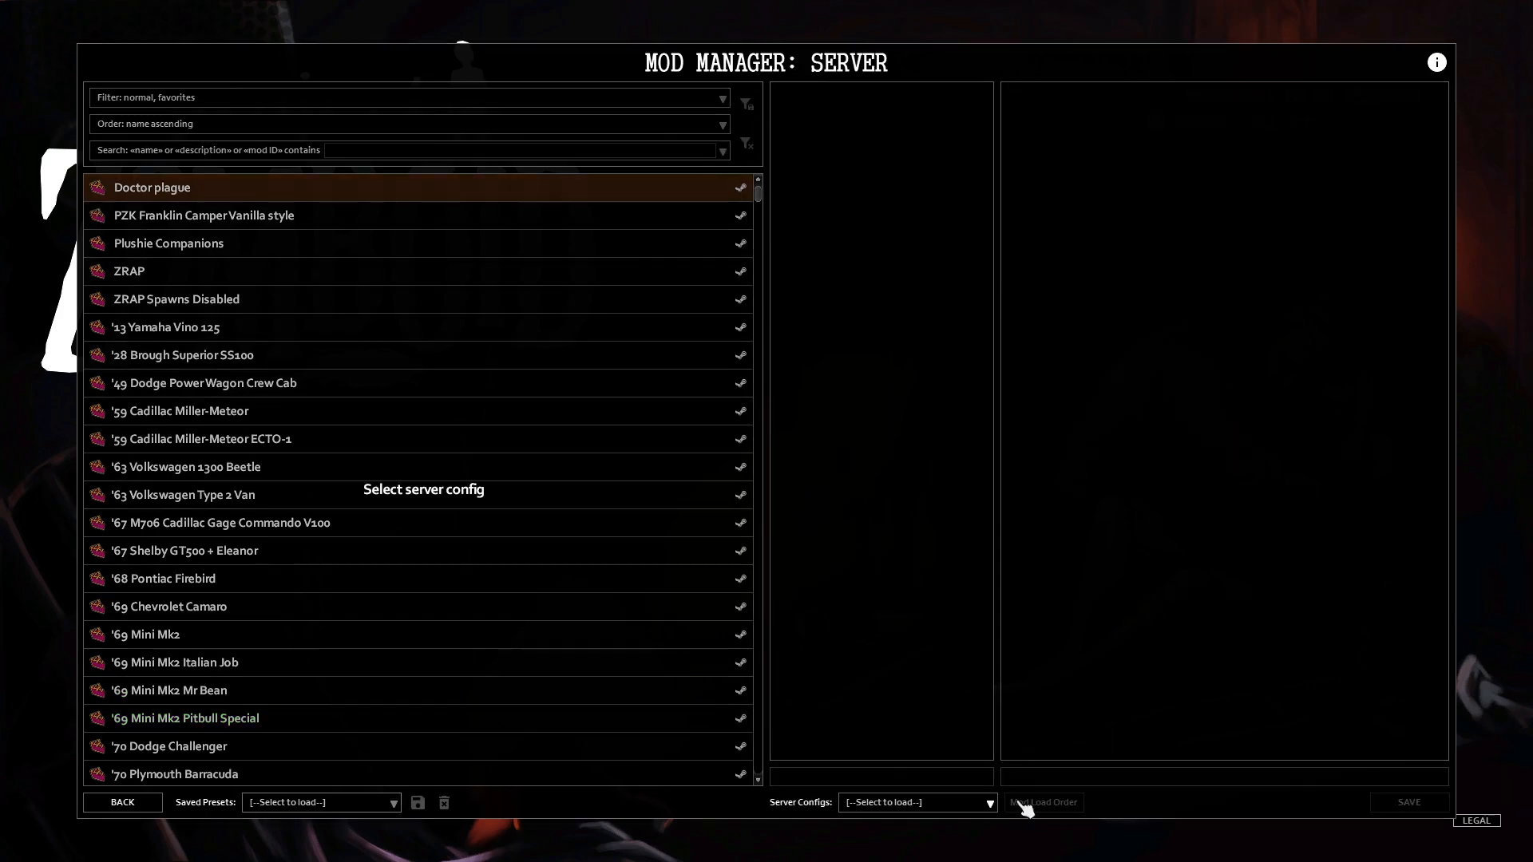
pyautogui.click(870, 804)
pyautogui.click(882, 787)
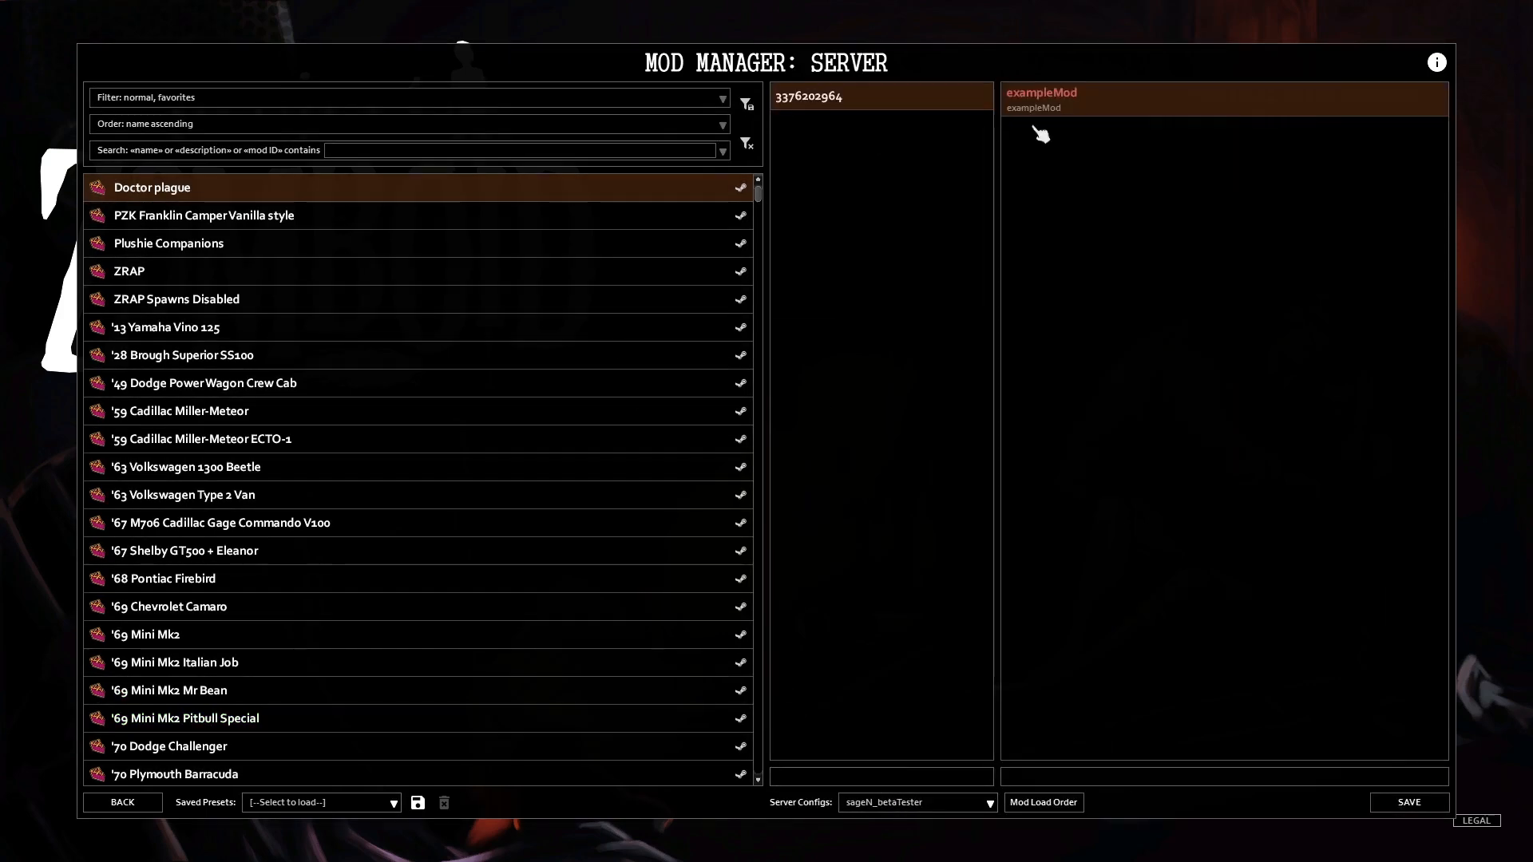
pyautogui.moveTo(1281, 103)
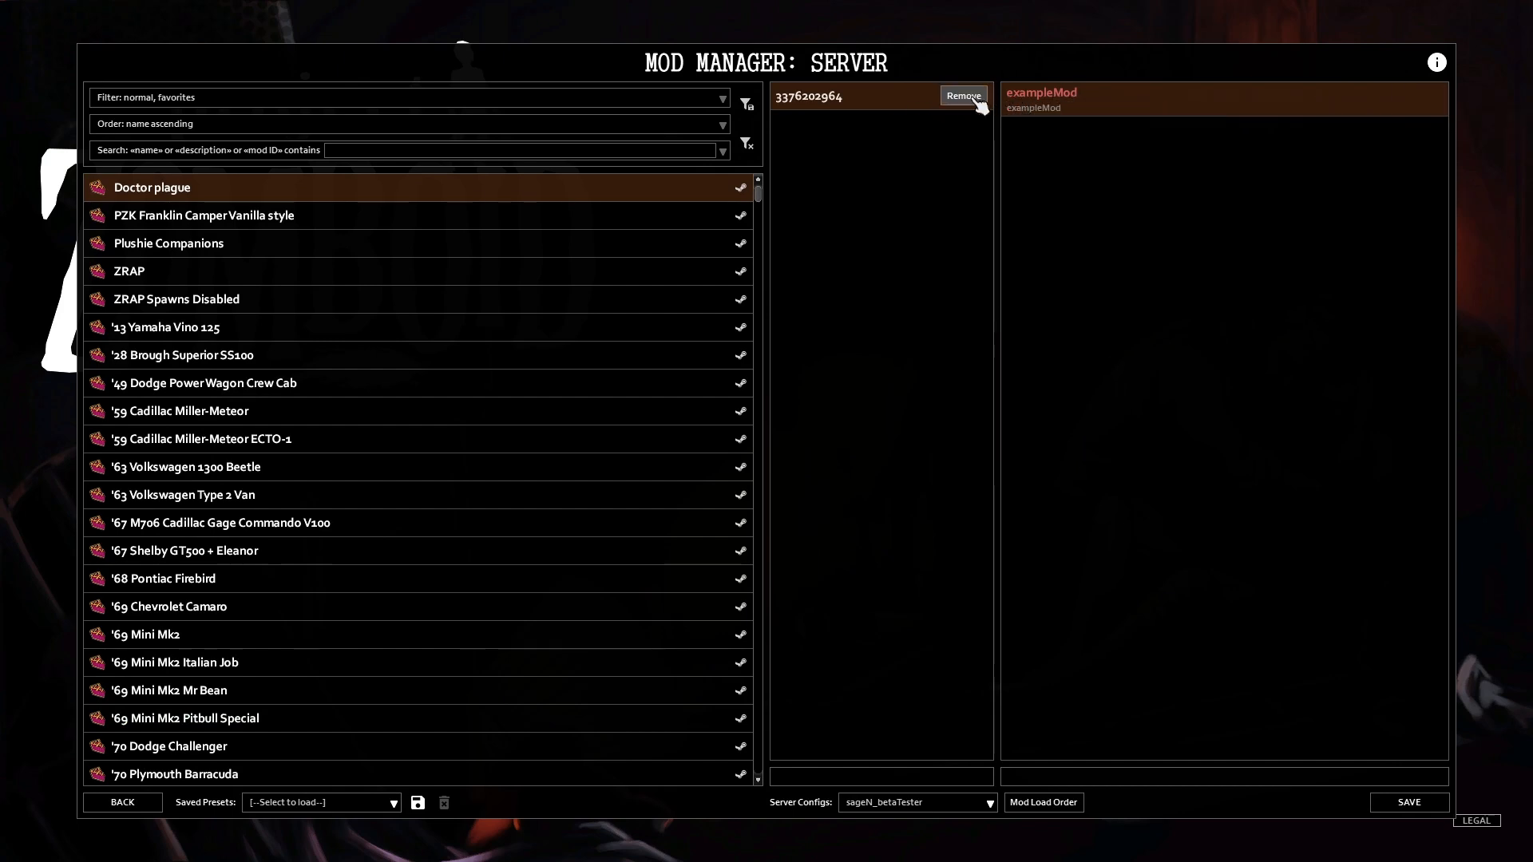
pyautogui.click(969, 96)
pyautogui.click(1436, 103)
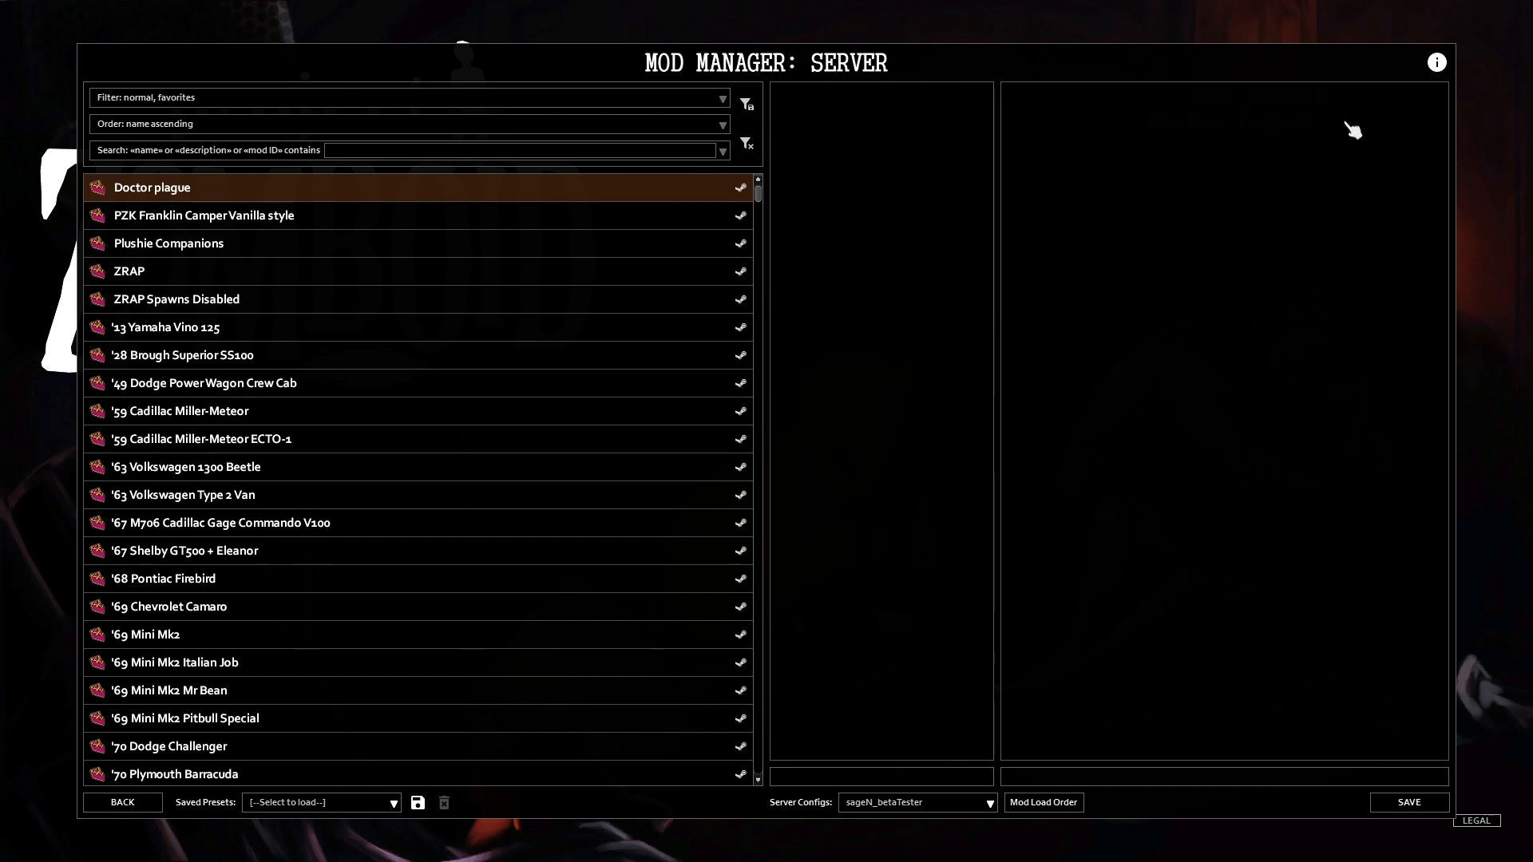
# - Search the server mods for "stripes", add Stripesville to the sageN_betaTester configuration, and go back to the main Mod Manager
pyautogui.click(366, 152)
pyautogui.write('sage')
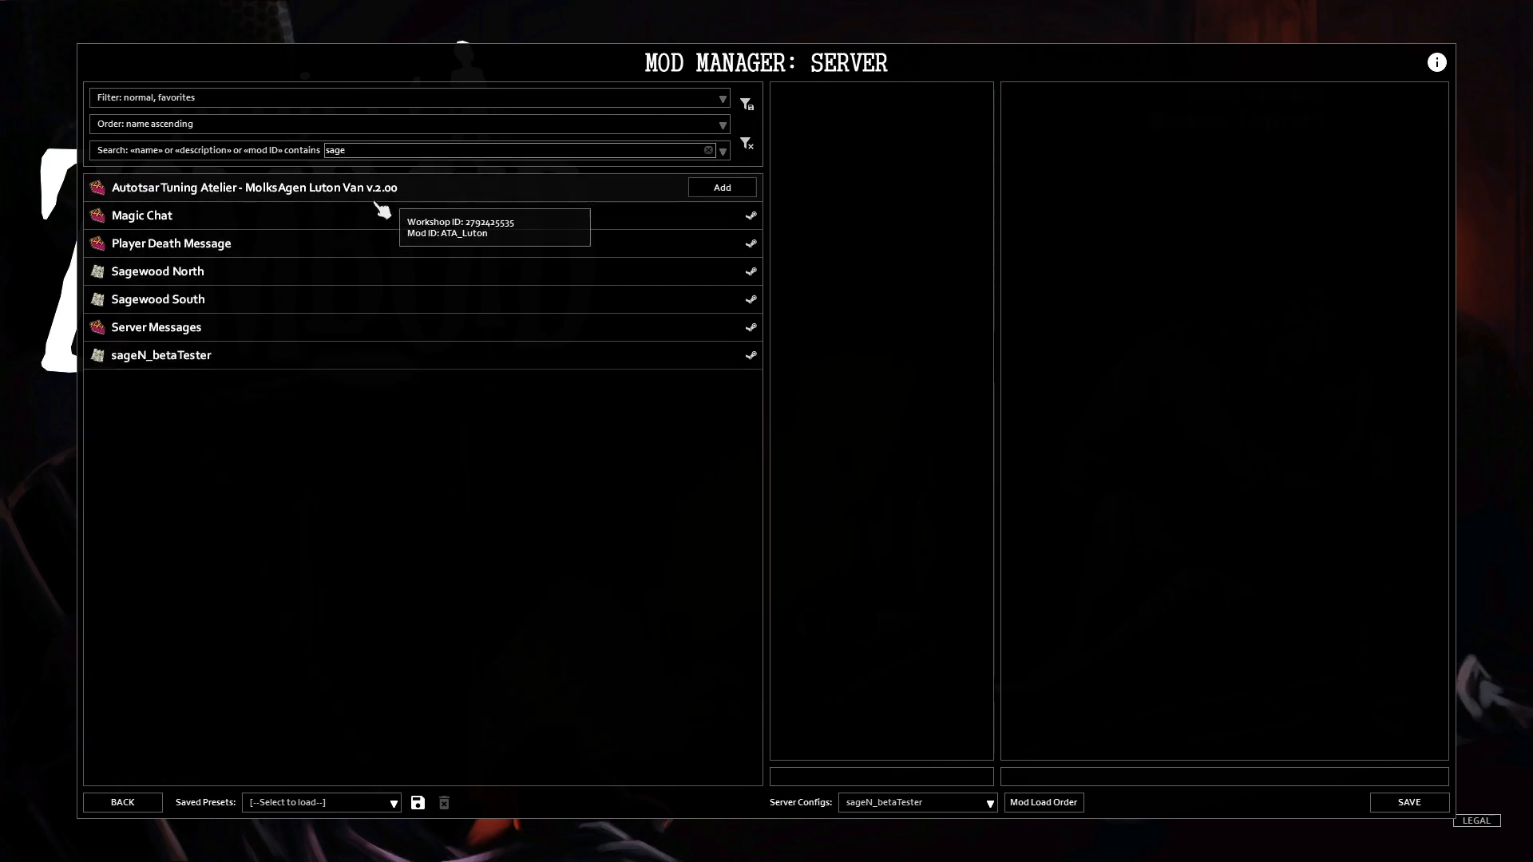
pyautogui.press('BackSpace')
pyautogui.write('s')
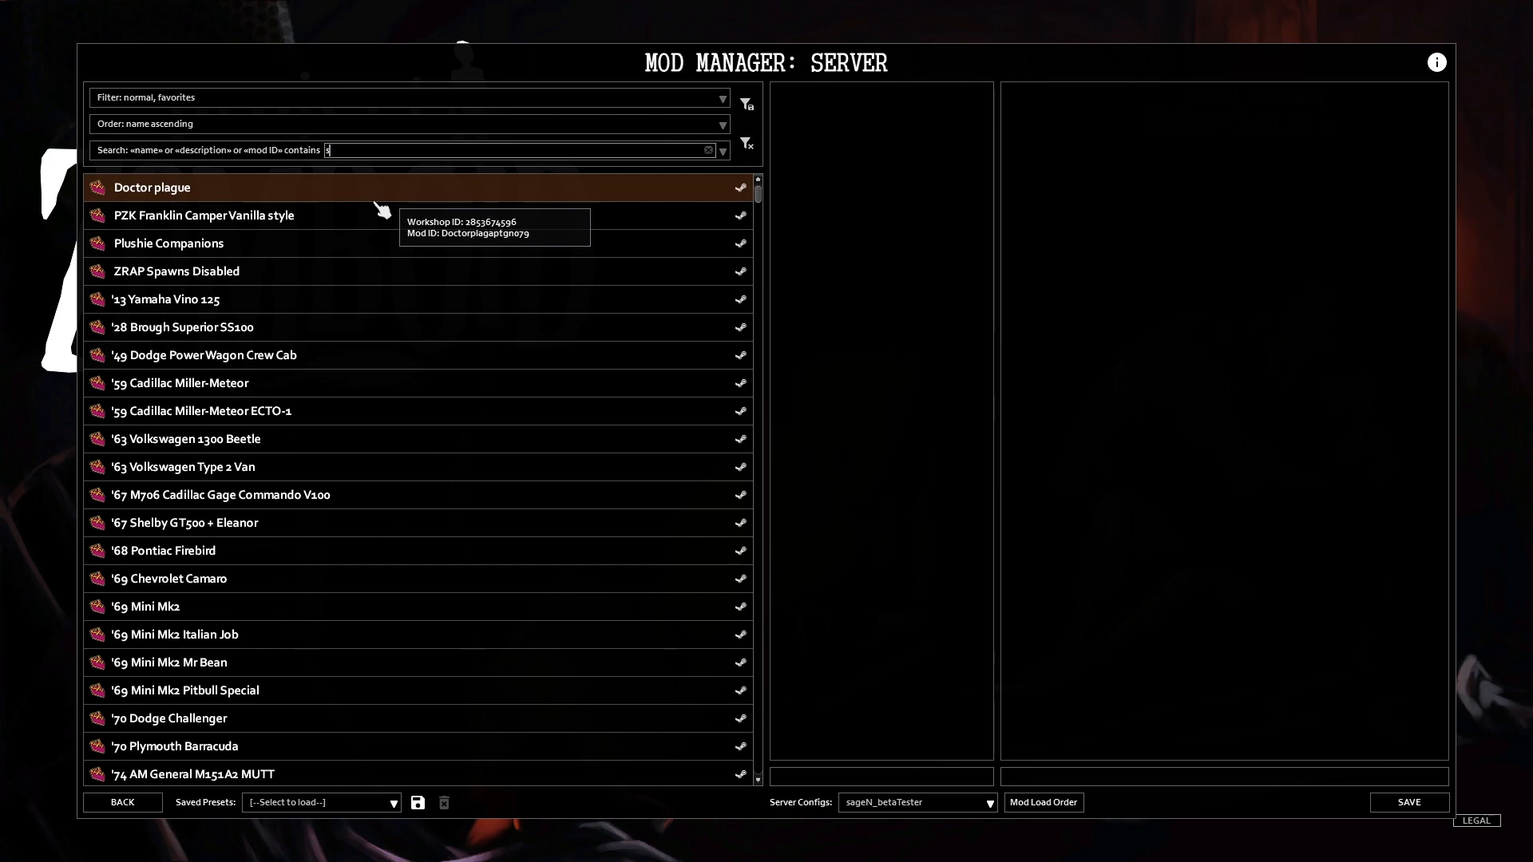
pyautogui.write('tripes')
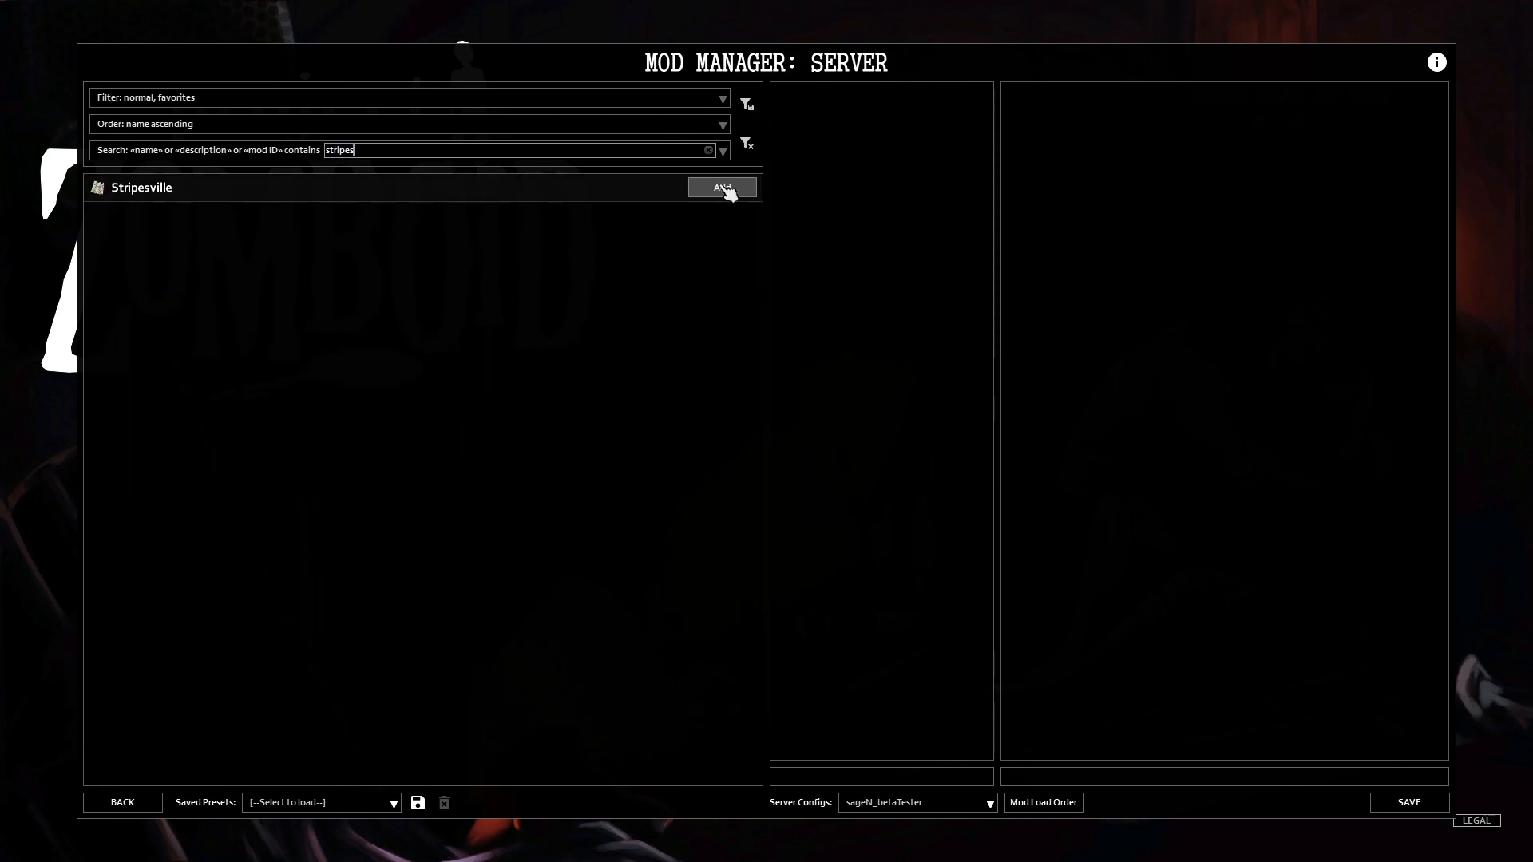
pyautogui.click(728, 191)
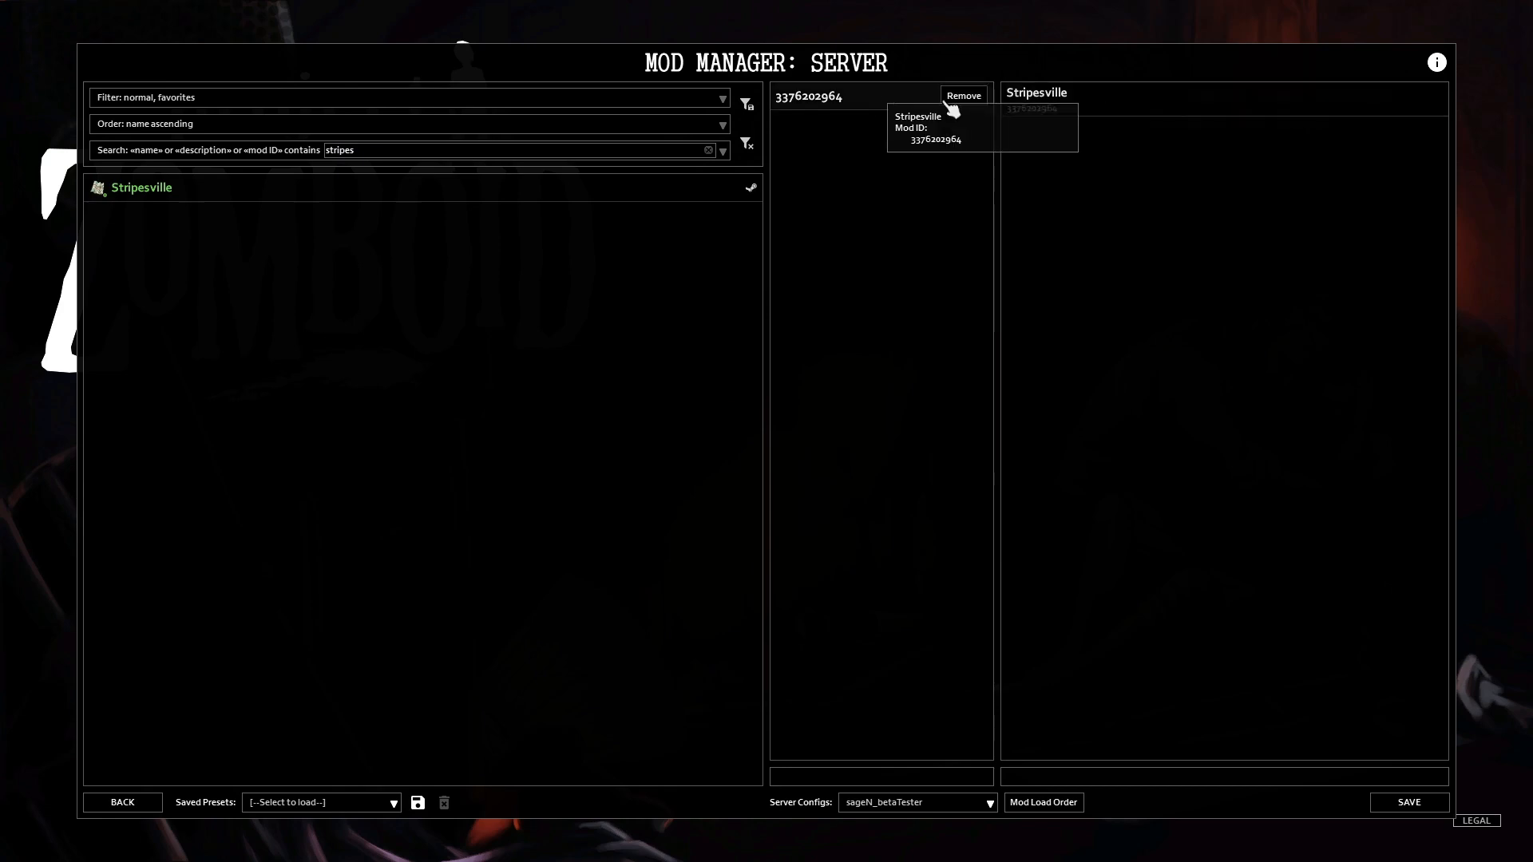
pyautogui.click(1100, 99)
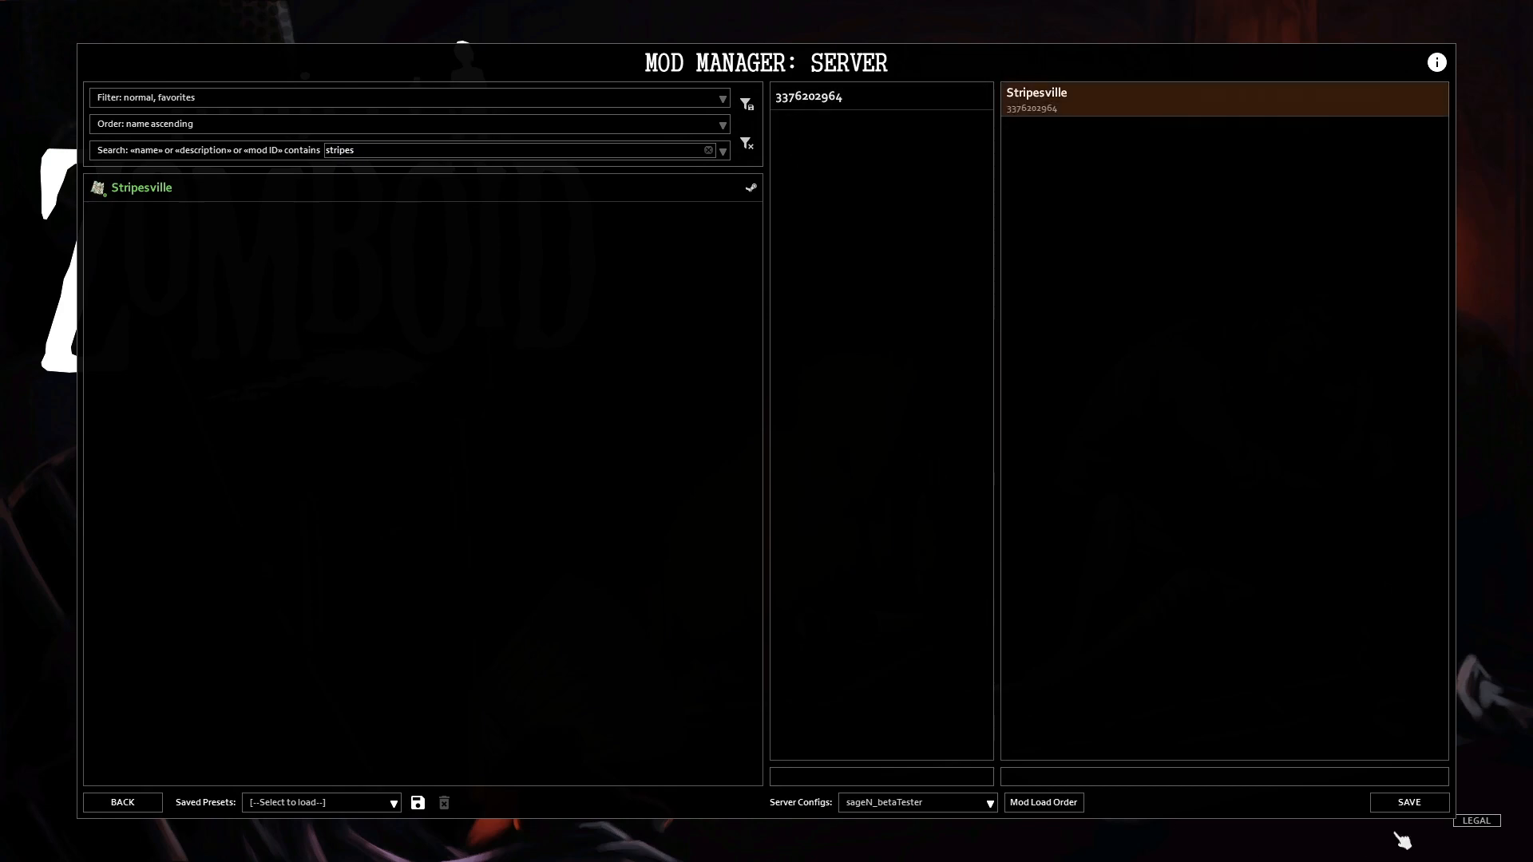
pyautogui.click(122, 803)
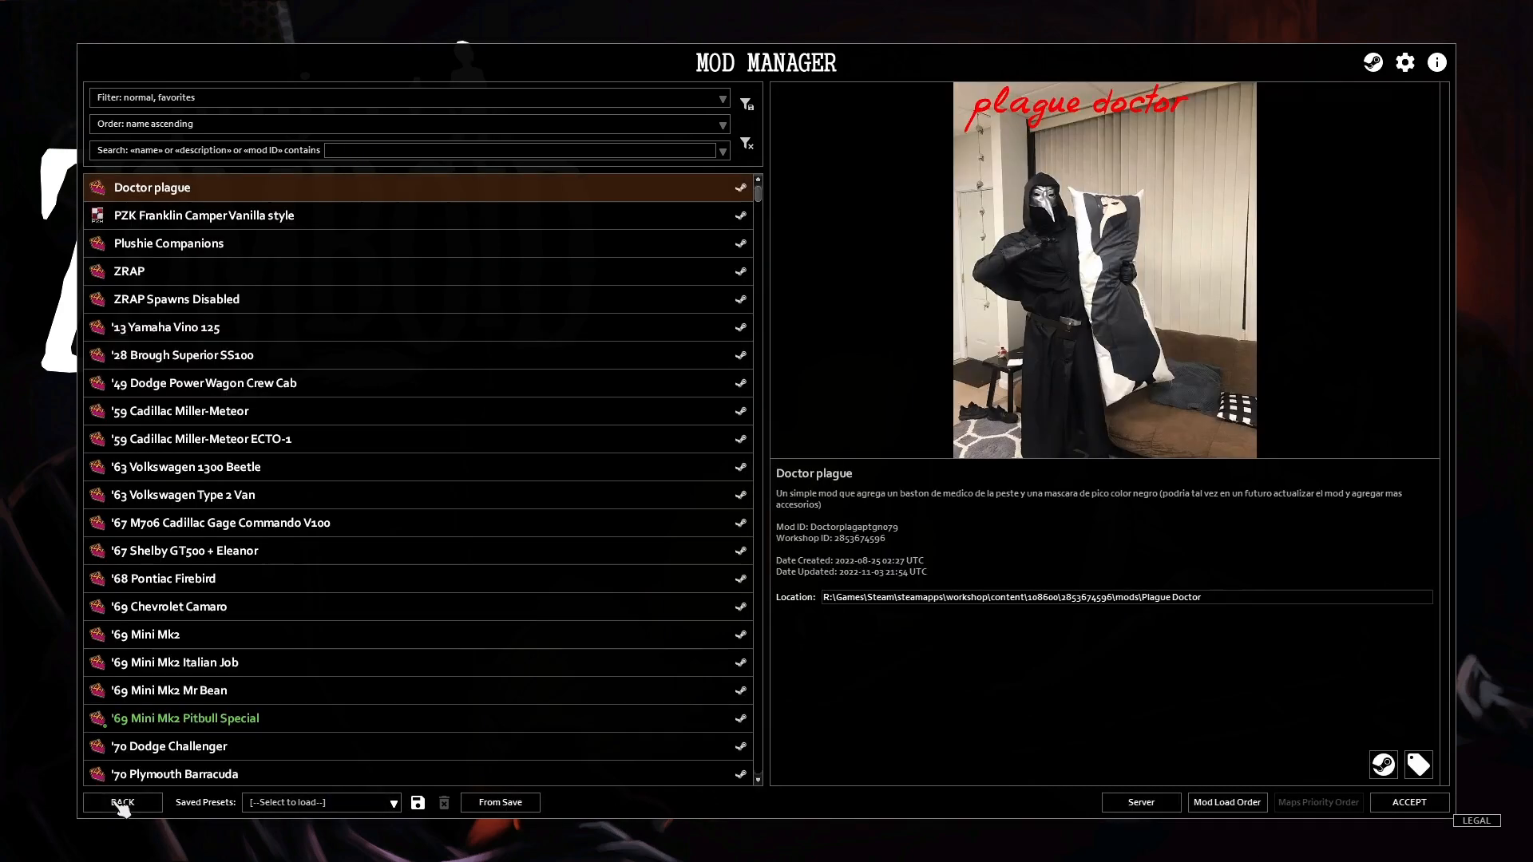
# - Return to the main menu and start hosting the sageN_betaTester server with 6 GB of memory
pyautogui.click(122, 803)
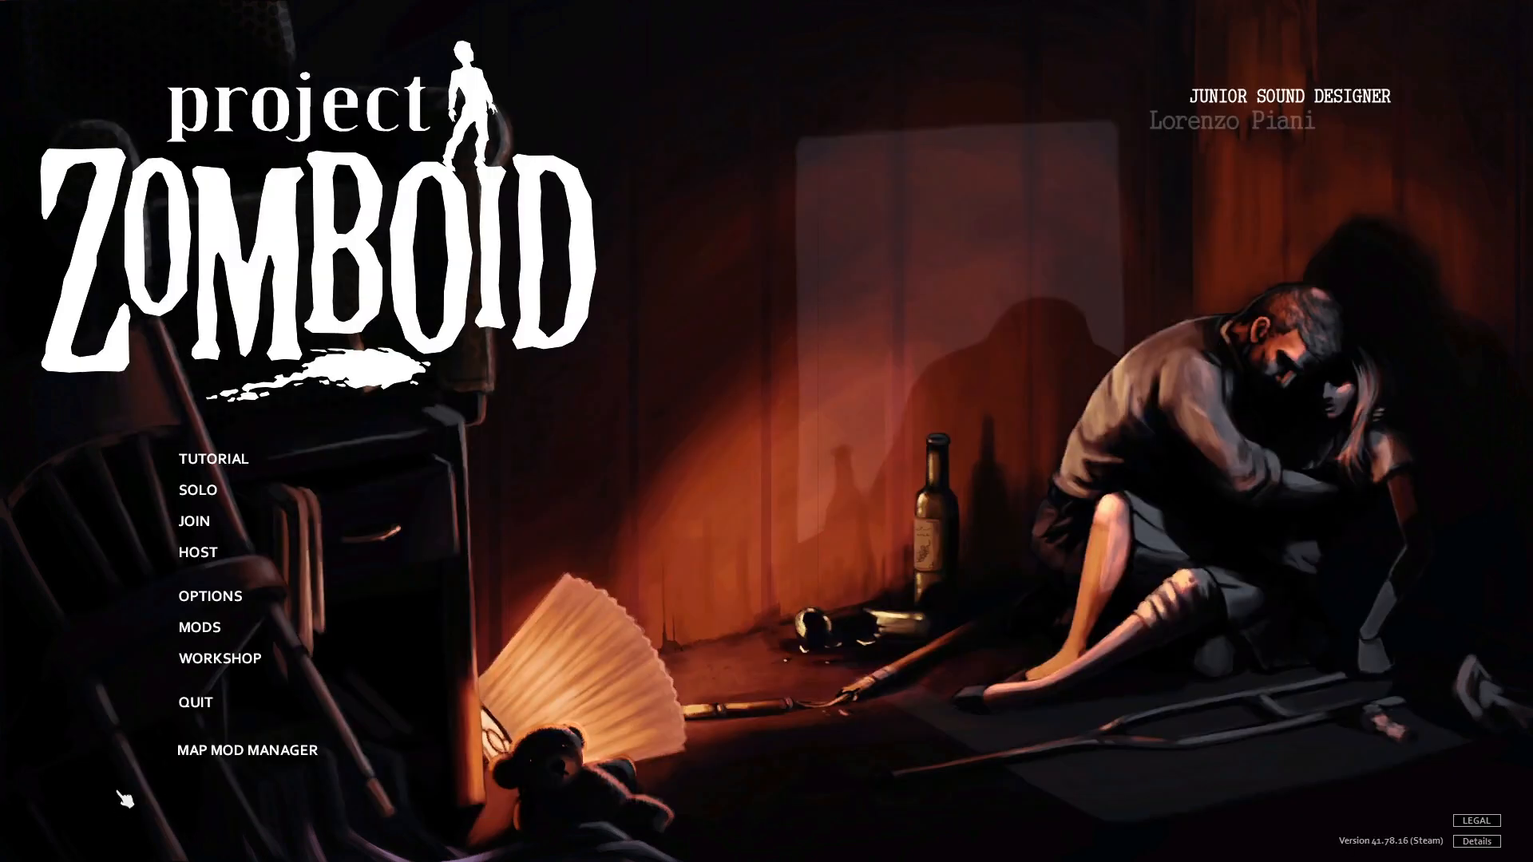
pyautogui.click(198, 551)
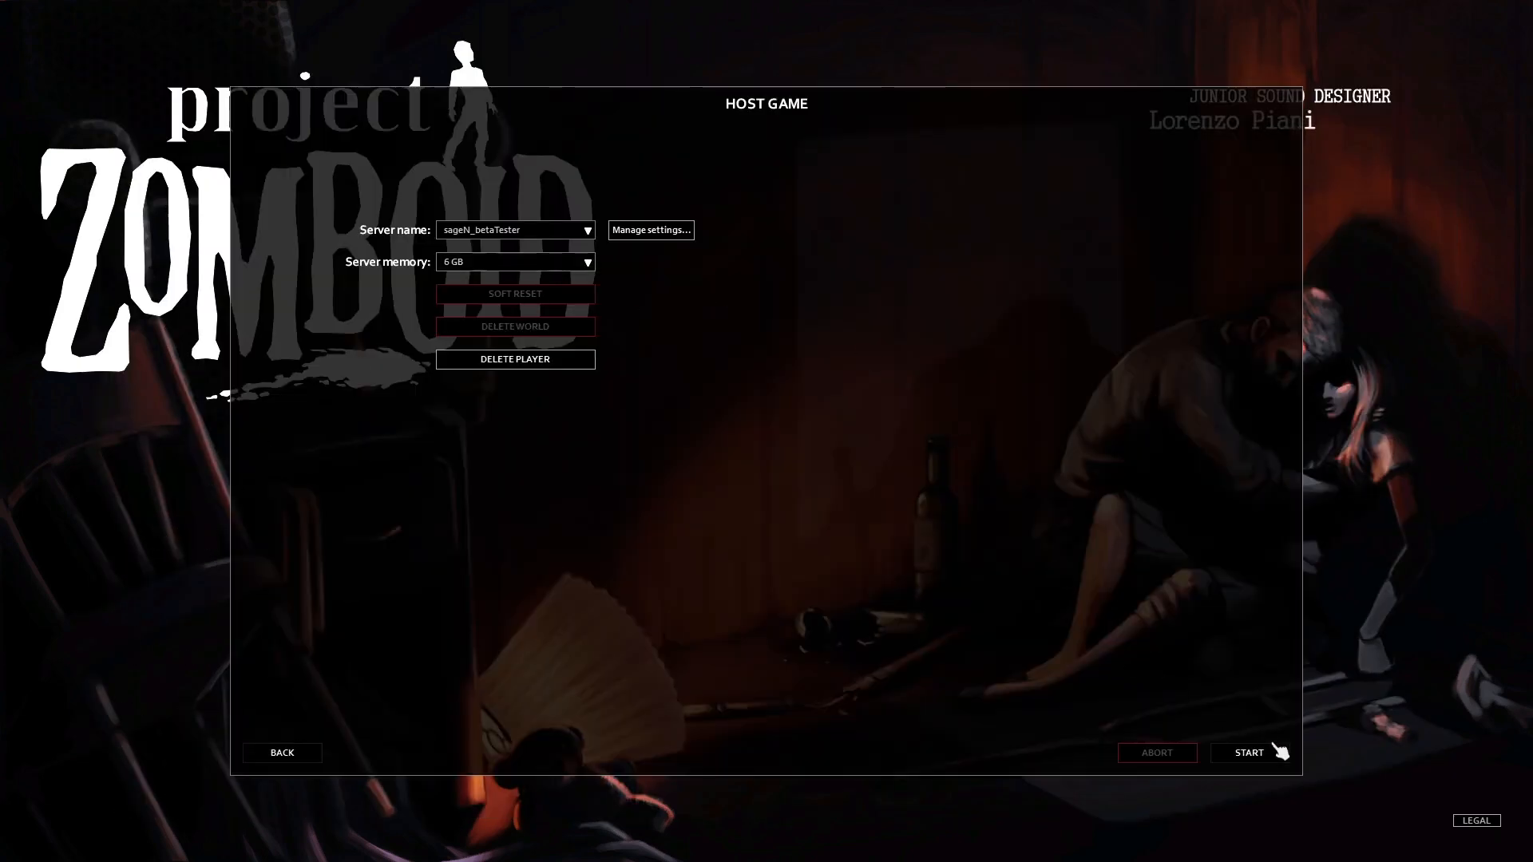
pyautogui.click(1223, 753)
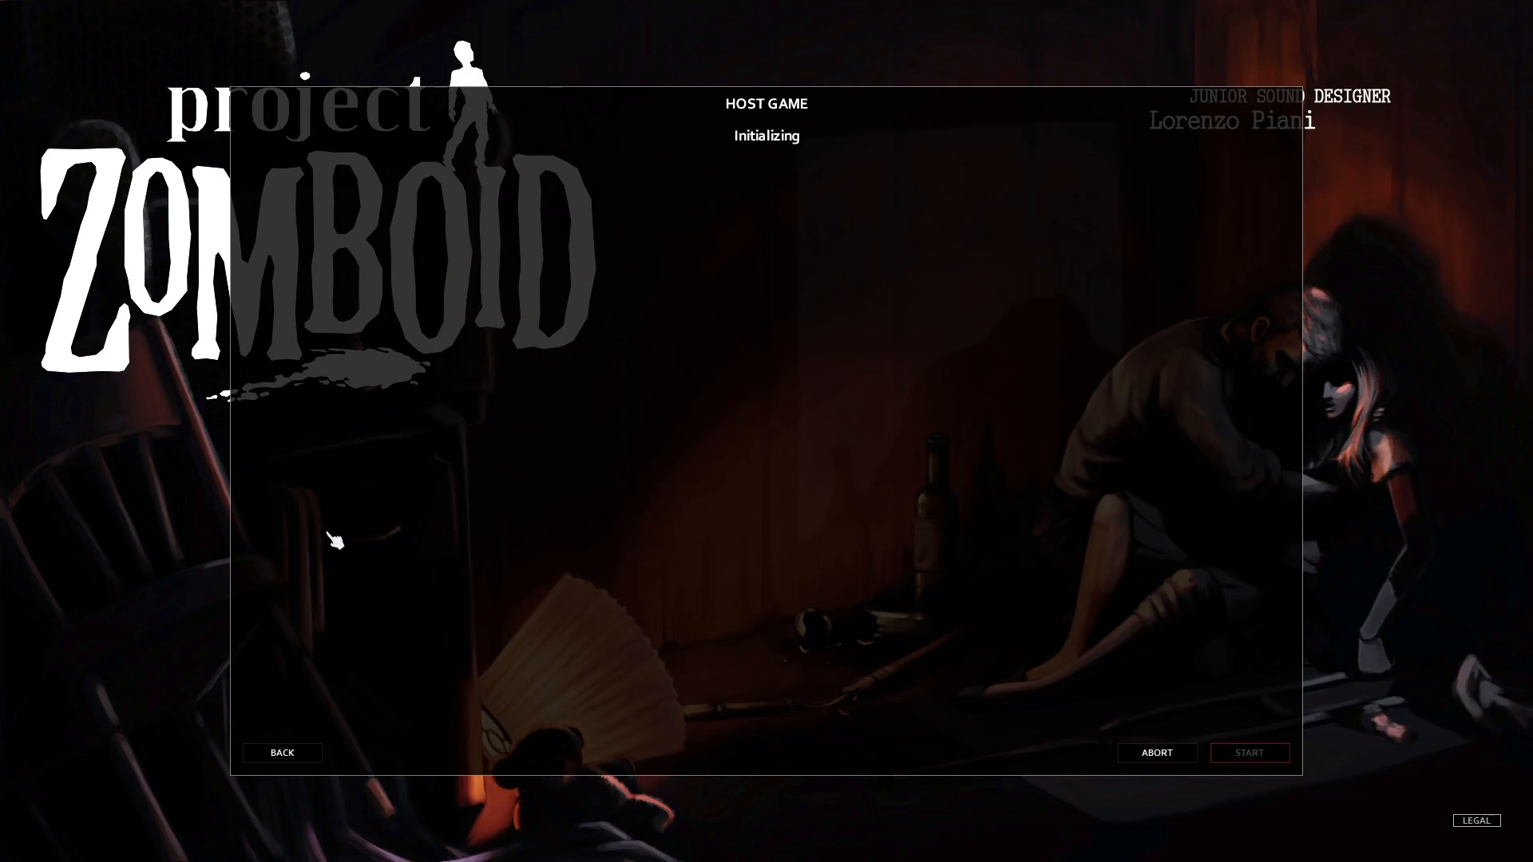
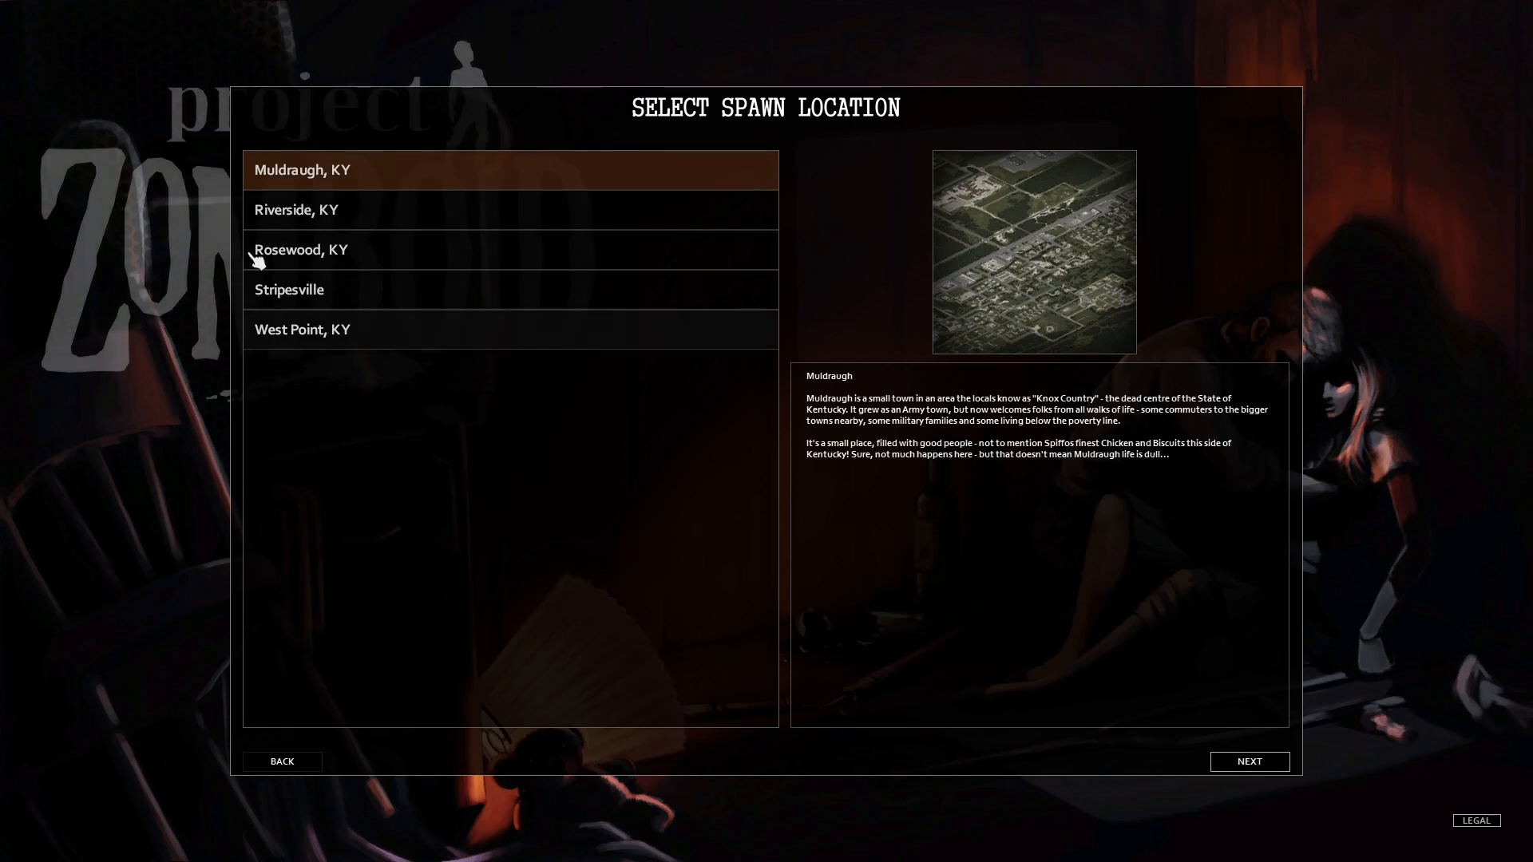
# - Choose Stripesville as the spawn location, accept the Unemployed occupation and the generated character, and enter the world
pyautogui.click(316, 302)
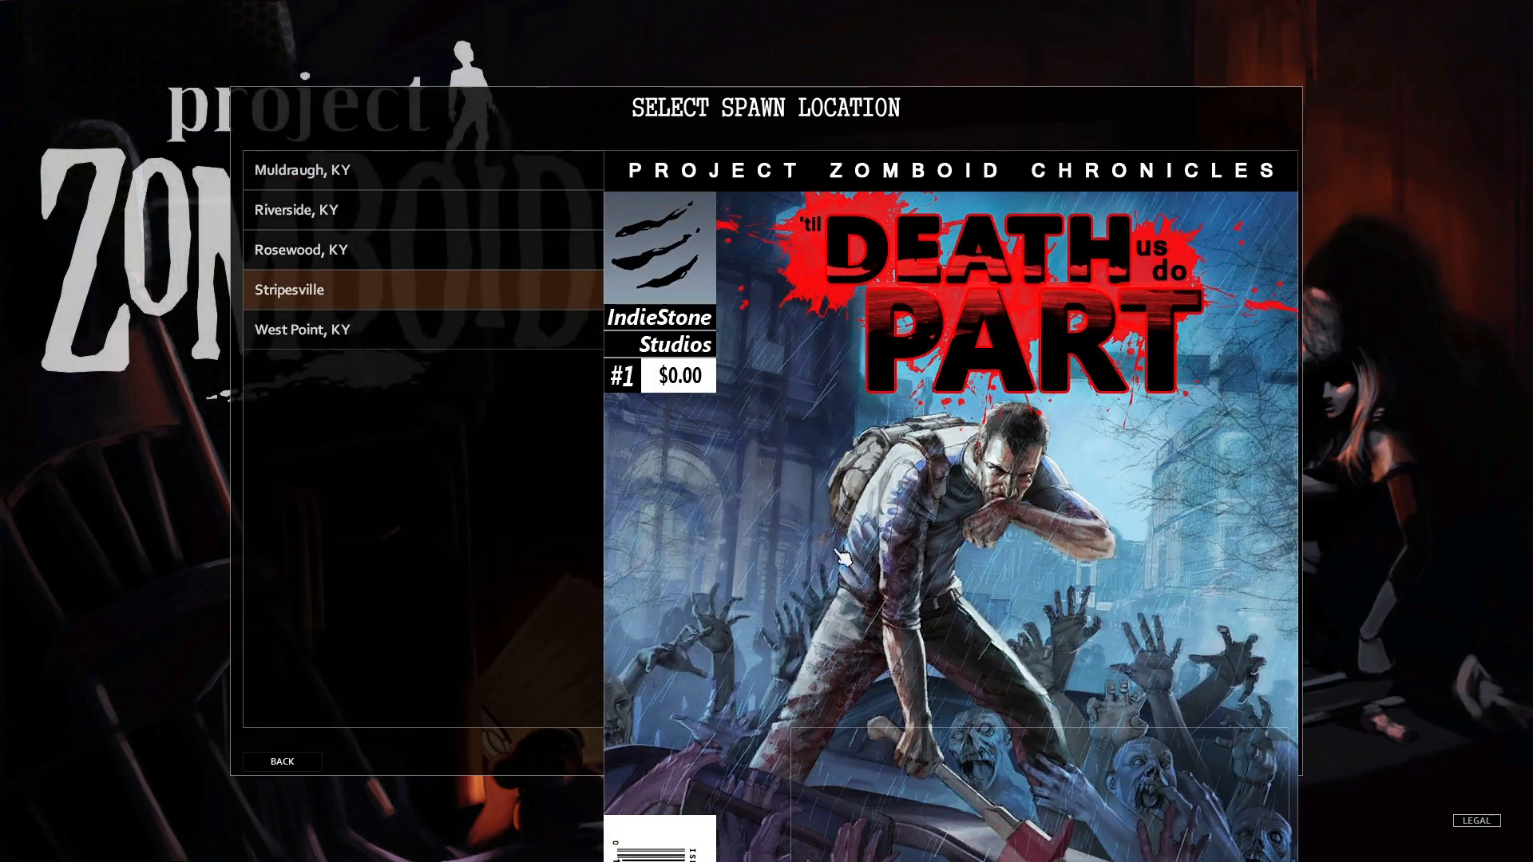
pyautogui.click(1242, 768)
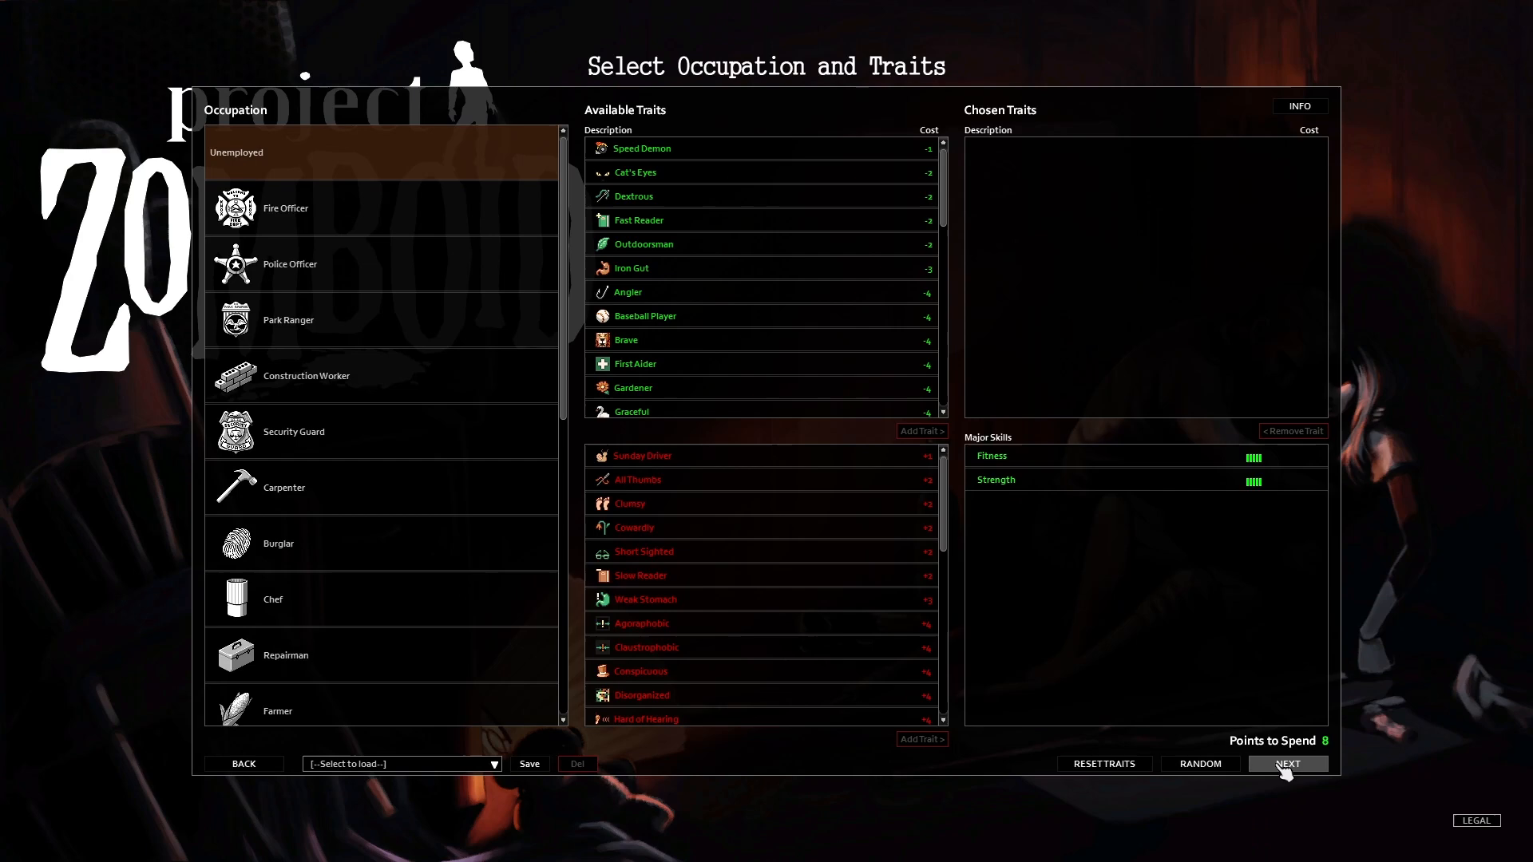
pyautogui.click(1285, 767)
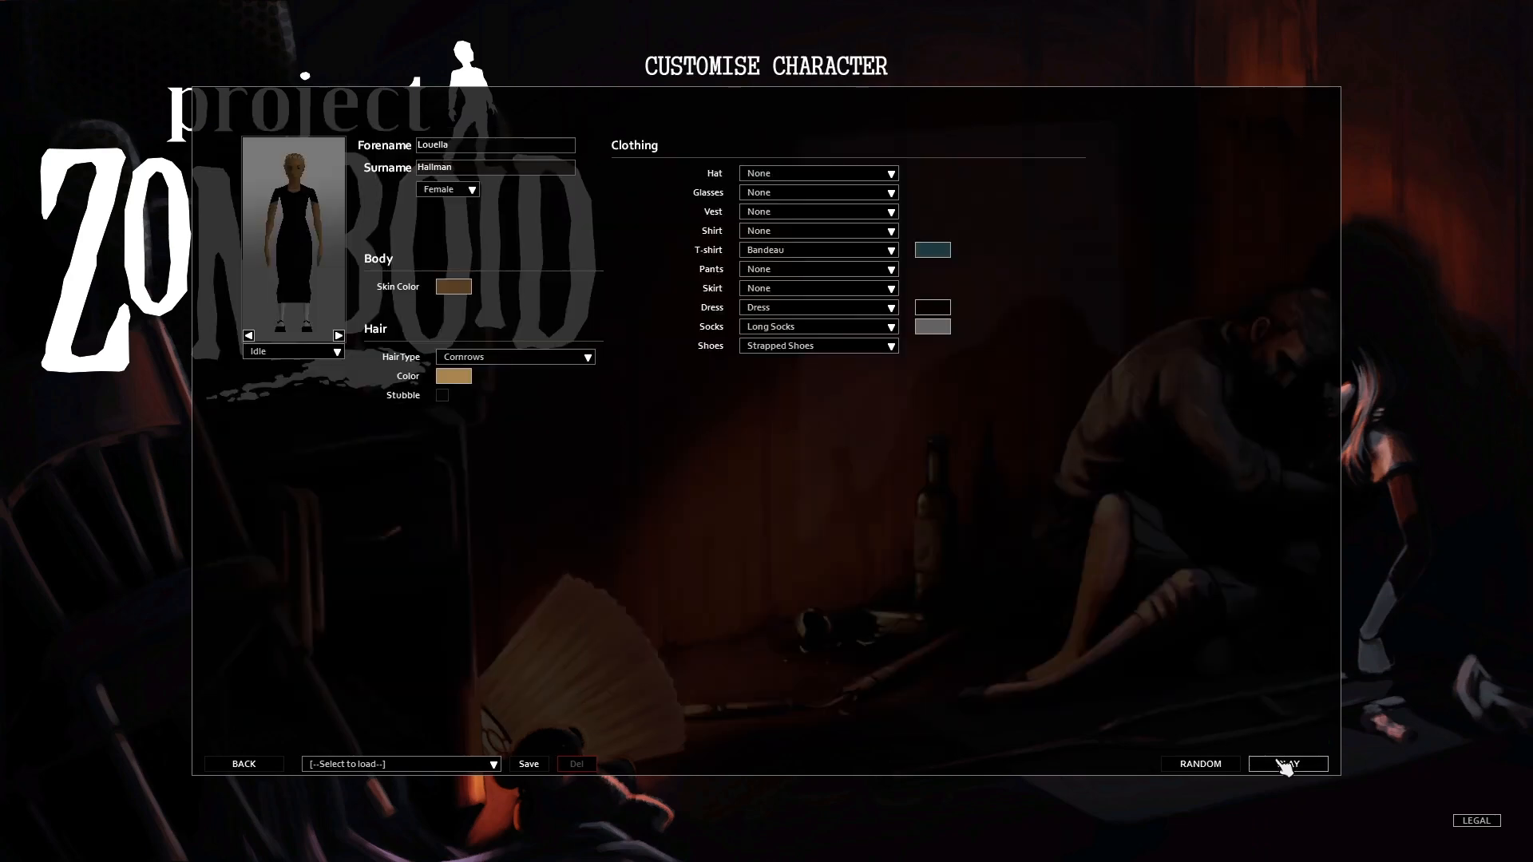
pyautogui.click(1285, 765)
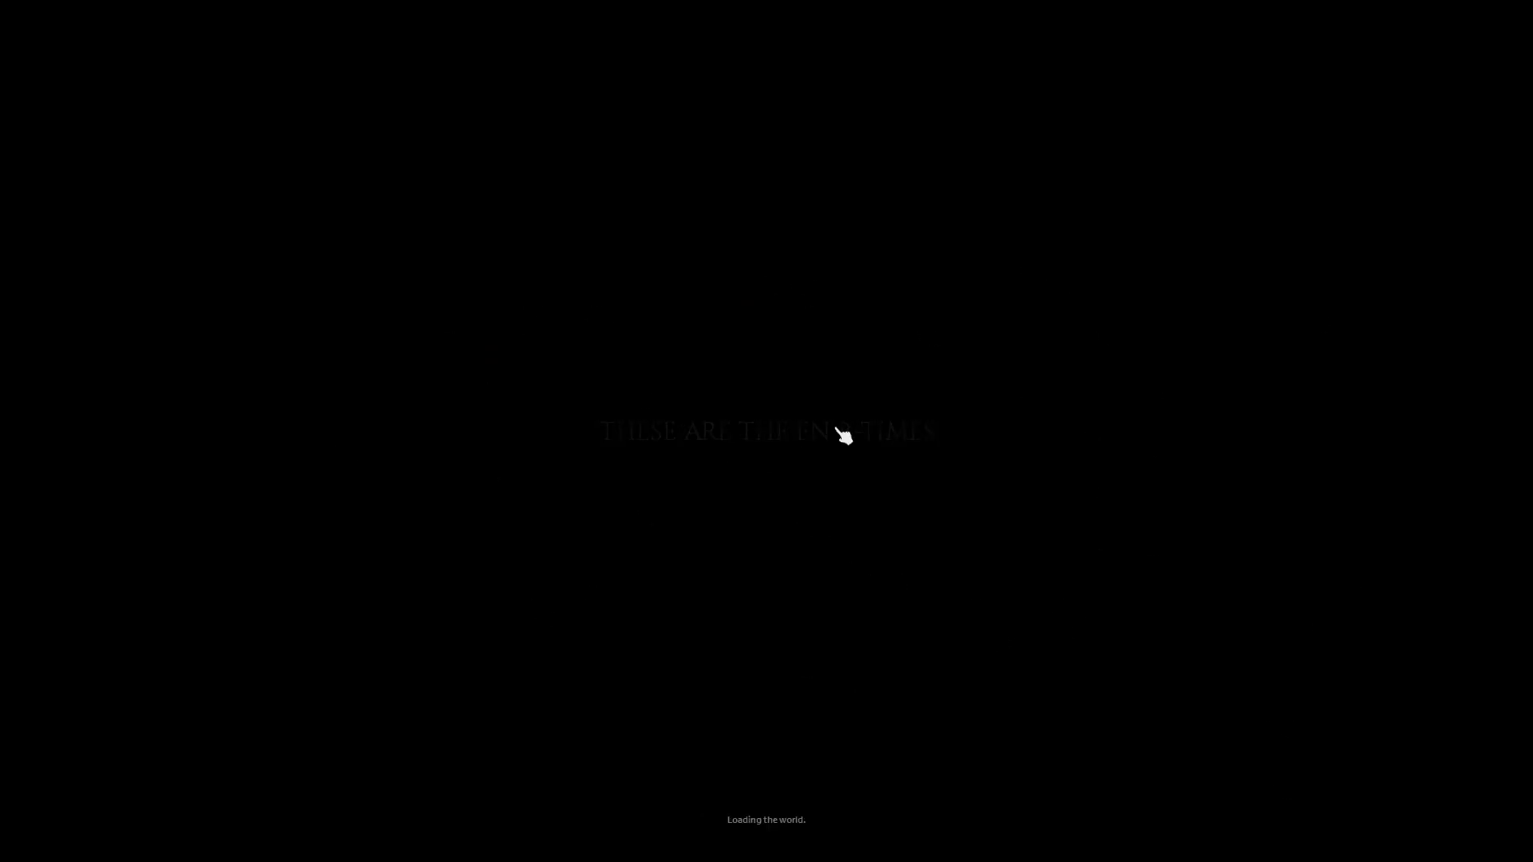
pyautogui.click(755, 614)
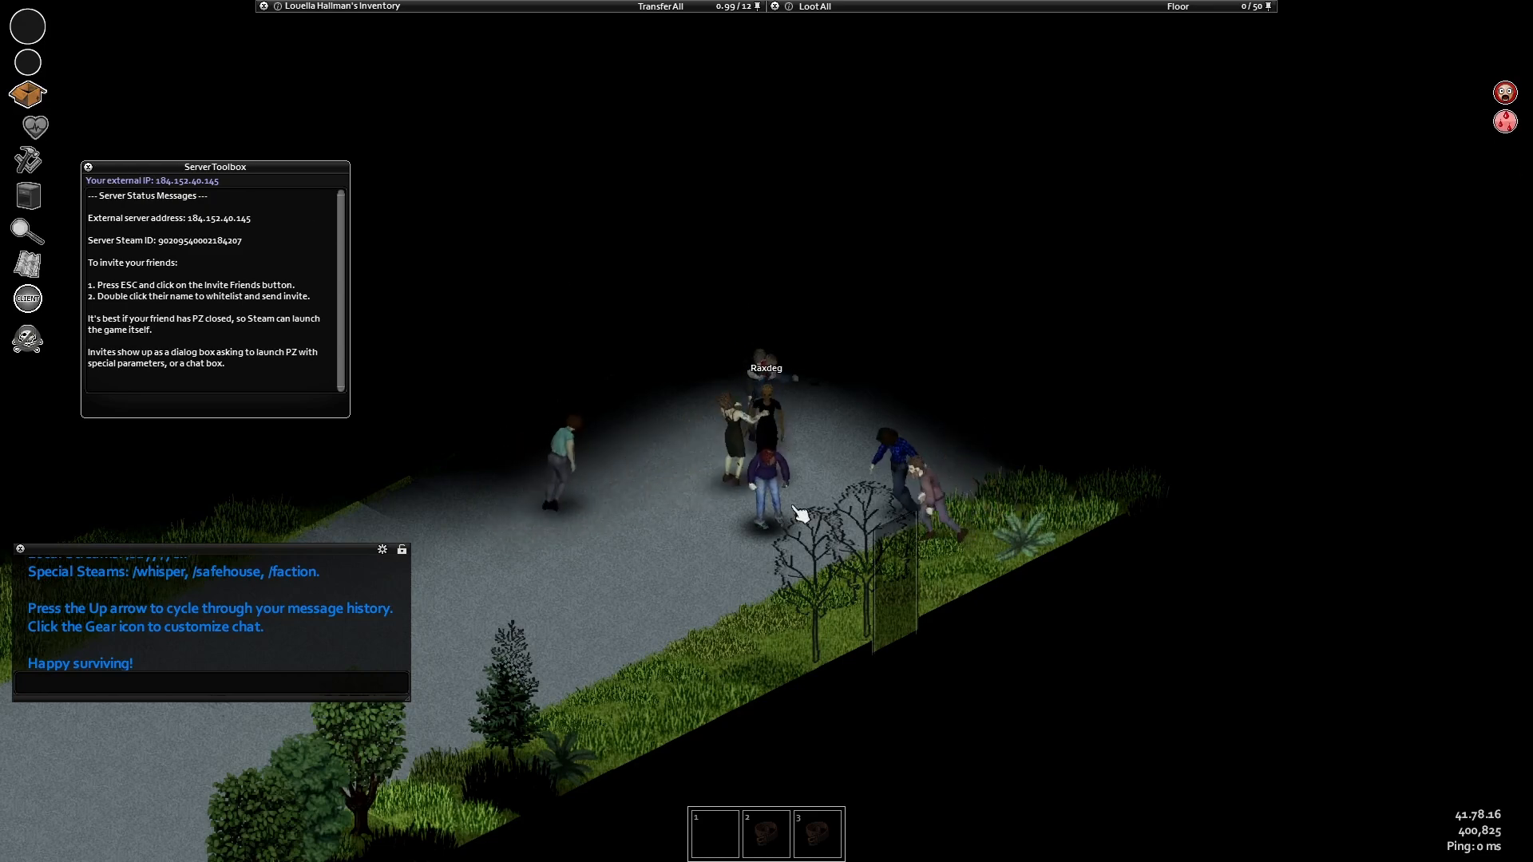
# - Move the character away from the zombies and give the own player admin access with a chat command
pyautogui.press('s')
pyautogui.press('a')
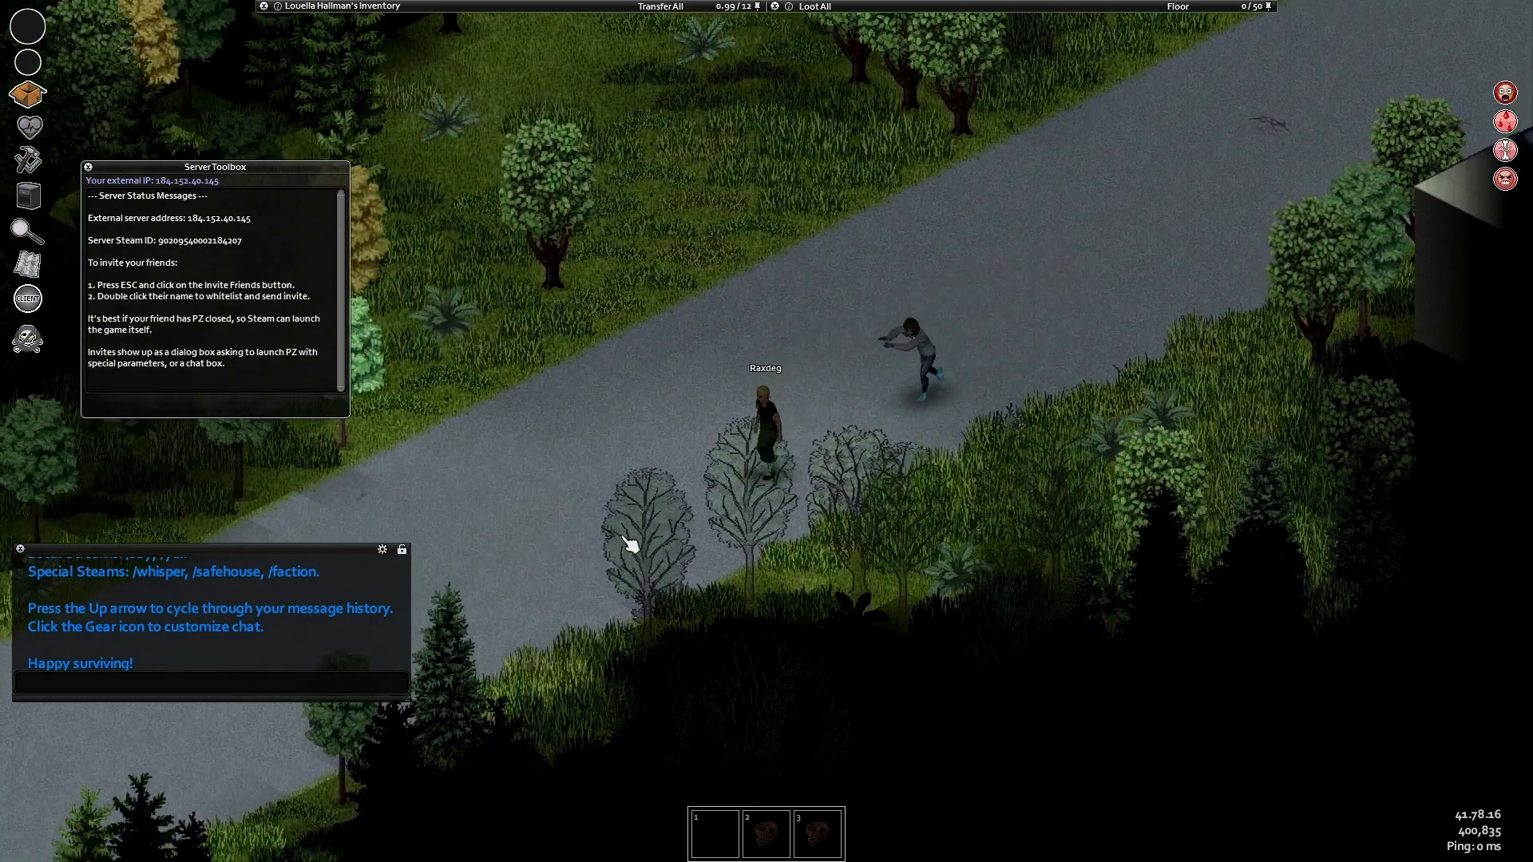
pyautogui.write('/say')
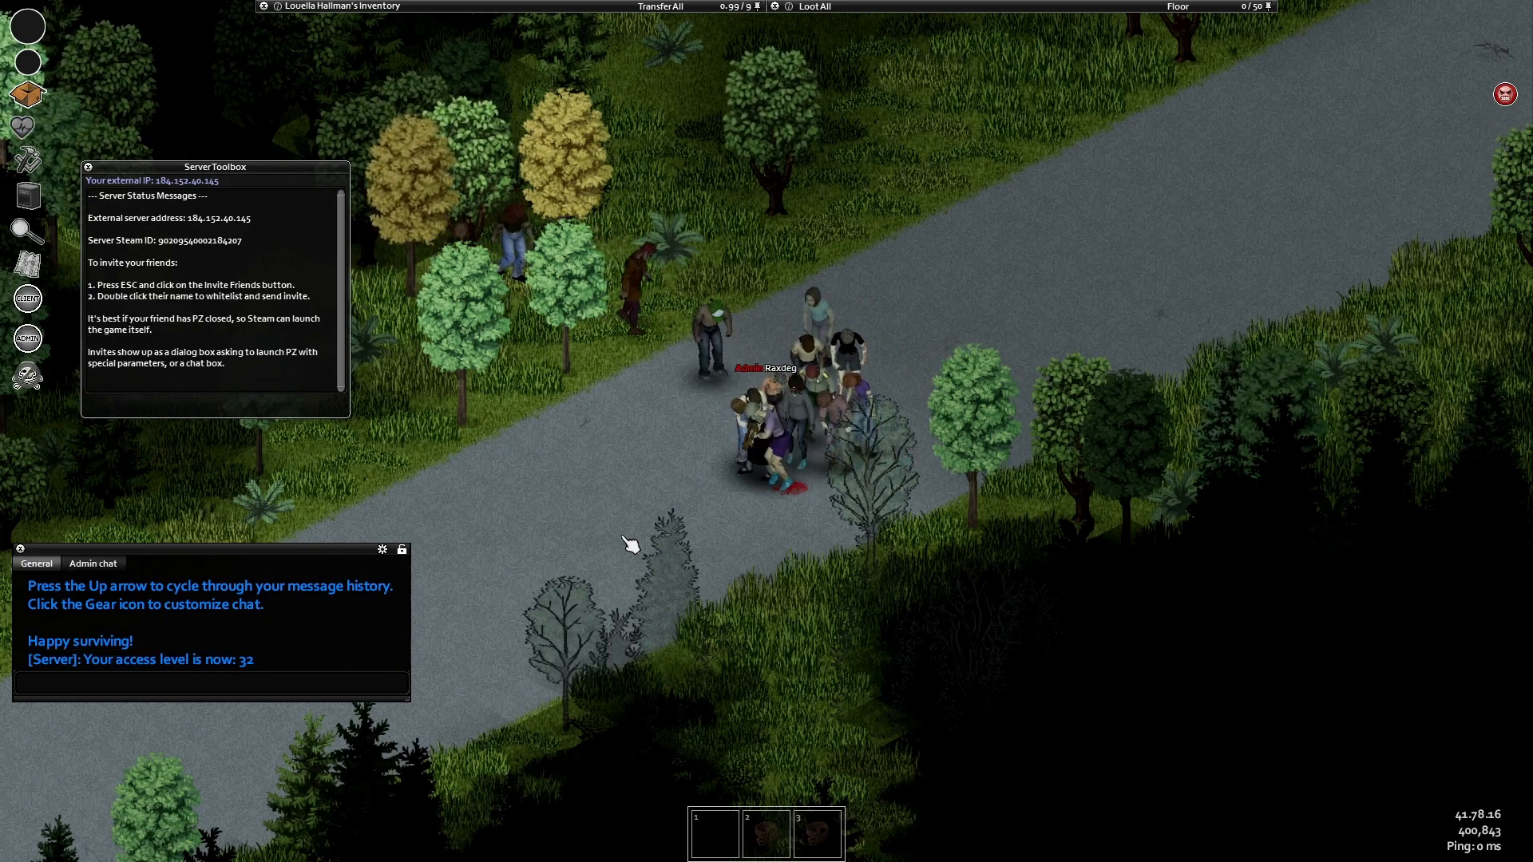
# - Walk the character up the road past the zombies to the white house beside it
pyautogui.press('a')
pyautogui.press('s')
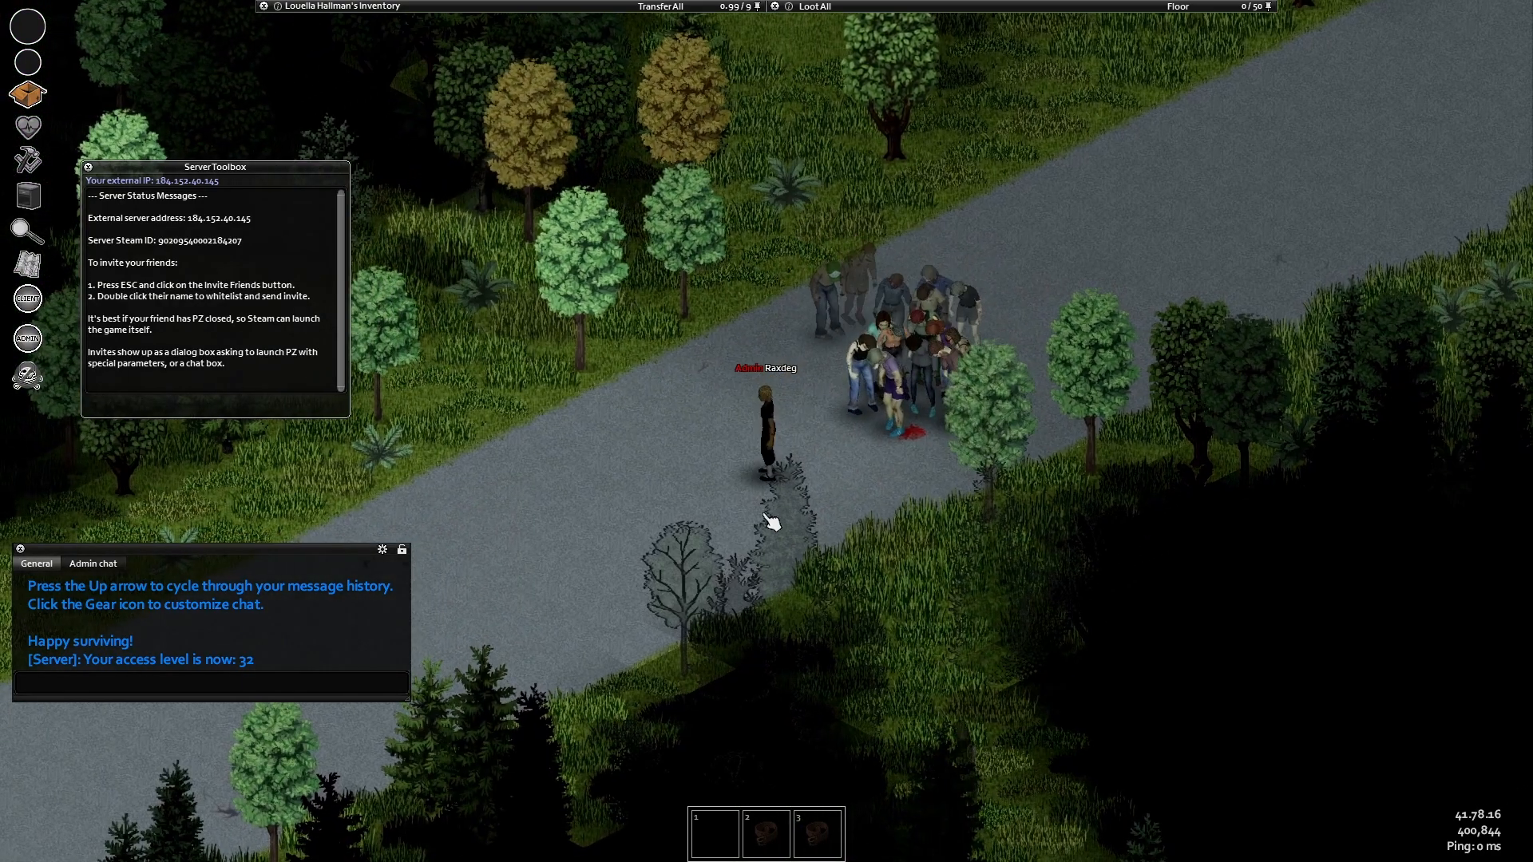
pyautogui.press('w')
pyautogui.press('d')
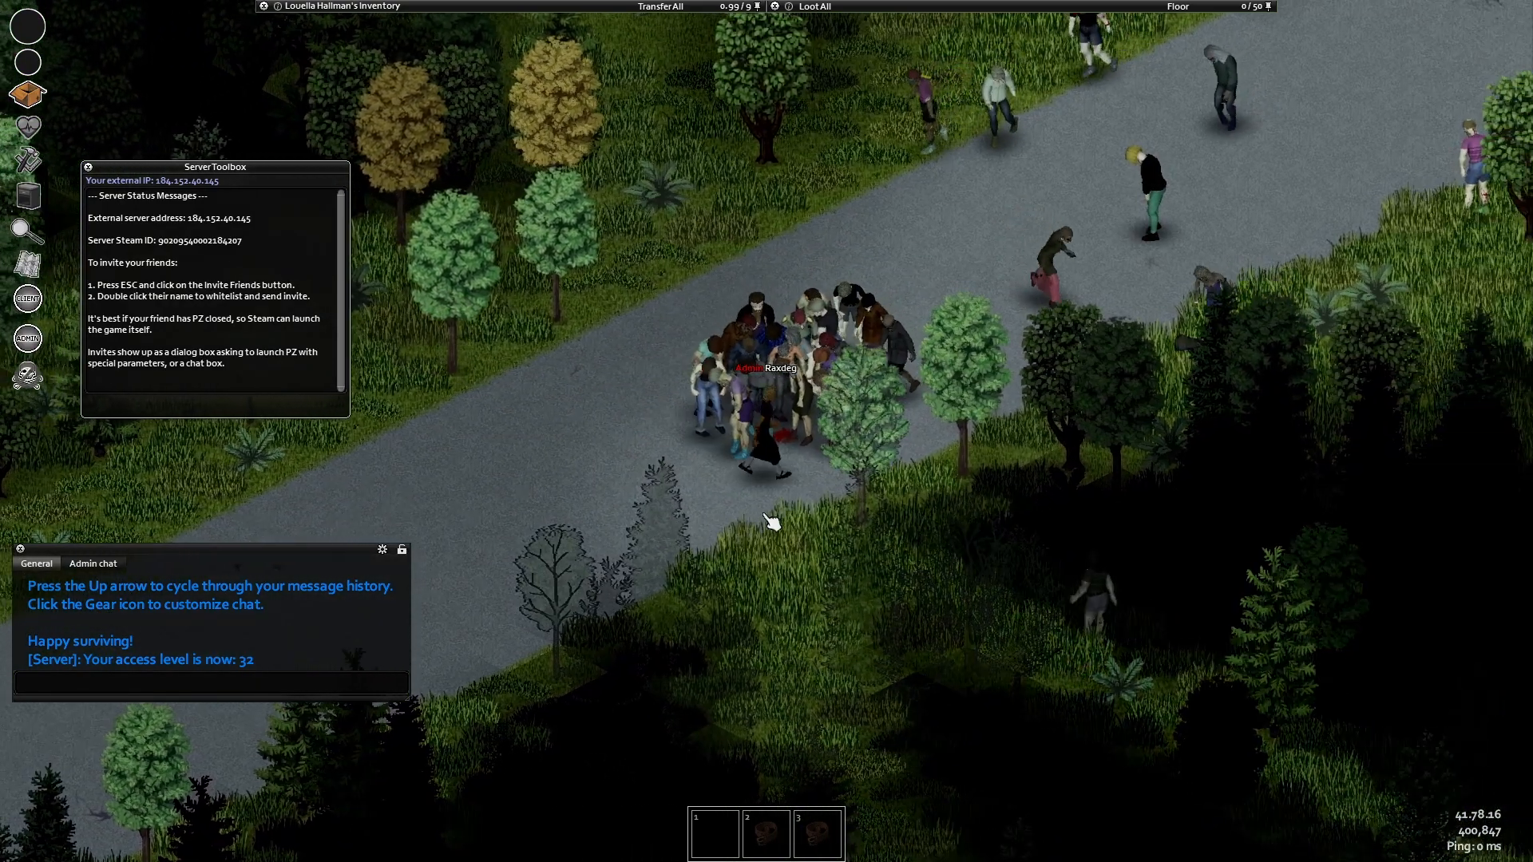
pyautogui.press('w')
pyautogui.press('d')
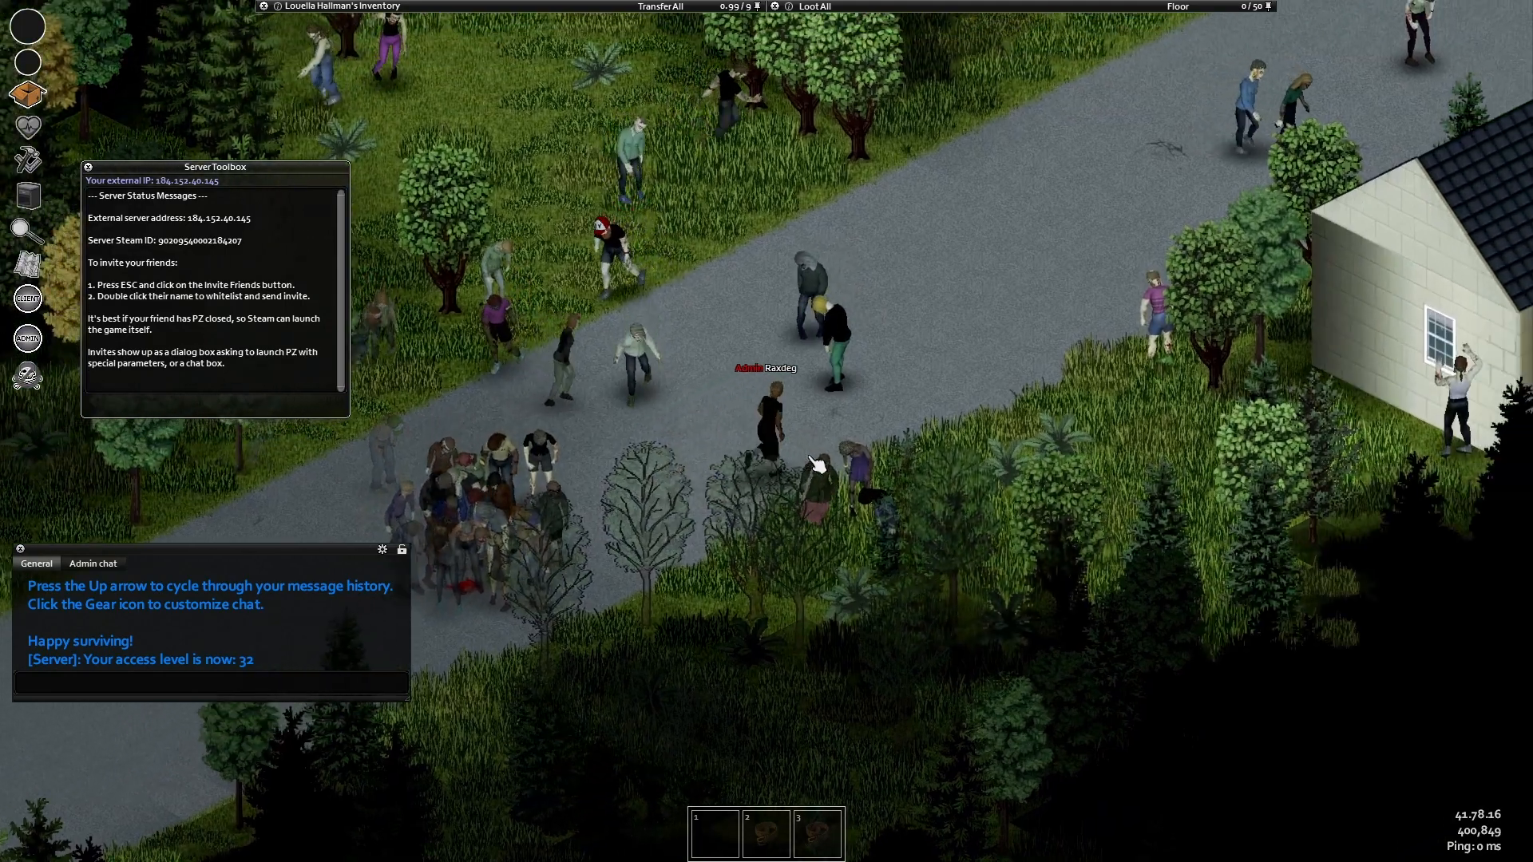
pyautogui.press('w')
pyautogui.press('d')
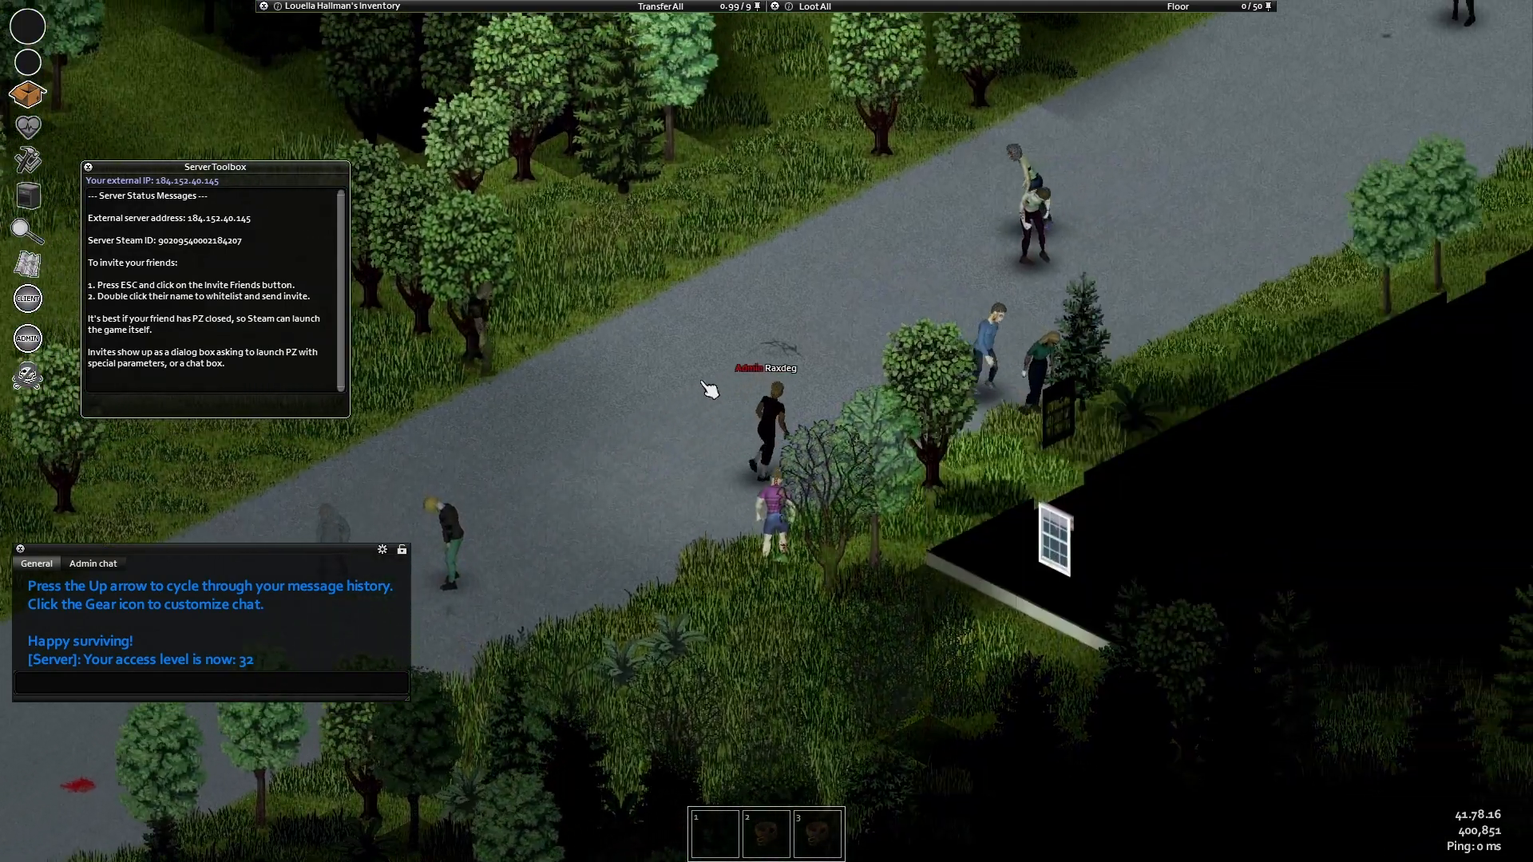
pyautogui.press('w')
pyautogui.press('d')
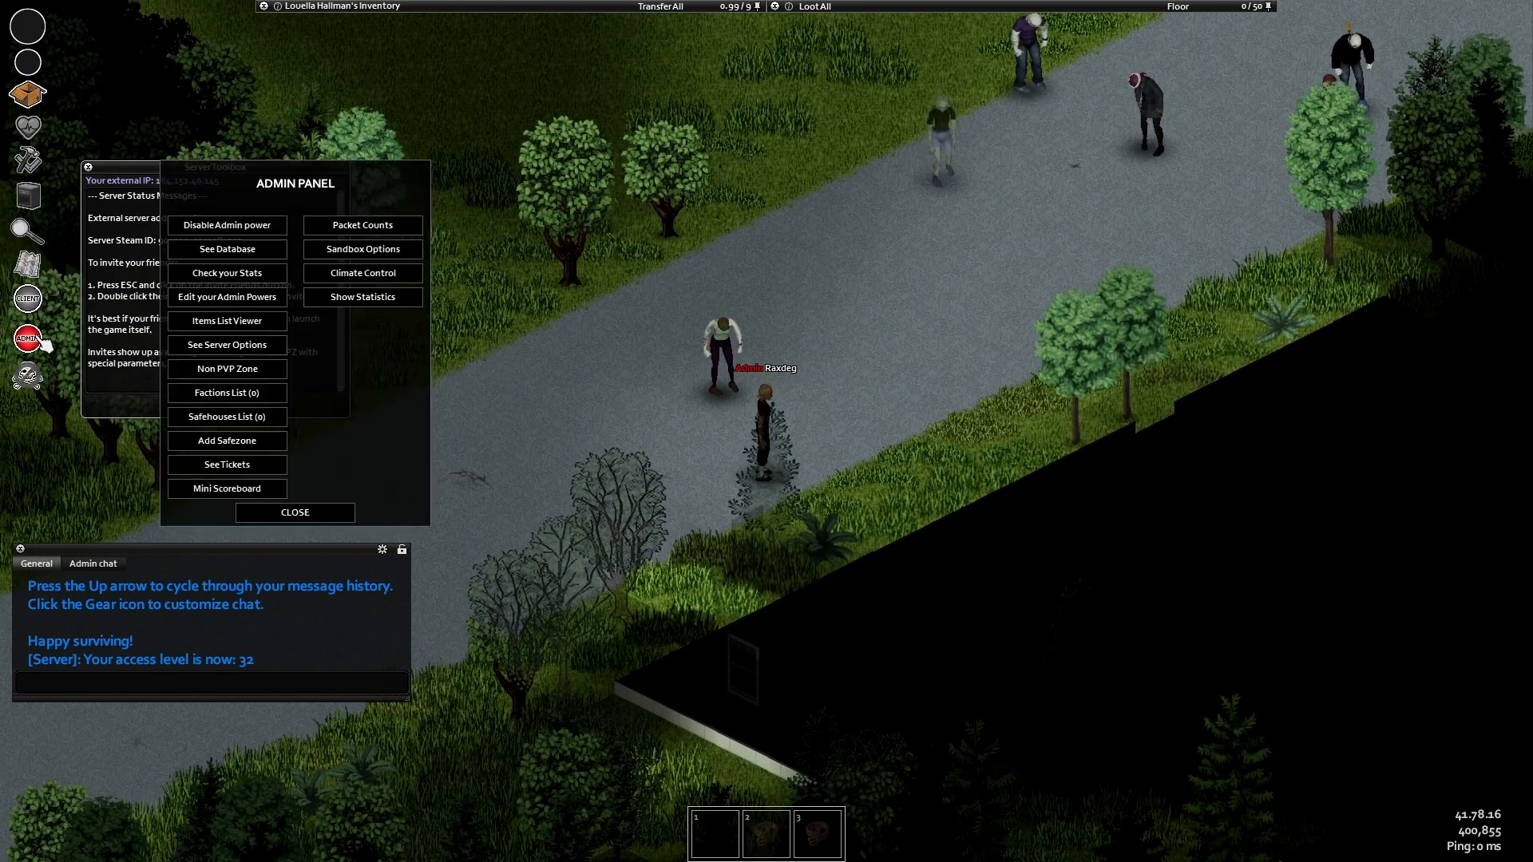
# - Review the available admin powers and close the admin panel
pyautogui.click(226, 297)
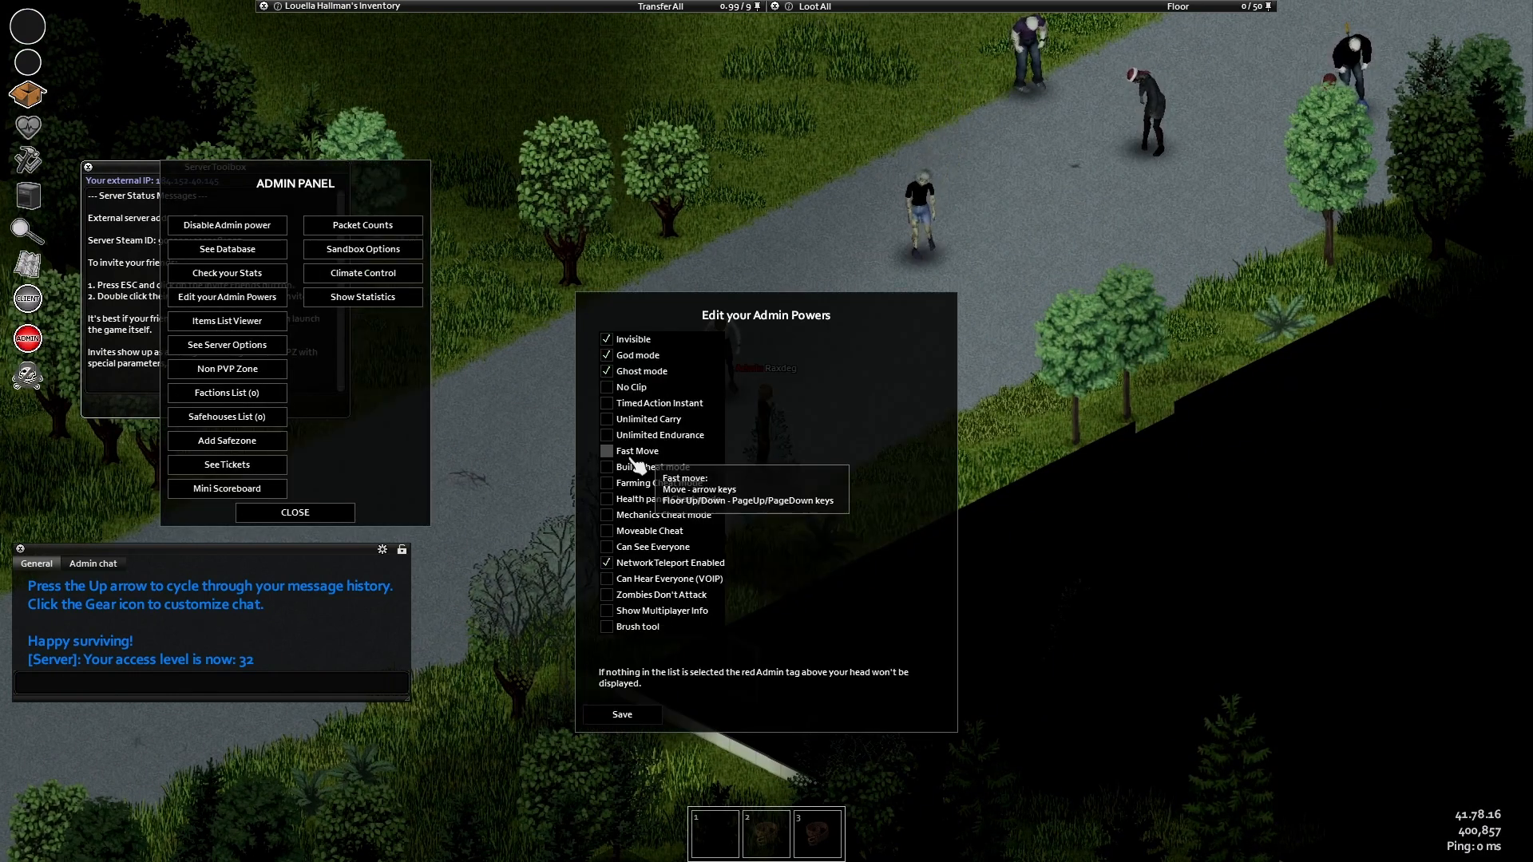
pyautogui.click(295, 513)
# - Walk to the front door of the house and open it
pyautogui.press('d')
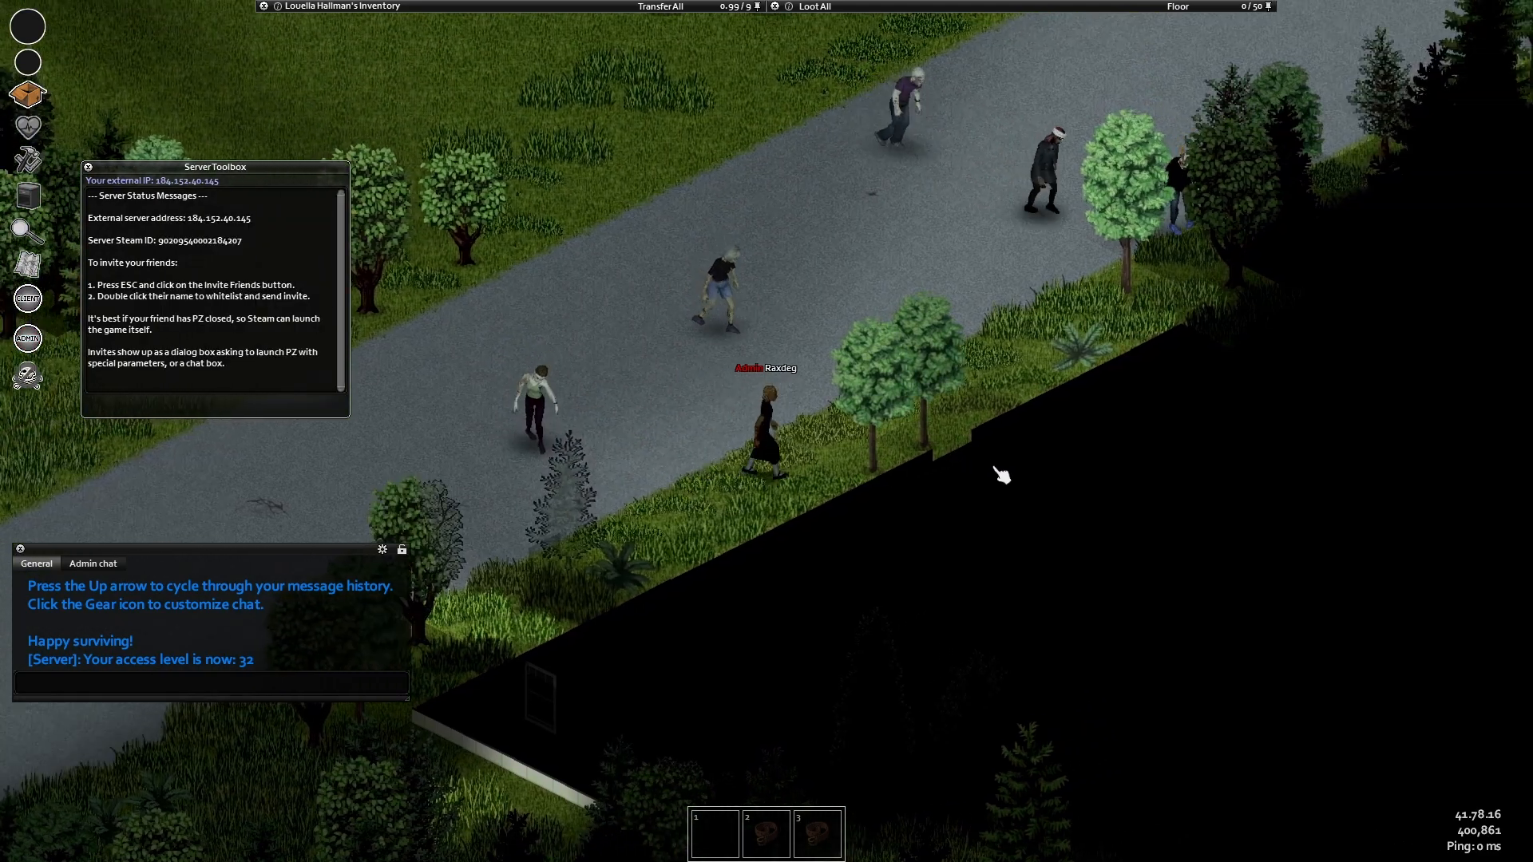
pyautogui.press('e')
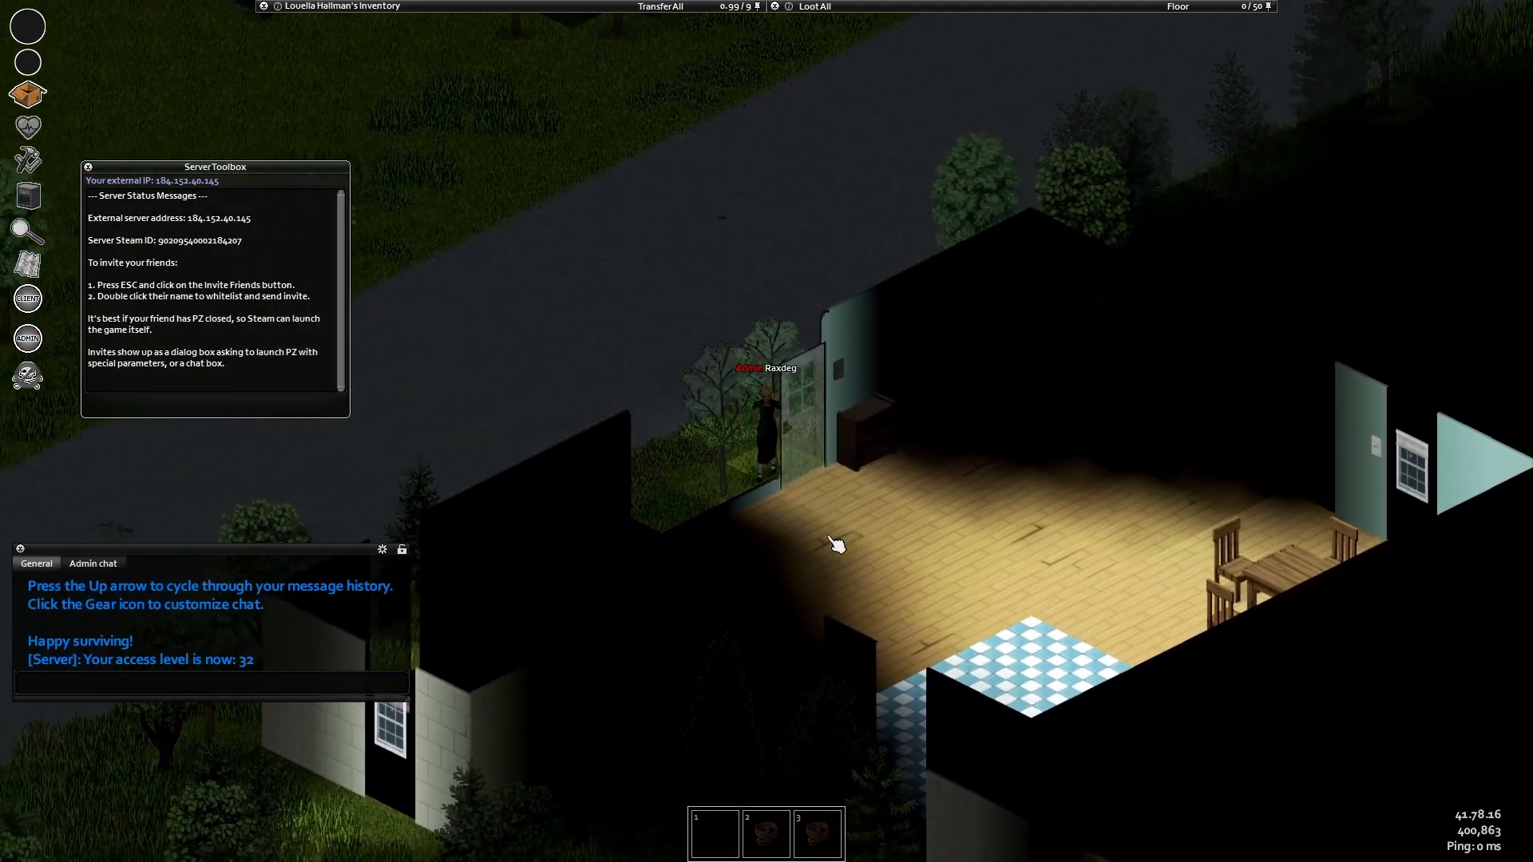
pyautogui.press('d')
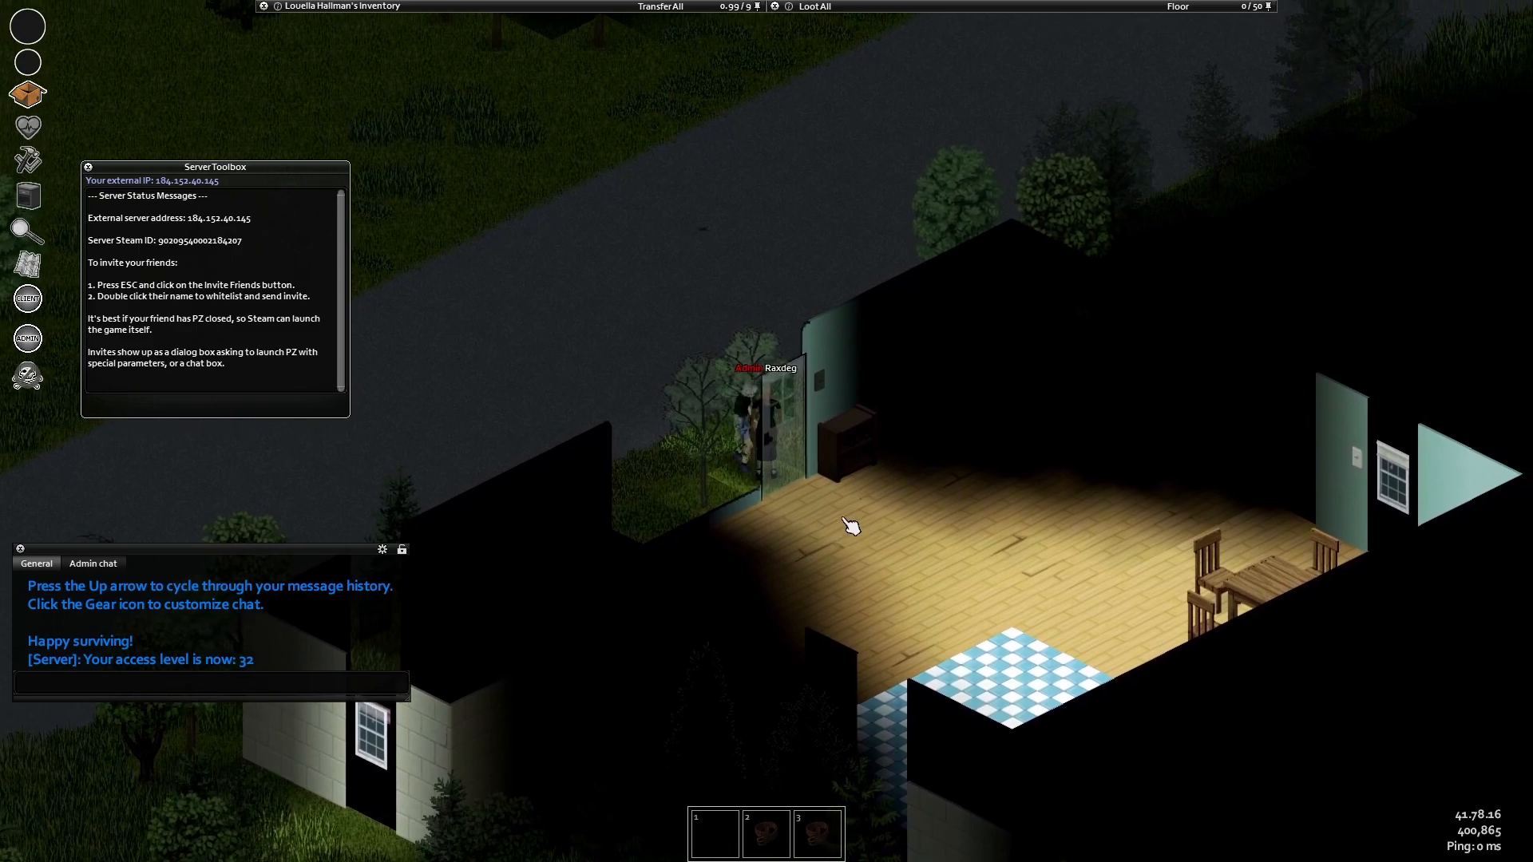
# - Follow the outside wall back to the bathroom window of the house and open the window
pyautogui.press('s')
pyautogui.press('a')
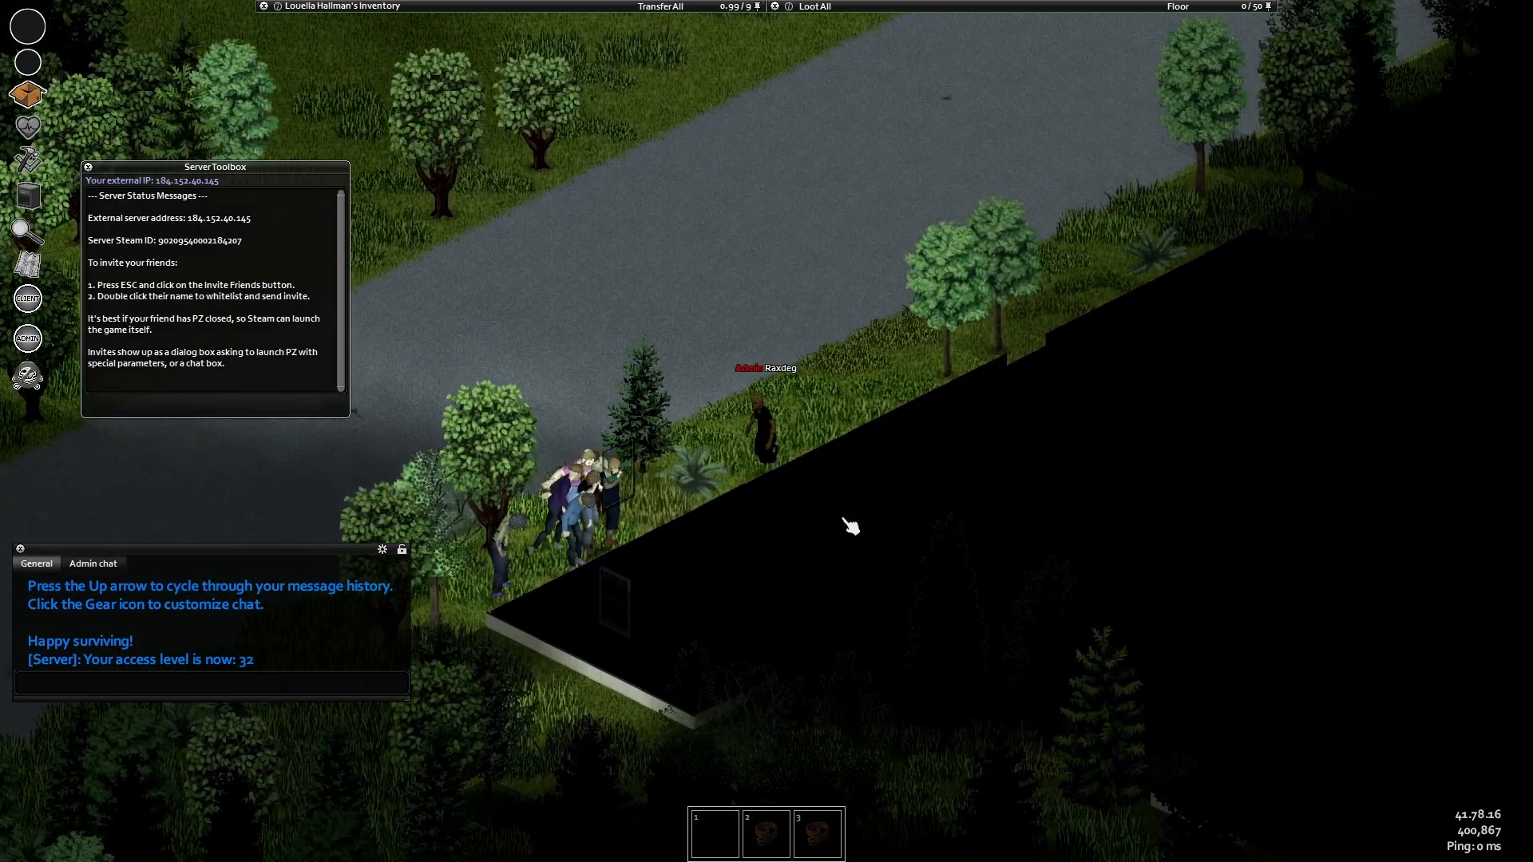
pyautogui.press('s')
pyautogui.press('a')
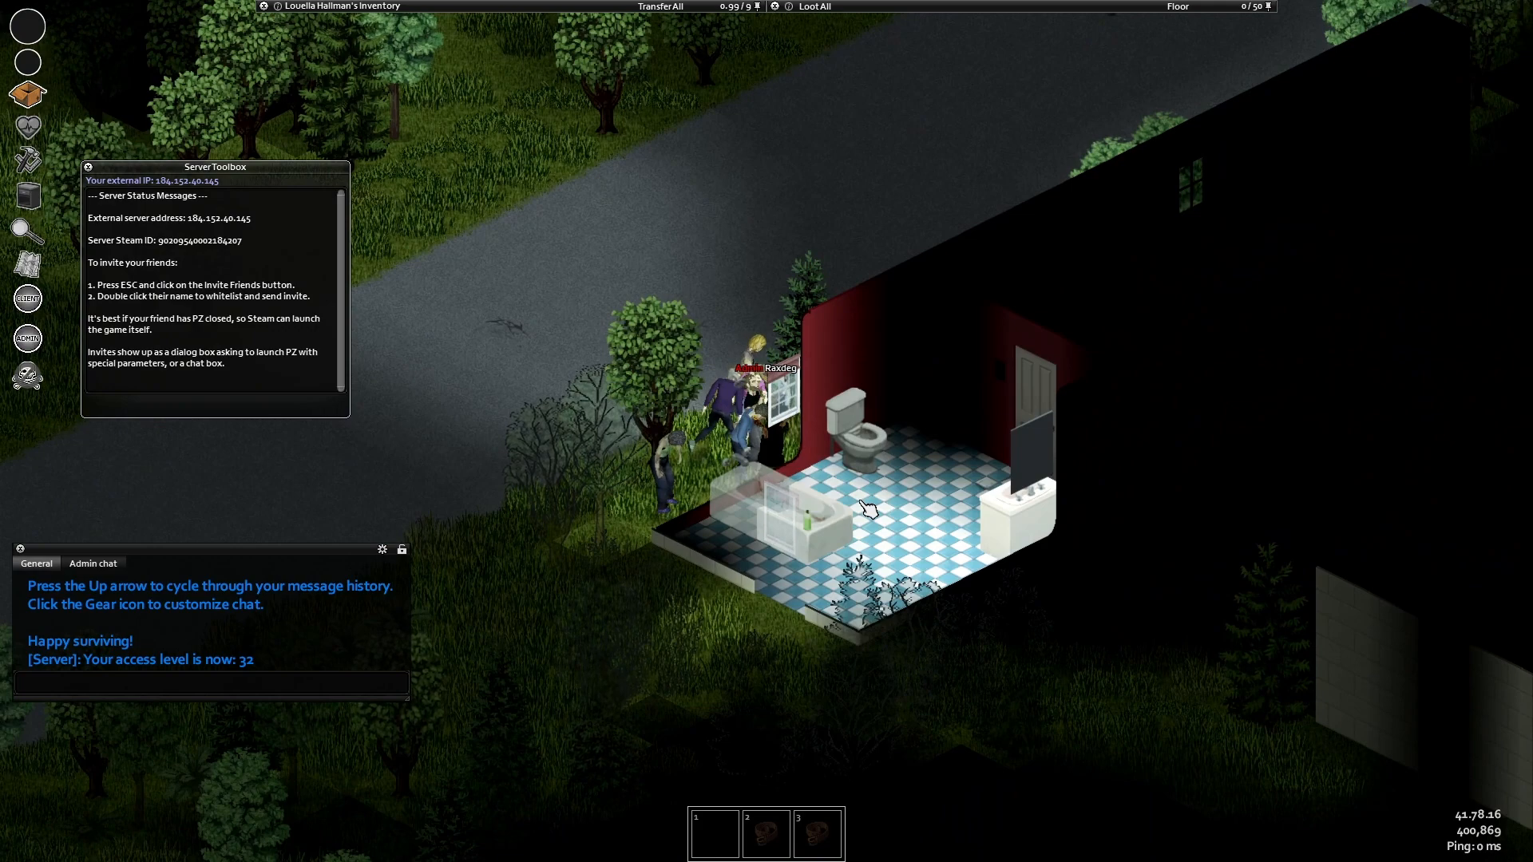
pyautogui.scroll(2, 868, 508)
pyautogui.press('e')
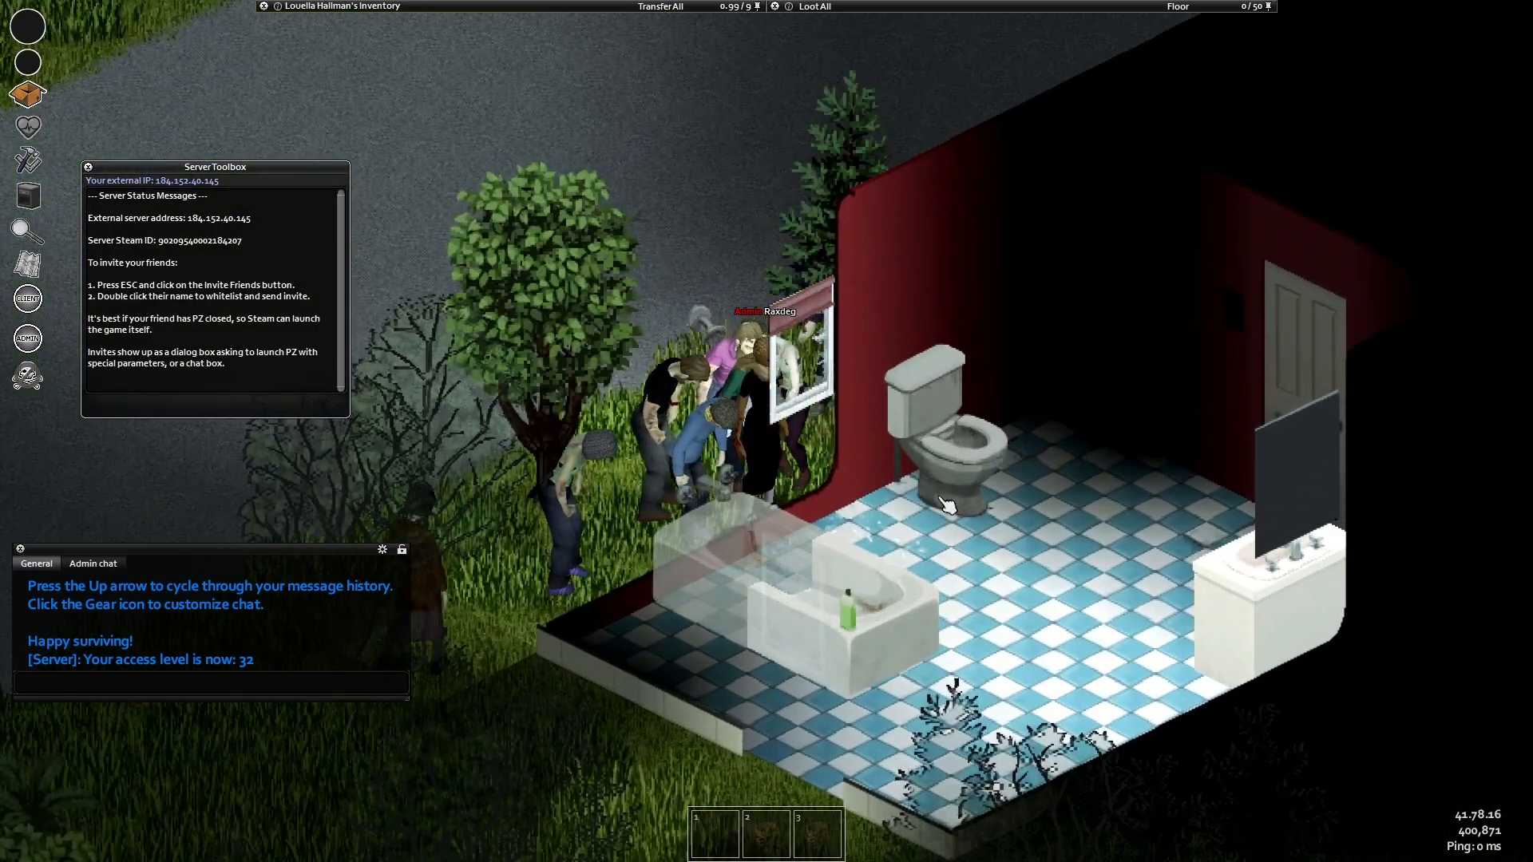
# - Enter the bathroom, go to the sink cupboard, and pin the loot window open
pyautogui.press('s')
pyautogui.press('d')
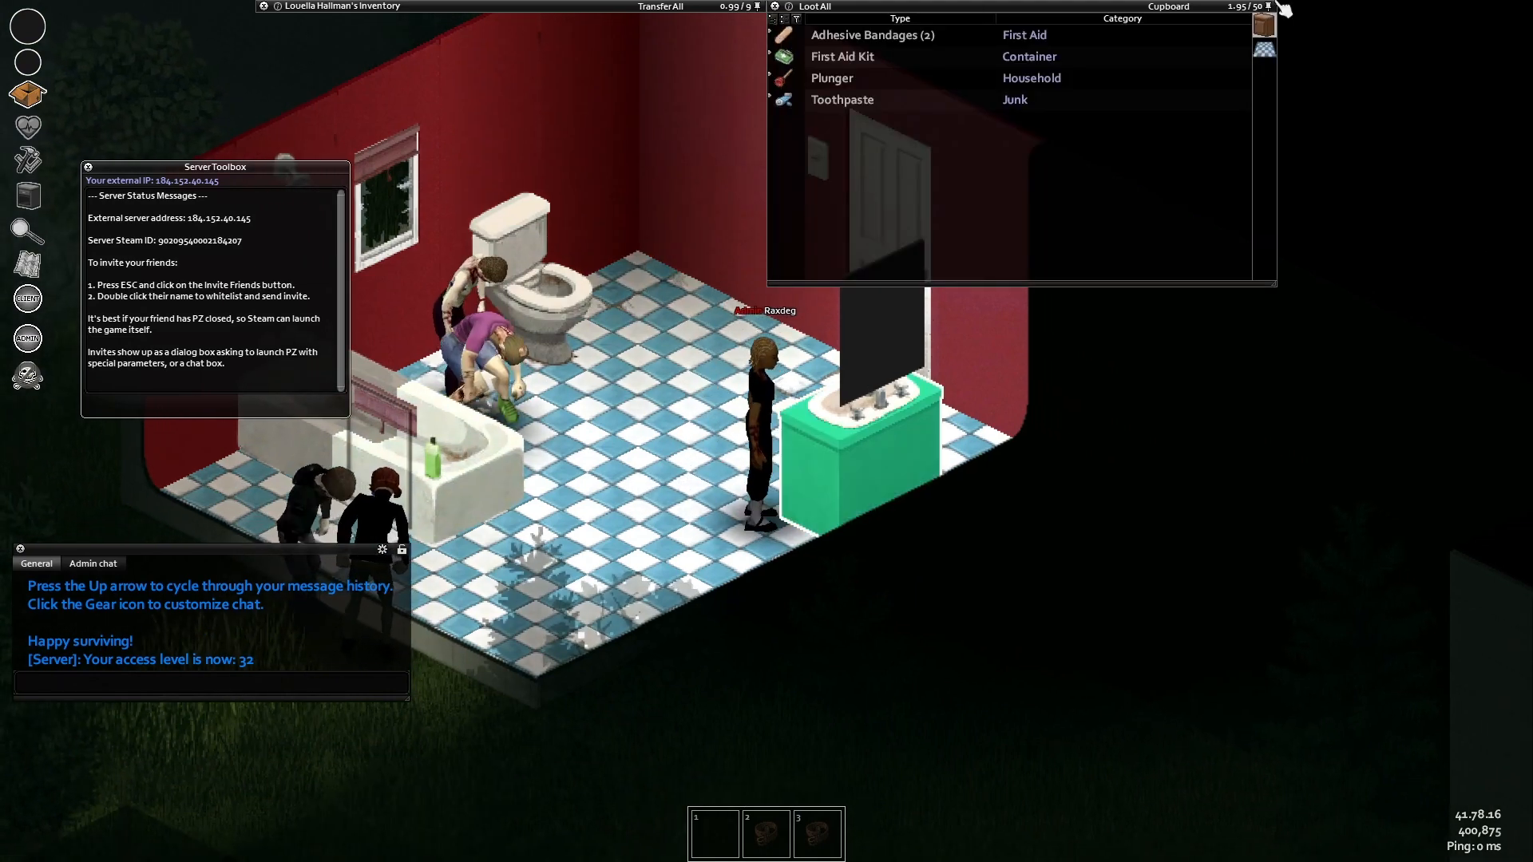
pyautogui.click(1268, 6)
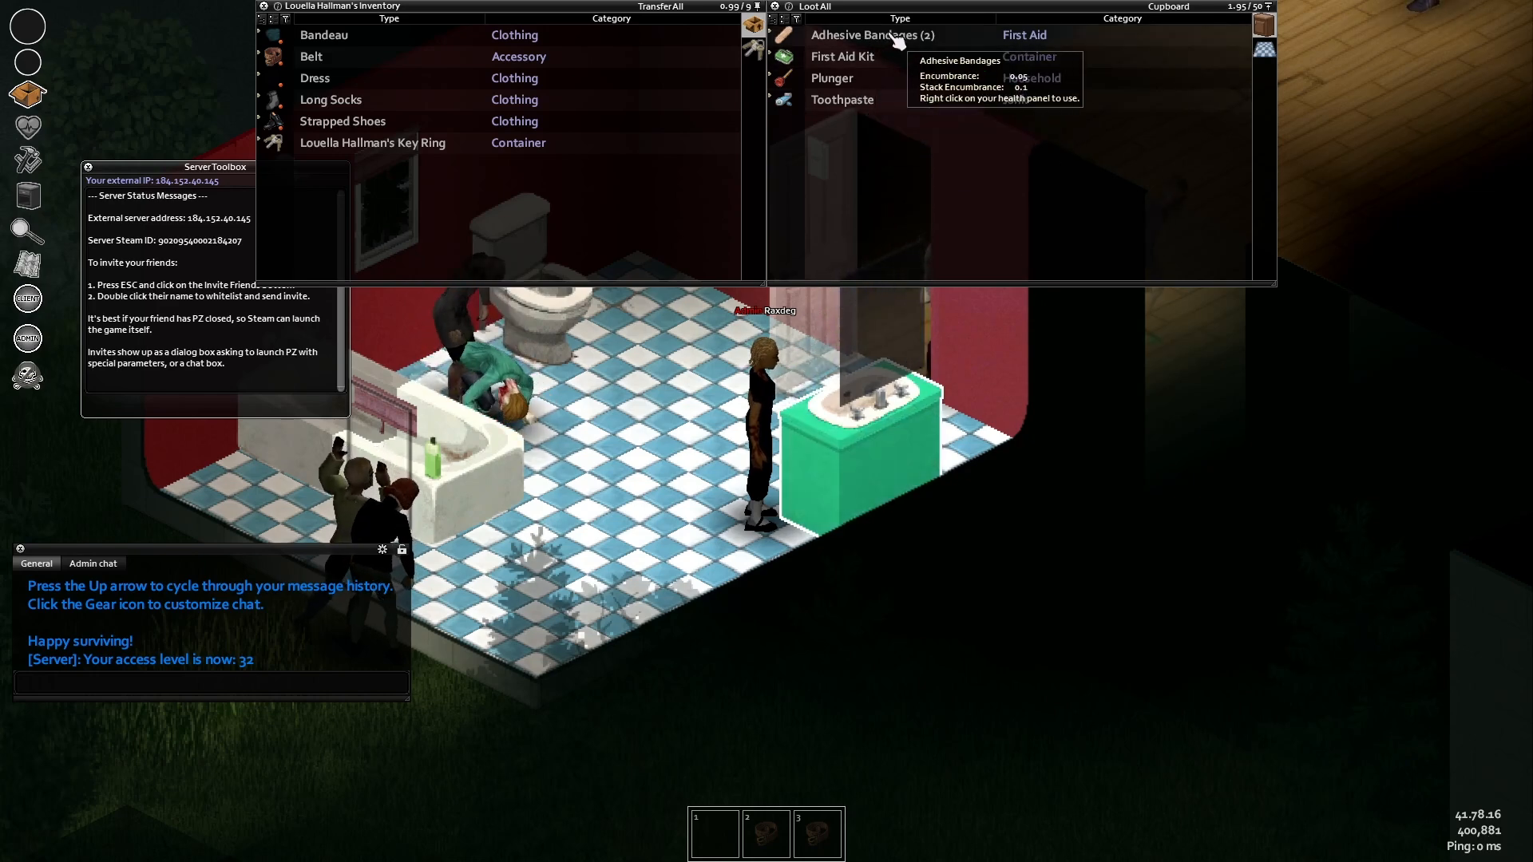
# - Go into the living room and check the contents of the shelves by the door and the fireplace's info
pyautogui.press('w')
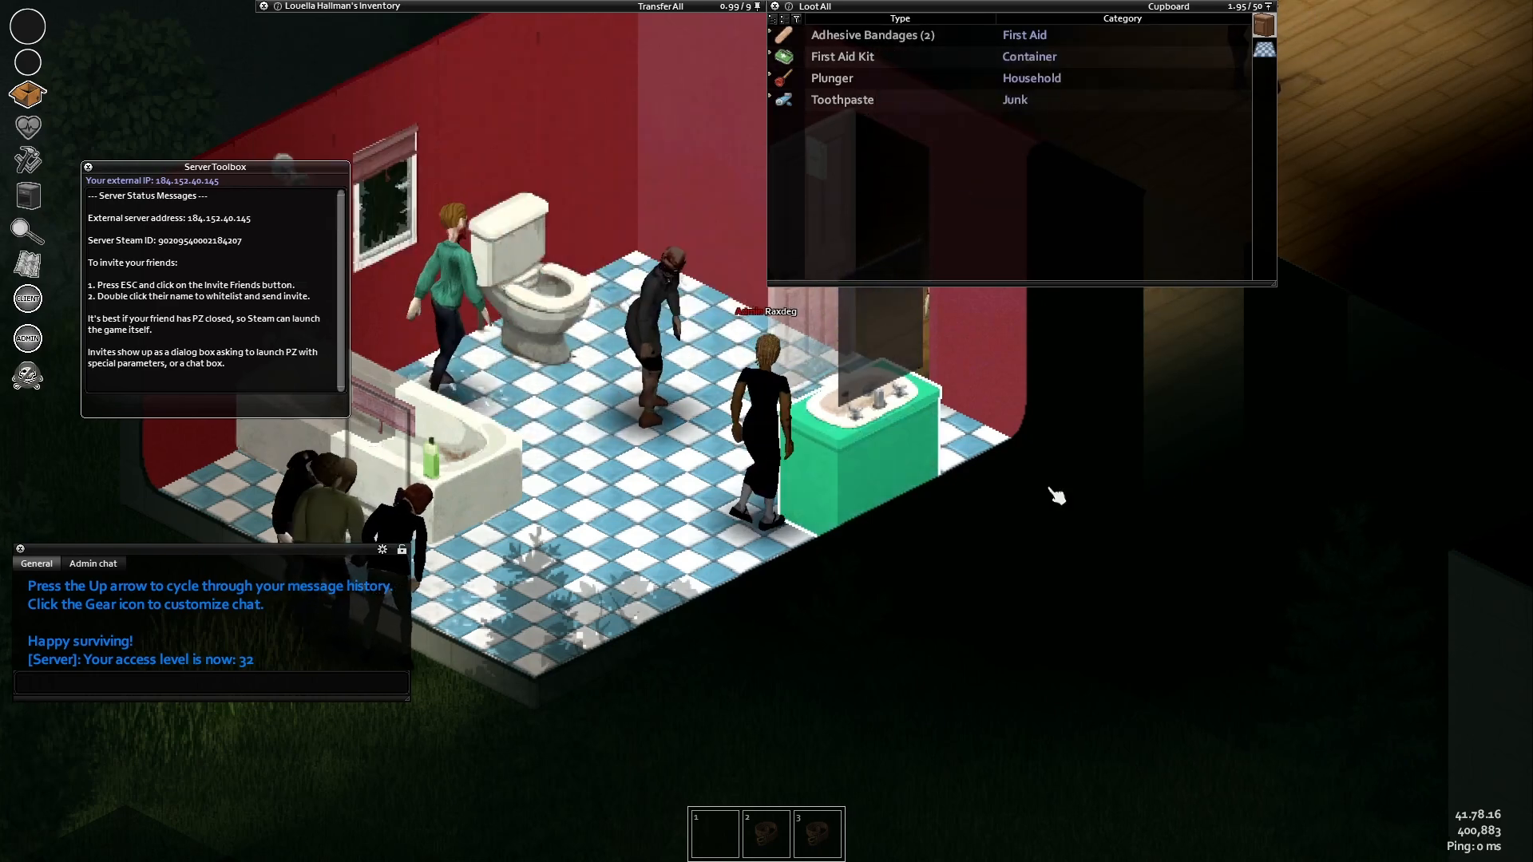
pyautogui.press('d')
pyautogui.scroll(-2, 1038, 413)
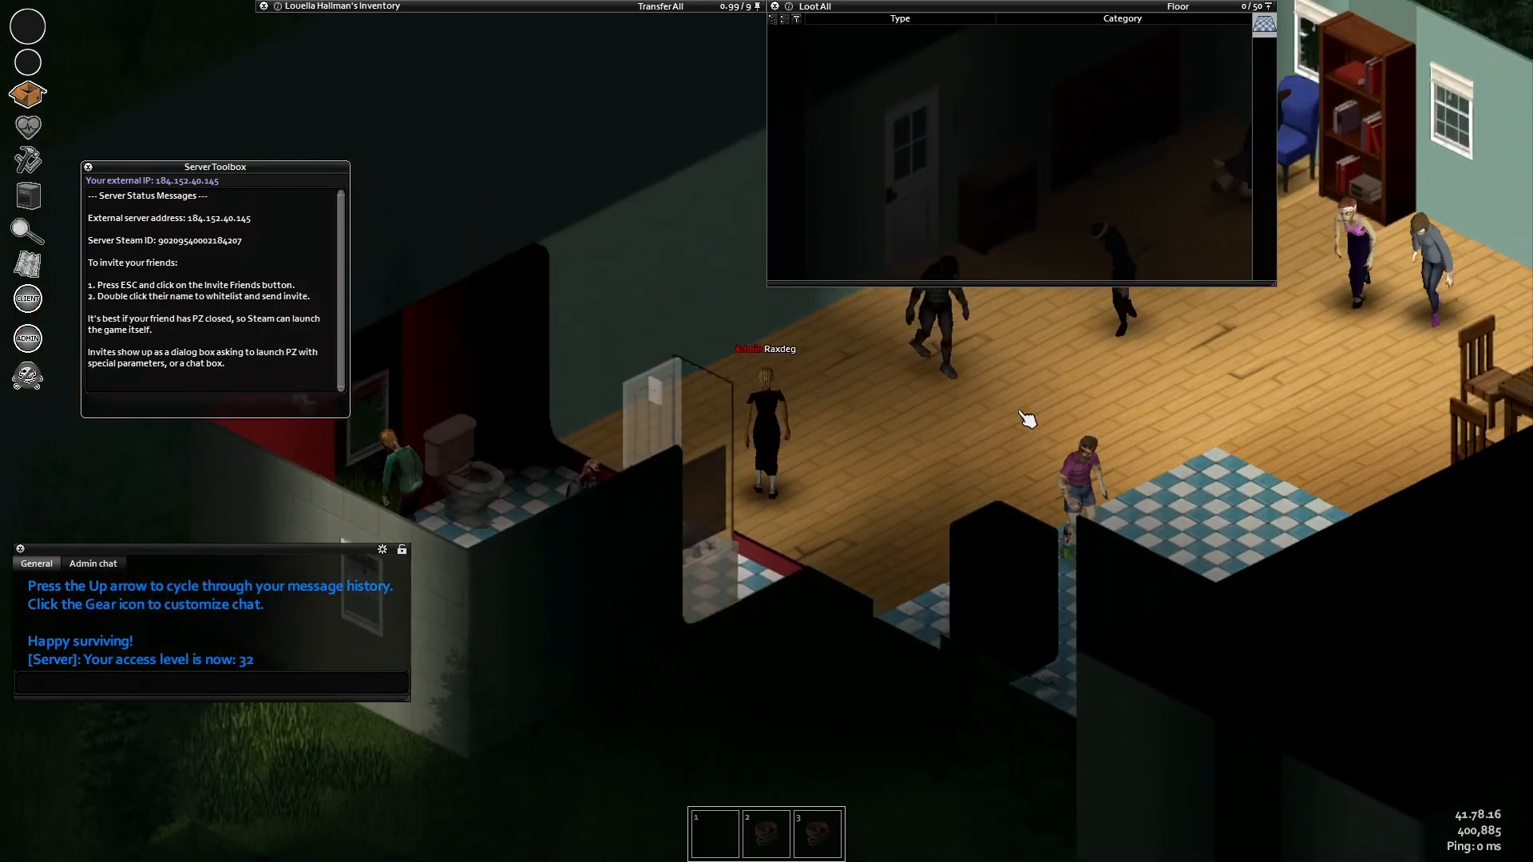
pyautogui.press('w')
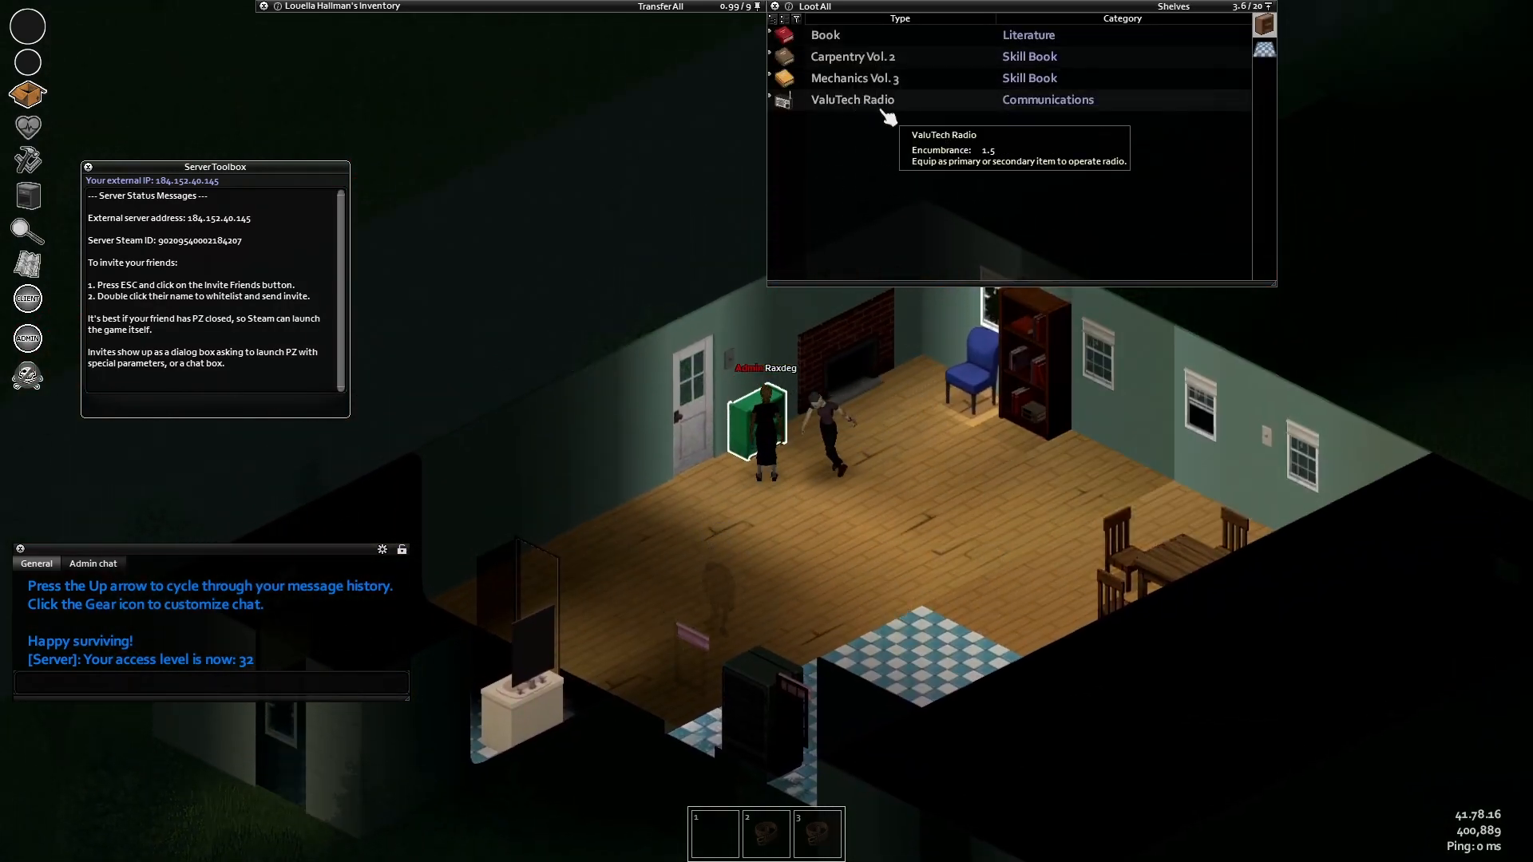
pyautogui.press('w')
pyautogui.rightClick(759, 439)
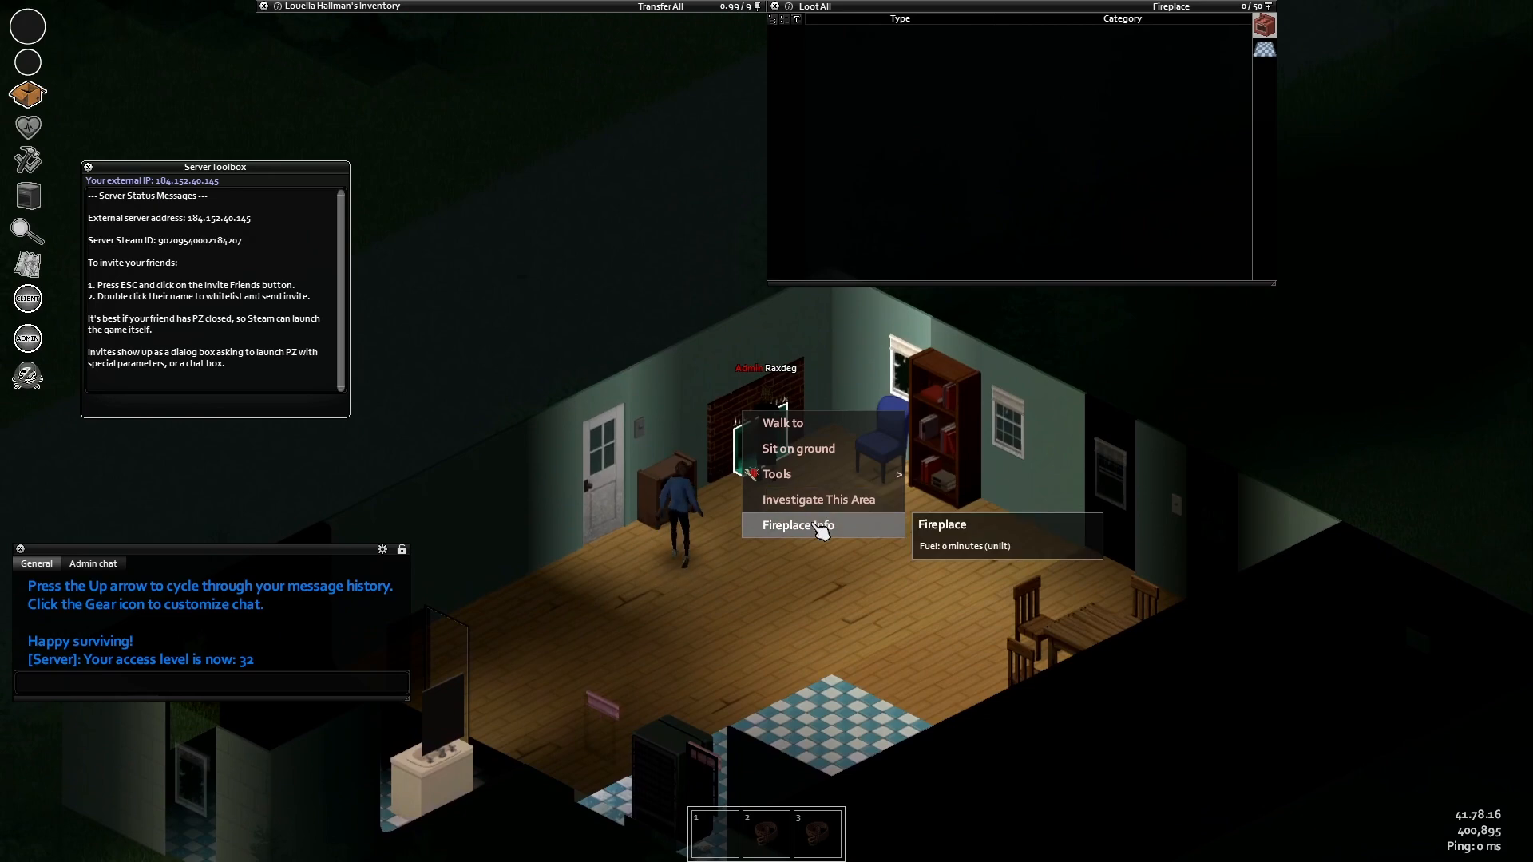
pyautogui.click(861, 611)
# - Check the loot in the living room bookshelf, the fridge, and the kitchen cupboards
pyautogui.press('d')
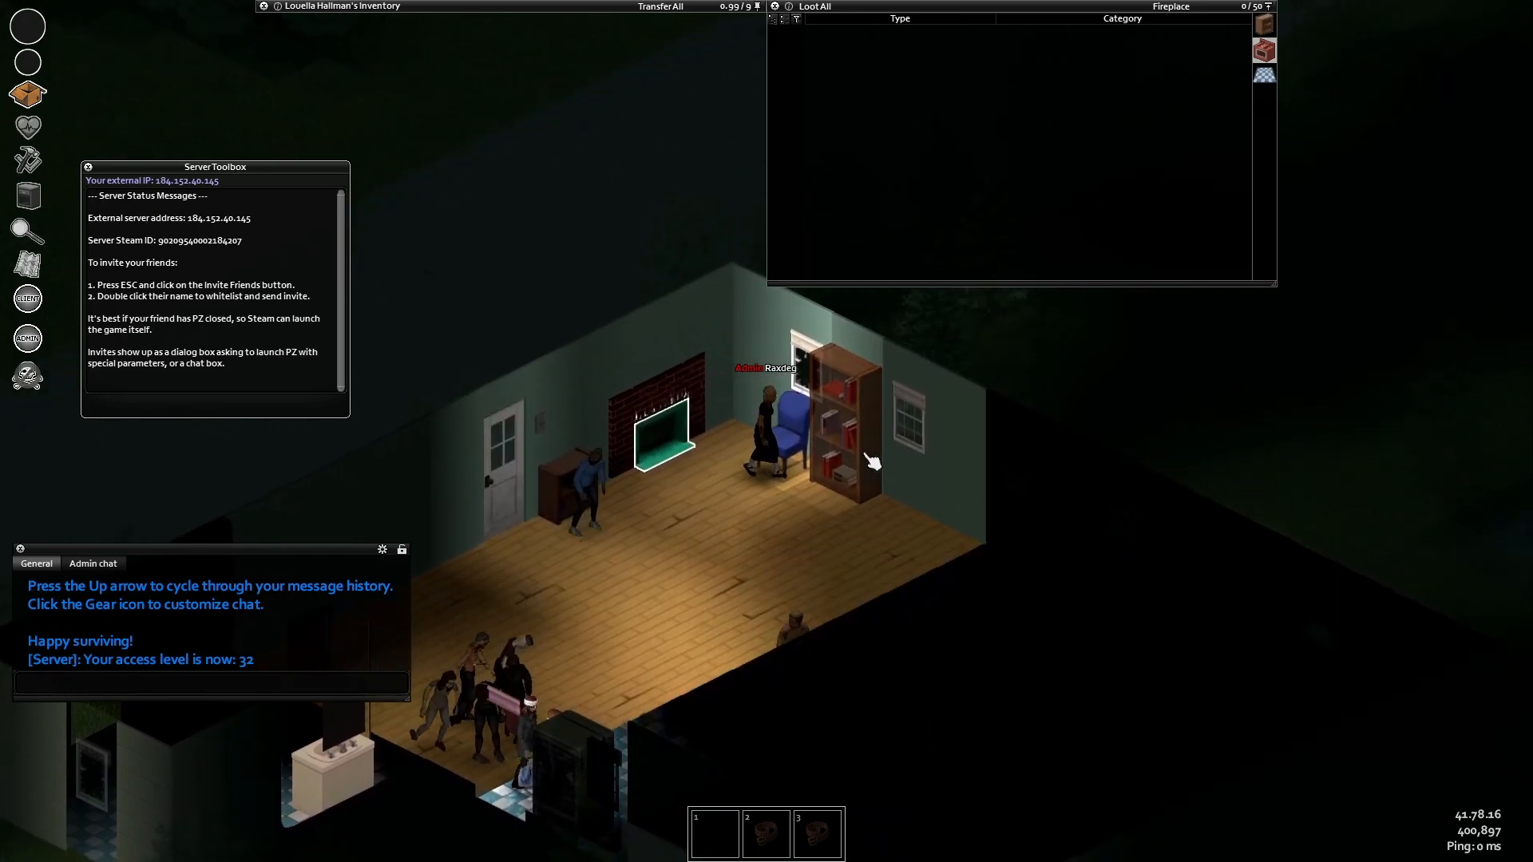
pyautogui.press('s')
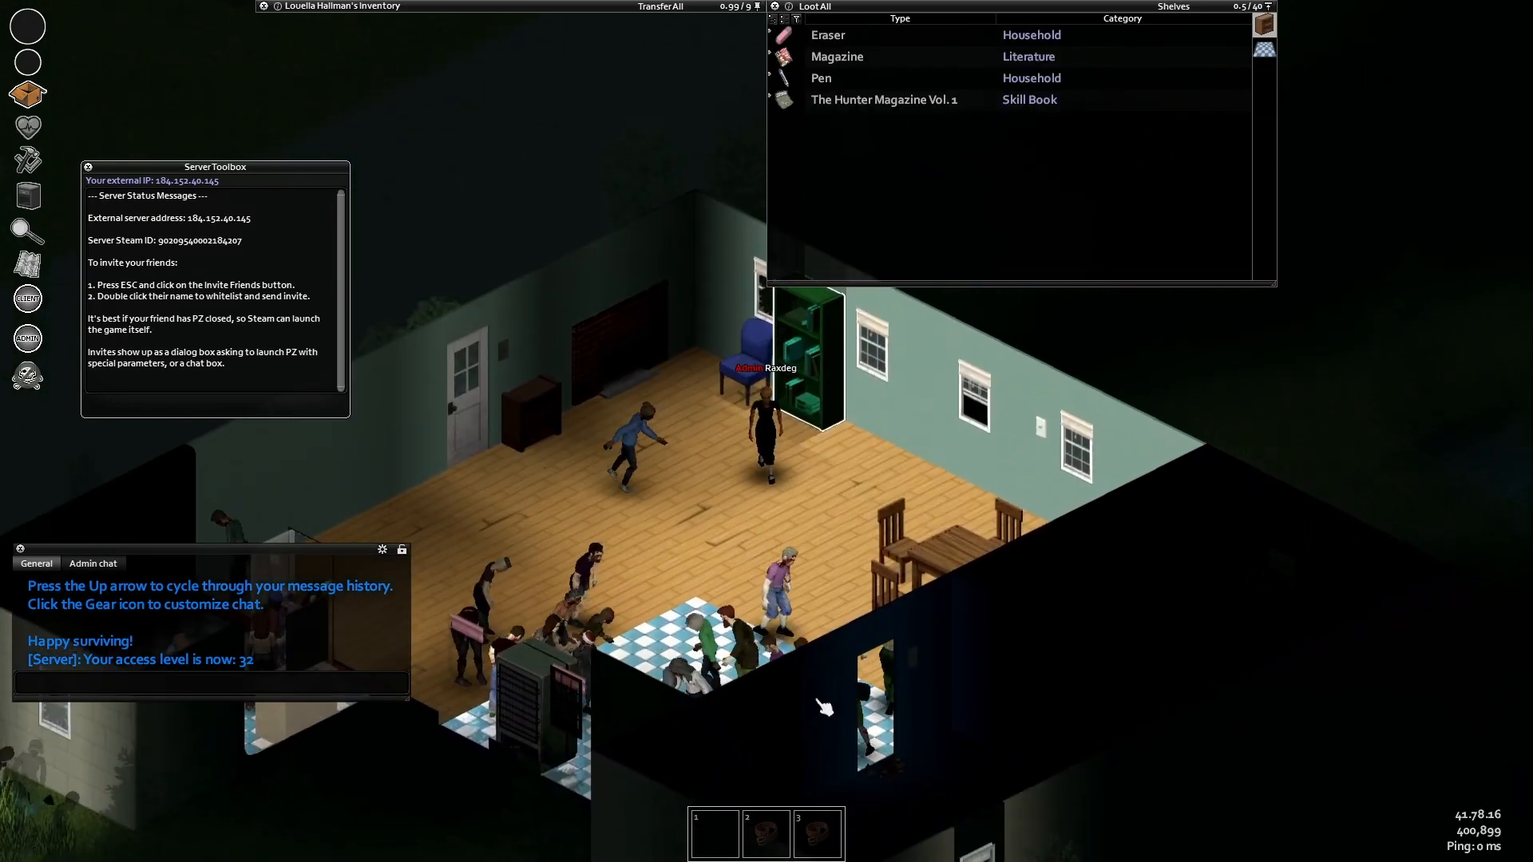
pyautogui.press('s')
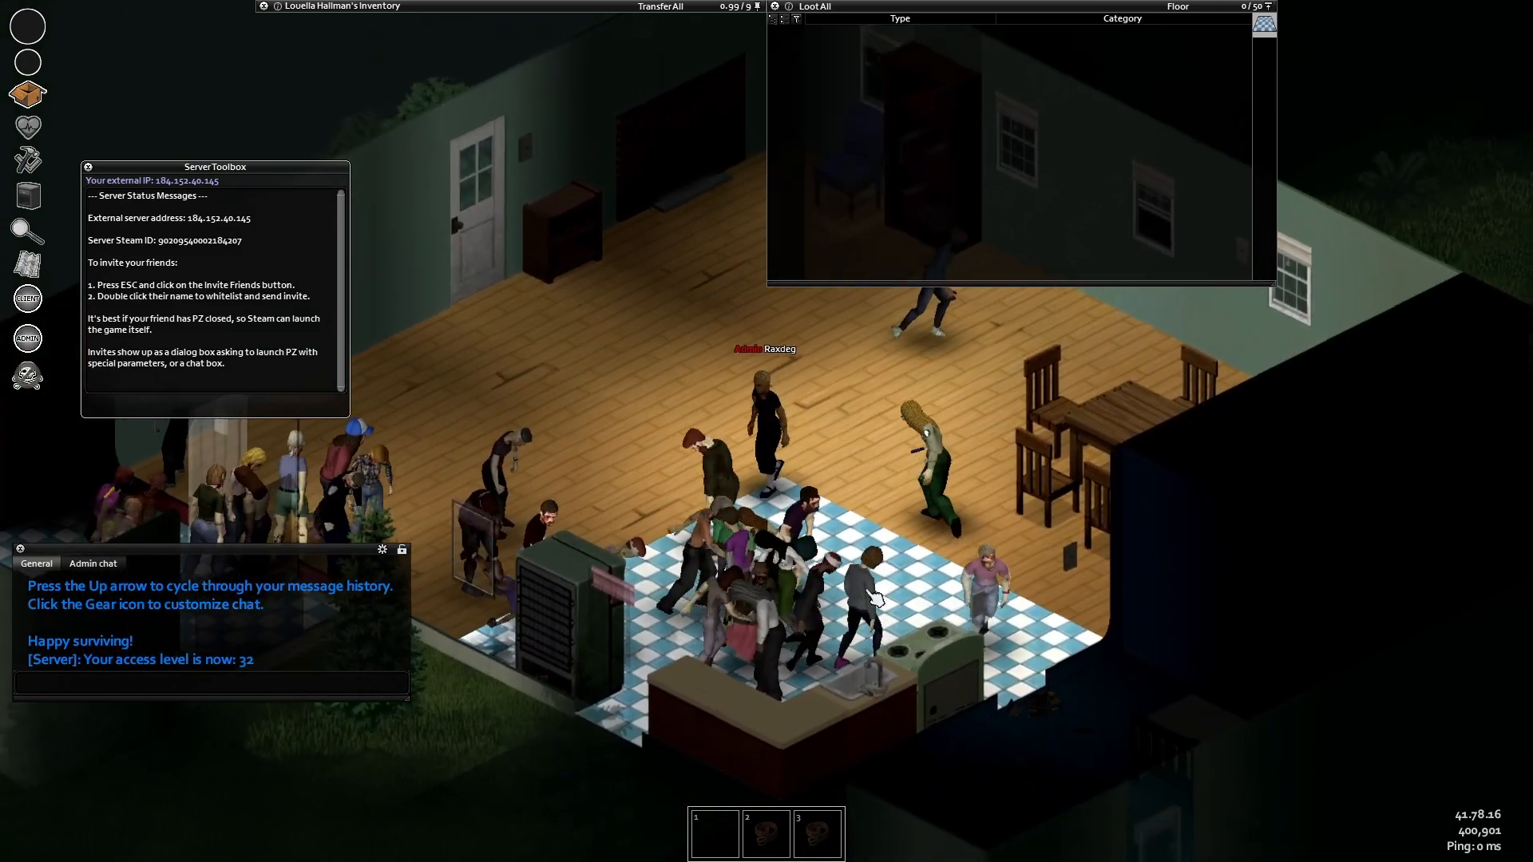
pyautogui.press('a')
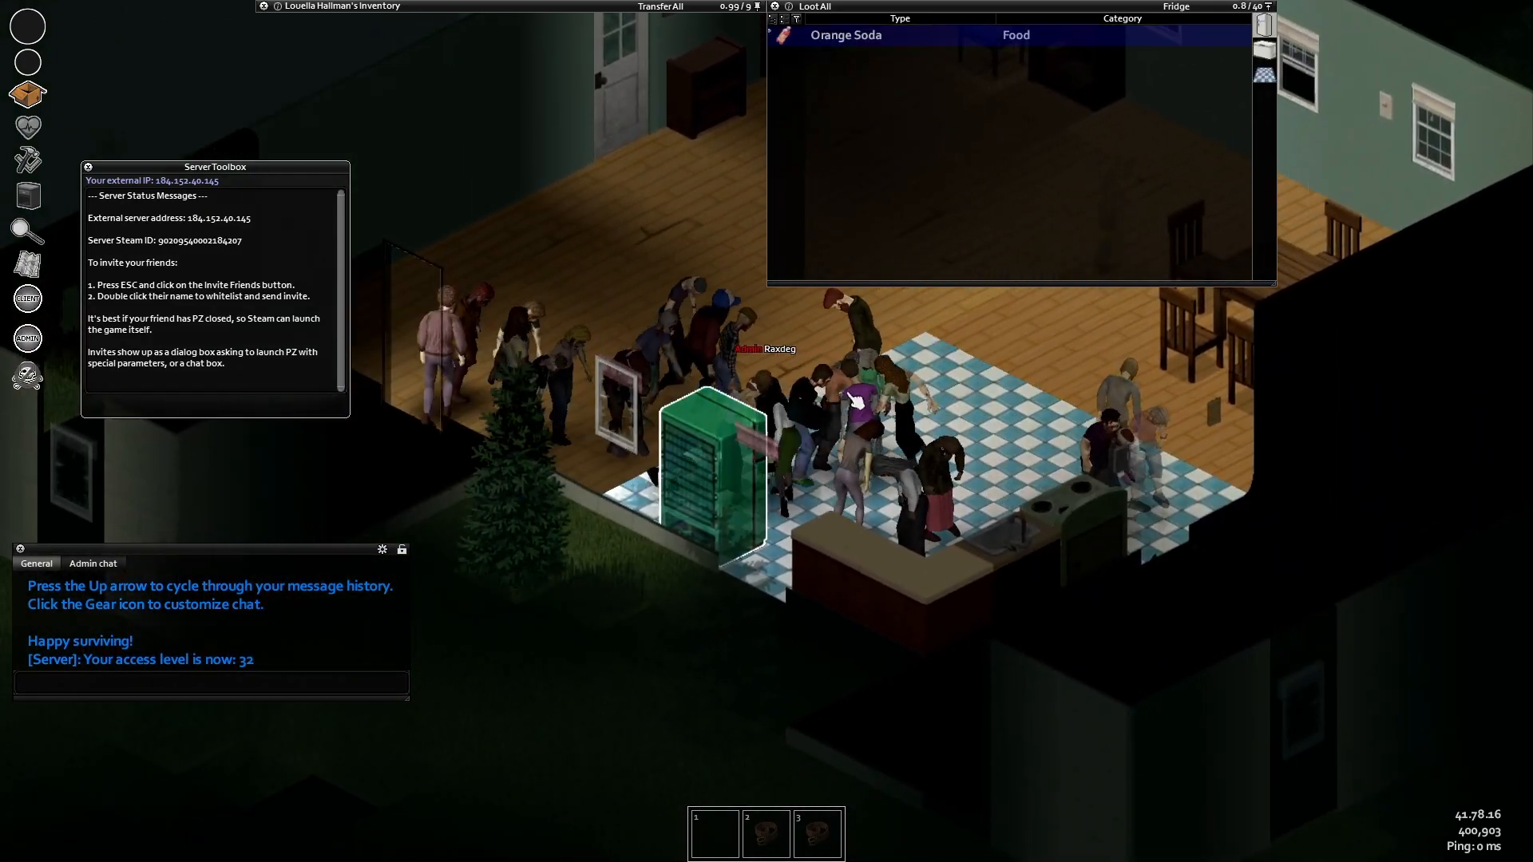
pyautogui.moveTo(875, 33)
pyautogui.press('d')
pyautogui.press('s')
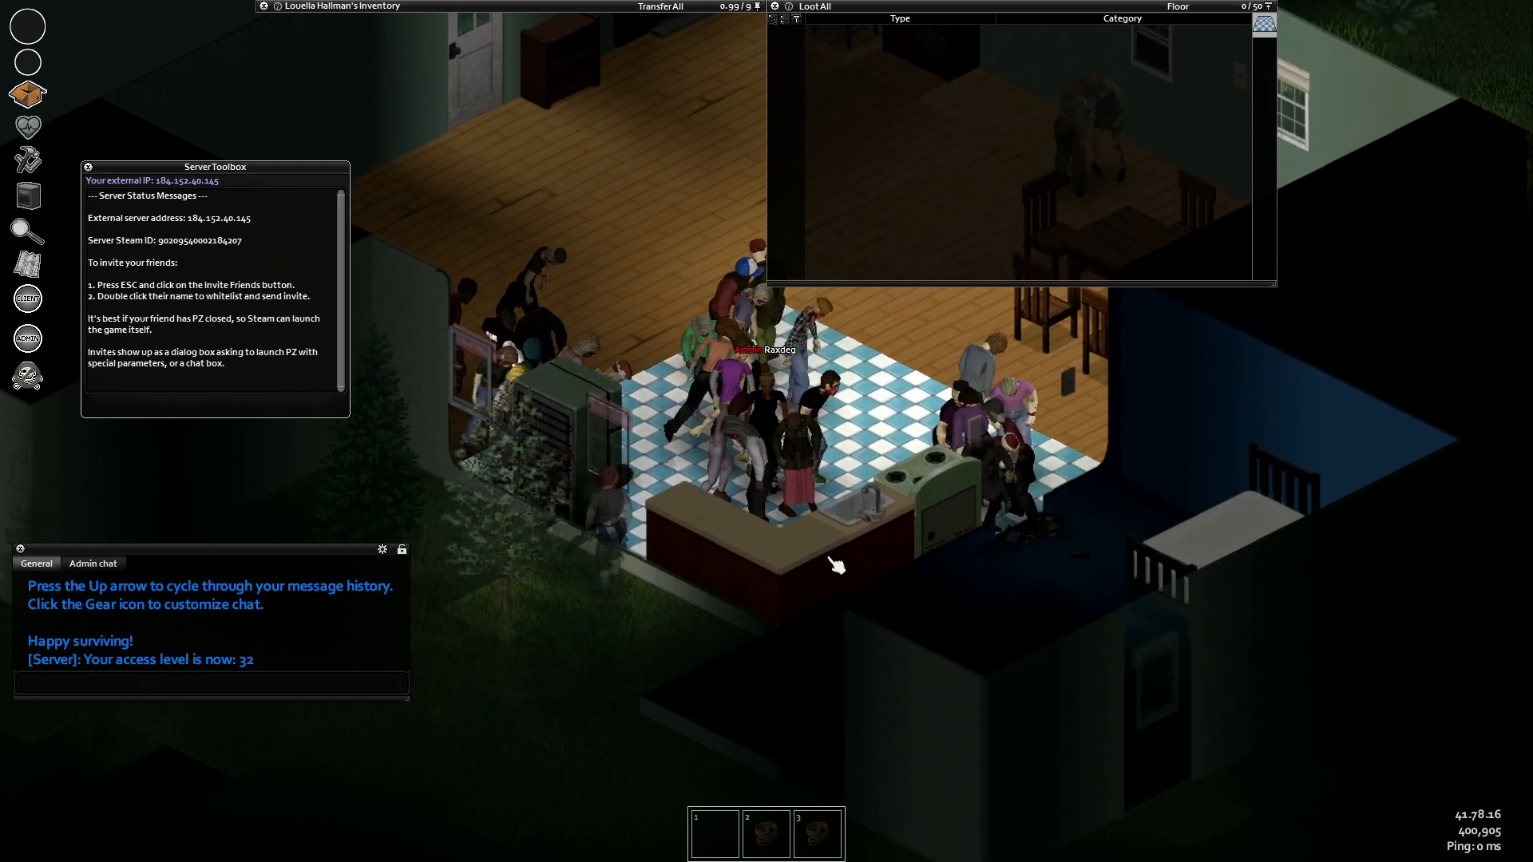
pyautogui.press('s')
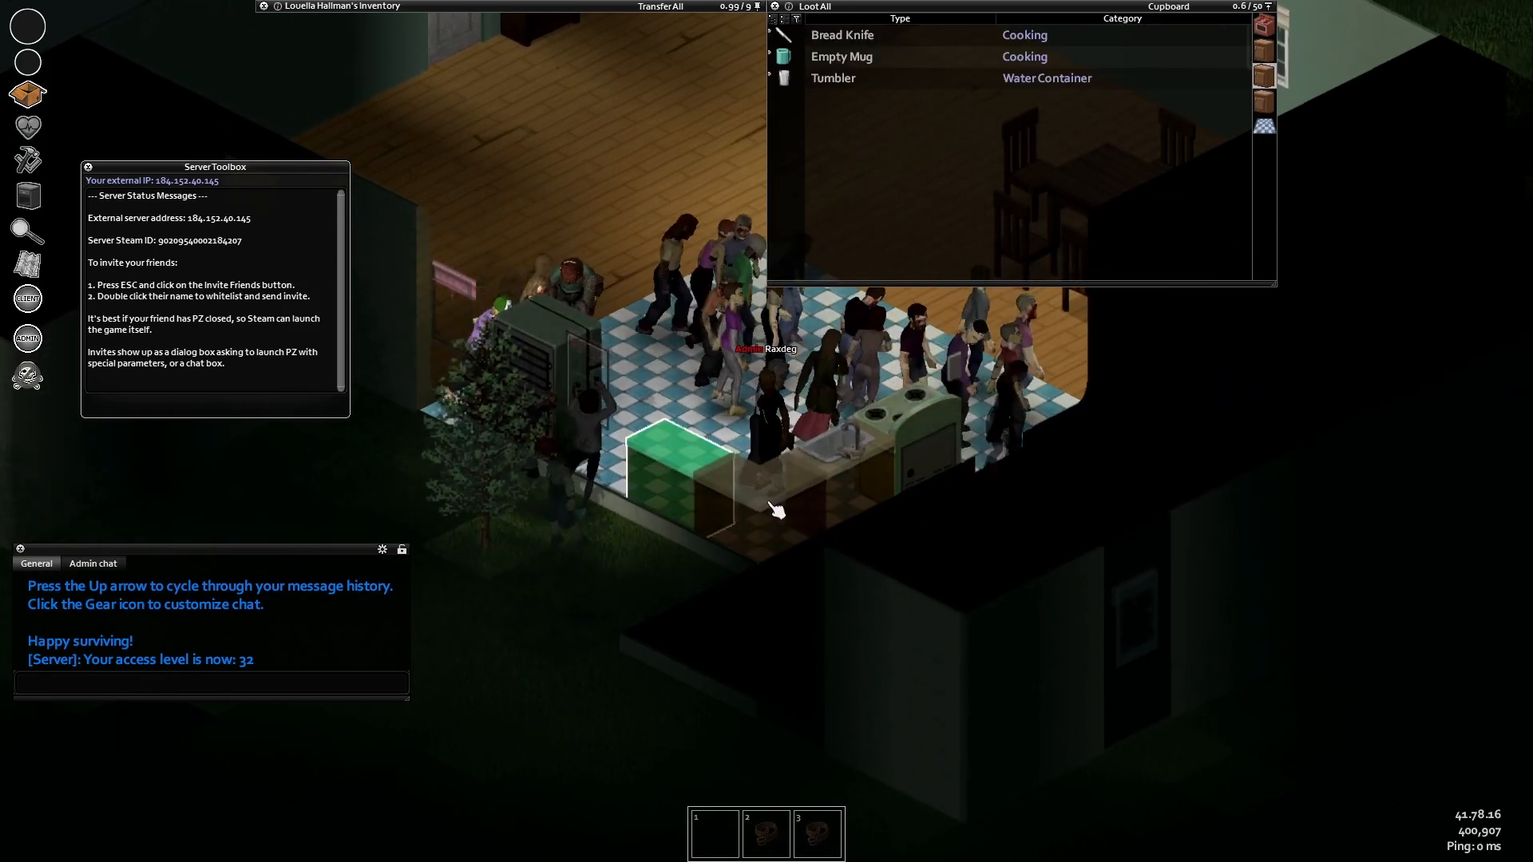
# - Check the loot in the remaining kitchen counter cupboards, the sink unit and the oven
pyautogui.click(772, 503)
pyautogui.press('d')
pyautogui.click(835, 490)
pyautogui.click(880, 461)
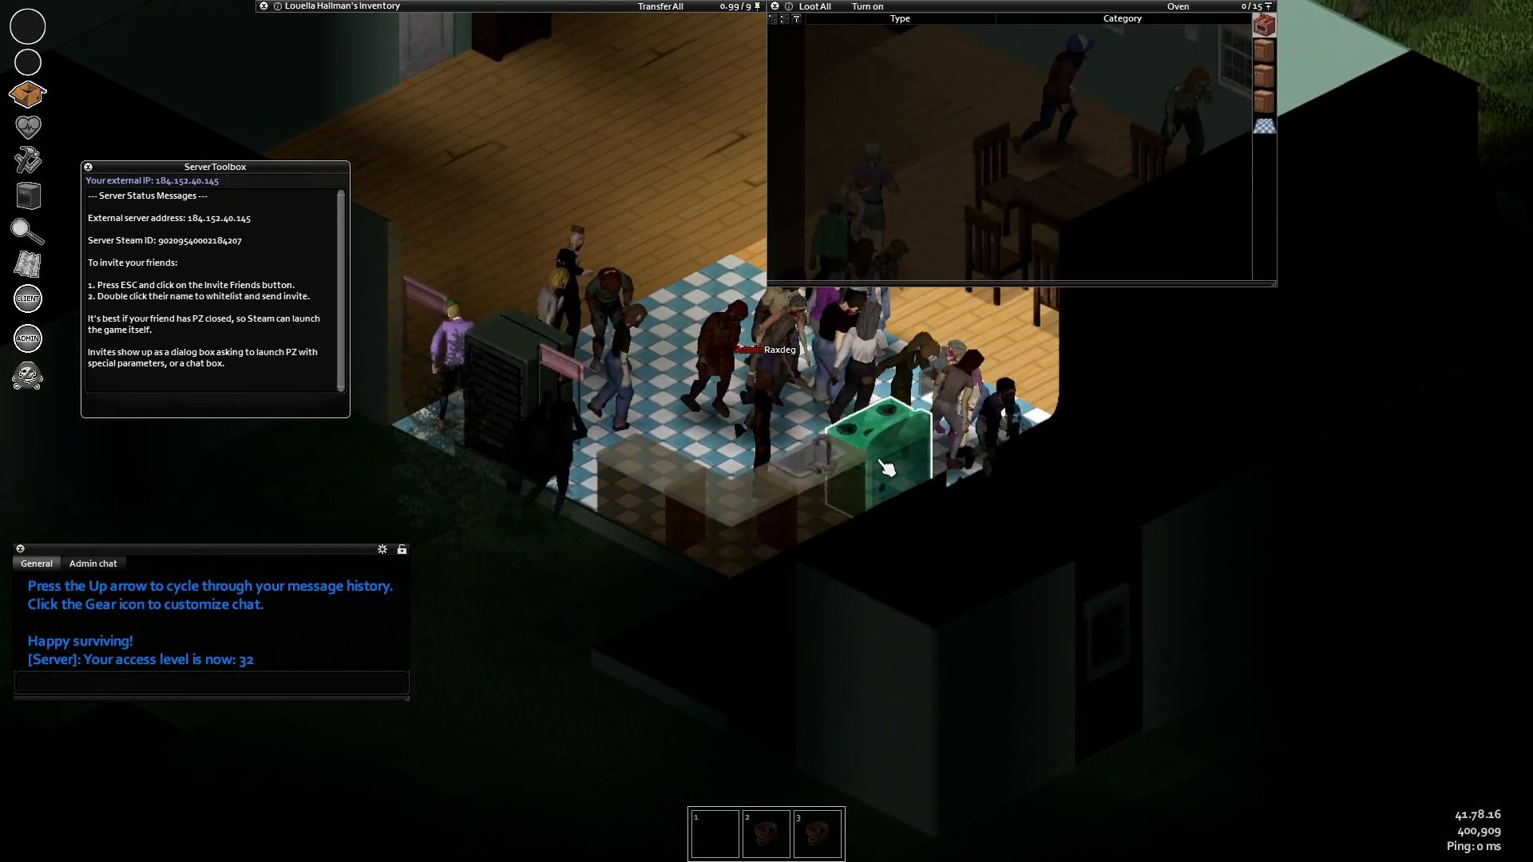
# - Leave the kitchen through the dining area and run outside past the ponds to the grass median between the two roads
pyautogui.press('w')
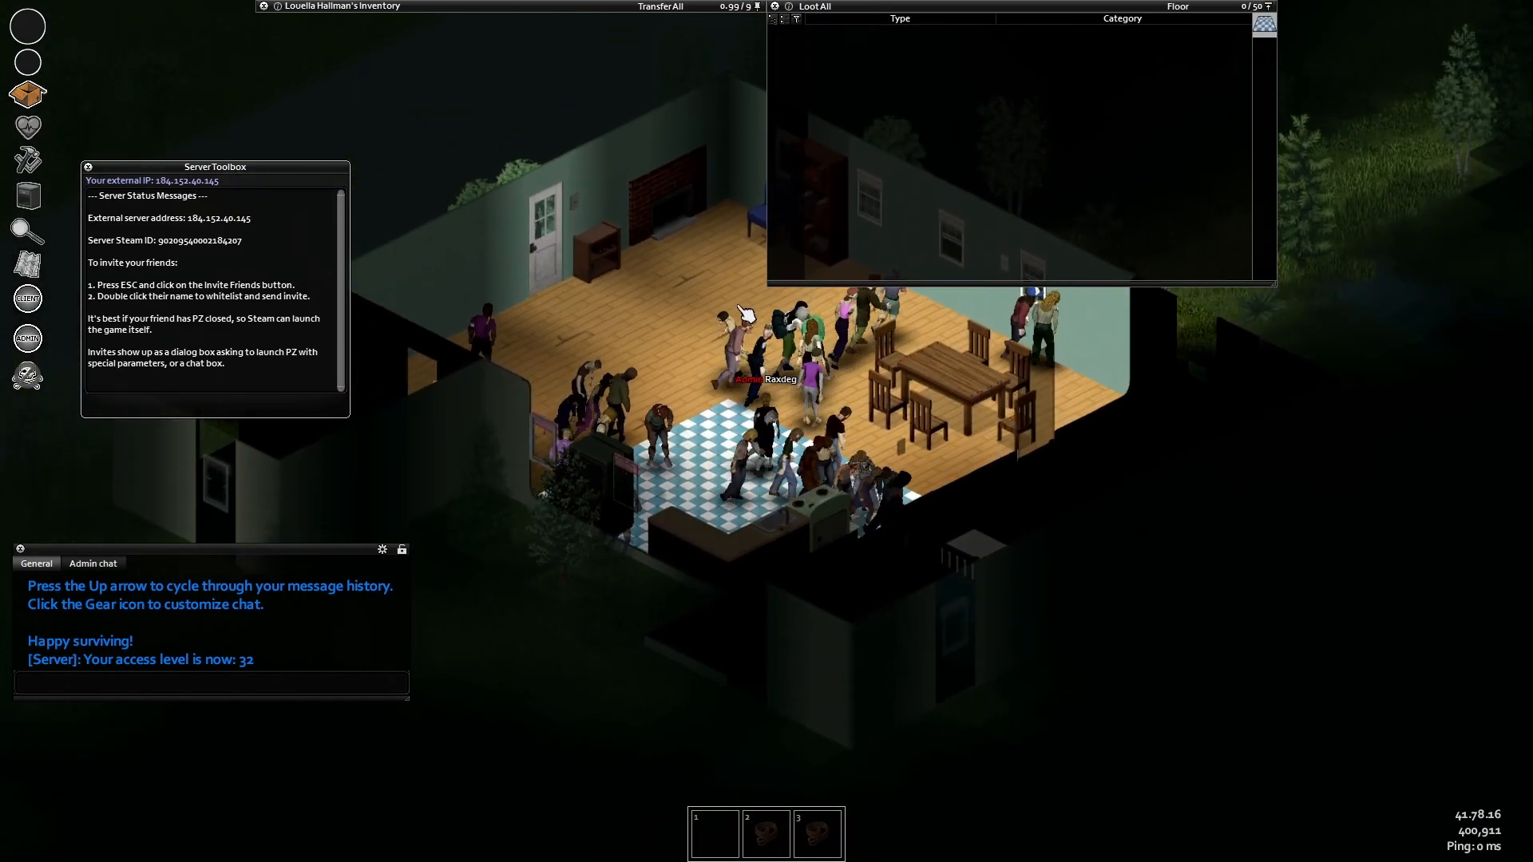
pyautogui.press('w')
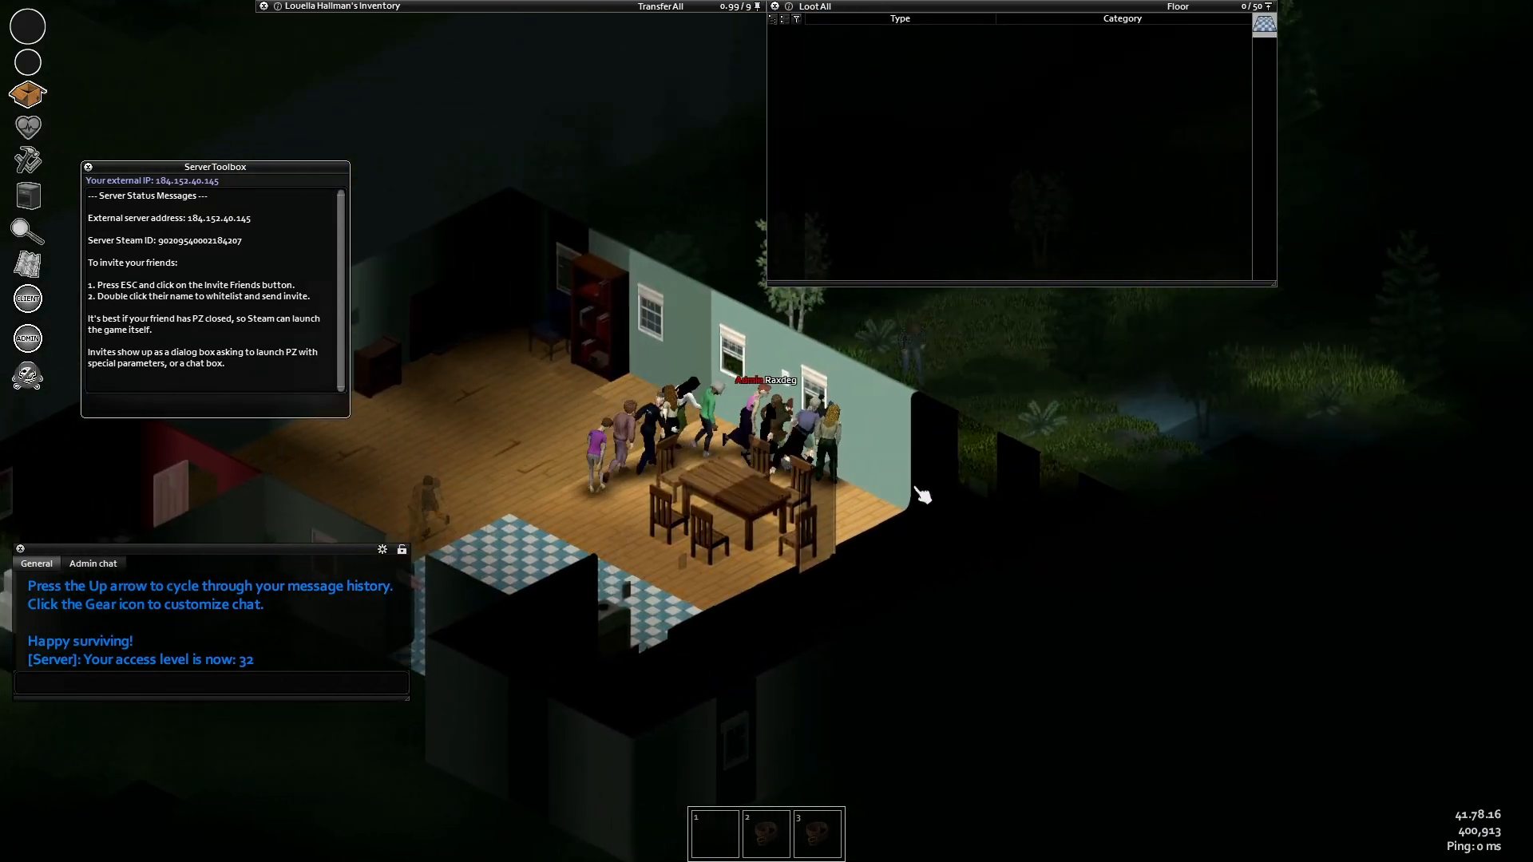
pyautogui.press('d')
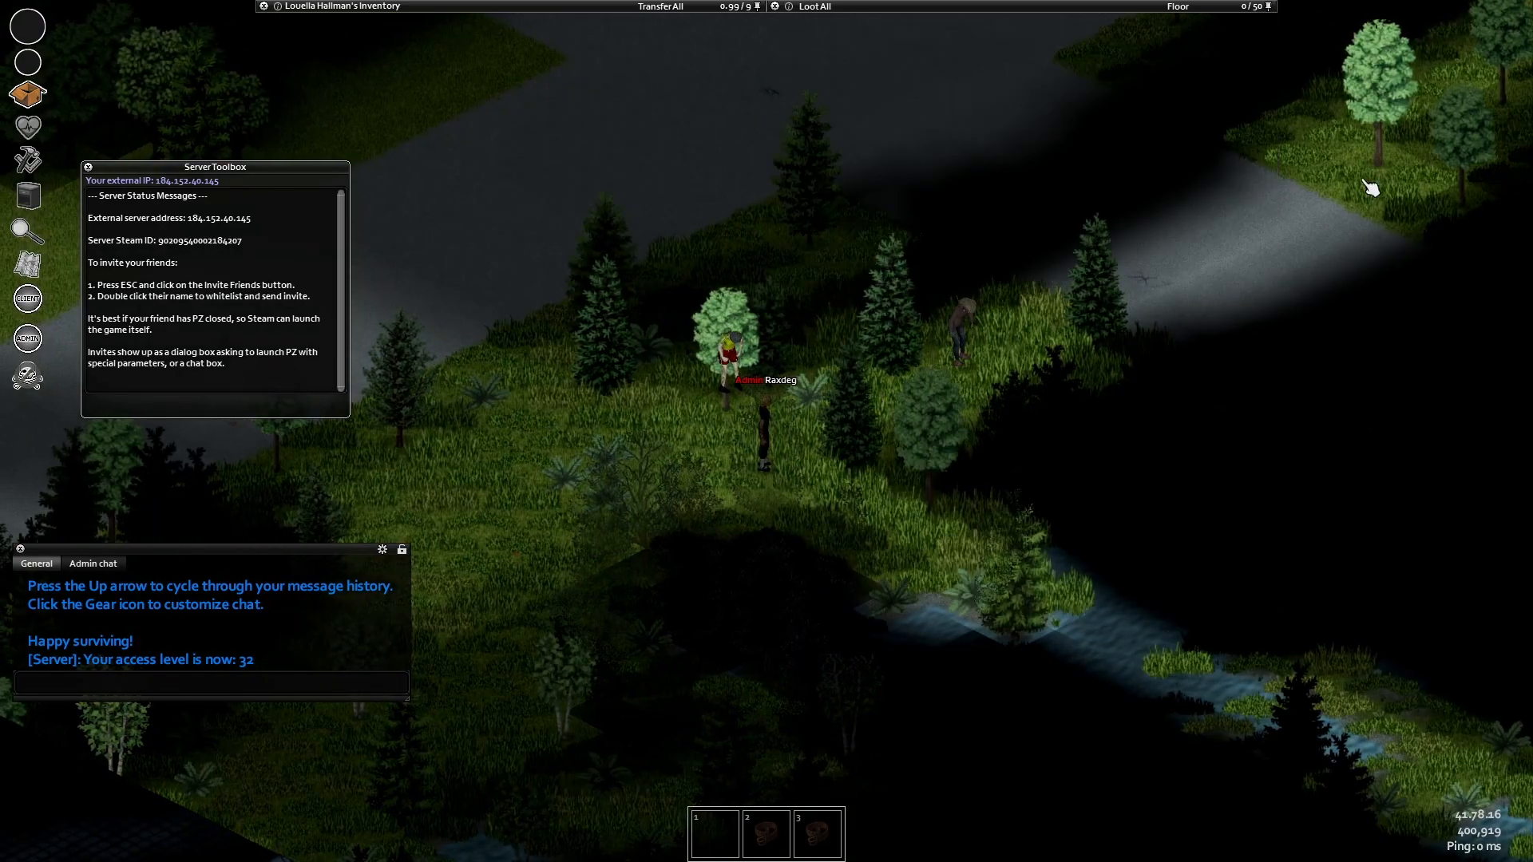
pyautogui.press('d')
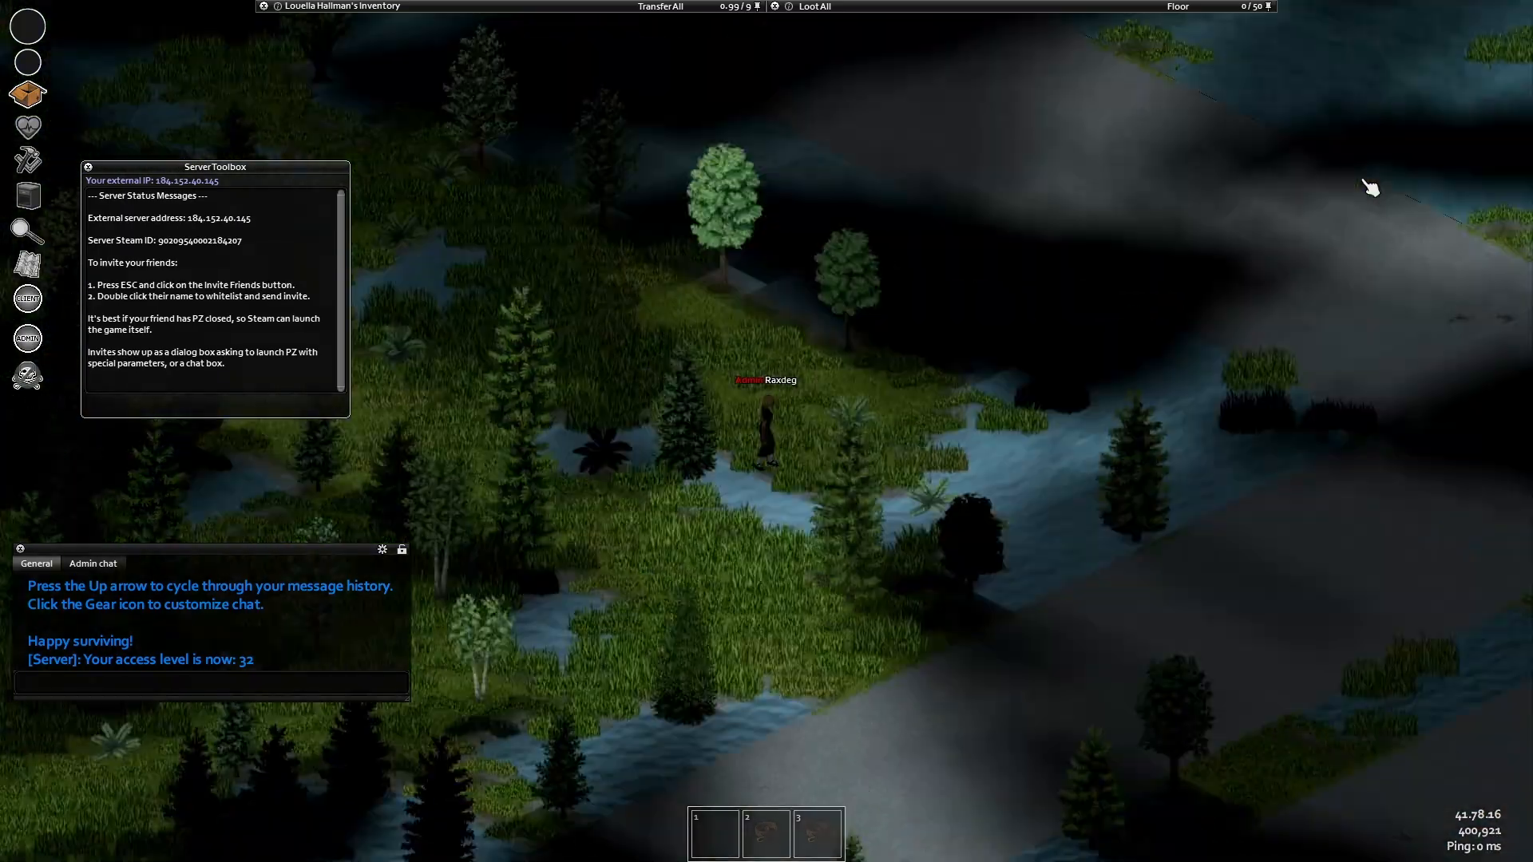
pyautogui.press('w')
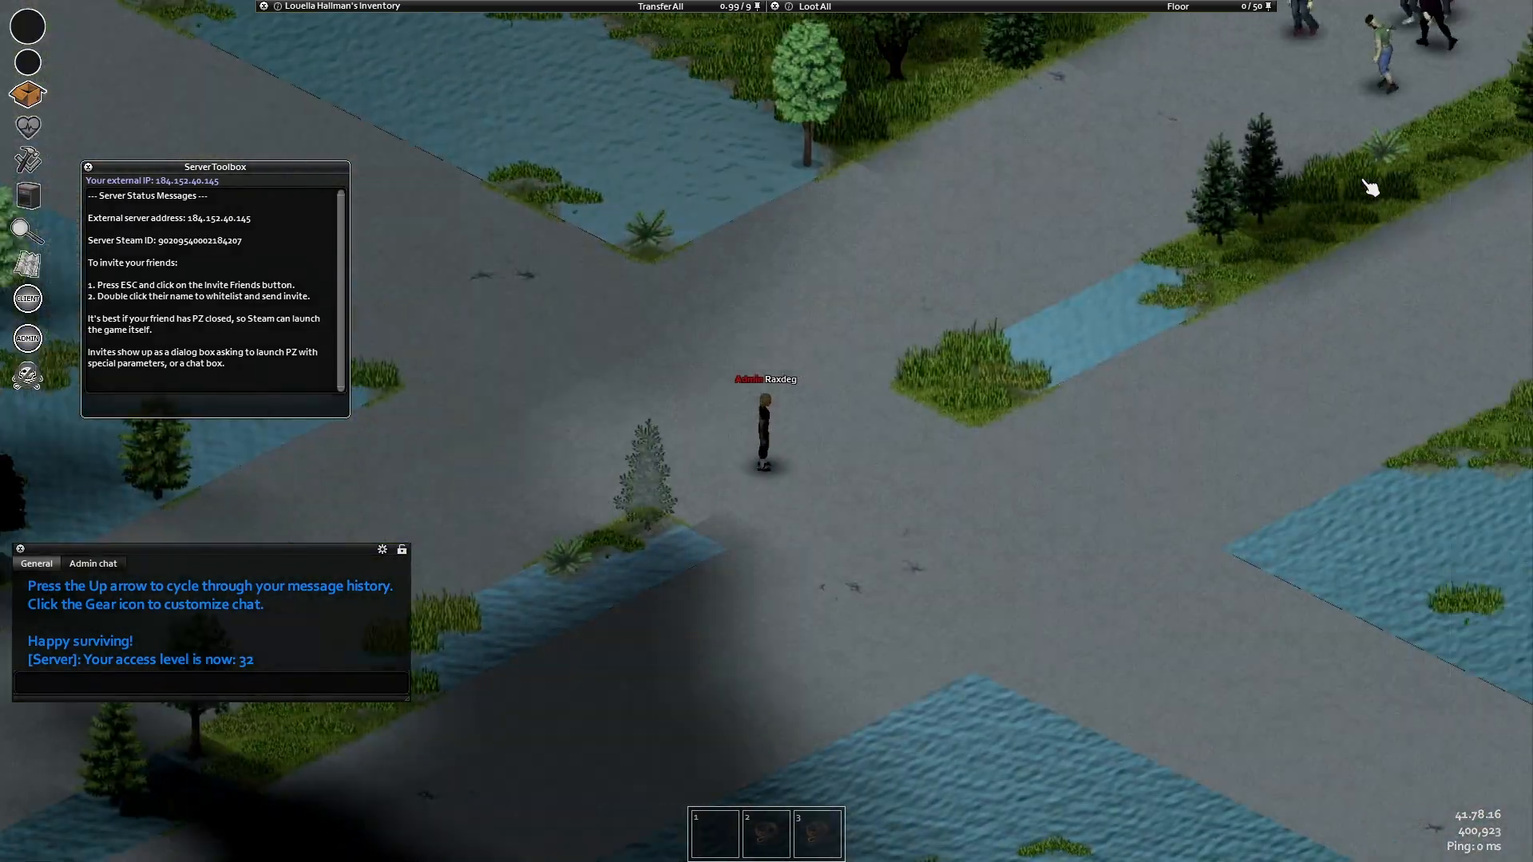
pyautogui.press('d')
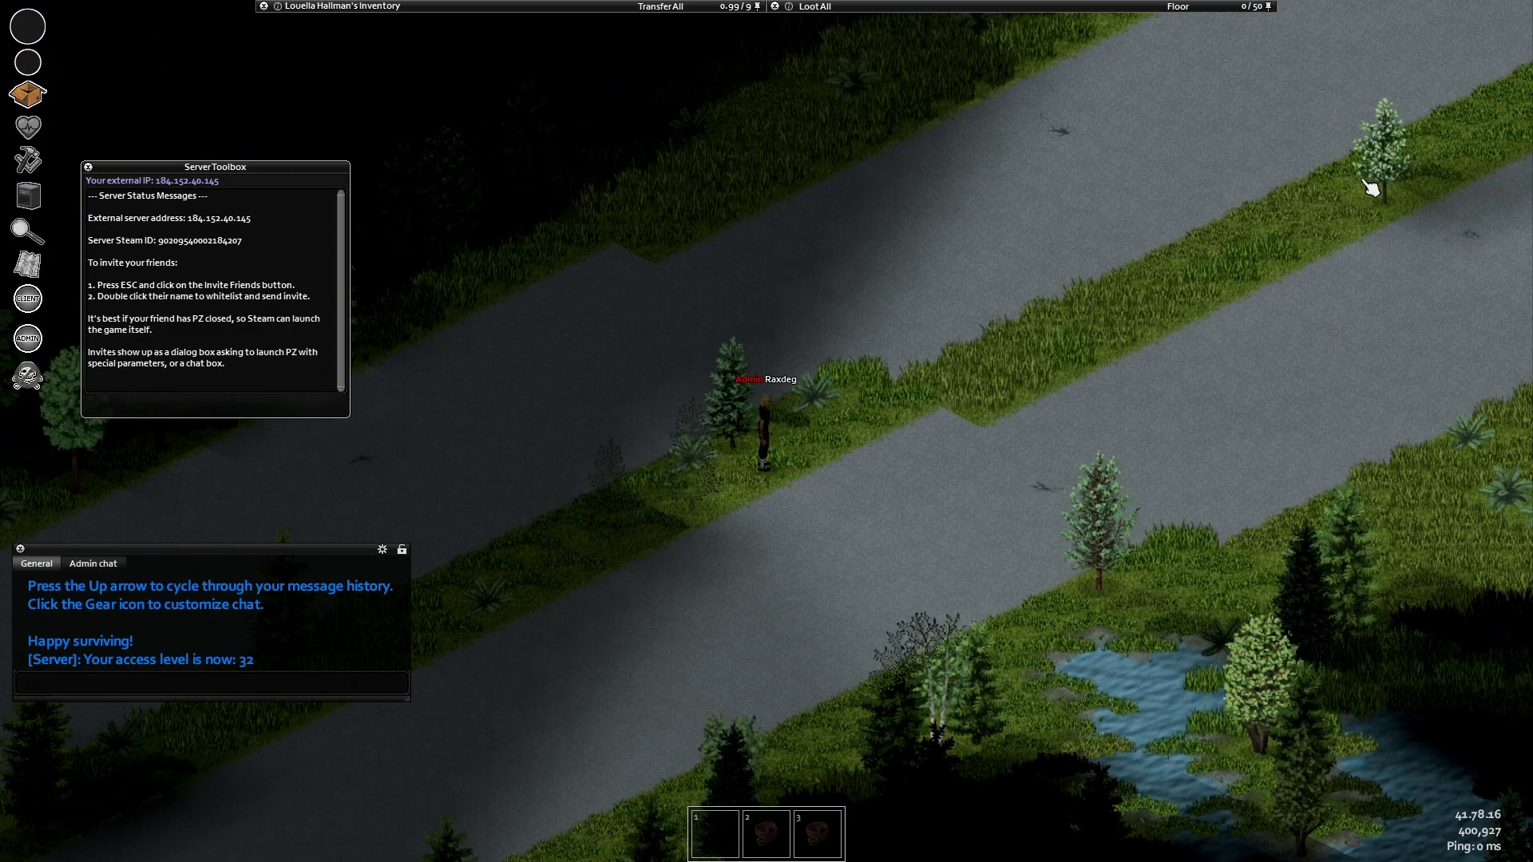
# - Inspect the stepped edges between asphalt and grass up close, crossing the road to the far verge and returning to the median
pyautogui.scroll(2, 723, 314)
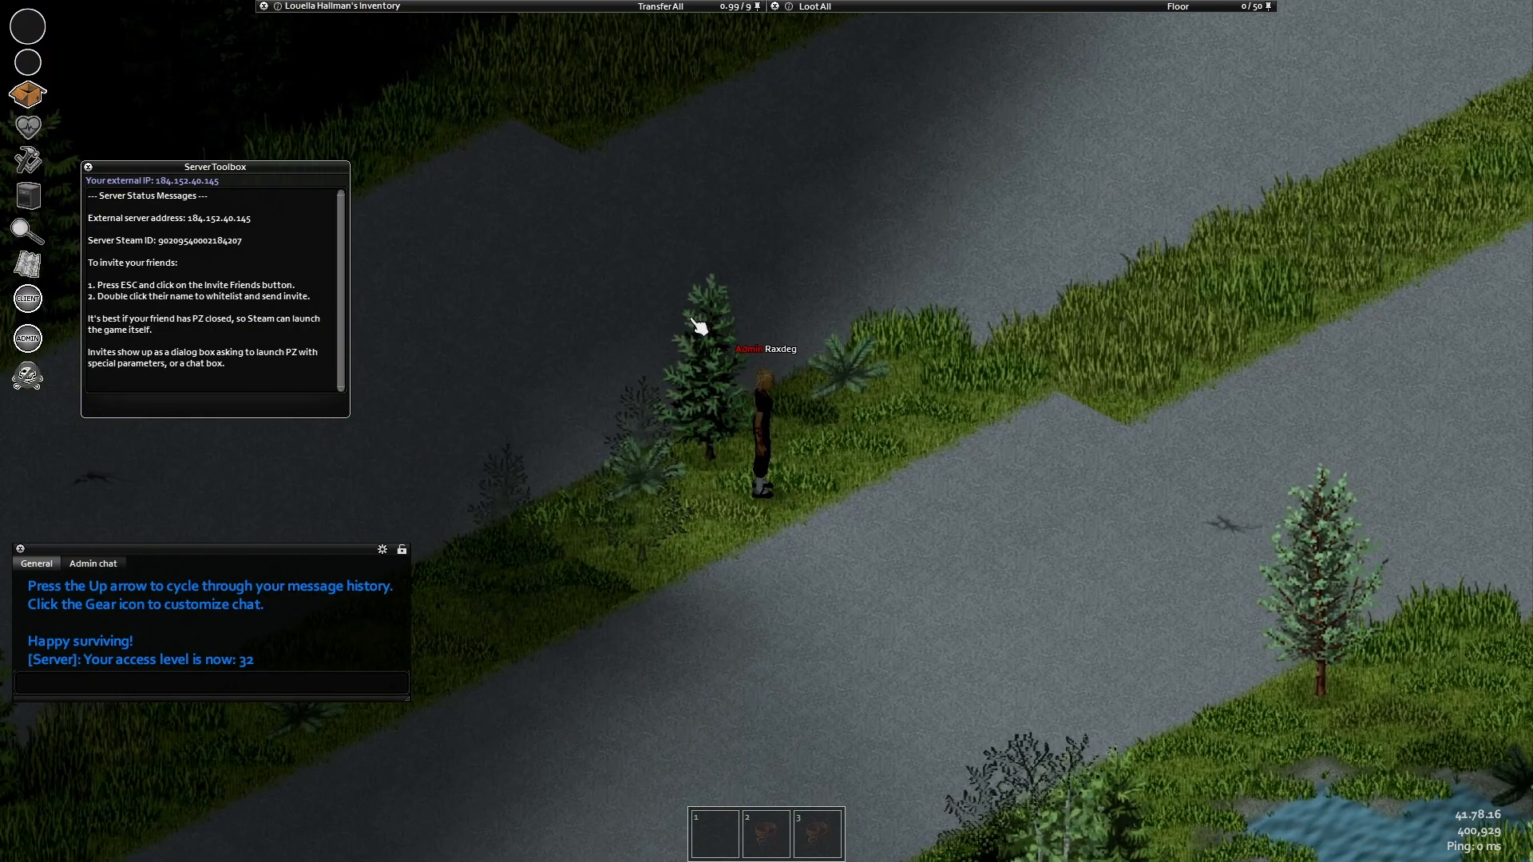
pyautogui.press('a')
pyautogui.press('w')
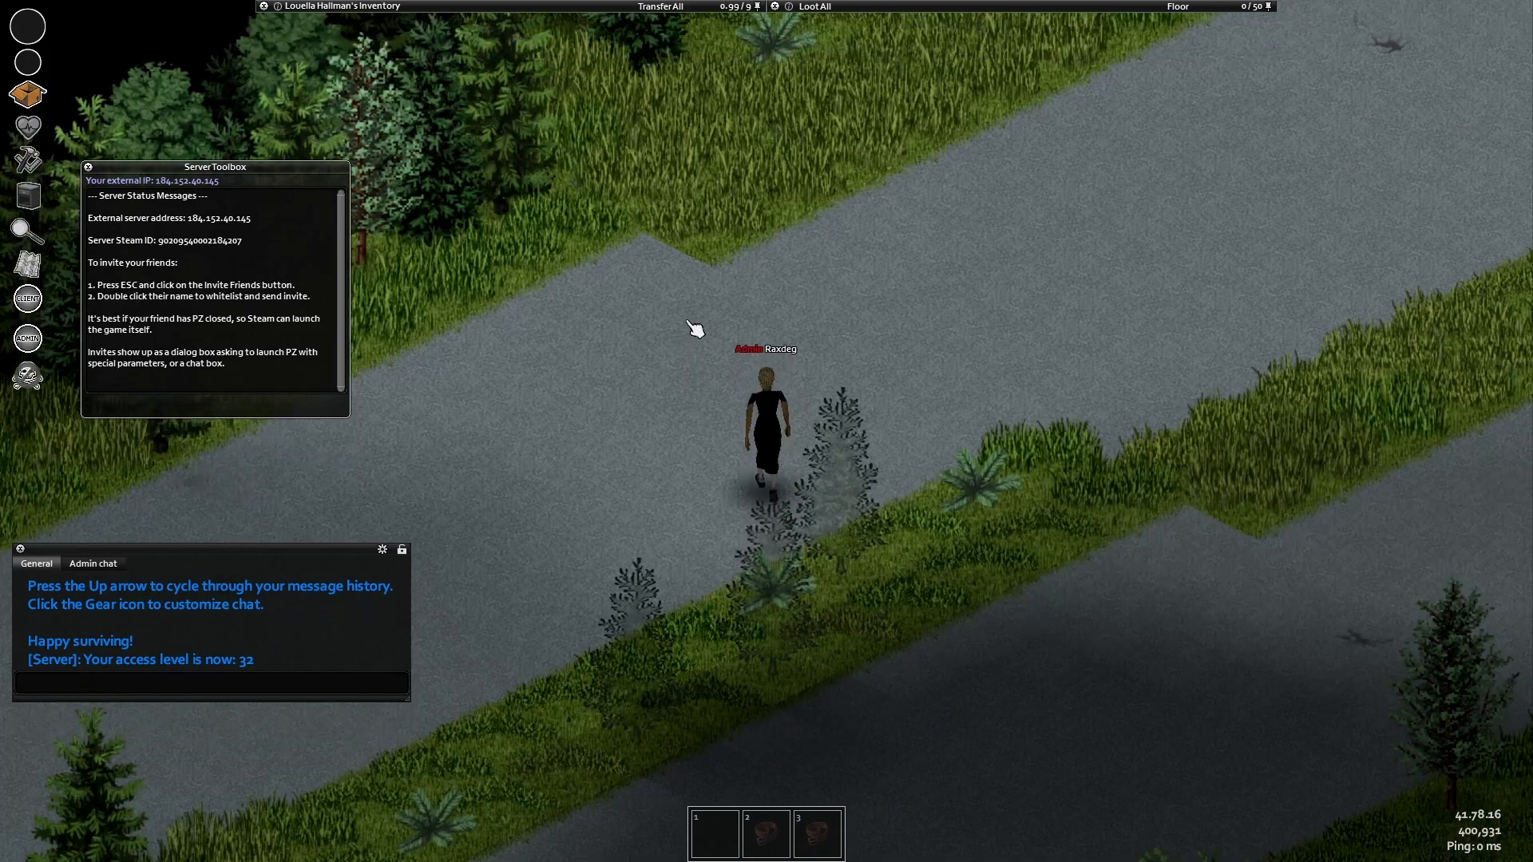
pyautogui.press('w')
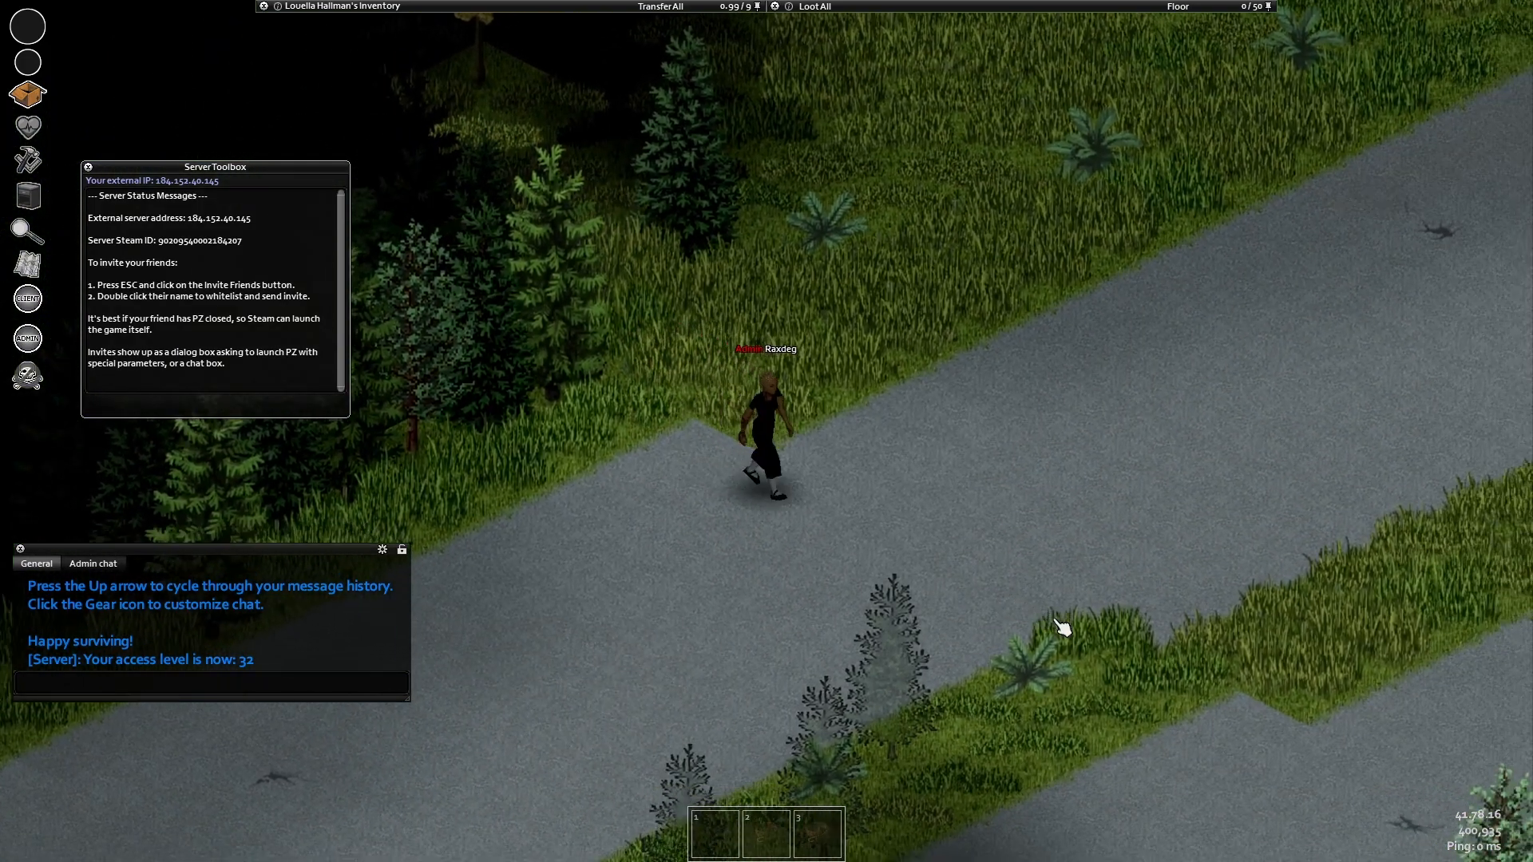
pyautogui.press('d')
pyautogui.press('s')
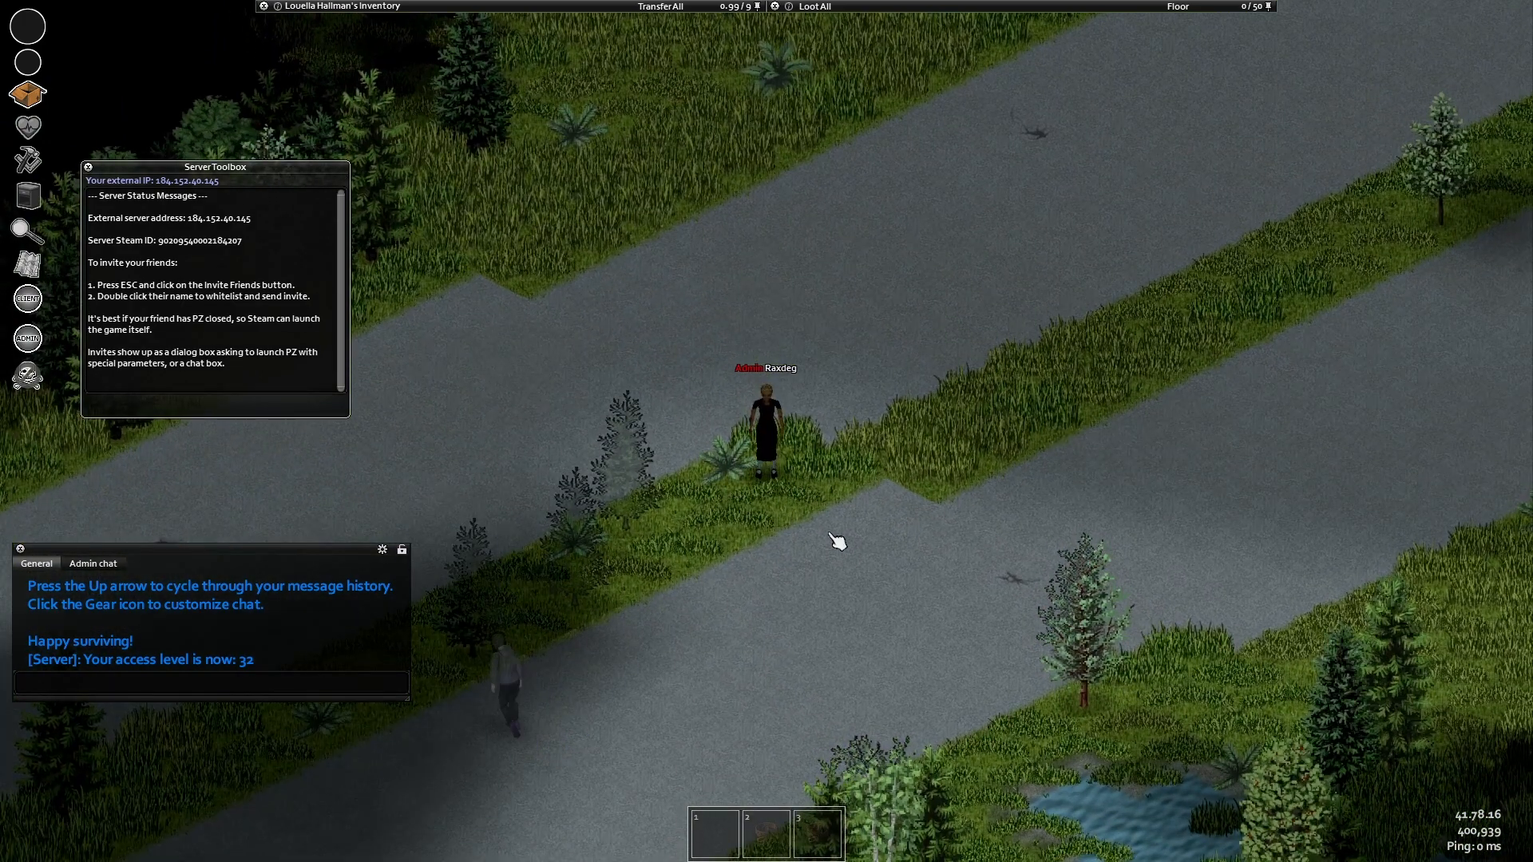
pyautogui.press('d')
pyautogui.press('s')
# - Survey the wooded area and the open water beside the crossing road, and return to the grass median
pyautogui.scroll(-4, 847, 551)
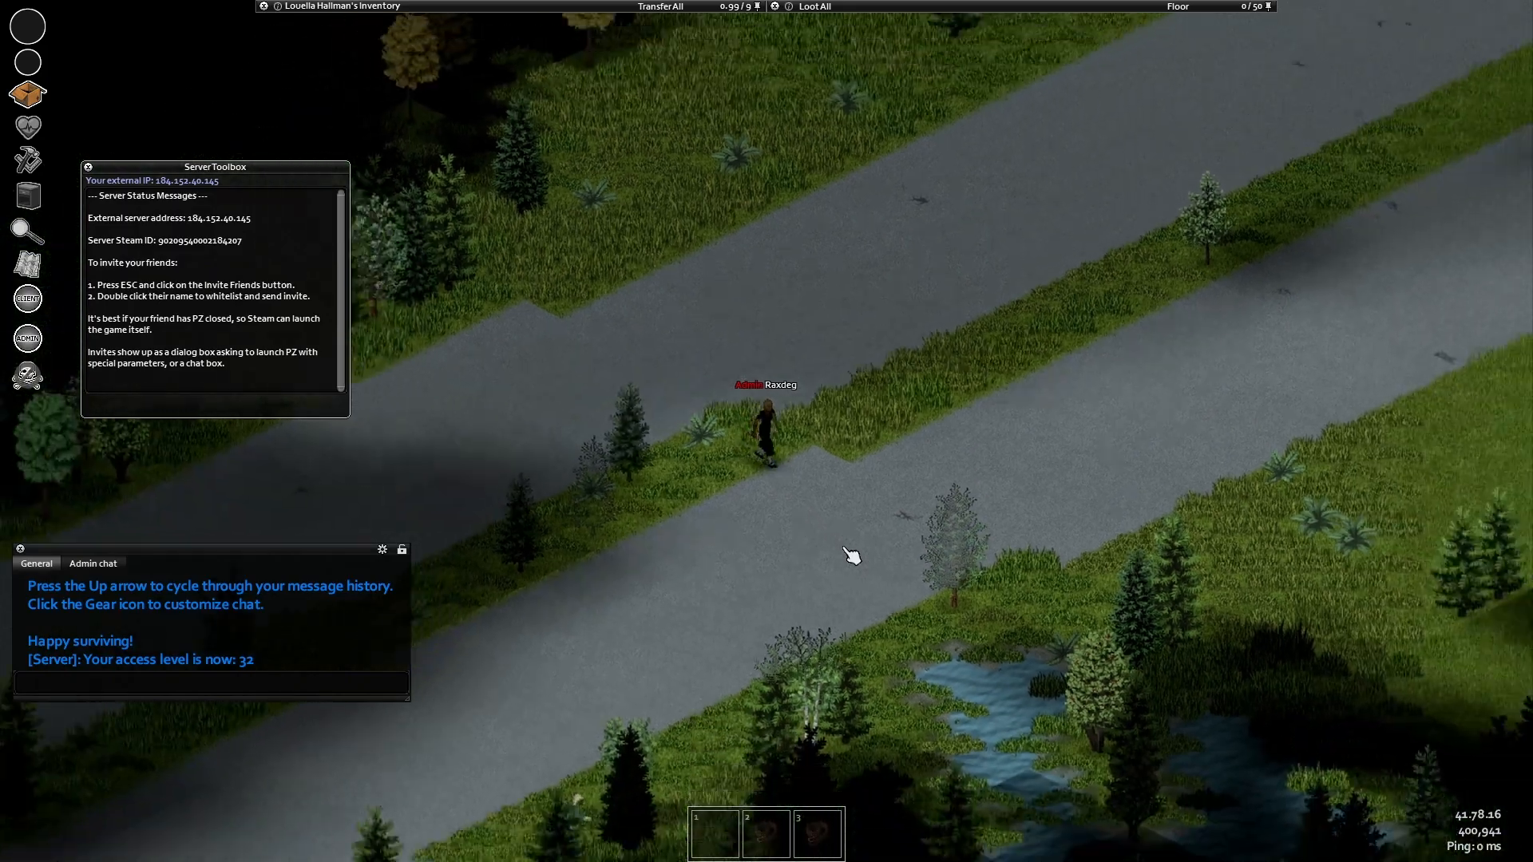
pyautogui.press('s')
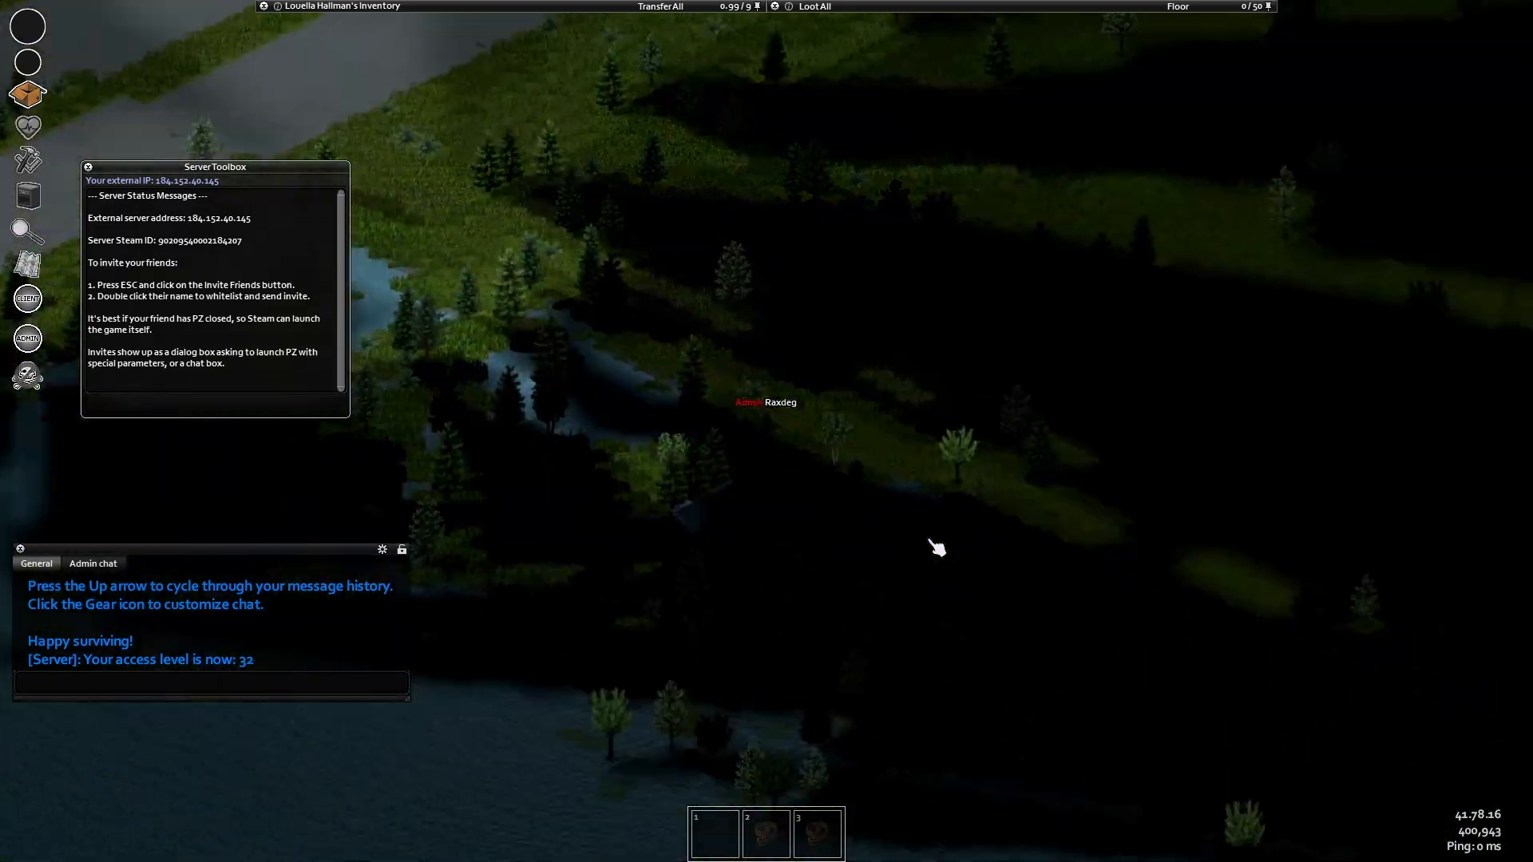
pyautogui.press('s')
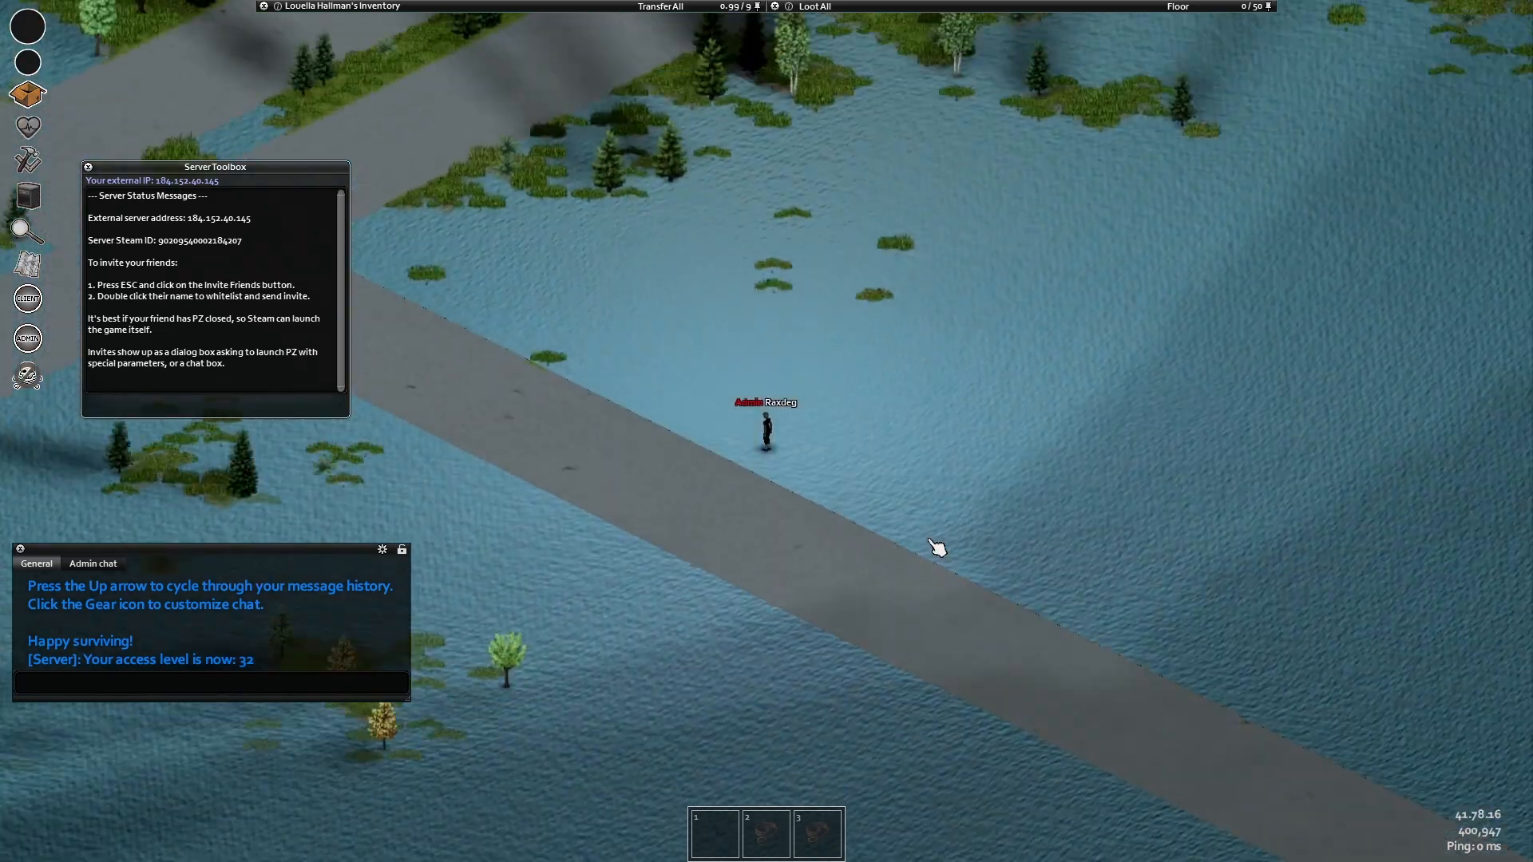
pyautogui.press('w')
pyautogui.press('d')
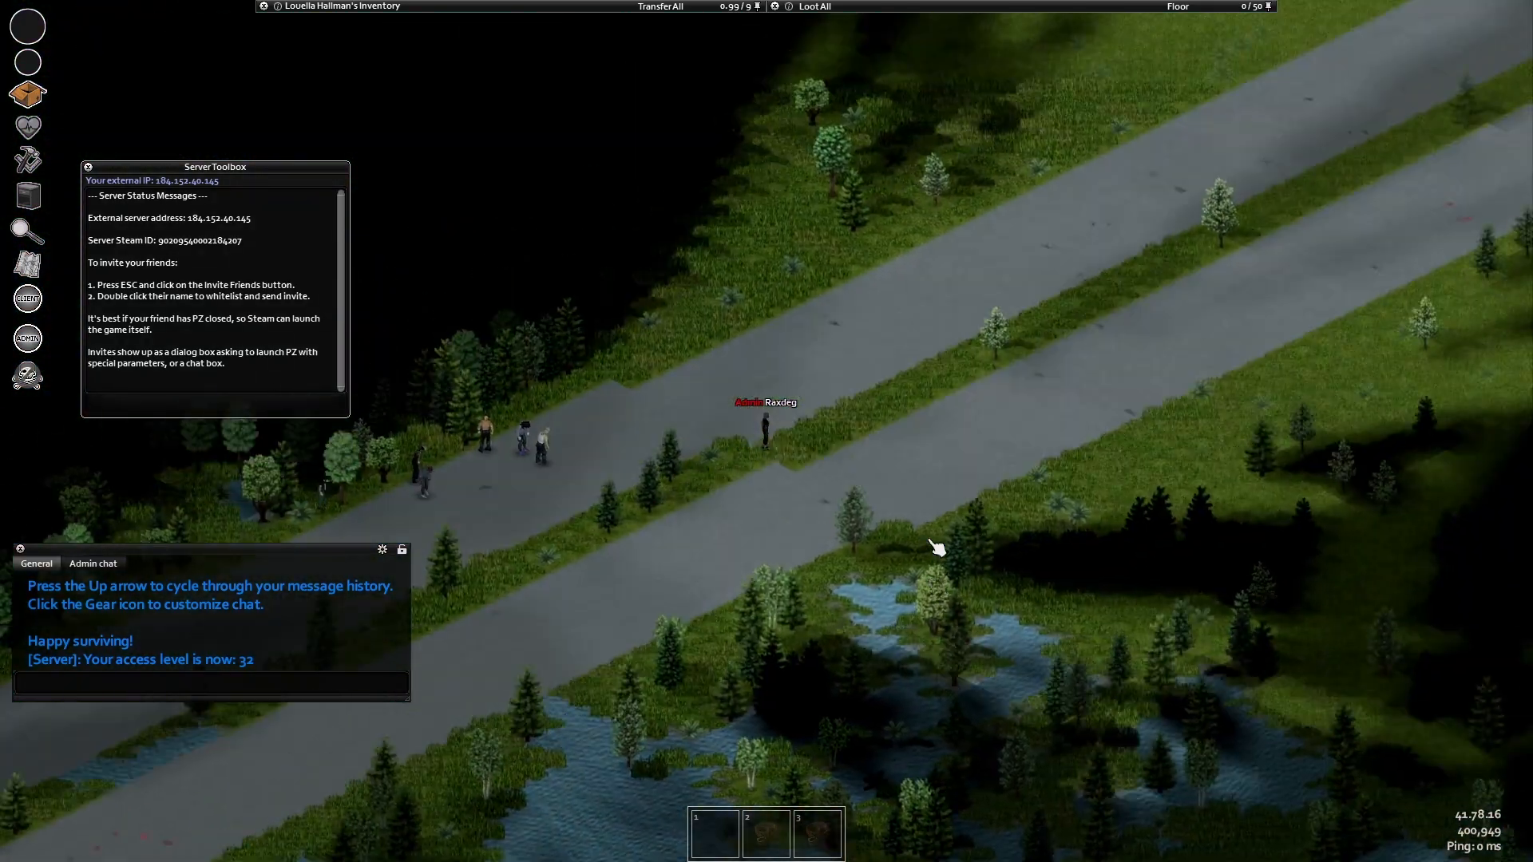
pyautogui.scroll(2, 745, 455)
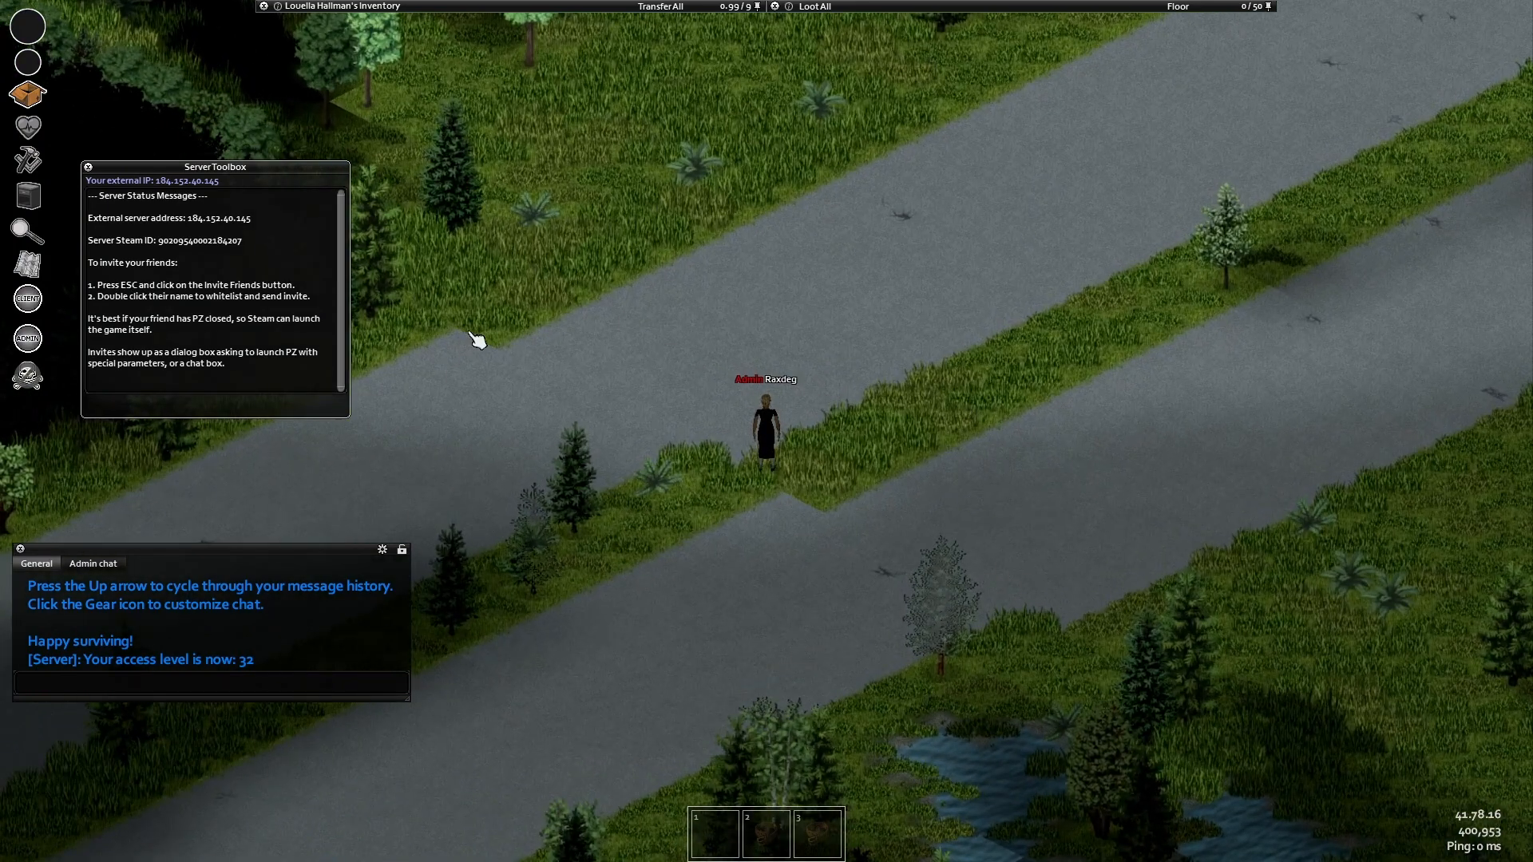
pyautogui.hotkey('alt', 'Tab')
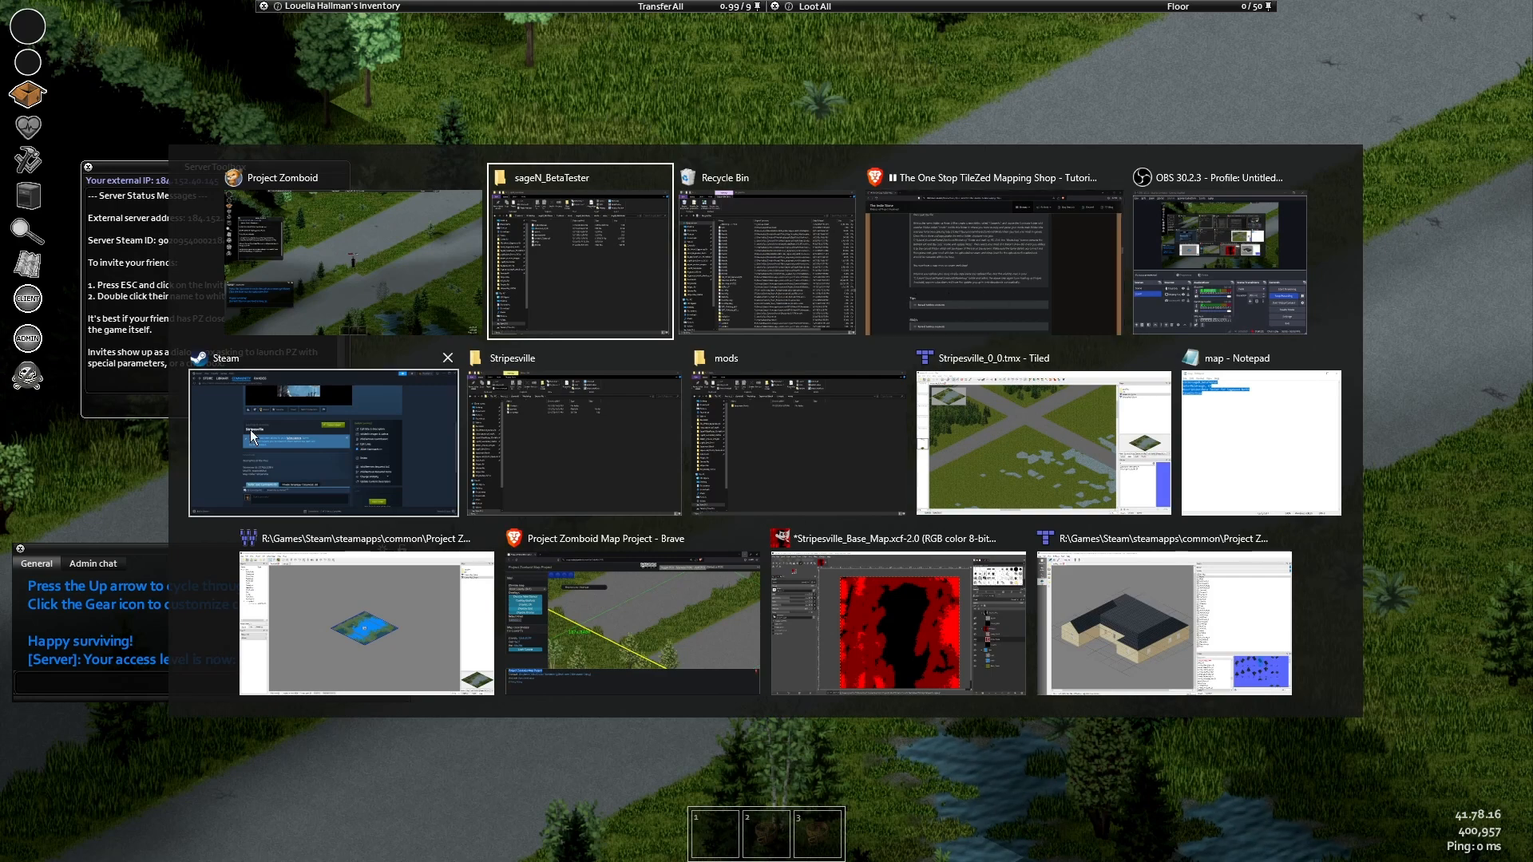
pyautogui.press('Escape')
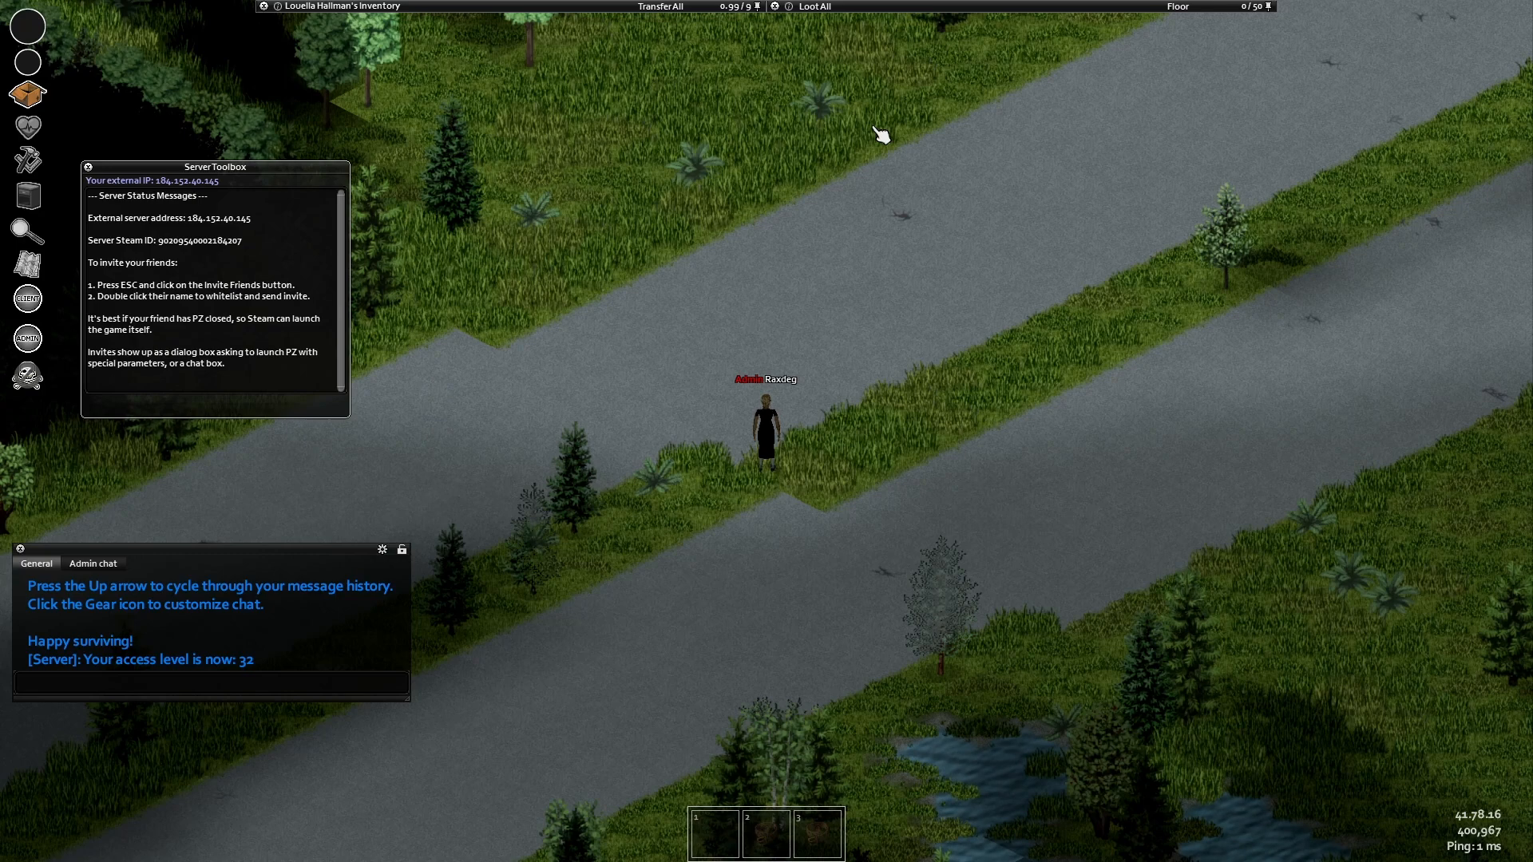
pyautogui.moveTo(575, 6)
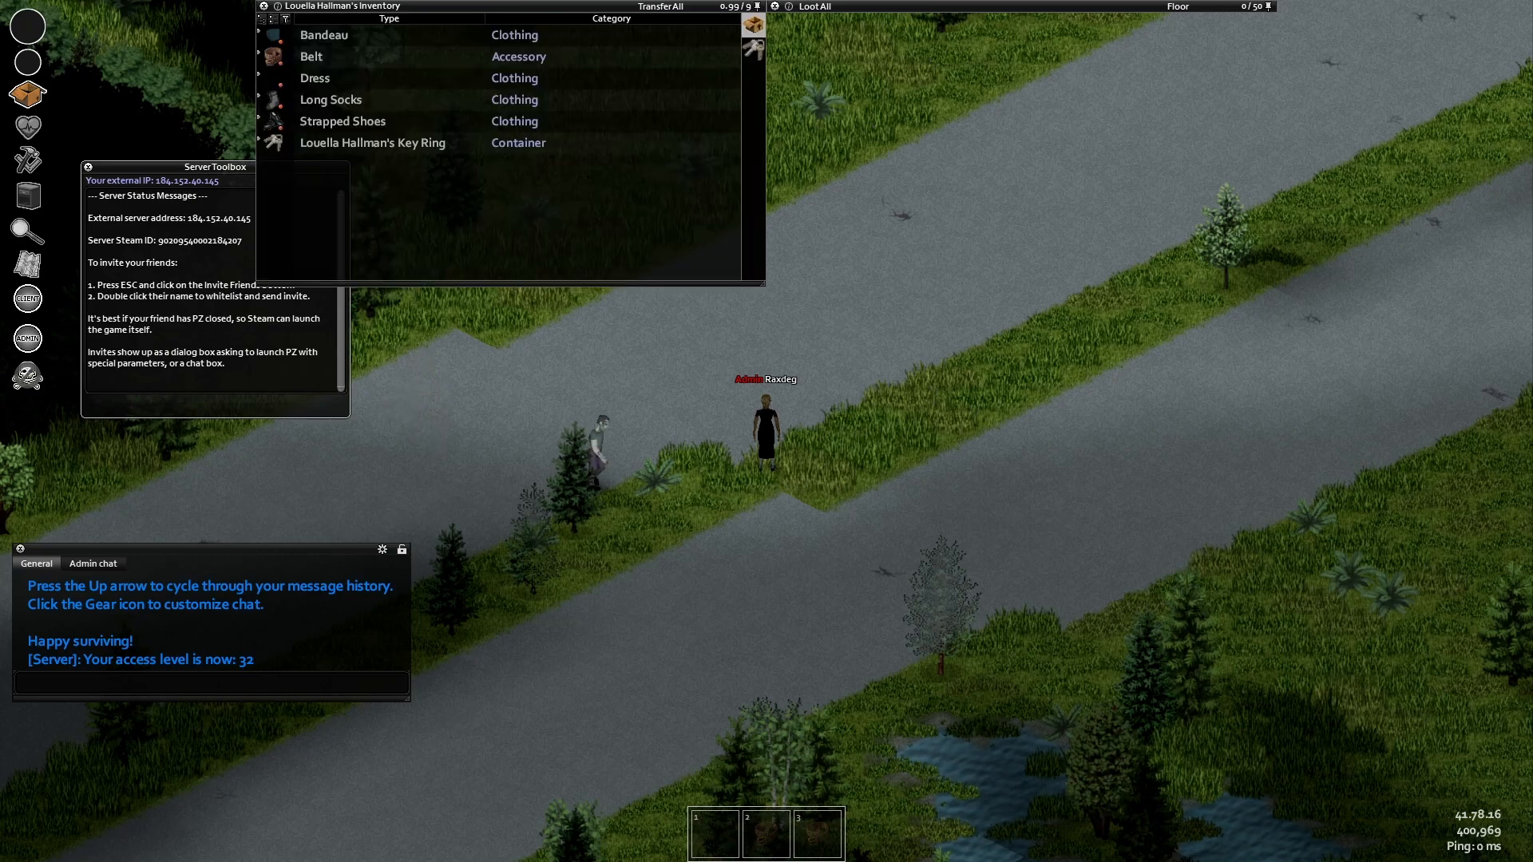